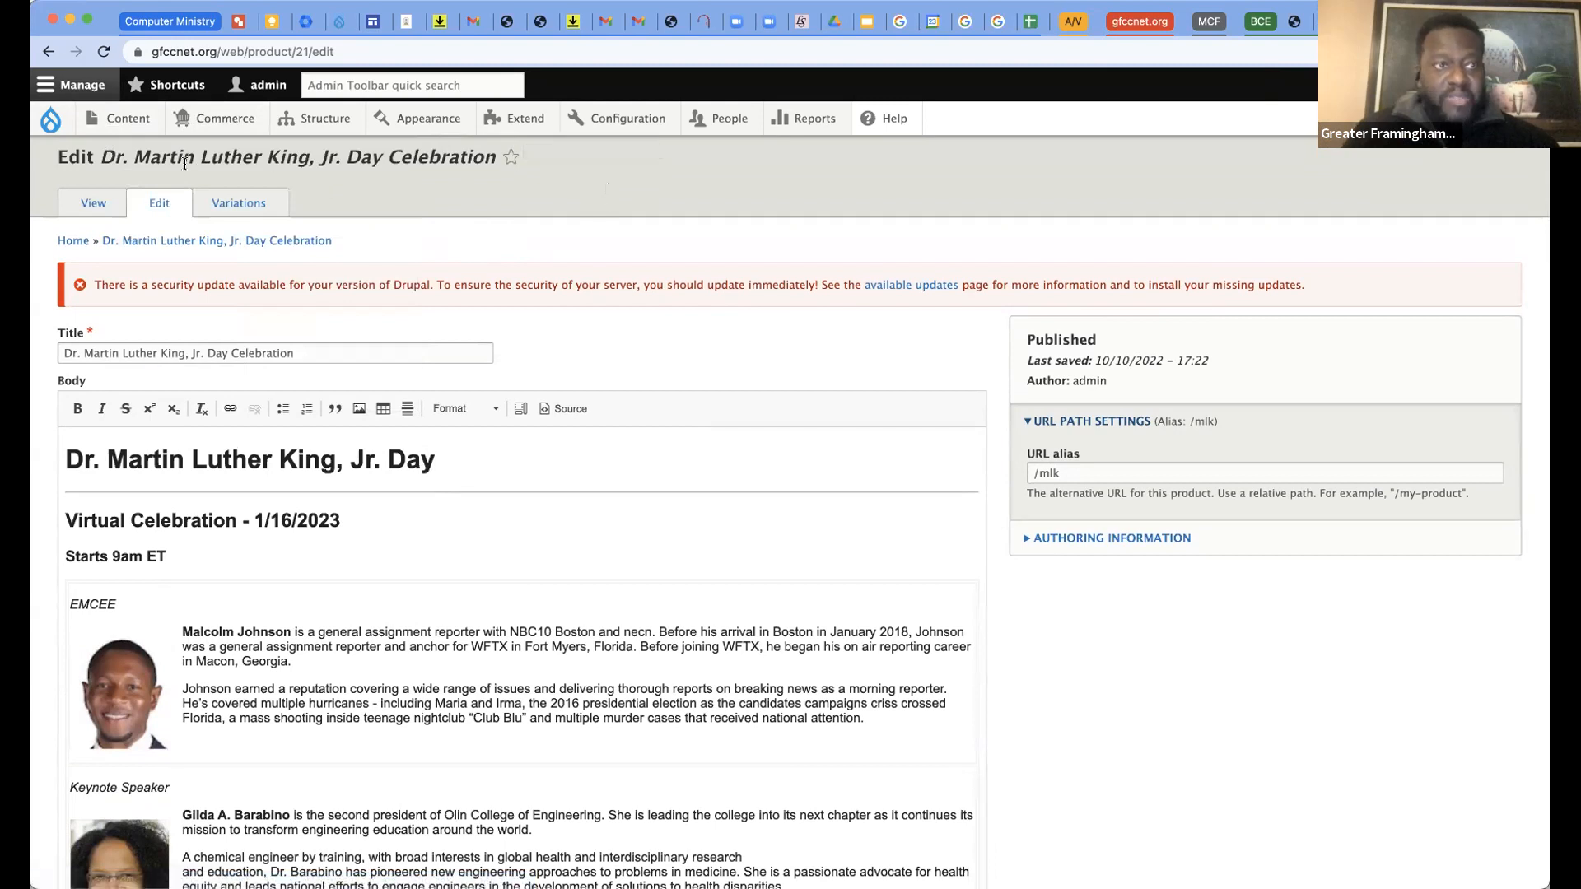
Step: Go back from the MLK Day product editor to the public /mlk page
{"action": "left_click", "coordinate": [49, 51]}
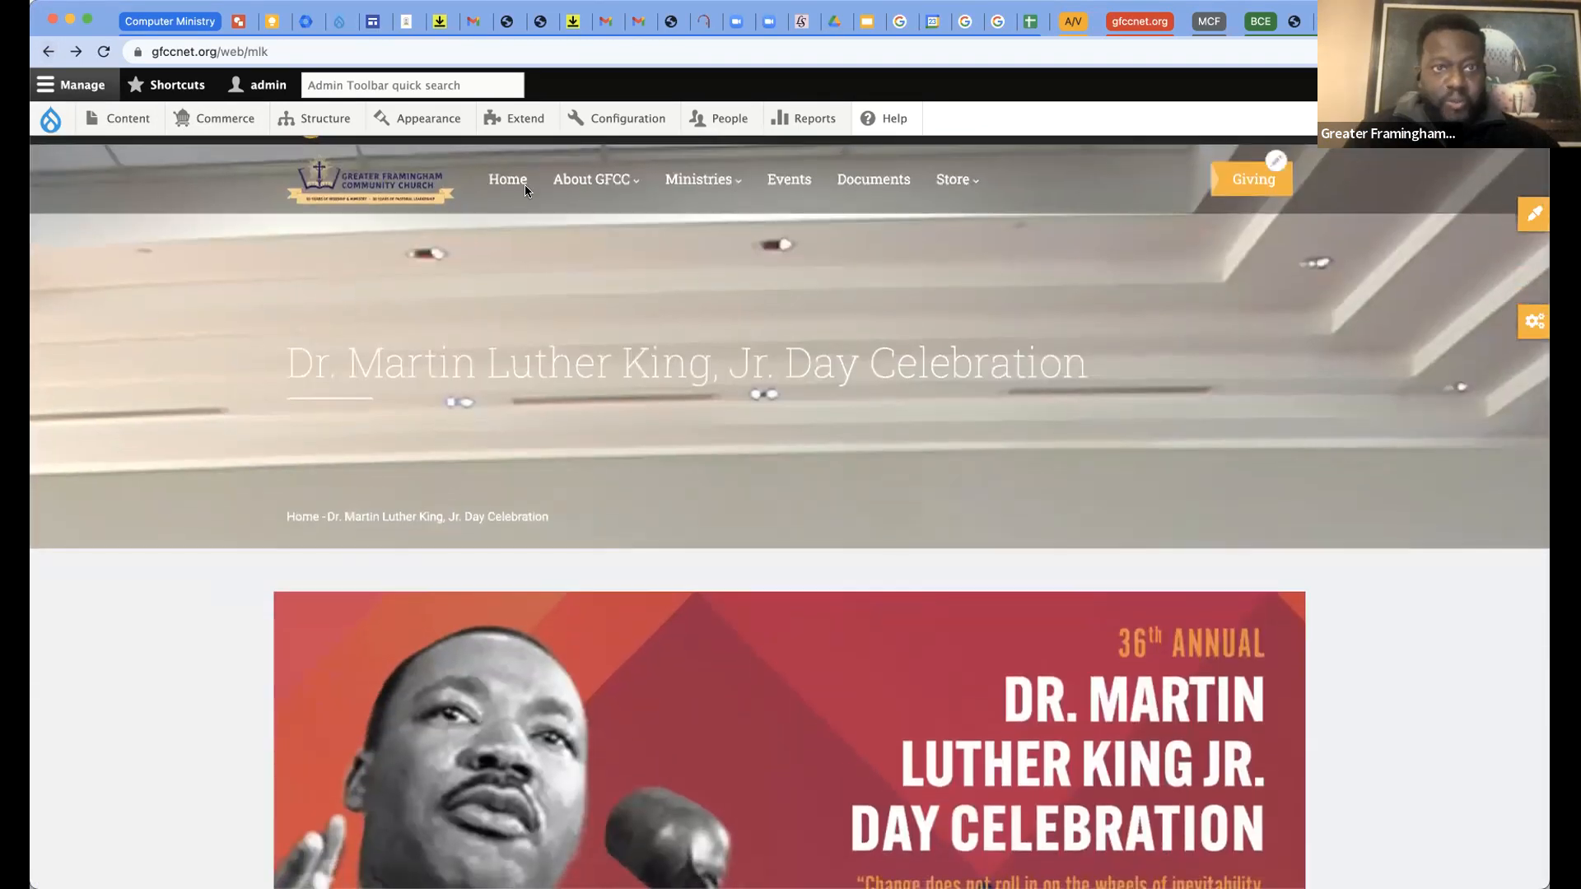
Step: Go to the Greater Framingham Community Church home page and scroll through its sections
{"action": "left_click", "coordinate": [508, 181]}
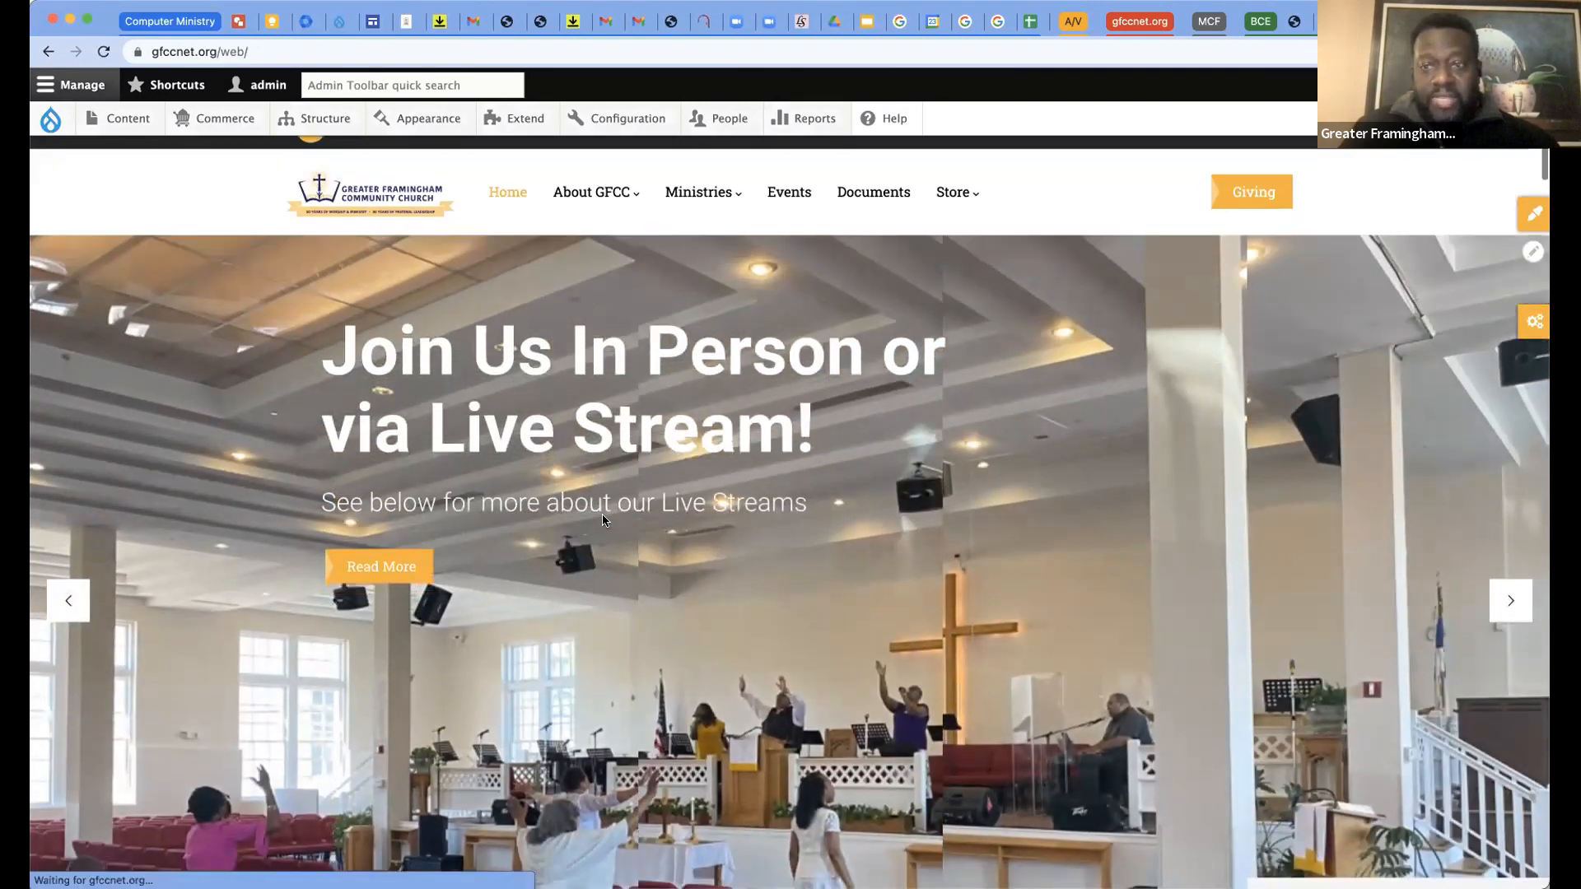
{"action": "scroll", "coordinate": [601, 519], "scroll_direction": "down", "scroll_amount": 10}
{"action": "scroll", "coordinate": [602, 520], "scroll_direction": "down", "scroll_amount": 10}
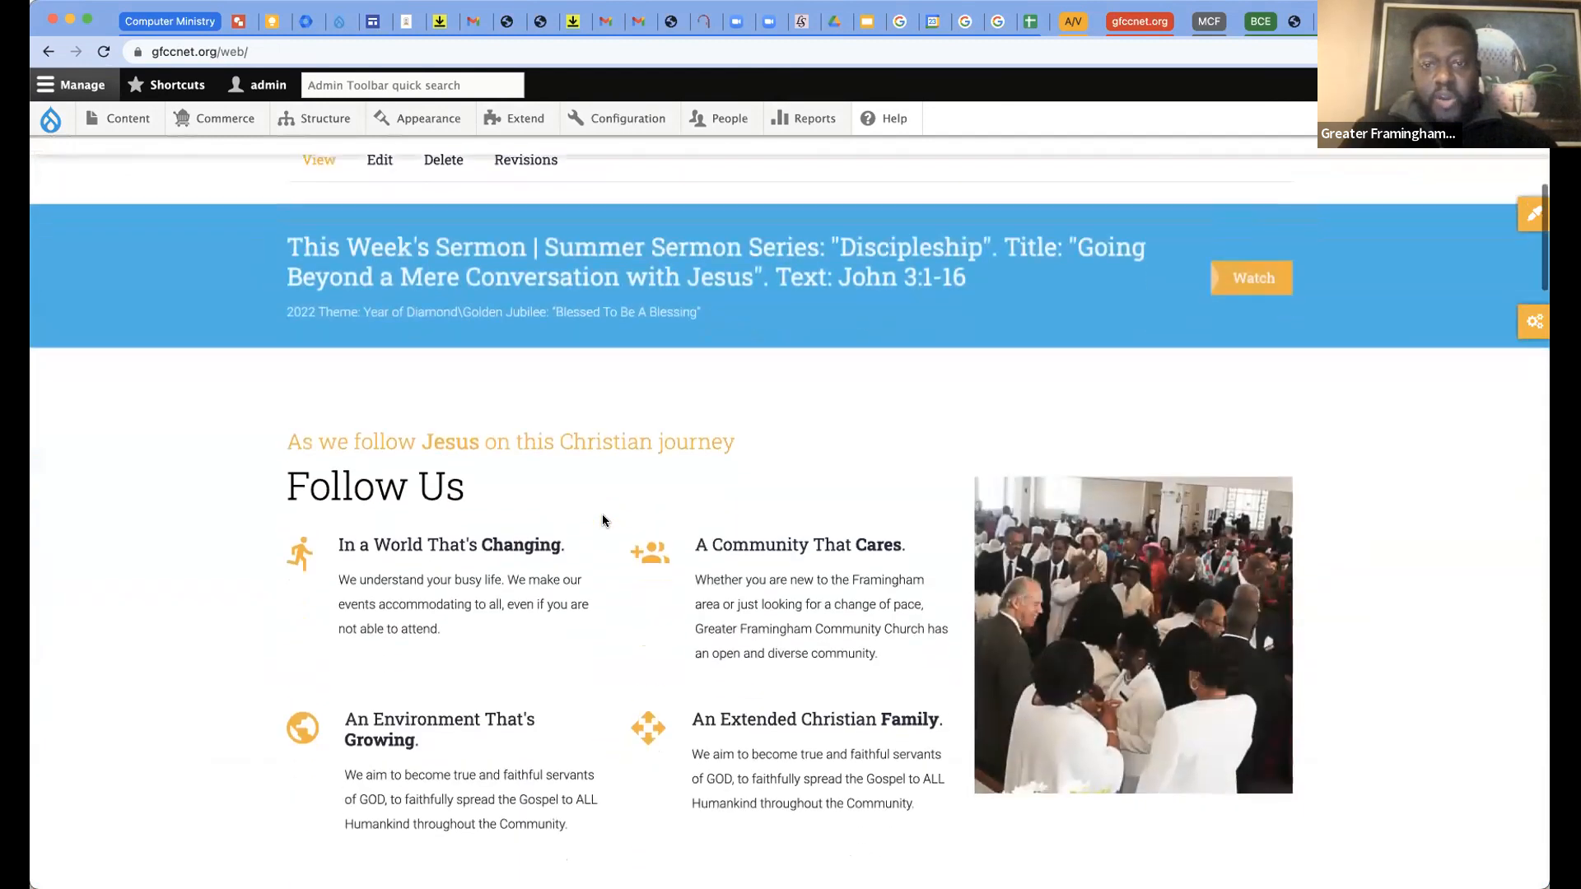
{"action": "scroll", "coordinate": [603, 521], "scroll_direction": "down", "scroll_amount": 10}
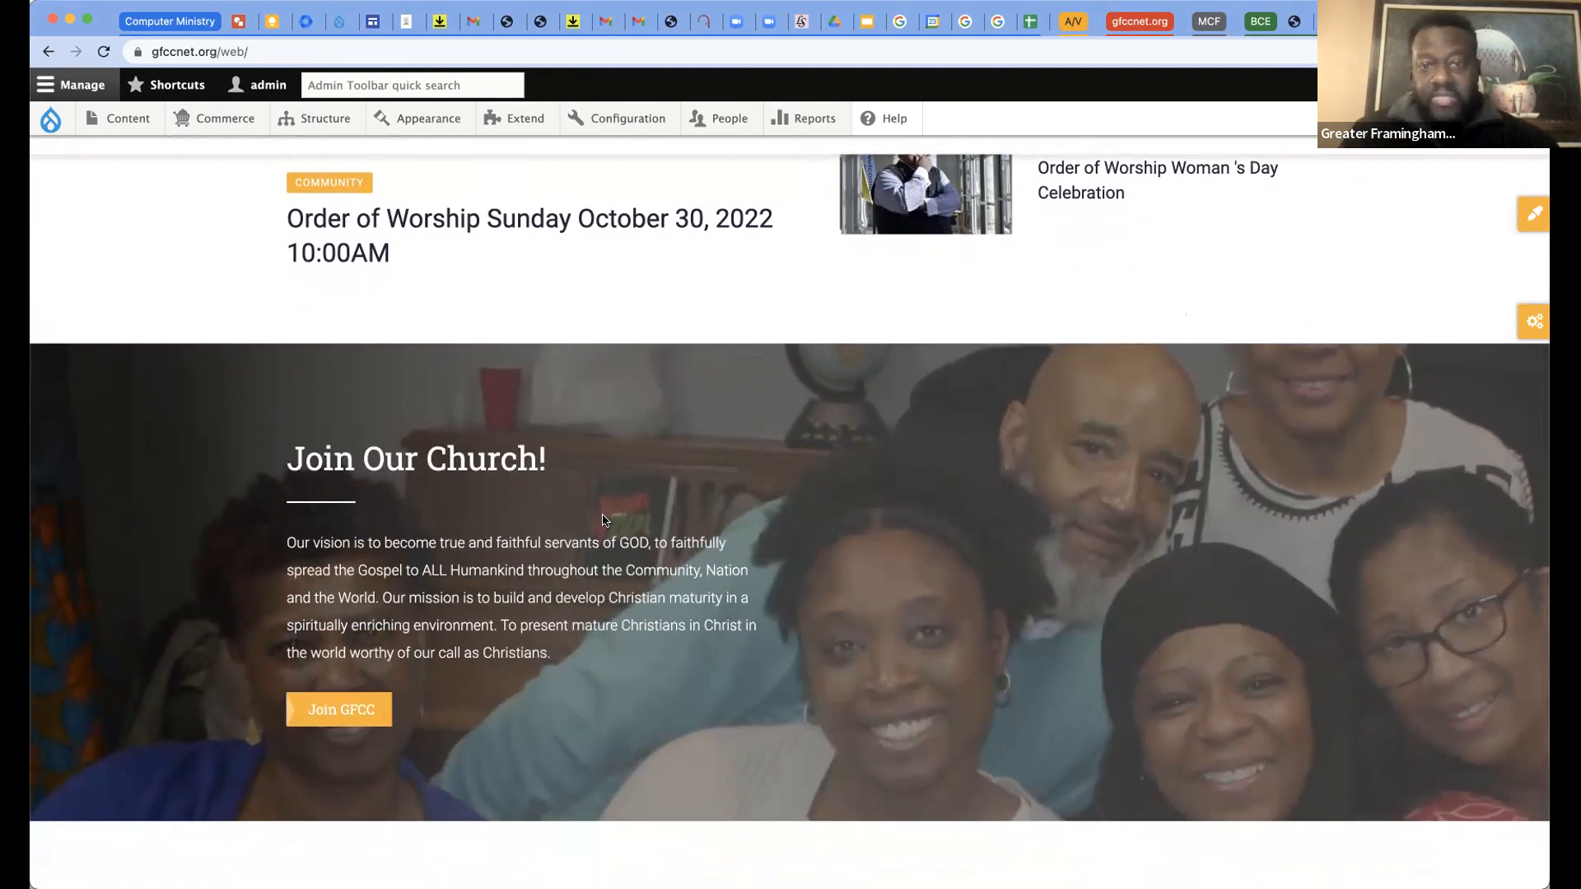
{"action": "scroll", "coordinate": [603, 520], "scroll_direction": "down", "scroll_amount": 15}
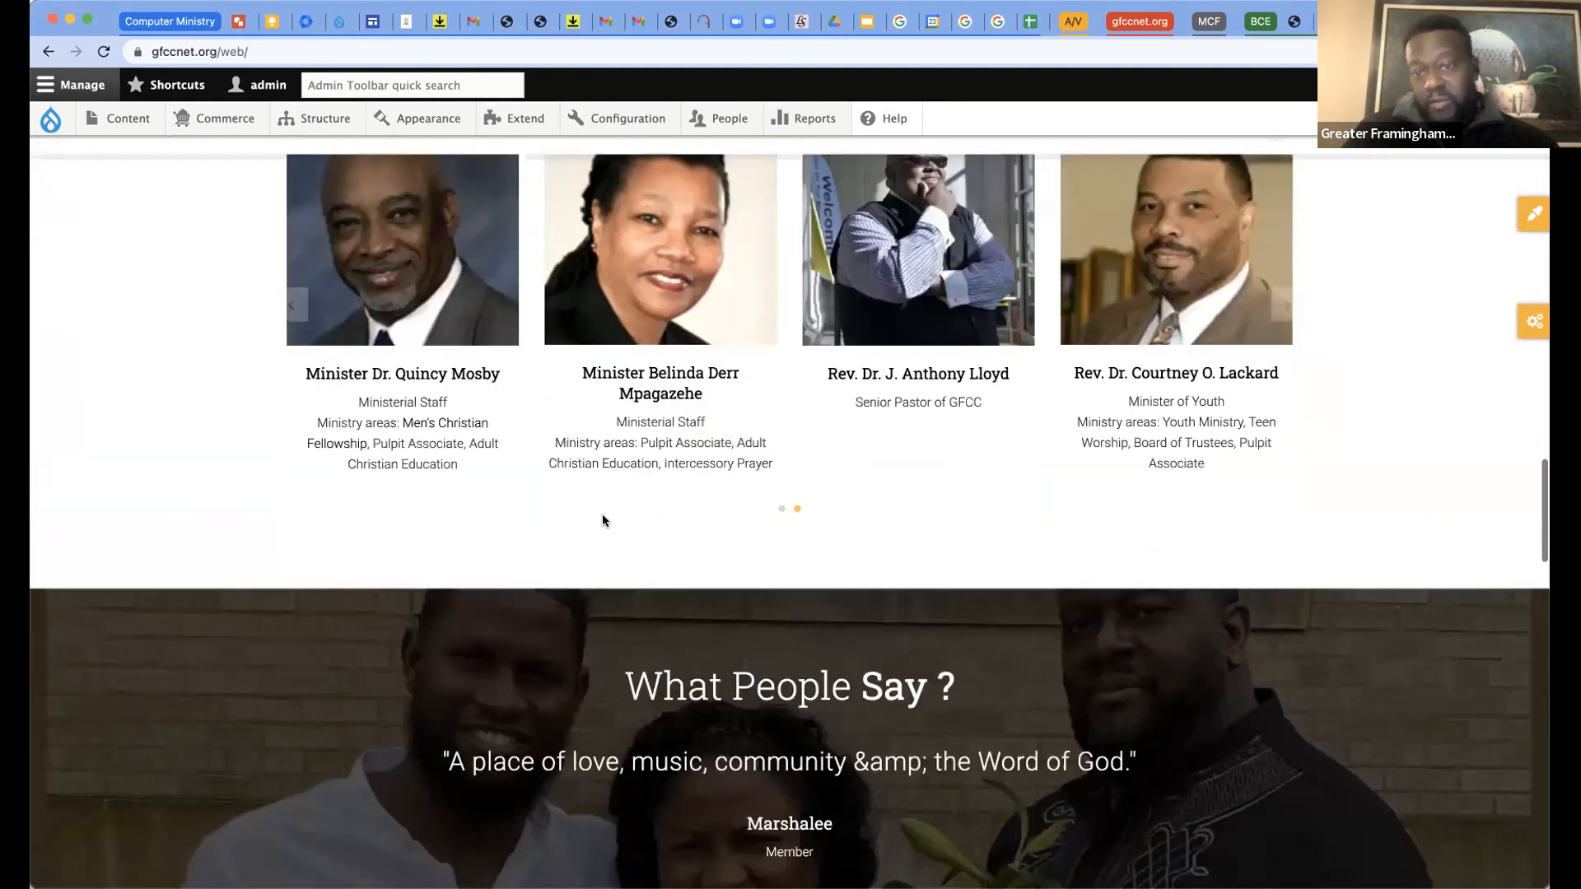
{"action": "scroll", "coordinate": [603, 521], "scroll_direction": "down", "scroll_amount": 9}
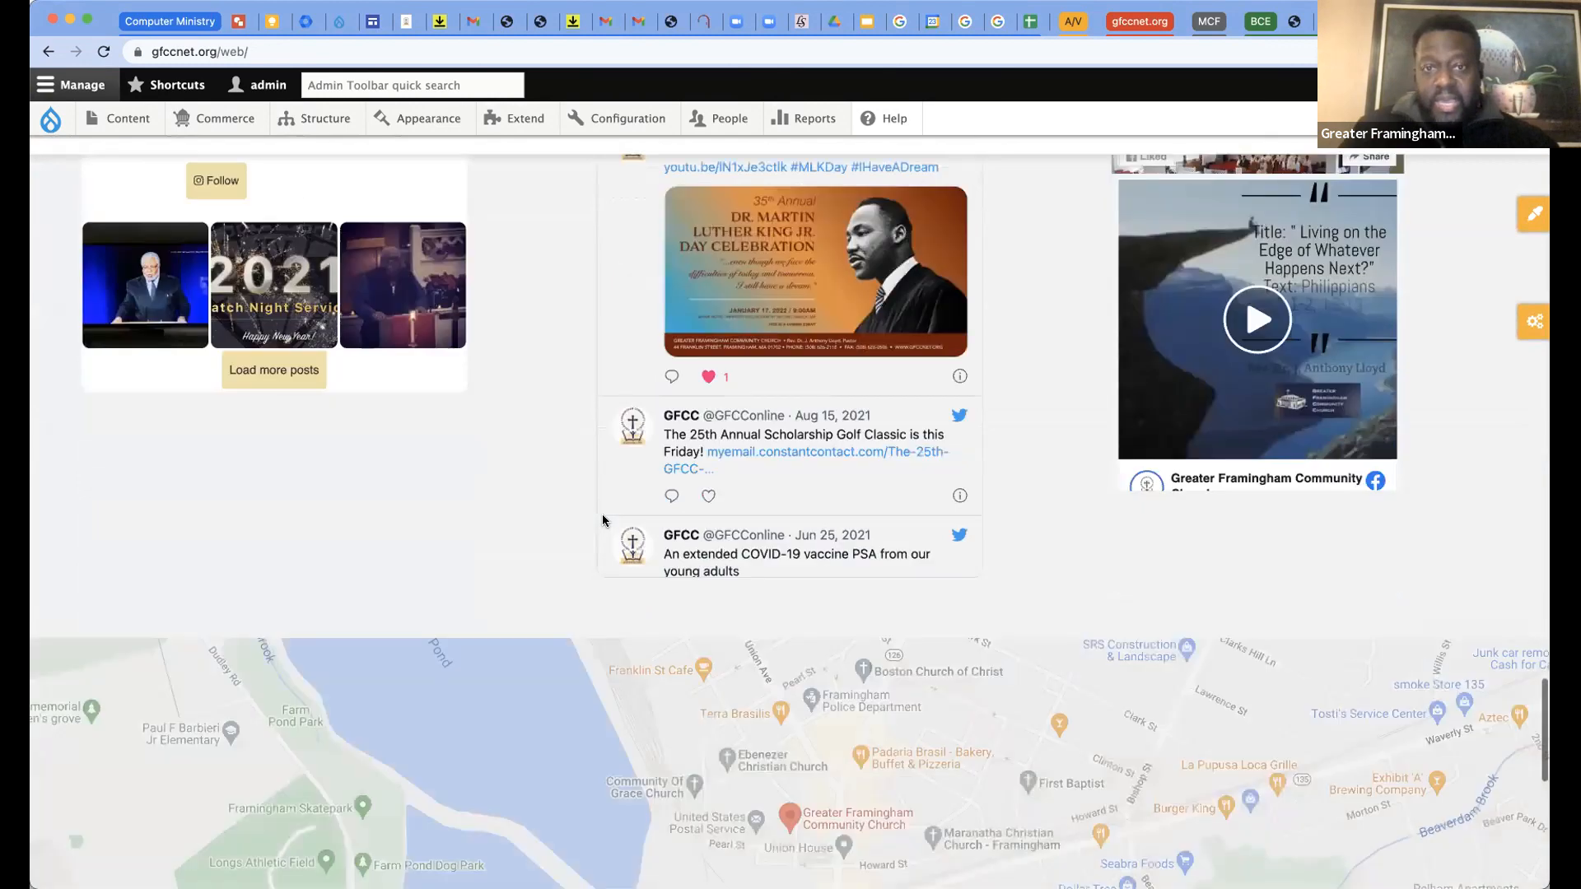
{"action": "scroll", "coordinate": [380, 476], "scroll_direction": "up", "scroll_amount": 20}
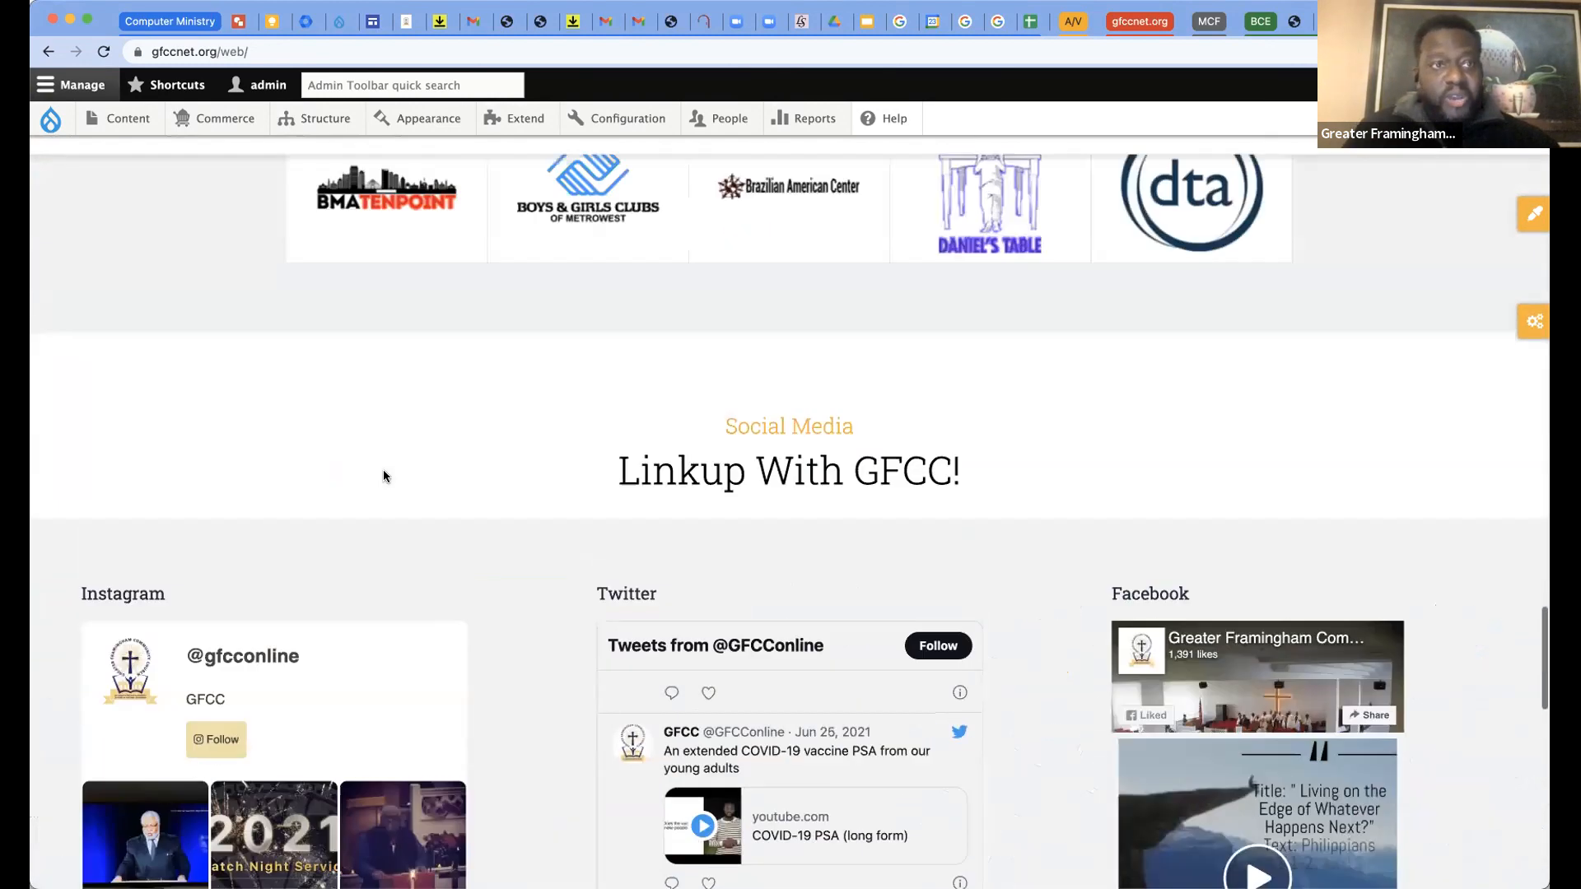
{"action": "scroll", "coordinate": [384, 476], "scroll_direction": "up", "scroll_amount": 15}
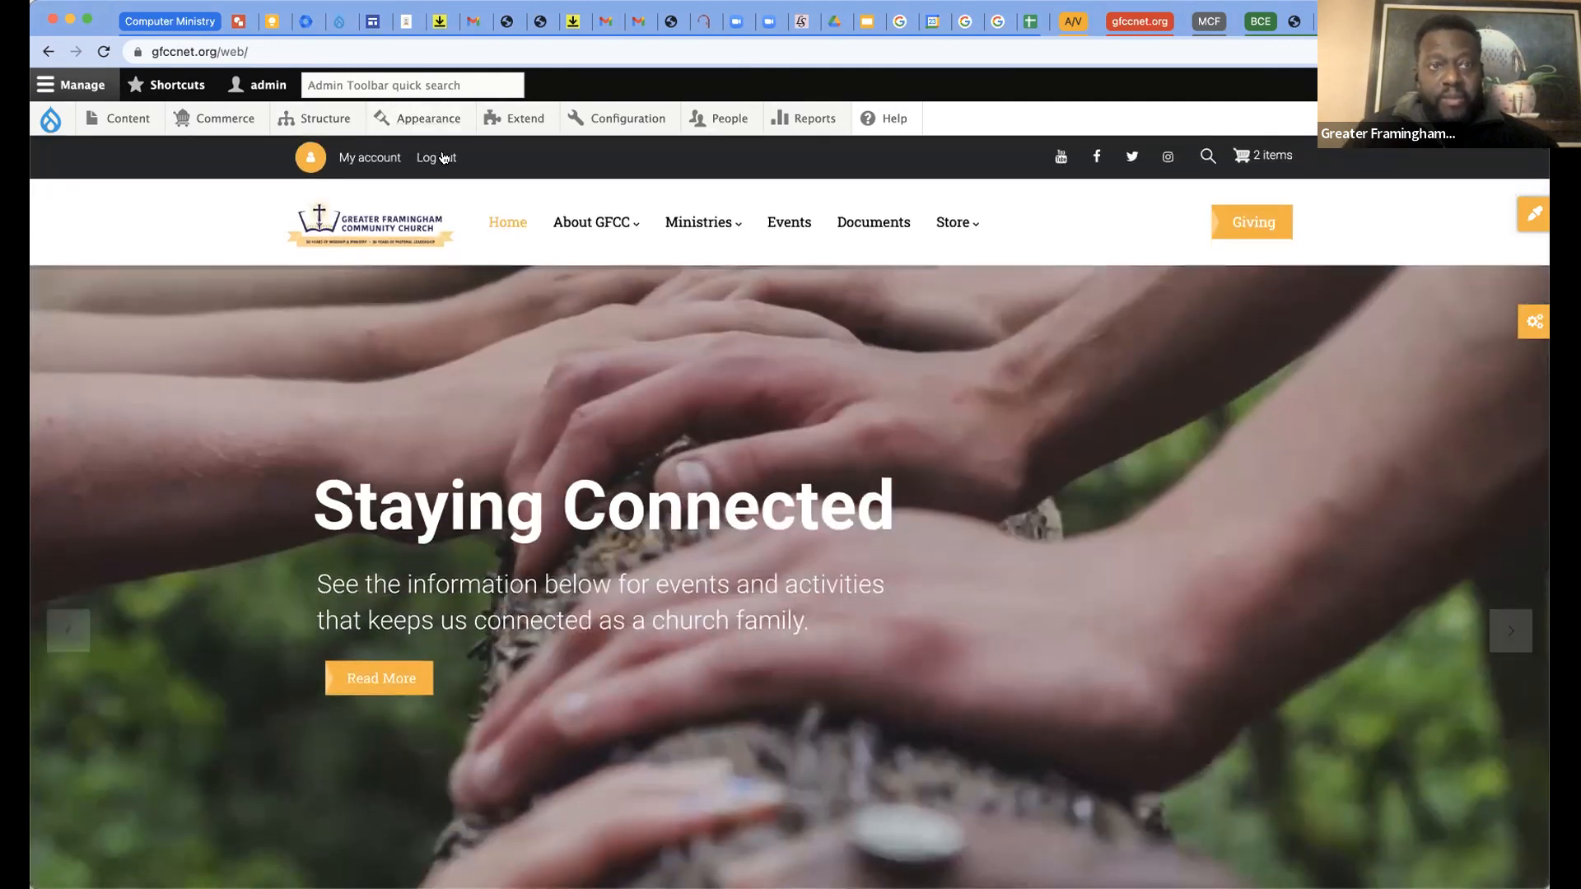
Step: Log out of the administrator account and bring up the /web/user/login page
{"action": "left_click", "coordinate": [415, 169]}
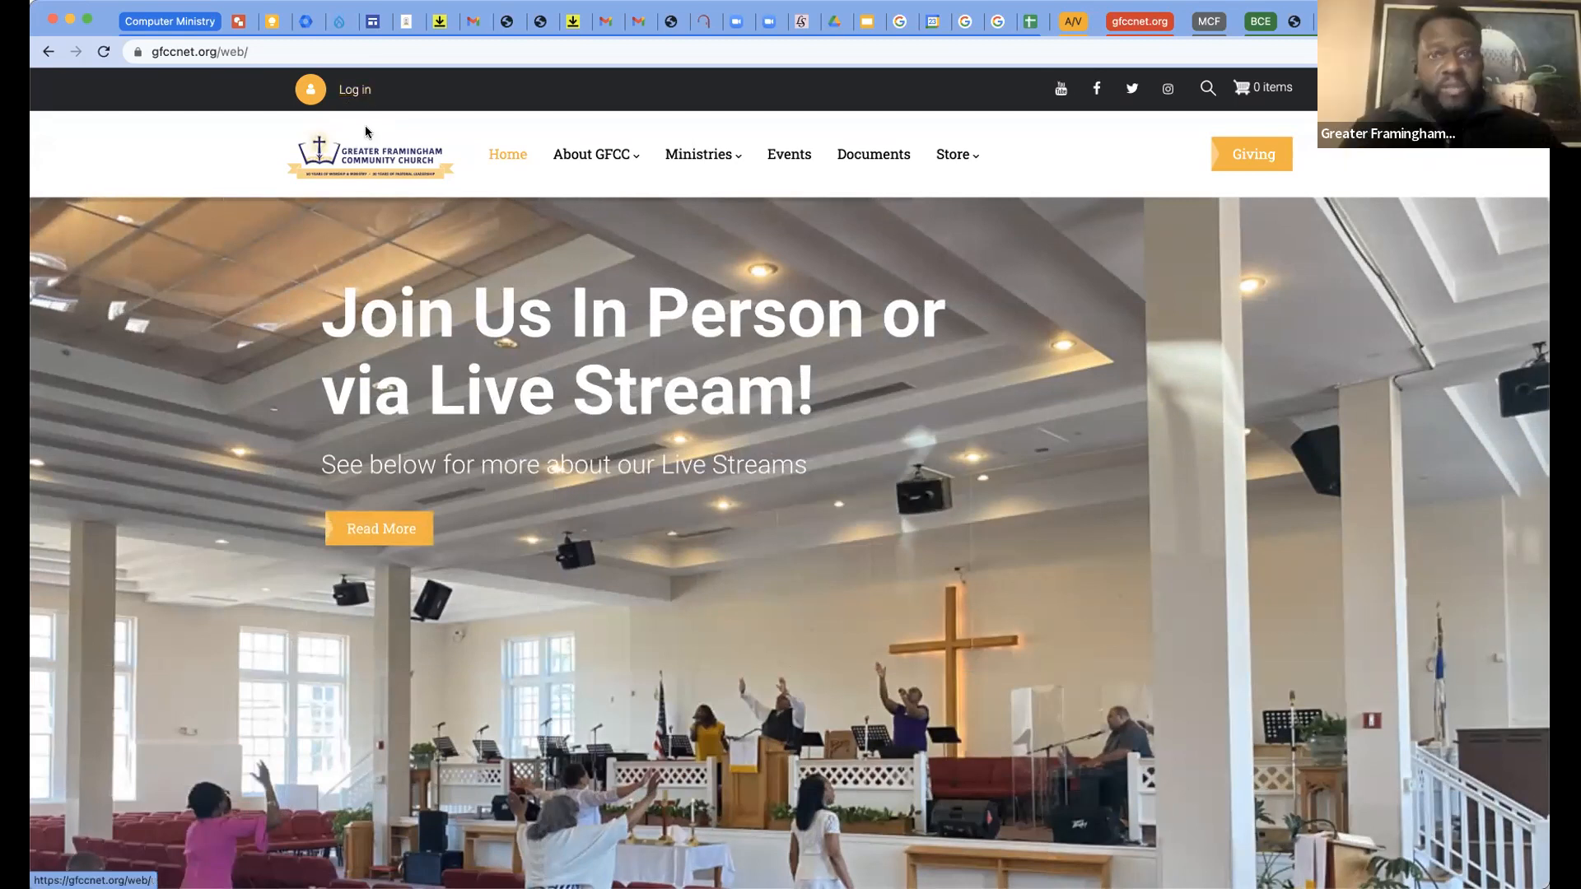
{"action": "scroll", "coordinate": [366, 128], "scroll_direction": "down", "scroll_amount": 1}
{"action": "scroll", "coordinate": [364, 125], "scroll_direction": "up", "scroll_amount": 1}
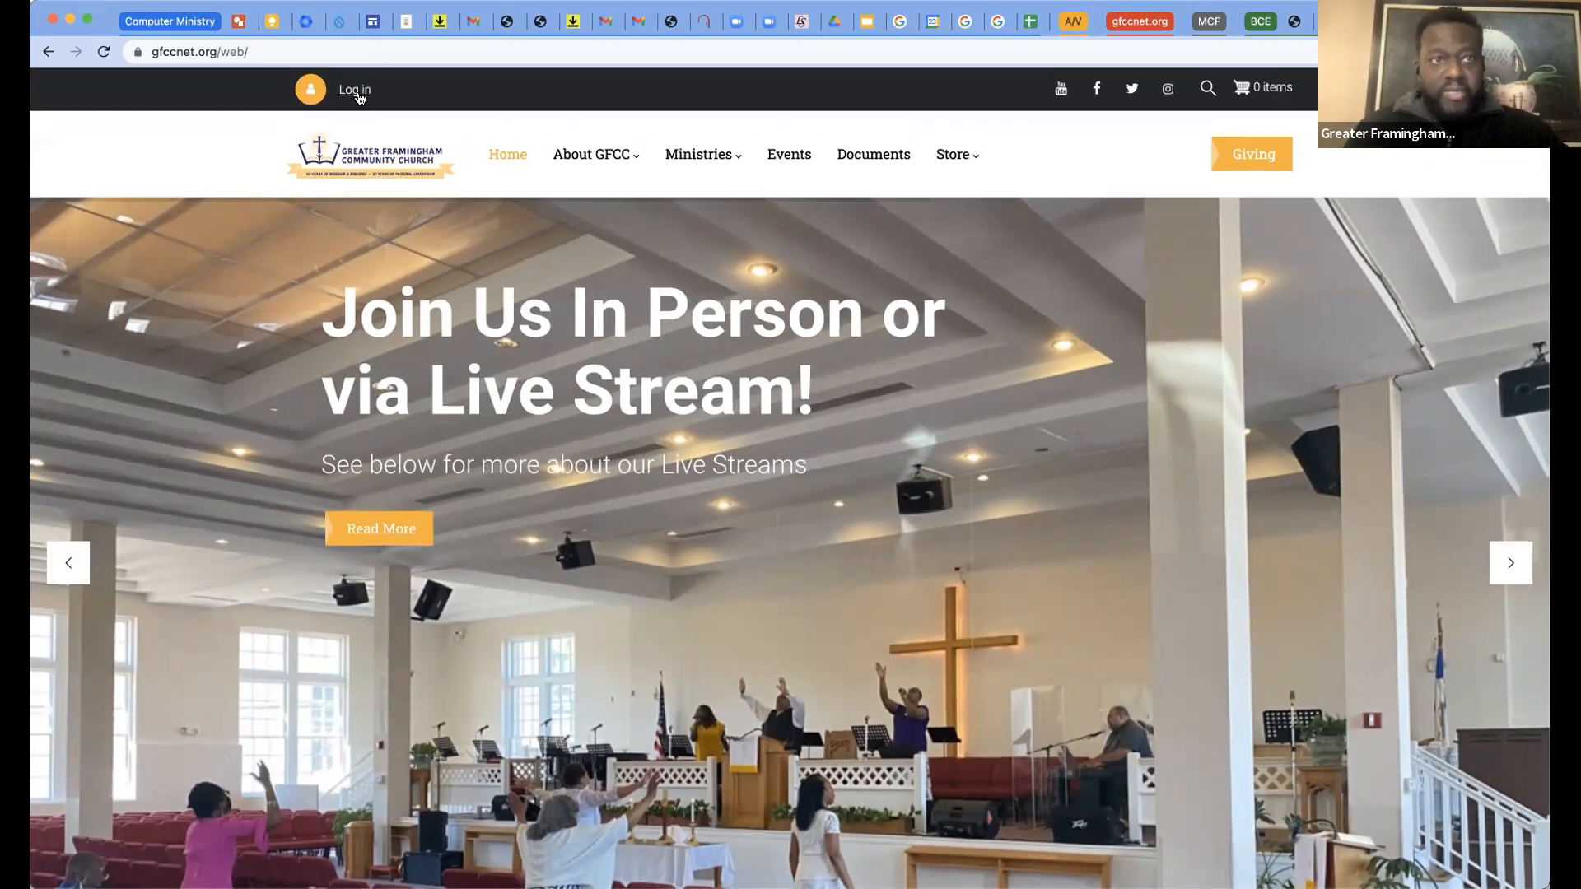
{"action": "left_click", "coordinate": [354, 89]}
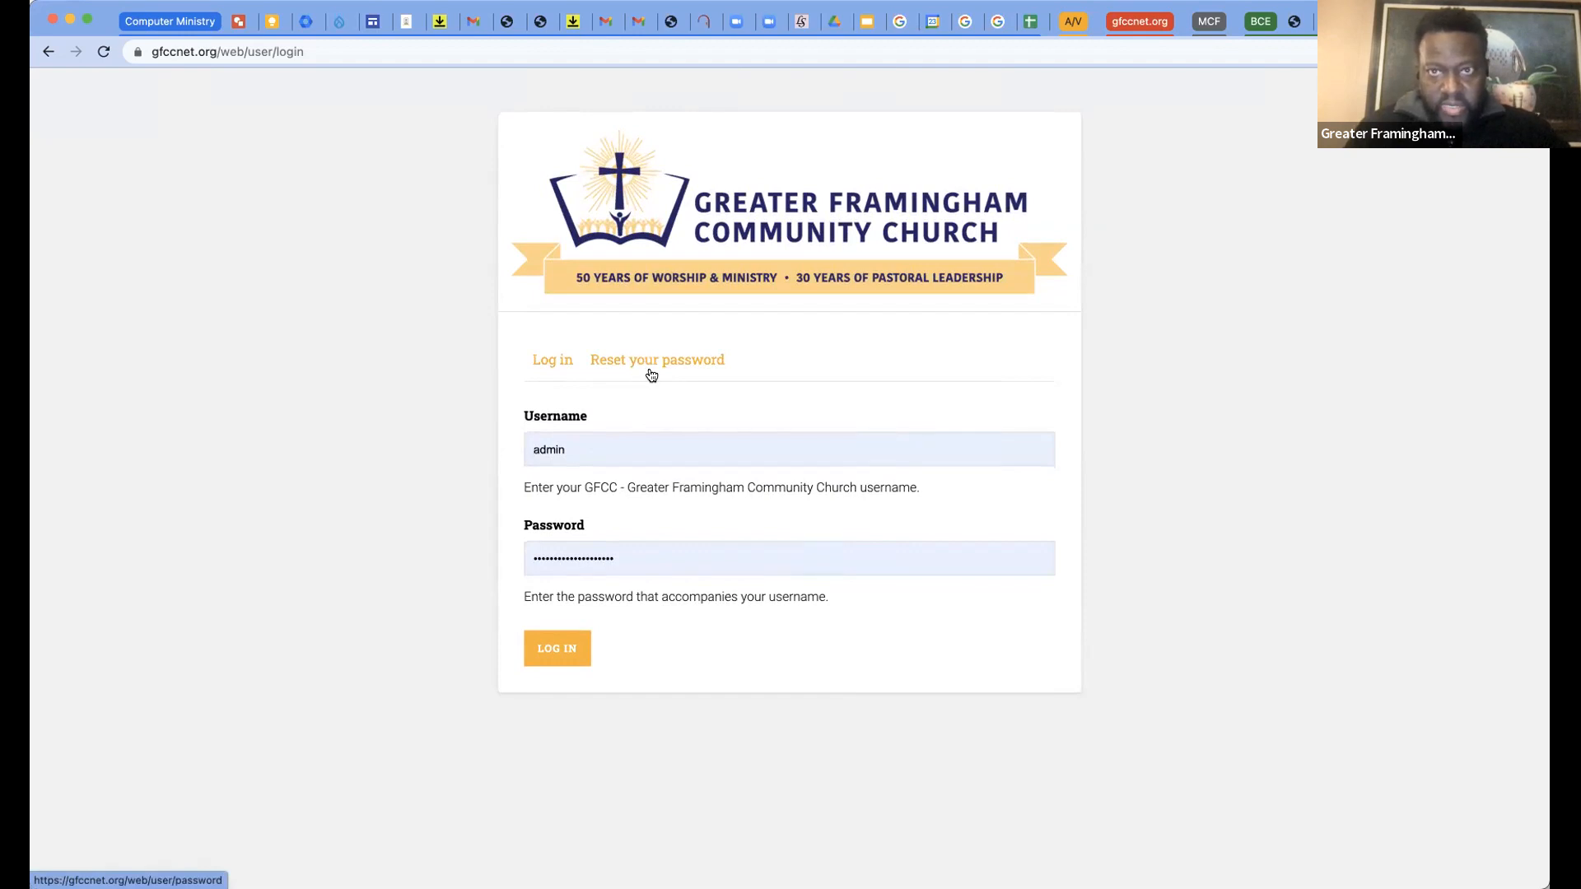
Step: Visit the password reset page, then go back to the signed-out home page and browse it
{"action": "left_click", "coordinate": [359, 60]}
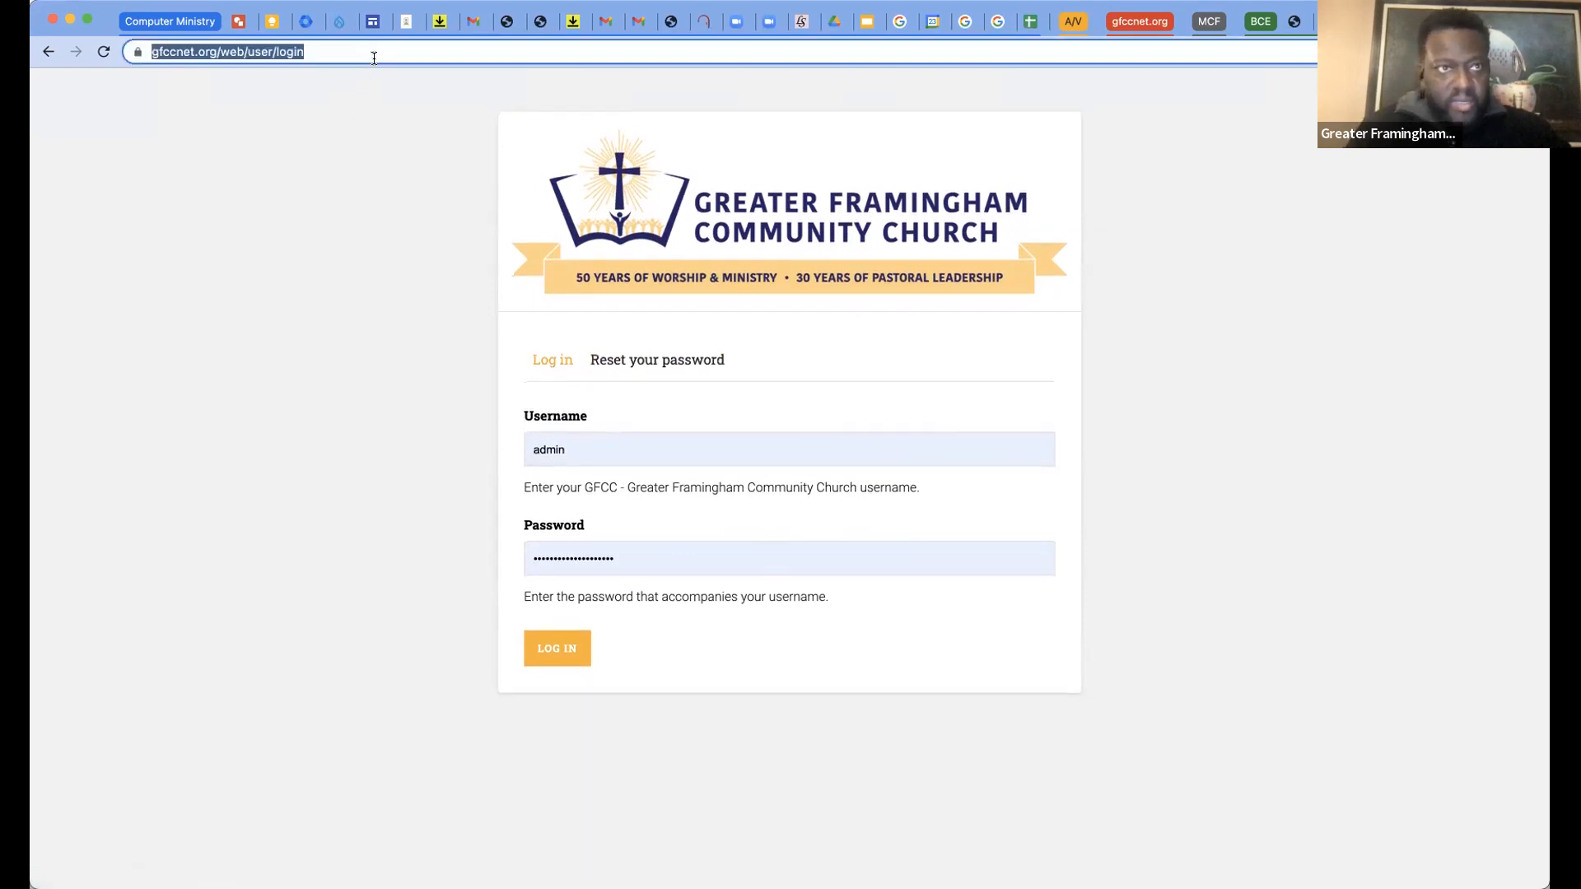
{"action": "left_click", "coordinate": [293, 284]}
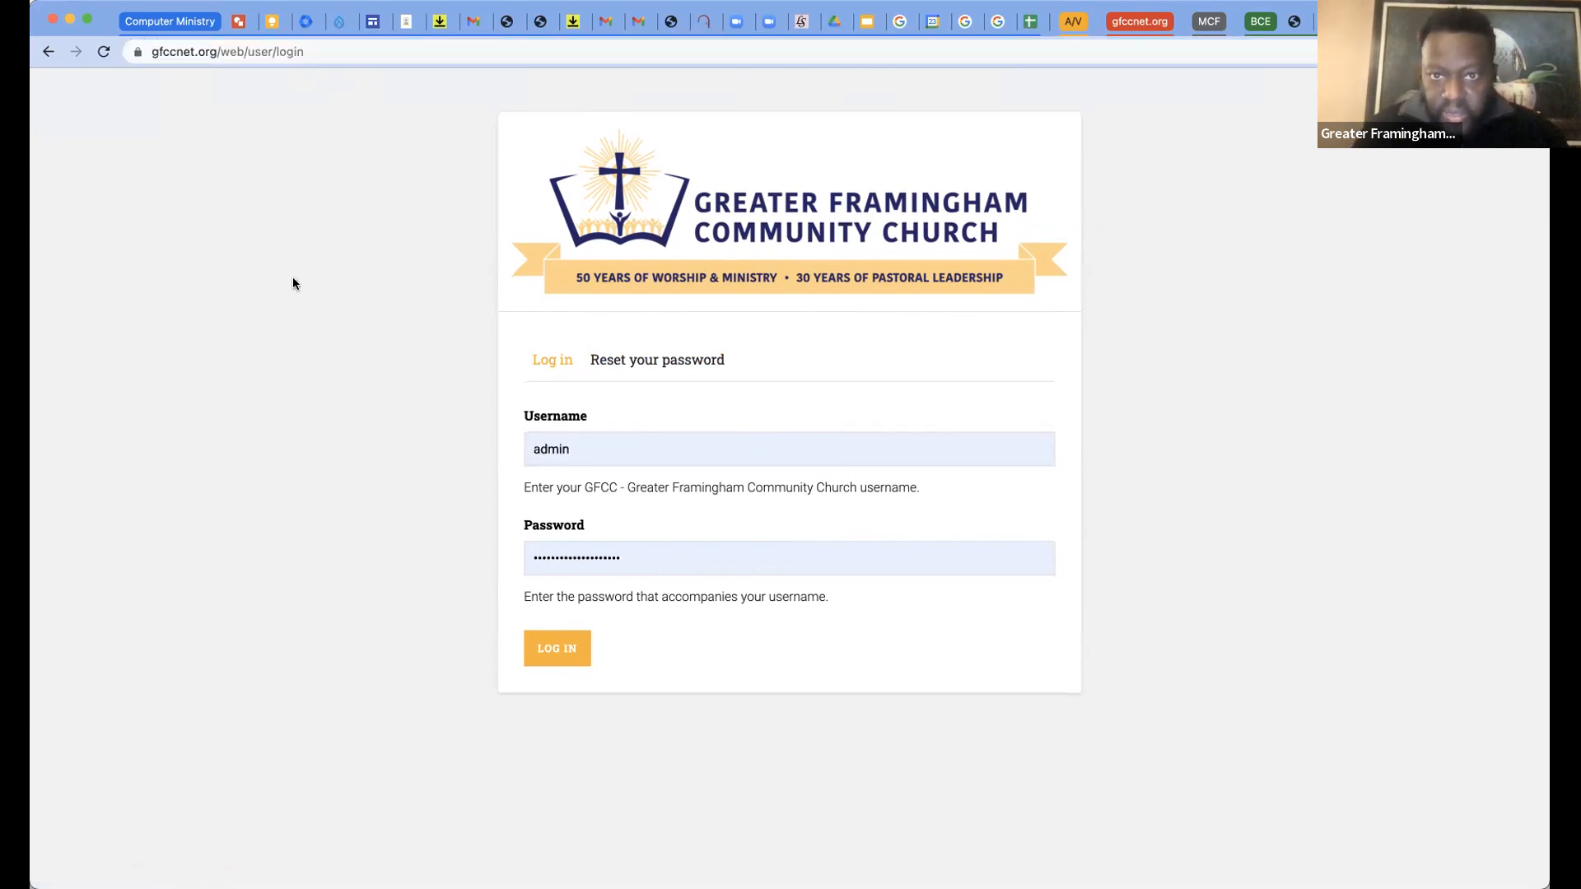
{"action": "left_click", "coordinate": [639, 363]}
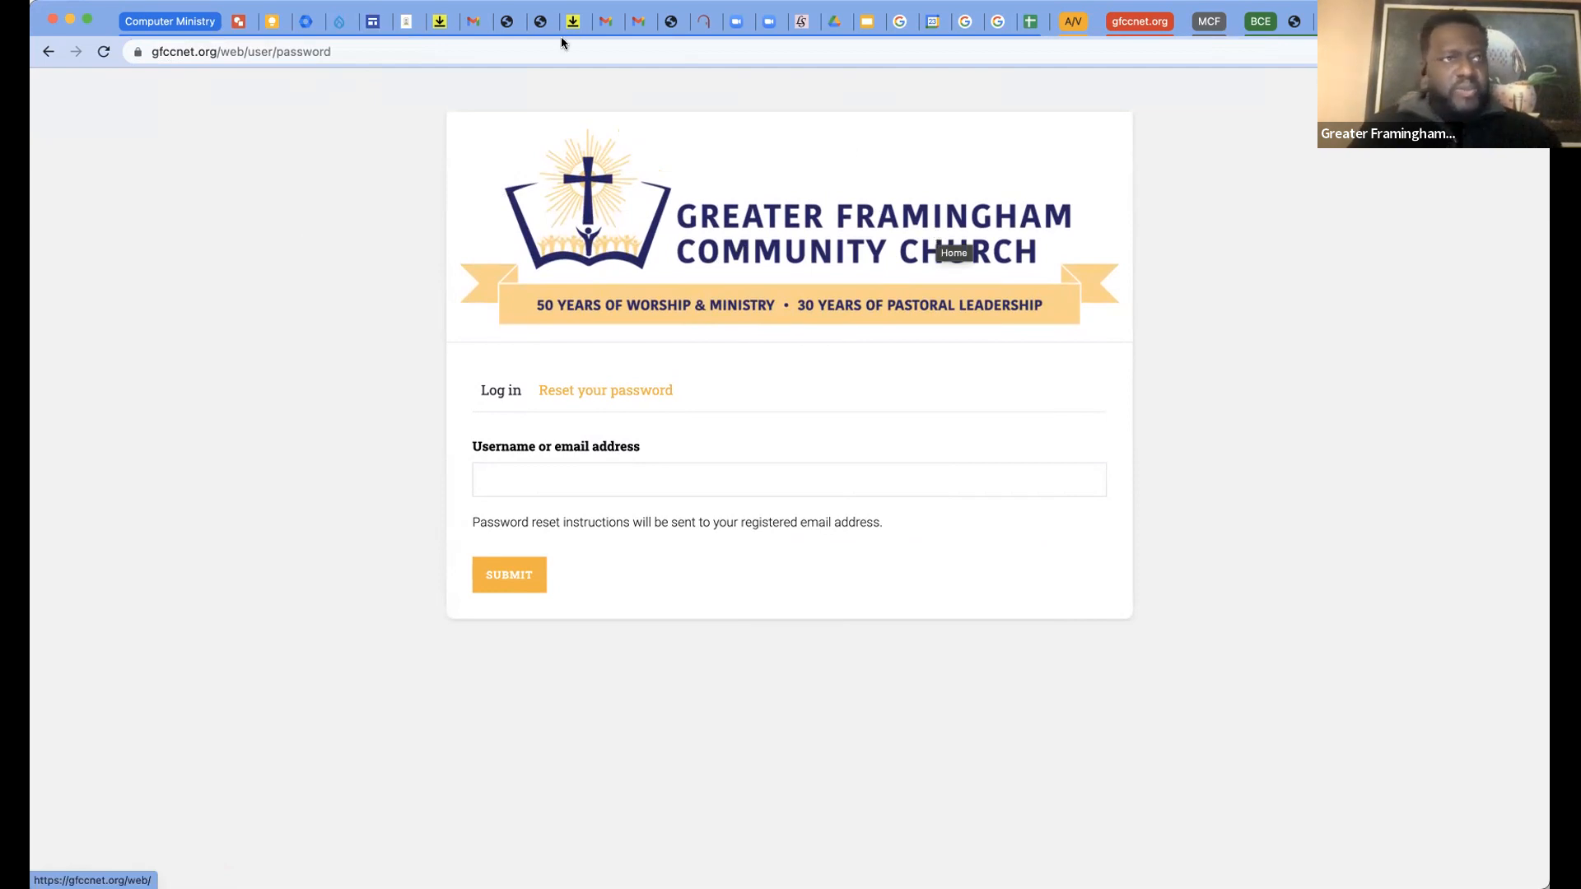
{"action": "left_click", "coordinate": [47, 52]}
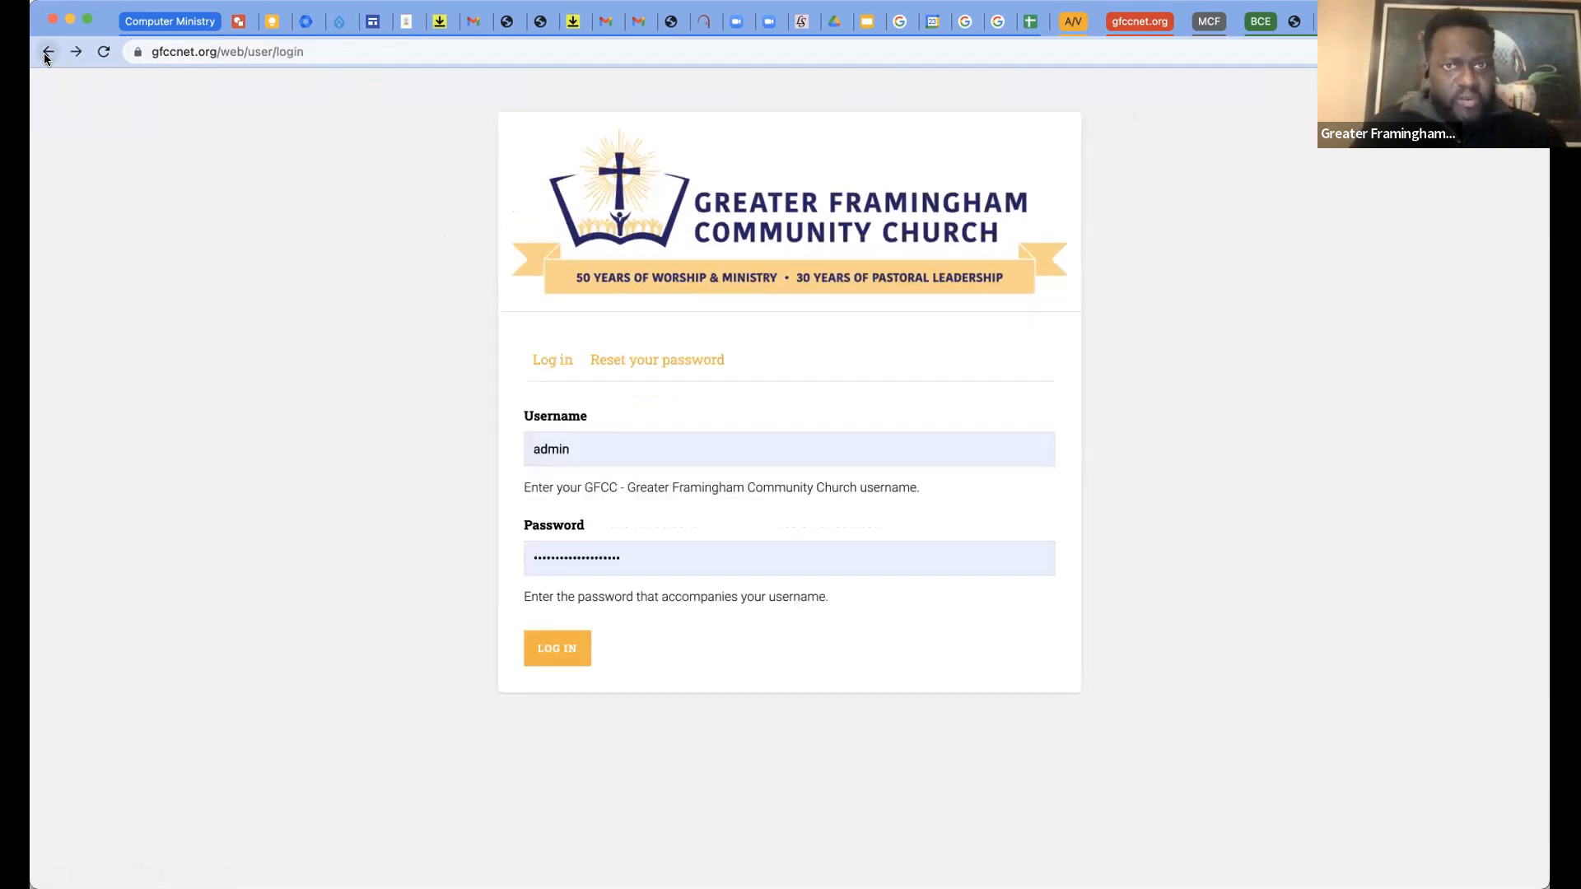
{"action": "left_click", "coordinate": [47, 52]}
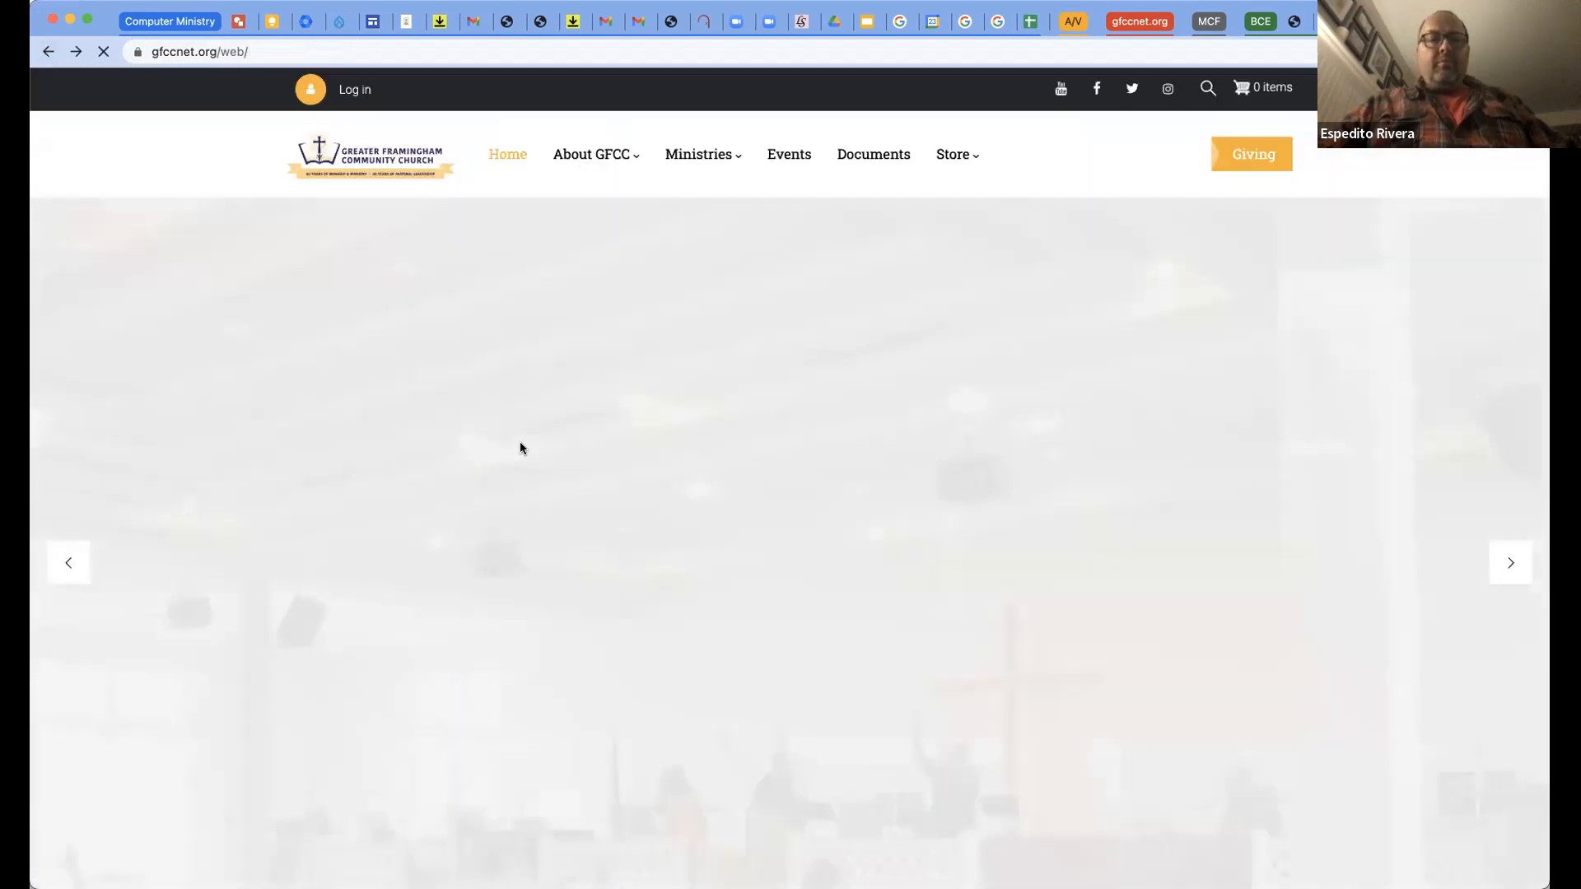
{"action": "scroll", "coordinate": [520, 448], "scroll_direction": "down", "scroll_amount": 15}
{"action": "scroll", "coordinate": [520, 448], "scroll_direction": "down", "scroll_amount": 10}
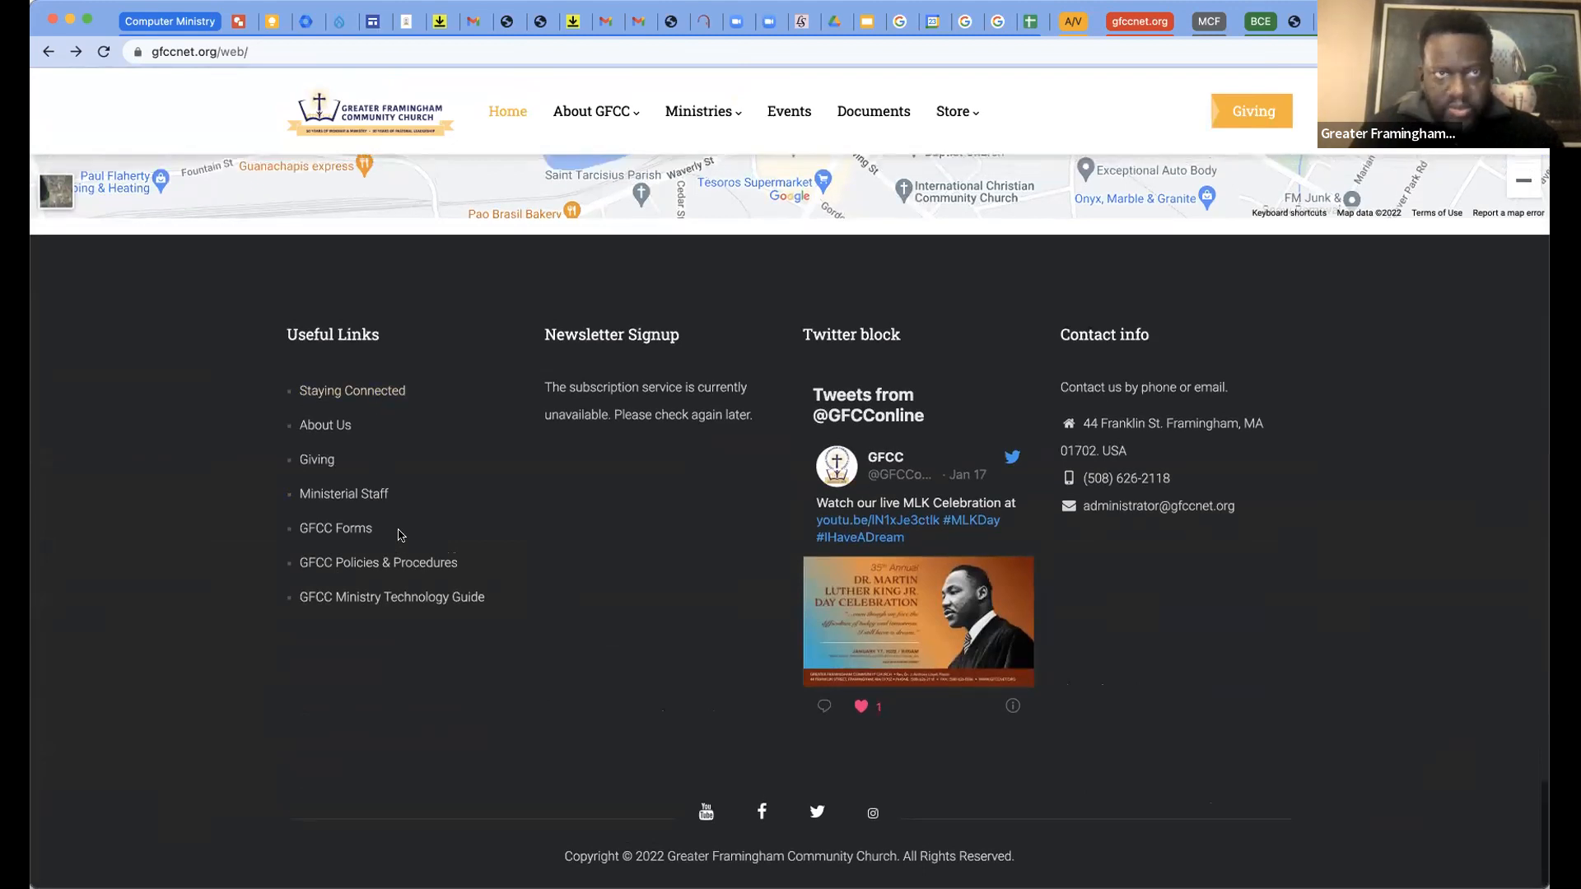
{"action": "scroll", "coordinate": [398, 531], "scroll_direction": "up", "scroll_amount": 15}
Step: Load user/login from the address bar and sign in as administrator with saved credentials
{"action": "left_click", "coordinate": [298, 52]}
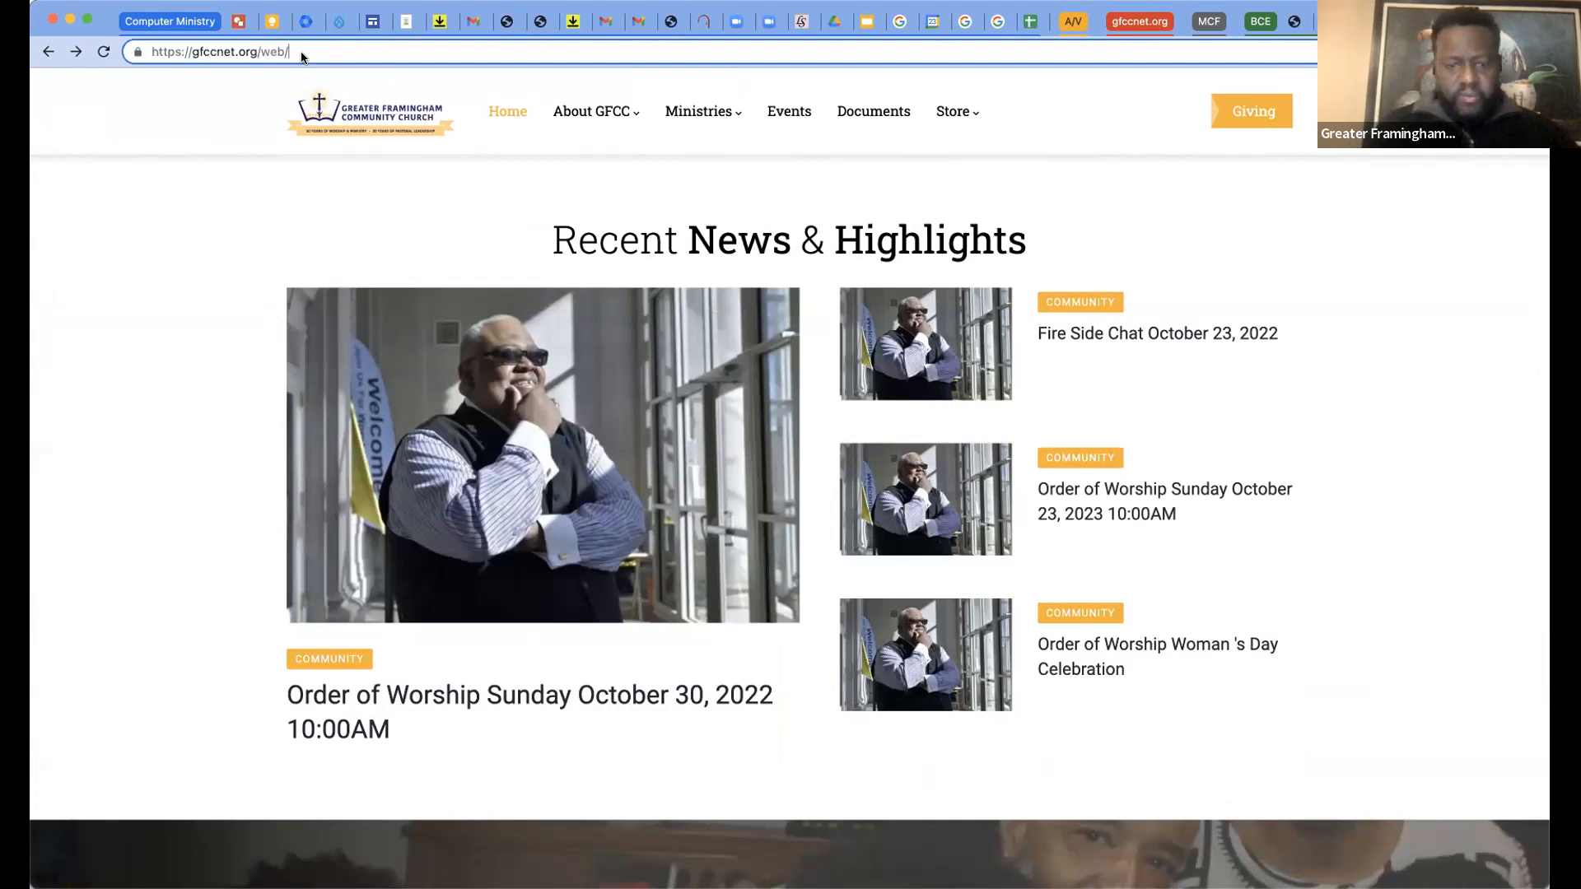
{"action": "type", "text": "user/login"}
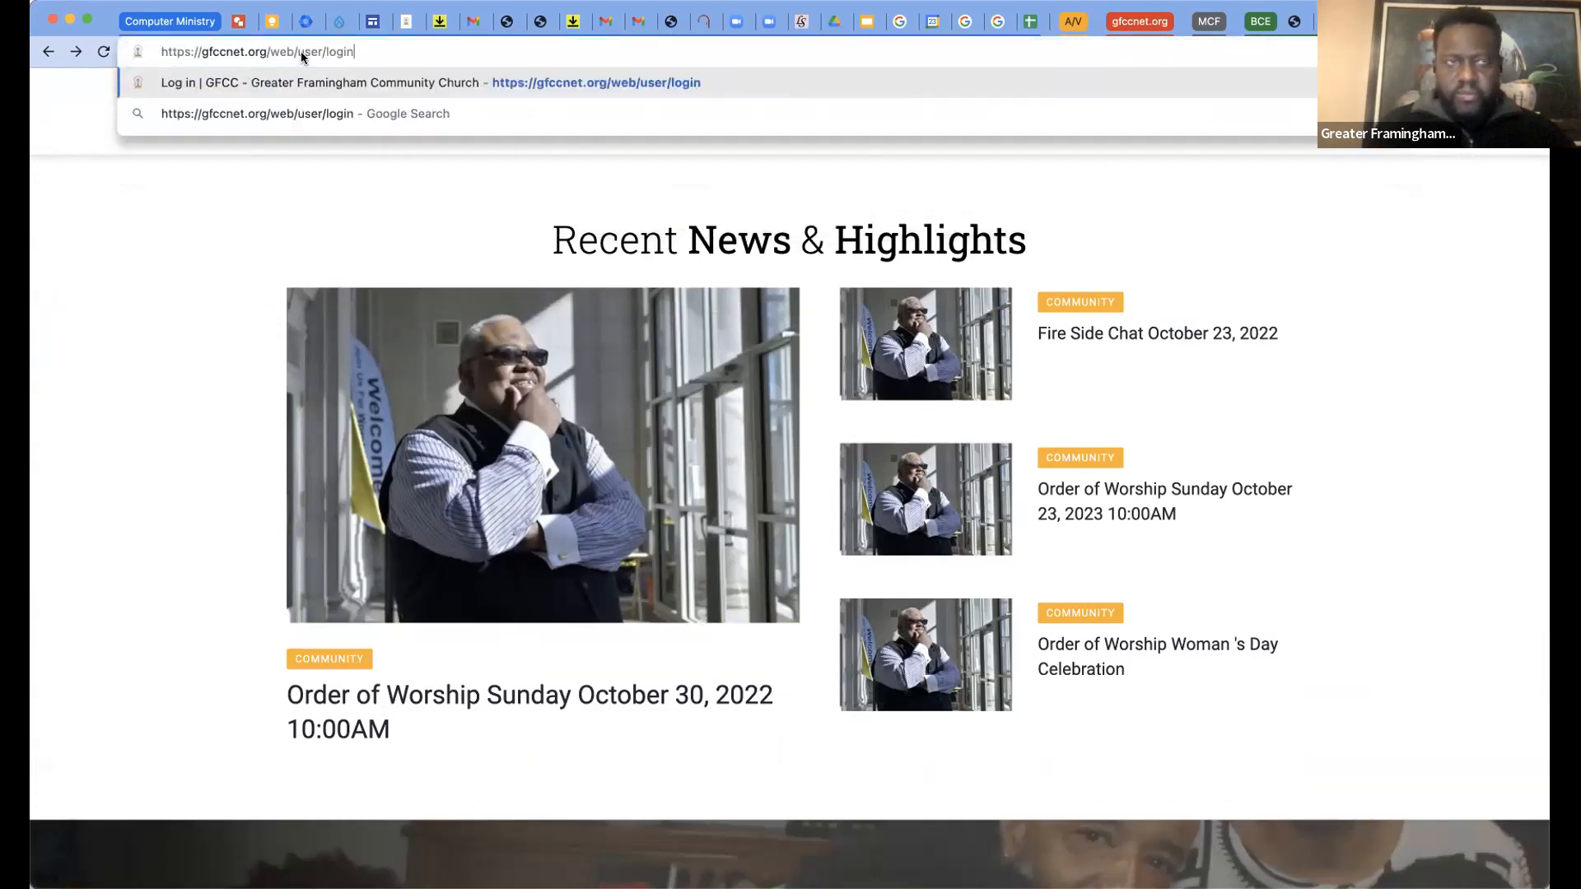
{"action": "key", "text": "Return"}
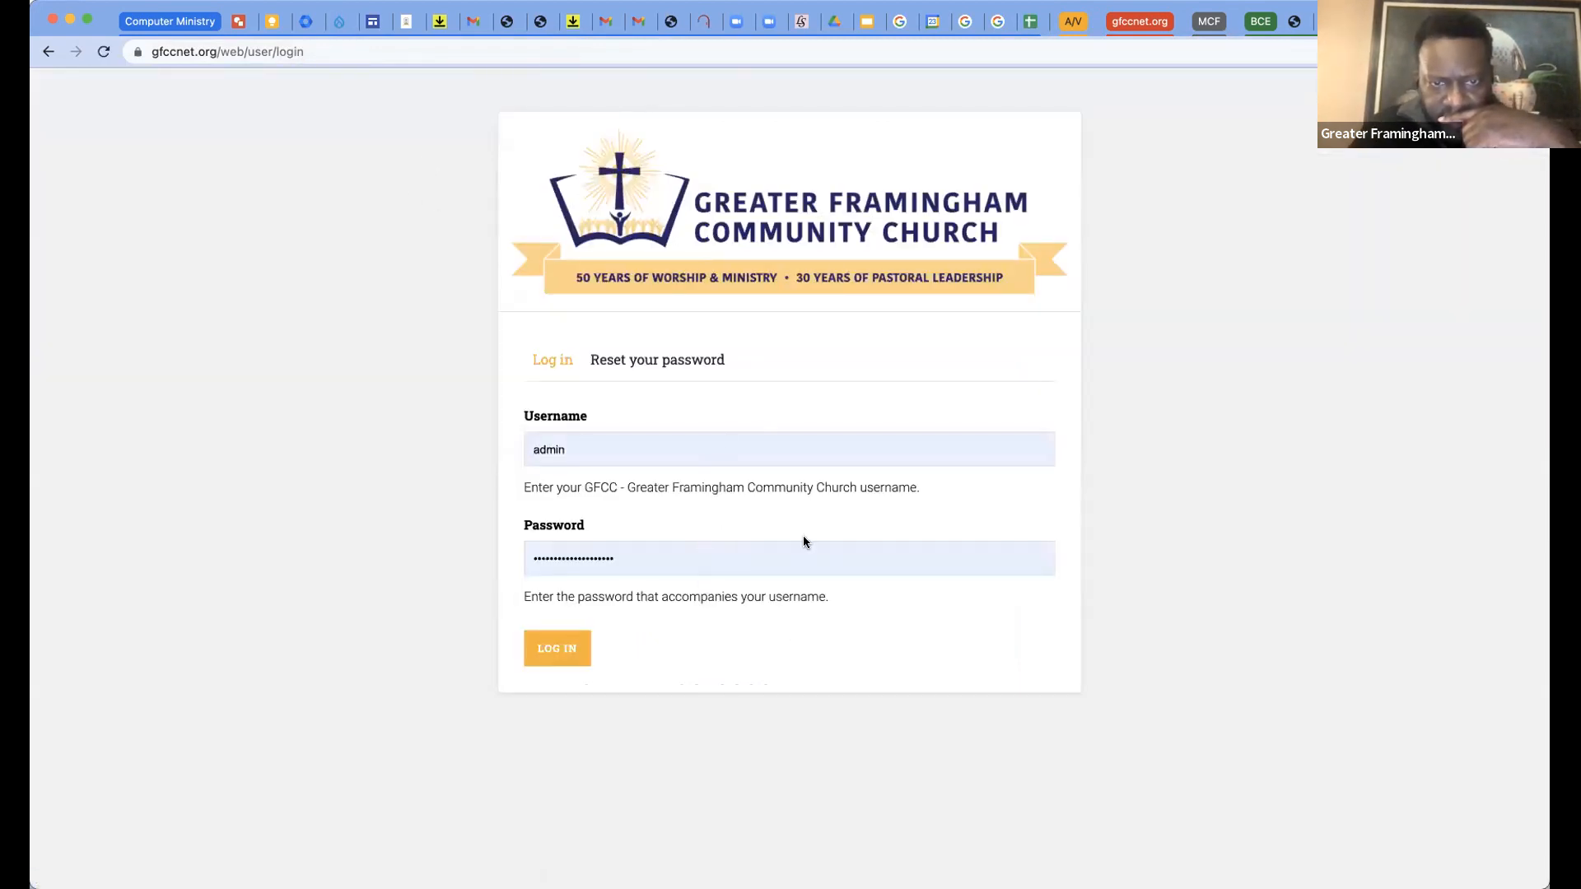
{"action": "left_click", "coordinate": [579, 636]}
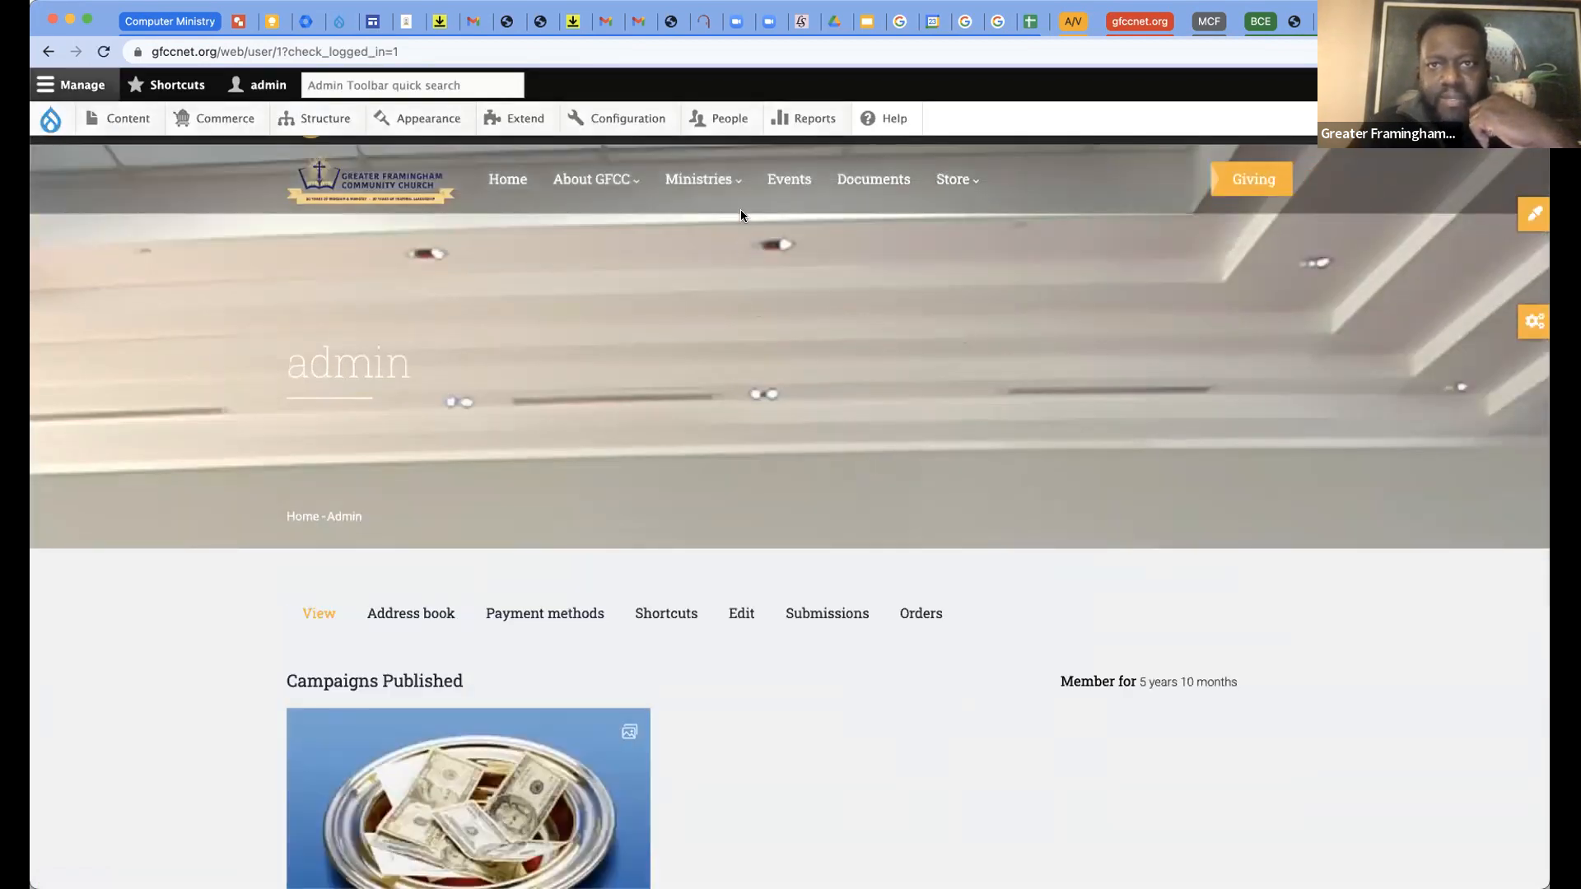
Step: Open the People administration list of the site's user accounts
{"action": "mouse_move", "coordinate": [739, 209]}
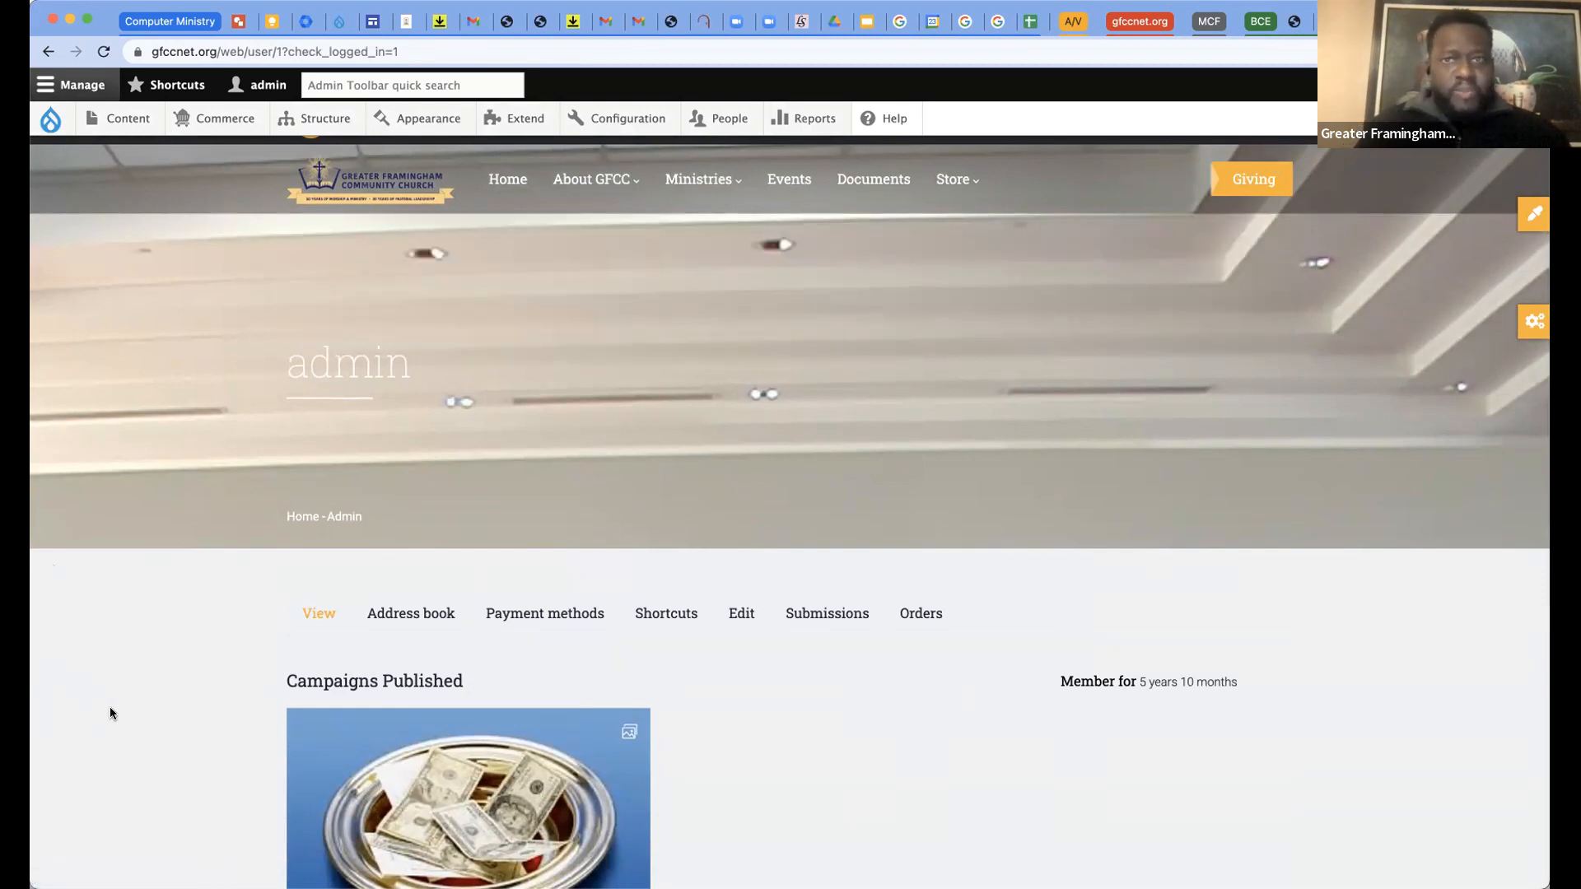
{"action": "left_click", "coordinate": [720, 116]}
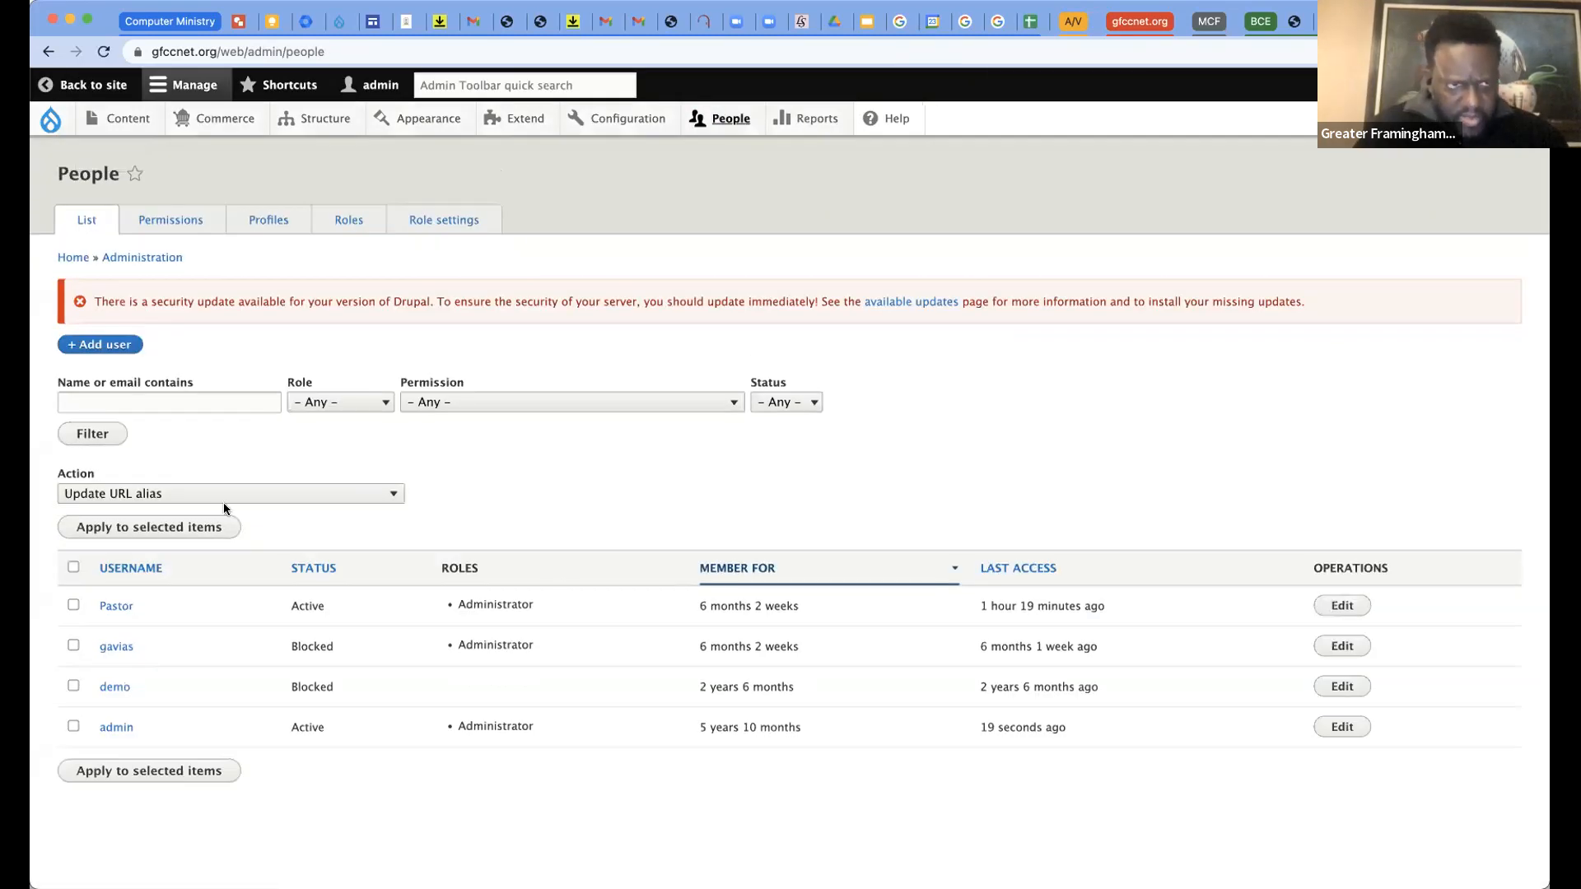
Step: Type the new user's email into the People name-or-email filter, then start + Add user
{"action": "left_click", "coordinate": [161, 400]}
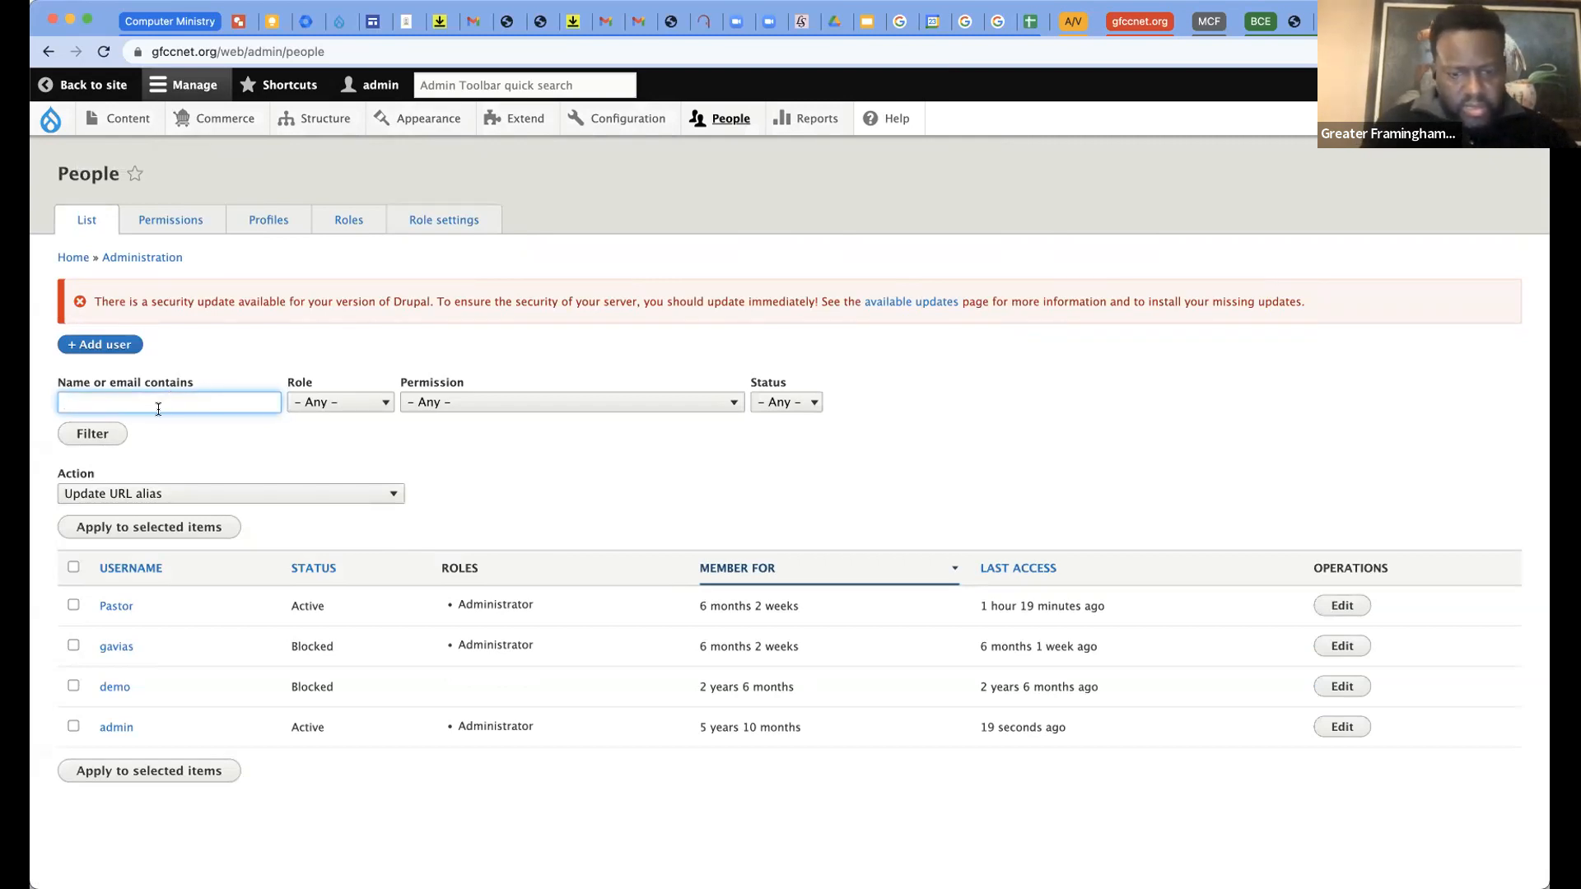
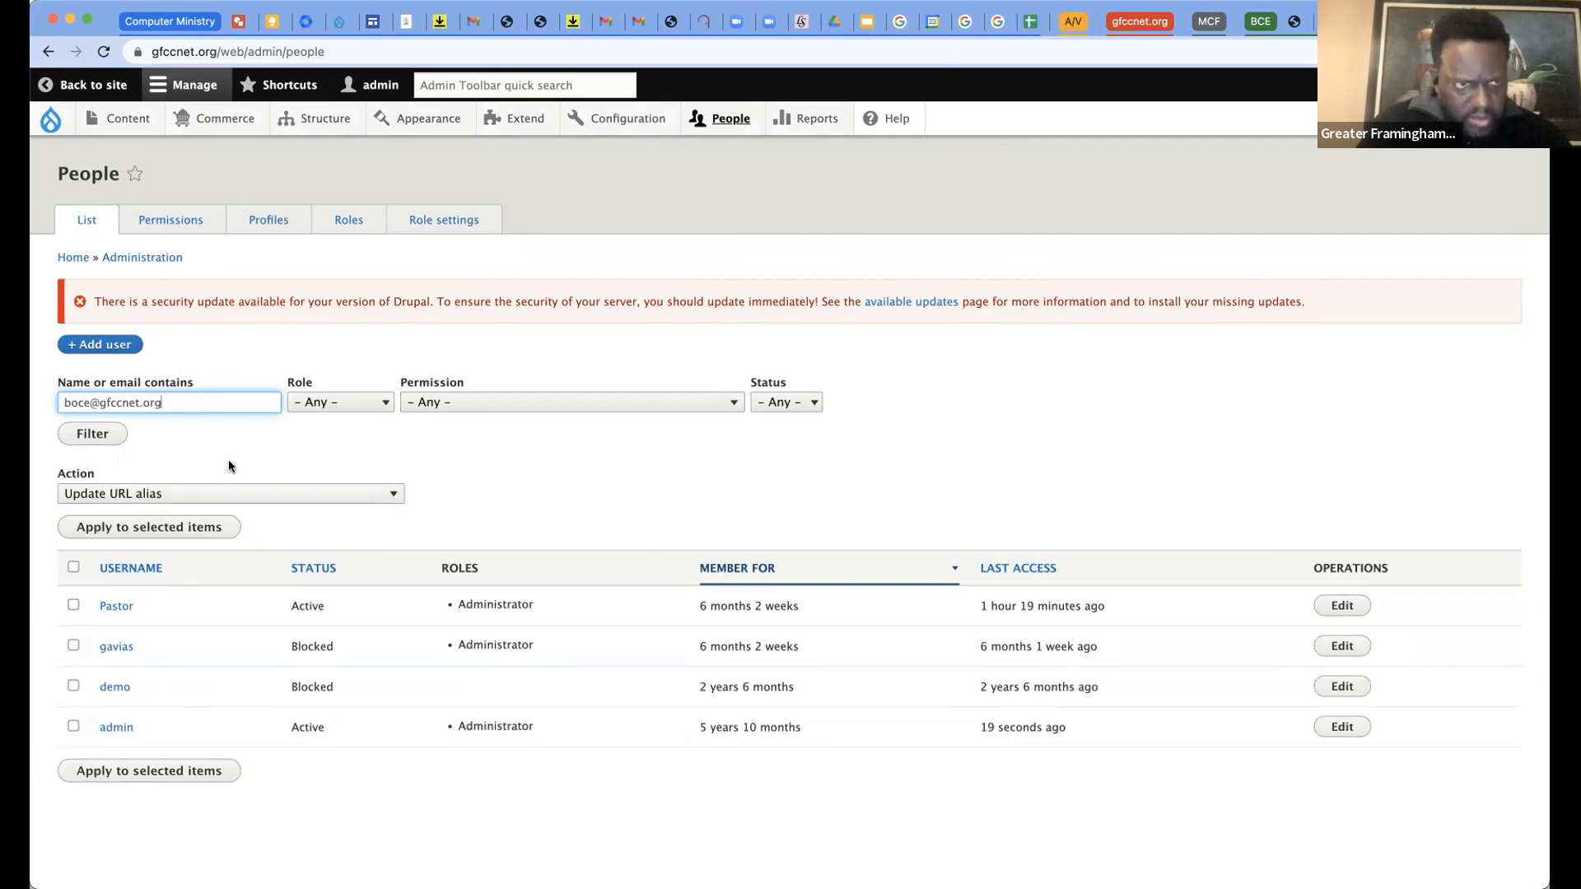
{"action": "left_click", "coordinate": [111, 346]}
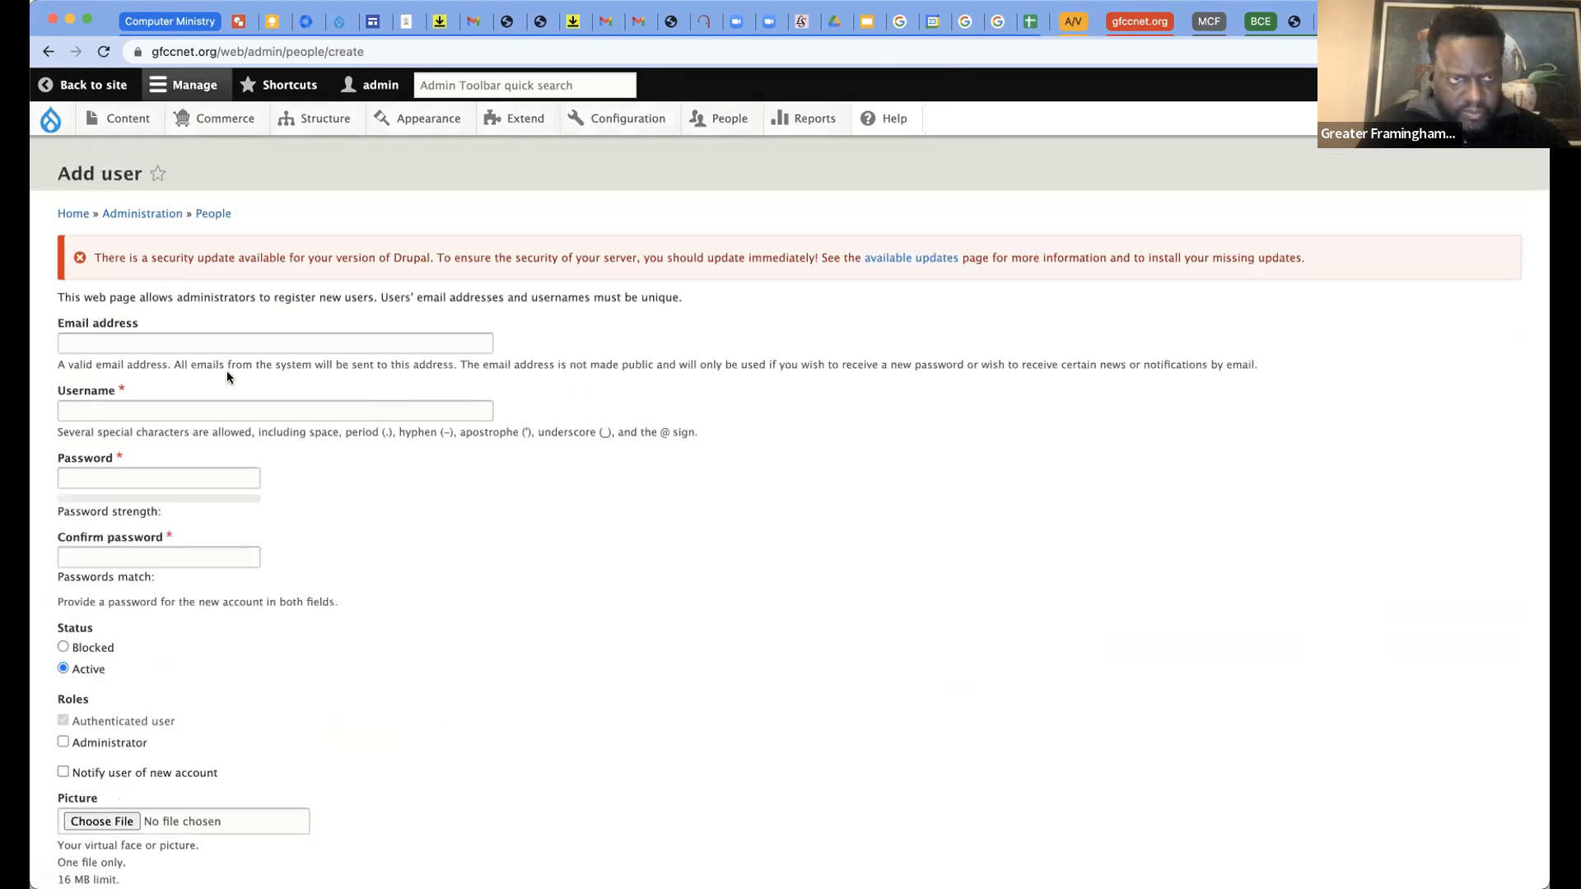
Step: Enter the new user's email address and the username BOCE
{"action": "left_click", "coordinate": [218, 339]}
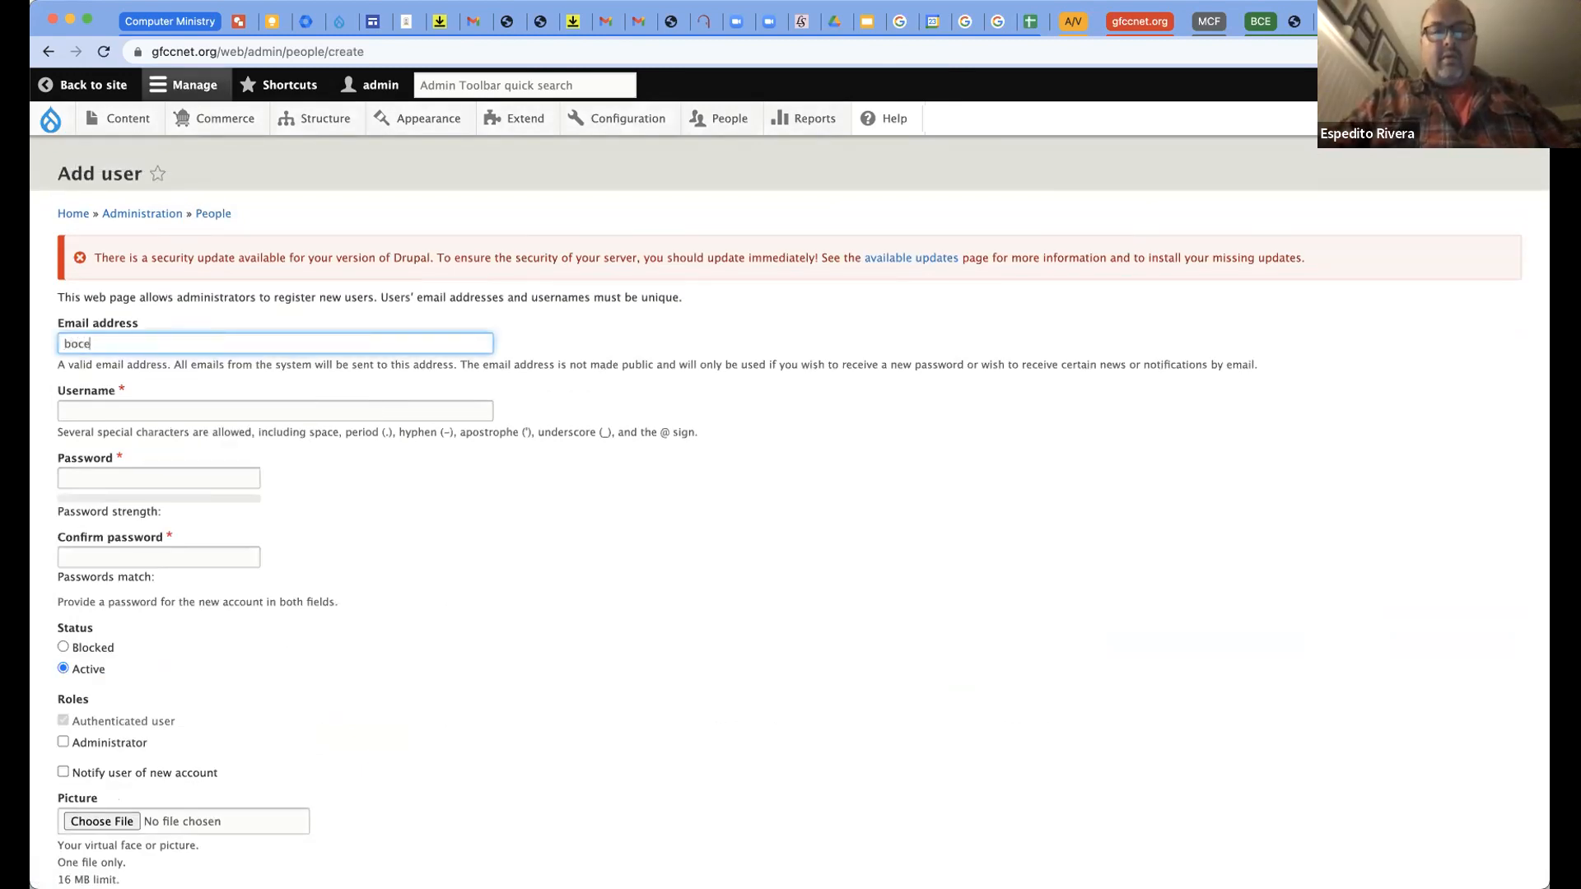
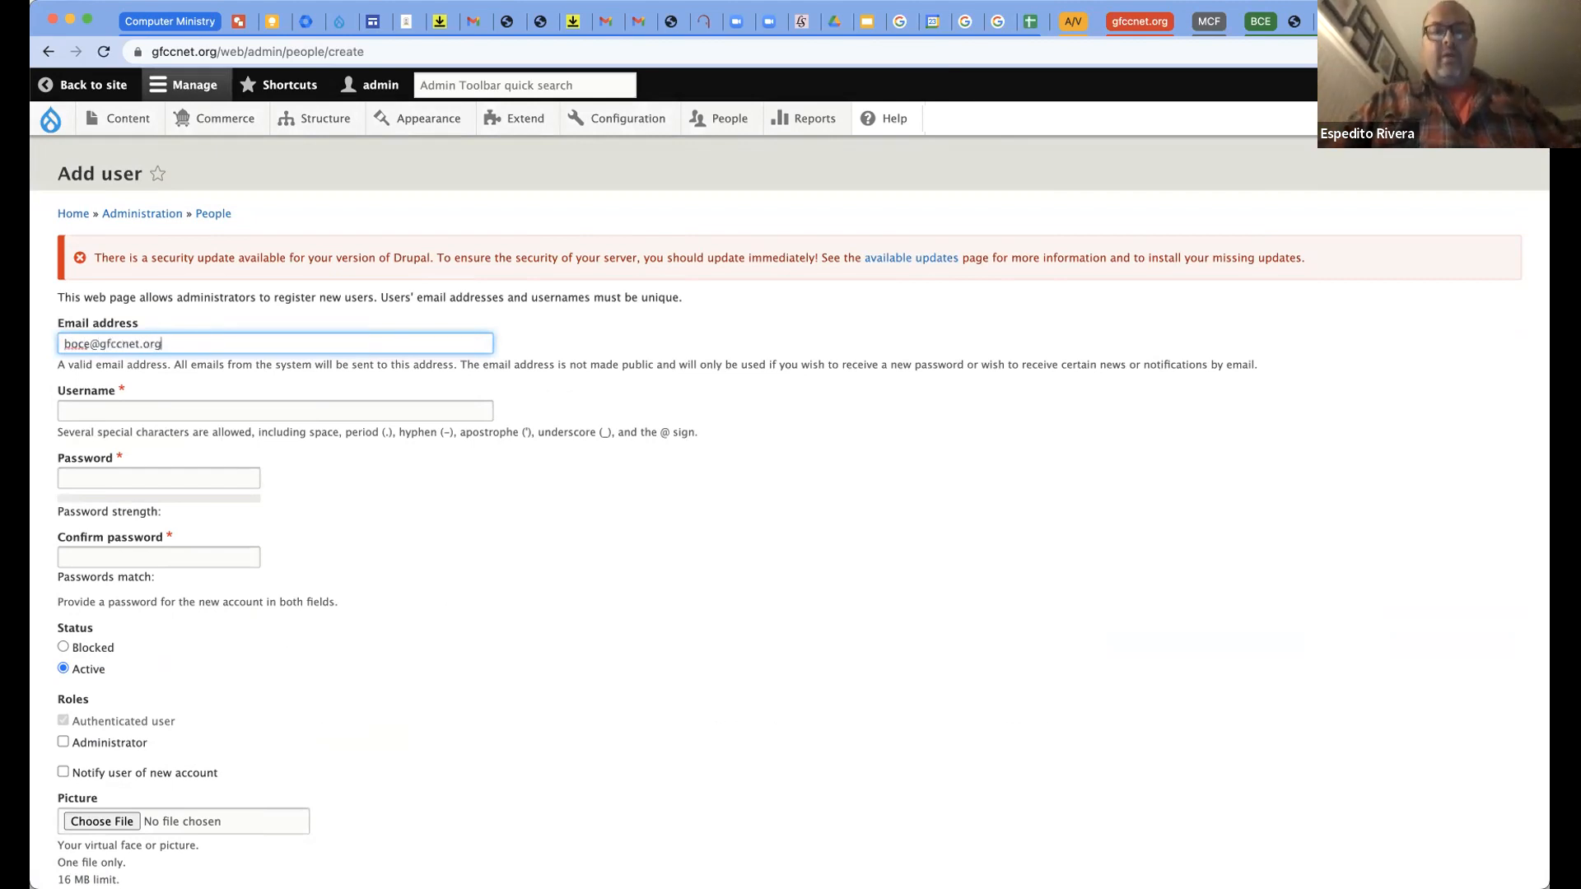
{"action": "left_click", "coordinate": [211, 414]}
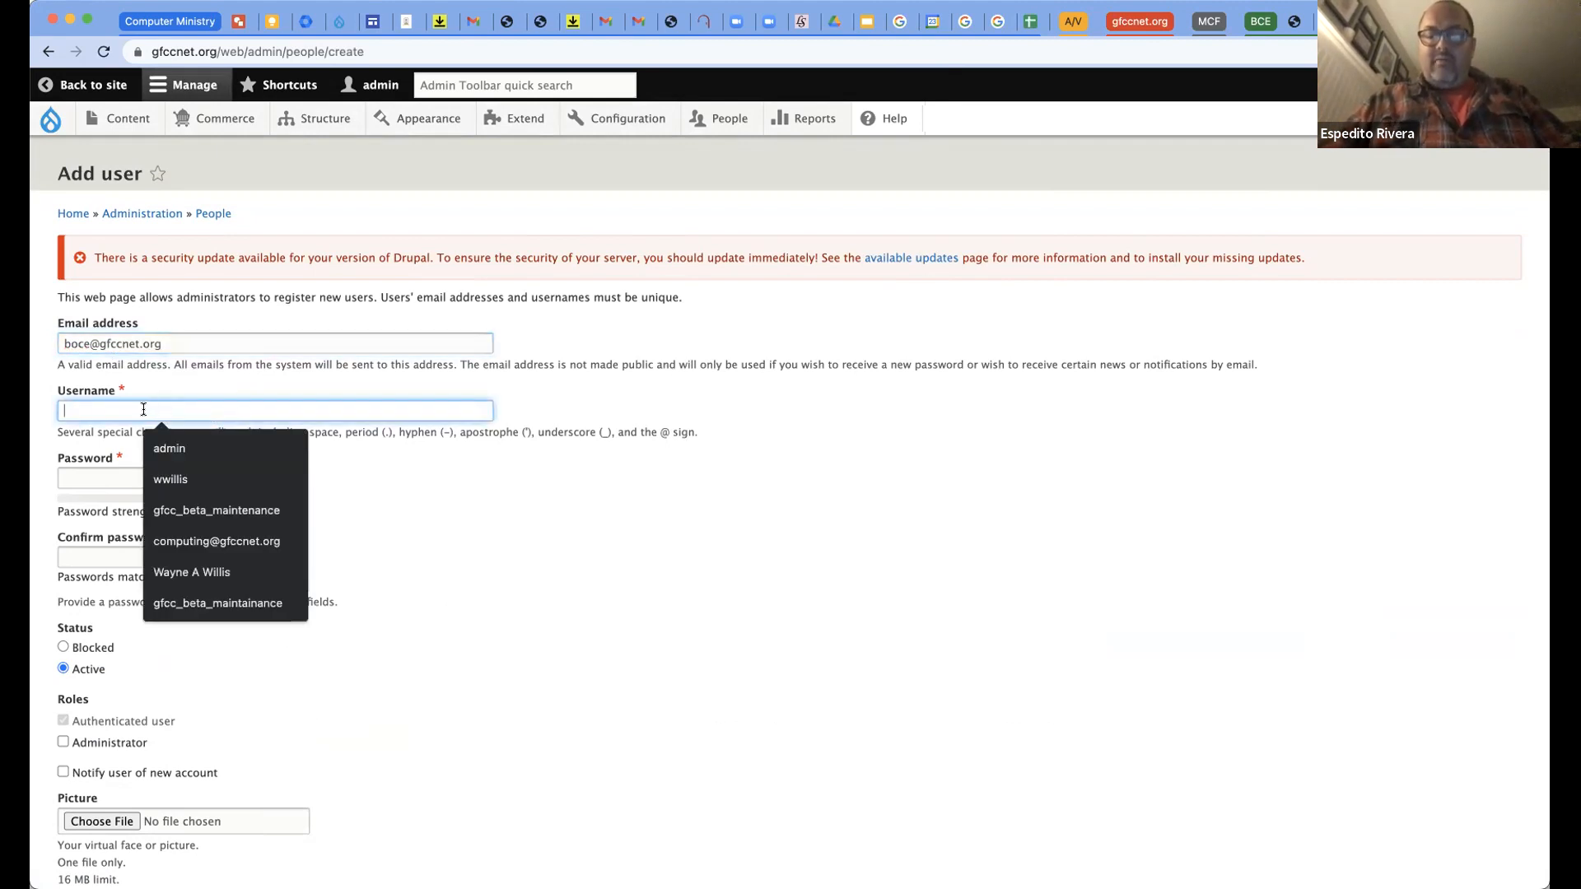
{"action": "type", "text": "boce"}
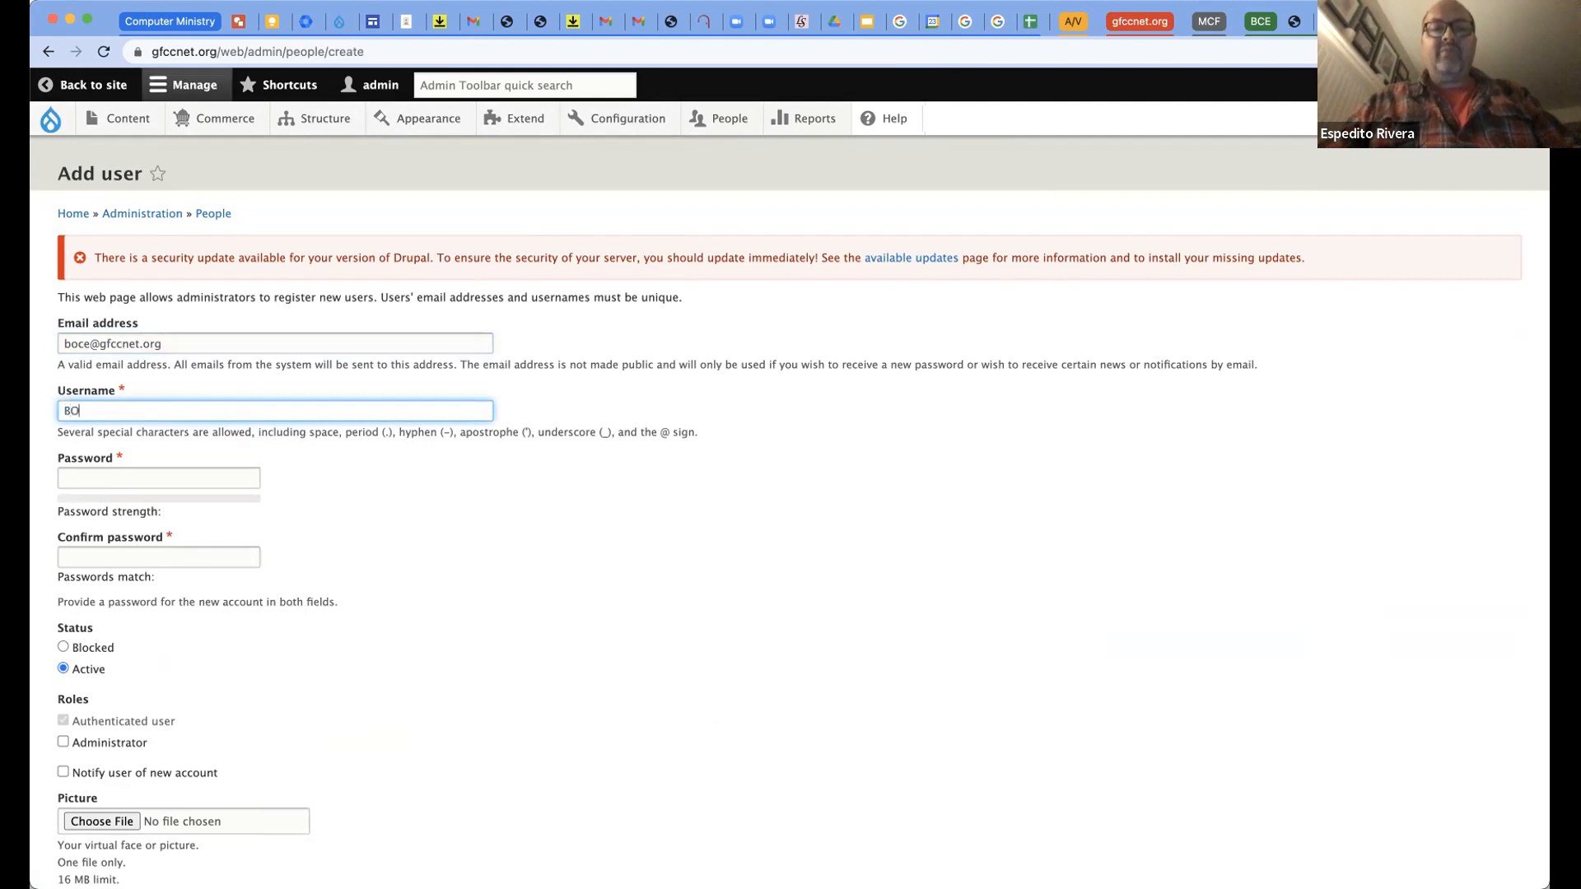
{"action": "type", "text": "CE"}
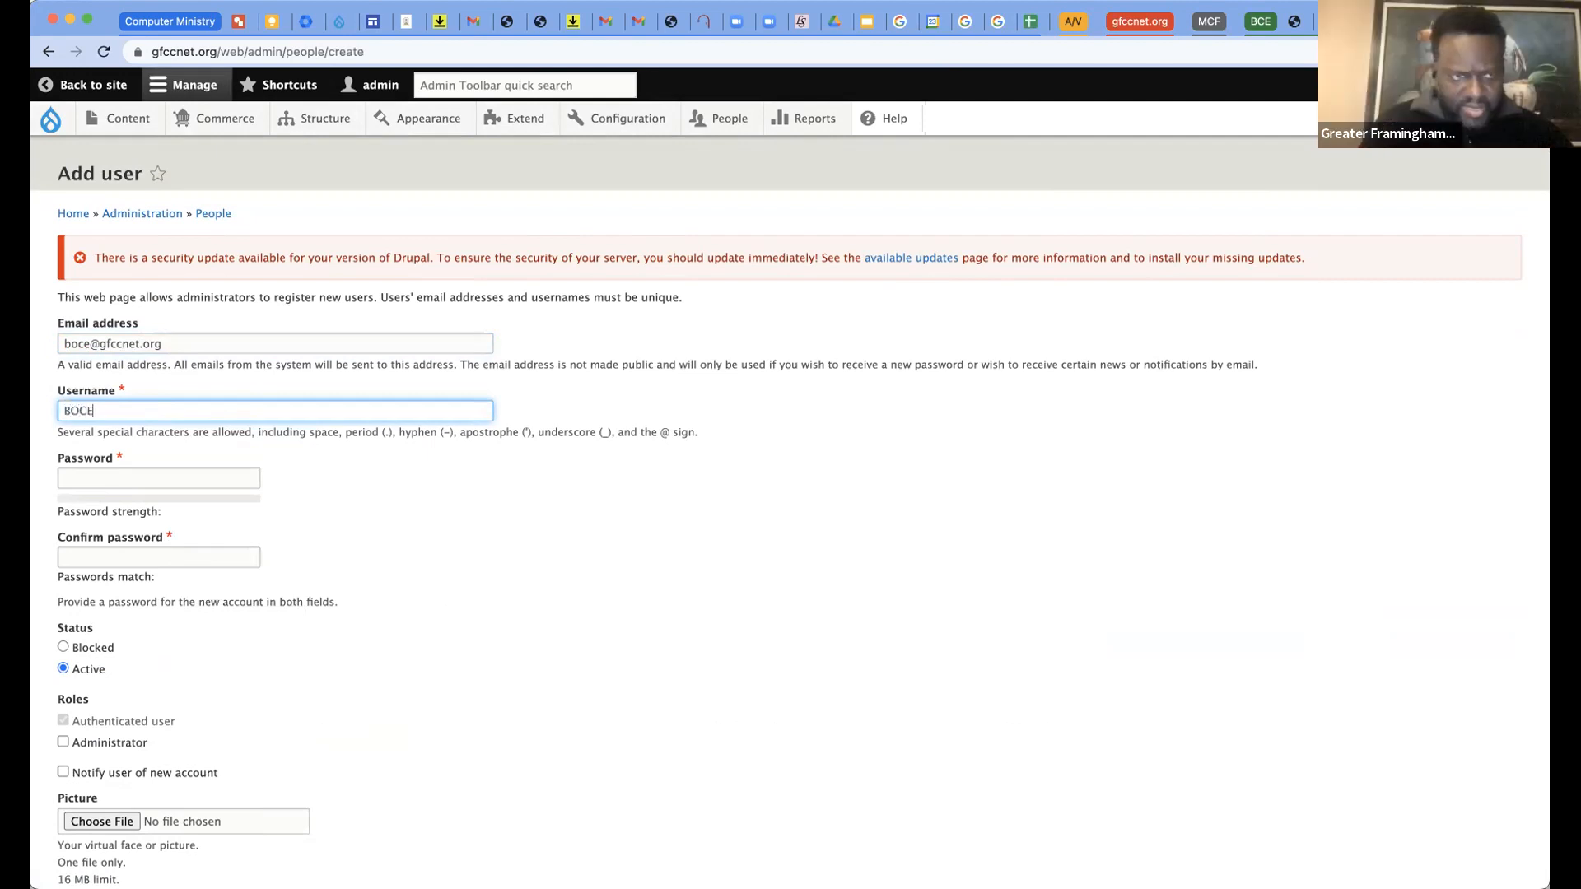
Step: Enter the strong password in Password and again in Confirm password
{"action": "left_click", "coordinate": [166, 478]}
{"action": "left_click", "coordinate": [667, 552]}
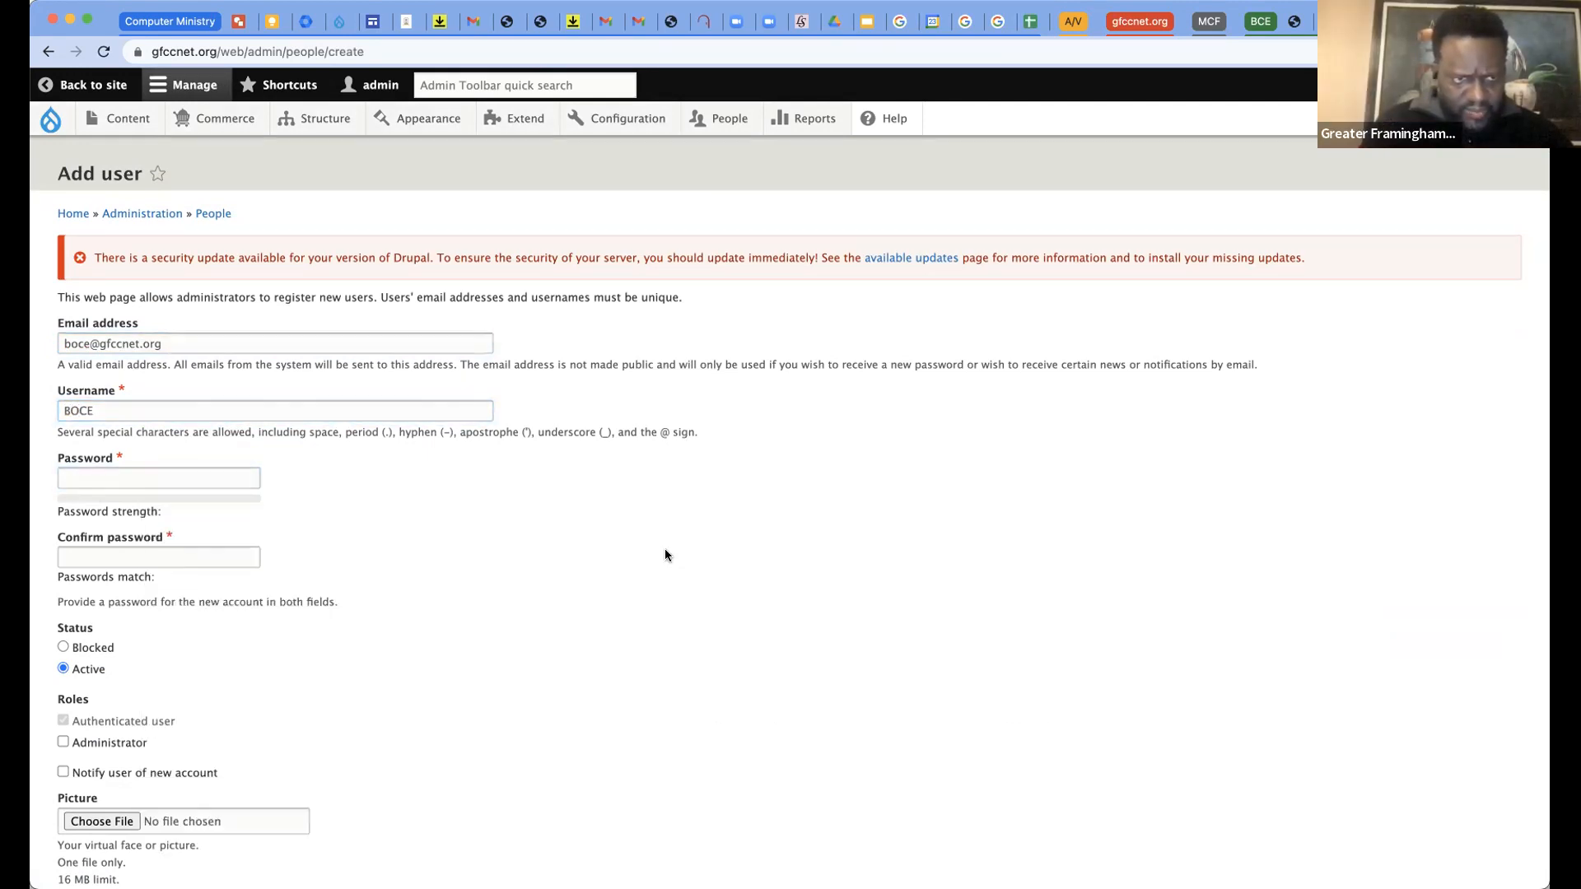
{"action": "left_click", "coordinate": [191, 479]}
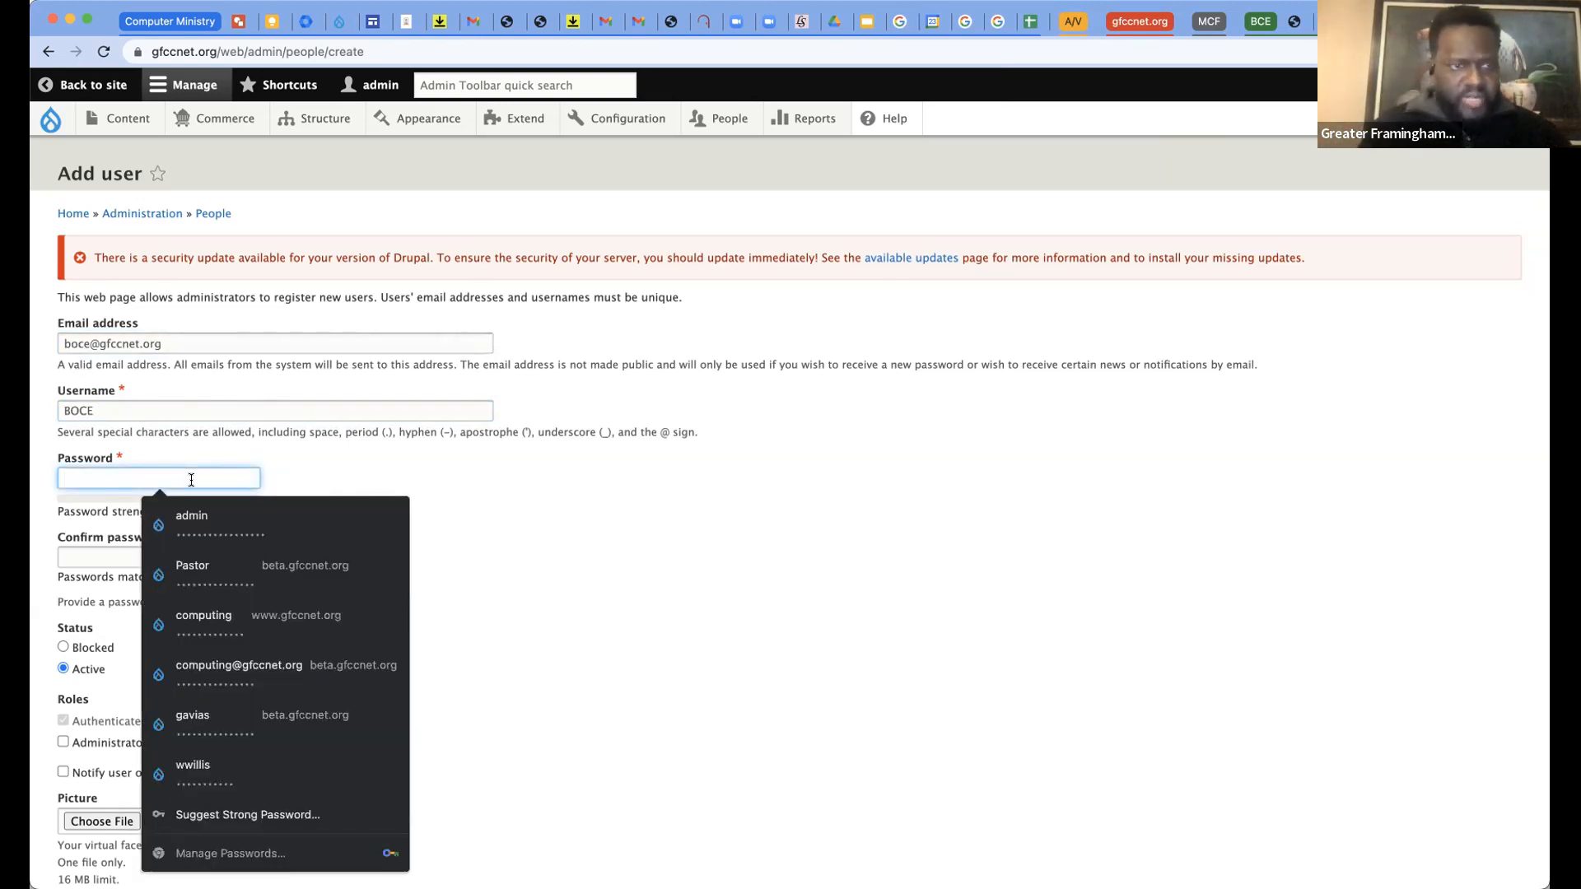
{"action": "left_click", "coordinate": [572, 533]}
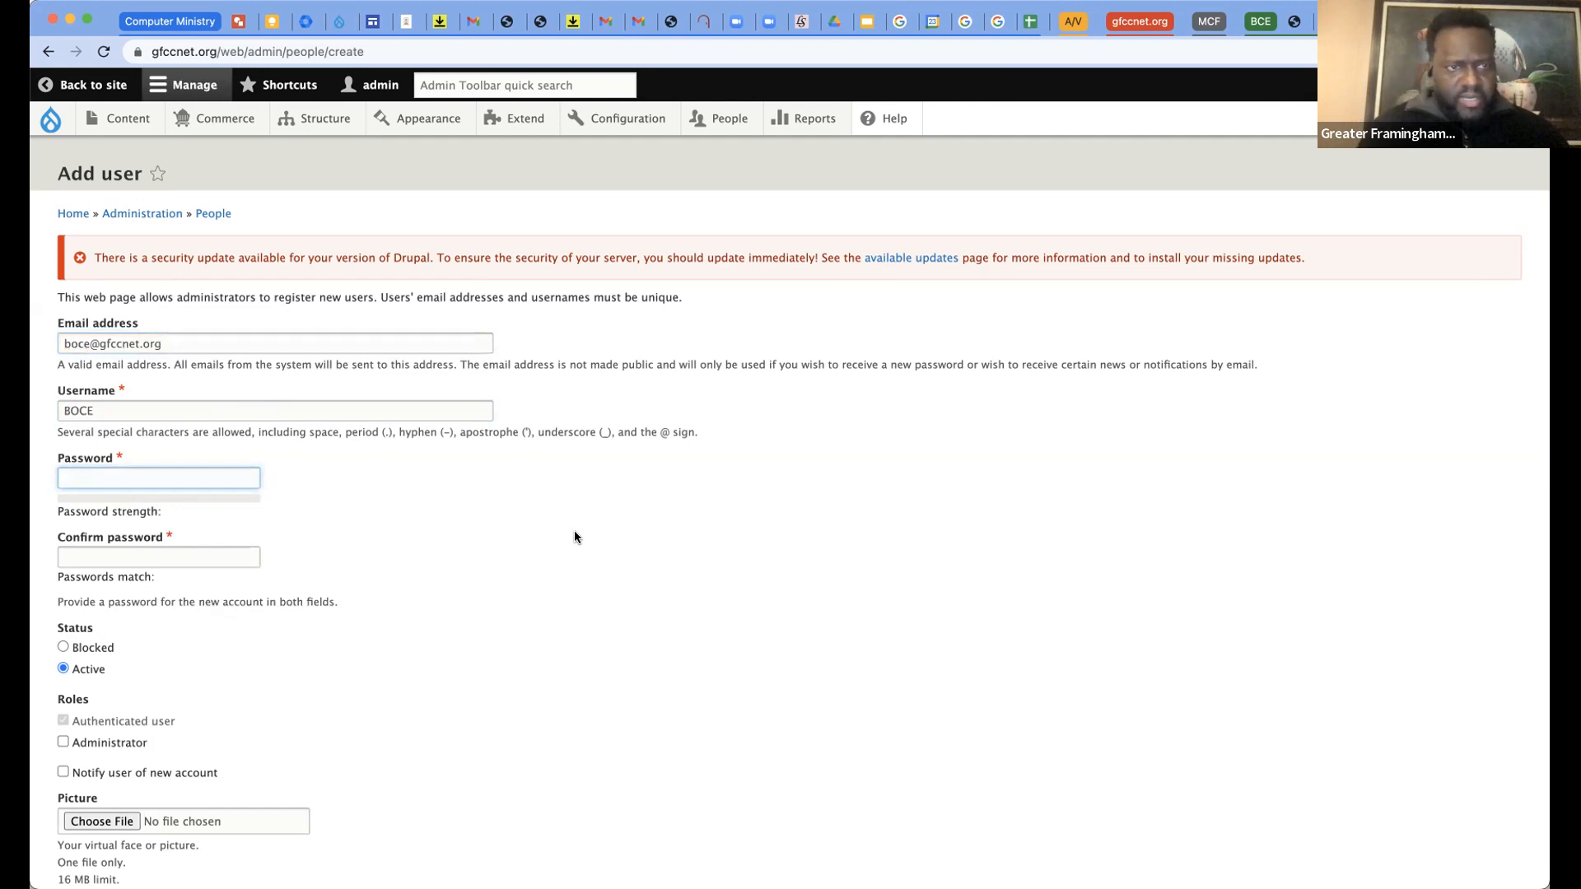
{"action": "left_click", "coordinate": [173, 480]}
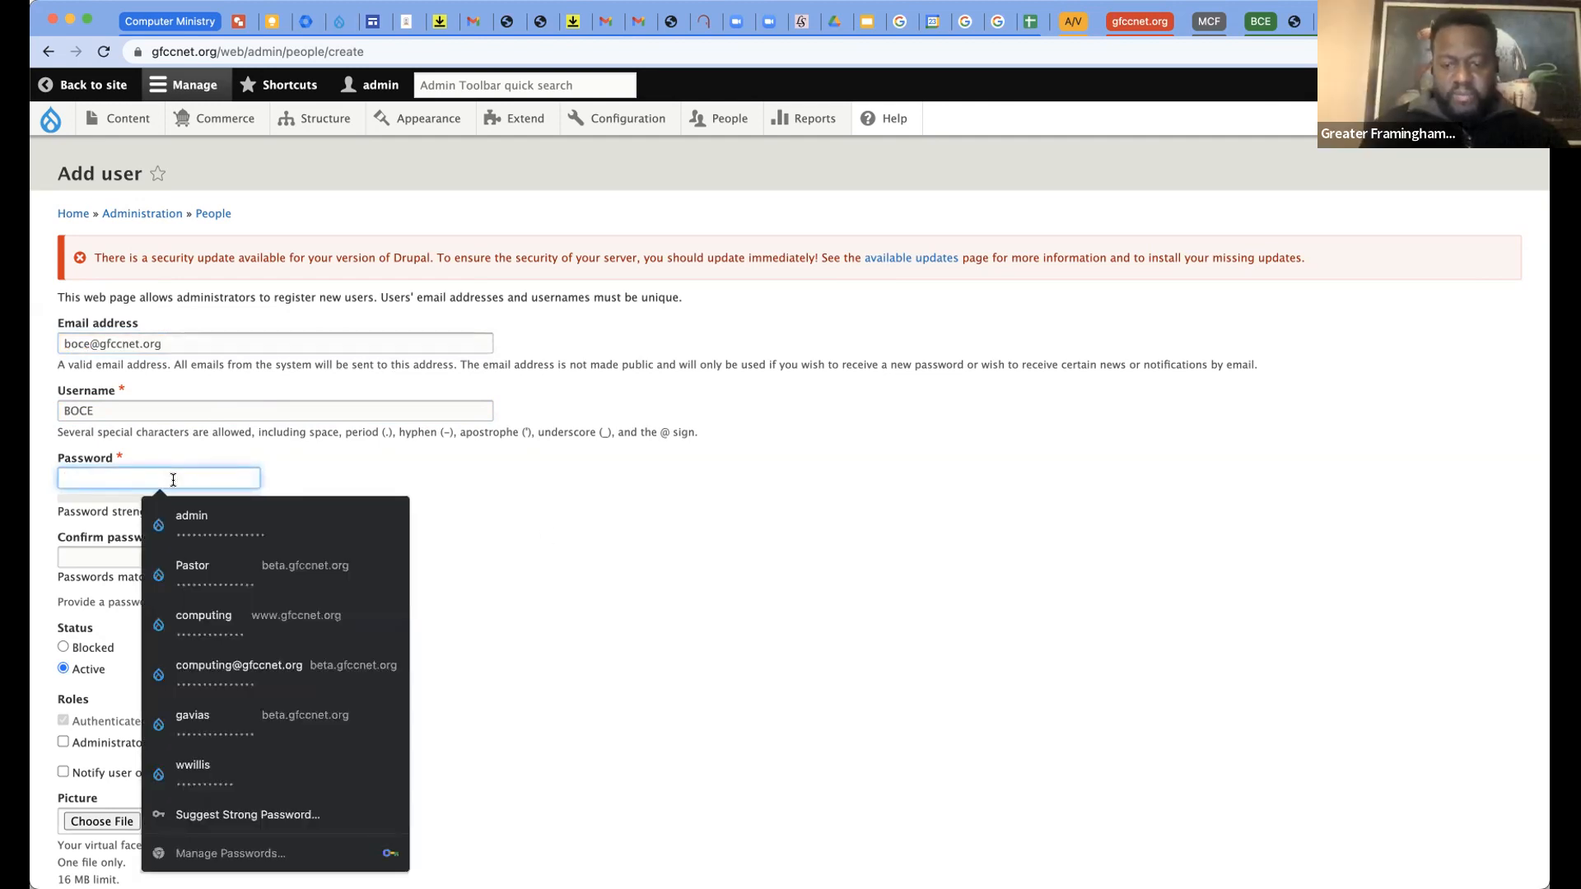
{"action": "type", "text": "••••••••••"}
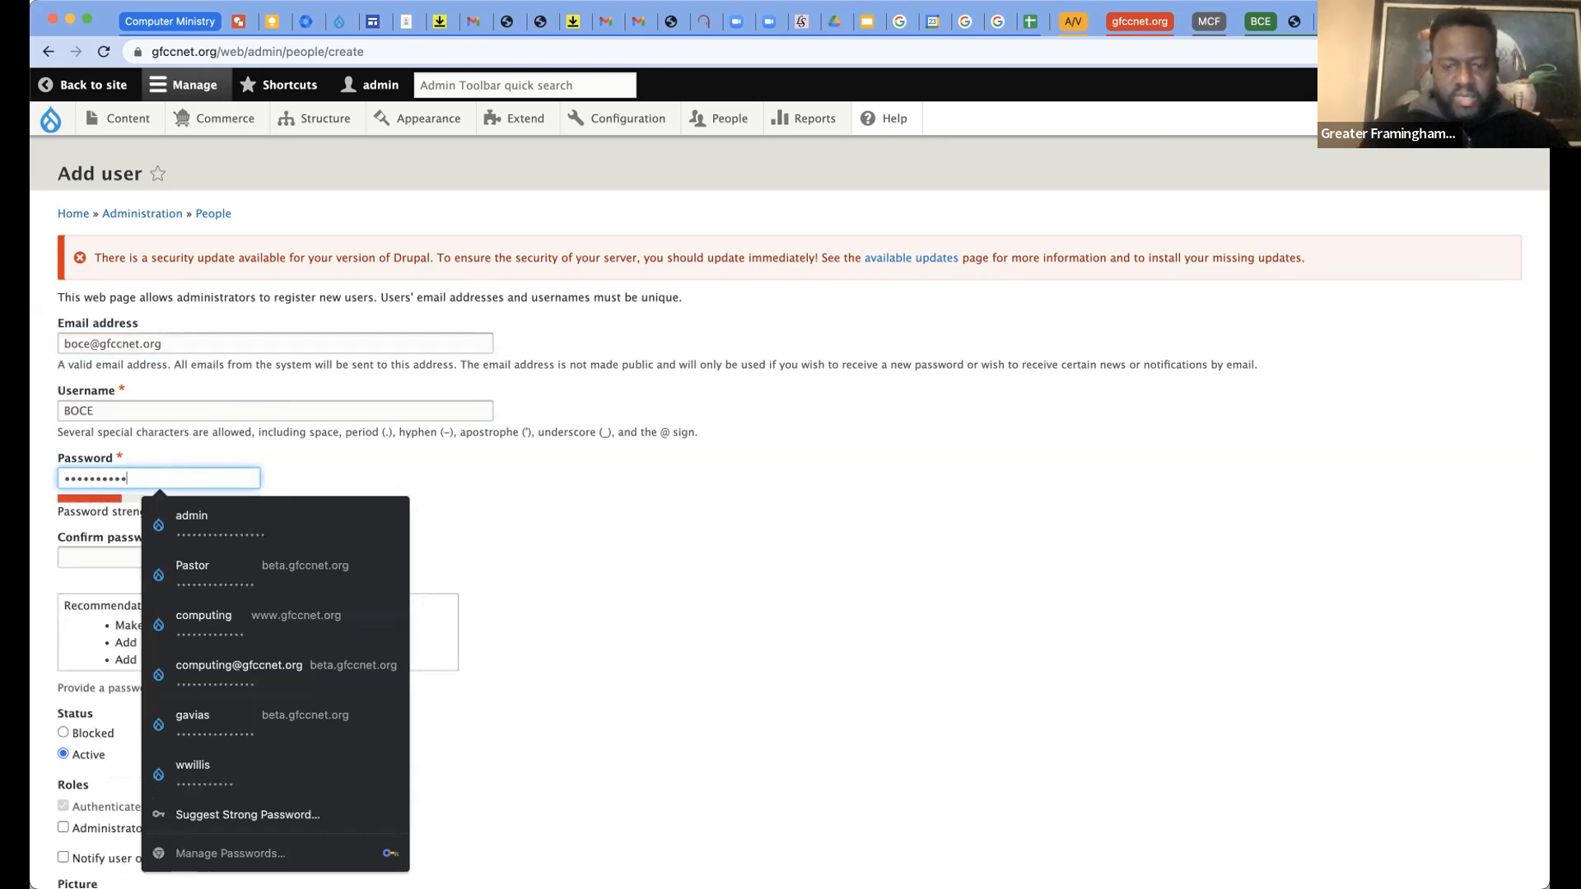
{"action": "type", "text": "••"}
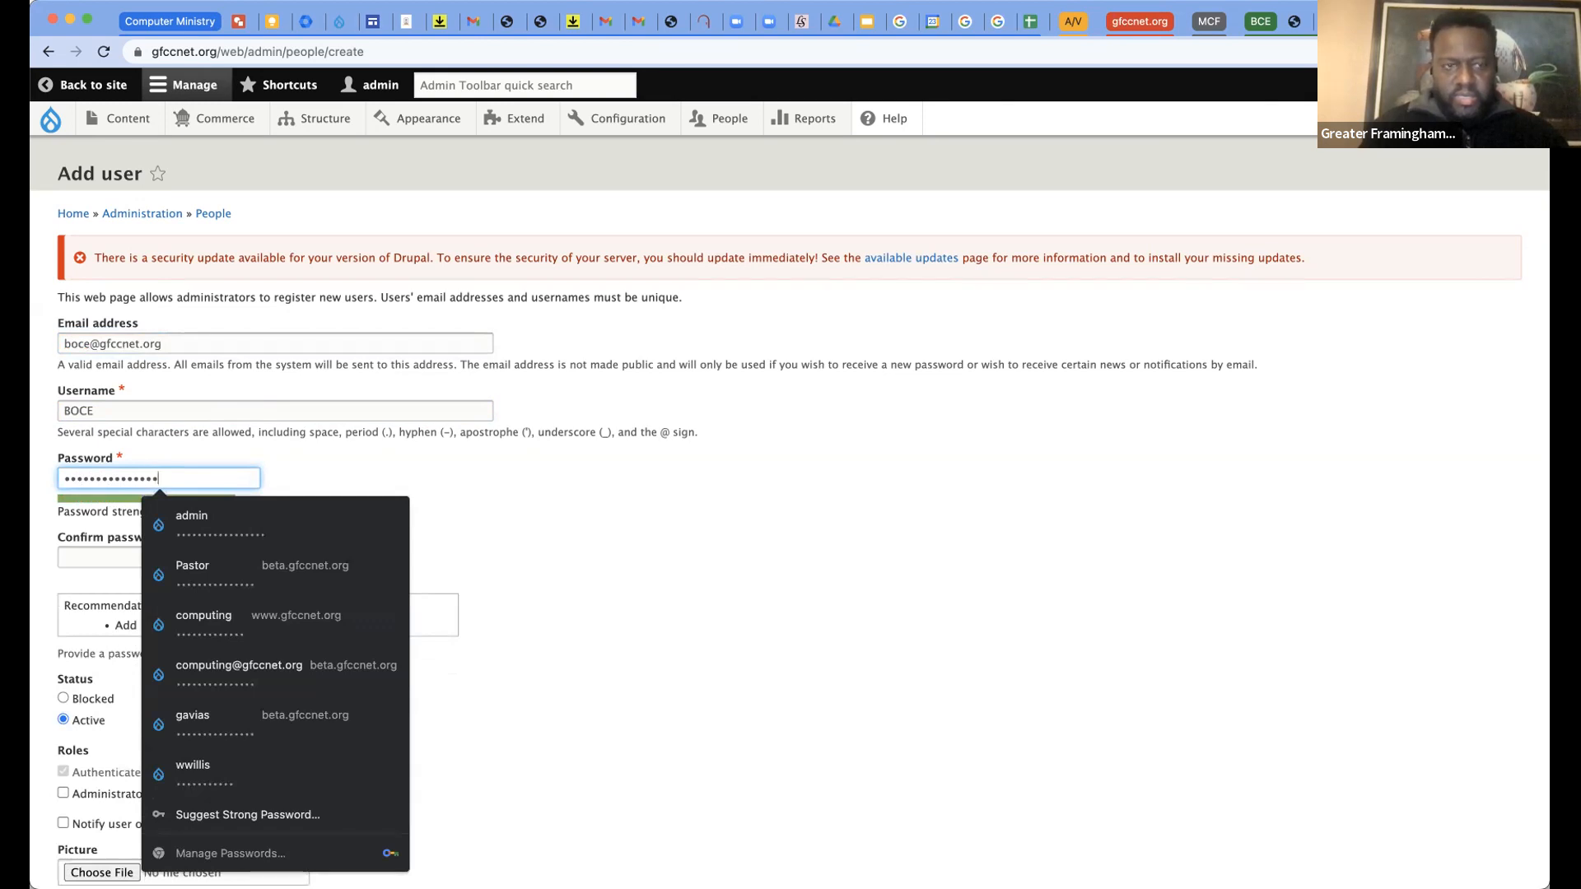
{"action": "left_click", "coordinate": [561, 554]}
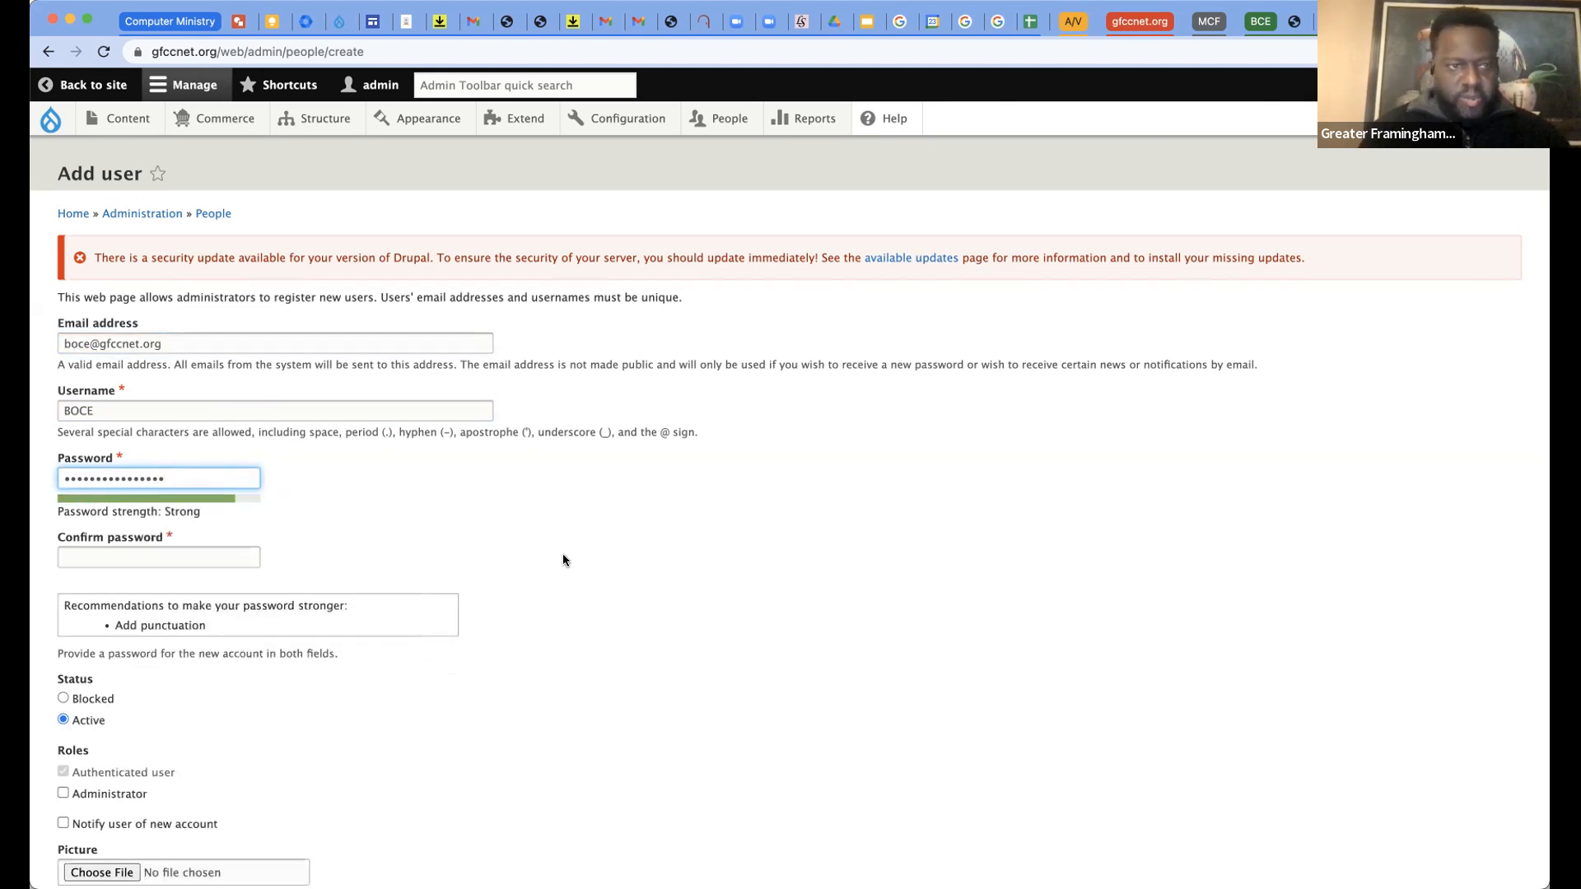
{"action": "left_click", "coordinate": [125, 558]}
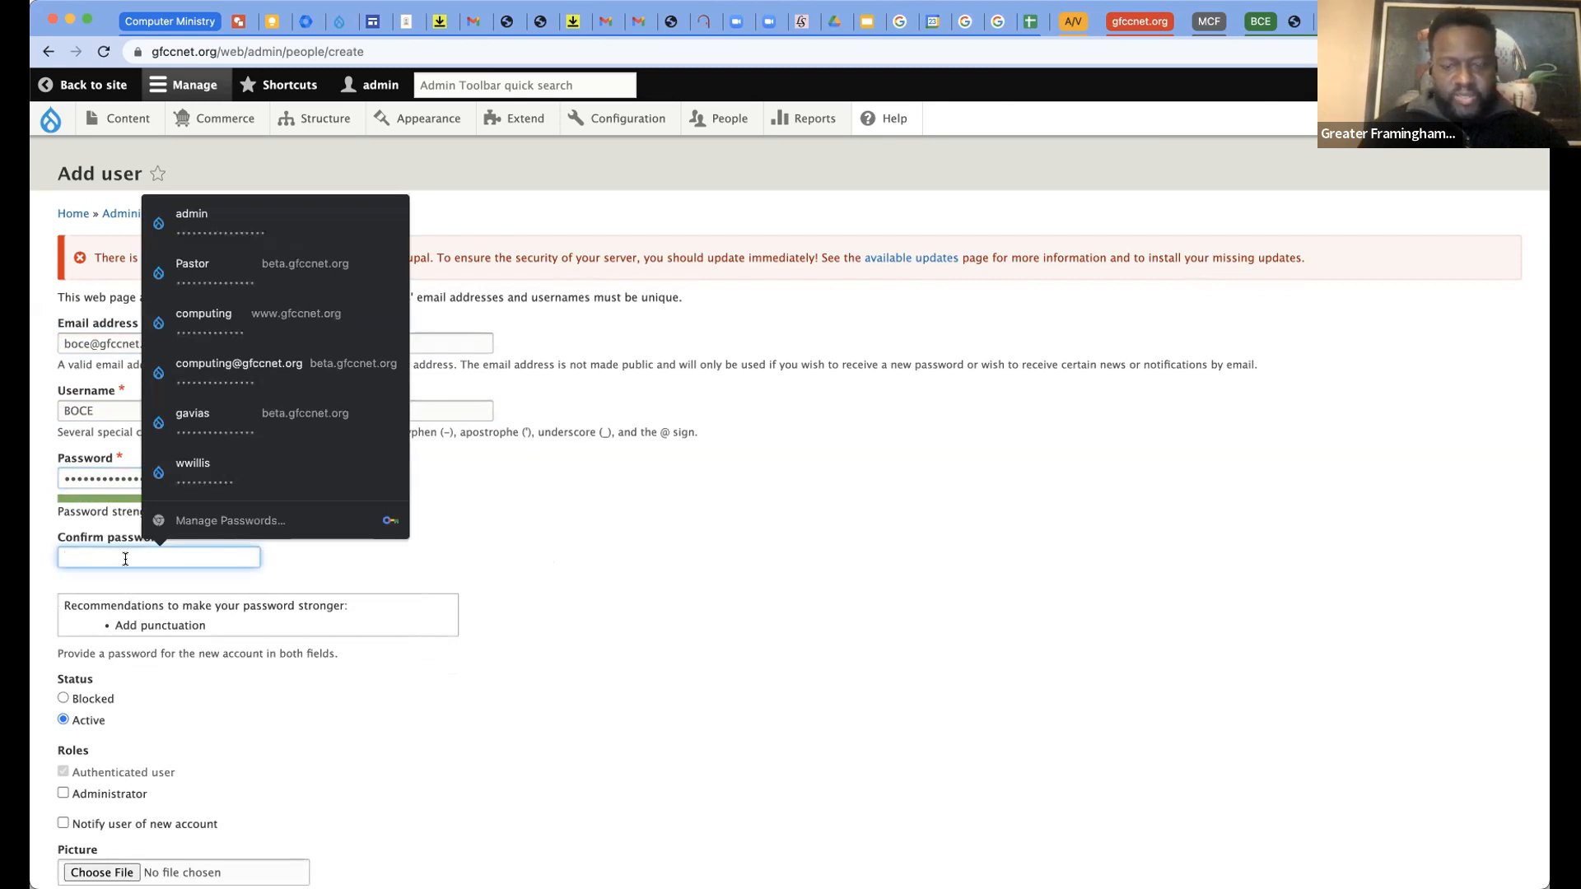
{"action": "type", "text": "••"}
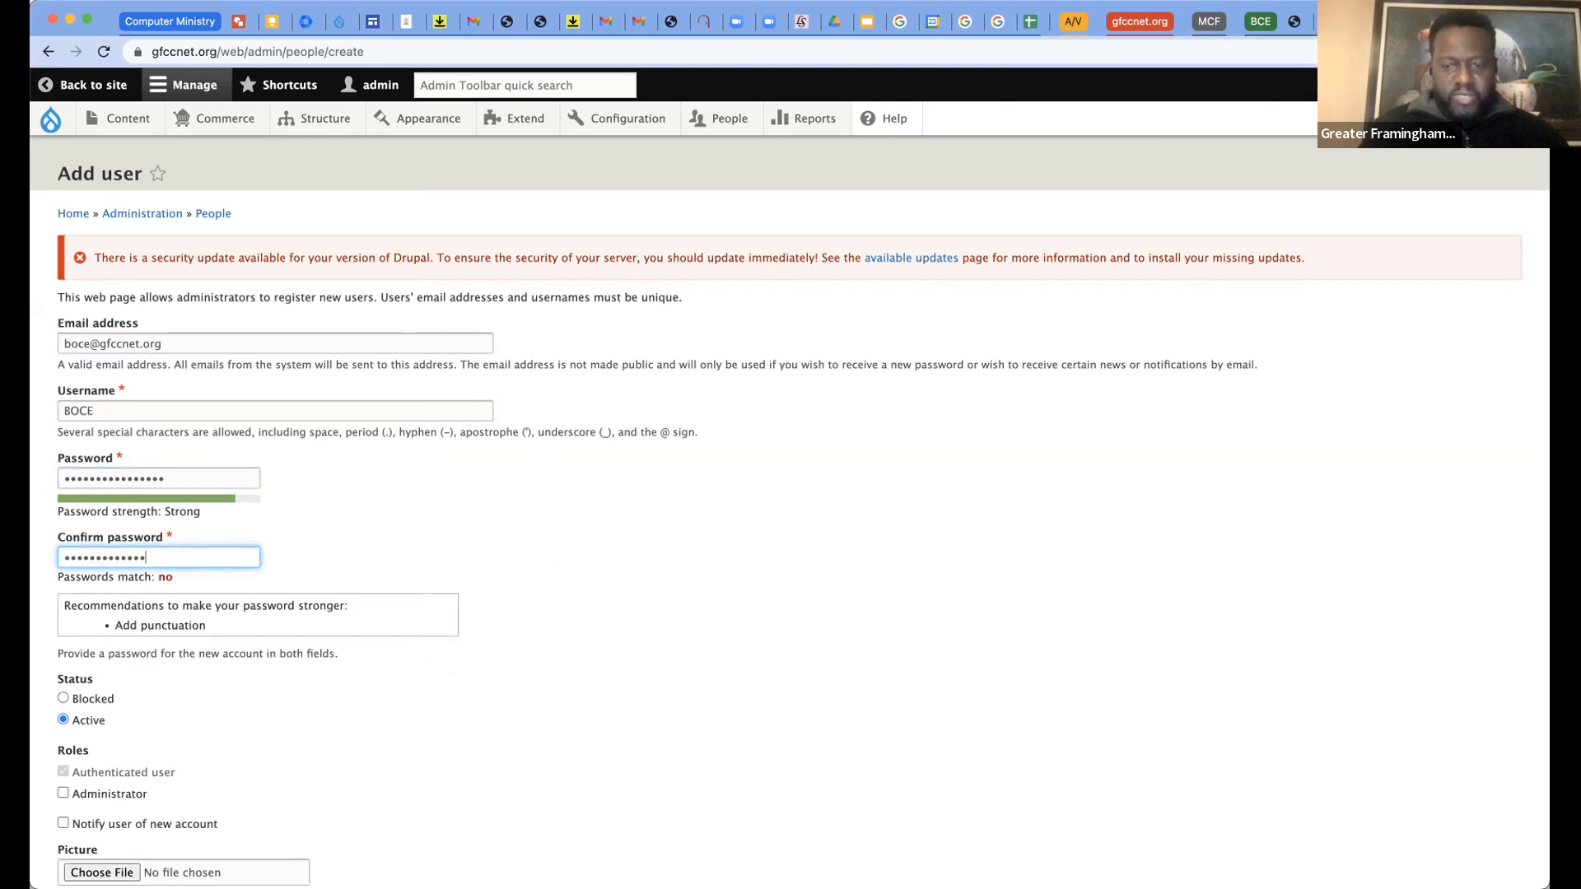
{"action": "type", "text": "•"}
{"action": "left_click", "coordinate": [438, 548]}
Step: Review the rest of the Add user form, then return to the Password field
{"action": "scroll", "coordinate": [232, 627], "scroll_direction": "down", "scroll_amount": 4}
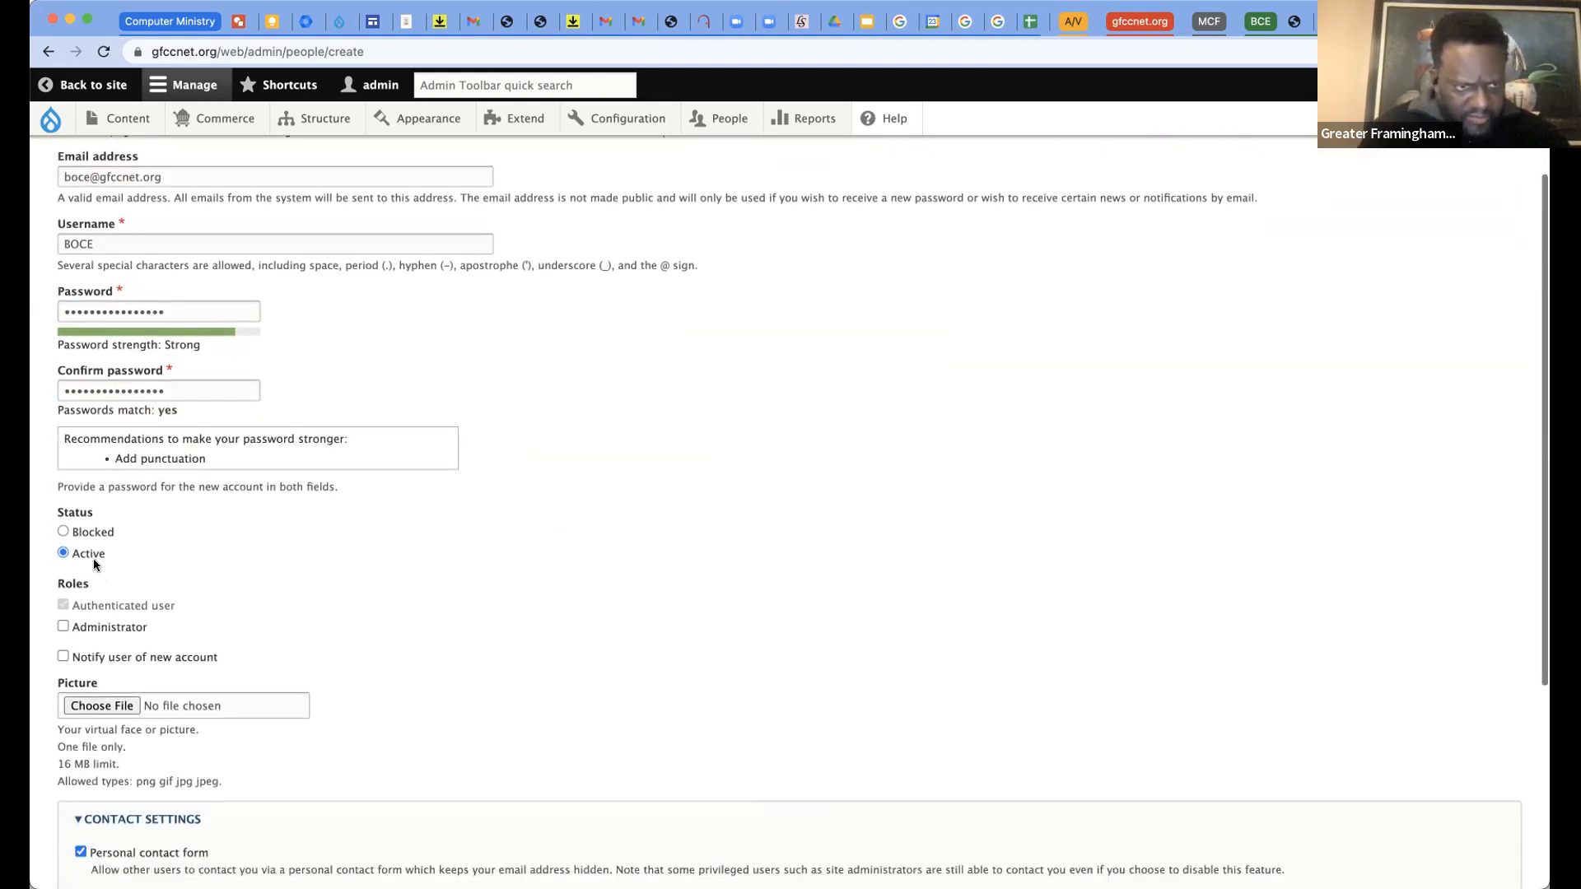
{"action": "scroll", "coordinate": [95, 565], "scroll_direction": "down", "scroll_amount": 2}
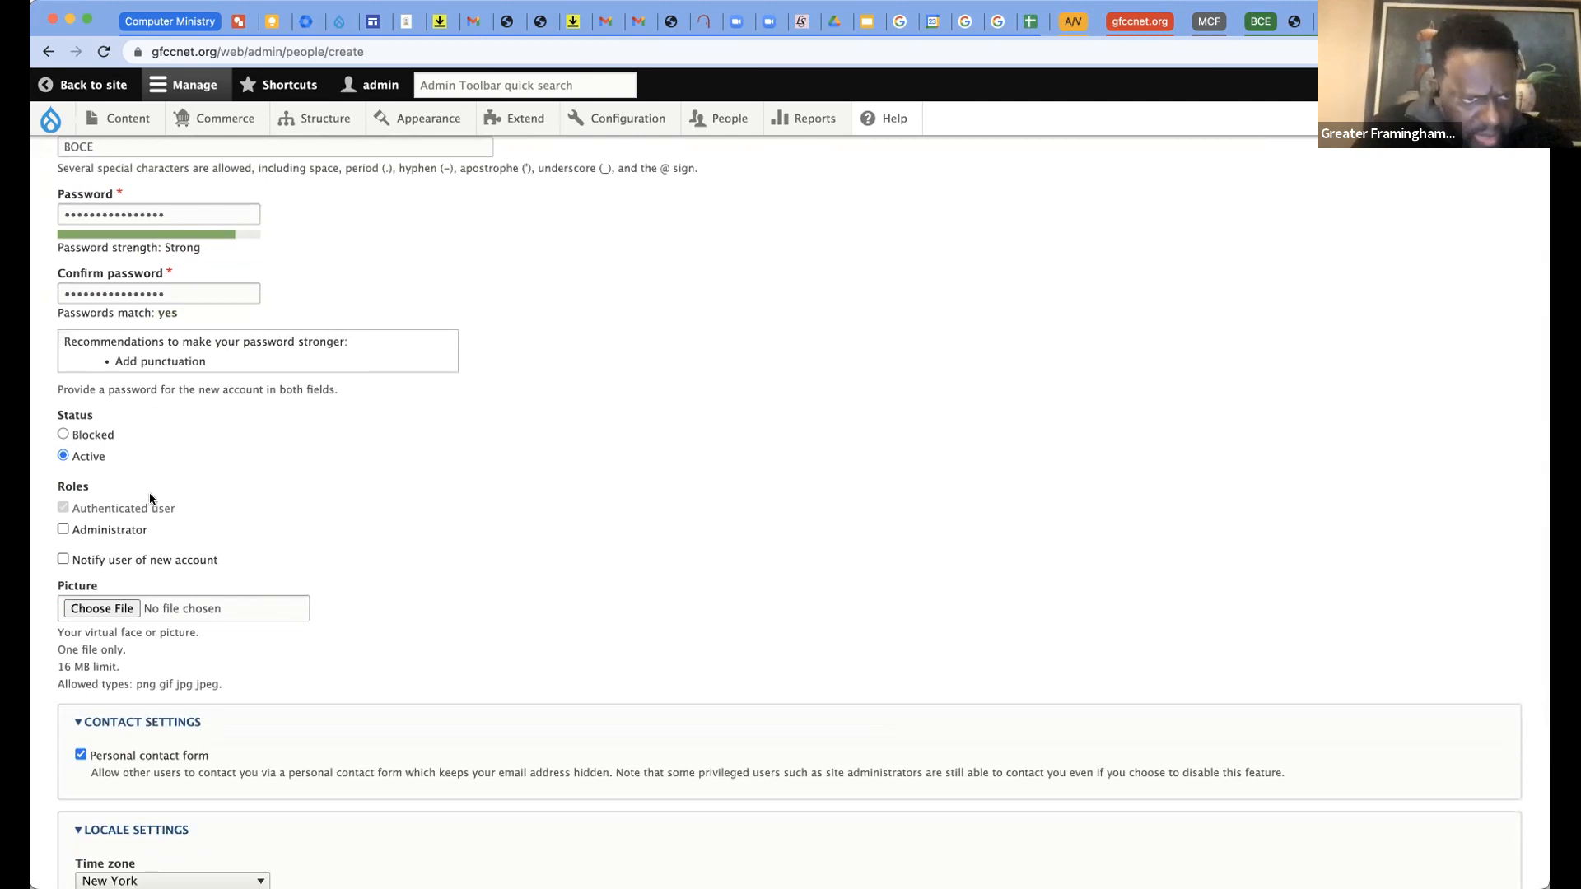
{"action": "scroll", "coordinate": [191, 537], "scroll_direction": "down", "scroll_amount": 3}
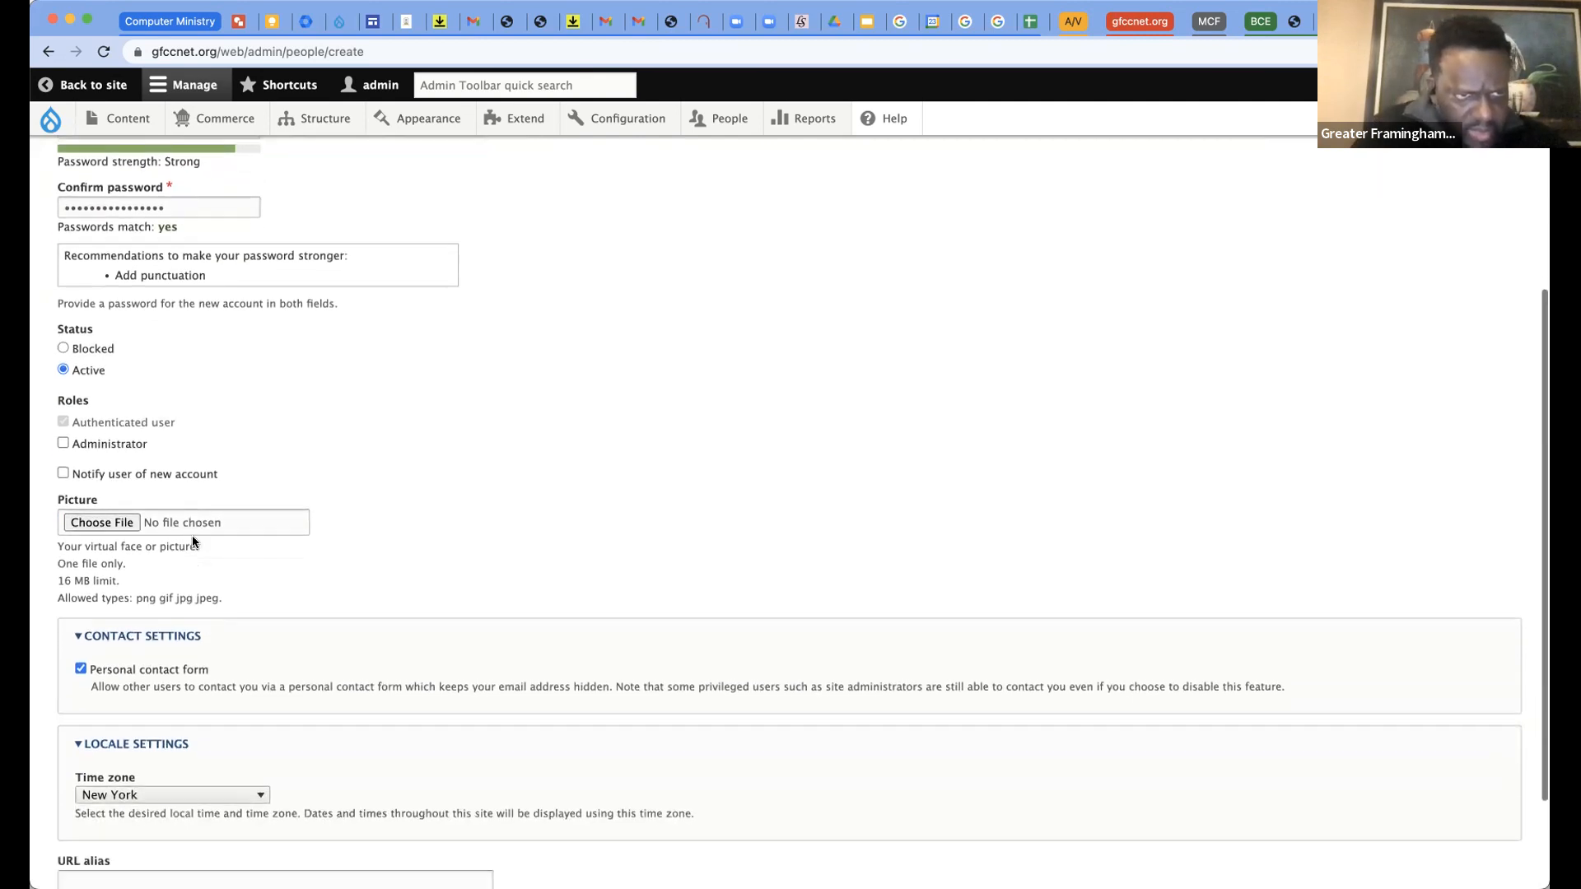
{"action": "scroll", "coordinate": [193, 536], "scroll_direction": "down", "scroll_amount": 3}
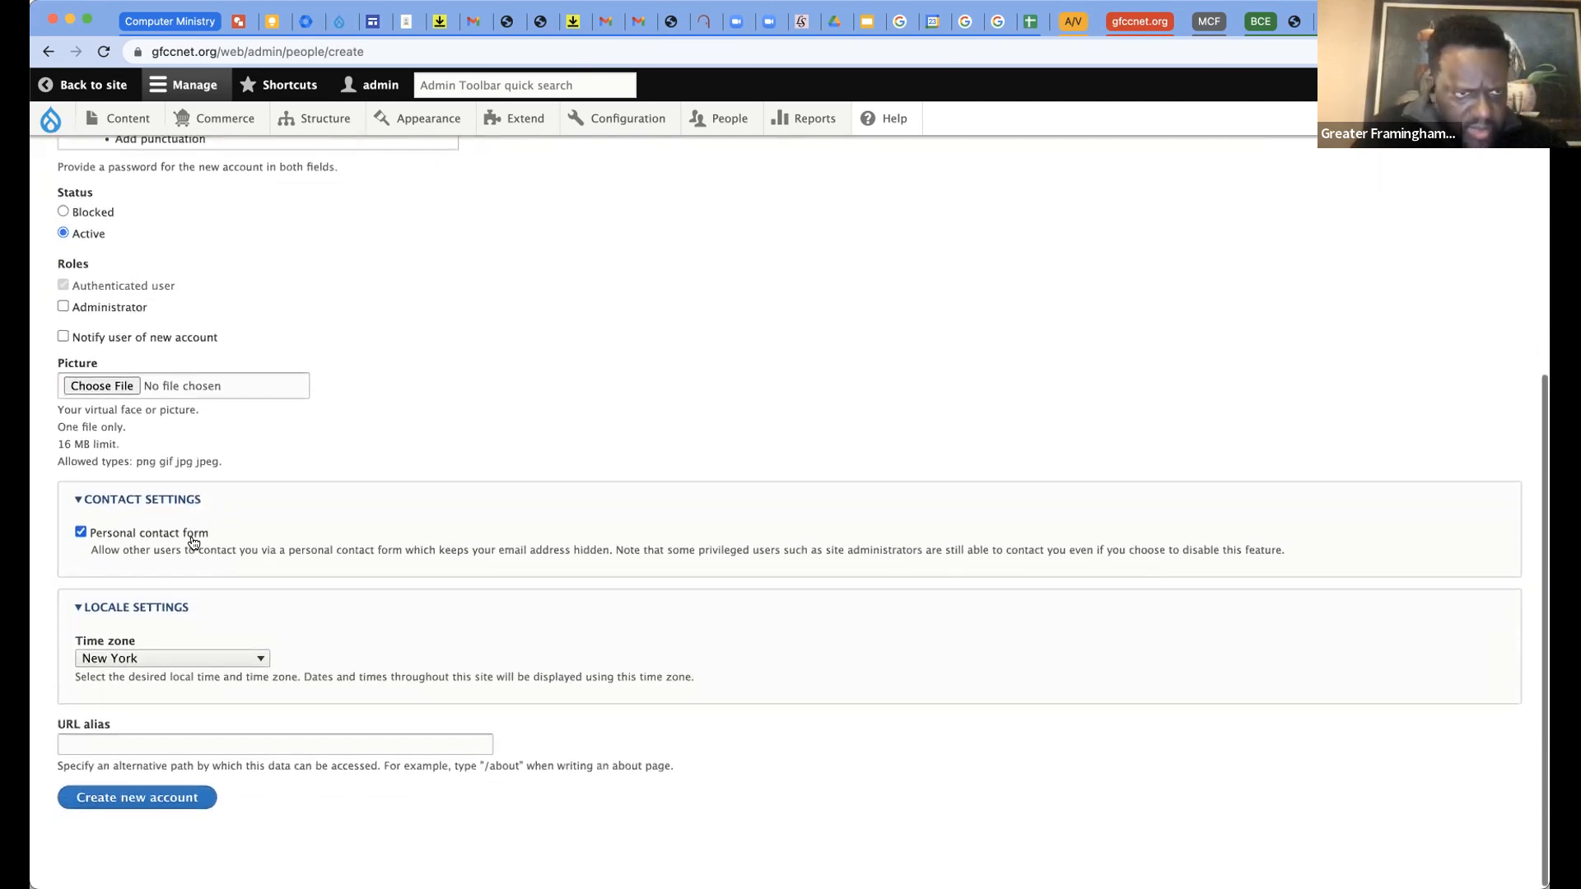
{"action": "scroll", "coordinate": [191, 537], "scroll_direction": "up", "scroll_amount": 10}
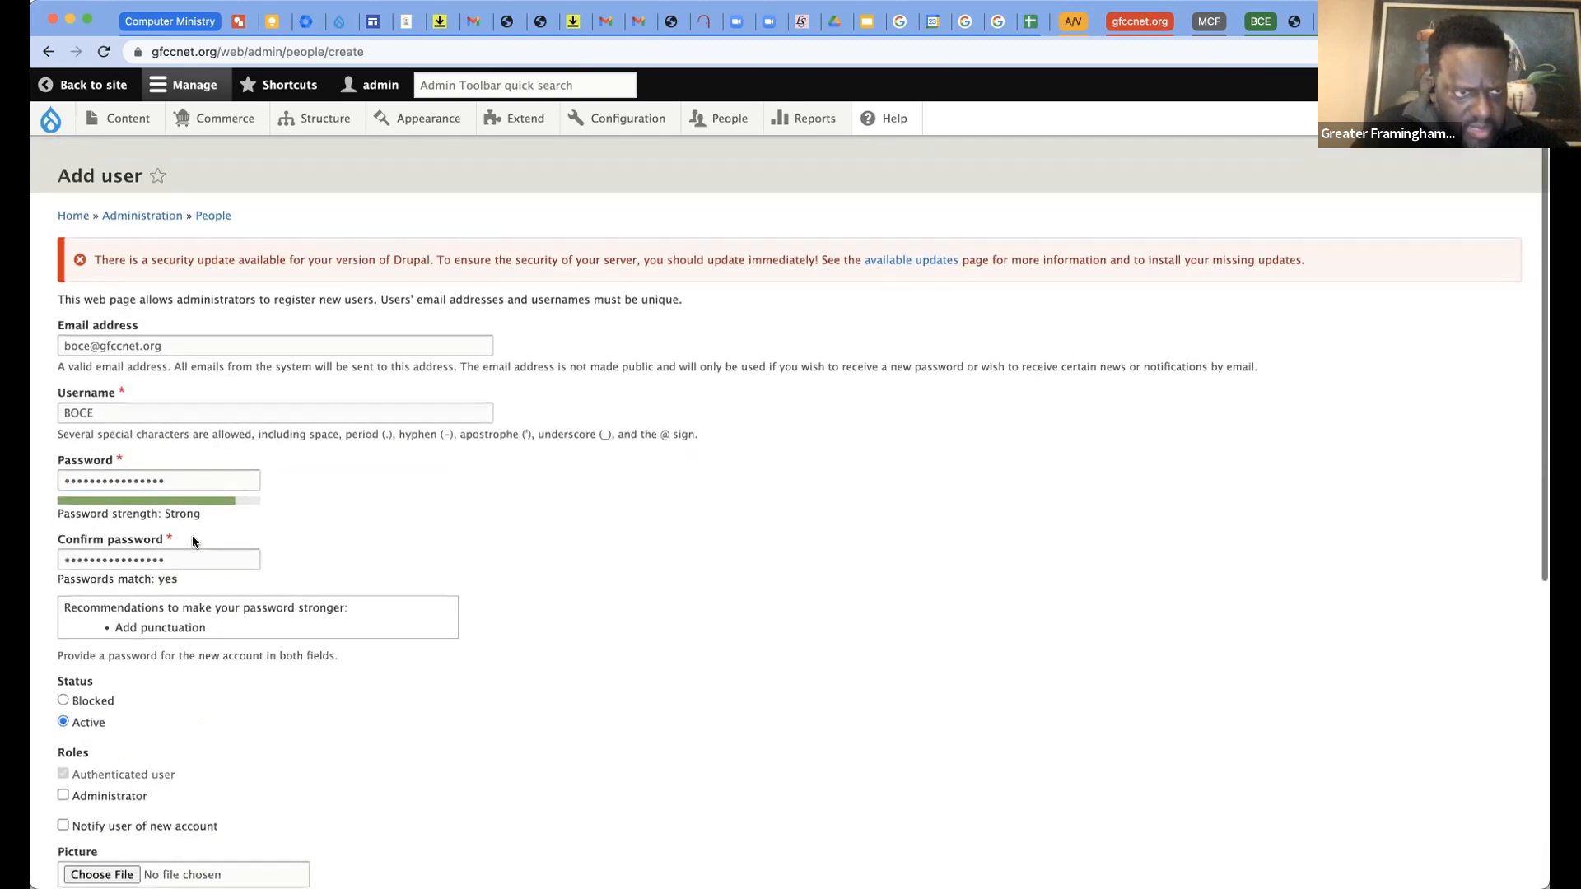
{"action": "scroll", "coordinate": [191, 537], "scroll_direction": "down", "scroll_amount": 1}
{"action": "scroll", "coordinate": [193, 541], "scroll_direction": "down", "scroll_amount": 10}
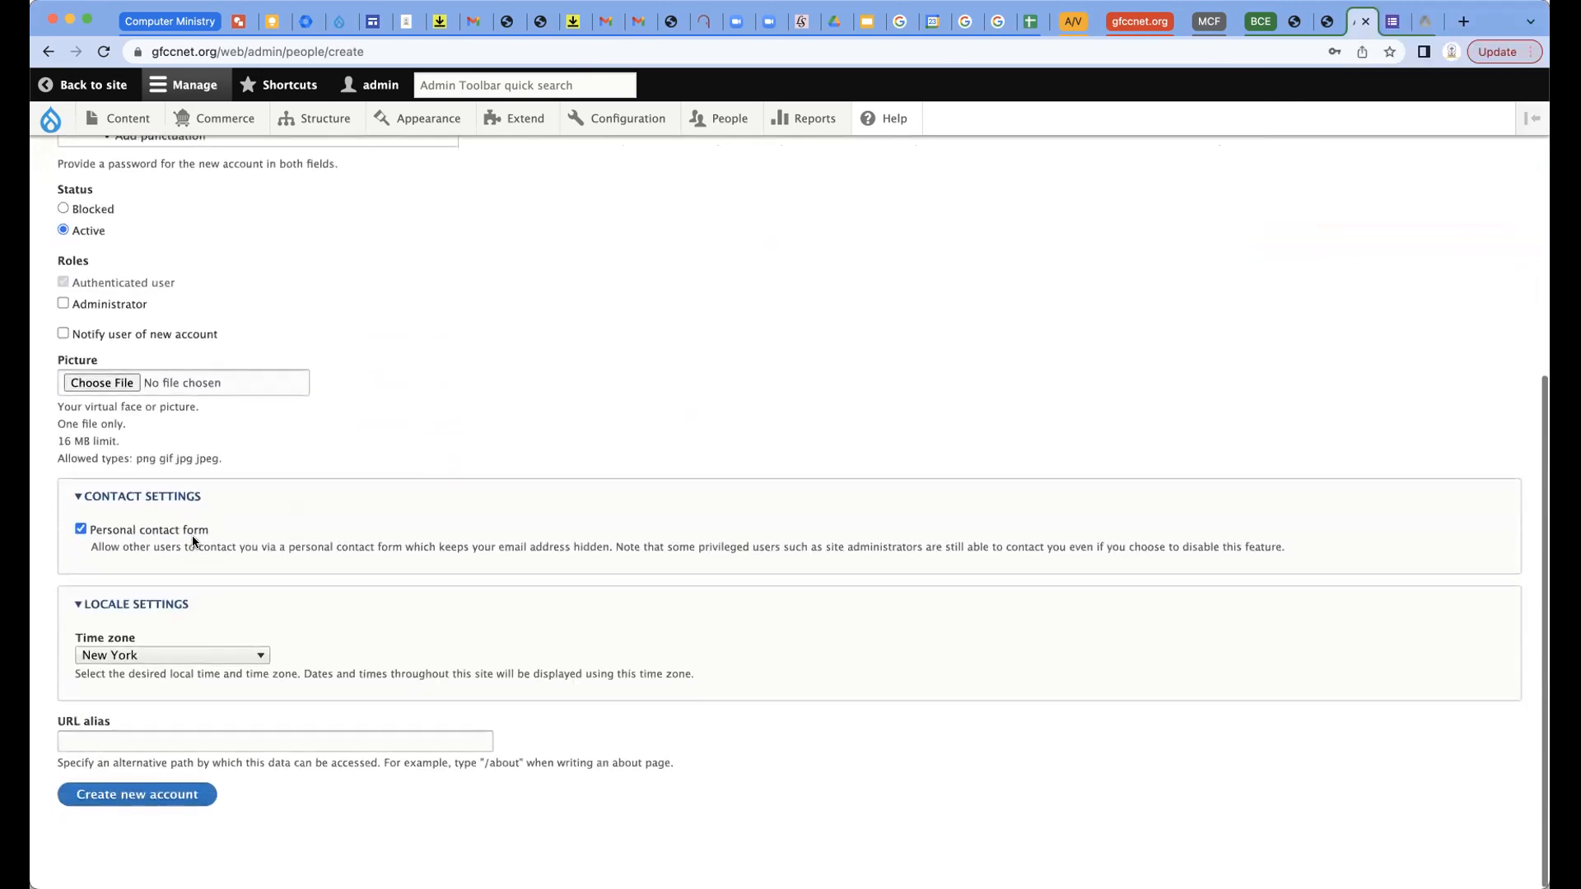
{"action": "scroll", "coordinate": [192, 539], "scroll_direction": "up", "scroll_amount": 5}
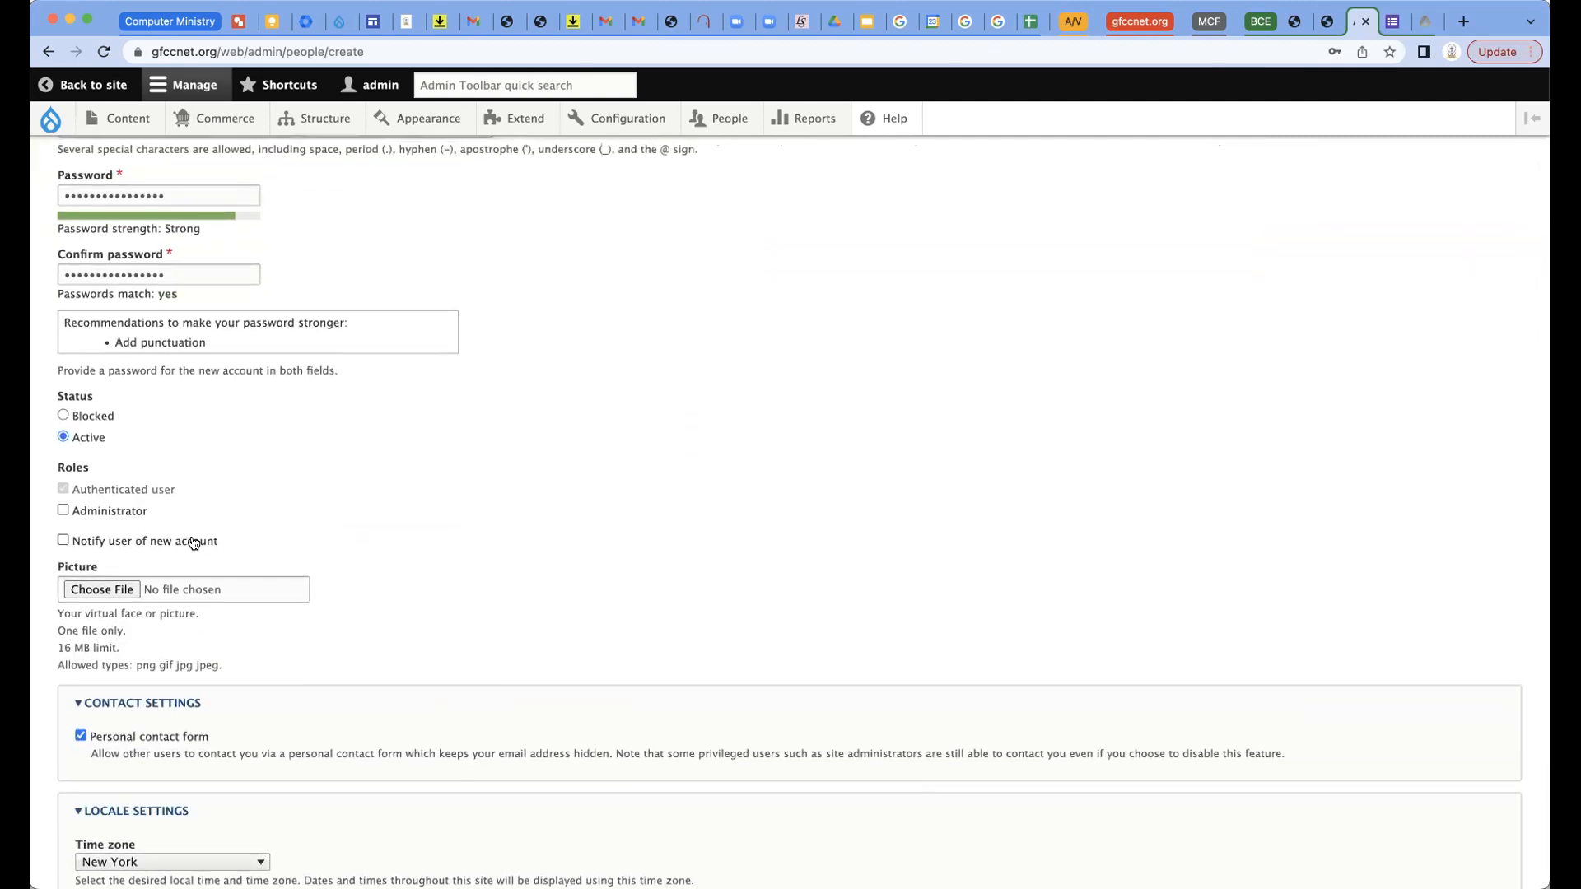
{"action": "scroll", "coordinate": [194, 540], "scroll_direction": "up", "scroll_amount": 7}
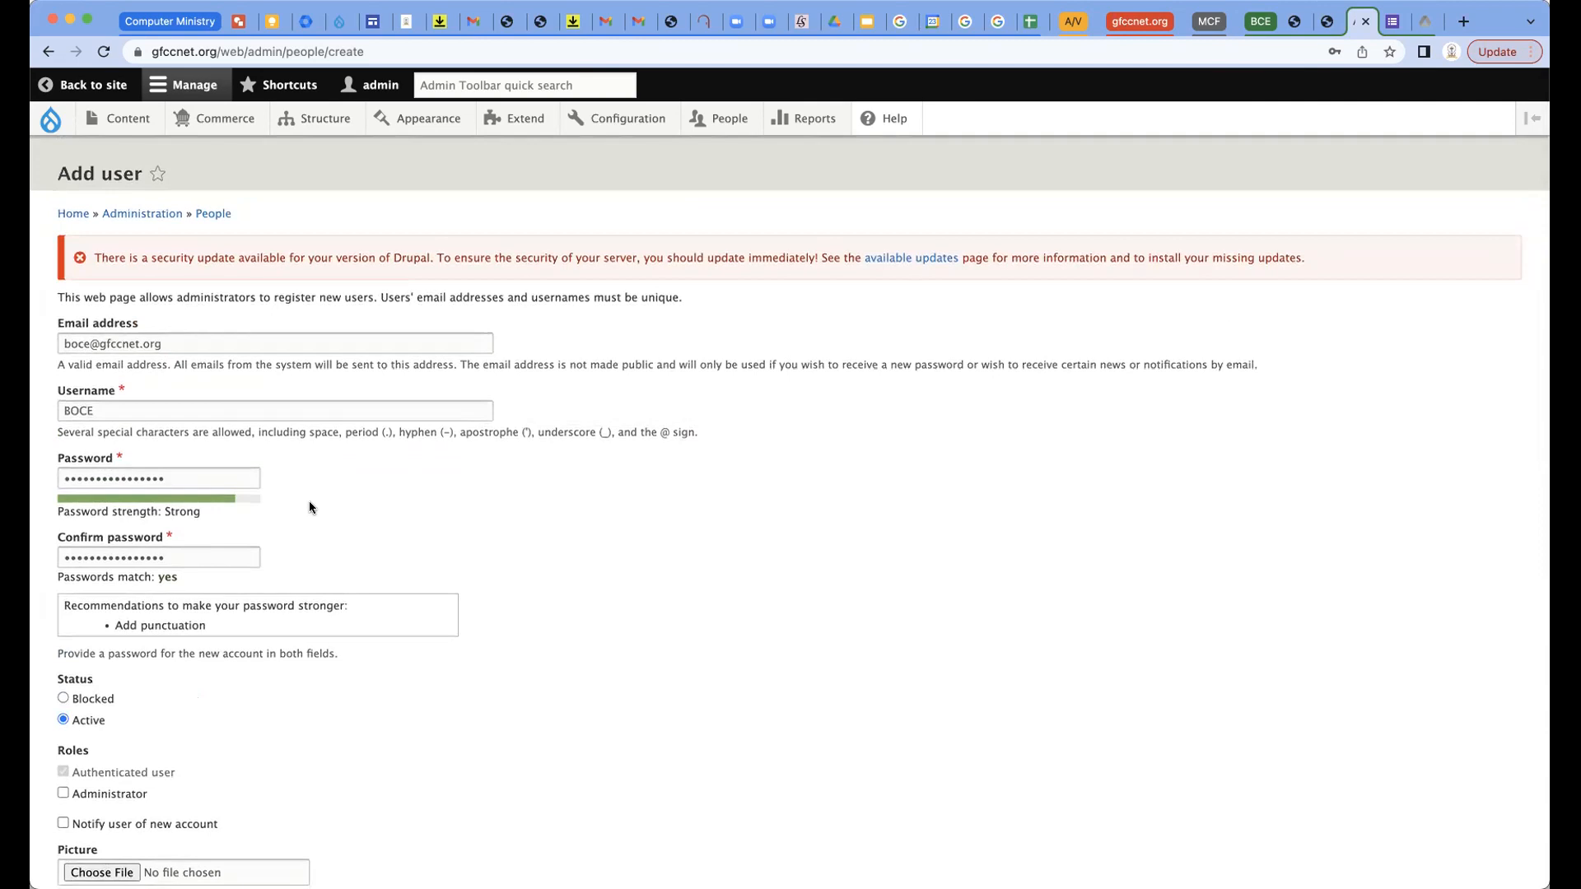
{"action": "scroll", "coordinate": [309, 504], "scroll_direction": "down", "scroll_amount": 5}
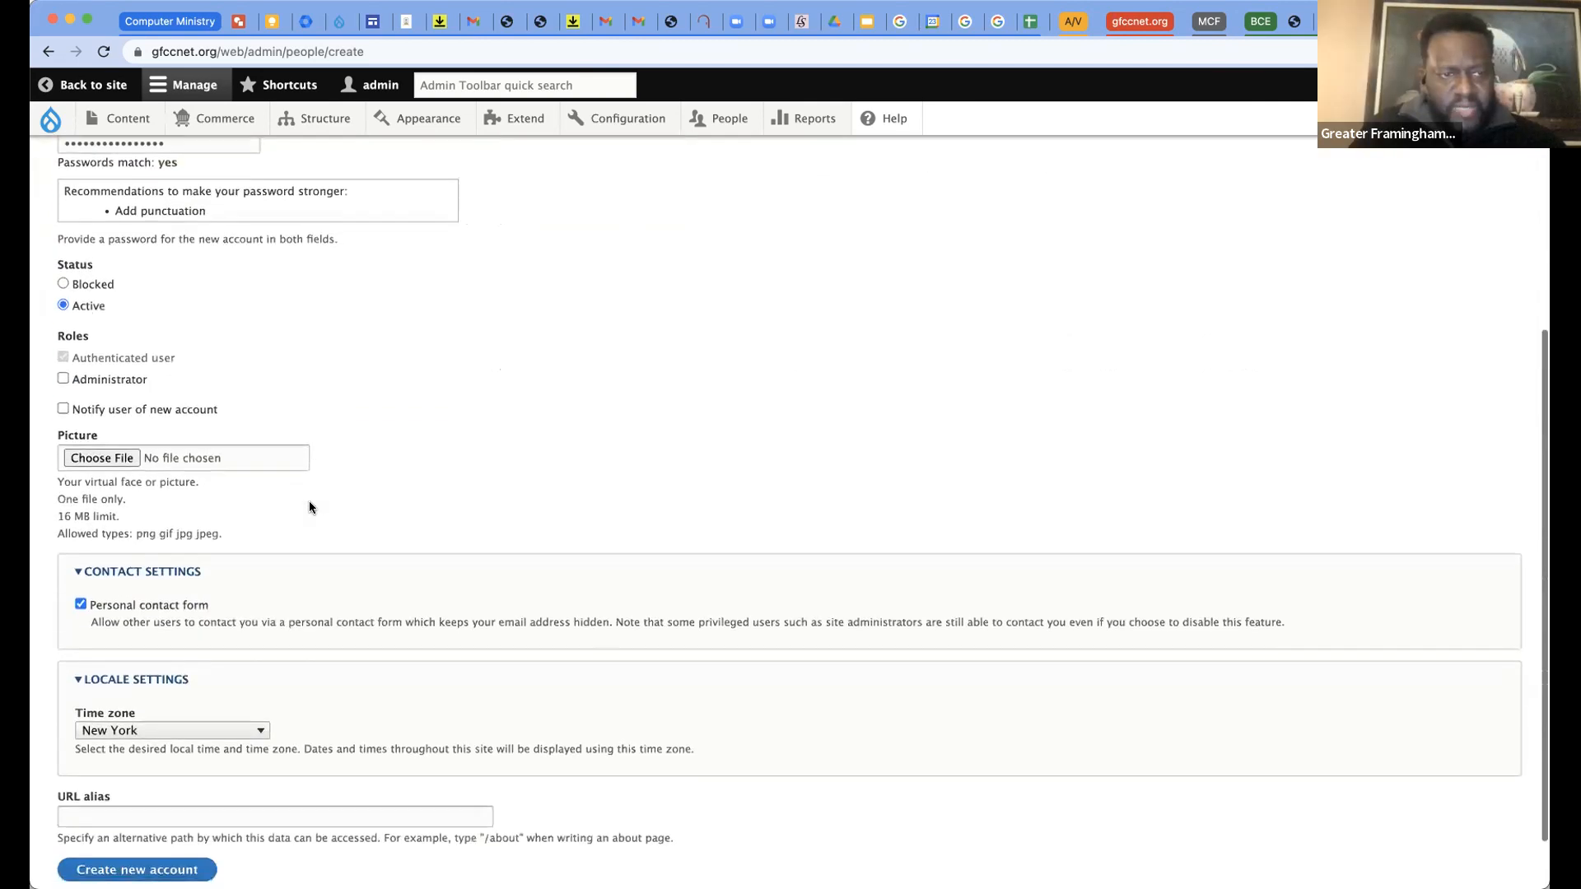
{"action": "scroll", "coordinate": [310, 505], "scroll_direction": "down", "scroll_amount": 2}
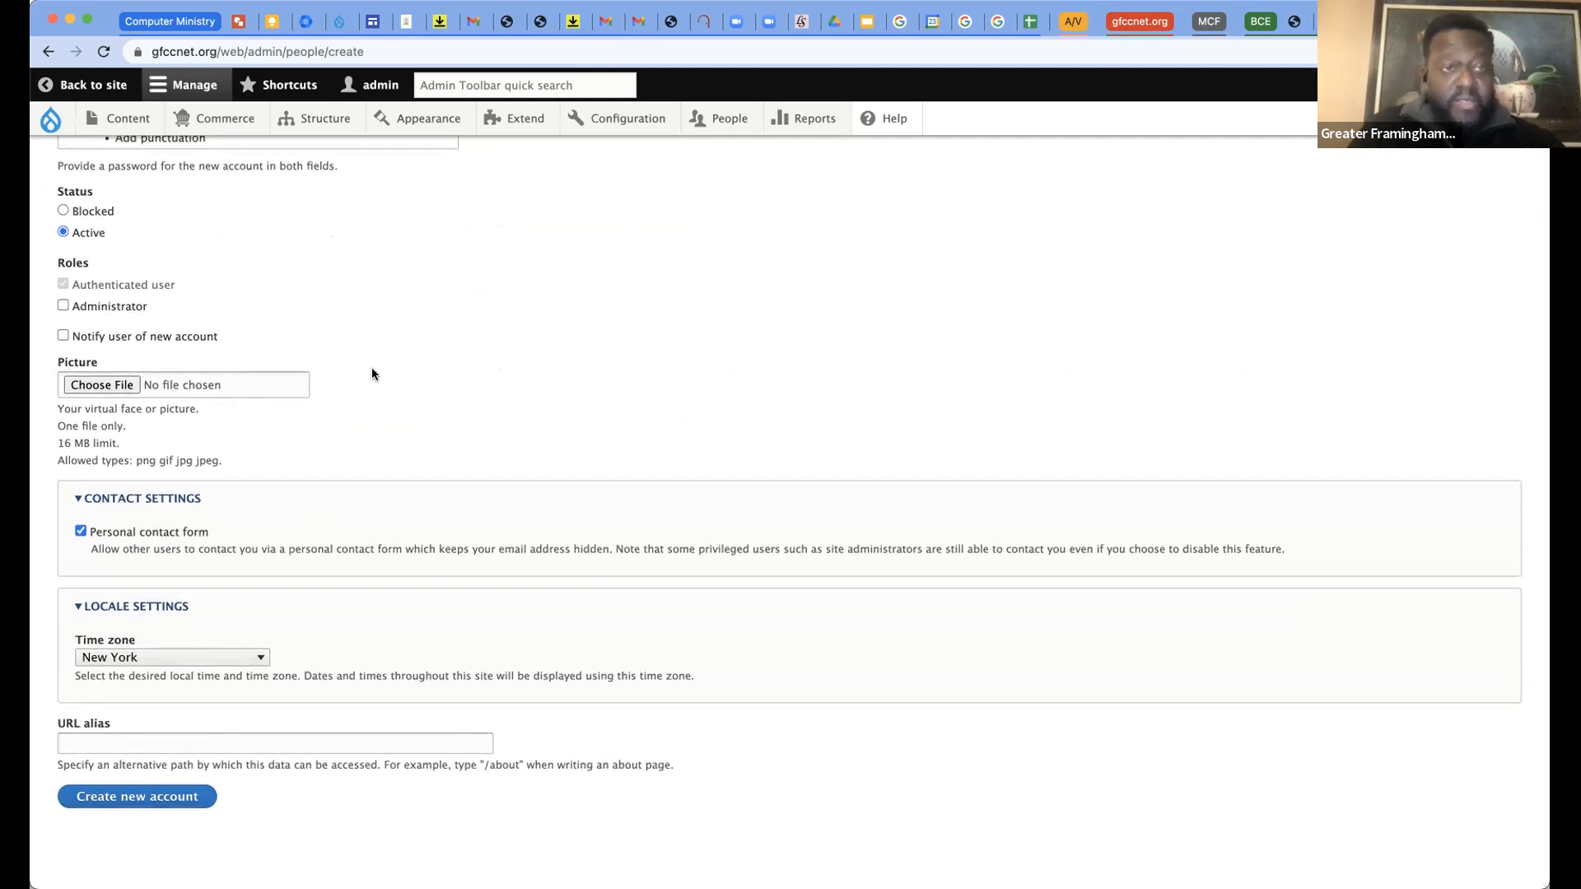
{"action": "scroll", "coordinate": [372, 370], "scroll_direction": "up", "scroll_amount": 4}
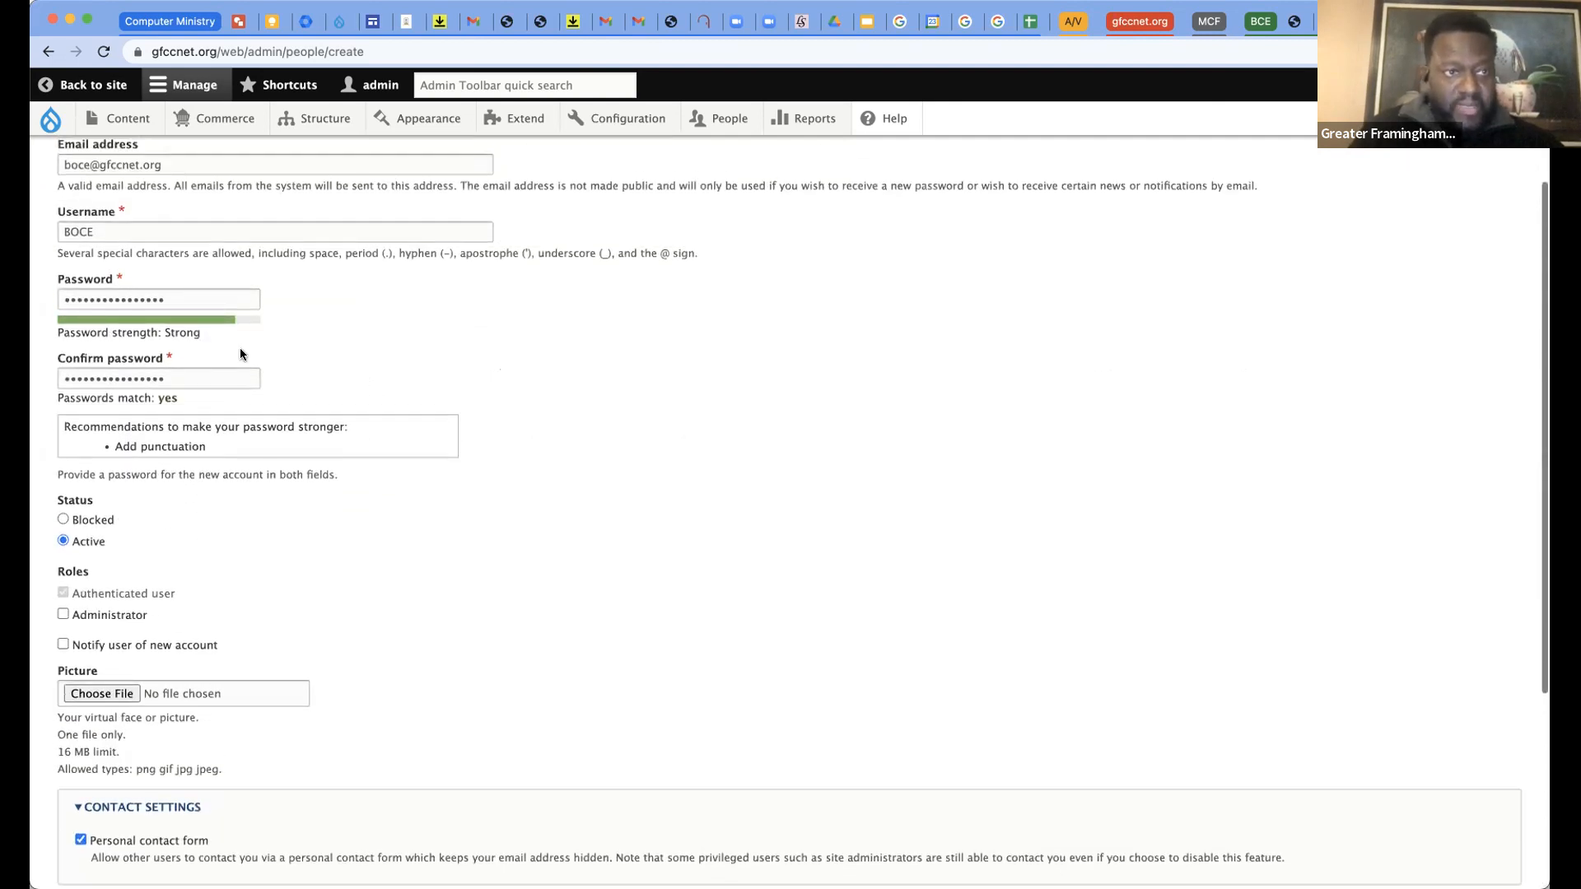
{"action": "left_click", "coordinate": [199, 298]}
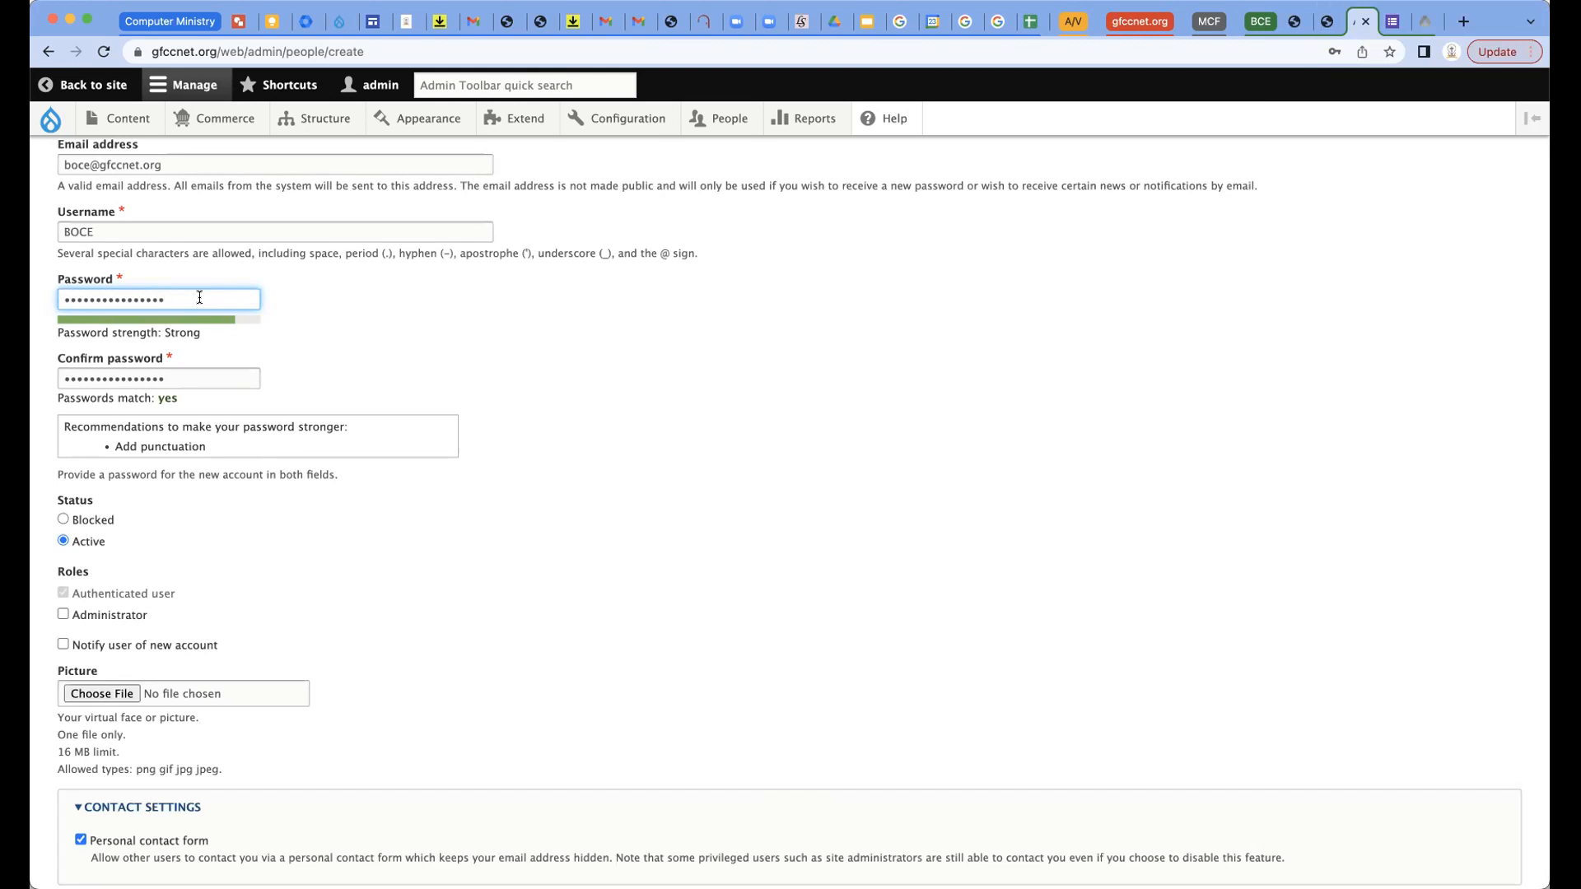
Step: Append '!' to both the Password and Confirm password entries
{"action": "type", "text": "!"}
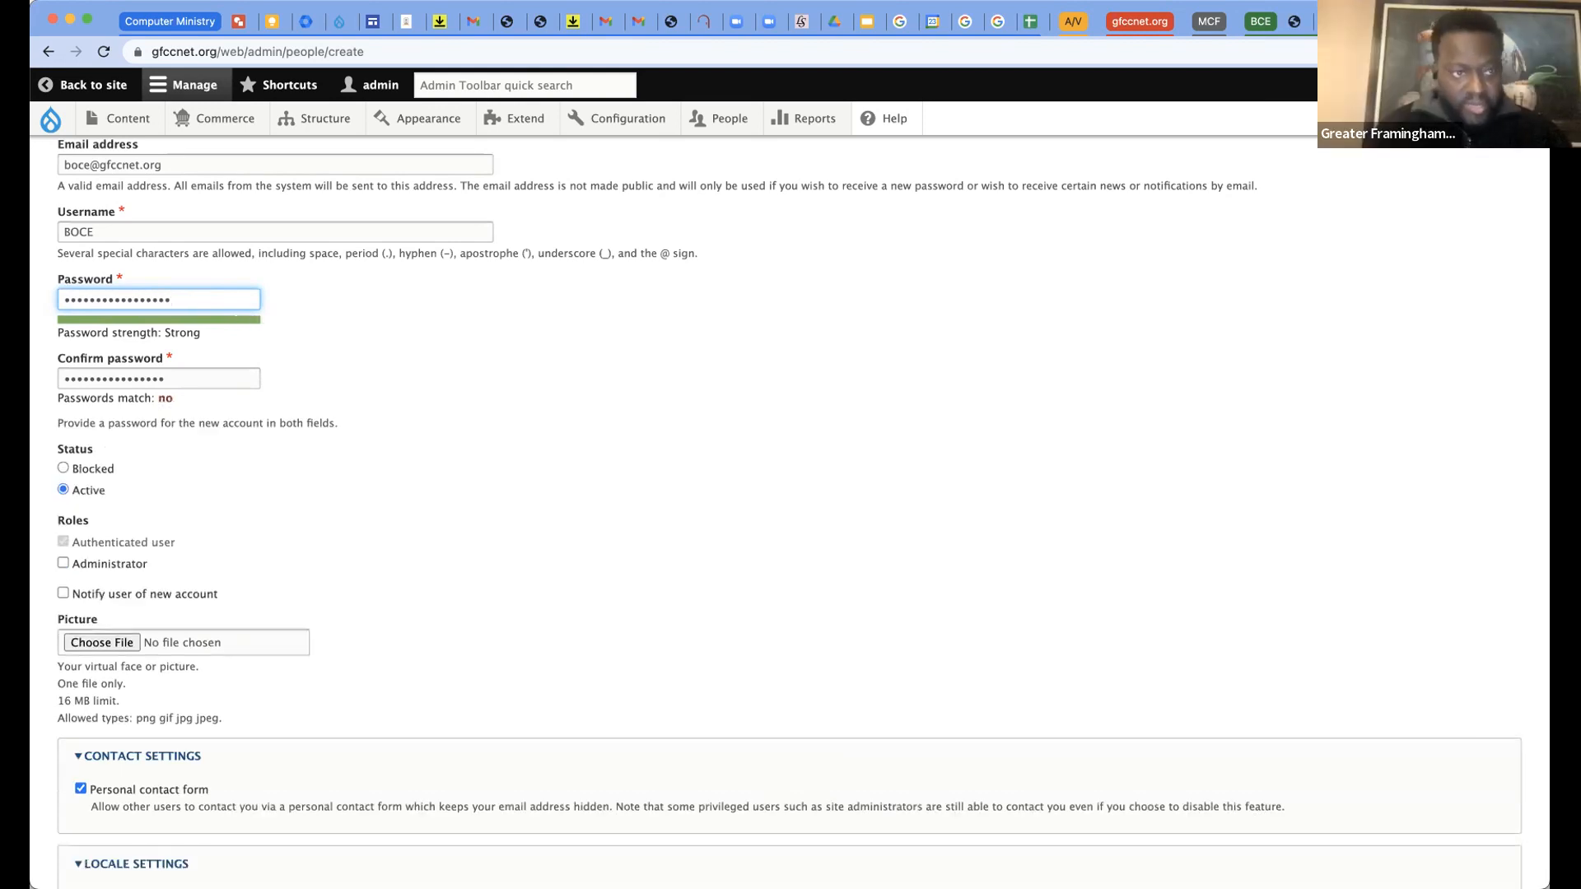
{"action": "left_click", "coordinate": [199, 375]}
{"action": "type", "text": "!"}
{"action": "left_click", "coordinate": [414, 489]}
Step: Create the BOCE account and scroll up to its creation confirmation message
{"action": "scroll", "coordinate": [413, 489], "scroll_direction": "down", "scroll_amount": 2}
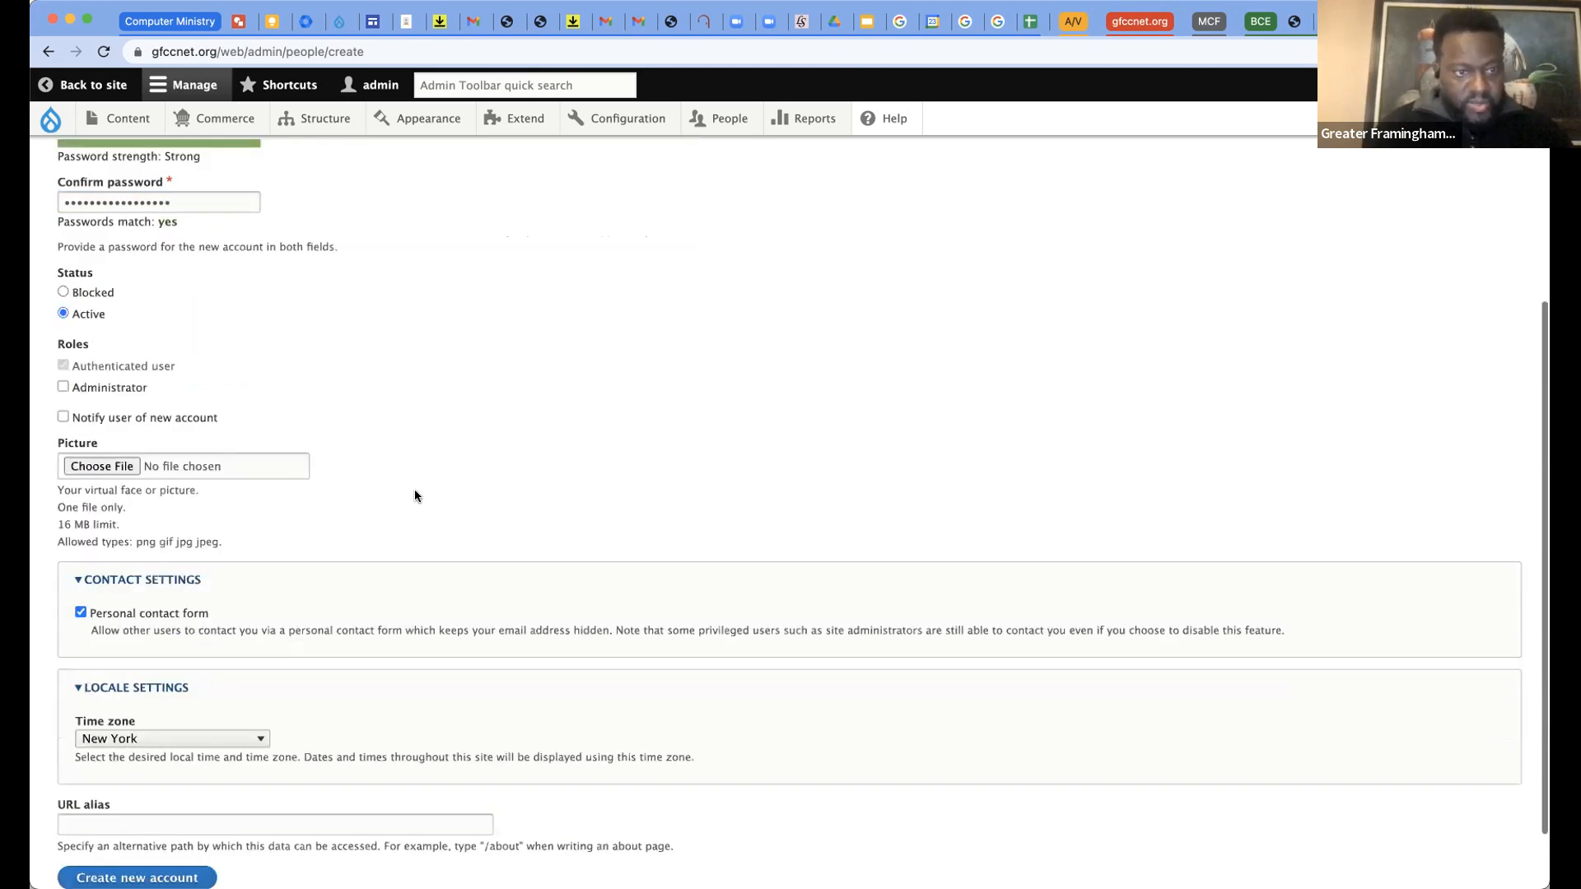
{"action": "scroll", "coordinate": [414, 493], "scroll_direction": "down", "scroll_amount": 1}
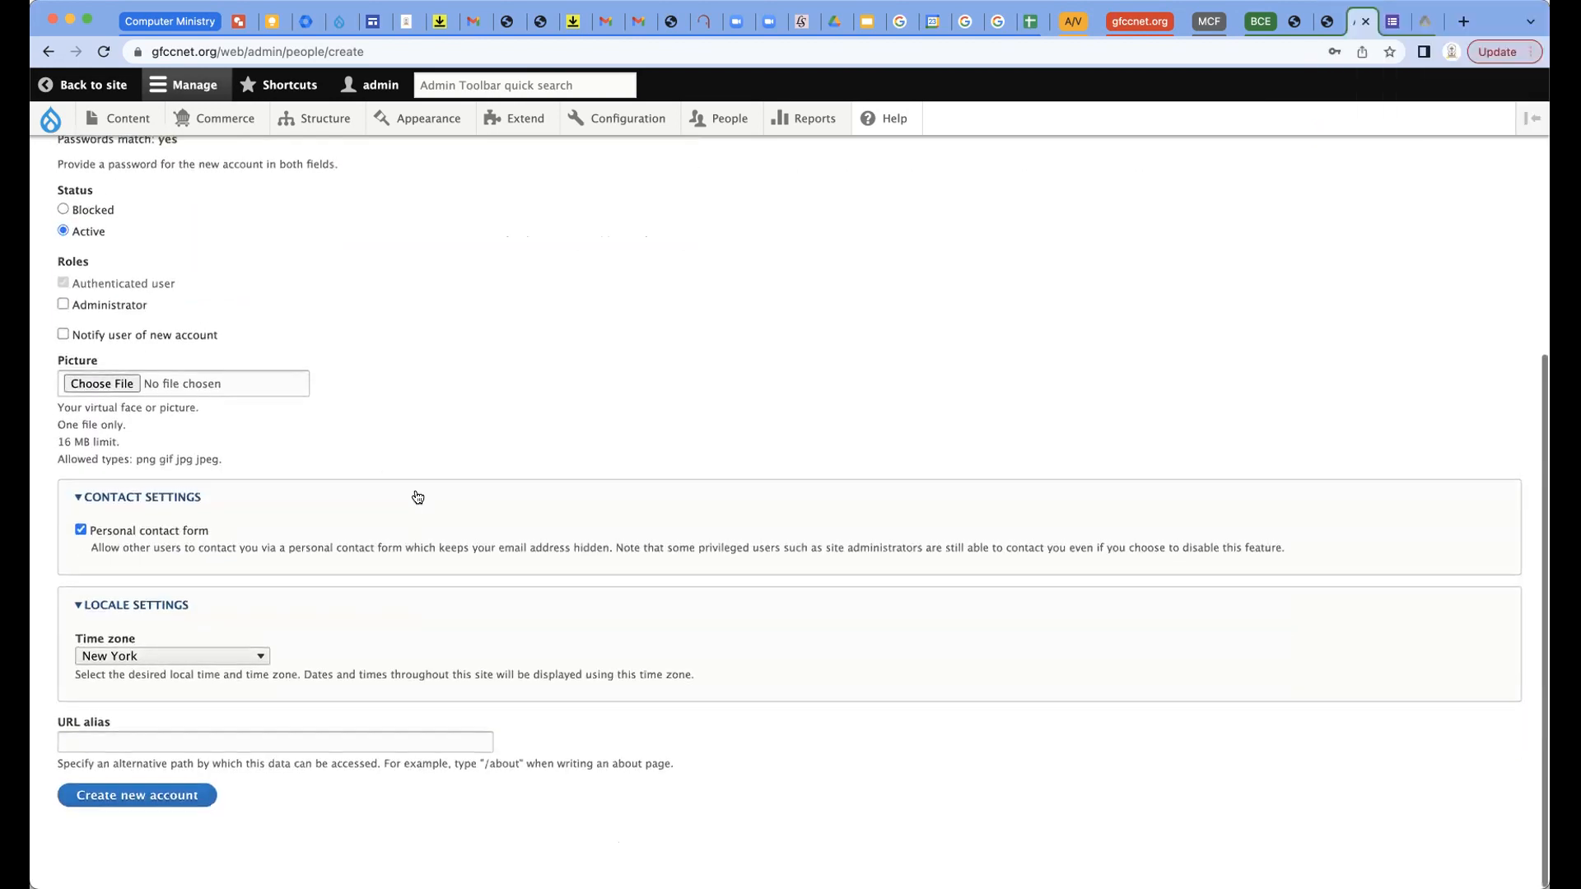
{"action": "left_click", "coordinate": [172, 800]}
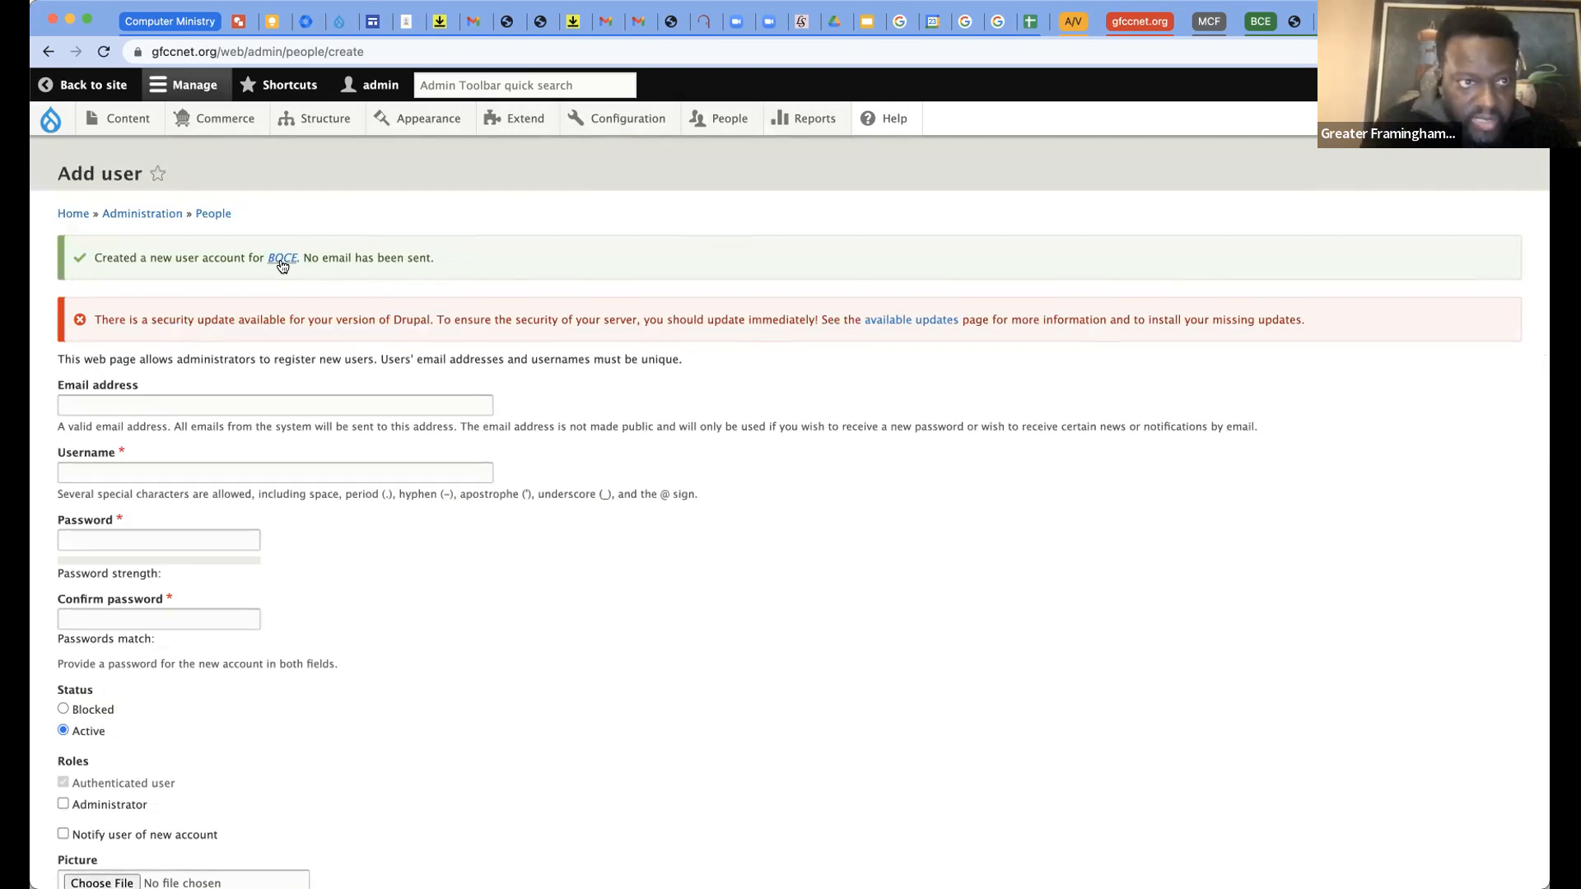
{"action": "scroll", "coordinate": [303, 424], "scroll_direction": "down", "scroll_amount": 5}
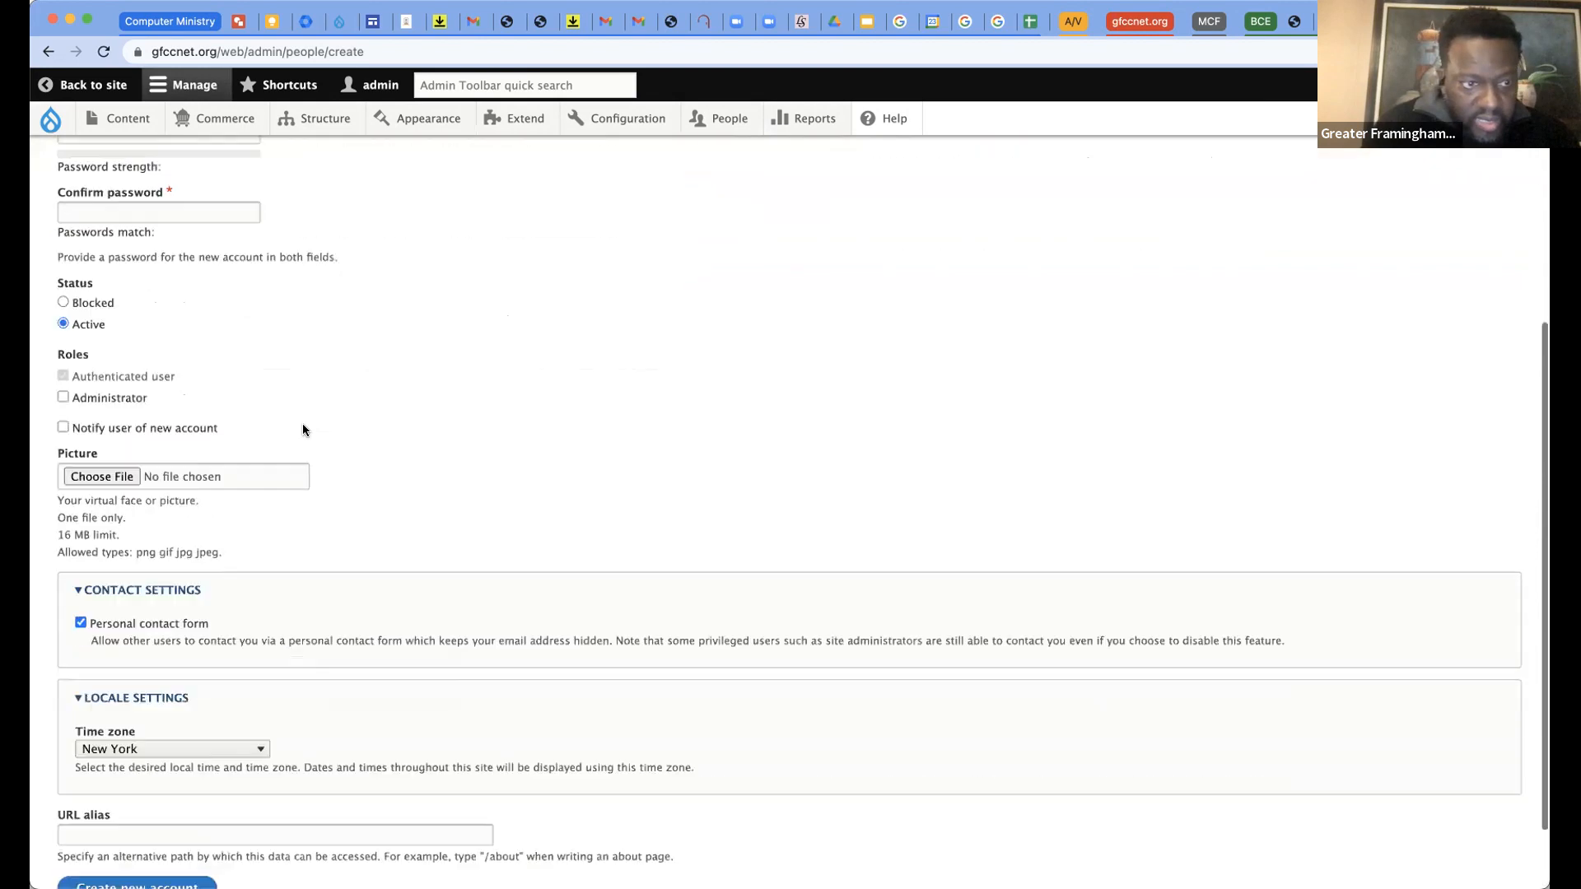
{"action": "scroll", "coordinate": [303, 429], "scroll_direction": "up", "scroll_amount": 3}
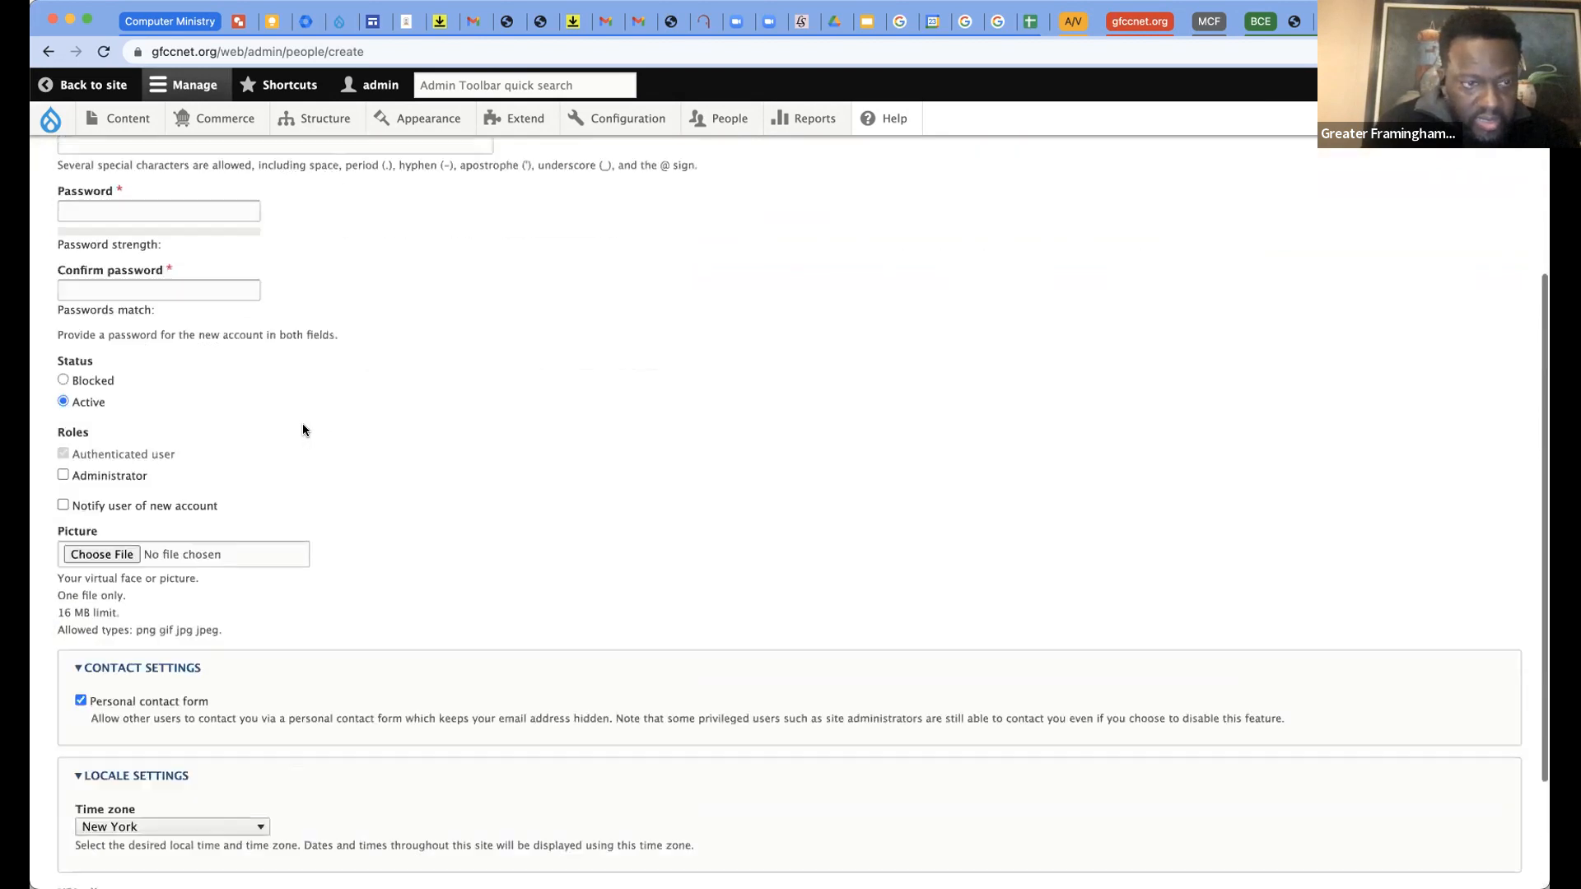
{"action": "scroll", "coordinate": [303, 429], "scroll_direction": "up", "scroll_amount": 4}
{"action": "scroll", "coordinate": [303, 429], "scroll_direction": "down", "scroll_amount": 2}
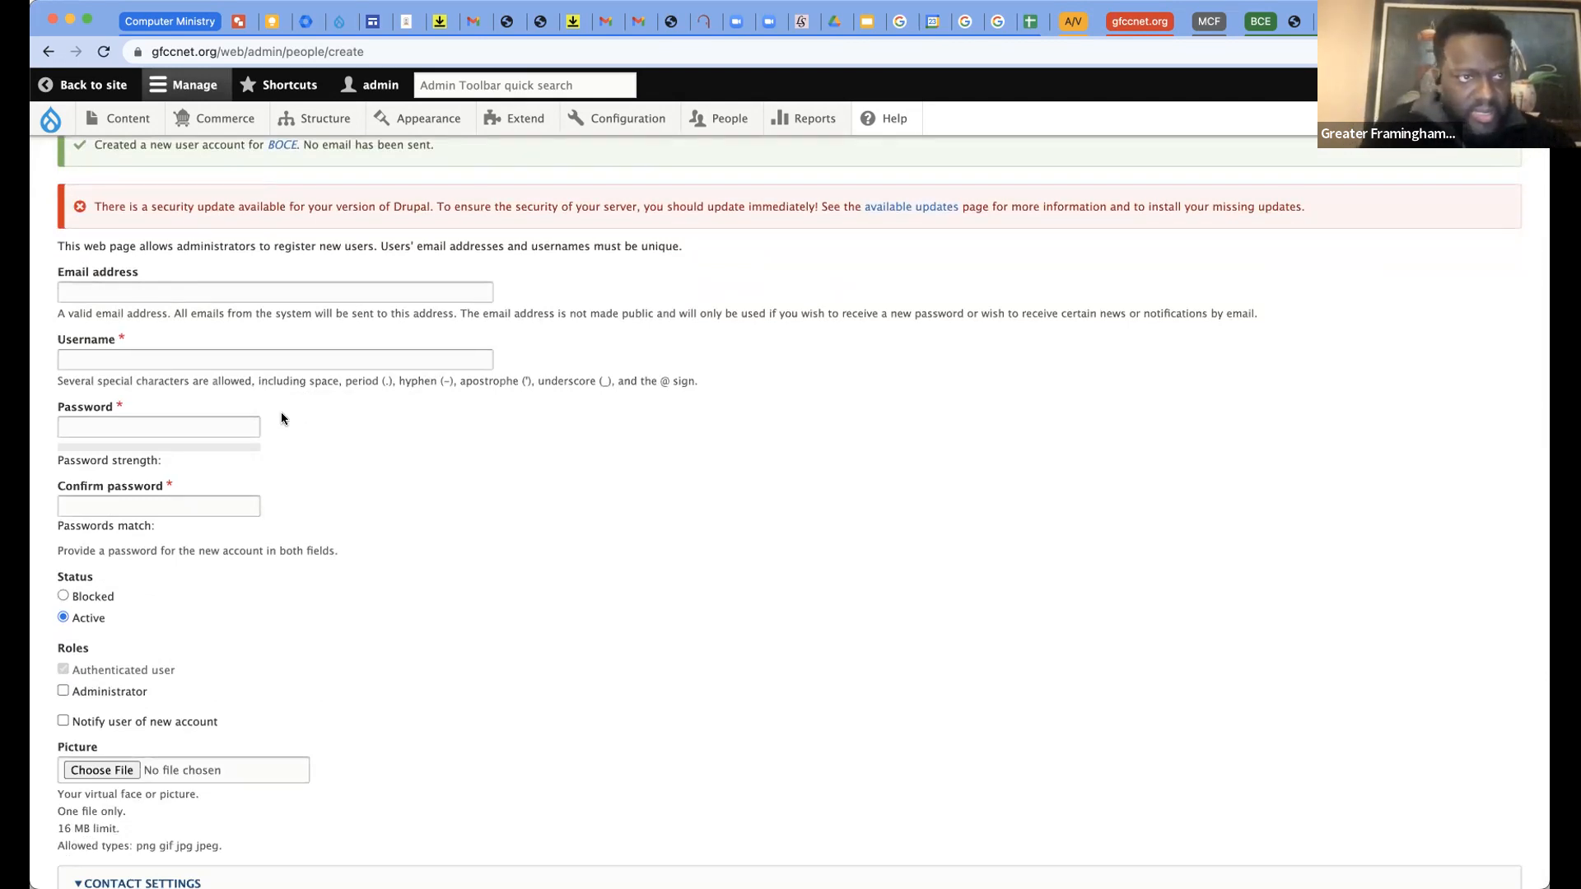
{"action": "scroll", "coordinate": [283, 418], "scroll_direction": "up", "scroll_amount": 2}
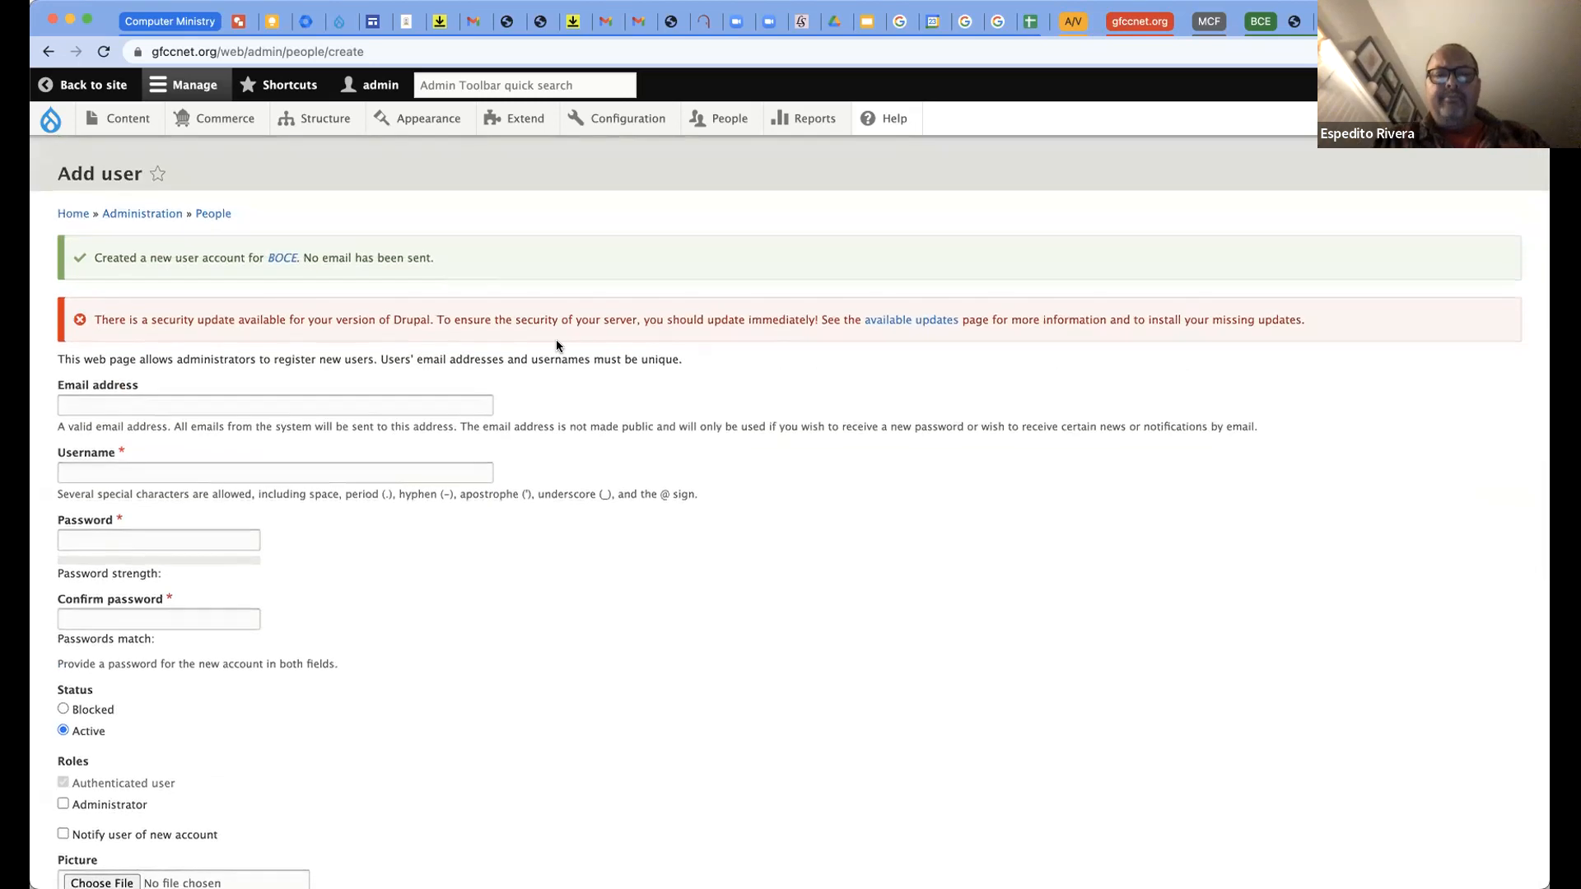
Step: Open BOCE's new profile, then go to the People list now showing five accounts
{"action": "left_click", "coordinate": [274, 260]}
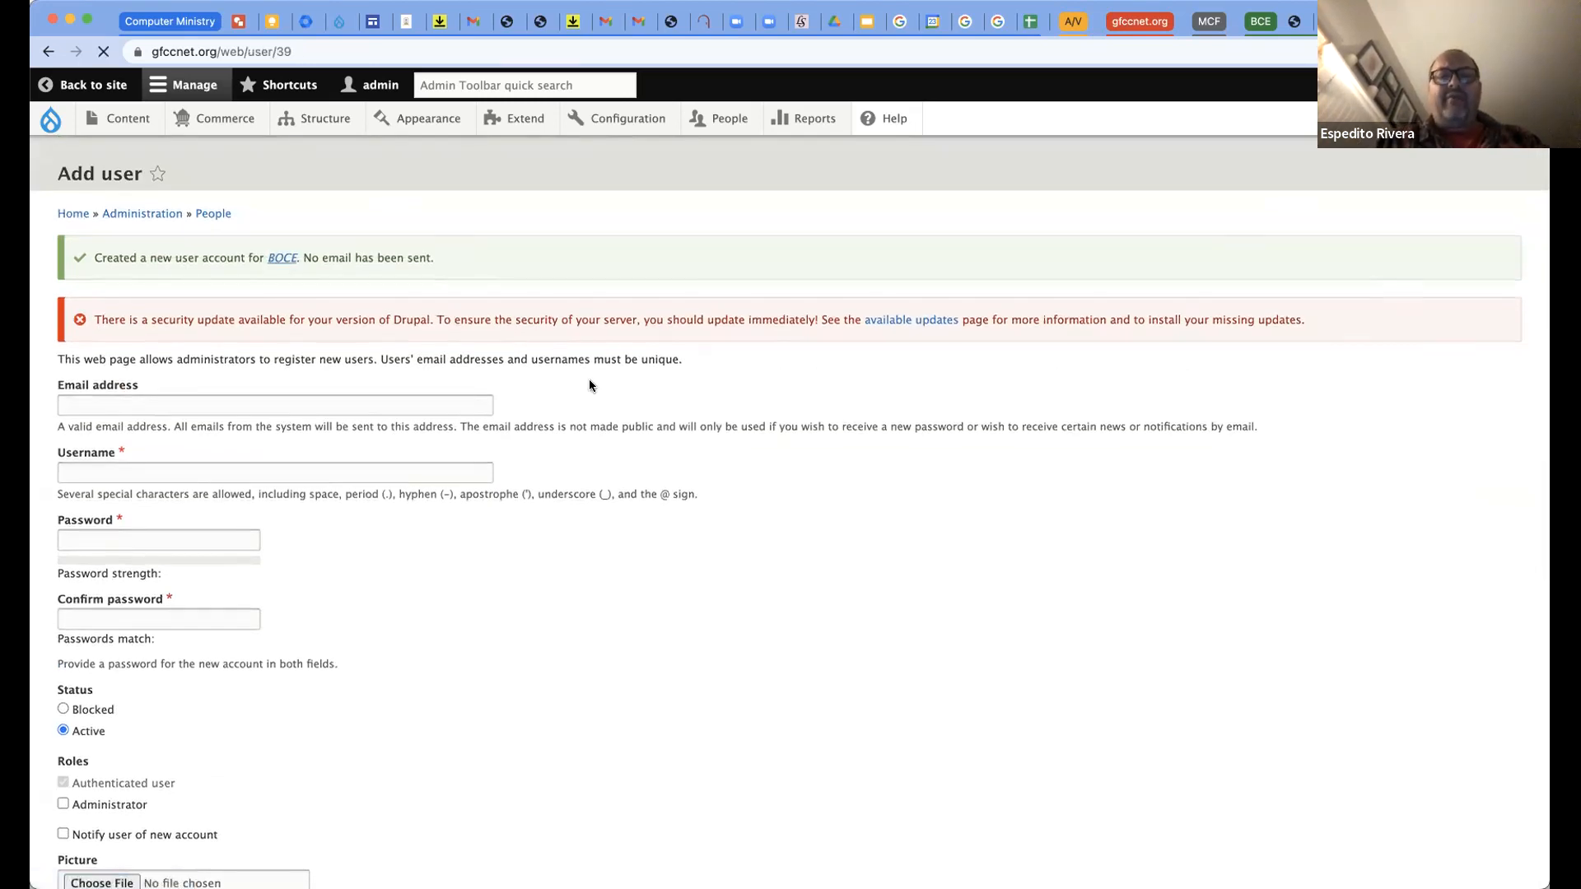
{"action": "scroll", "coordinate": [629, 369], "scroll_direction": "down", "scroll_amount": 3}
{"action": "scroll", "coordinate": [629, 369], "scroll_direction": "up", "scroll_amount": 1}
{"action": "scroll", "coordinate": [629, 370], "scroll_direction": "up", "scroll_amount": 3}
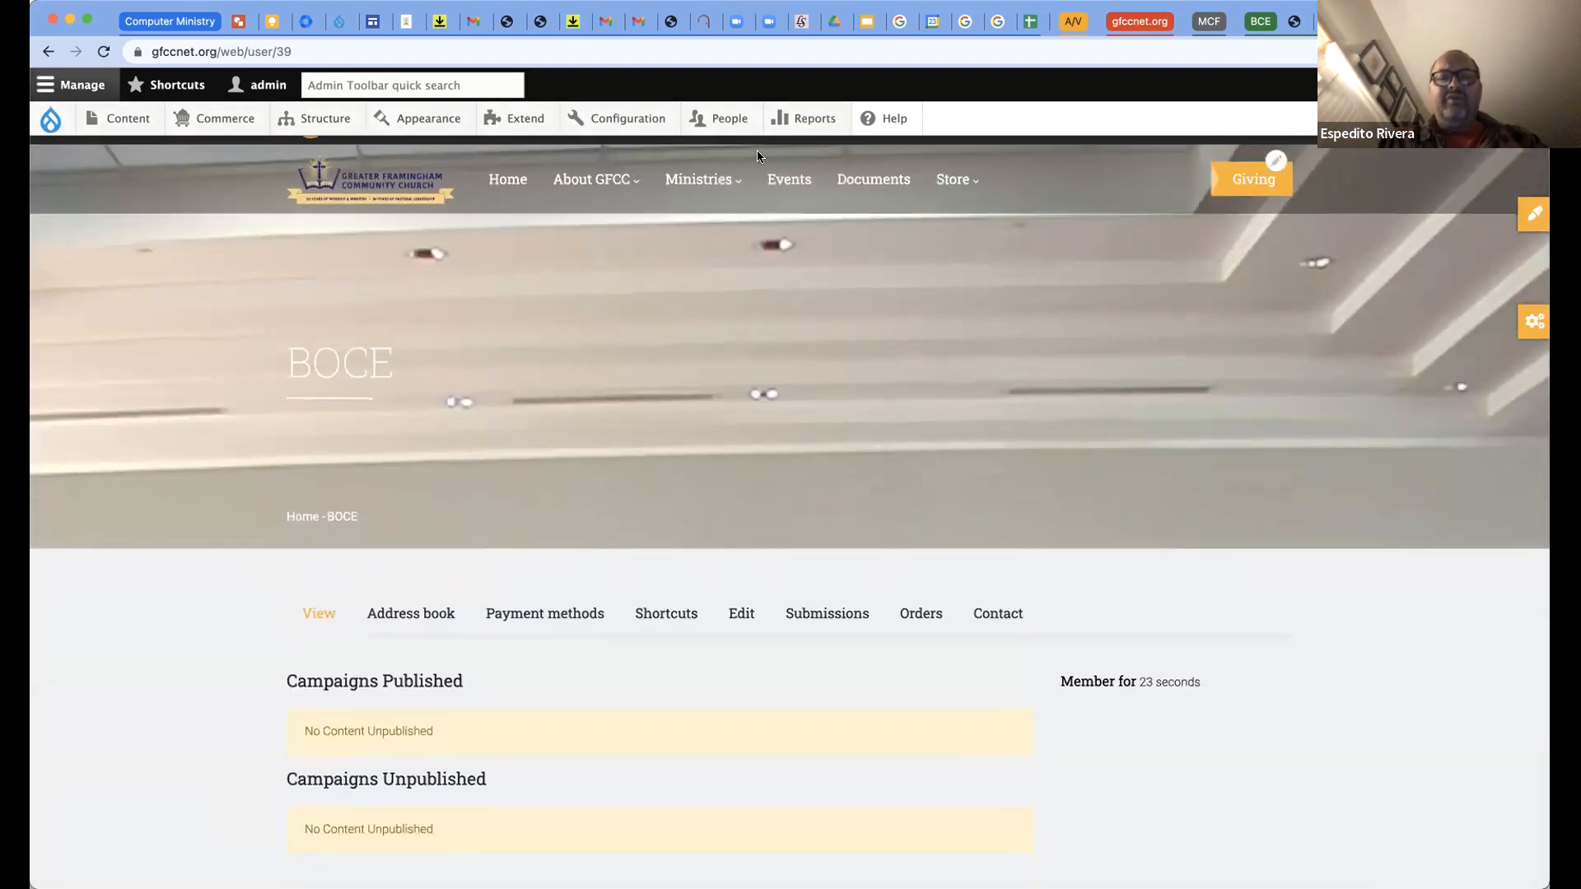
{"action": "mouse_move", "coordinate": [732, 120]}
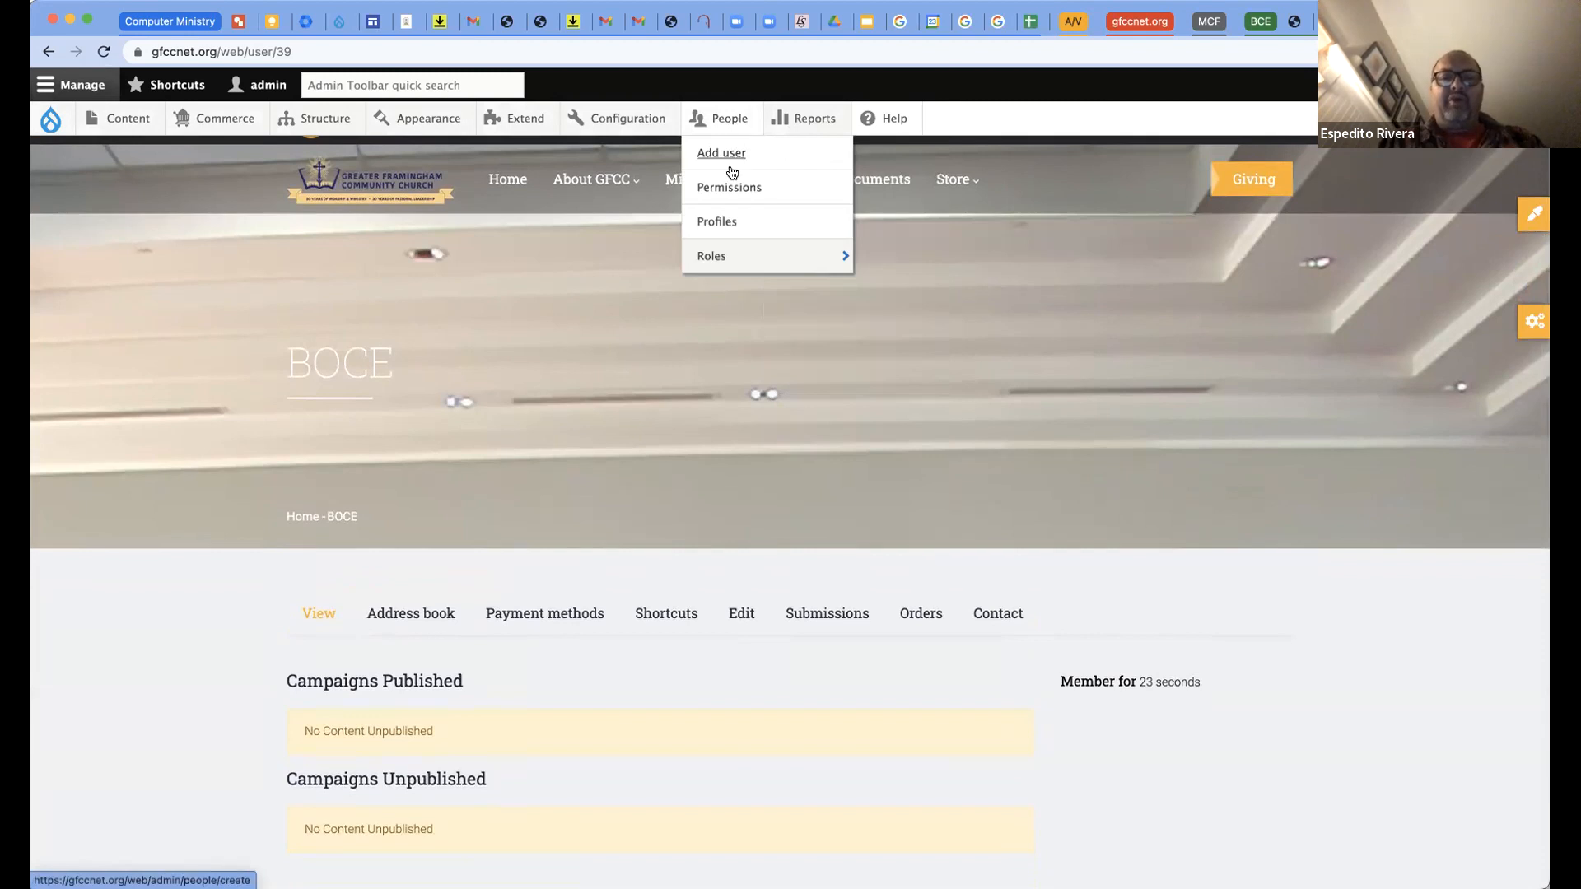
{"action": "left_click", "coordinate": [724, 121]}
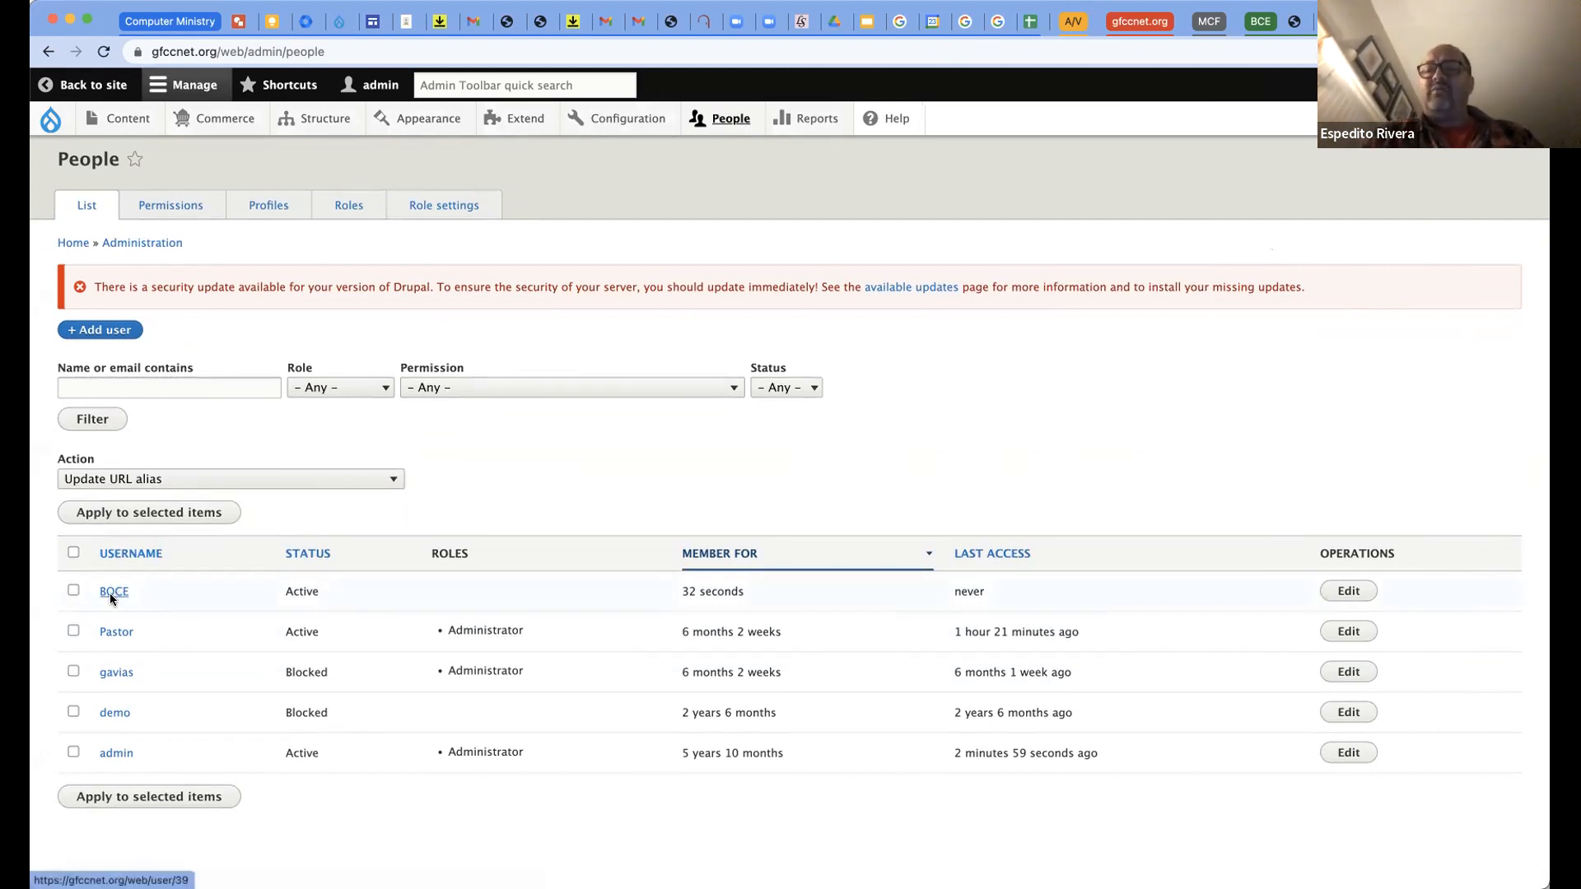
{"action": "left_click", "coordinate": [1350, 591]}
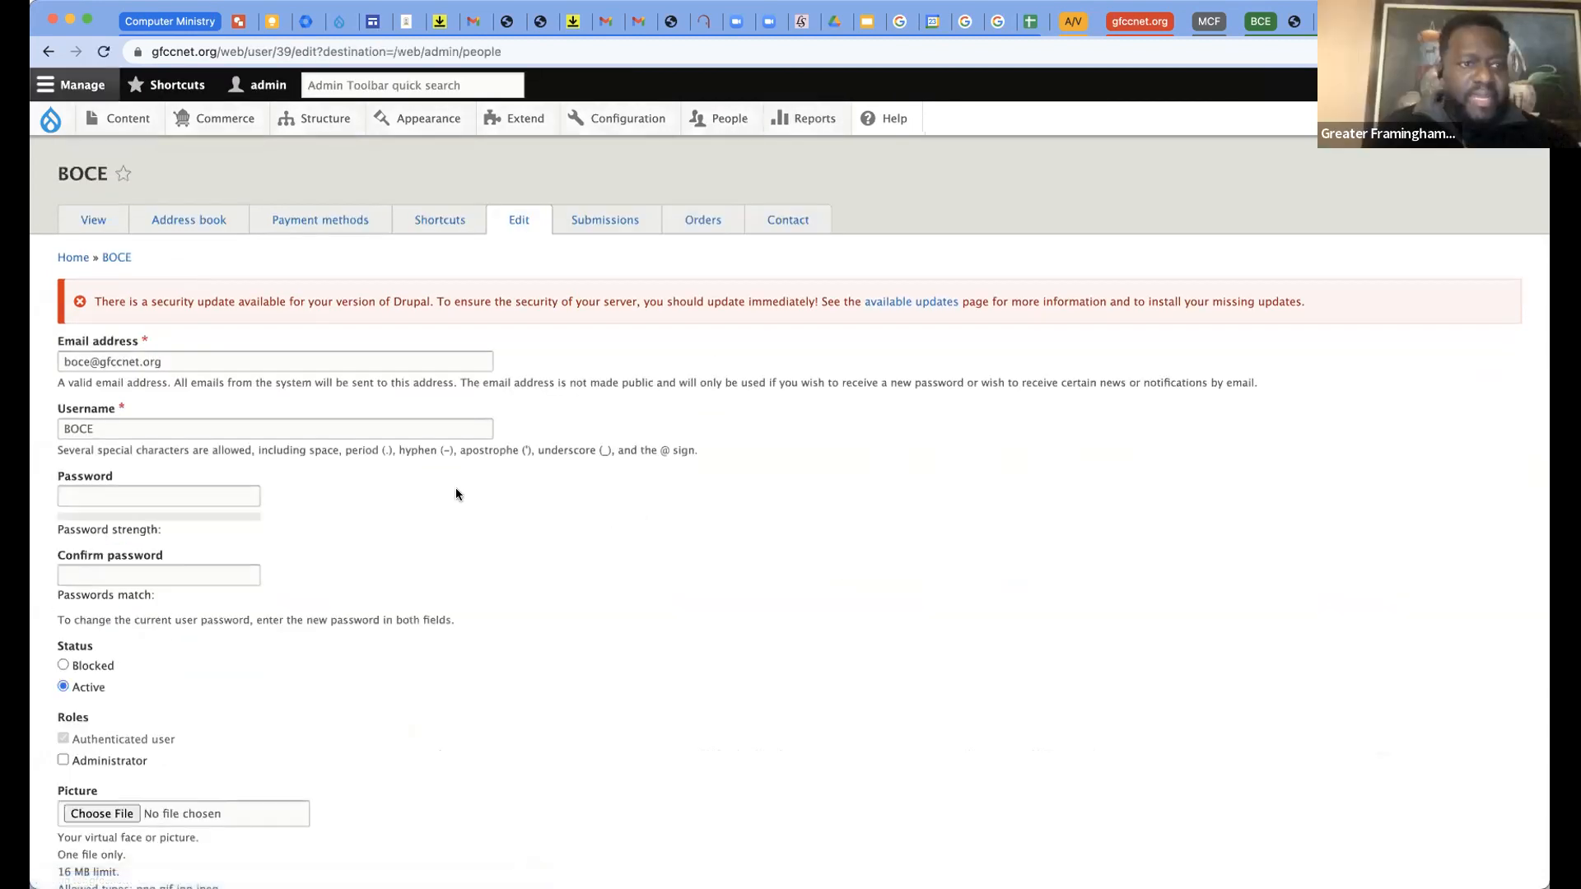
{"action": "scroll", "coordinate": [457, 494], "scroll_direction": "down", "scroll_amount": 3}
{"action": "scroll", "coordinate": [456, 493], "scroll_direction": "up", "scroll_amount": 1}
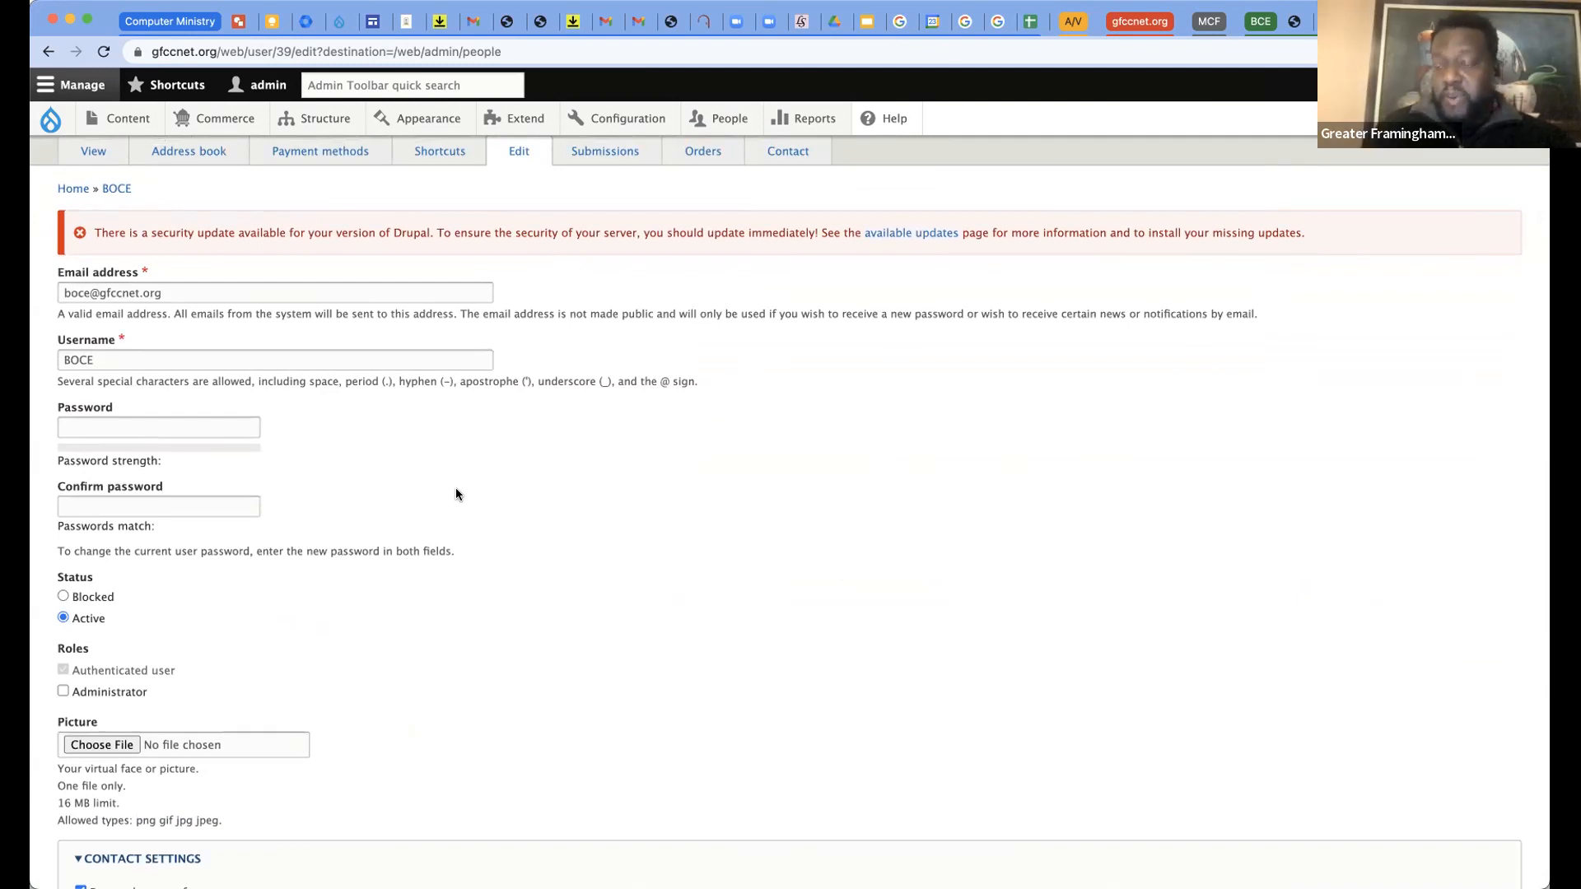
{"action": "scroll", "coordinate": [456, 494], "scroll_direction": "down", "scroll_amount": 5}
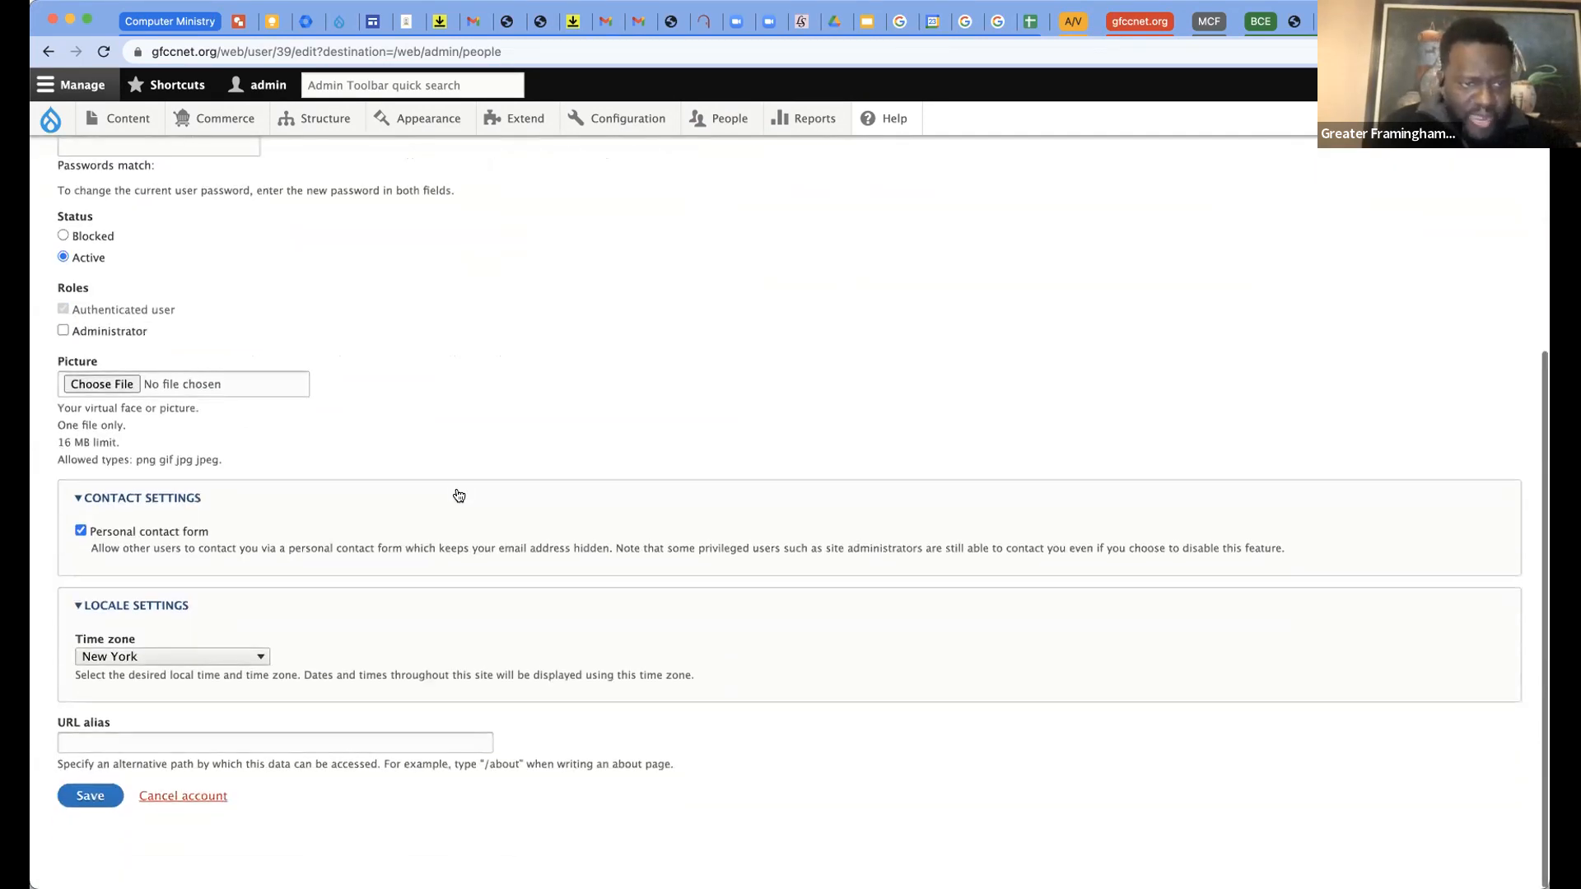
{"action": "scroll", "coordinate": [456, 490], "scroll_direction": "up", "scroll_amount": 5}
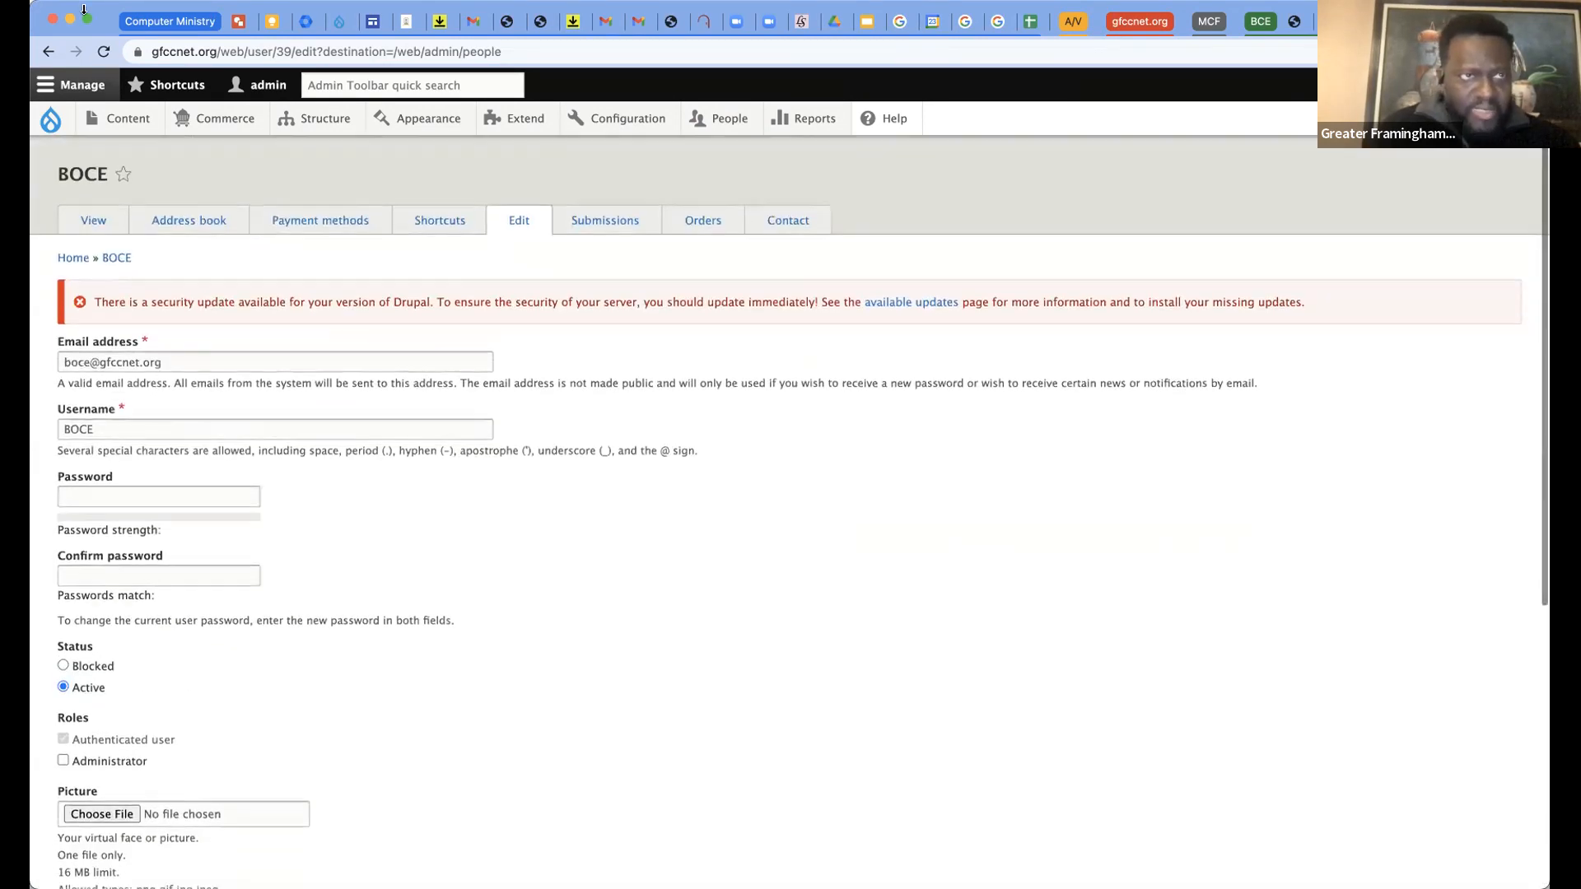
{"action": "left_click", "coordinate": [48, 51]}
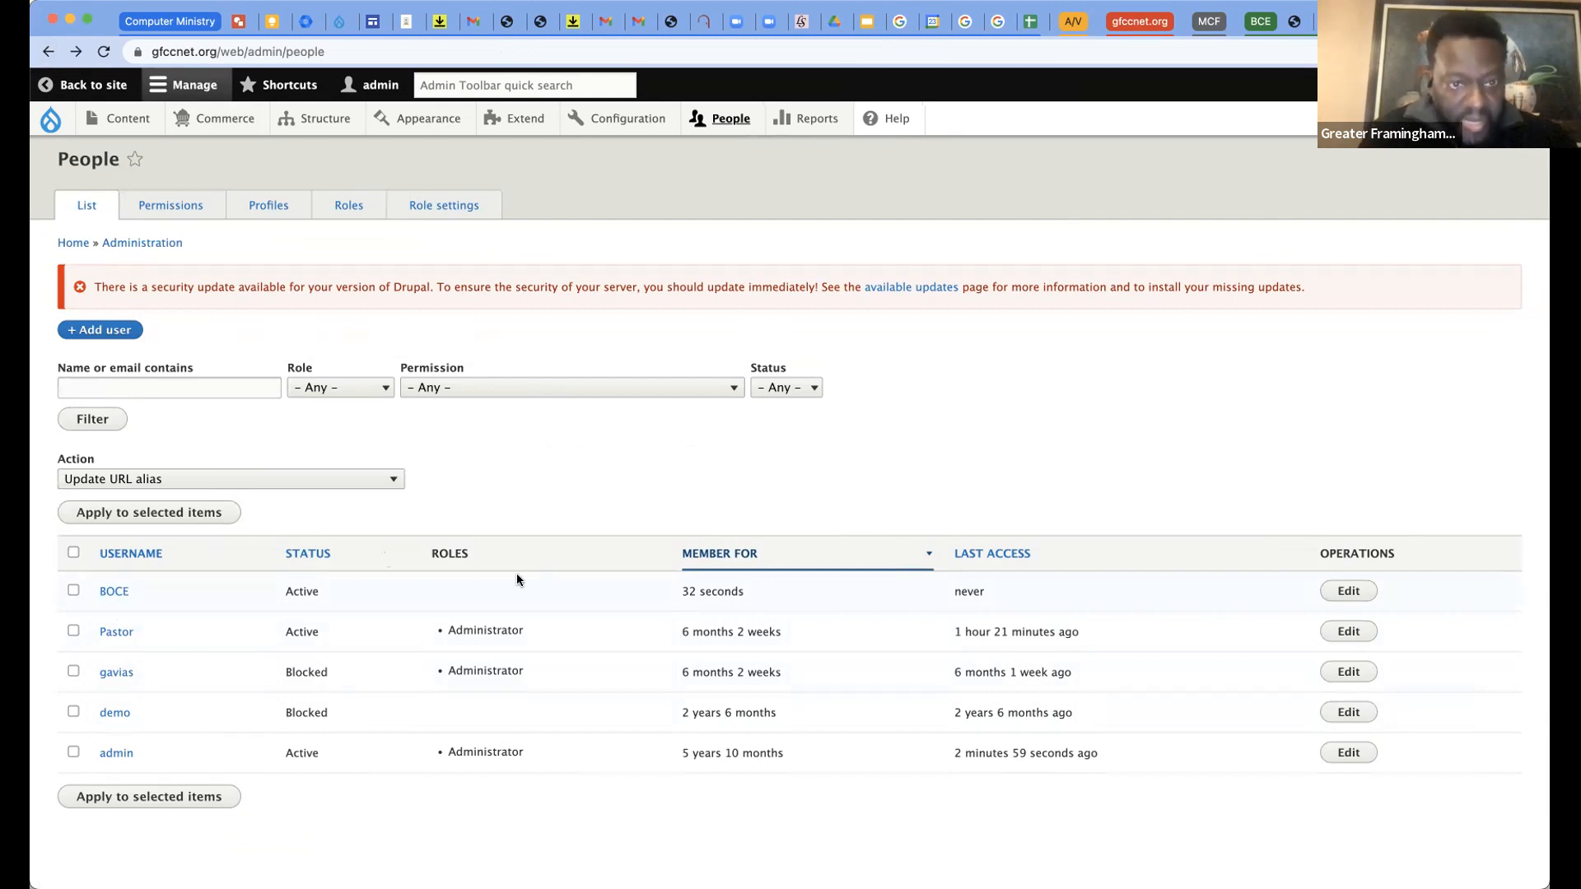
Step: Tick Administrator under Roles on BOCE's account edit form and save it
{"action": "left_click", "coordinate": [1349, 594]}
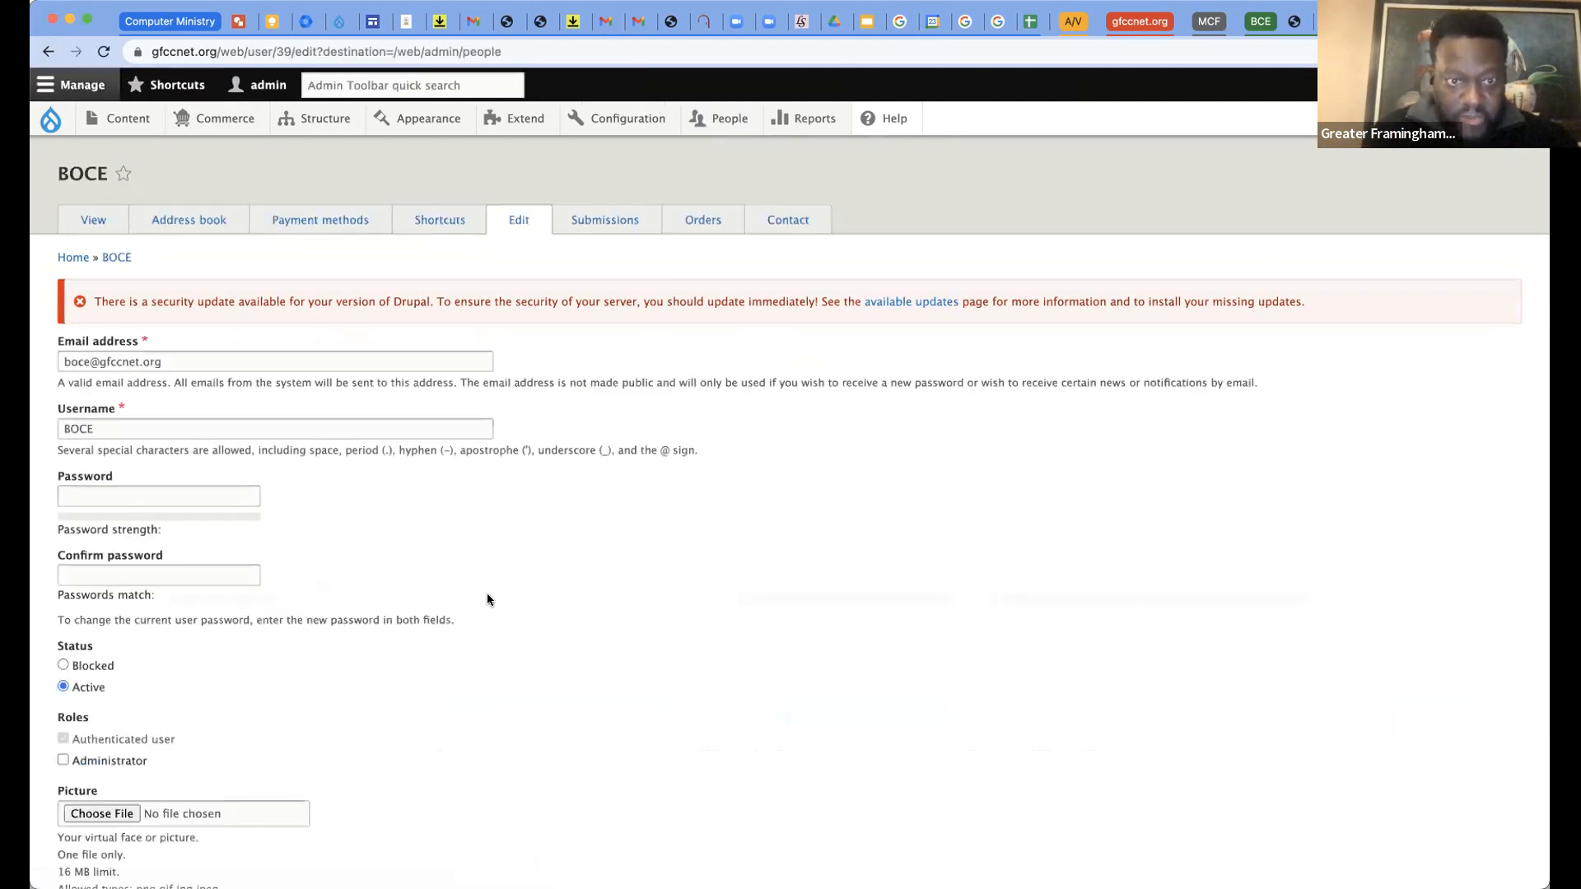
{"action": "scroll", "coordinate": [398, 570], "scroll_direction": "down", "scroll_amount": 5}
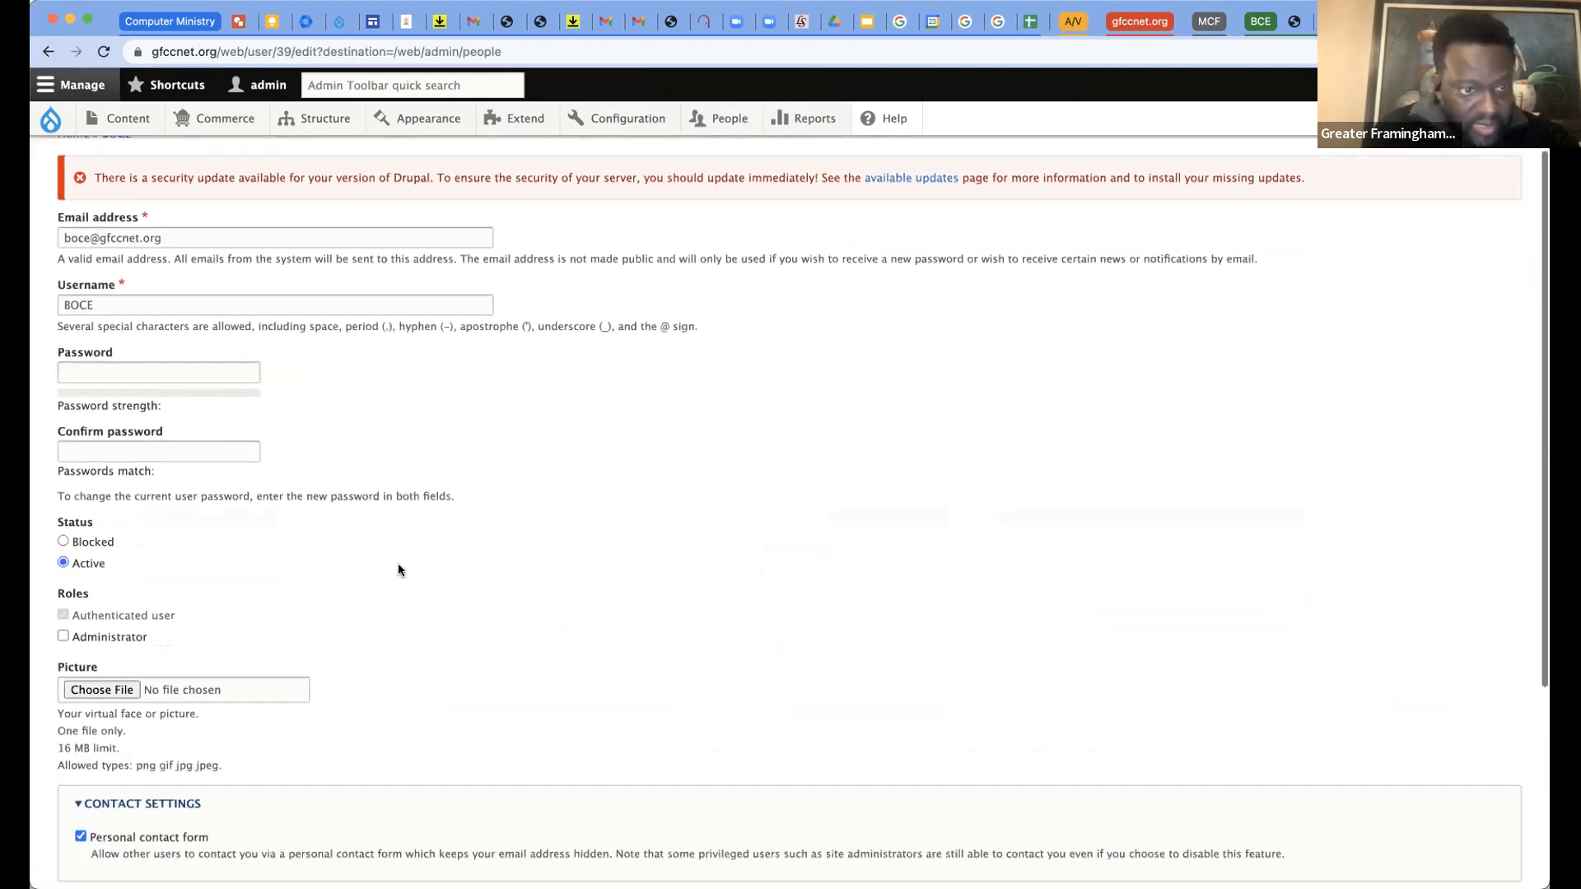
{"action": "scroll", "coordinate": [397, 570], "scroll_direction": "down", "scroll_amount": 2}
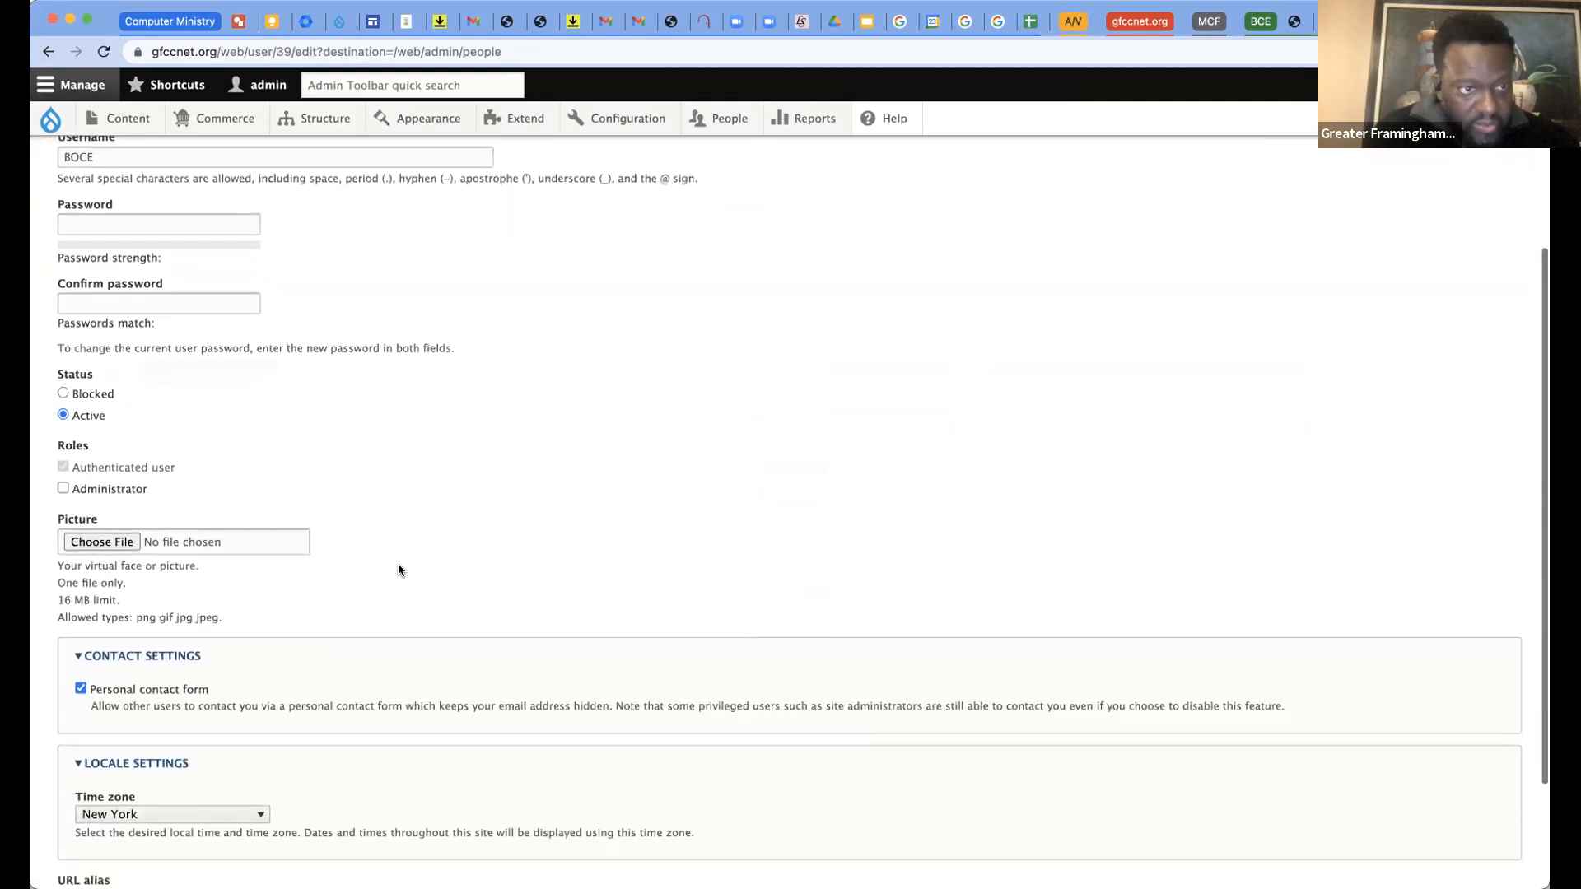
{"action": "left_click", "coordinate": [83, 492]}
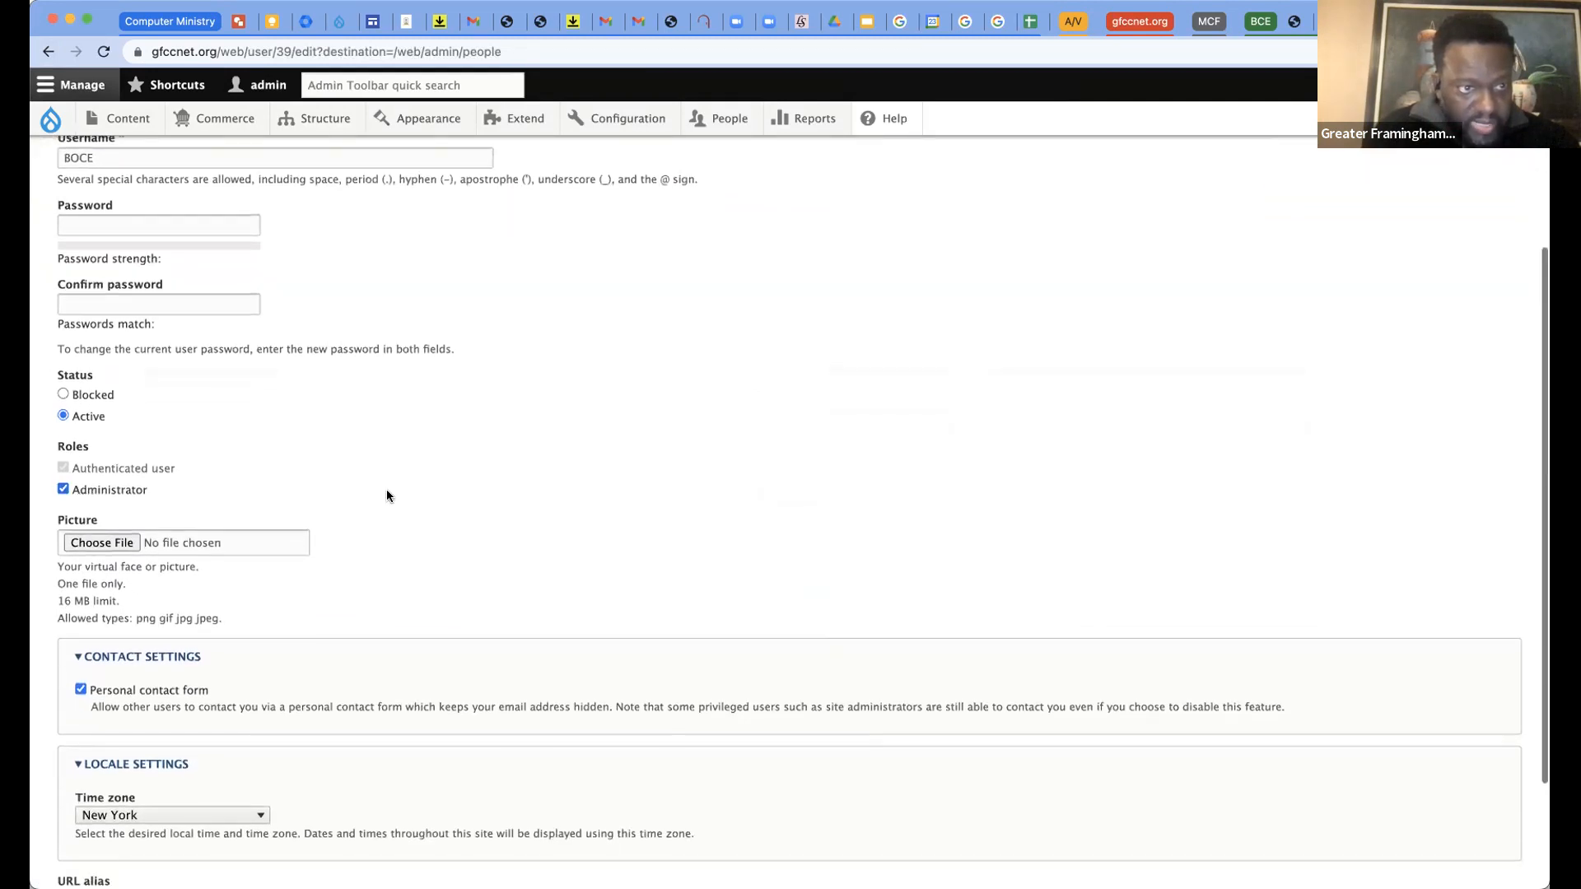
{"action": "scroll", "coordinate": [387, 492], "scroll_direction": "up", "scroll_amount": 2}
{"action": "scroll", "coordinate": [387, 493], "scroll_direction": "down", "scroll_amount": 6}
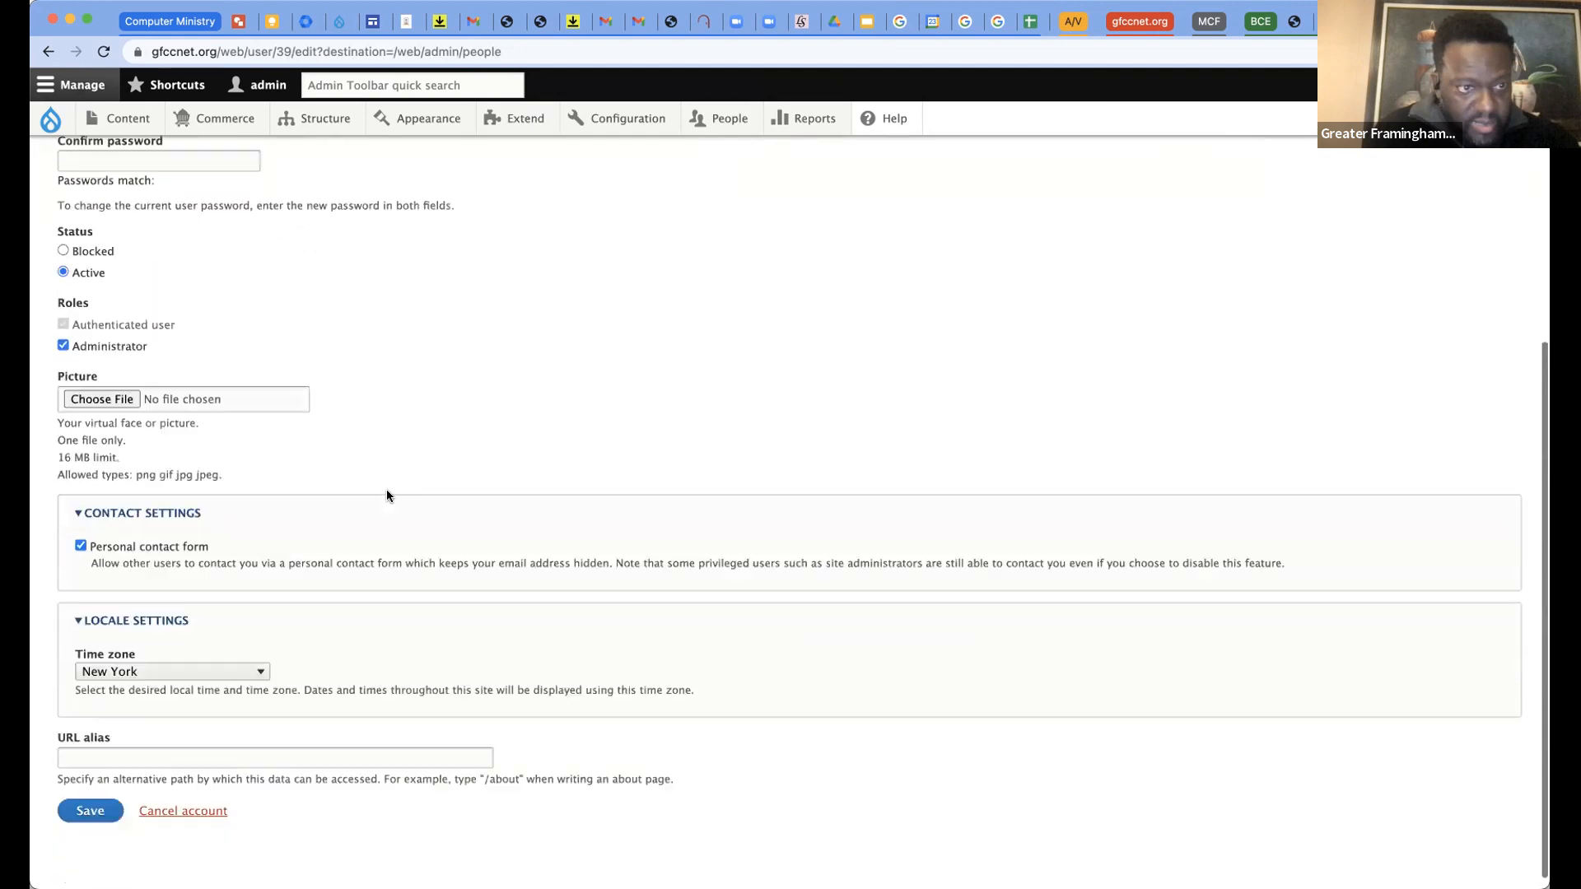
{"action": "scroll", "coordinate": [386, 494], "scroll_direction": "up", "scroll_amount": 4}
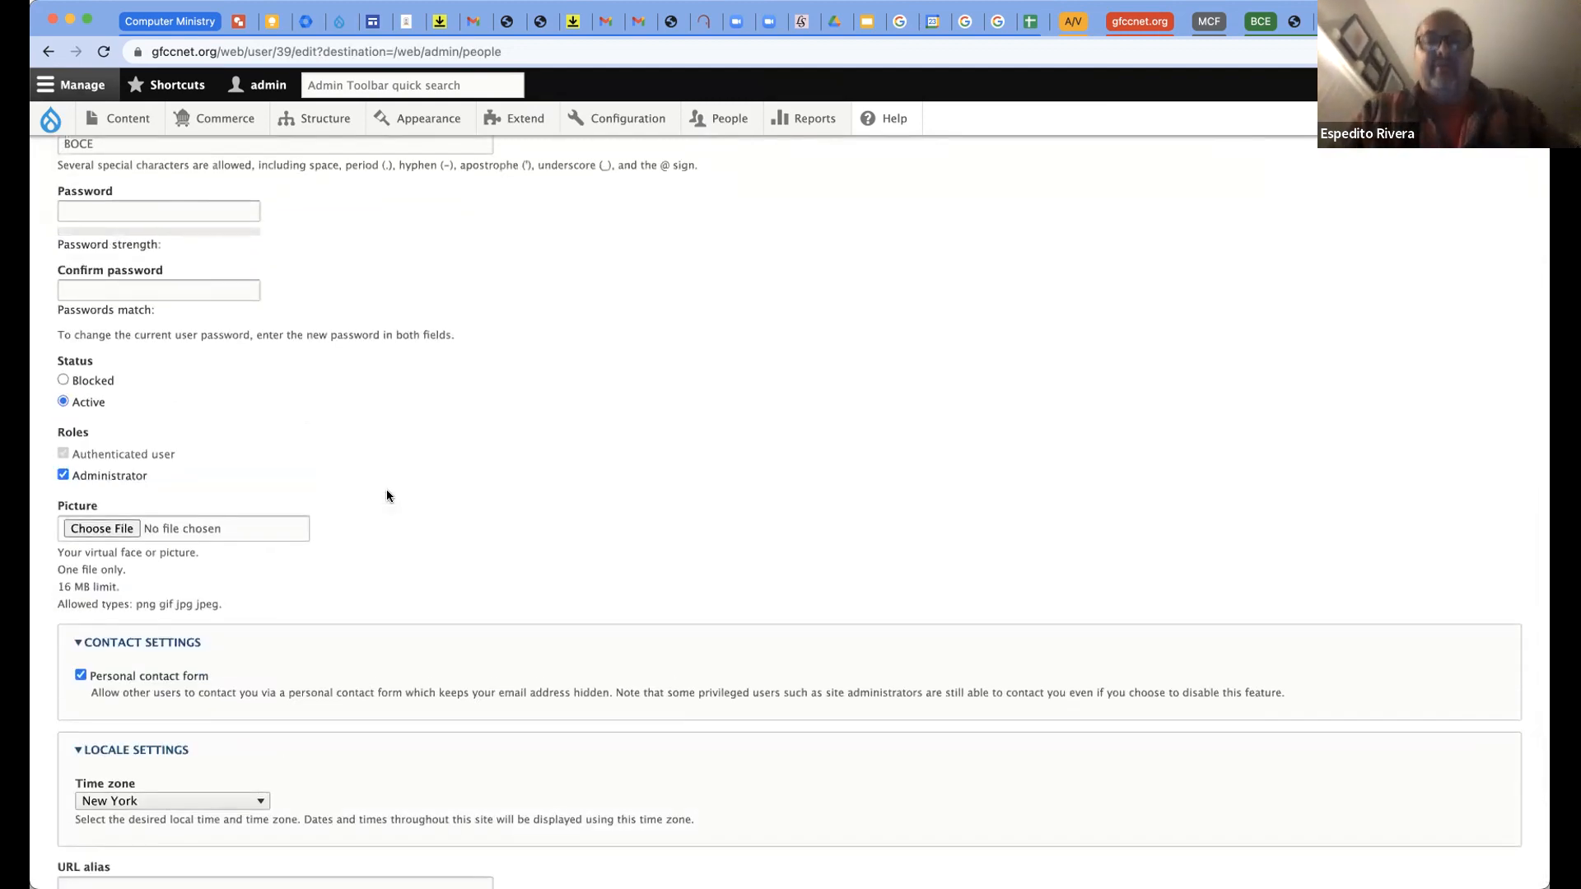
{"action": "scroll", "coordinate": [387, 496], "scroll_direction": "down", "scroll_amount": 1}
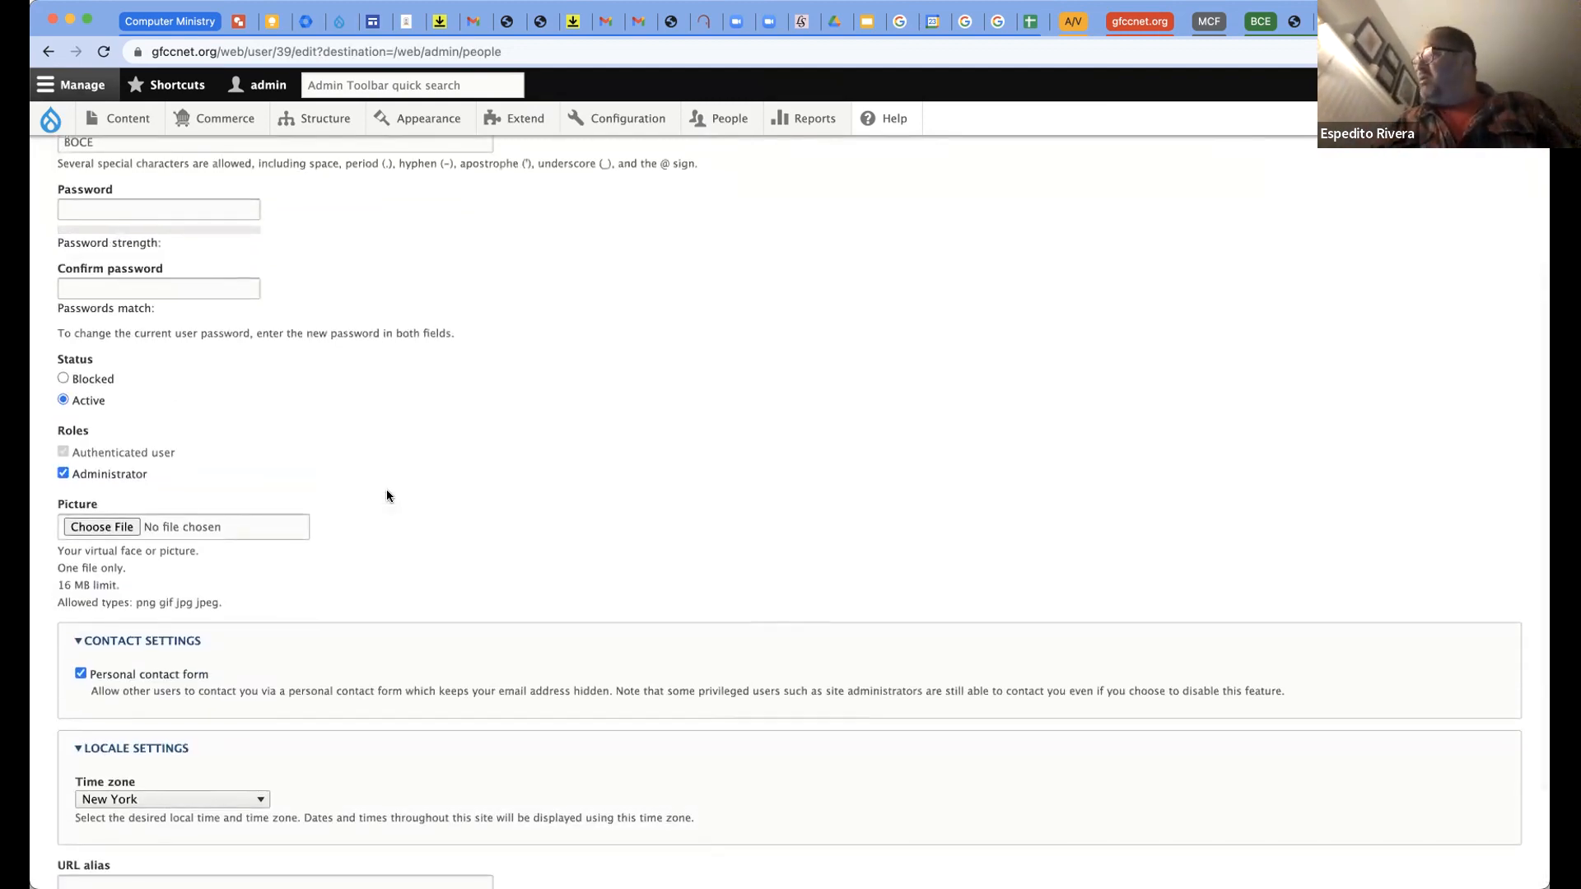
{"action": "scroll", "coordinate": [387, 496], "scroll_direction": "down", "scroll_amount": 1}
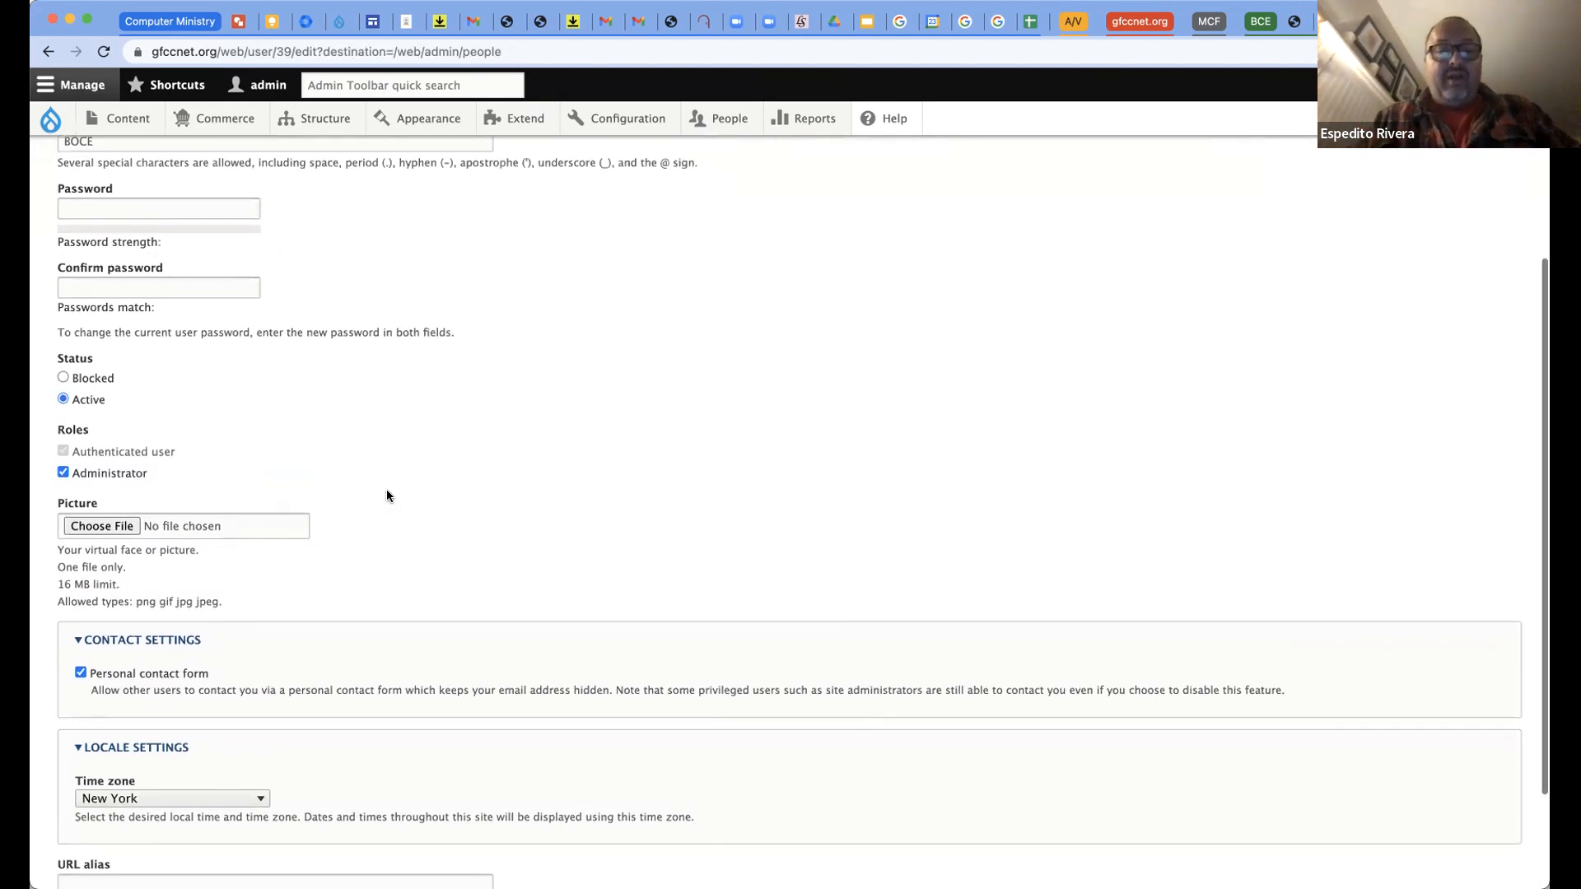
{"action": "scroll", "coordinate": [387, 496], "scroll_direction": "down", "scroll_amount": 3}
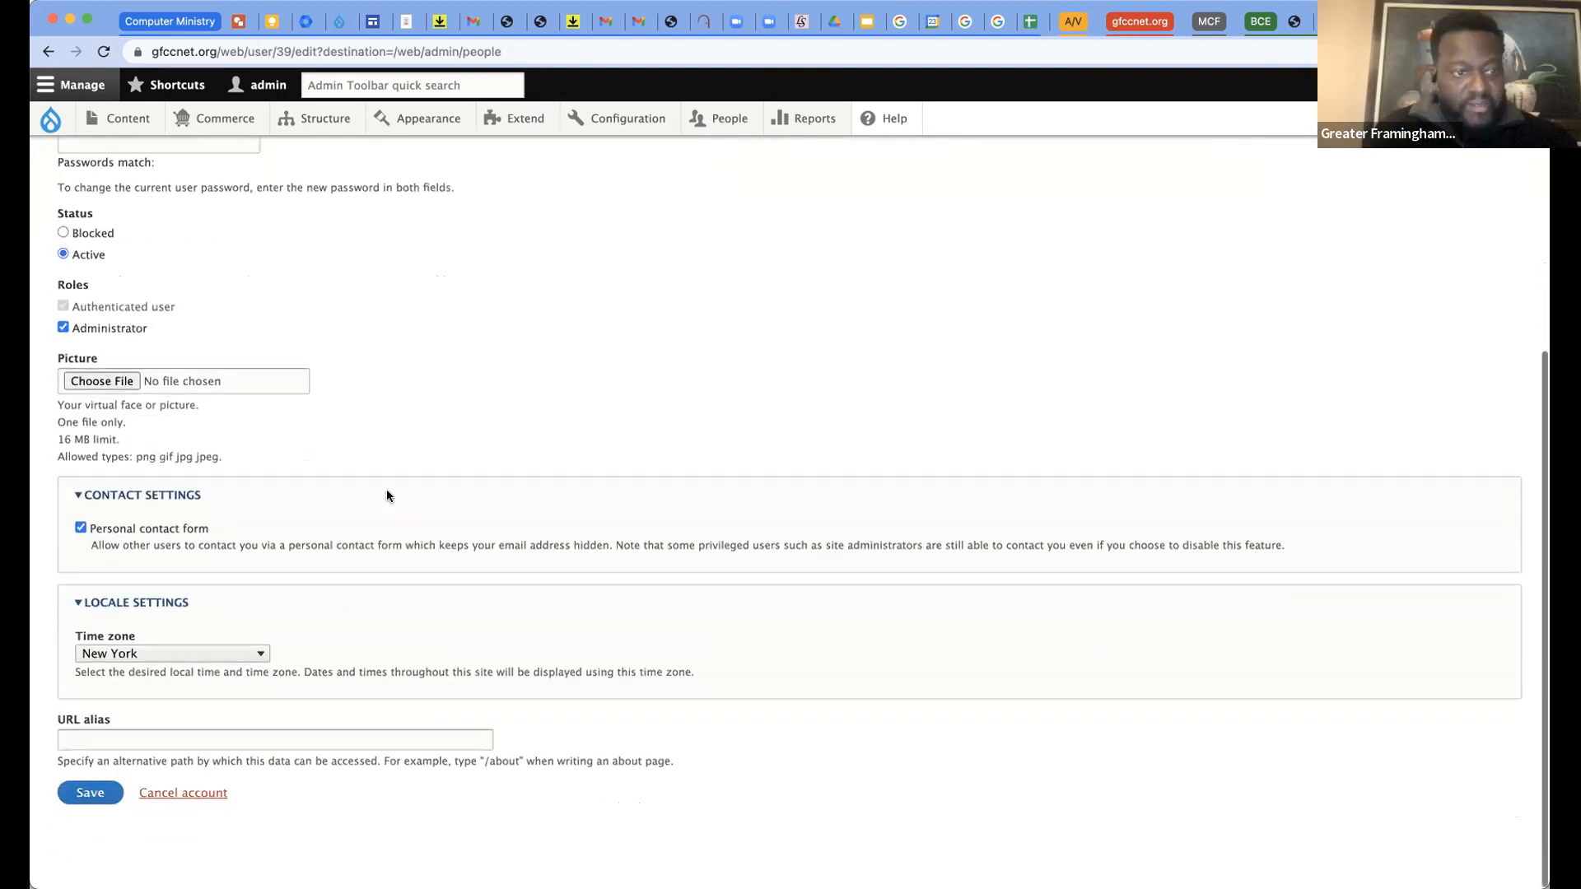
{"action": "left_click", "coordinate": [87, 807]}
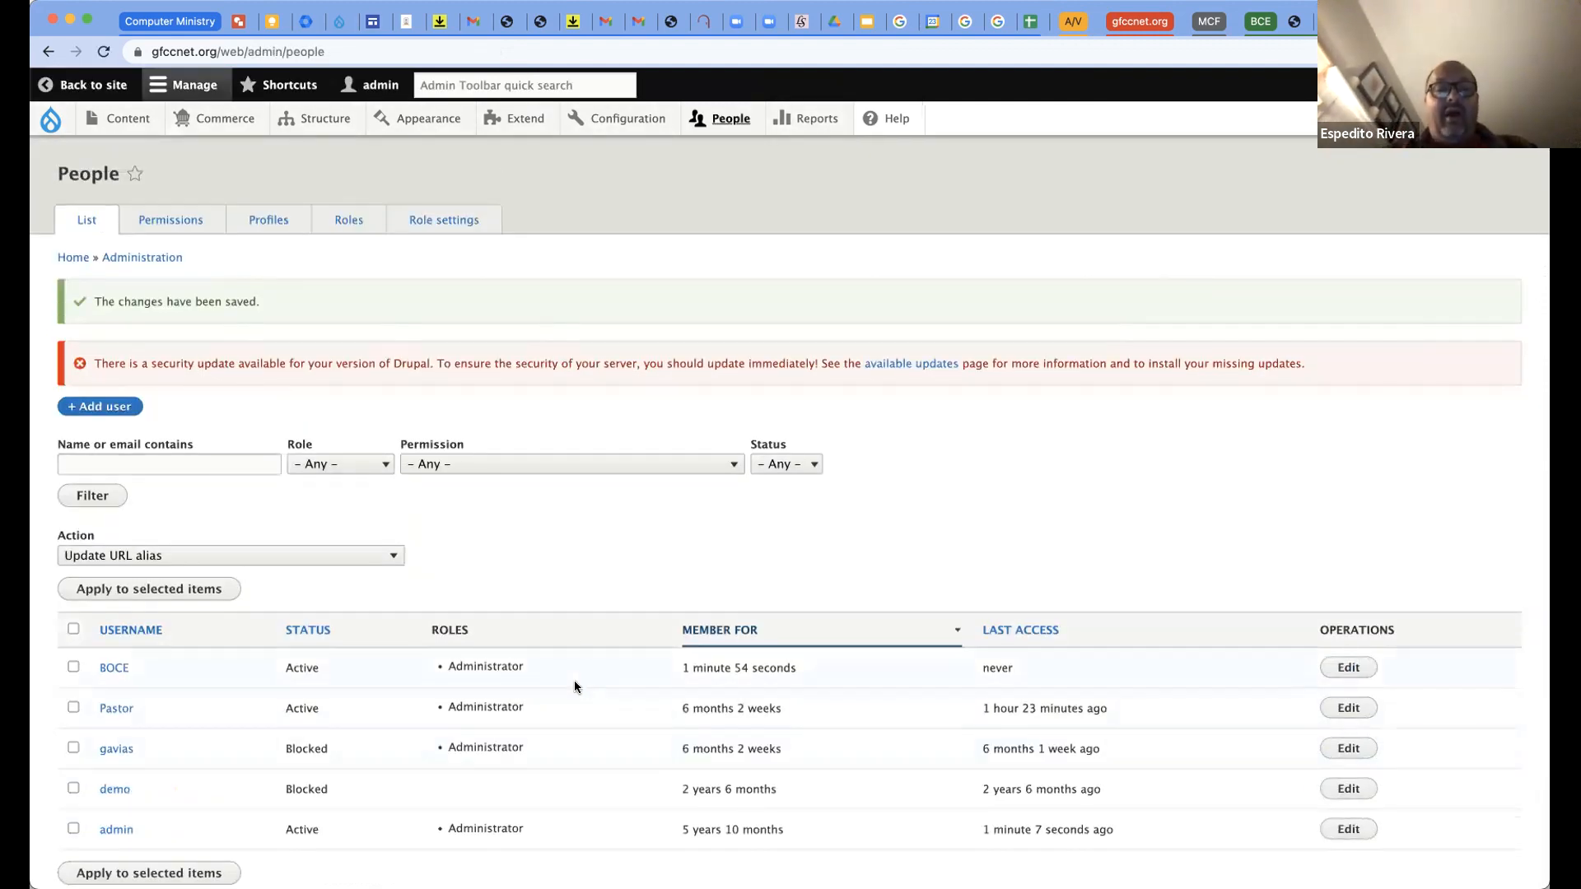
{"action": "scroll", "coordinate": [588, 566], "scroll_direction": "down", "scroll_amount": 2}
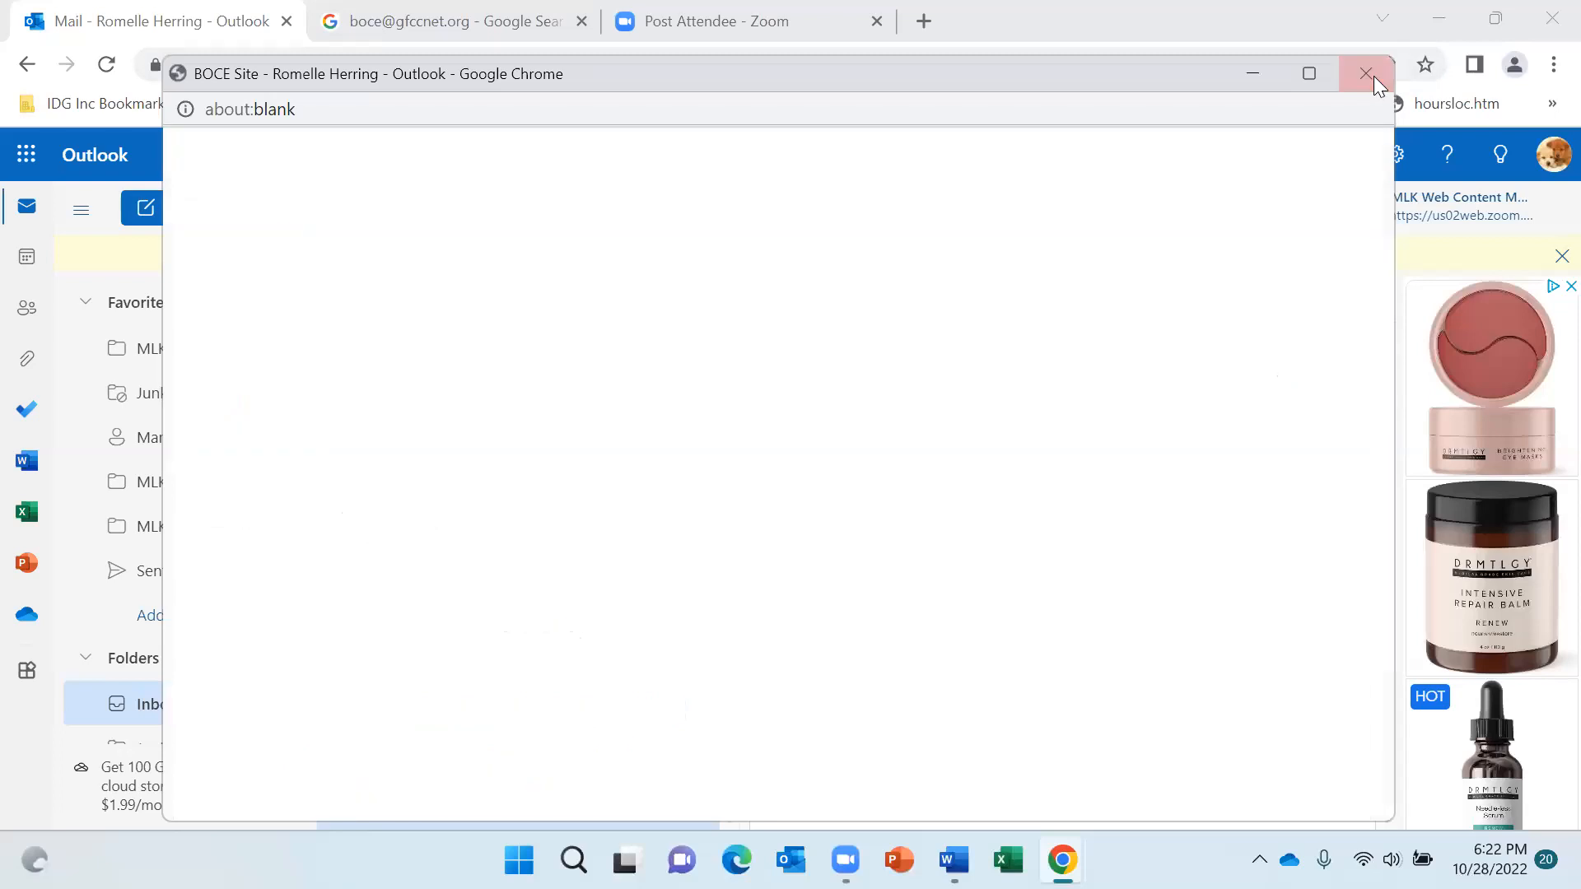
Step: Close the empty BOCE Site popup window in Outlook web mail
{"action": "left_click", "coordinate": [1373, 76]}
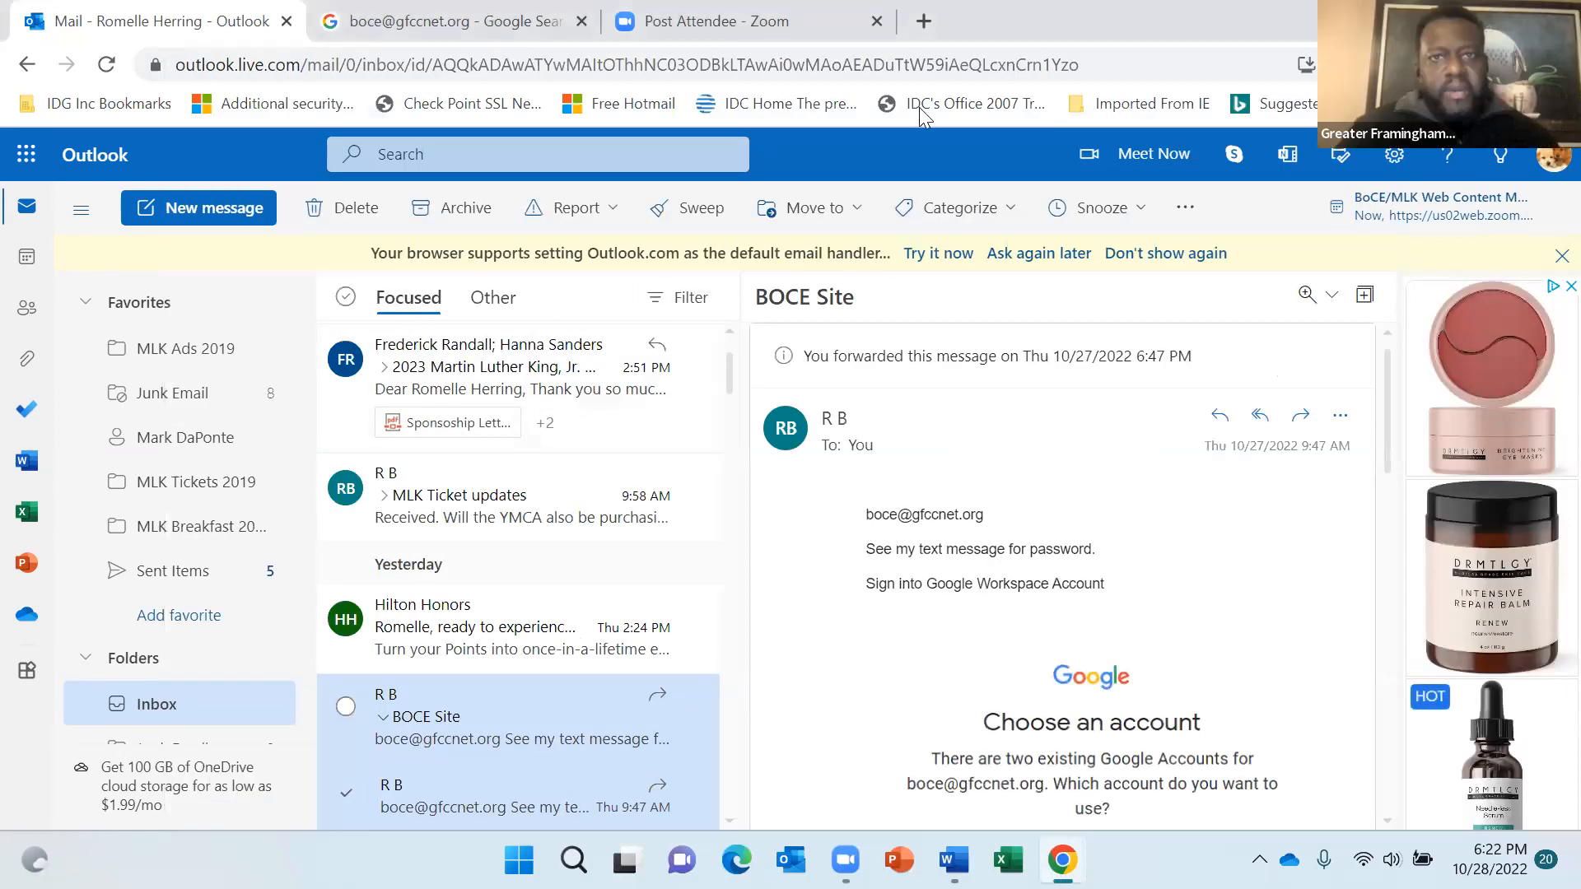
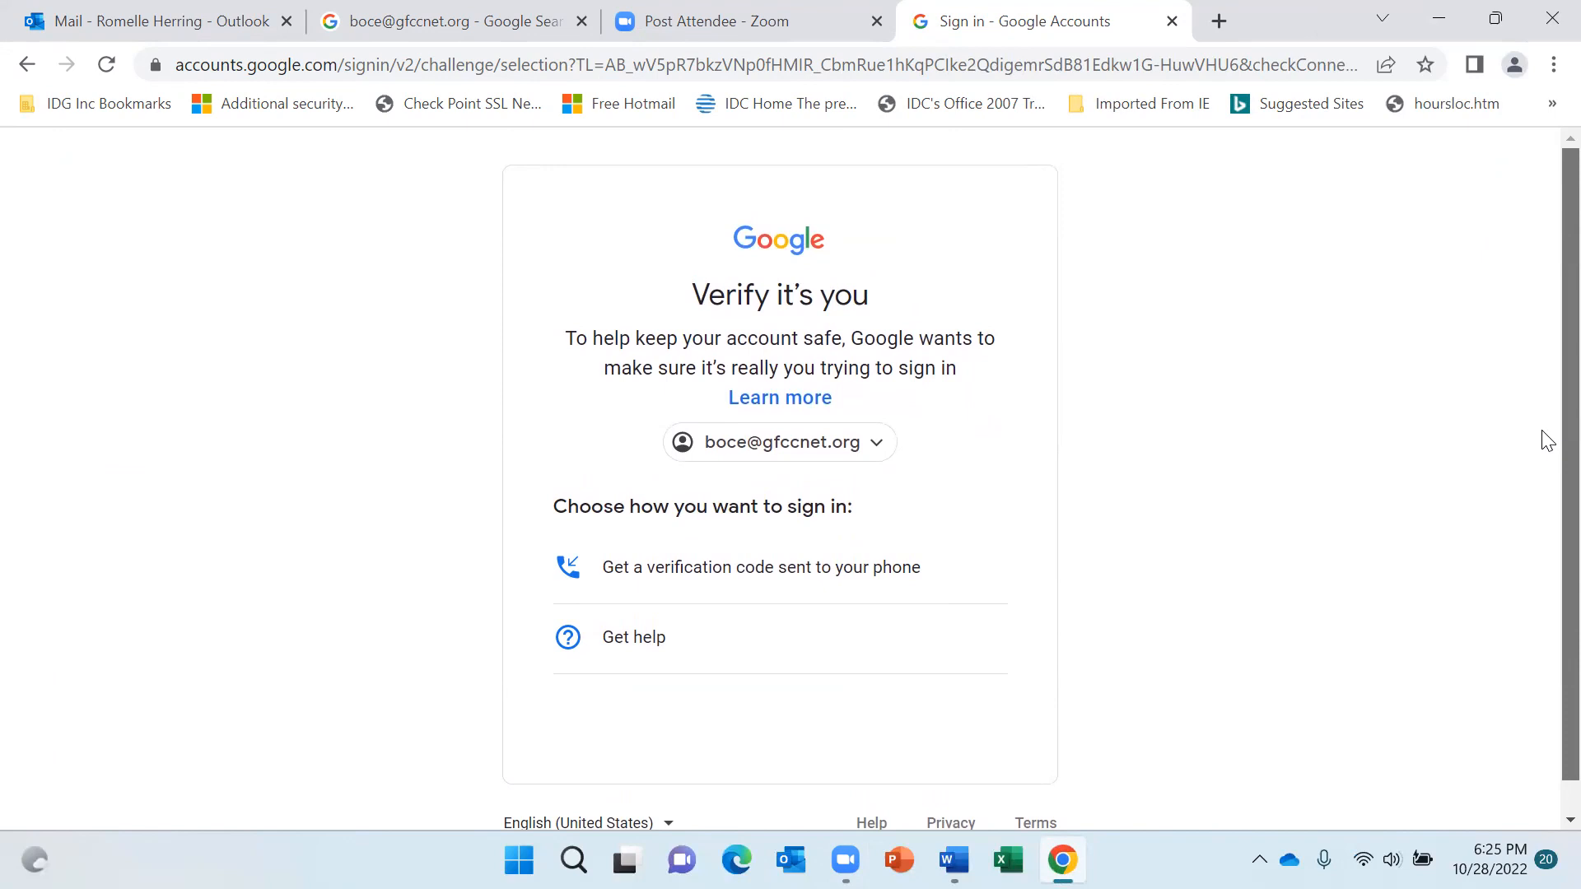
Step: Go back to the Google password step and submit the account password
{"action": "left_click", "coordinate": [27, 66]}
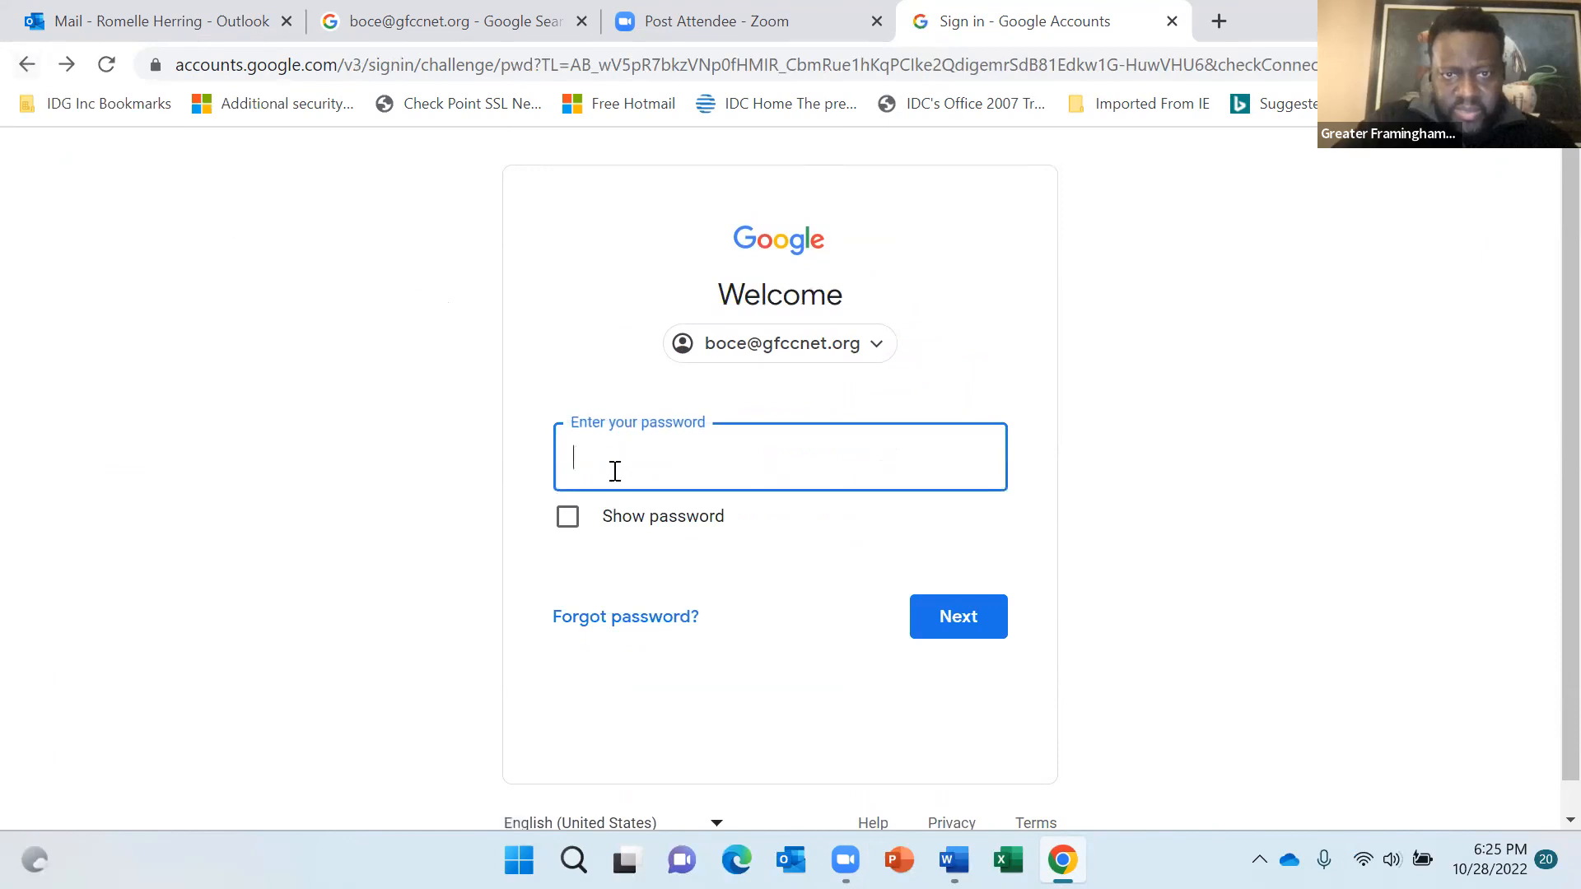
{"action": "type", "text": "•••••"}
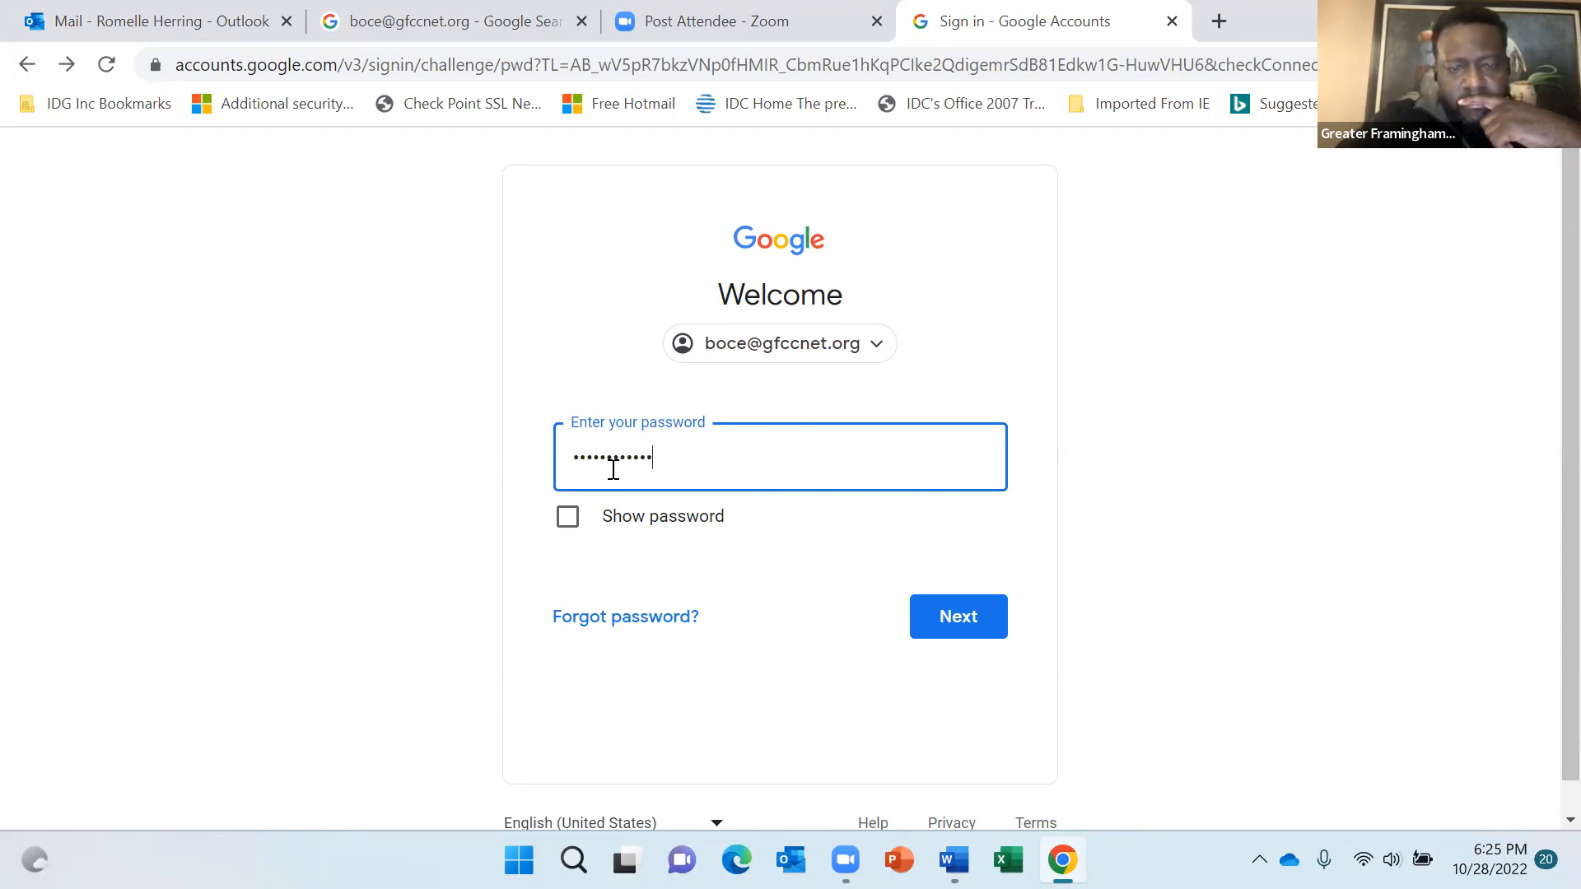
{"action": "left_click", "coordinate": [945, 608]}
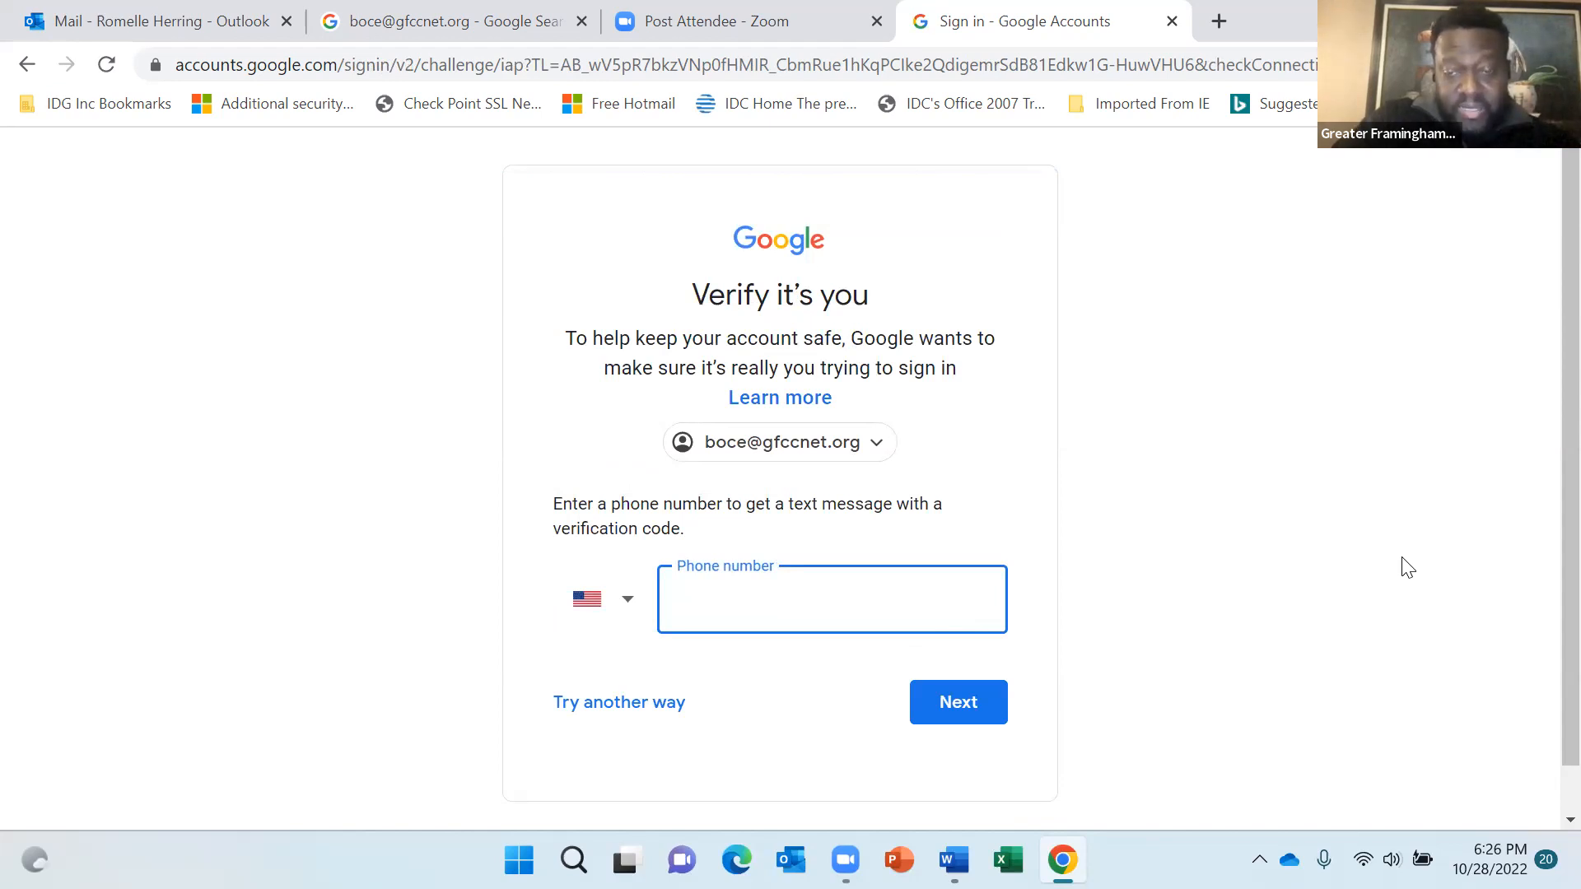
Step: Enter the account's phone number, fix the mistyped digits, and request a verification code
{"action": "scroll", "coordinate": [1545, 494], "scroll_direction": "down", "scroll_amount": 1}
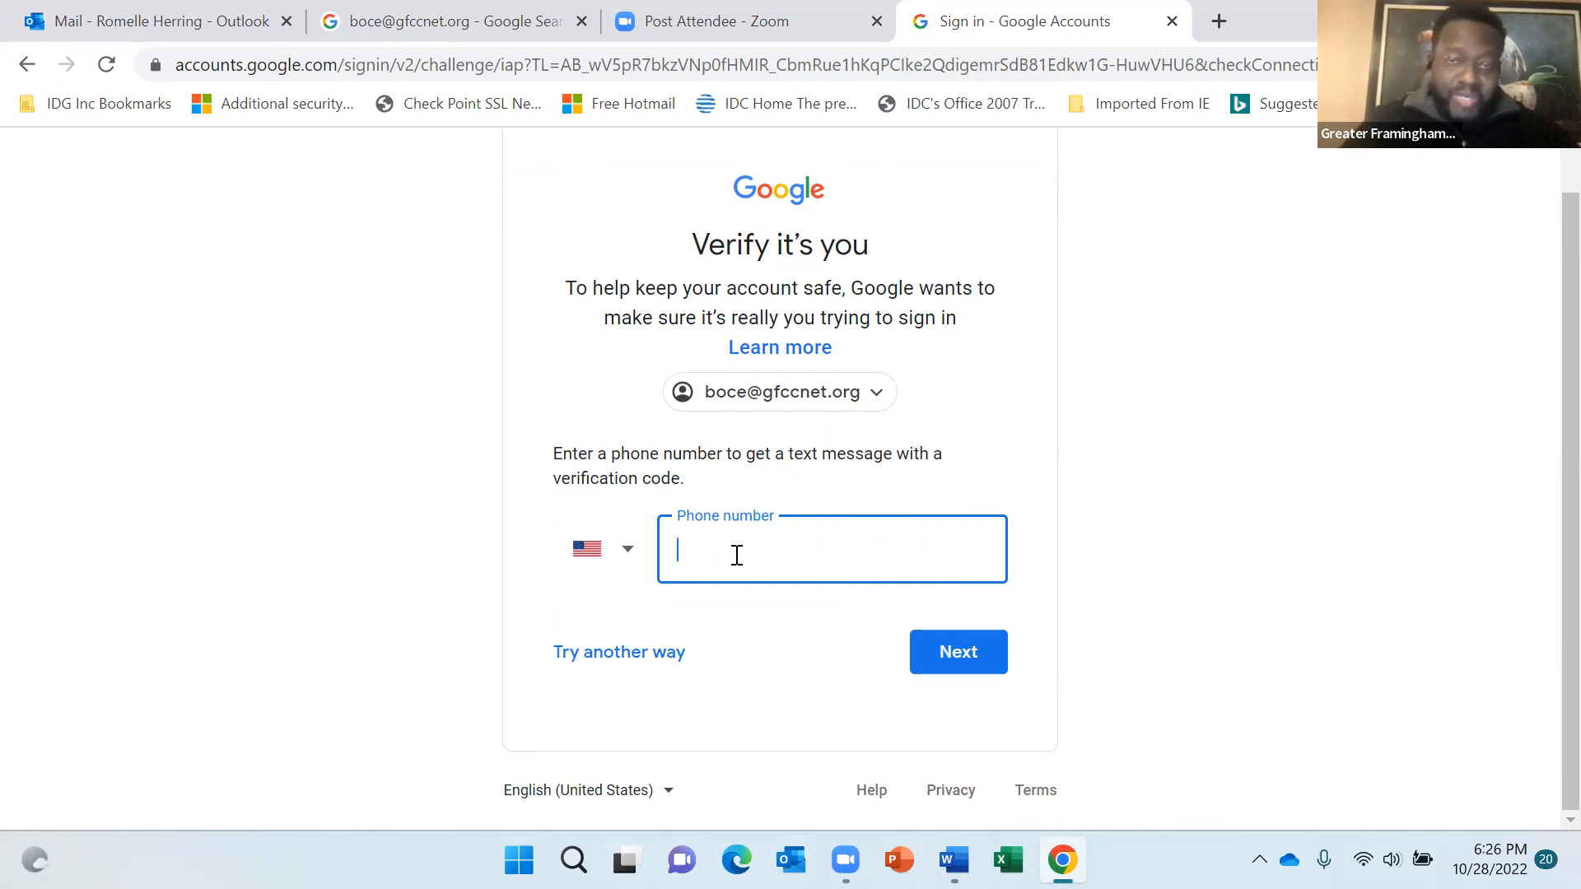
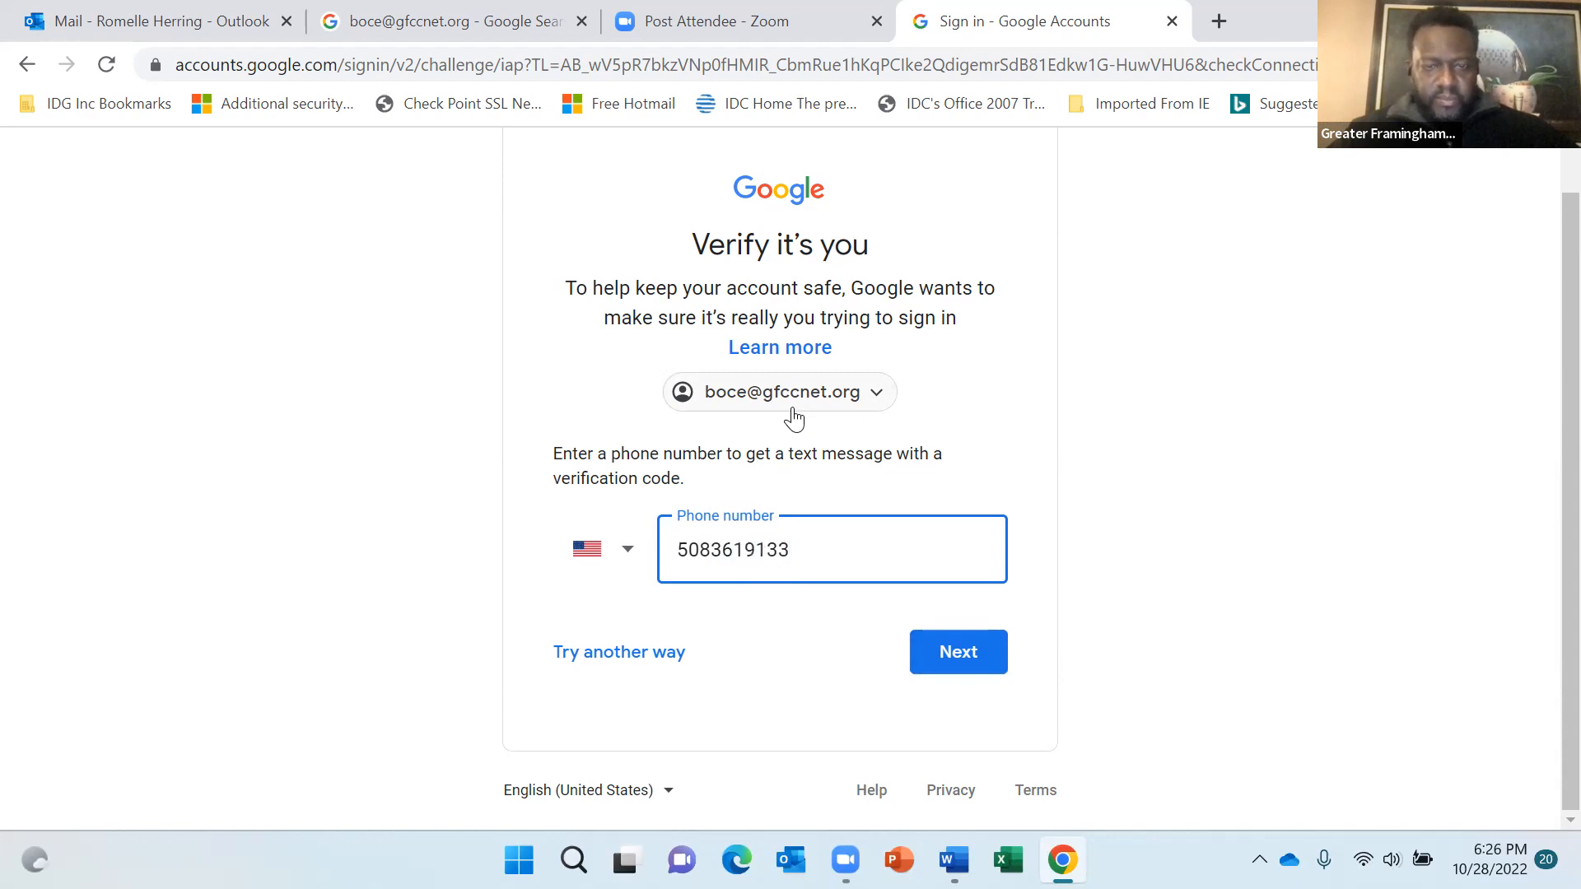
{"action": "left_click", "coordinate": [965, 651]}
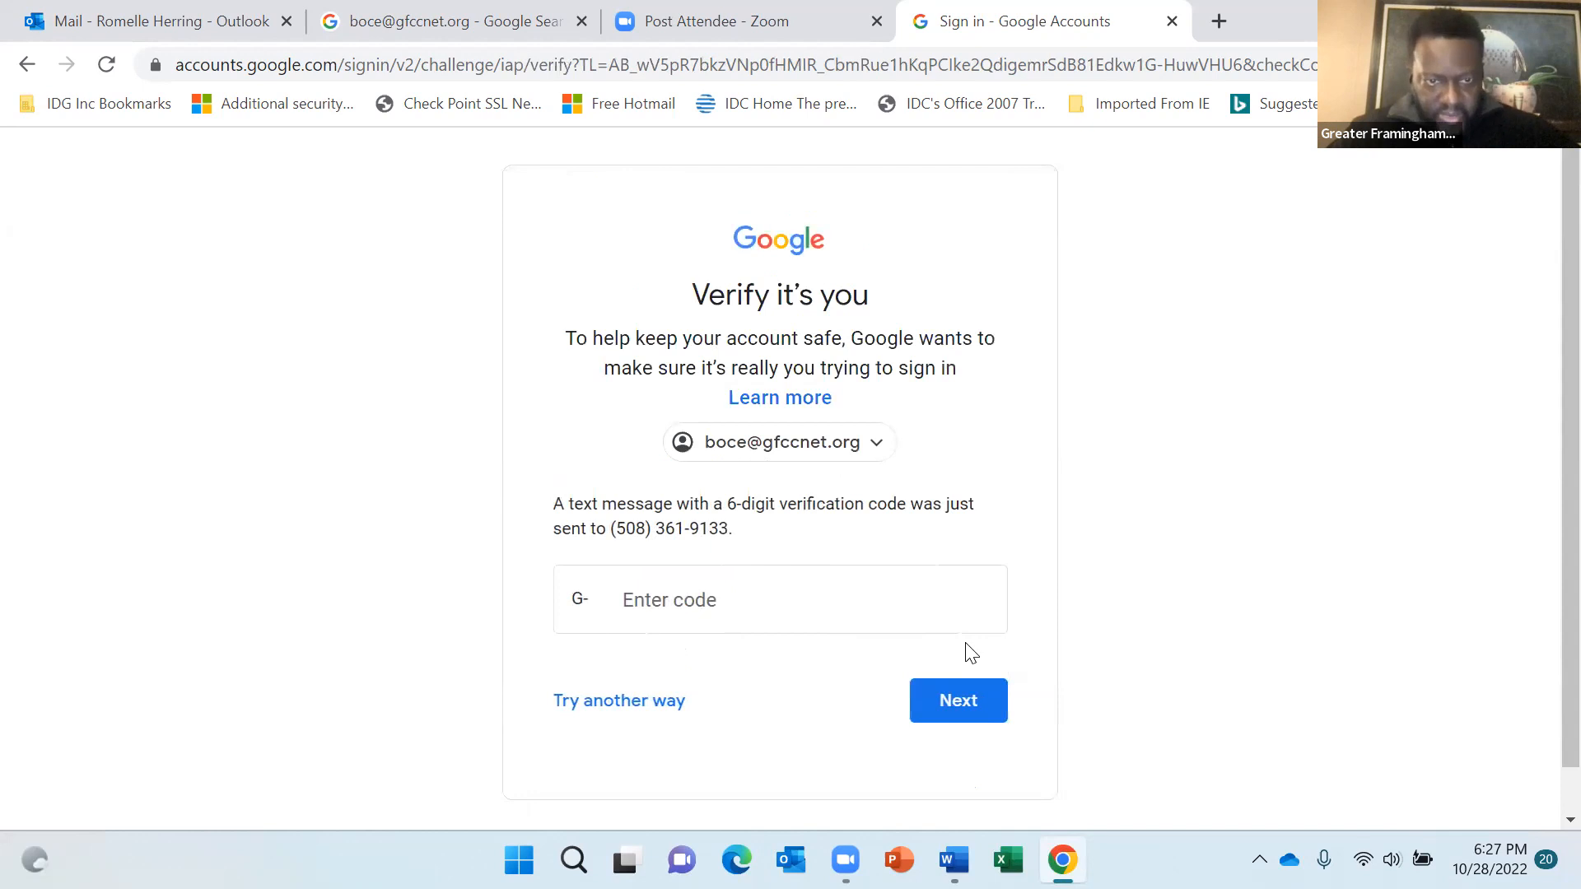
Step: Enter the texted 6-digit verification code and submit it to finish signing in
{"action": "left_click", "coordinate": [723, 612]}
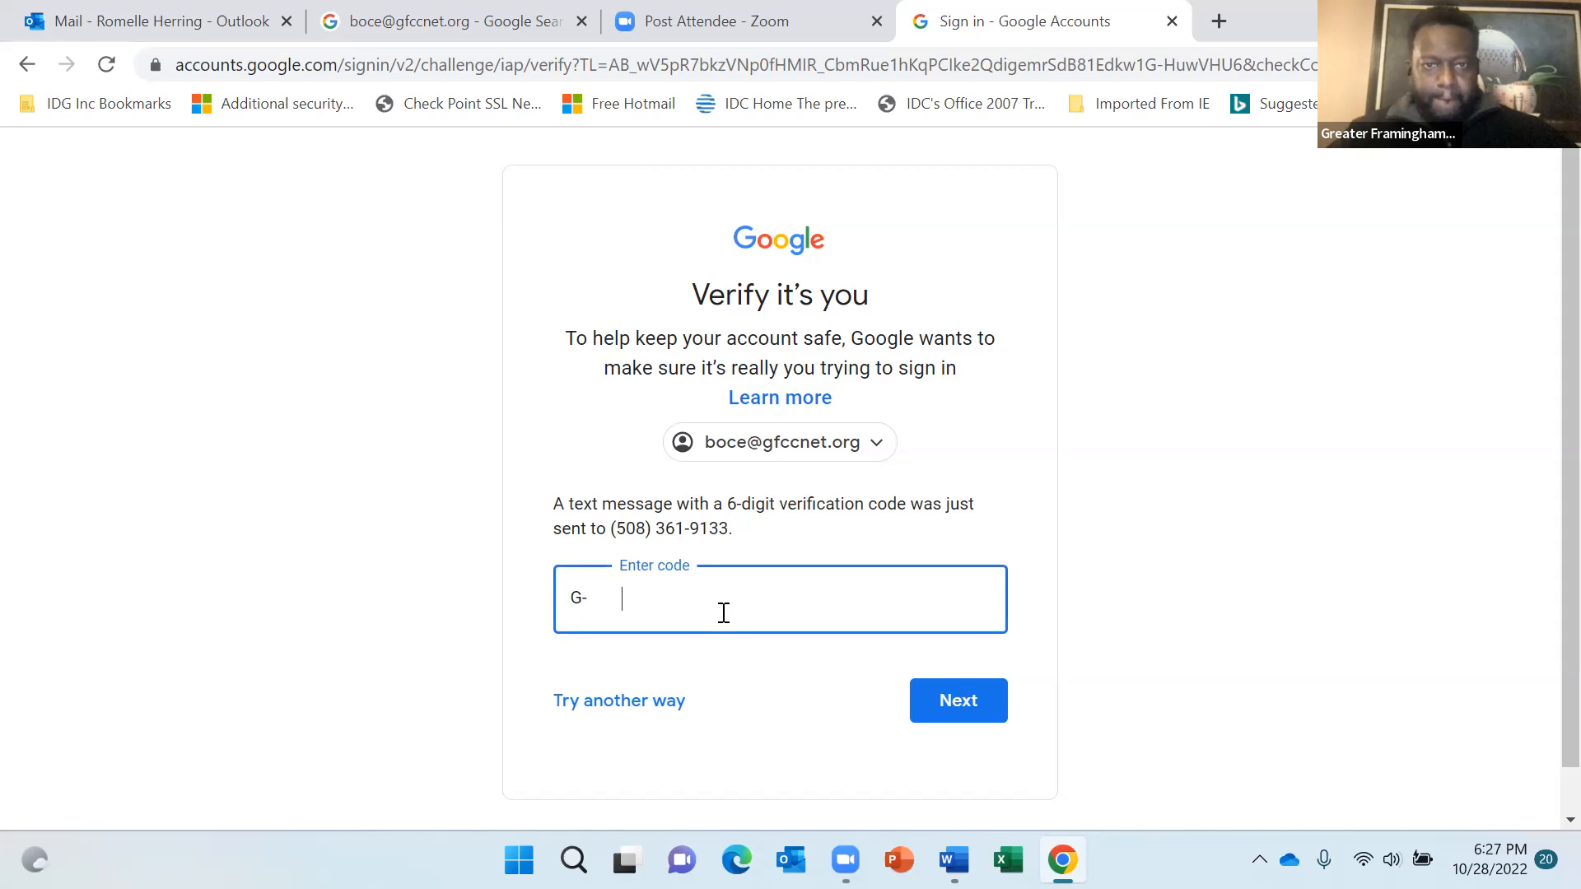
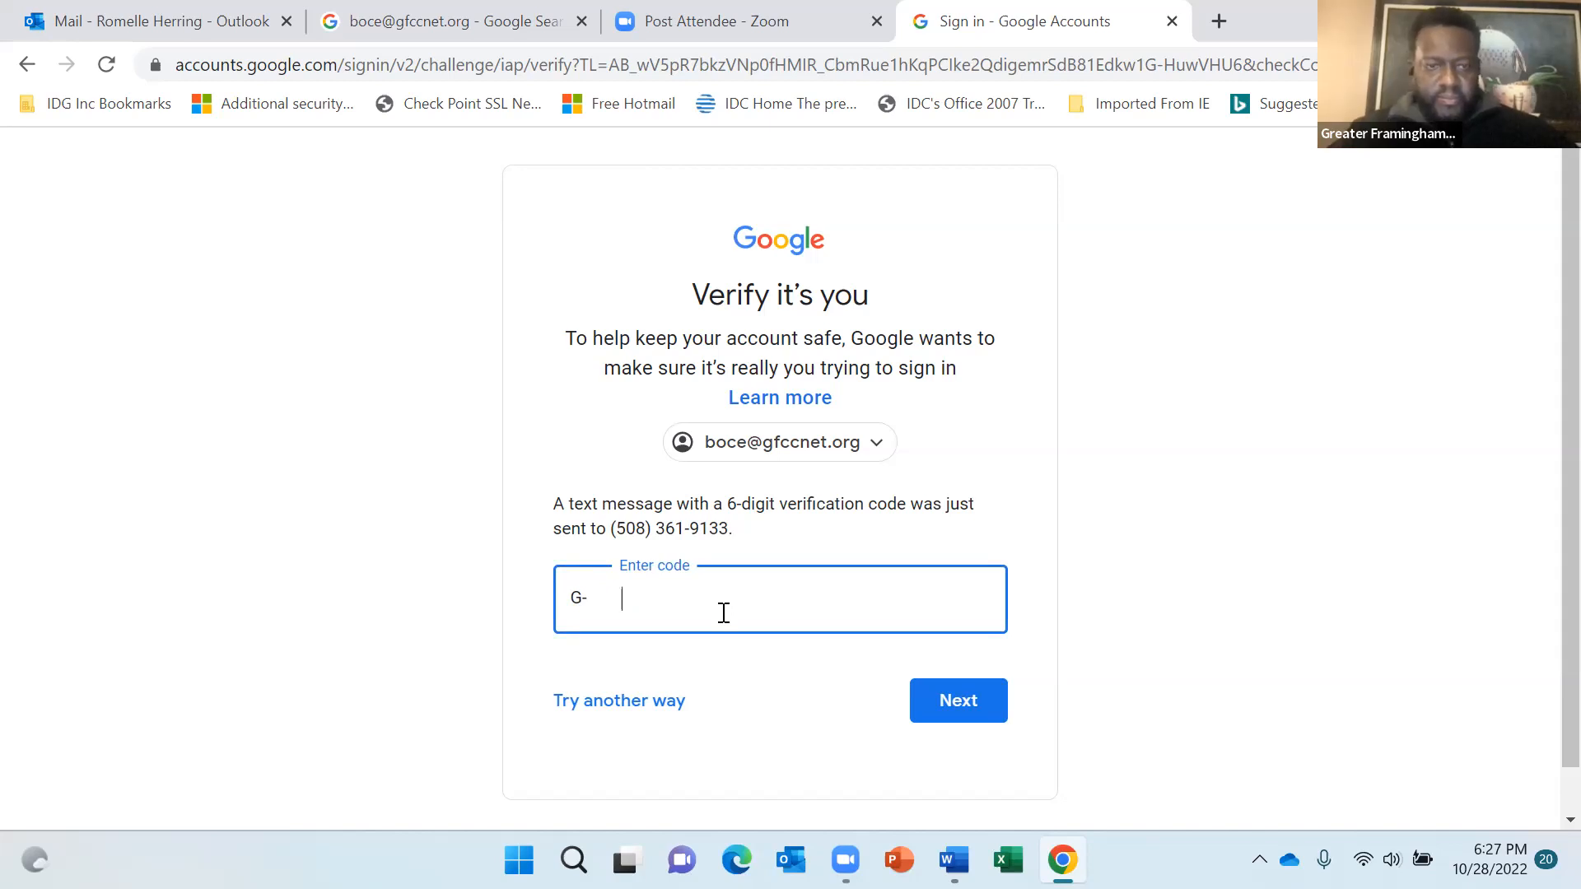
{"action": "left_click", "coordinate": [960, 688]}
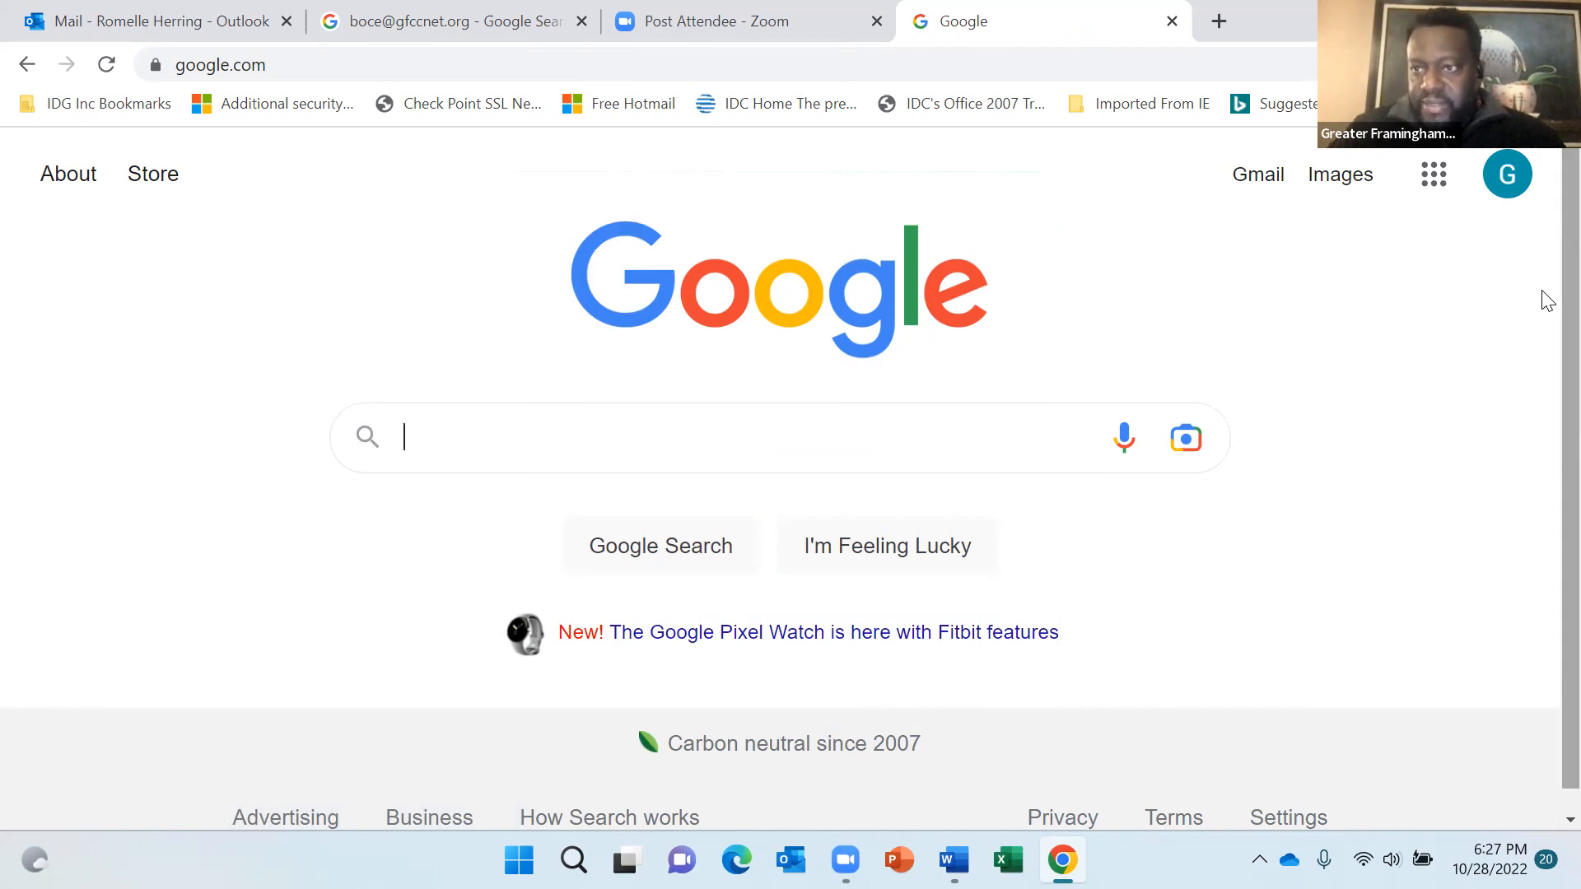
Step: Open Gmail from the Google apps grid and decline the notifications prompt with No thanks
{"action": "left_click", "coordinate": [1435, 179]}
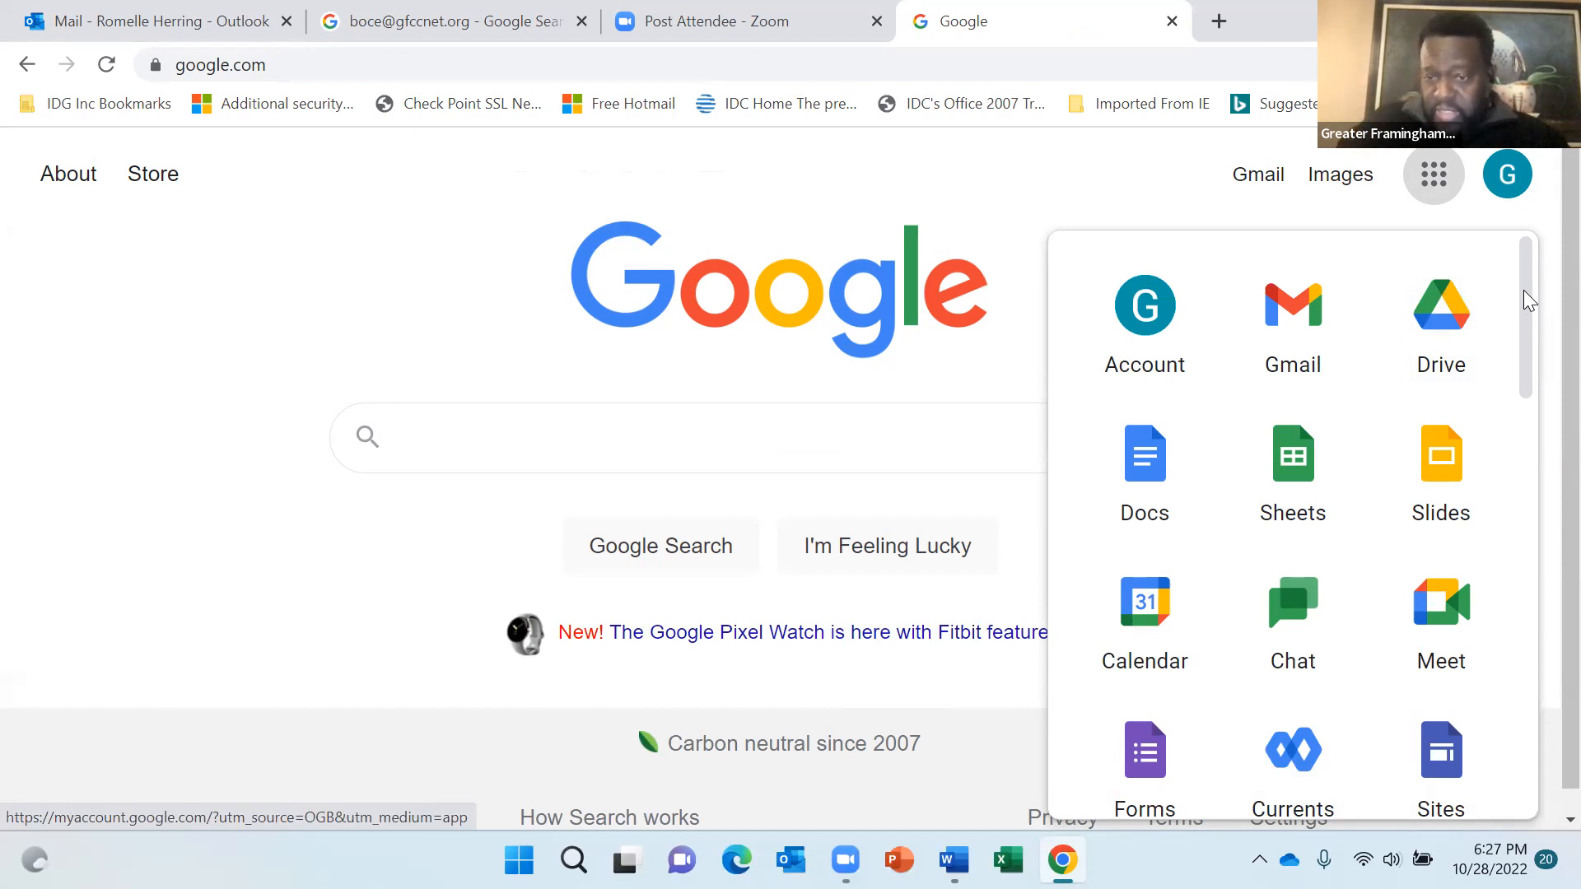
{"action": "left_click", "coordinate": [1292, 329]}
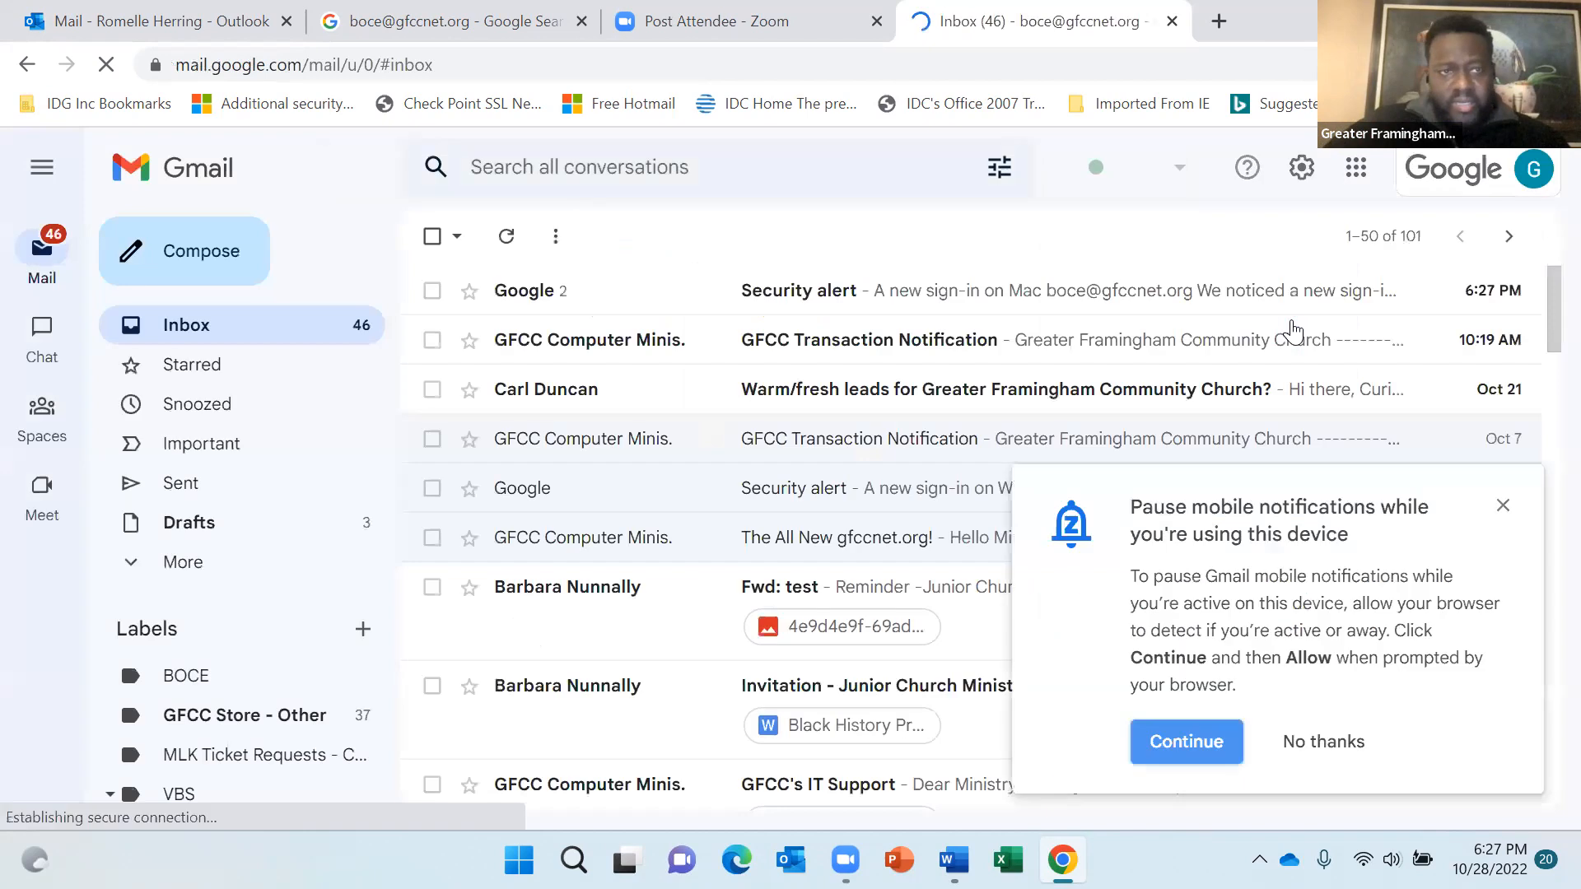
{"action": "left_click", "coordinate": [1318, 746]}
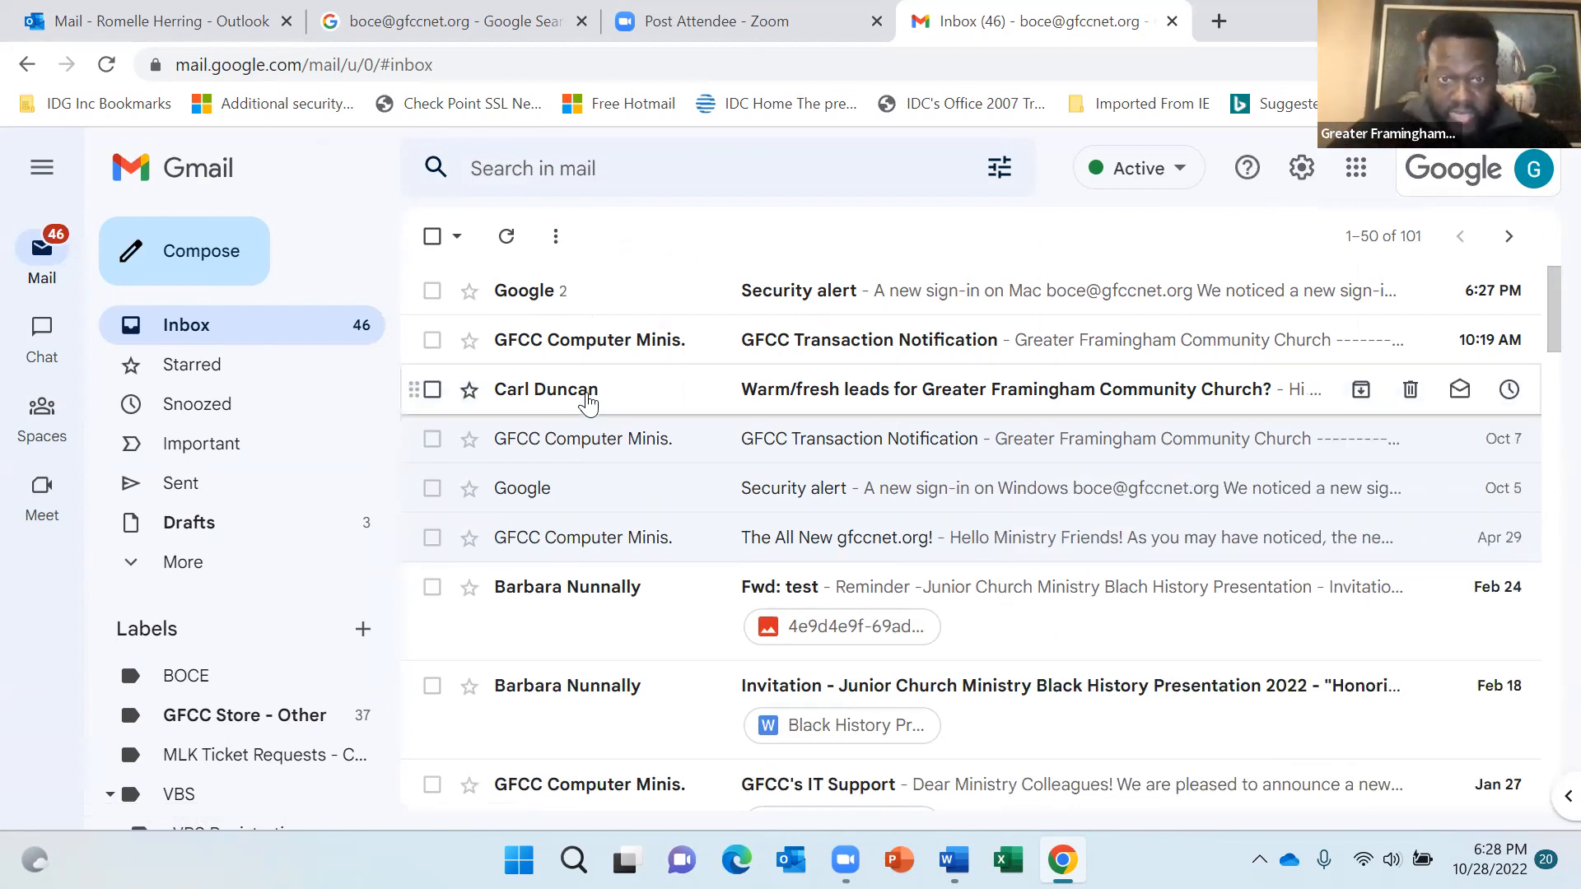
Step: Open the 'Warm/fresh leads' email, then open and close the Google apps grid
{"action": "mouse_move", "coordinate": [576, 399]}
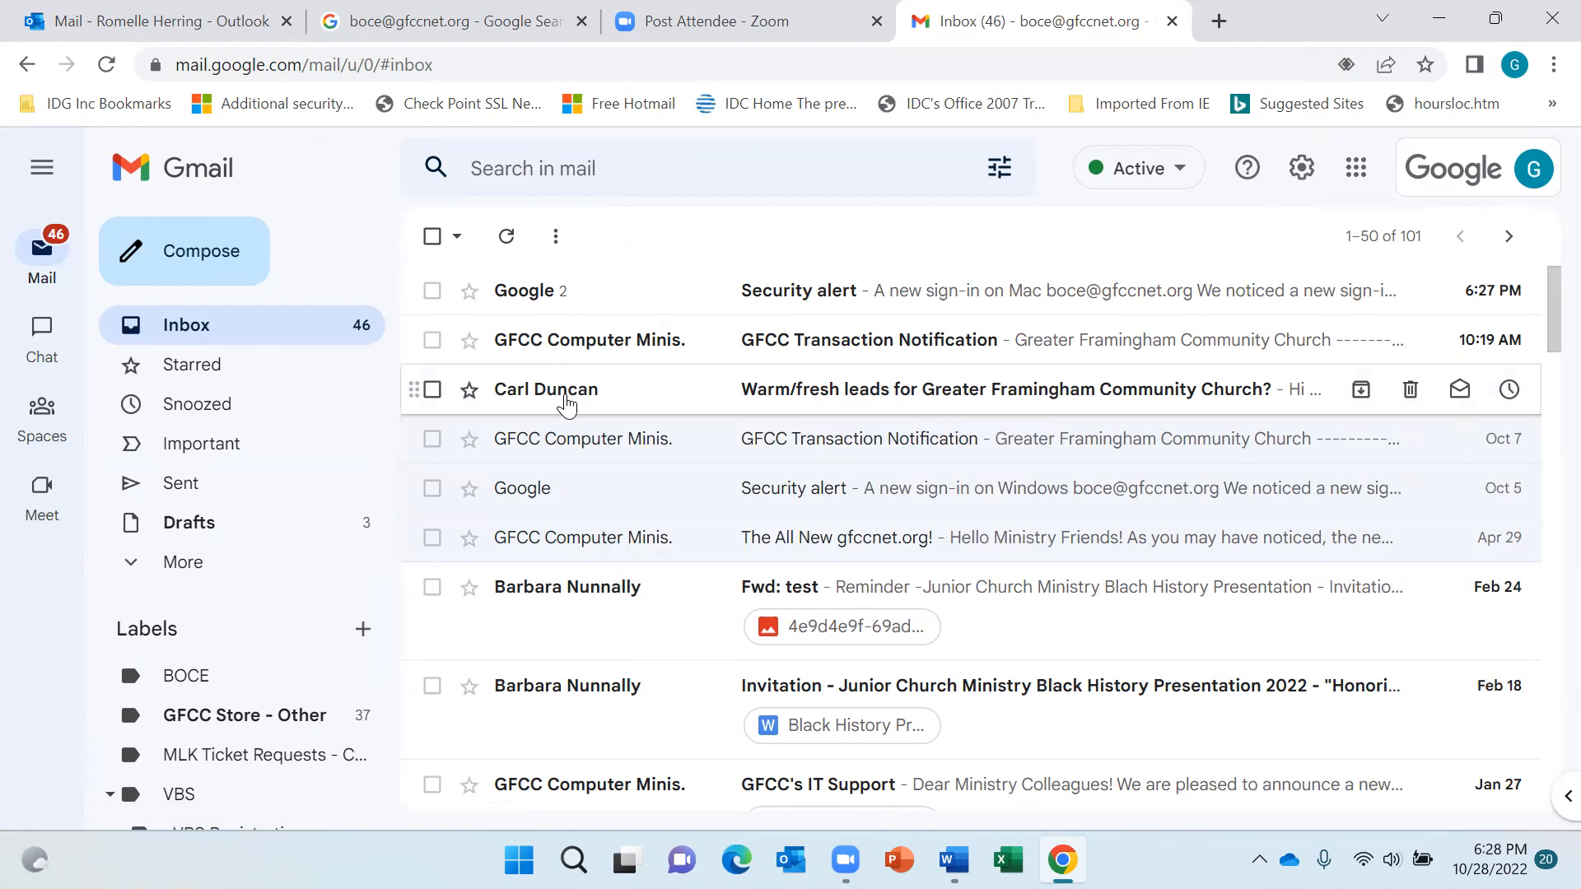
{"action": "left_click", "coordinate": [564, 405]}
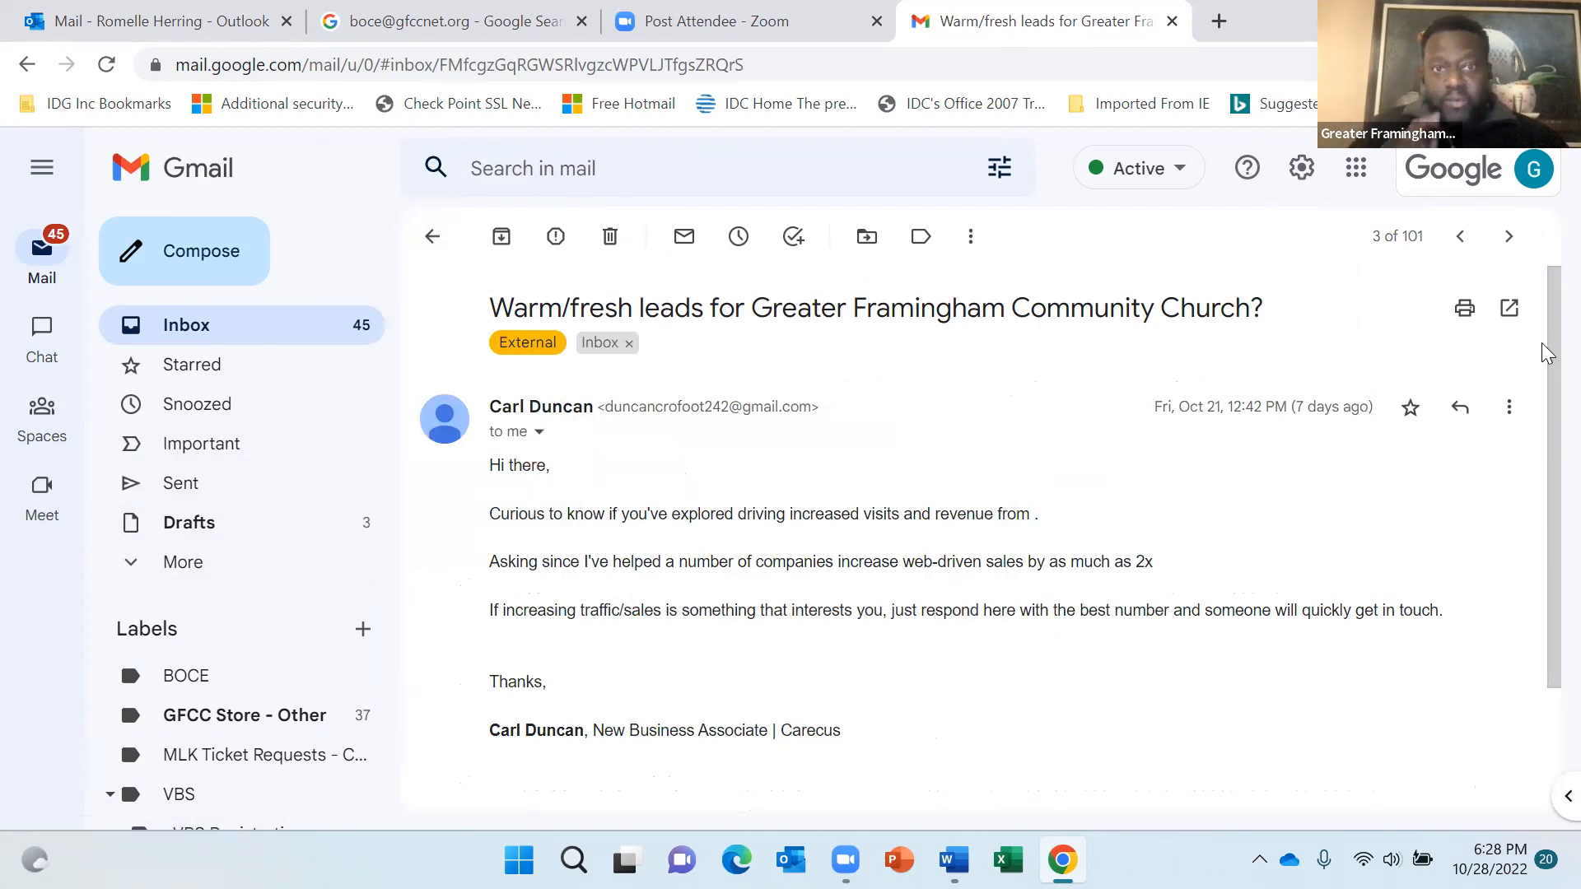
{"action": "left_click", "coordinate": [1357, 174]}
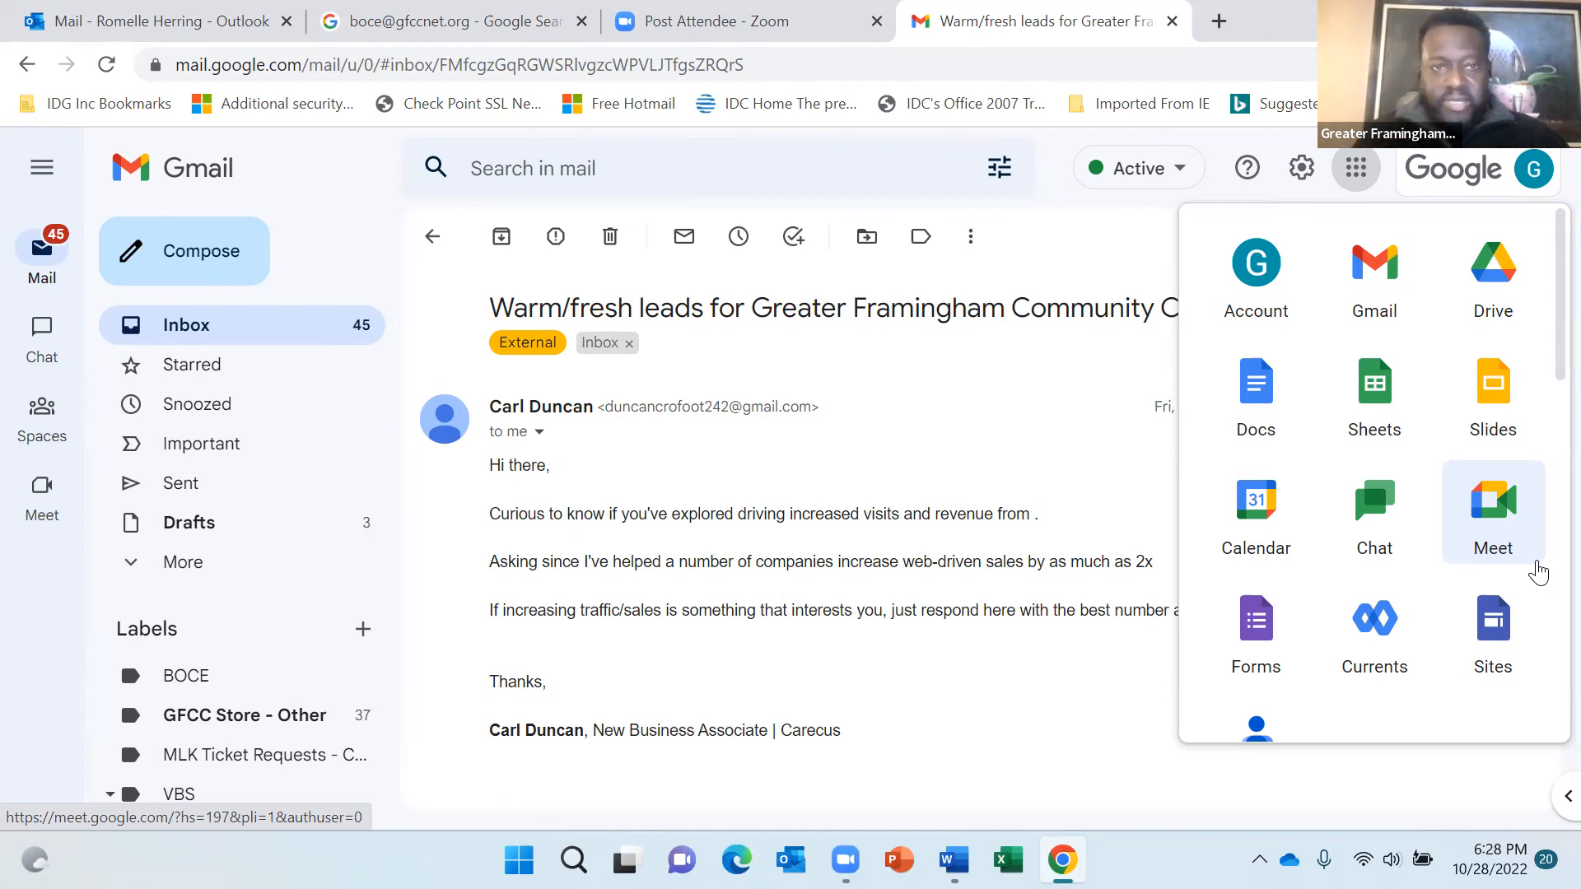
{"action": "left_click", "coordinate": [1039, 443]}
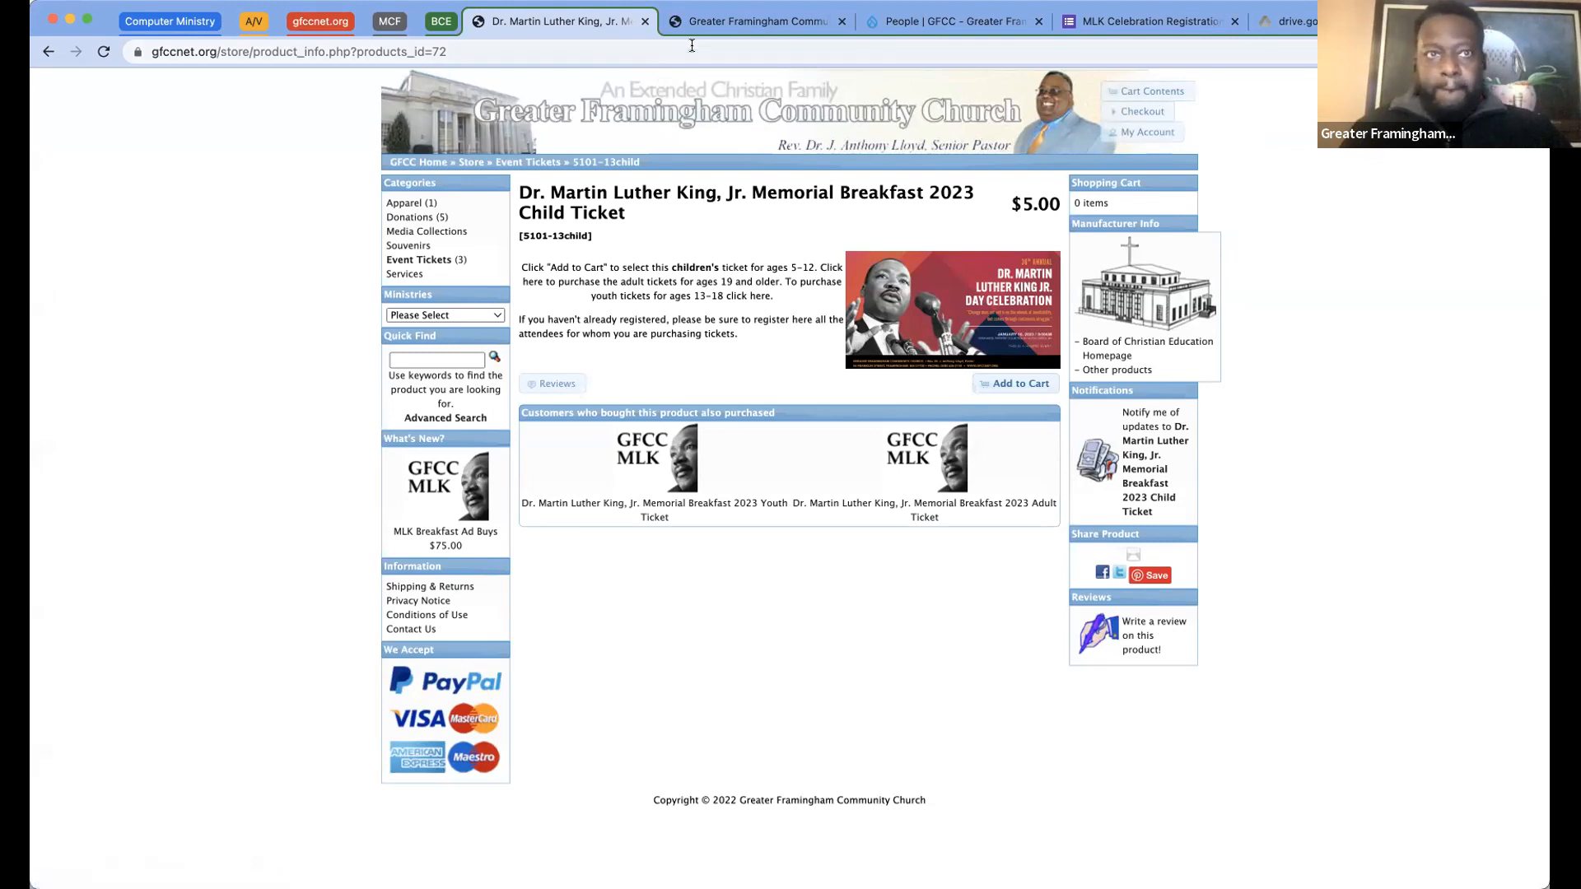
Step: Switch from the Drupal People admin list over to the church's live website
{"action": "left_click", "coordinate": [748, 21]}
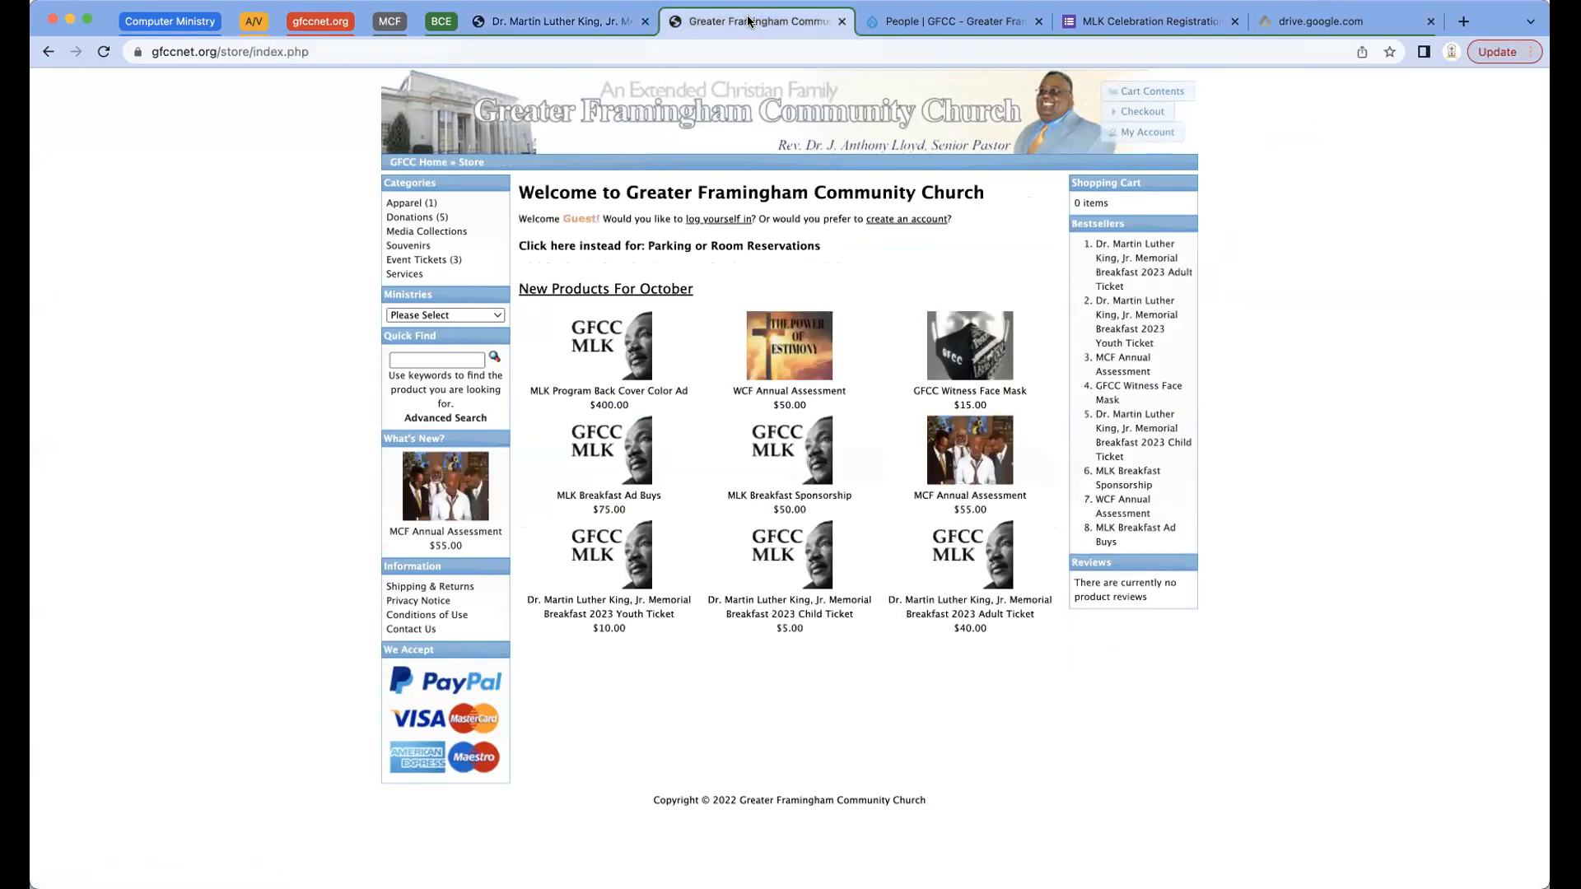
{"action": "left_click", "coordinate": [921, 23]}
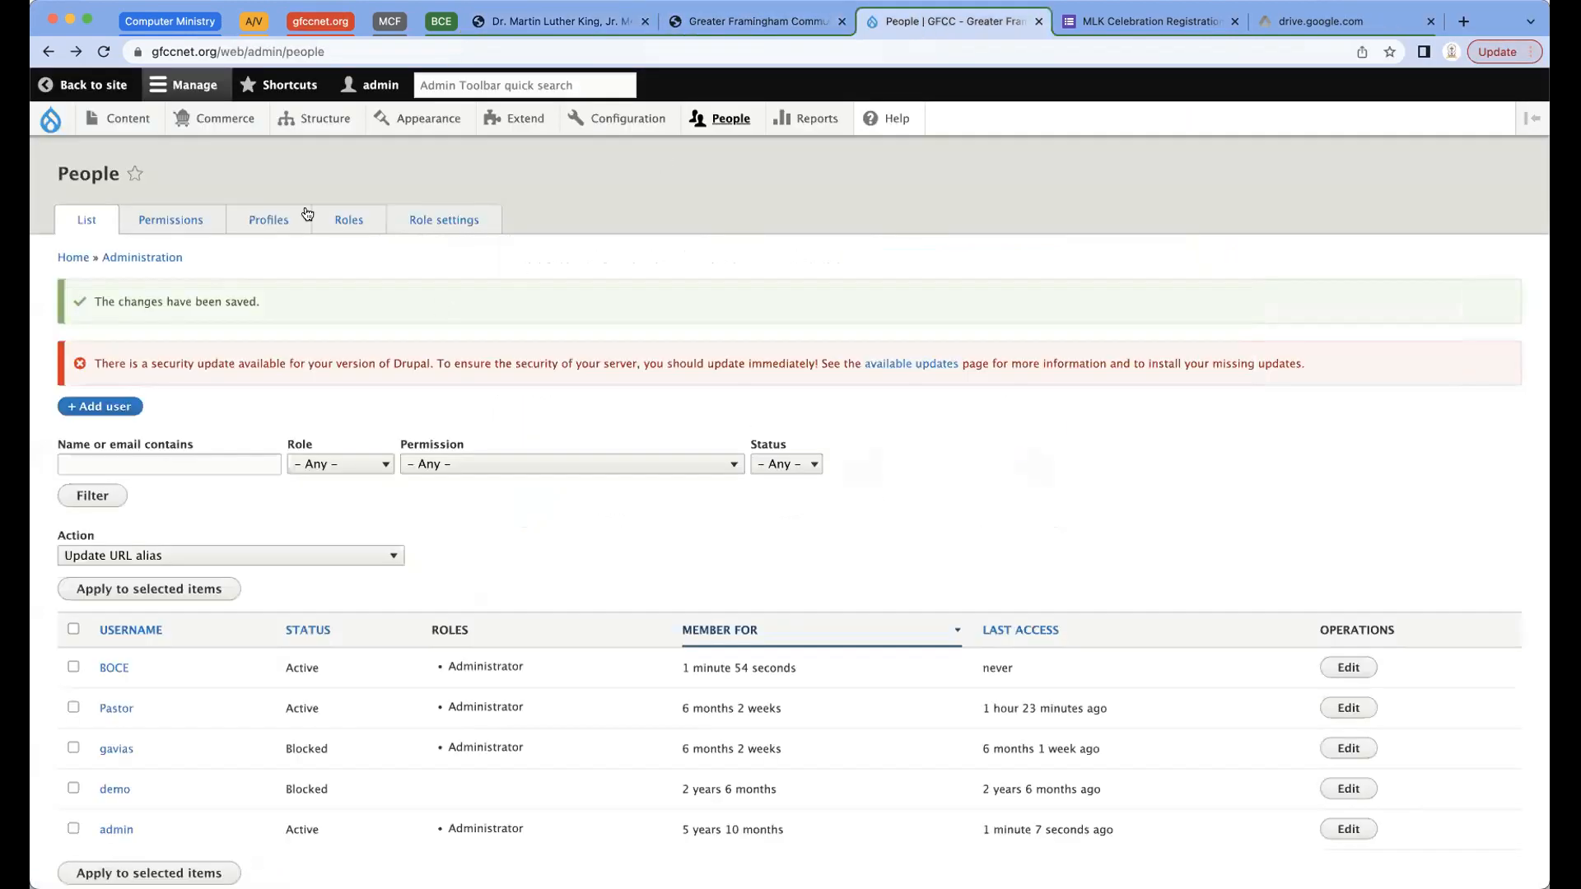
{"action": "left_click", "coordinate": [99, 90]}
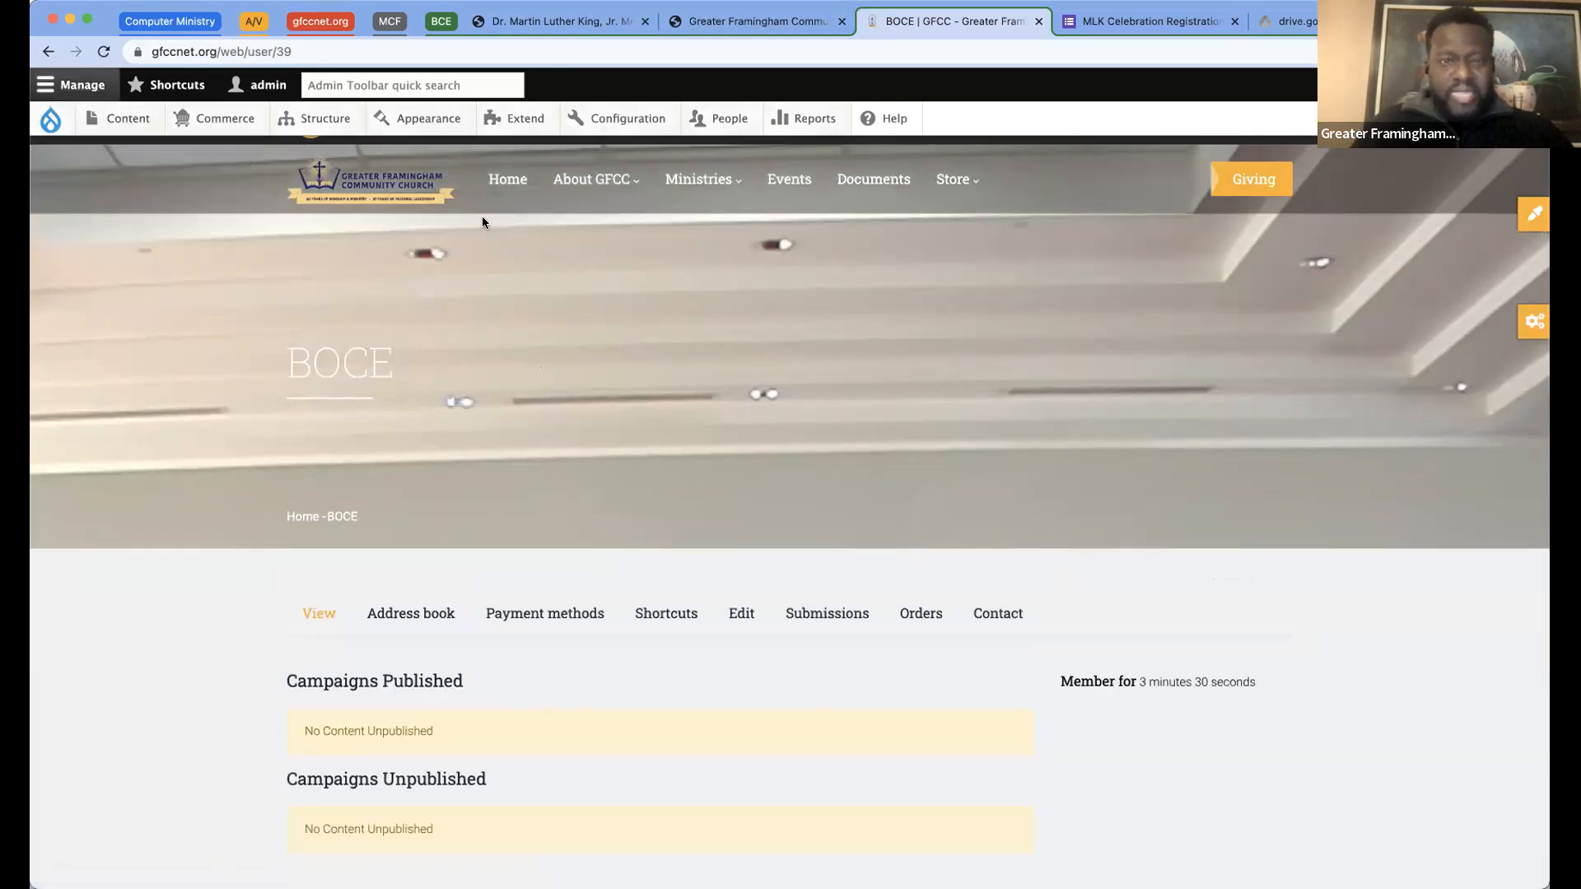
{"action": "left_click", "coordinate": [505, 181]}
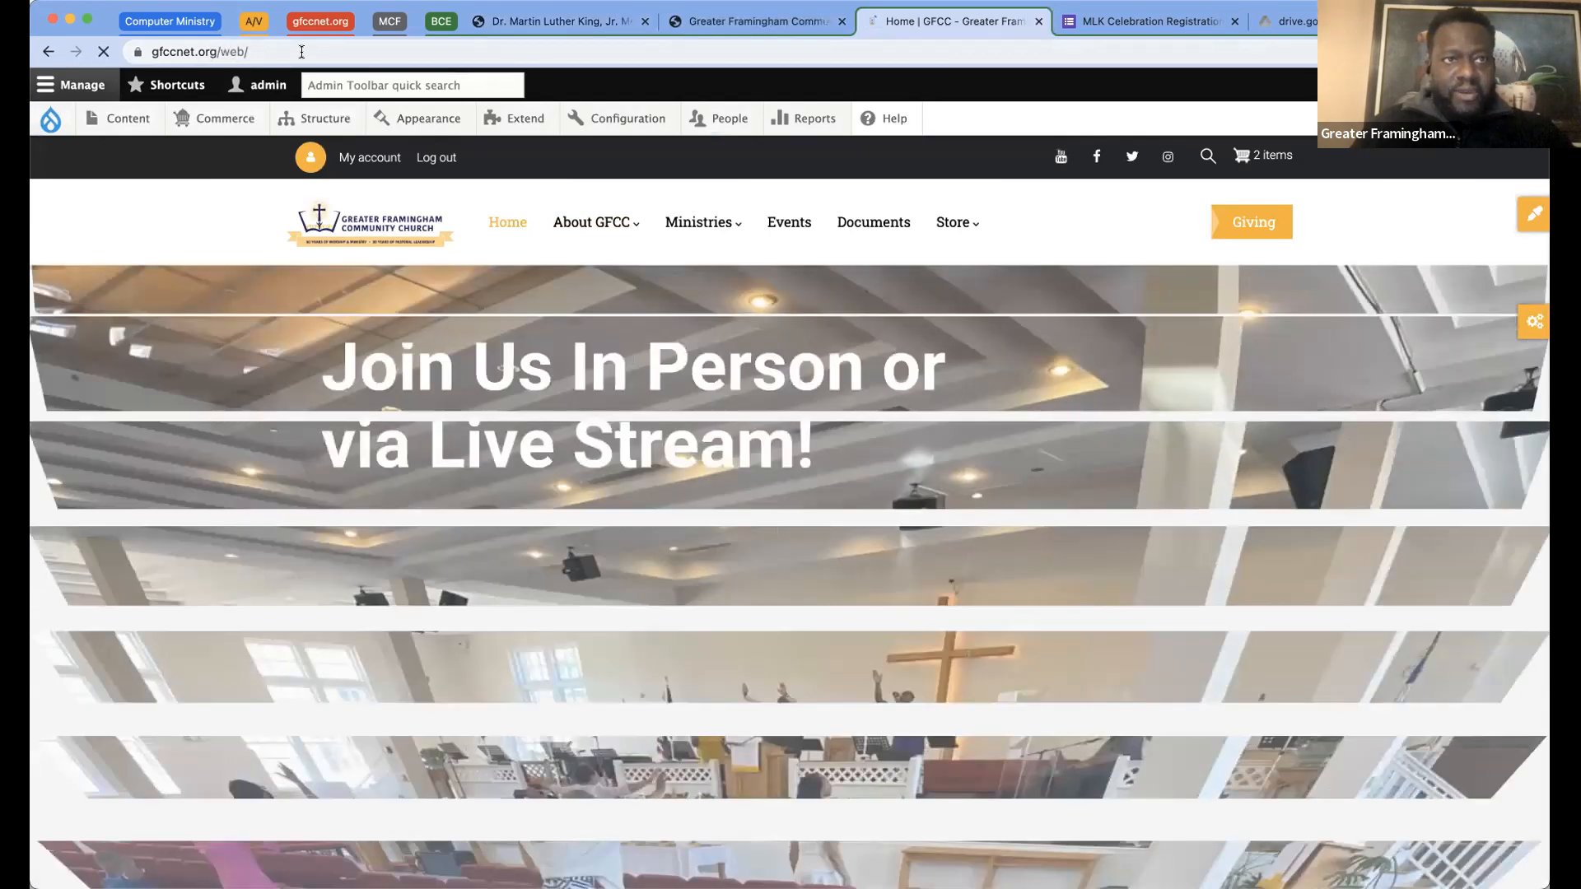
Step: Edit the address bar to gfccnet.org and load the home page
{"action": "left_click", "coordinate": [301, 52]}
{"action": "left_click", "coordinate": [301, 52]}
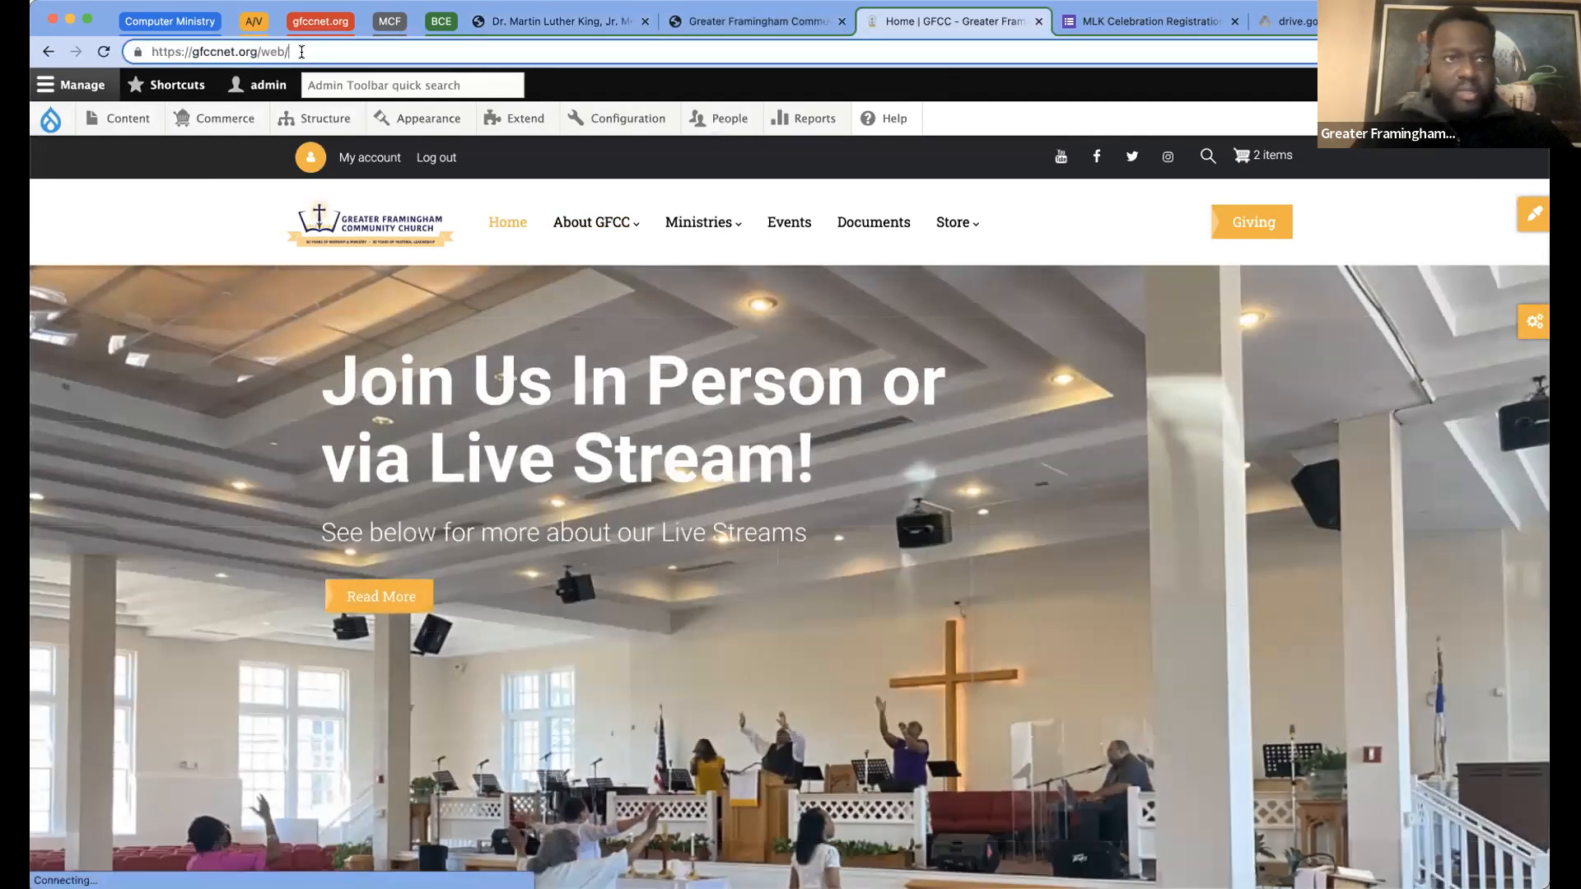
{"action": "key", "text": "BackSpace"}
{"action": "key", "text": "BackSpace"}
{"action": "key", "text": "BackSpace"}
{"action": "key", "text": "BackSpace"}
{"action": "key", "text": "BackSpace"}
{"action": "key", "text": "BackSpace"}
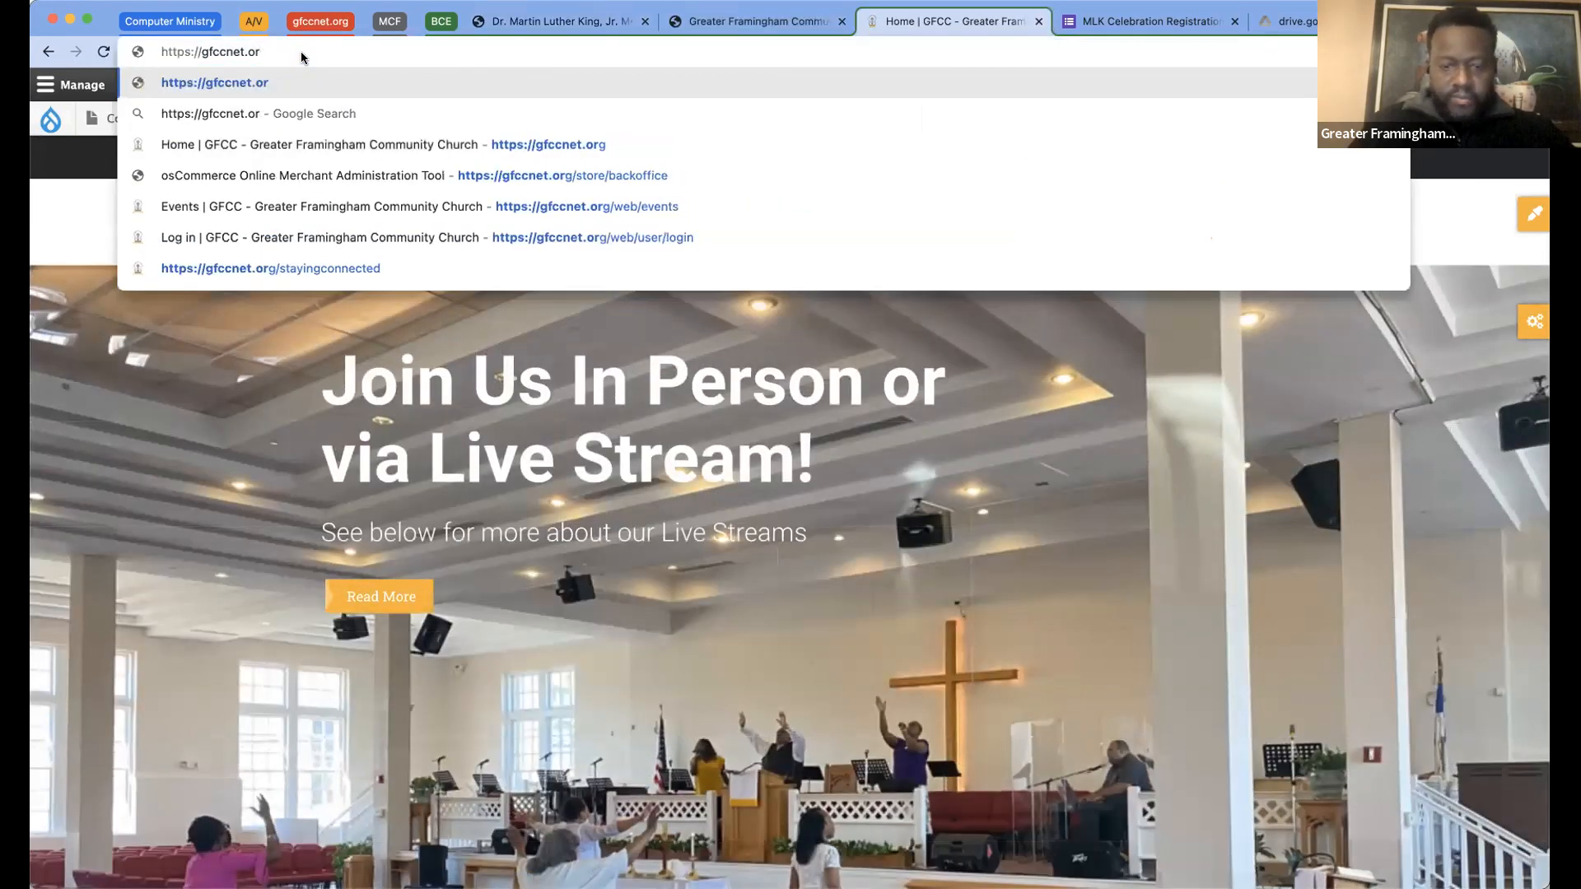
{"action": "type", "text": "g"}
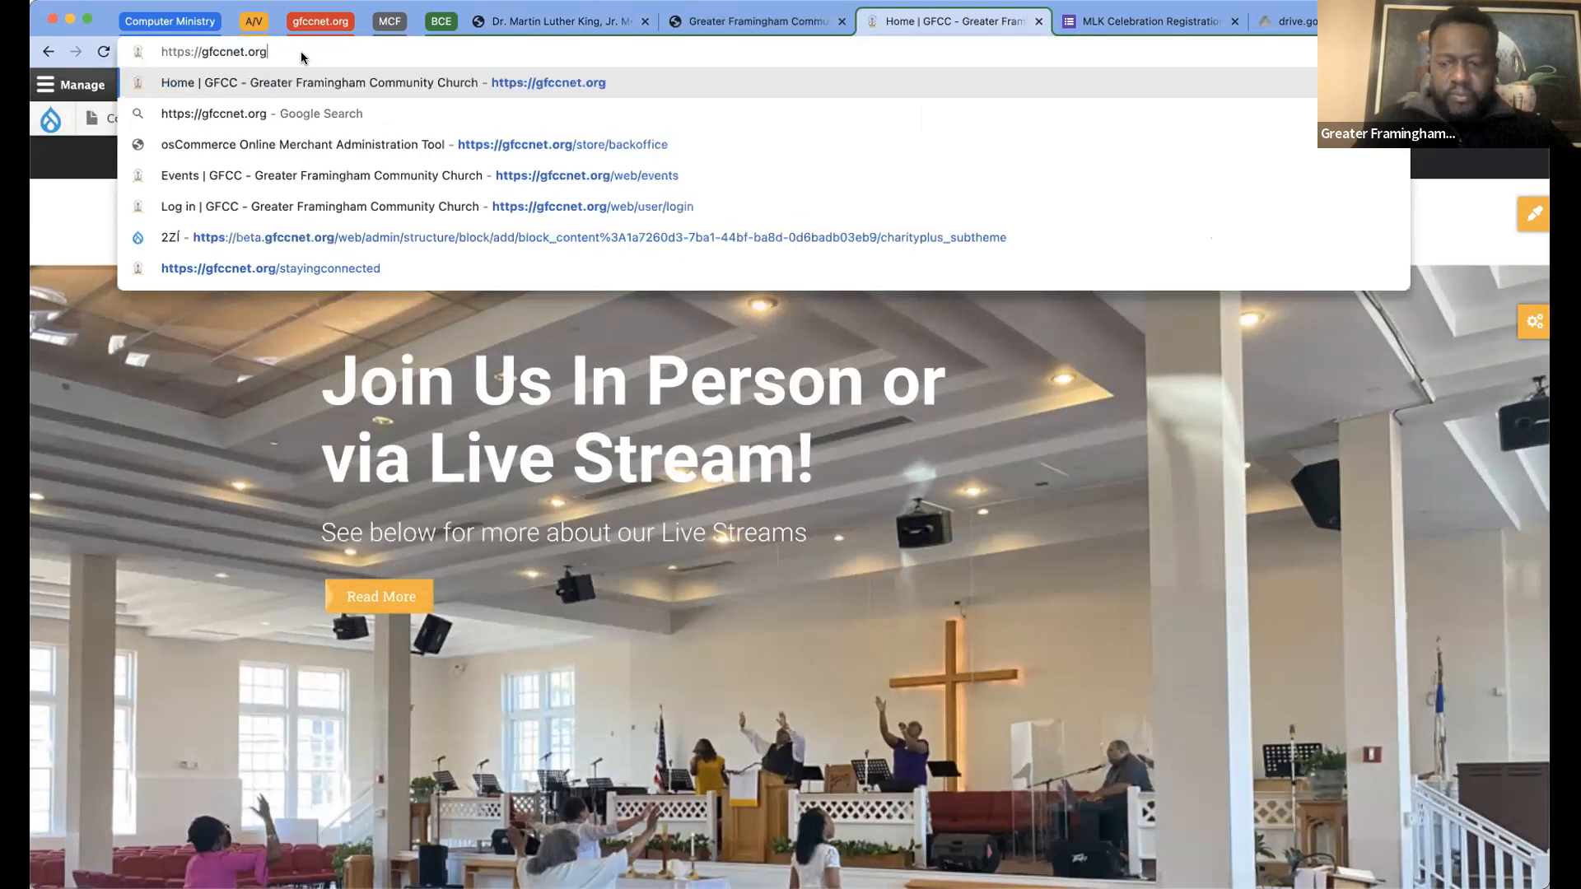
{"action": "key", "text": "Return"}
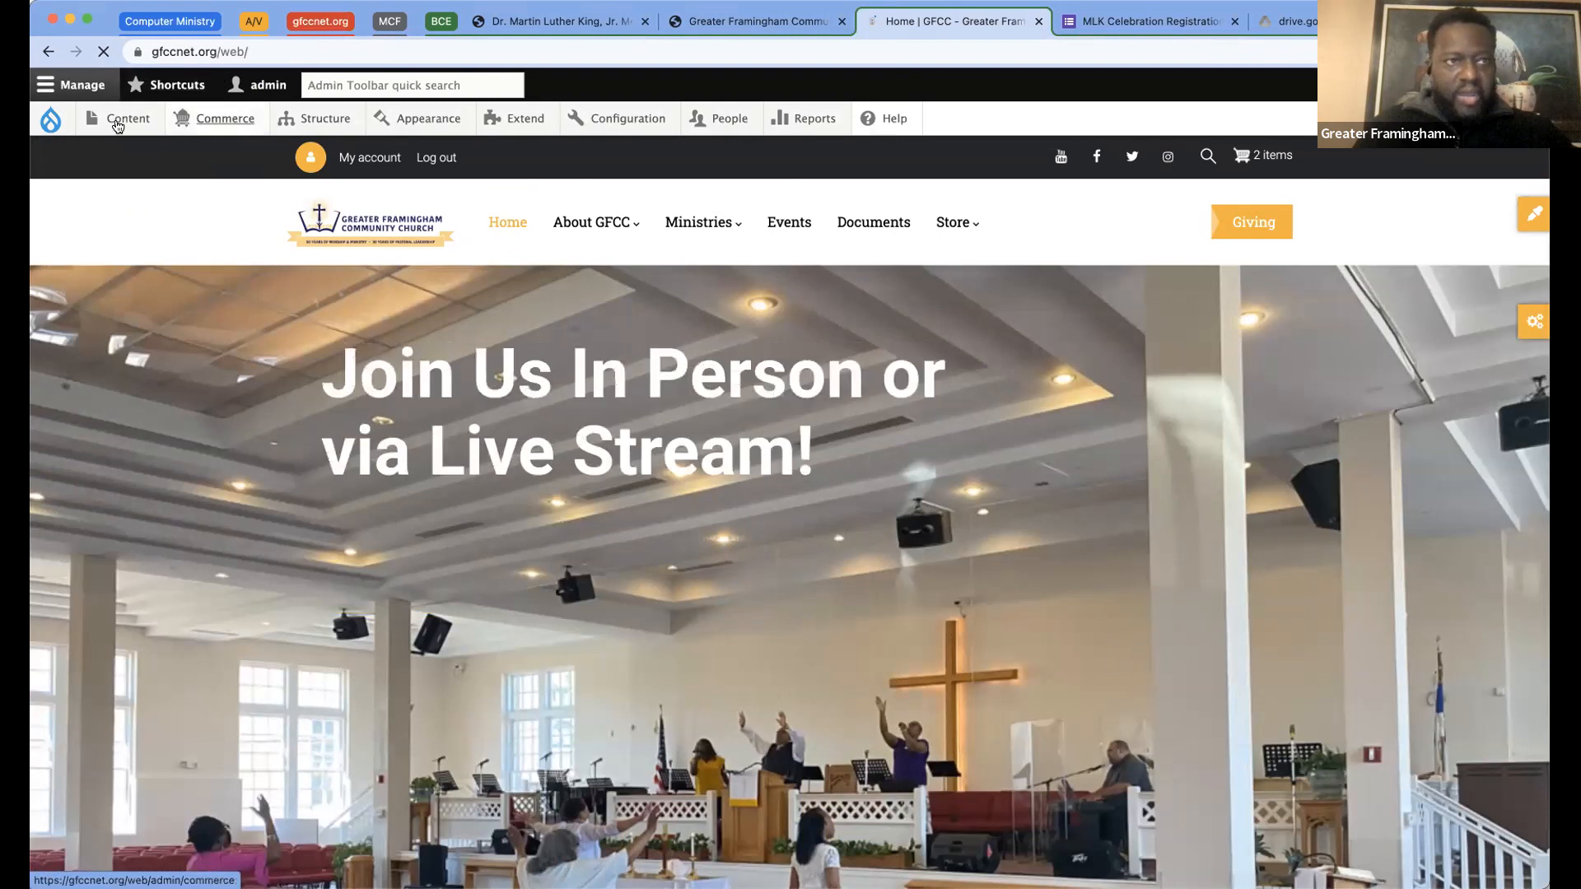
{"action": "left_click", "coordinate": [438, 159]}
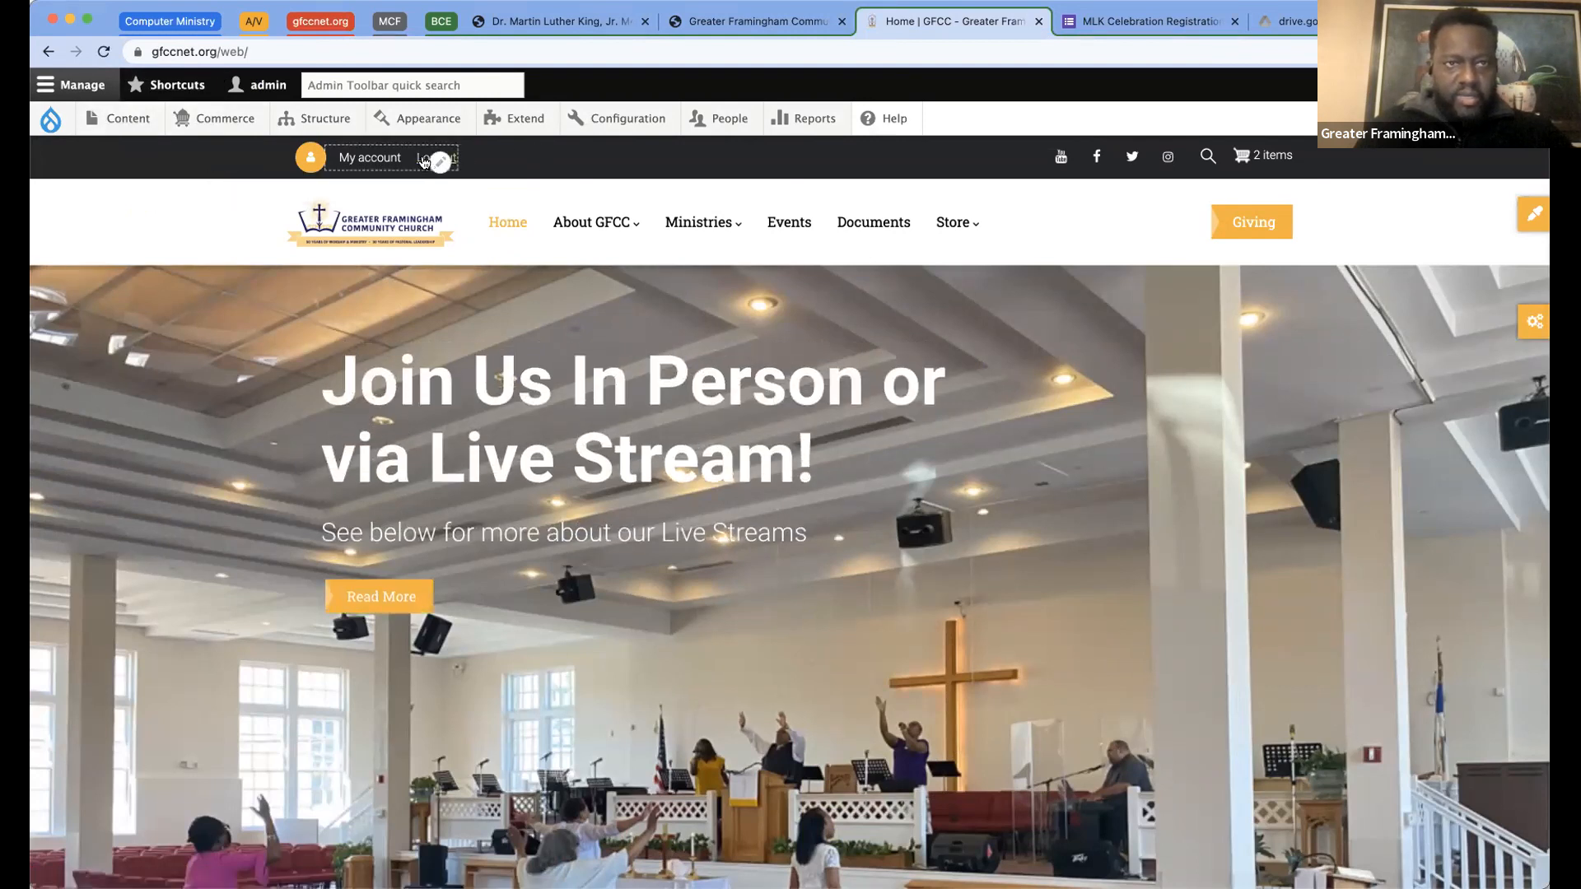
Step: Log out, scroll through the public home page, and open the Log in page
{"action": "left_click", "coordinate": [422, 160]}
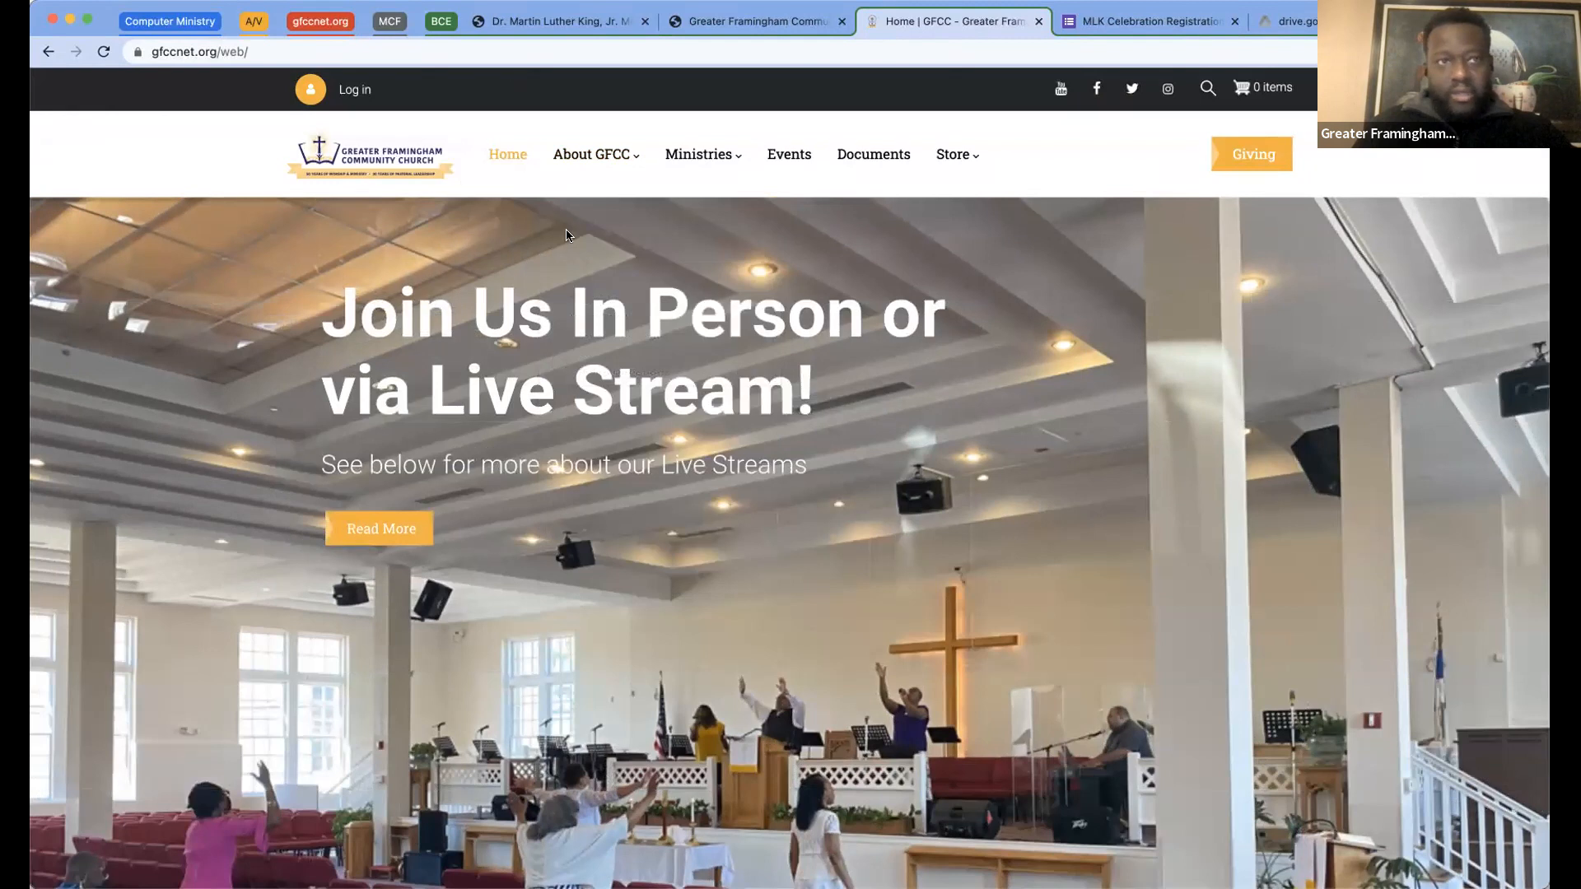
{"action": "scroll", "coordinate": [712, 394], "scroll_direction": "down", "scroll_amount": 2}
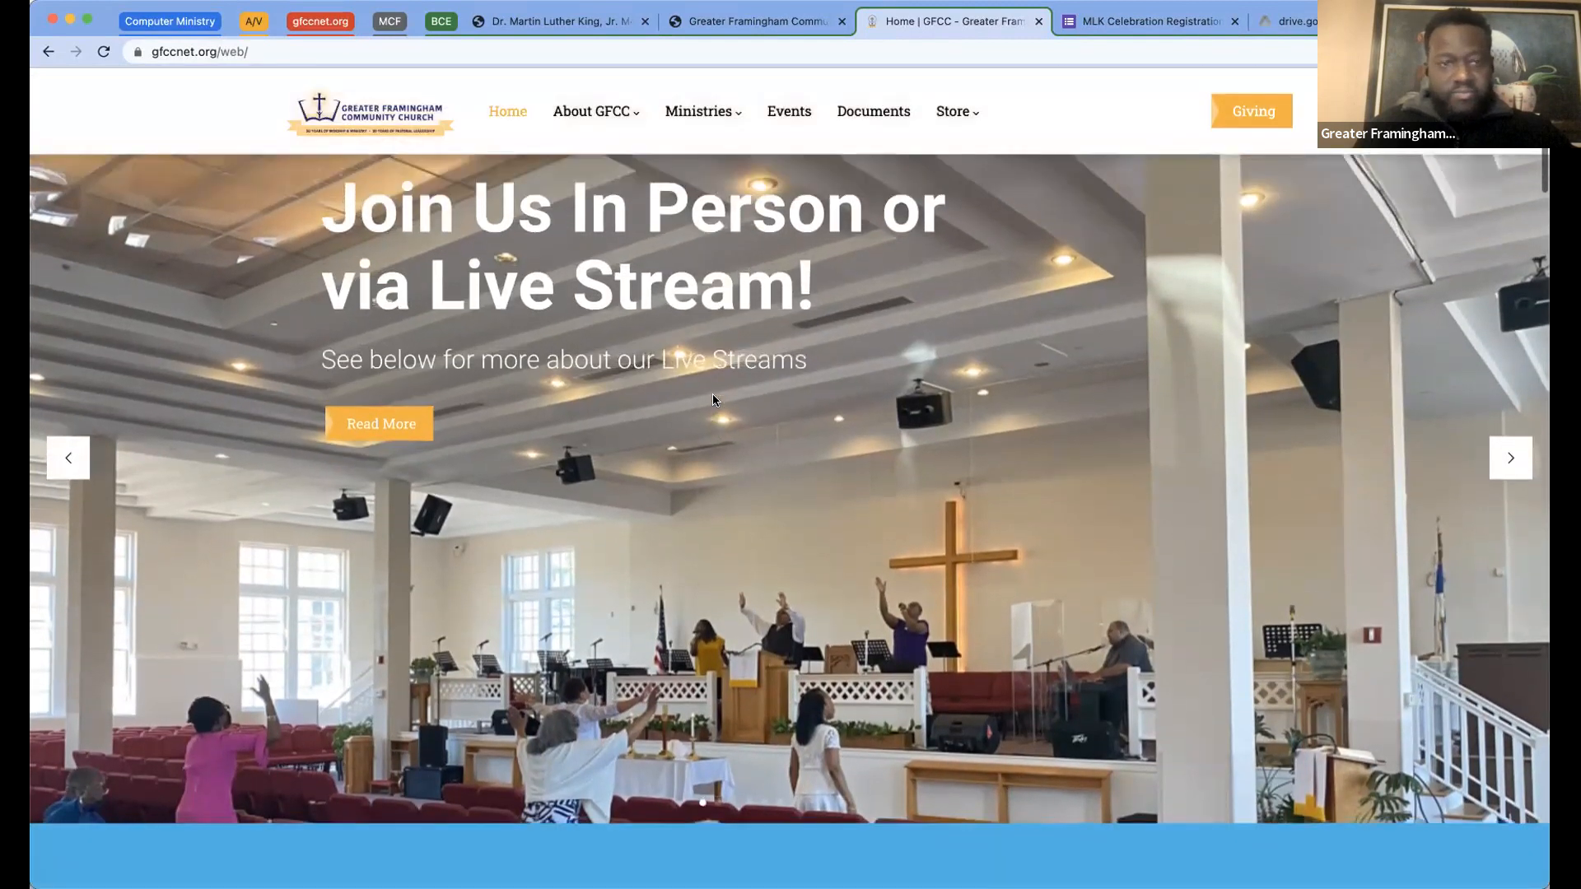
{"action": "scroll", "coordinate": [713, 395], "scroll_direction": "up", "scroll_amount": 2}
{"action": "scroll", "coordinate": [714, 398], "scroll_direction": "down", "scroll_amount": 10}
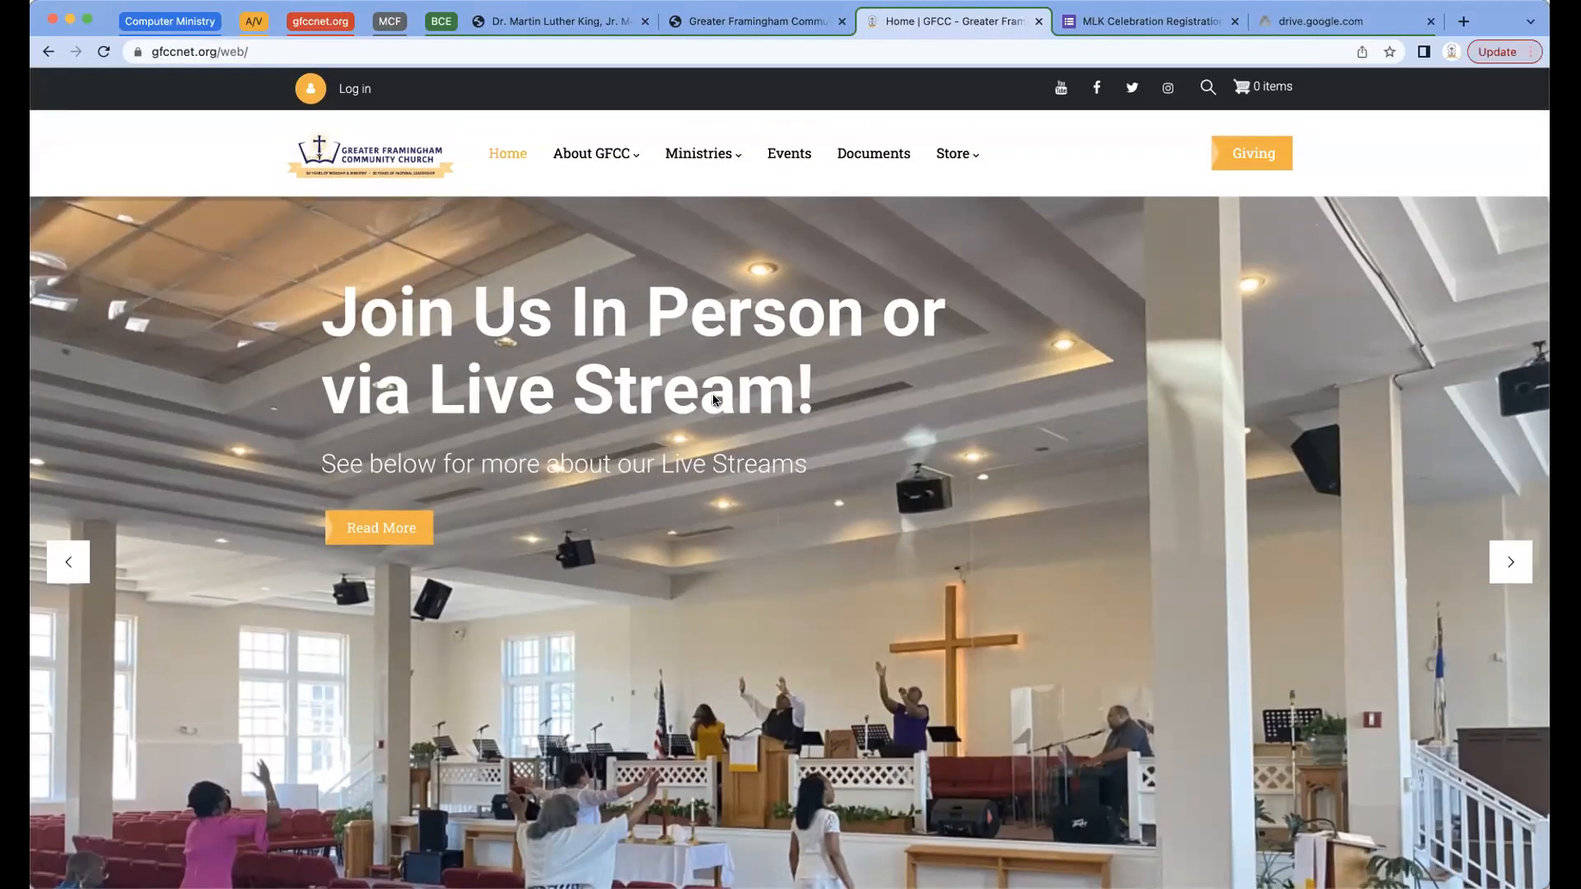
{"action": "scroll", "coordinate": [712, 400], "scroll_direction": "up", "scroll_amount": 12}
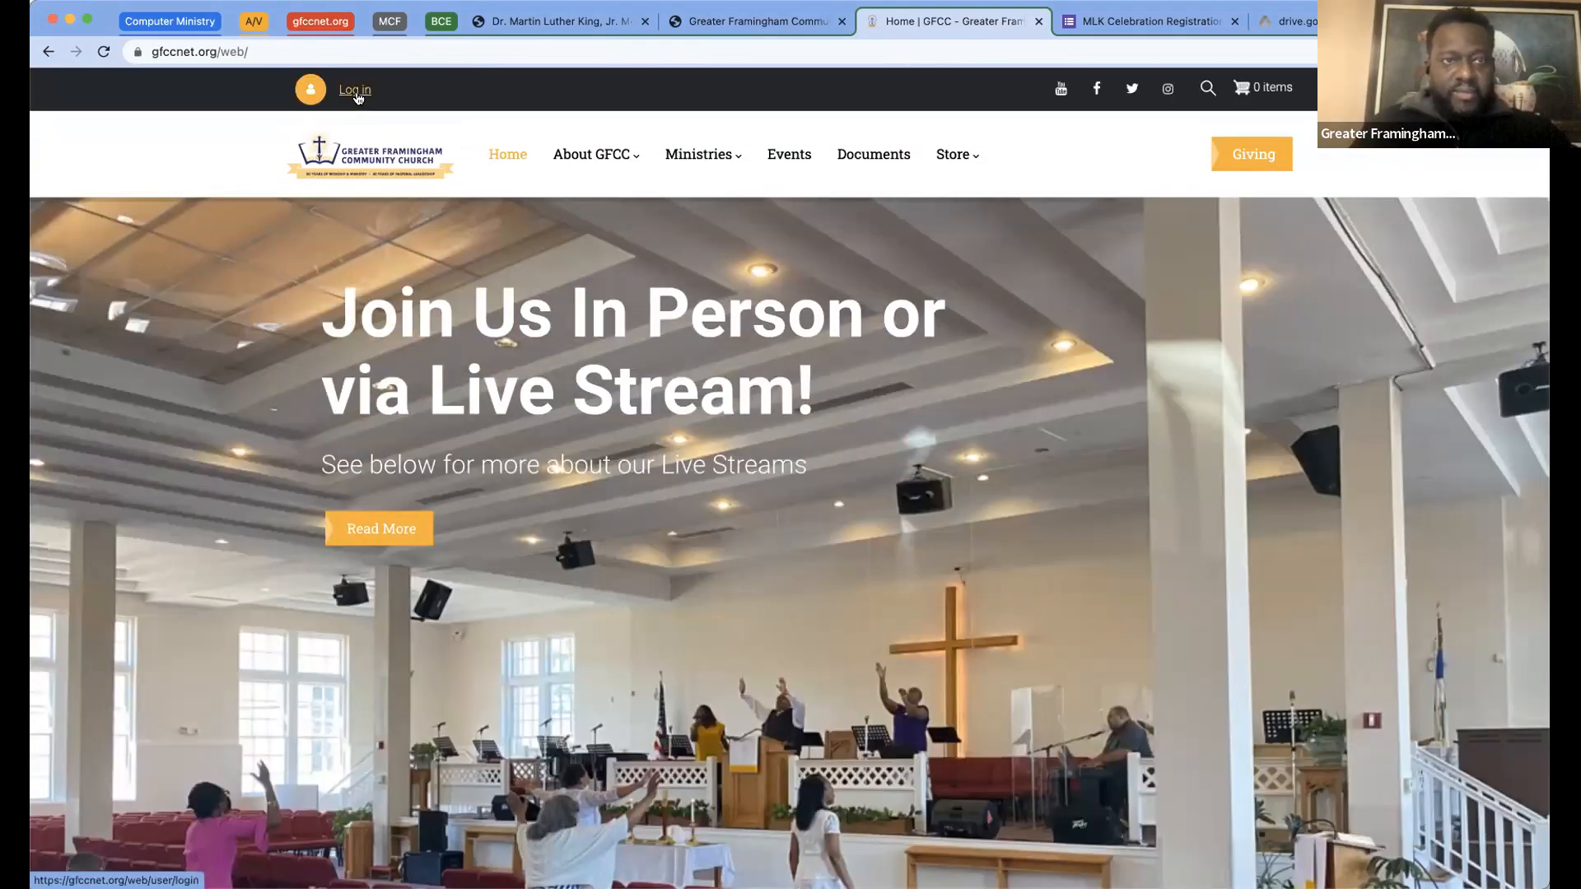
{"action": "left_click", "coordinate": [355, 92]}
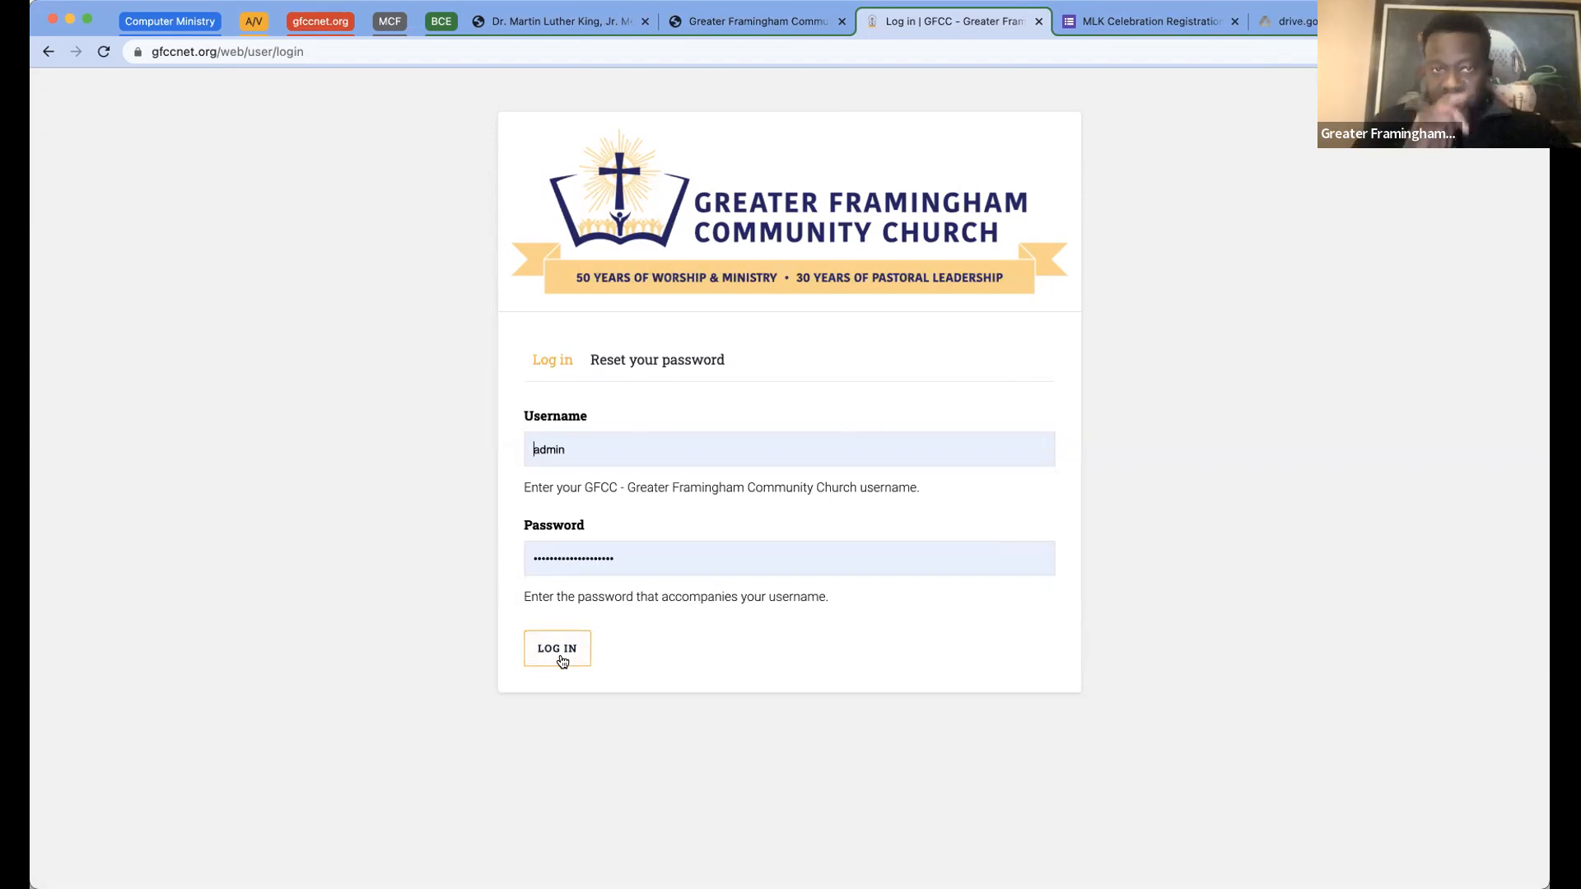
Step: Visit the password reset page, return to the login form, and log in with saved credentials
{"action": "left_click", "coordinate": [635, 364]}
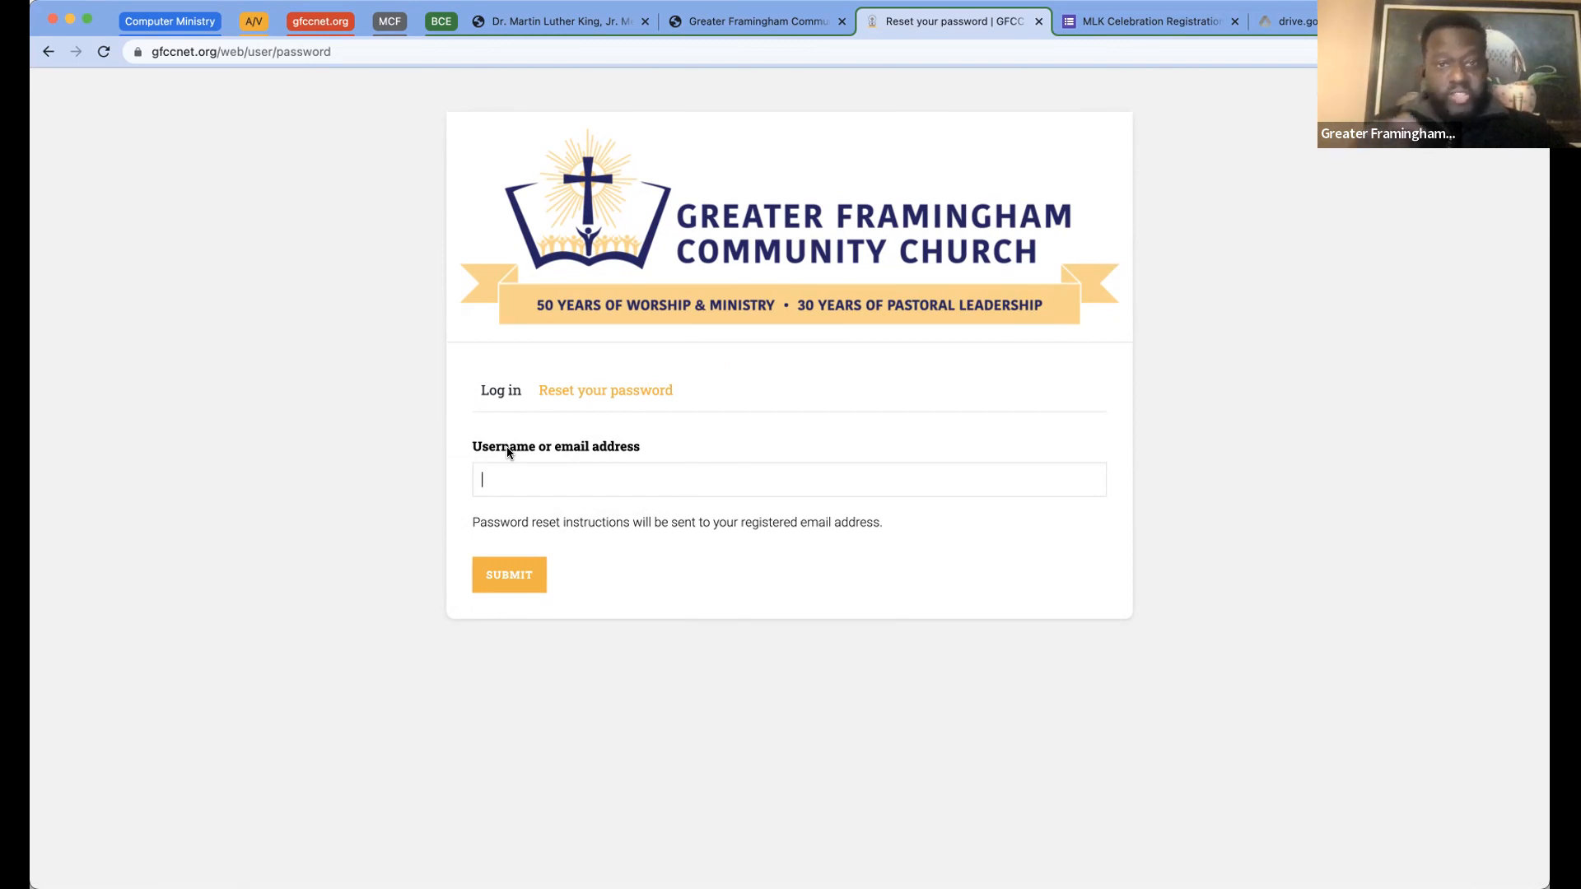
{"action": "left_click", "coordinate": [498, 392]}
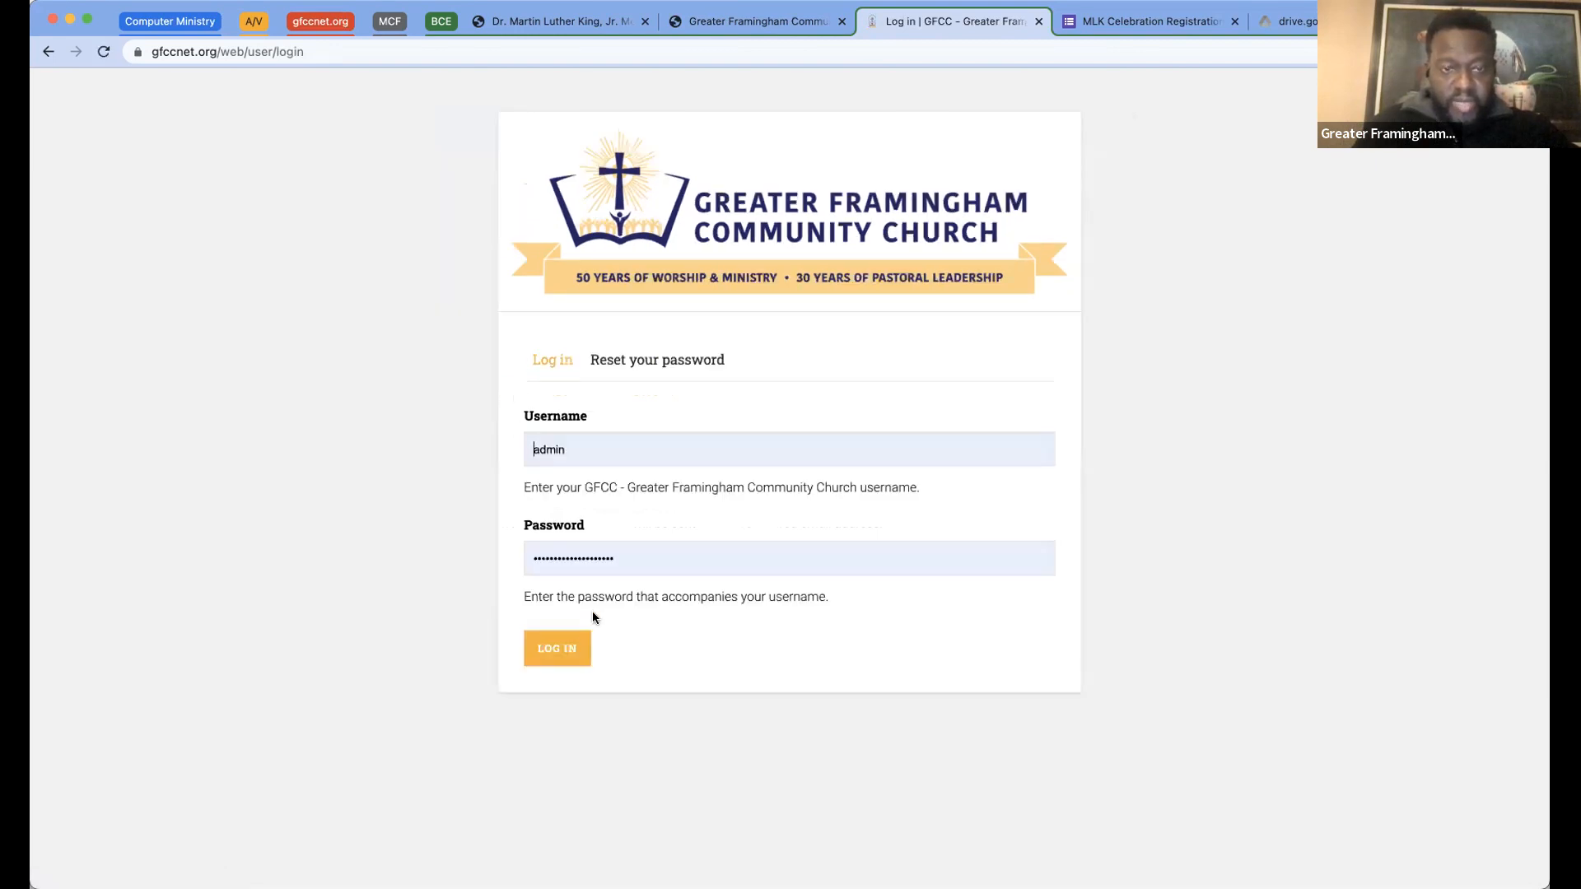
{"action": "left_click", "coordinate": [570, 661]}
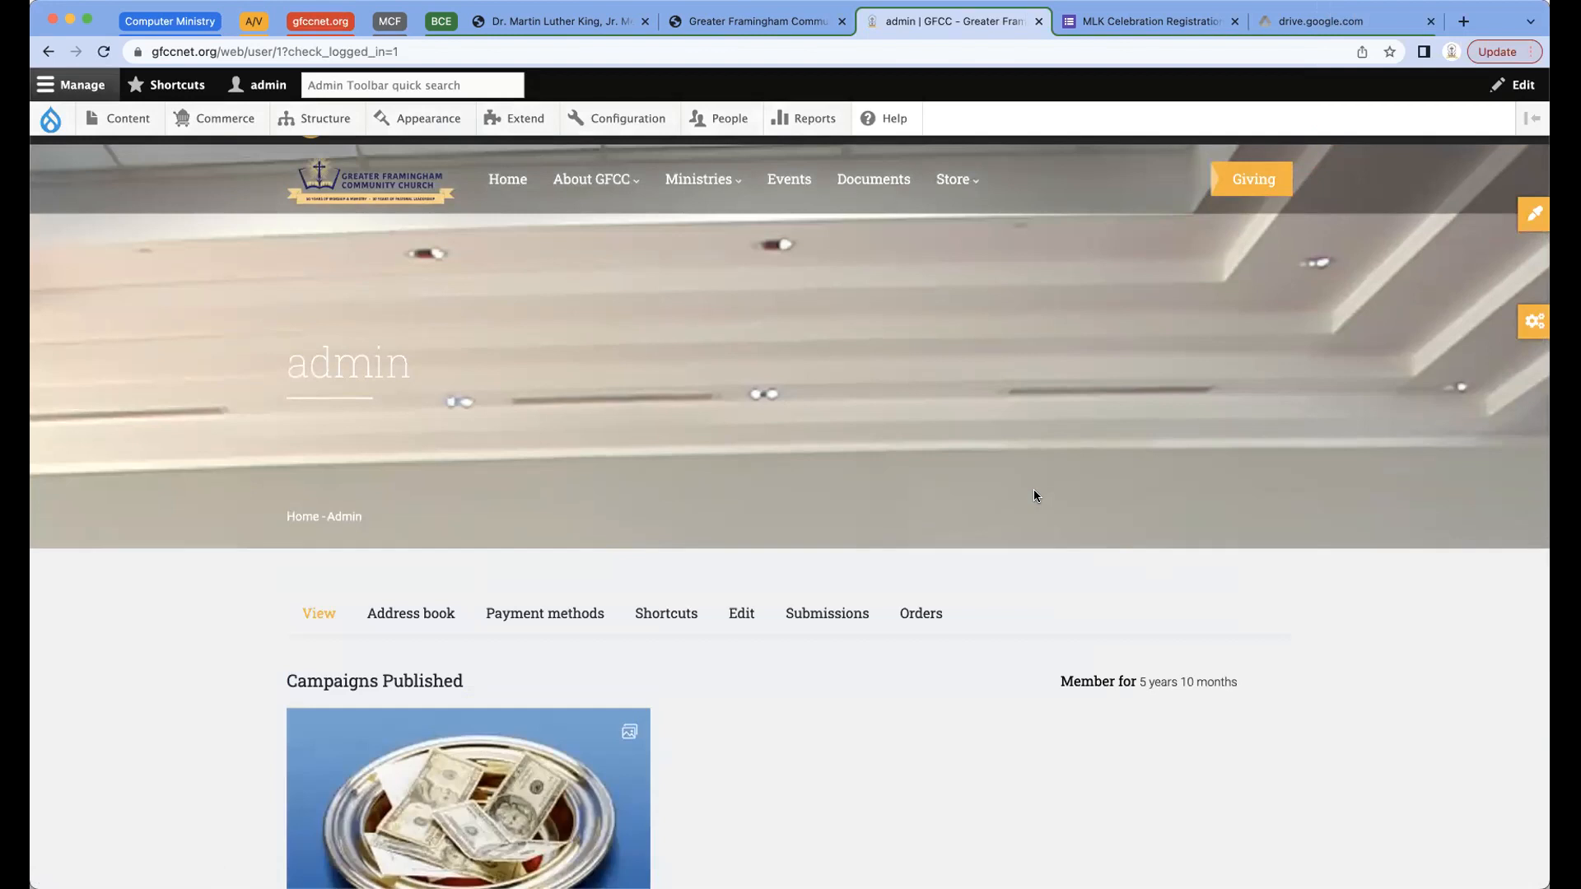
Step: Browse the admin profile page, showing Campaigns Published/Unpublished and the profile tab labels
{"action": "scroll", "coordinate": [1035, 495], "scroll_direction": "down", "scroll_amount": 10}
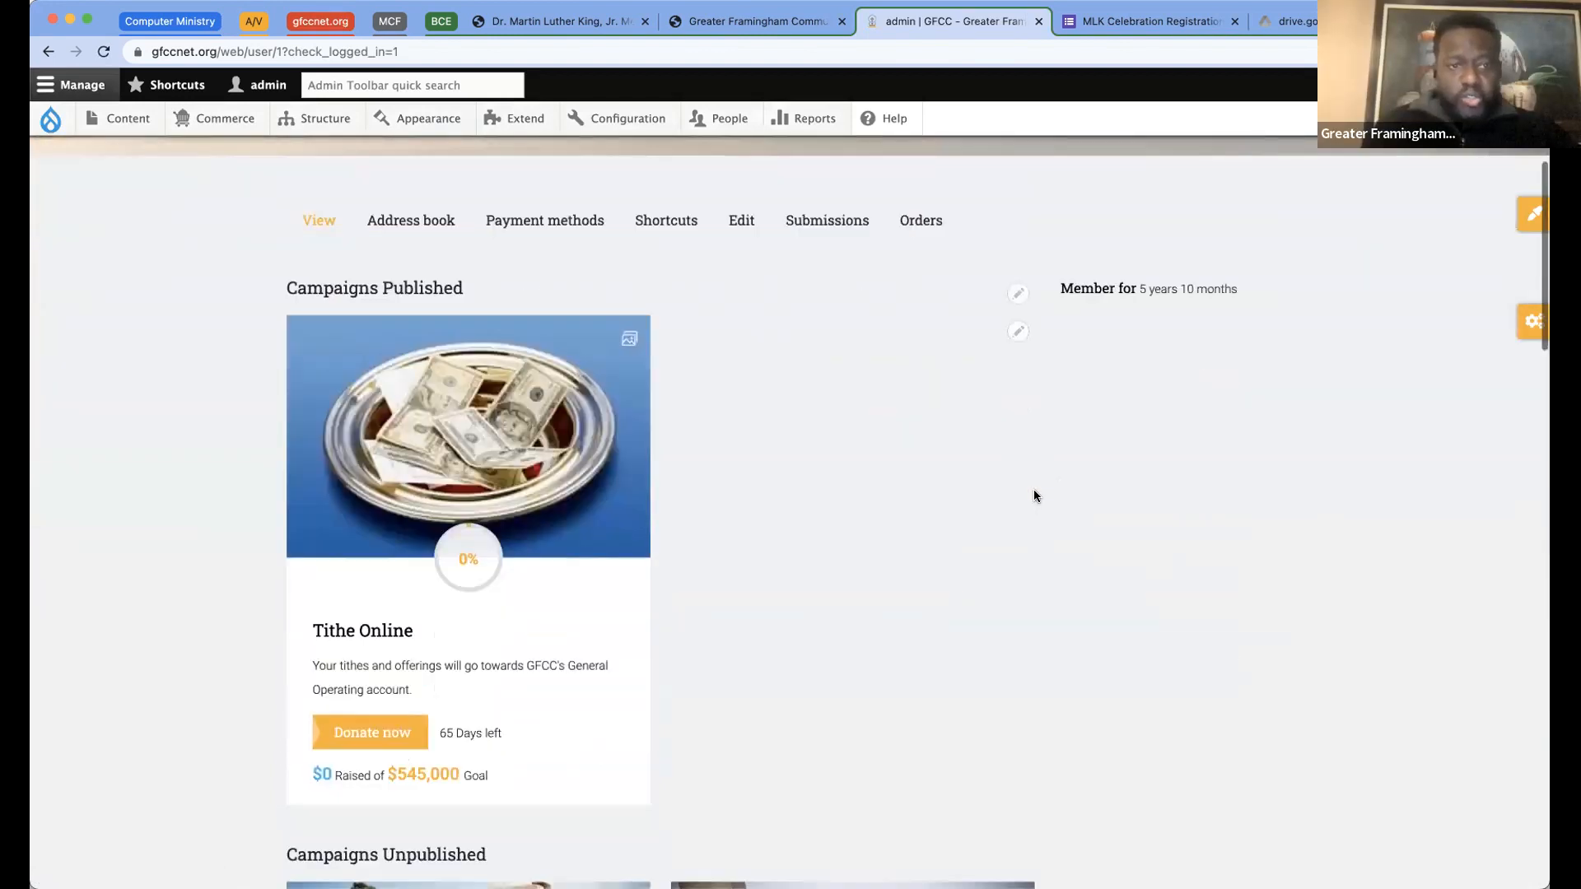
{"action": "scroll", "coordinate": [1035, 494], "scroll_direction": "up", "scroll_amount": 10}
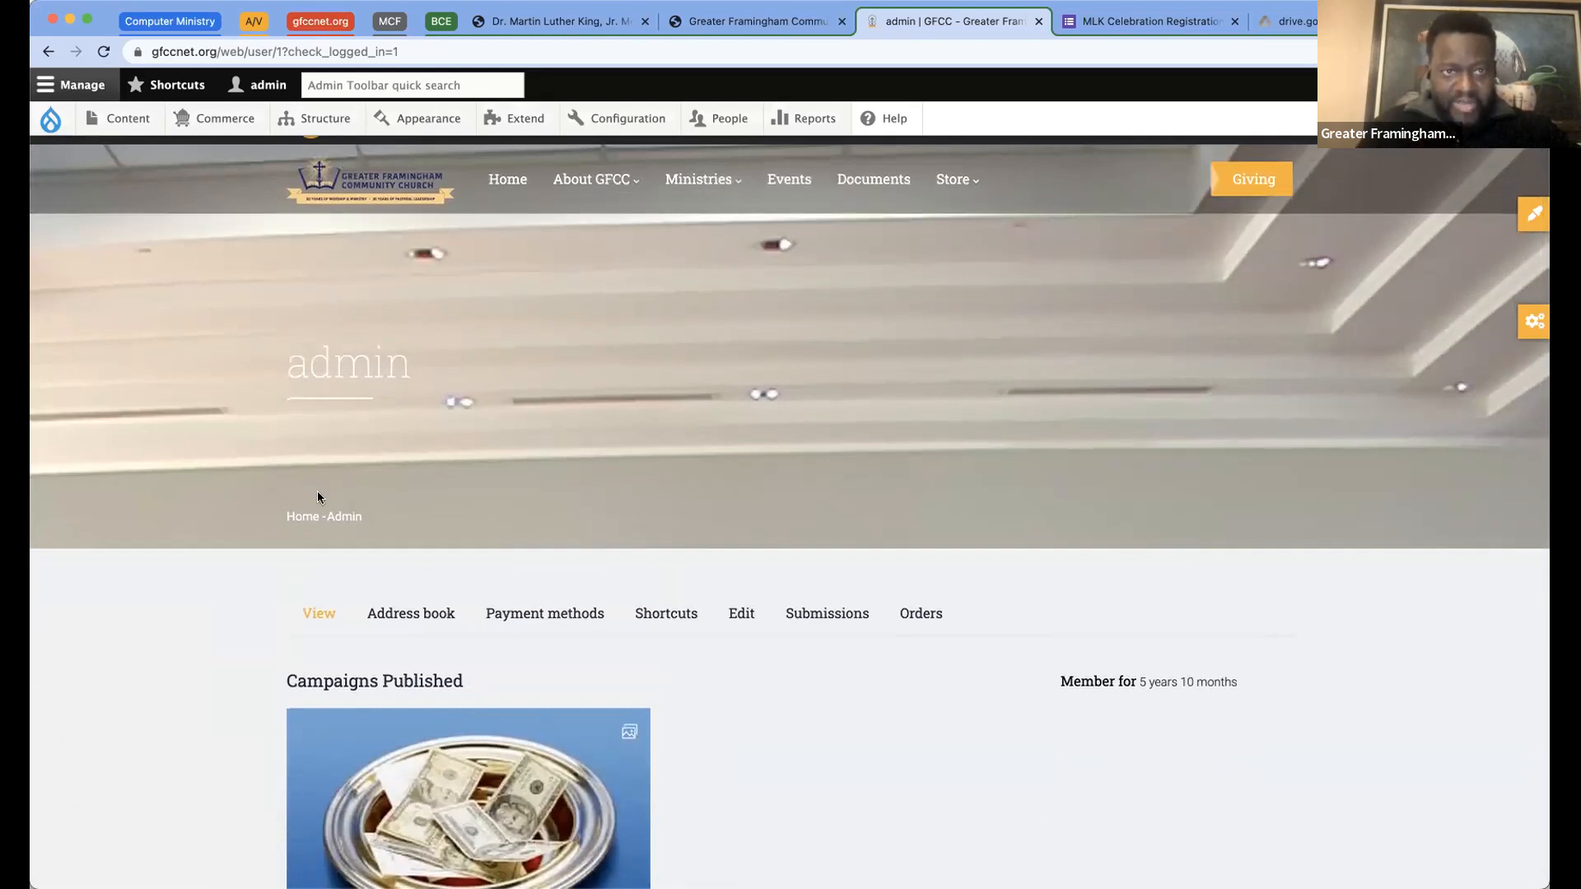
{"action": "scroll", "coordinate": [334, 350], "scroll_direction": "down", "scroll_amount": 5}
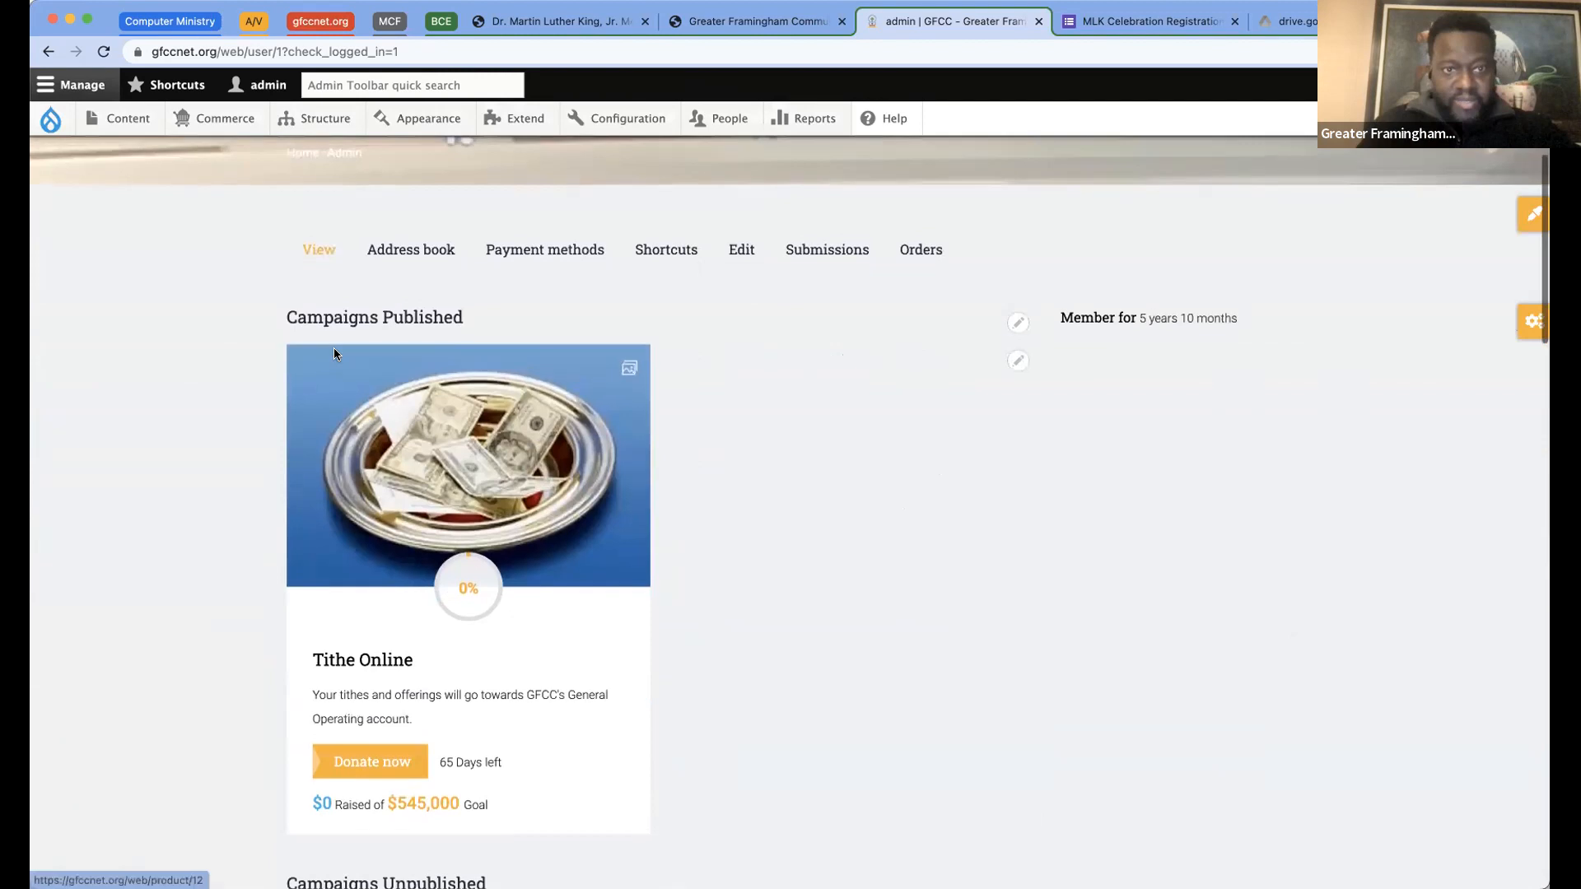
{"action": "scroll", "coordinate": [335, 349], "scroll_direction": "up", "scroll_amount": 5}
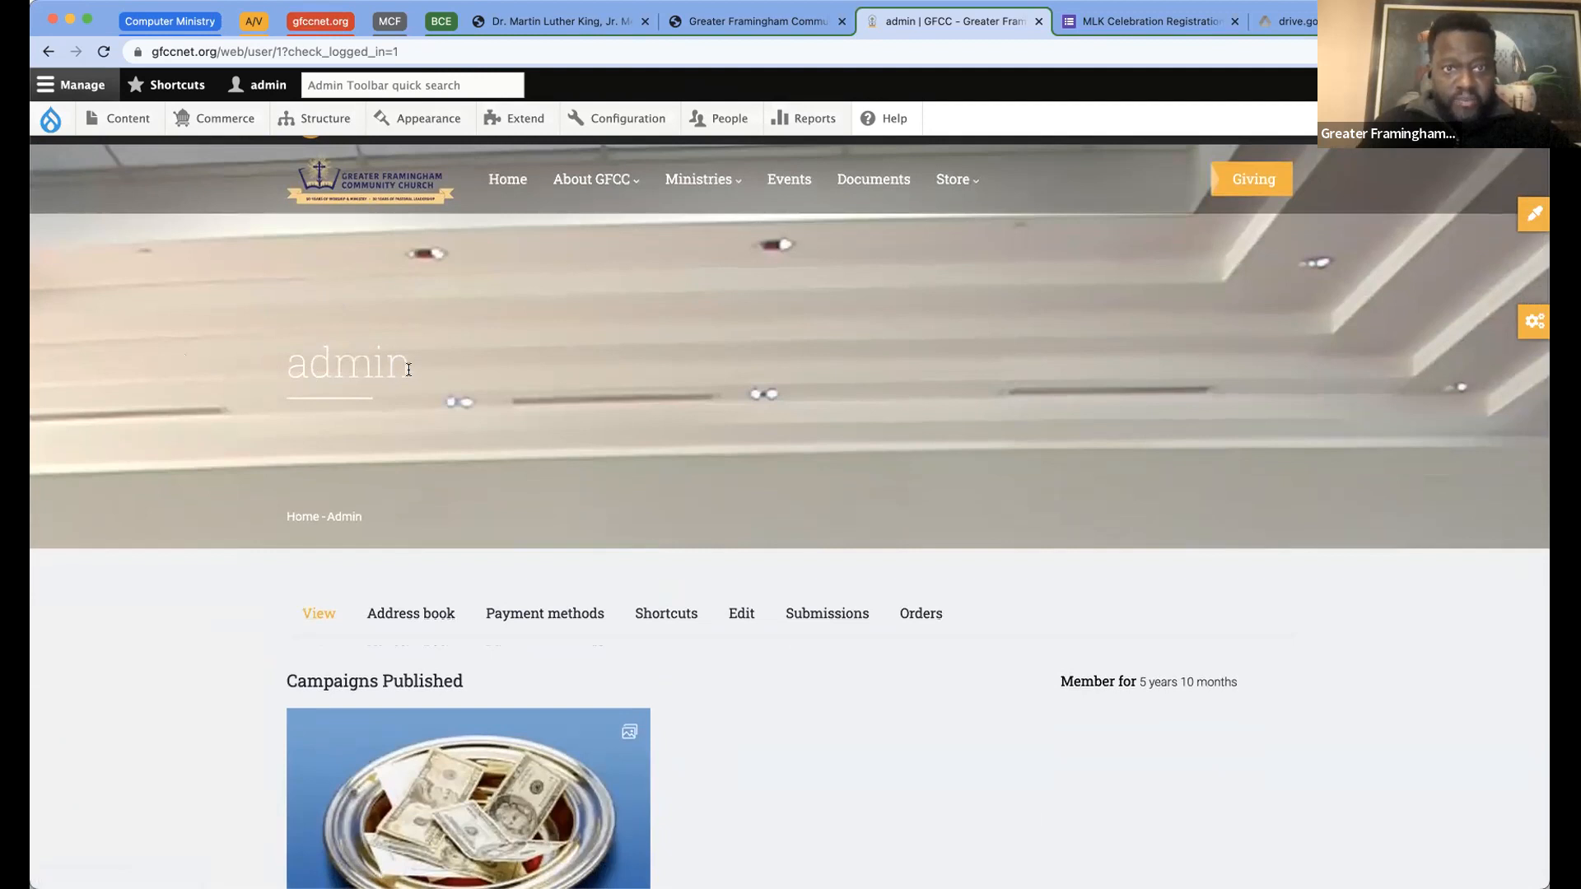
{"action": "scroll", "coordinate": [630, 545], "scroll_direction": "down", "scroll_amount": 6}
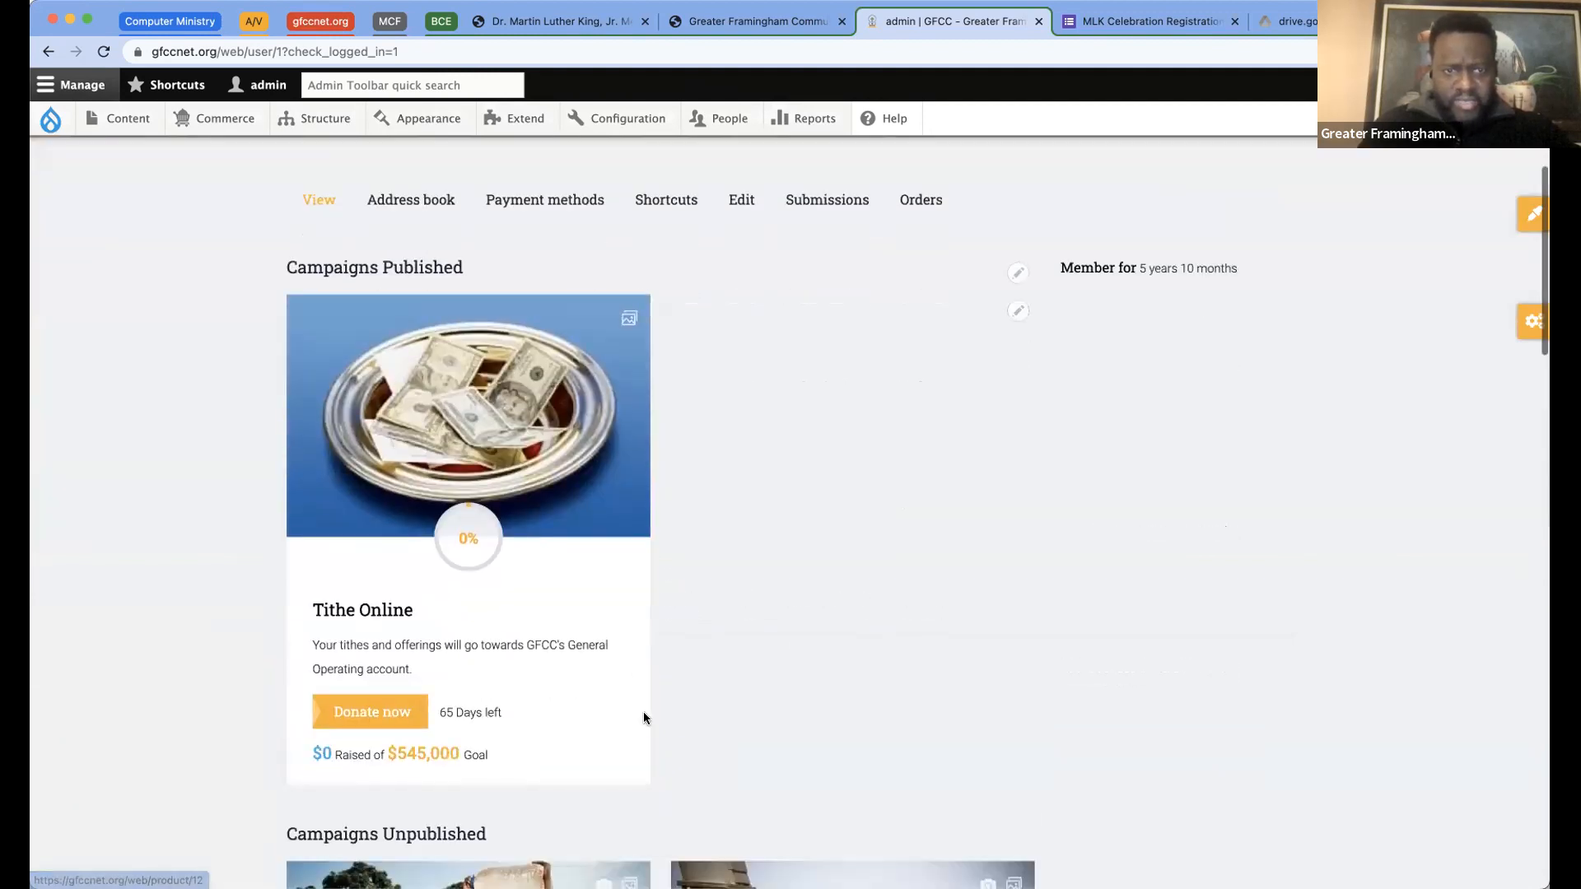
{"action": "scroll", "coordinate": [644, 714], "scroll_direction": "down", "scroll_amount": 6}
{"action": "scroll", "coordinate": [644, 712], "scroll_direction": "up", "scroll_amount": 12}
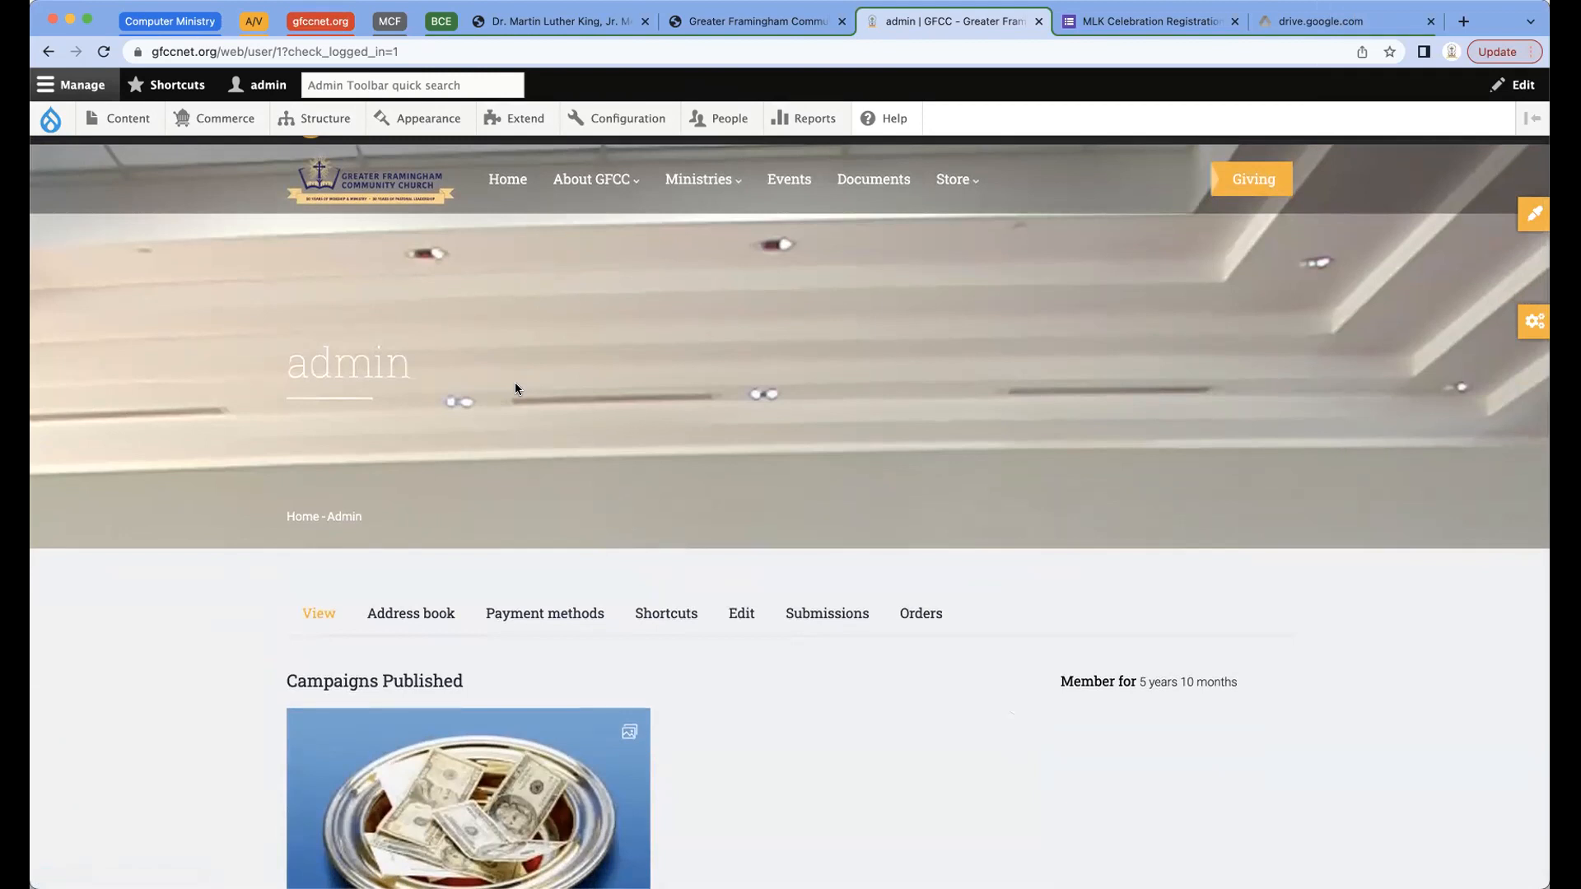
{"action": "mouse_move", "coordinate": [283, 365]}
{"action": "left_mouse_down"}
{"action": "mouse_move", "coordinate": [418, 363]}
{"action": "mouse_move", "coordinate": [279, 359]}
{"action": "mouse_move", "coordinate": [293, 358]}
{"action": "left_mouse_up"}
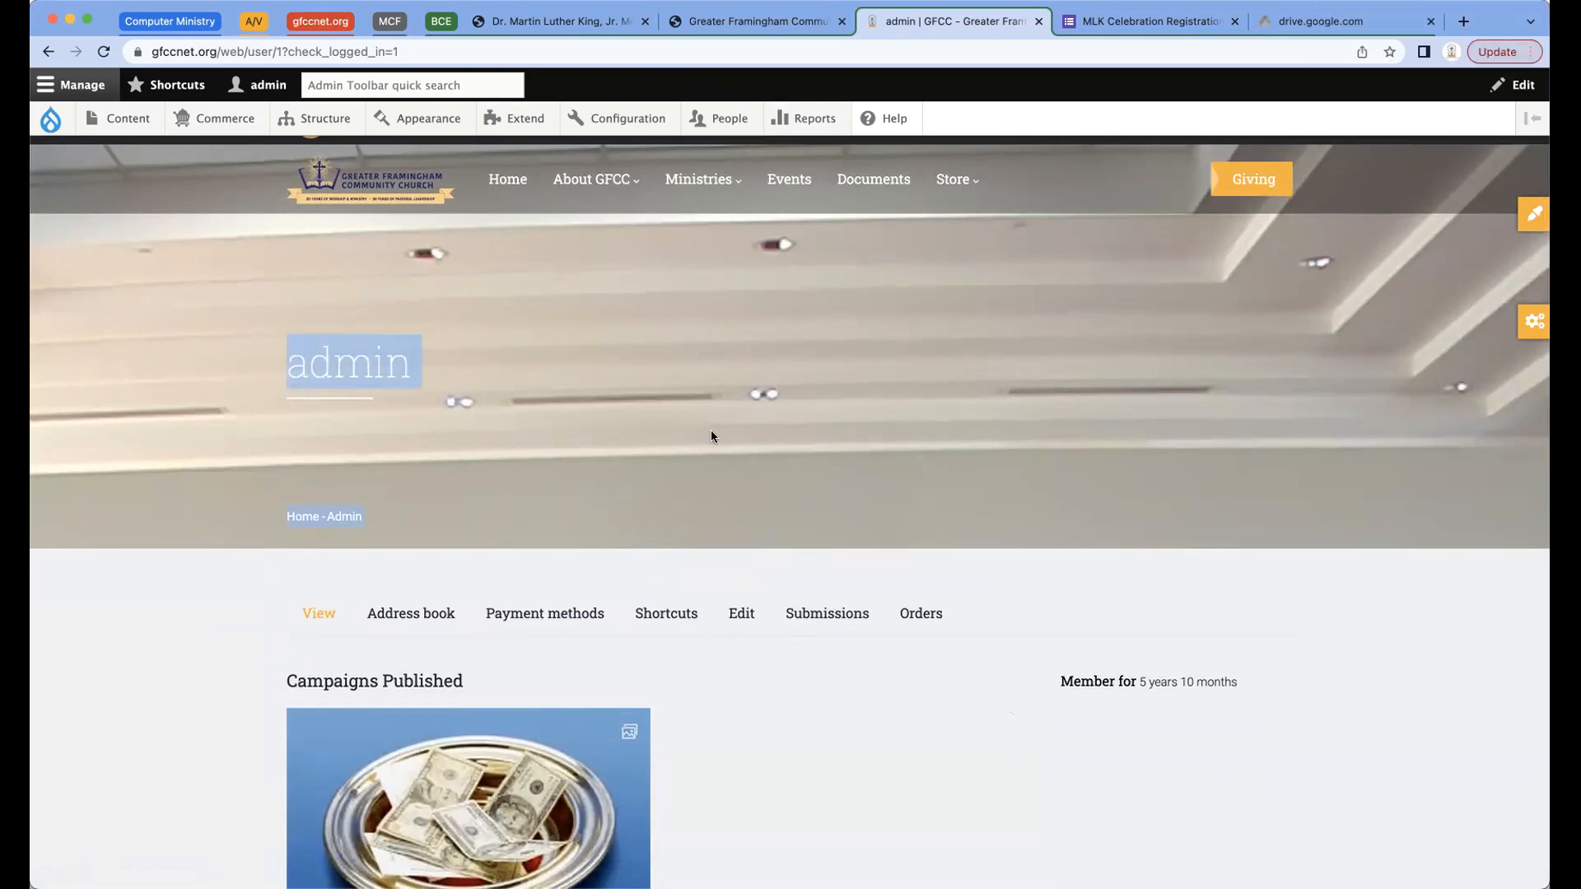
{"action": "scroll", "coordinate": [712, 436], "scroll_direction": "down", "scroll_amount": 15}
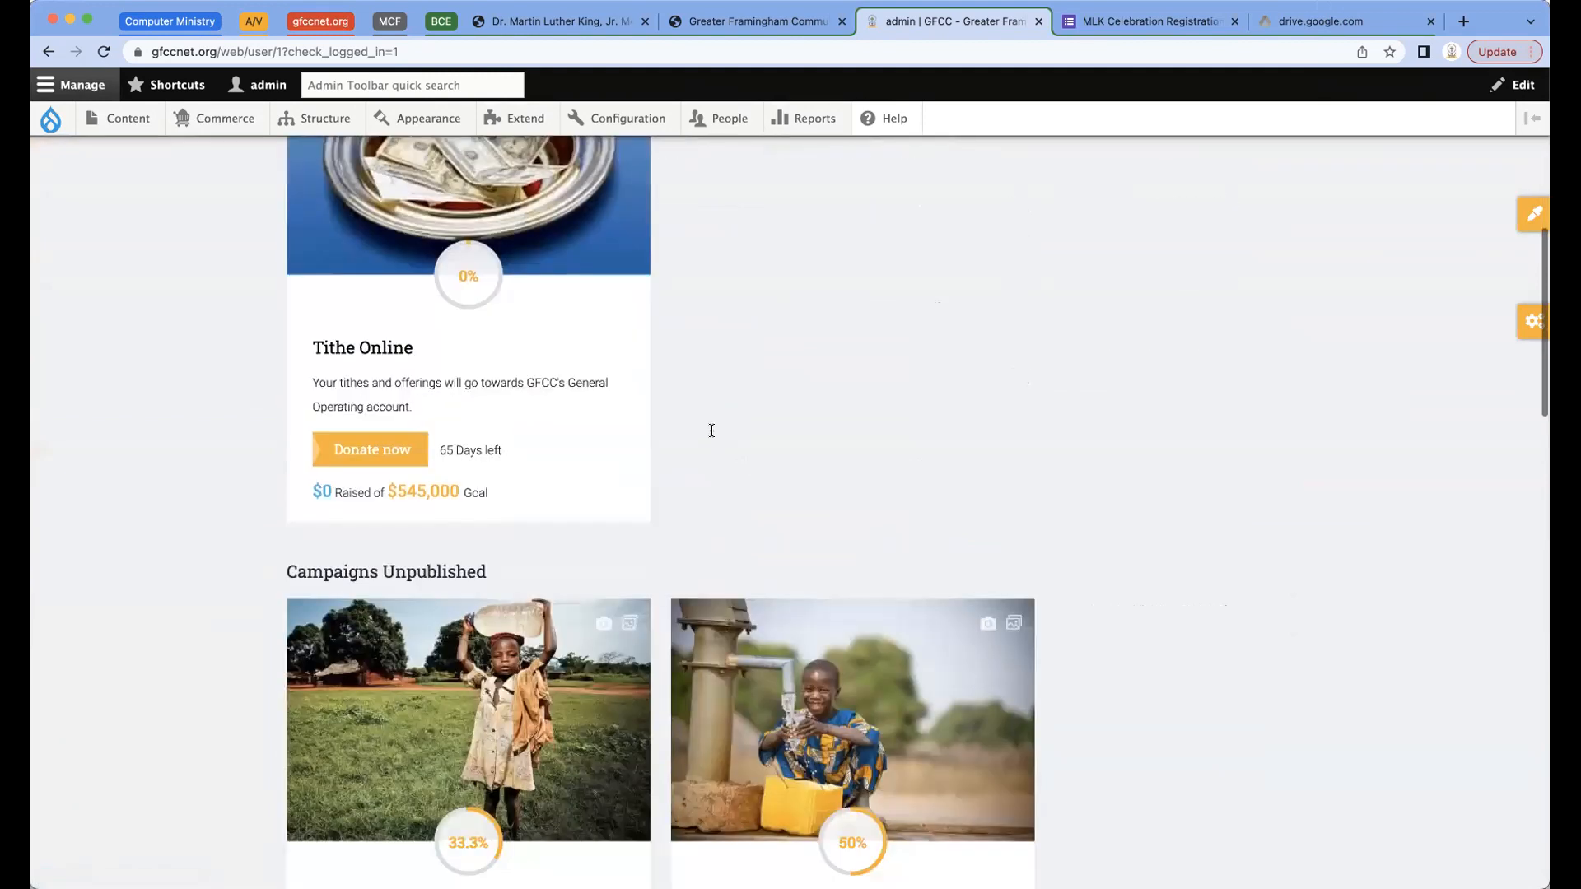
{"action": "scroll", "coordinate": [709, 430], "scroll_direction": "down", "scroll_amount": 10}
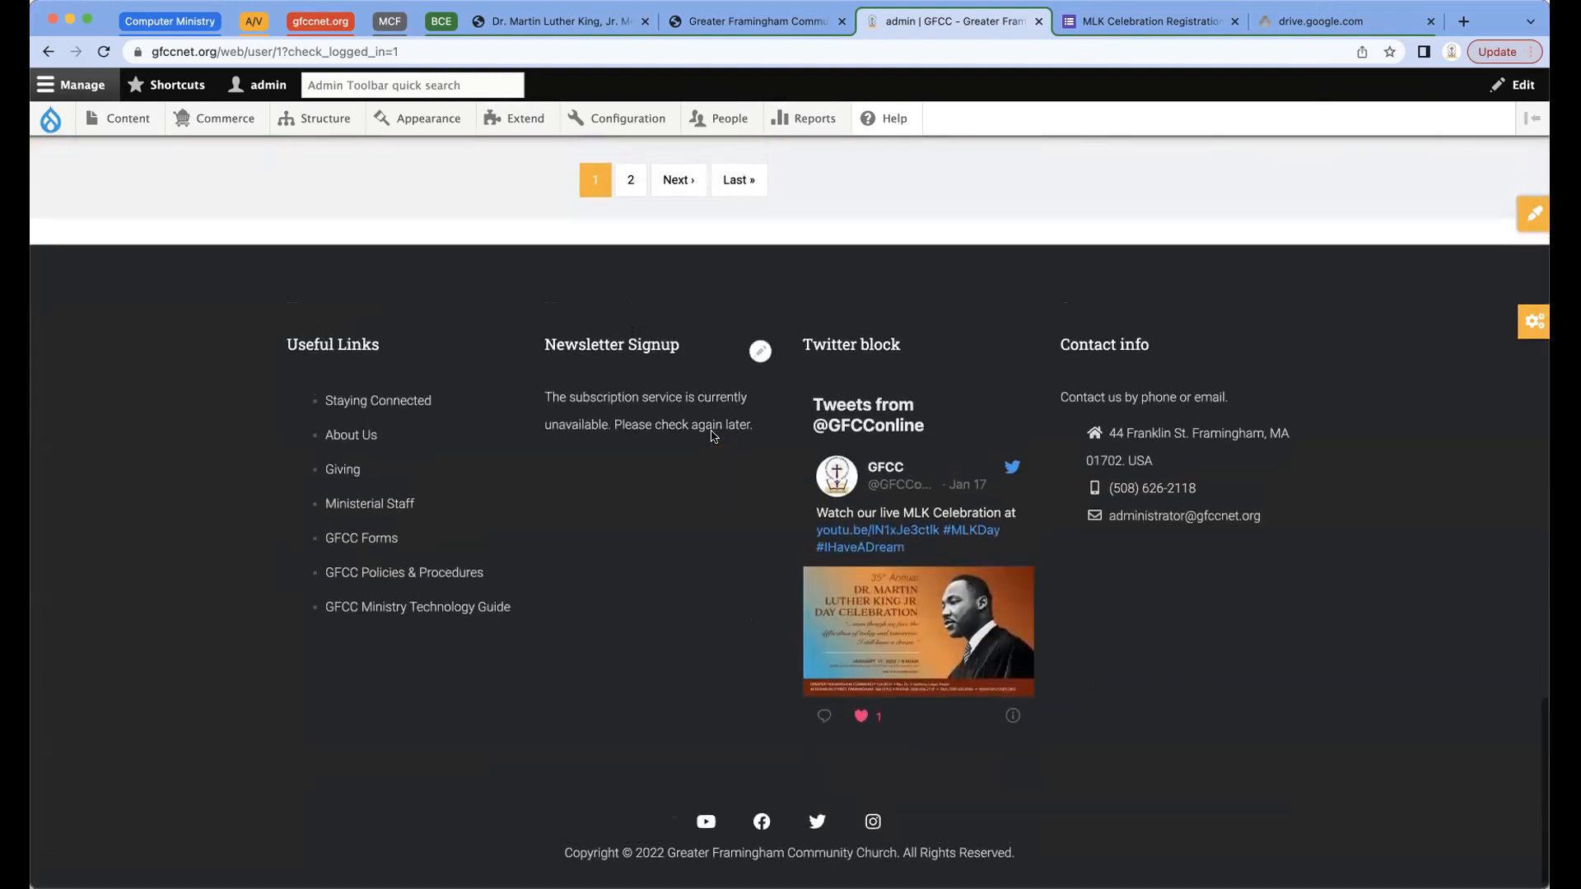
{"action": "scroll", "coordinate": [710, 429], "scroll_direction": "up", "scroll_amount": 5}
{"action": "scroll", "coordinate": [710, 430], "scroll_direction": "up", "scroll_amount": 15}
{"action": "scroll", "coordinate": [710, 429], "scroll_direction": "down", "scroll_amount": 1}
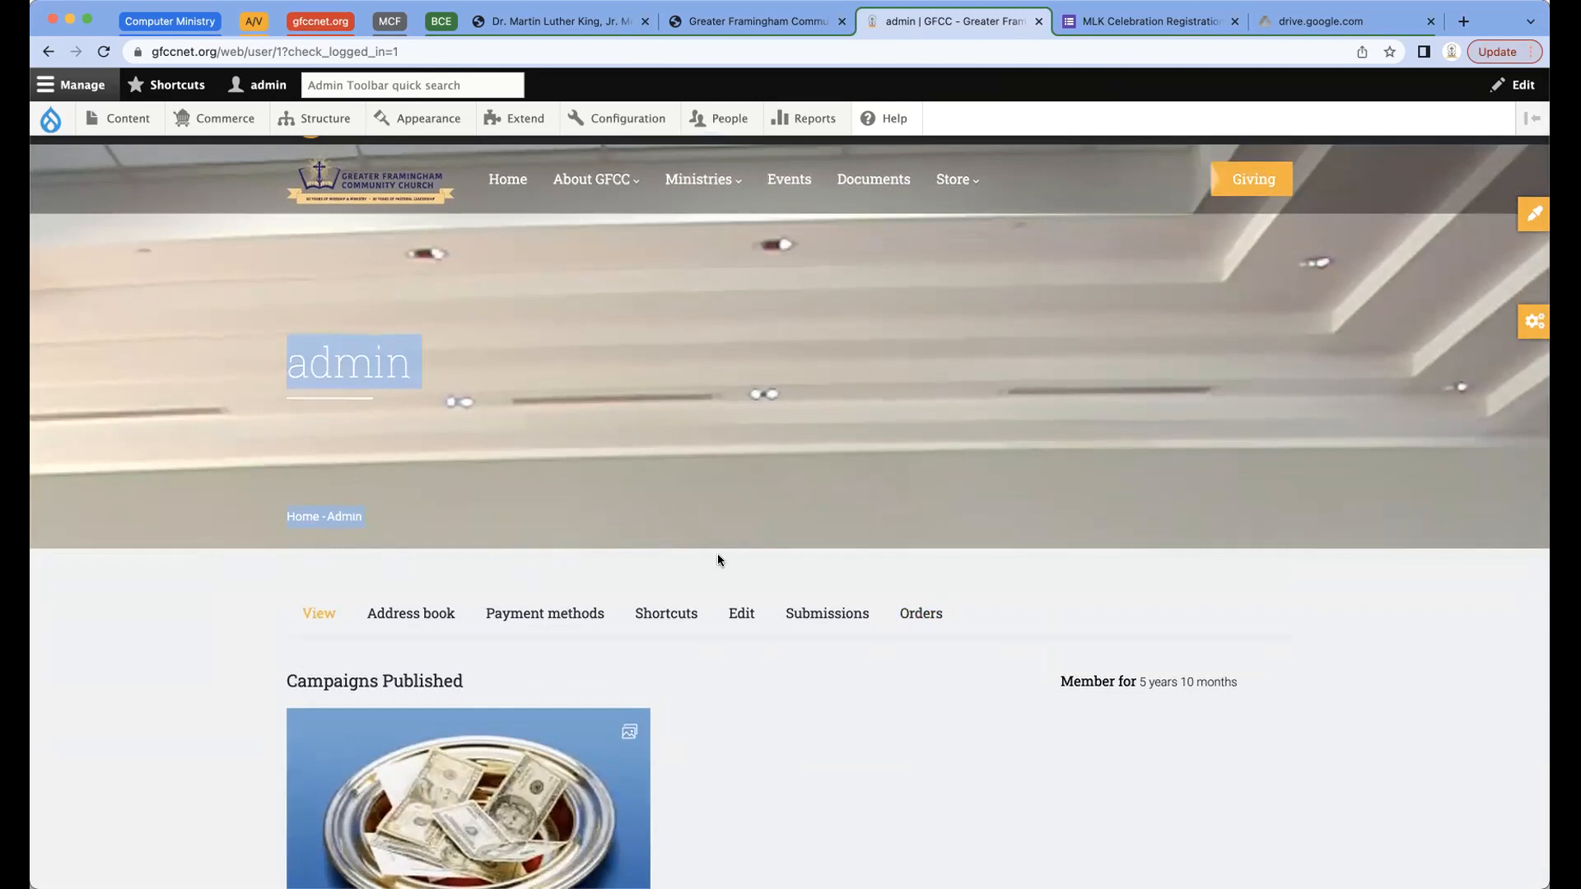
{"action": "left_click", "coordinate": [1022, 627]}
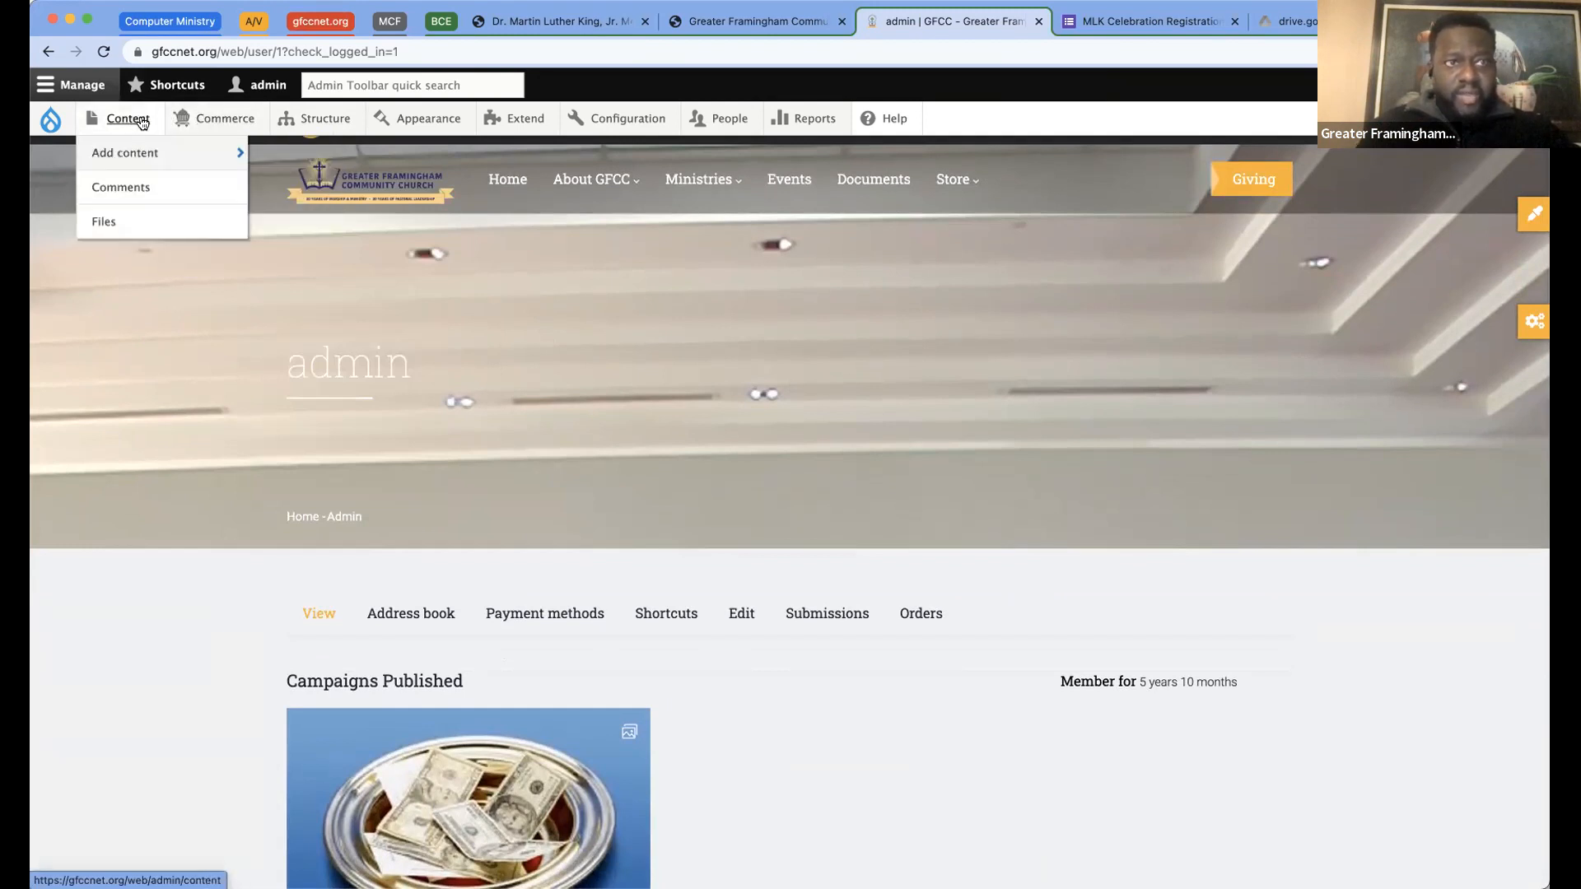
{"action": "mouse_move", "coordinate": [327, 122]}
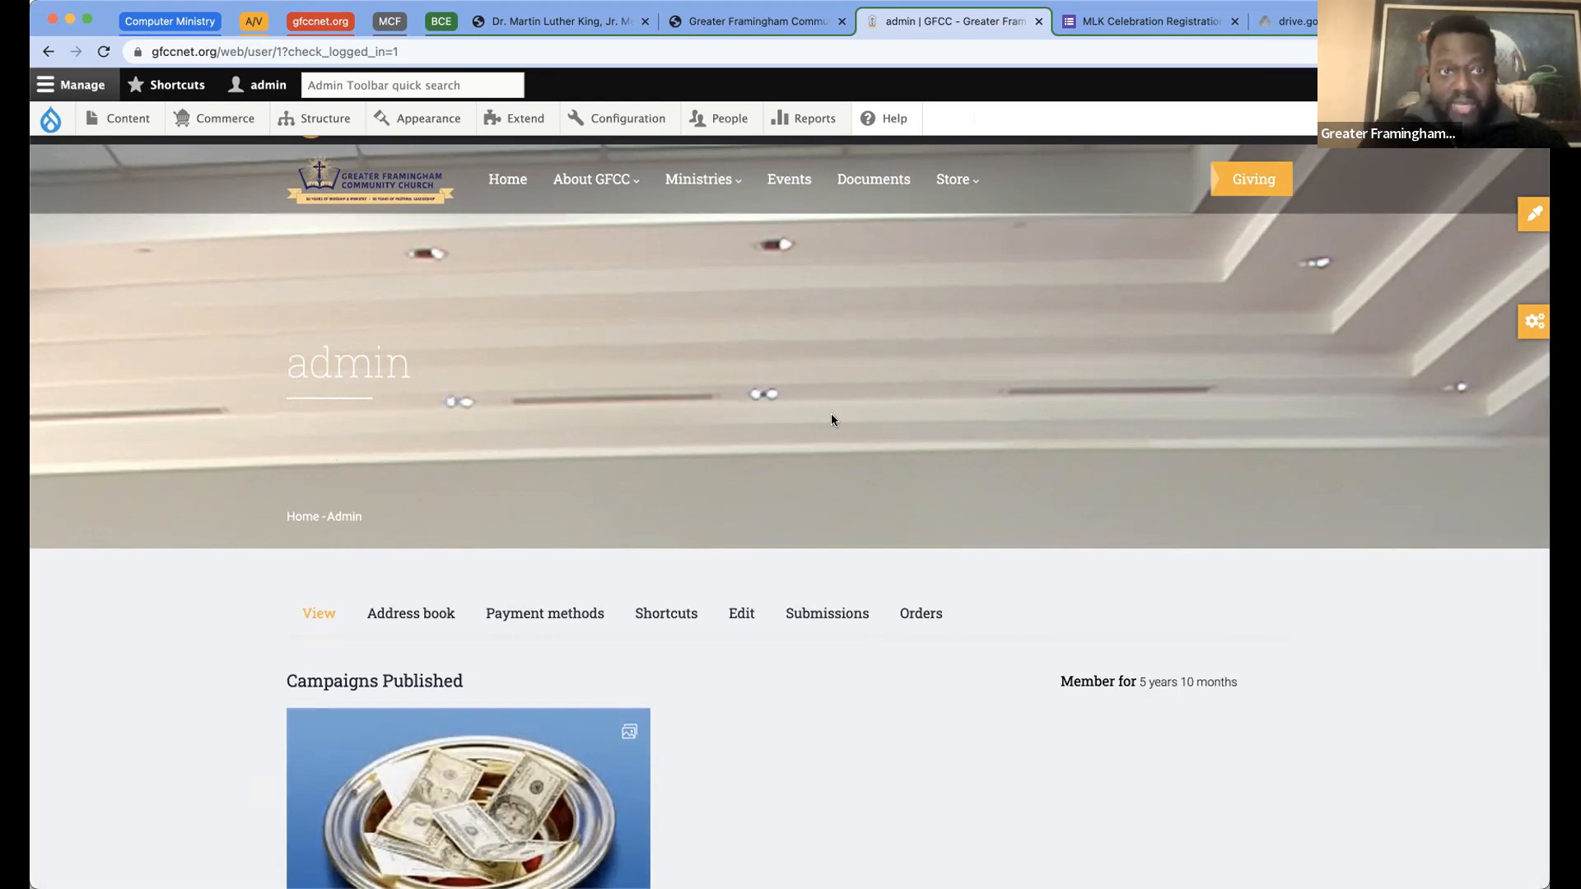
{"action": "left_click_drag", "start_coordinate": [900, 414], "coordinate": [932, 629]}
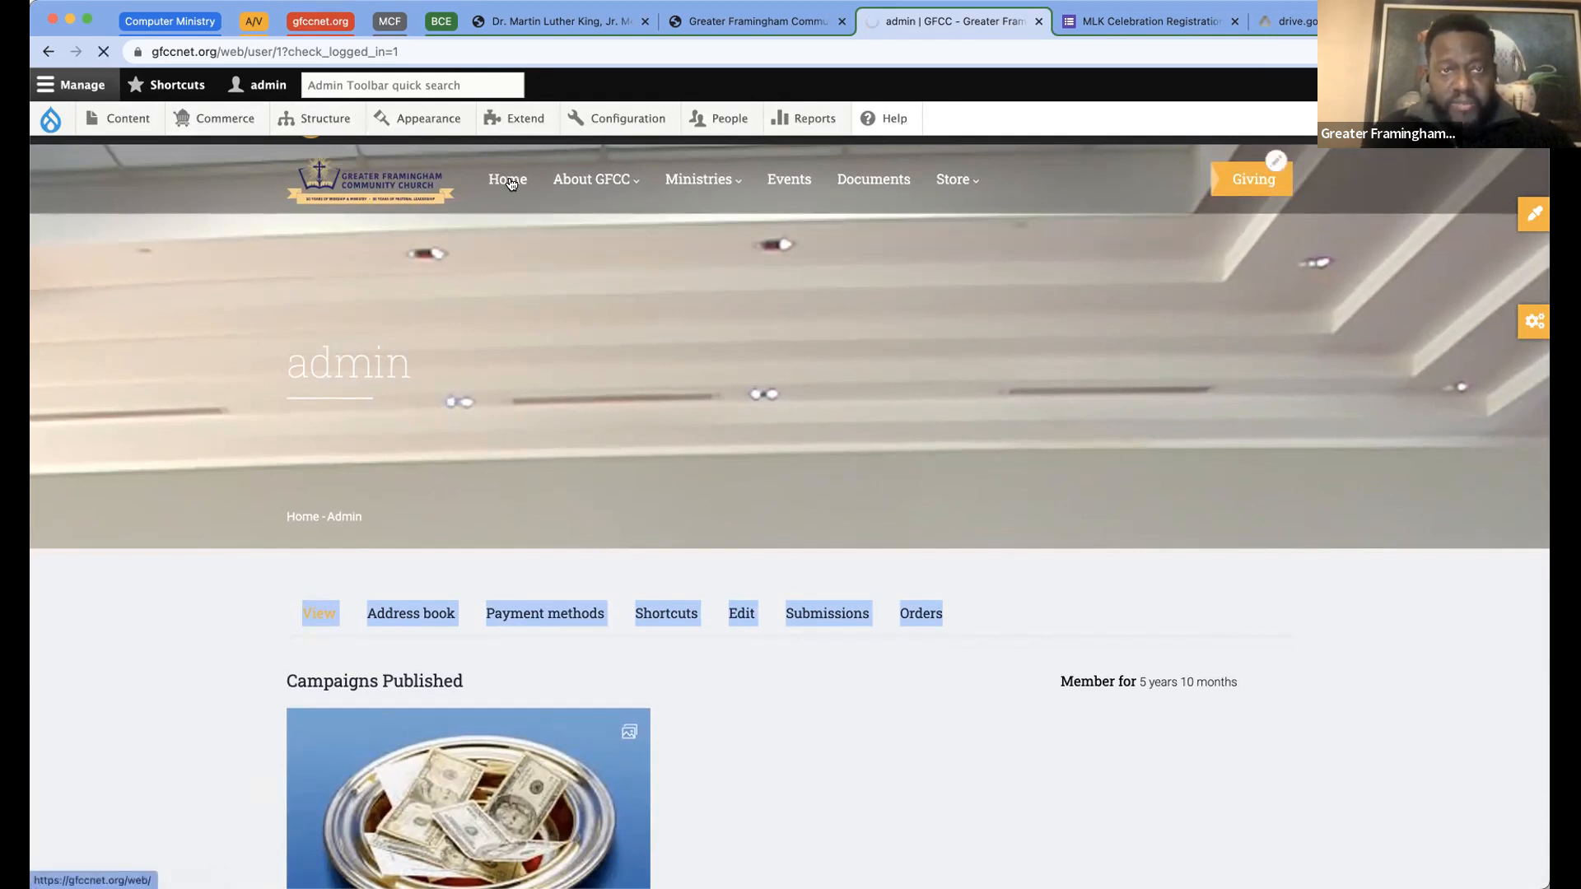
Step: Go to the home page and reveal MLK Celebration under Ministries > Christian Education
{"action": "left_click", "coordinate": [511, 183]}
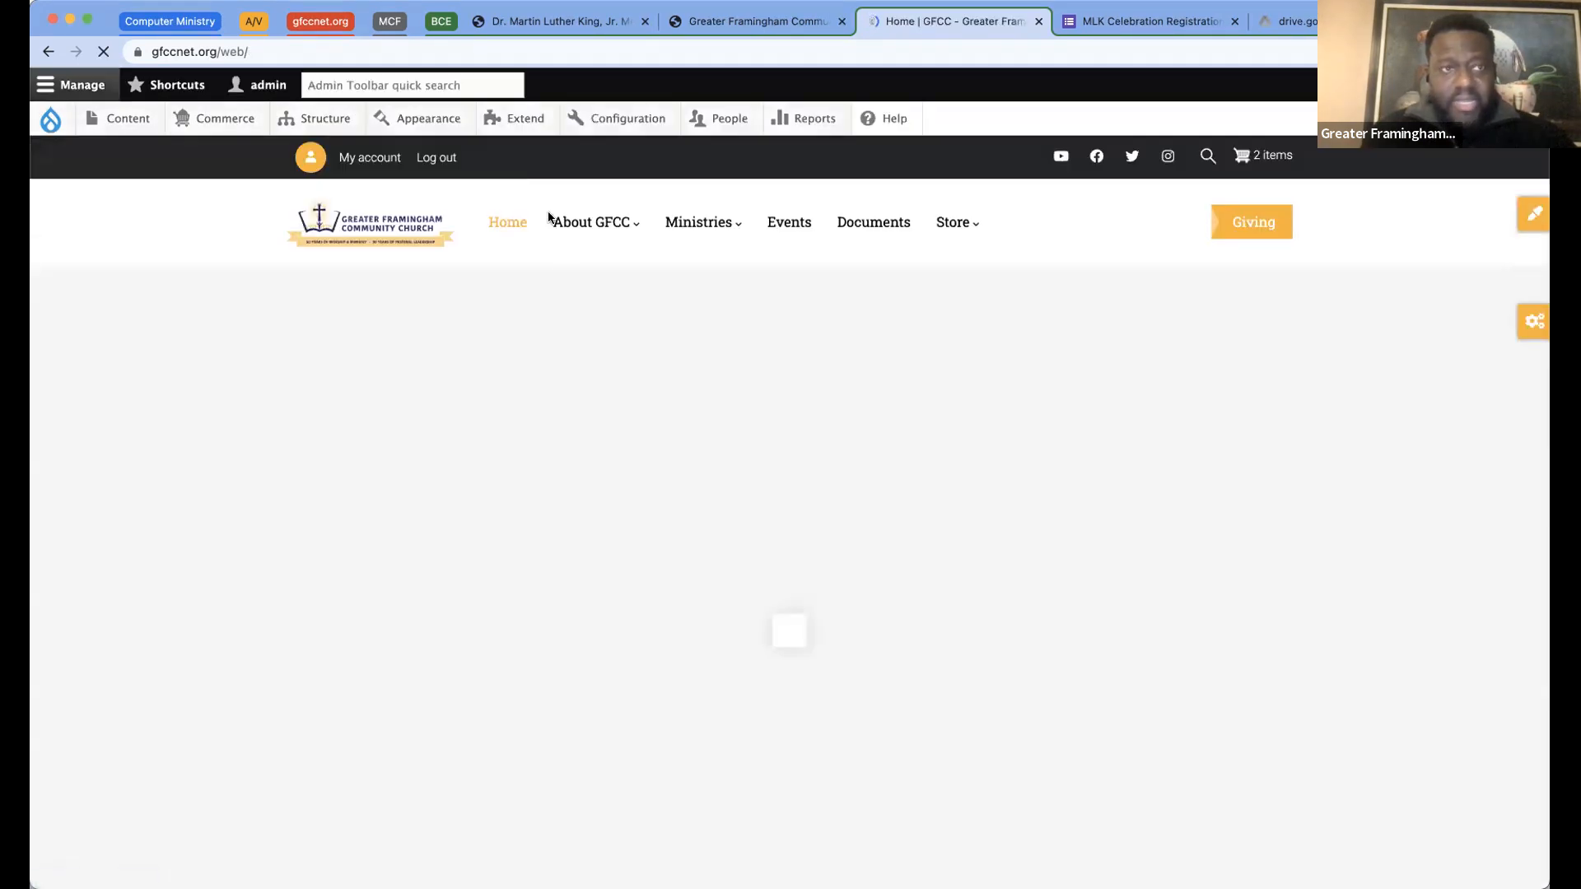
{"action": "mouse_move", "coordinate": [564, 293]}
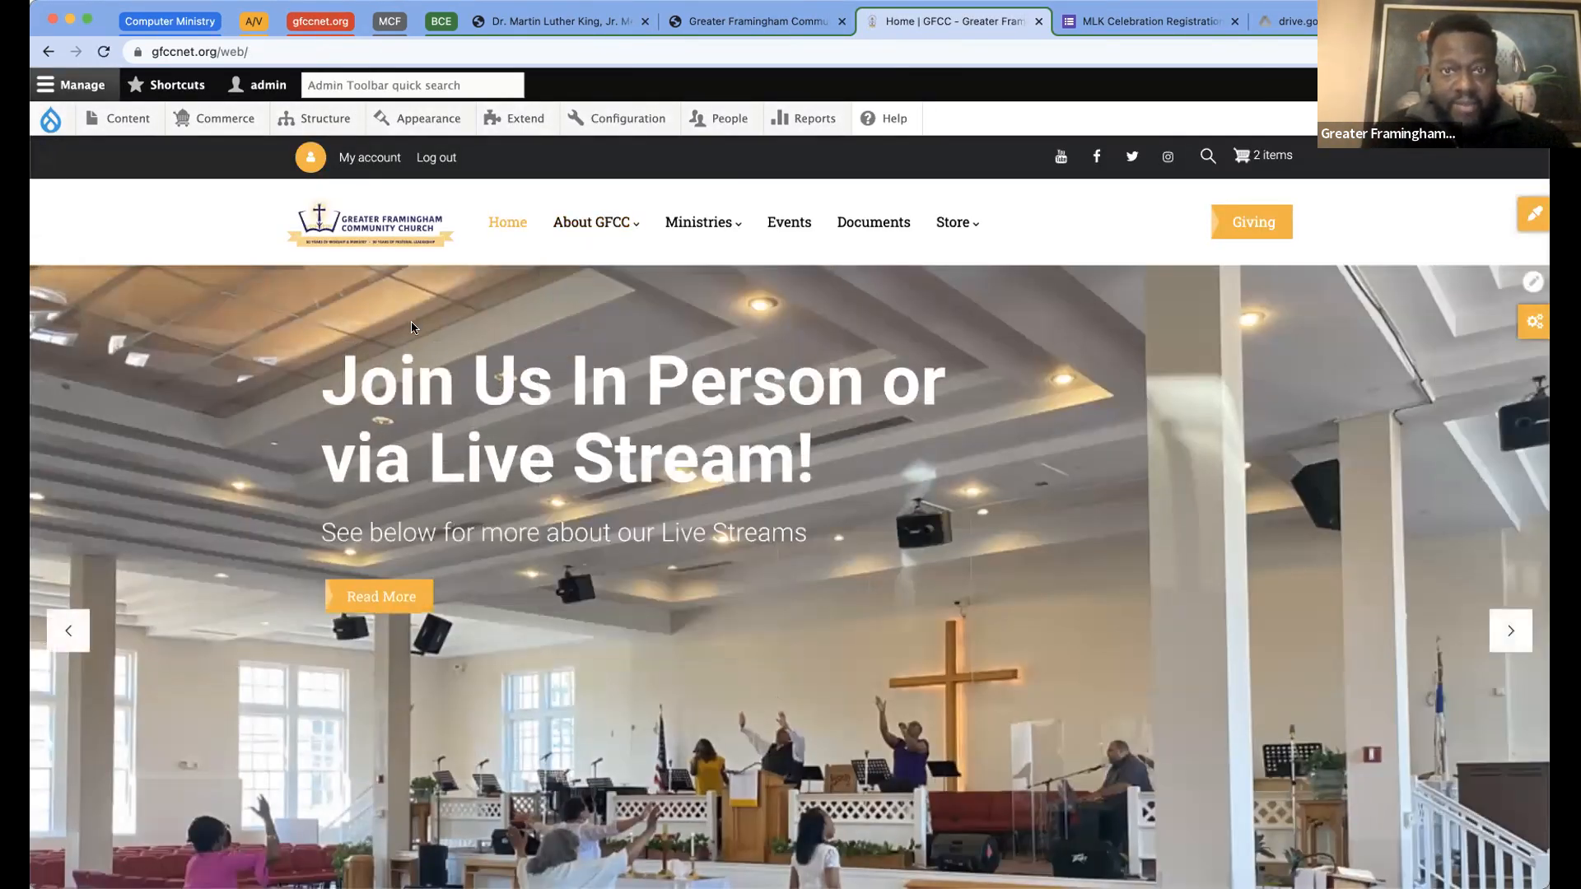
{"action": "mouse_move", "coordinate": [113, 121]}
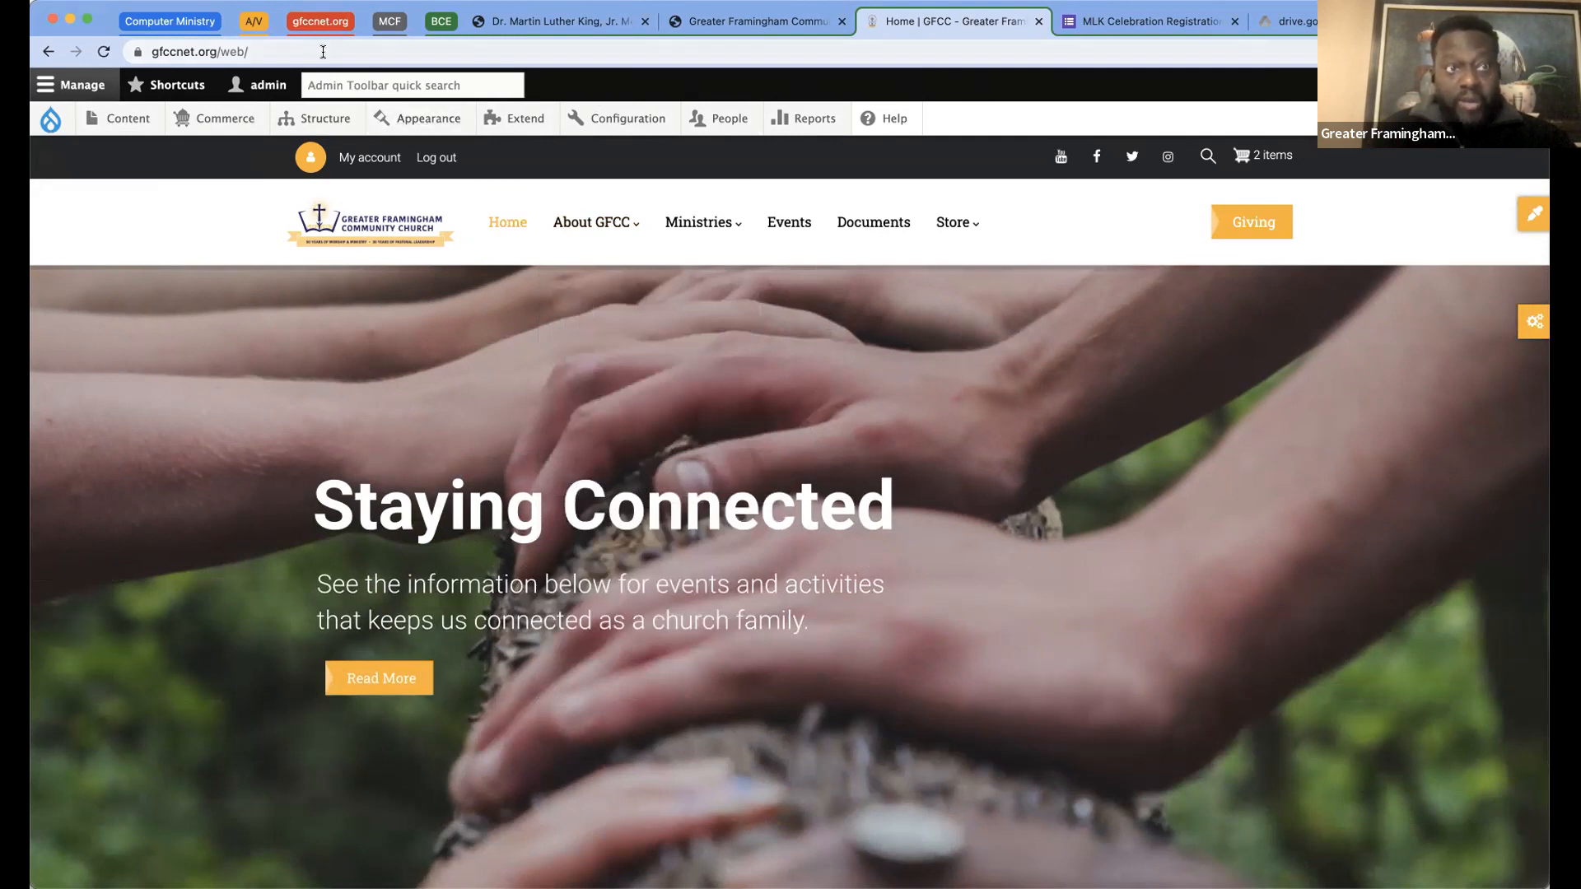
{"action": "left_click", "coordinate": [323, 51]}
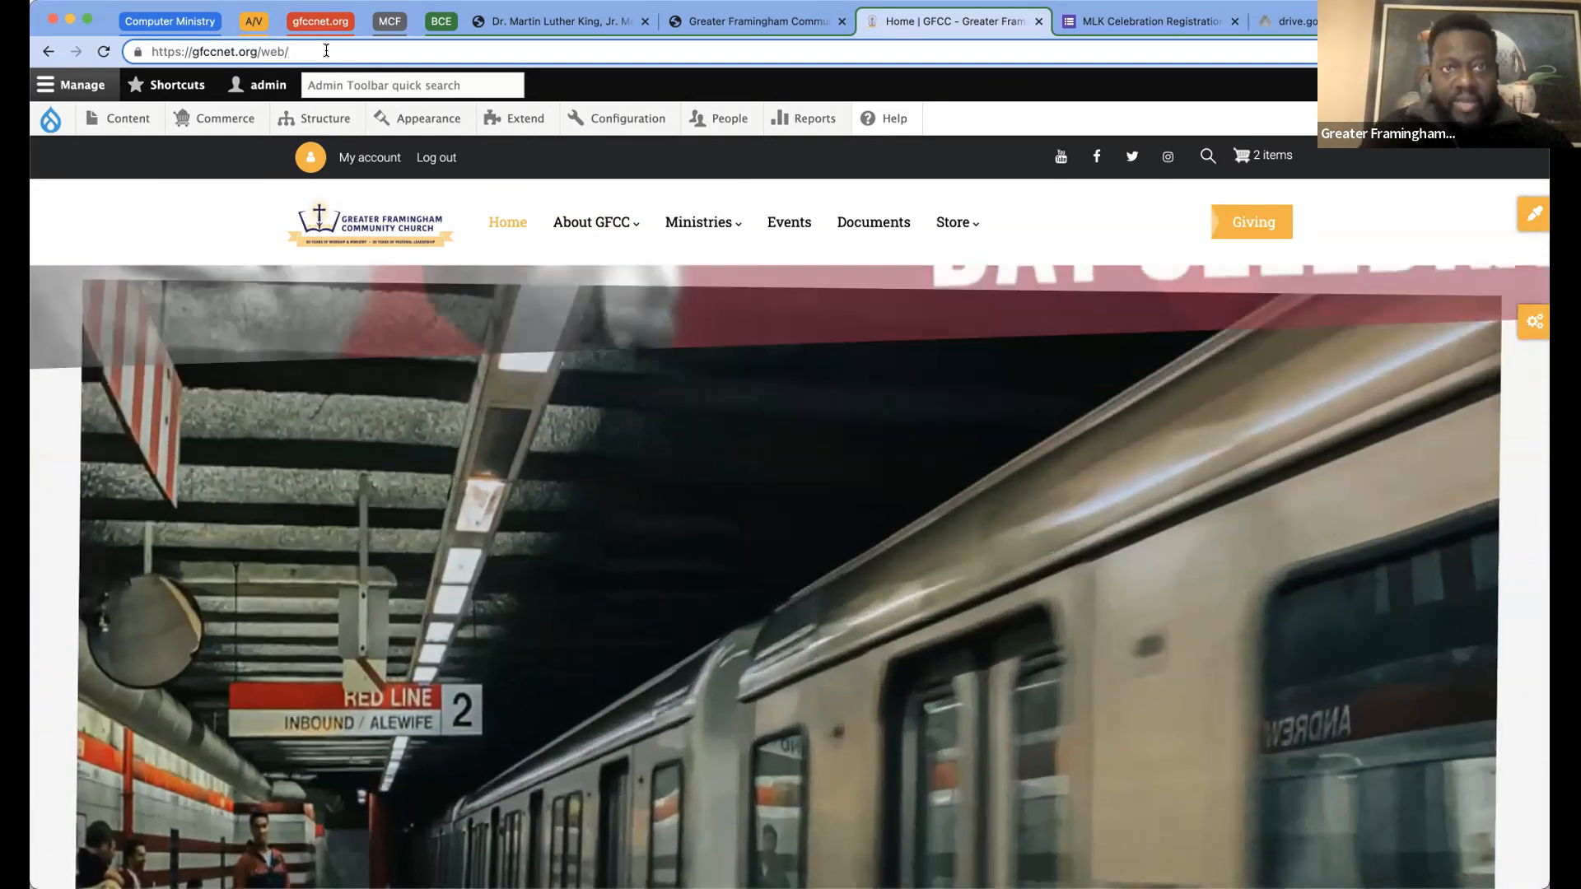
{"action": "mouse_move", "coordinate": [1008, 262]}
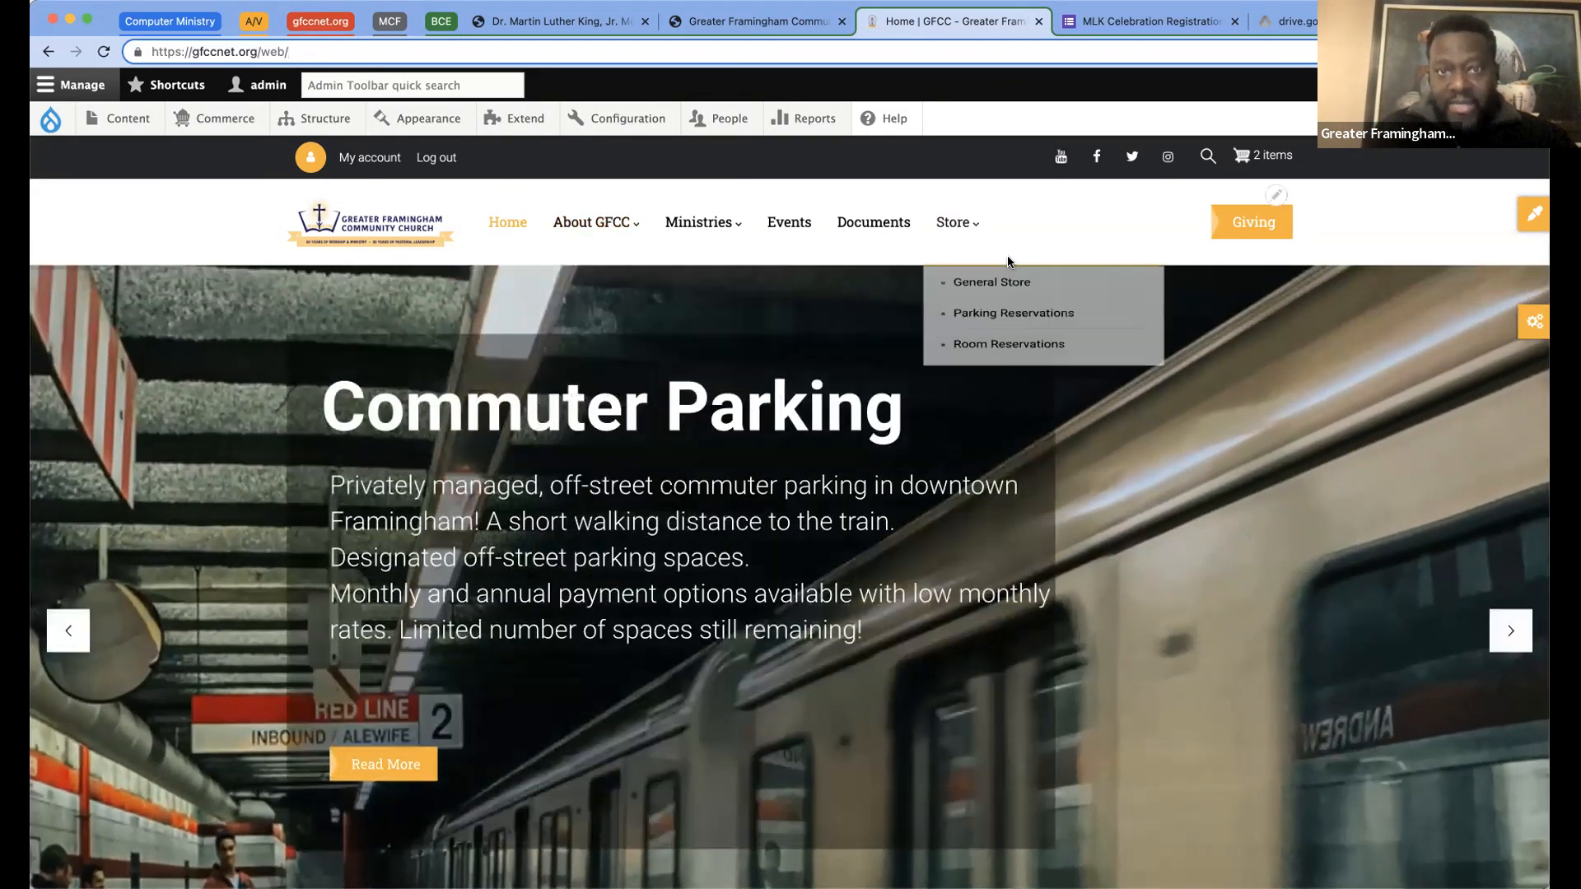
{"action": "mouse_move", "coordinate": [737, 227]}
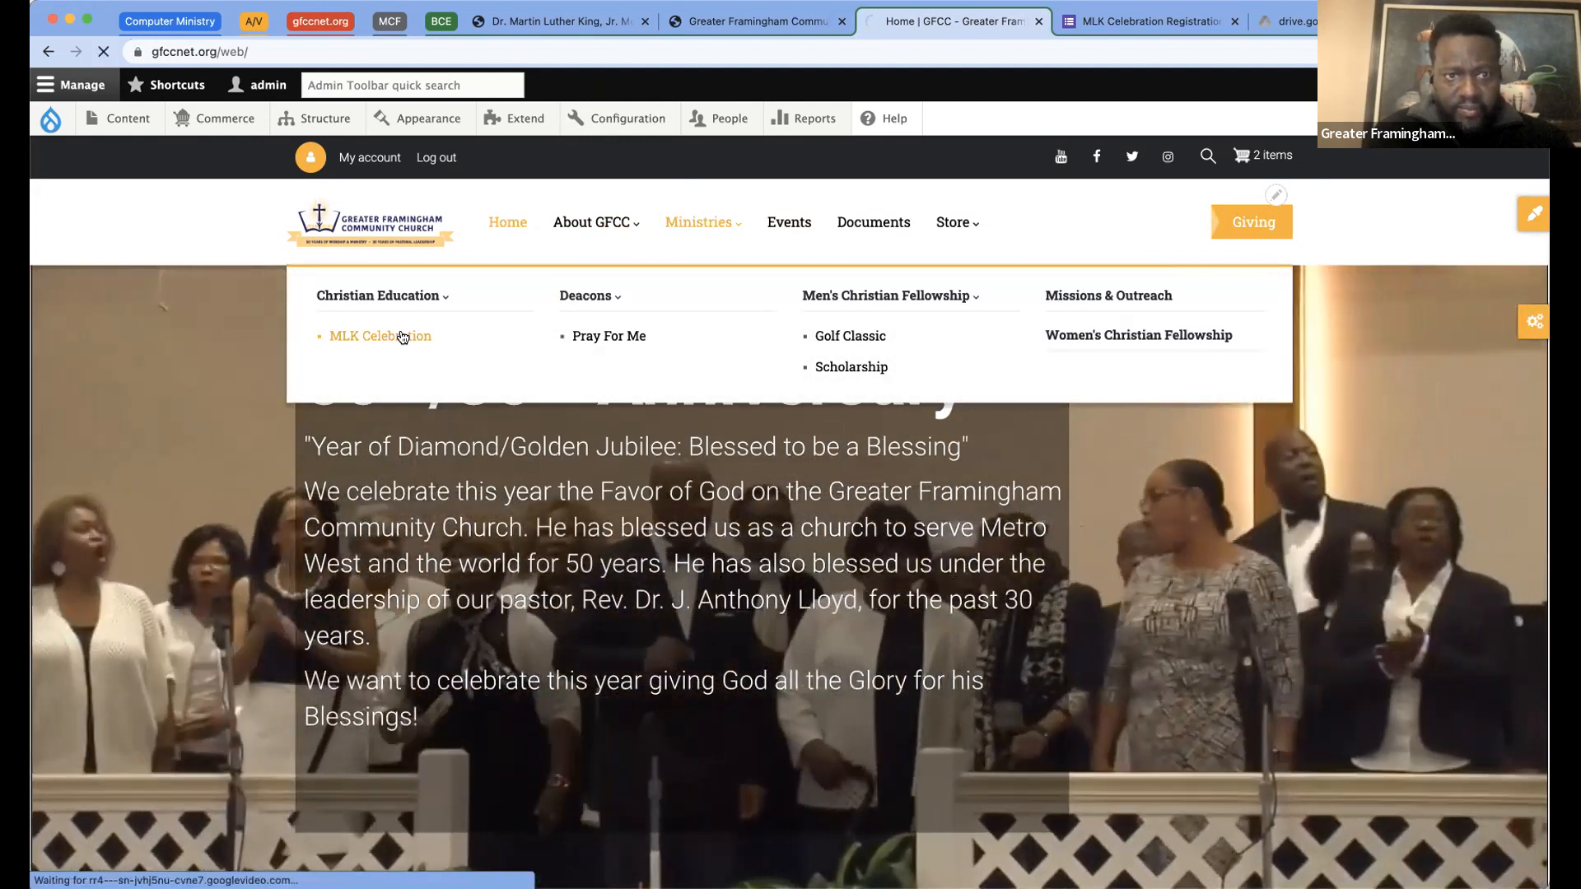
Step: Open MLK Celebration, then shorten its address to gfccnet.org/mlk and reload it
{"action": "left_click", "coordinate": [403, 337]}
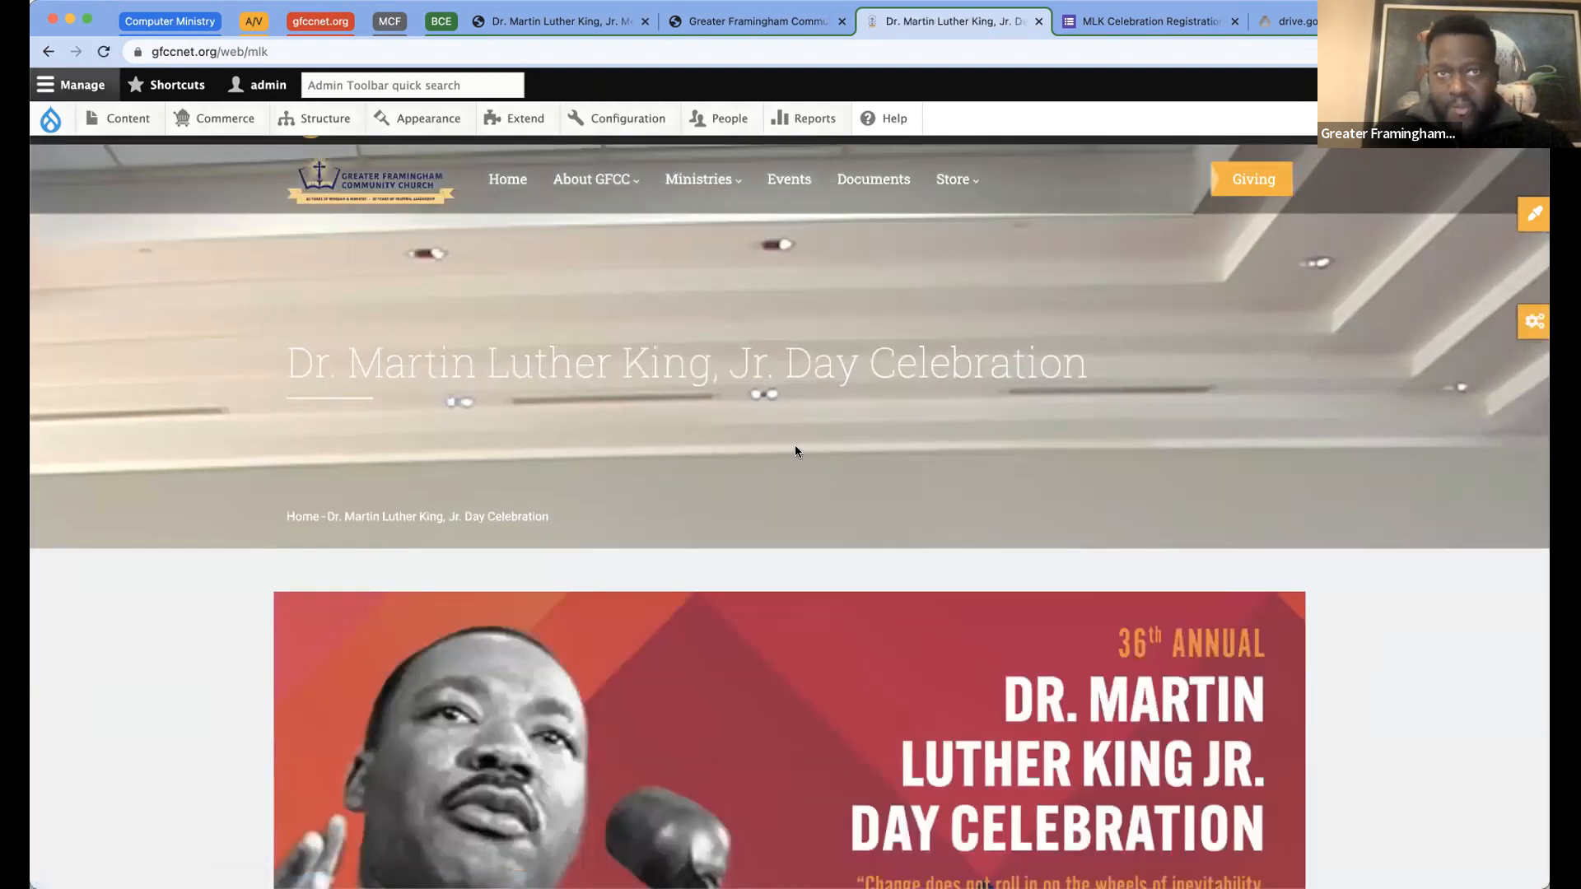
{"action": "scroll", "coordinate": [794, 444], "scroll_direction": "down", "scroll_amount": 3}
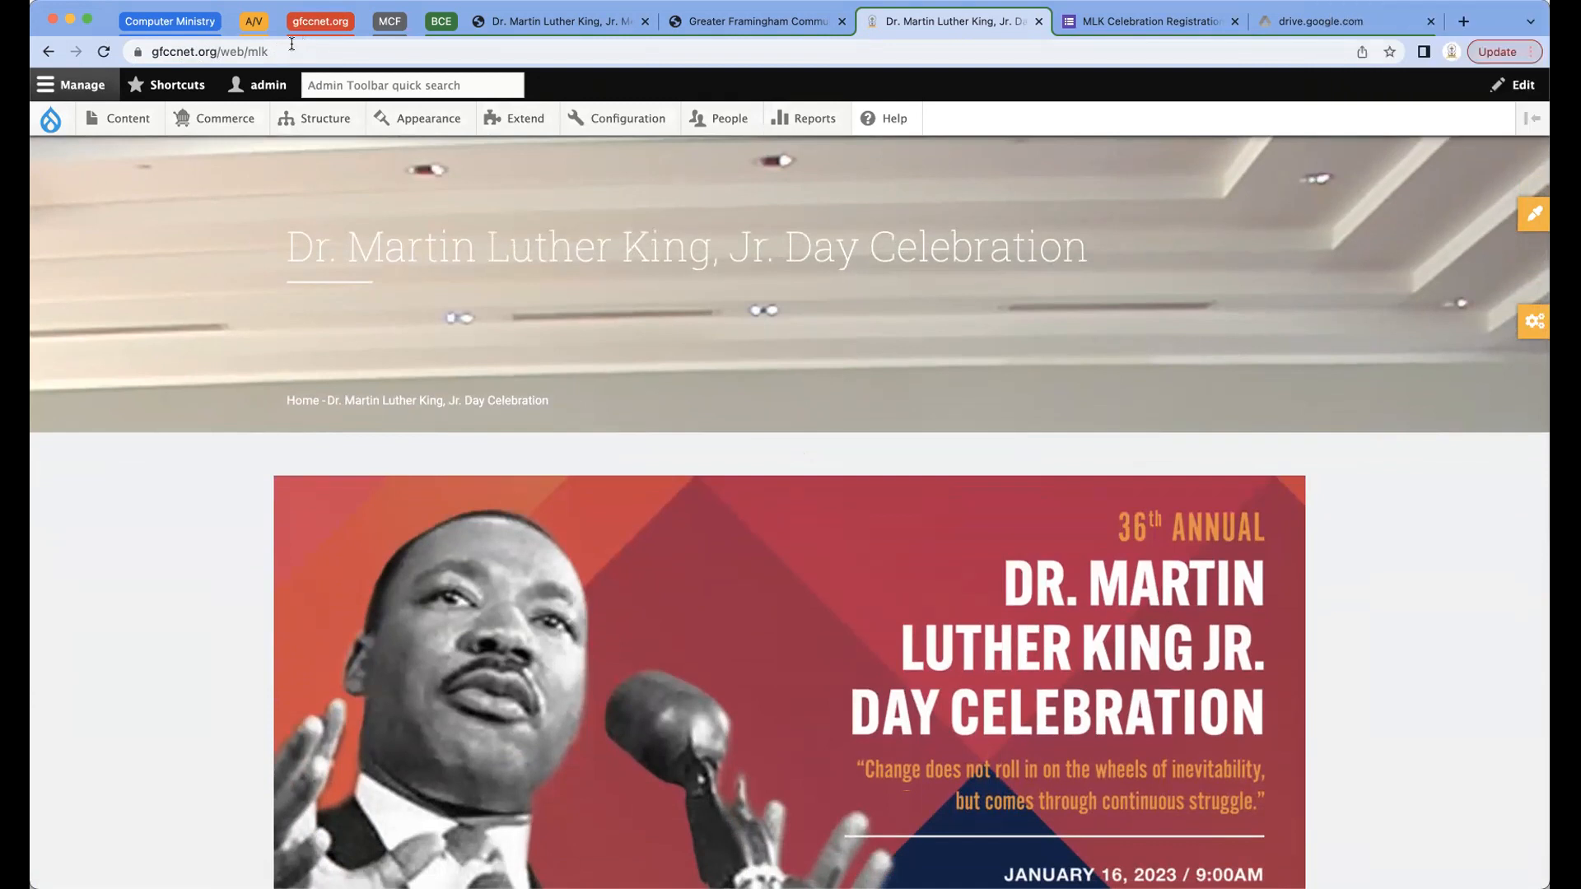
{"action": "left_click", "coordinate": [246, 48]}
{"action": "key", "text": "Right"}
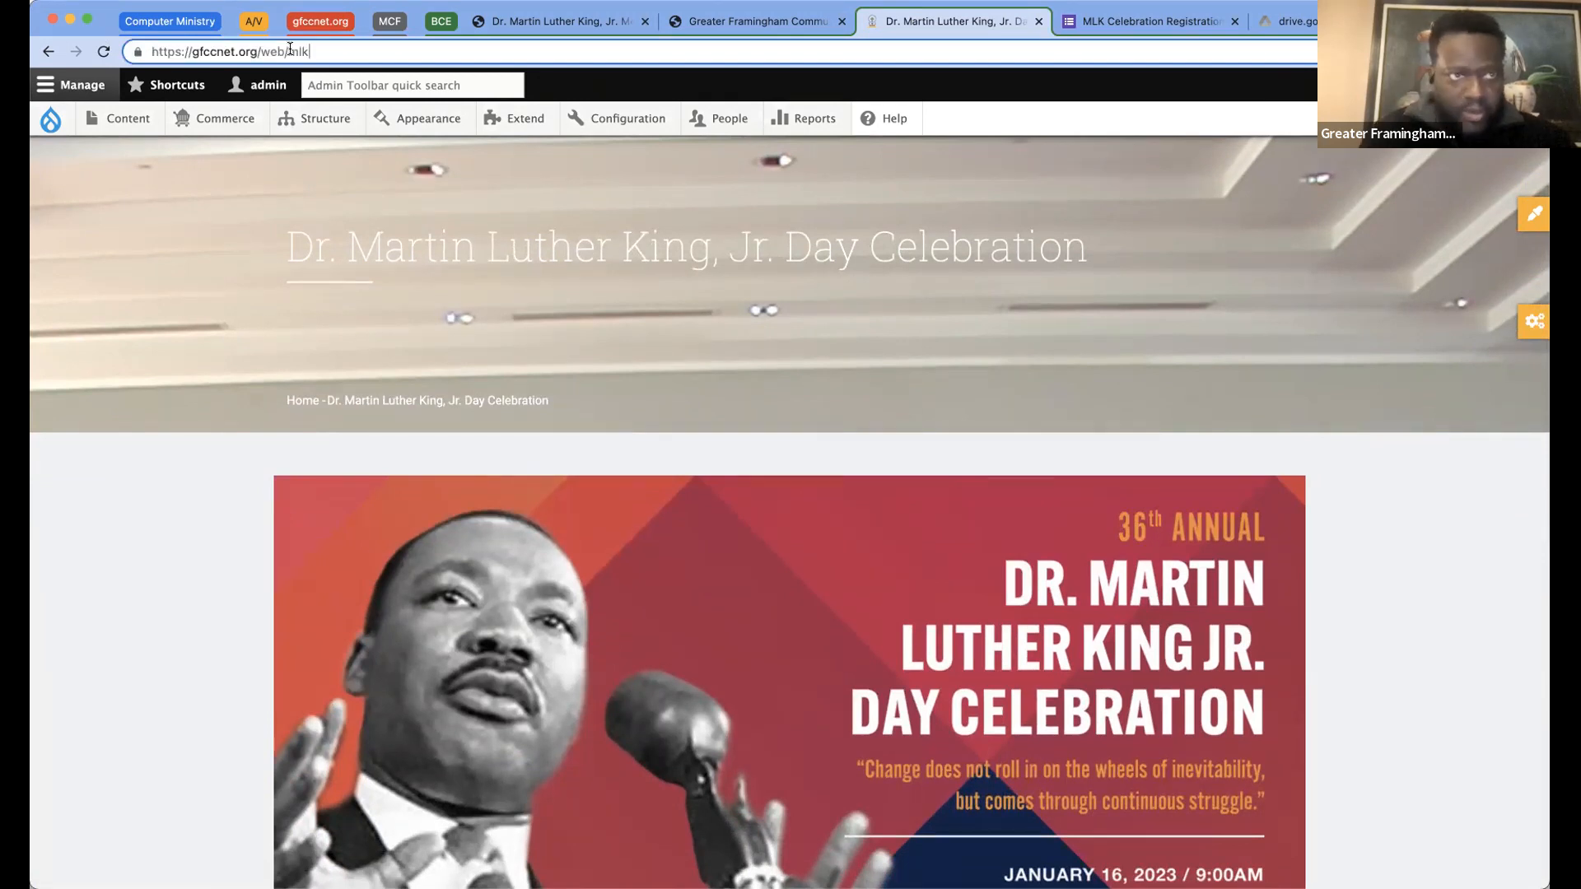
{"action": "key", "text": "BackSpace"}
{"action": "key", "text": "BackSpace"}
{"action": "key", "text": "BackSpace"}
{"action": "key", "text": "BackSpace"}
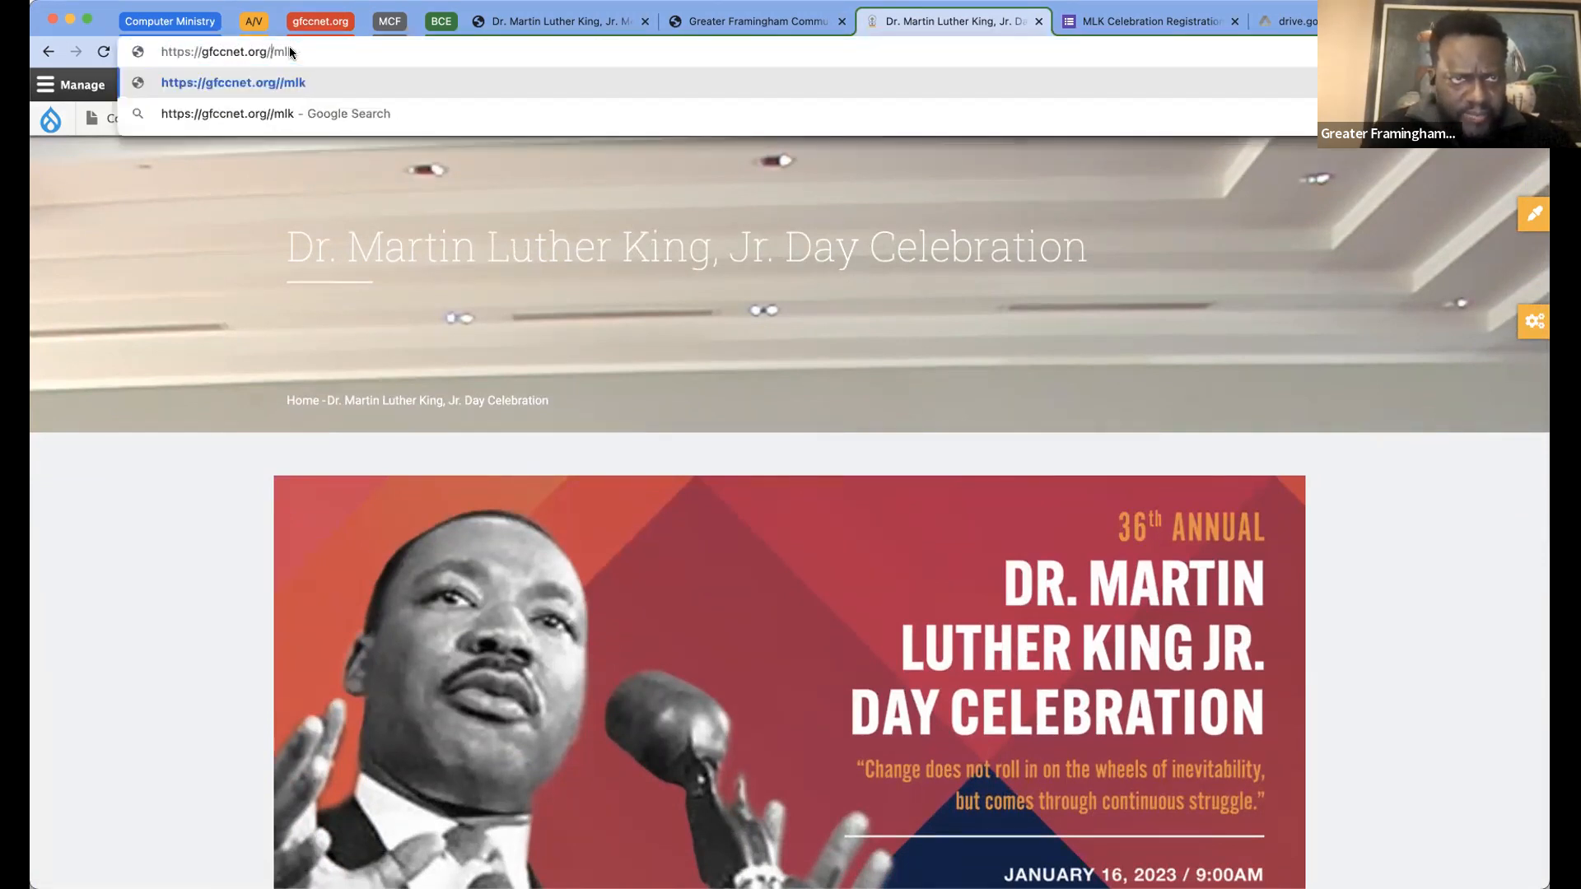
{"action": "key", "text": "Return"}
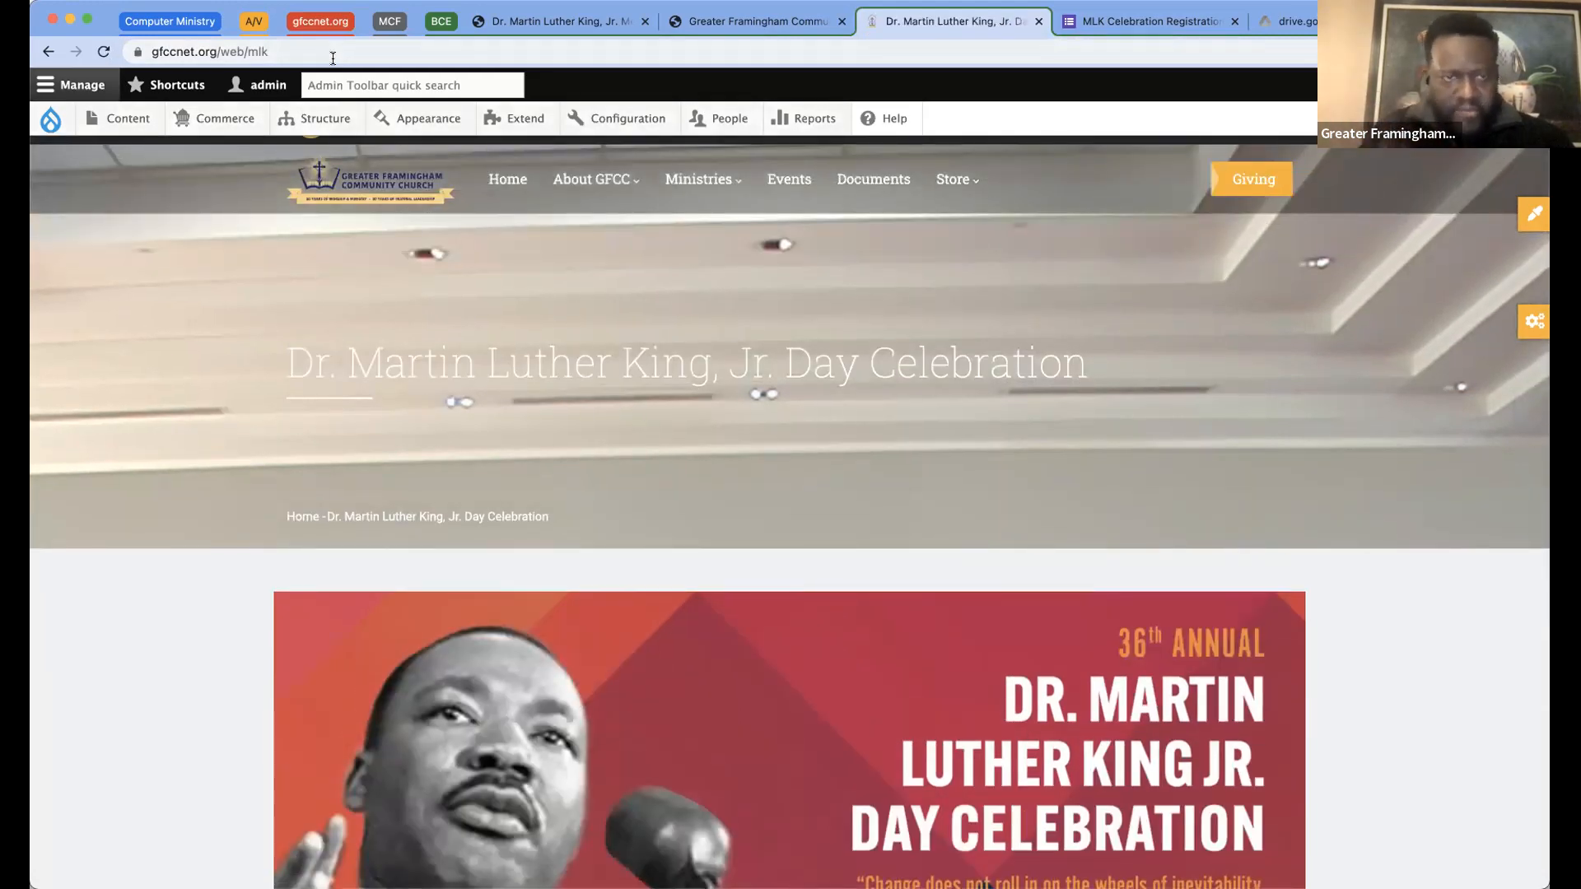
Step: Scroll through the Virtual Celebration program, highlighting the two EMCEE bio paragraphs
{"action": "scroll", "coordinate": [517, 297], "scroll_direction": "down", "scroll_amount": 5}
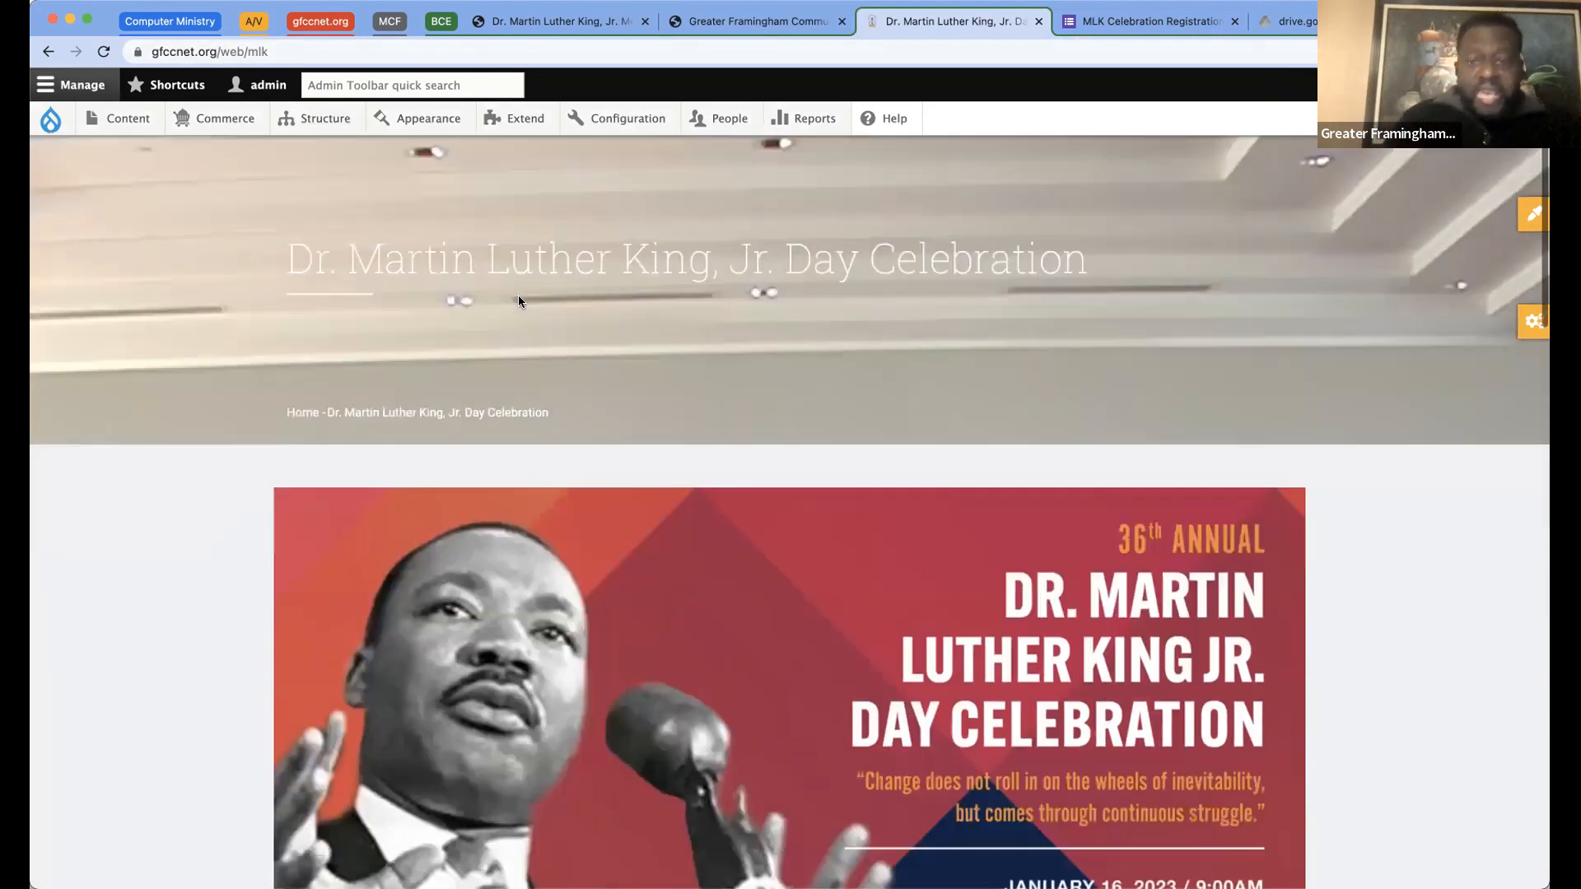
{"action": "scroll", "coordinate": [519, 300], "scroll_direction": "down", "scroll_amount": 10}
{"action": "scroll", "coordinate": [519, 301], "scroll_direction": "up", "scroll_amount": 10}
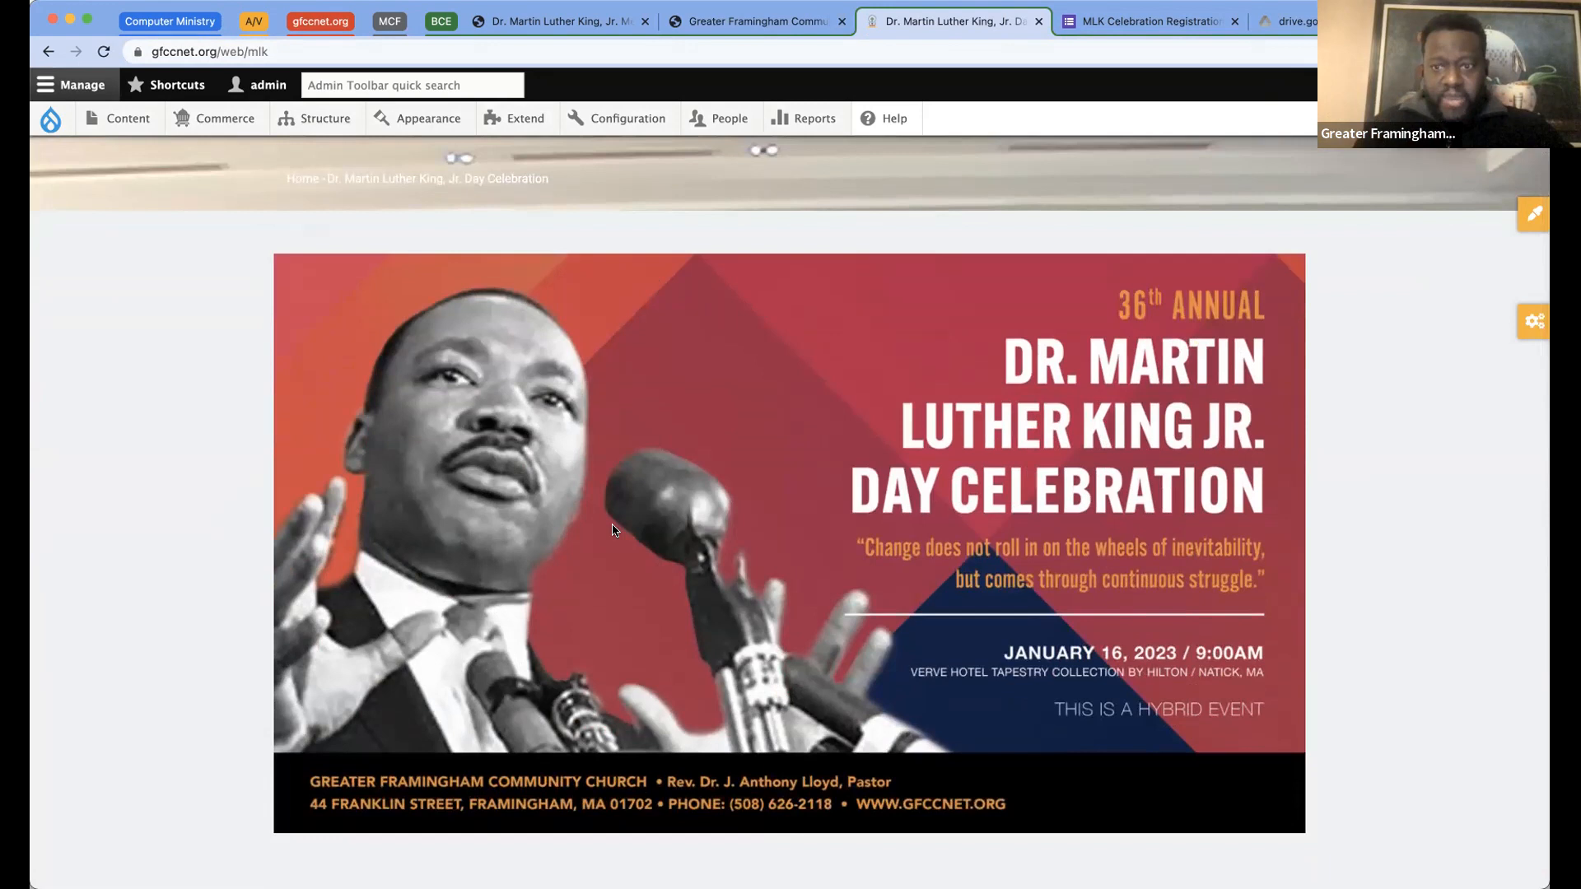
{"action": "scroll", "coordinate": [709, 481], "scroll_direction": "down", "scroll_amount": 3}
{"action": "scroll", "coordinate": [709, 485], "scroll_direction": "down", "scroll_amount": 6}
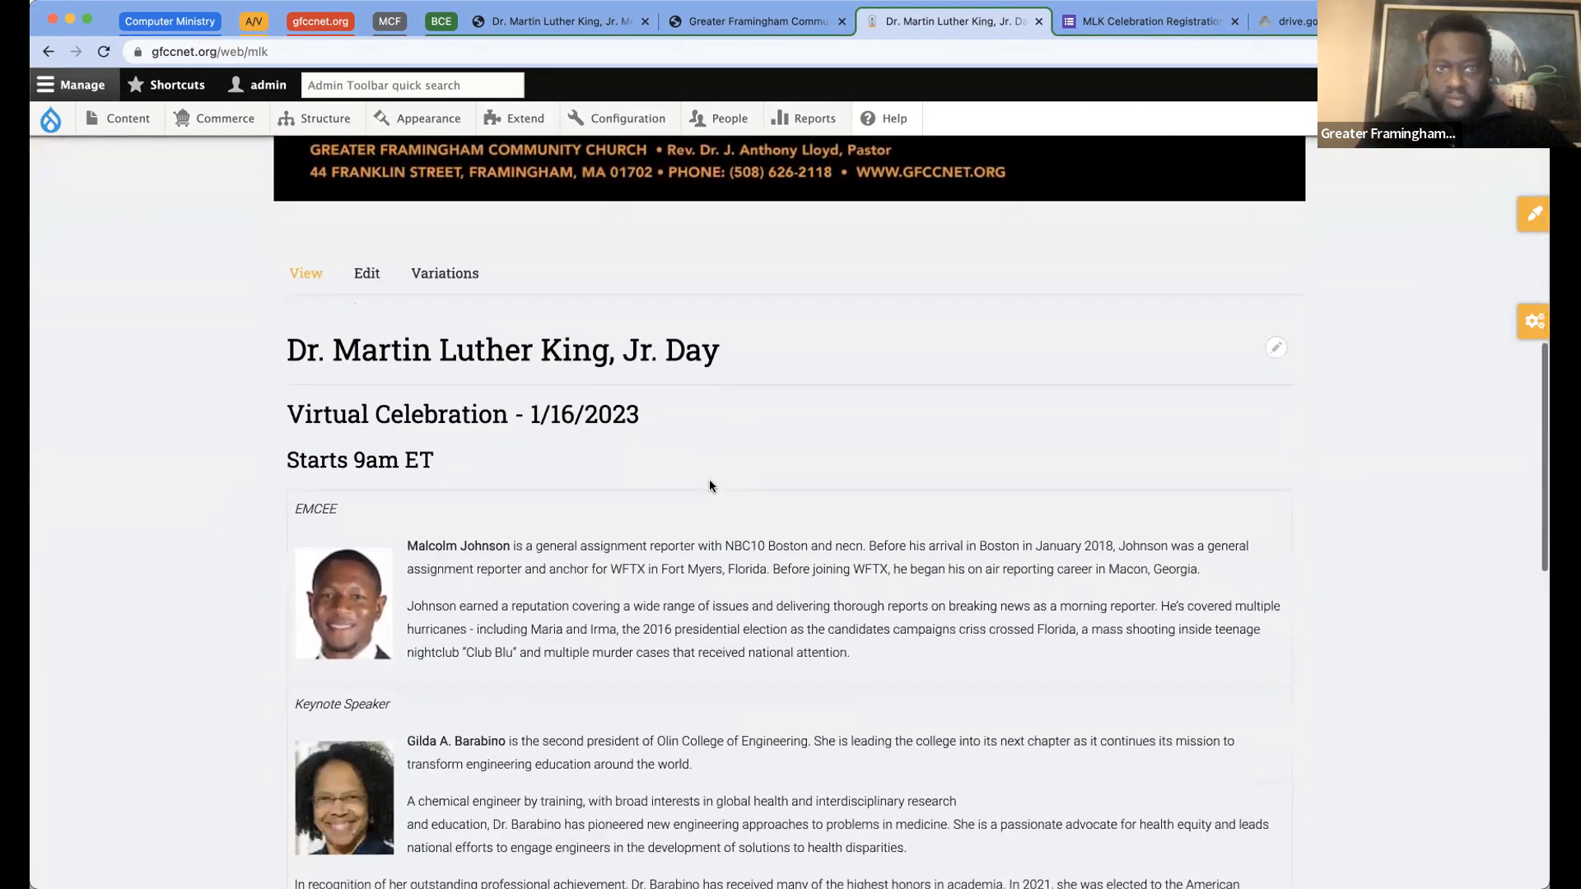
{"action": "scroll", "coordinate": [709, 481], "scroll_direction": "down", "scroll_amount": 2}
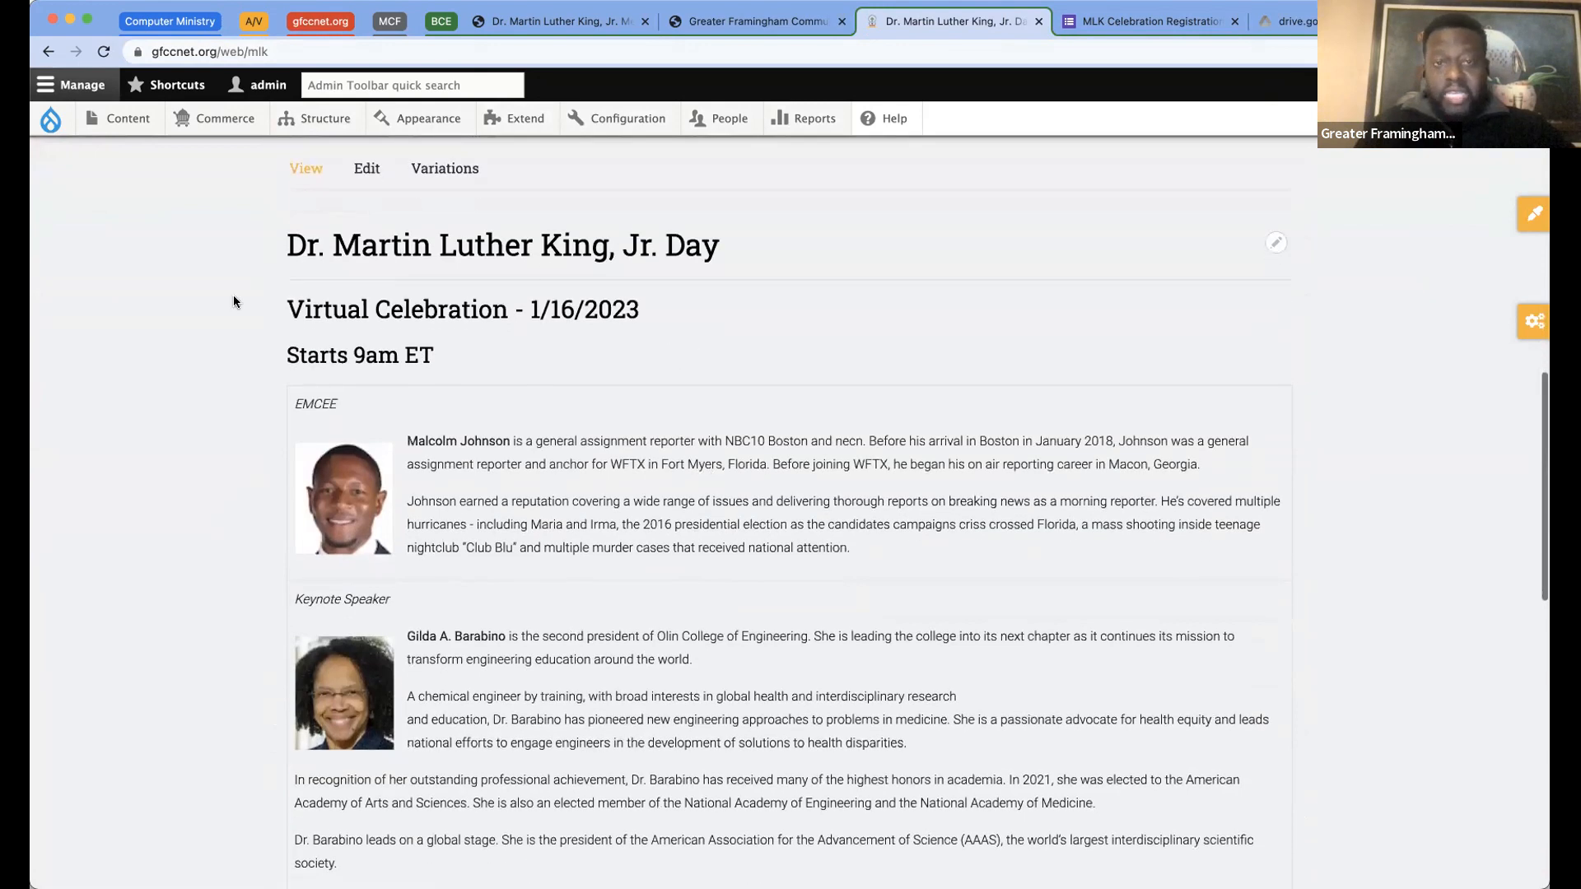
{"action": "scroll", "coordinate": [563, 367], "scroll_direction": "down", "scroll_amount": 5}
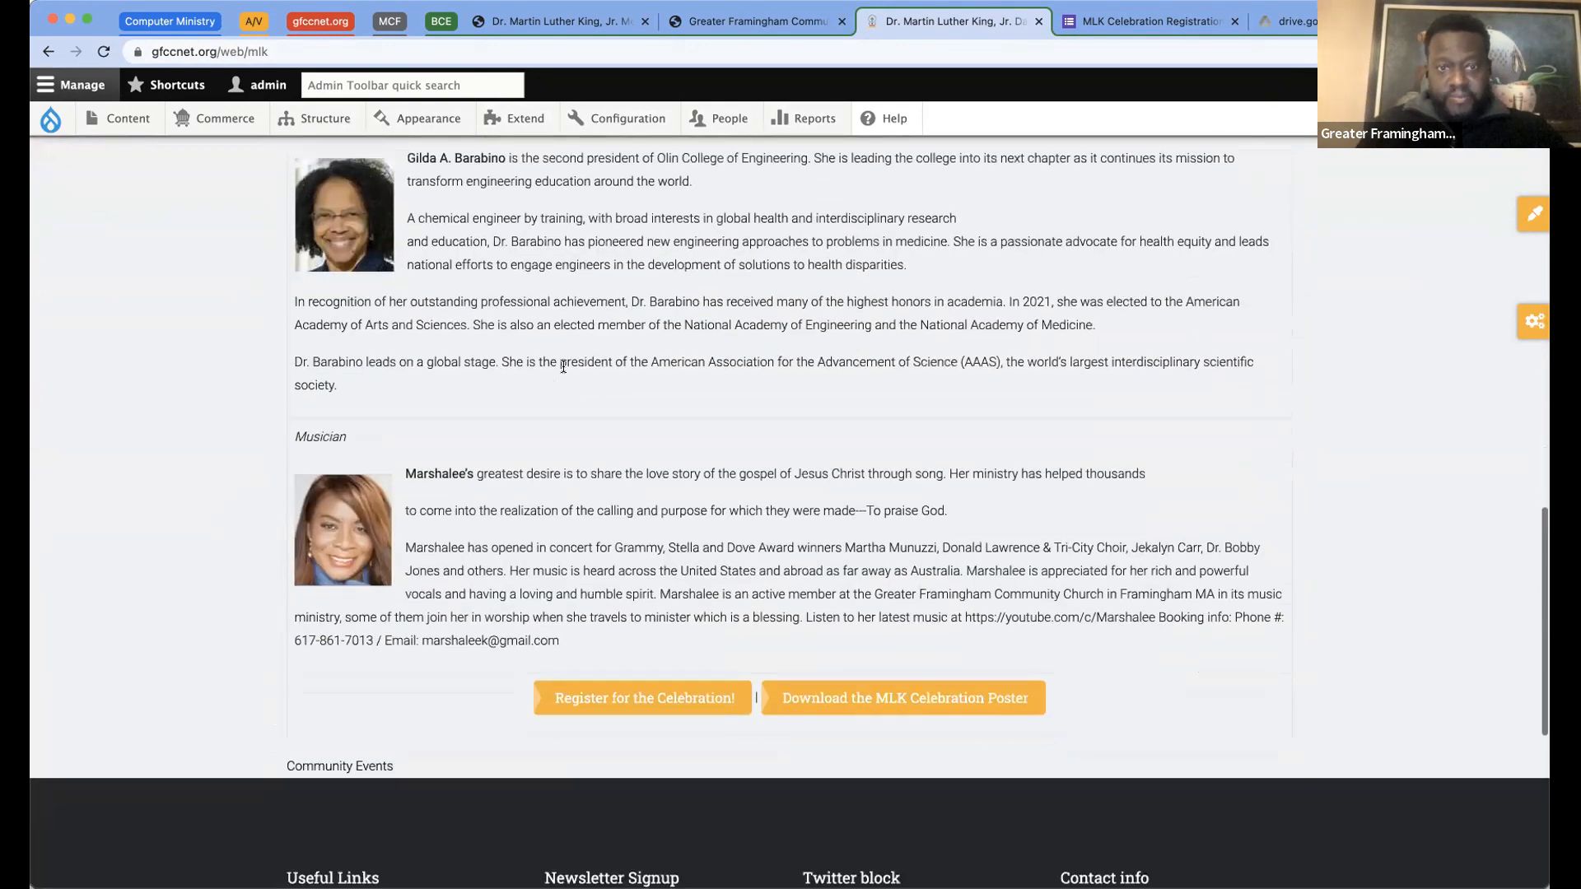
{"action": "scroll", "coordinate": [563, 368], "scroll_direction": "up", "scroll_amount": 5}
{"action": "scroll", "coordinate": [562, 366], "scroll_direction": "up", "scroll_amount": 3}
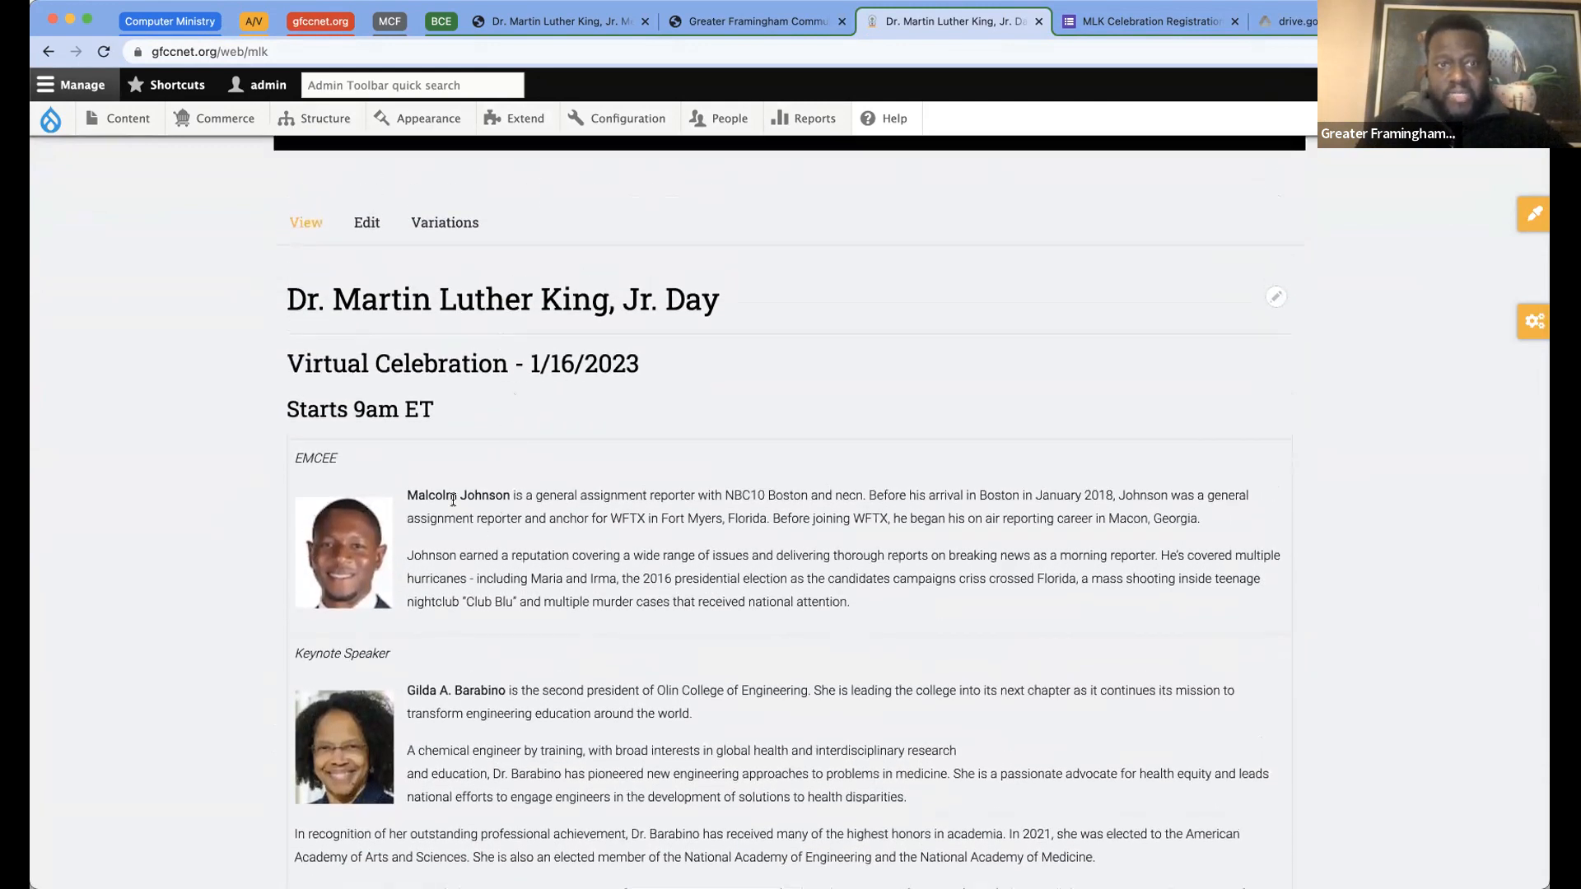
{"action": "left_click_drag", "start_coordinate": [410, 491], "coordinate": [1160, 603]}
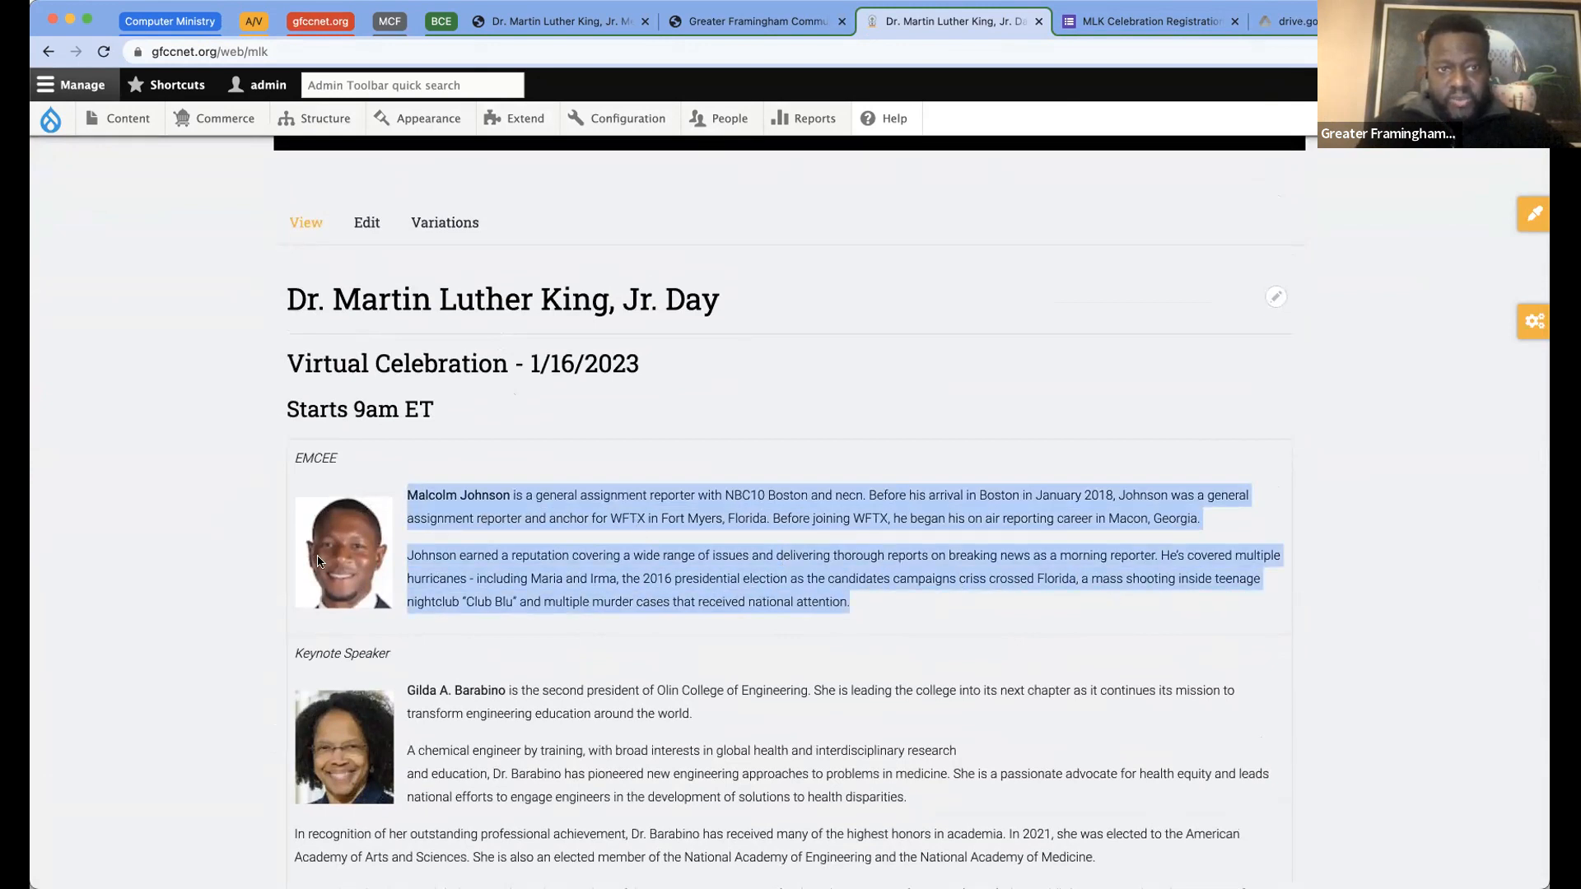
{"action": "scroll", "coordinate": [407, 457], "scroll_direction": "down", "scroll_amount": 3}
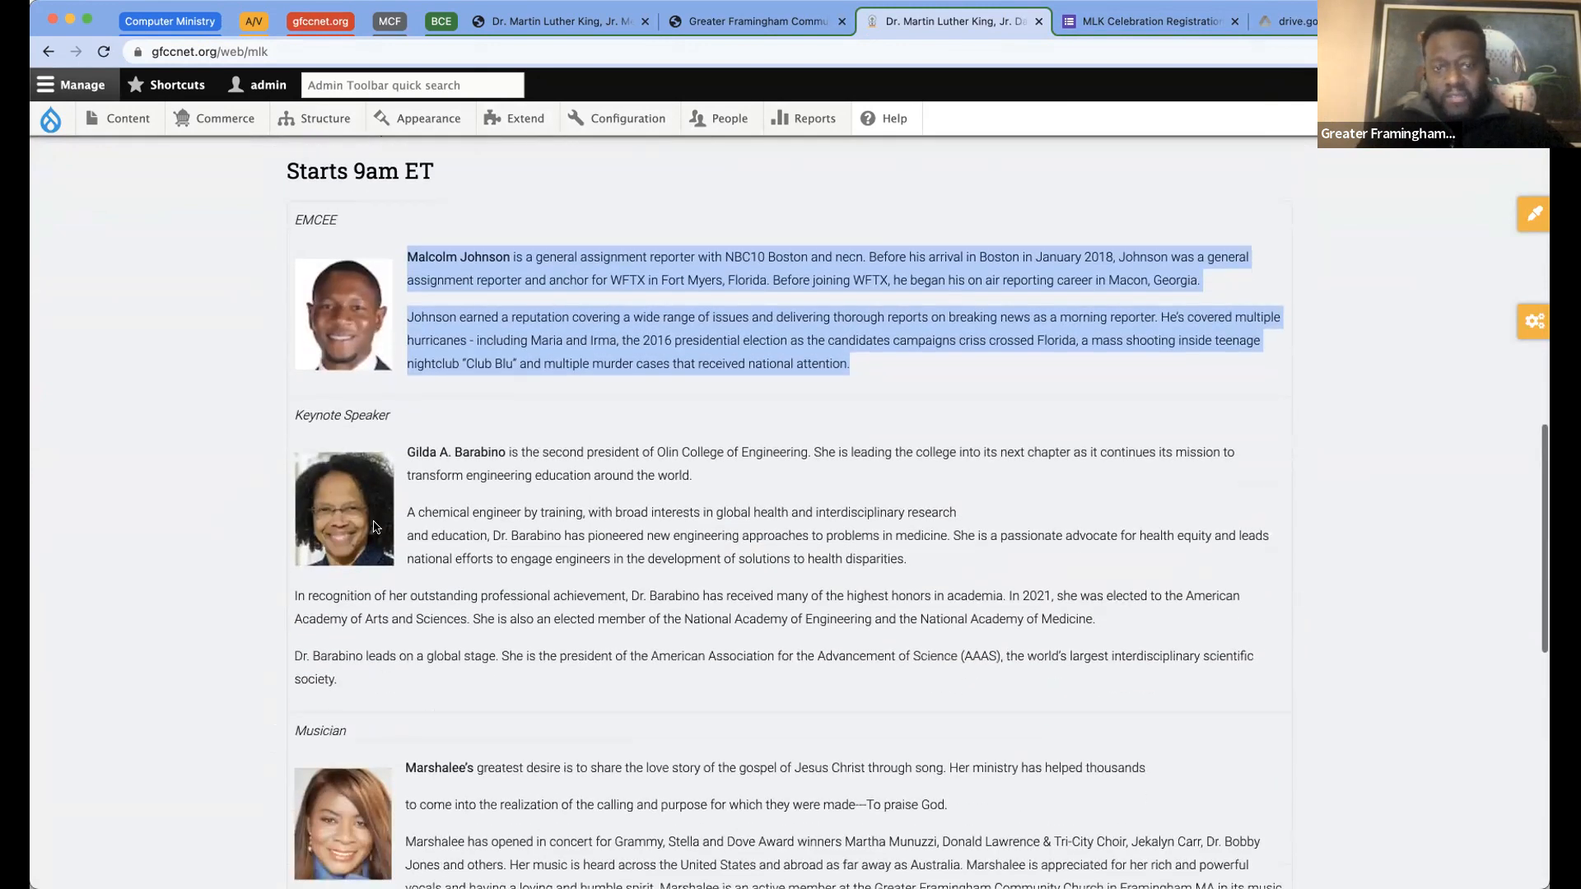
{"action": "scroll", "coordinate": [591, 618], "scroll_direction": "down", "scroll_amount": 3}
{"action": "scroll", "coordinate": [591, 618], "scroll_direction": "up", "scroll_amount": 7}
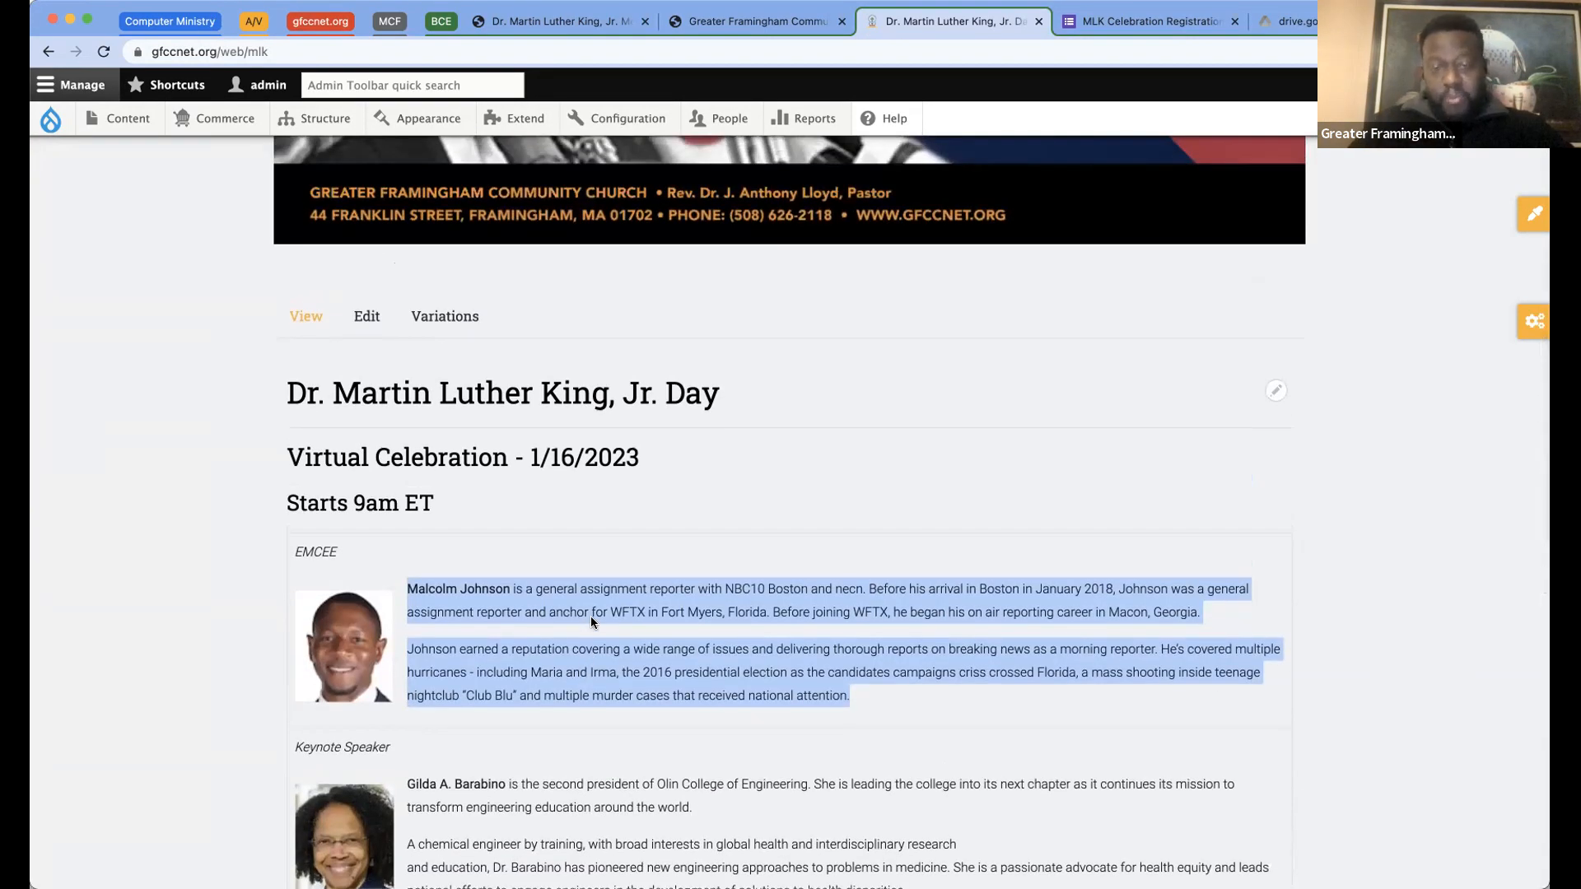
{"action": "scroll", "coordinate": [590, 618], "scroll_direction": "up", "scroll_amount": 3}
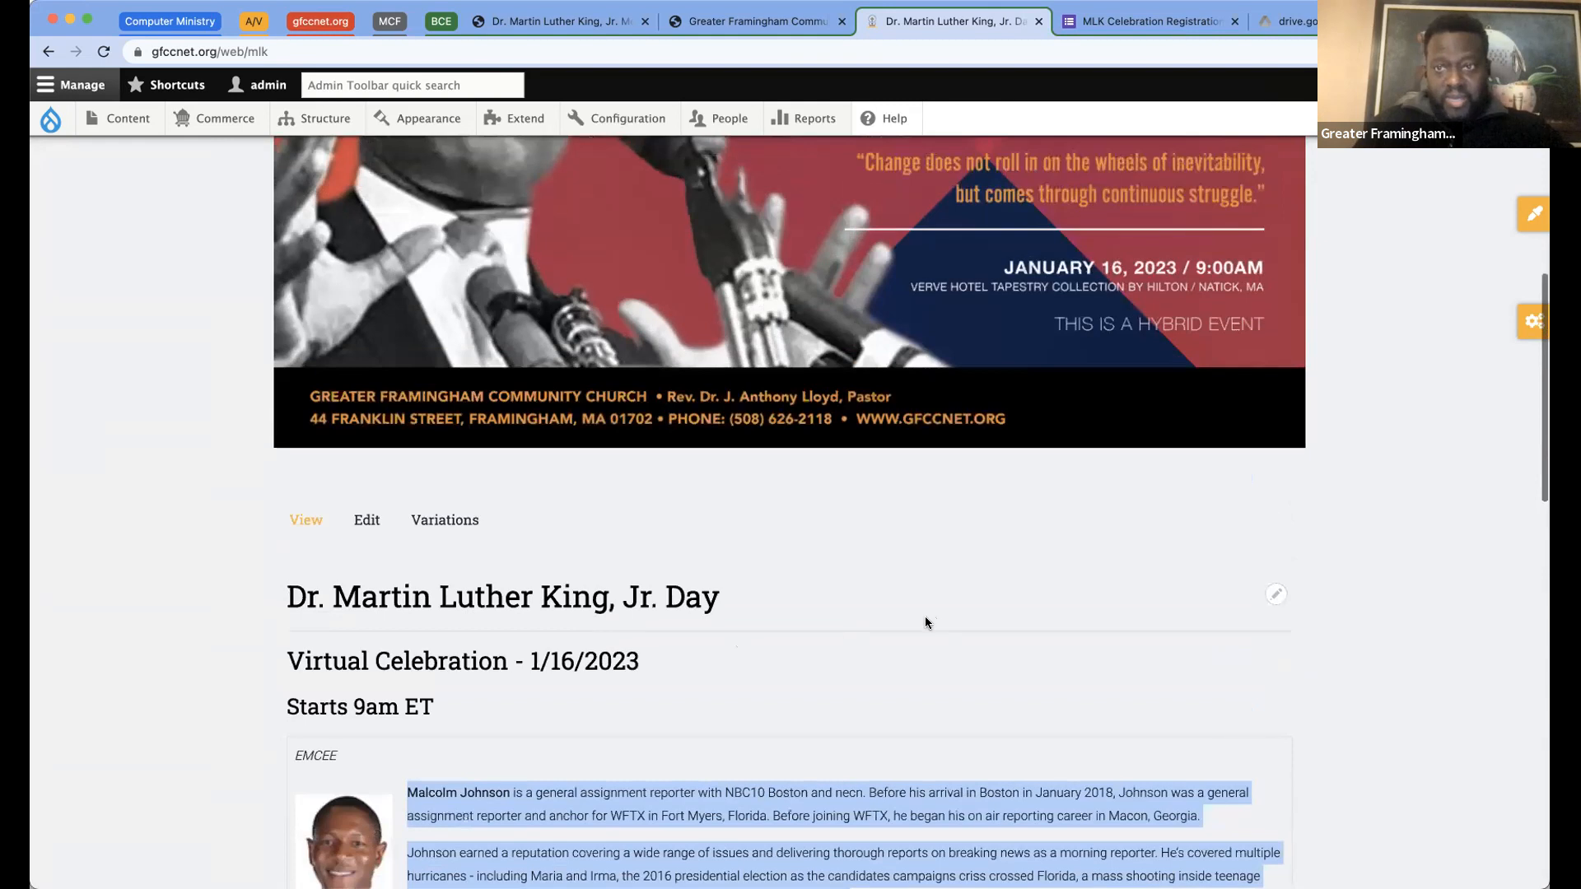
{"action": "left_click", "coordinate": [926, 617]}
{"action": "scroll", "coordinate": [926, 622], "scroll_direction": "up", "scroll_amount": 7}
{"action": "scroll", "coordinate": [926, 622], "scroll_direction": "down", "scroll_amount": 8}
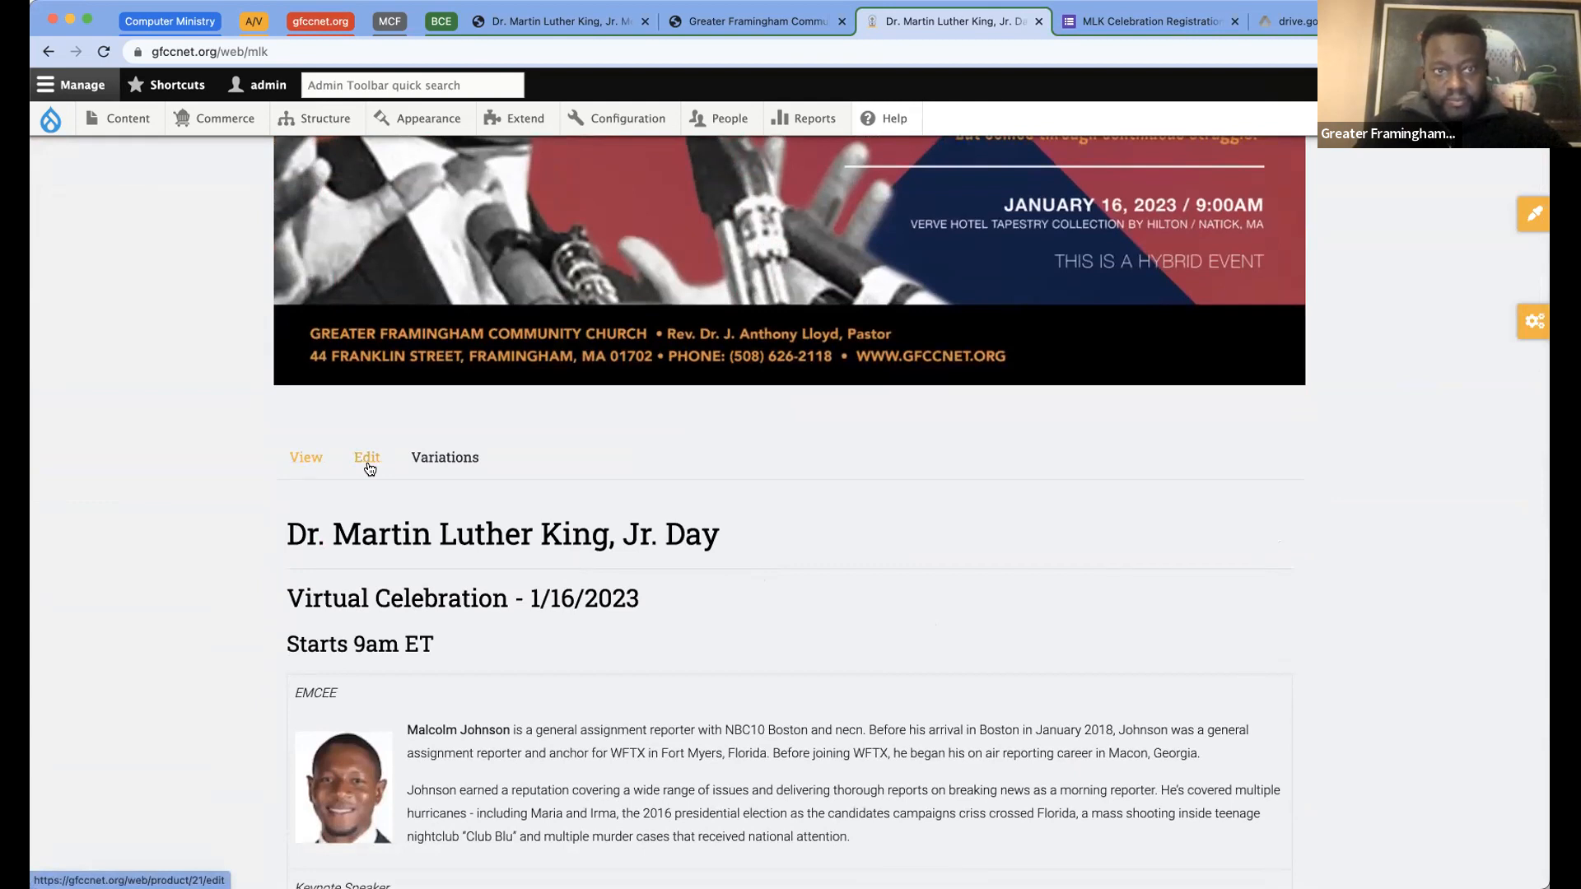
Step: Open the MLK product's edit form, go back to the live page, and show browsing history
{"action": "left_click", "coordinate": [368, 466]}
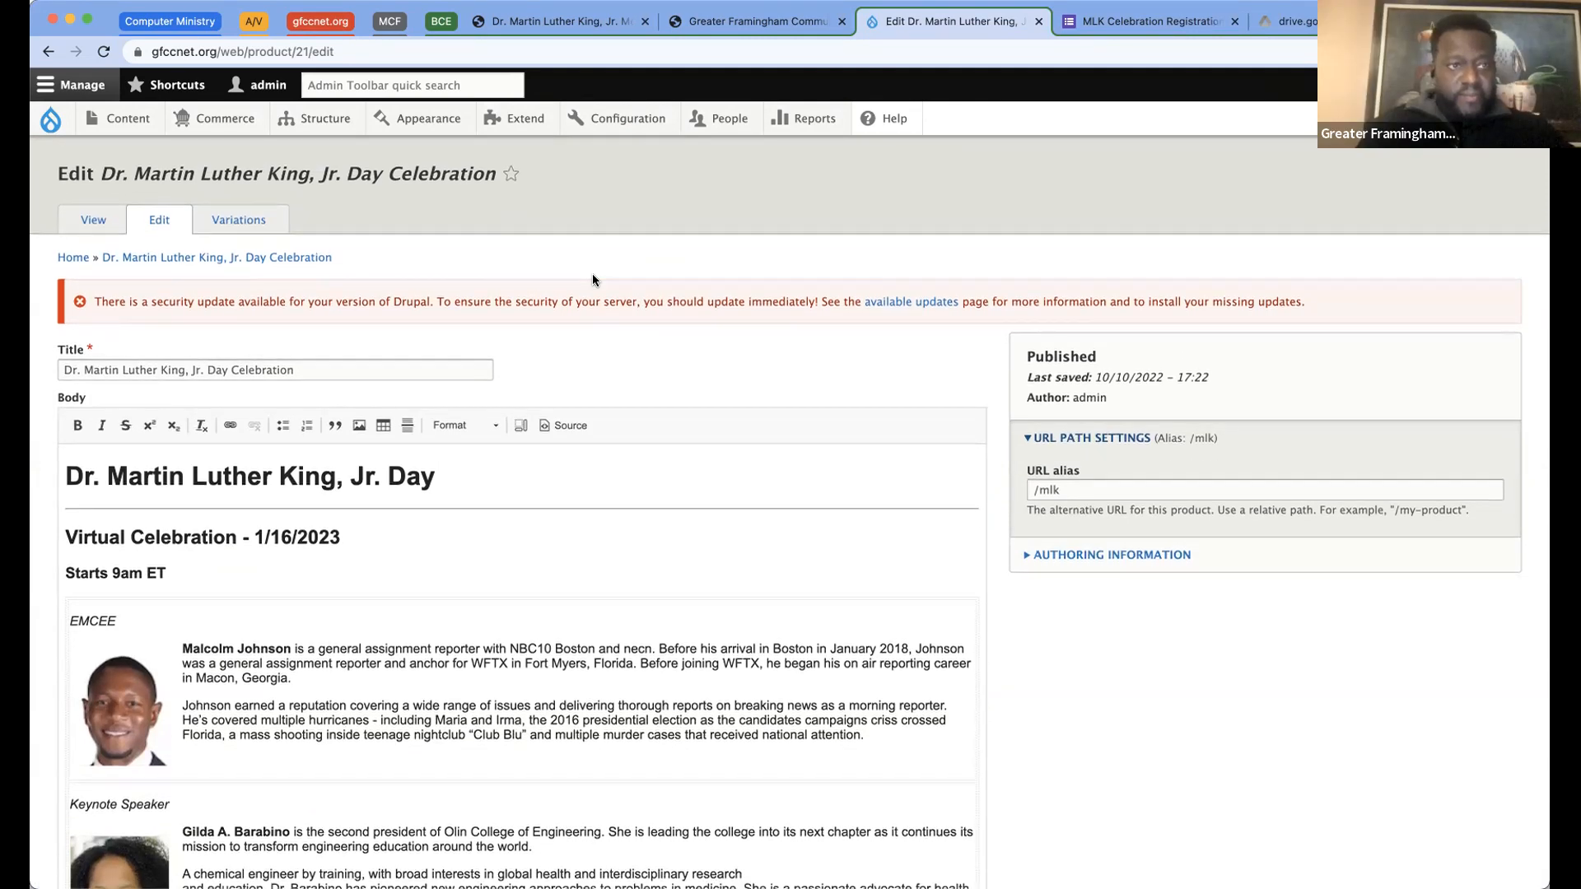
{"action": "left_click", "coordinate": [46, 53]}
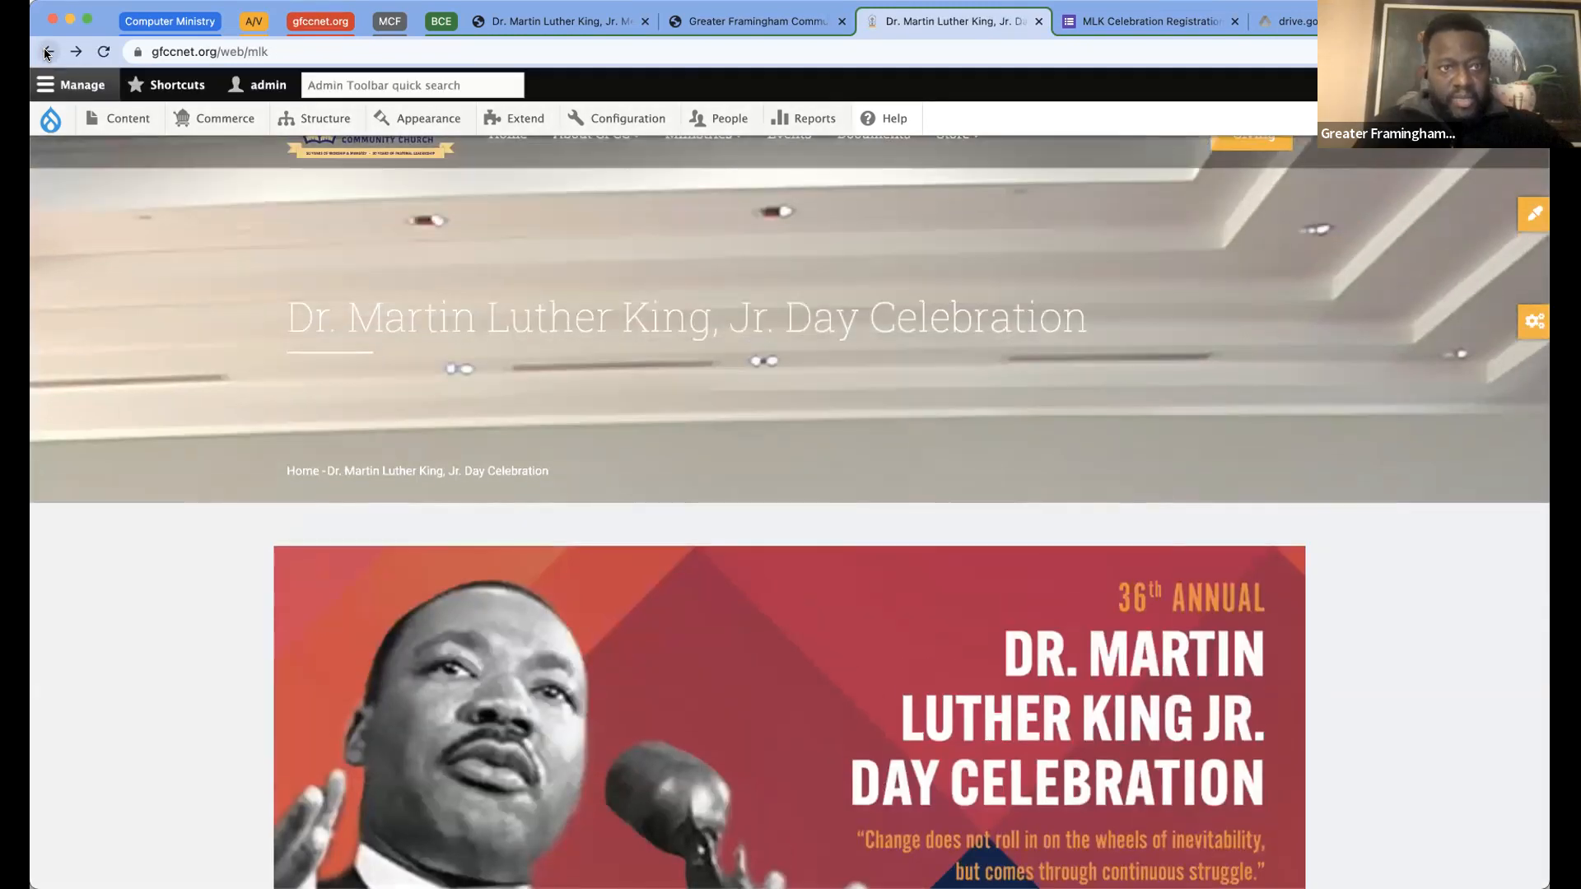
{"action": "right_click", "coordinate": [46, 53]}
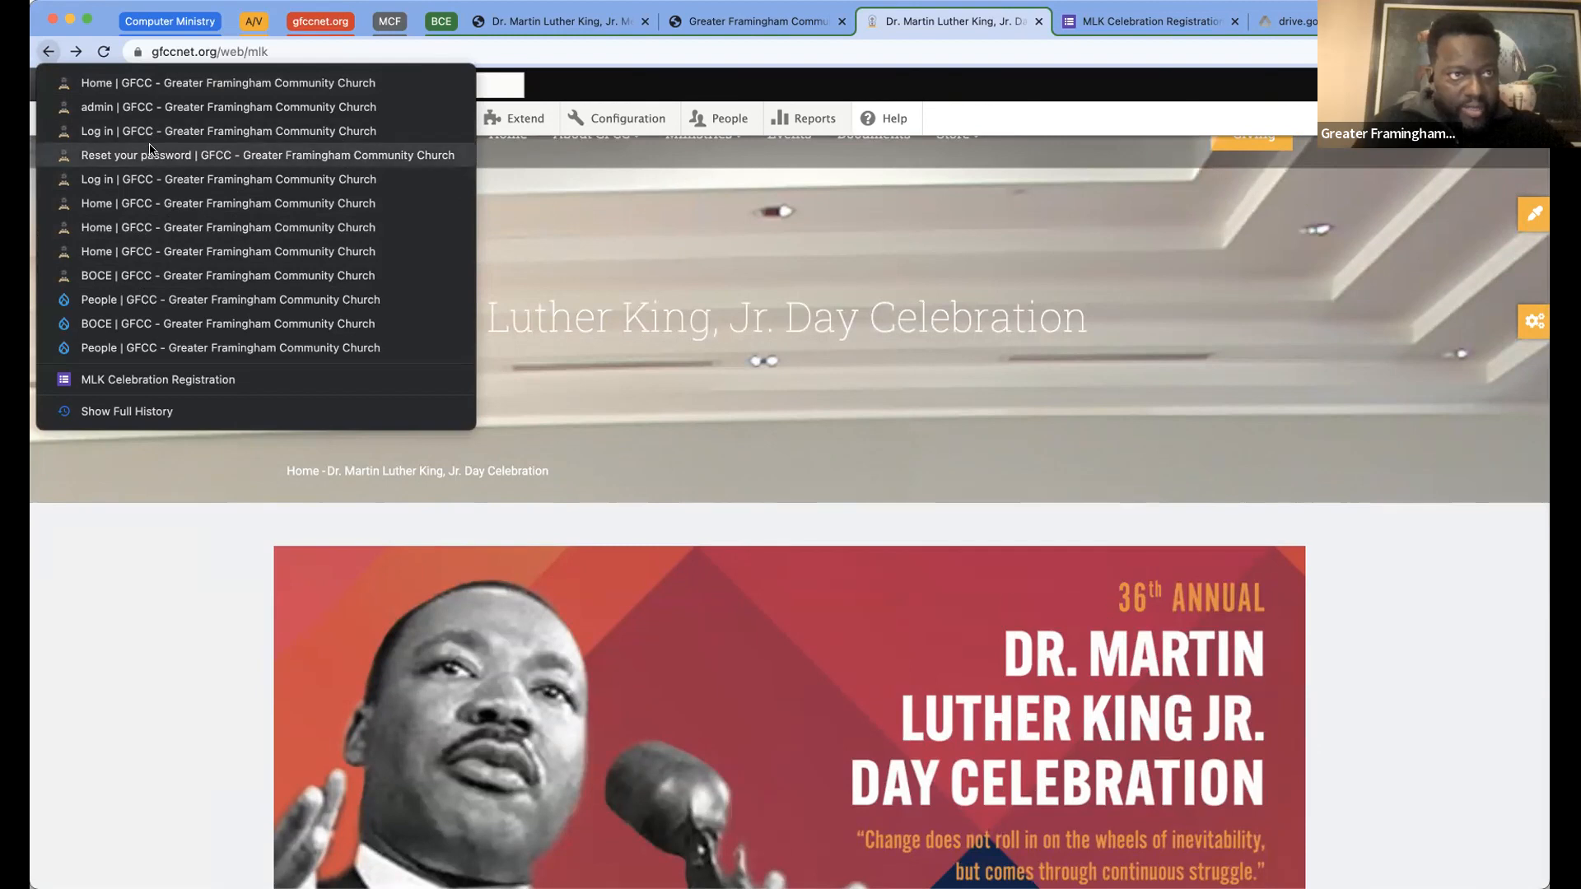
Step: Go to the admin account page, then open MLK Celebration from the Ministries menu
{"action": "left_click", "coordinate": [153, 107]}
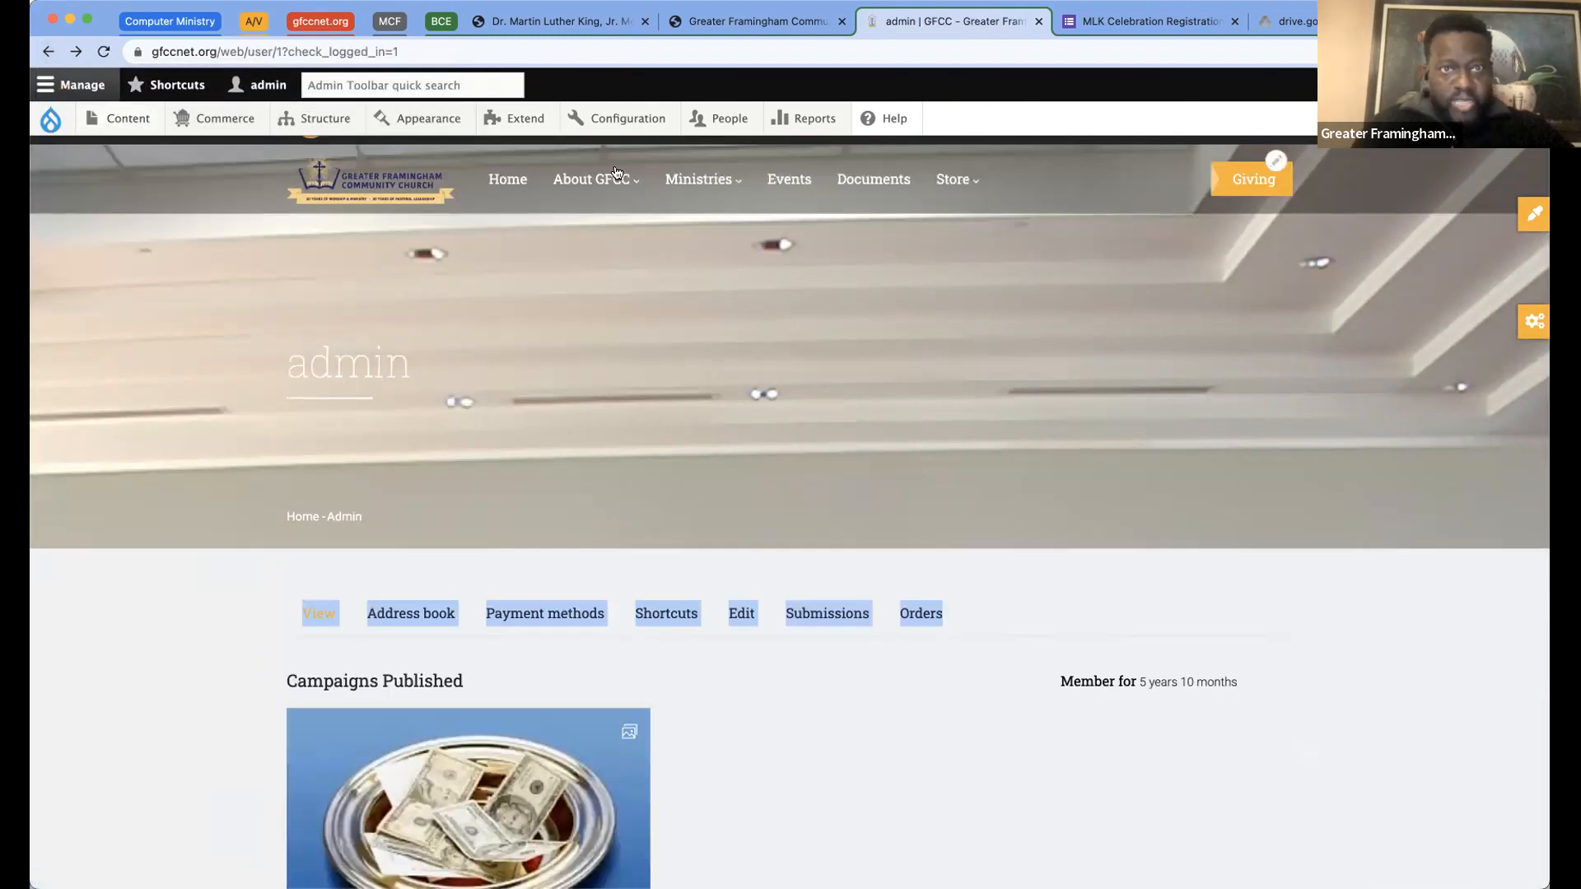
{"action": "mouse_move", "coordinate": [583, 184]}
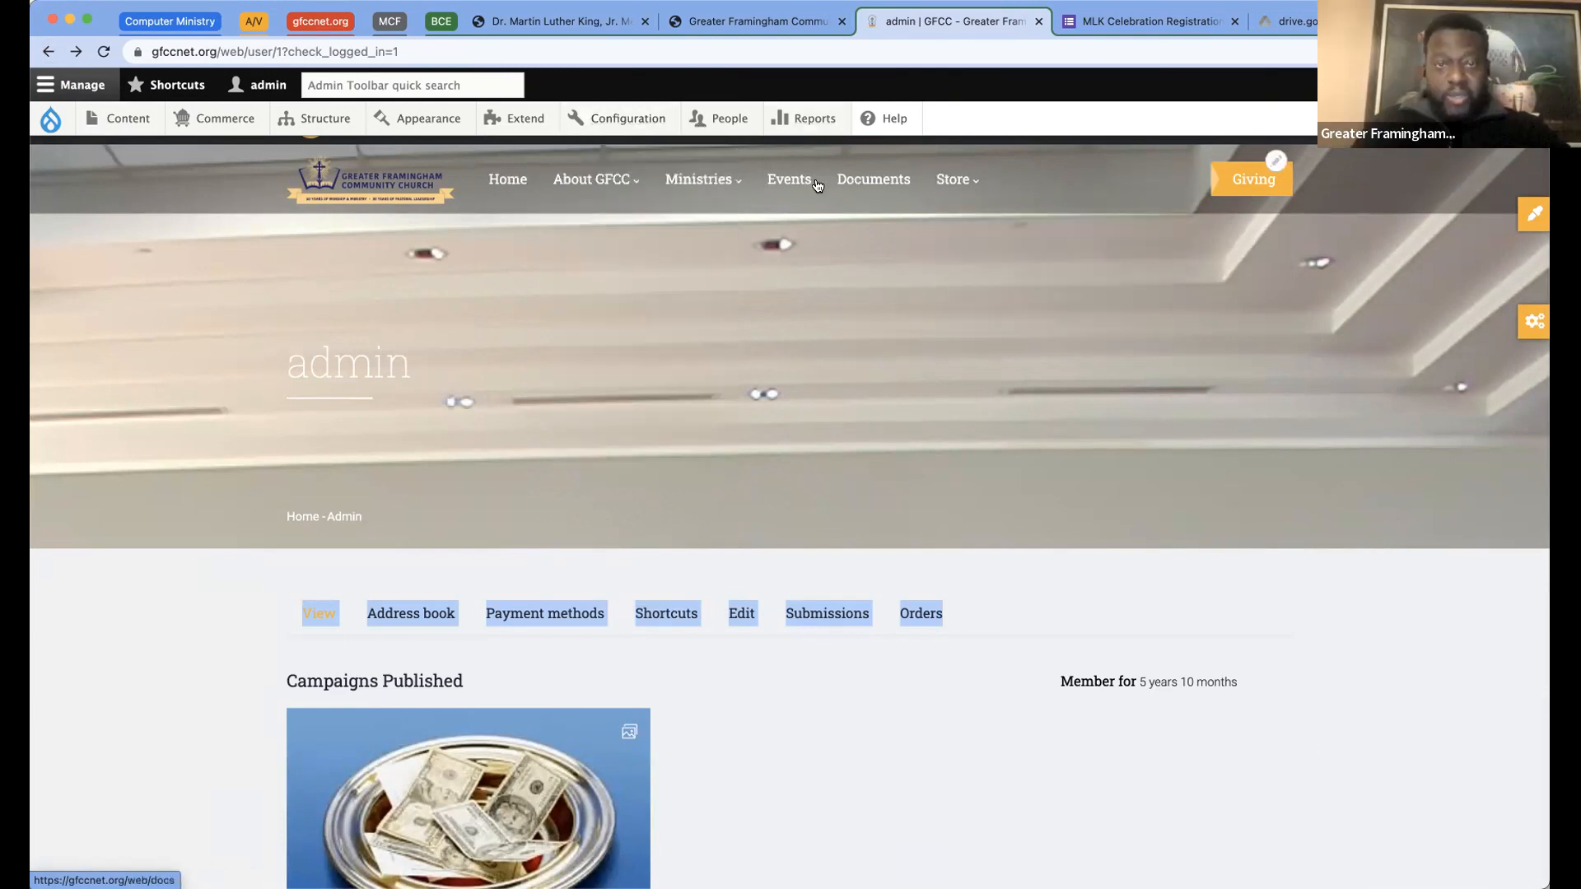
{"action": "mouse_move", "coordinate": [728, 189]}
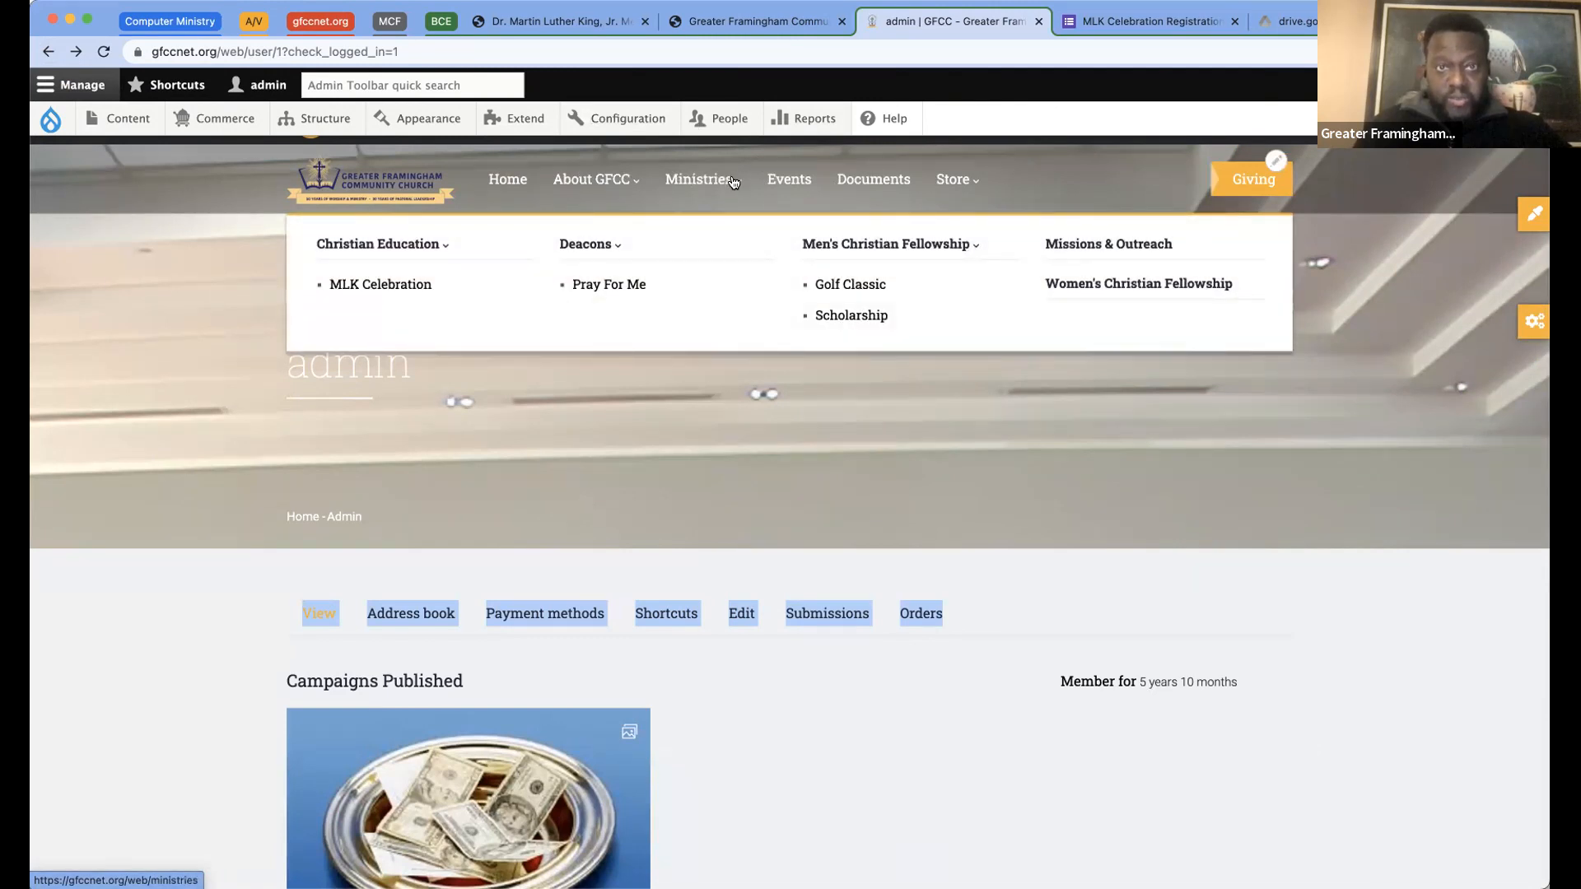
{"action": "left_click", "coordinate": [383, 288]}
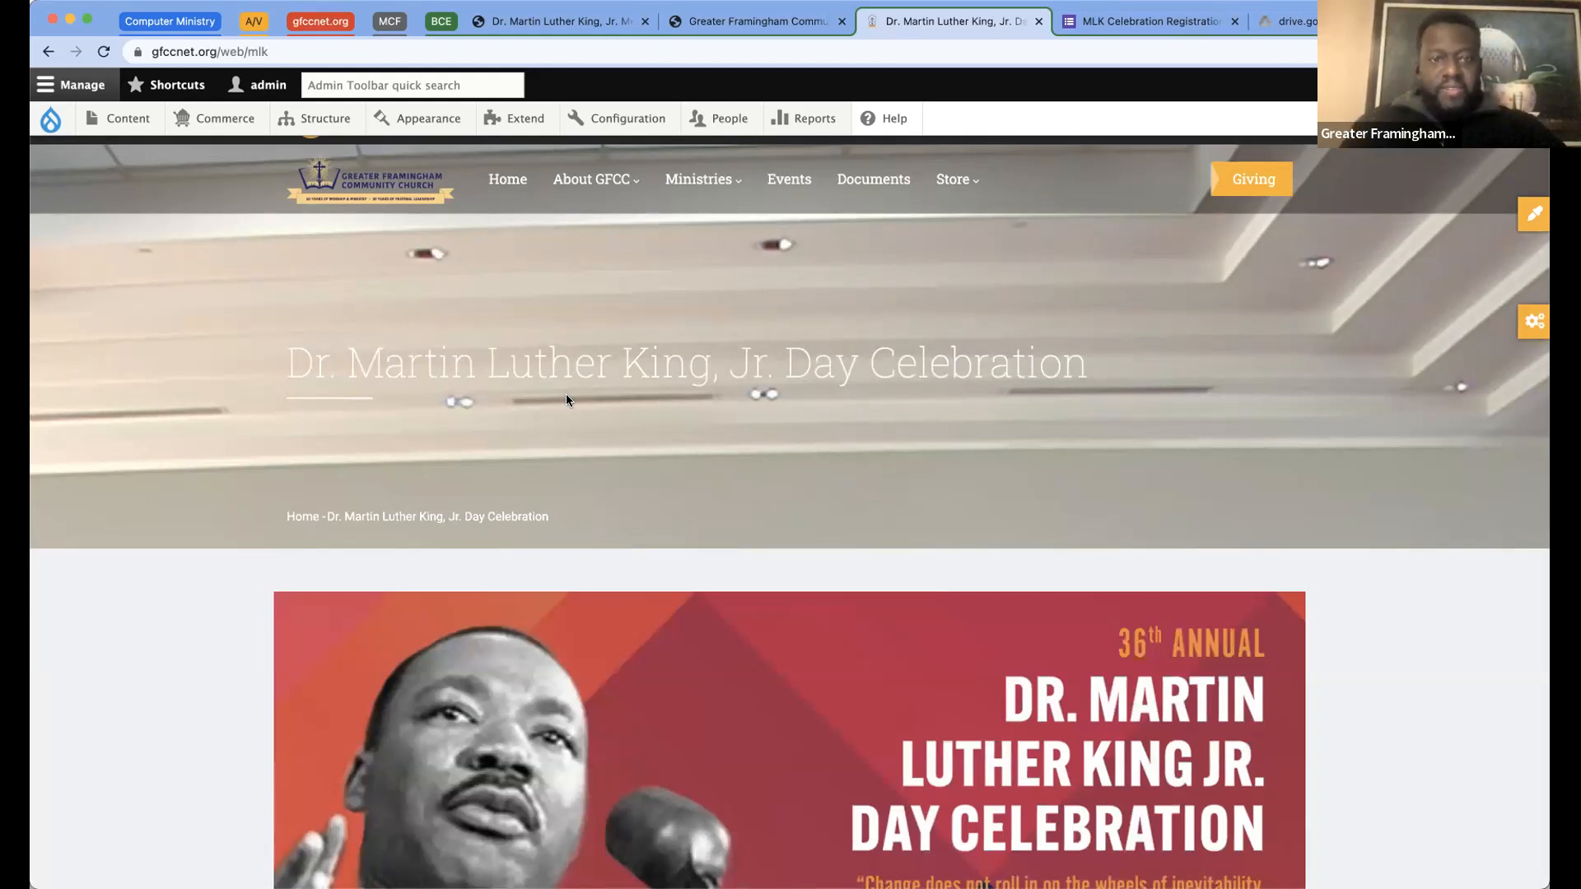
Step: Scroll through the poster, Virtual Celebration - 1/16/2023 heading and EMCEE section
{"action": "scroll", "coordinate": [565, 400], "scroll_direction": "down", "scroll_amount": 10}
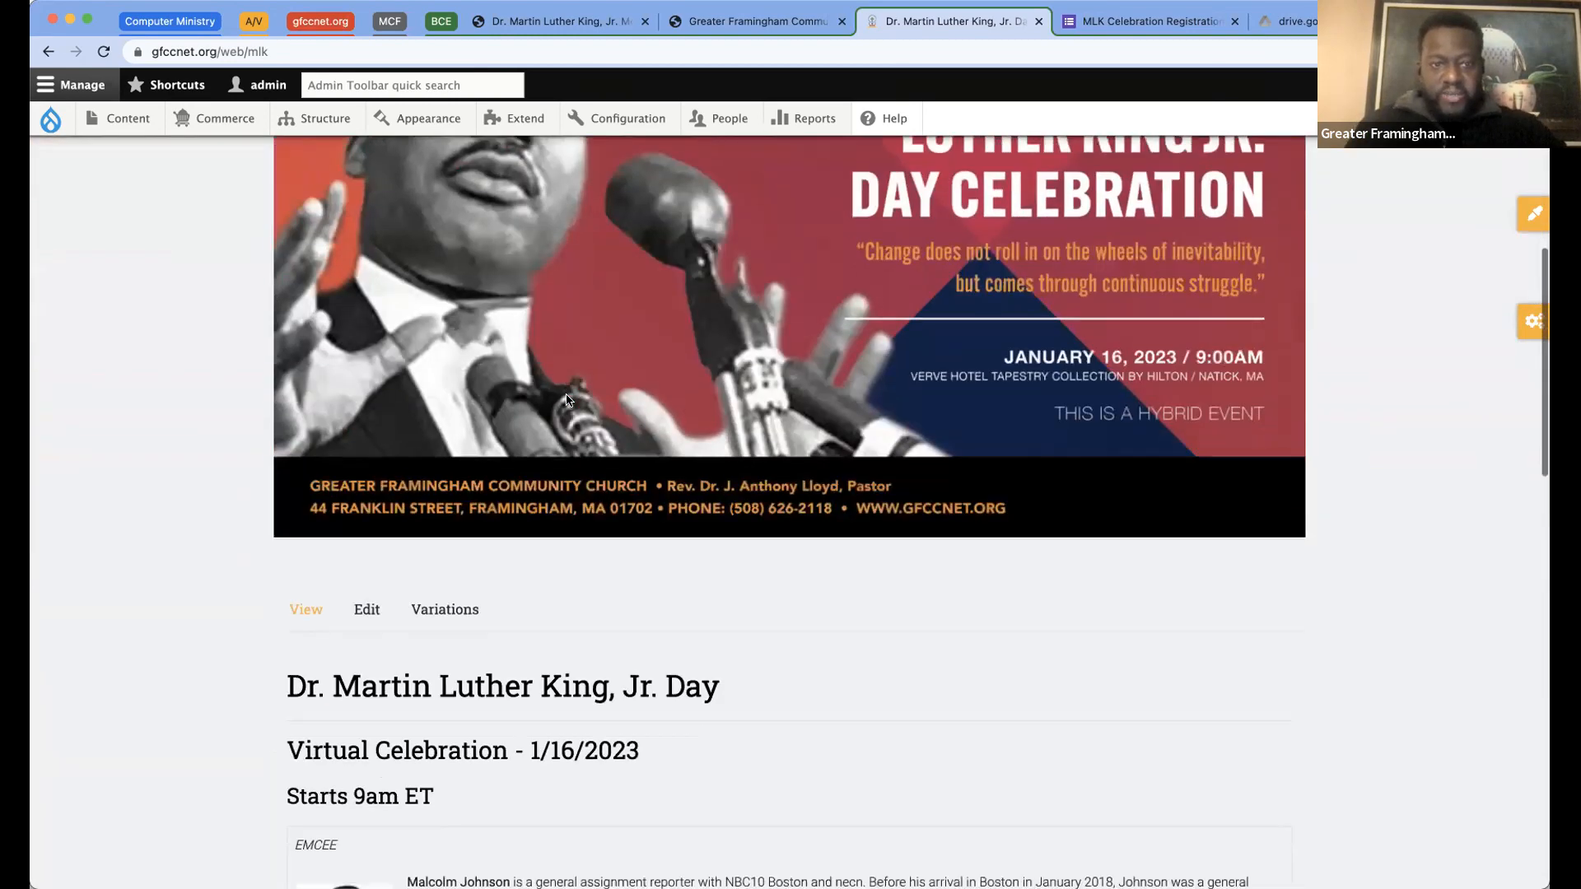
{"action": "scroll", "coordinate": [566, 400], "scroll_direction": "down", "scroll_amount": 7}
{"action": "scroll", "coordinate": [565, 393], "scroll_direction": "down", "scroll_amount": 7}
{"action": "scroll", "coordinate": [566, 396], "scroll_direction": "up", "scroll_amount": 4}
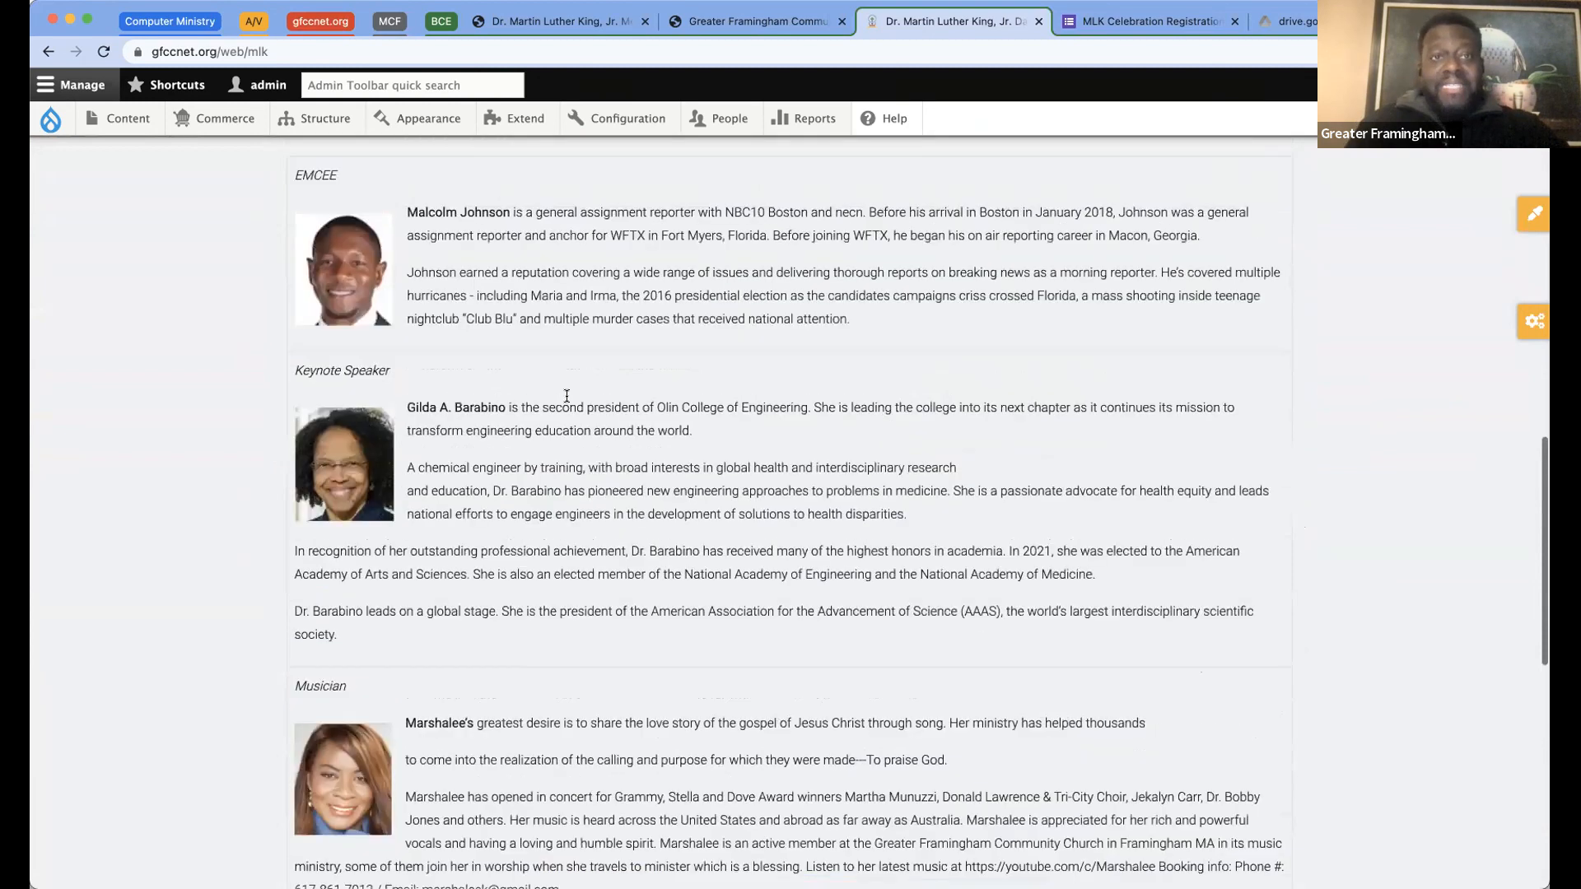
{"action": "scroll", "coordinate": [566, 396], "scroll_direction": "up", "scroll_amount": 20}
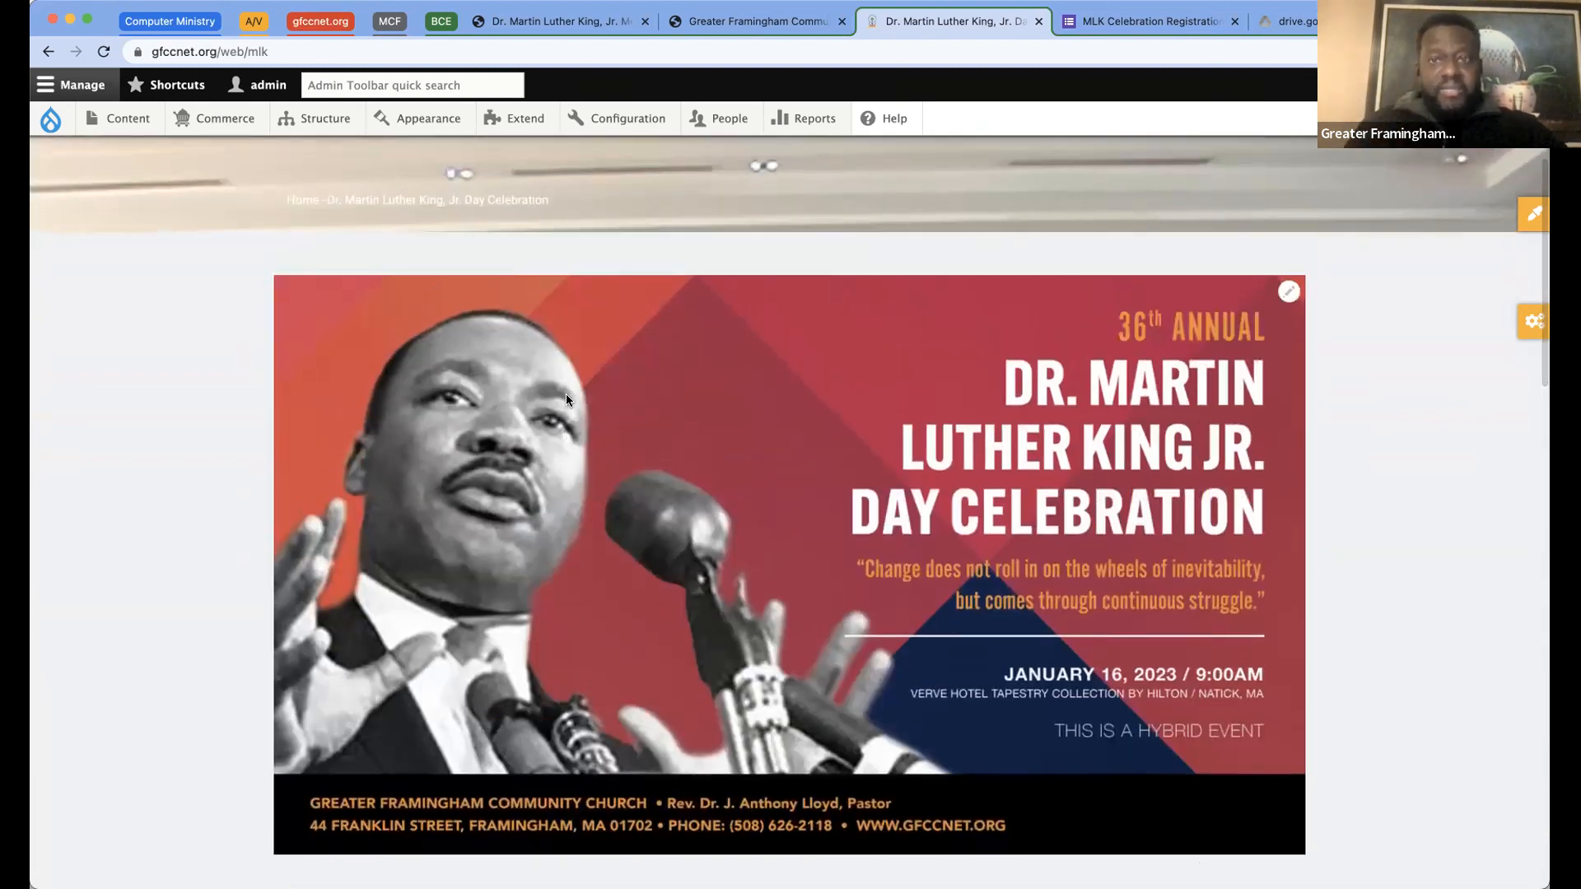
{"action": "scroll", "coordinate": [565, 394], "scroll_direction": "up", "scroll_amount": 4}
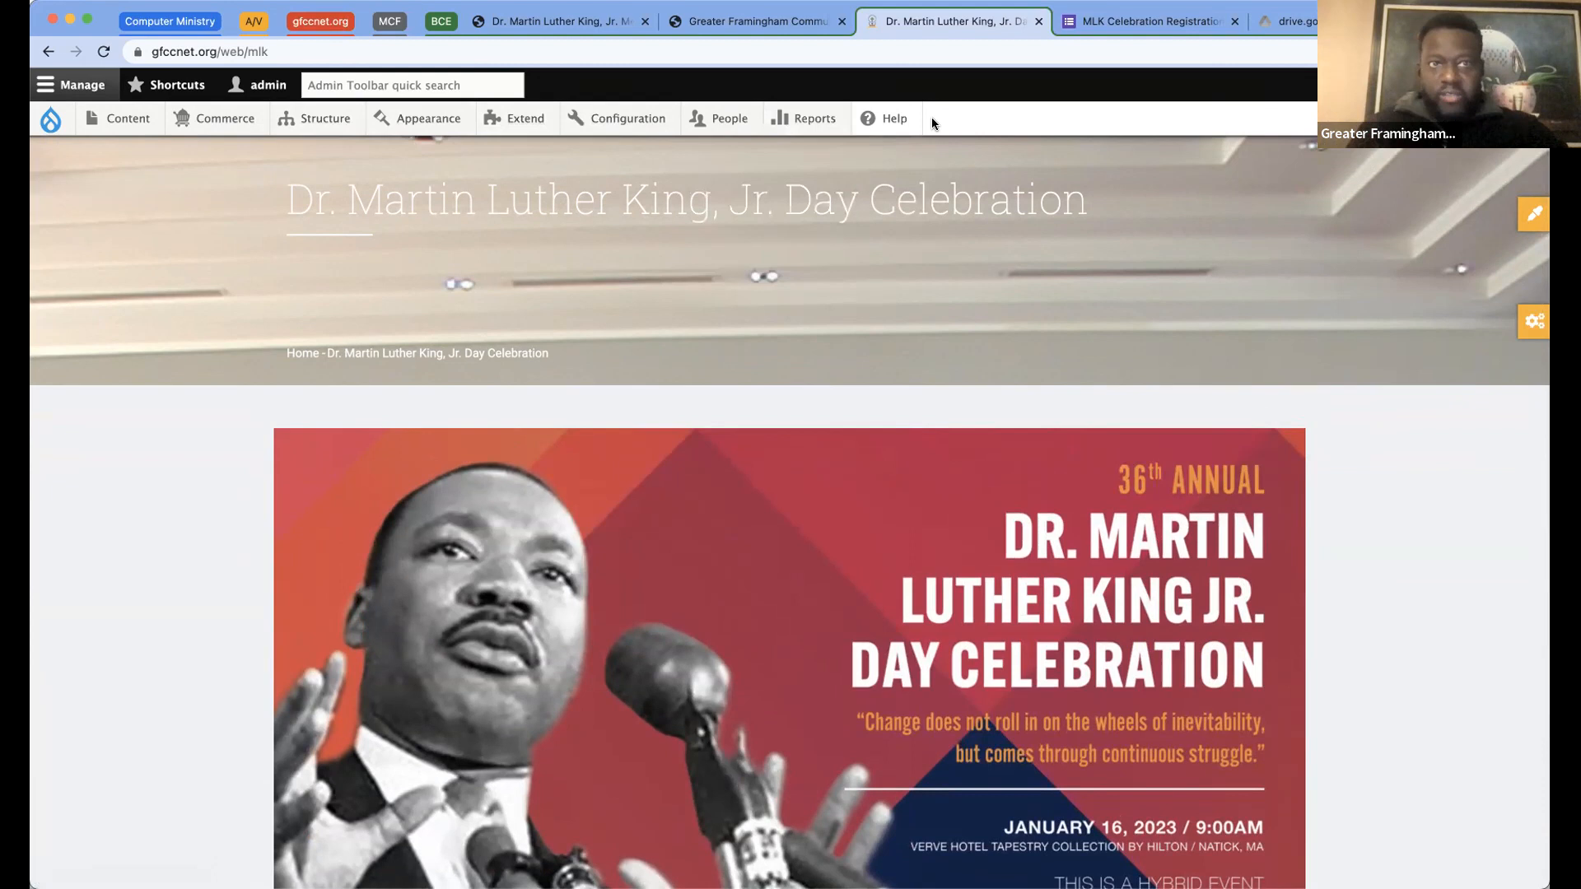
{"action": "scroll", "coordinate": [896, 178], "scroll_direction": "down", "scroll_amount": 5}
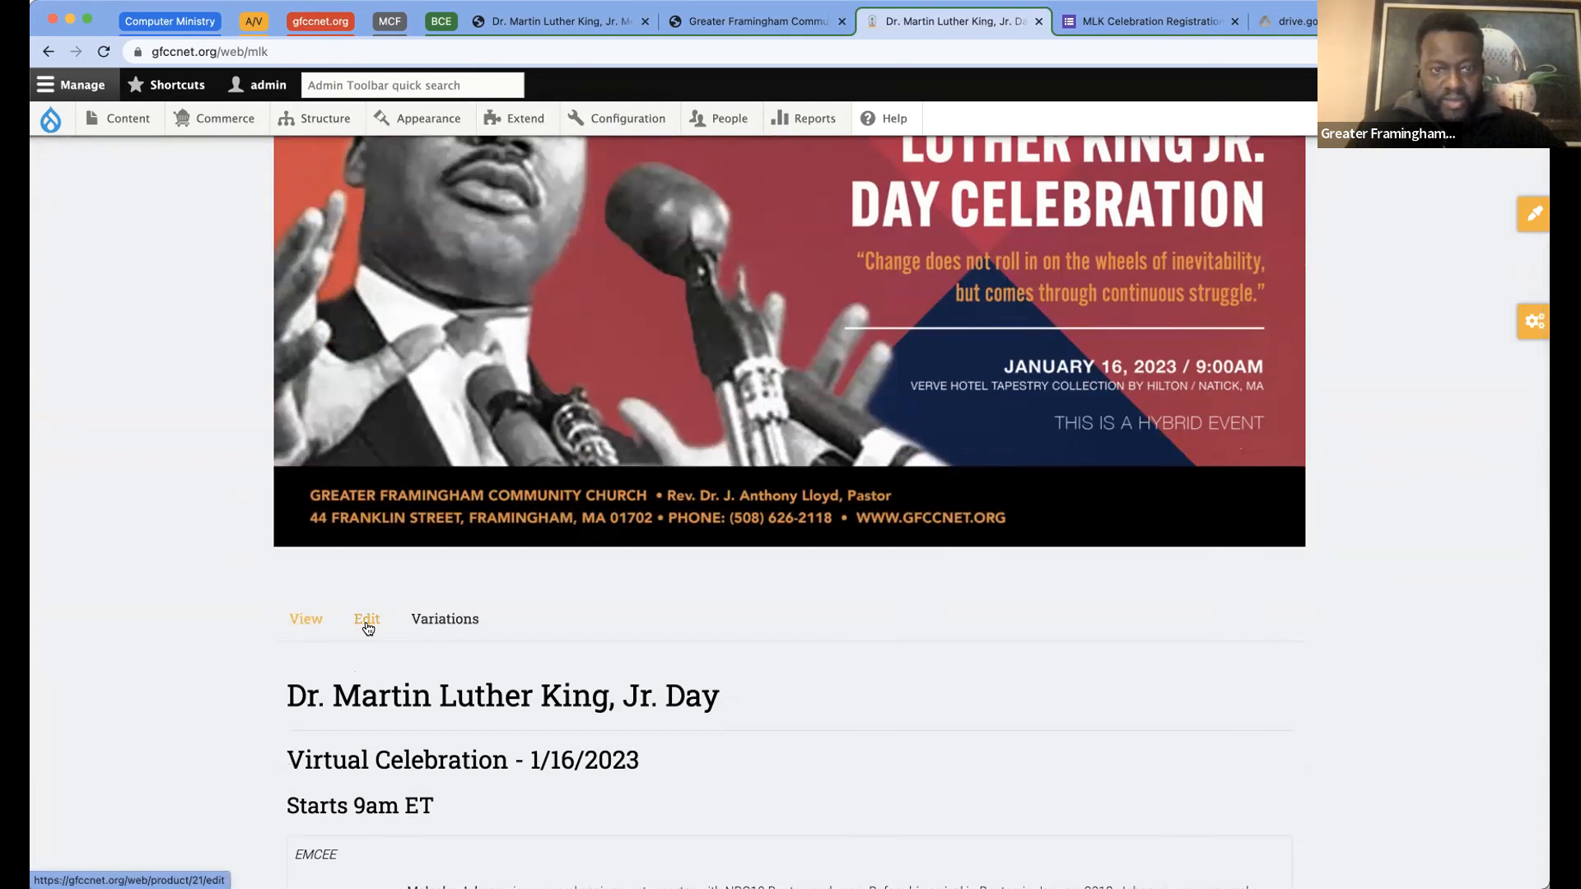
{"action": "scroll", "coordinate": [366, 626], "scroll_direction": "down", "scroll_amount": 1}
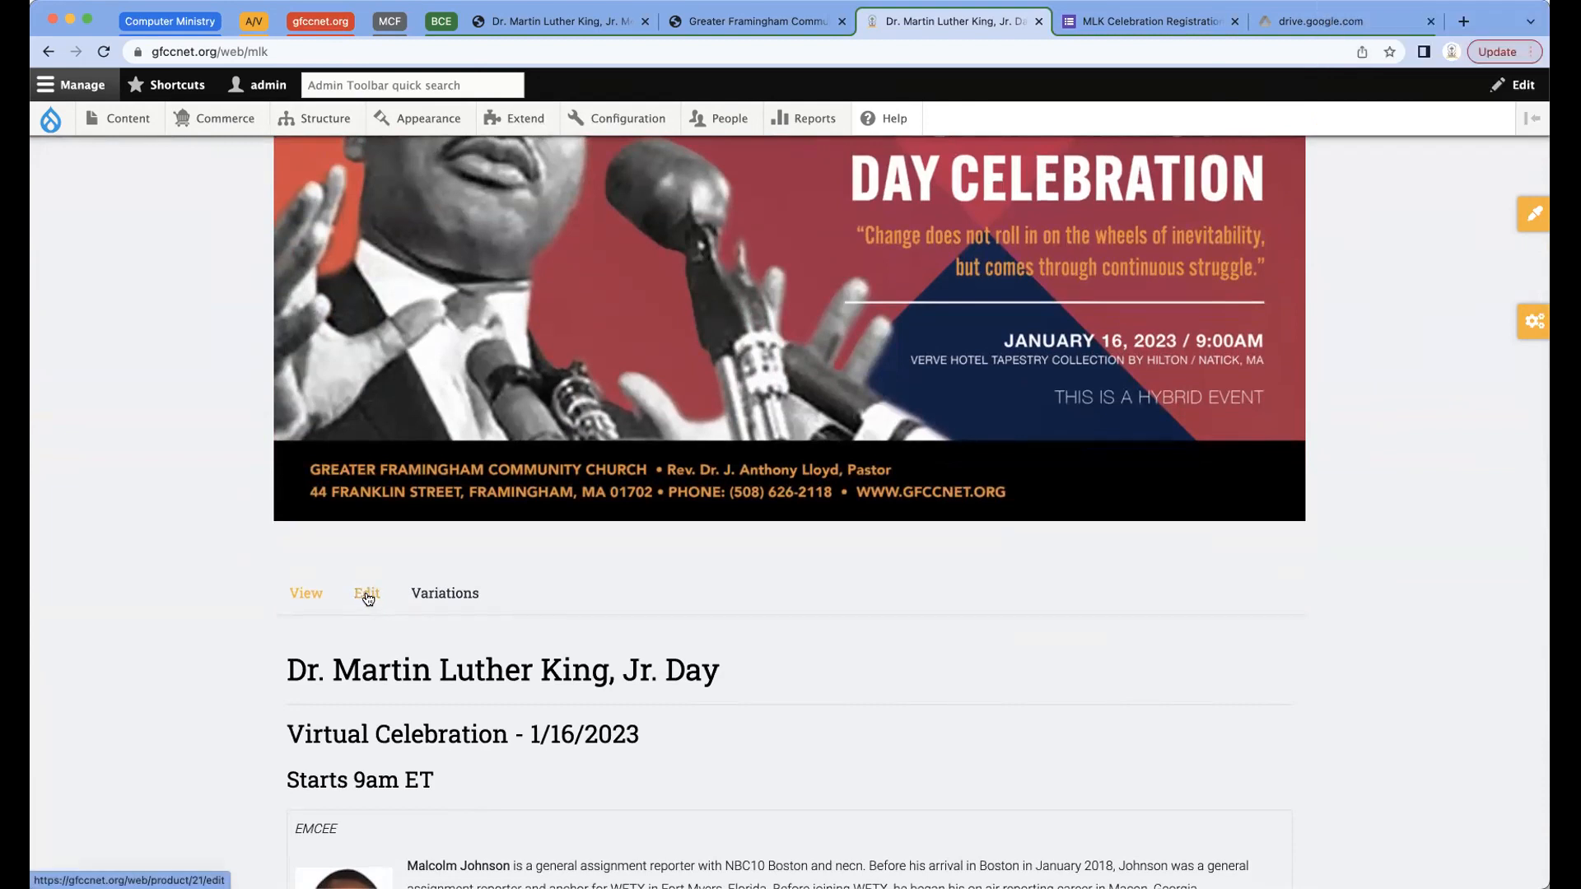
Step: Open the edit form for the Dr. Martin Luther King, Jr. Day Celebration product
{"action": "left_click", "coordinate": [368, 600]}
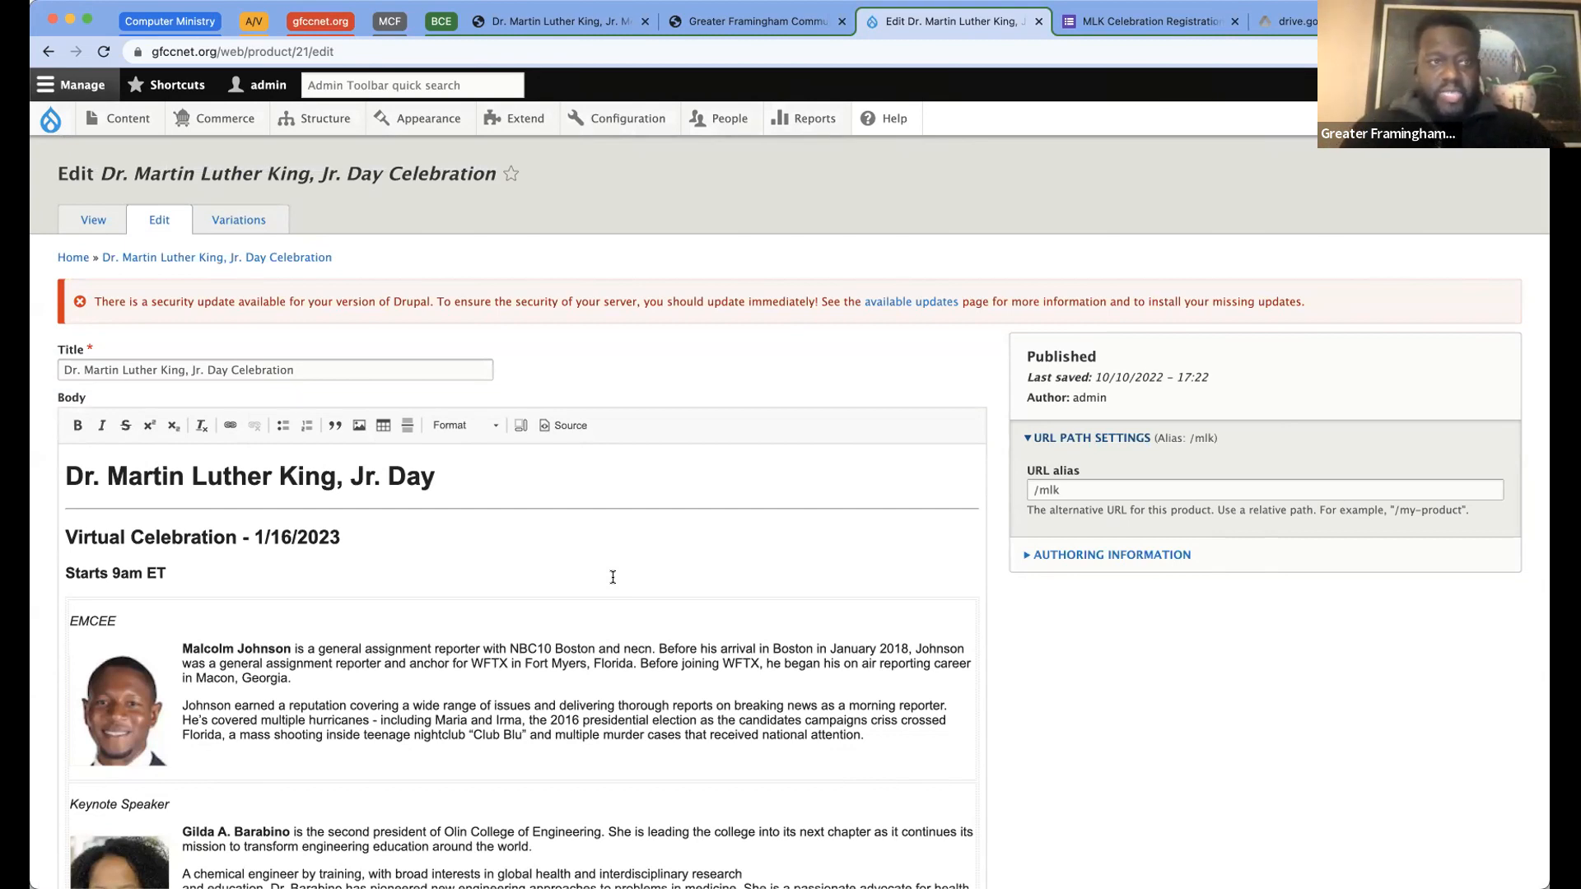
{"action": "scroll", "coordinate": [613, 577], "scroll_direction": "down", "scroll_amount": 5}
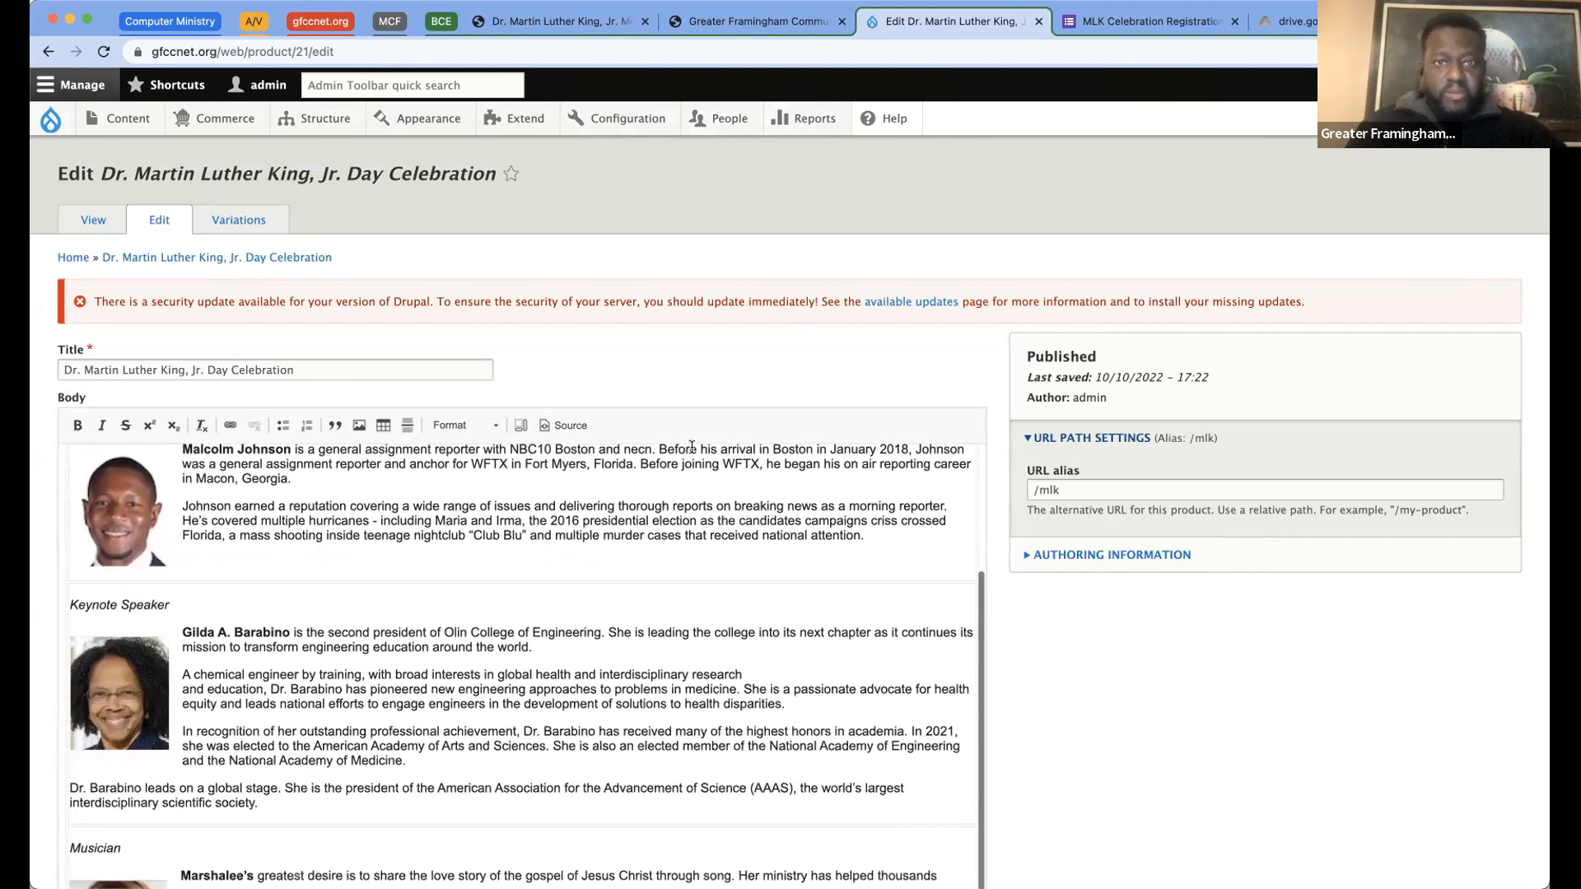
{"action": "scroll", "coordinate": [757, 378], "scroll_direction": "down", "scroll_amount": 4}
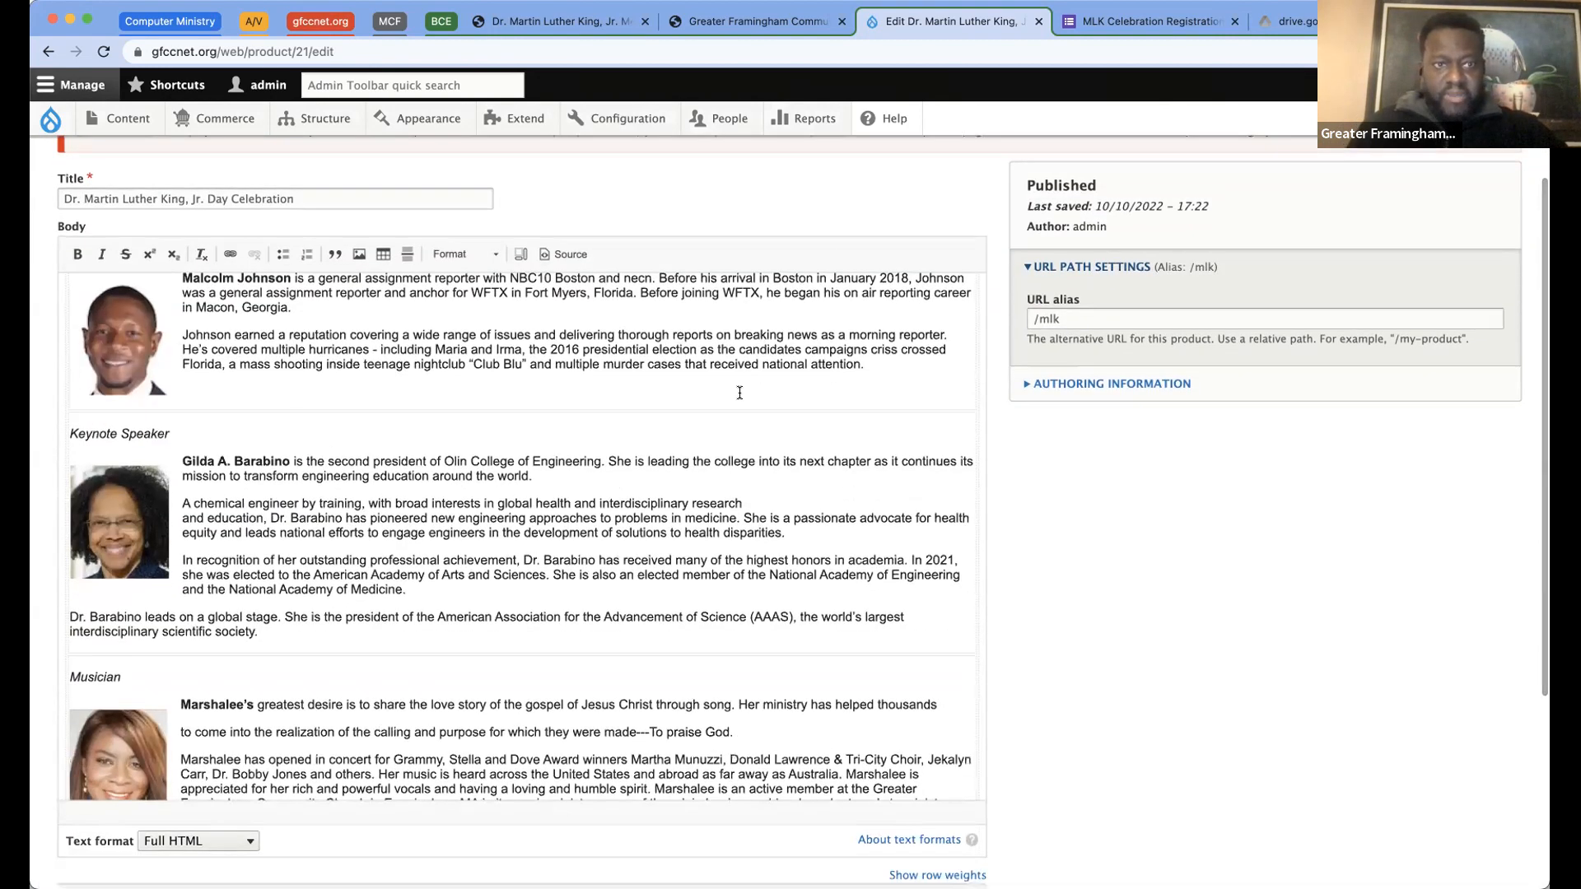
{"action": "scroll", "coordinate": [740, 393], "scroll_direction": "up", "scroll_amount": 5}
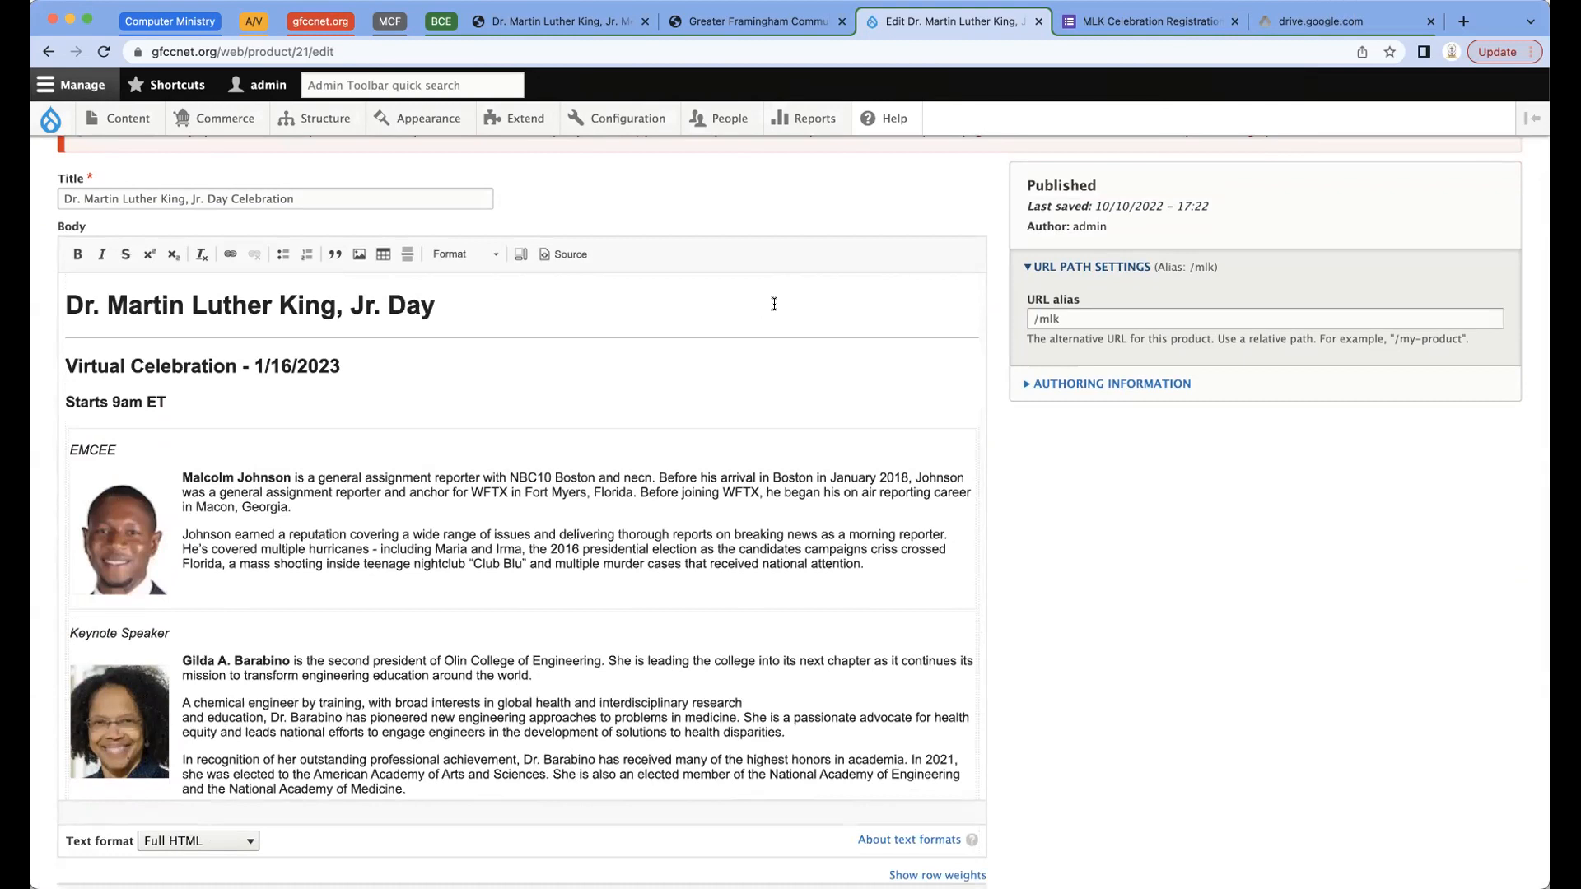
{"action": "scroll", "coordinate": [774, 304], "scroll_direction": "up", "scroll_amount": 5}
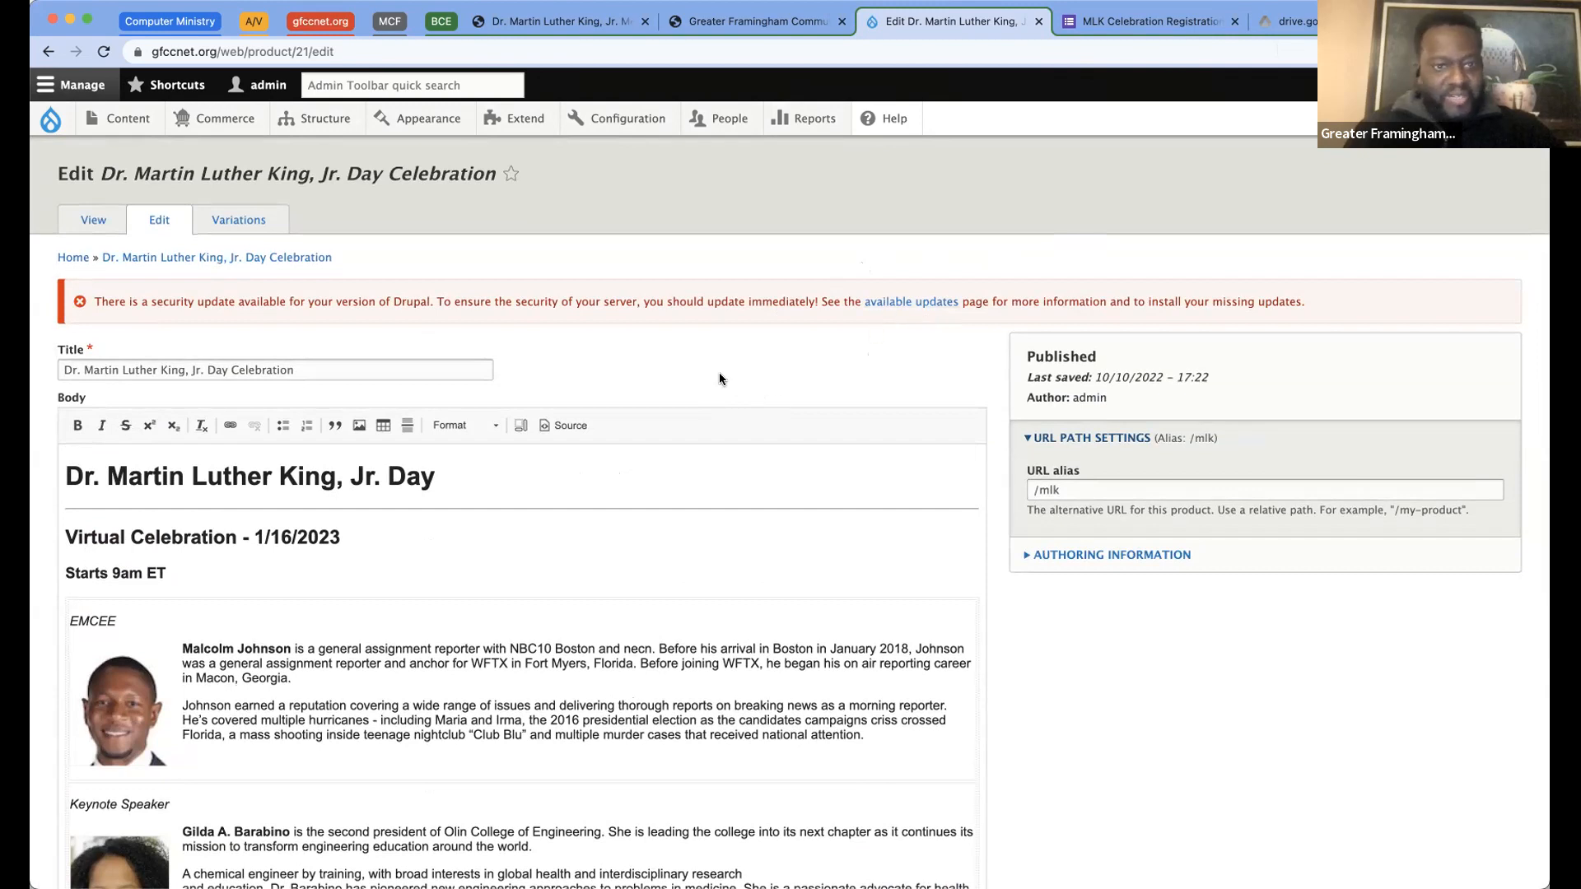
{"action": "scroll", "coordinate": [718, 378], "scroll_direction": "down", "scroll_amount": 3}
{"action": "scroll", "coordinate": [718, 377], "scroll_direction": "down", "scroll_amount": 1}
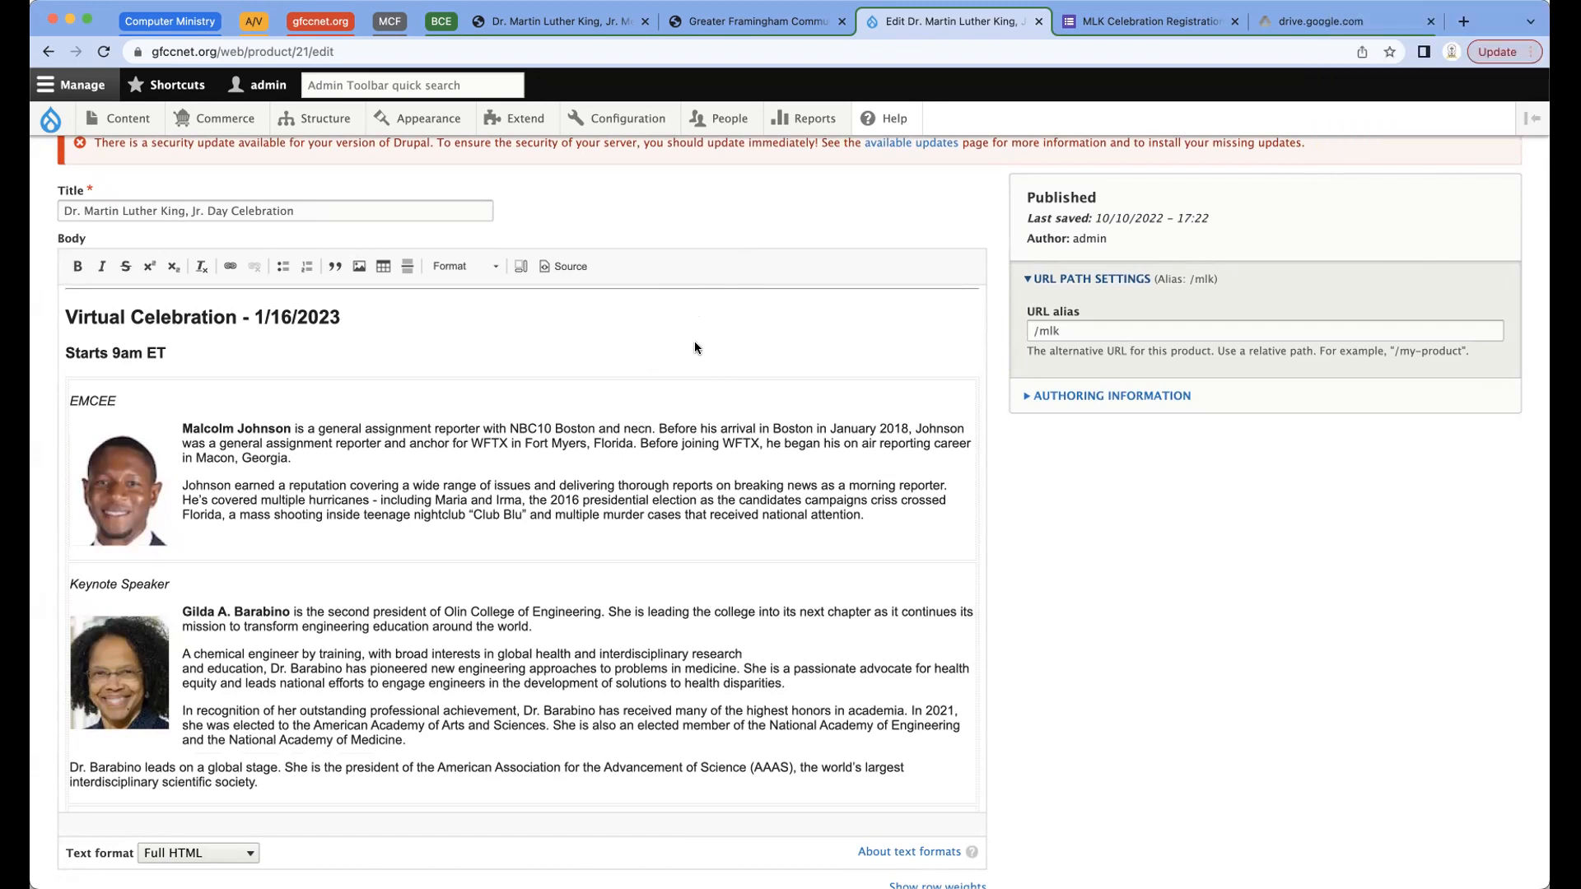
Step: Review the Keynote Speaker and Musician bios in the Body editor
{"action": "scroll", "coordinate": [688, 331], "scroll_direction": "up", "scroll_amount": 1}
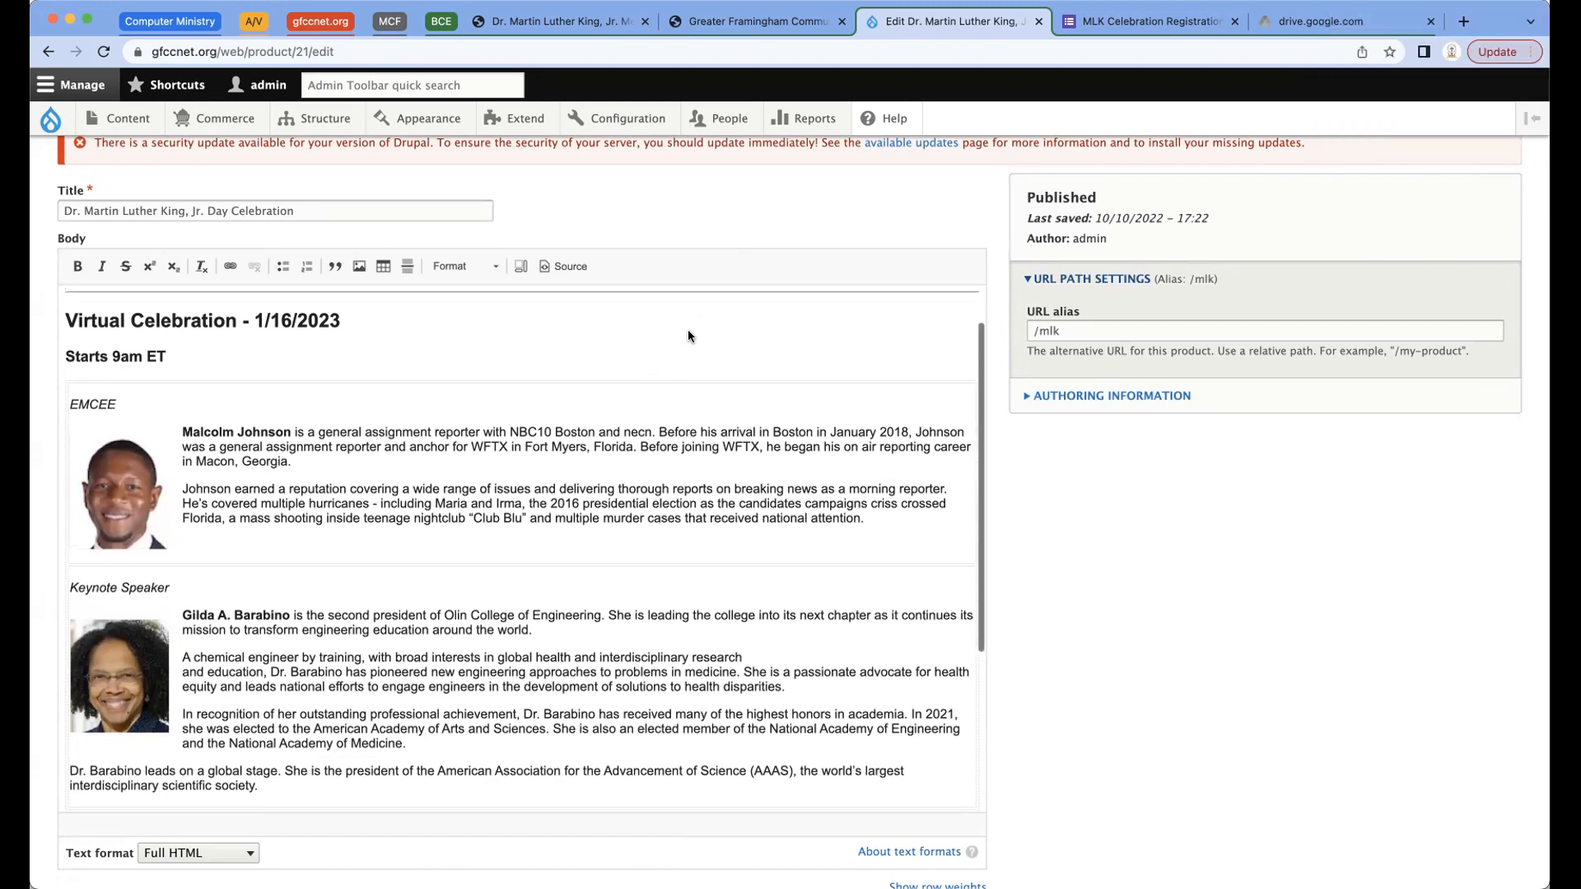
{"action": "scroll", "coordinate": [688, 331], "scroll_direction": "down", "scroll_amount": 1}
{"action": "scroll", "coordinate": [688, 336], "scroll_direction": "down", "scroll_amount": 5}
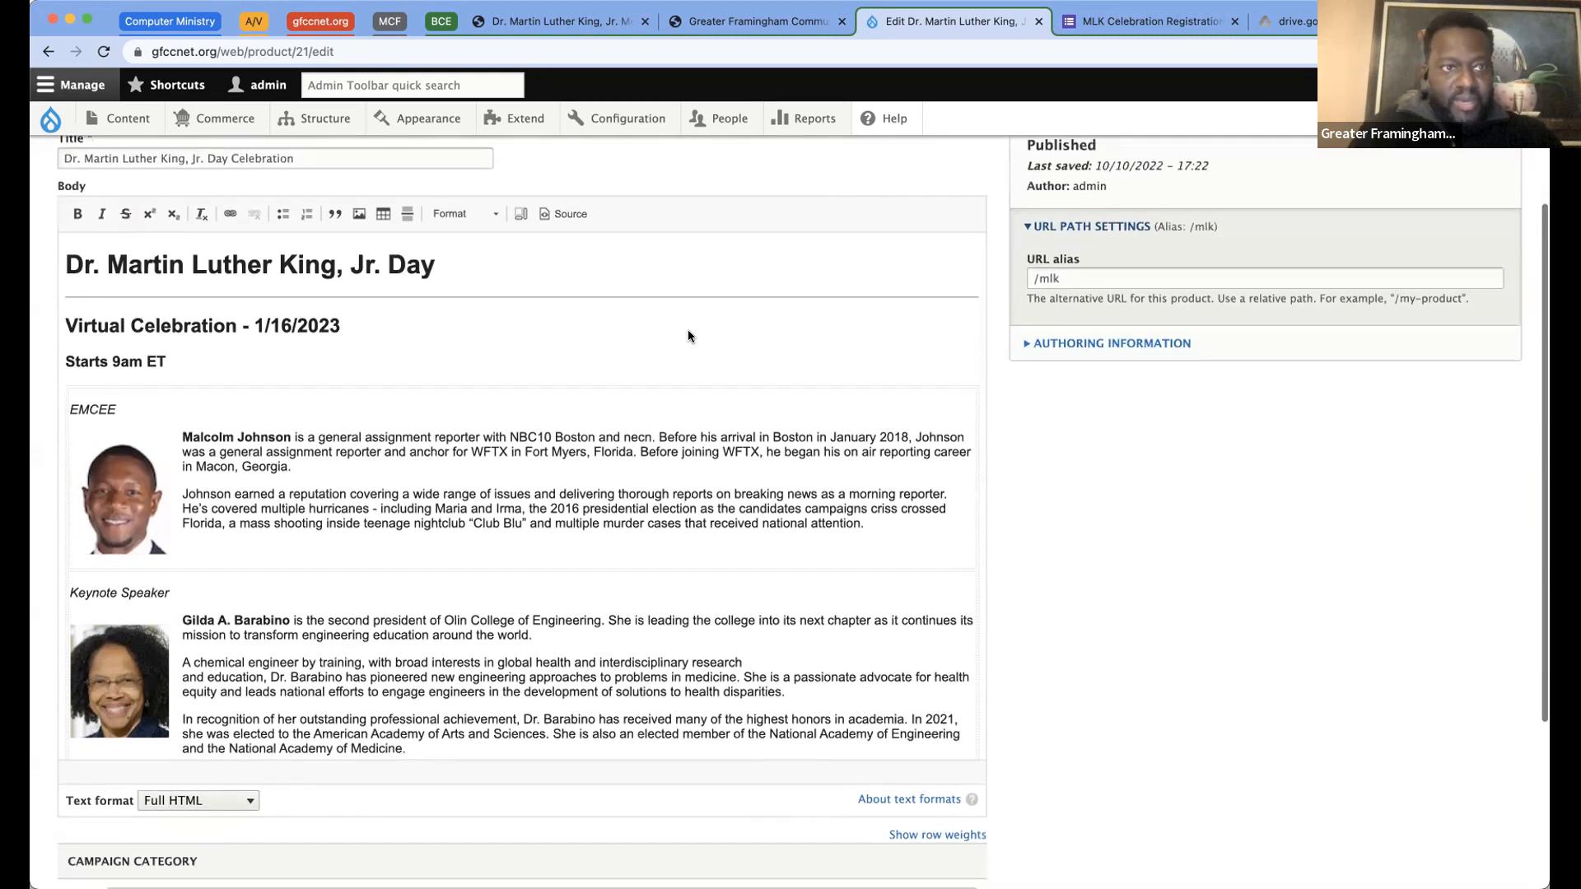
{"action": "scroll", "coordinate": [689, 335], "scroll_direction": "up", "scroll_amount": 1}
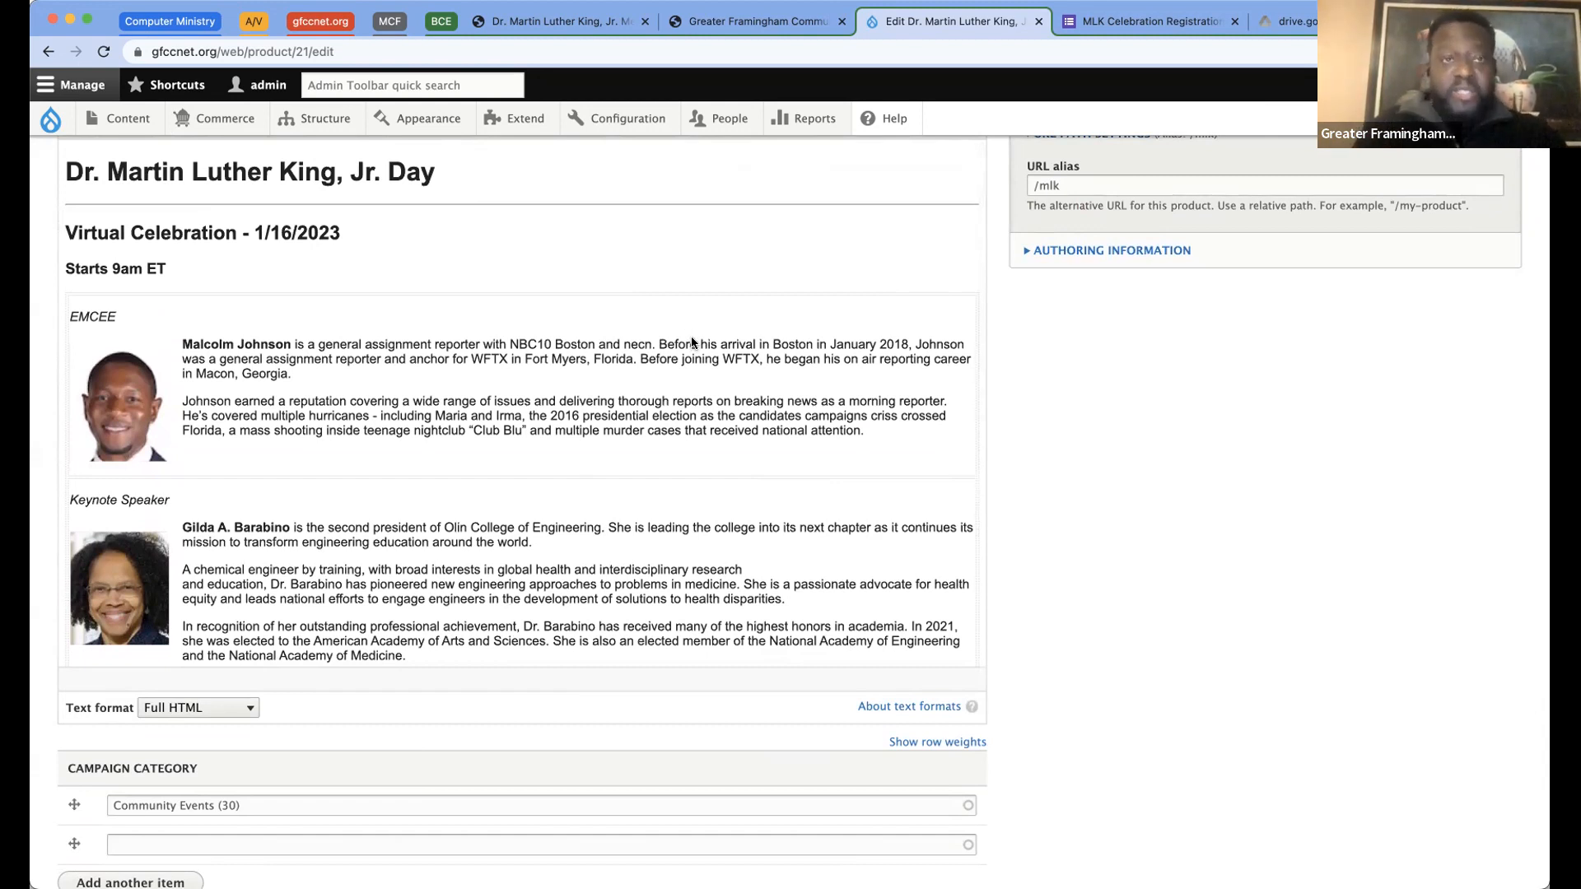
{"action": "scroll", "coordinate": [690, 340], "scroll_direction": "up", "scroll_amount": 6}
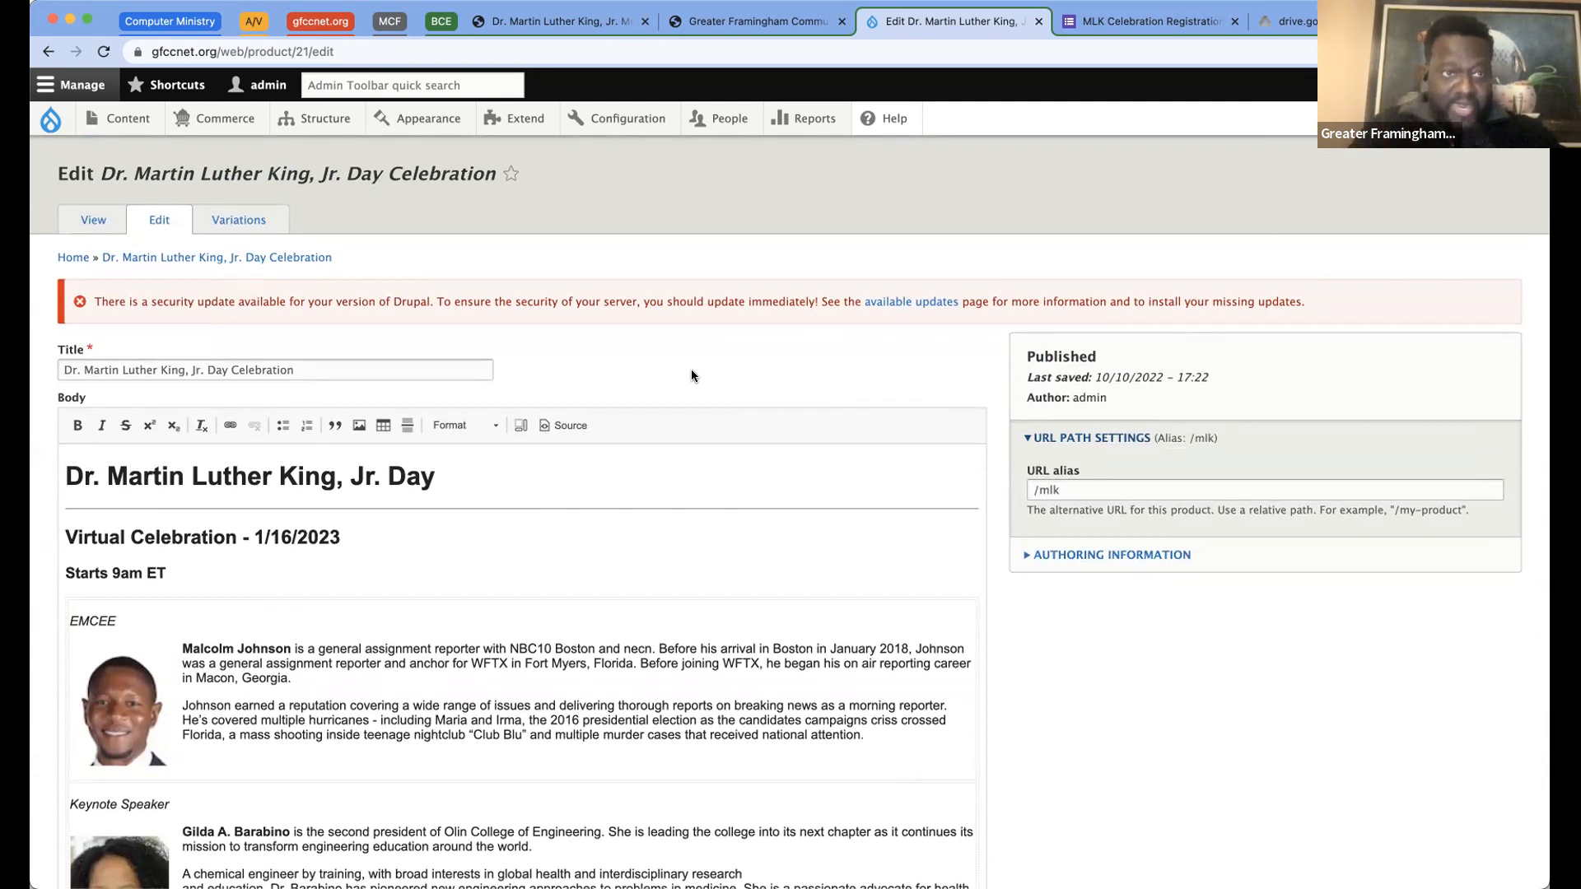
{"action": "scroll", "coordinate": [598, 496], "scroll_direction": "down", "scroll_amount": 2}
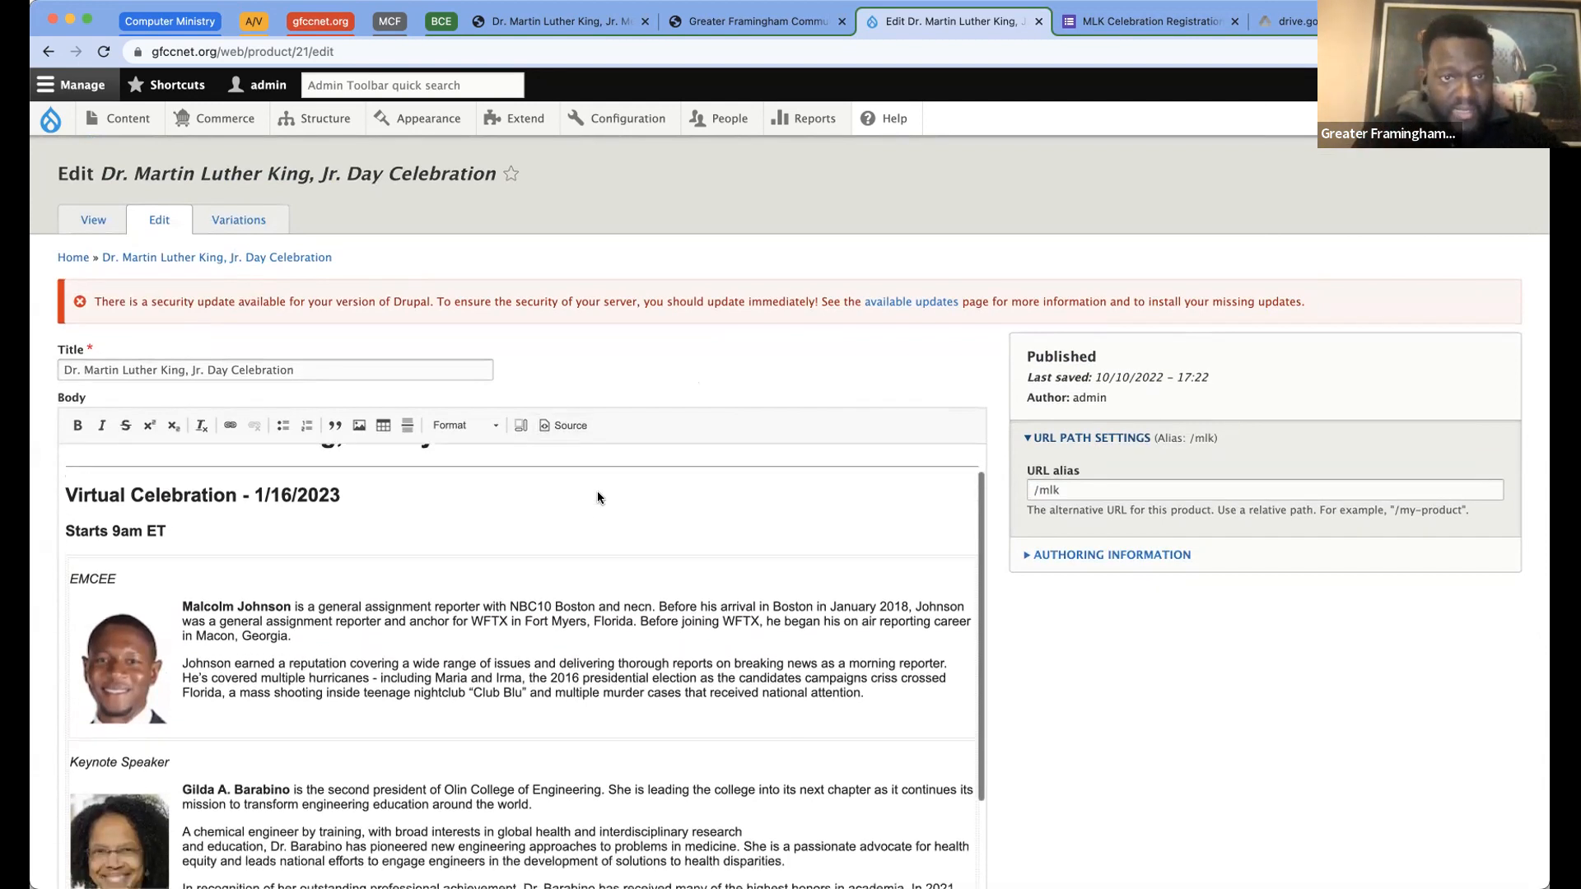
{"action": "scroll", "coordinate": [598, 497], "scroll_direction": "up", "scroll_amount": 2}
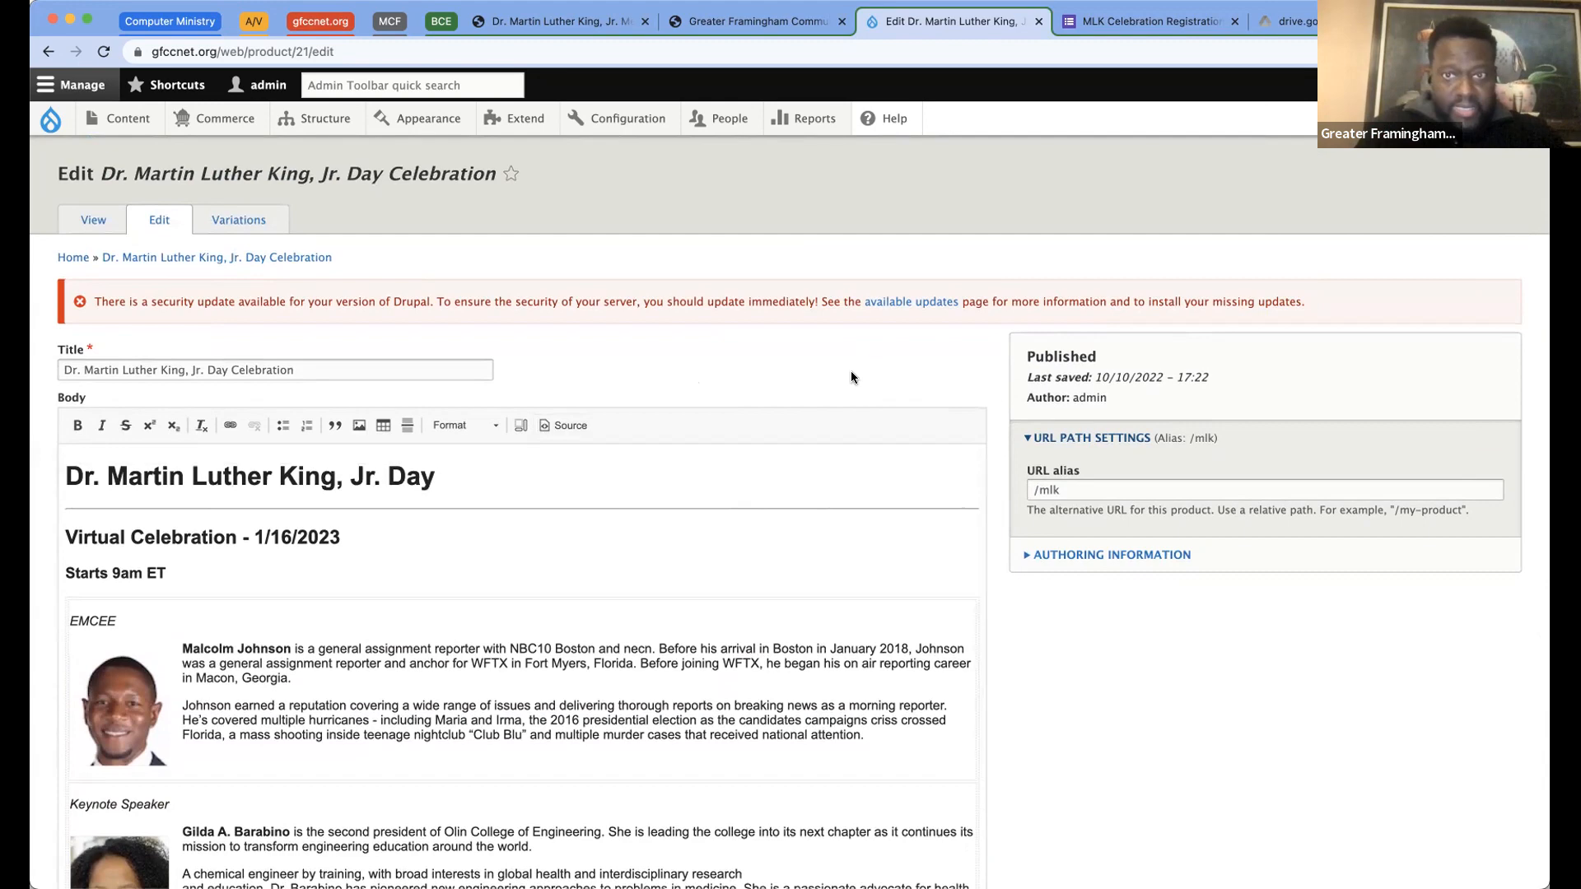
{"action": "scroll", "coordinate": [851, 377], "scroll_direction": "down", "scroll_amount": 10}
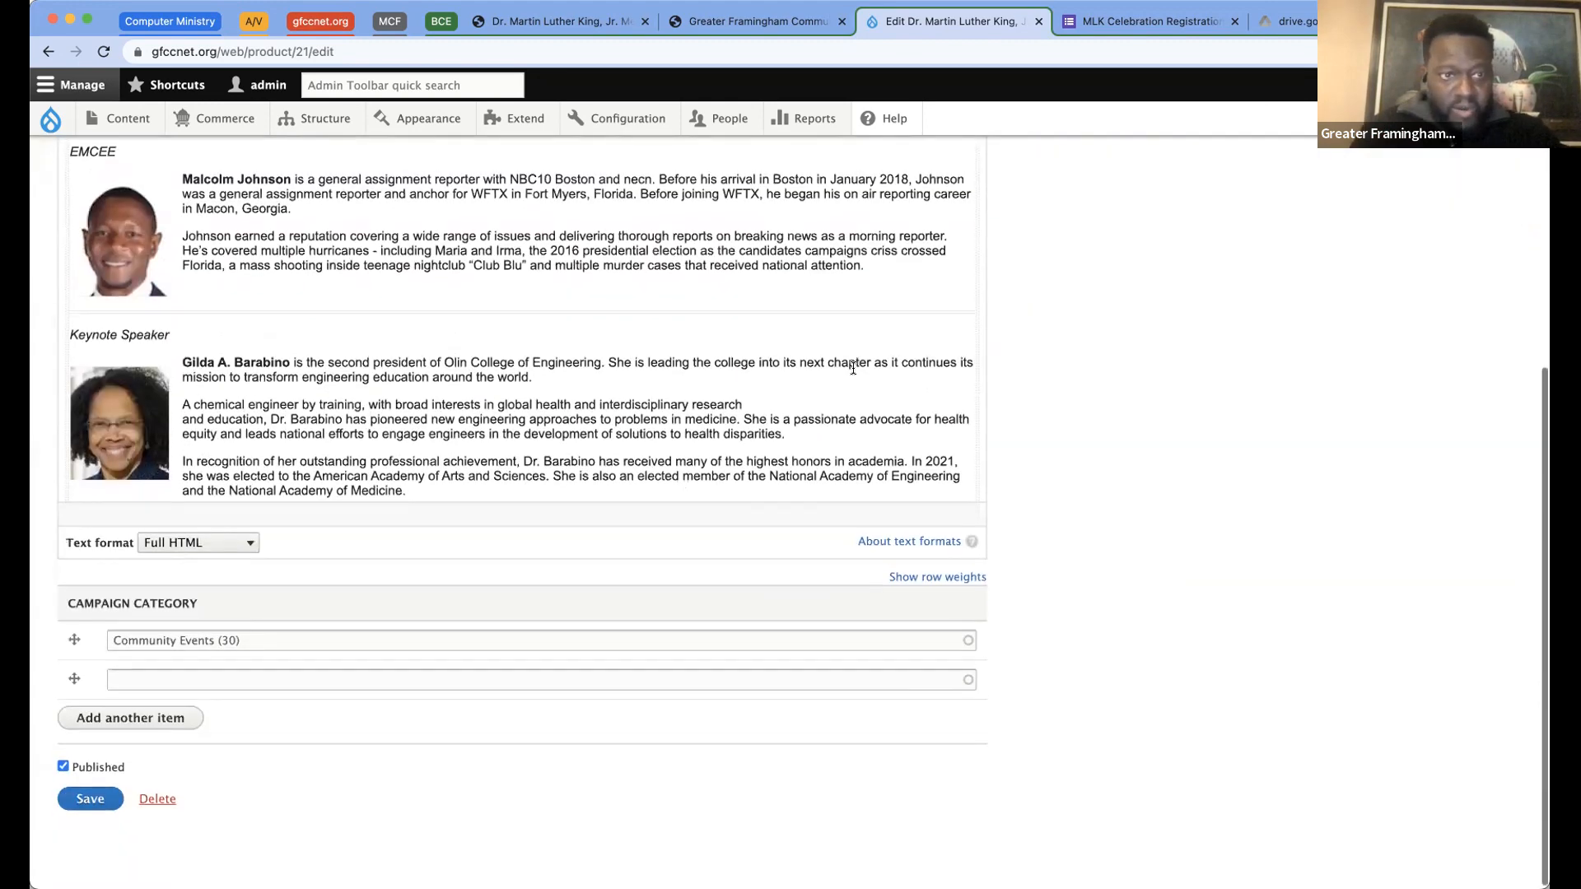
{"action": "scroll", "coordinate": [852, 369], "scroll_direction": "up", "scroll_amount": 3}
{"action": "scroll", "coordinate": [853, 369], "scroll_direction": "down", "scroll_amount": 6}
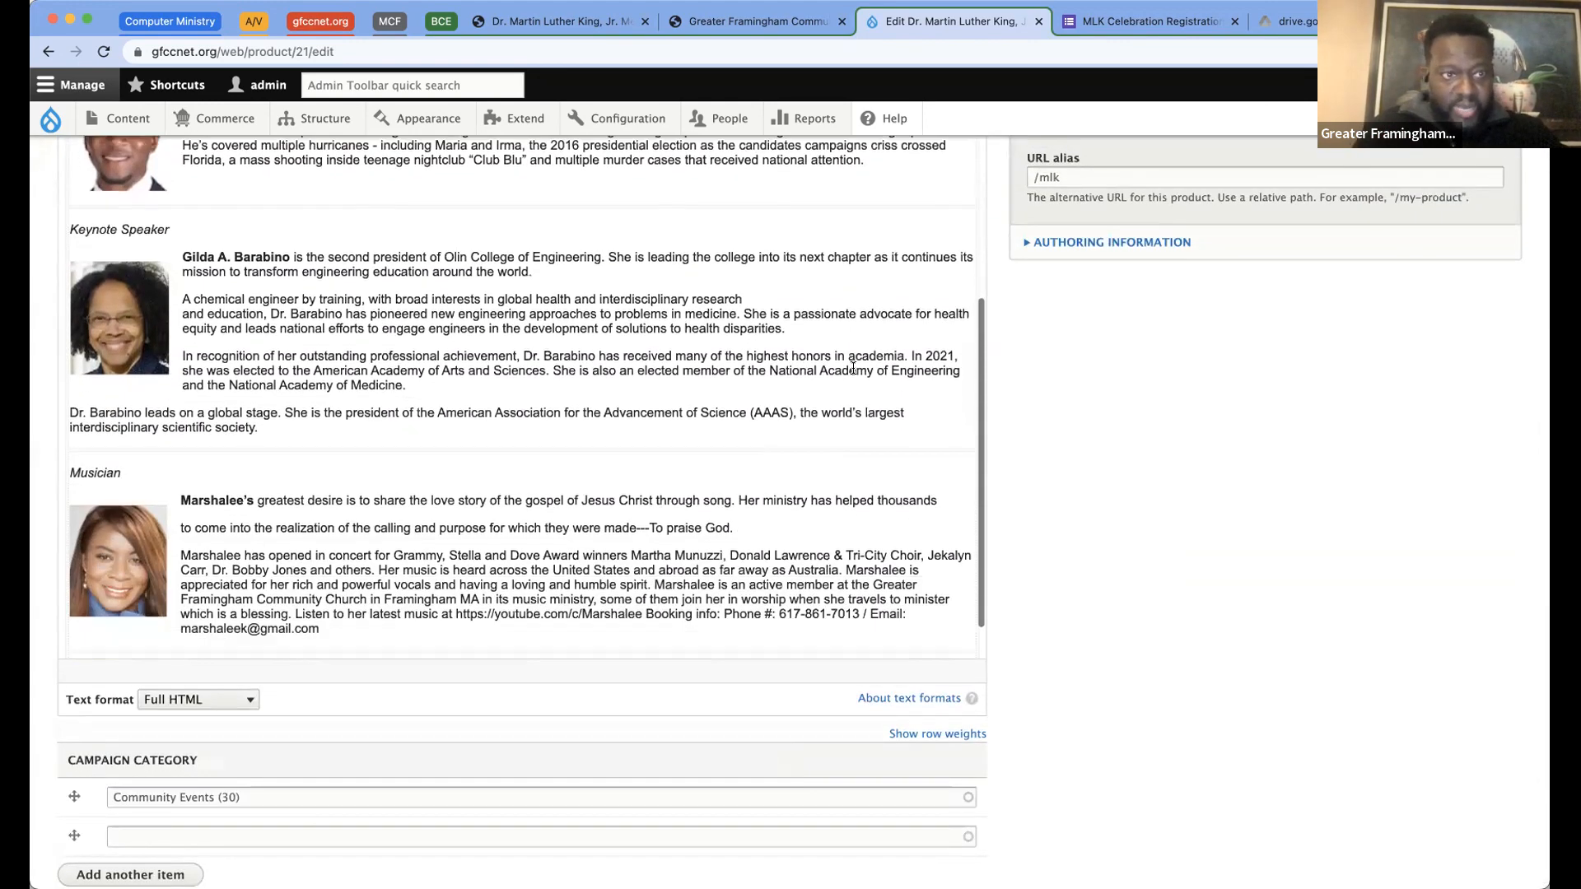
{"action": "scroll", "coordinate": [853, 368], "scroll_direction": "up", "scroll_amount": 2}
{"action": "scroll", "coordinate": [853, 368], "scroll_direction": "down", "scroll_amount": 2}
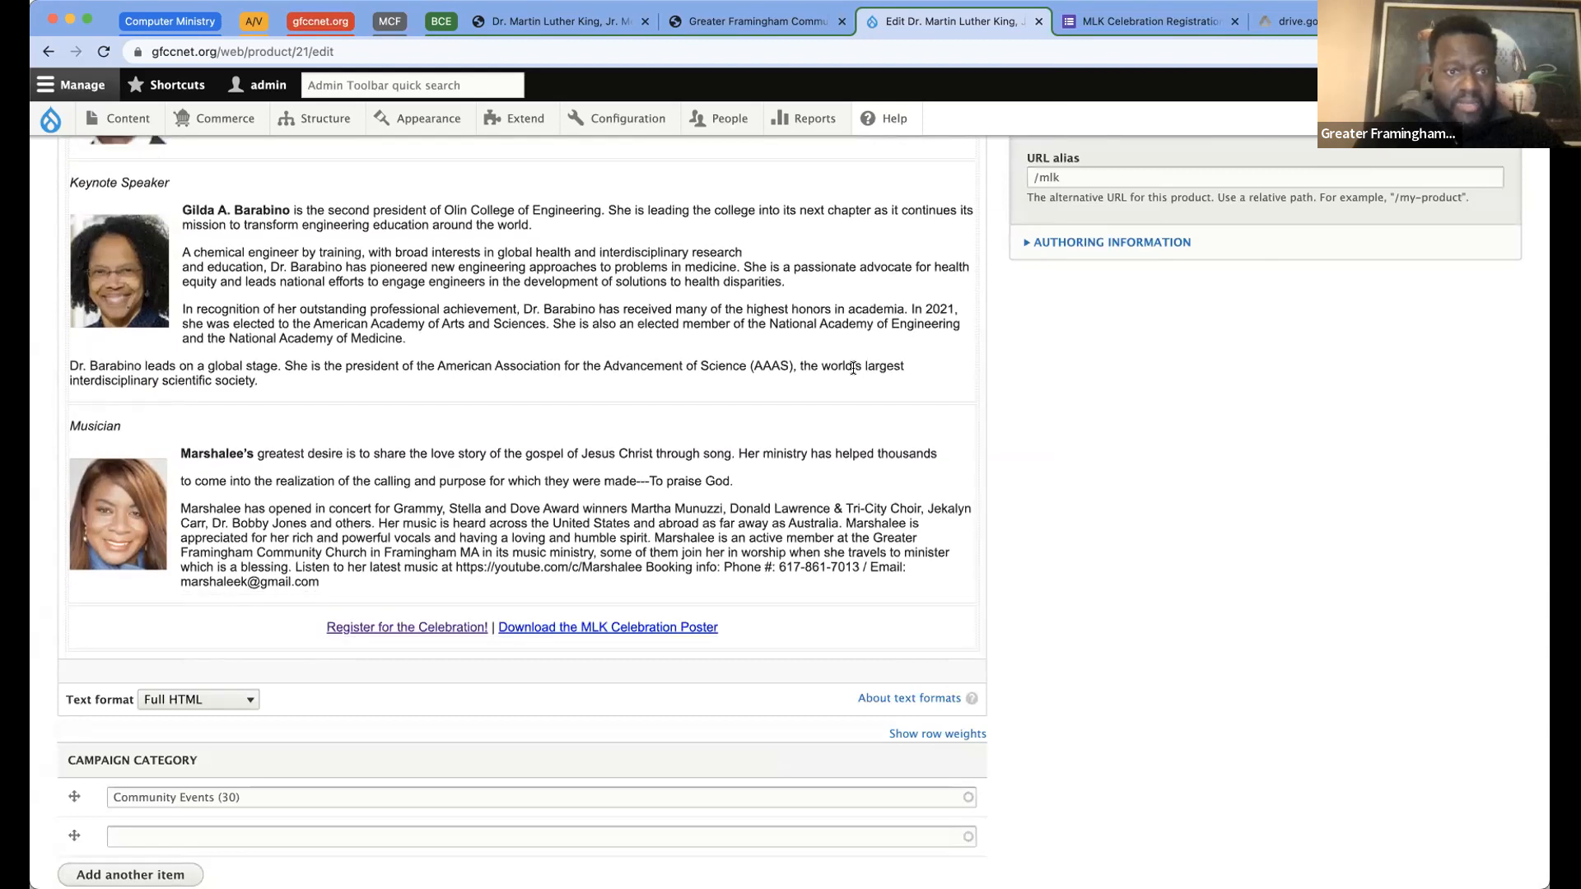
{"action": "scroll", "coordinate": [853, 368], "scroll_direction": "up", "scroll_amount": 1}
{"action": "scroll", "coordinate": [853, 368], "scroll_direction": "down", "scroll_amount": 1}
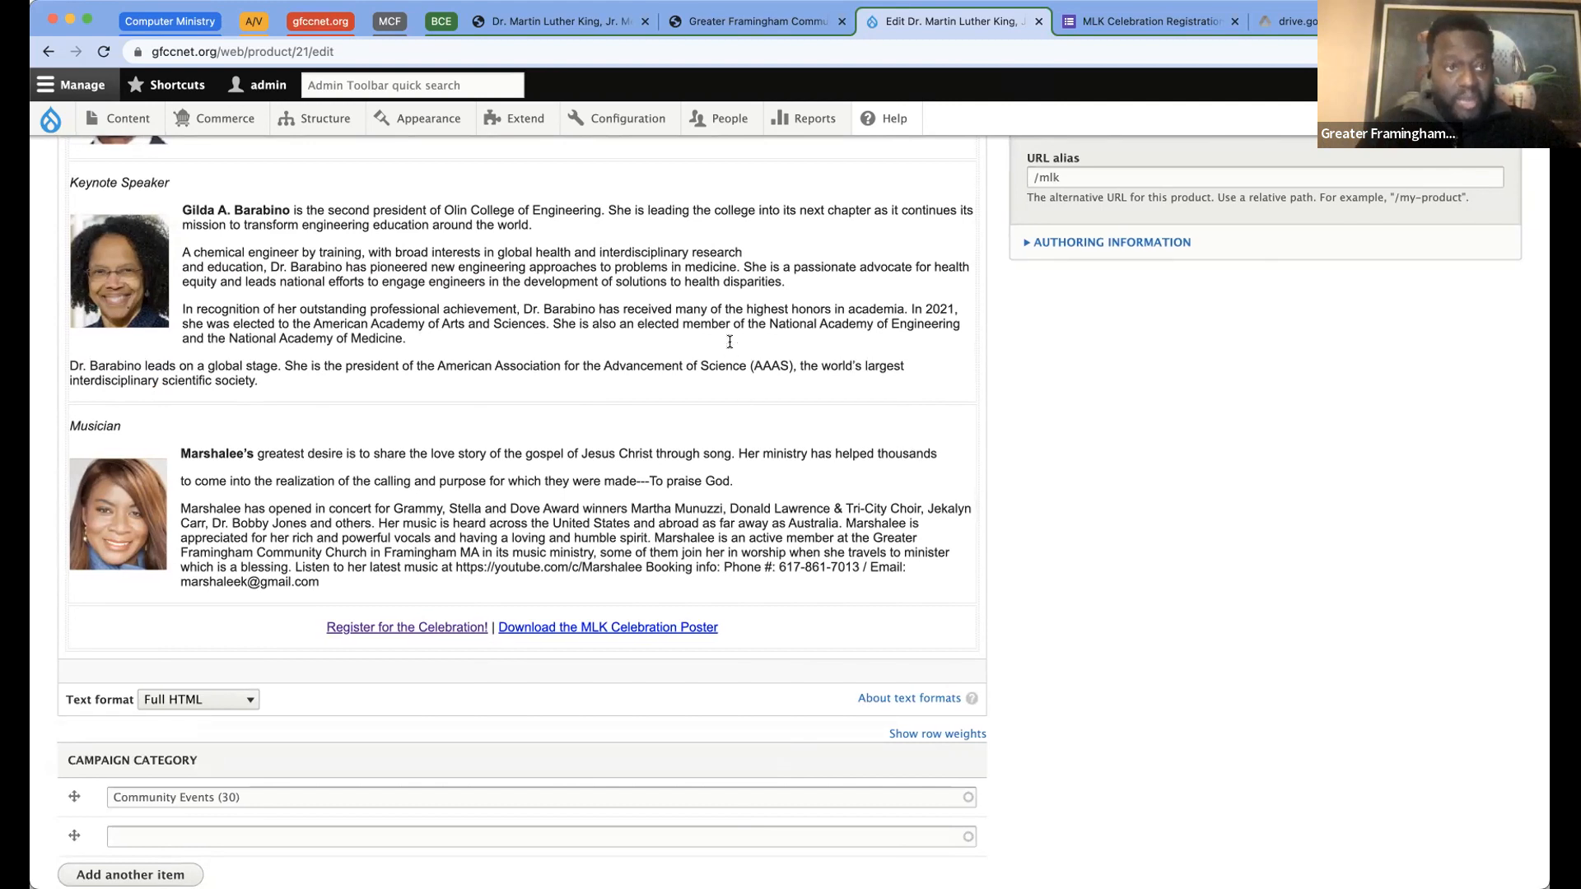
{"action": "left_click", "coordinate": [439, 293]}
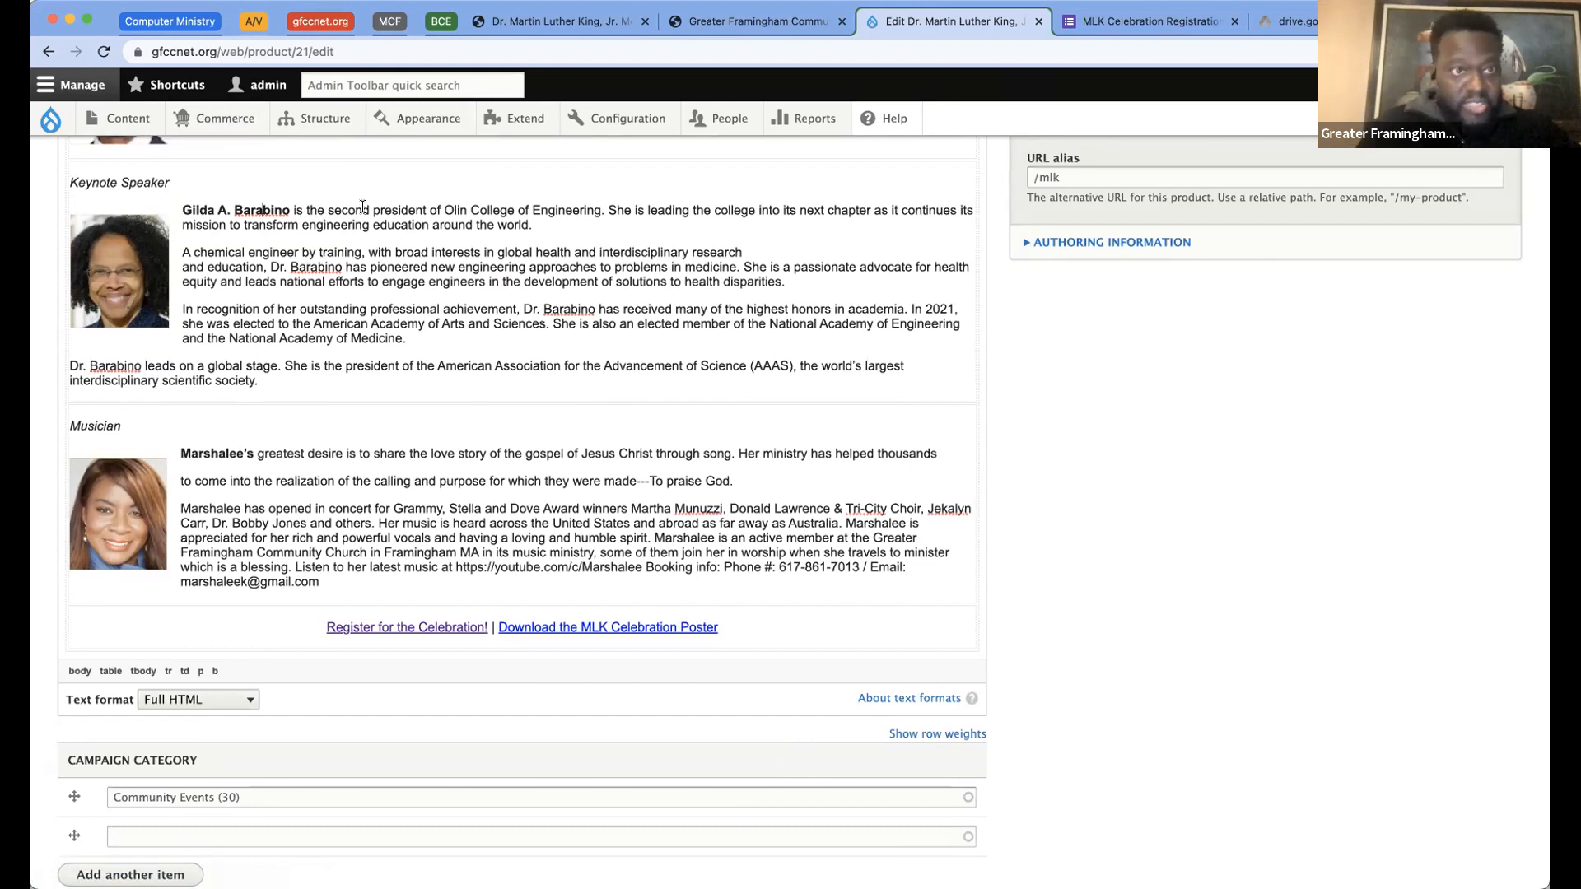
{"action": "key", "text": "BackSpace"}
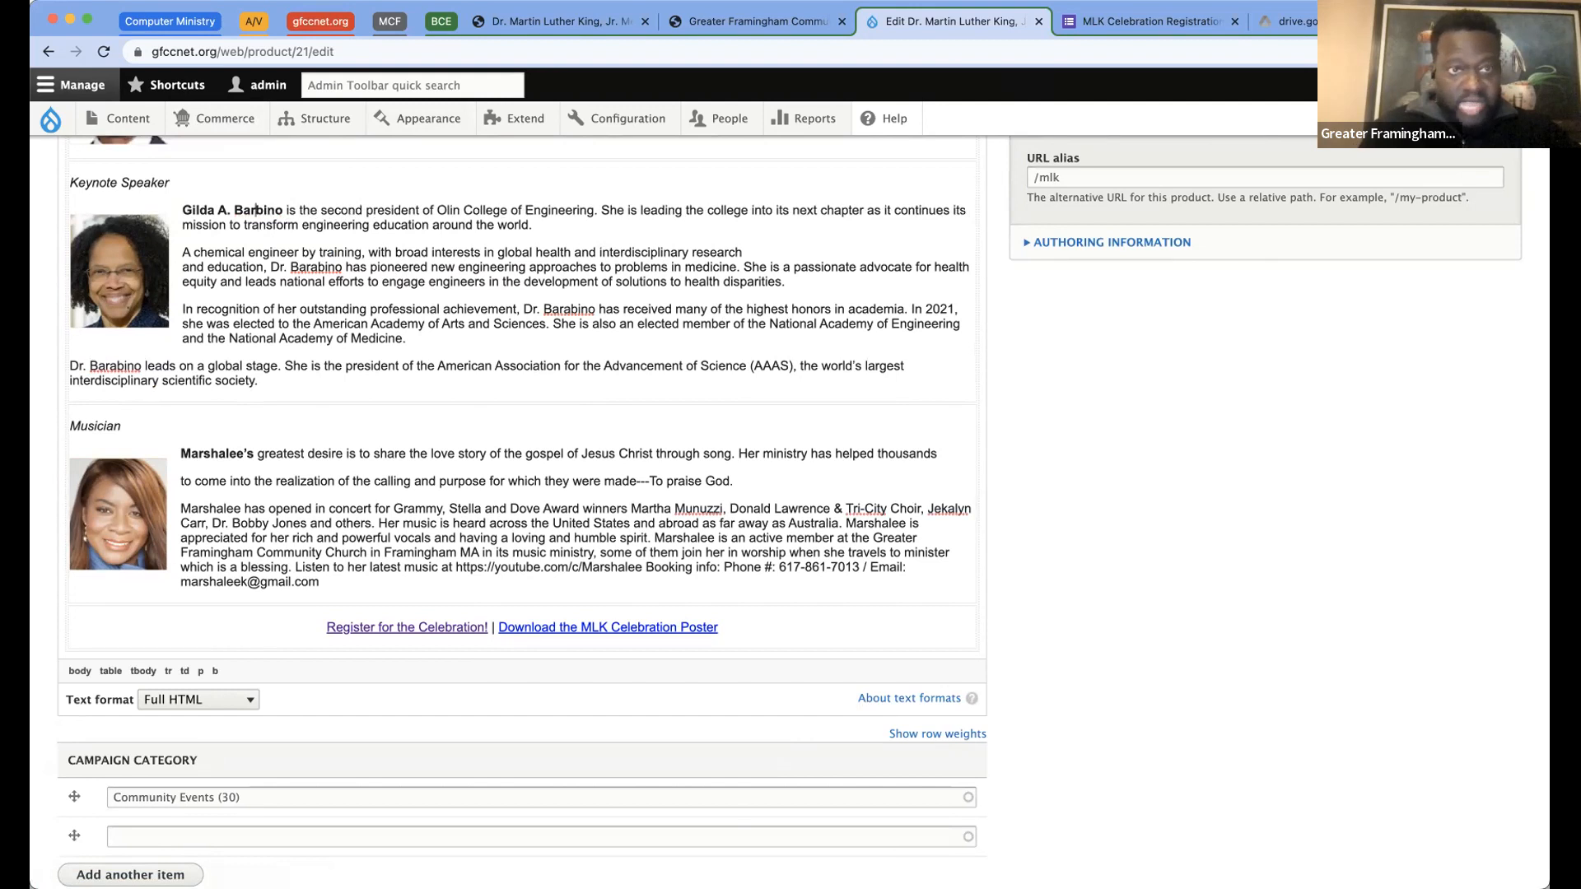
{"action": "type", "text": "a"}
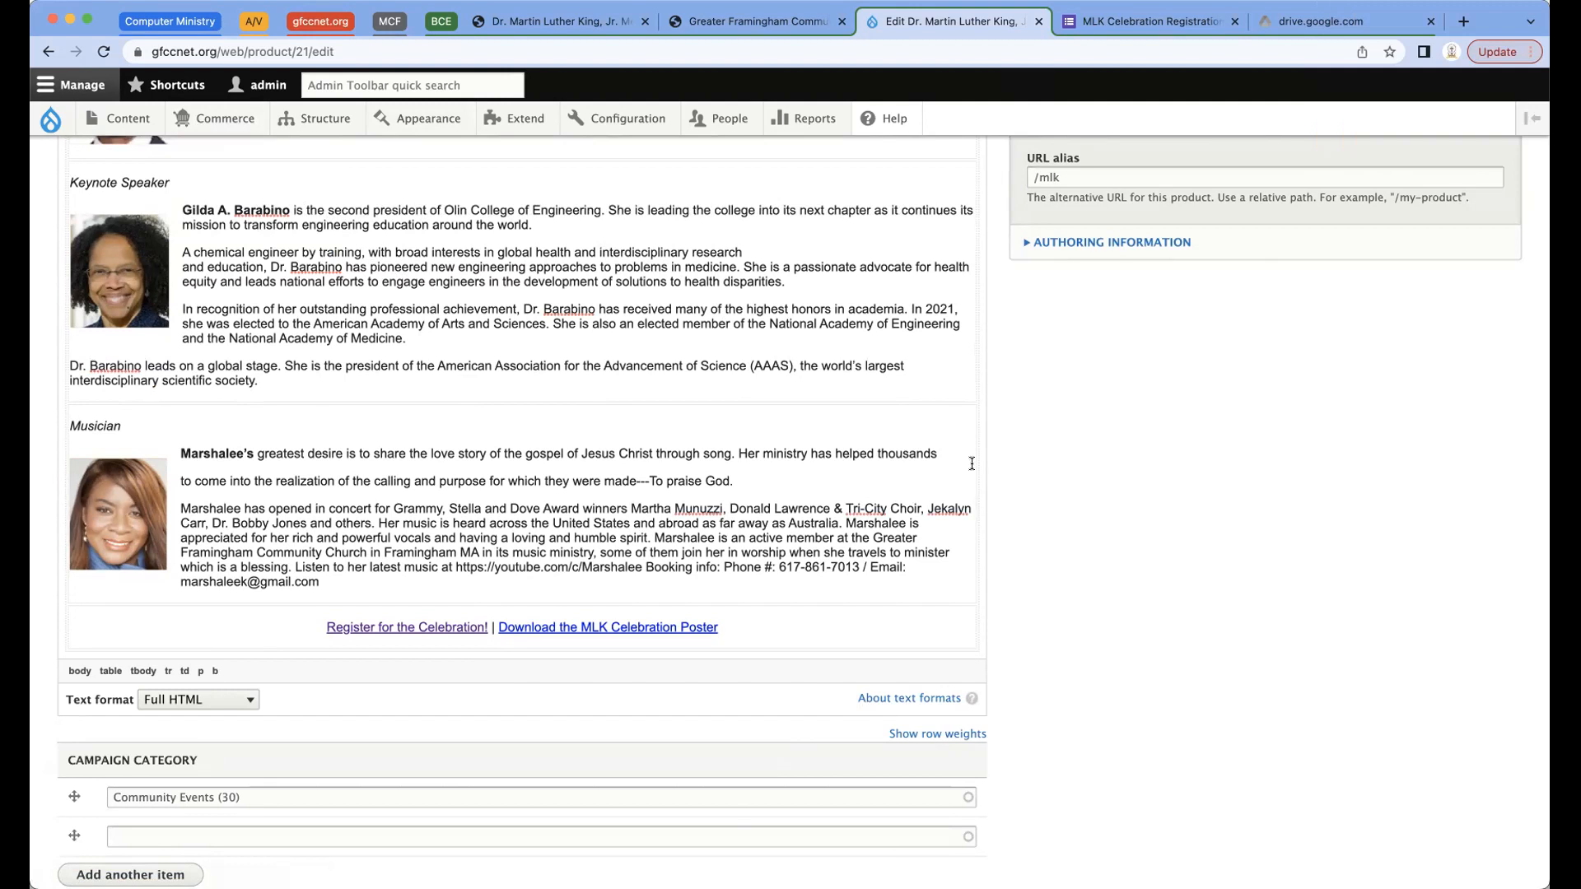
{"action": "scroll", "coordinate": [1113, 520], "scroll_direction": "up", "scroll_amount": 5}
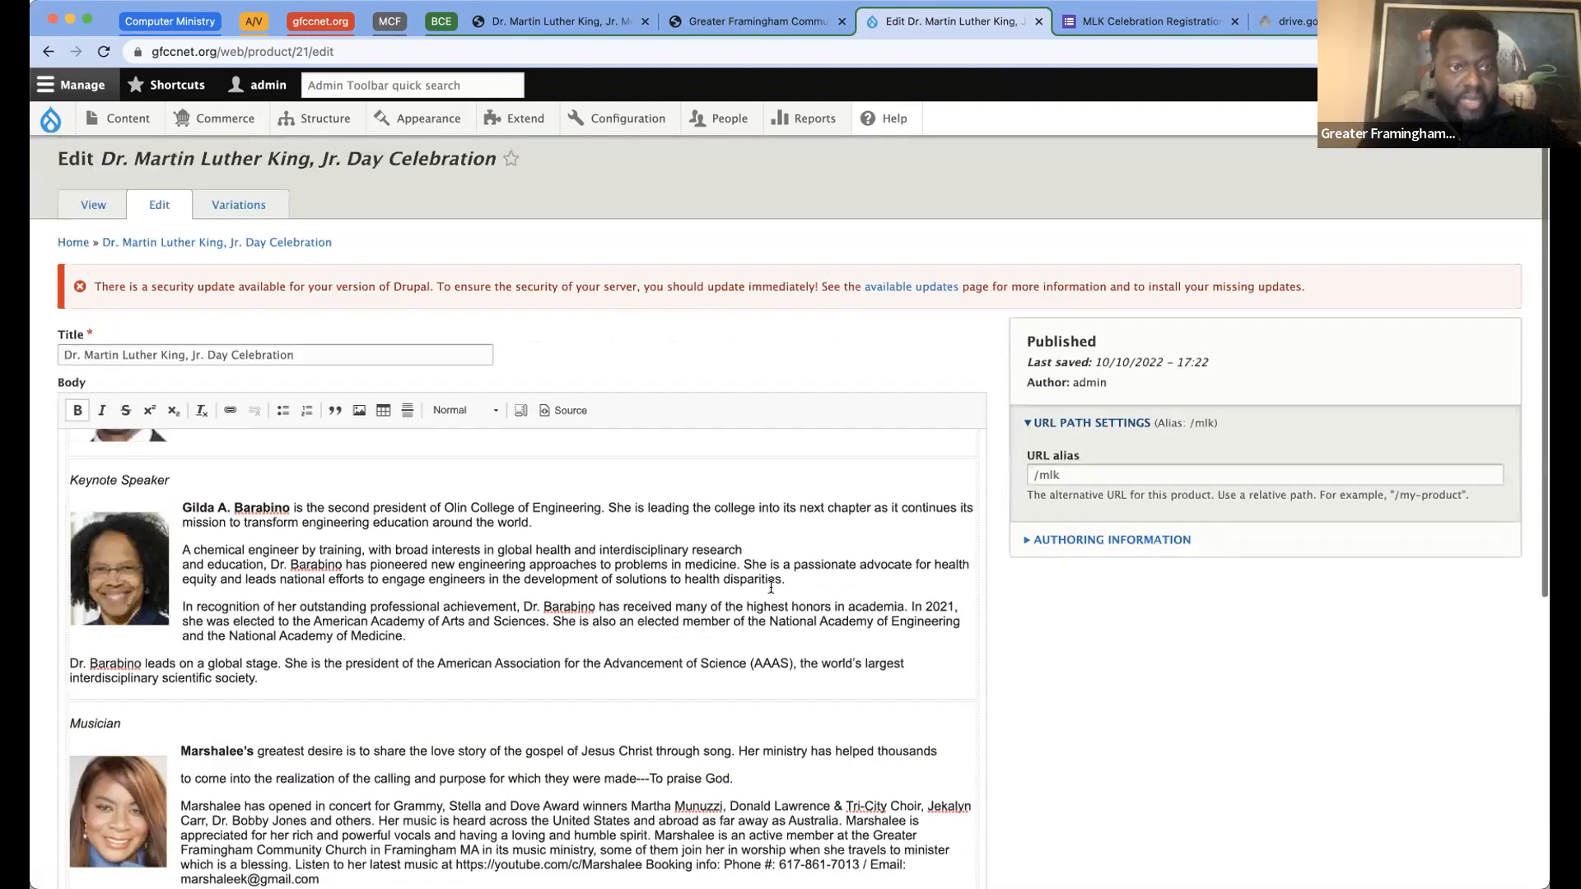
{"action": "scroll", "coordinate": [771, 586], "scroll_direction": "down", "scroll_amount": 3}
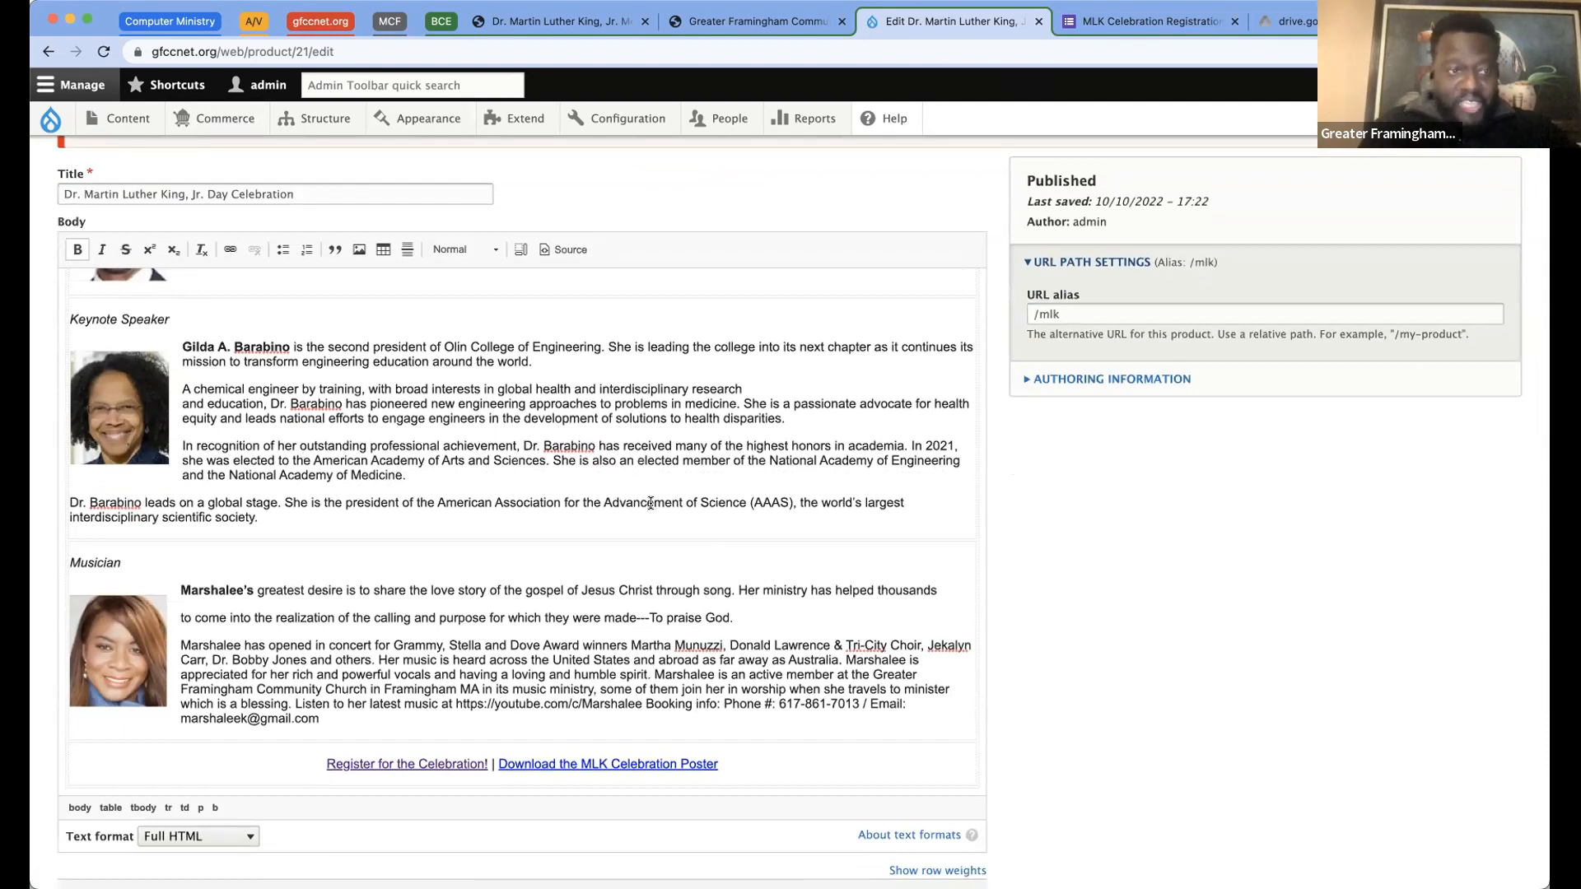
{"action": "left_click", "coordinate": [284, 514]}
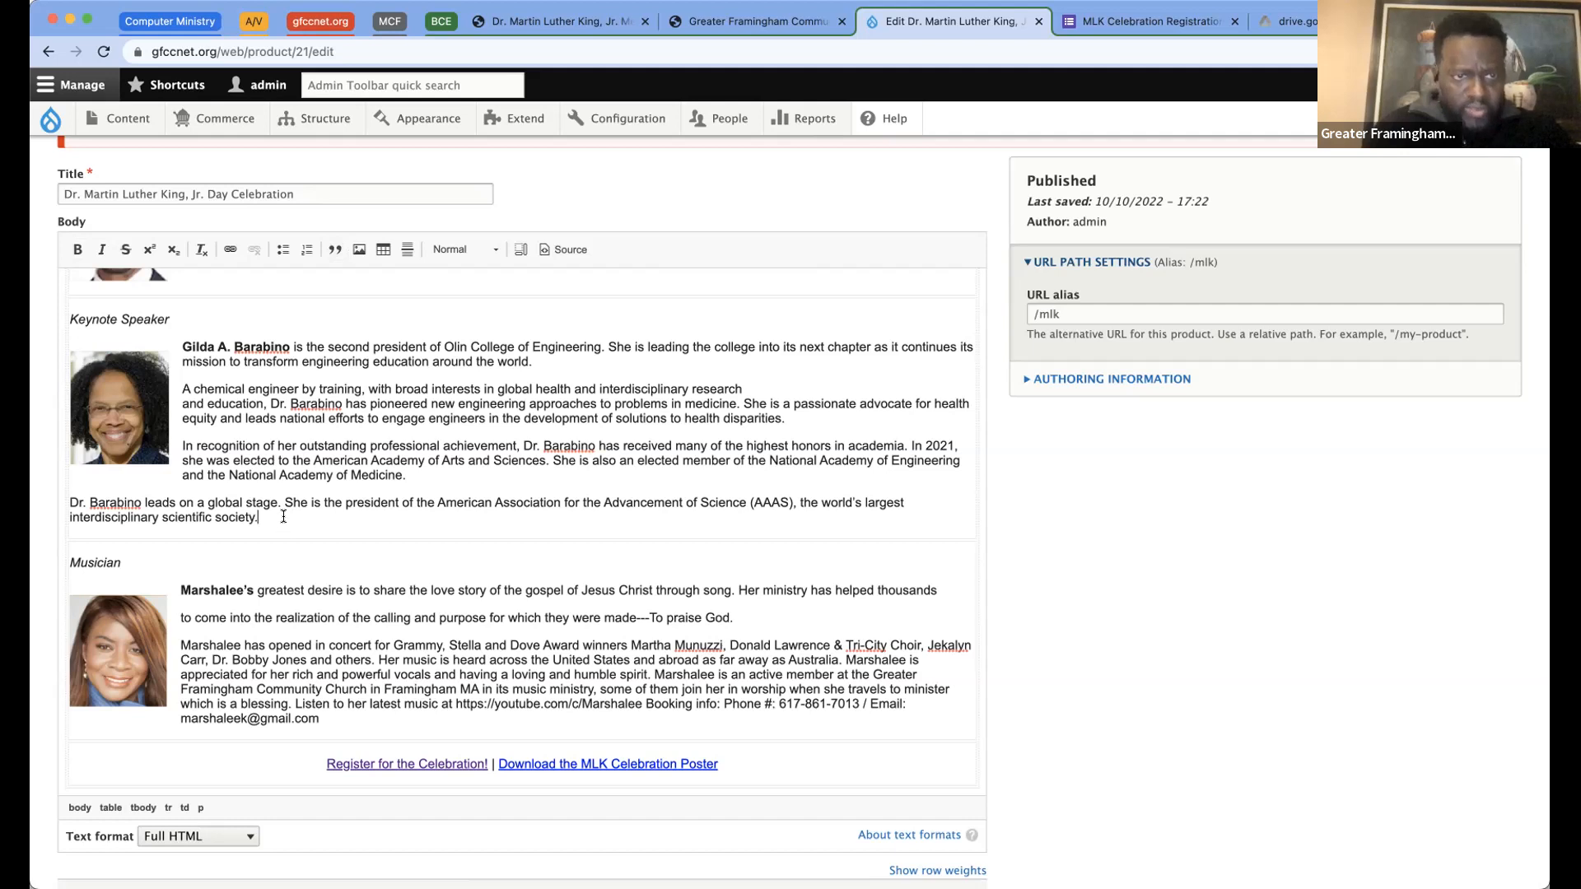
{"action": "left_click", "coordinate": [359, 251]}
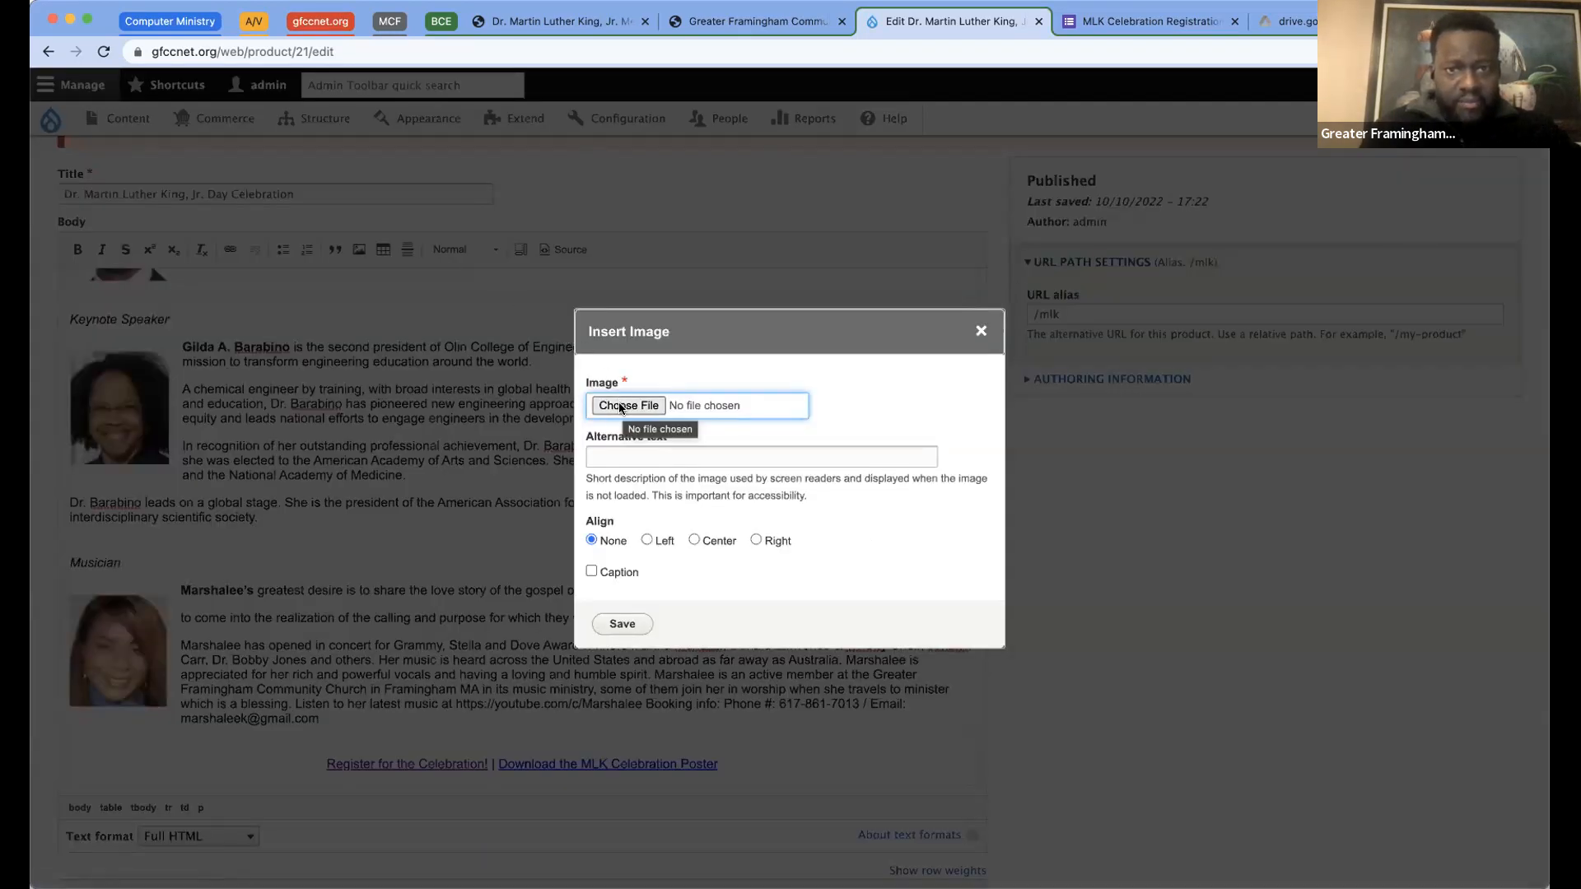
{"action": "left_click", "coordinate": [623, 406]}
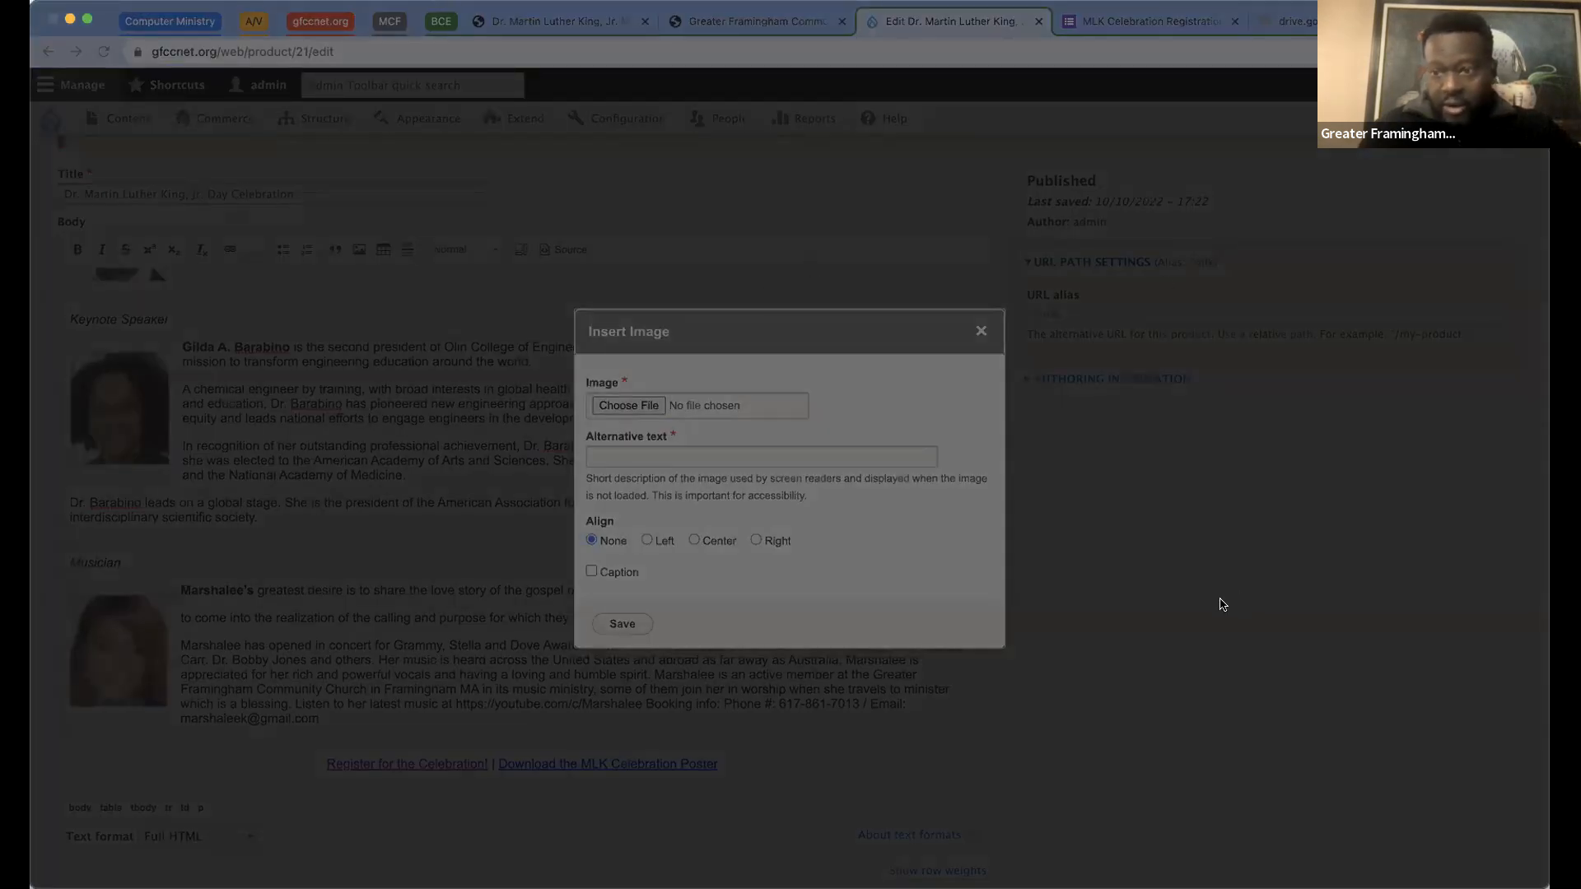
{"action": "left_click", "coordinate": [1209, 616]}
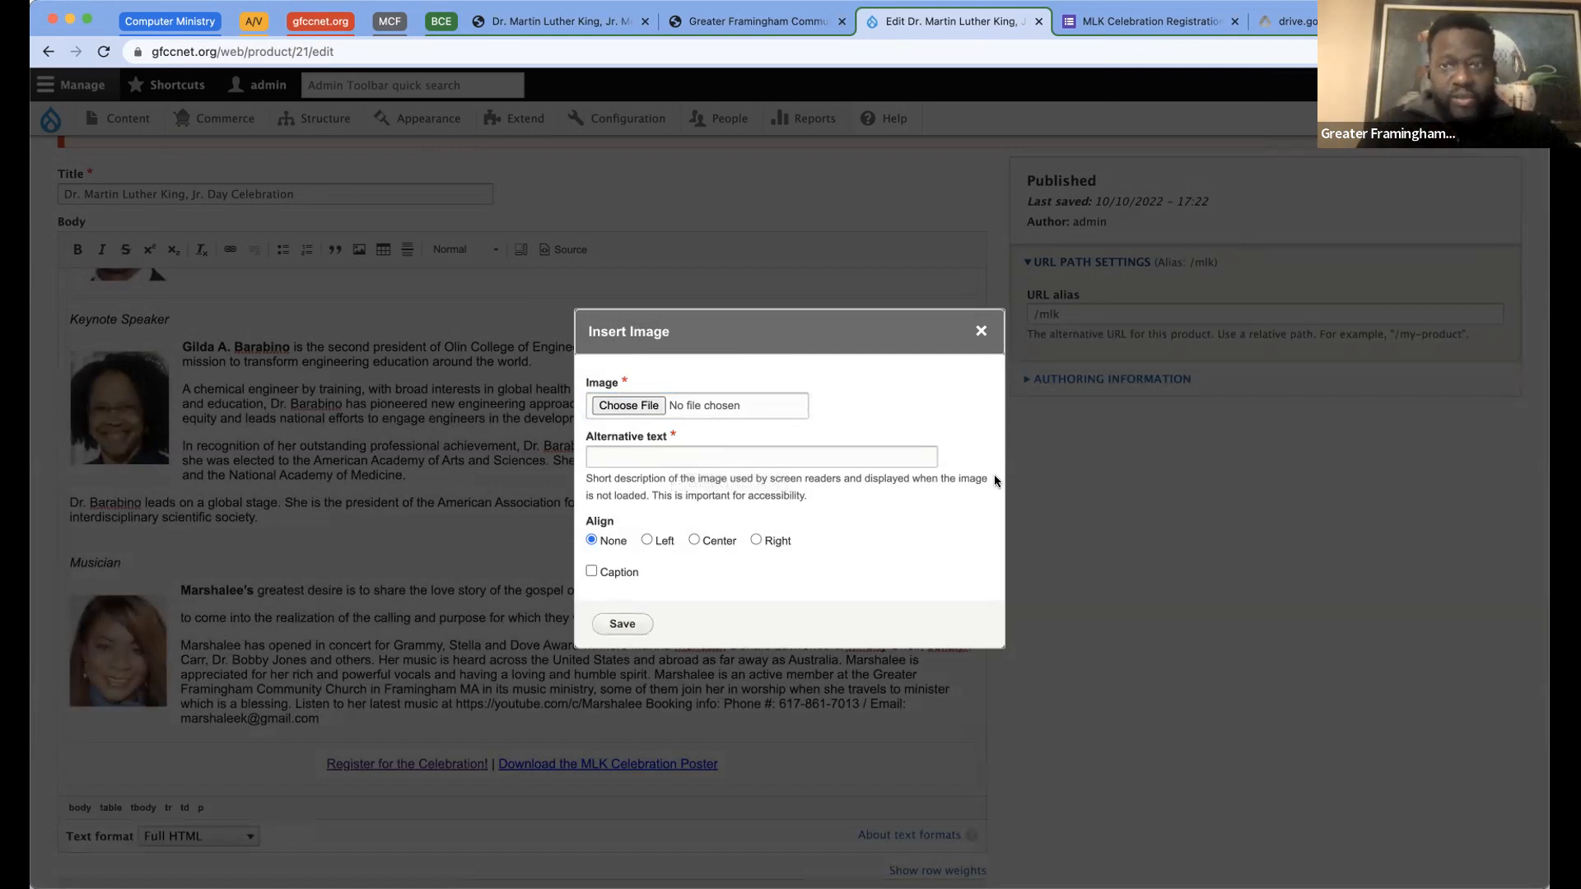
{"action": "left_click", "coordinate": [980, 330]}
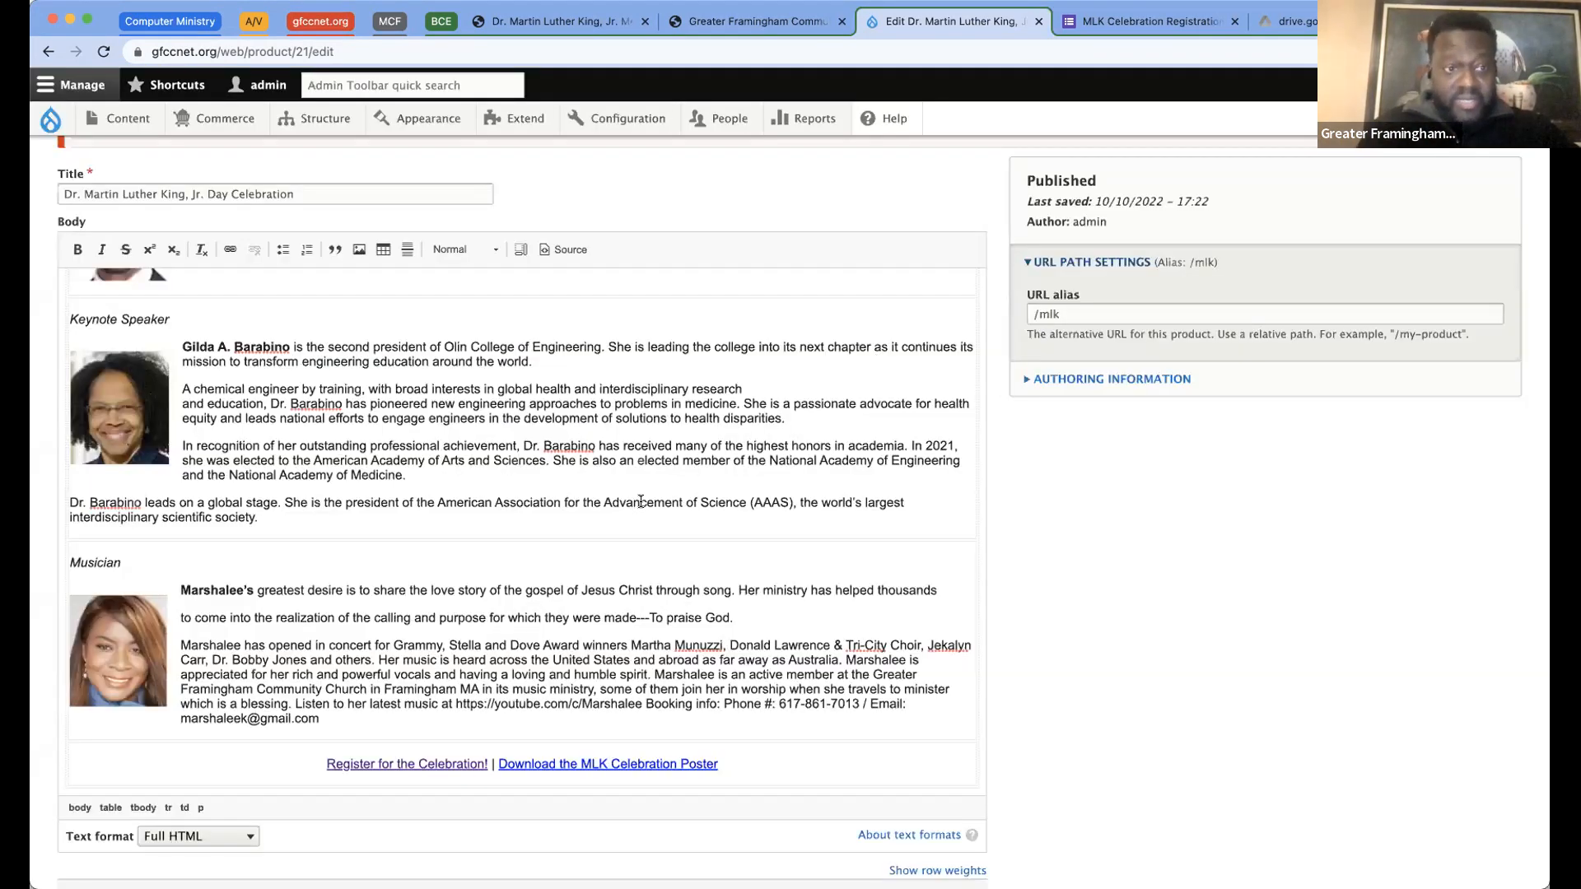
Step: Review the body's emcee, Keynote Speaker and Musician bios and the Register and Poster links
{"action": "scroll", "coordinate": [641, 502], "scroll_direction": "down", "scroll_amount": 3}
{"action": "scroll", "coordinate": [642, 511], "scroll_direction": "up", "scroll_amount": 5}
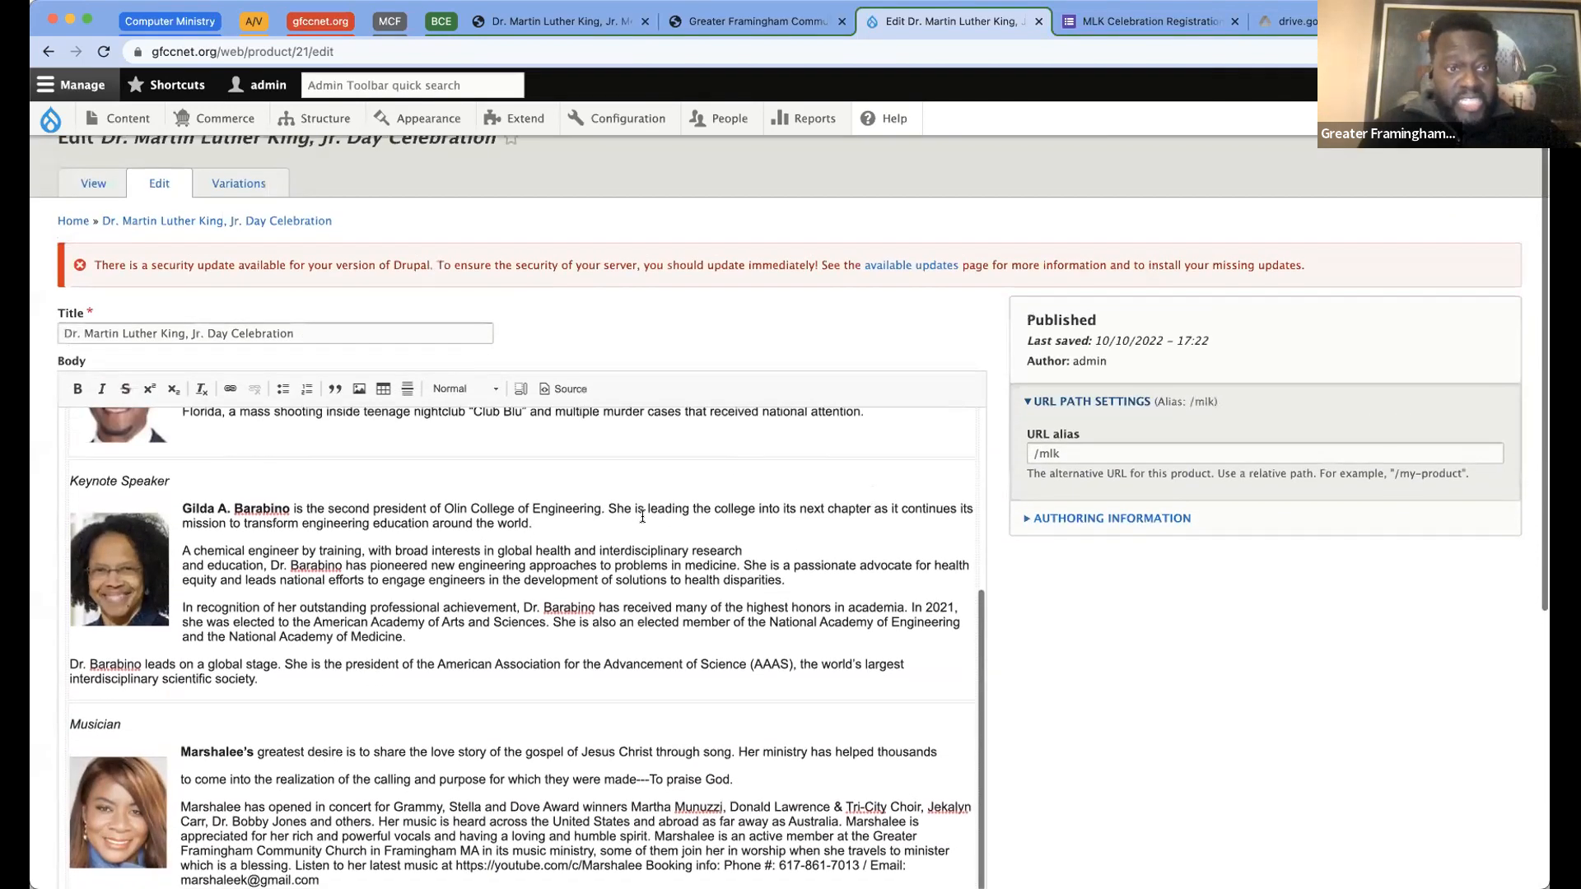
{"action": "scroll", "coordinate": [642, 516], "scroll_direction": "up", "scroll_amount": 5}
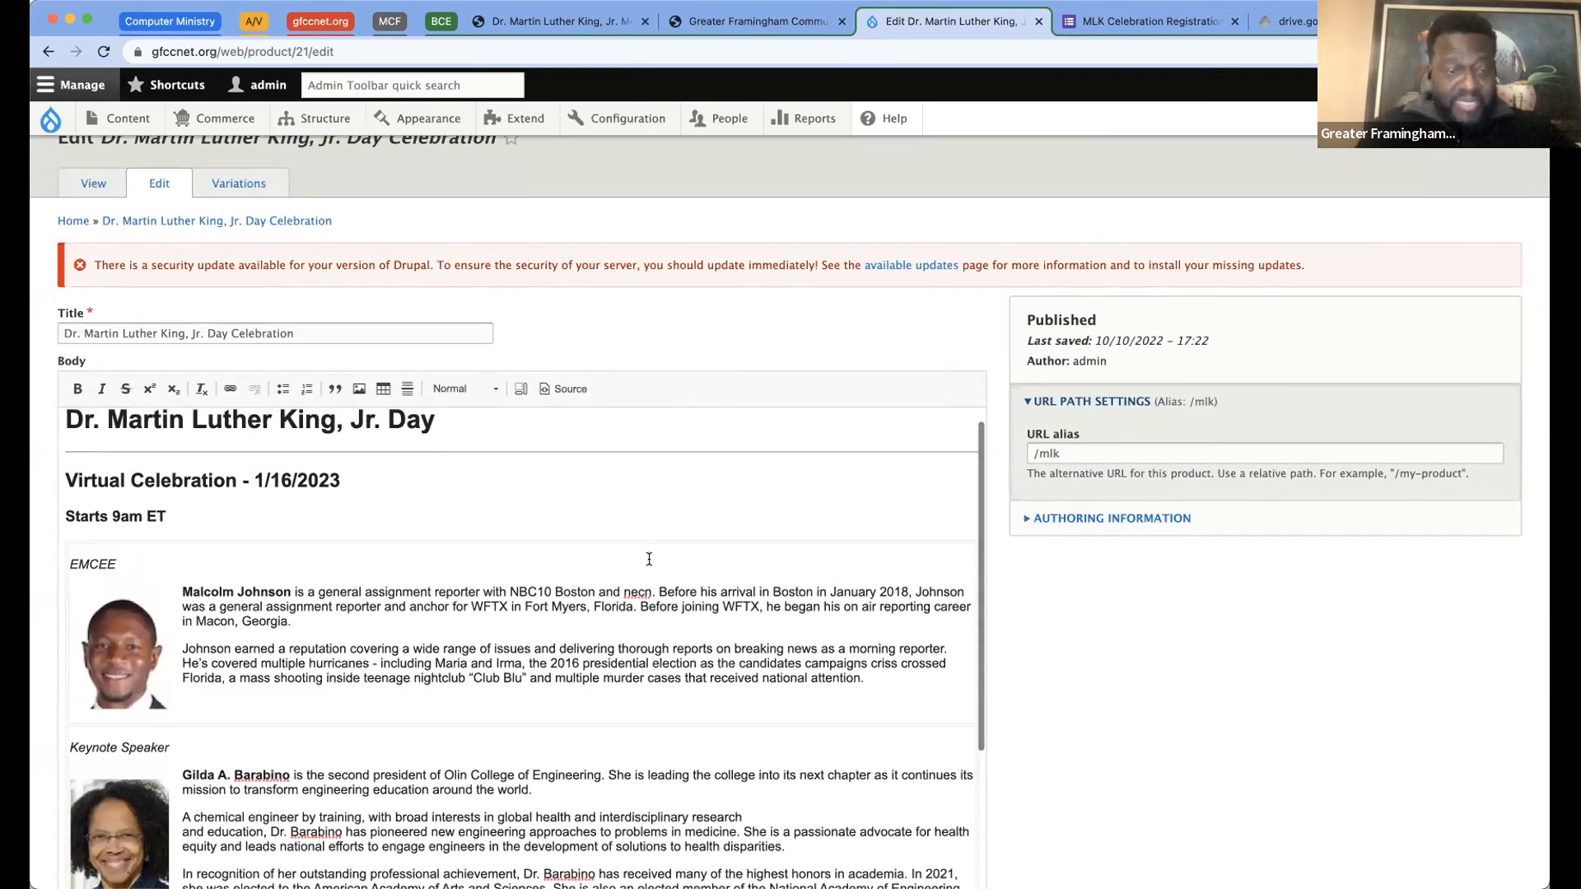
{"action": "scroll", "coordinate": [649, 559], "scroll_direction": "down", "scroll_amount": 3}
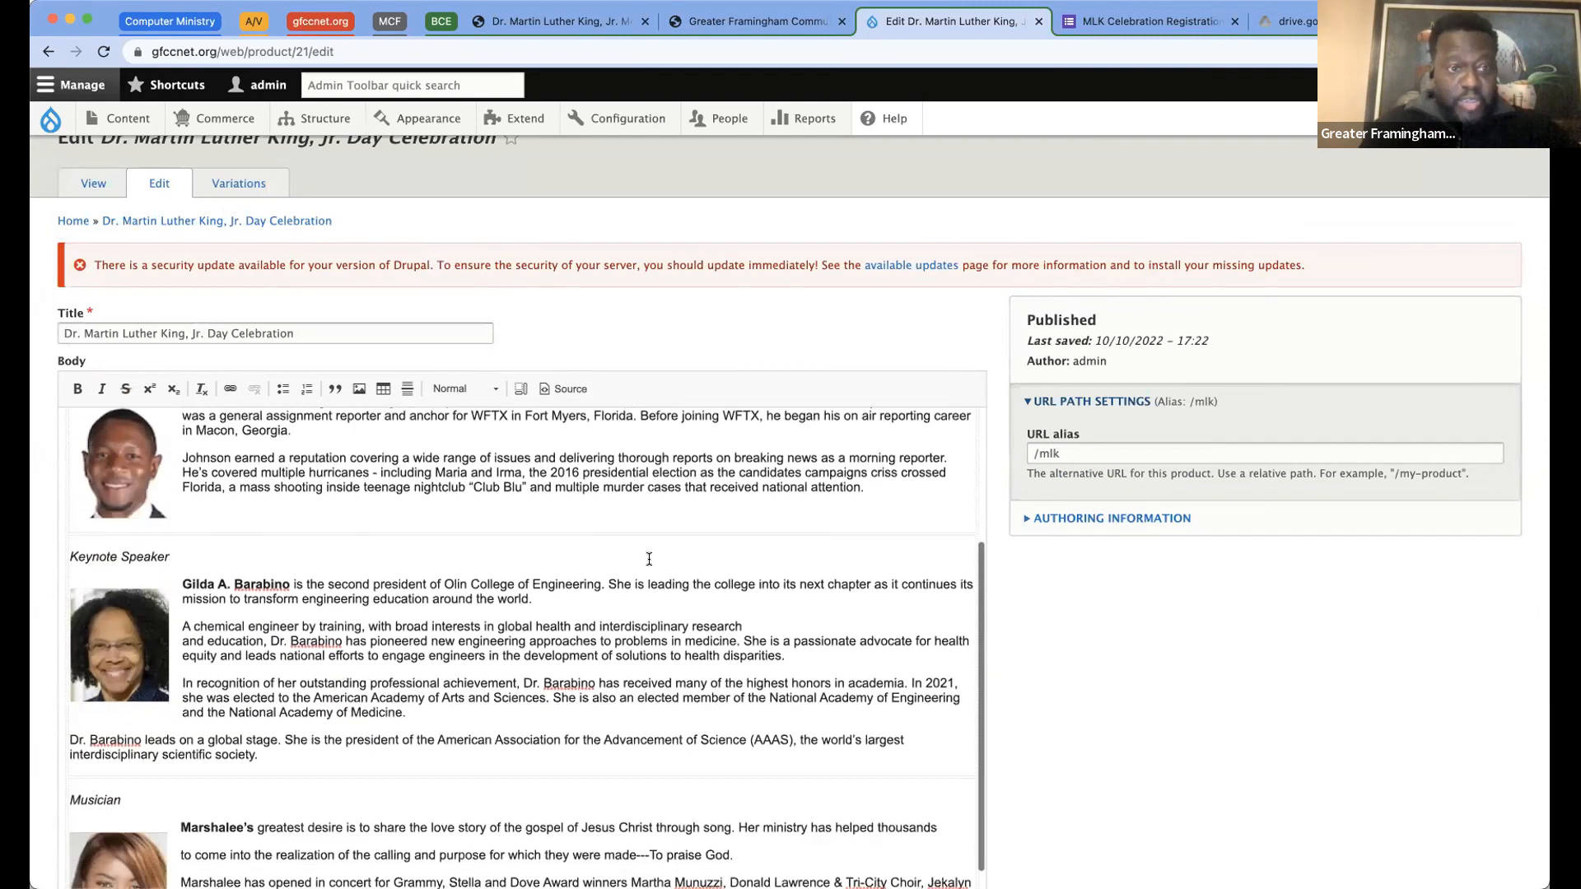
{"action": "scroll", "coordinate": [648, 559], "scroll_direction": "down", "scroll_amount": 2}
{"action": "scroll", "coordinate": [649, 559], "scroll_direction": "down", "scroll_amount": 2}
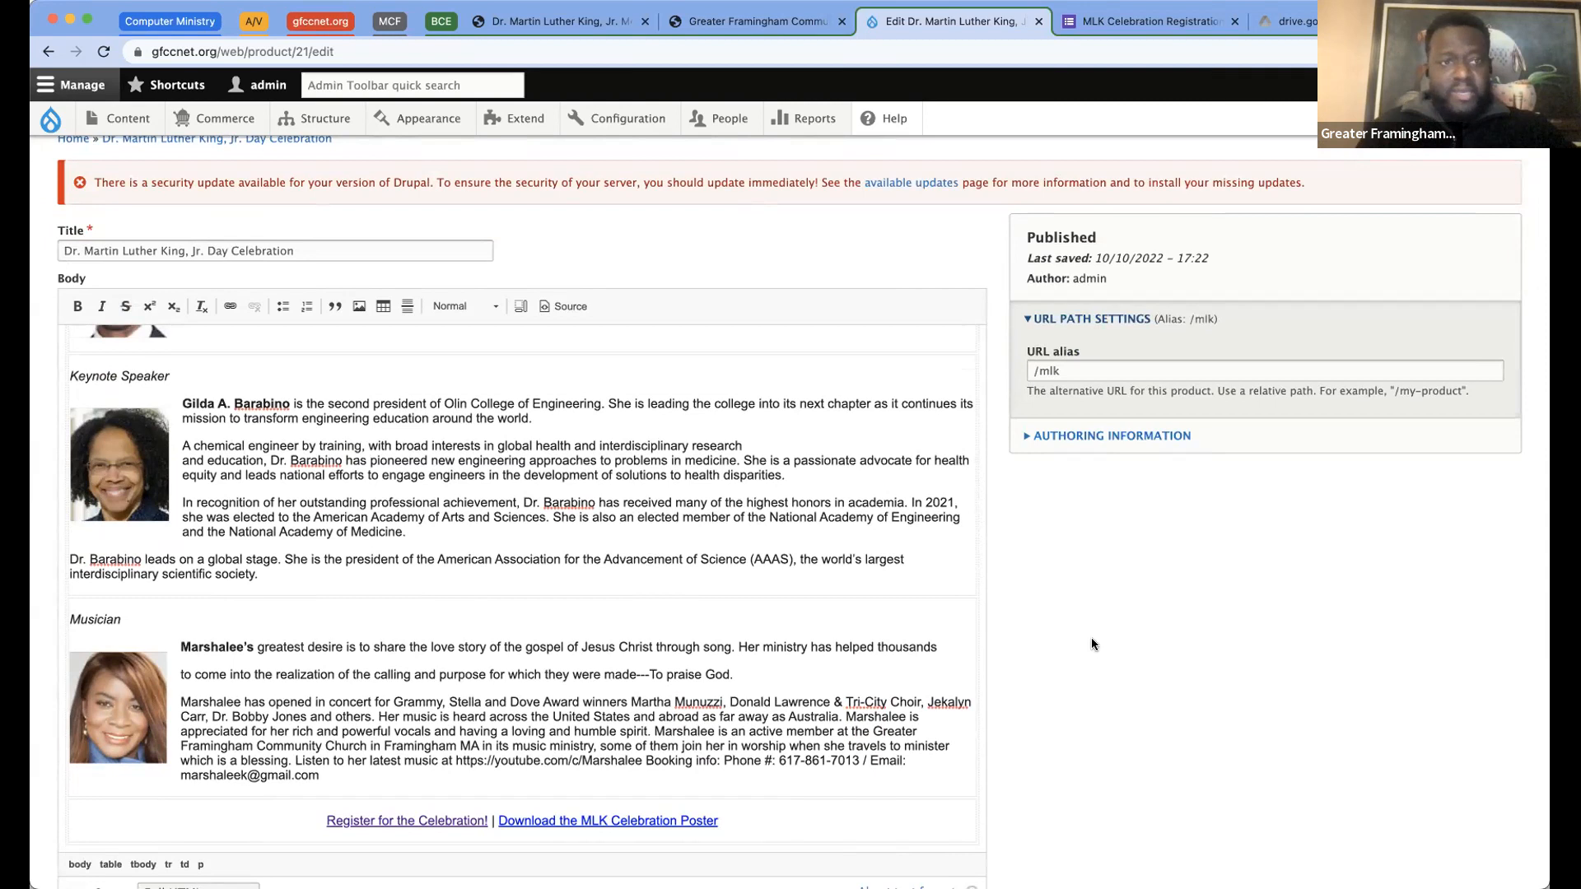
{"action": "scroll", "coordinate": [1092, 640], "scroll_direction": "down", "scroll_amount": 3}
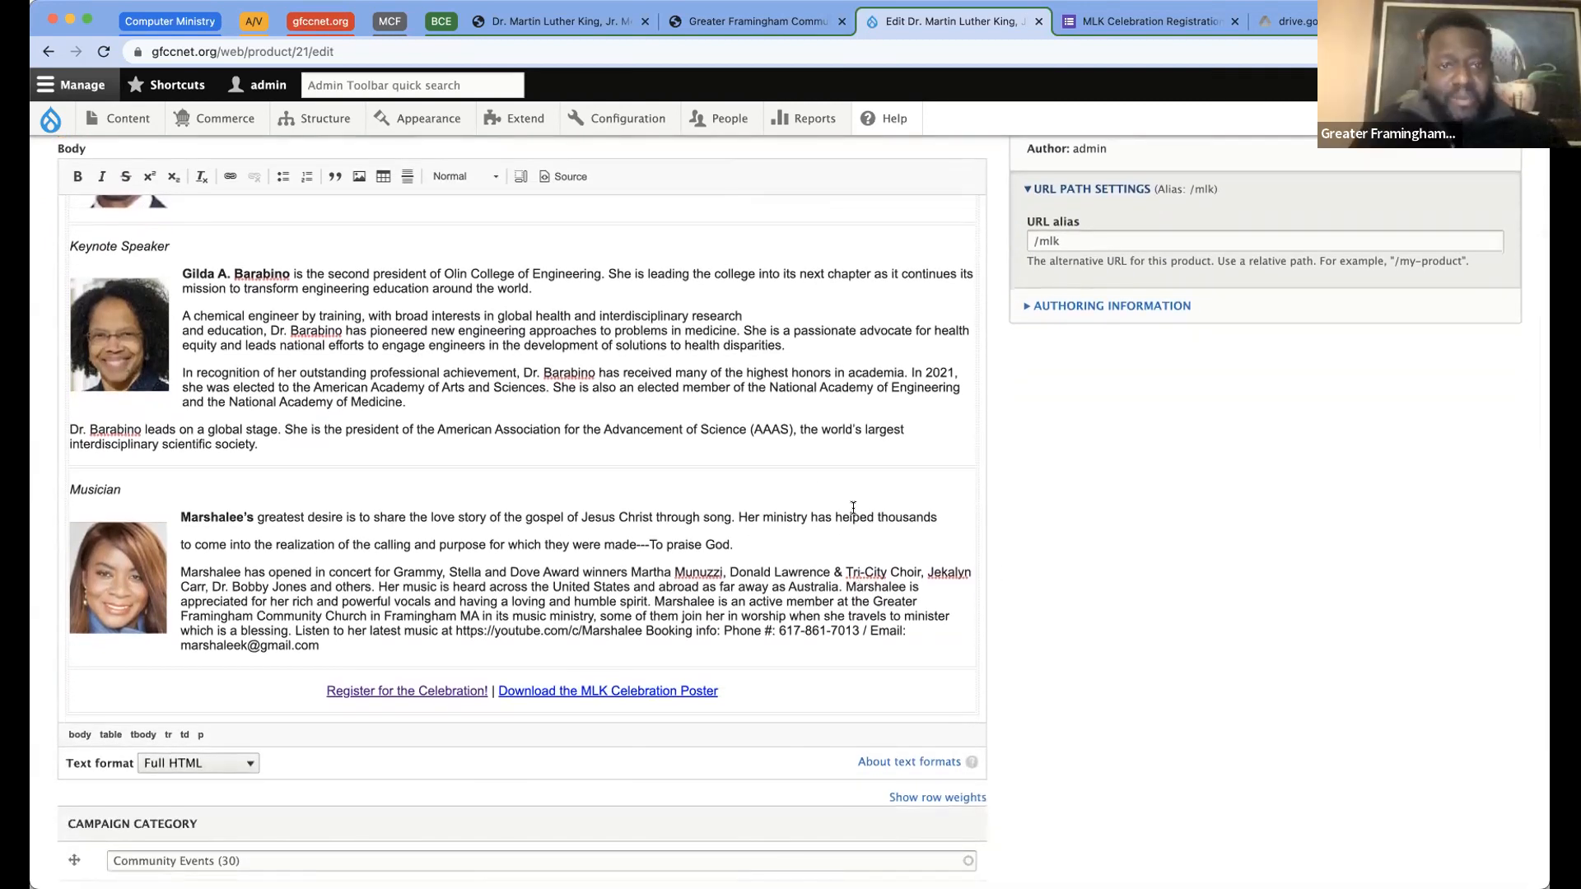
{"action": "scroll", "coordinate": [814, 478], "scroll_direction": "up", "scroll_amount": 5}
{"action": "scroll", "coordinate": [813, 478], "scroll_direction": "down", "scroll_amount": 2}
{"action": "scroll", "coordinate": [813, 478], "scroll_direction": "down", "scroll_amount": 4}
{"action": "scroll", "coordinate": [813, 478], "scroll_direction": "up", "scroll_amount": 5}
{"action": "scroll", "coordinate": [813, 478], "scroll_direction": "up", "scroll_amount": 3}
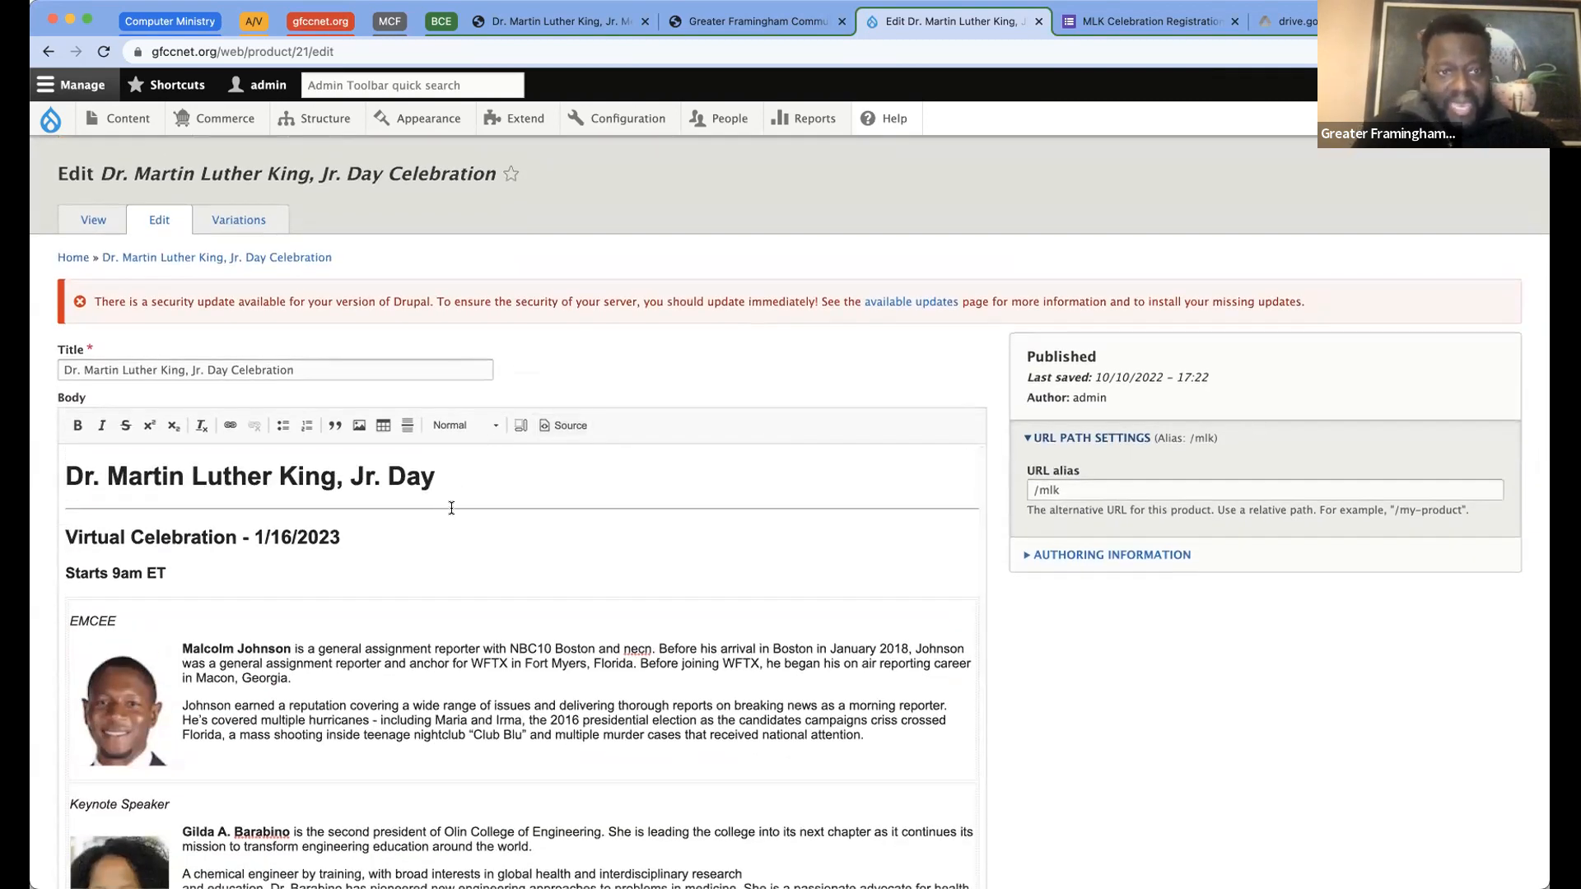
Step: Place the caret in the Virtual Celebration heading of the body
{"action": "left_click", "coordinate": [408, 511]}
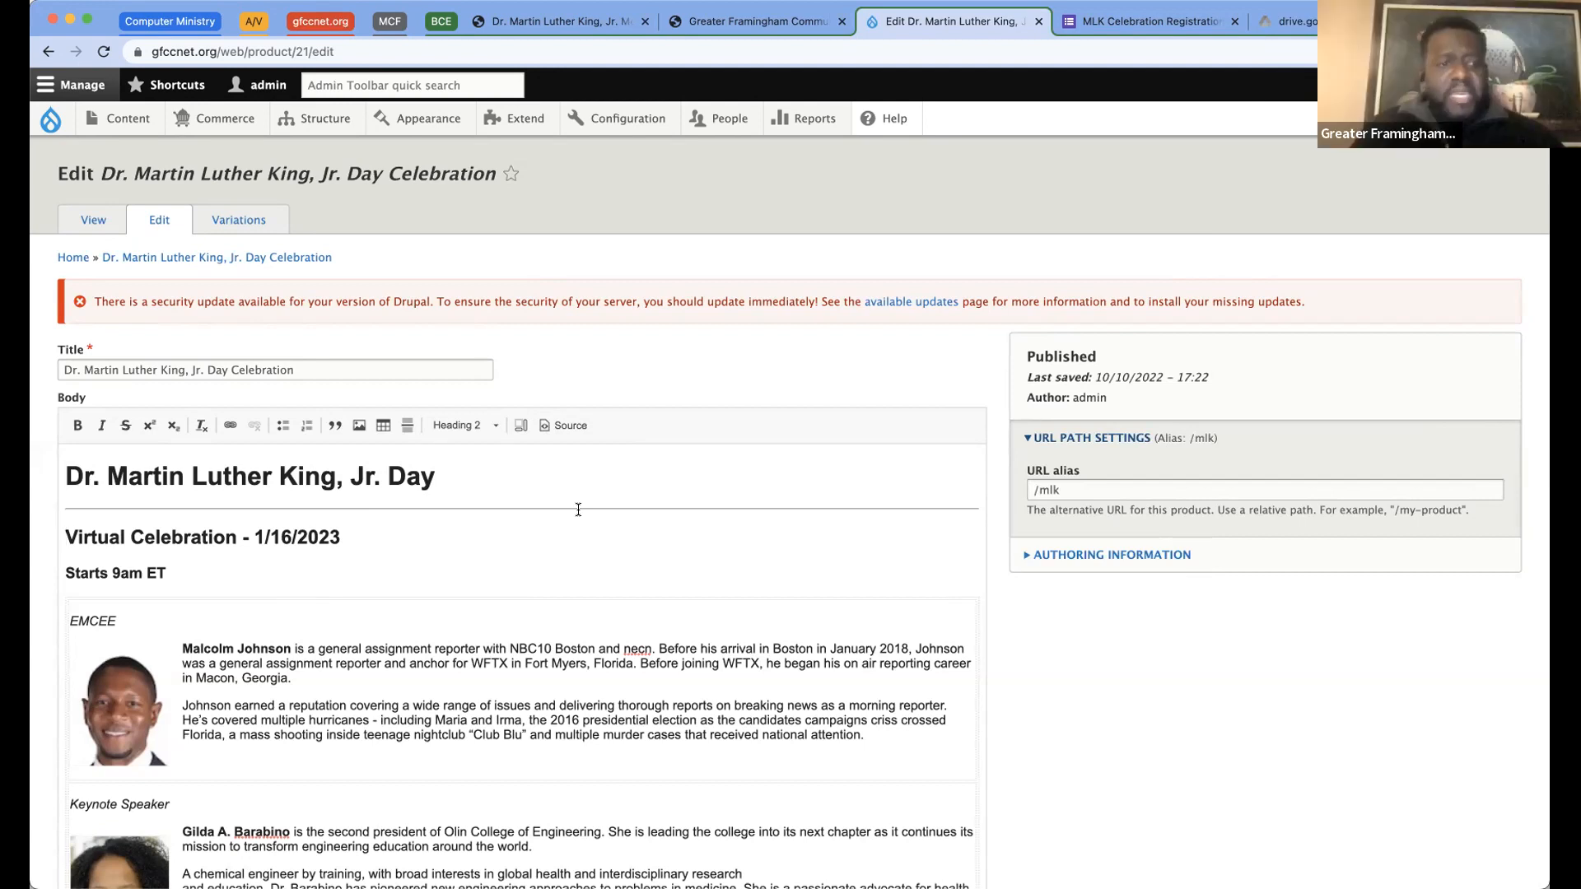
{"action": "scroll", "coordinate": [578, 510], "scroll_direction": "down", "scroll_amount": 10}
{"action": "scroll", "coordinate": [578, 510], "scroll_direction": "down", "scroll_amount": 5}
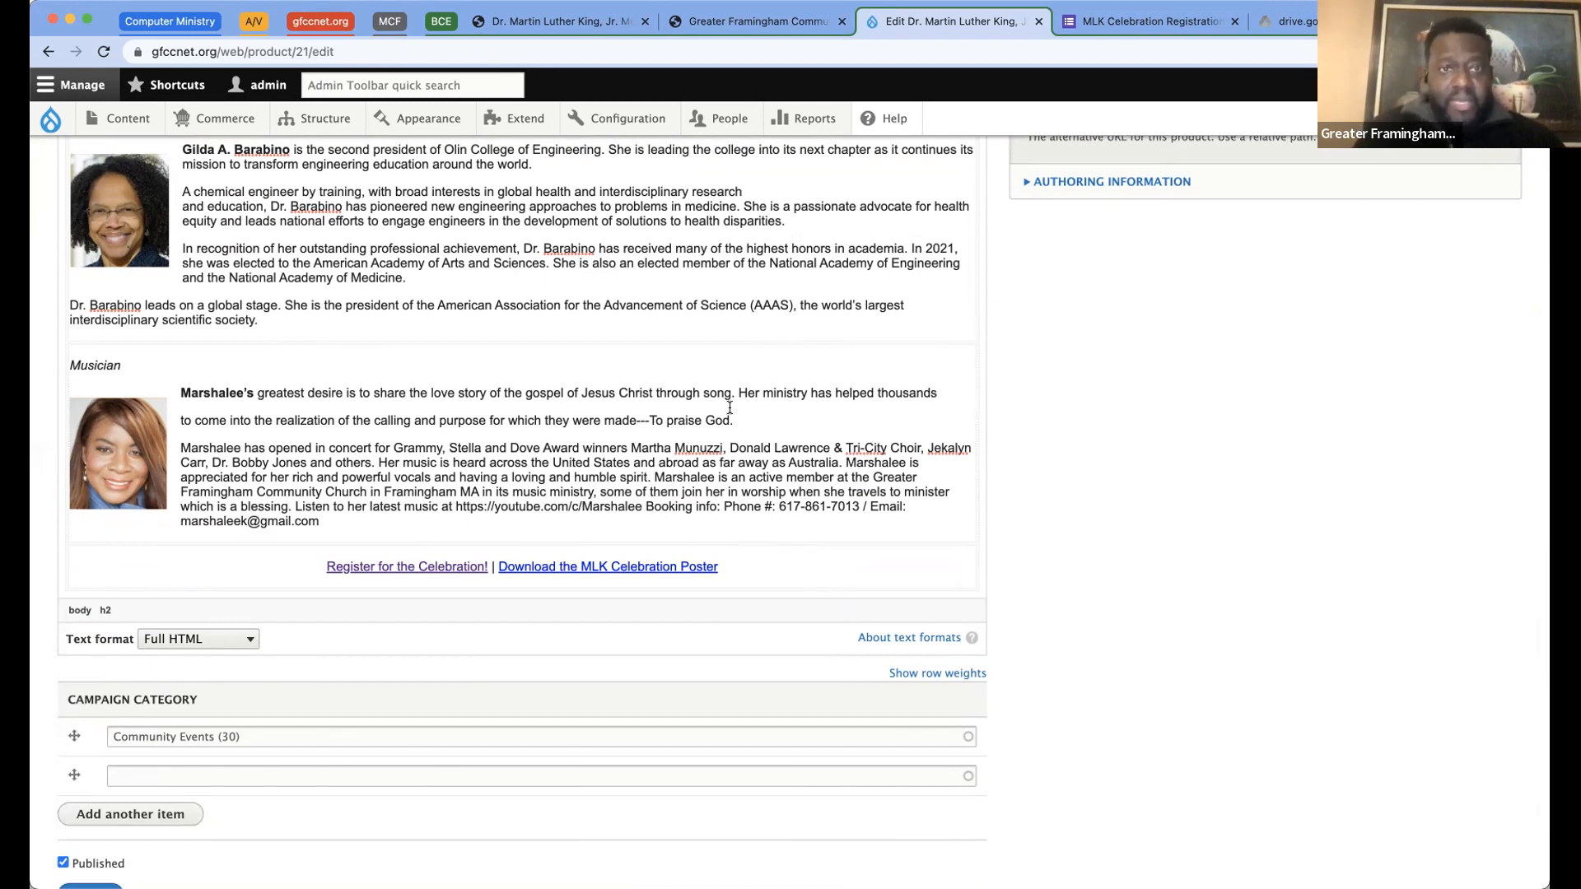
{"action": "scroll", "coordinate": [729, 406], "scroll_direction": "up", "scroll_amount": 5}
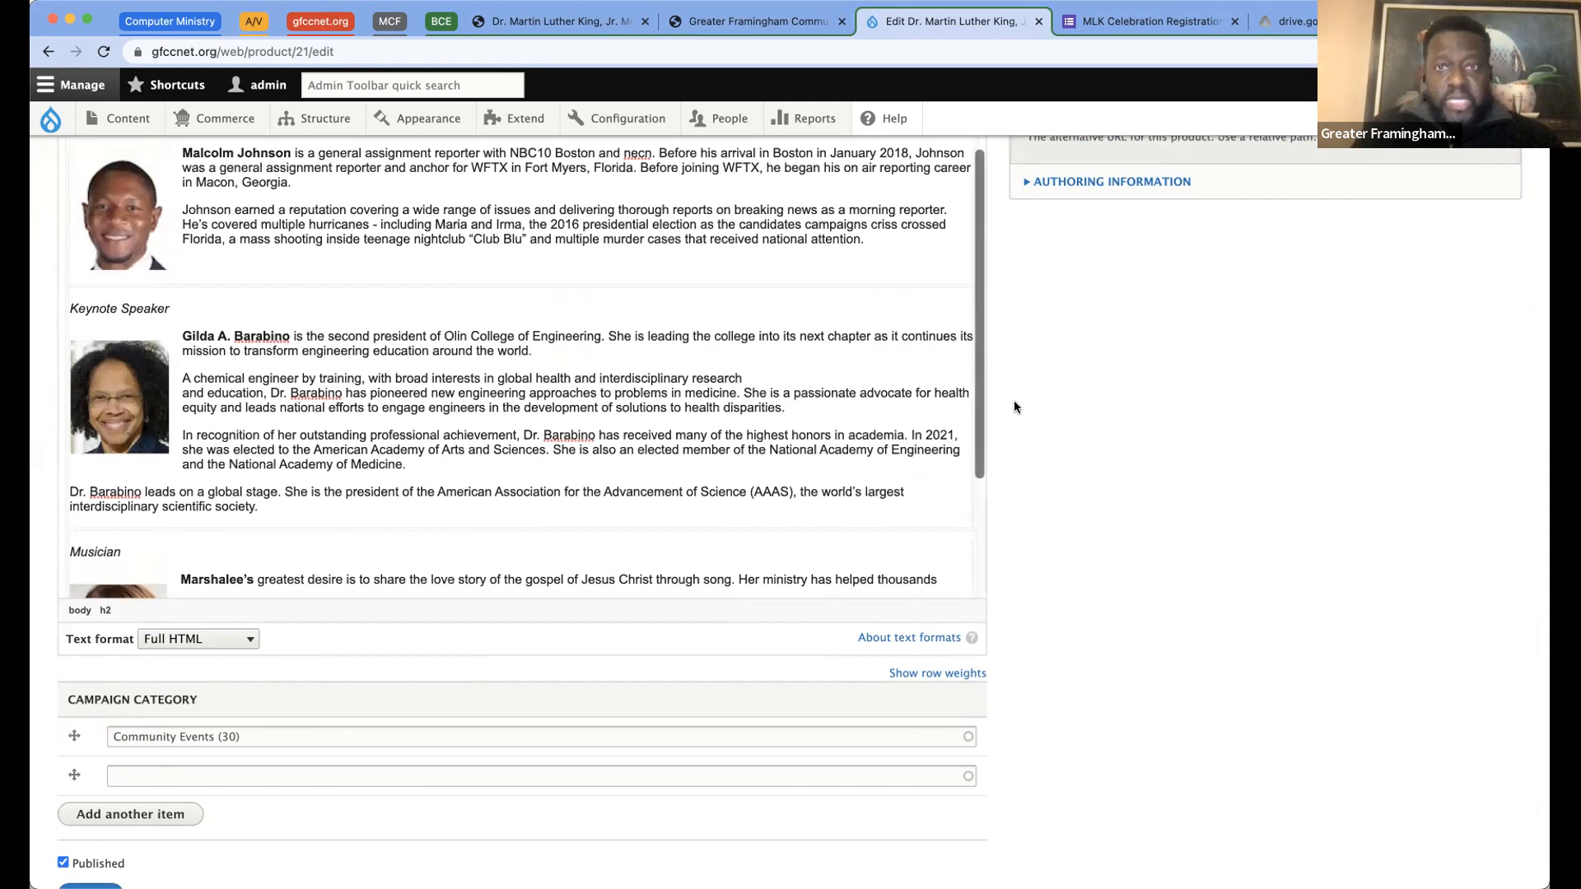
{"action": "scroll", "coordinate": [1014, 406], "scroll_direction": "up", "scroll_amount": 5}
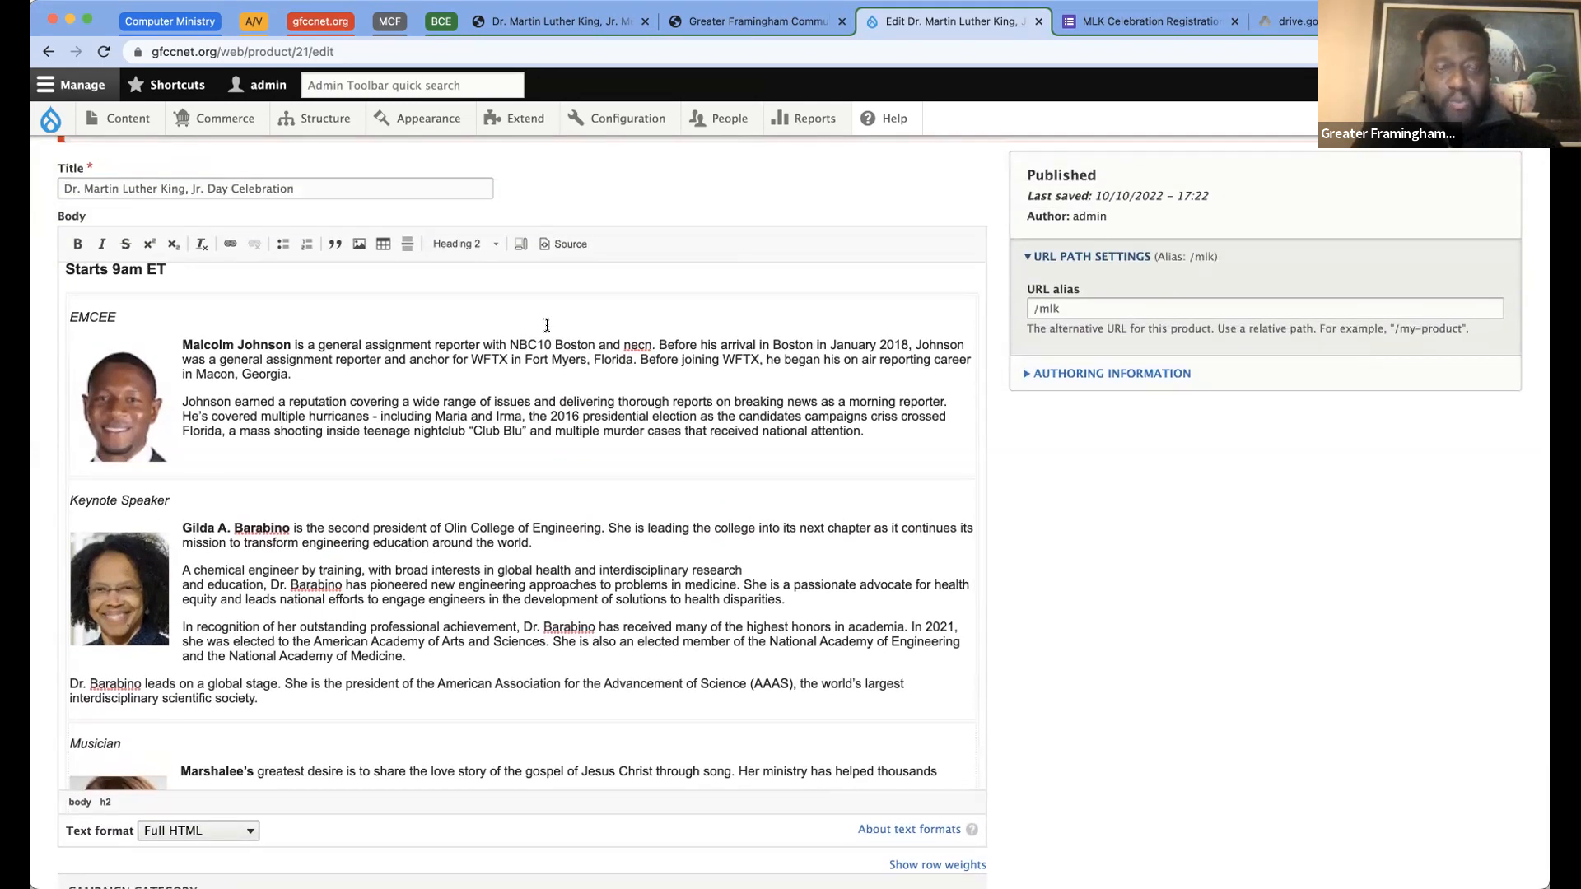
Step: Show the Body's raw HTML and select the commented-out capacity notice
{"action": "left_click", "coordinate": [574, 242]}
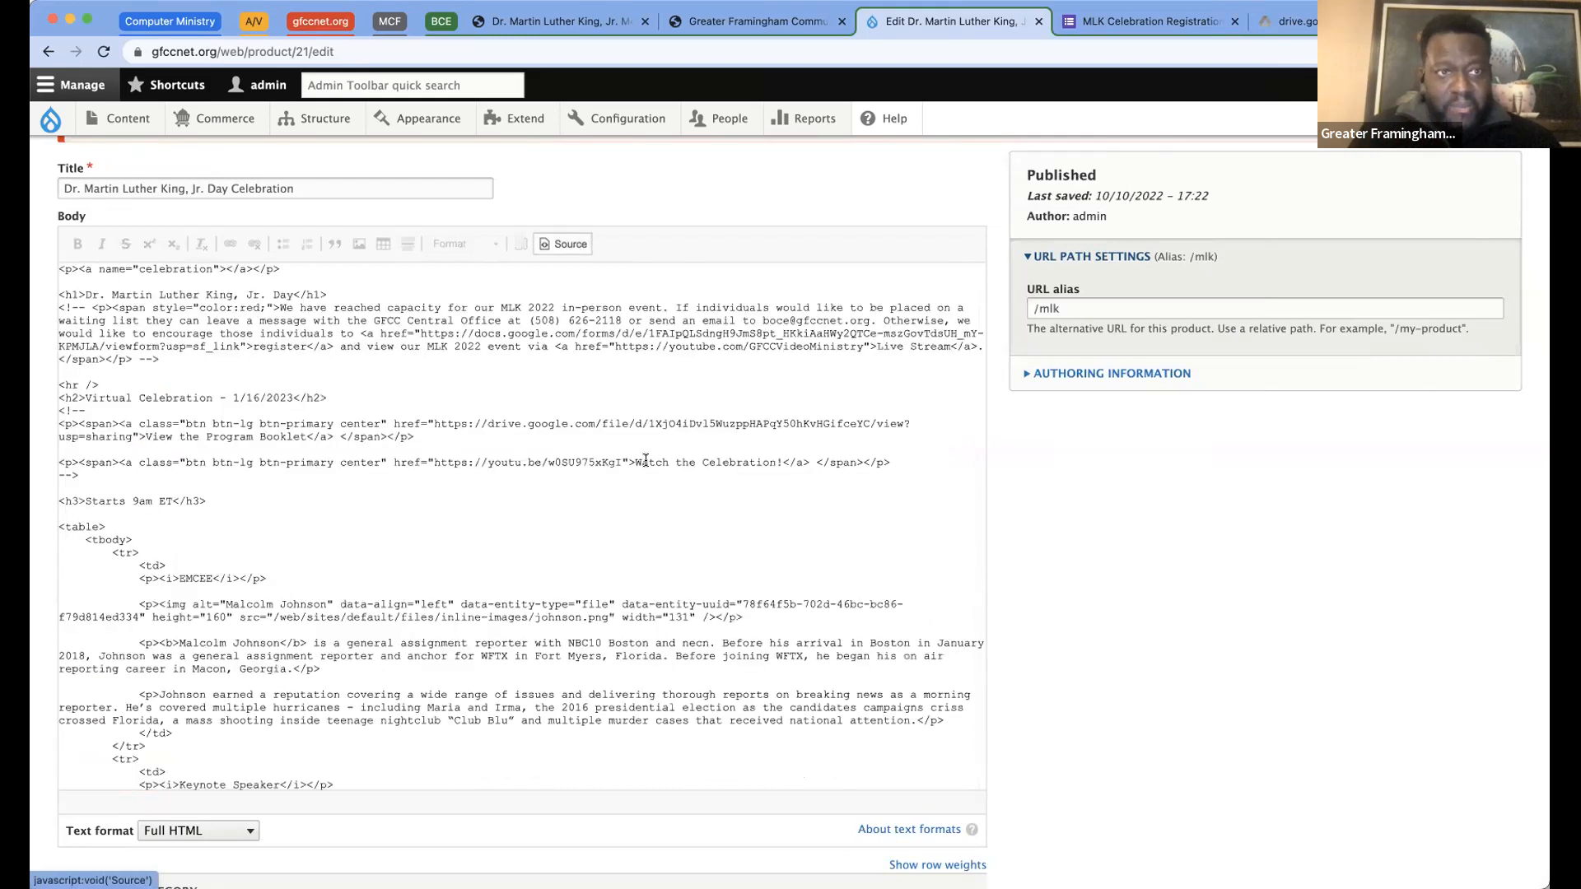
{"action": "scroll", "coordinate": [645, 459], "scroll_direction": "down", "scroll_amount": 1}
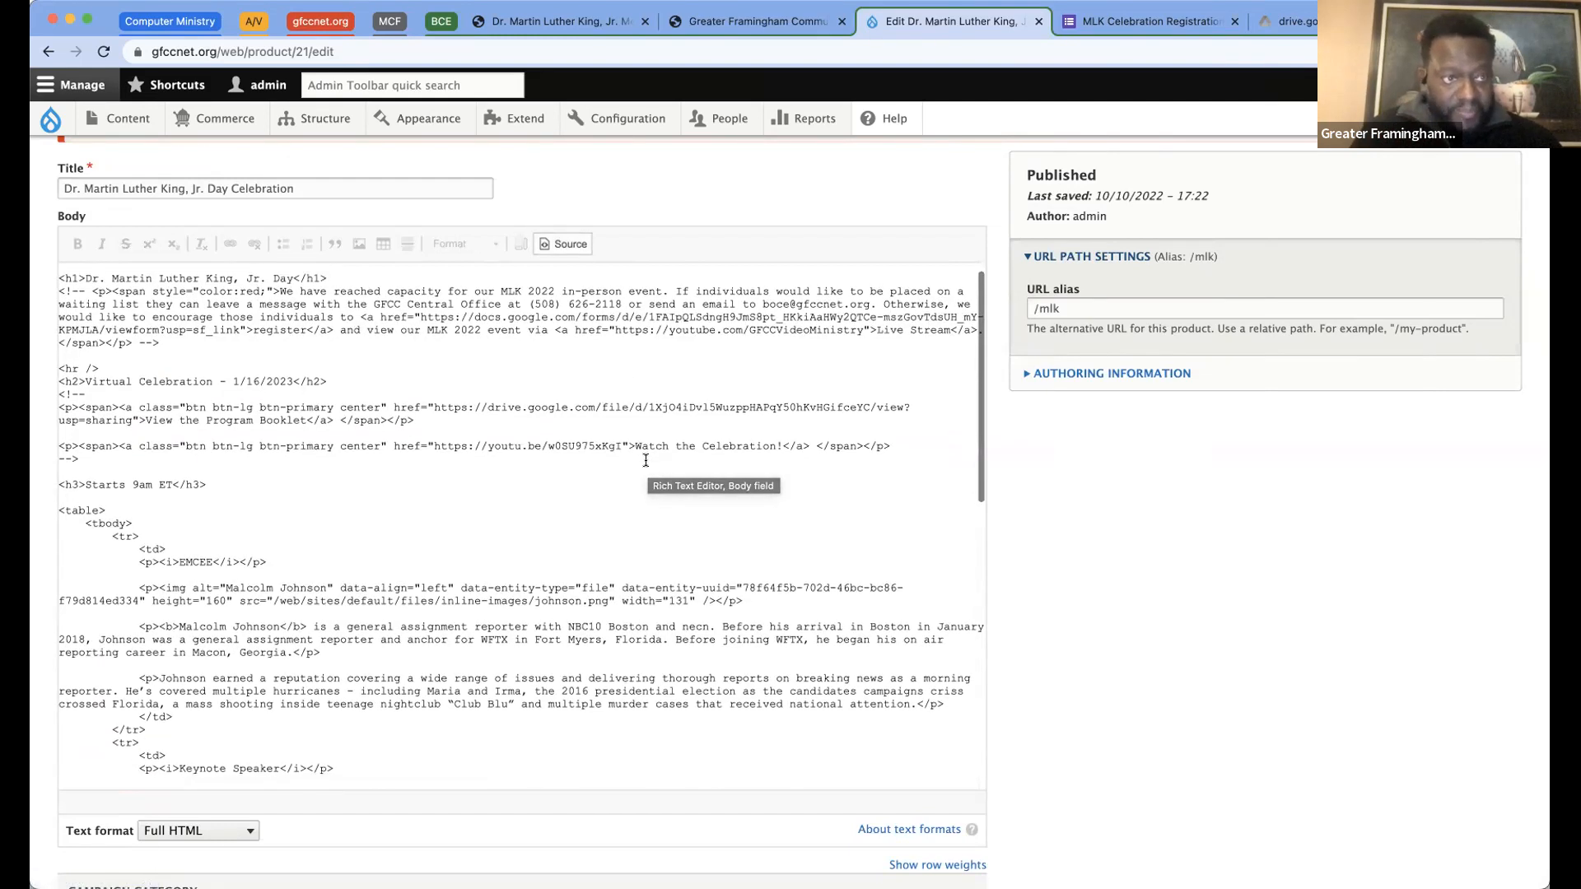
{"action": "scroll", "coordinate": [646, 459], "scroll_direction": "up", "scroll_amount": 1}
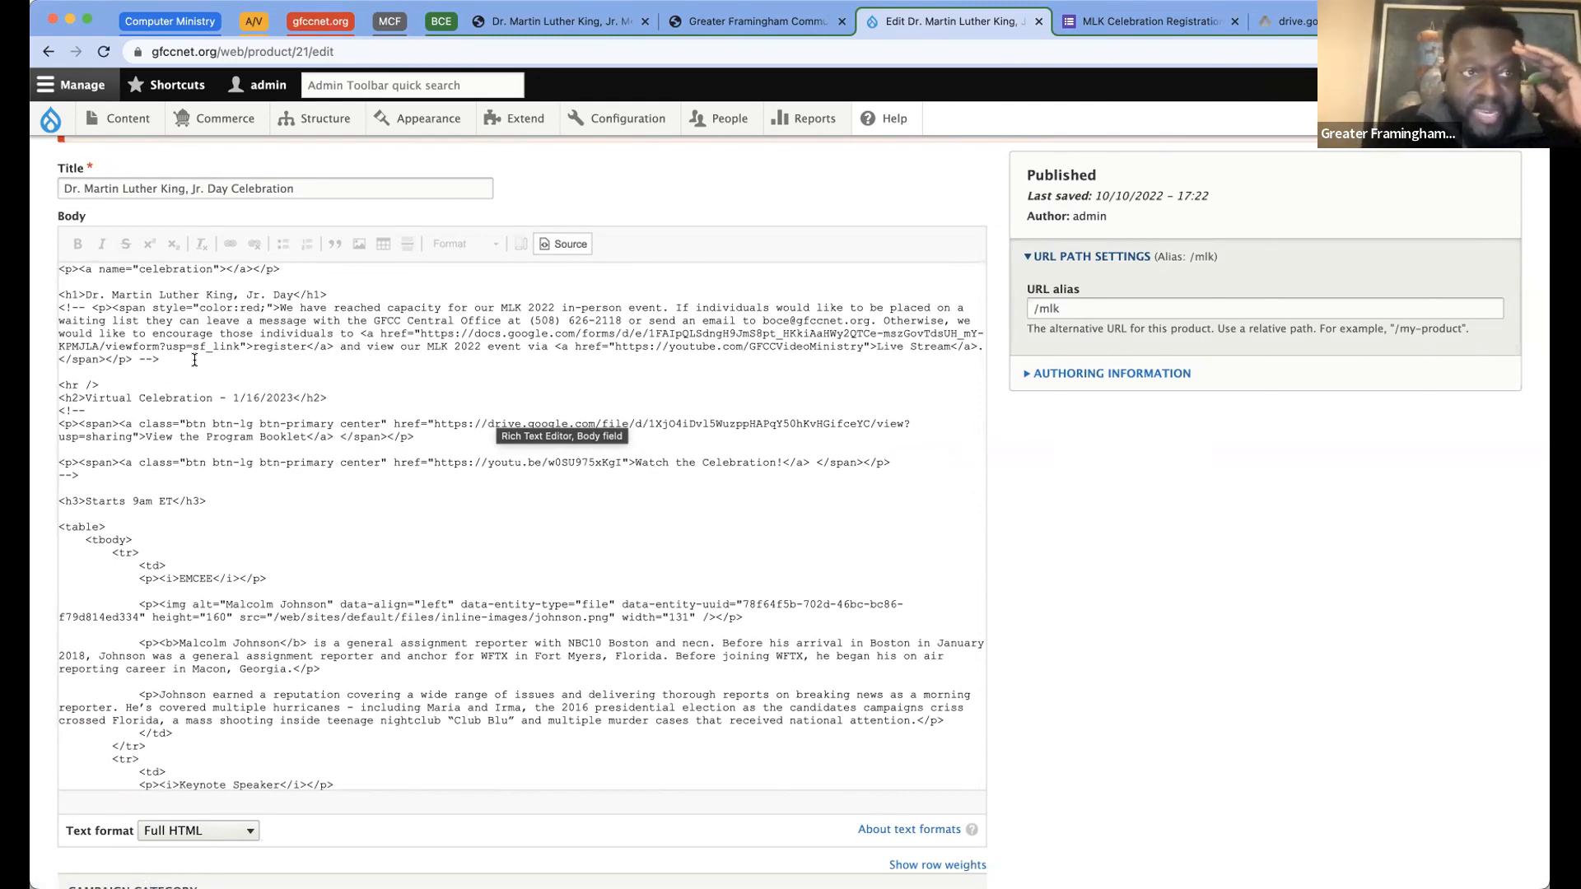
{"action": "left_click", "coordinate": [164, 355]}
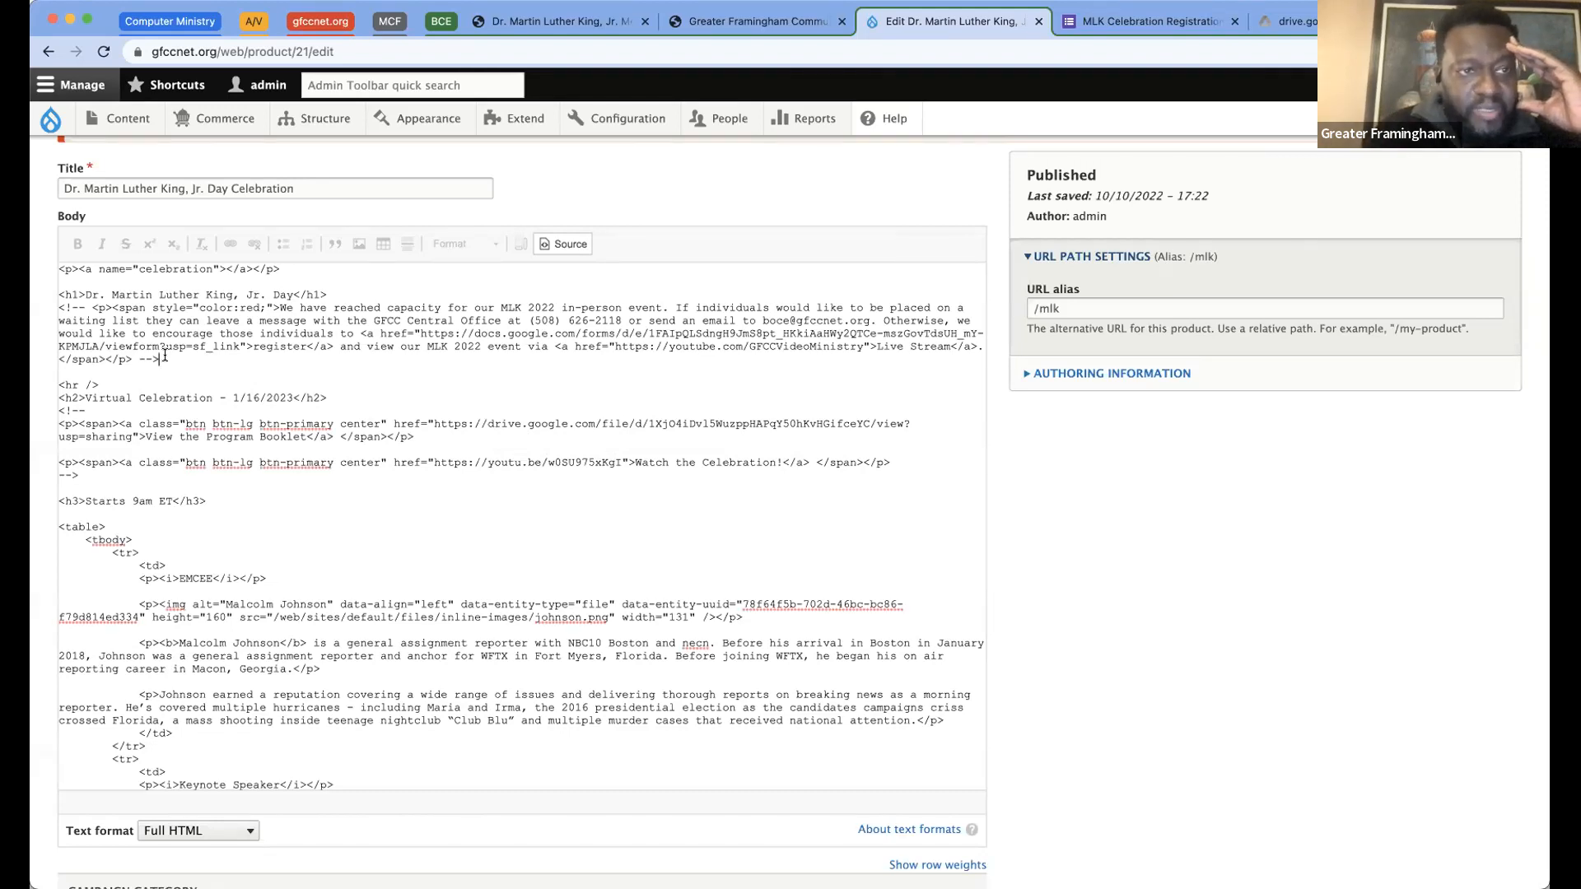
{"action": "left_click_drag", "start_coordinate": [165, 355], "coordinate": [58, 309]}
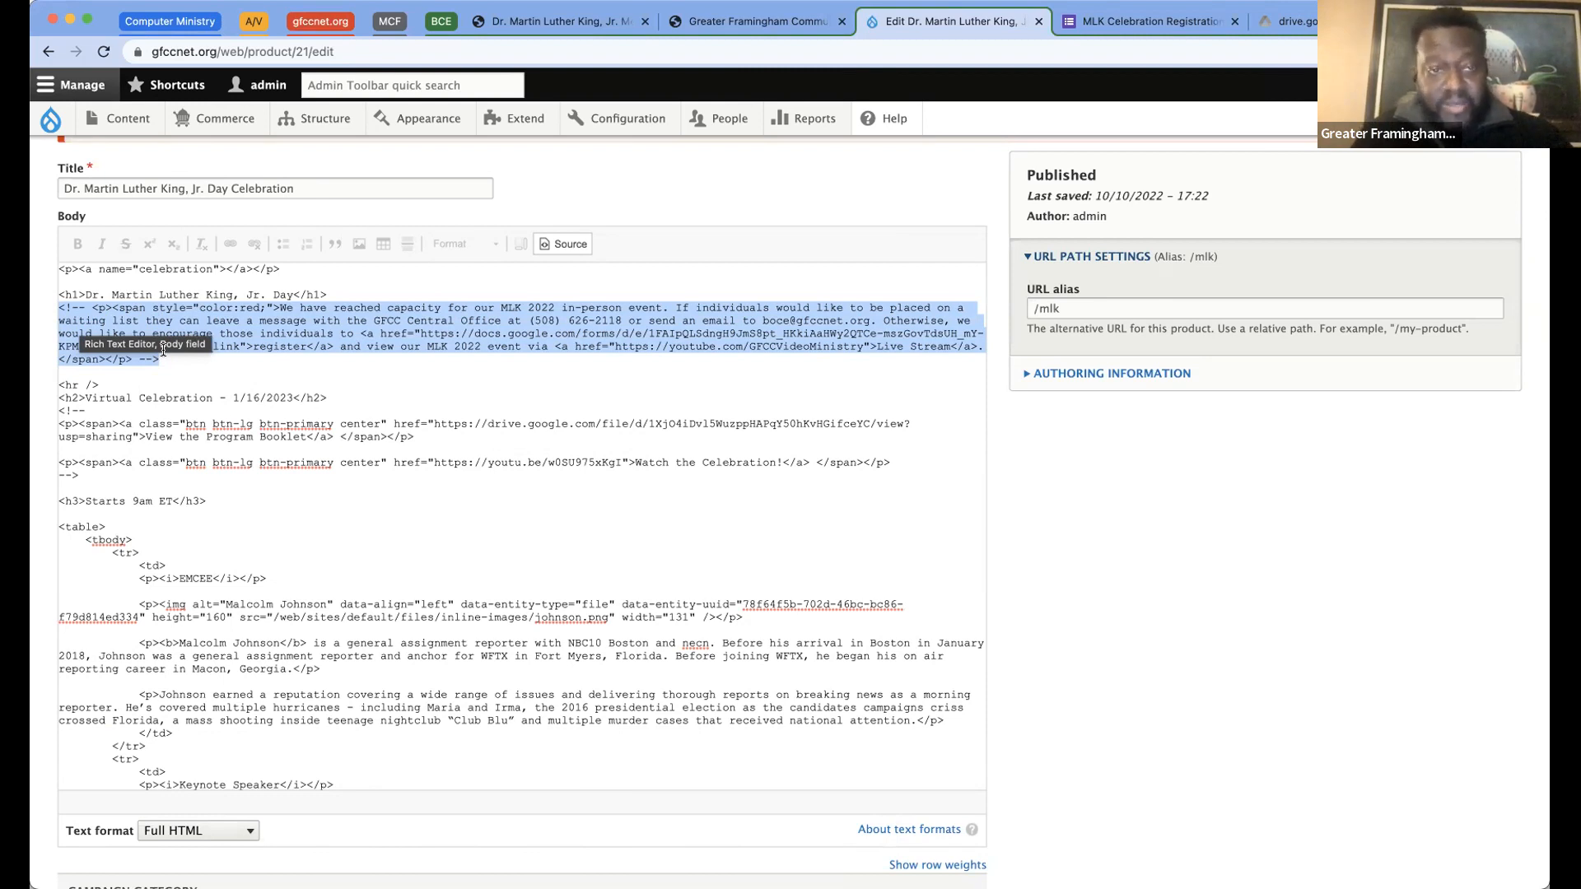
Step: Delete the comment markers around the red MLK 2022 capacity notice in the source
{"action": "left_click", "coordinate": [566, 244]}
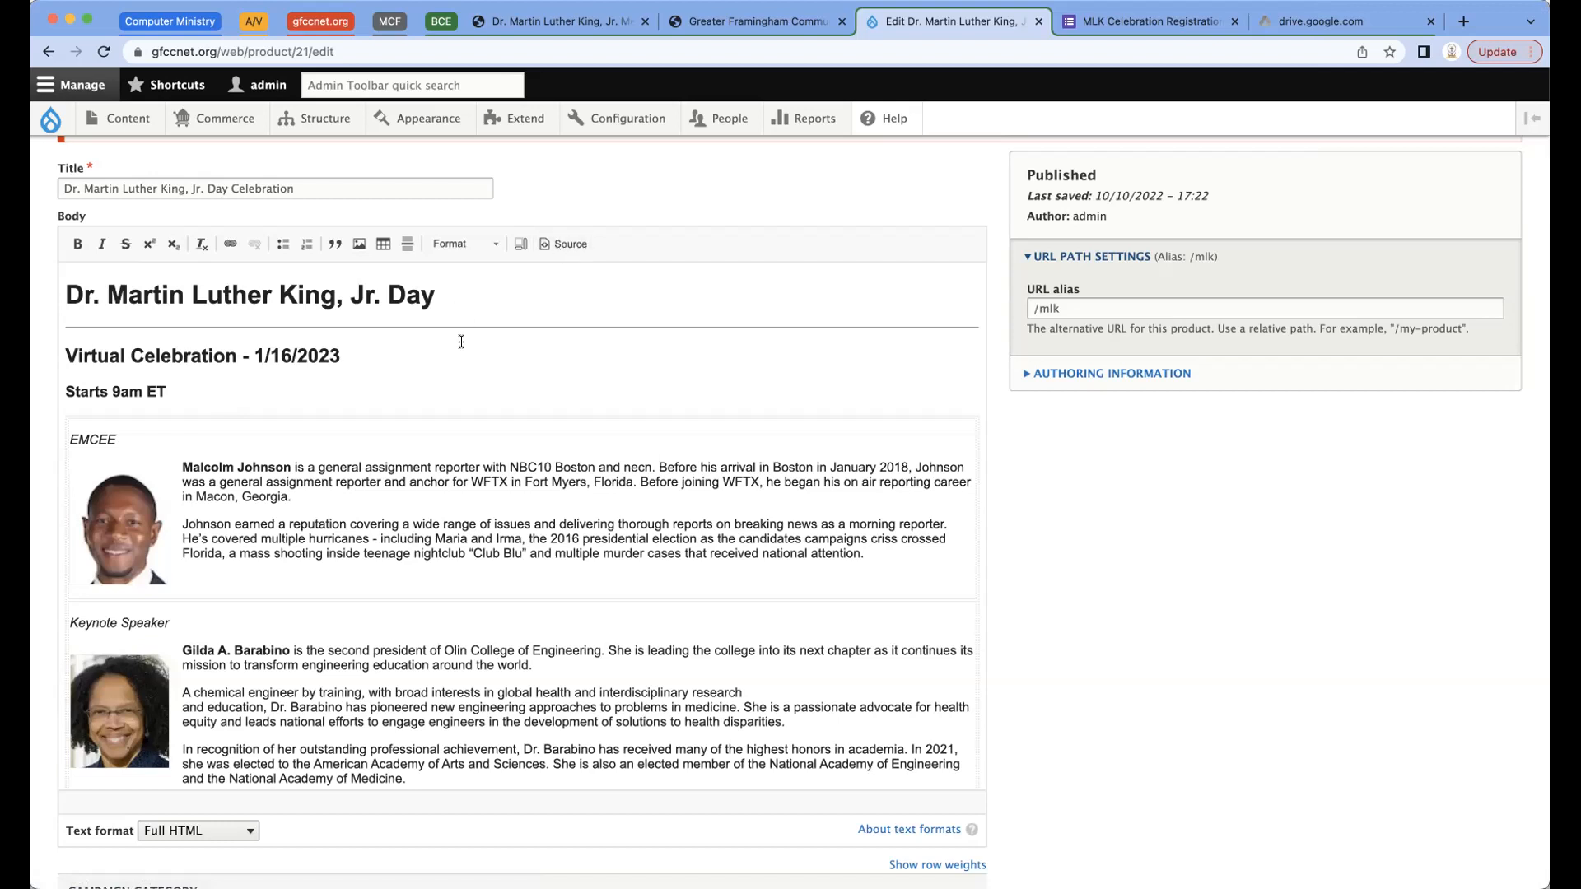
{"action": "left_click", "coordinate": [566, 244]}
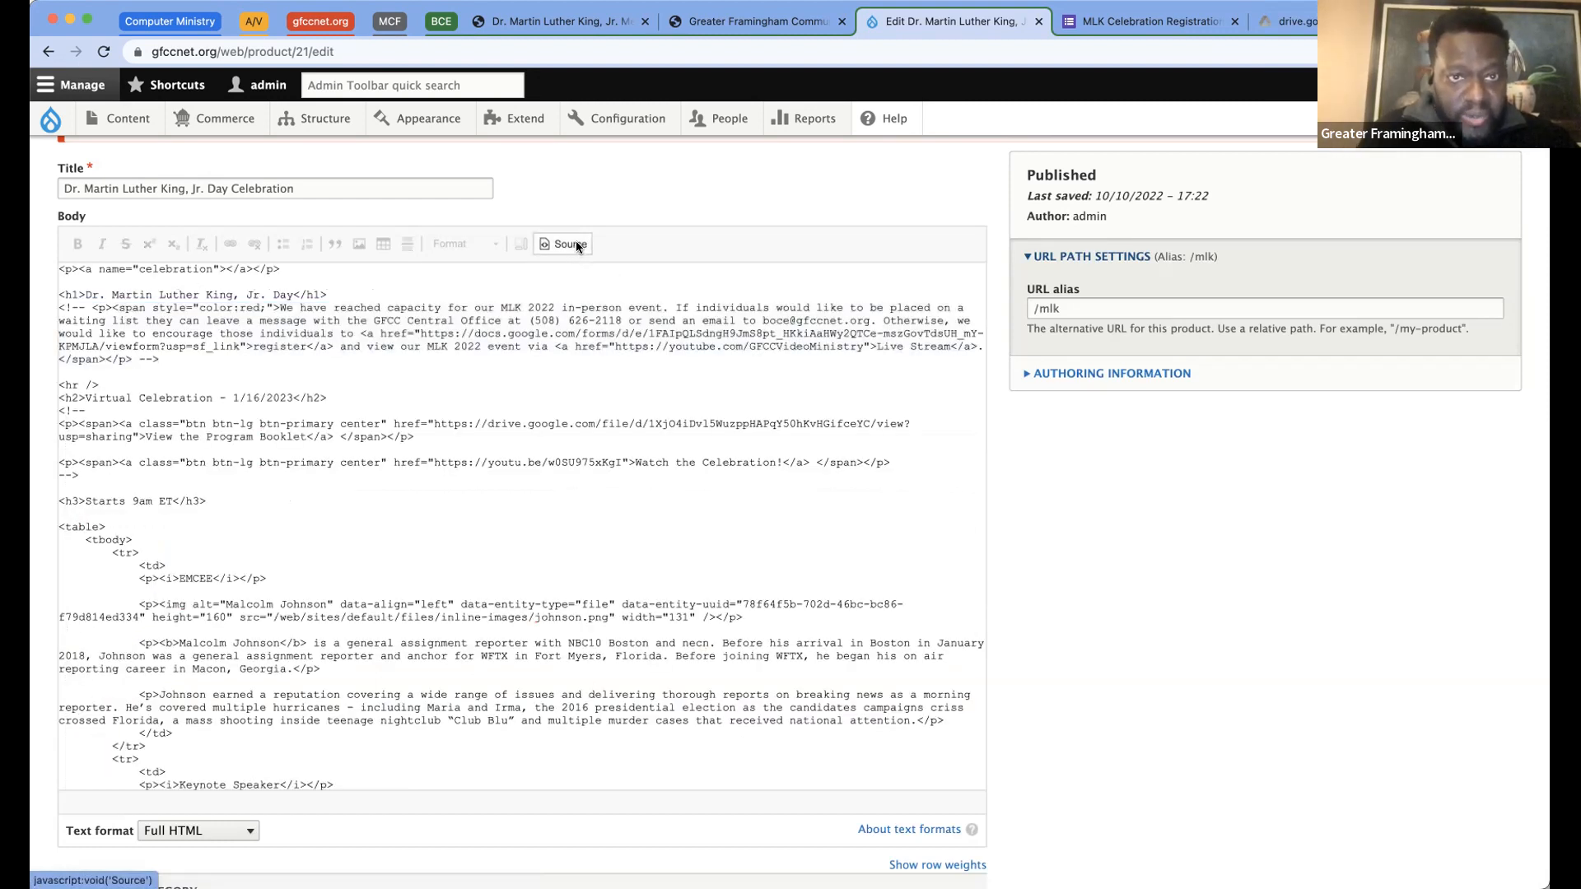
{"action": "left_click", "coordinate": [175, 358]}
{"action": "key", "text": "BackSpace"}
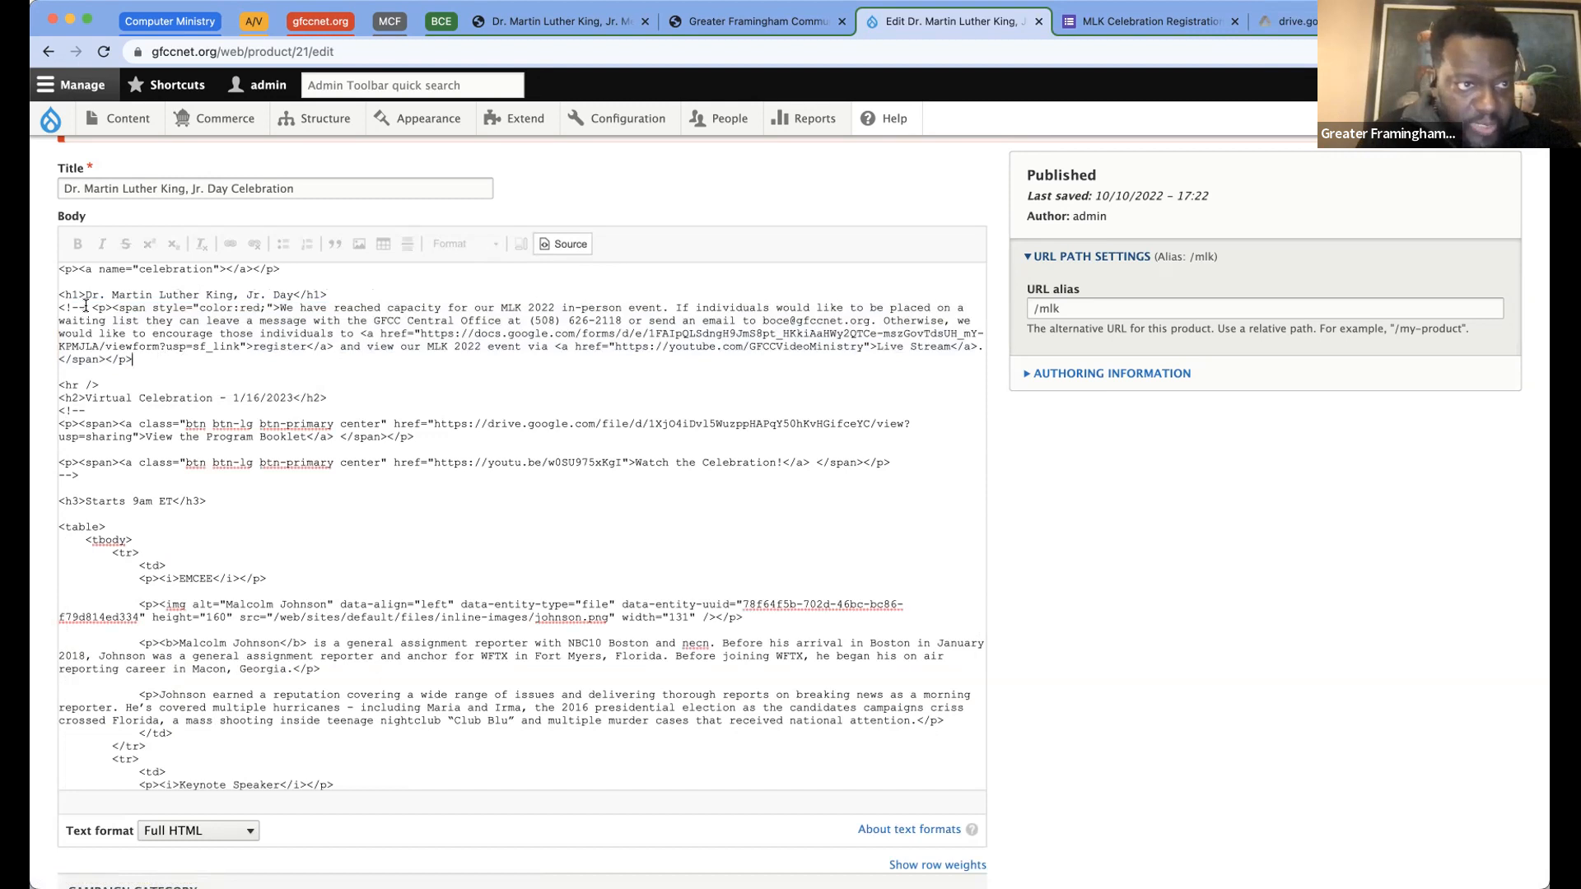
{"action": "key", "text": "BackSpace"}
{"action": "key", "text": "BackSpace"}
{"action": "key", "text": "BackSpace"}
{"action": "key", "text": "BackSpace"}
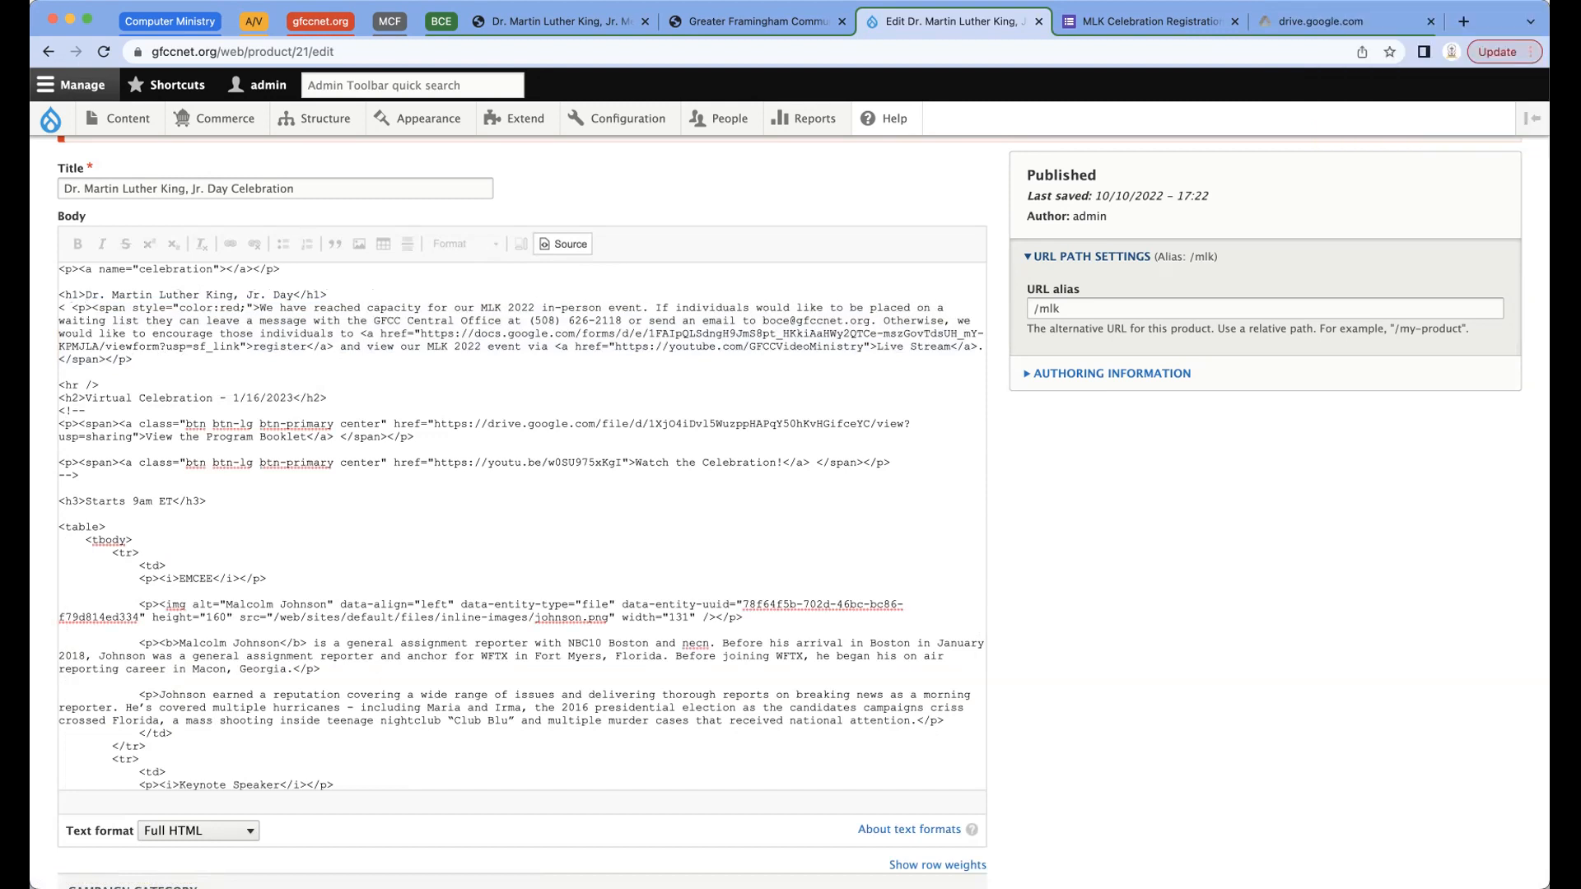
Step: Render the Body in formatted view to confirm the red capacity notice now shows
{"action": "left_click", "coordinate": [568, 243]}
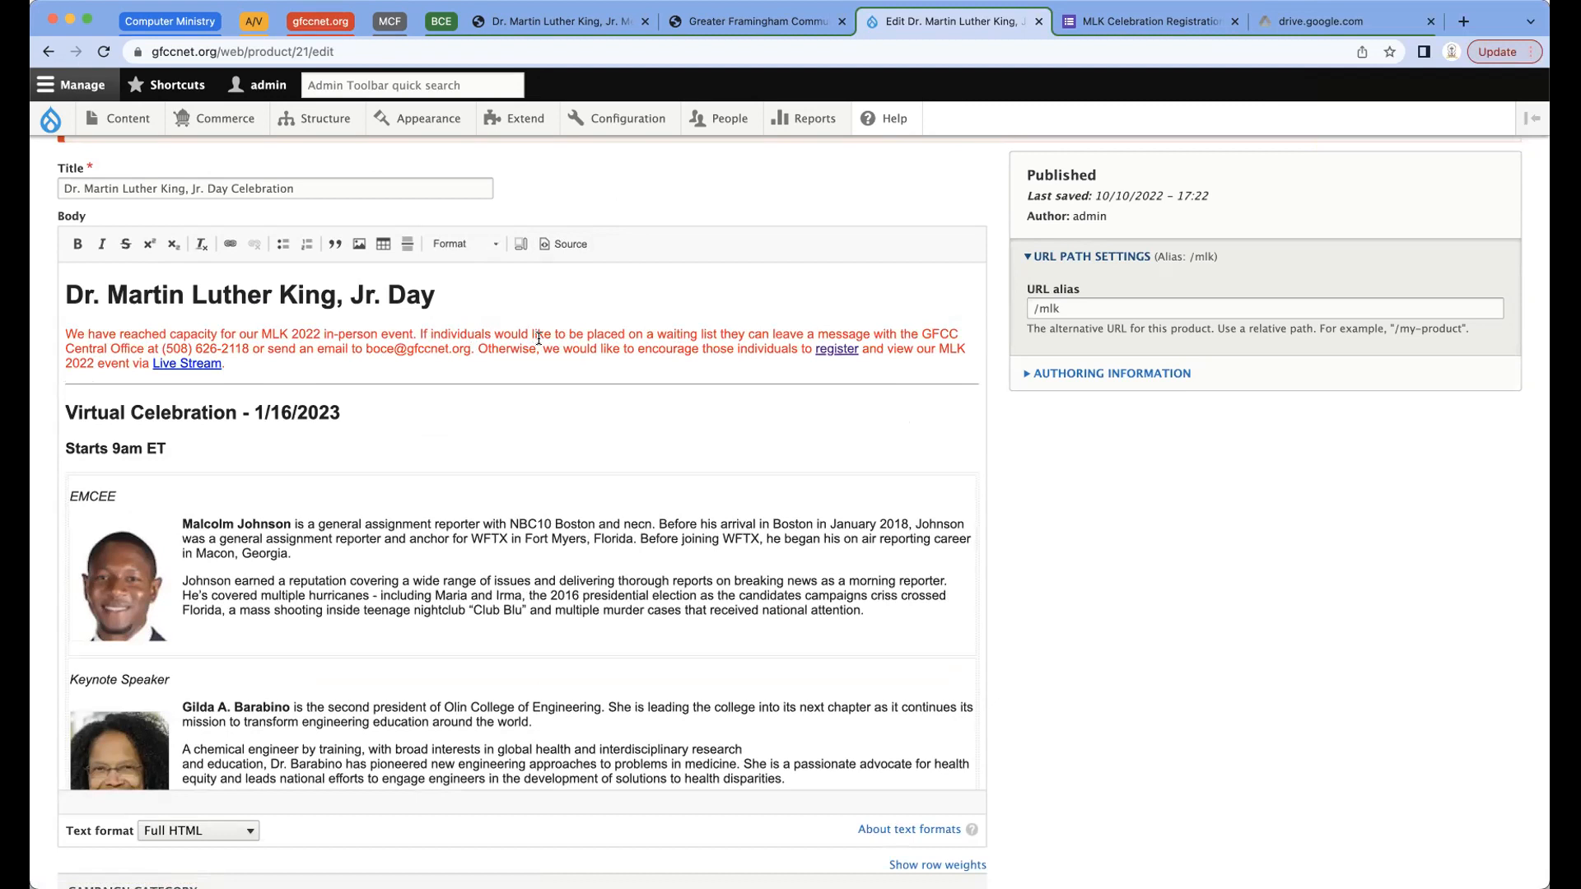
{"action": "scroll", "coordinate": [539, 338], "scroll_direction": "down", "scroll_amount": 3}
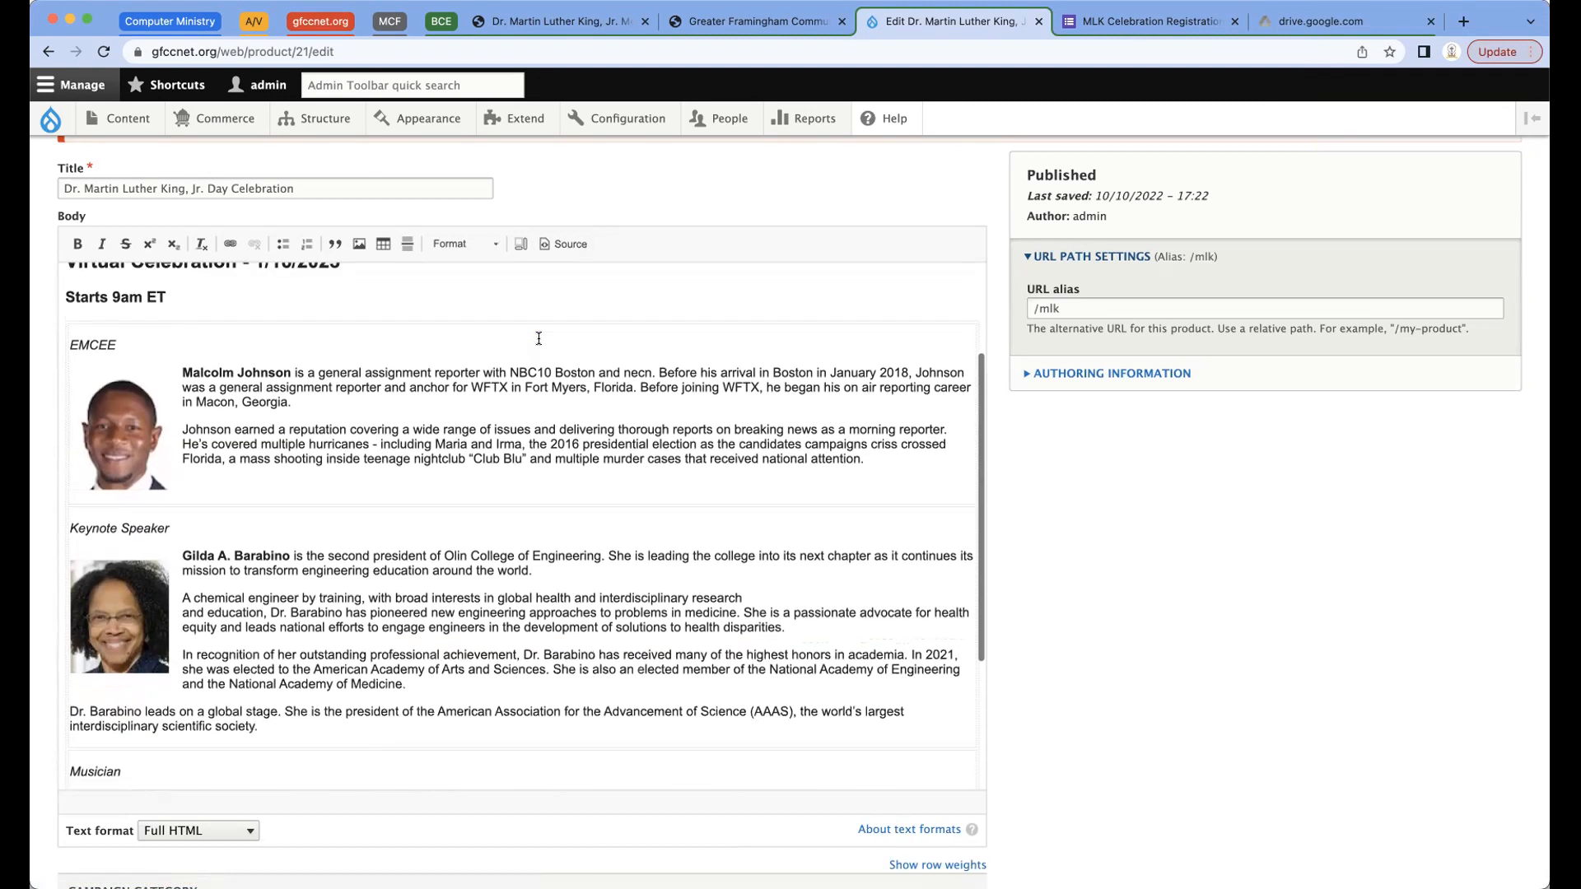
{"action": "scroll", "coordinate": [538, 338], "scroll_direction": "down", "scroll_amount": 3}
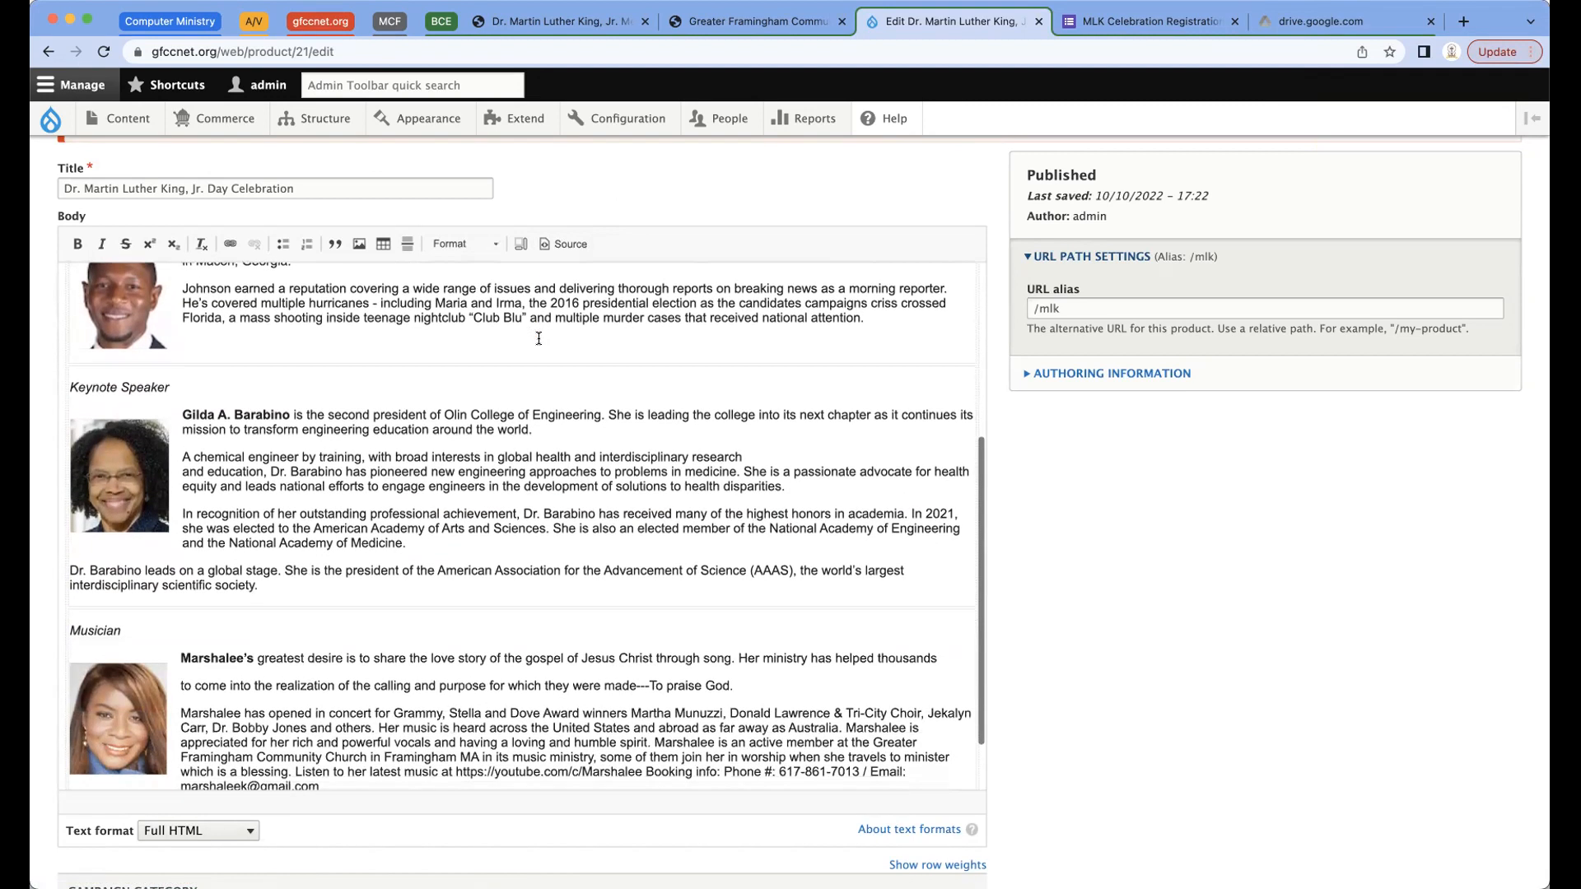
{"action": "scroll", "coordinate": [1207, 533], "scroll_direction": "down", "scroll_amount": 3}
{"action": "scroll", "coordinate": [1207, 533], "scroll_direction": "up", "scroll_amount": 5}
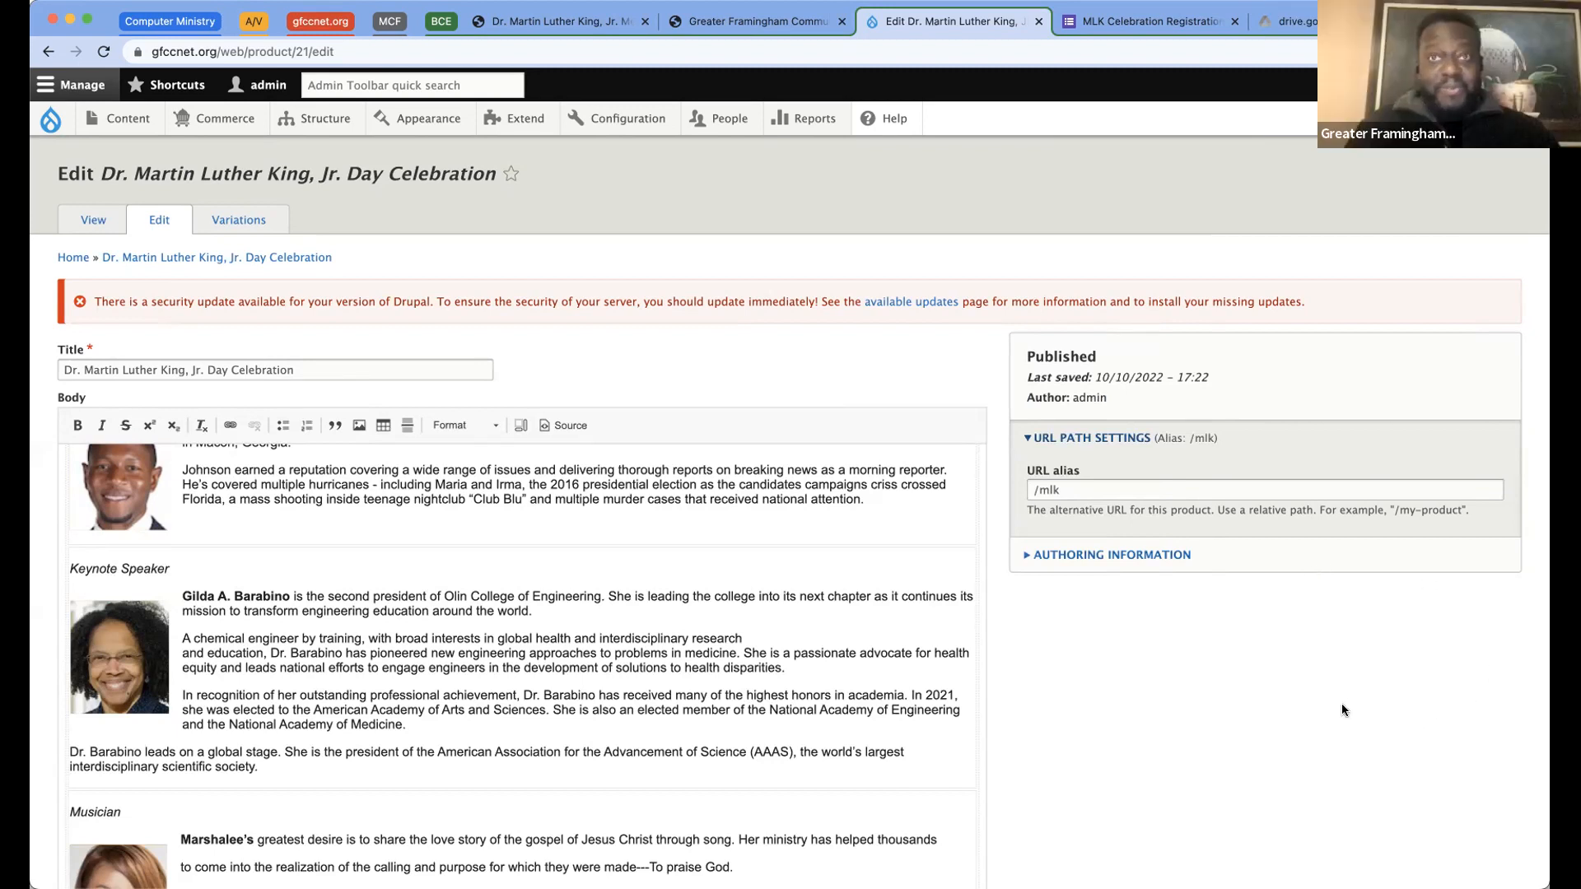
{"action": "scroll", "coordinate": [1341, 703], "scroll_direction": "down", "scroll_amount": 1}
{"action": "scroll", "coordinate": [1341, 704], "scroll_direction": "down", "scroll_amount": 5}
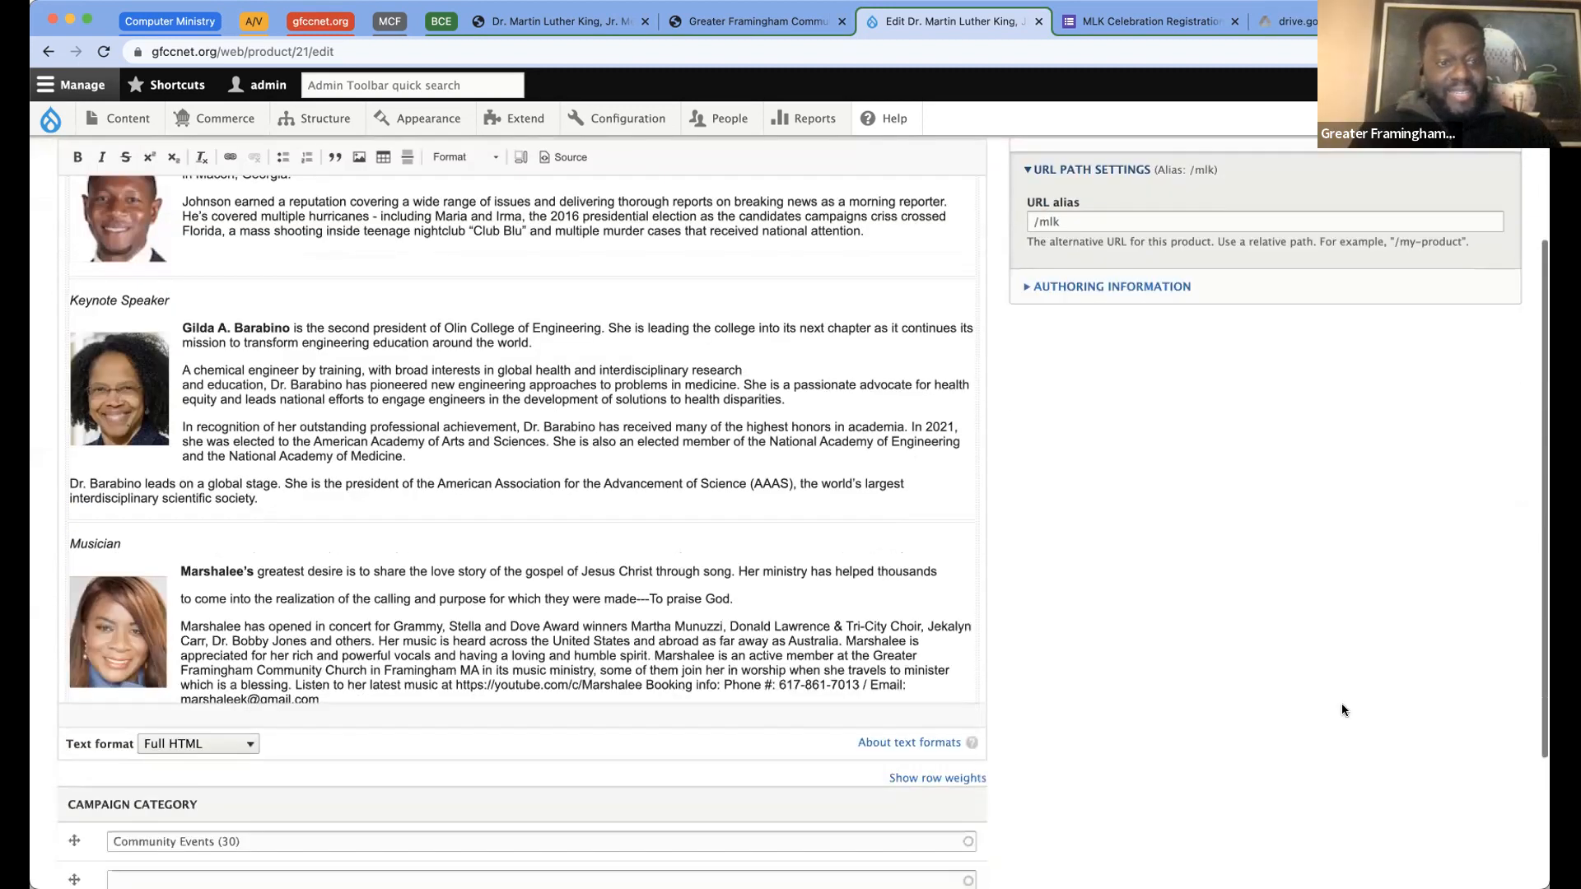
{"action": "scroll", "coordinate": [1341, 705], "scroll_direction": "up", "scroll_amount": 2}
{"action": "scroll", "coordinate": [1341, 704], "scroll_direction": "up", "scroll_amount": 4}
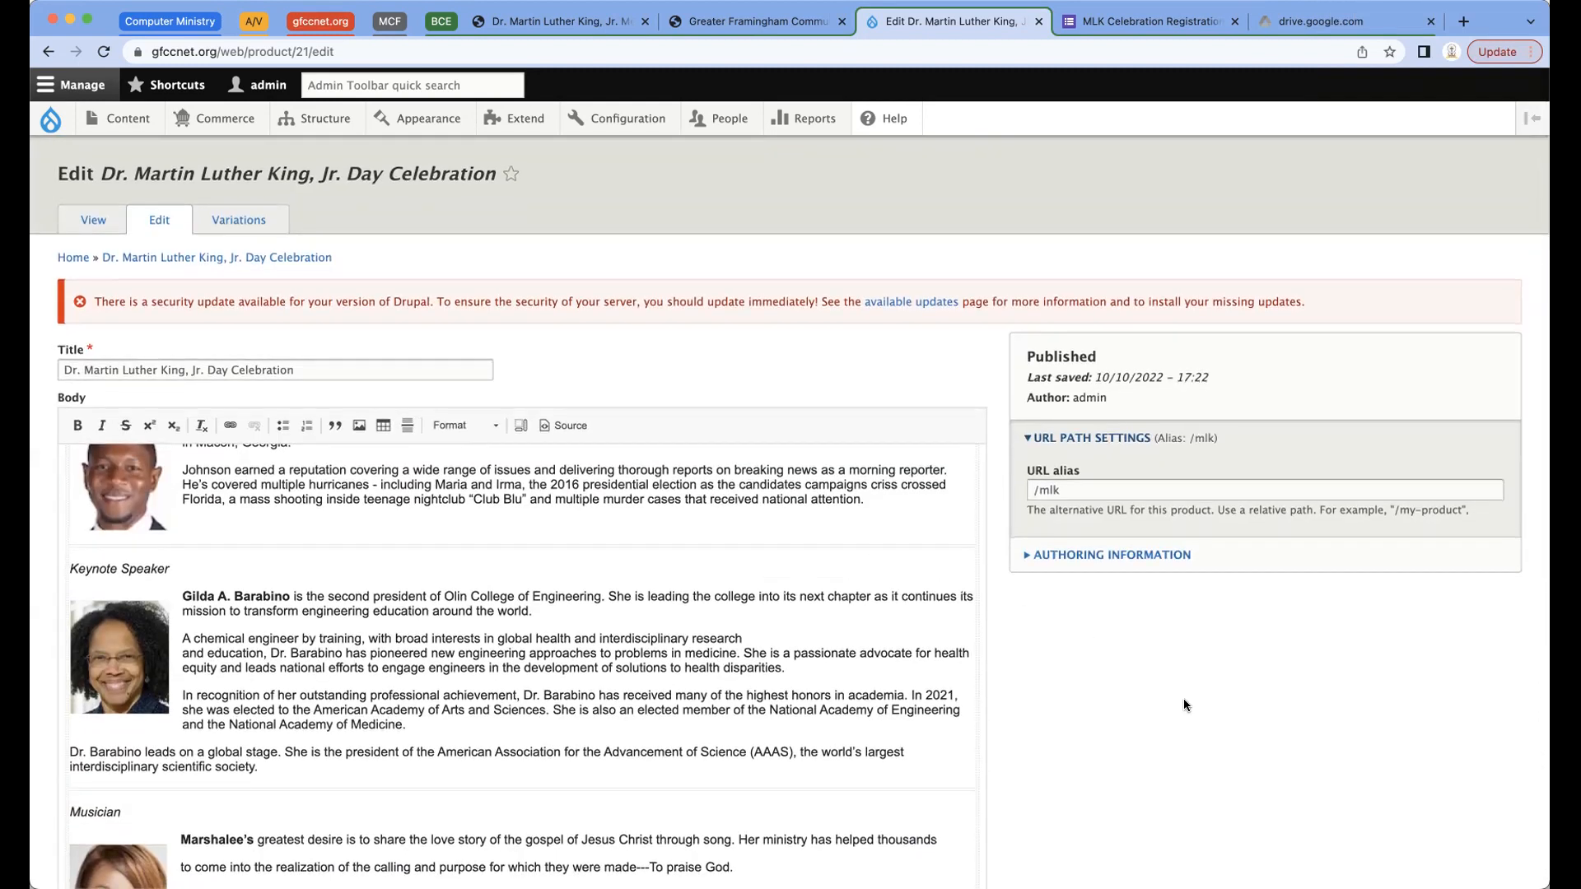
{"action": "scroll", "coordinate": [1184, 702], "scroll_direction": "down", "scroll_amount": 5}
{"action": "scroll", "coordinate": [1183, 698], "scroll_direction": "down", "scroll_amount": 1}
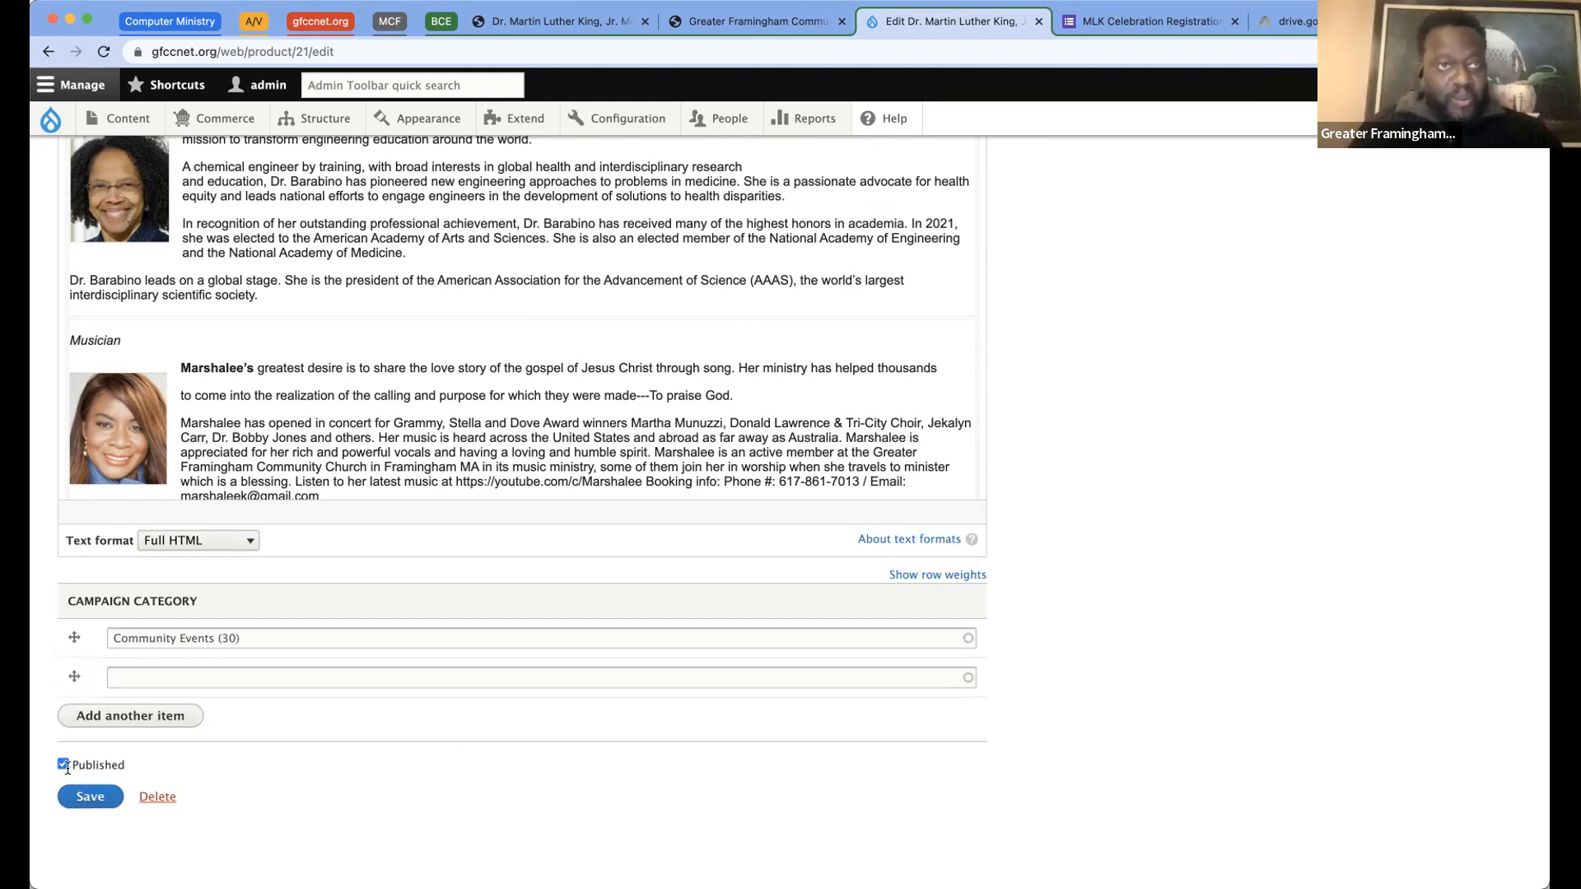
Step: Check the /mlk URL alias, click into the red capacity notice, then go back
{"action": "left_click", "coordinate": [88, 799]}
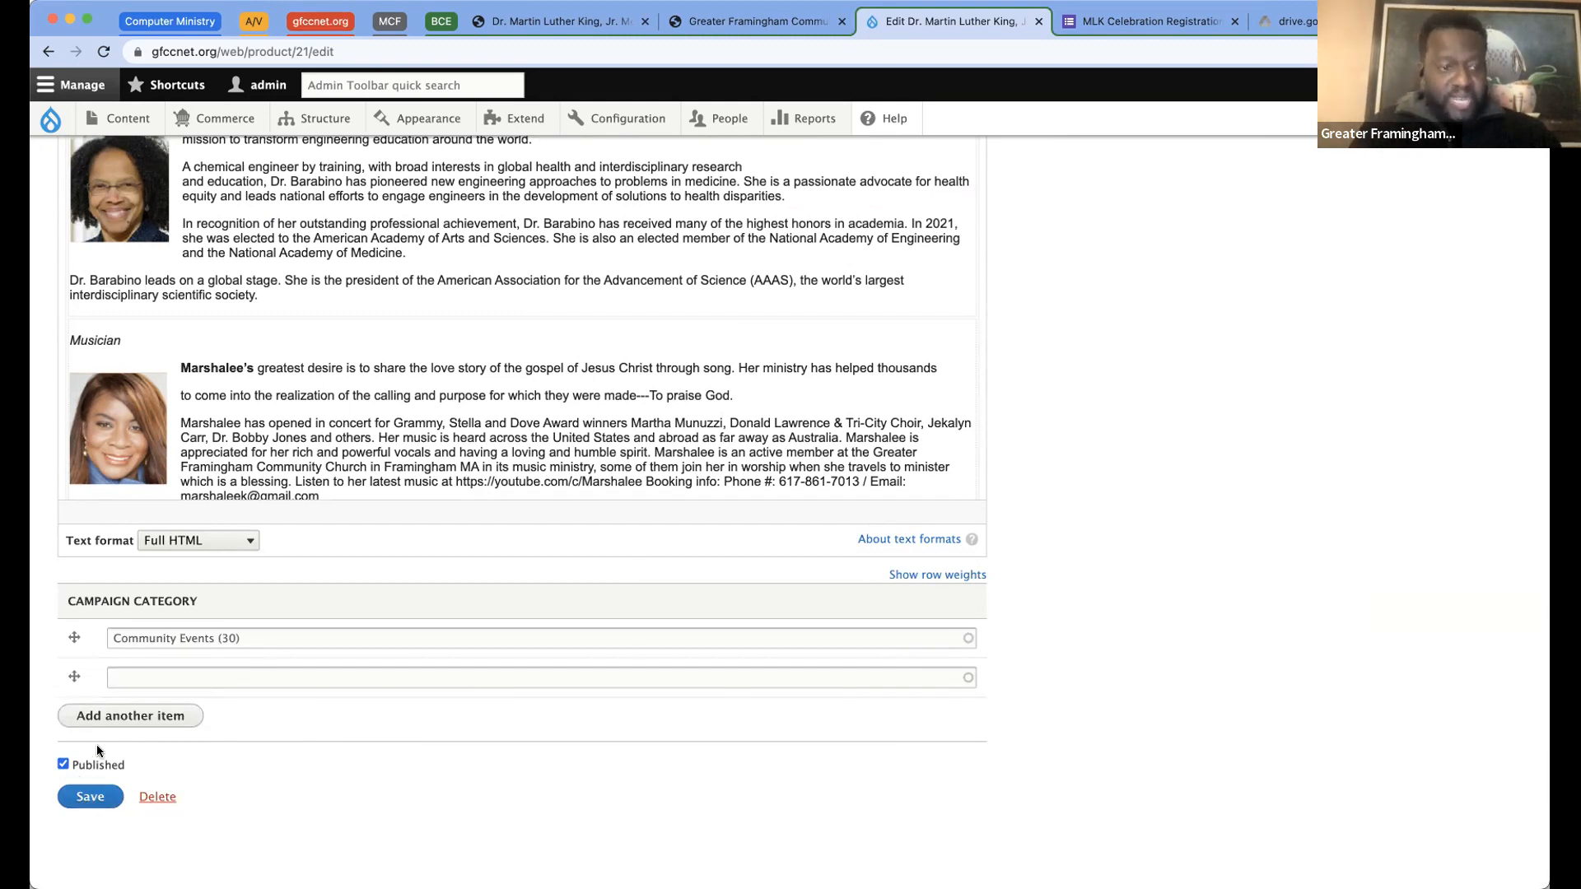
{"action": "scroll", "coordinate": [405, 447], "scroll_direction": "up", "scroll_amount": 5}
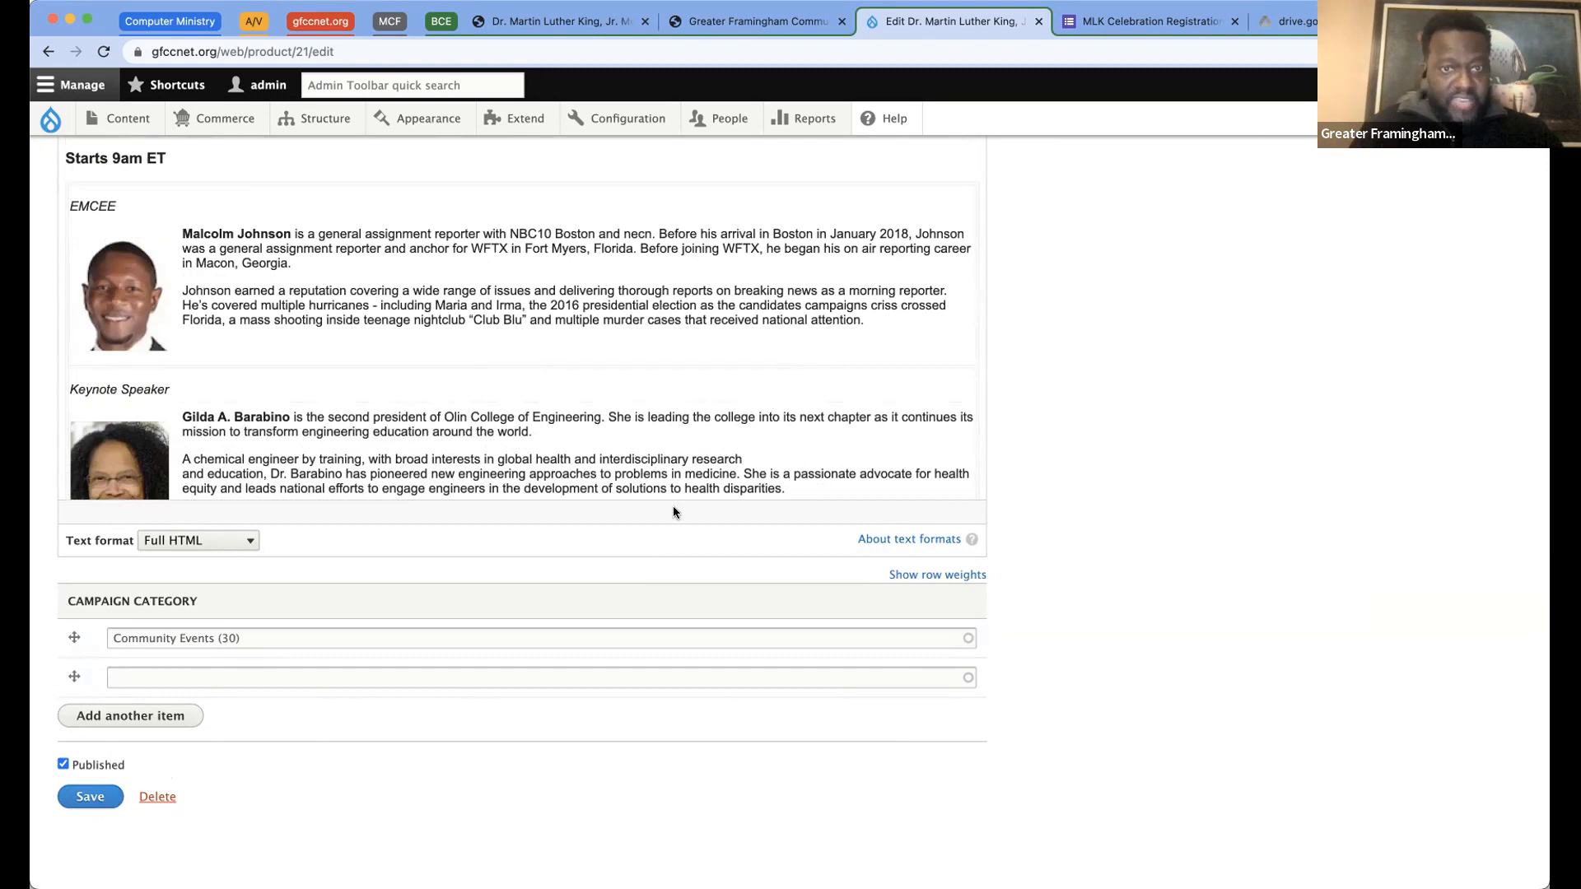
{"action": "scroll", "coordinate": [1080, 510], "scroll_direction": "up", "scroll_amount": 6}
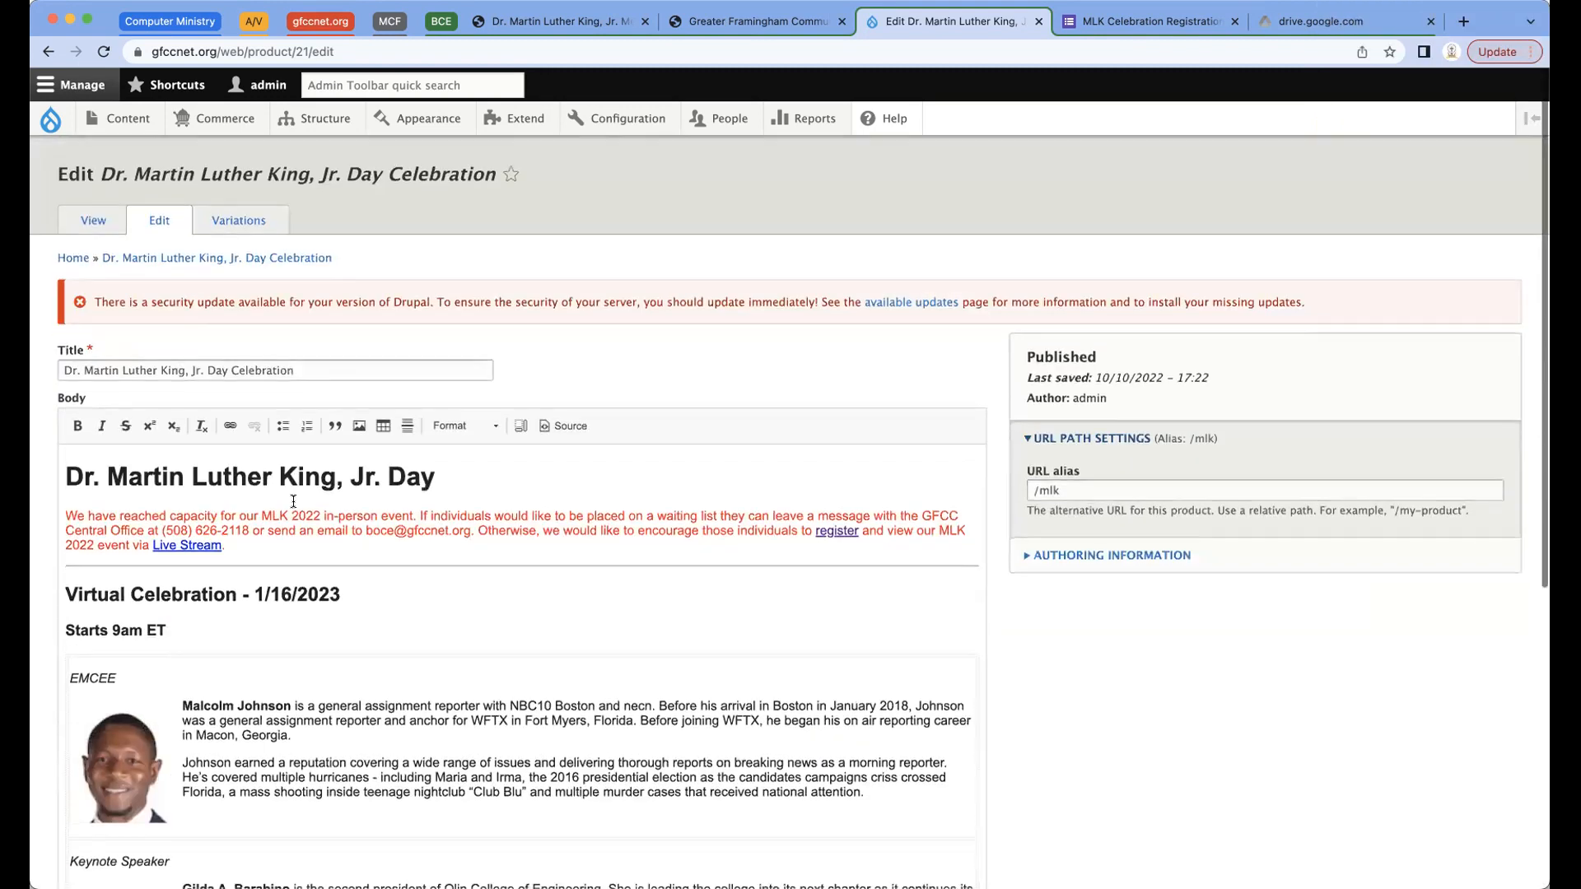
{"action": "left_click", "coordinate": [302, 531]}
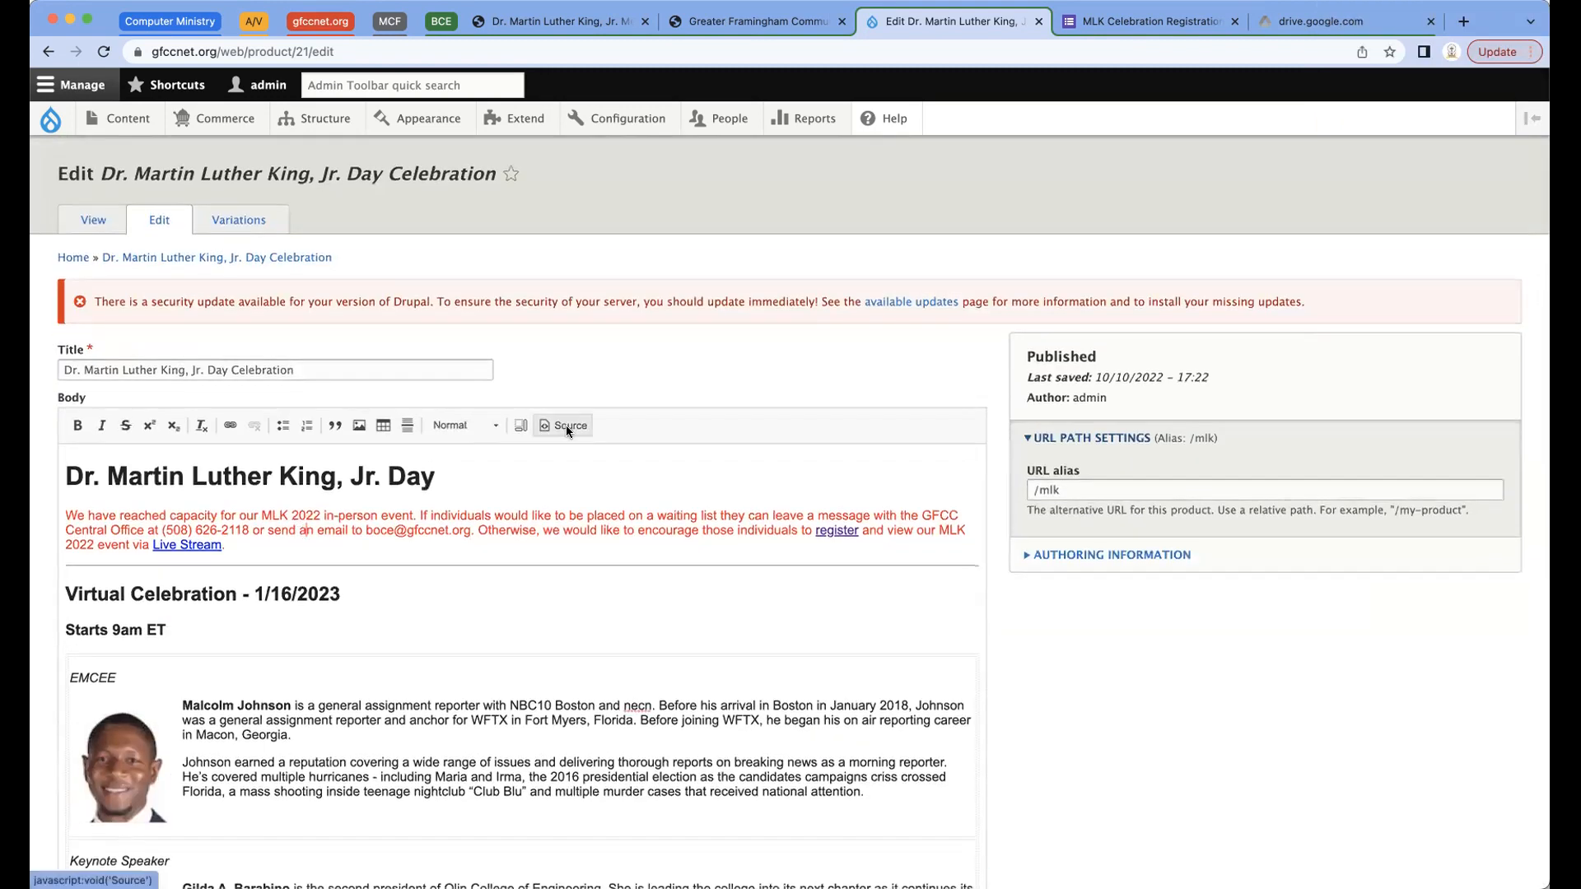
{"action": "scroll", "coordinate": [1118, 703], "scroll_direction": "down", "scroll_amount": 6}
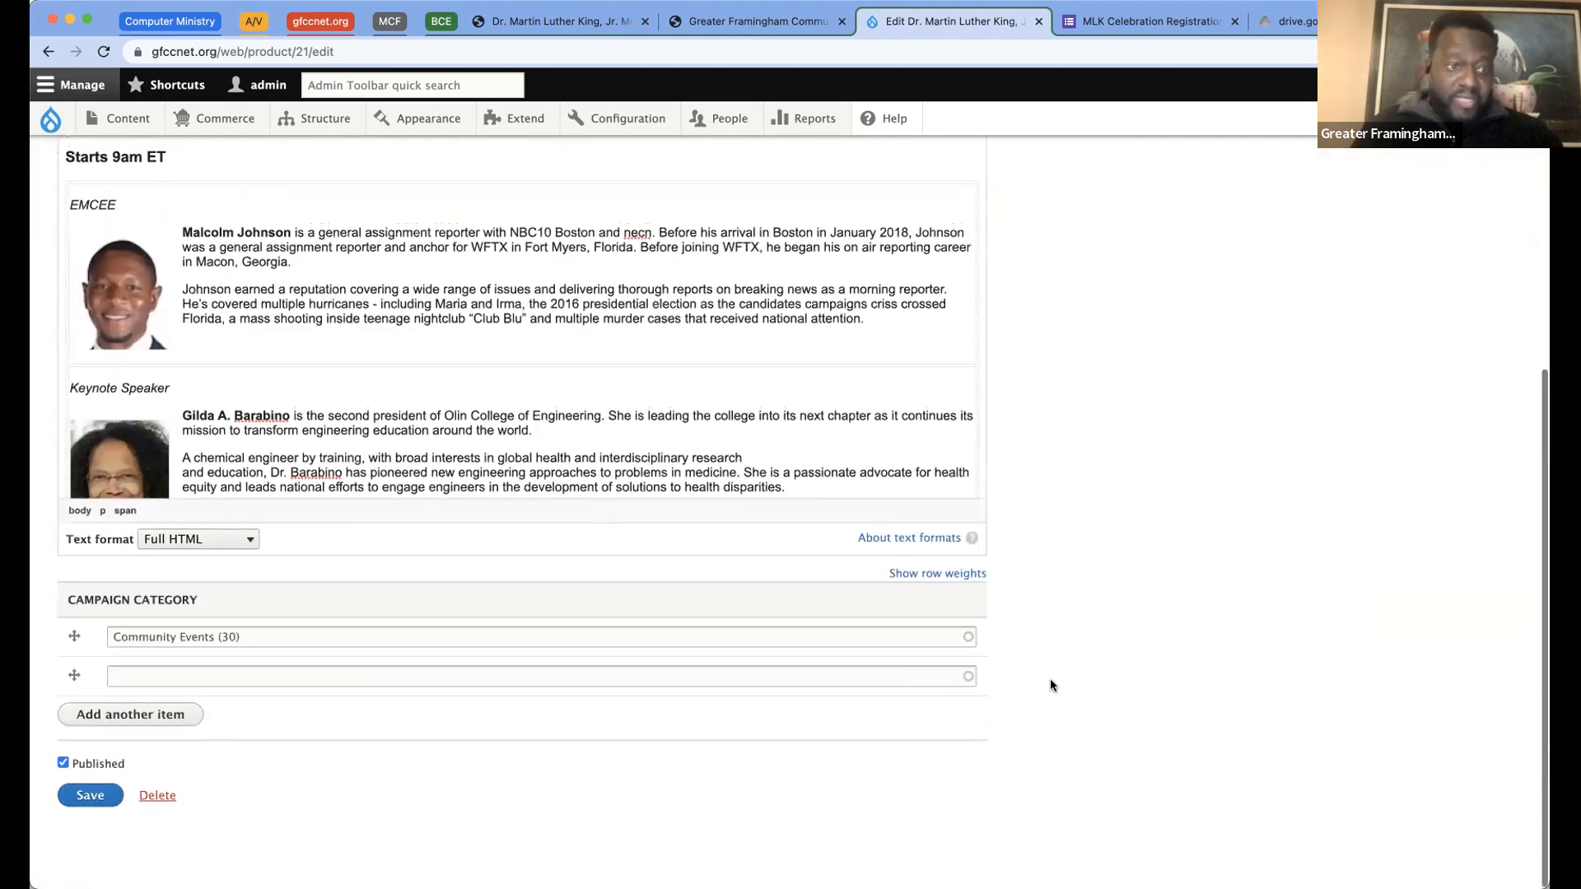
{"action": "left_click", "coordinate": [48, 53]}
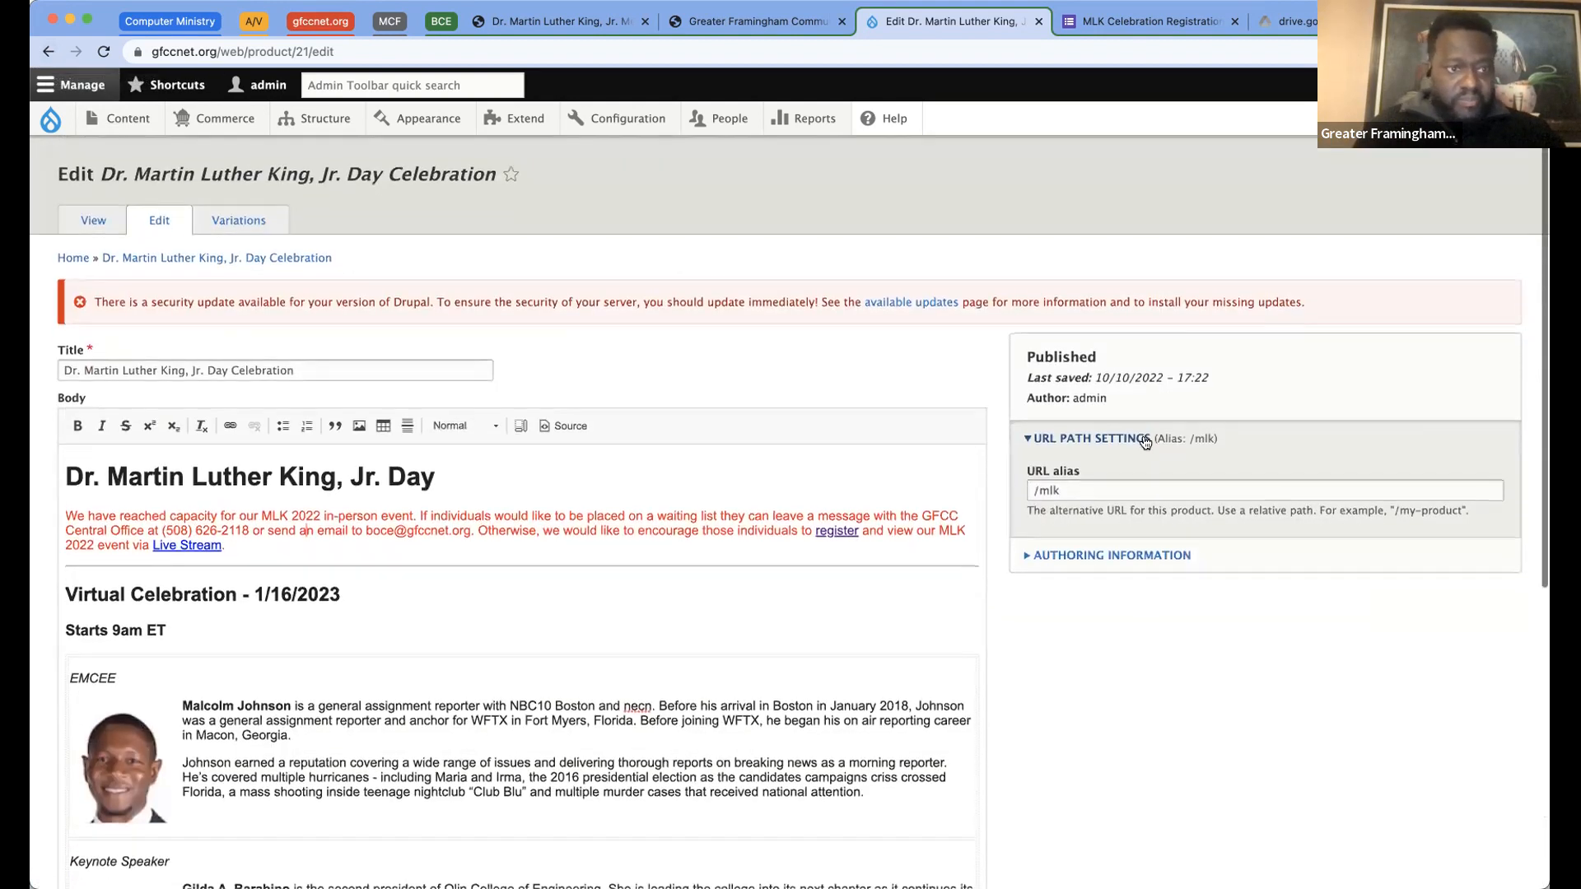
Step: Wrap the red capacity paragraph in <!-- --> comment markers in the Body's HTML source
{"action": "left_click", "coordinate": [568, 426]}
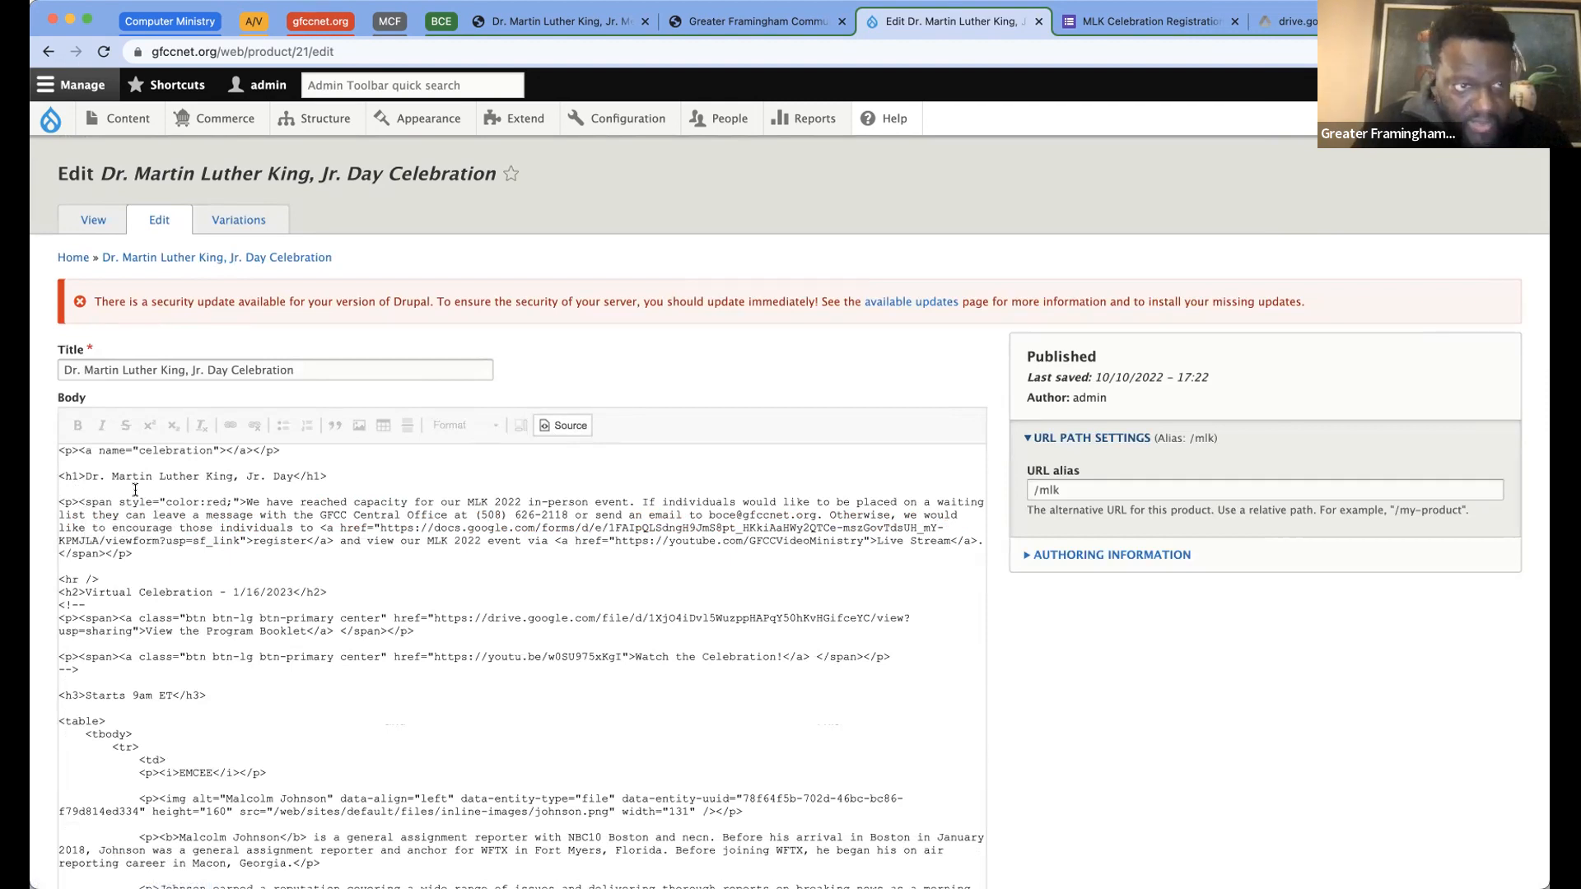
{"action": "type", "text": "<!-- "}
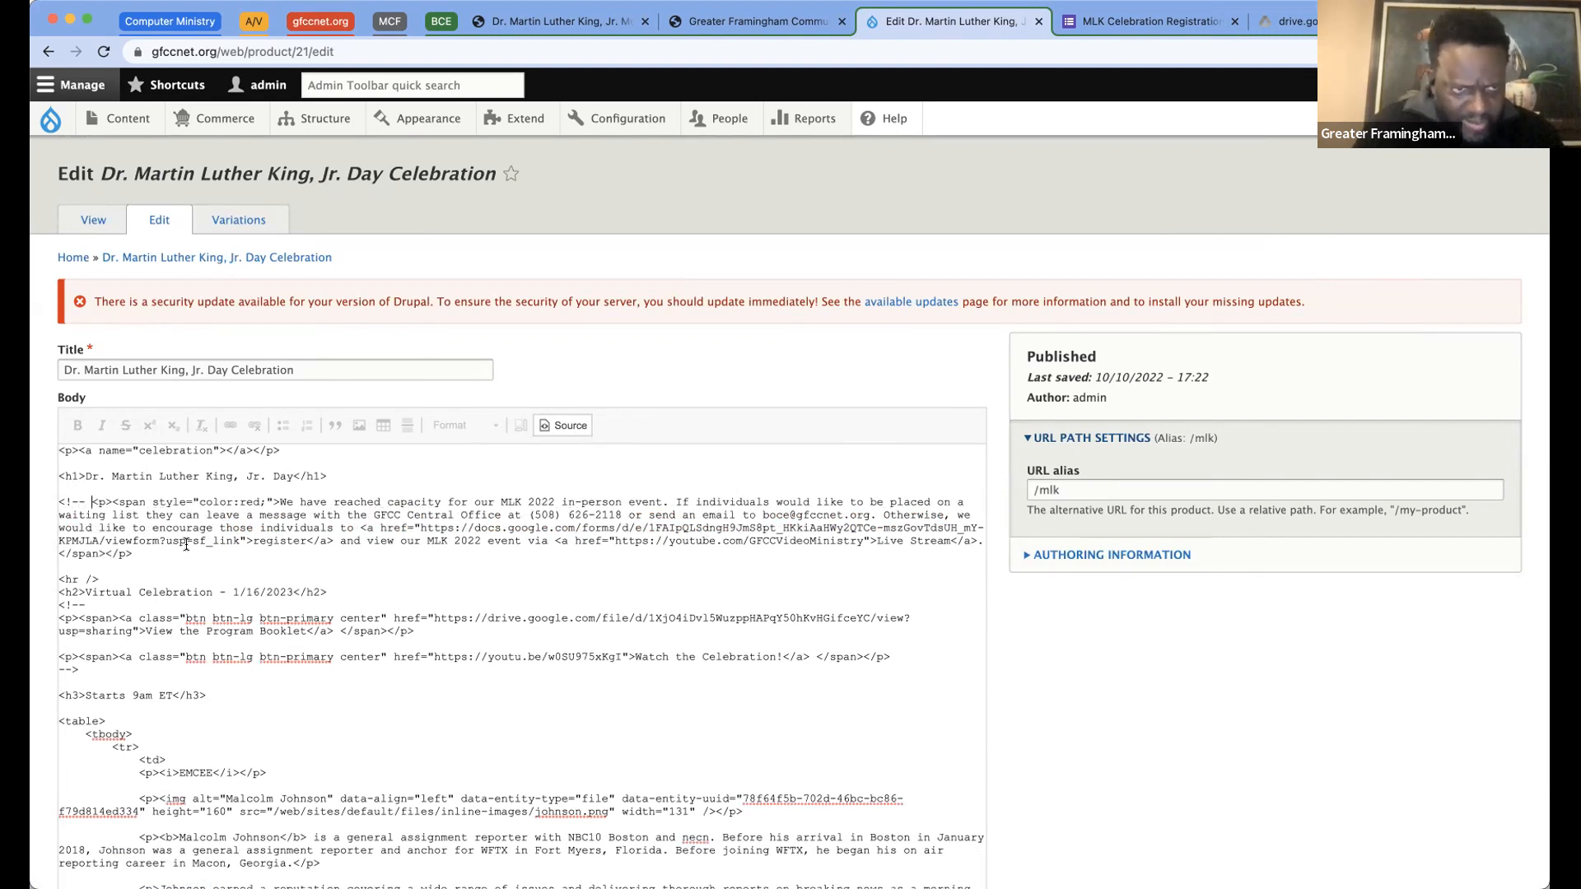
{"action": "type", "text": " -->"}
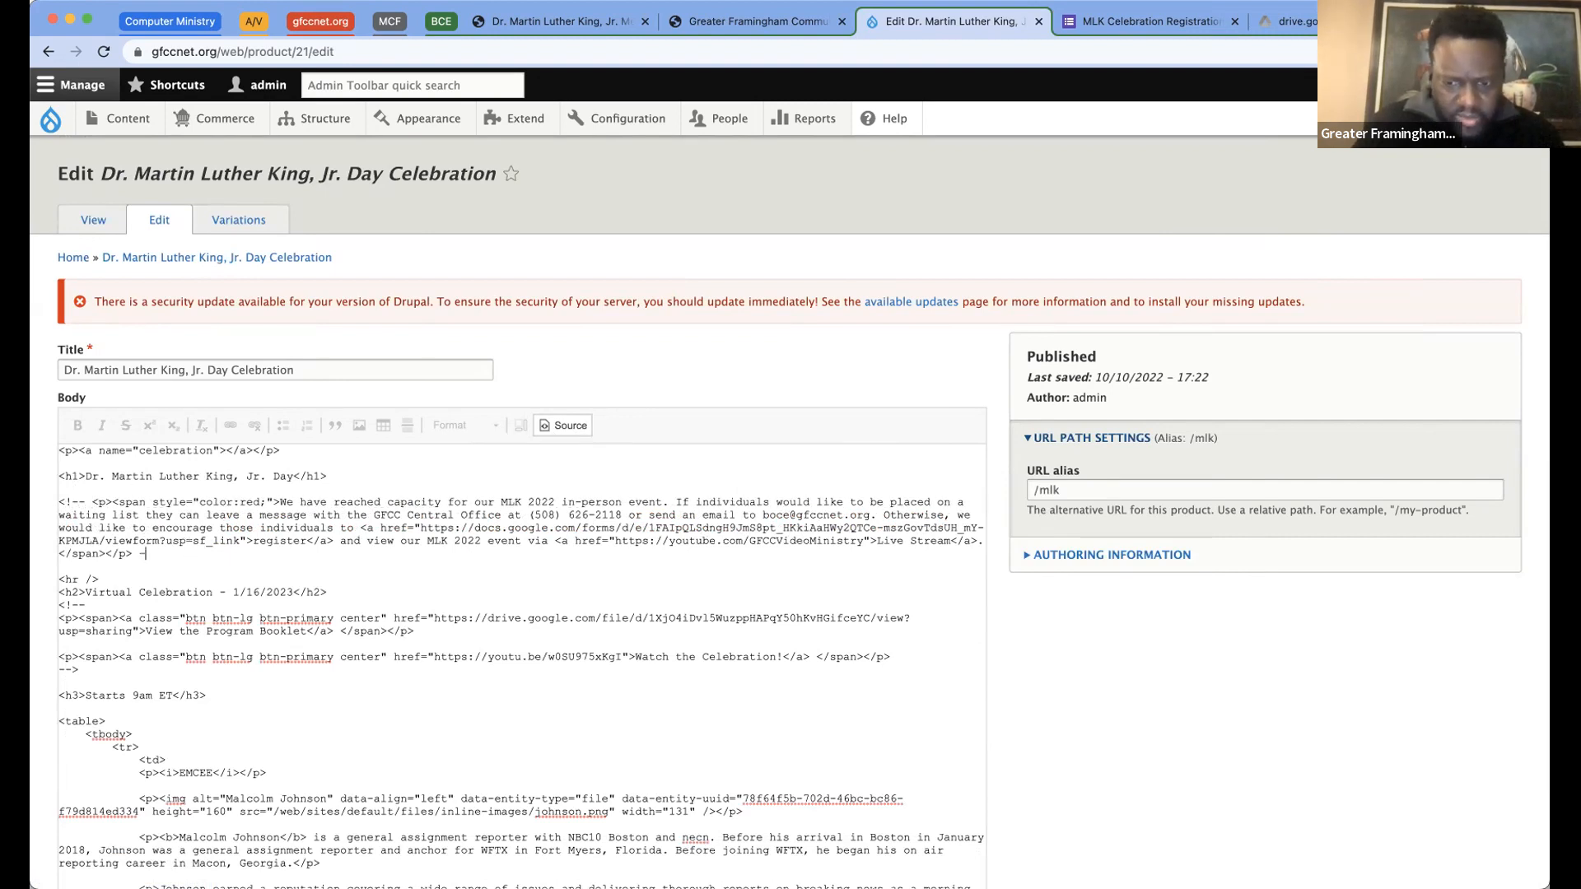
{"action": "left_click", "coordinate": [572, 425]}
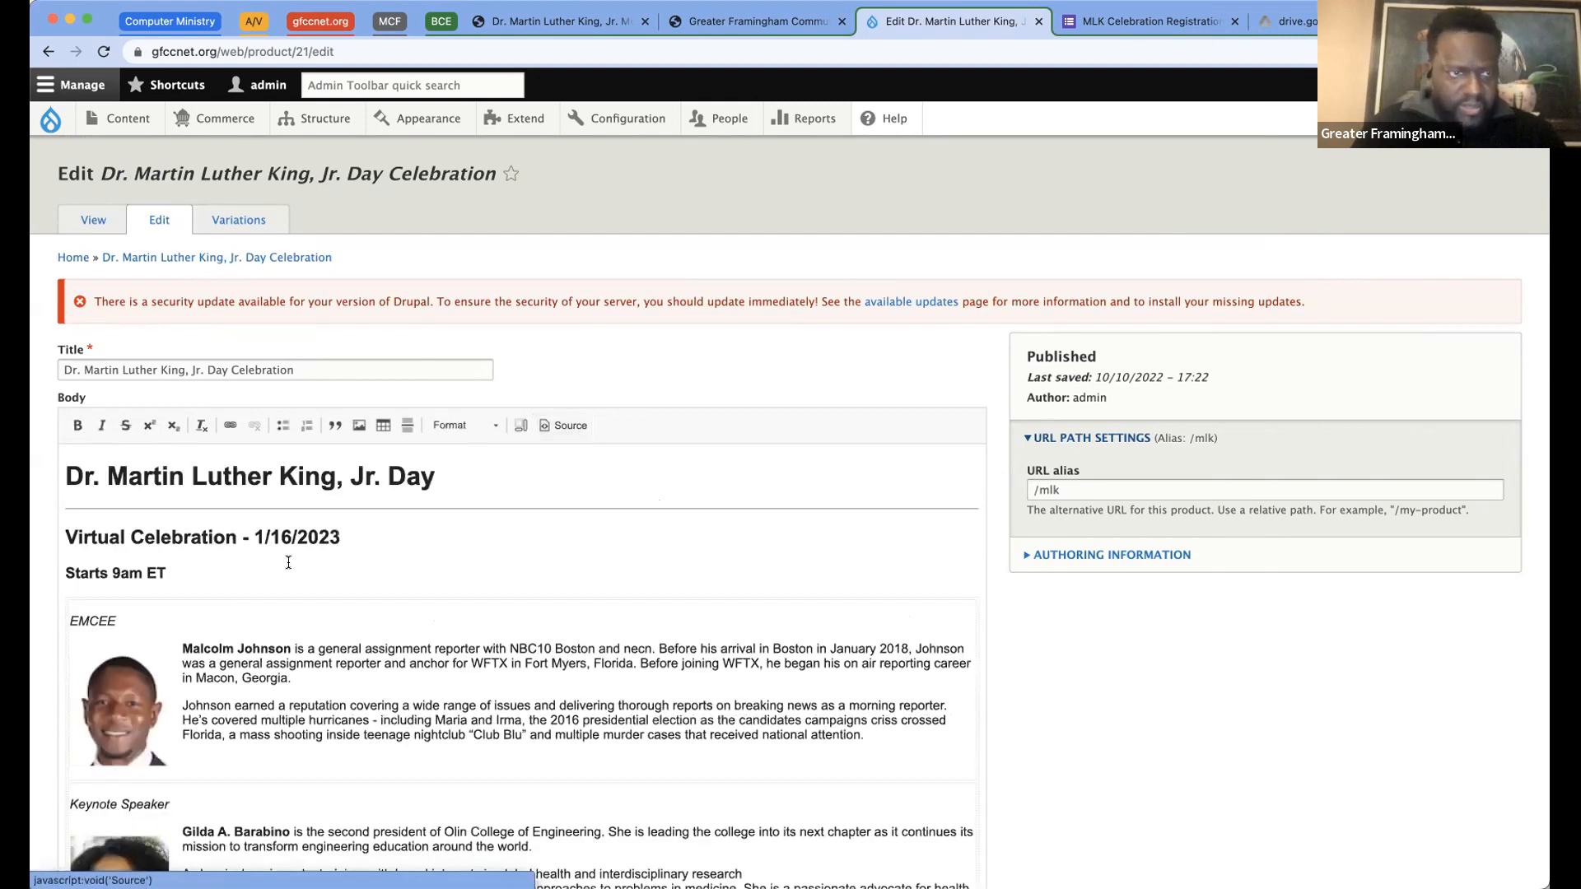
Step: Add an empty line after the Download the MLK Celebration Poster link at the body's end
{"action": "scroll", "coordinate": [361, 598], "scroll_direction": "down", "scroll_amount": 5}
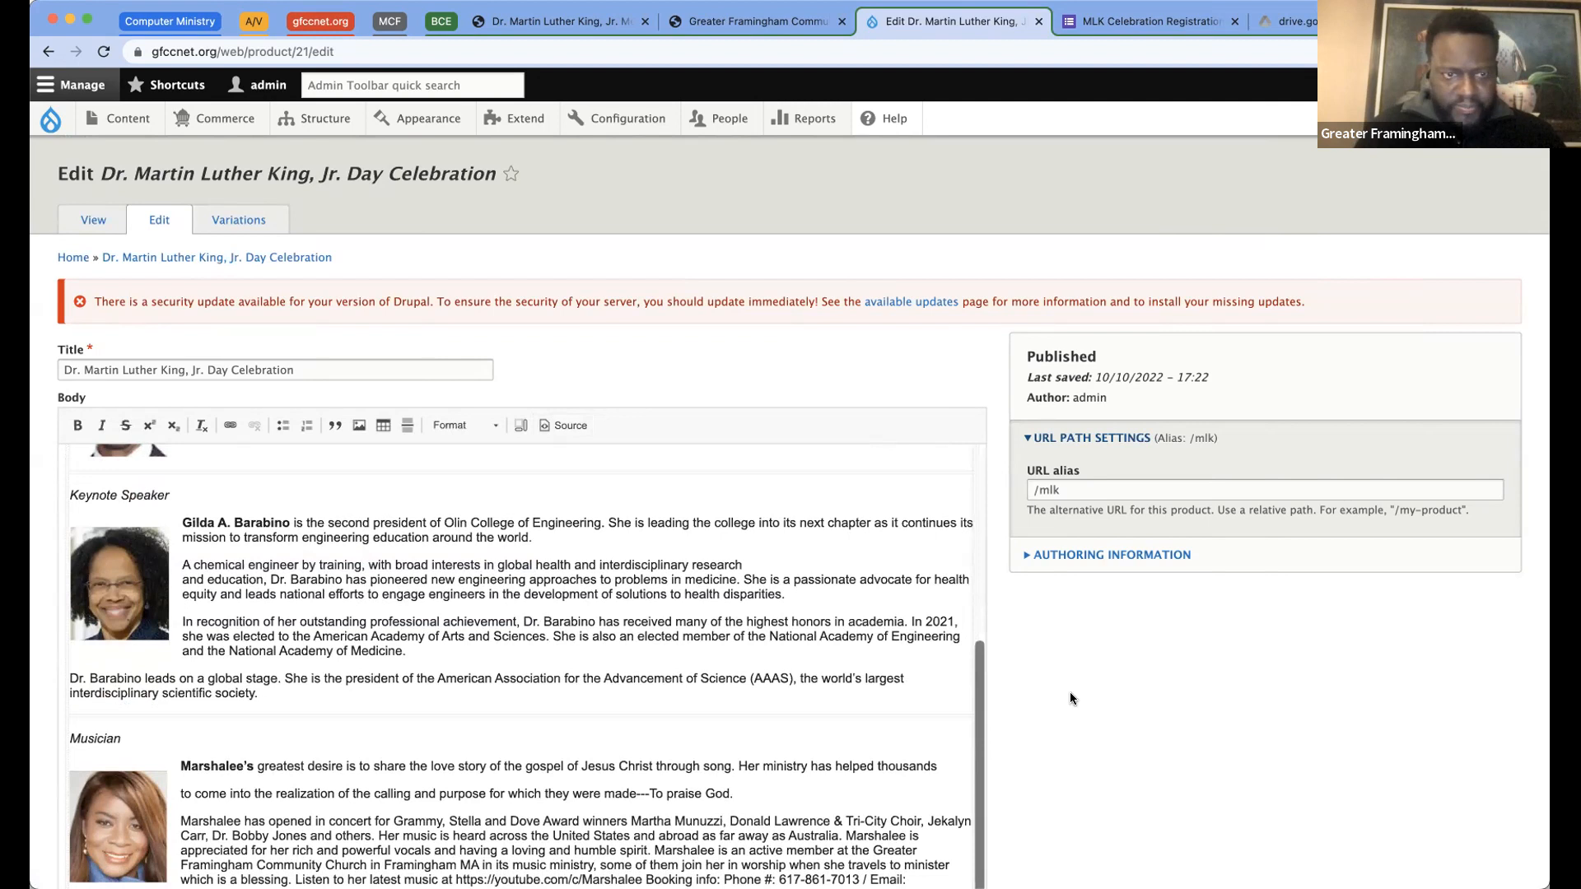
{"action": "scroll", "coordinate": [1070, 692], "scroll_direction": "down", "scroll_amount": 4}
{"action": "scroll", "coordinate": [760, 583], "scroll_direction": "down", "scroll_amount": 1}
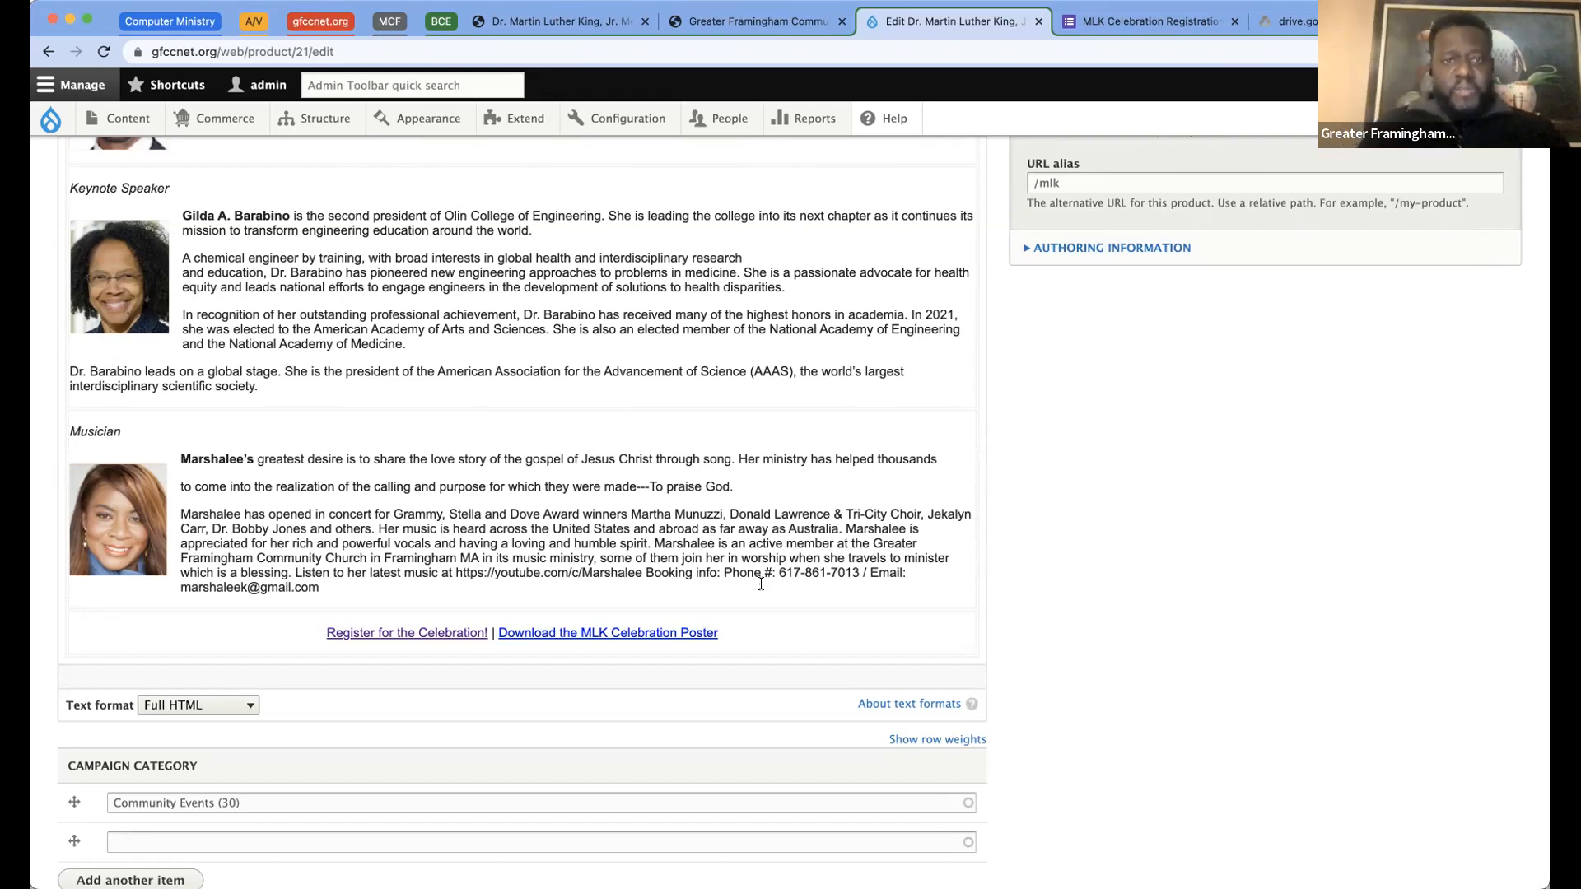
{"action": "scroll", "coordinate": [616, 471], "scroll_direction": "up", "scroll_amount": 5}
{"action": "scroll", "coordinate": [616, 471], "scroll_direction": "down", "scroll_amount": 5}
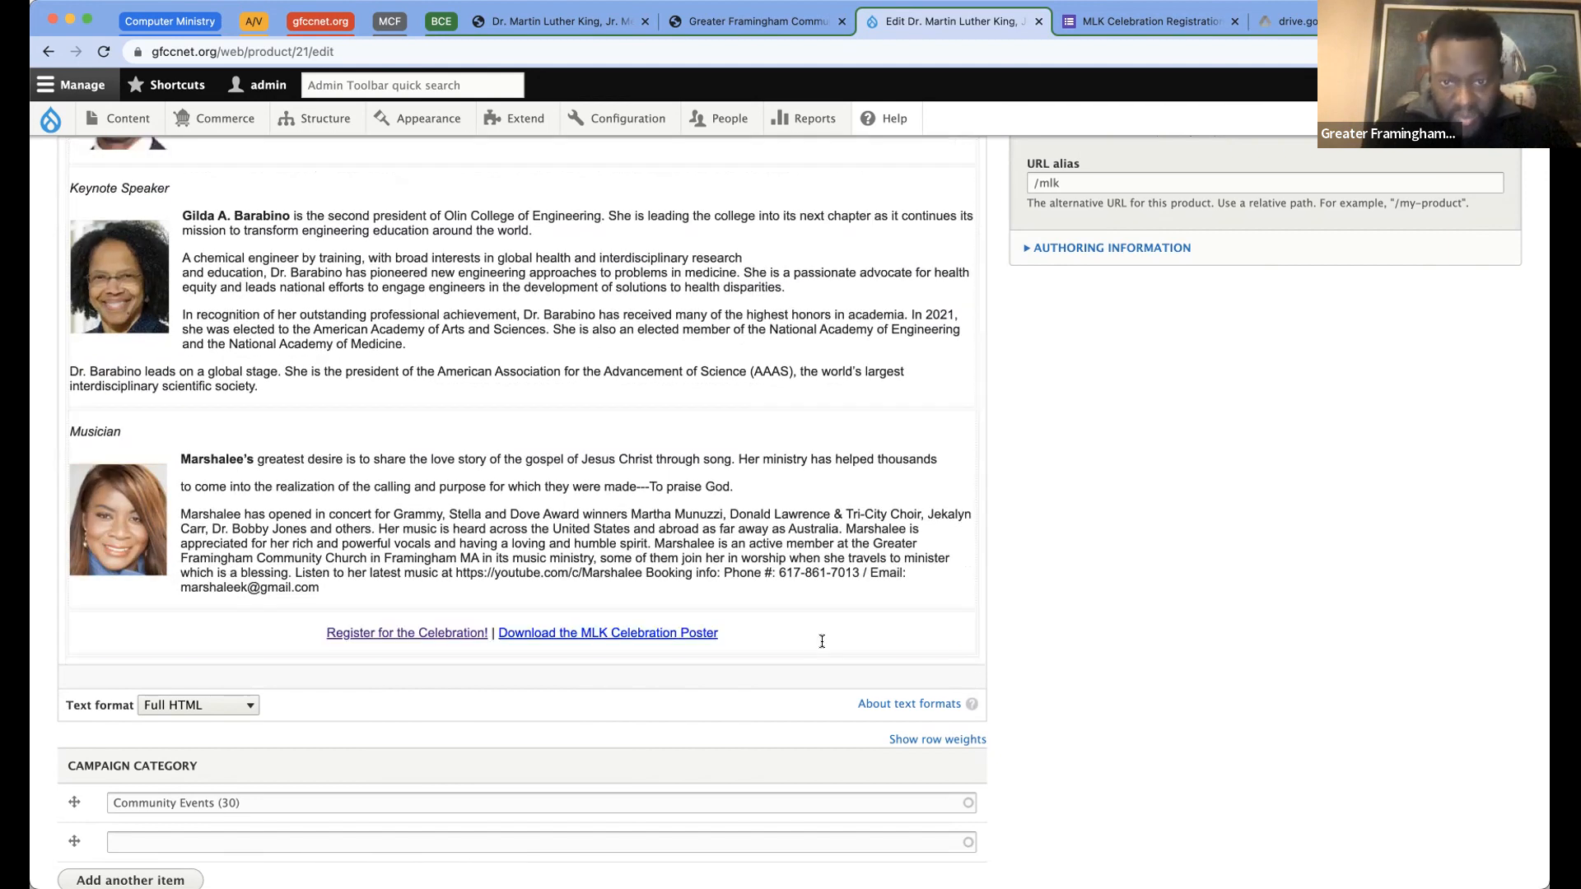
{"action": "left_click", "coordinate": [775, 634]}
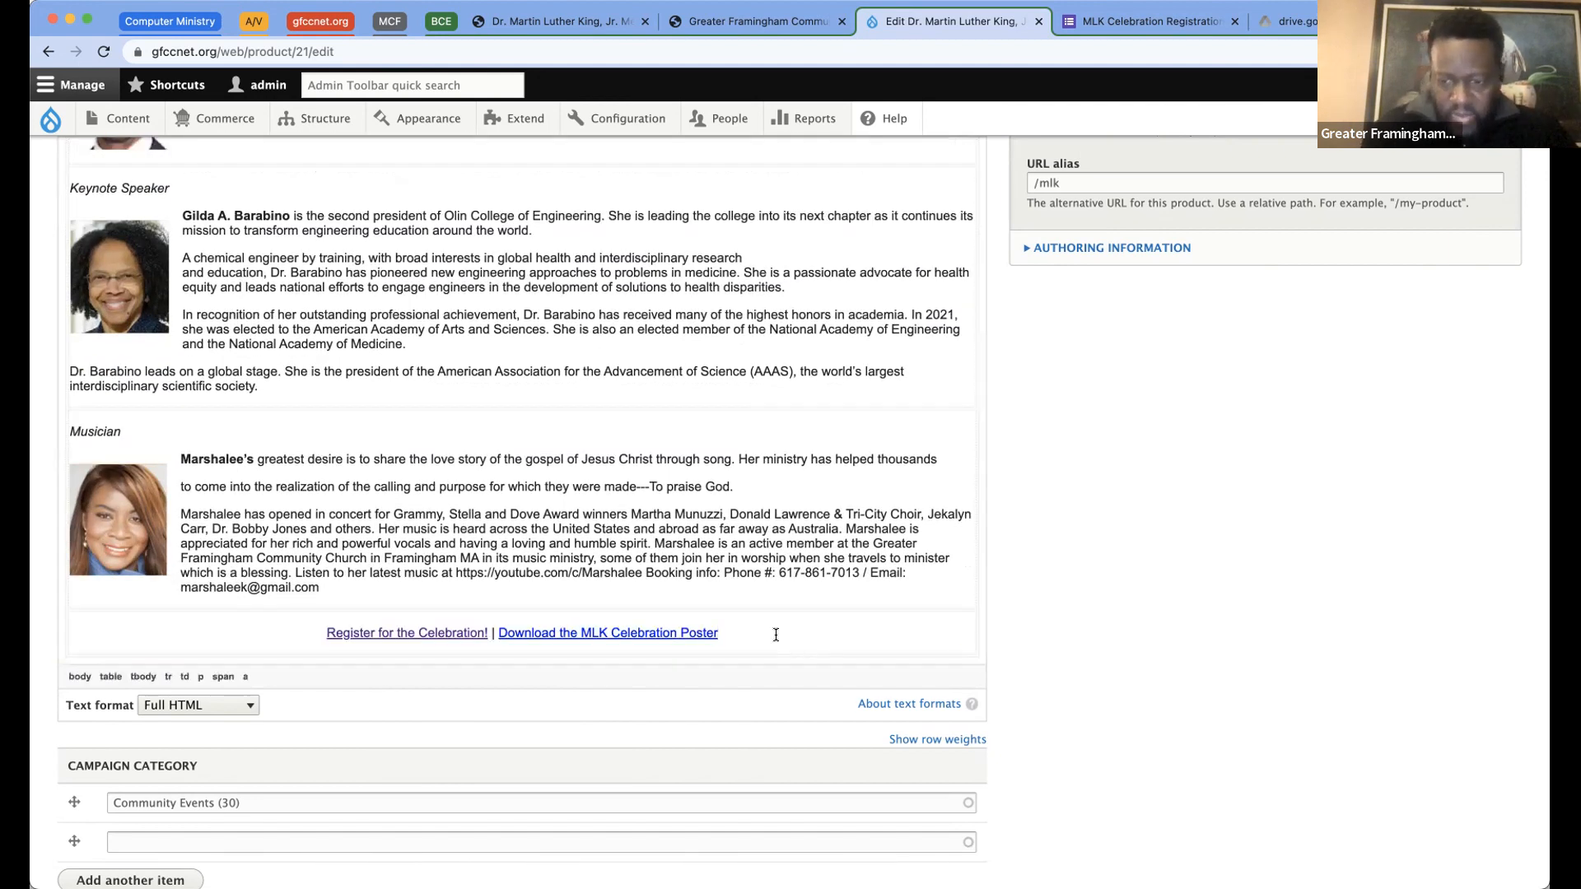
{"action": "key", "text": "Return"}
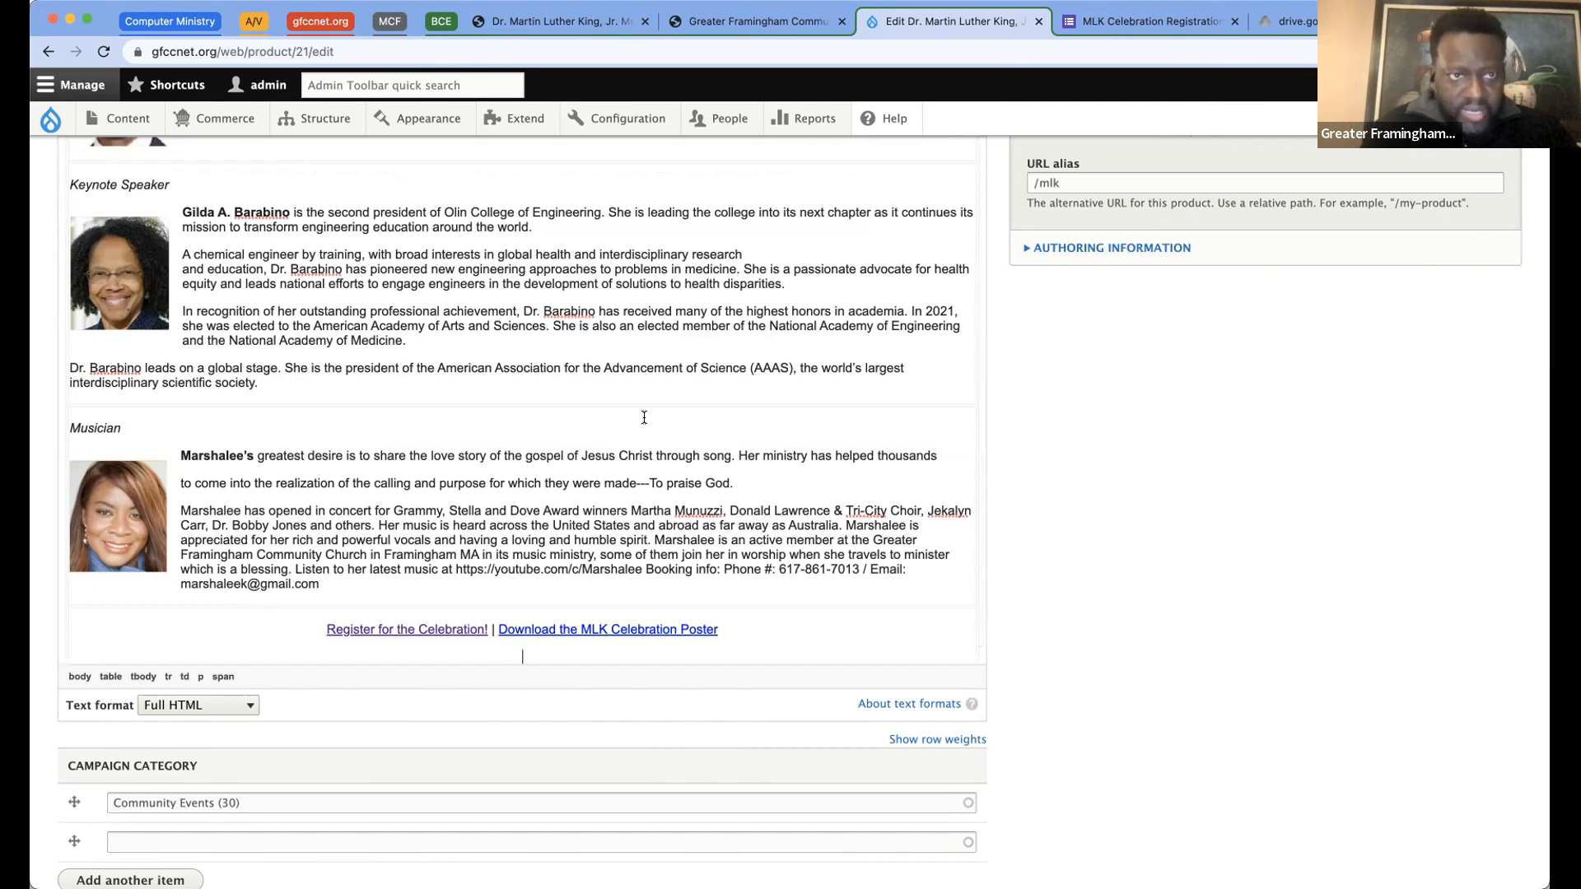
{"action": "scroll", "coordinate": [678, 393], "scroll_direction": "up", "scroll_amount": 5}
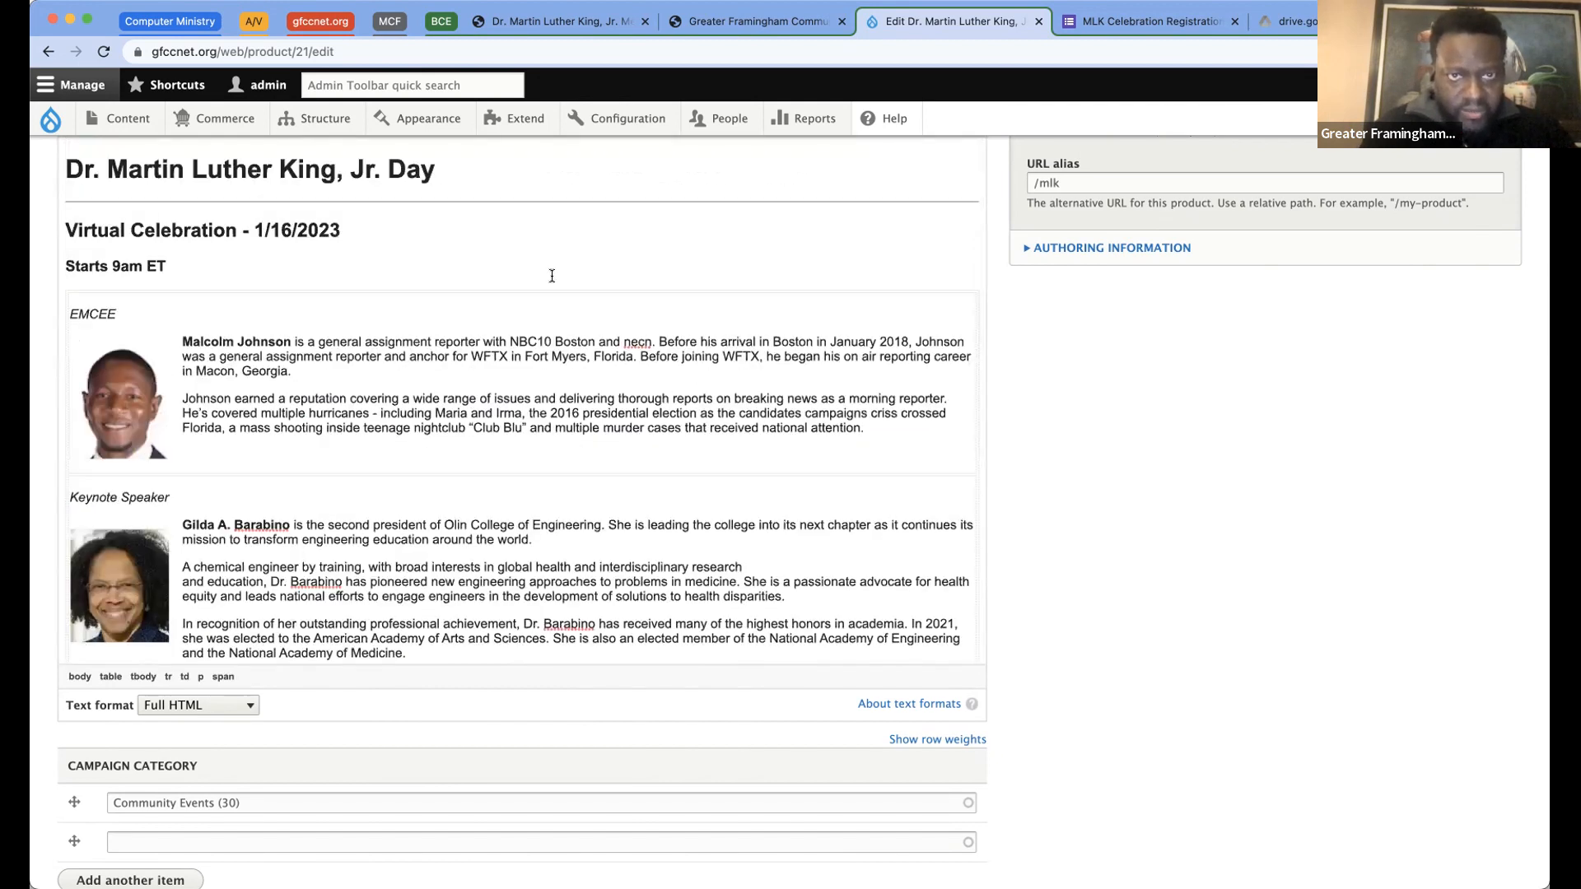
{"action": "scroll", "coordinate": [553, 288], "scroll_direction": "up", "scroll_amount": 4}
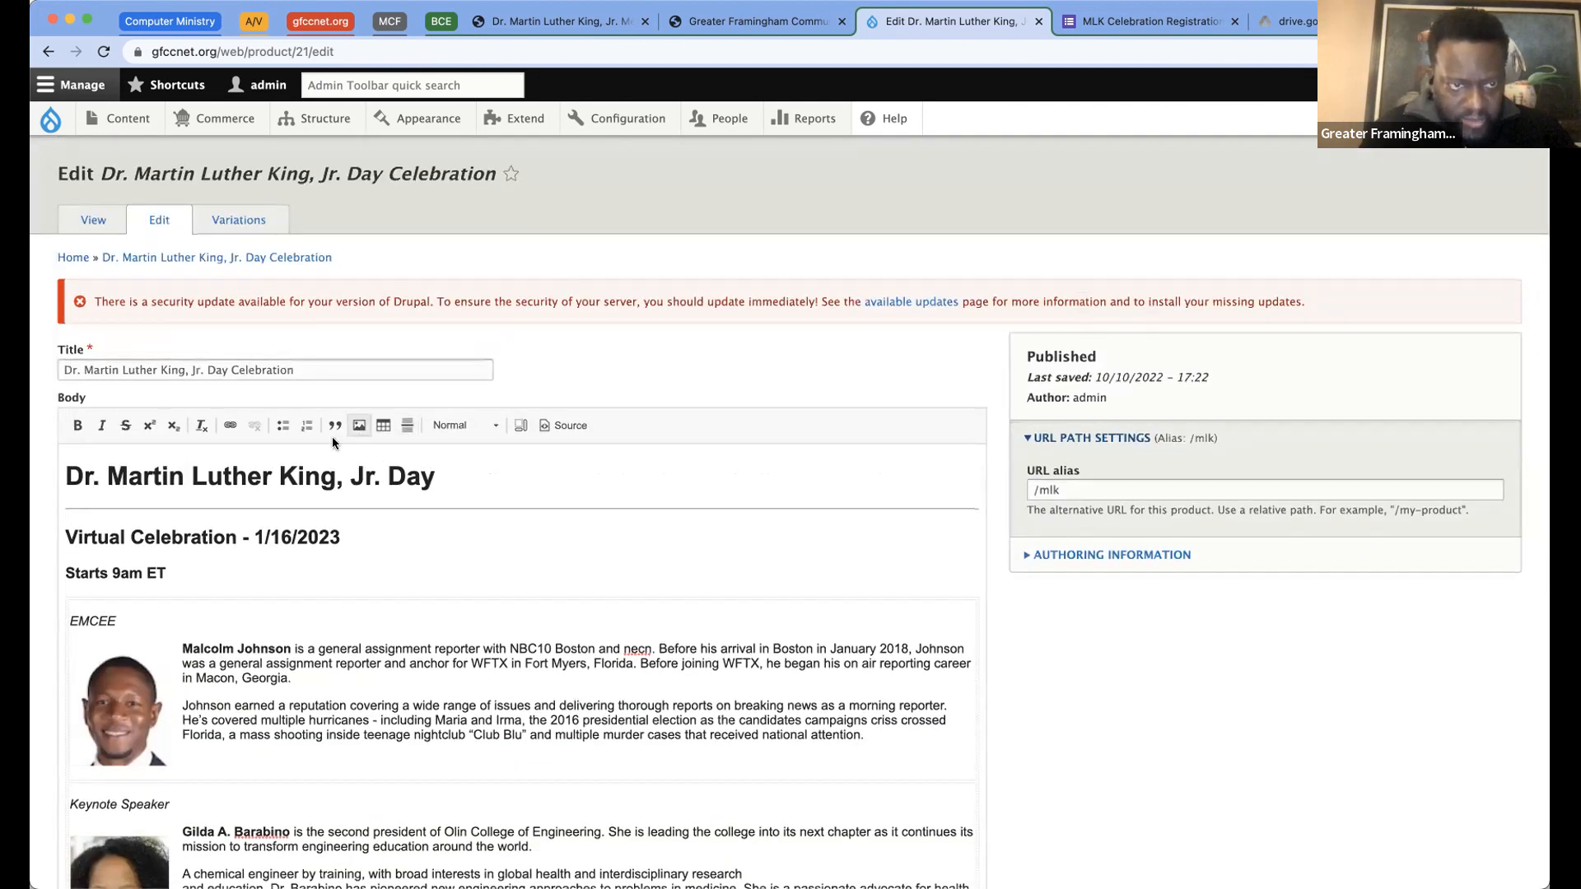
Step: Insert a horizontal line below the Register and Download links and place the cursor beneath it
{"action": "left_click", "coordinate": [407, 424]}
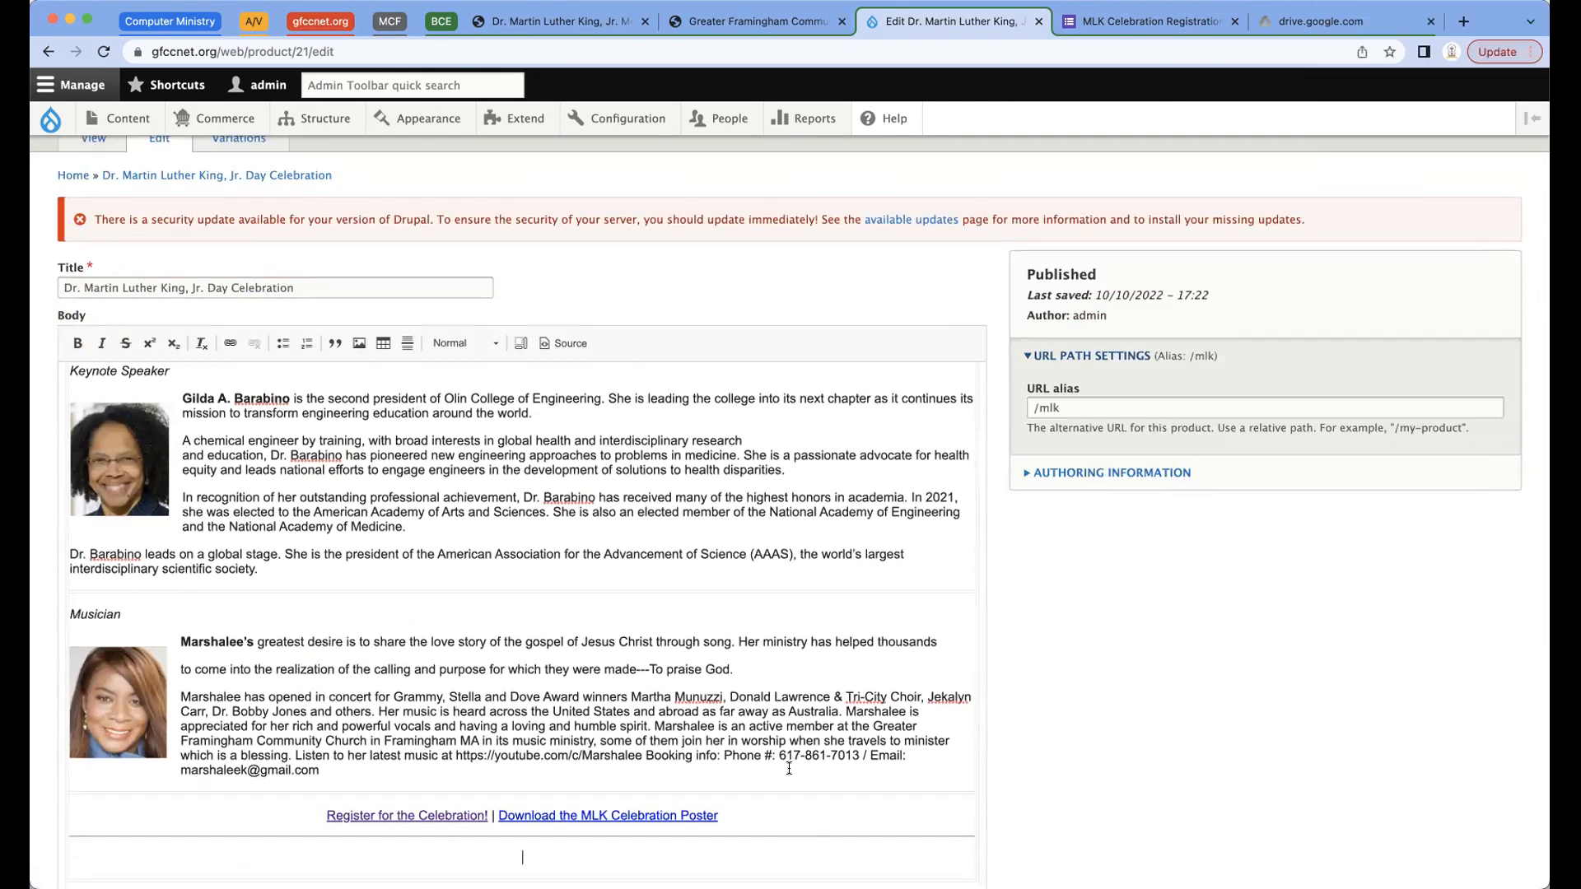
{"action": "scroll", "coordinate": [790, 790], "scroll_direction": "down", "scroll_amount": 3}
{"action": "scroll", "coordinate": [789, 768], "scroll_direction": "up", "scroll_amount": 1}
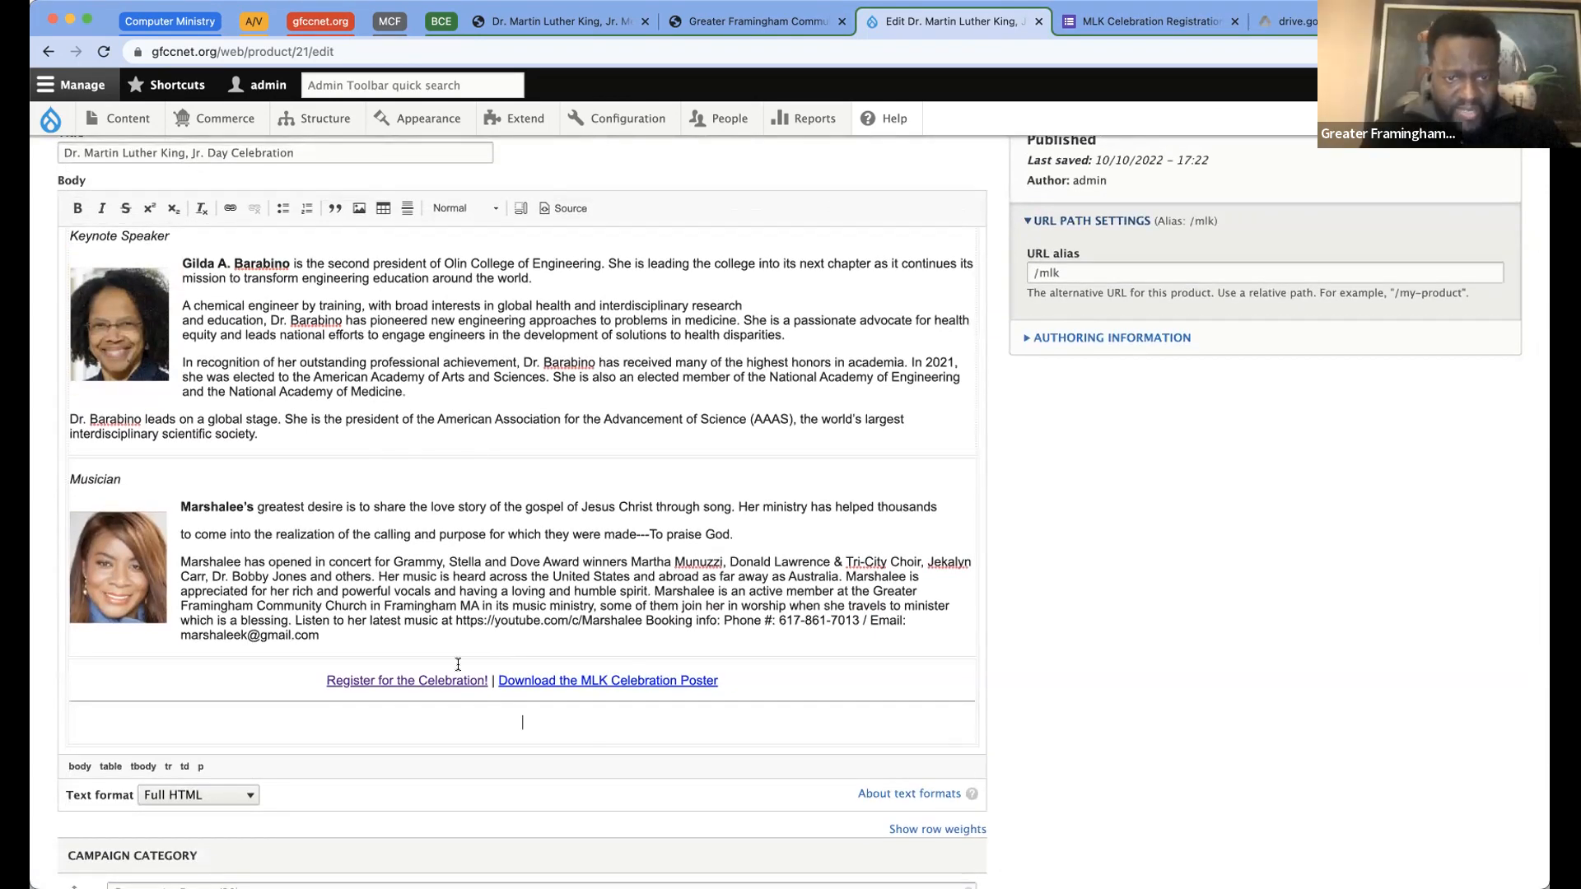
{"action": "left_click", "coordinate": [519, 724]}
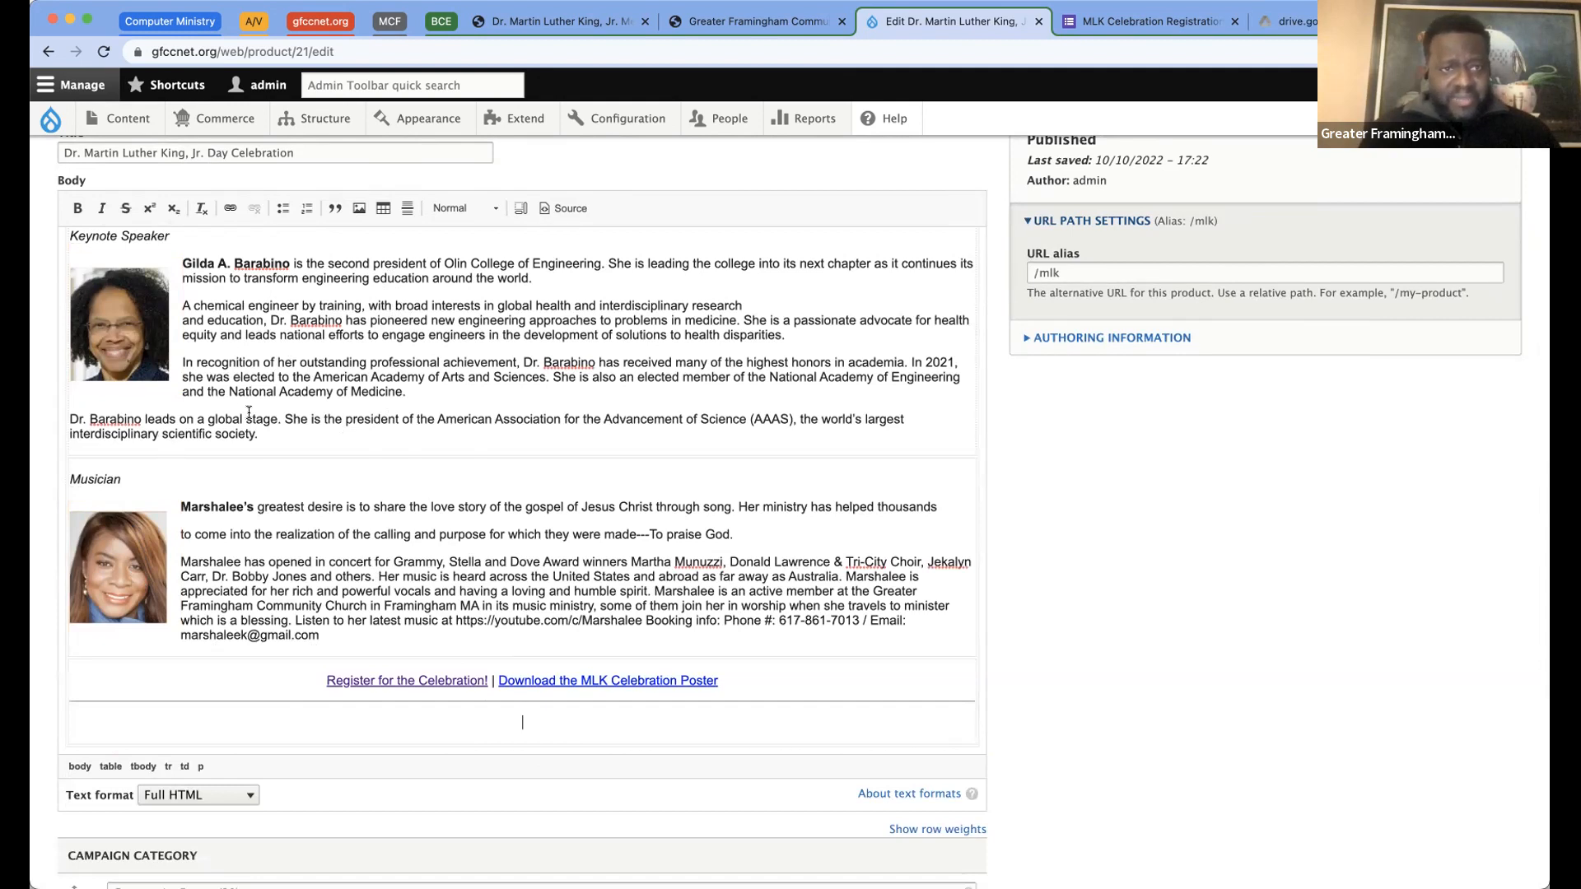
{"action": "scroll", "coordinate": [249, 412], "scroll_direction": "up", "scroll_amount": 5}
{"action": "scroll", "coordinate": [248, 411], "scroll_direction": "down", "scroll_amount": 5}
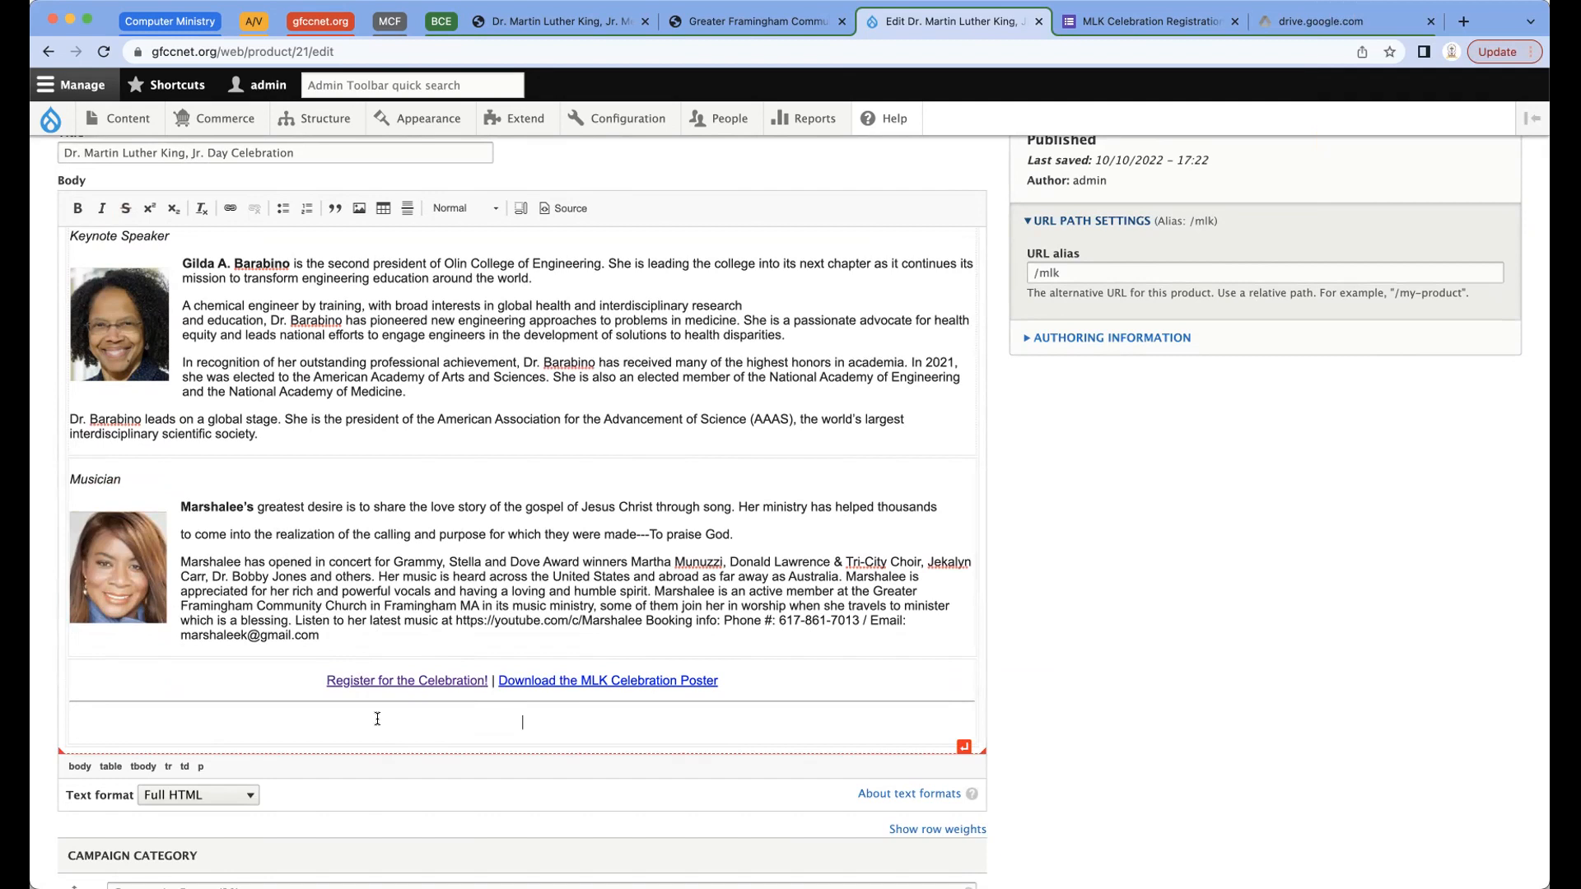
{"action": "scroll", "coordinate": [377, 718], "scroll_direction": "up", "scroll_amount": 5}
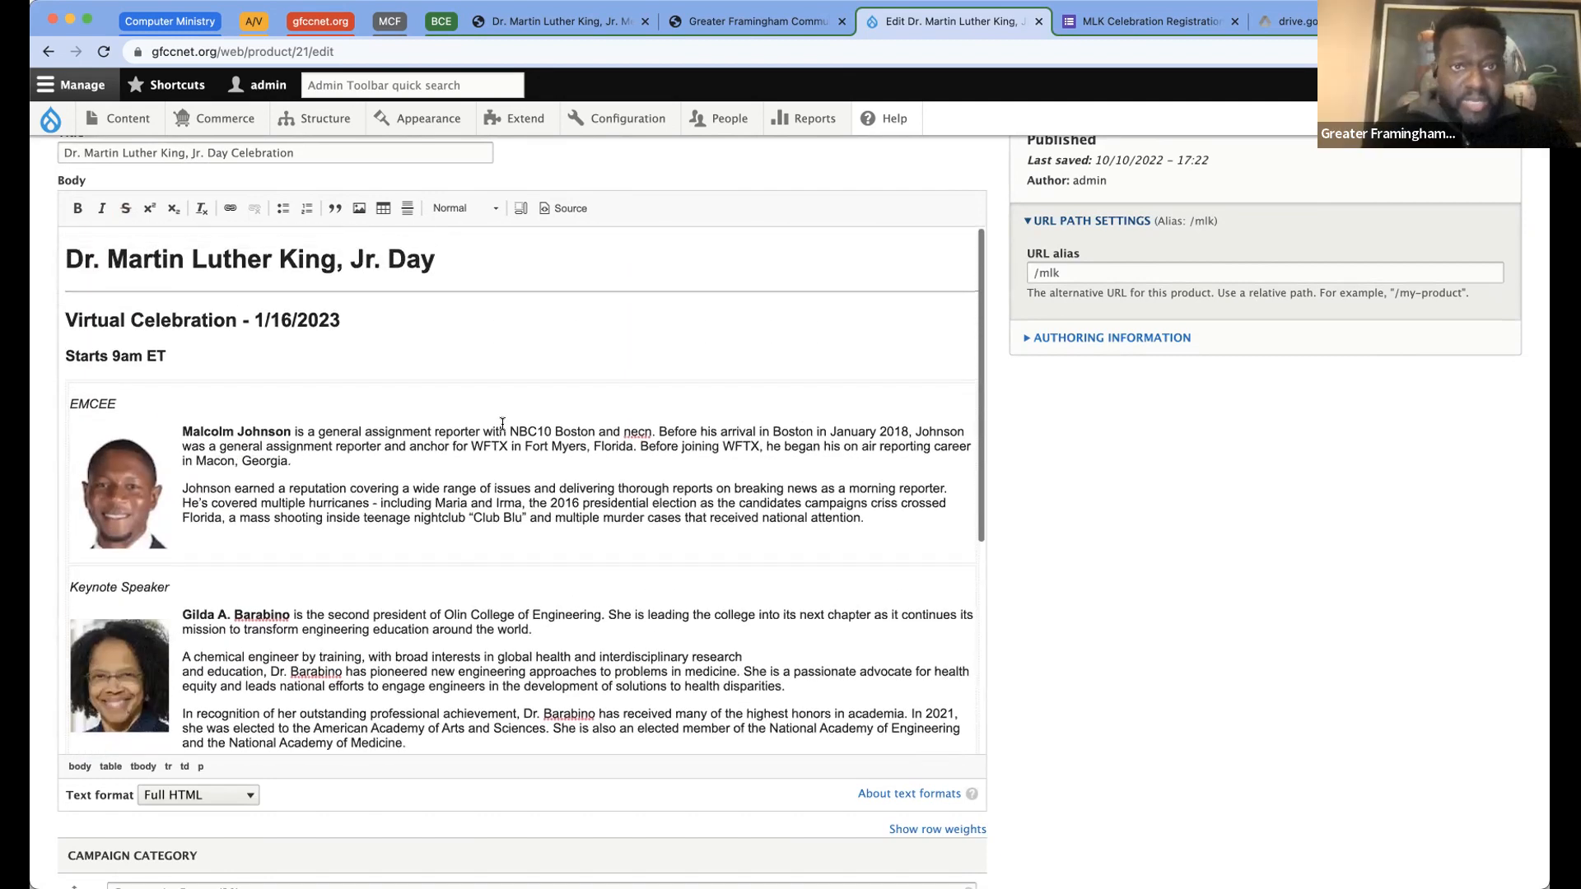
{"action": "scroll", "coordinate": [420, 462], "scroll_direction": "down", "scroll_amount": 1}
{"action": "scroll", "coordinate": [420, 462], "scroll_direction": "down", "scroll_amount": 5}
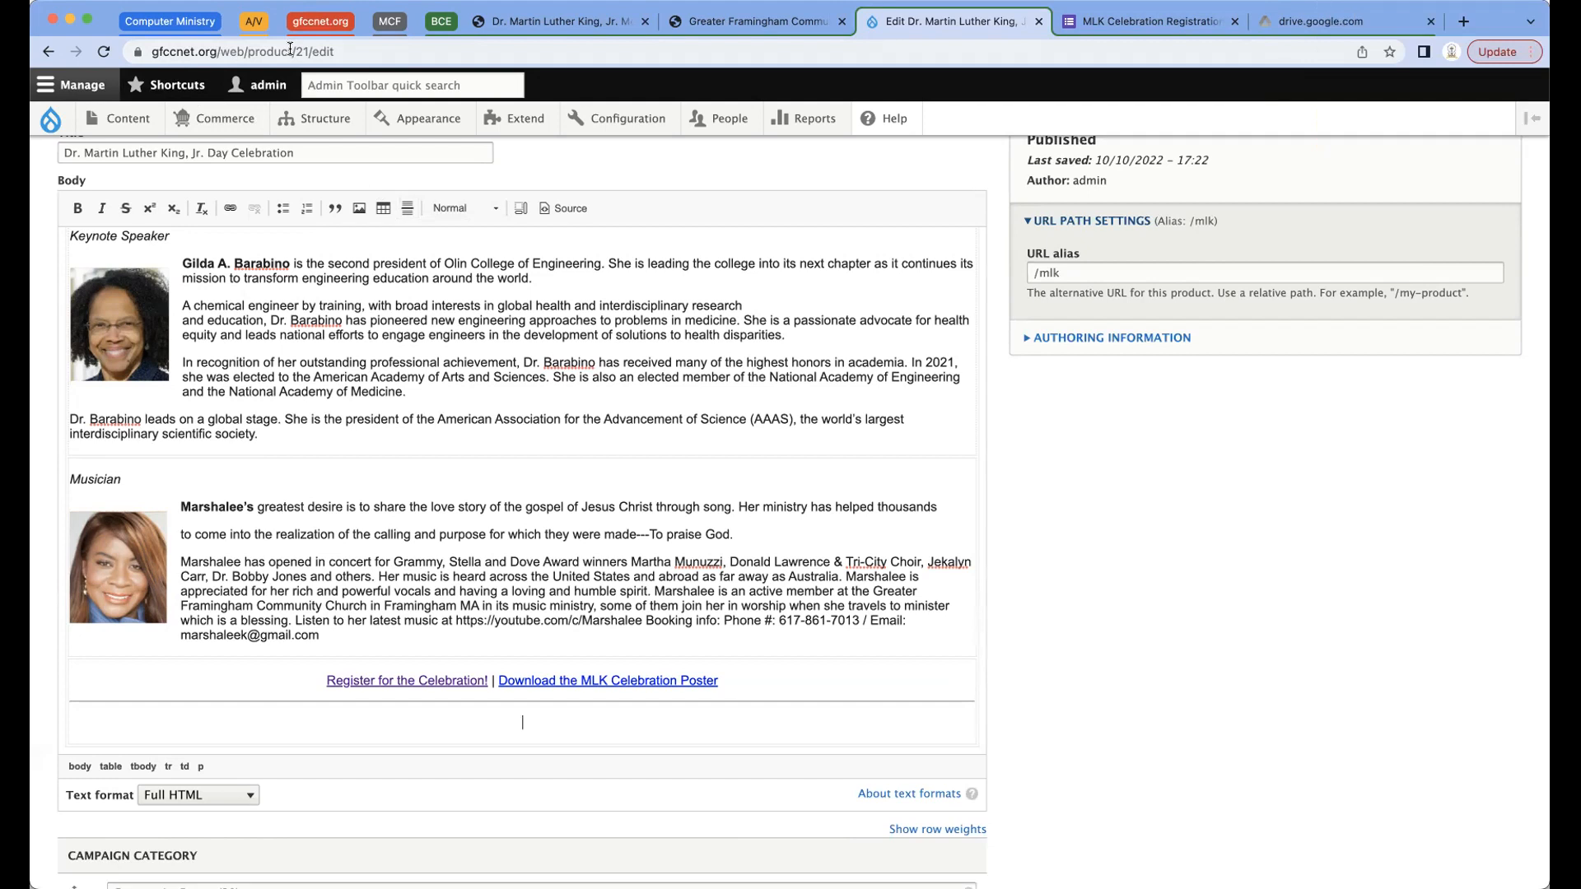
Step: Switch the Body to its raw HTML source view
{"action": "left_click", "coordinate": [568, 211]}
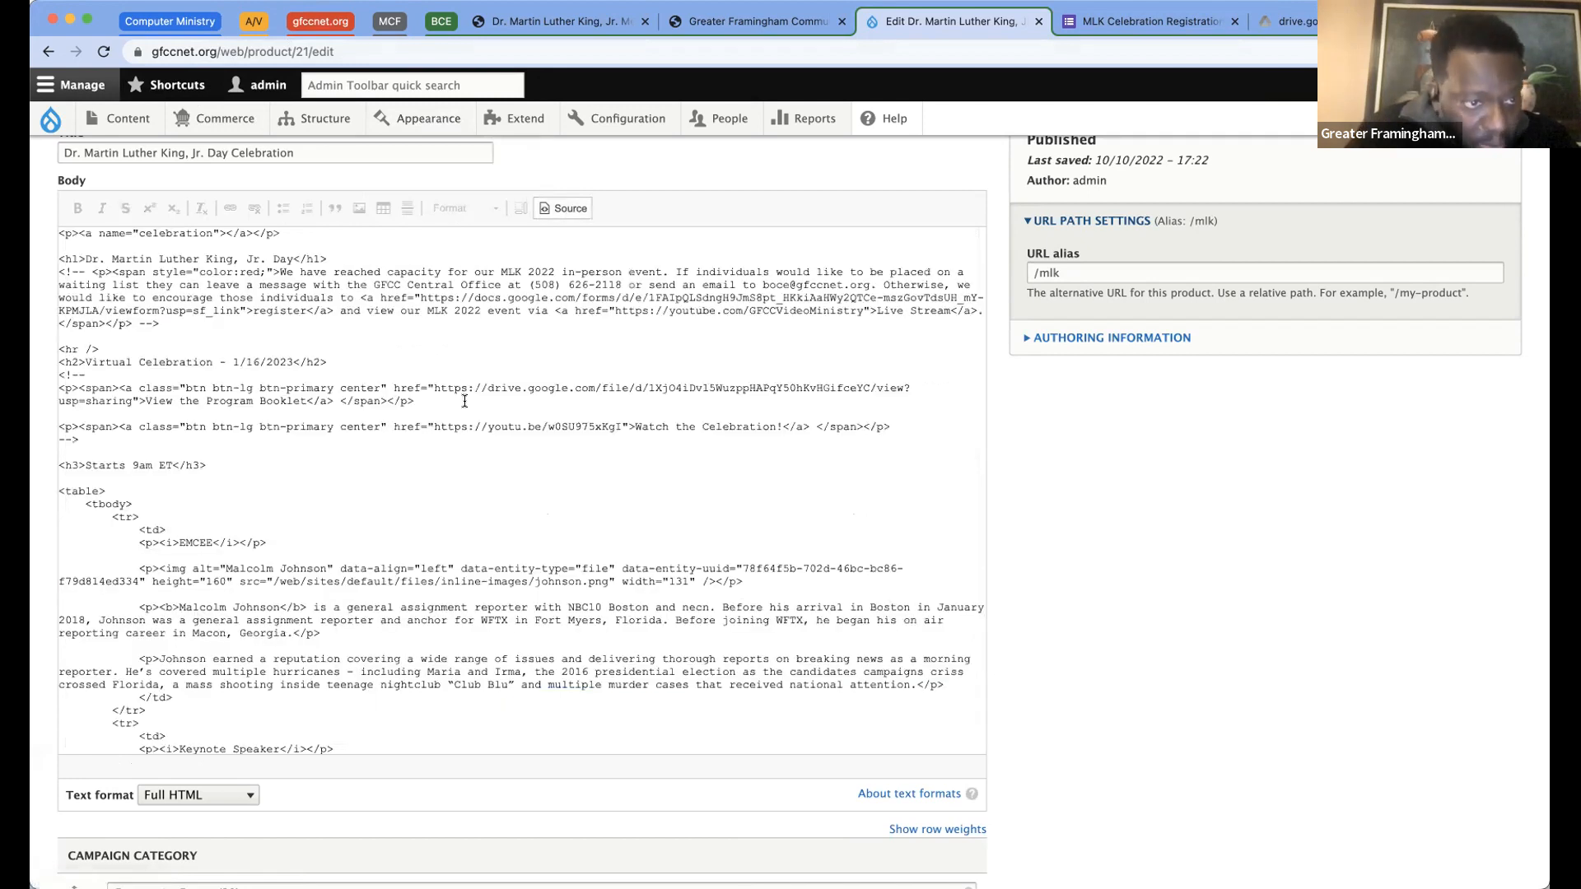
{"action": "scroll", "coordinate": [464, 401], "scroll_direction": "down", "scroll_amount": 5}
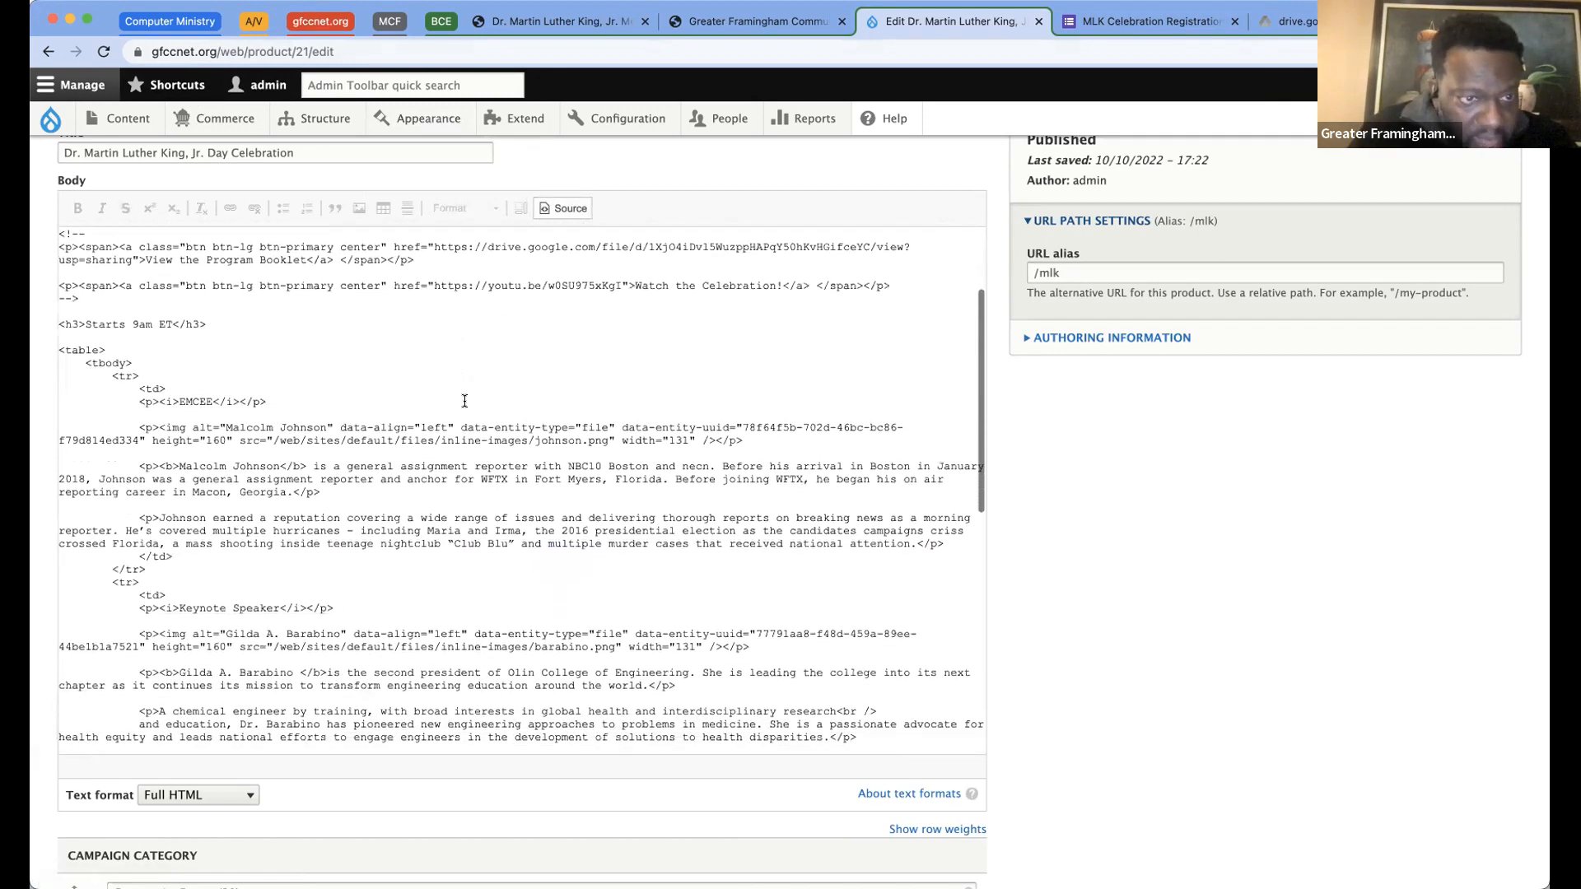
{"action": "scroll", "coordinate": [464, 401], "scroll_direction": "up", "scroll_amount": 5}
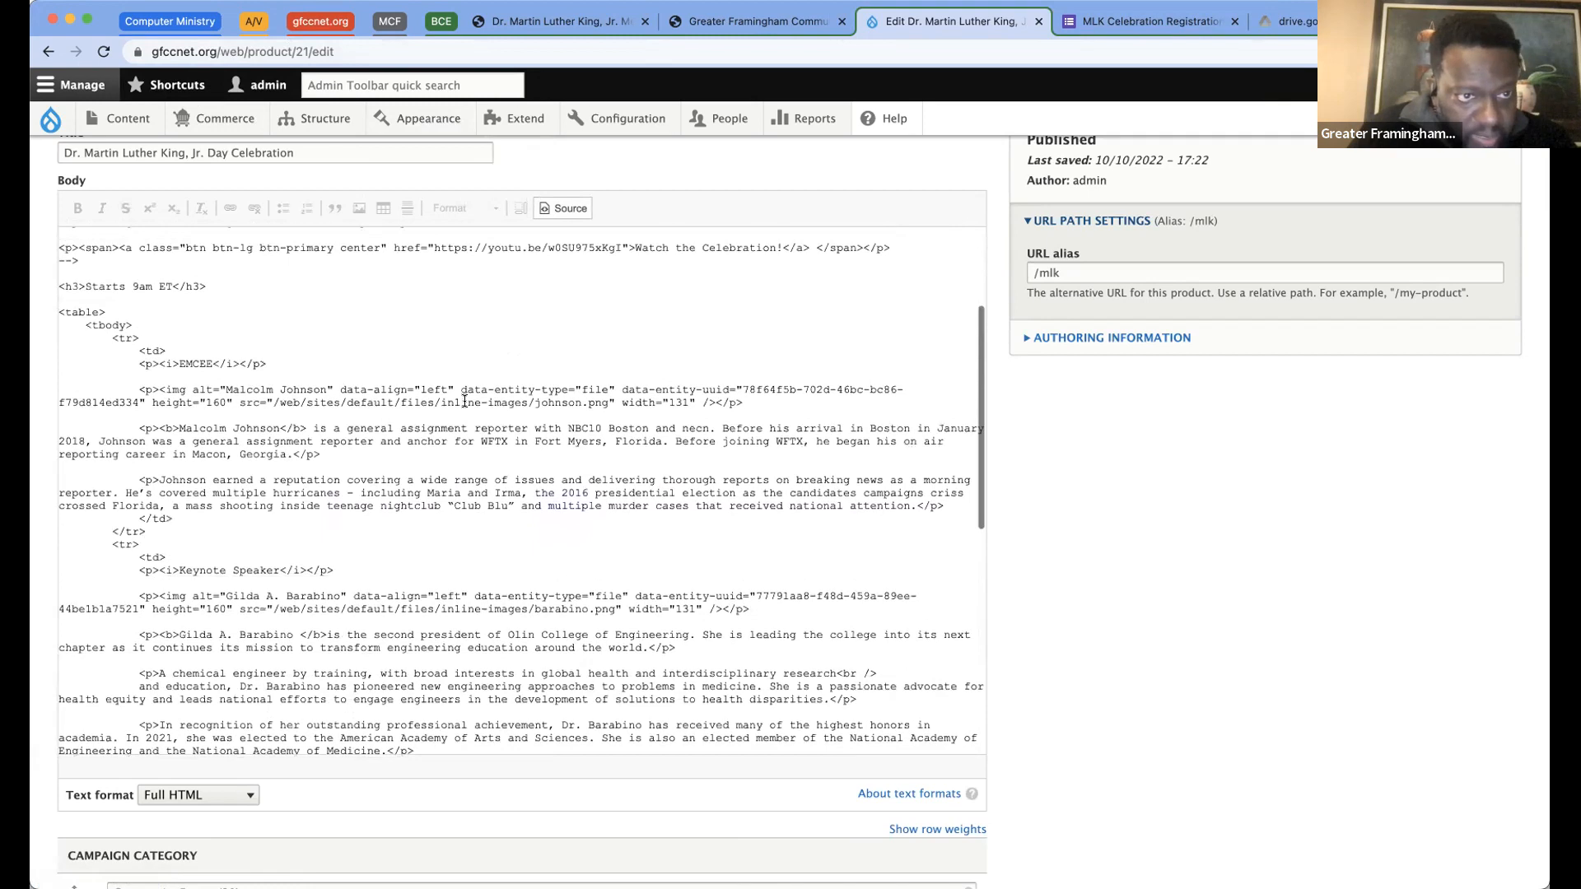
{"action": "scroll", "coordinate": [464, 401], "scroll_direction": "up", "scroll_amount": 1}
{"action": "scroll", "coordinate": [295, 366], "scroll_direction": "up", "scroll_amount": 3}
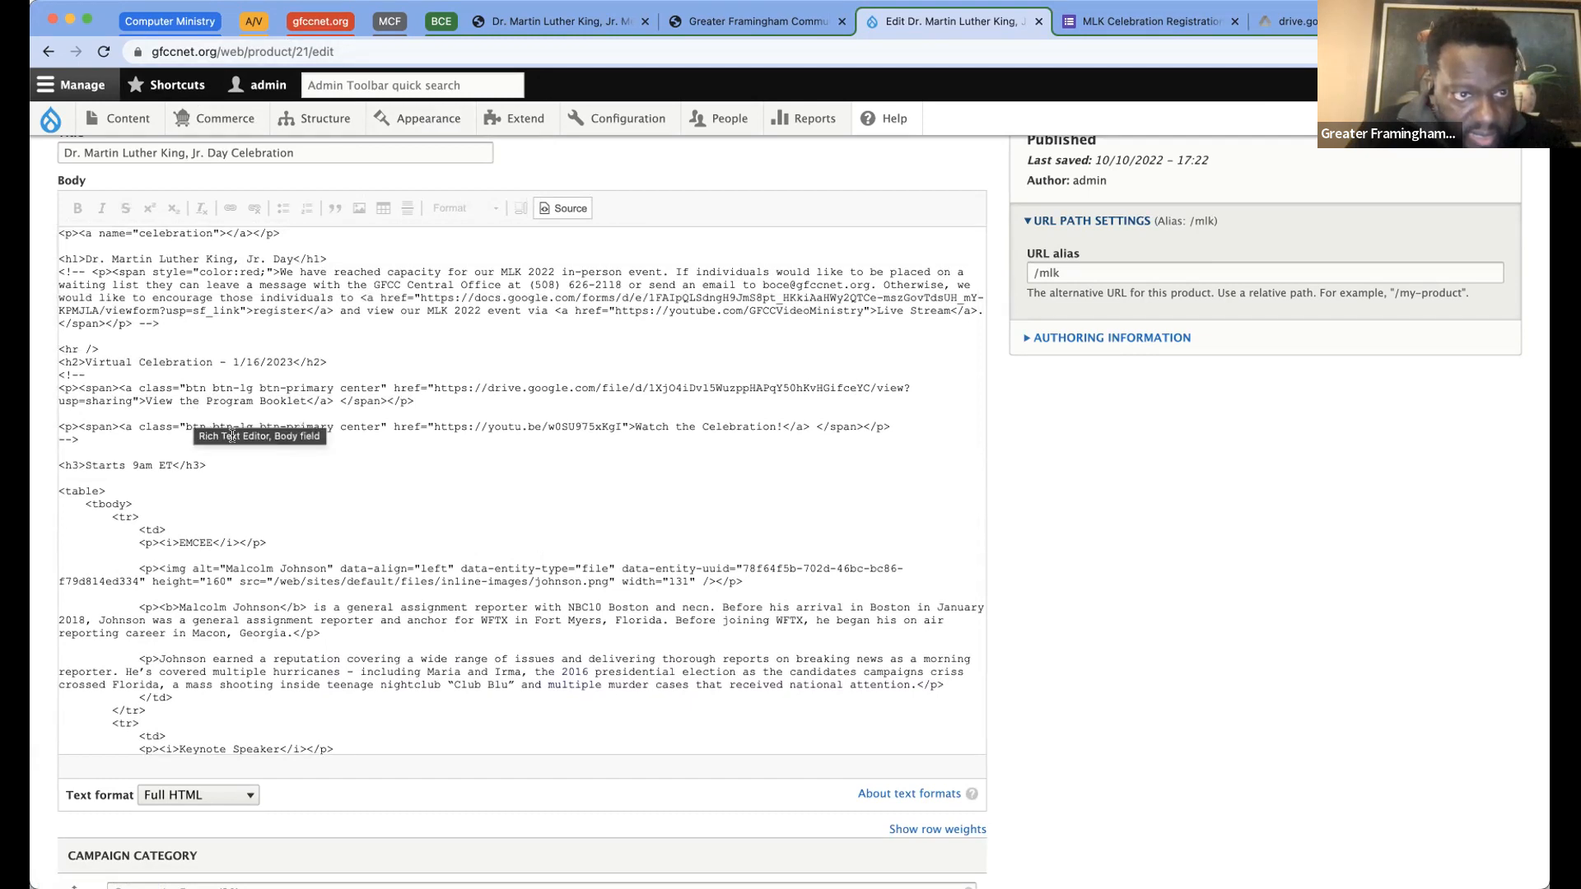
Step: Focus the HTML source and locate the <hr /> above the Virtual Celebration heading
{"action": "left_click", "coordinate": [272, 490]}
{"action": "scroll", "coordinate": [468, 462], "scroll_direction": "down", "scroll_amount": 3}
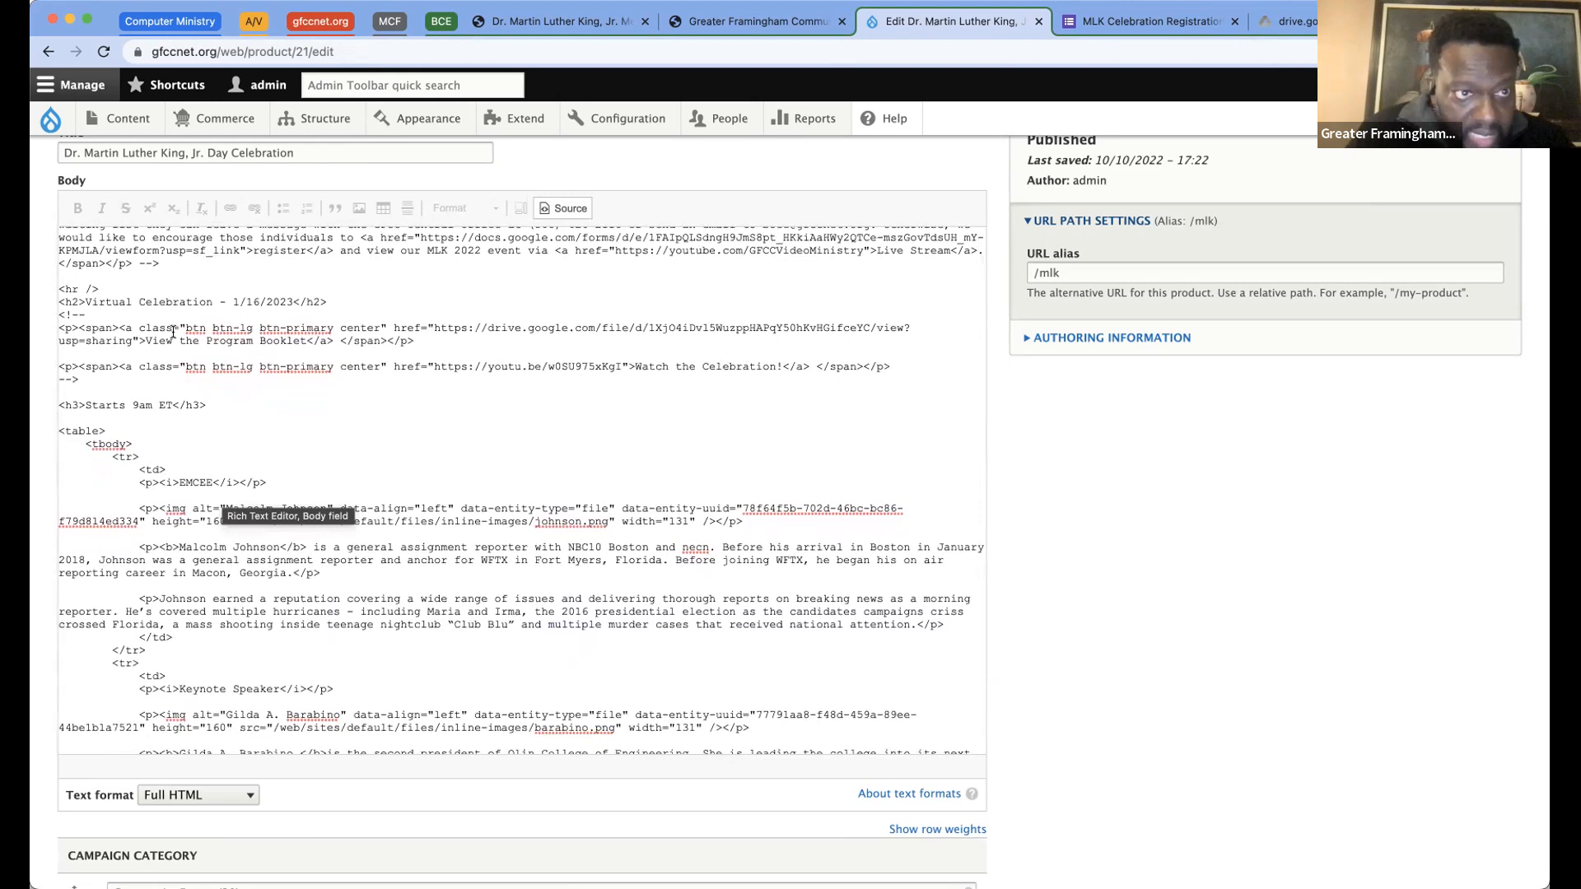
{"action": "scroll", "coordinate": [263, 337], "scroll_direction": "up", "scroll_amount": 3}
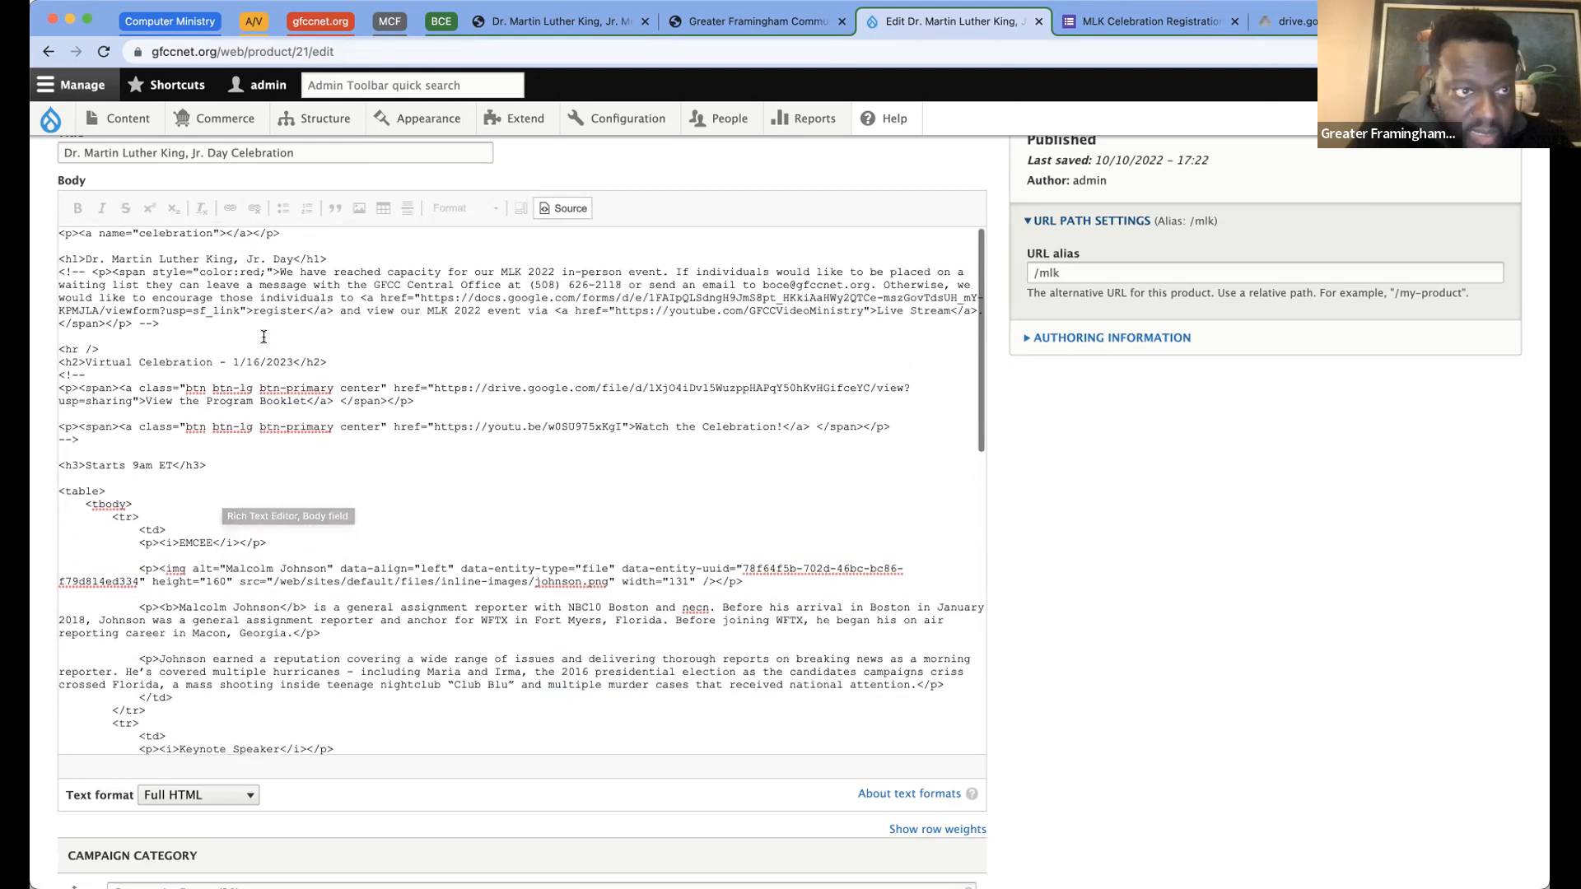
{"action": "scroll", "coordinate": [263, 337], "scroll_direction": "down", "scroll_amount": 10}
{"action": "scroll", "coordinate": [263, 345], "scroll_direction": "up", "scroll_amount": 10}
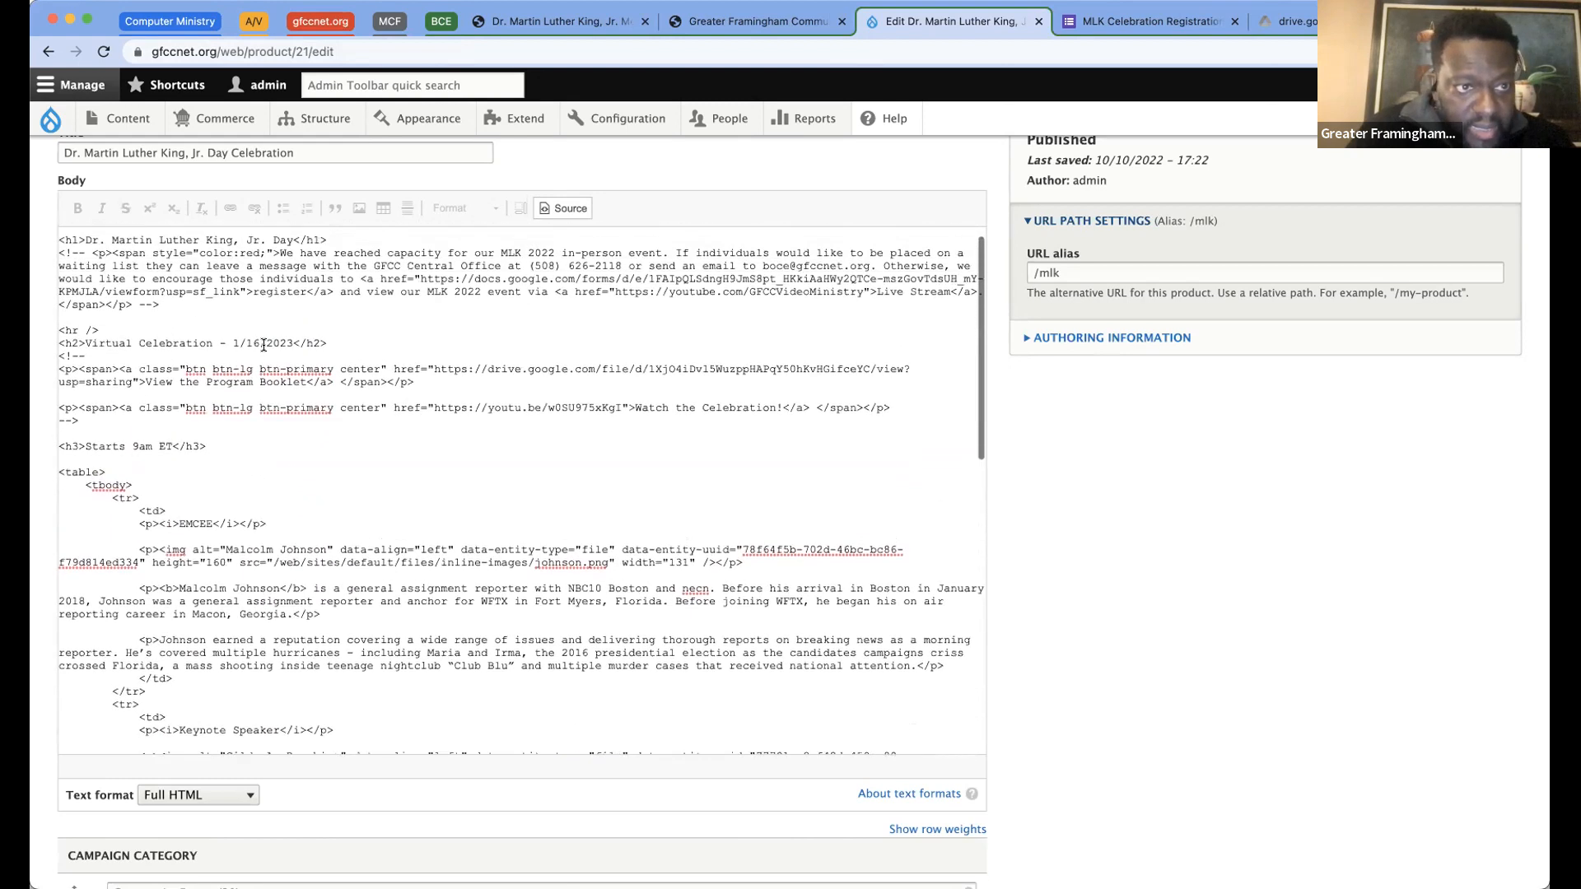
{"action": "scroll", "coordinate": [264, 345], "scroll_direction": "up", "scroll_amount": 1}
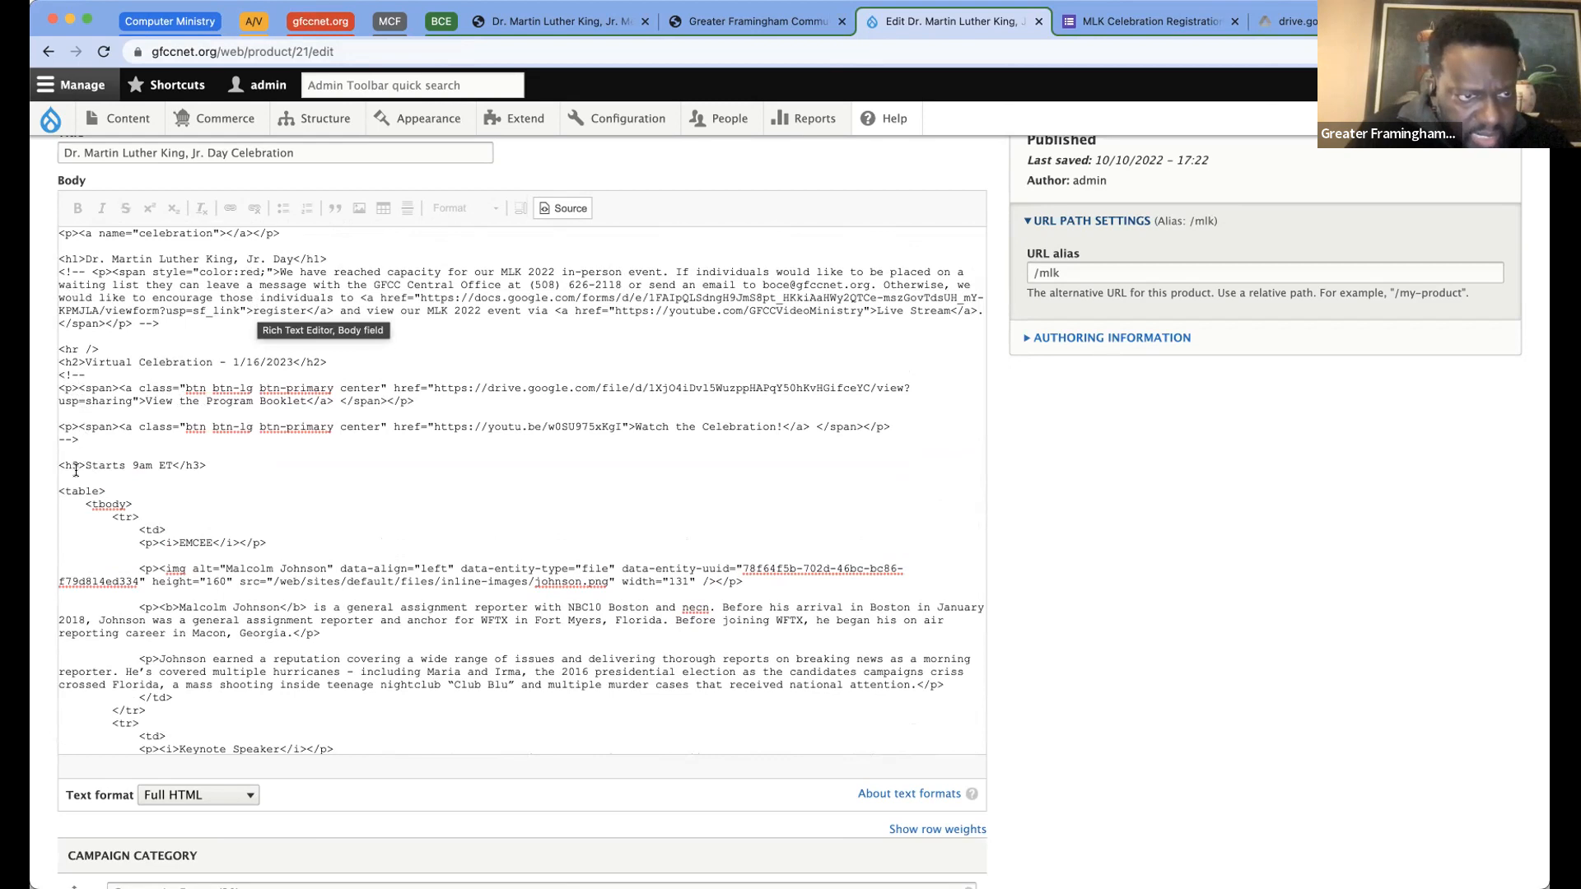
{"action": "scroll", "coordinate": [94, 531], "scroll_direction": "down", "scroll_amount": 1}
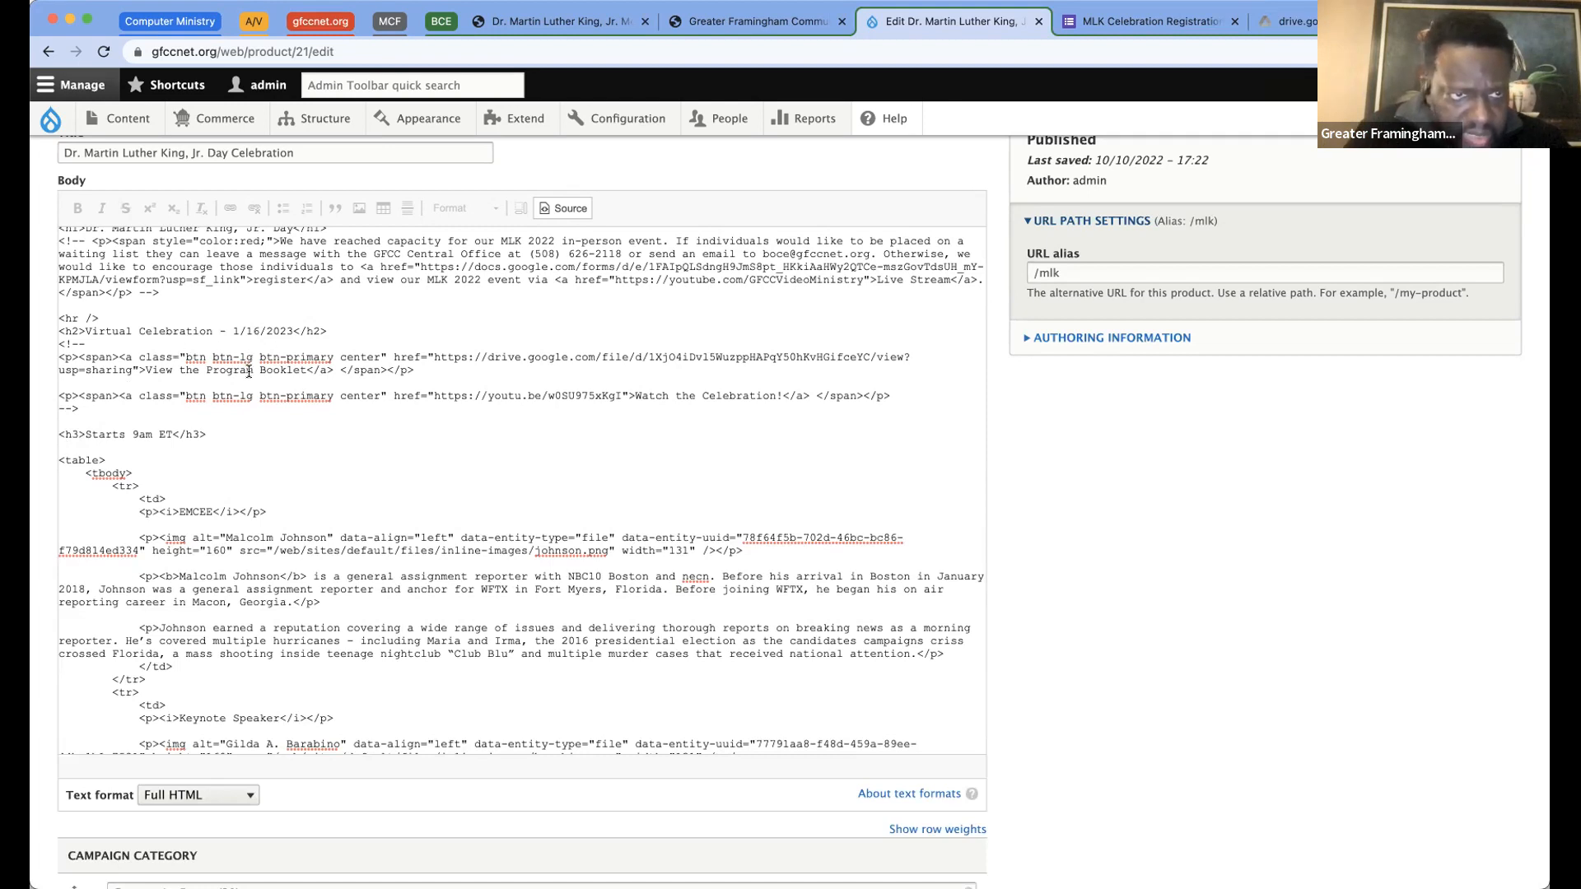
{"action": "scroll", "coordinate": [220, 399], "scroll_direction": "up", "scroll_amount": 2}
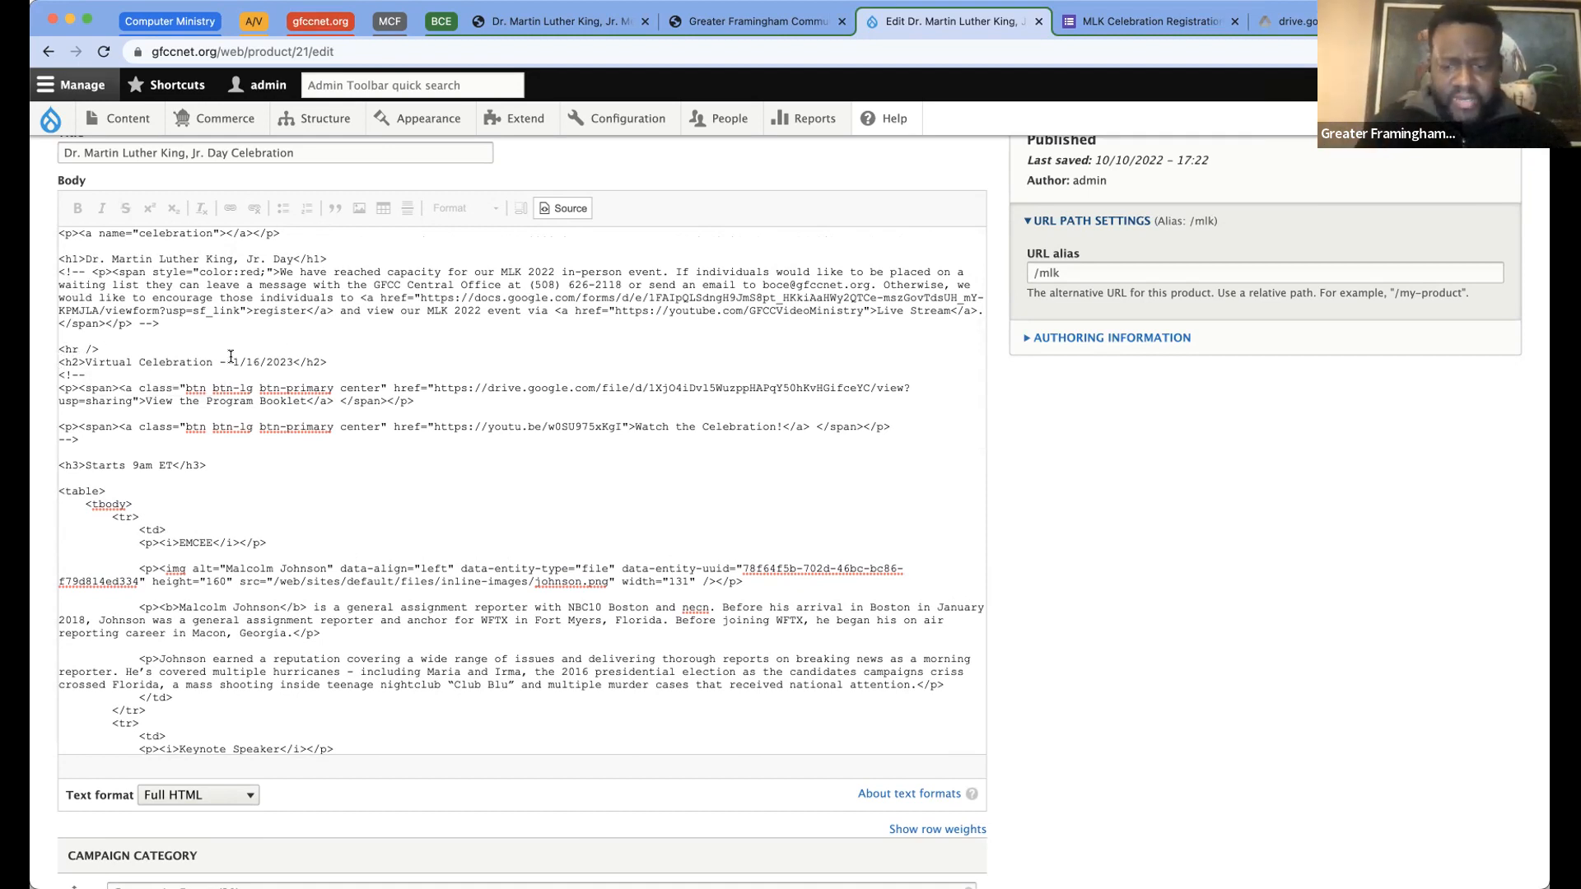
Step: Type <a name="breakfast"> before the Virtual Celebration heading and select the tag
{"action": "type", "text": "<a "}
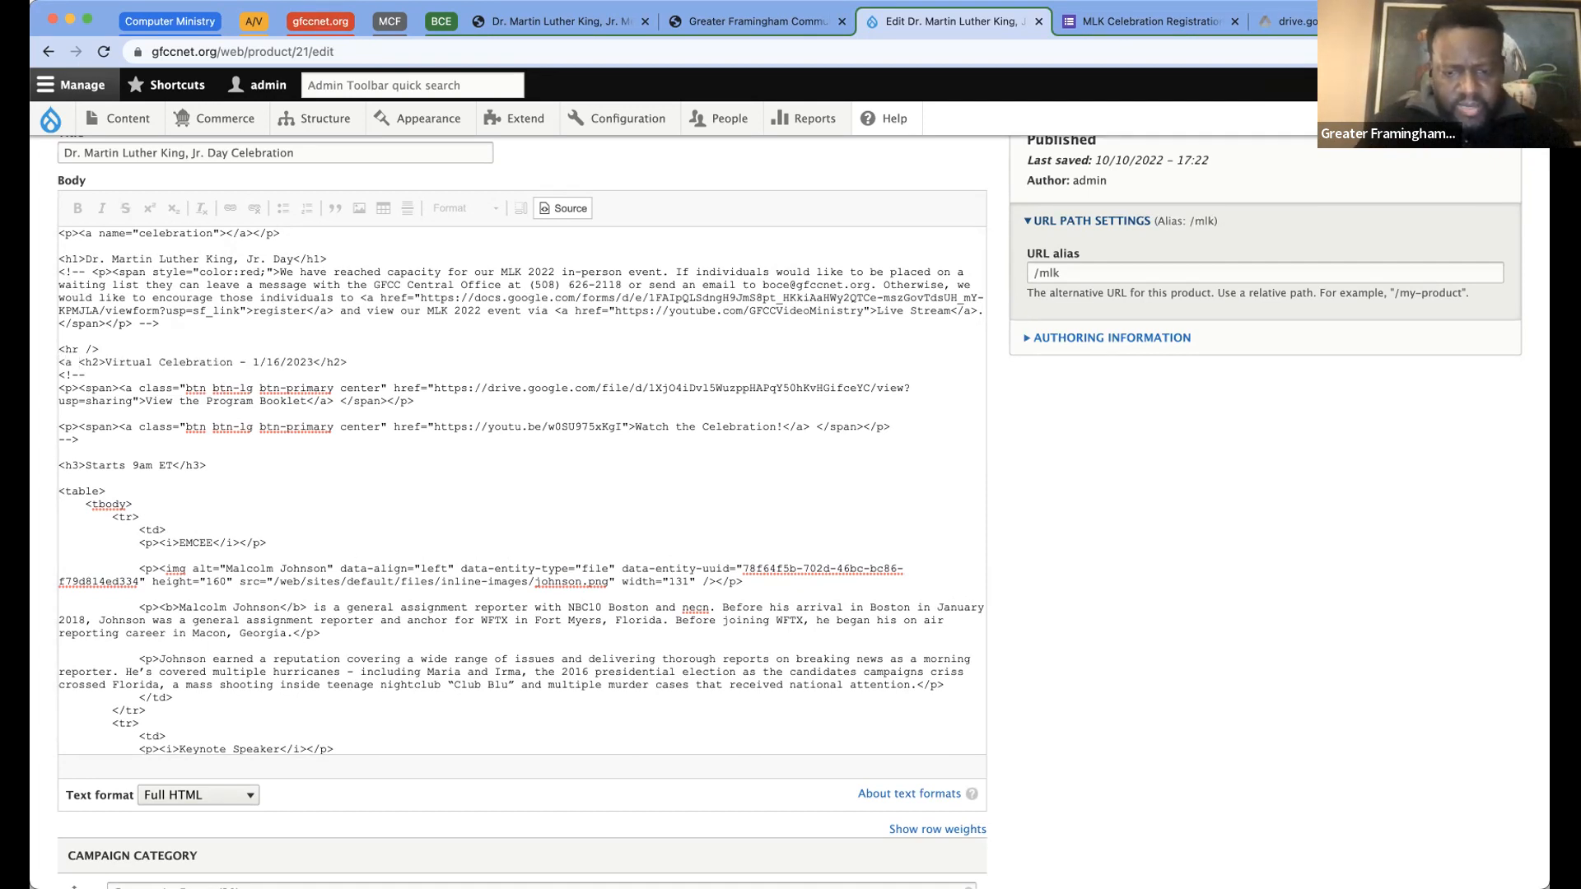
{"action": "type", "text": "name"}
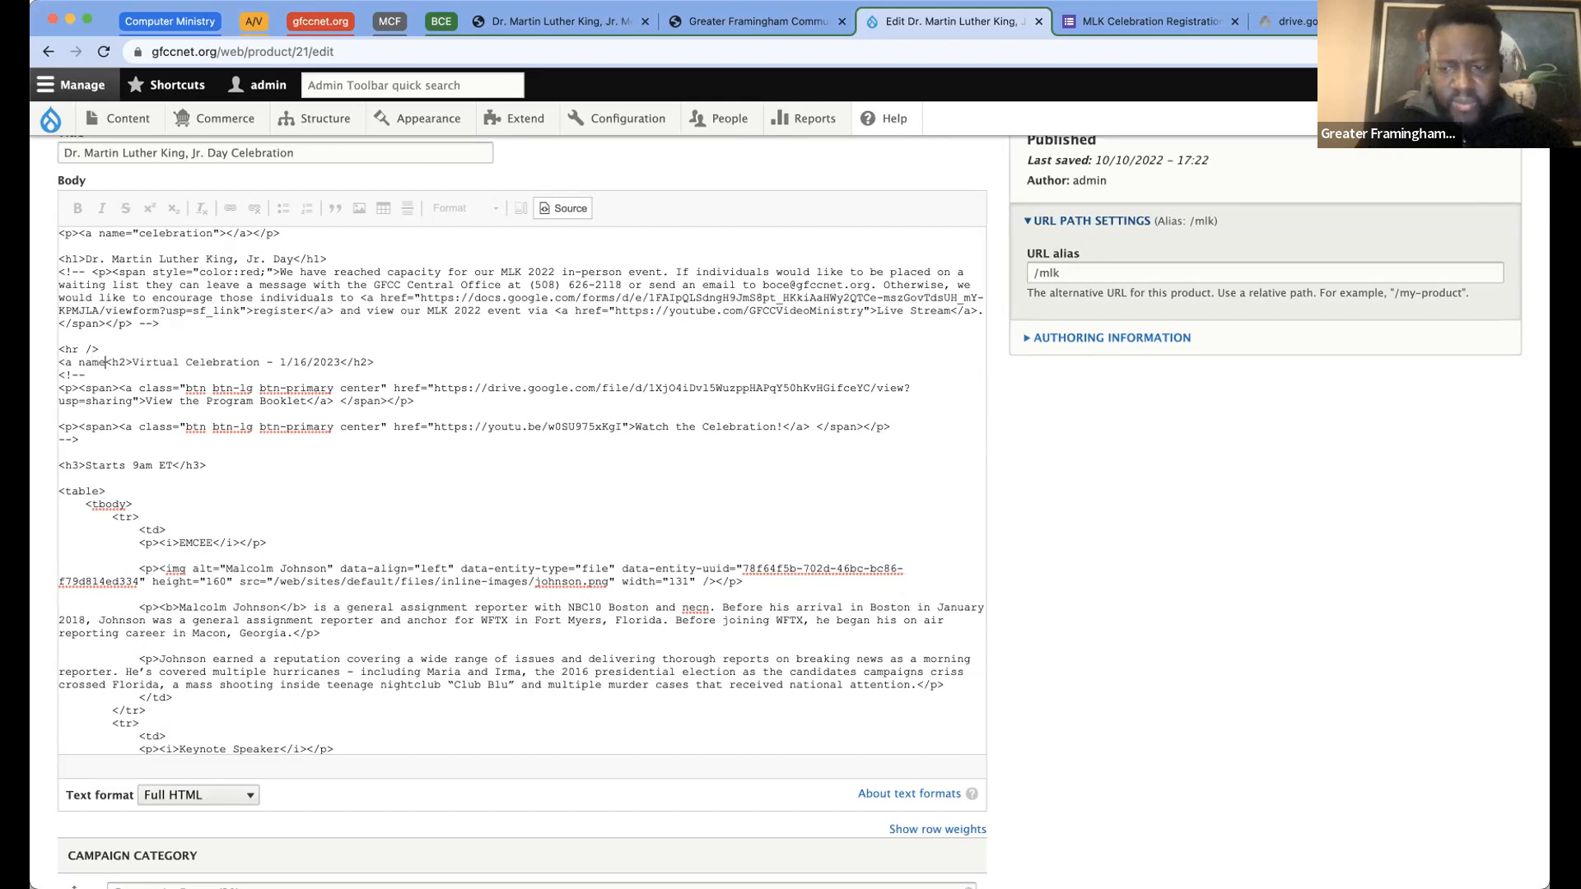
{"action": "type", "text": "=\"breakfast\""}
{"action": "type", "text": ">"}
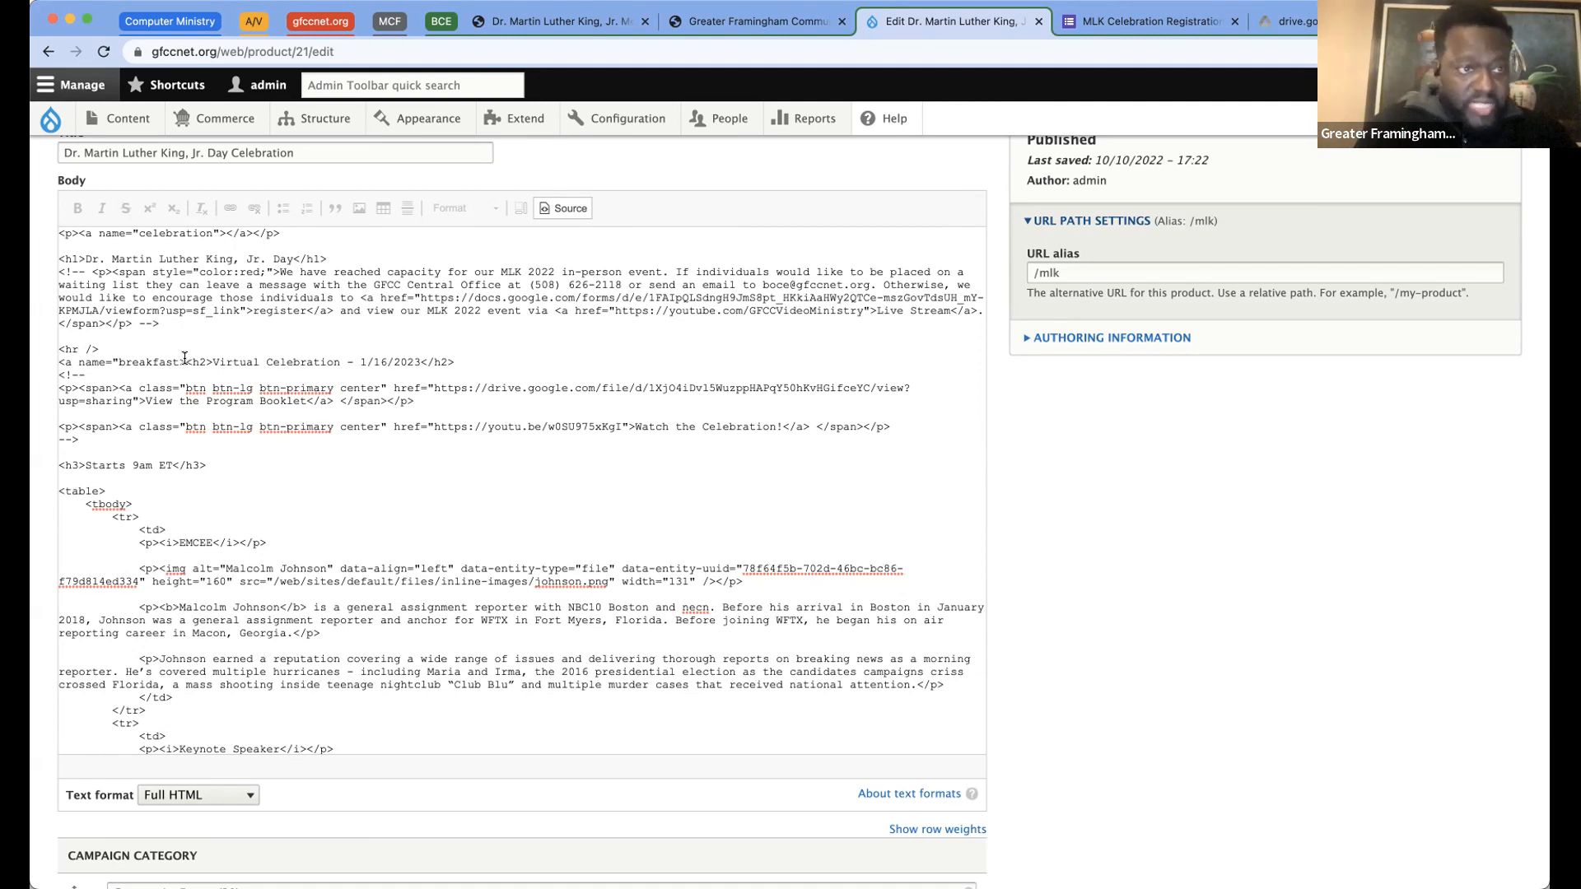
{"action": "left_click_drag", "start_coordinate": [184, 362], "coordinate": [58, 365]}
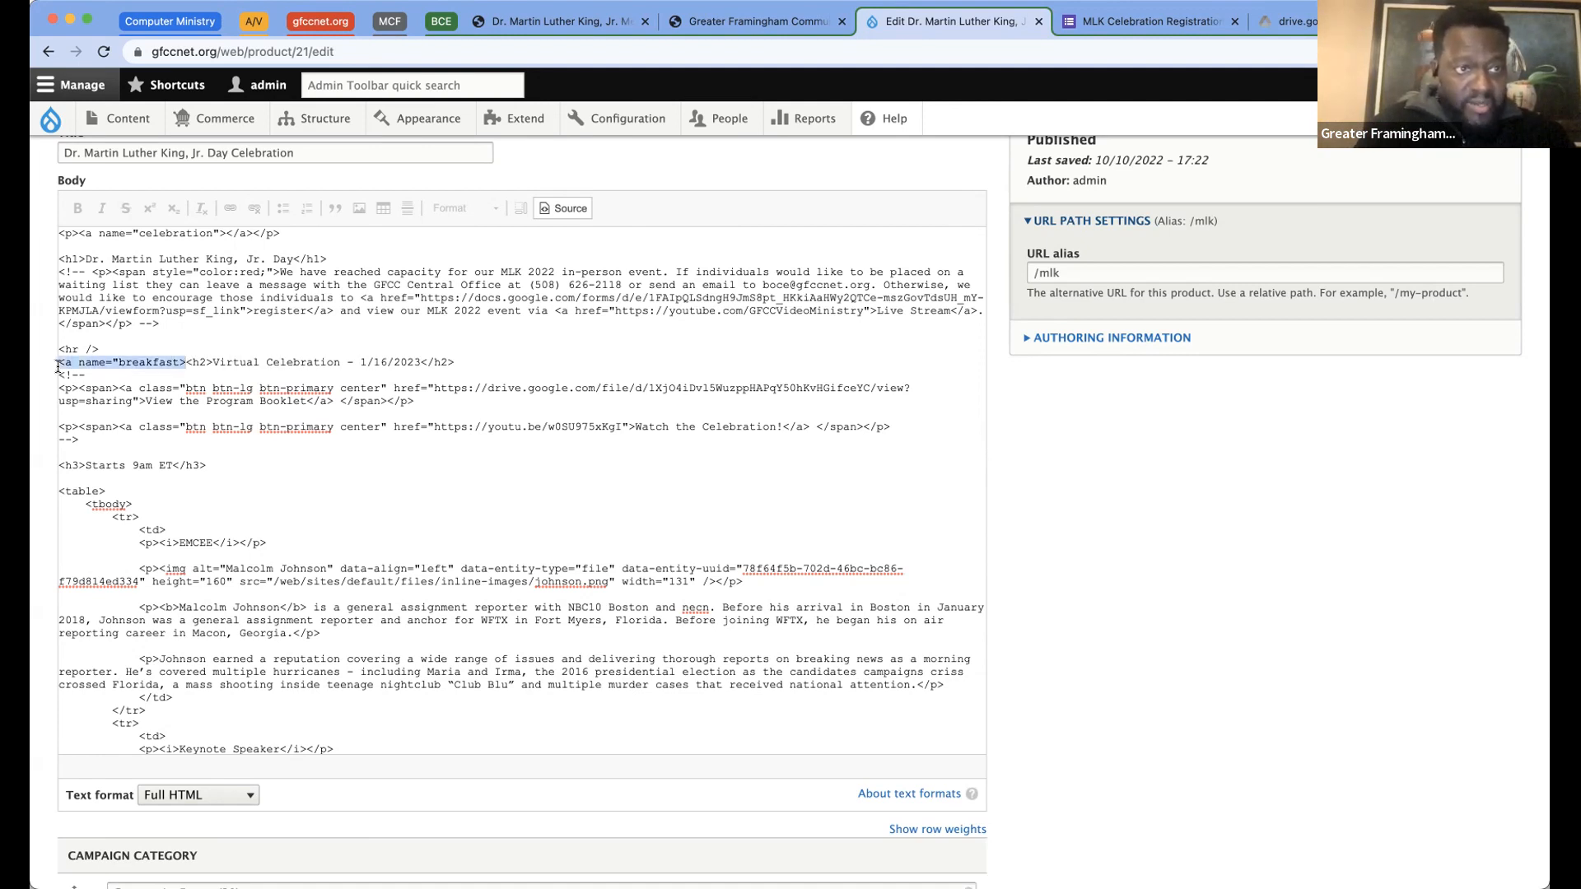
Step: Copy the breakfast anchor tag
{"action": "right_click", "coordinate": [144, 360]}
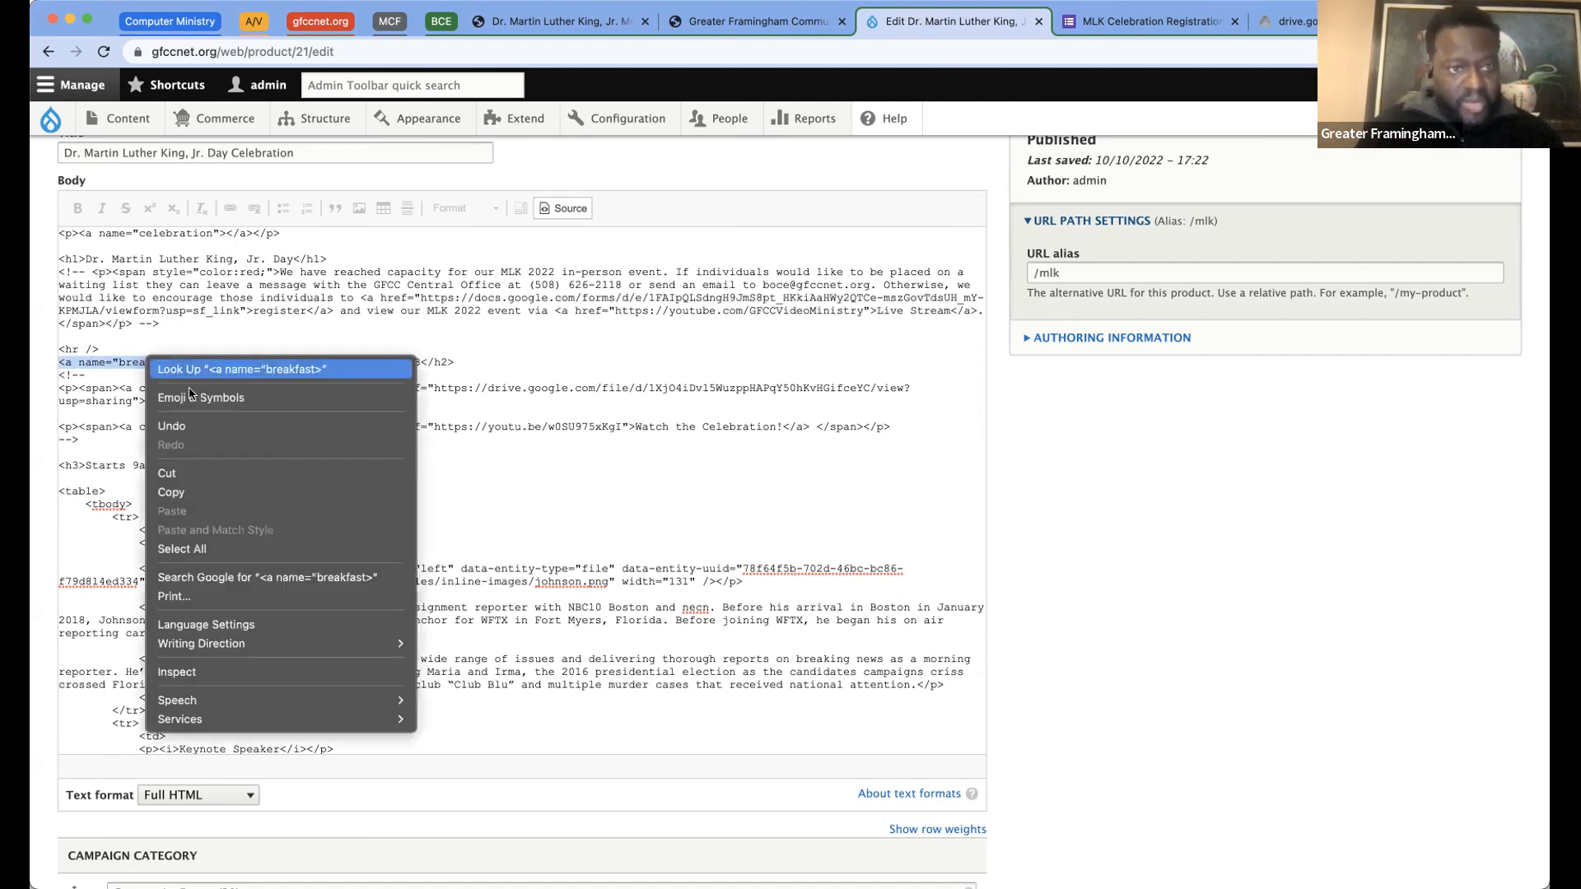
{"action": "left_click", "coordinate": [202, 491]}
{"action": "scroll", "coordinate": [412, 494], "scroll_direction": "down", "scroll_amount": 10}
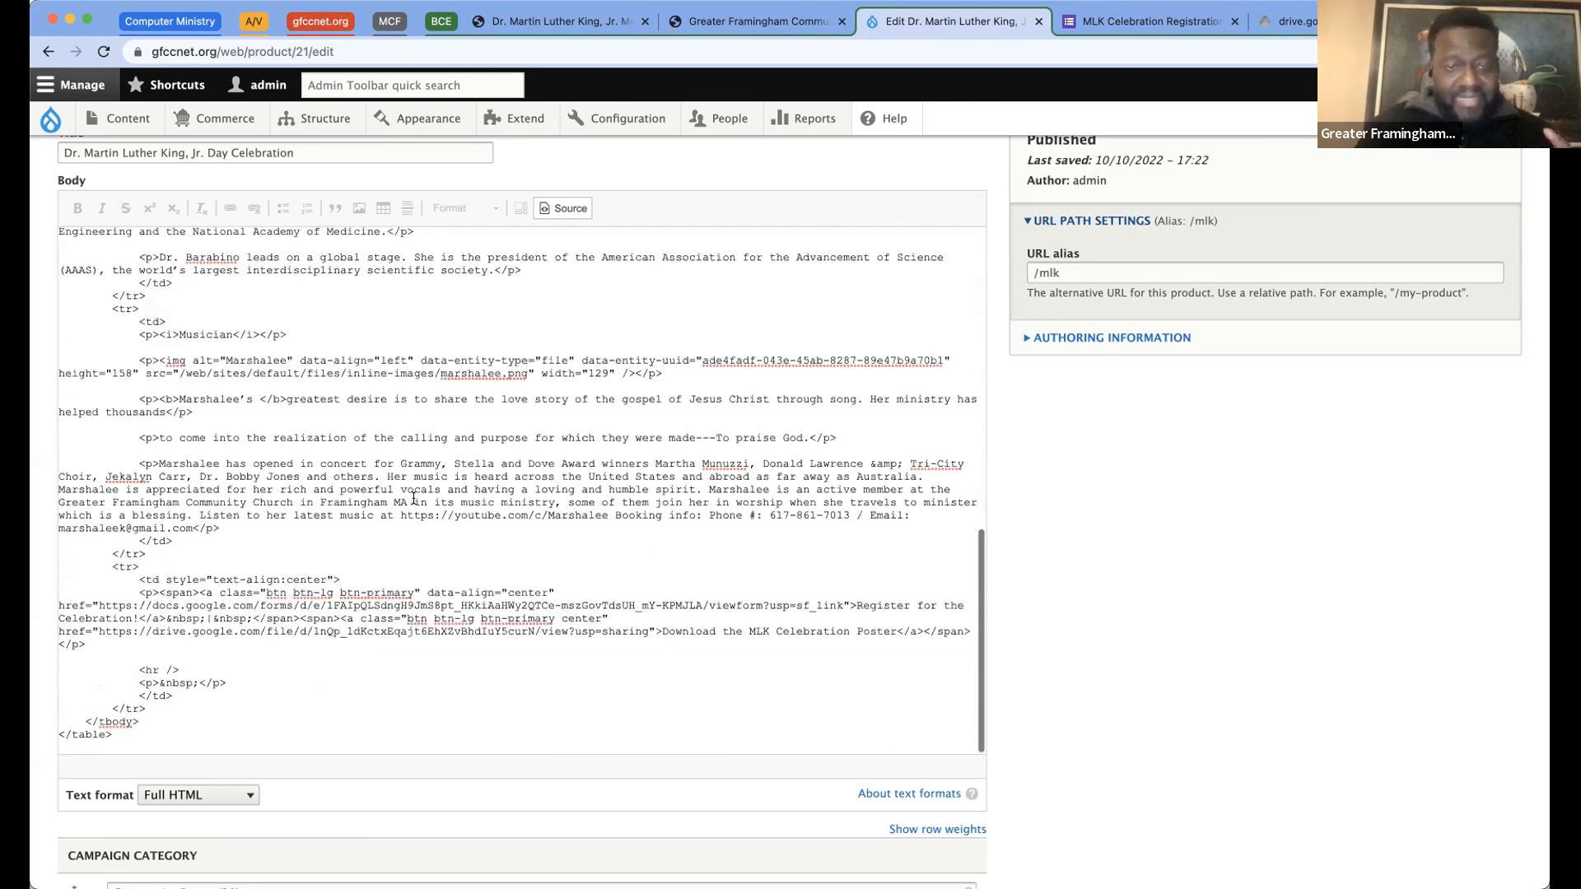
{"action": "scroll", "coordinate": [413, 497], "scroll_direction": "down", "scroll_amount": 2}
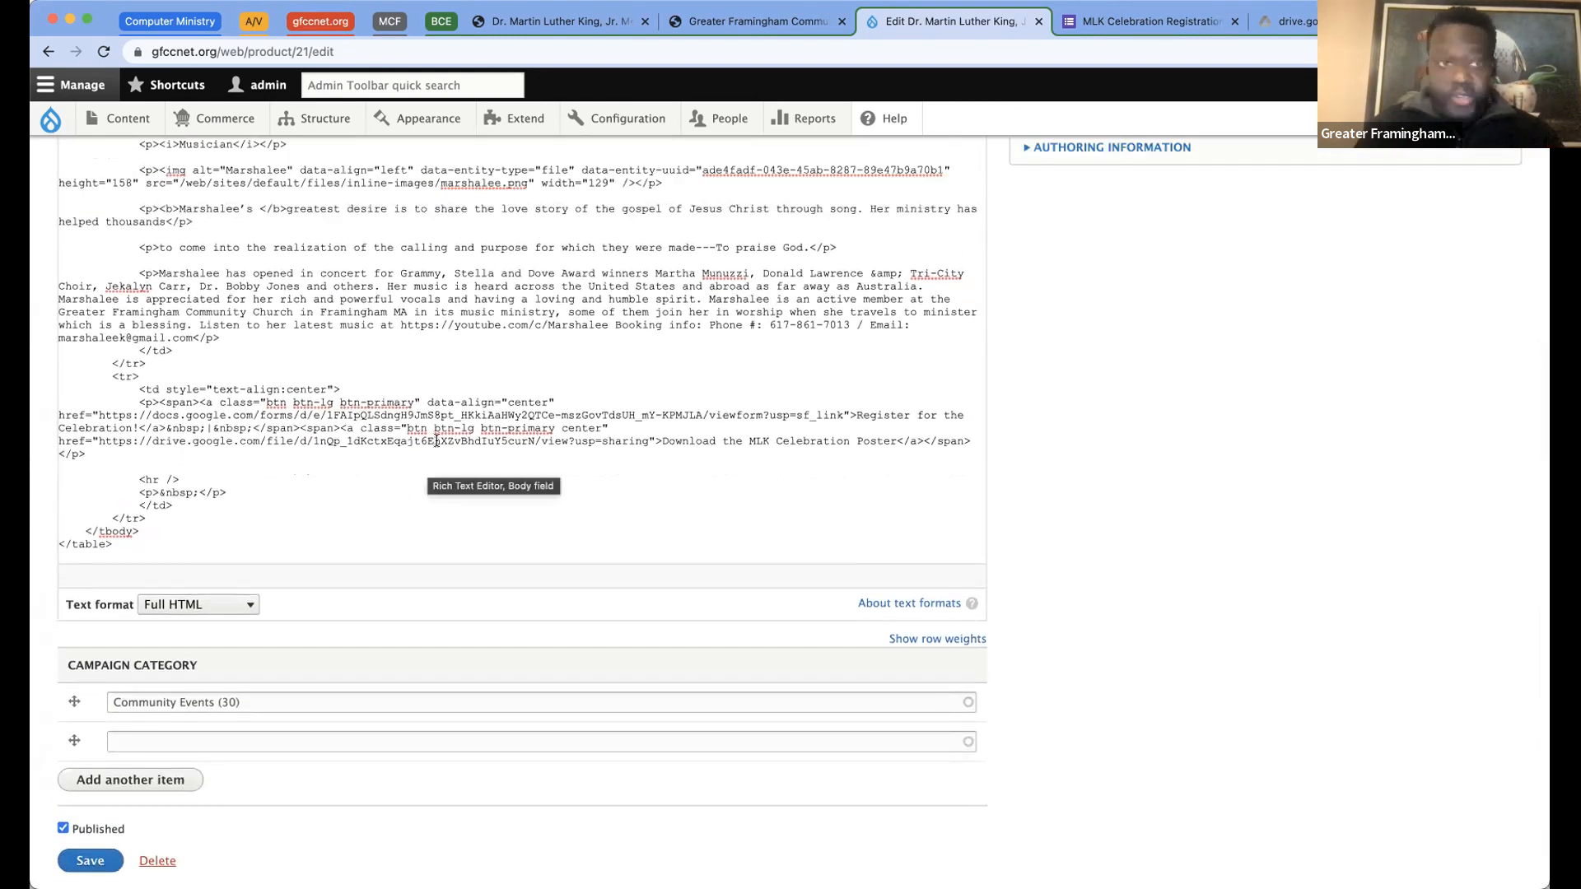
Step: Paste the anchor below the final <hr /> and rename it youthconference with a closing quote
{"action": "left_click", "coordinate": [390, 478]}
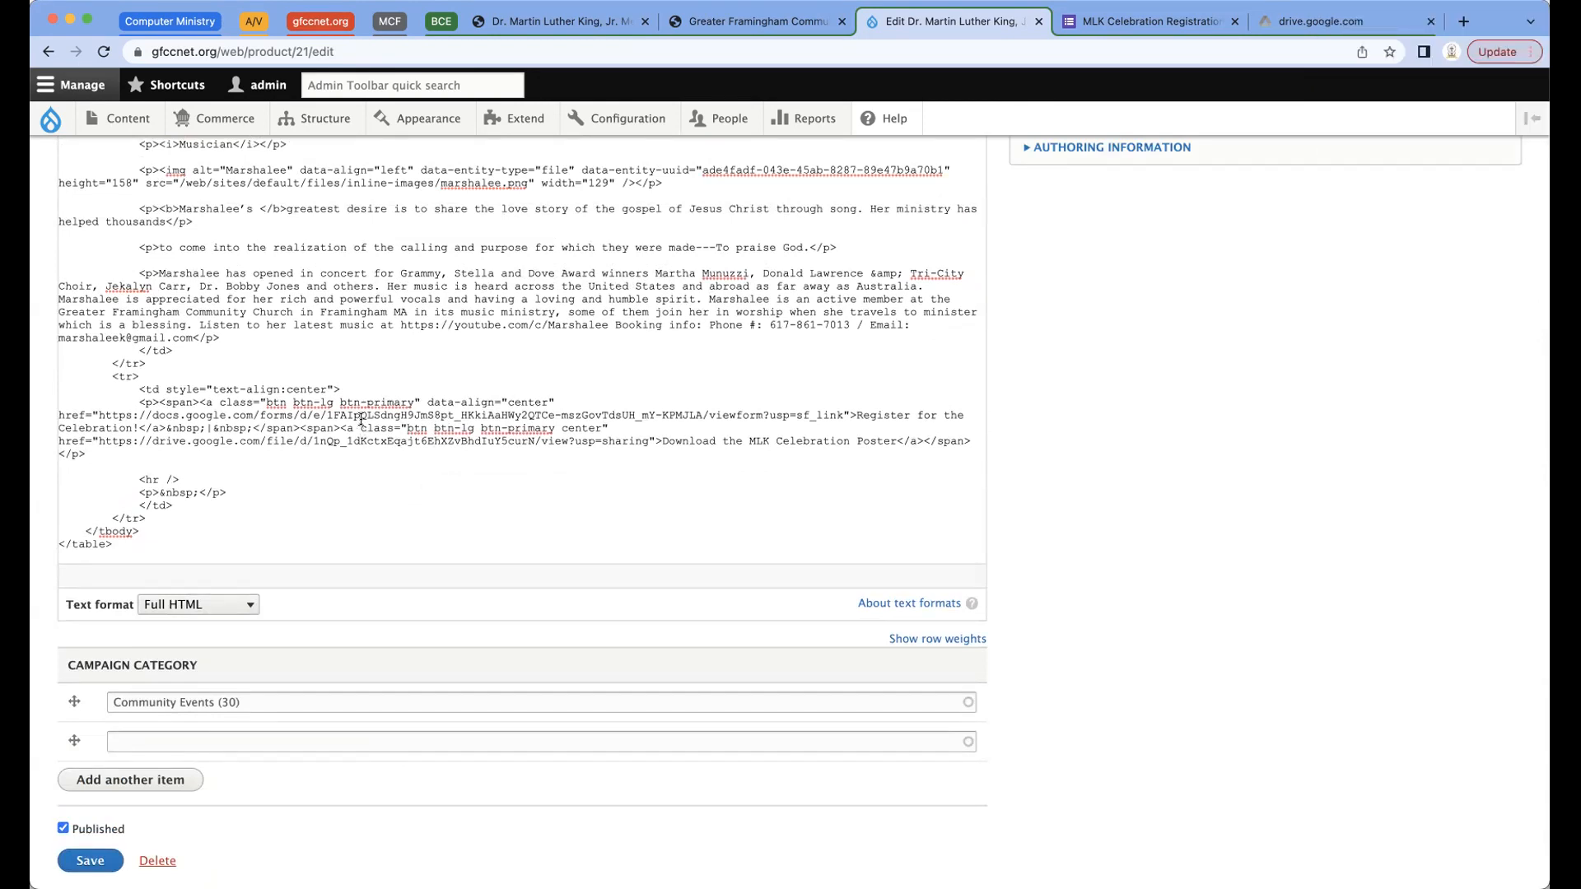
{"action": "scroll", "coordinate": [387, 402], "scroll_direction": "down", "scroll_amount": 2}
{"action": "scroll", "coordinate": [387, 403], "scroll_direction": "up", "scroll_amount": 2}
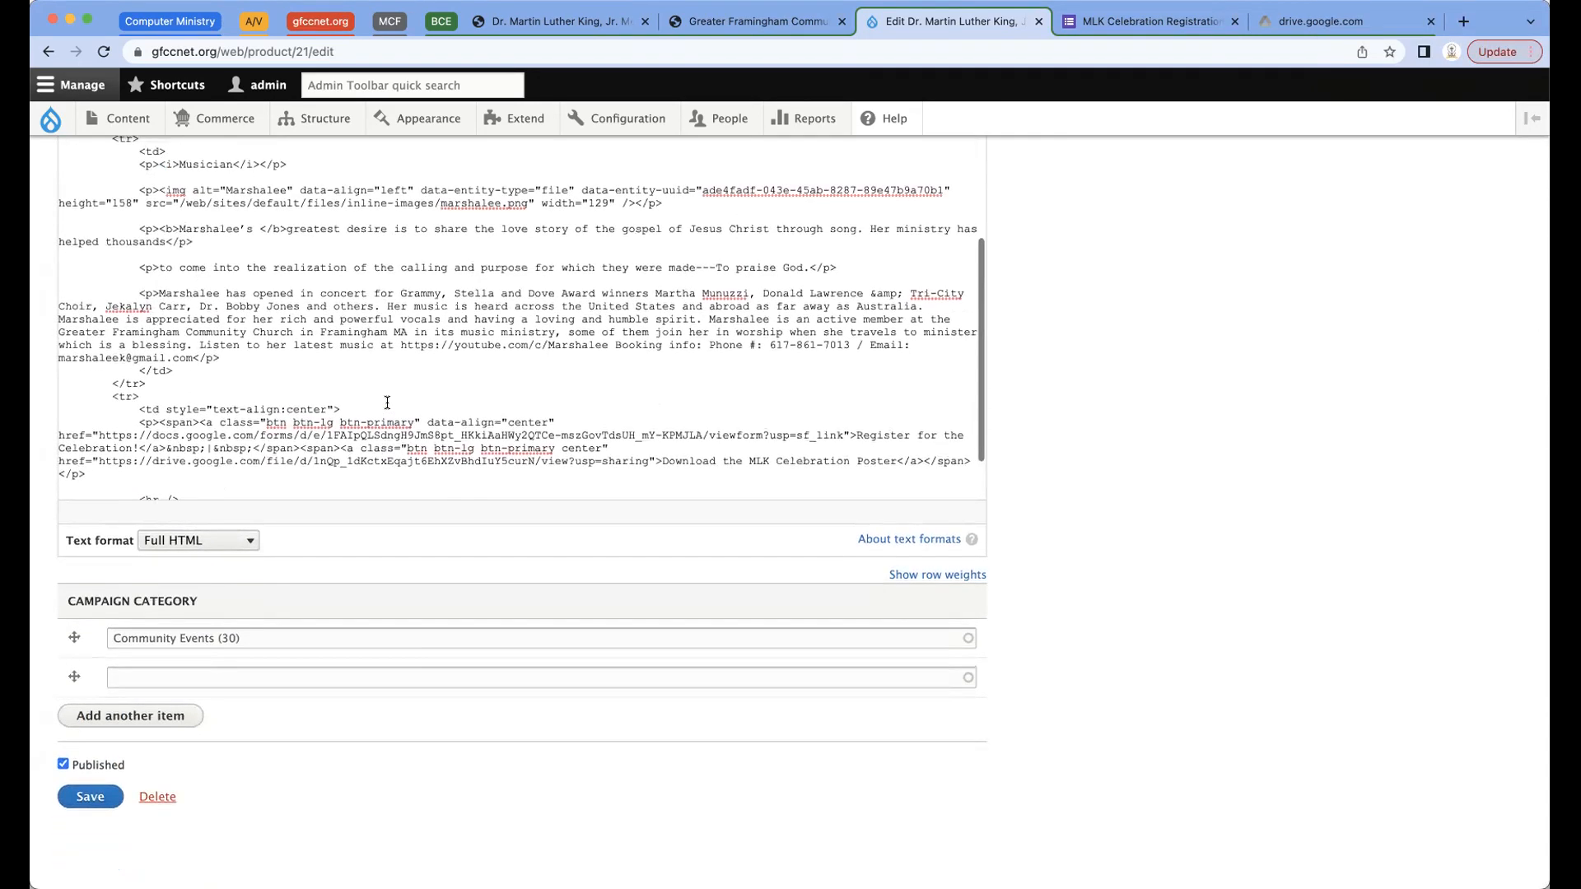
{"action": "scroll", "coordinate": [387, 402], "scroll_direction": "down", "scroll_amount": 2}
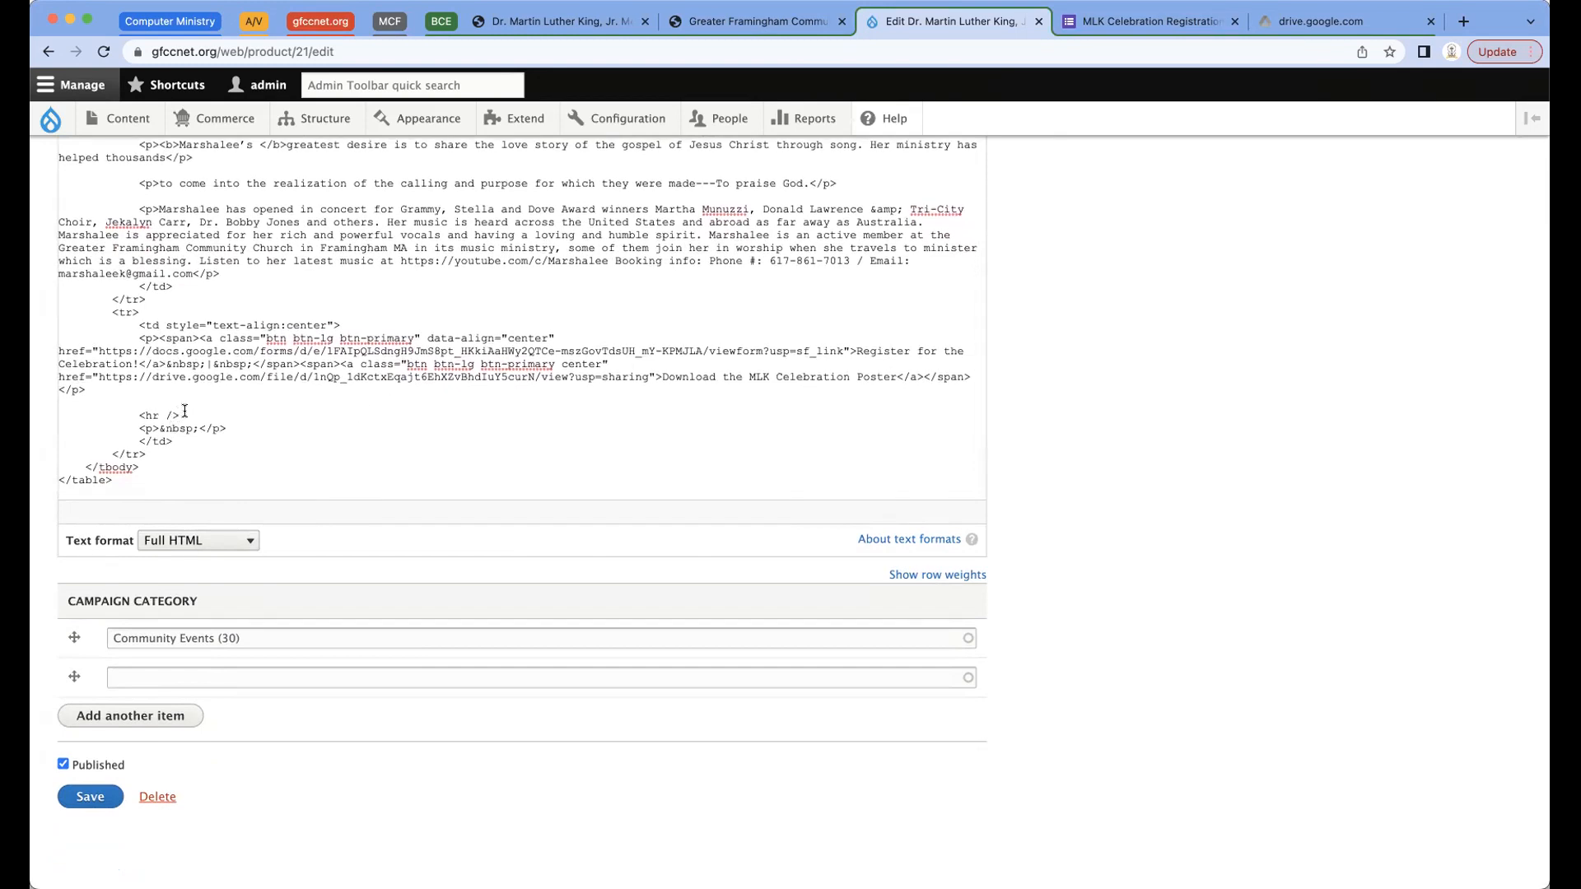
{"action": "left_click_drag", "start_coordinate": [182, 415], "coordinate": [140, 418]}
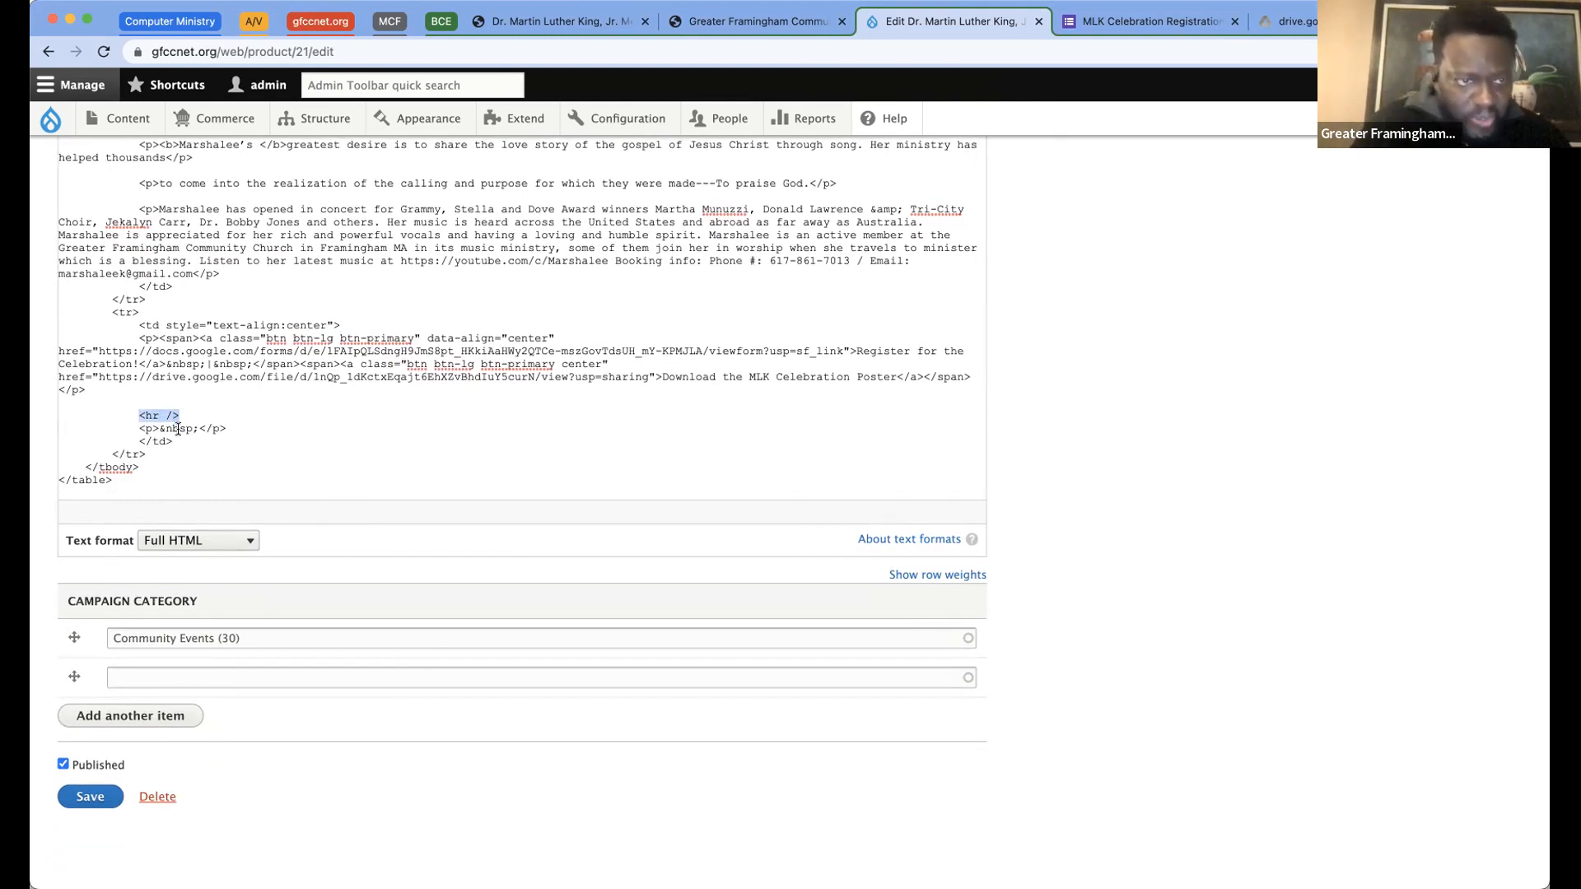
{"action": "left_click", "coordinate": [133, 430]}
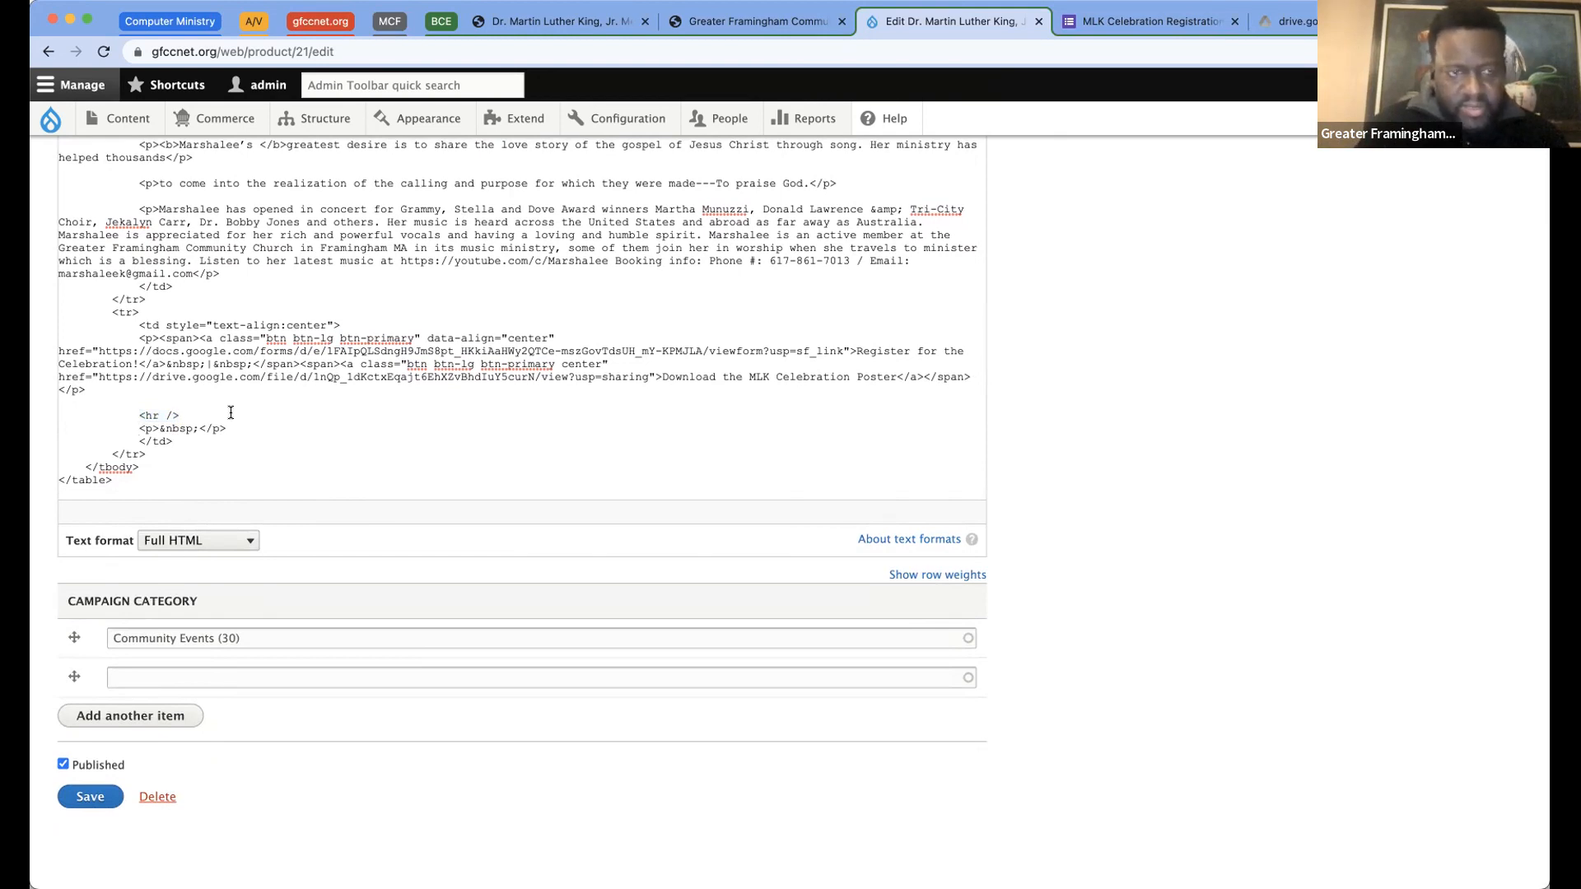
{"action": "key", "text": "super+v"}
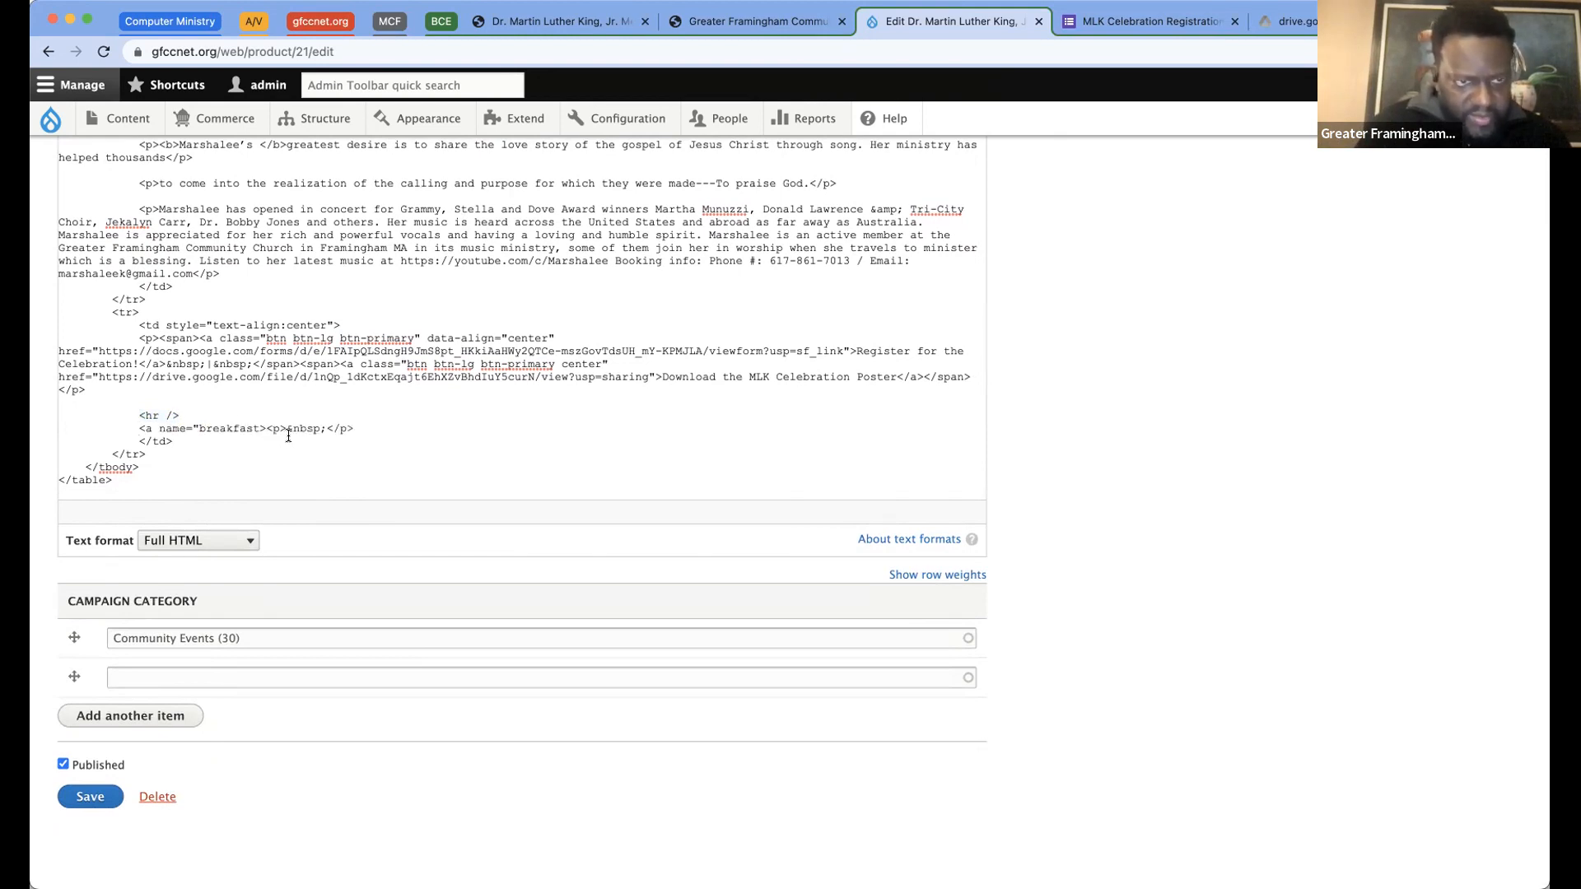
{"action": "key", "text": "BackSpace"}
{"action": "key", "text": "BackSpace"}
{"action": "key", "text": "BackSpace"}
{"action": "key", "text": "BackSpace"}
{"action": "key", "text": "BackSpace"}
{"action": "key", "text": "BackSpace"}
{"action": "key", "text": "BackSpace"}
{"action": "key", "text": "BackSpace"}
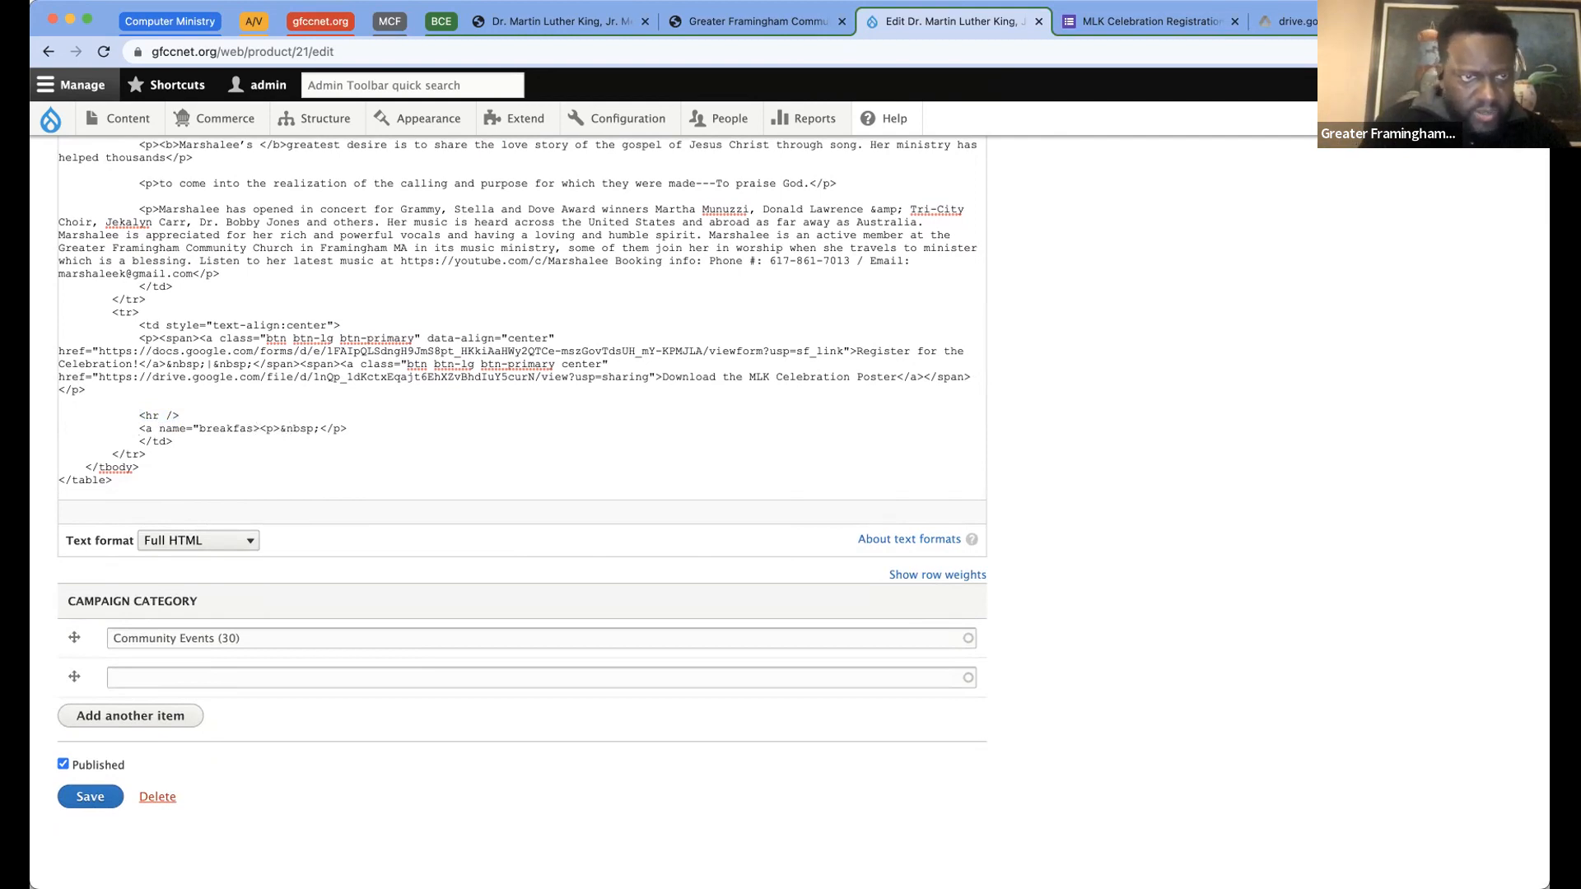
{"action": "key", "text": "BackSpace"}
{"action": "key", "text": "BackSpace"}
{"action": "type", "text": "yout"}
{"action": "type", "text": "hconferen"}
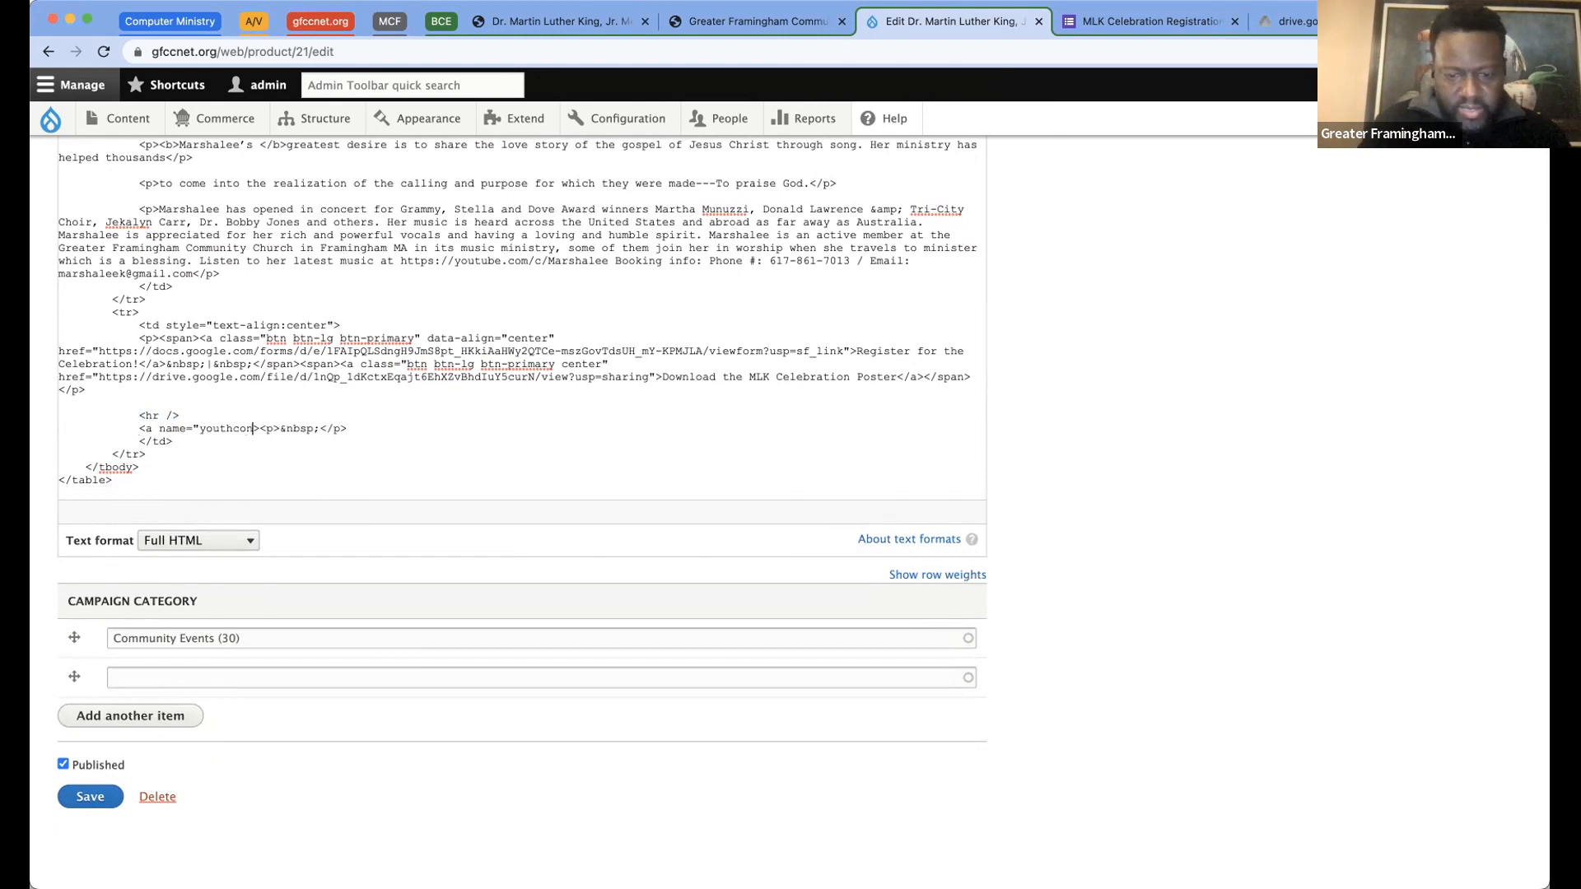
{"action": "type", "text": "ce"}
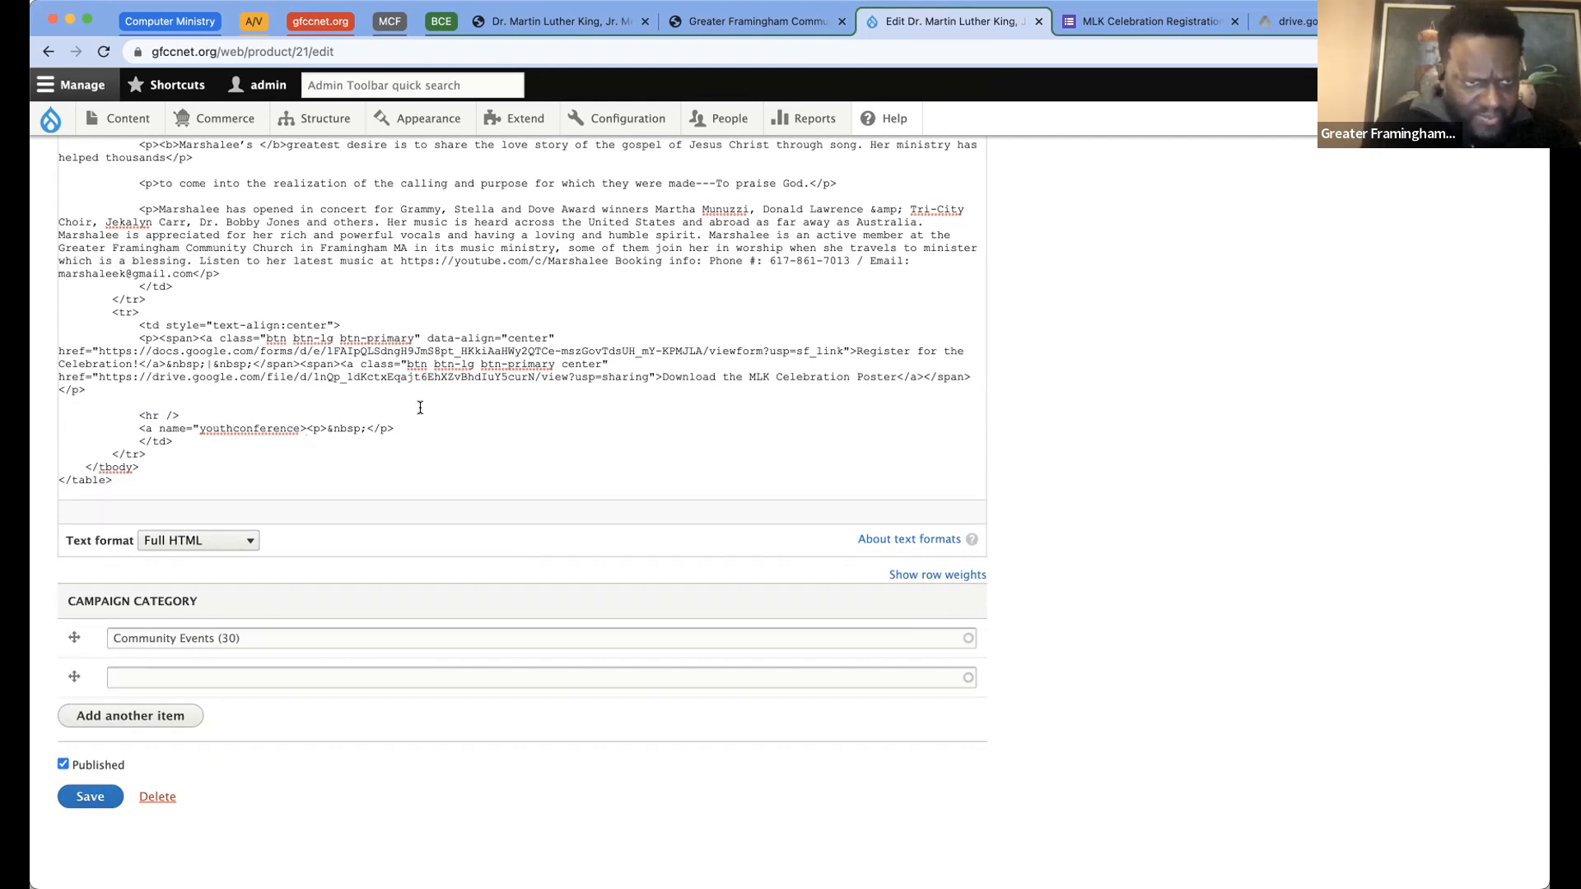
{"action": "key", "text": "Left"}
{"action": "type", "text": "\""}
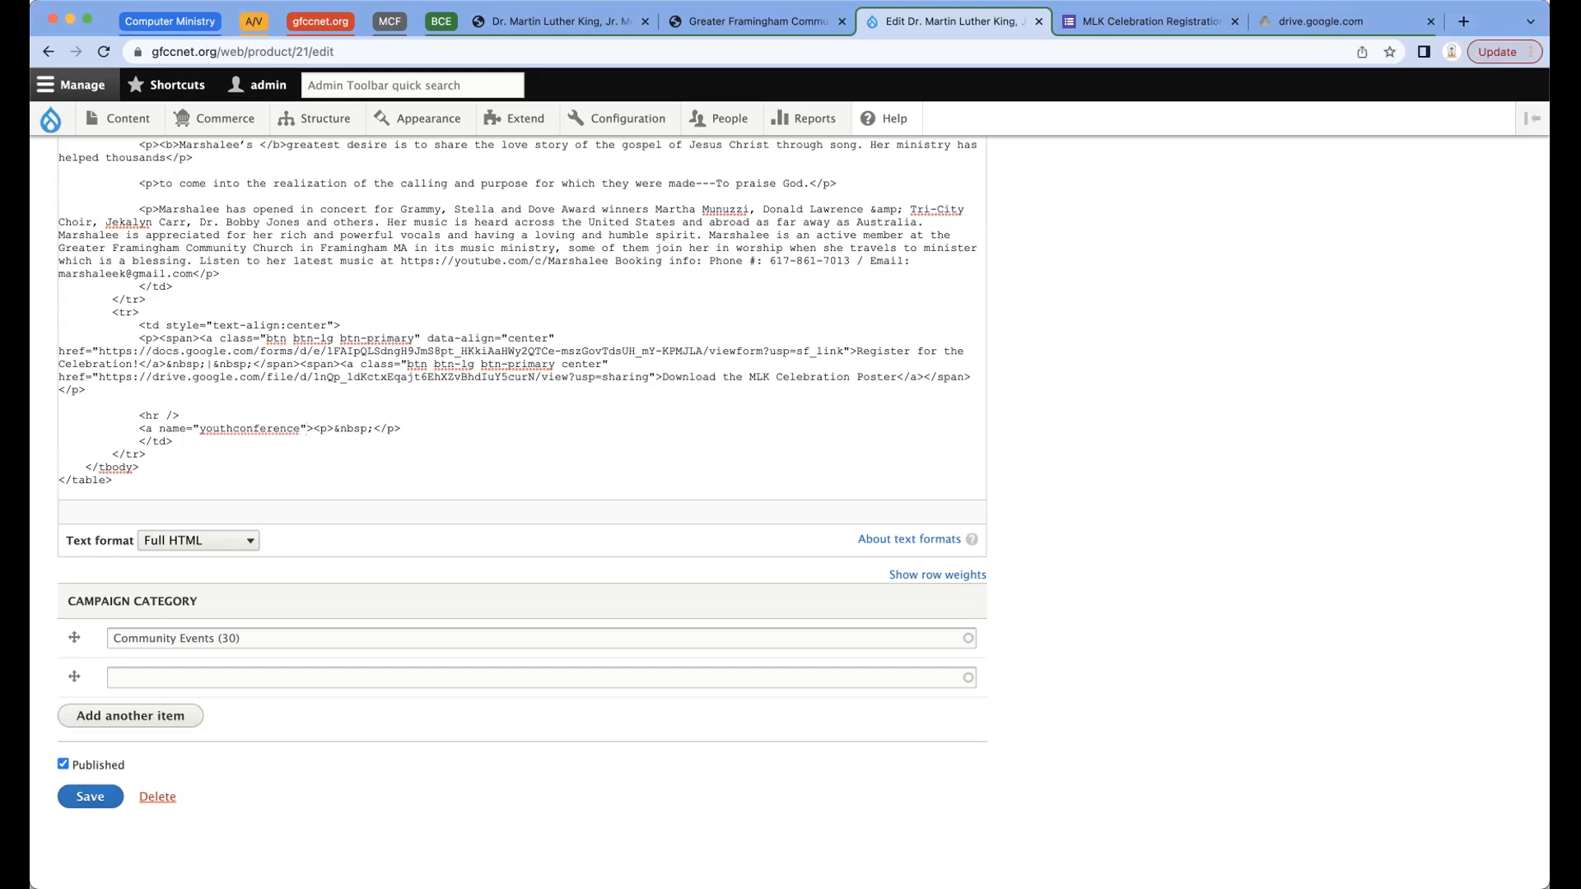
Step: Toggle the MLK Body between rendered preview and HTML source to check the breakfast anchor and Virtual Celebration heading
{"action": "scroll", "coordinate": [611, 354], "scroll_direction": "up", "scroll_amount": 15}
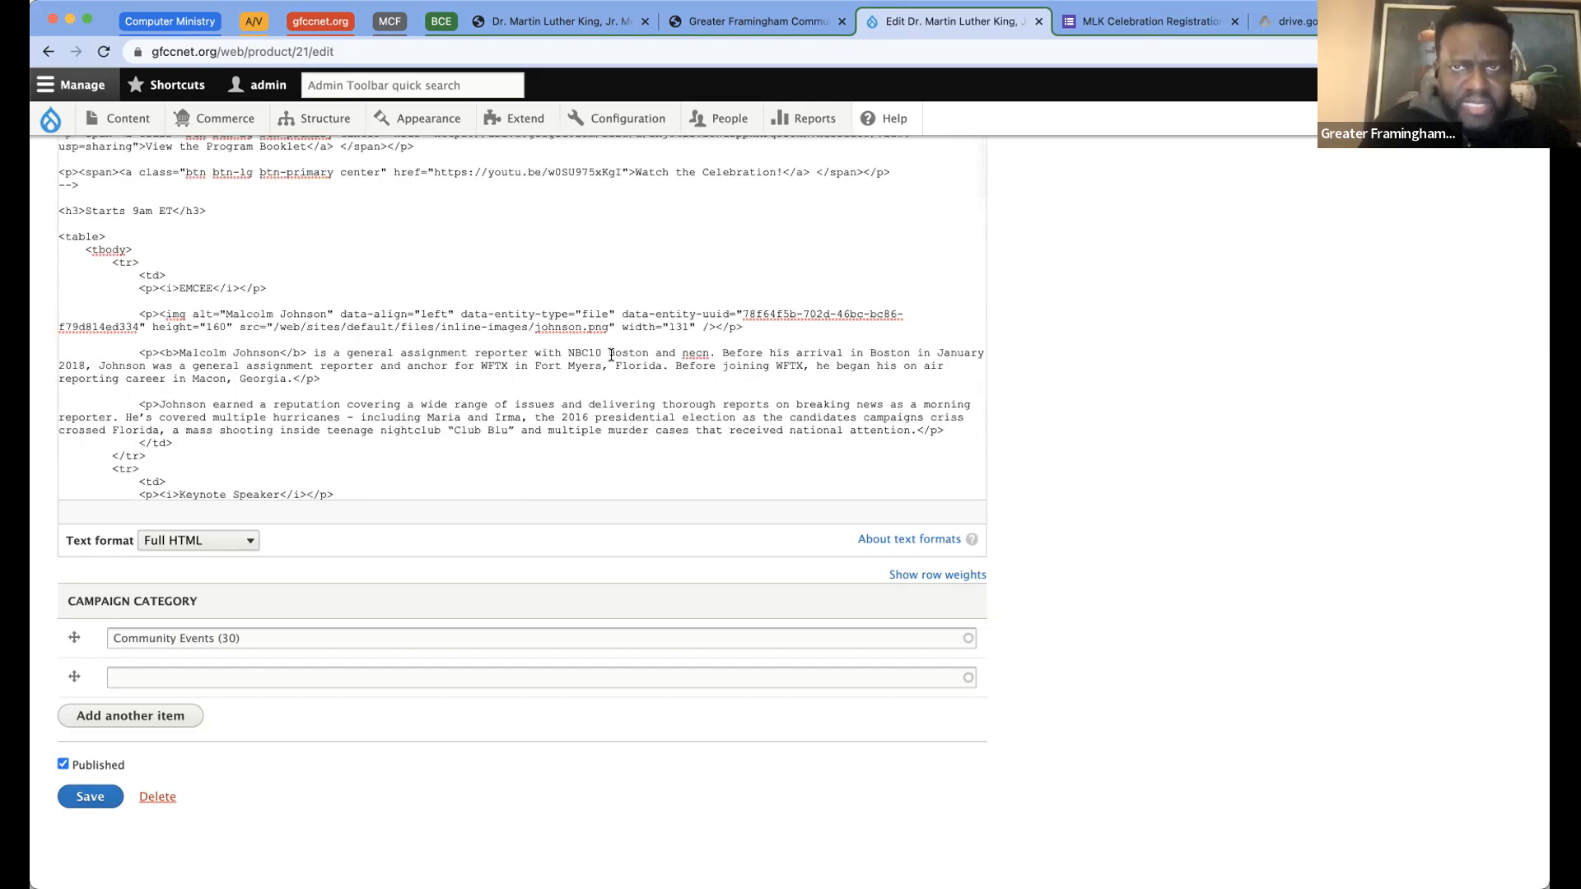
{"action": "scroll", "coordinate": [611, 354], "scroll_direction": "up", "scroll_amount": 5}
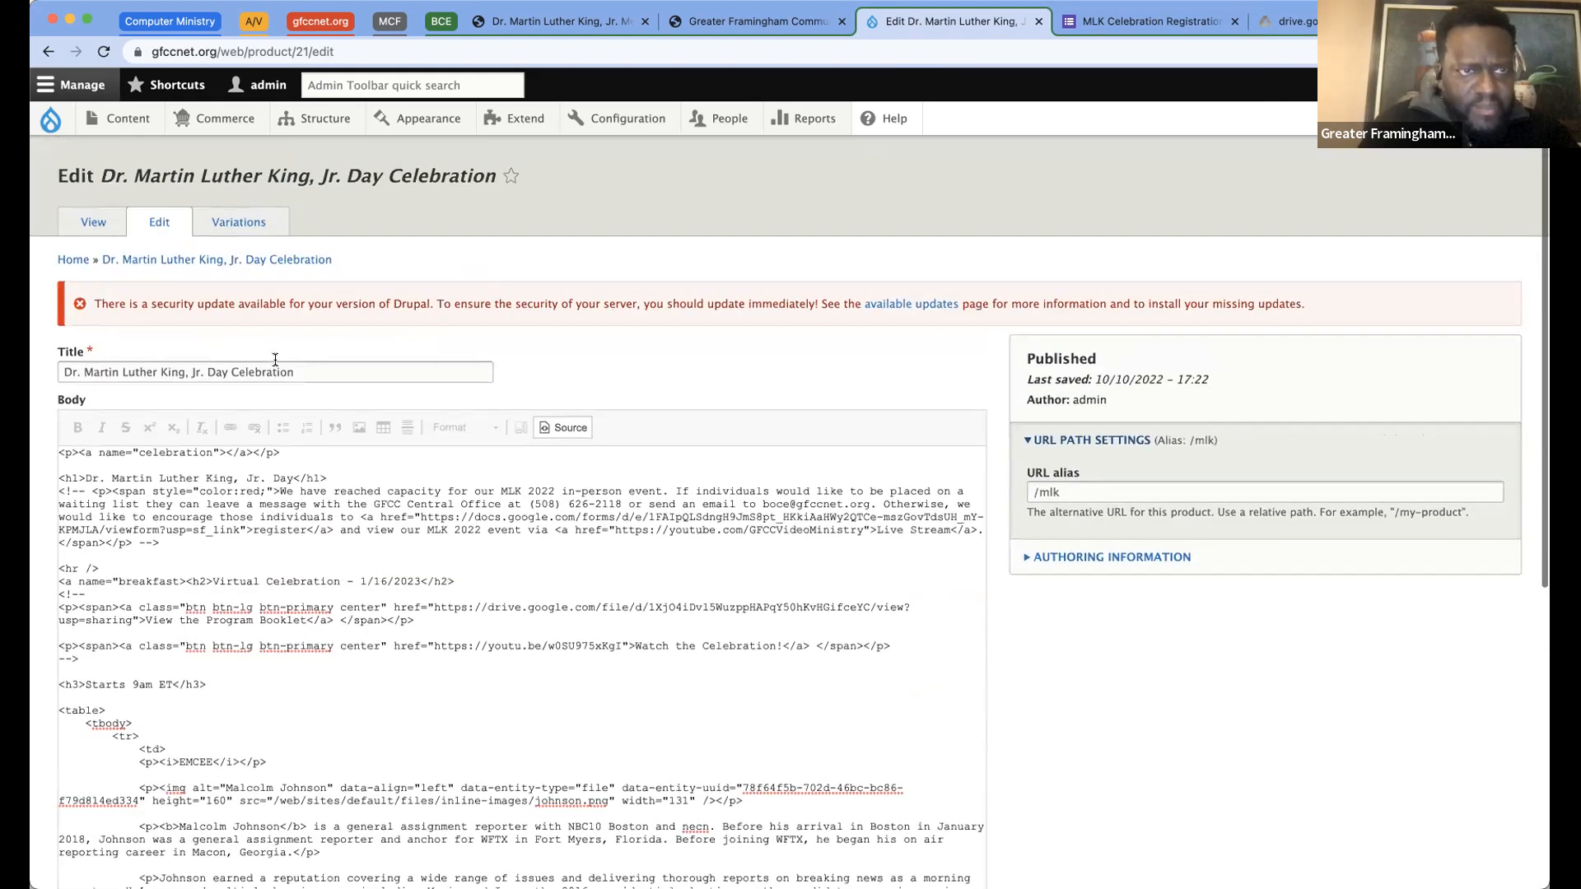
{"action": "left_click", "coordinate": [579, 426]}
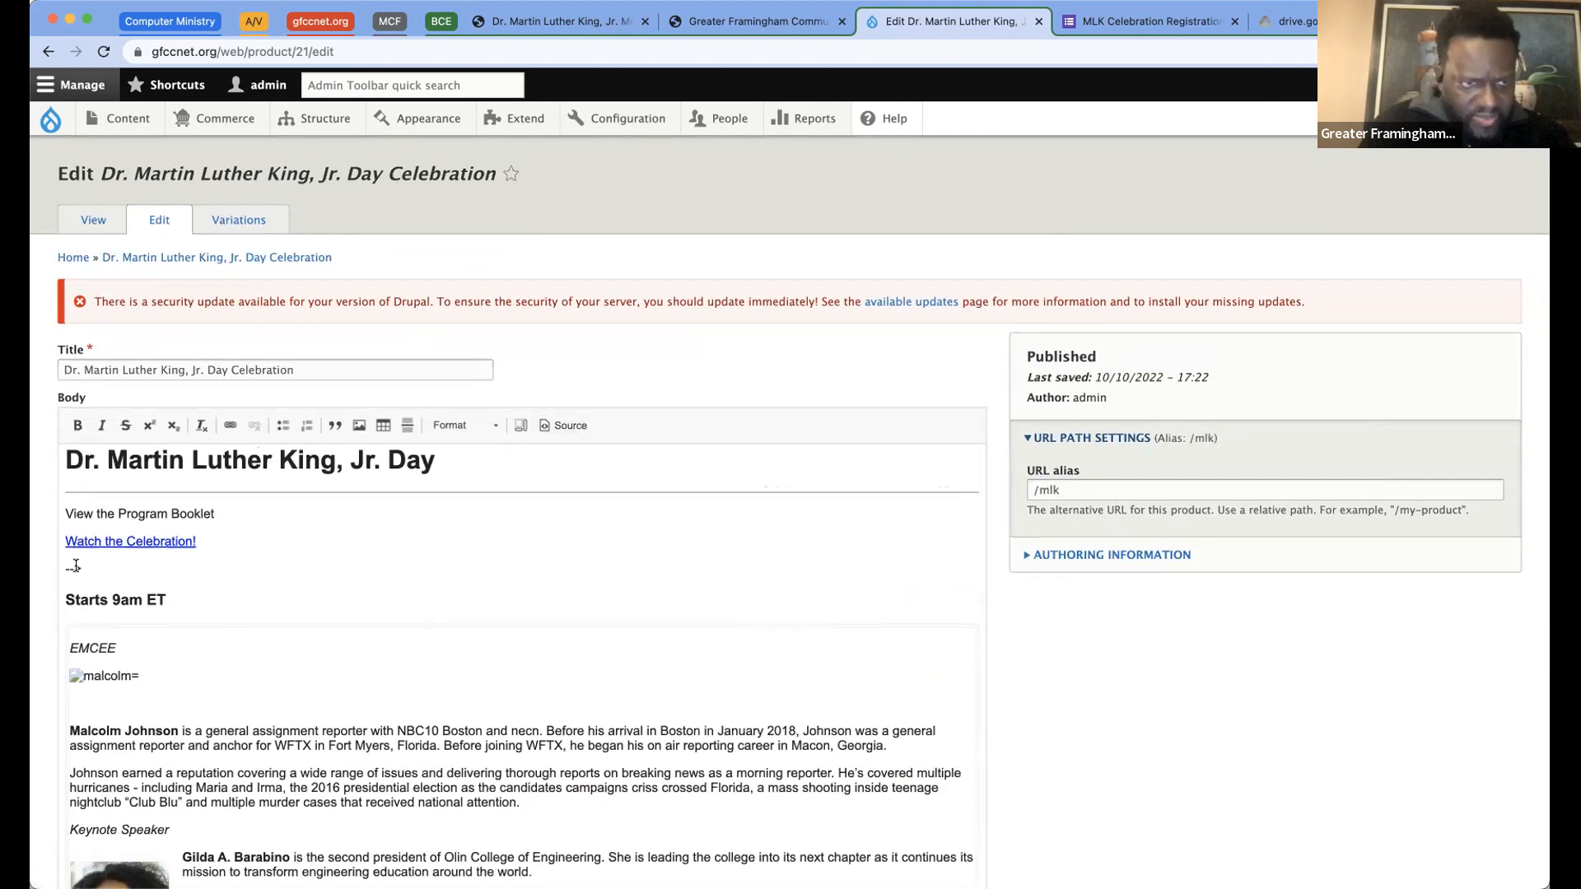
{"action": "left_click", "coordinate": [571, 425]}
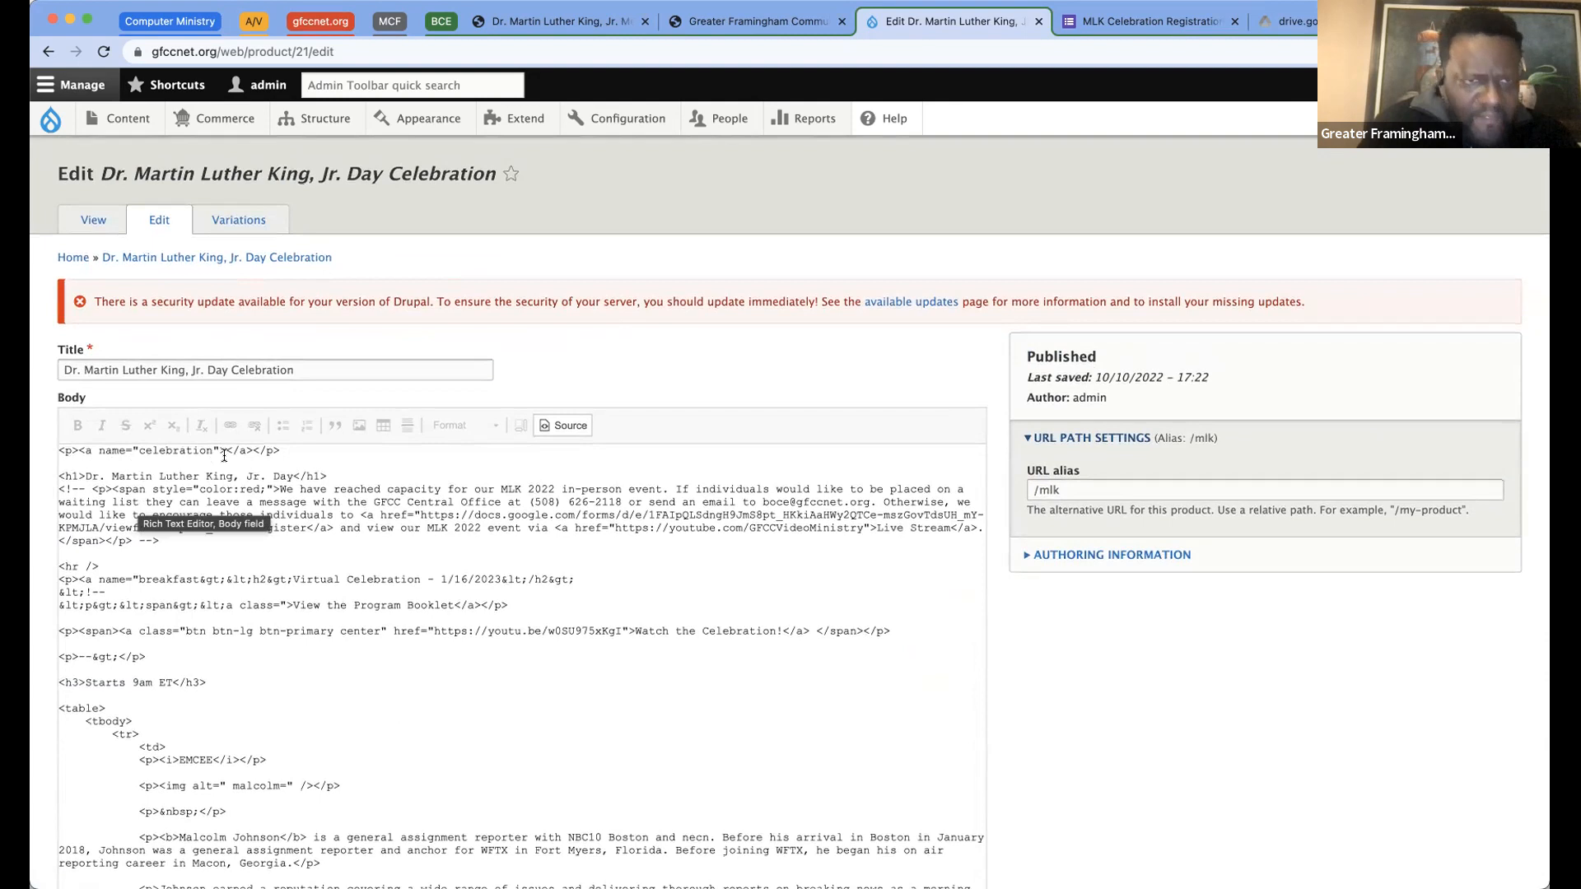
{"action": "left_click", "coordinate": [575, 424]}
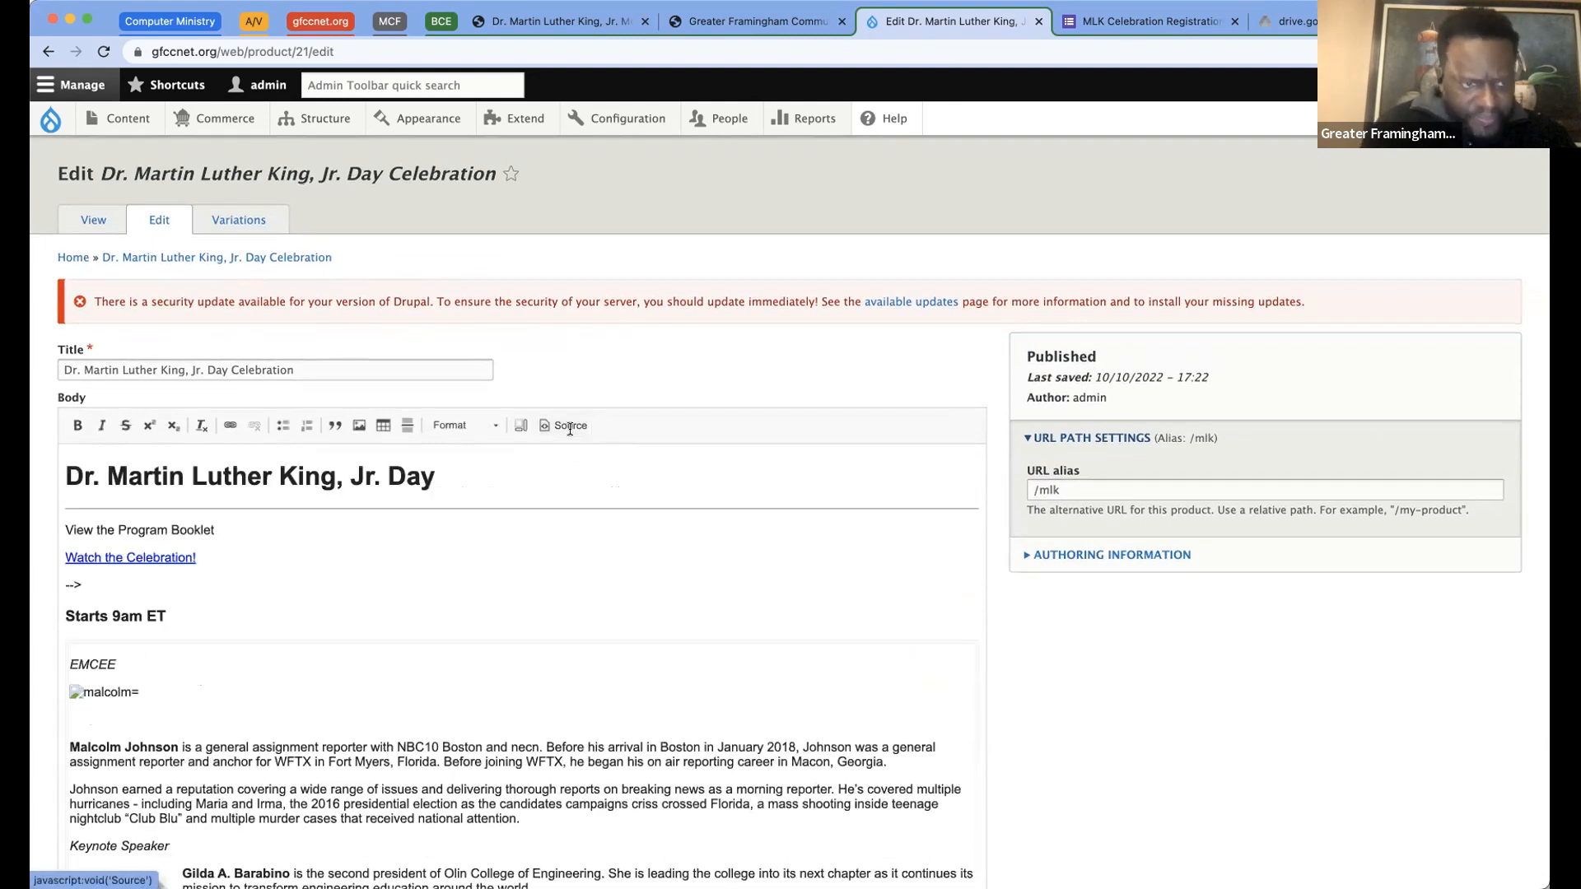
{"action": "scroll", "coordinate": [322, 672], "scroll_direction": "down", "scroll_amount": 1}
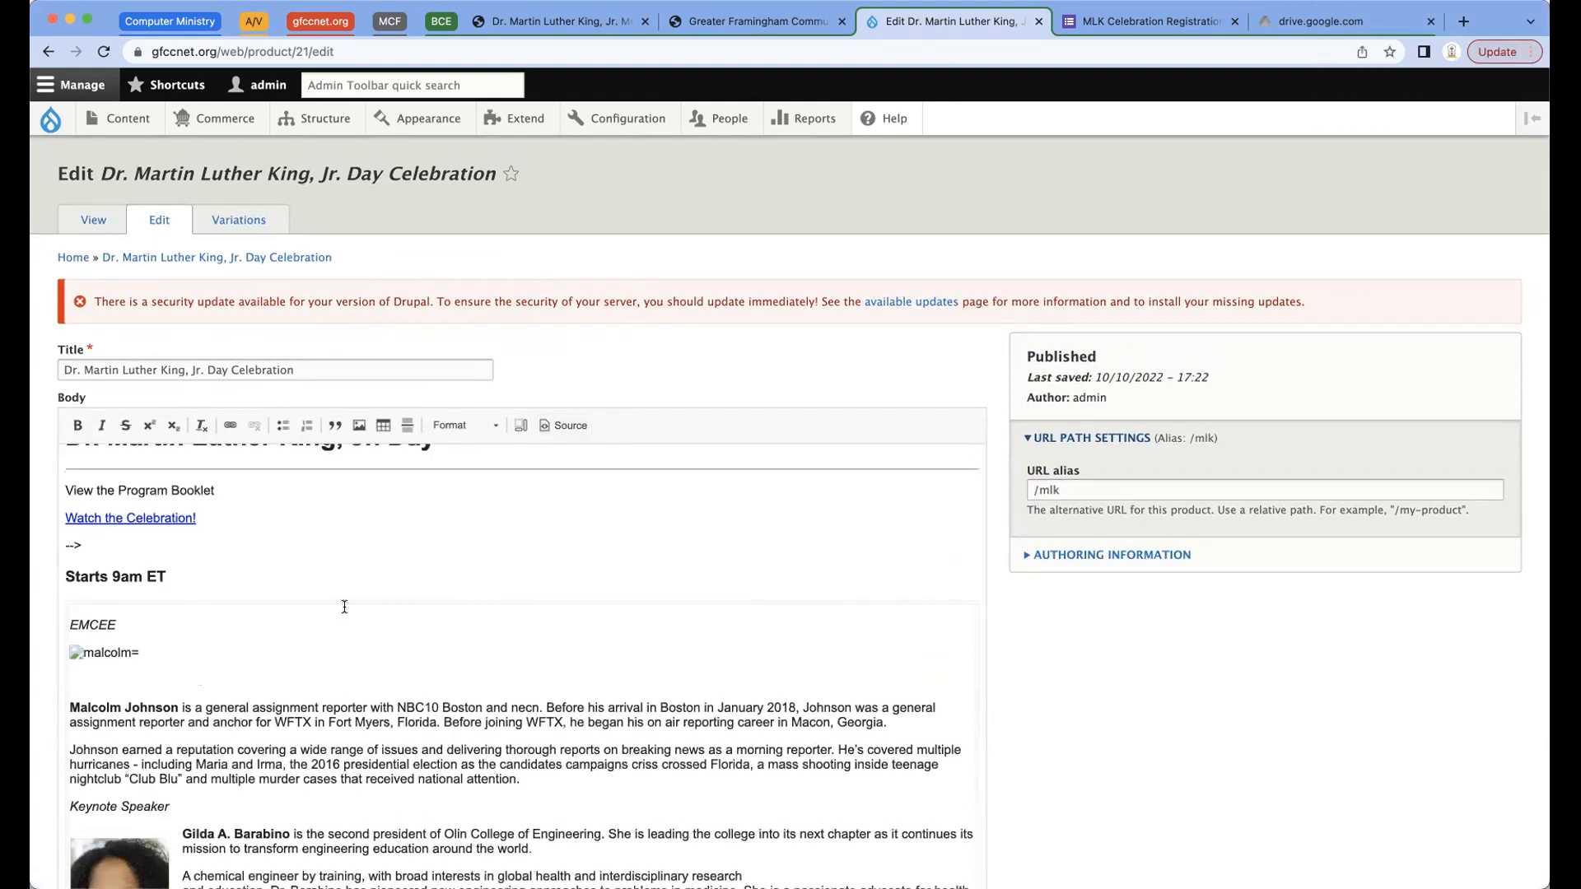
{"action": "left_click", "coordinate": [571, 426]}
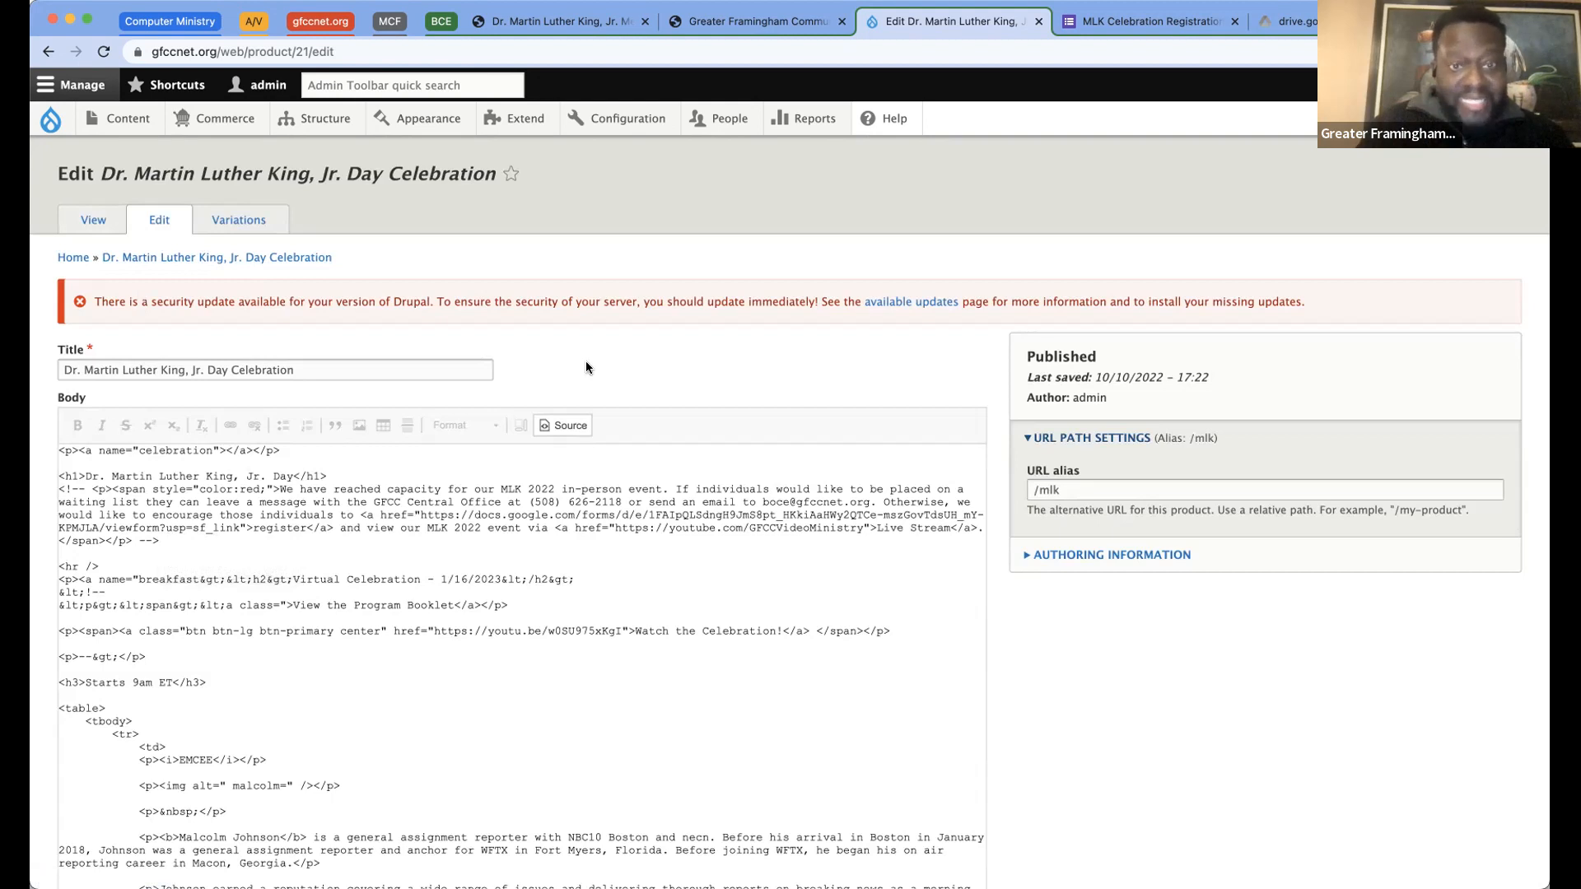
{"action": "left_click", "coordinate": [570, 425]}
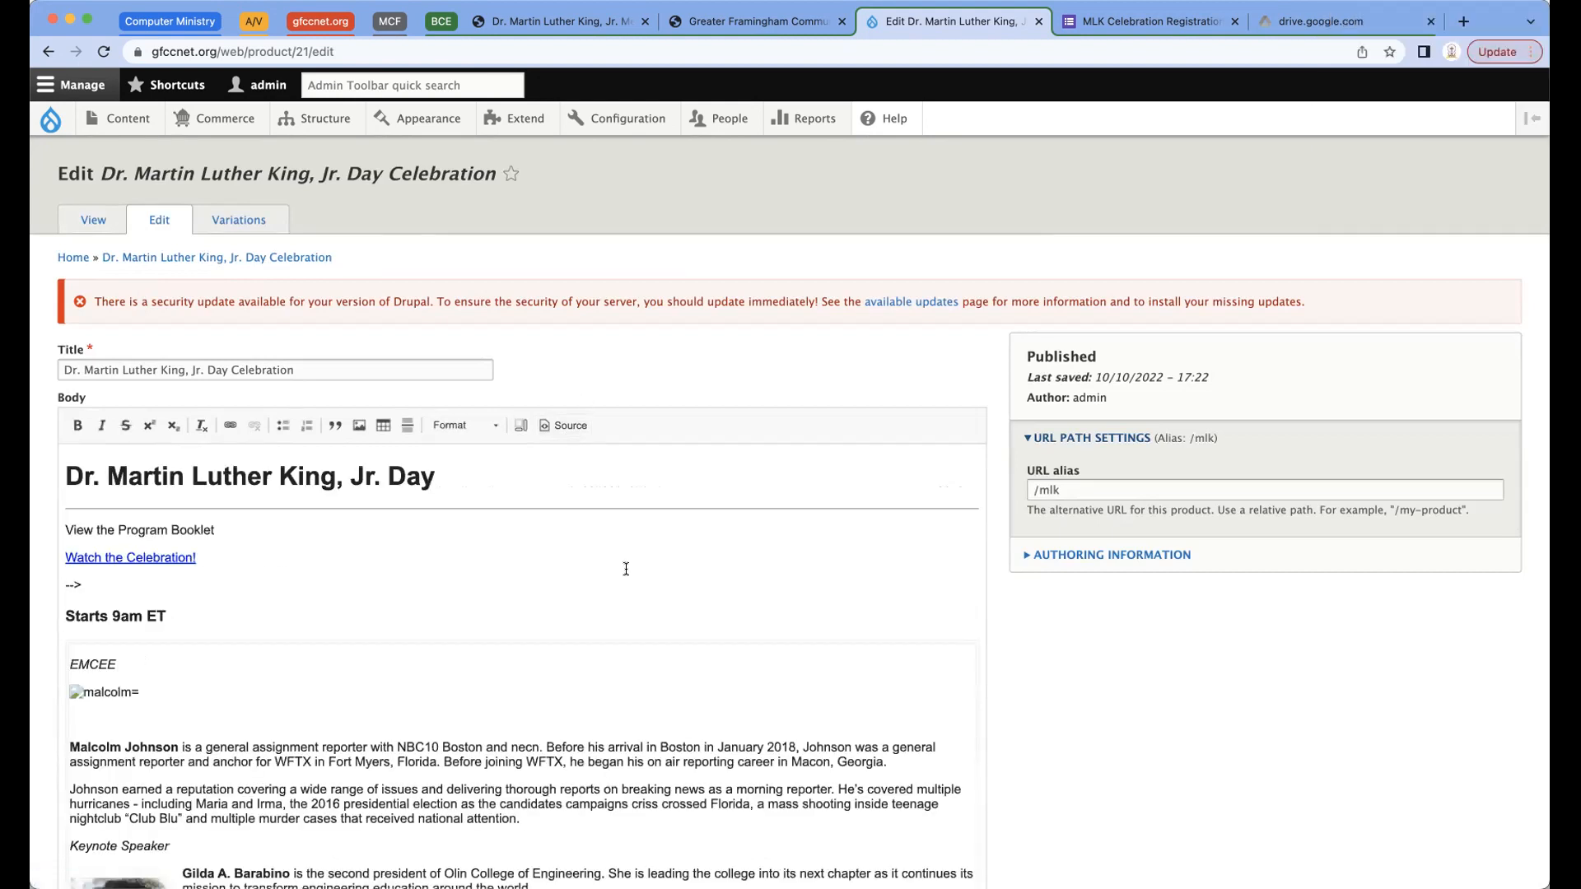
{"action": "scroll", "coordinate": [624, 565], "scroll_direction": "down", "scroll_amount": 10}
{"action": "scroll", "coordinate": [626, 568], "scroll_direction": "down", "scroll_amount": 6}
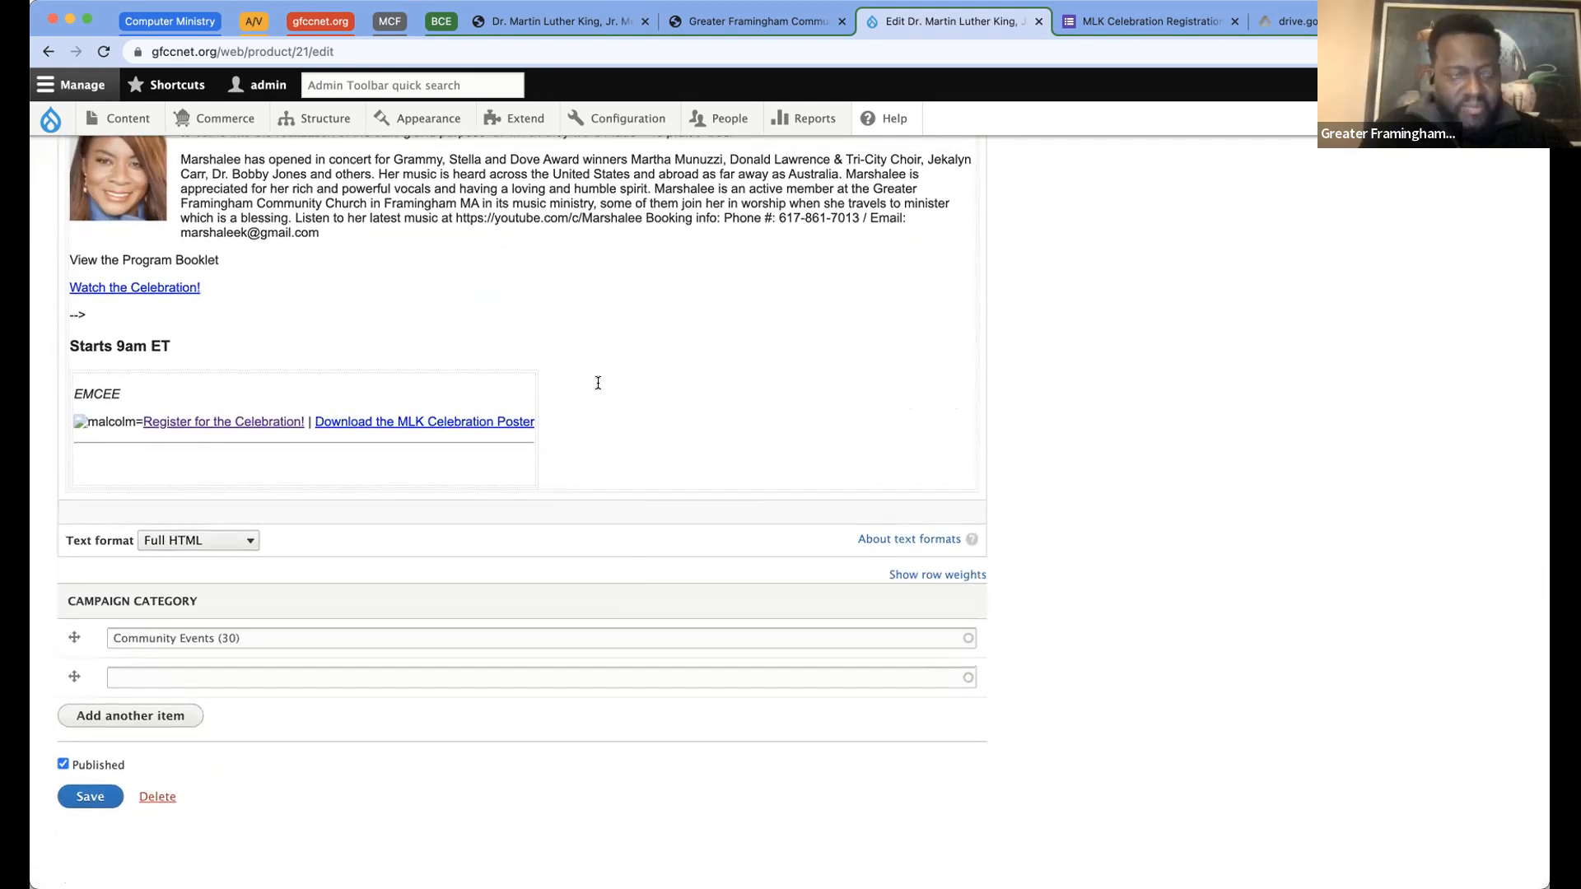
{"action": "scroll", "coordinate": [597, 382], "scroll_direction": "up", "scroll_amount": 3}
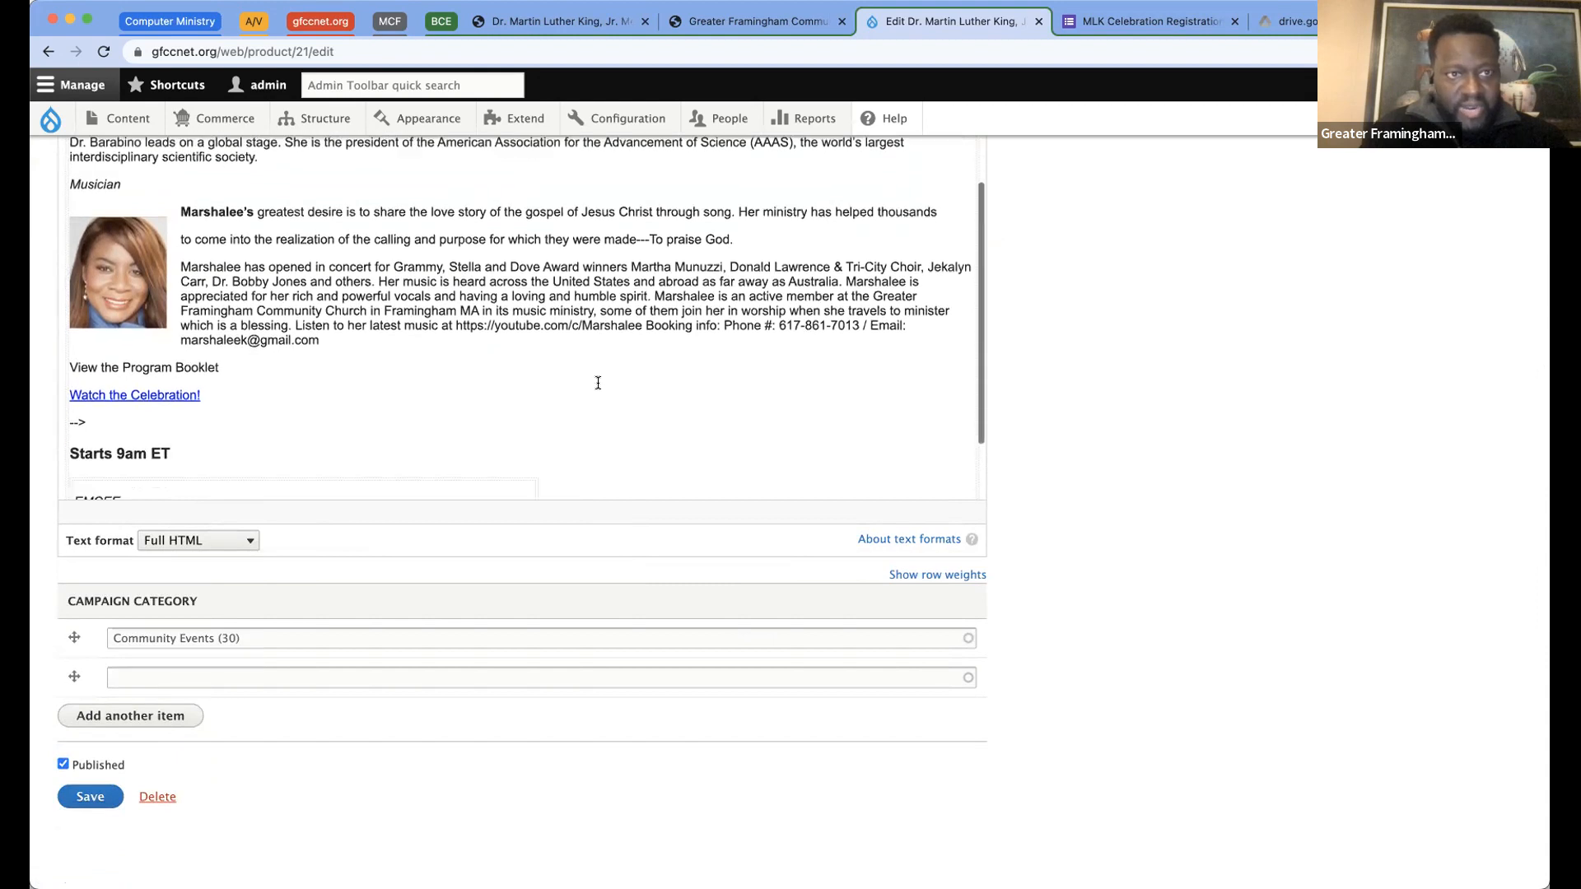
{"action": "scroll", "coordinate": [597, 383], "scroll_direction": "down", "scroll_amount": 3}
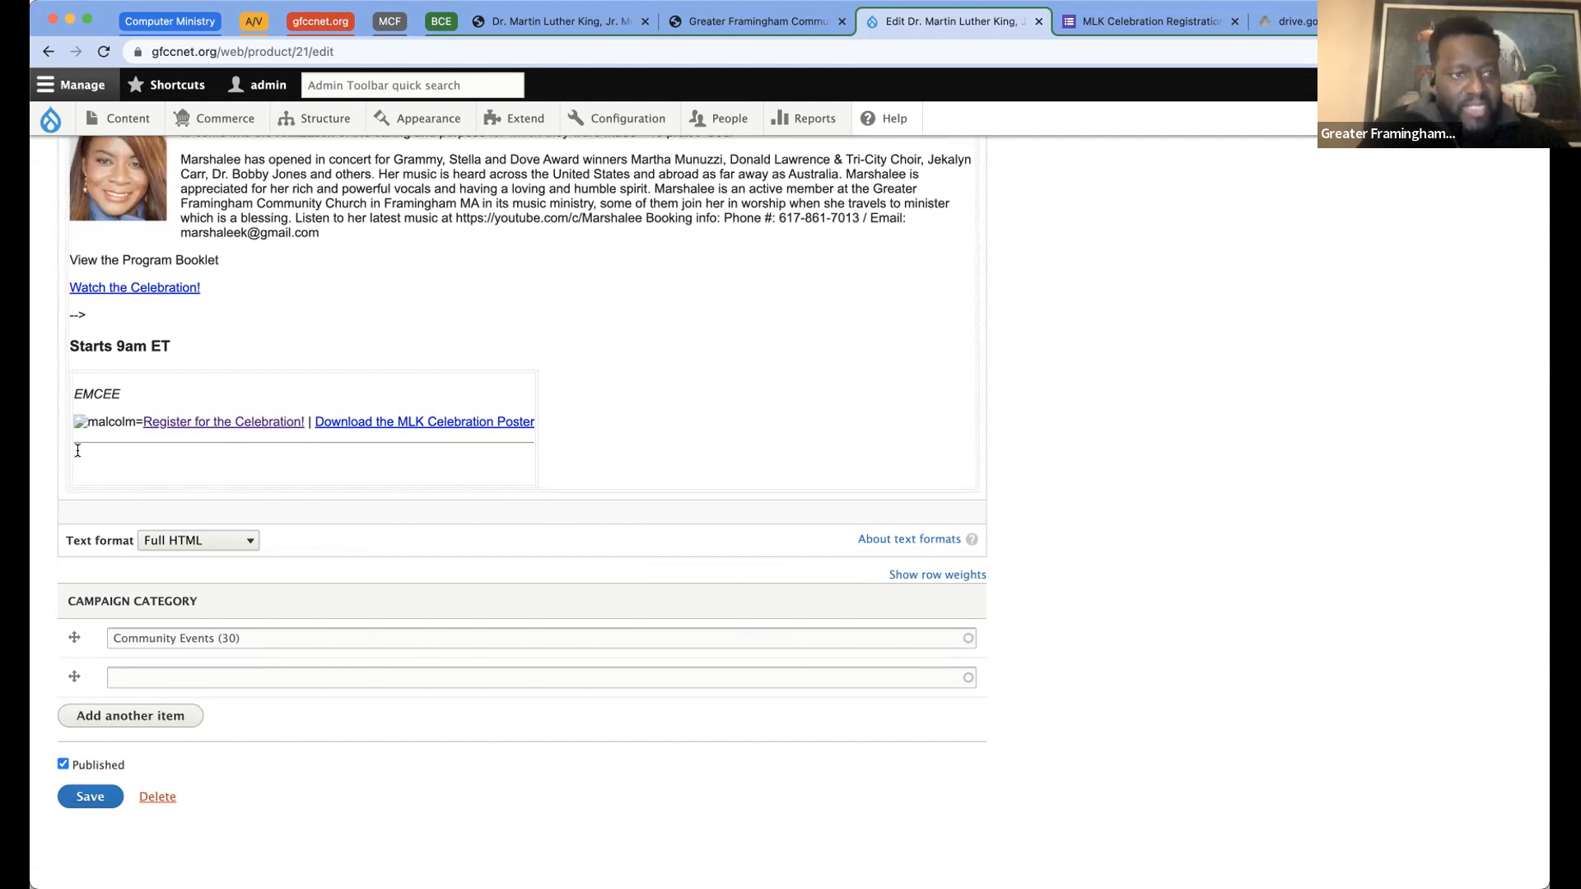
{"action": "mouse_move", "coordinate": [486, 463]}
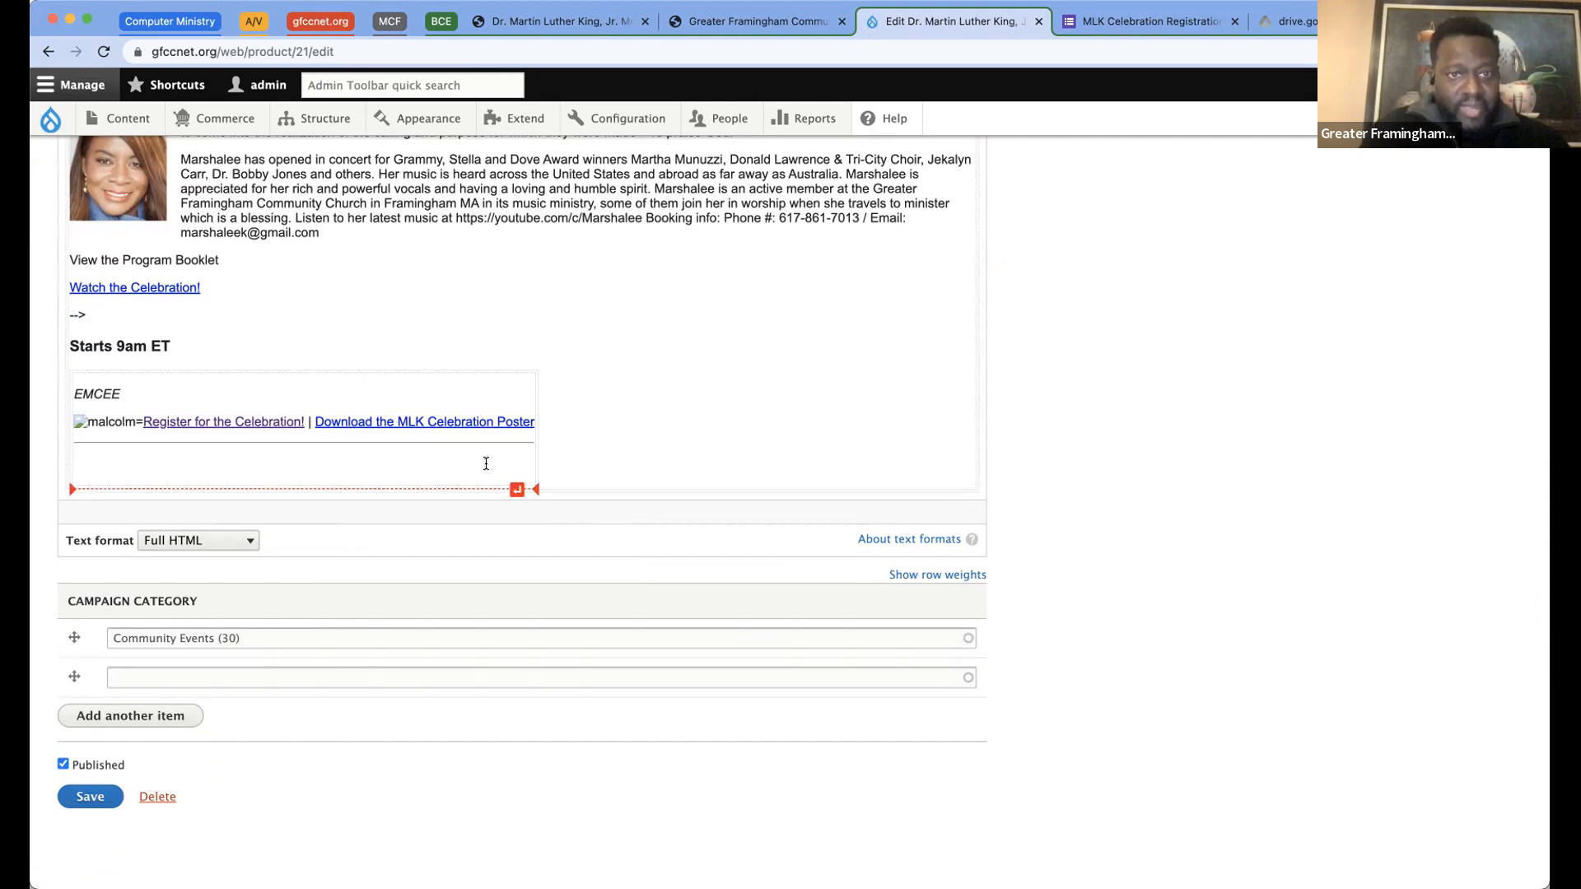
{"action": "left_click", "coordinate": [504, 469]}
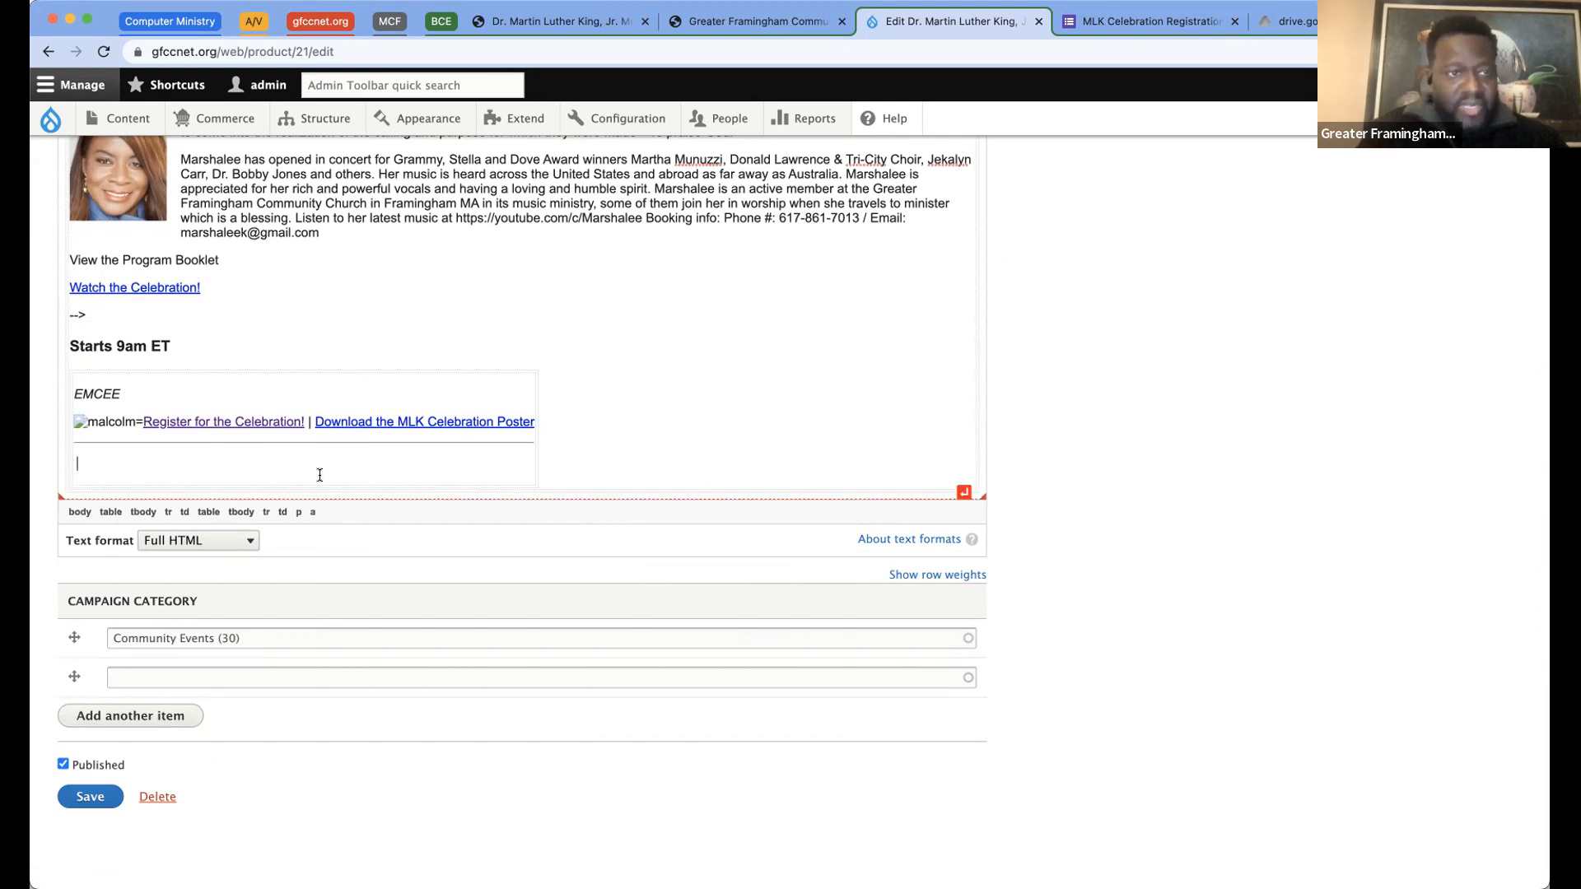
{"action": "scroll", "coordinate": [489, 272], "scroll_direction": "up", "scroll_amount": 20}
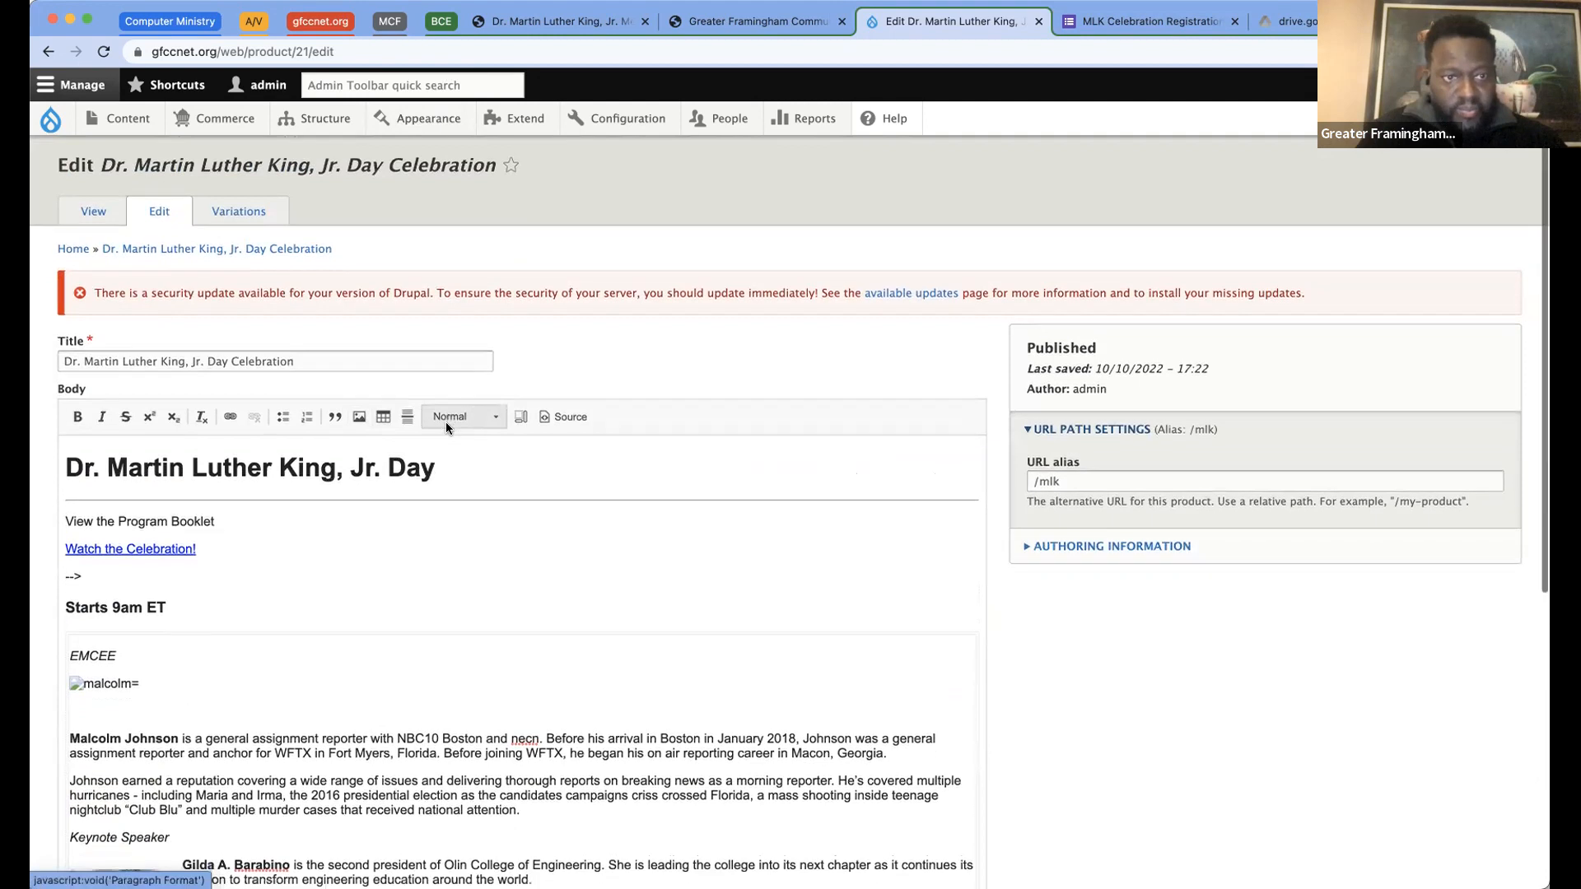
{"action": "scroll", "coordinate": [446, 421], "scroll_direction": "down", "scroll_amount": 6}
{"action": "scroll", "coordinate": [446, 421], "scroll_direction": "down", "scroll_amount": 10}
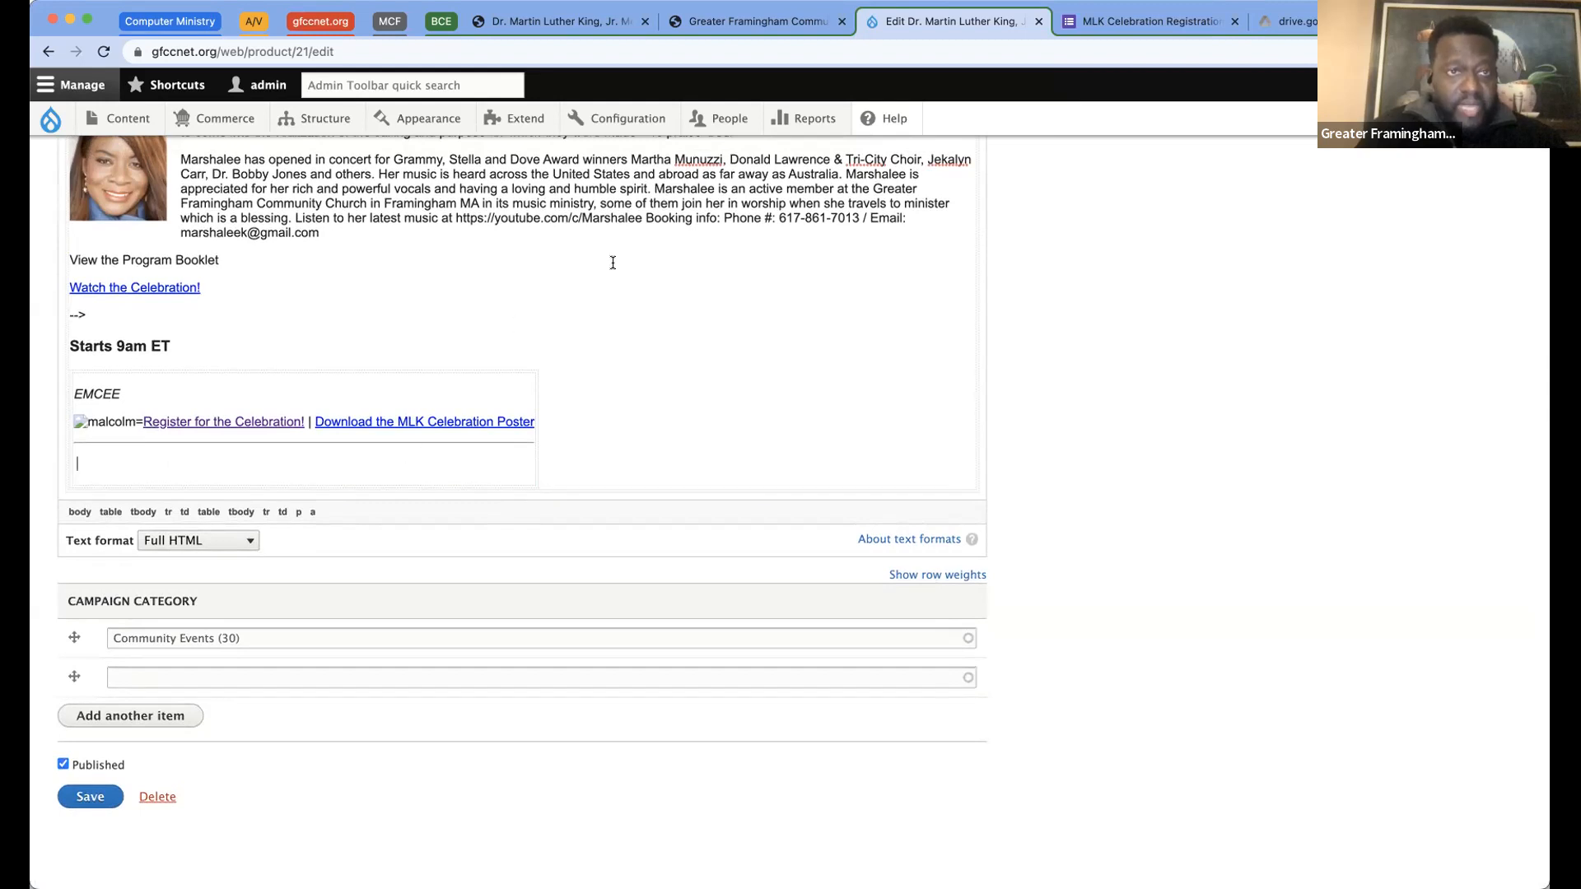
{"action": "scroll", "coordinate": [613, 260], "scroll_direction": "up", "scroll_amount": 15}
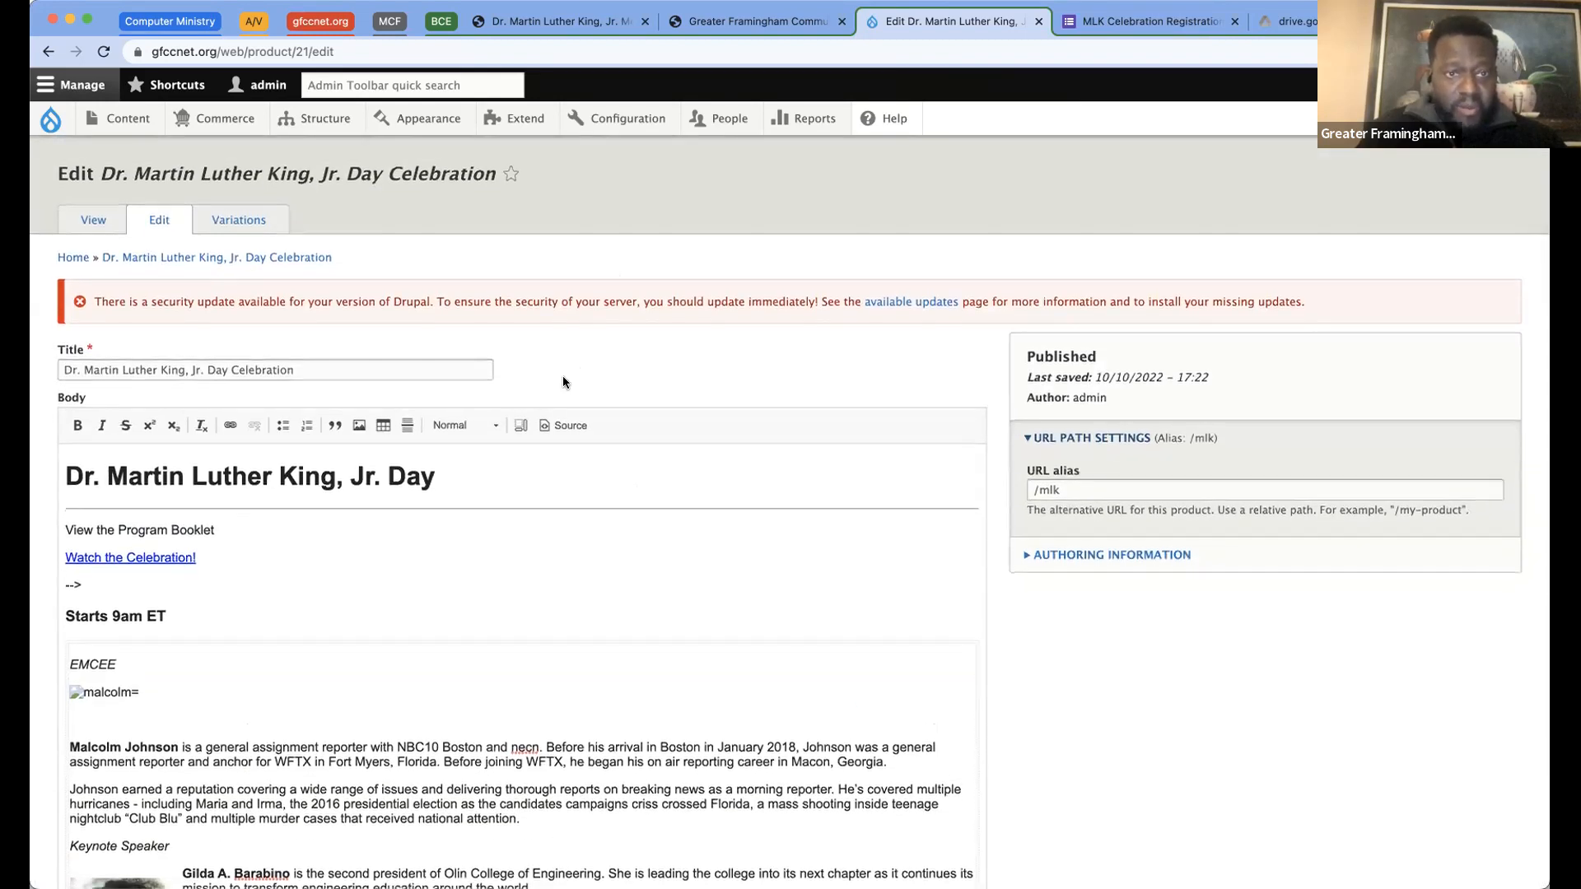
Step: Switch the MLK Body to raw HTML and review the celebration and breakfast anchor markup
{"action": "left_click", "coordinate": [562, 427]}
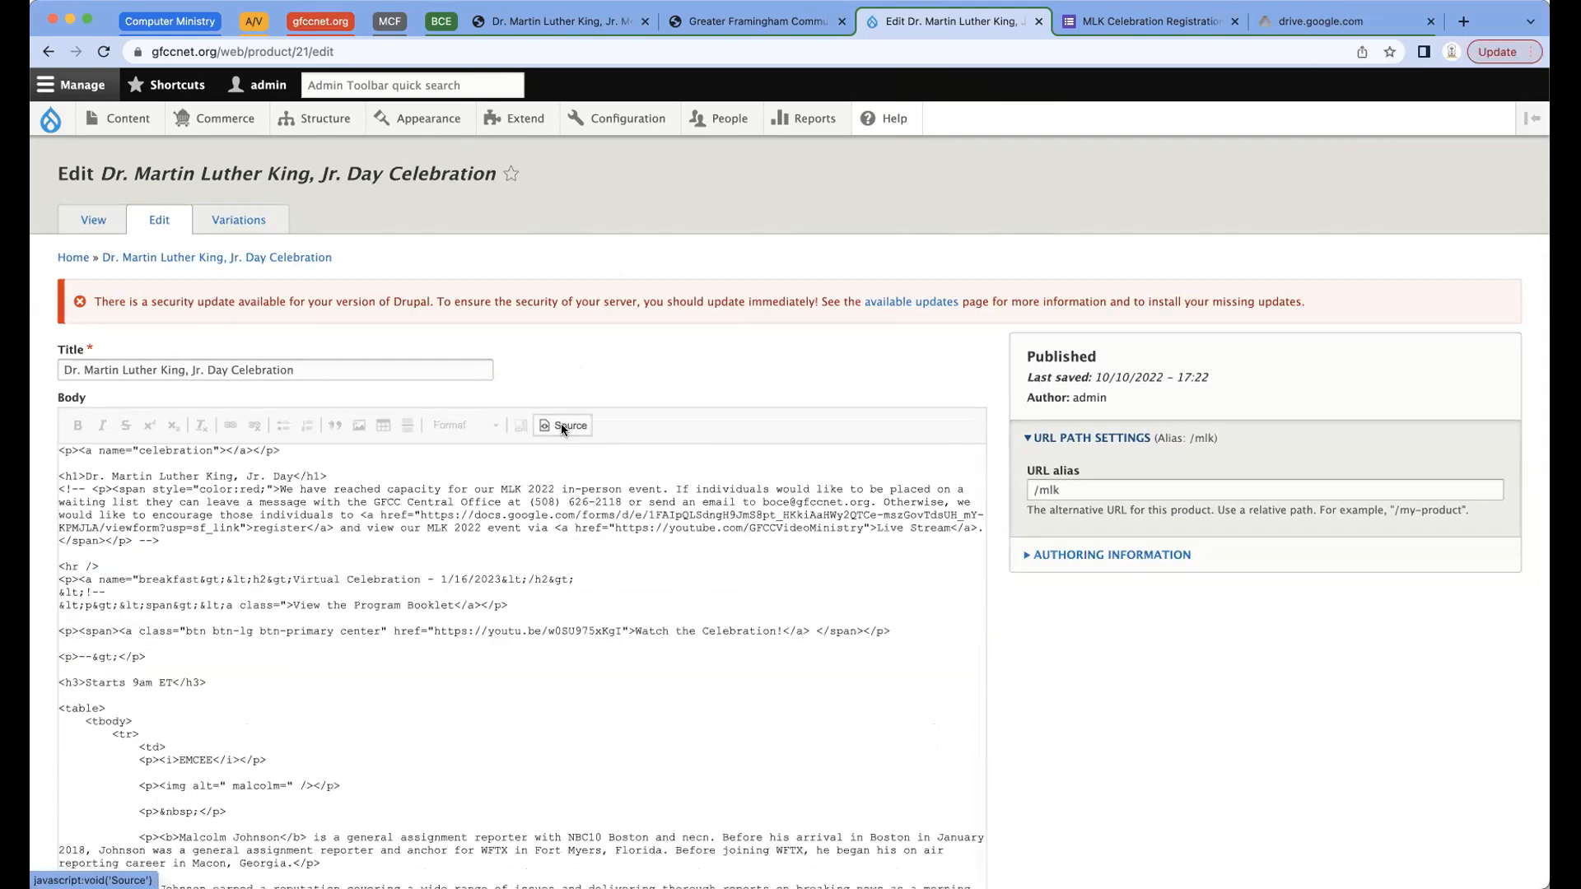
{"action": "scroll", "coordinate": [622, 544], "scroll_direction": "down", "scroll_amount": 3}
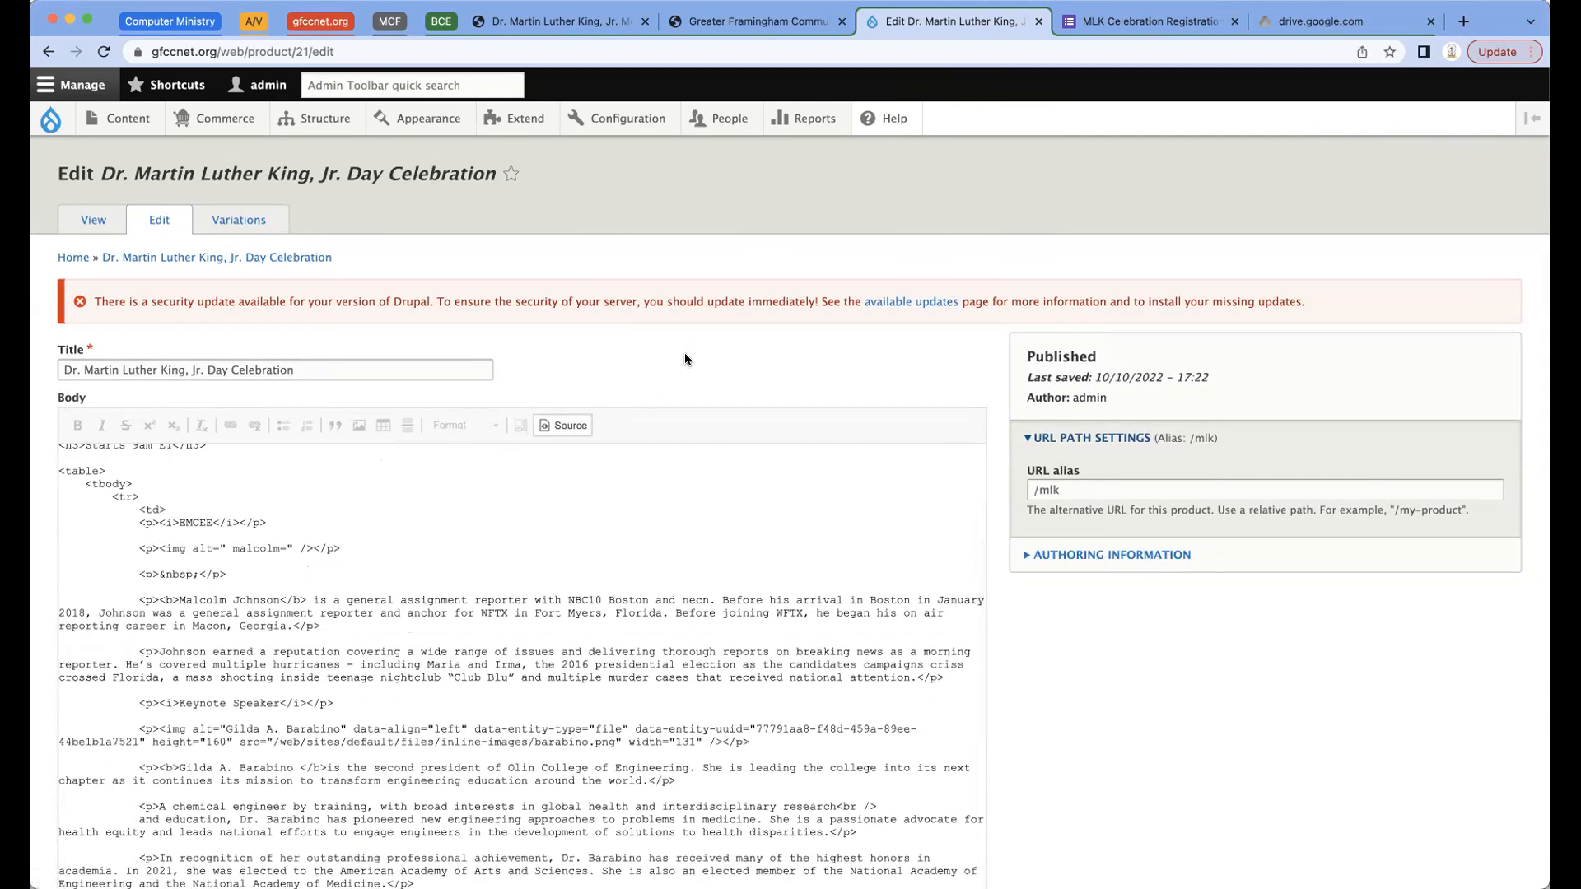
{"action": "scroll", "coordinate": [684, 352], "scroll_direction": "down", "scroll_amount": 6}
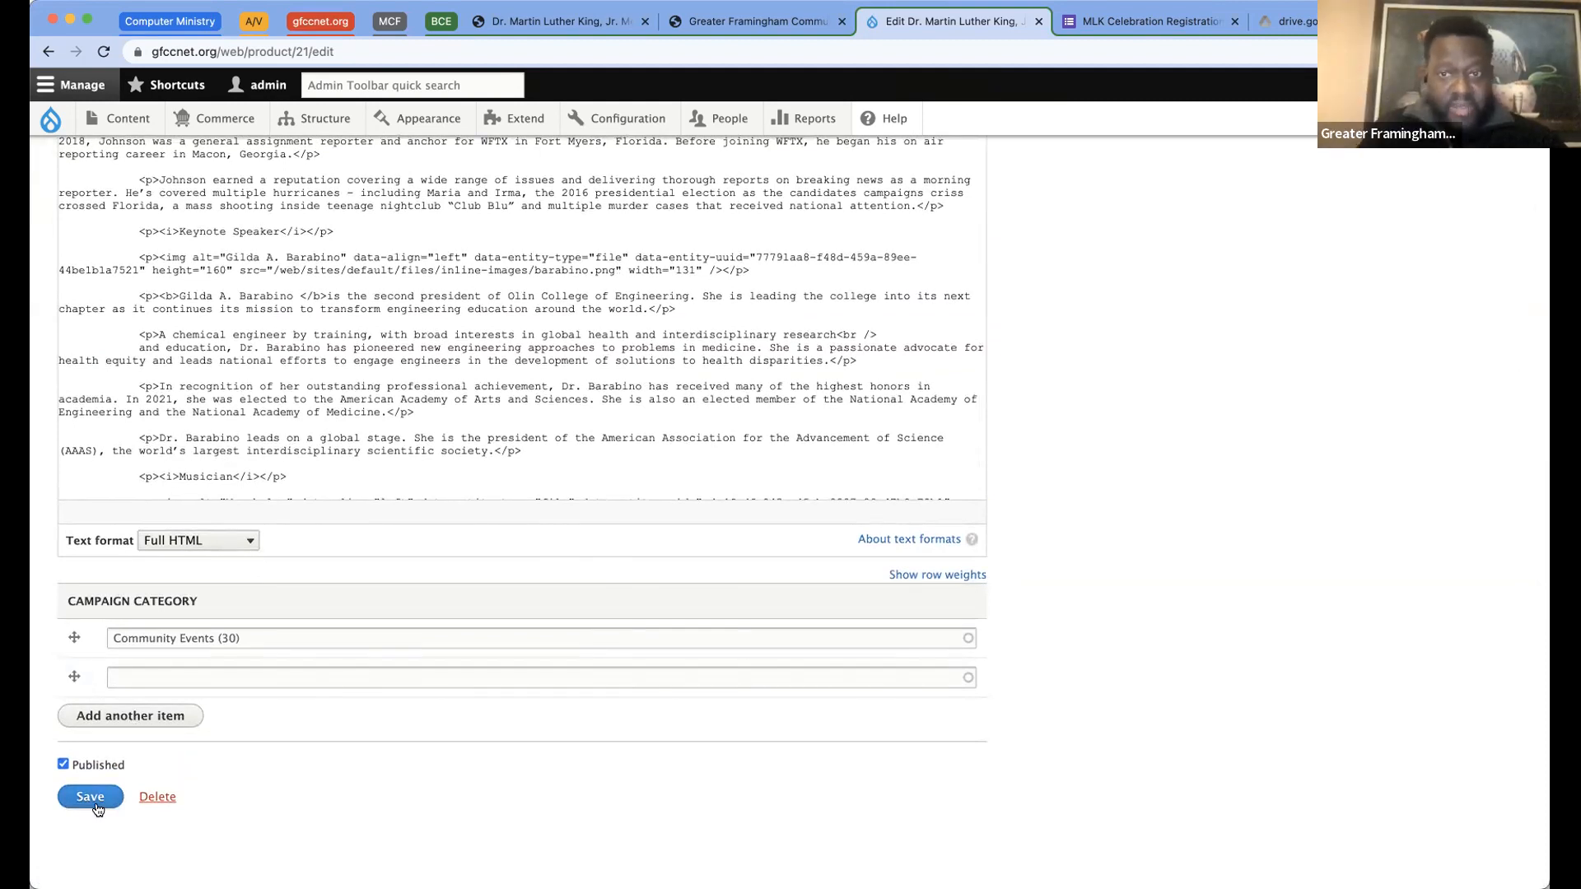
{"action": "scroll", "coordinate": [1032, 438], "scroll_direction": "up", "scroll_amount": 1}
{"action": "scroll", "coordinate": [1032, 438], "scroll_direction": "up", "scroll_amount": 10}
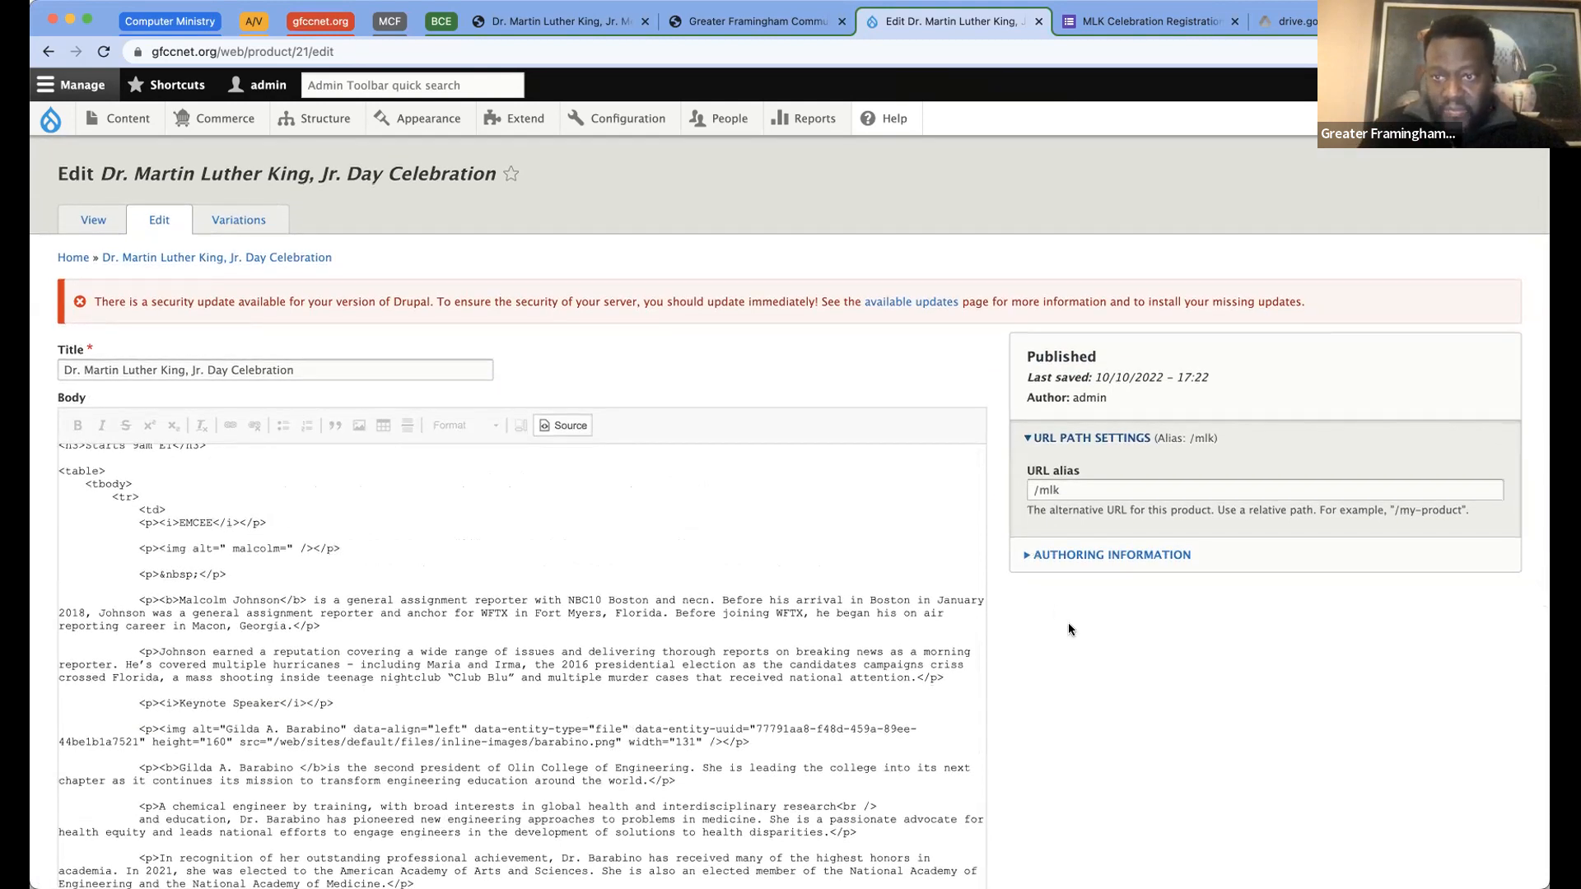
Step: Expand Authoring Information in the sidebar to show the author and creation date
{"action": "left_click", "coordinate": [1028, 556]}
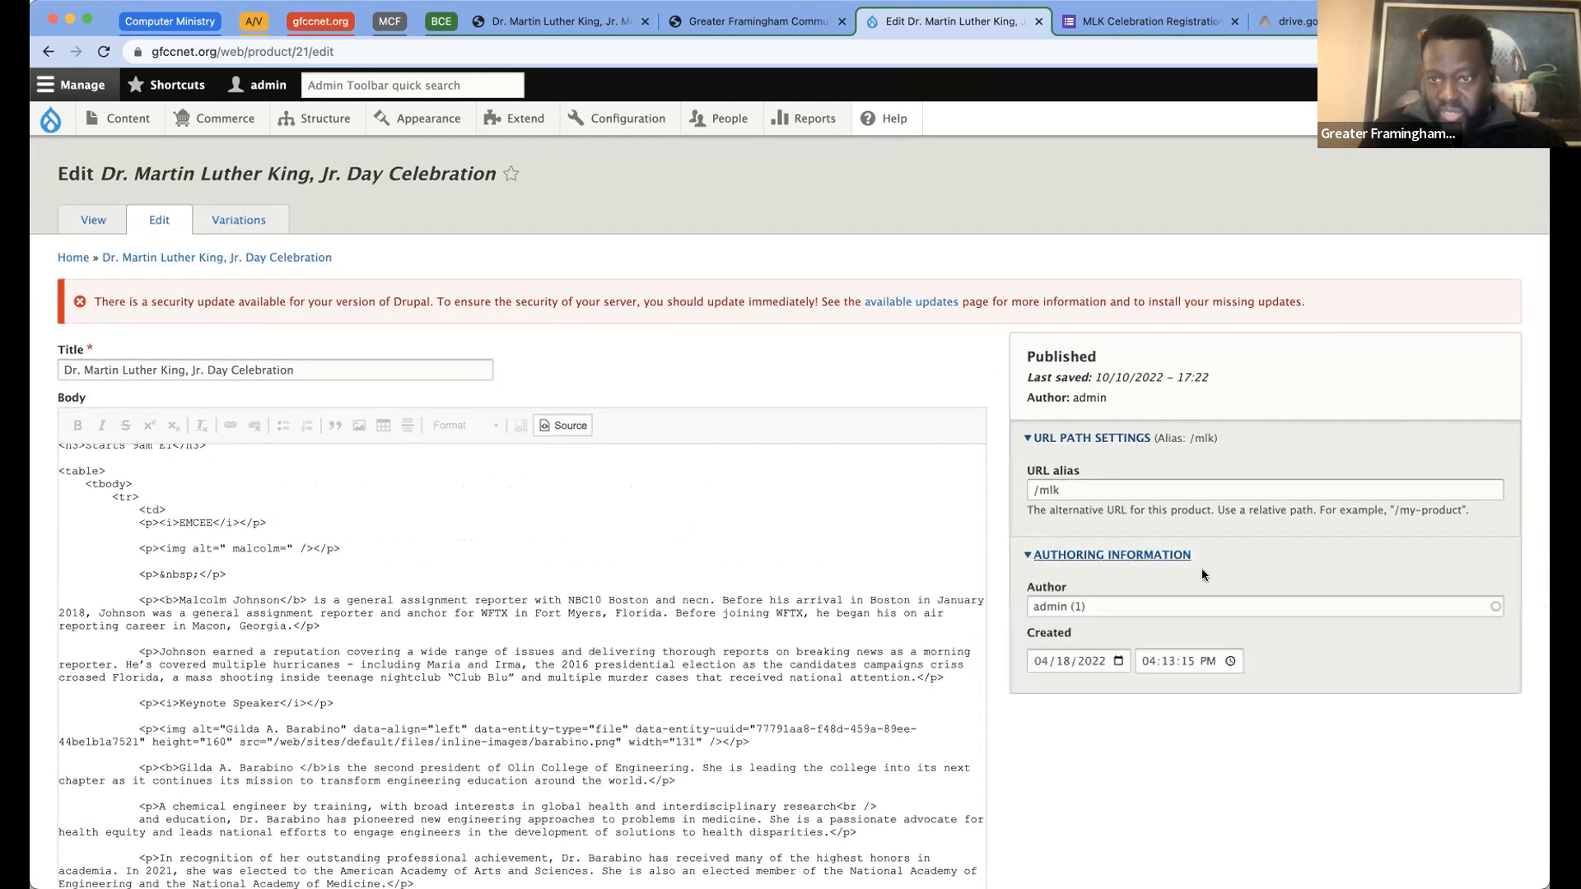
{"action": "scroll", "coordinate": [736, 489], "scroll_direction": "down", "scroll_amount": 6}
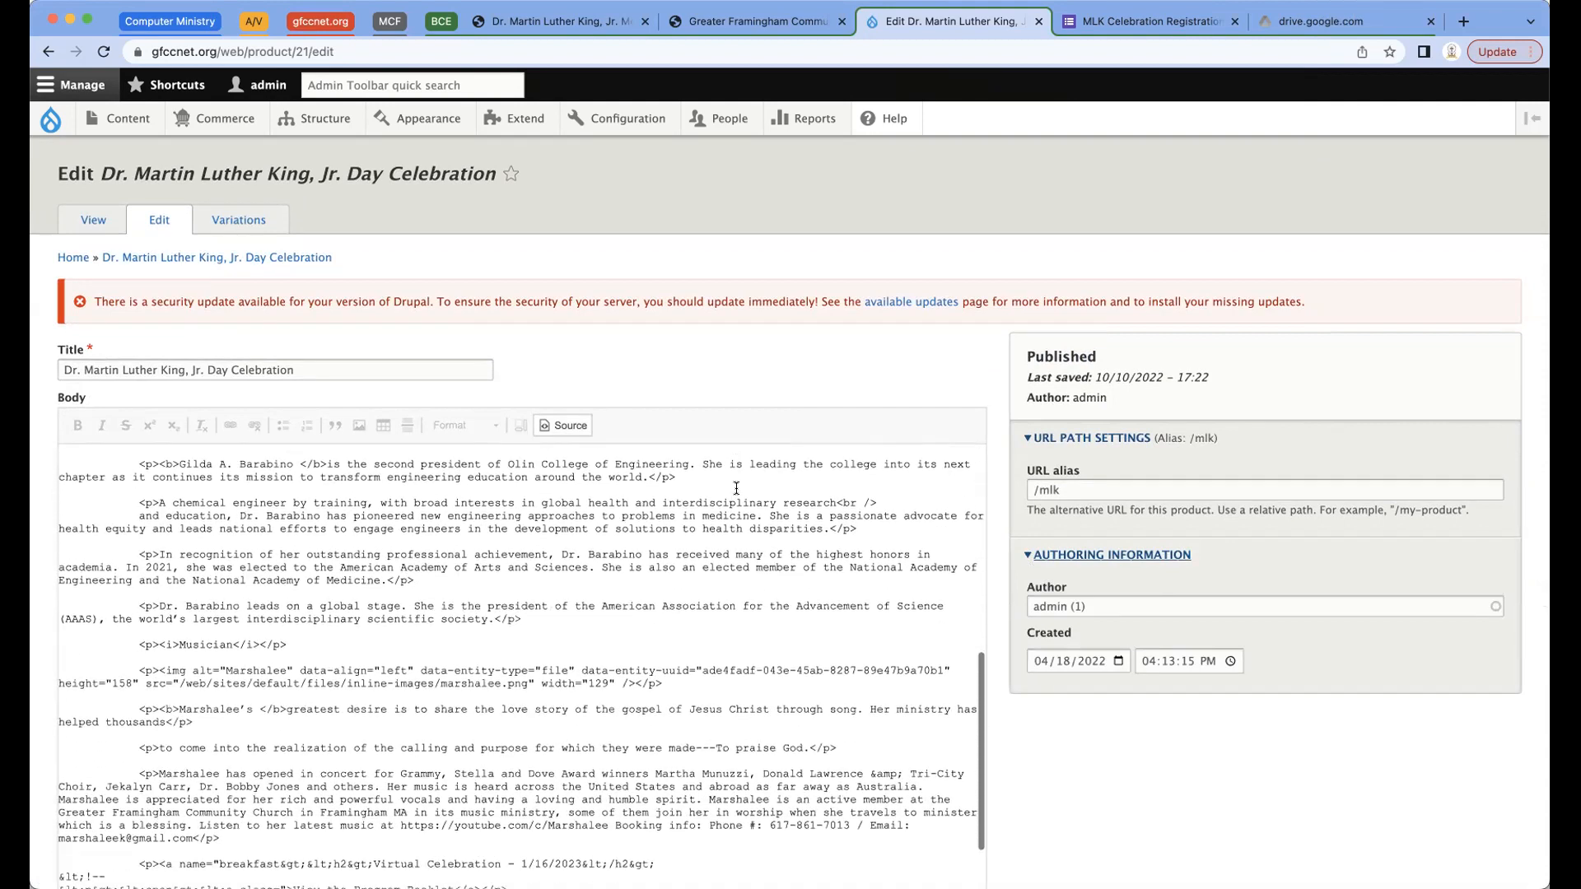
{"action": "scroll", "coordinate": [748, 367], "scroll_direction": "down", "scroll_amount": 5}
{"action": "scroll", "coordinate": [747, 360], "scroll_direction": "up", "scroll_amount": 5}
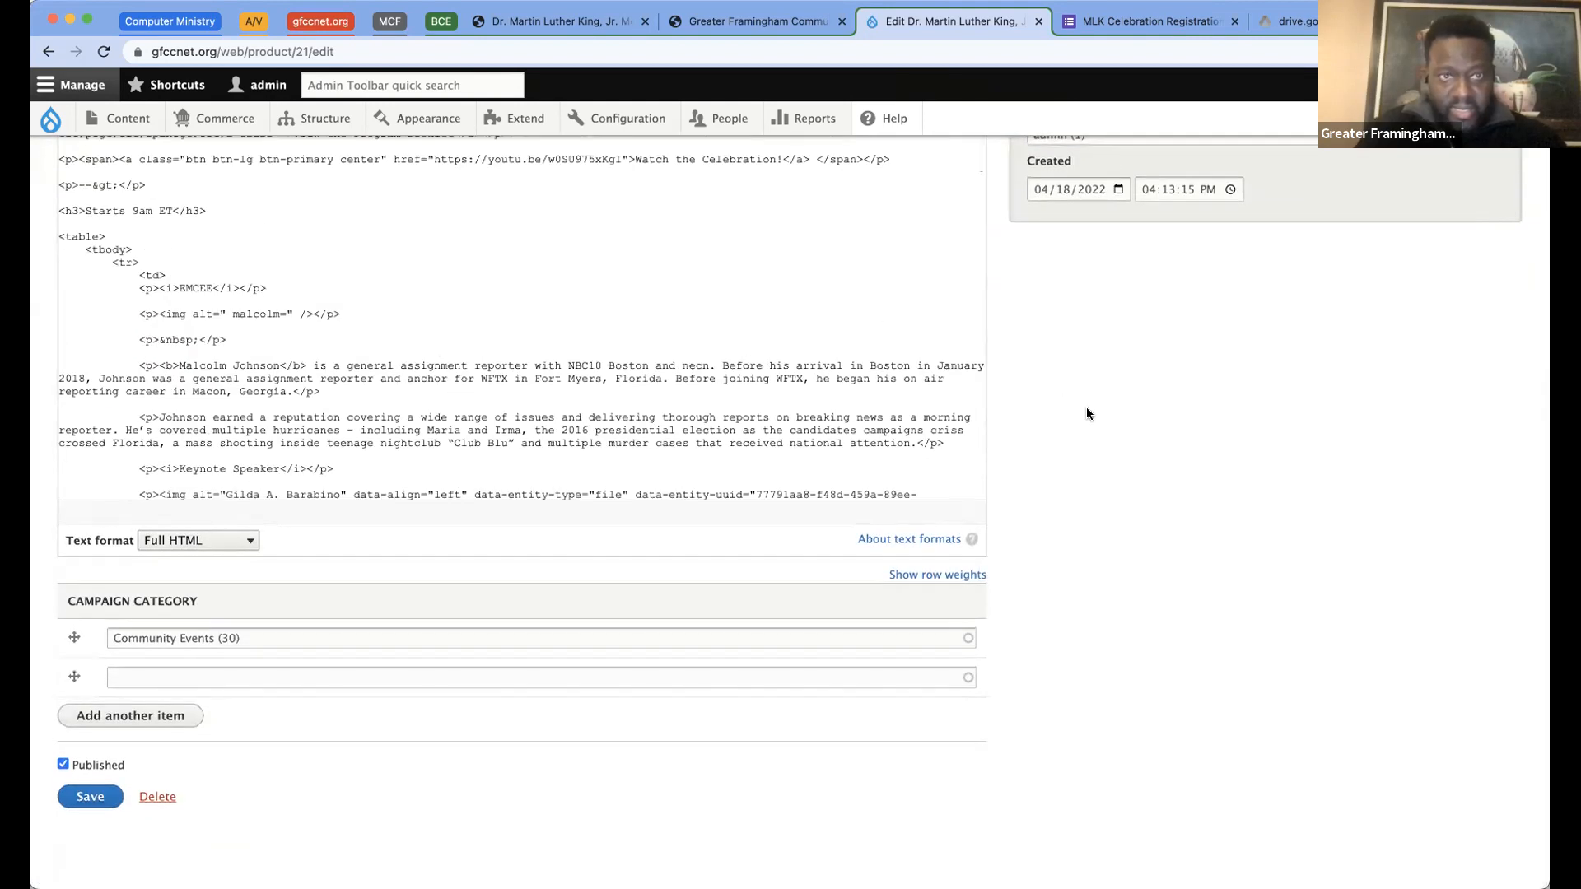
{"action": "scroll", "coordinate": [1085, 406], "scroll_direction": "up", "scroll_amount": 5}
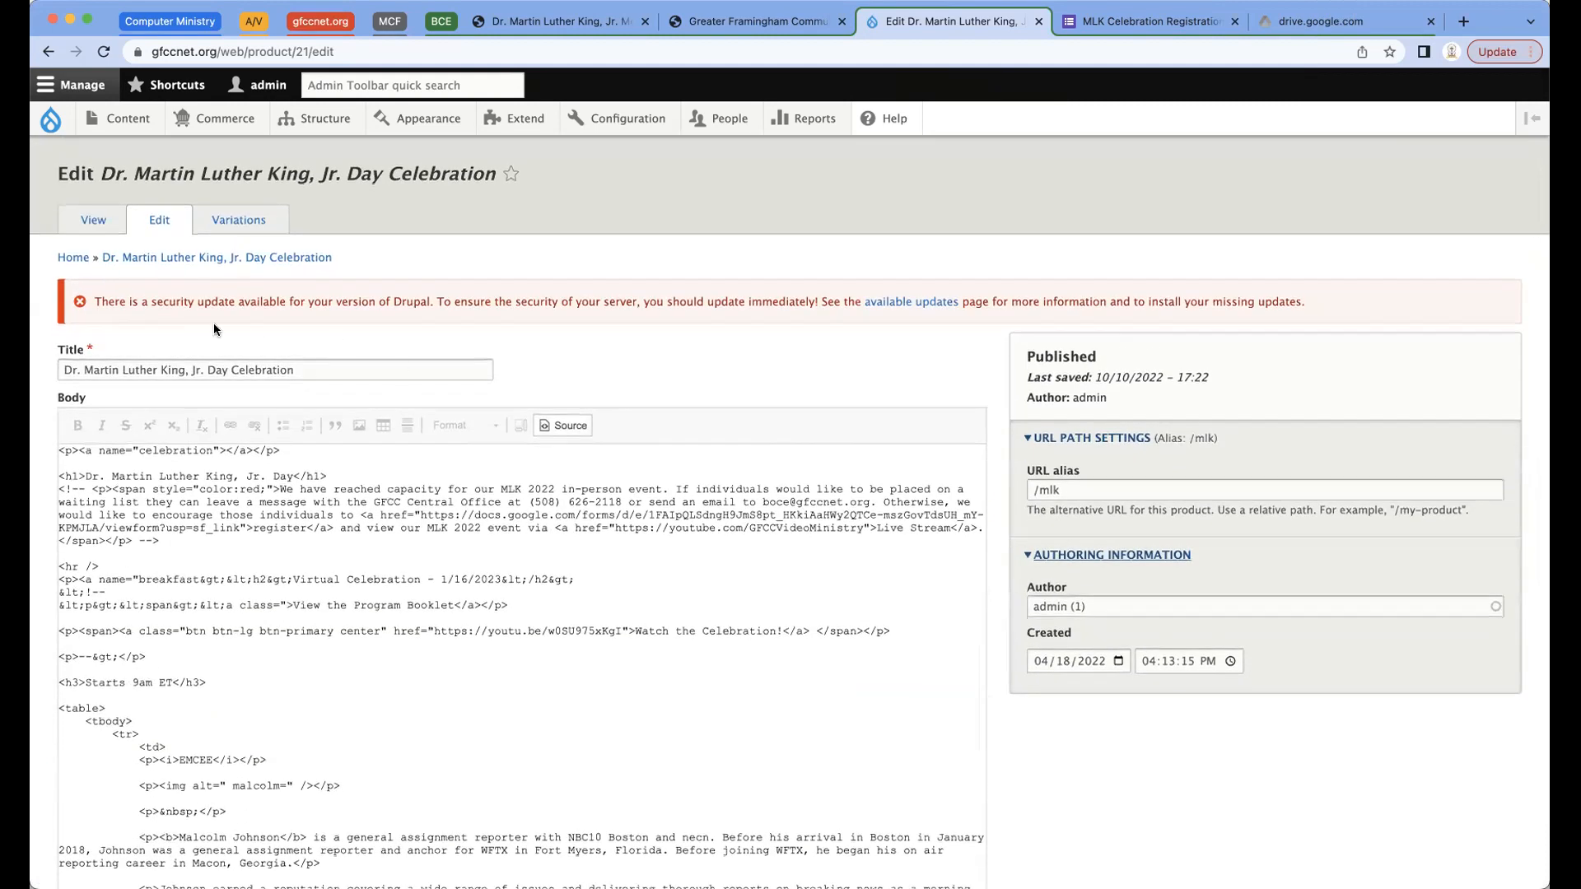
Step: Return to the live /mlk page and check the MLK banner and Virtual Celebration heading
{"action": "left_click", "coordinate": [47, 53]}
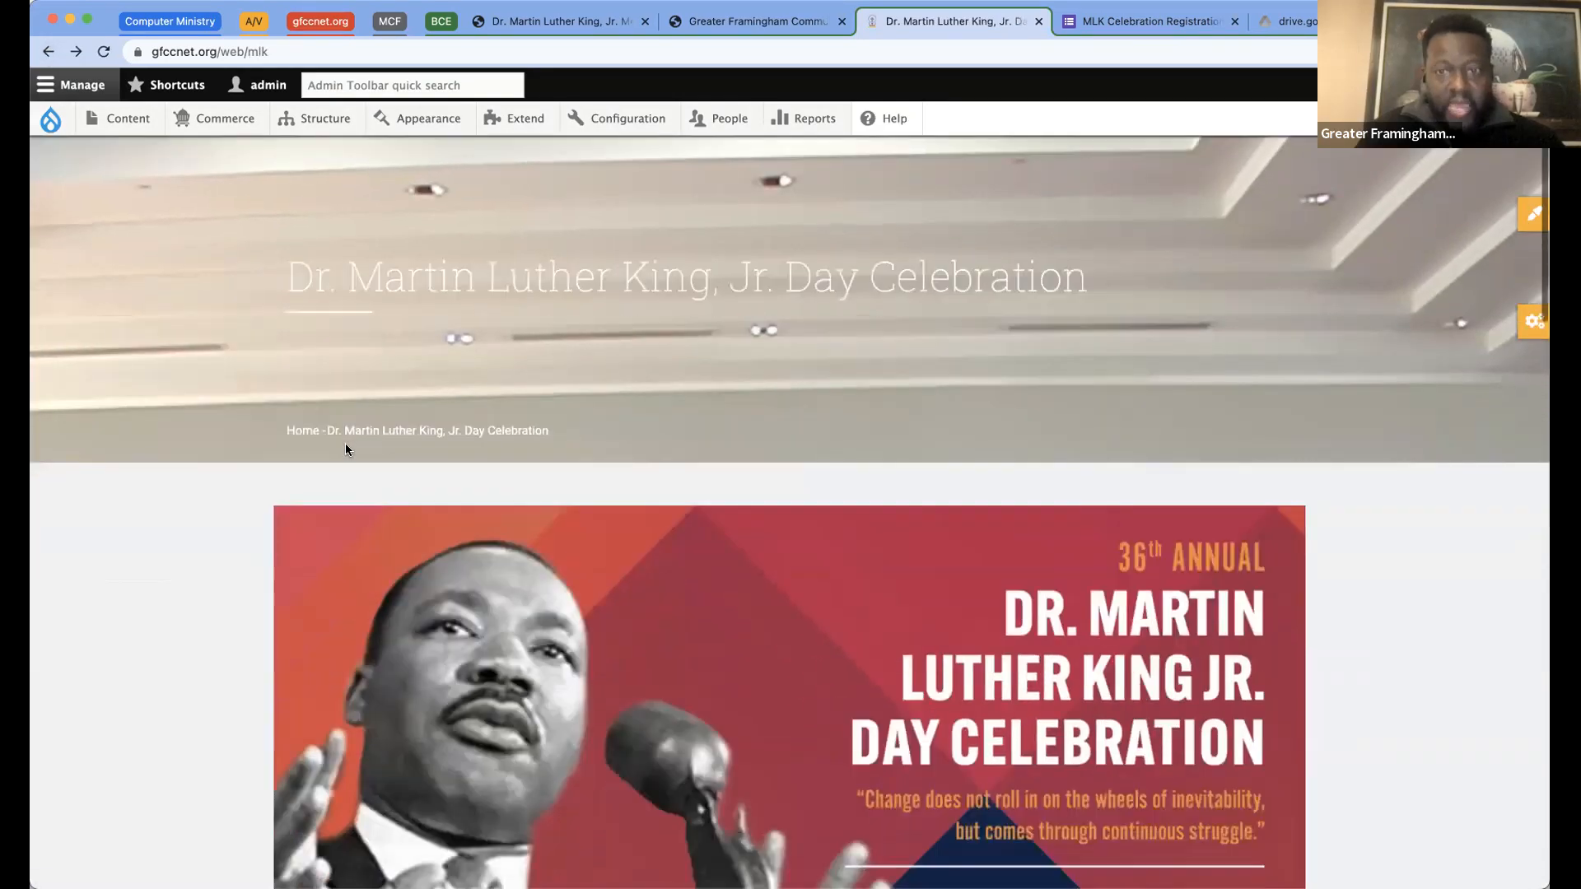
{"action": "scroll", "coordinate": [346, 449], "scroll_direction": "down", "scroll_amount": 2}
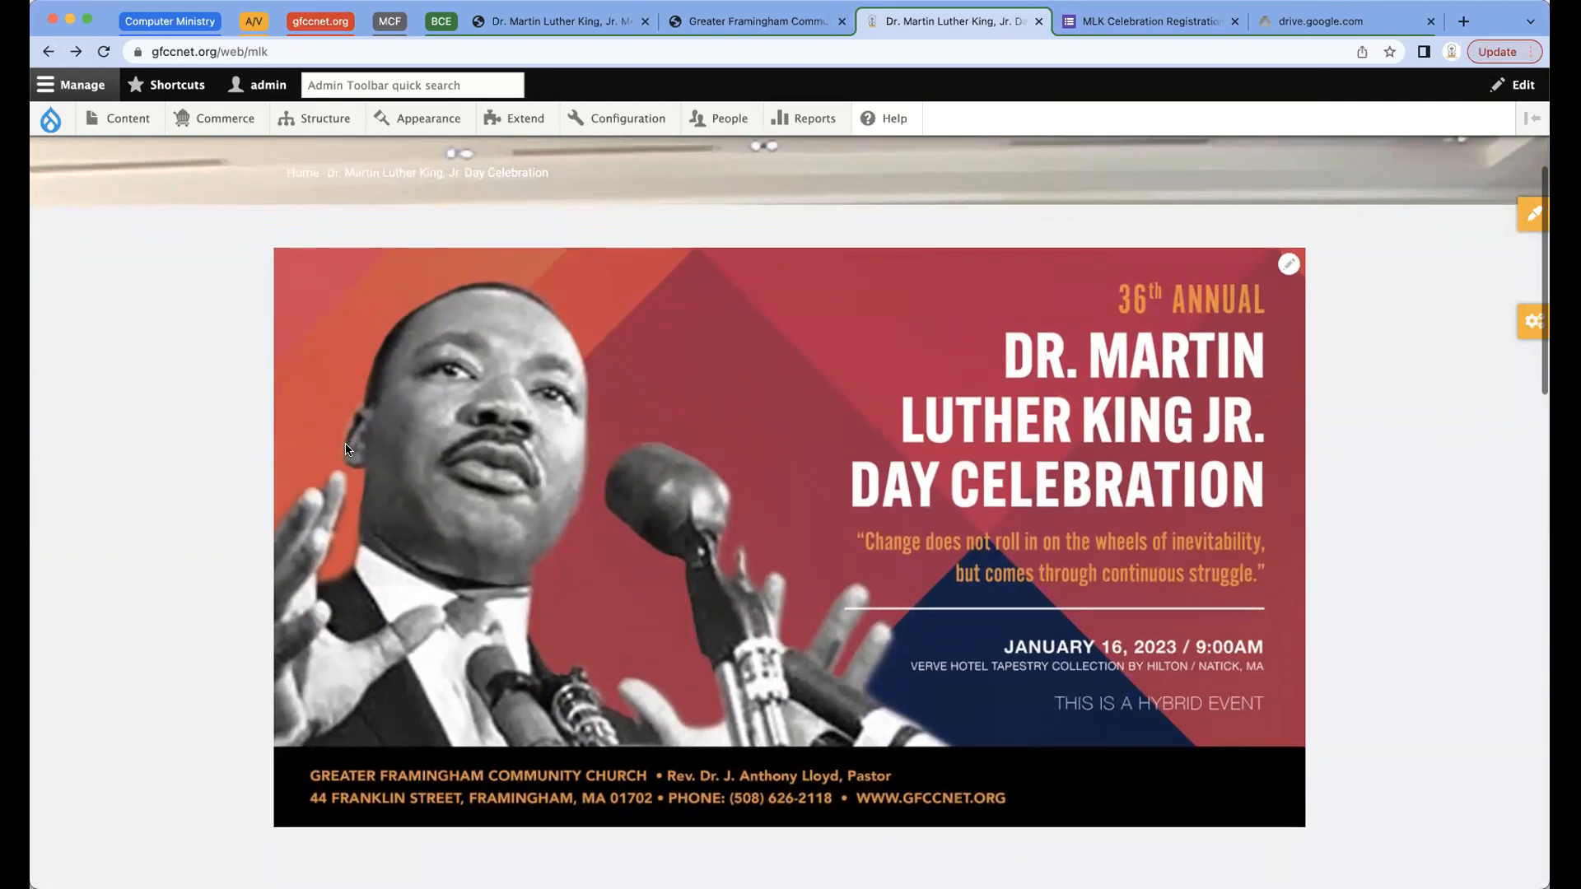
{"action": "scroll", "coordinate": [345, 448], "scroll_direction": "down", "scroll_amount": 15}
{"action": "scroll", "coordinate": [346, 444], "scroll_direction": "up", "scroll_amount": 15}
{"action": "scroll", "coordinate": [345, 449], "scroll_direction": "down", "scroll_amount": 2}
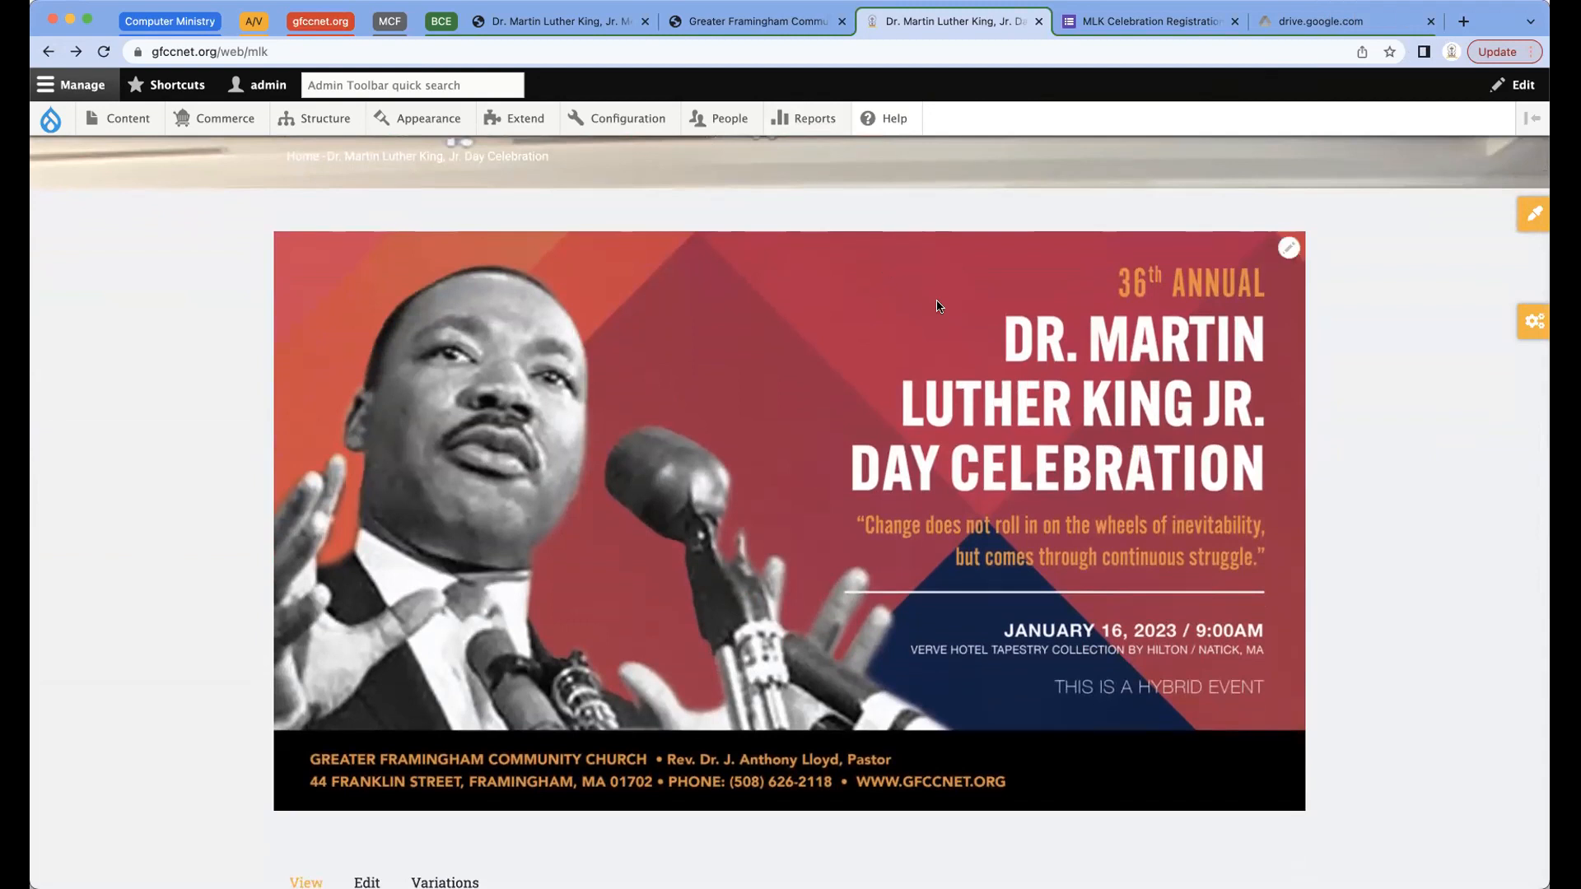
{"action": "scroll", "coordinate": [962, 400], "scroll_direction": "down", "scroll_amount": 5}
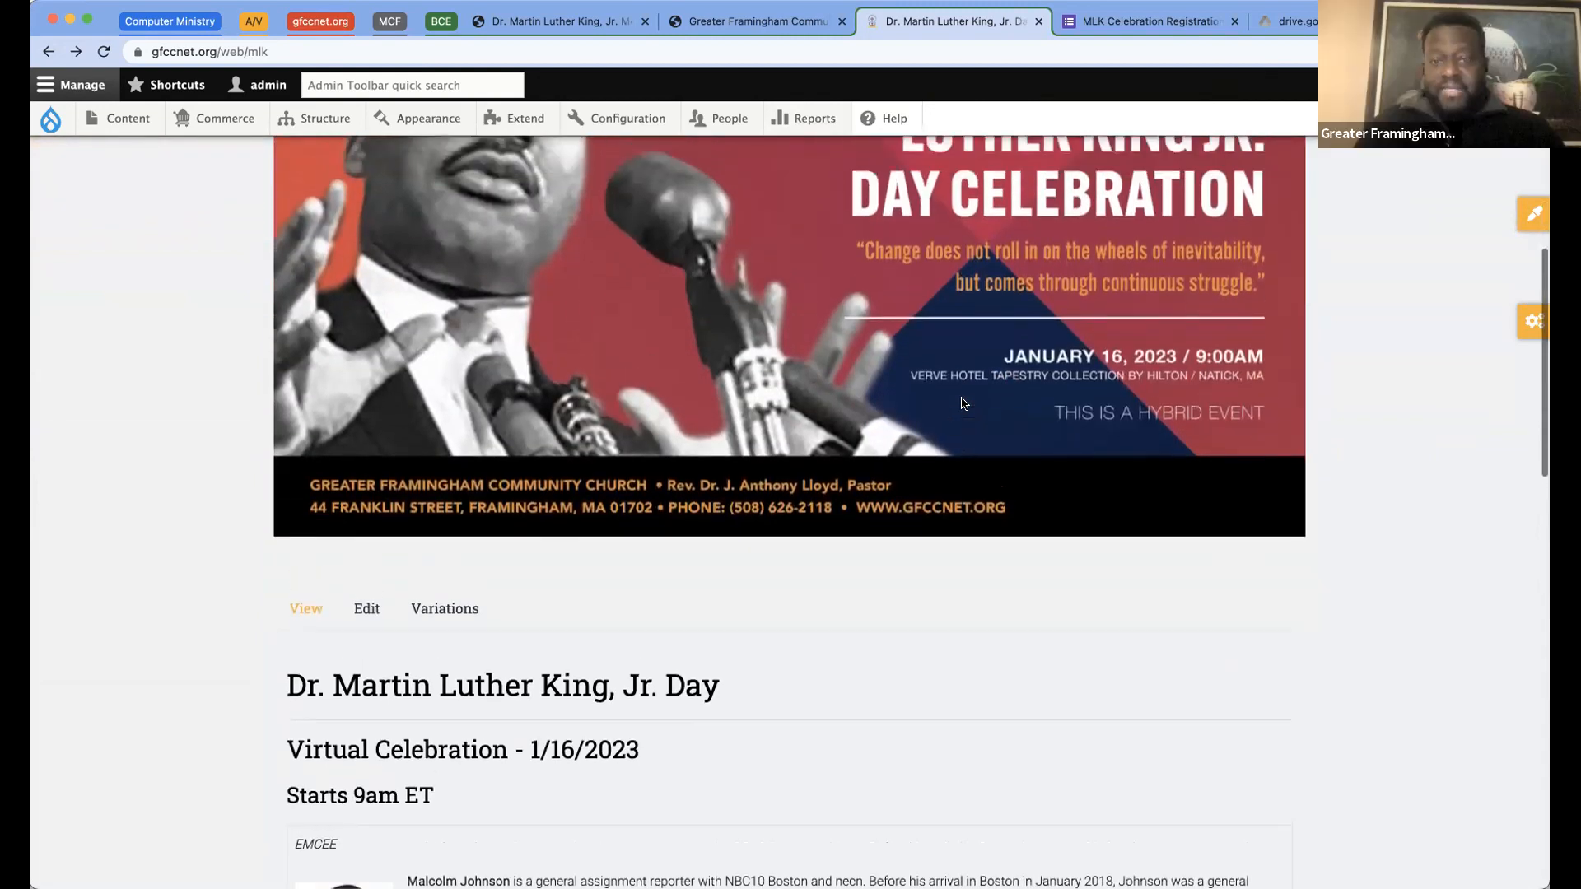
{"action": "scroll", "coordinate": [963, 403], "scroll_direction": "up", "scroll_amount": 5}
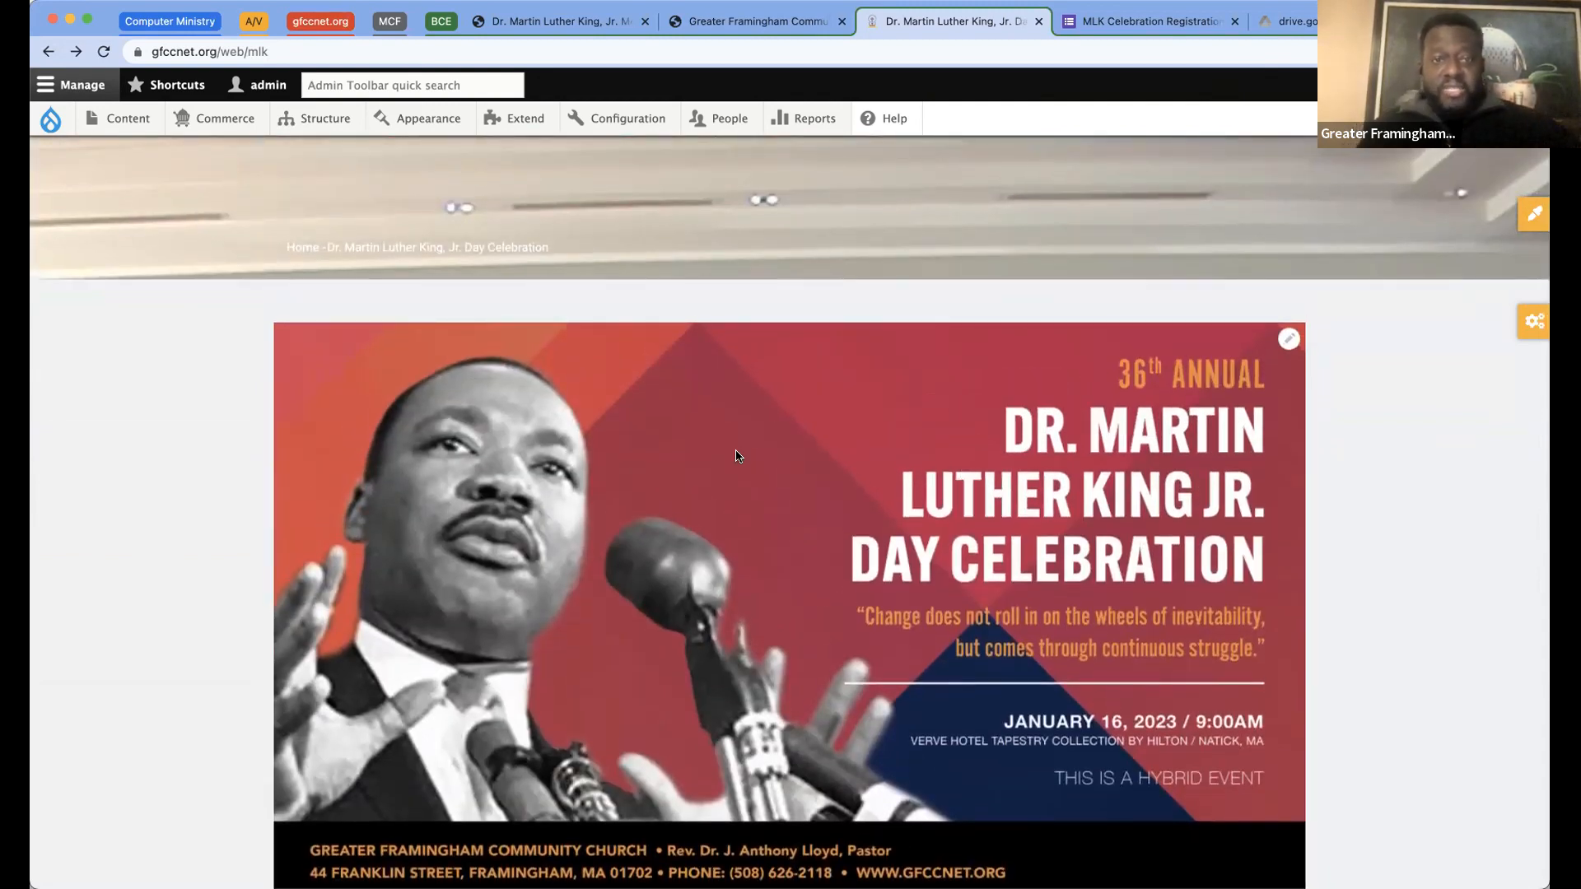
Step: Scroll through the speaker bios down to the orange buttons and back to the top
{"action": "scroll", "coordinate": [738, 456], "scroll_direction": "down", "scroll_amount": 3}
{"action": "scroll", "coordinate": [738, 455], "scroll_direction": "up", "scroll_amount": 2}
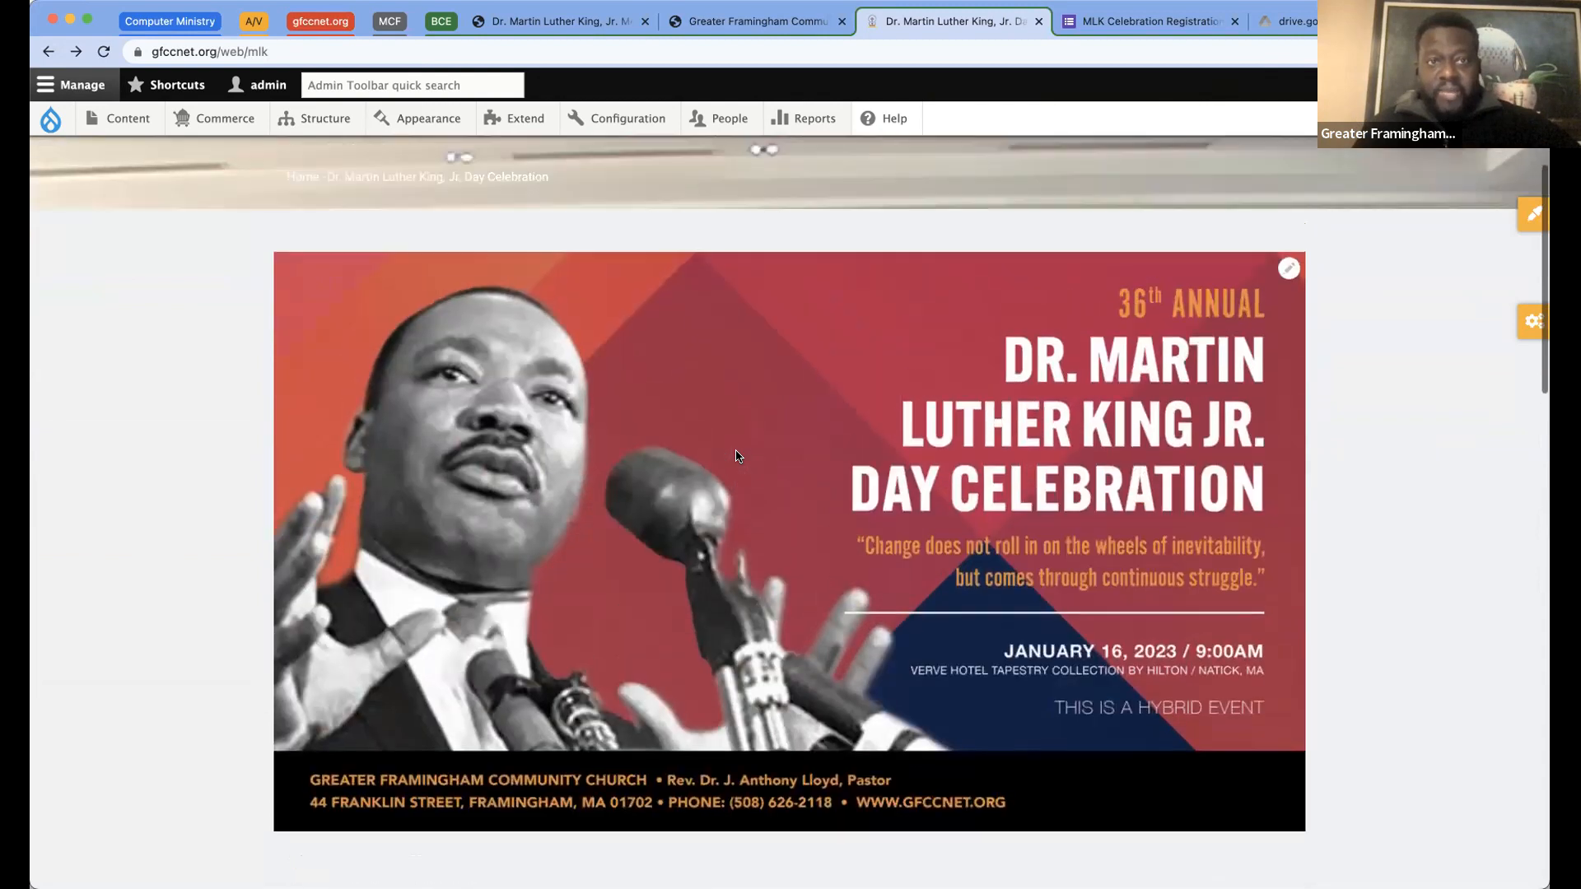
{"action": "scroll", "coordinate": [738, 455], "scroll_direction": "down", "scroll_amount": 2}
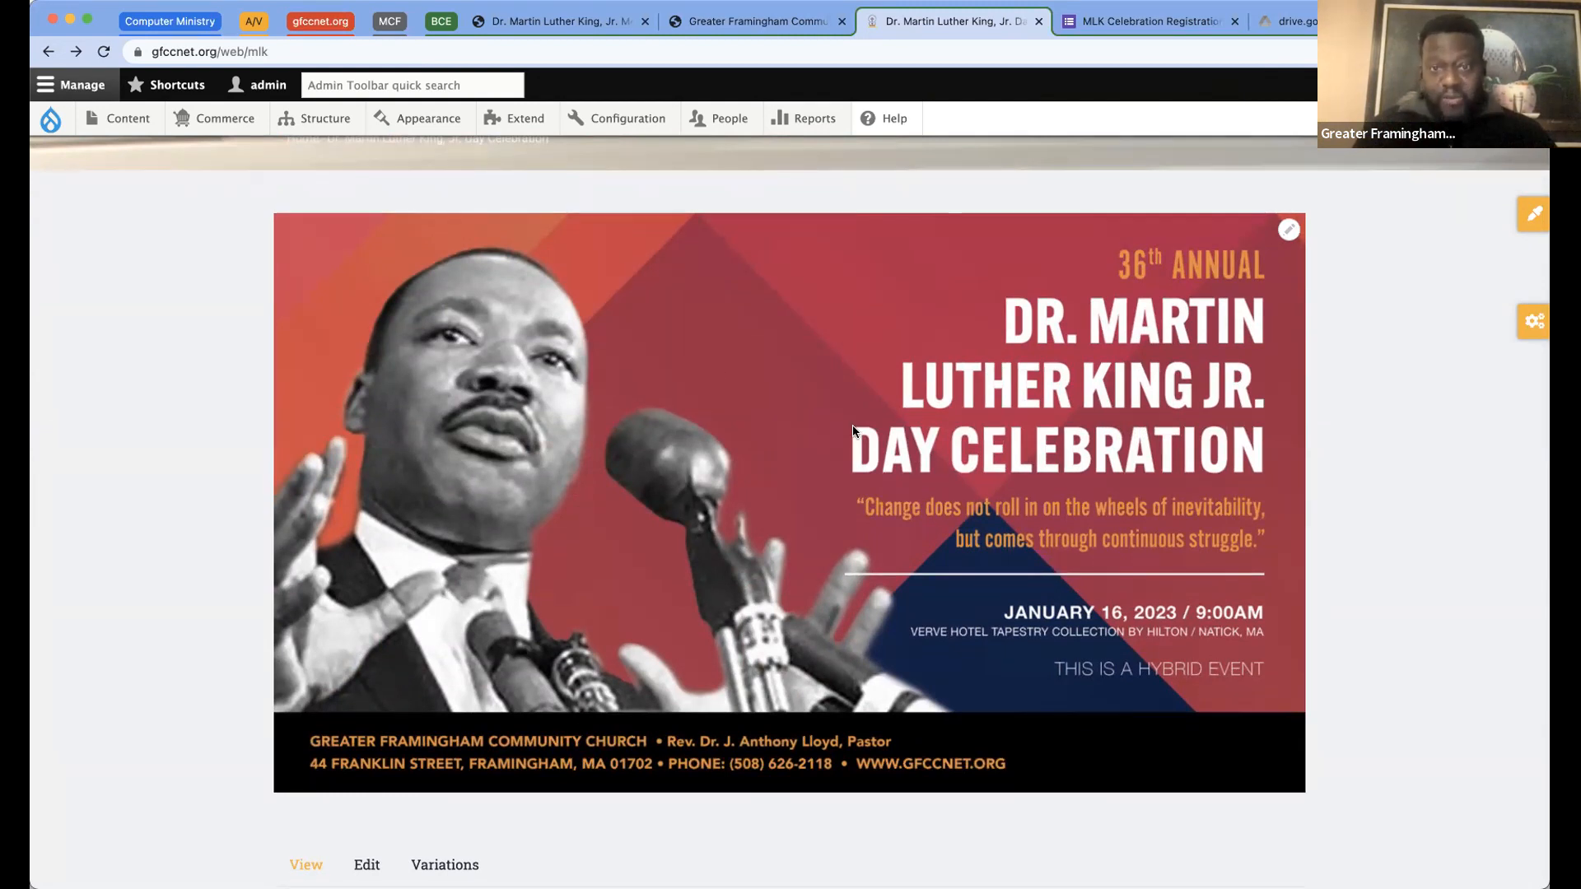
{"action": "scroll", "coordinate": [955, 544], "scroll_direction": "down", "scroll_amount": 8}
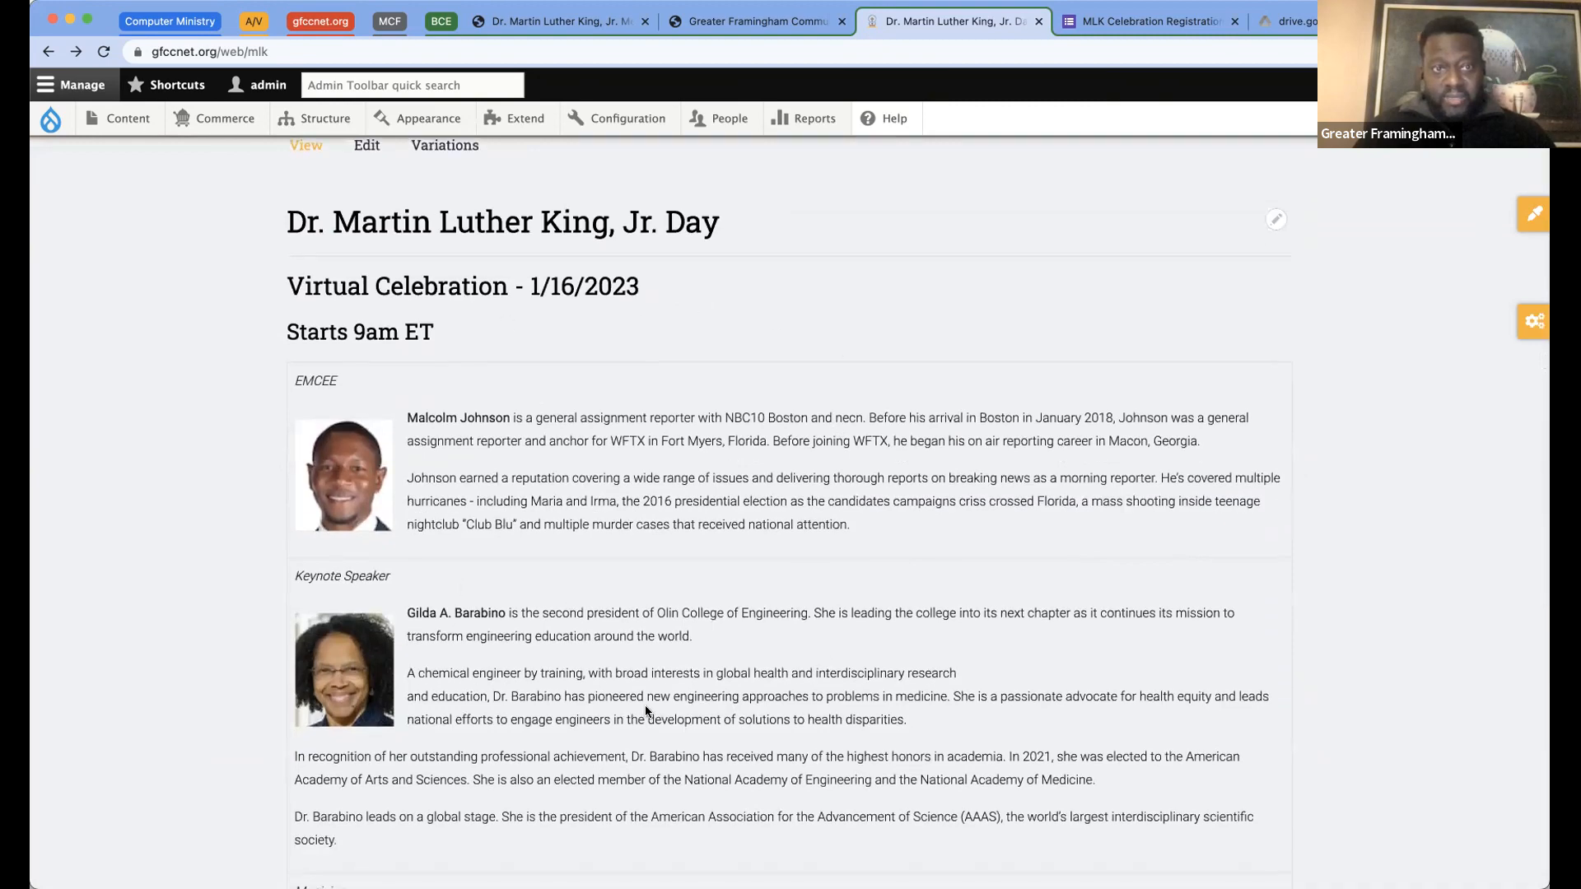
{"action": "scroll", "coordinate": [788, 587], "scroll_direction": "down", "scroll_amount": 10}
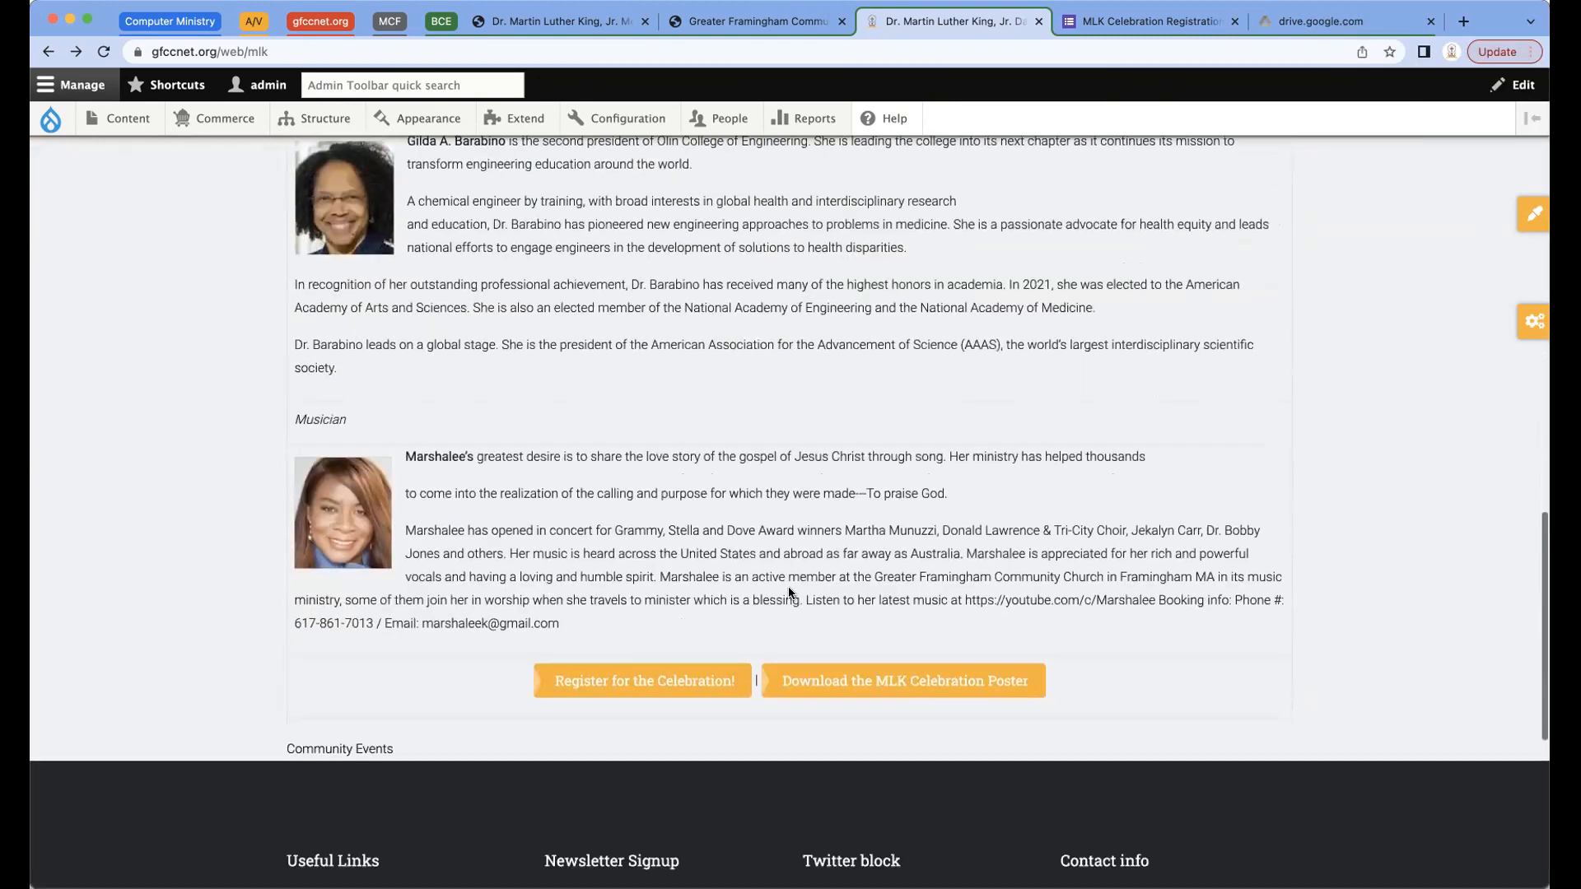
{"action": "scroll", "coordinate": [788, 586], "scroll_direction": "up", "scroll_amount": 3}
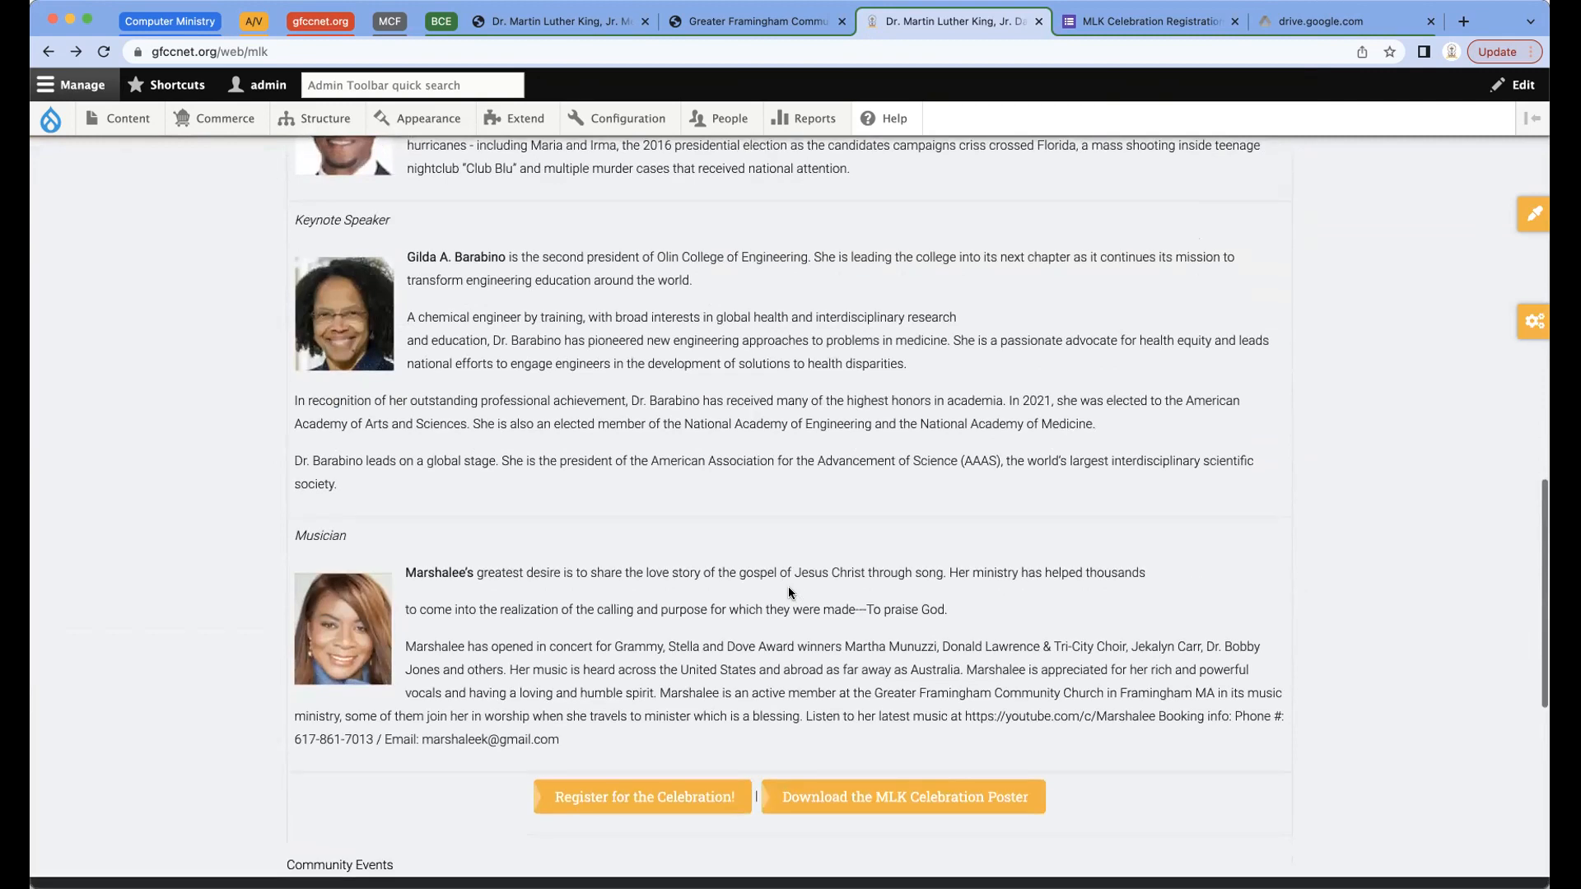
{"action": "scroll", "coordinate": [1076, 734], "scroll_direction": "up", "scroll_amount": 15}
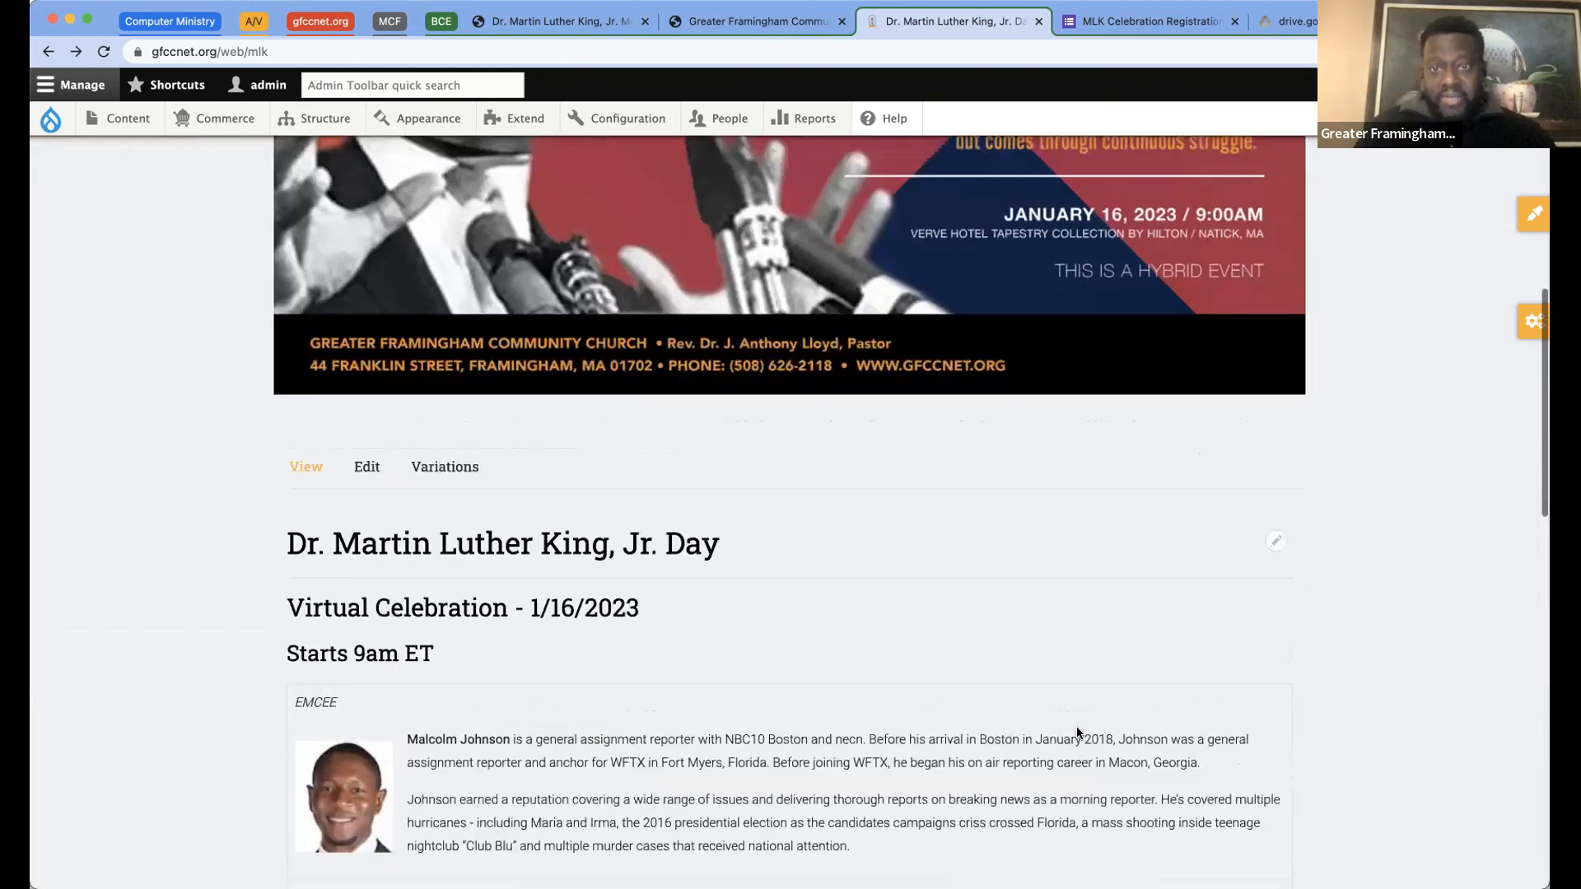
{"action": "scroll", "coordinate": [1076, 733], "scroll_direction": "up", "scroll_amount": 1}
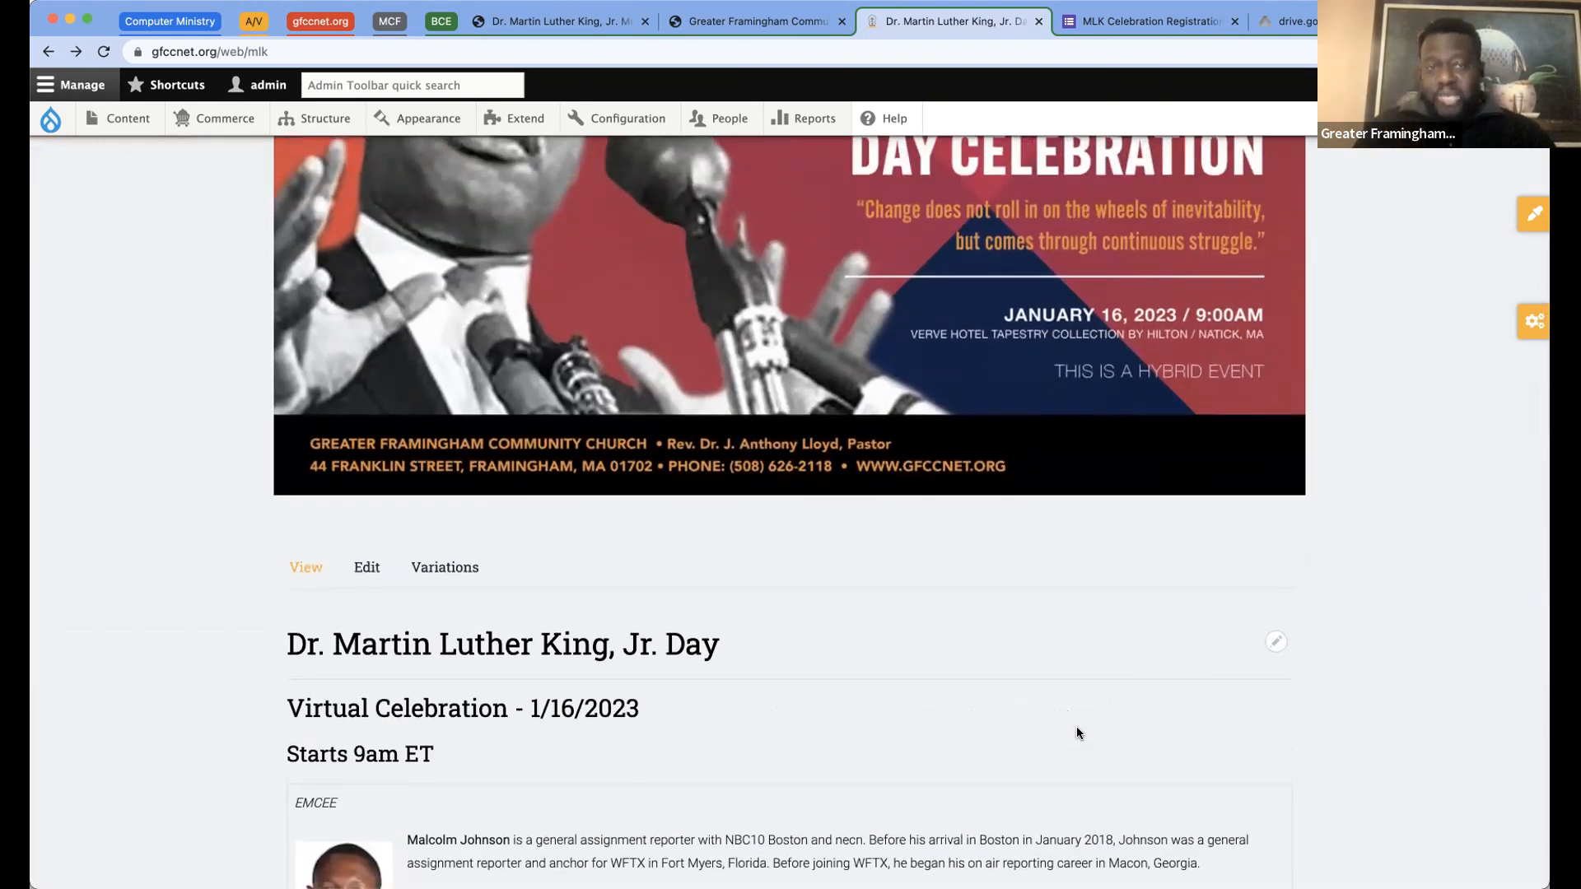
{"action": "scroll", "coordinate": [1077, 733], "scroll_direction": "up", "scroll_amount": 4}
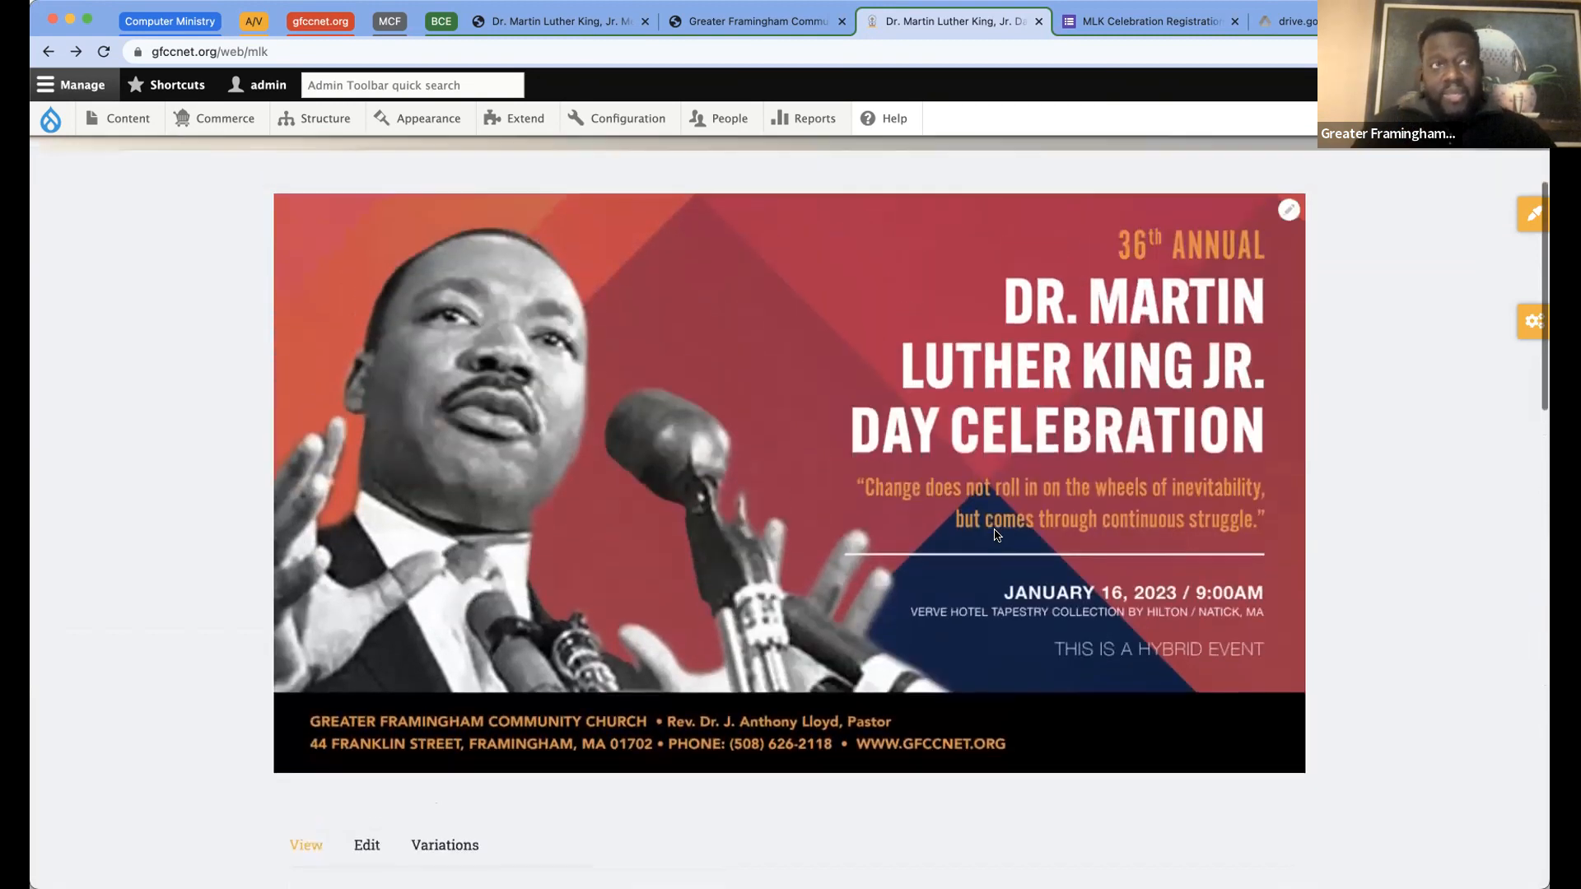
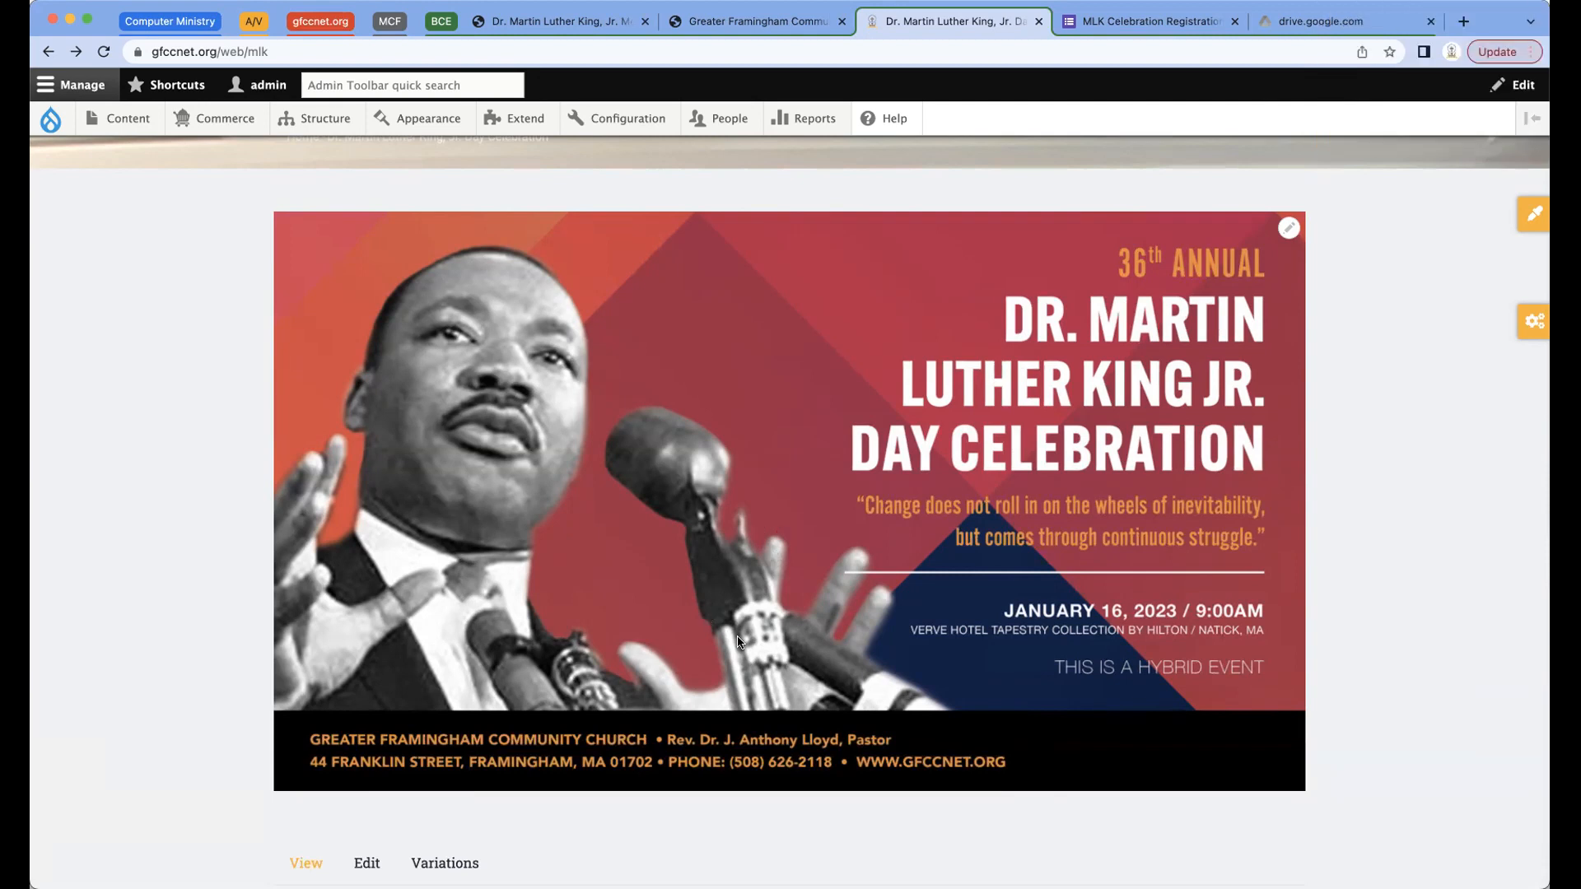
Step: Scroll the live MLK page, then open its edit form
{"action": "scroll", "coordinate": [739, 642], "scroll_direction": "down", "scroll_amount": 3}
{"action": "scroll", "coordinate": [737, 642], "scroll_direction": "down", "scroll_amount": 2}
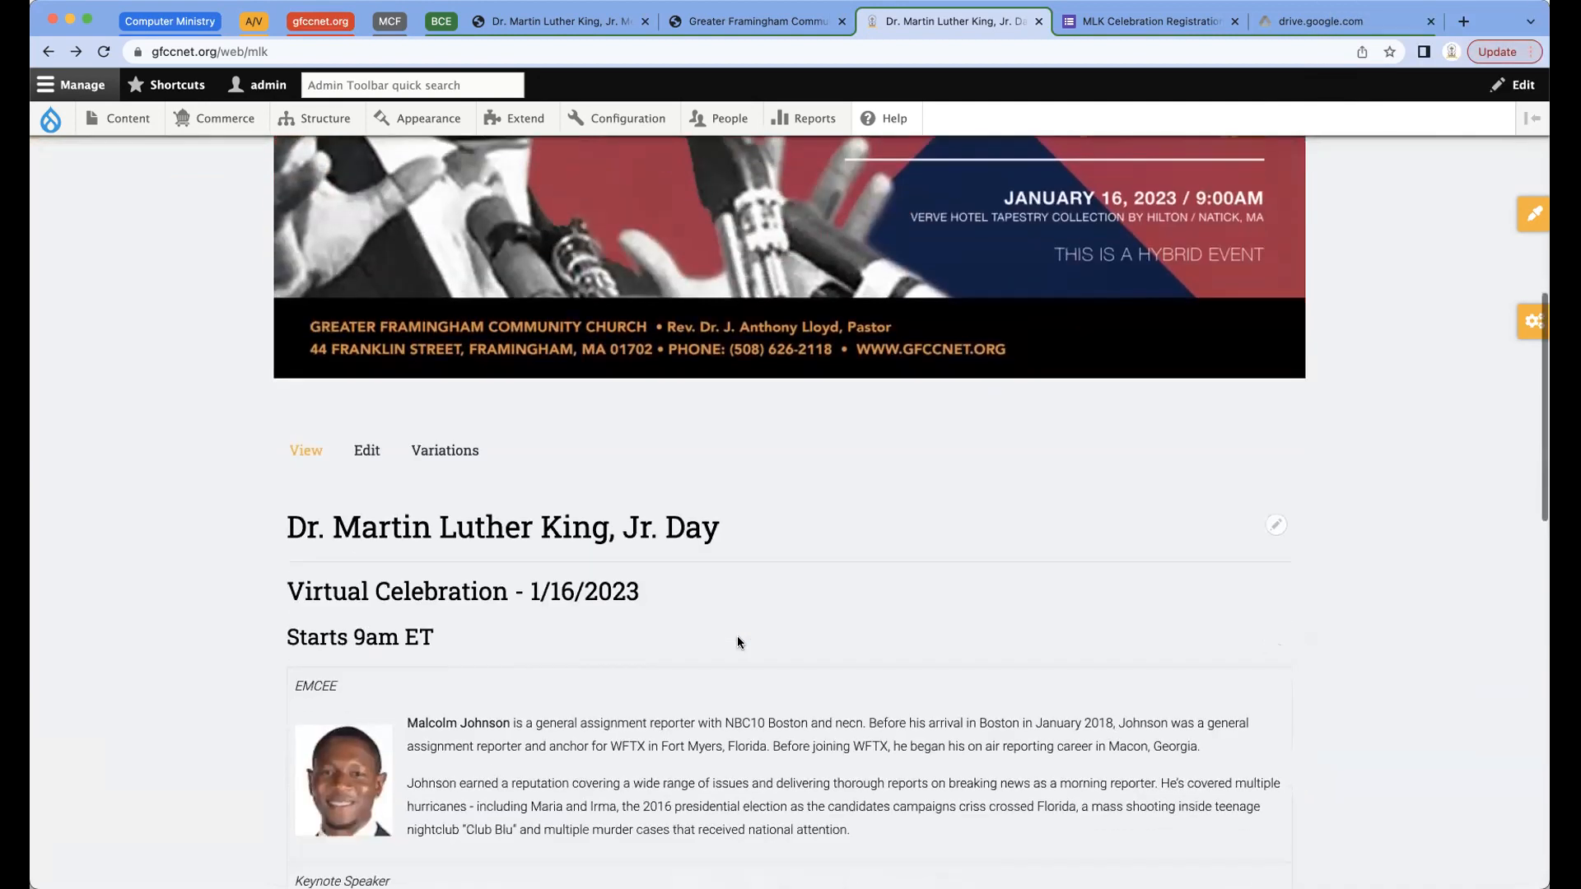
{"action": "scroll", "coordinate": [740, 642], "scroll_direction": "up", "scroll_amount": 2}
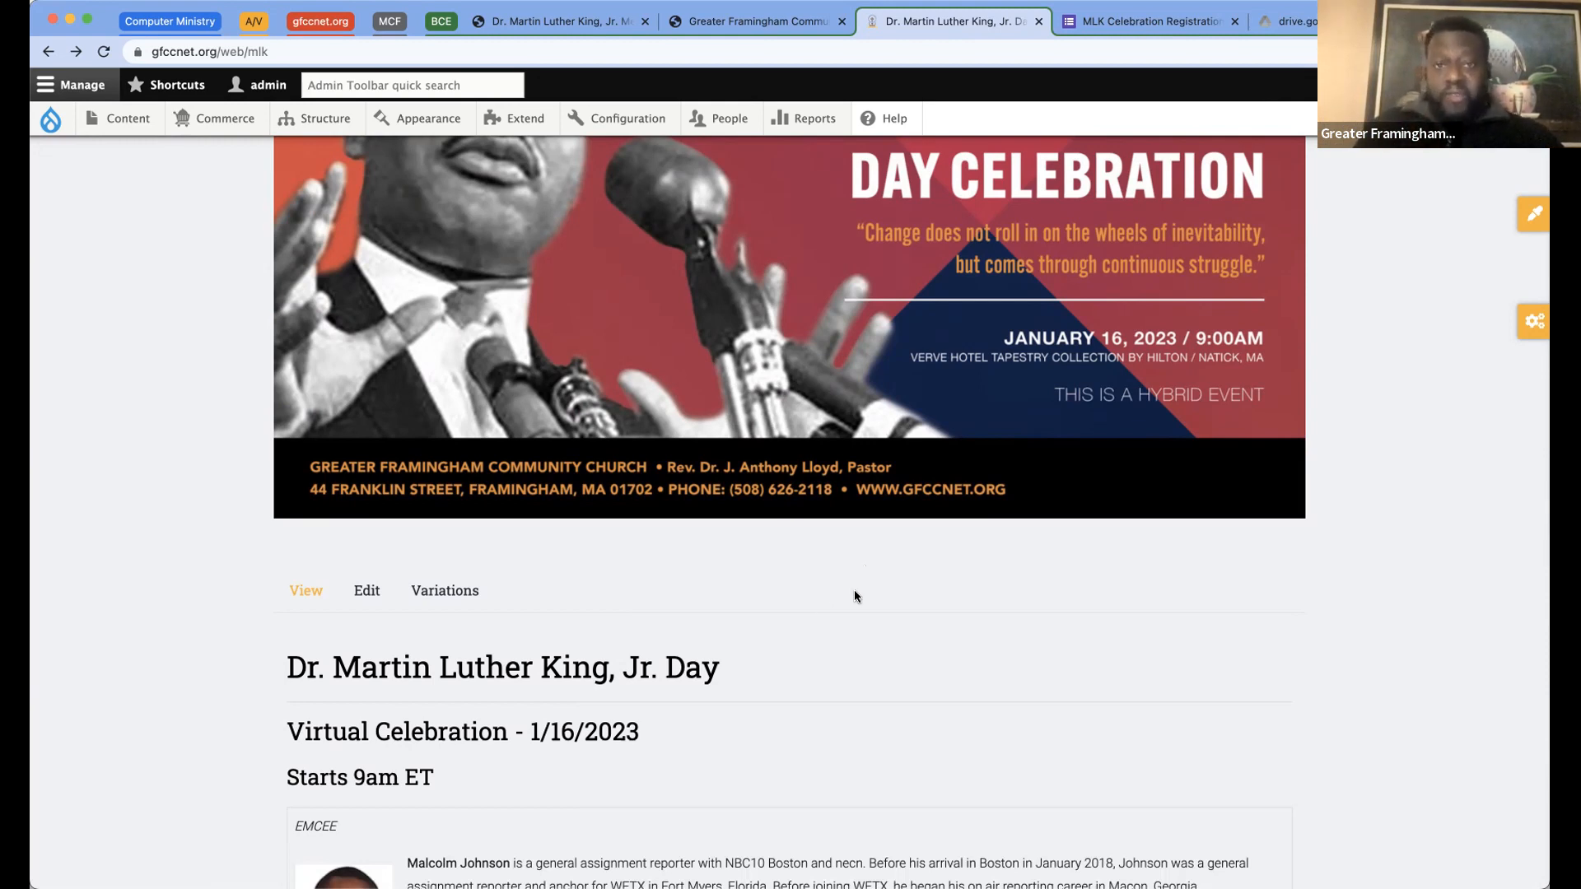
{"action": "scroll", "coordinate": [853, 589], "scroll_direction": "down", "scroll_amount": 3}
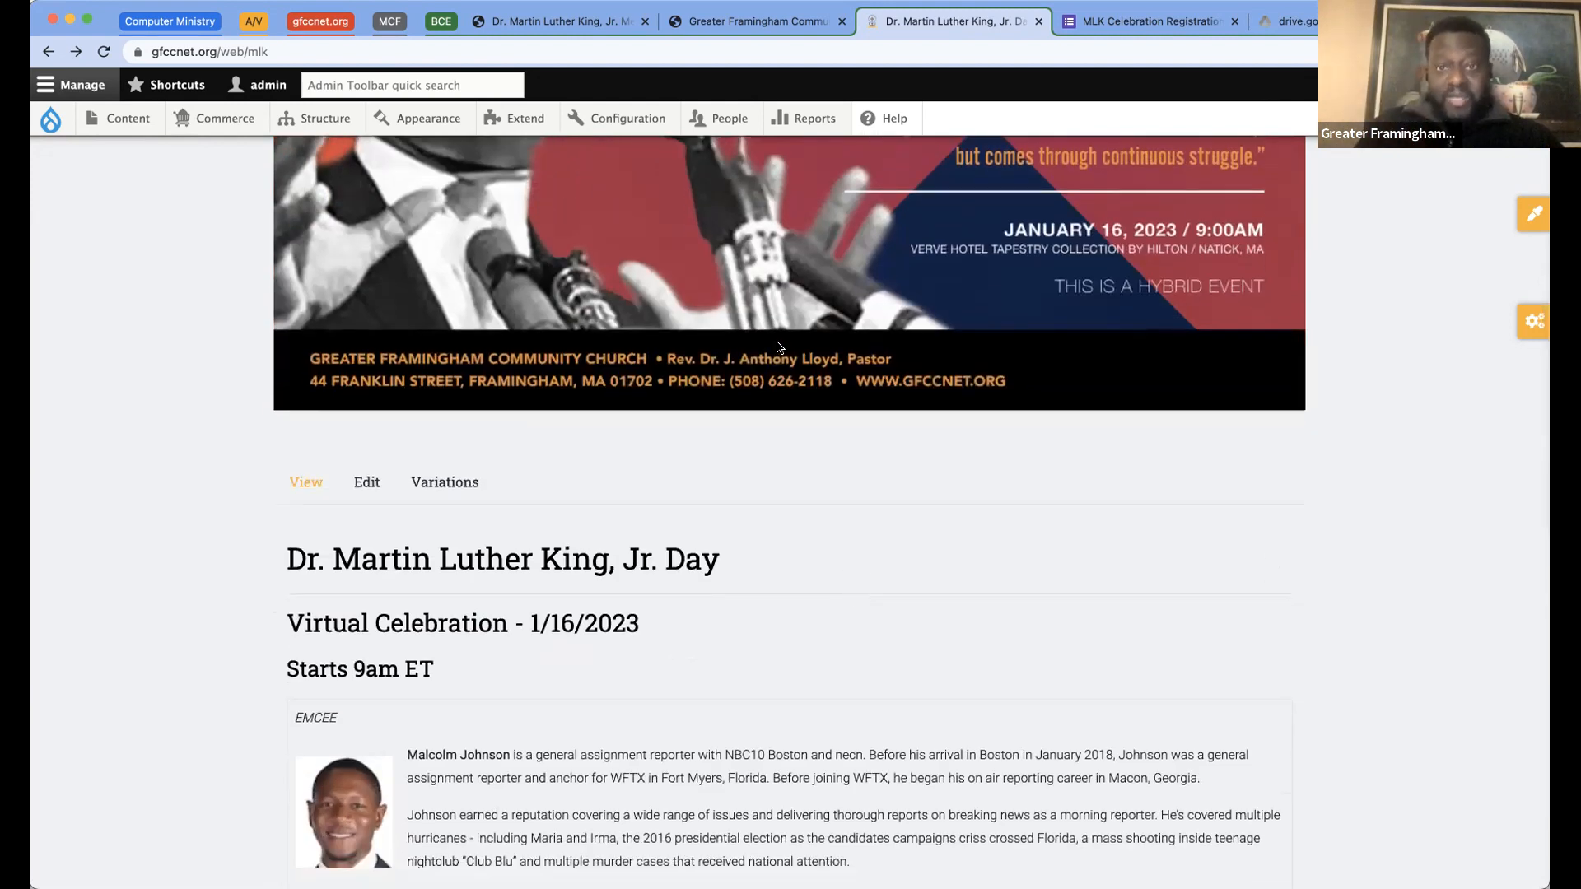
{"action": "scroll", "coordinate": [779, 535], "scroll_direction": "up", "scroll_amount": 8}
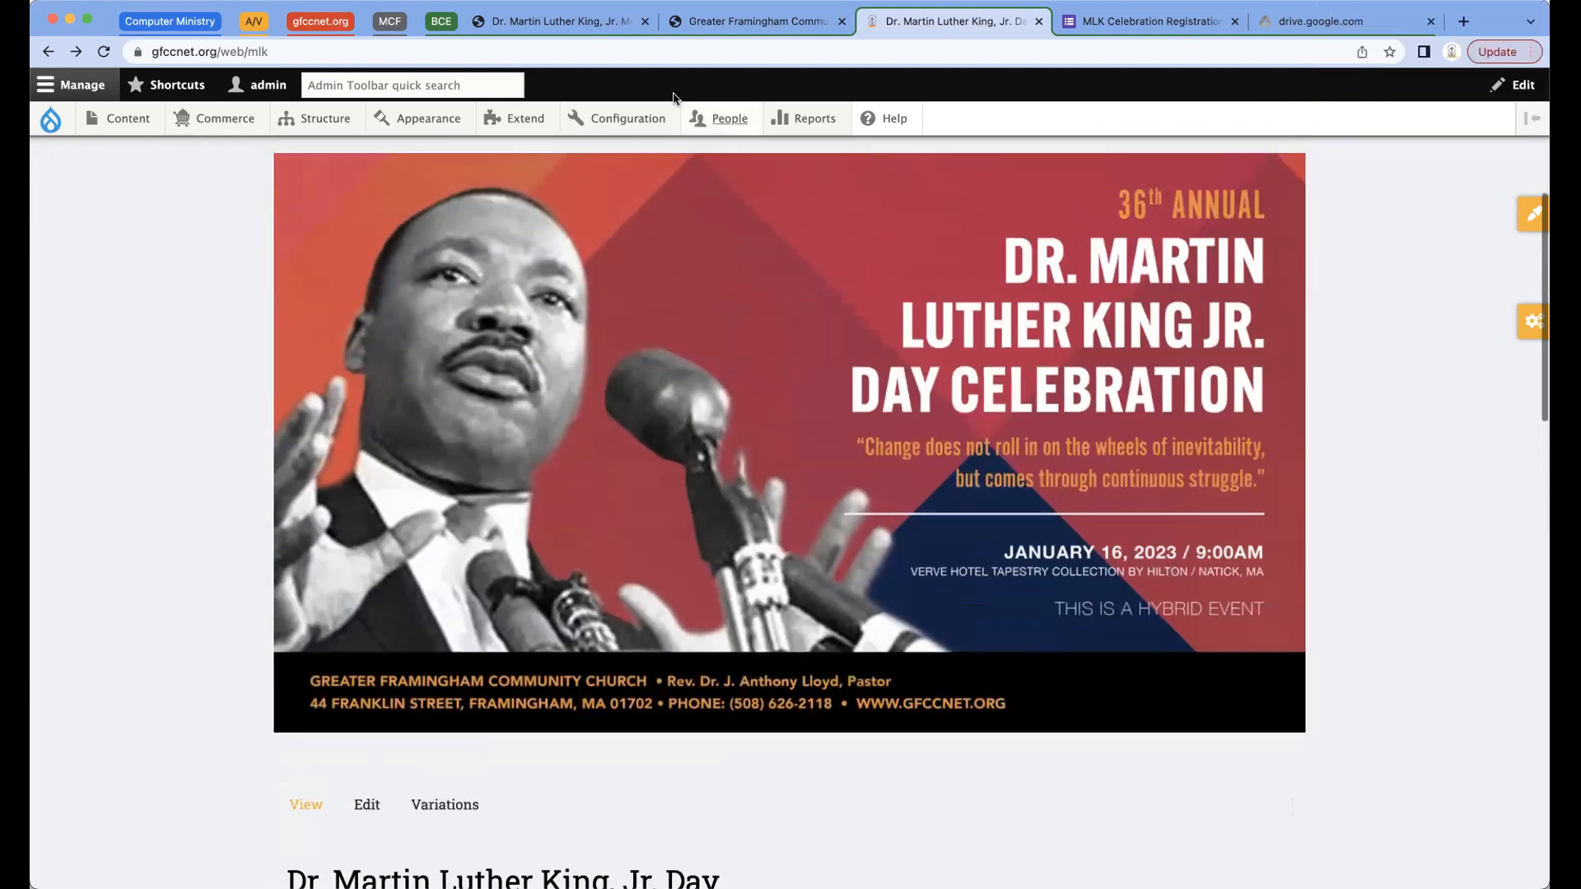
{"action": "scroll", "coordinate": [646, 406], "scroll_direction": "down", "scroll_amount": 6}
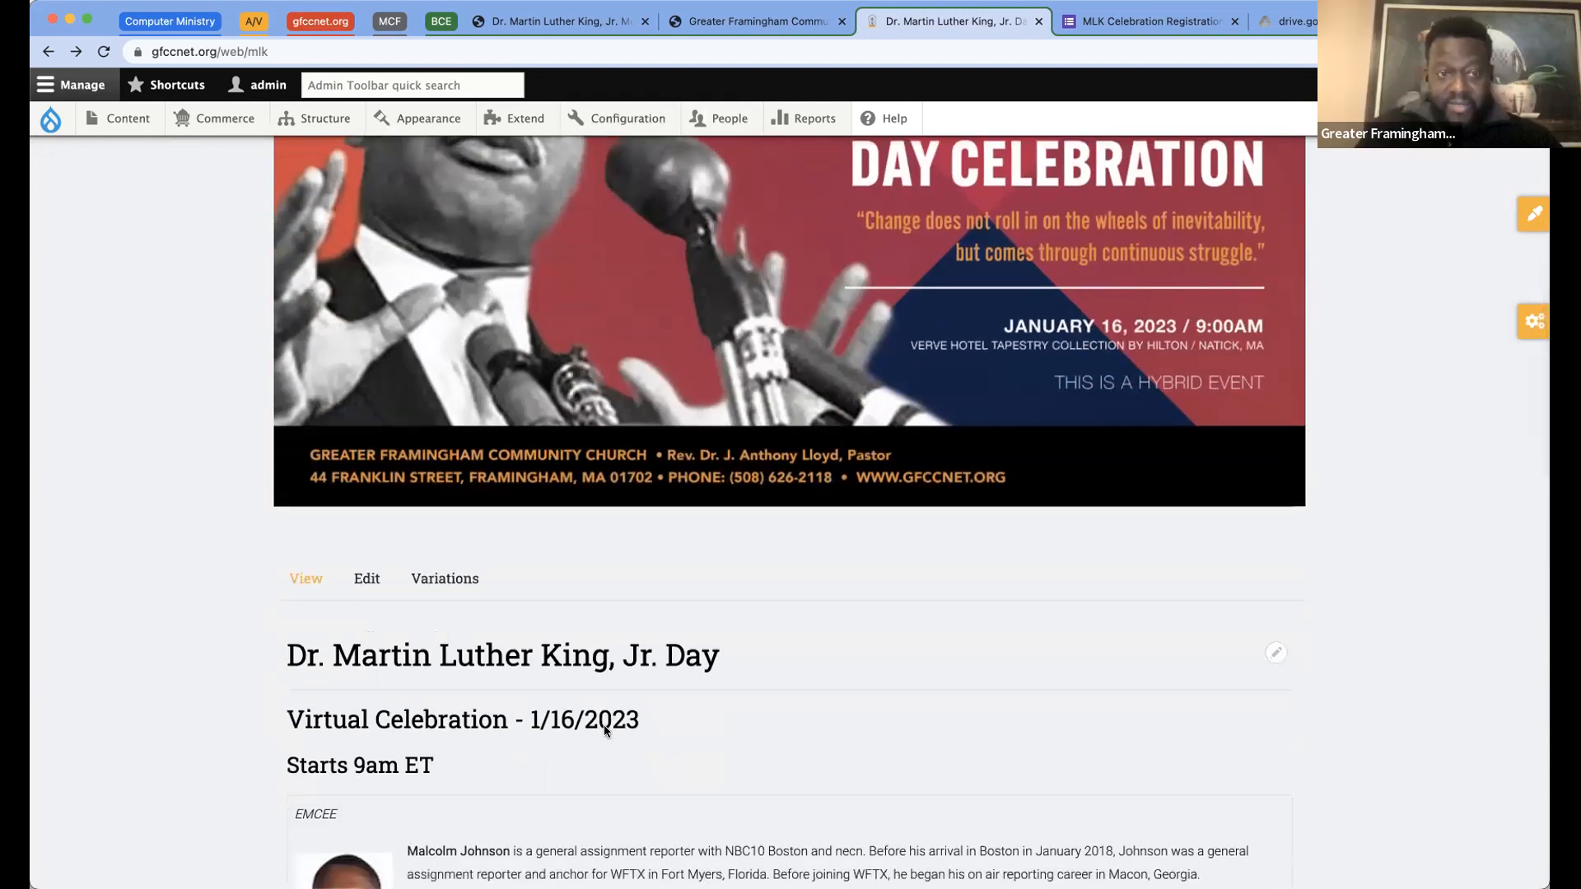
{"action": "left_click", "coordinate": [367, 579]}
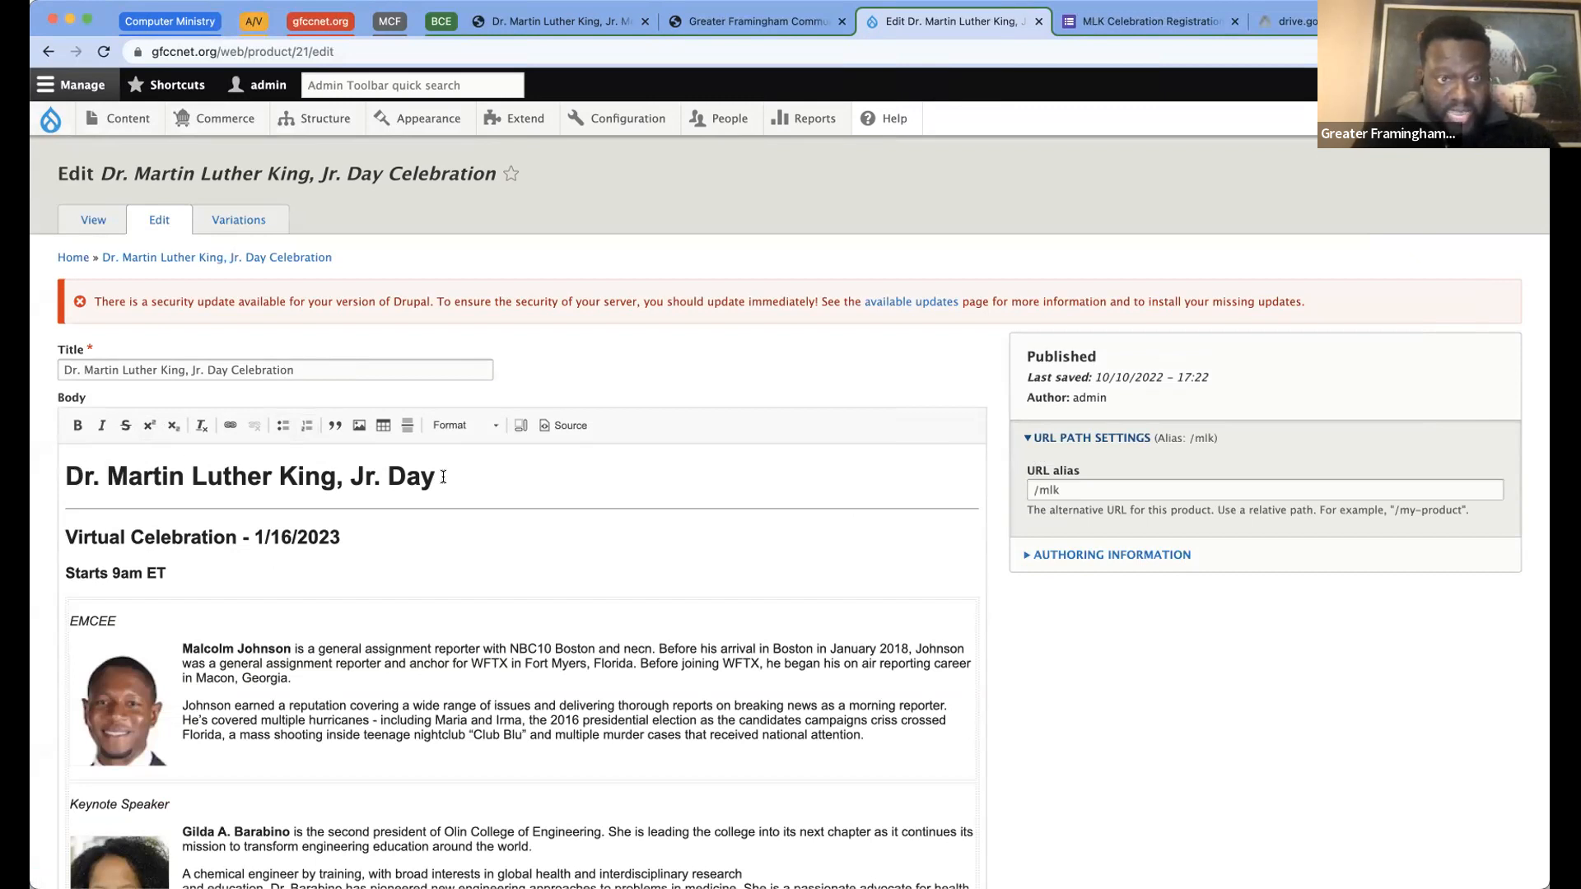
Step: Return to the published MLK page and scroll through its content again
{"action": "scroll", "coordinate": [481, 611], "scroll_direction": "down", "scroll_amount": 10}
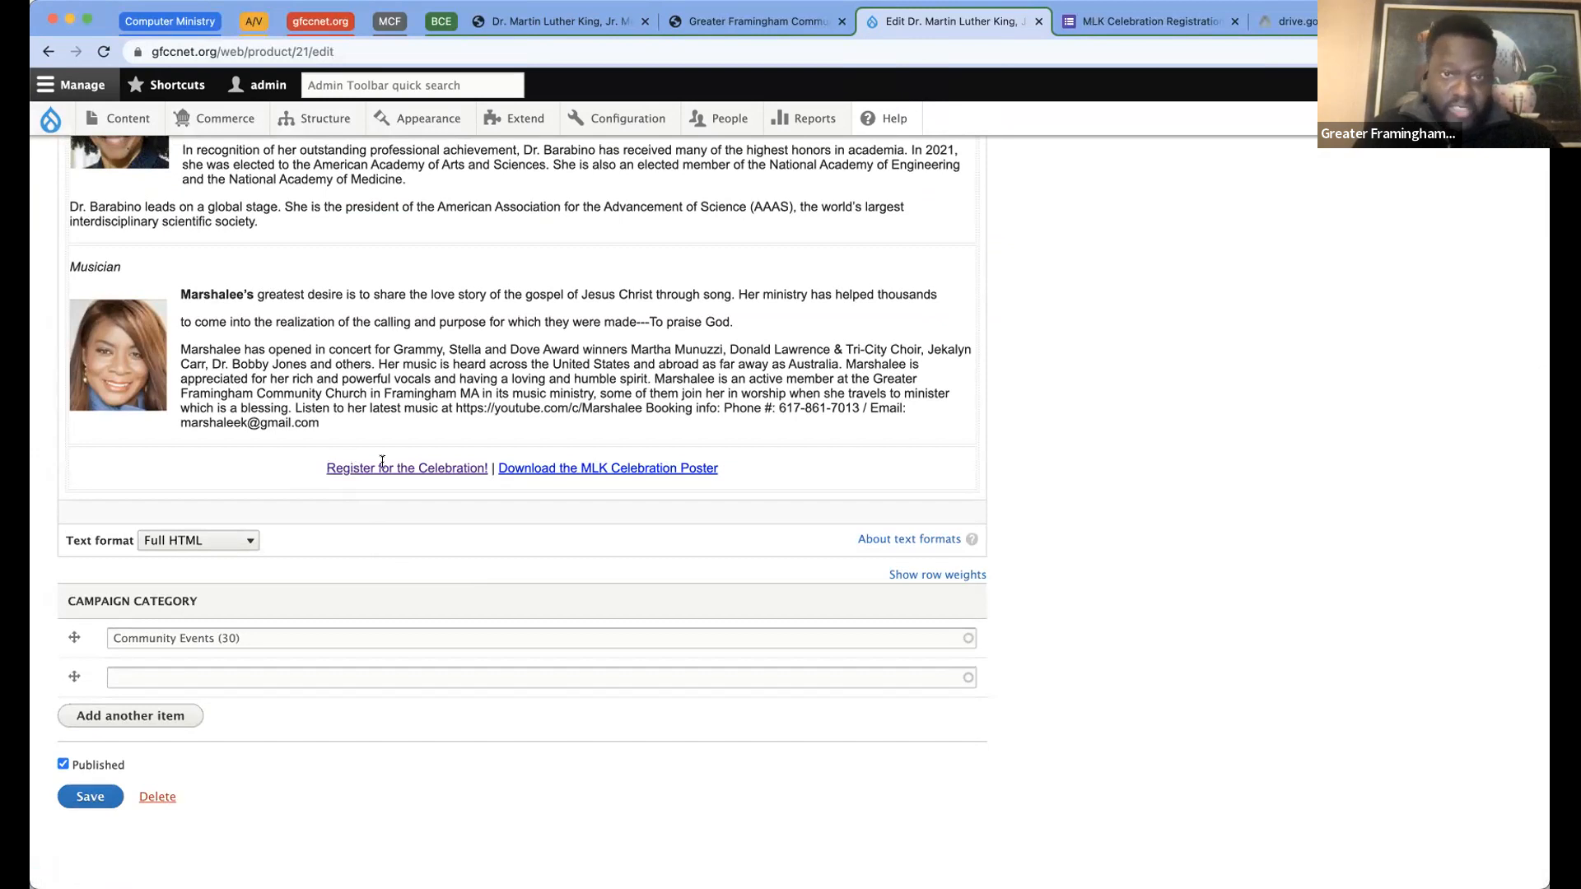
{"action": "scroll", "coordinate": [602, 467], "scroll_direction": "up", "scroll_amount": 5}
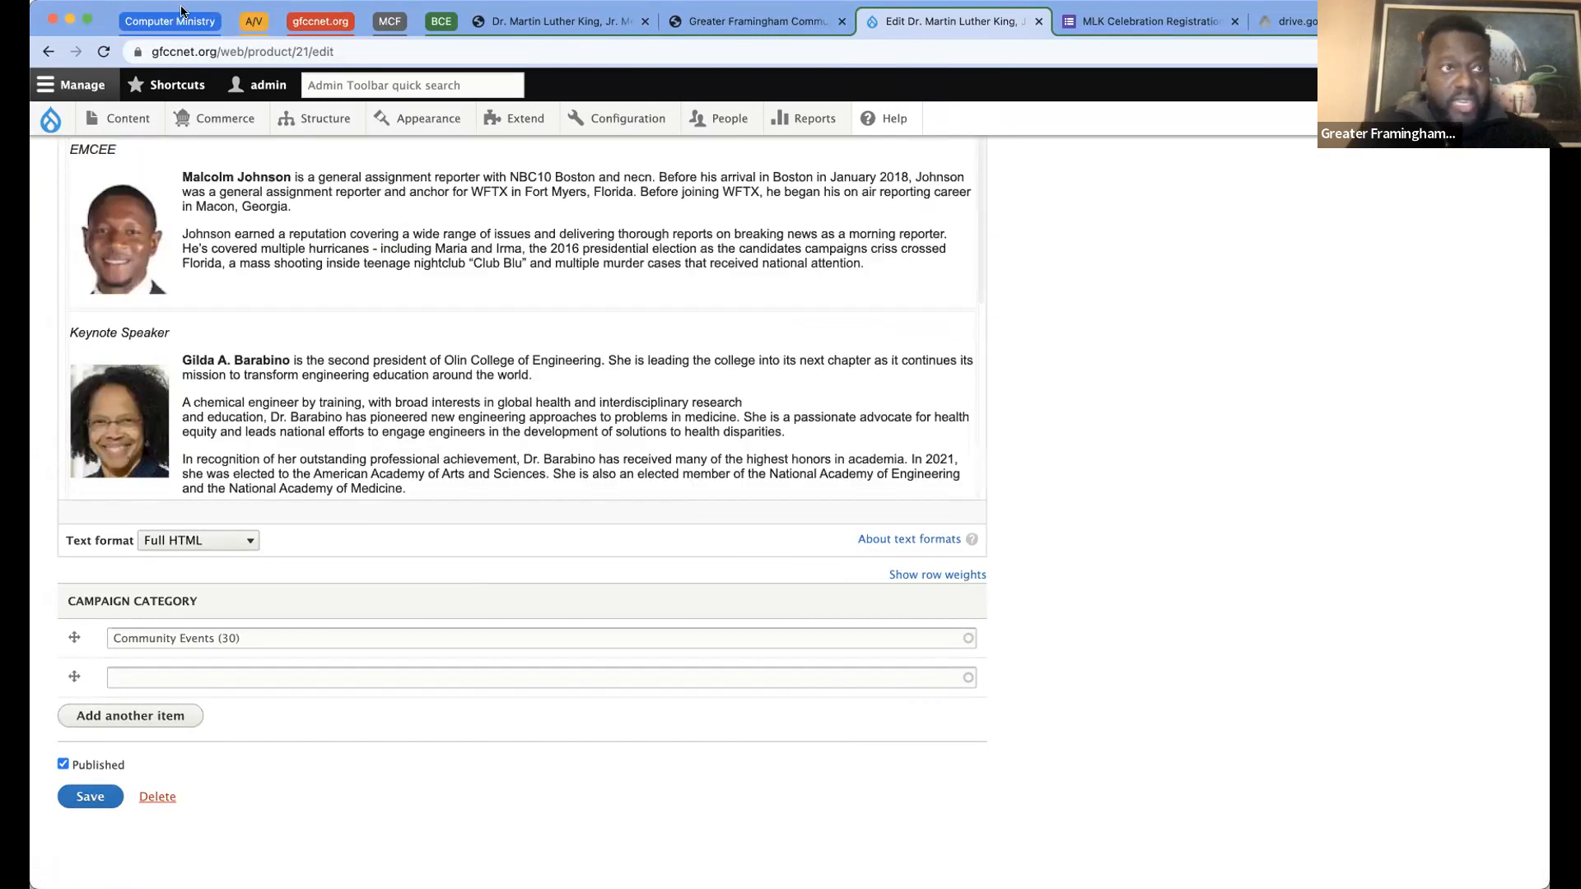
{"action": "left_click", "coordinate": [47, 54]}
{"action": "left_click", "coordinate": [48, 55]}
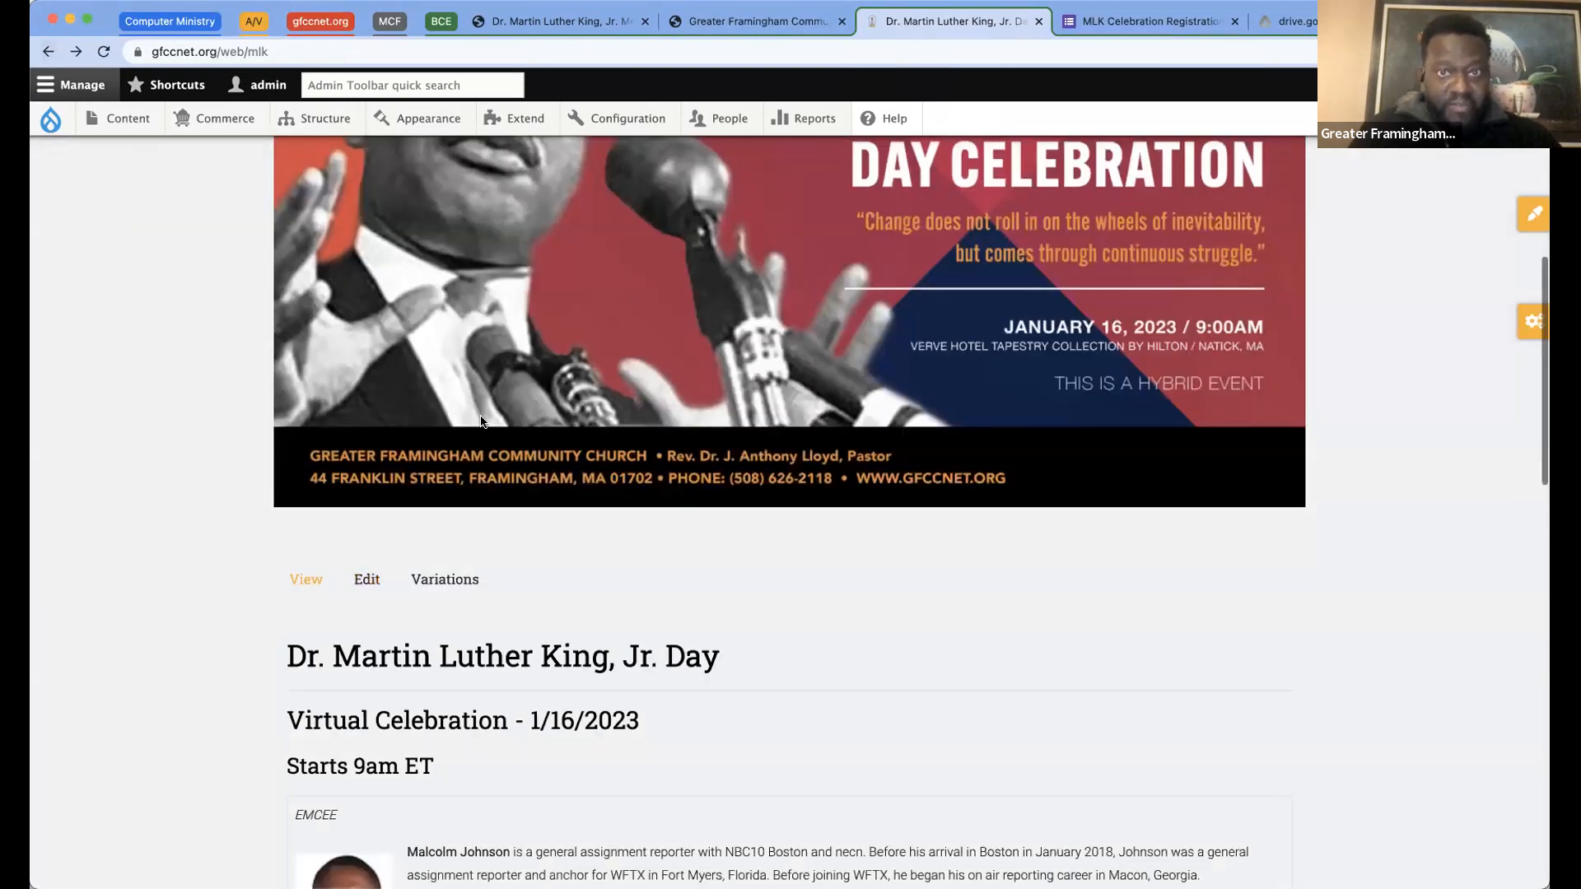
{"action": "scroll", "coordinate": [481, 421], "scroll_direction": "down", "scroll_amount": 5}
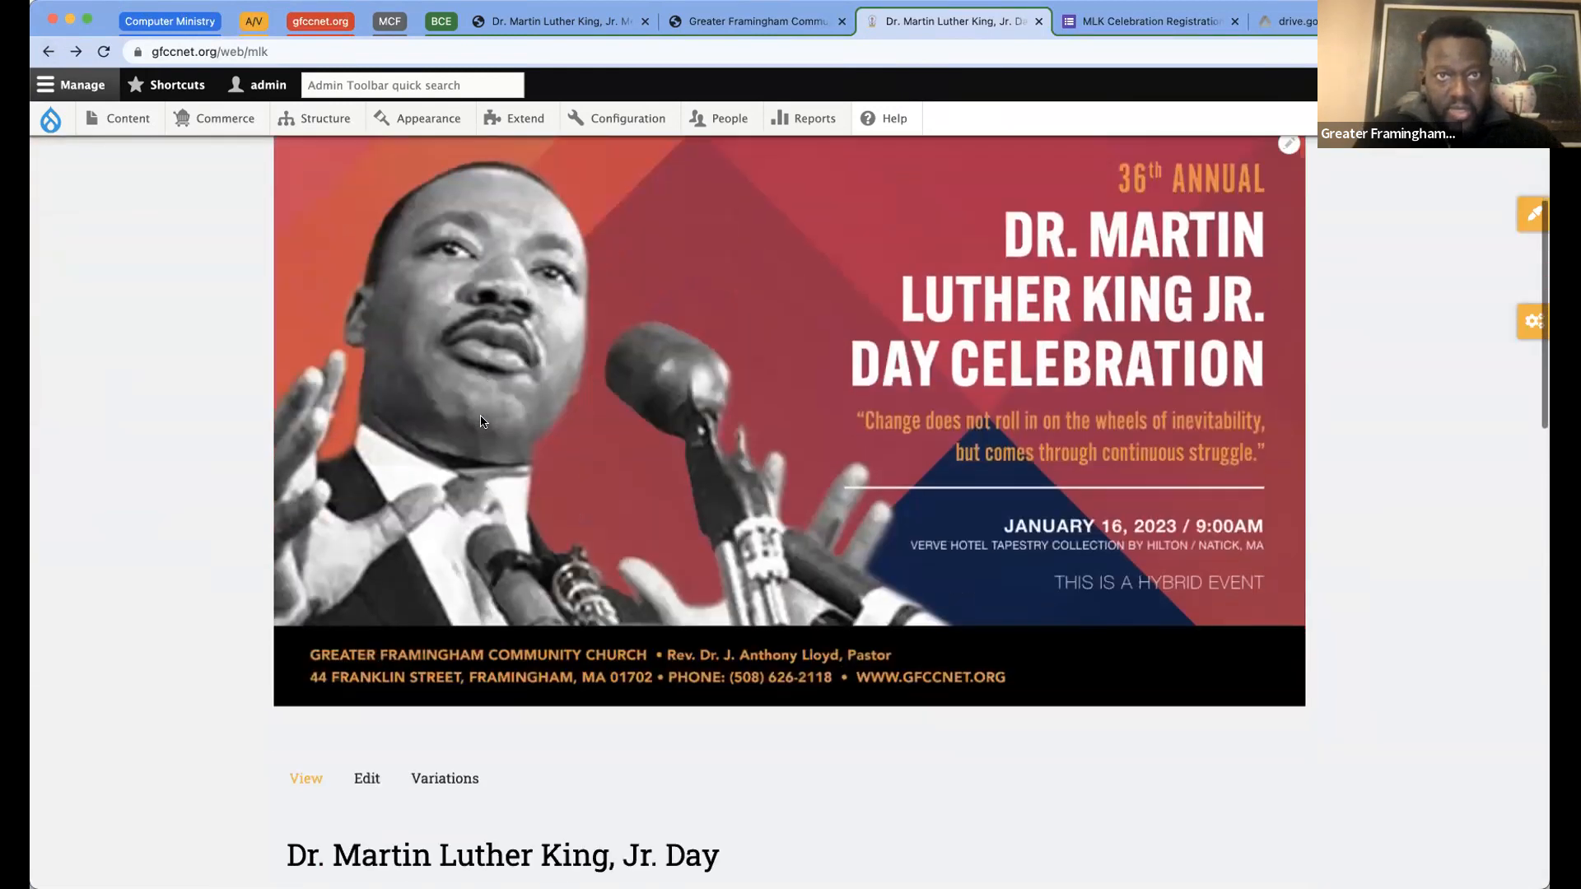
{"action": "scroll", "coordinate": [481, 422], "scroll_direction": "up", "scroll_amount": 6}
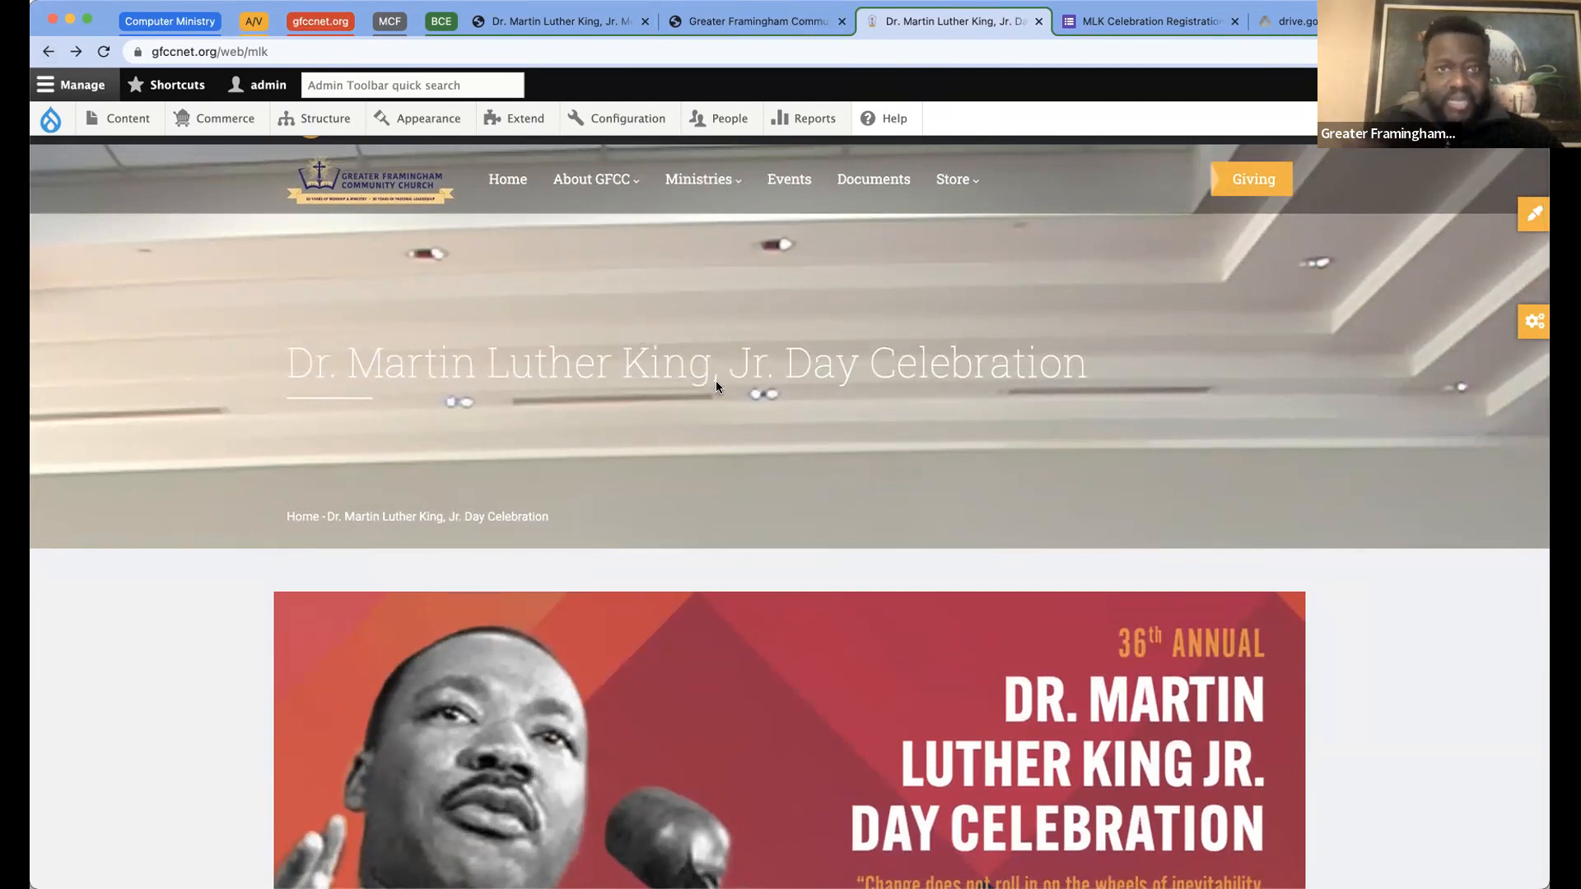
{"action": "scroll", "coordinate": [716, 387], "scroll_direction": "down", "scroll_amount": 1}
{"action": "scroll", "coordinate": [716, 382], "scroll_direction": "down", "scroll_amount": 5}
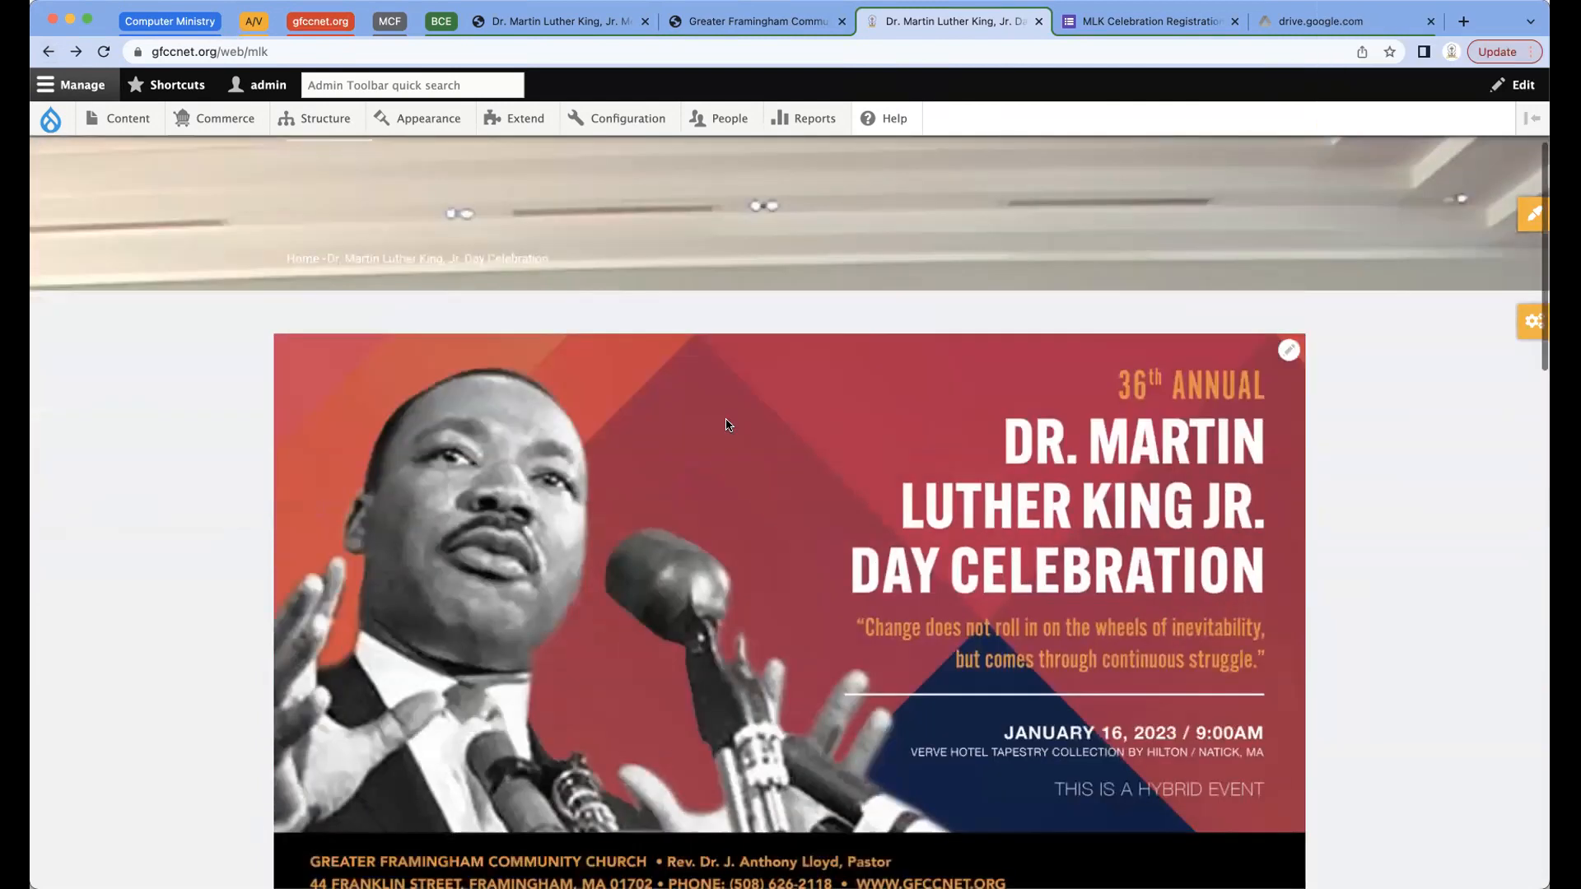
{"action": "scroll", "coordinate": [723, 420], "scroll_direction": "up", "scroll_amount": 5}
{"action": "scroll", "coordinate": [725, 419], "scroll_direction": "down", "scroll_amount": 2}
{"action": "scroll", "coordinate": [725, 424], "scroll_direction": "down", "scroll_amount": 8}
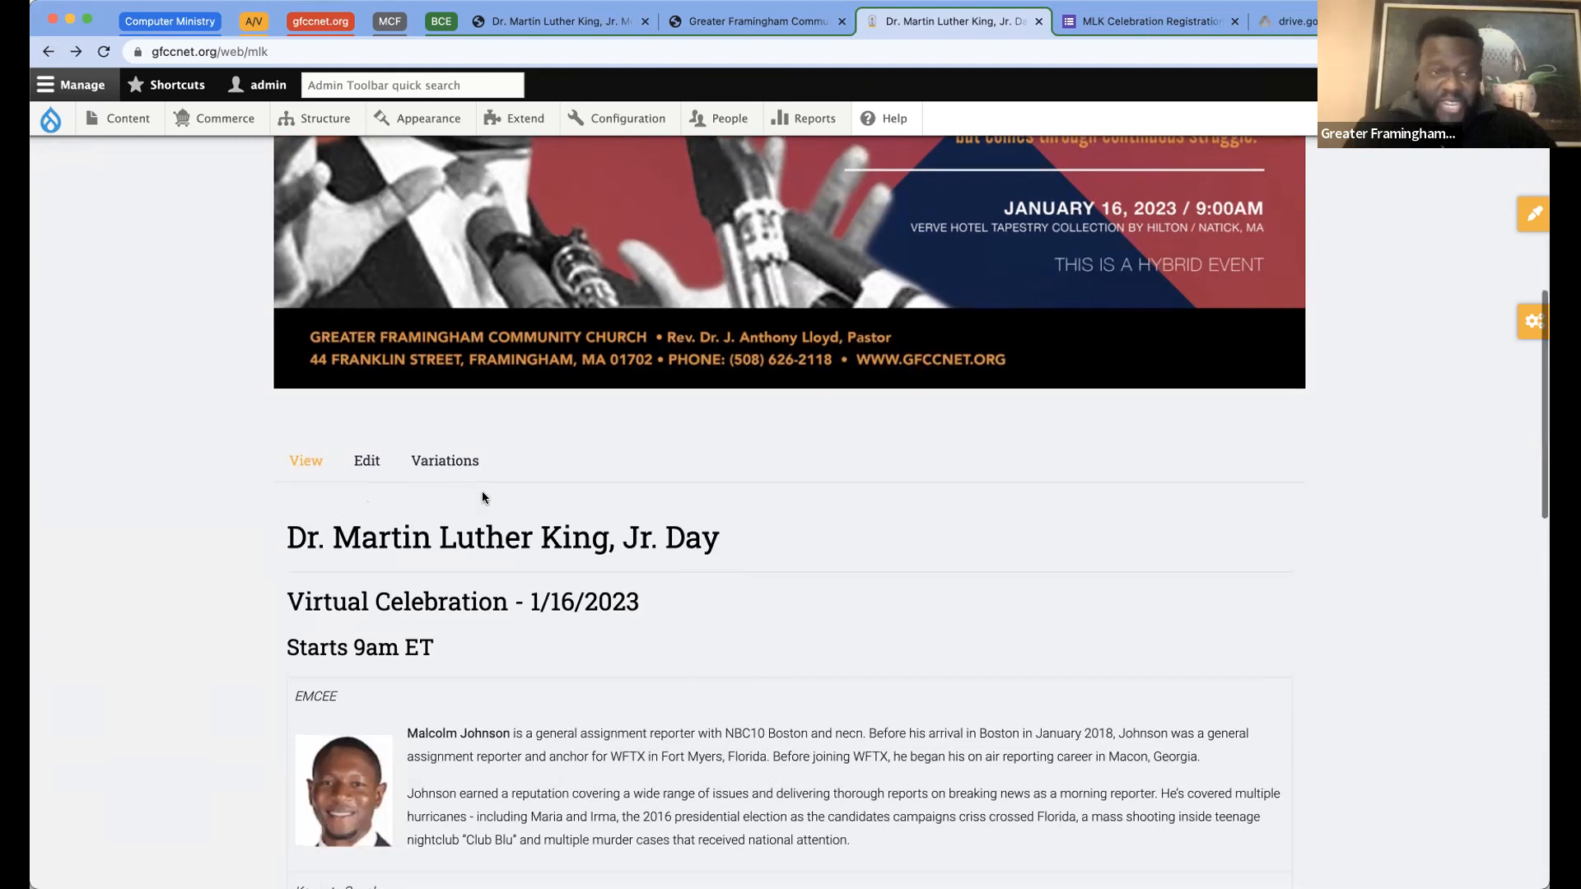
{"action": "scroll", "coordinate": [481, 494], "scroll_direction": "up", "scroll_amount": 3}
{"action": "scroll", "coordinate": [483, 494], "scroll_direction": "up", "scroll_amount": 2}
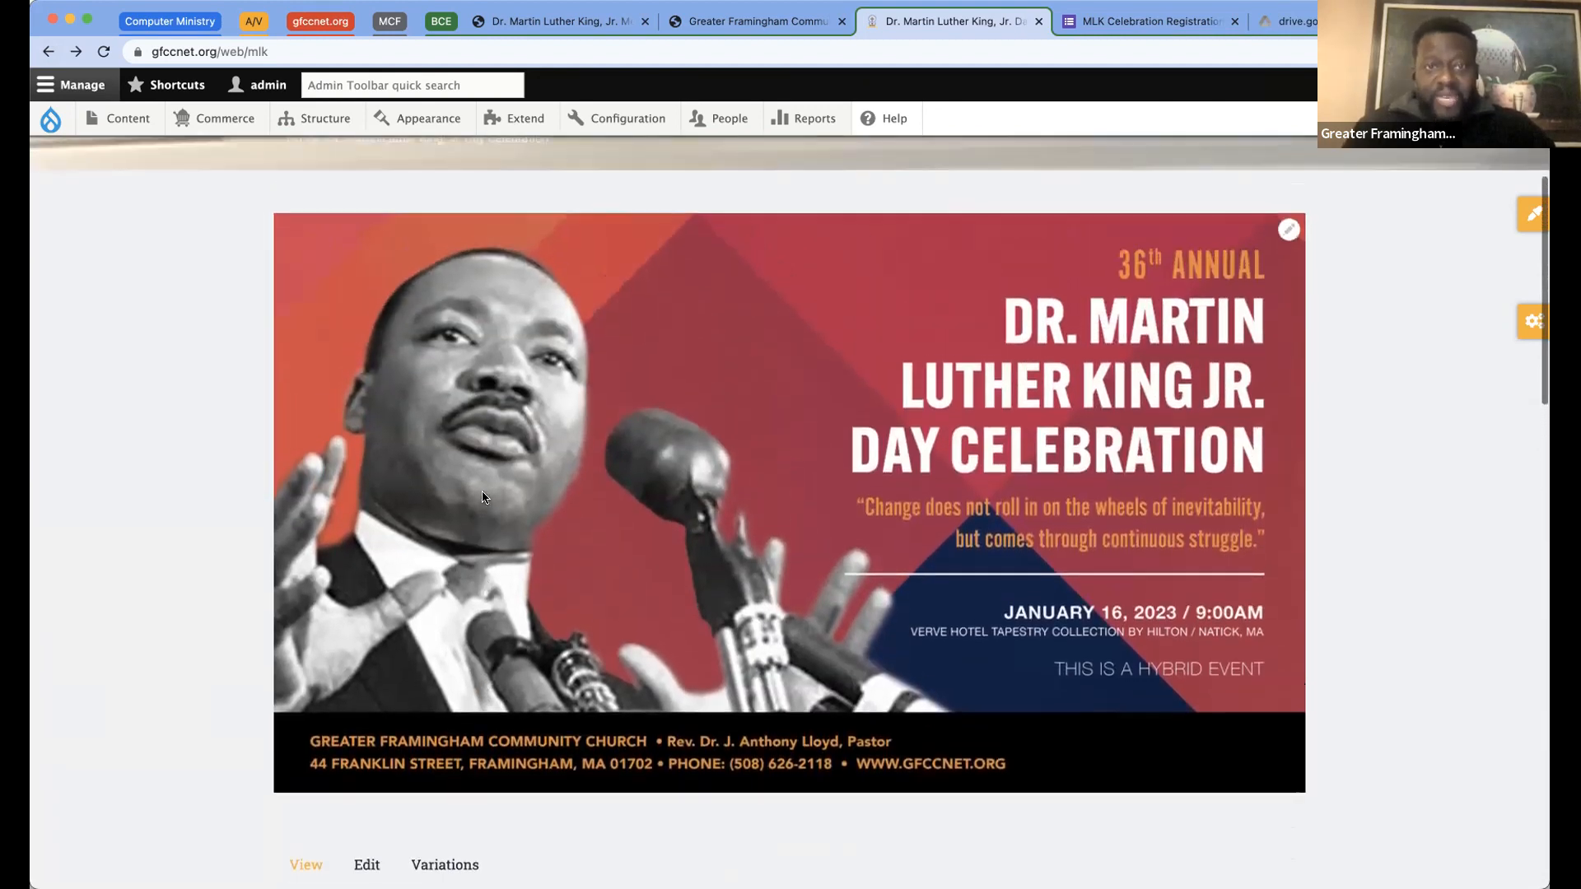
{"action": "scroll", "coordinate": [564, 384], "scroll_direction": "down", "scroll_amount": 5}
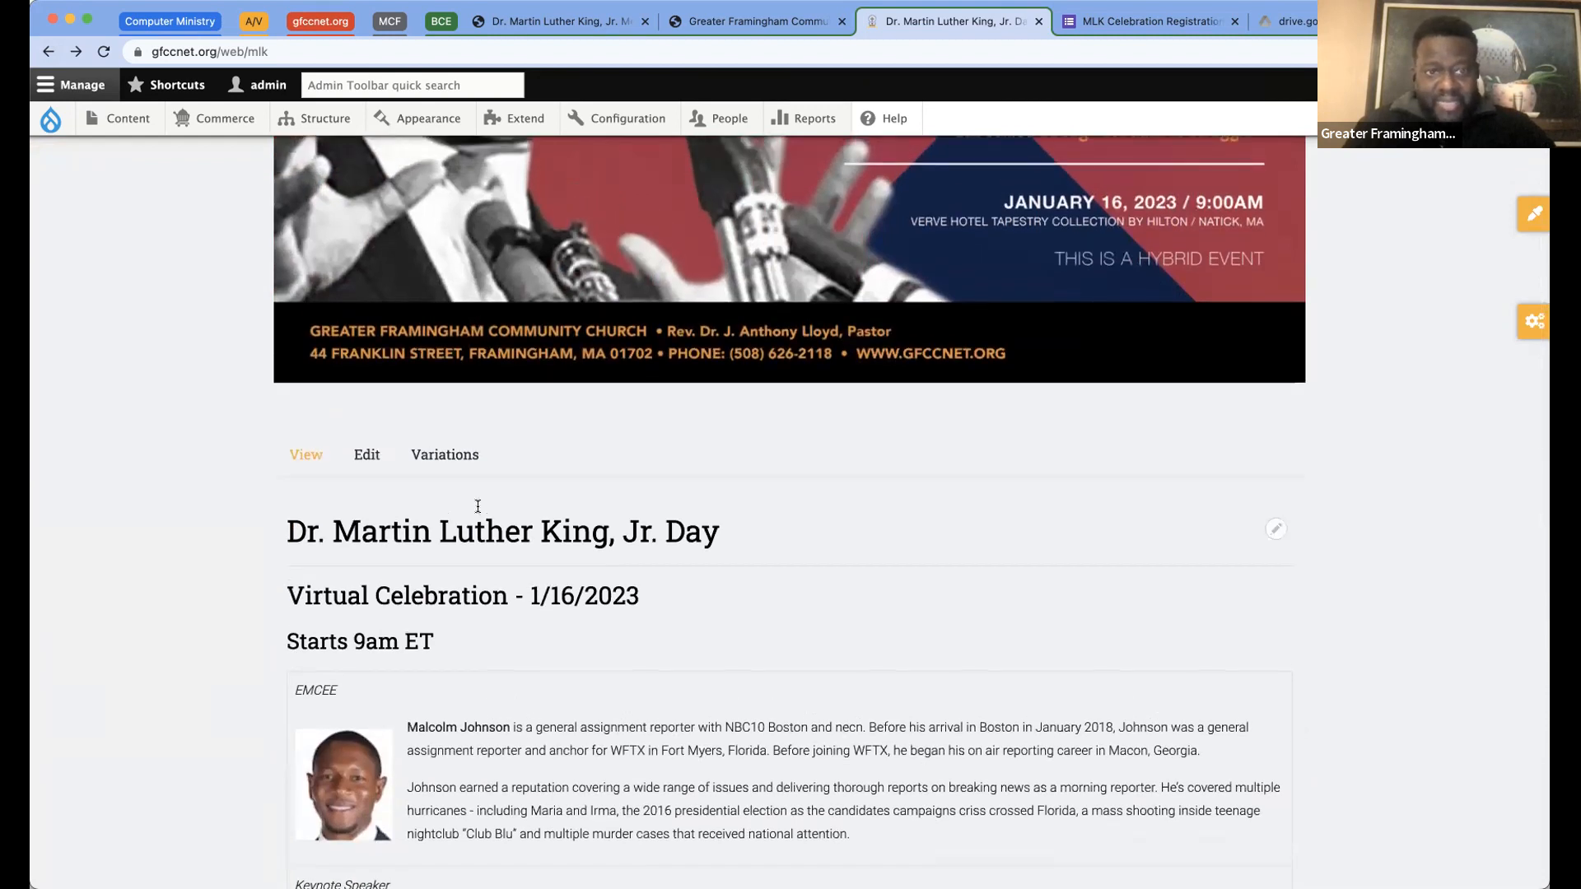
{"action": "scroll", "coordinate": [476, 504], "scroll_direction": "up", "scroll_amount": 1}
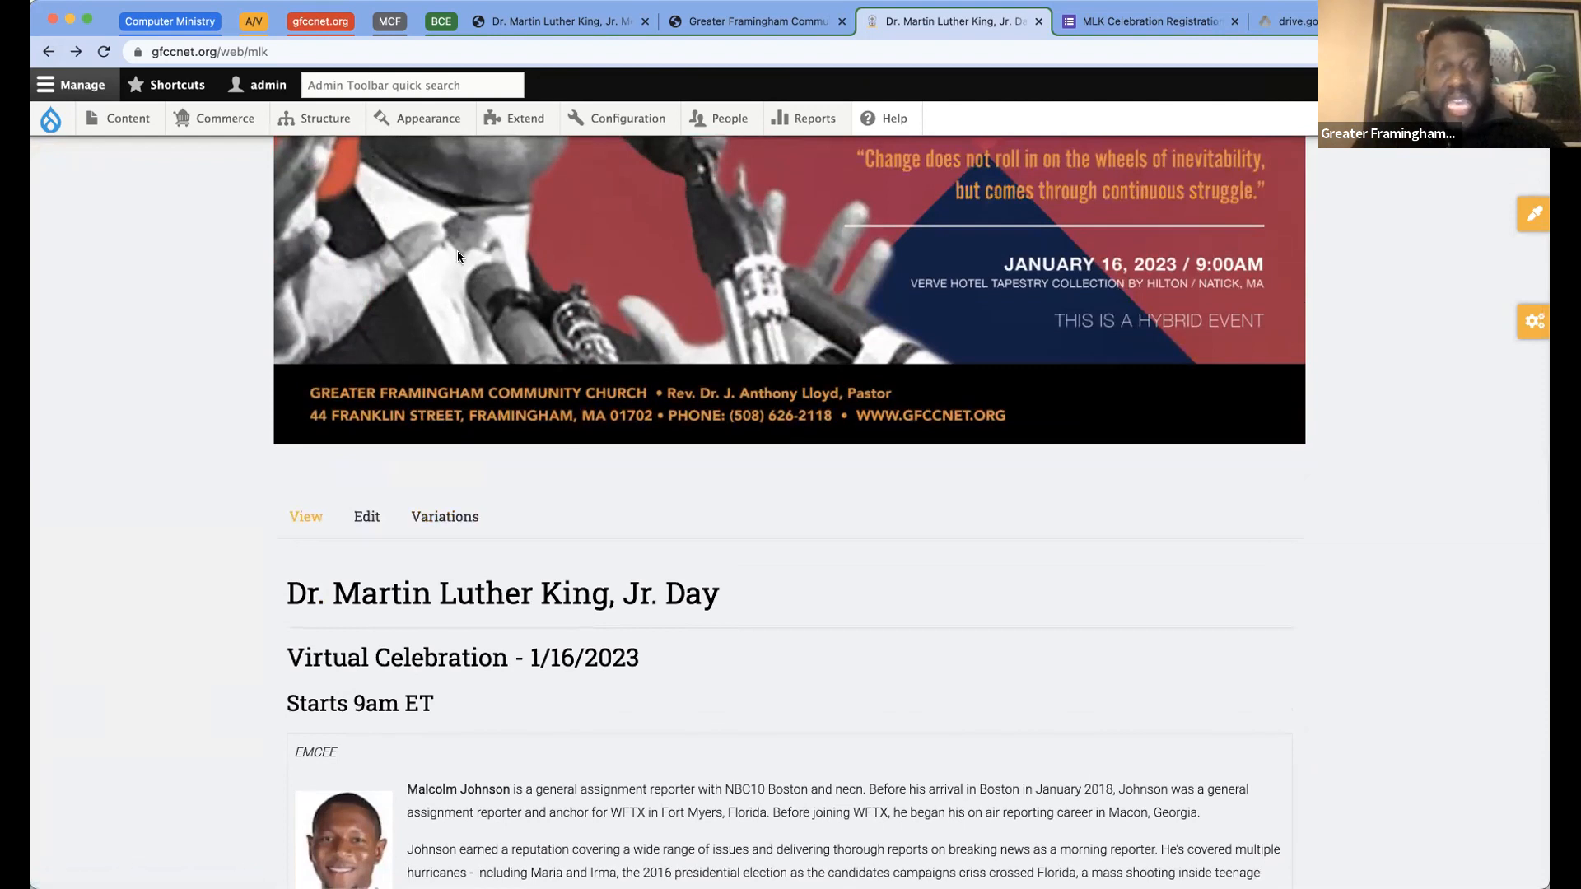
{"action": "scroll", "coordinate": [456, 250], "scroll_direction": "up", "scroll_amount": 5}
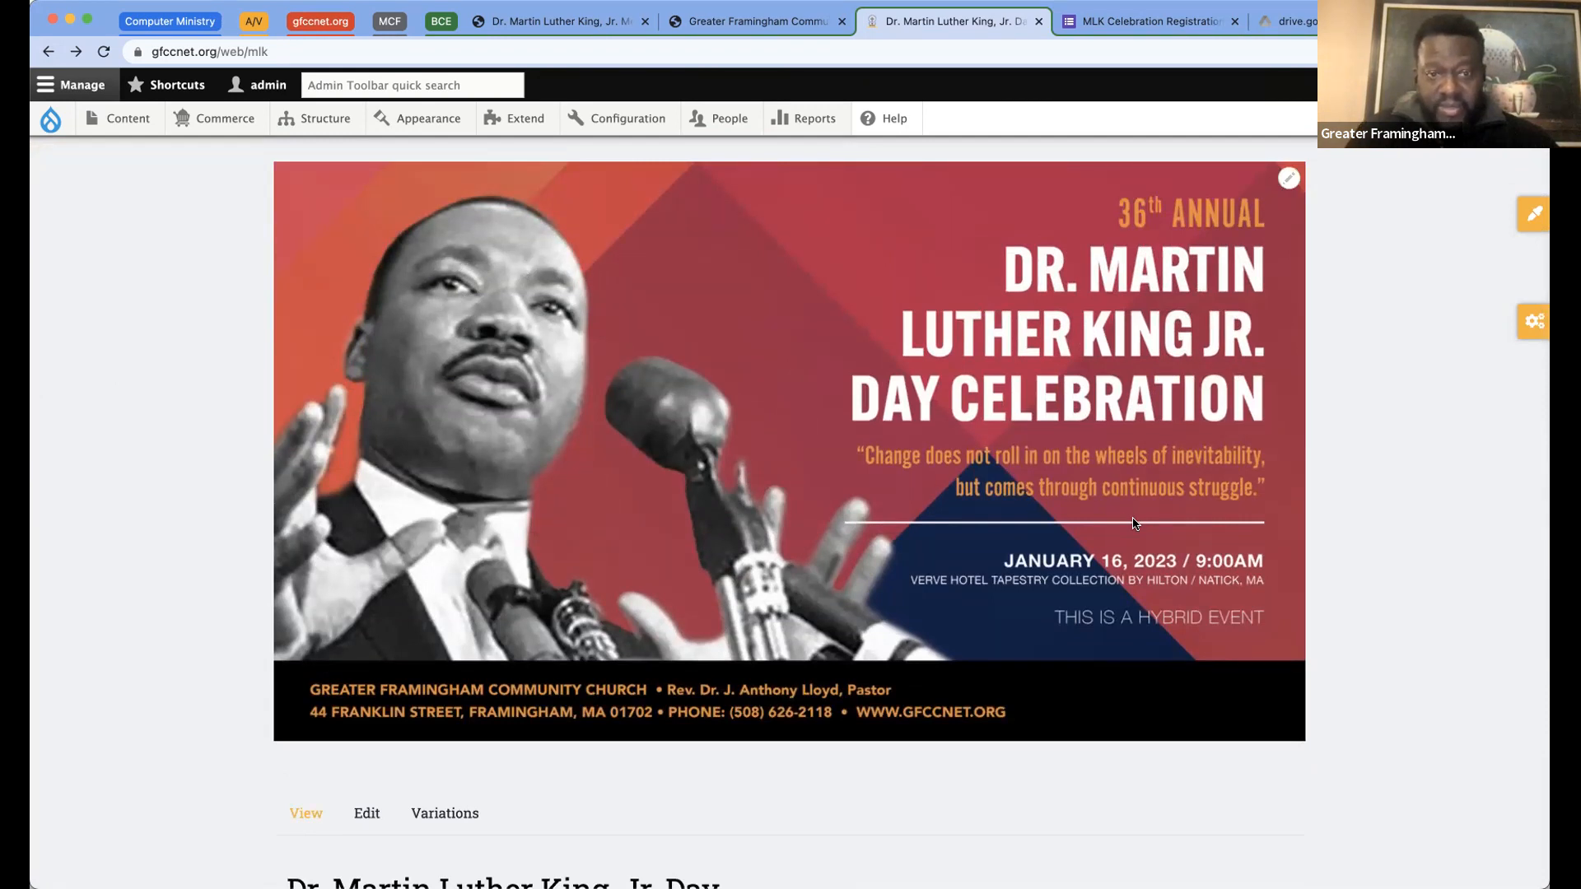
{"action": "scroll", "coordinate": [1133, 524], "scroll_direction": "down", "scroll_amount": 4}
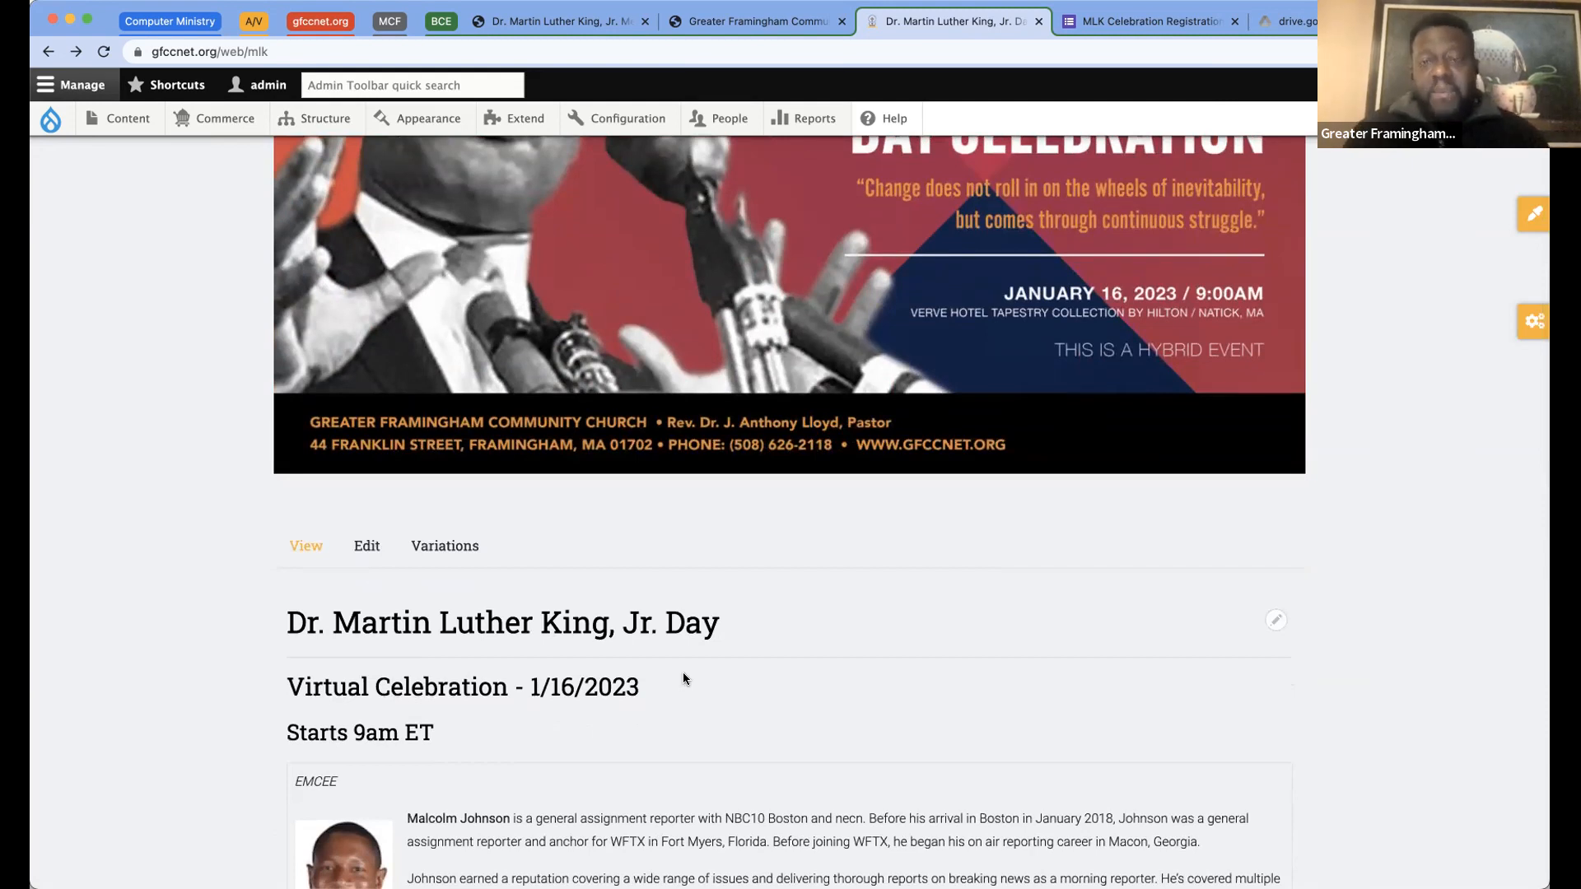
{"action": "scroll", "coordinate": [802, 336], "scroll_direction": "up", "scroll_amount": 1}
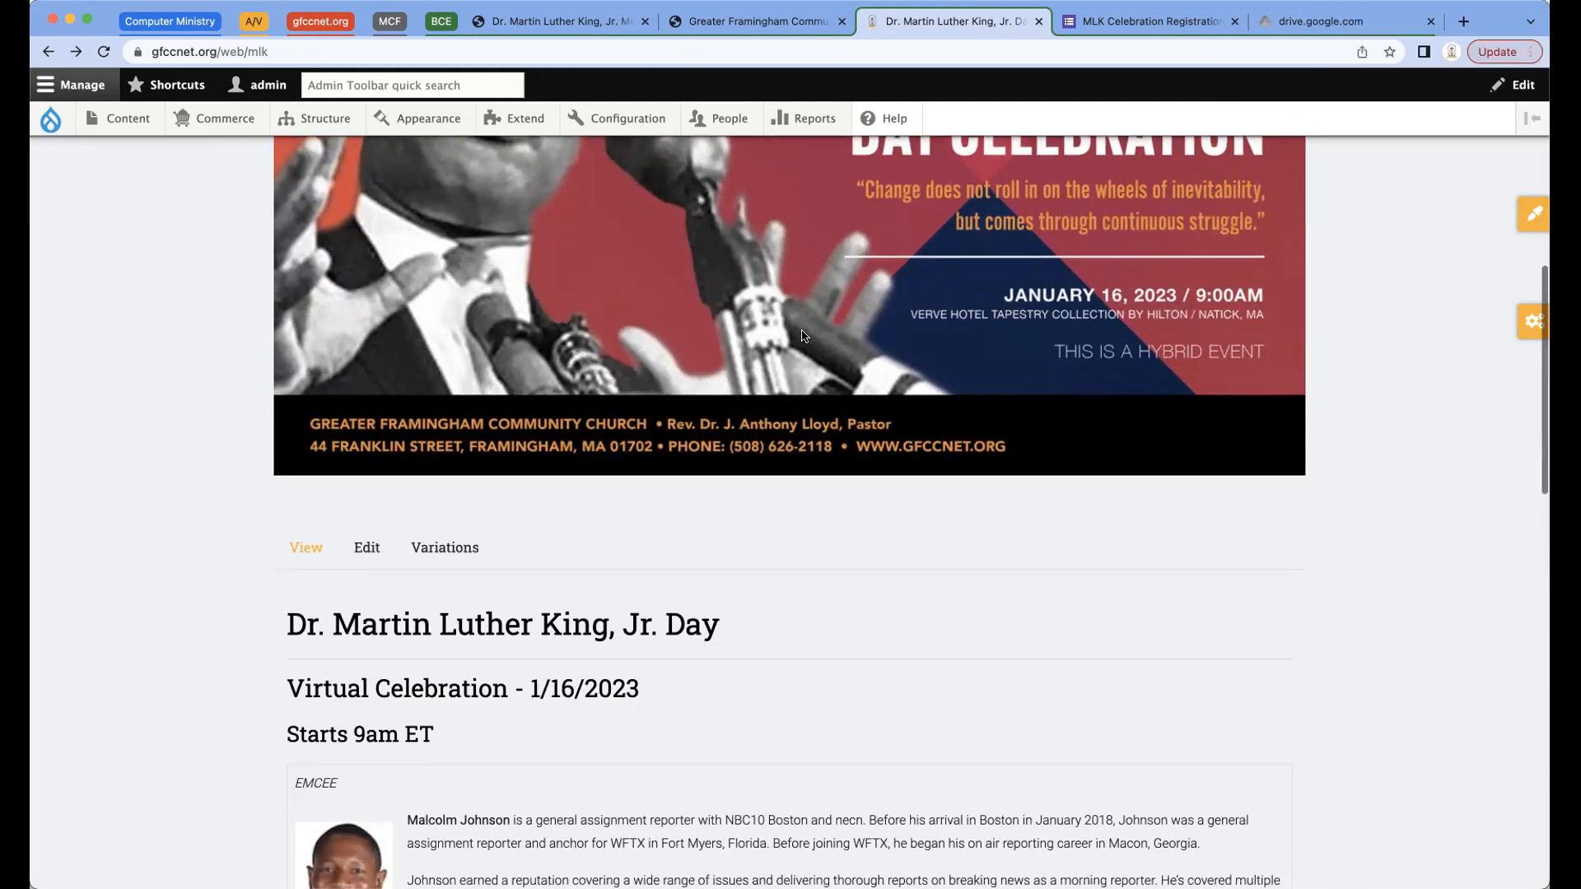
{"action": "scroll", "coordinate": [803, 336], "scroll_direction": "up", "scroll_amount": 5}
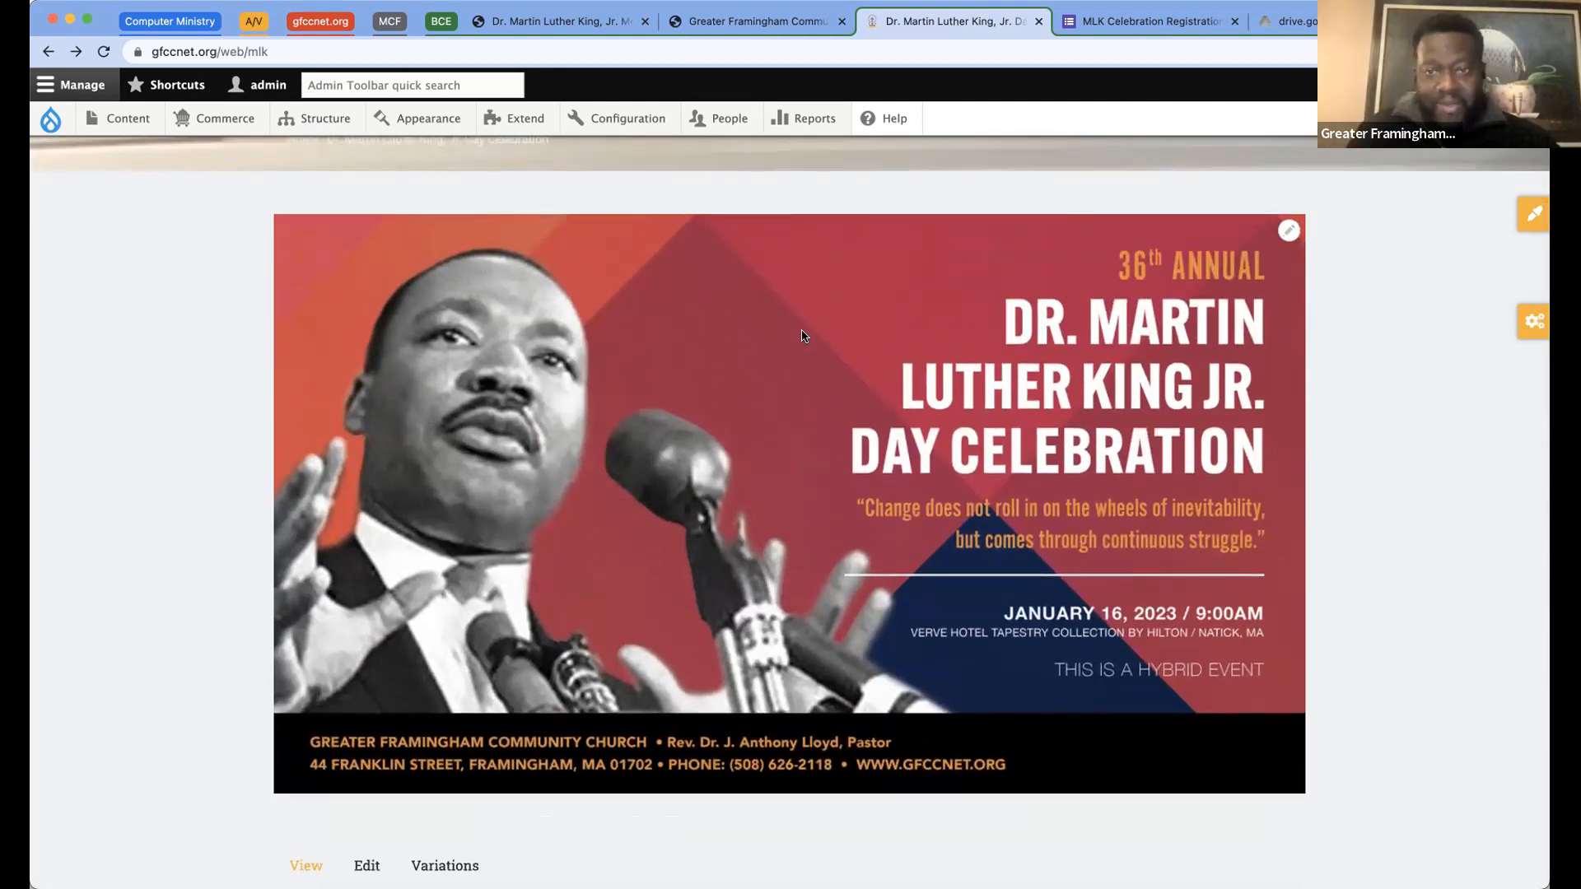
{"action": "scroll", "coordinate": [803, 336], "scroll_direction": "down", "scroll_amount": 8}
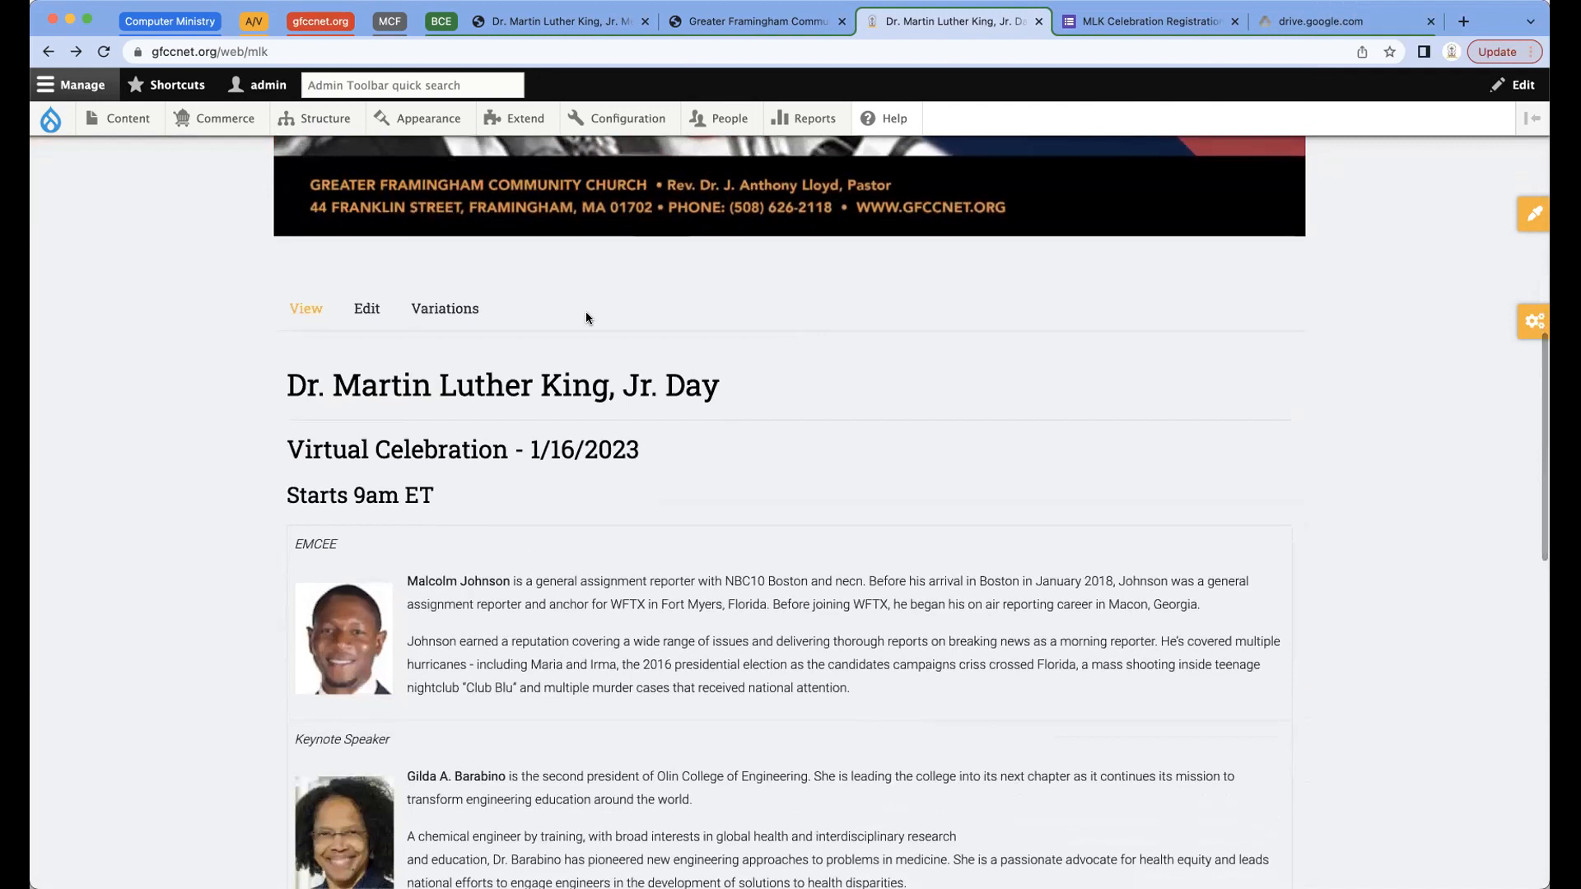
{"action": "scroll", "coordinate": [511, 494], "scroll_direction": "down", "scroll_amount": 1}
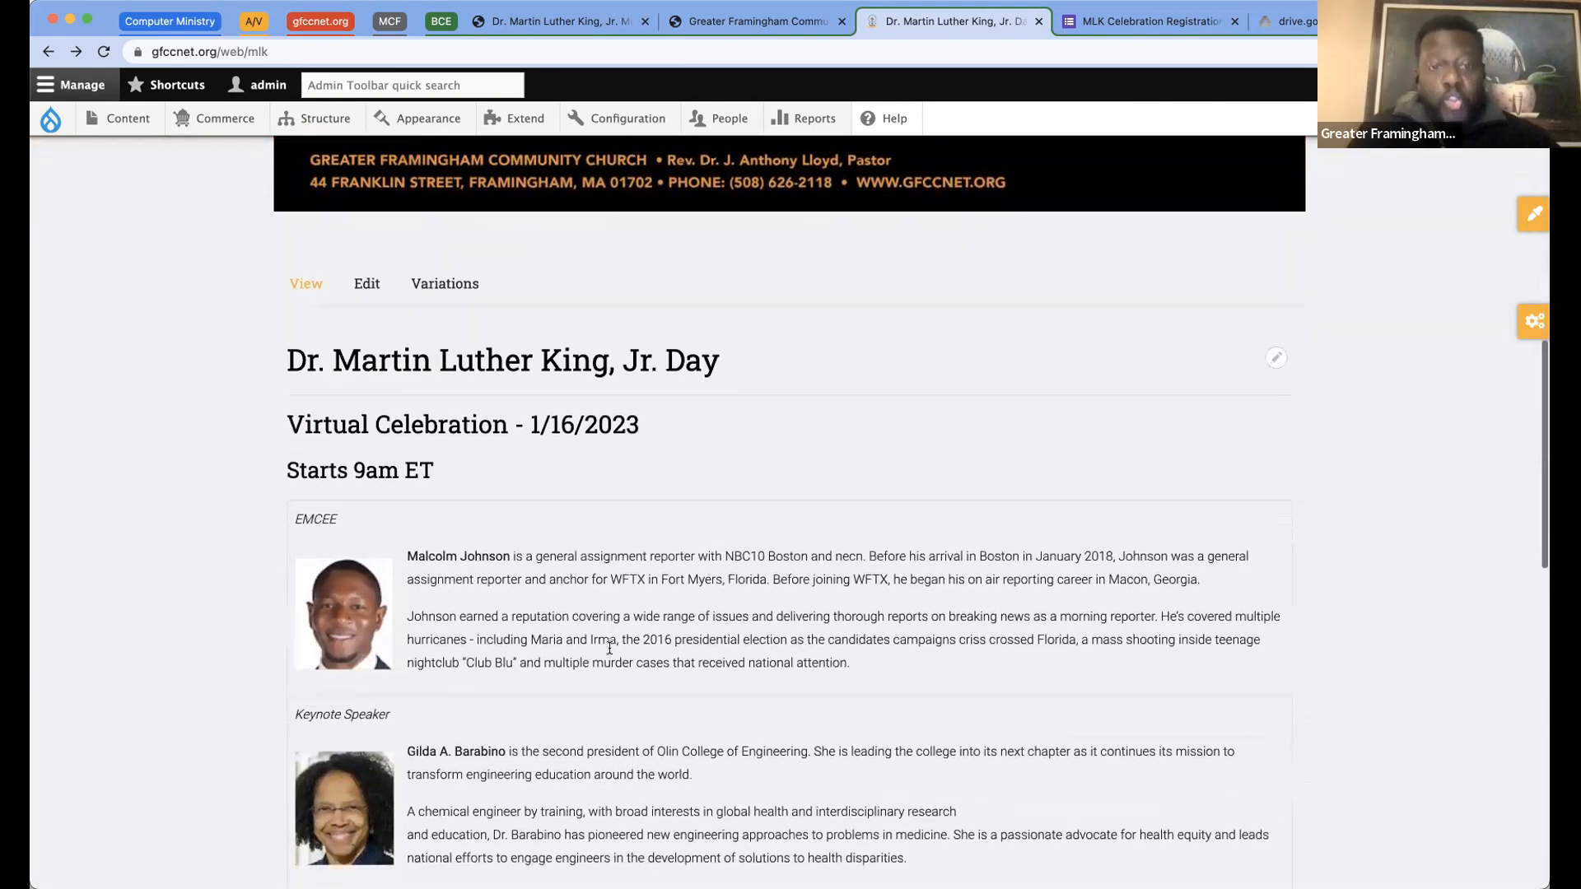
Step: Reopen the edit form and add a blank line after the Download link in the Body
{"action": "left_click", "coordinate": [366, 265]}
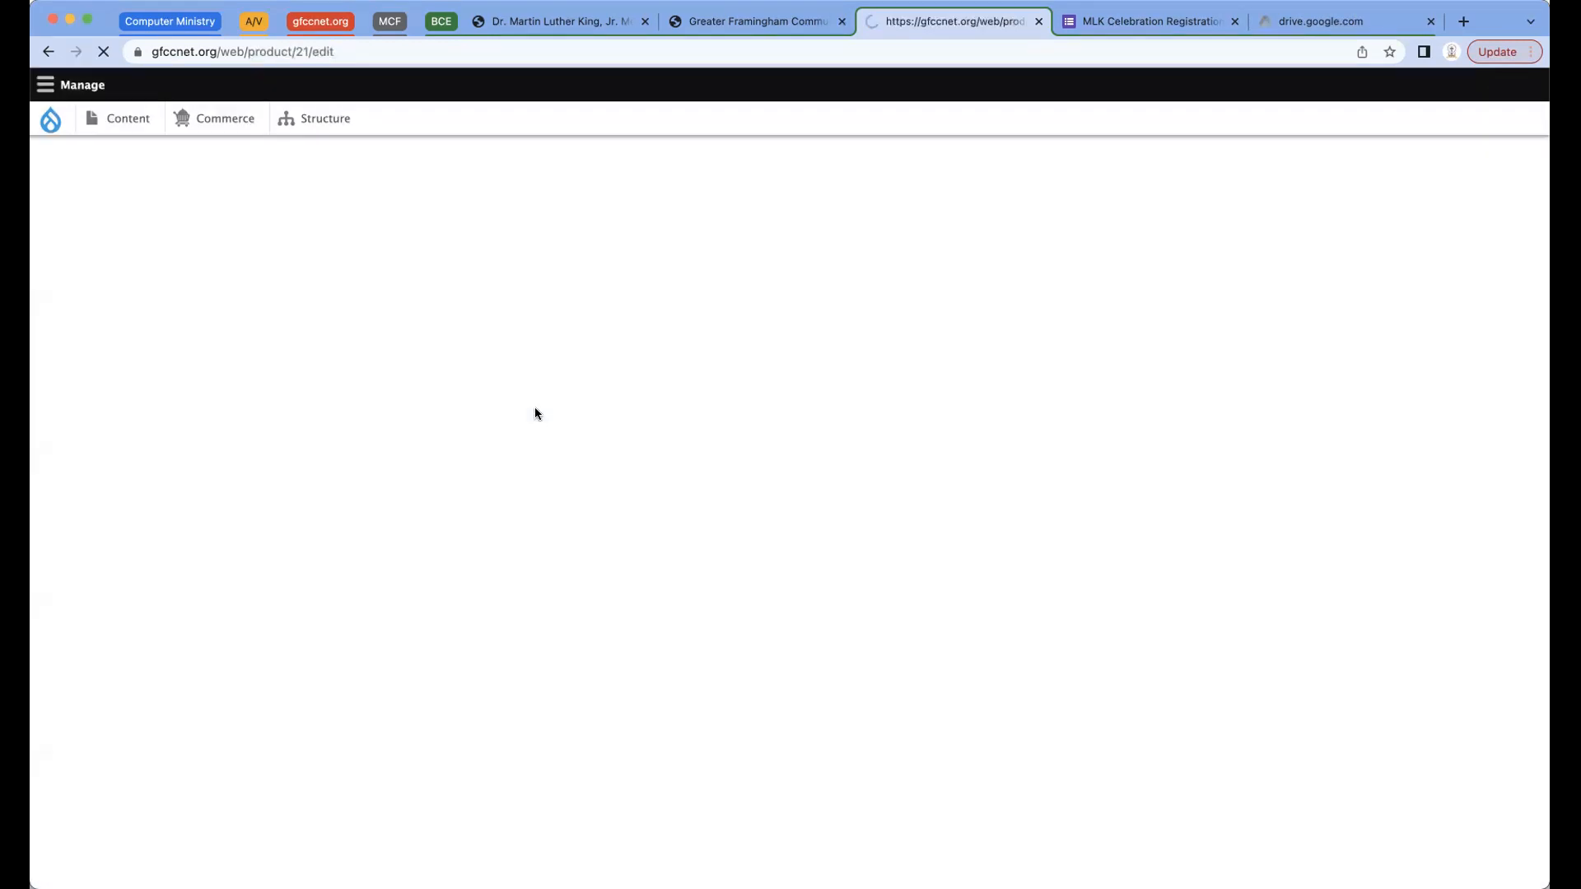
{"action": "scroll", "coordinate": [535, 406], "scroll_direction": "down", "scroll_amount": 10}
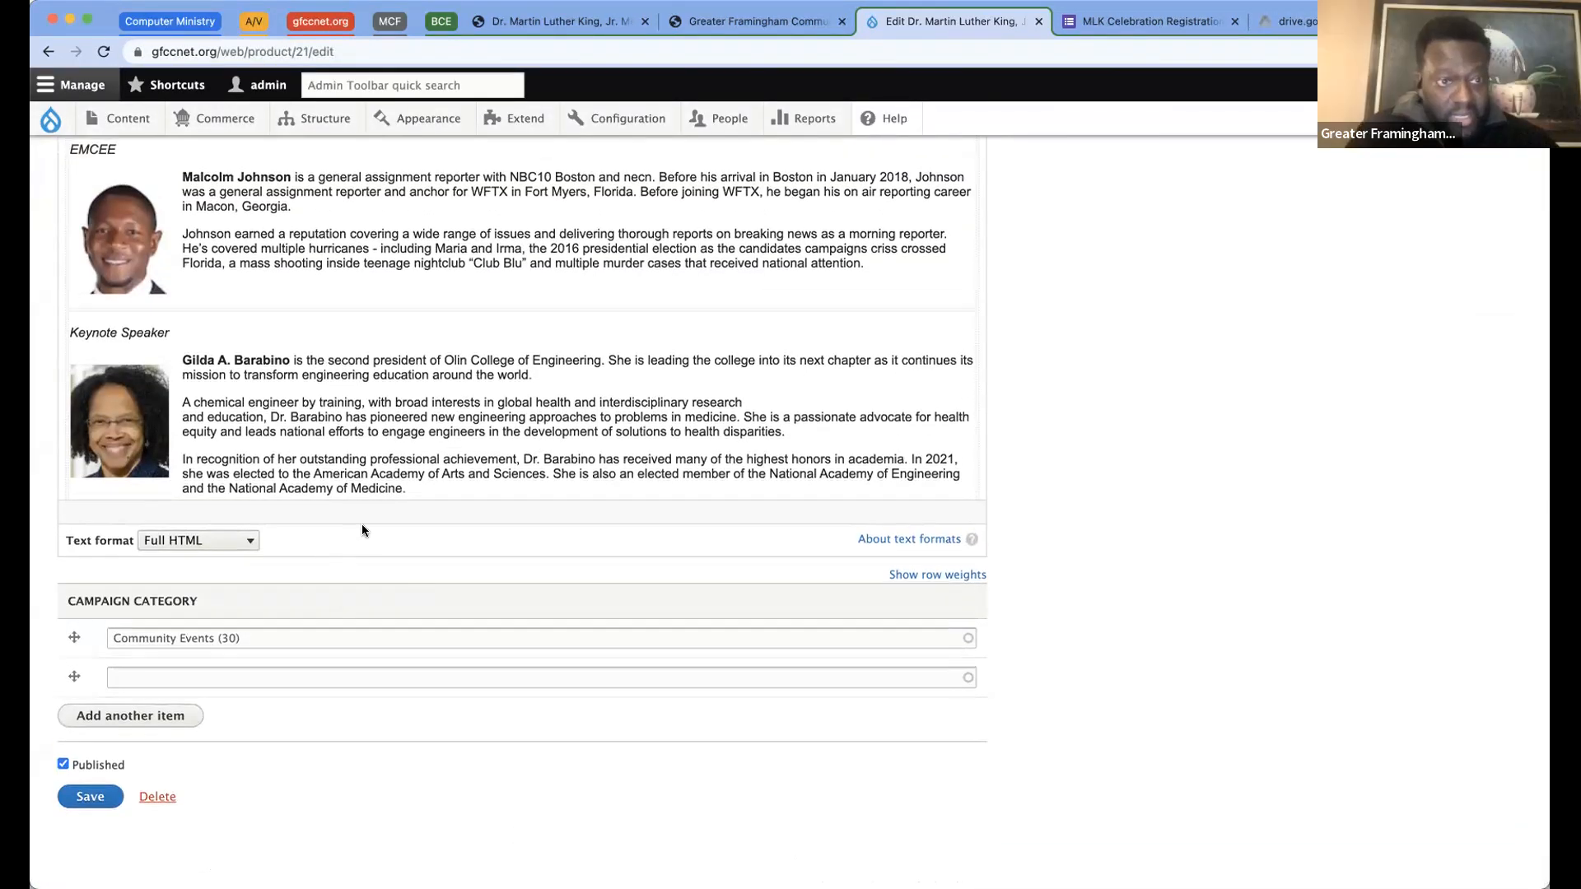
{"action": "scroll", "coordinate": [391, 444], "scroll_direction": "down", "scroll_amount": 2}
{"action": "scroll", "coordinate": [391, 445], "scroll_direction": "down", "scroll_amount": 2}
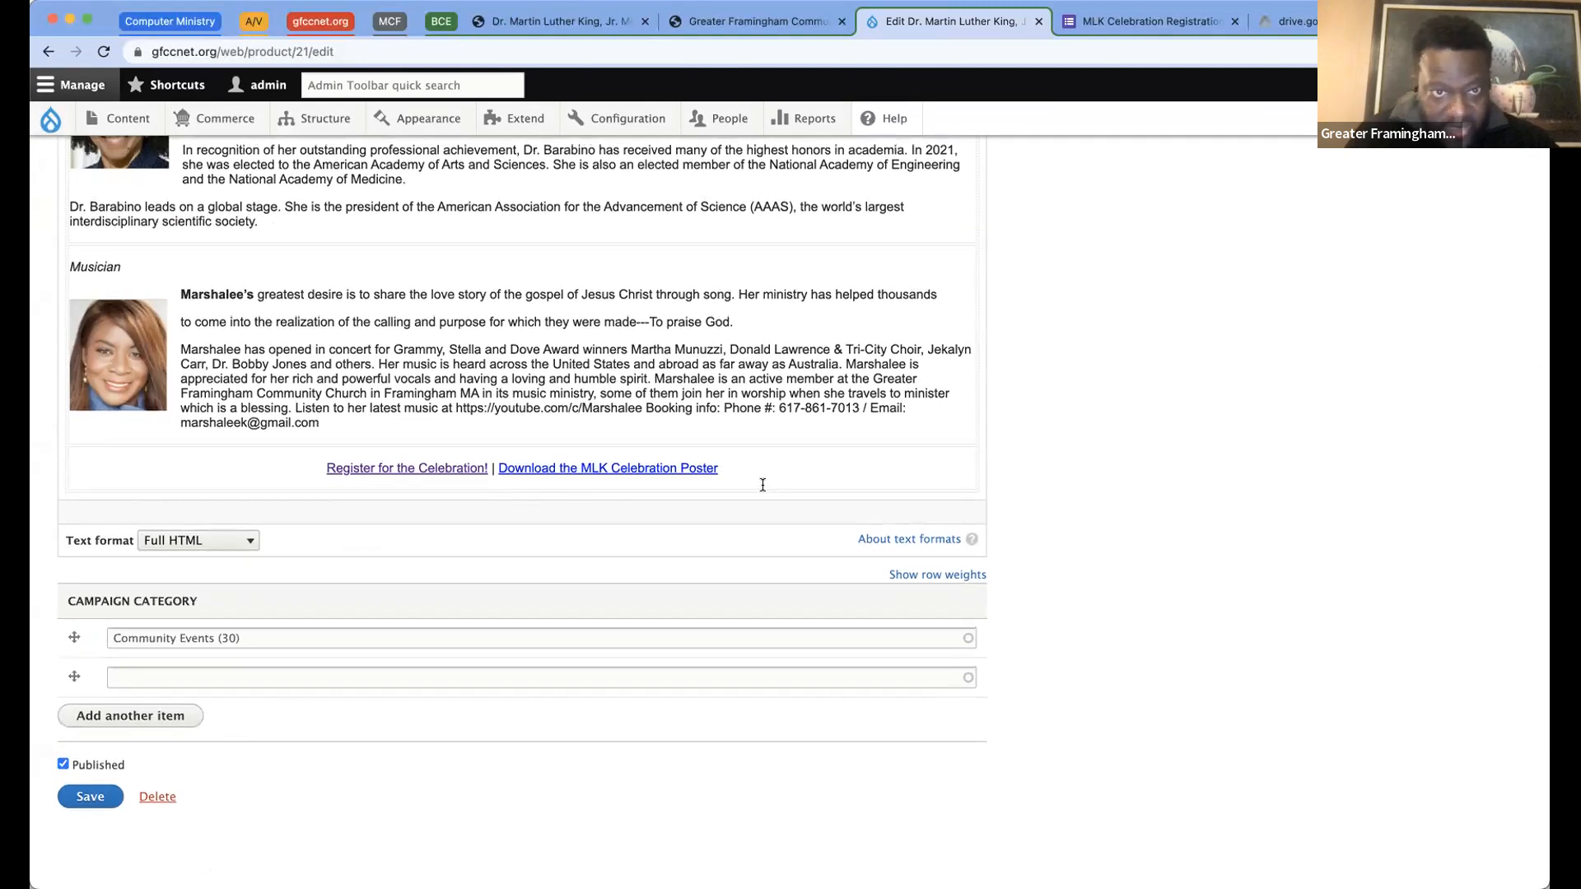
{"action": "left_click", "coordinate": [658, 483]}
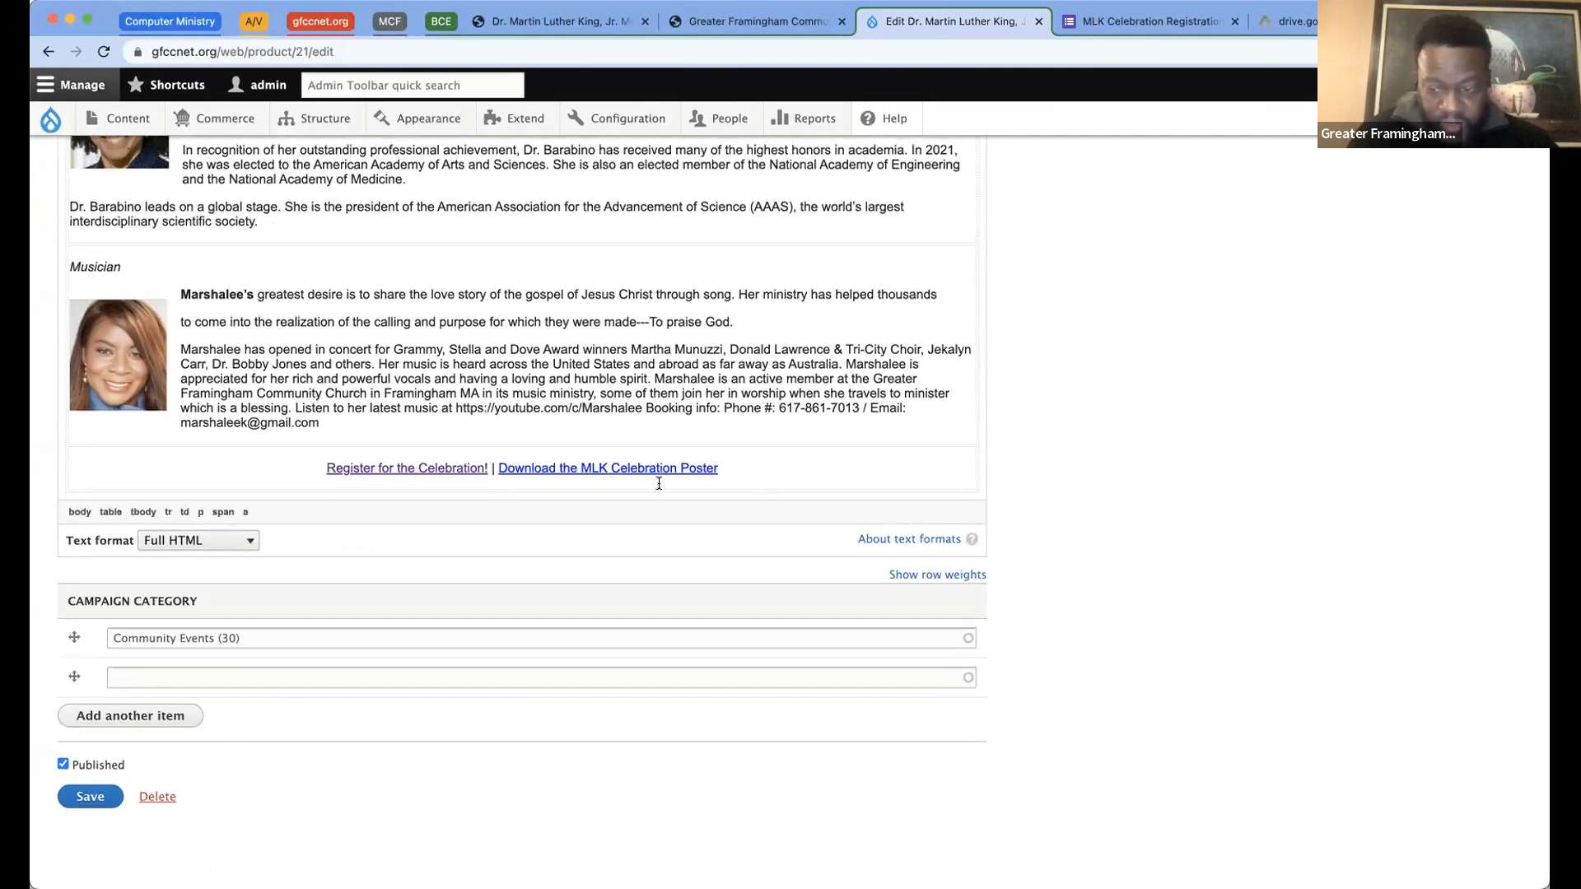
{"action": "key", "text": "Return"}
{"action": "key", "text": "Return"}
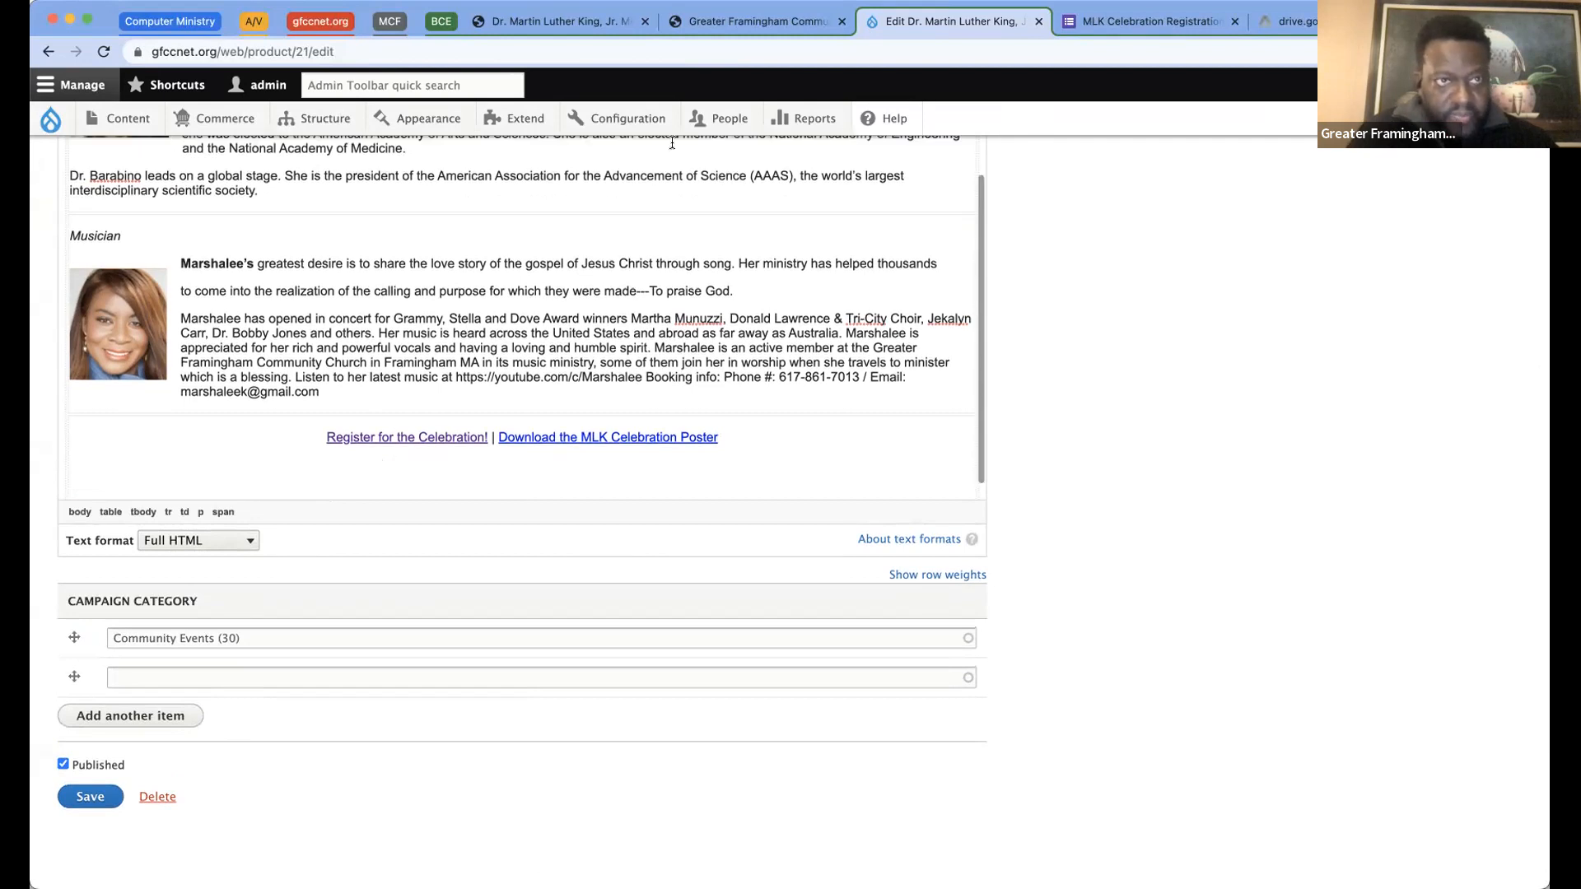
{"action": "scroll", "coordinate": [658, 297], "scroll_direction": "down", "scroll_amount": 1}
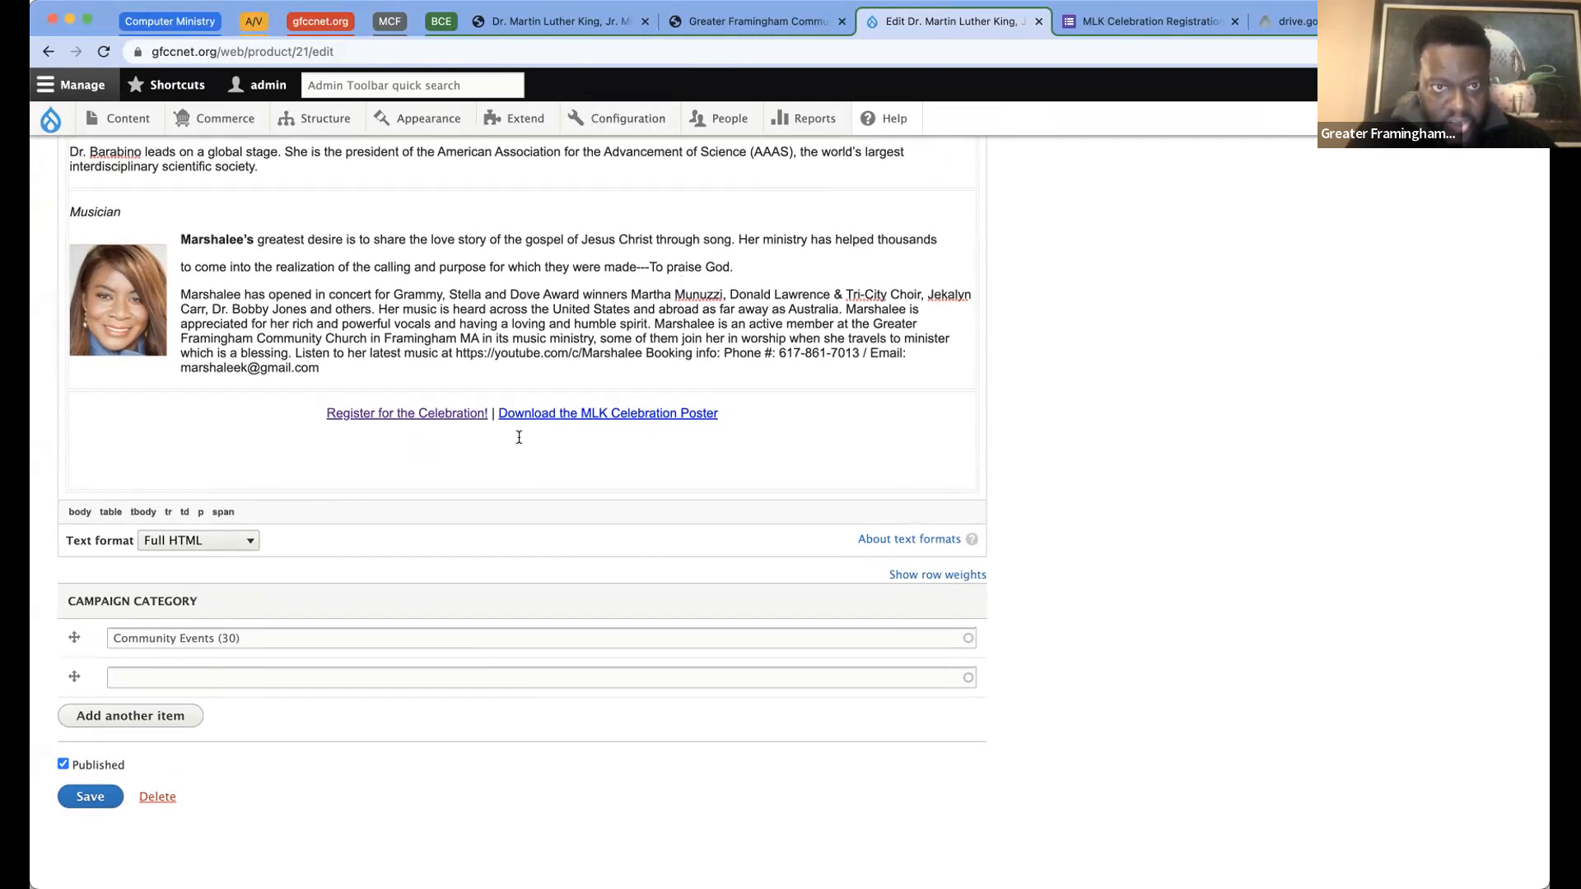
{"action": "scroll", "coordinate": [499, 231], "scroll_direction": "up", "scroll_amount": 15}
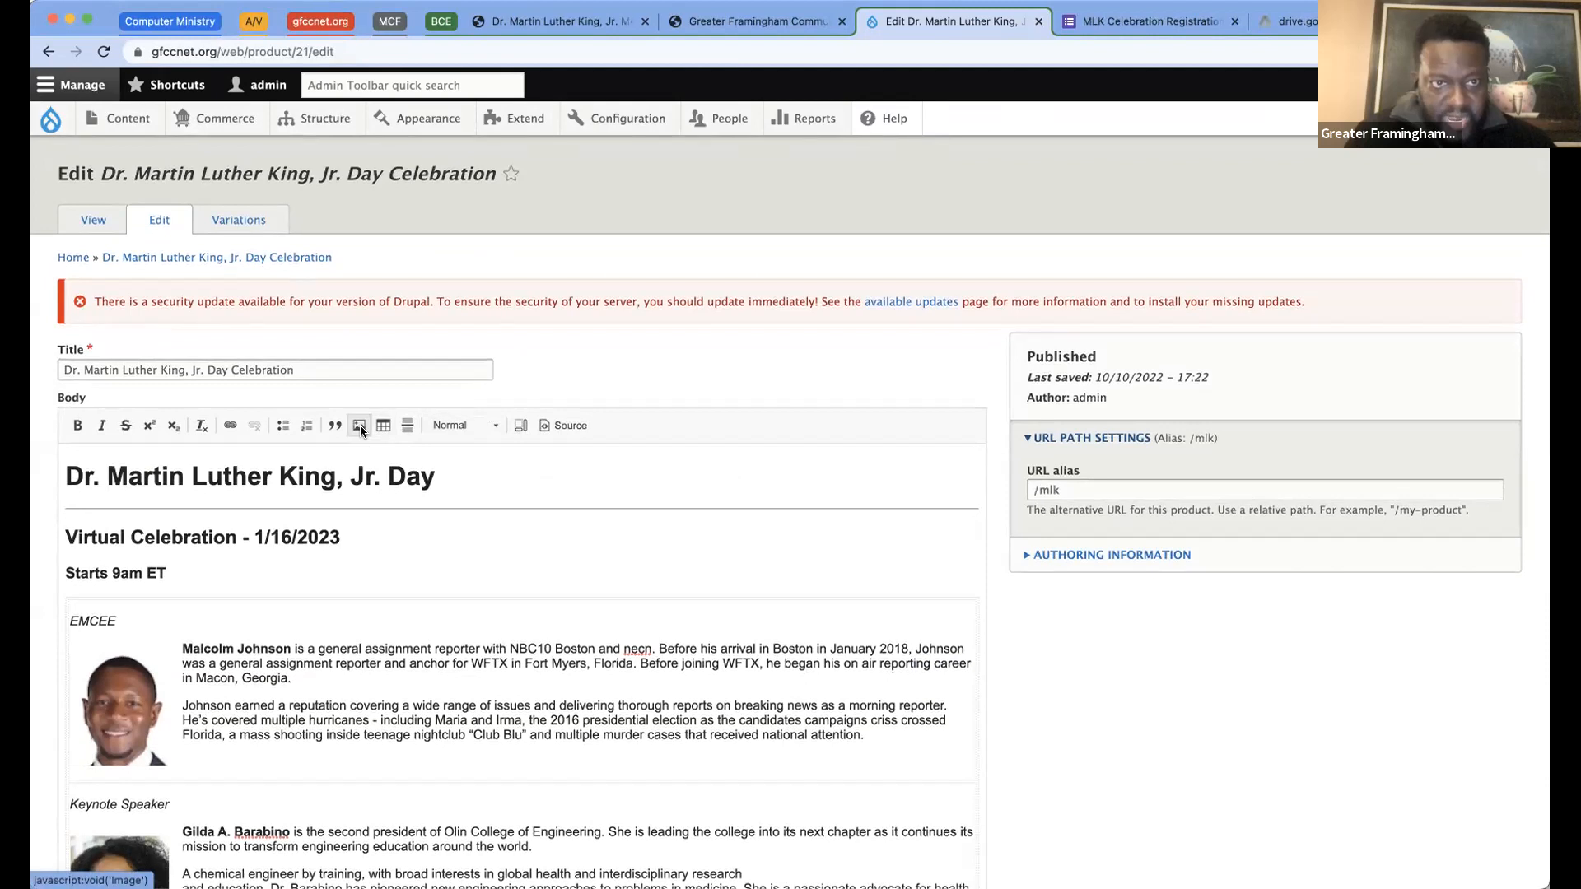
Step: Upload 2040photobanner.jpg in the Image dialog with alt text 'Anniversary banner' and center alignment
{"action": "left_click", "coordinate": [359, 425]}
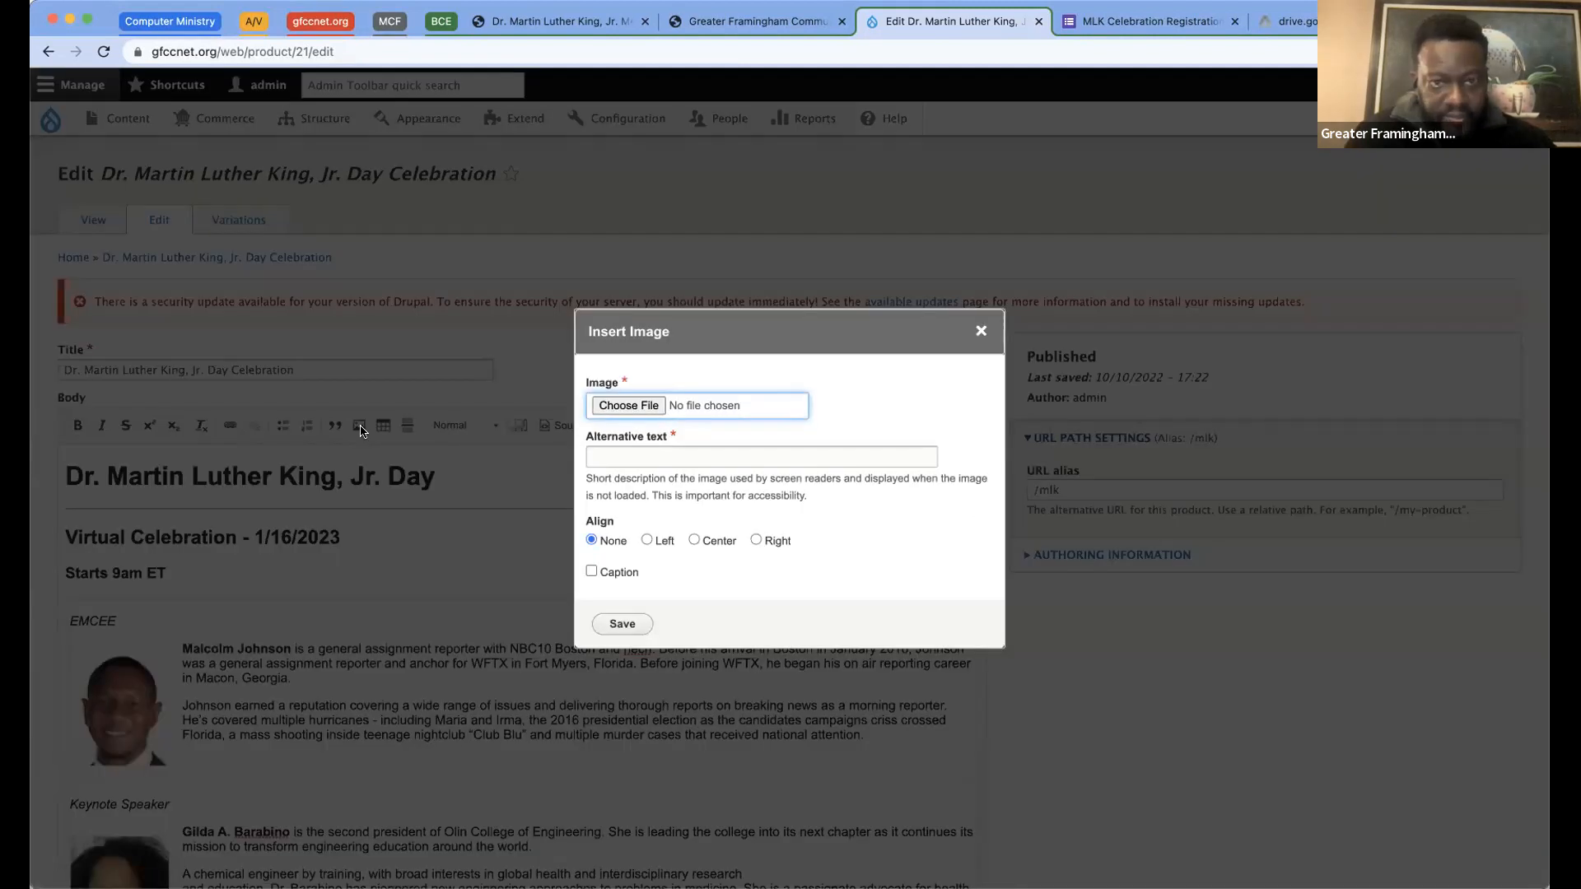
{"action": "left_click", "coordinate": [629, 405]}
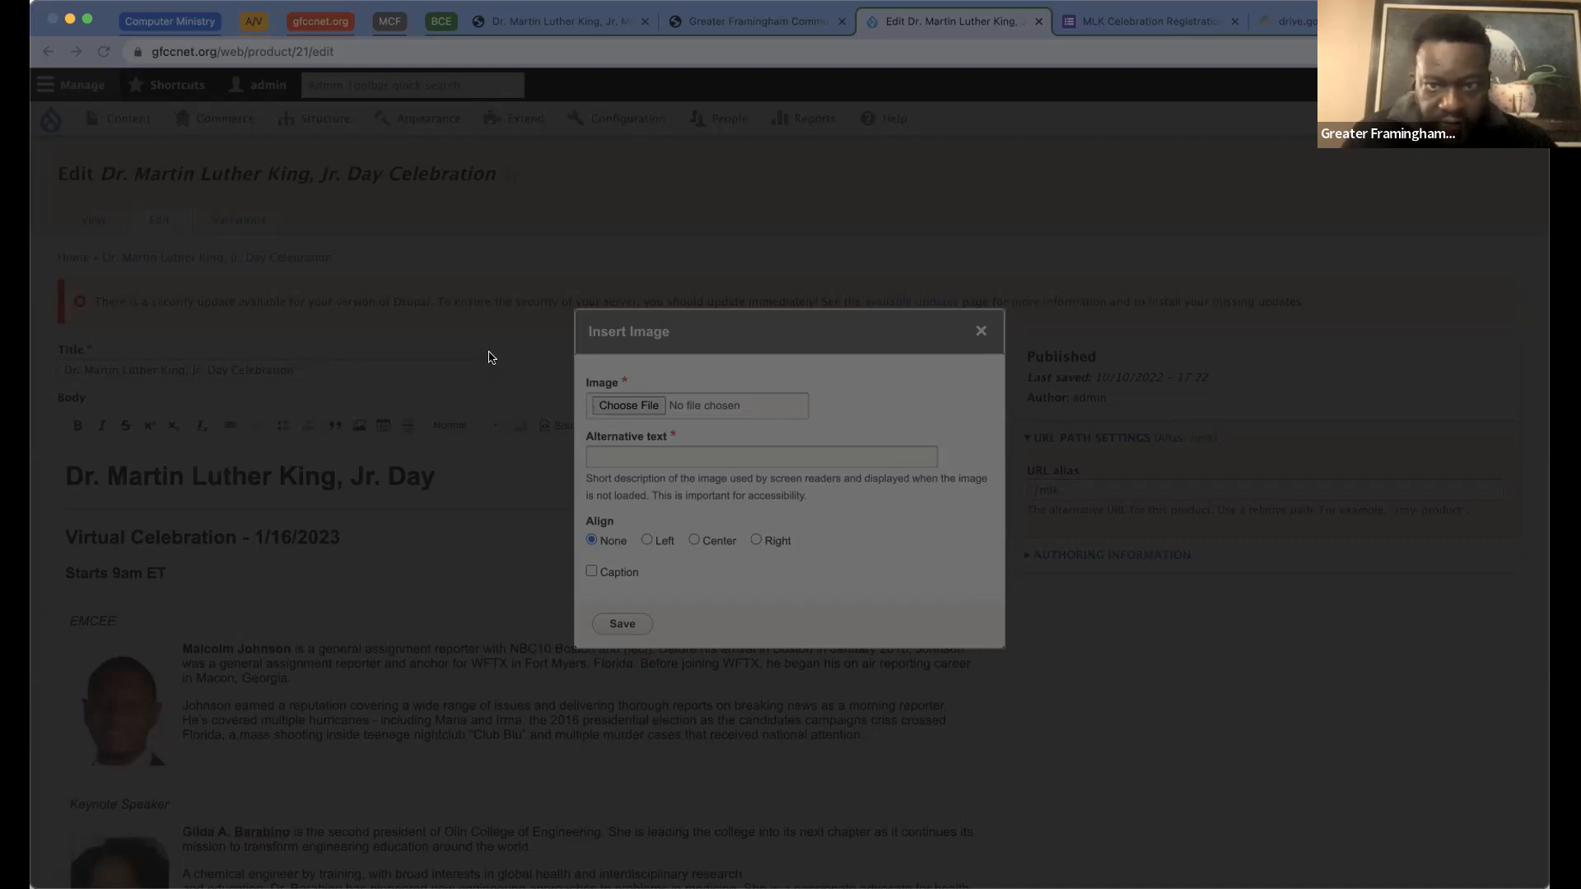
{"action": "double_click", "coordinate": [467, 489]}
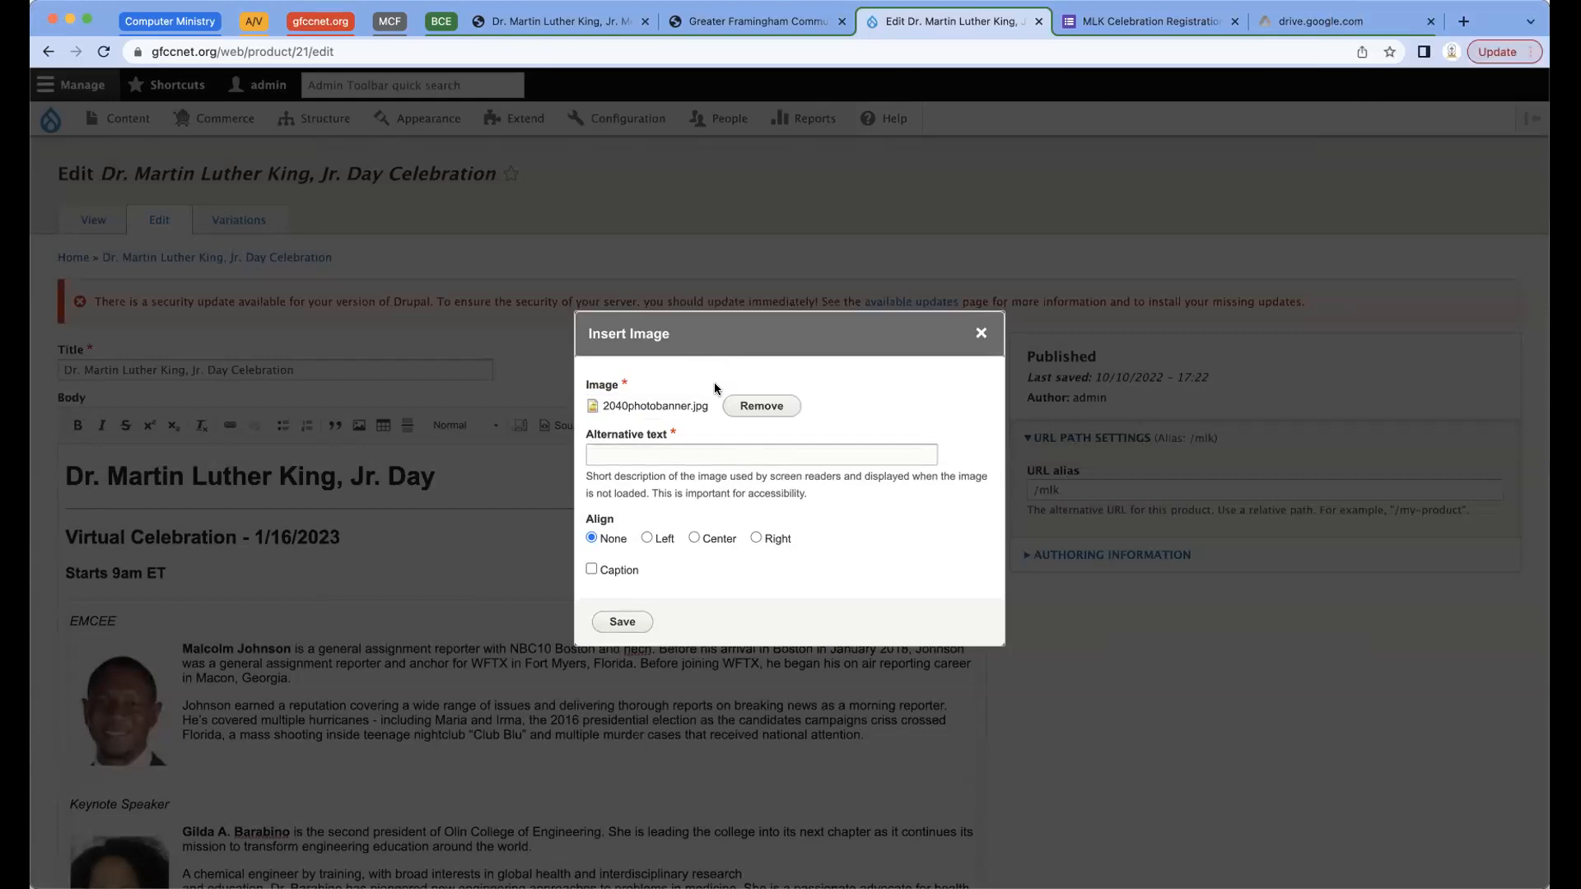
{"action": "left_click", "coordinate": [652, 458]}
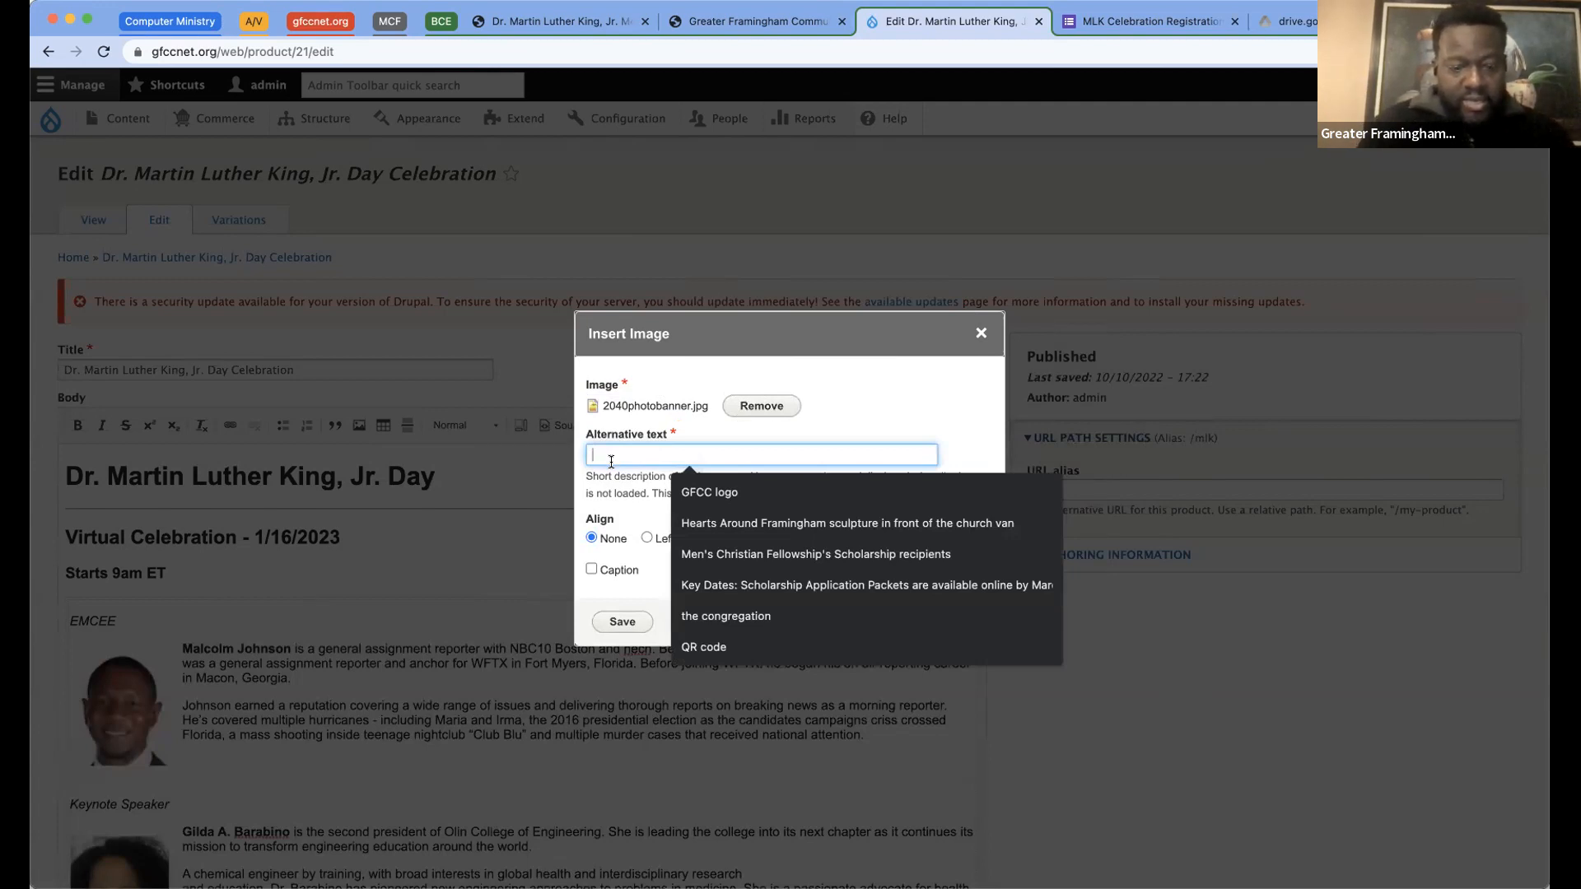
{"action": "type", "text": "Anniversary banner"}
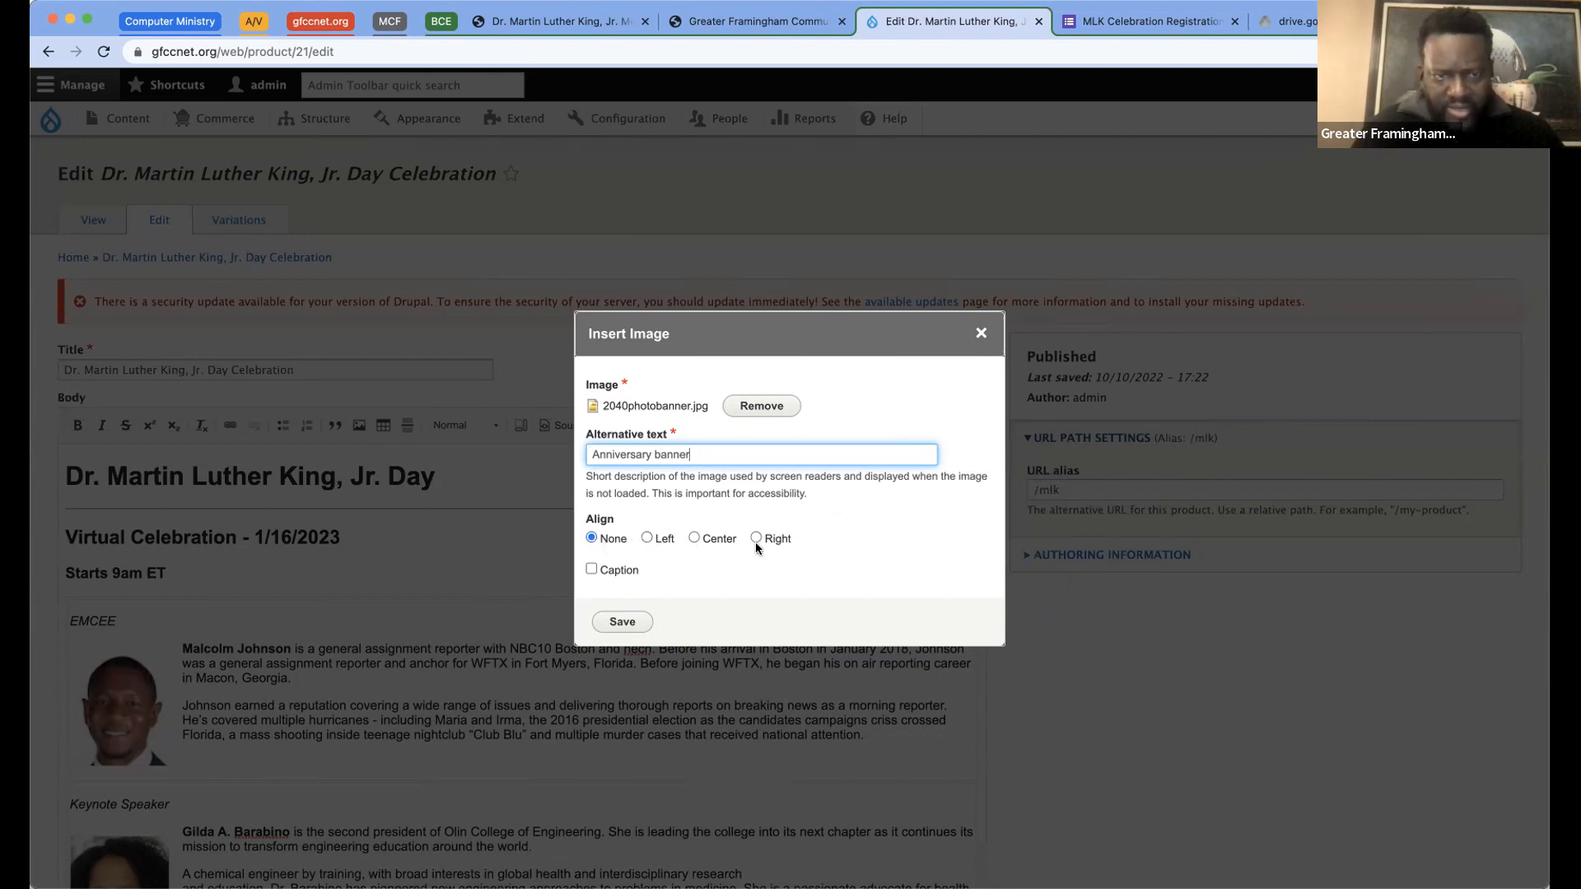
{"action": "left_click", "coordinate": [695, 538]}
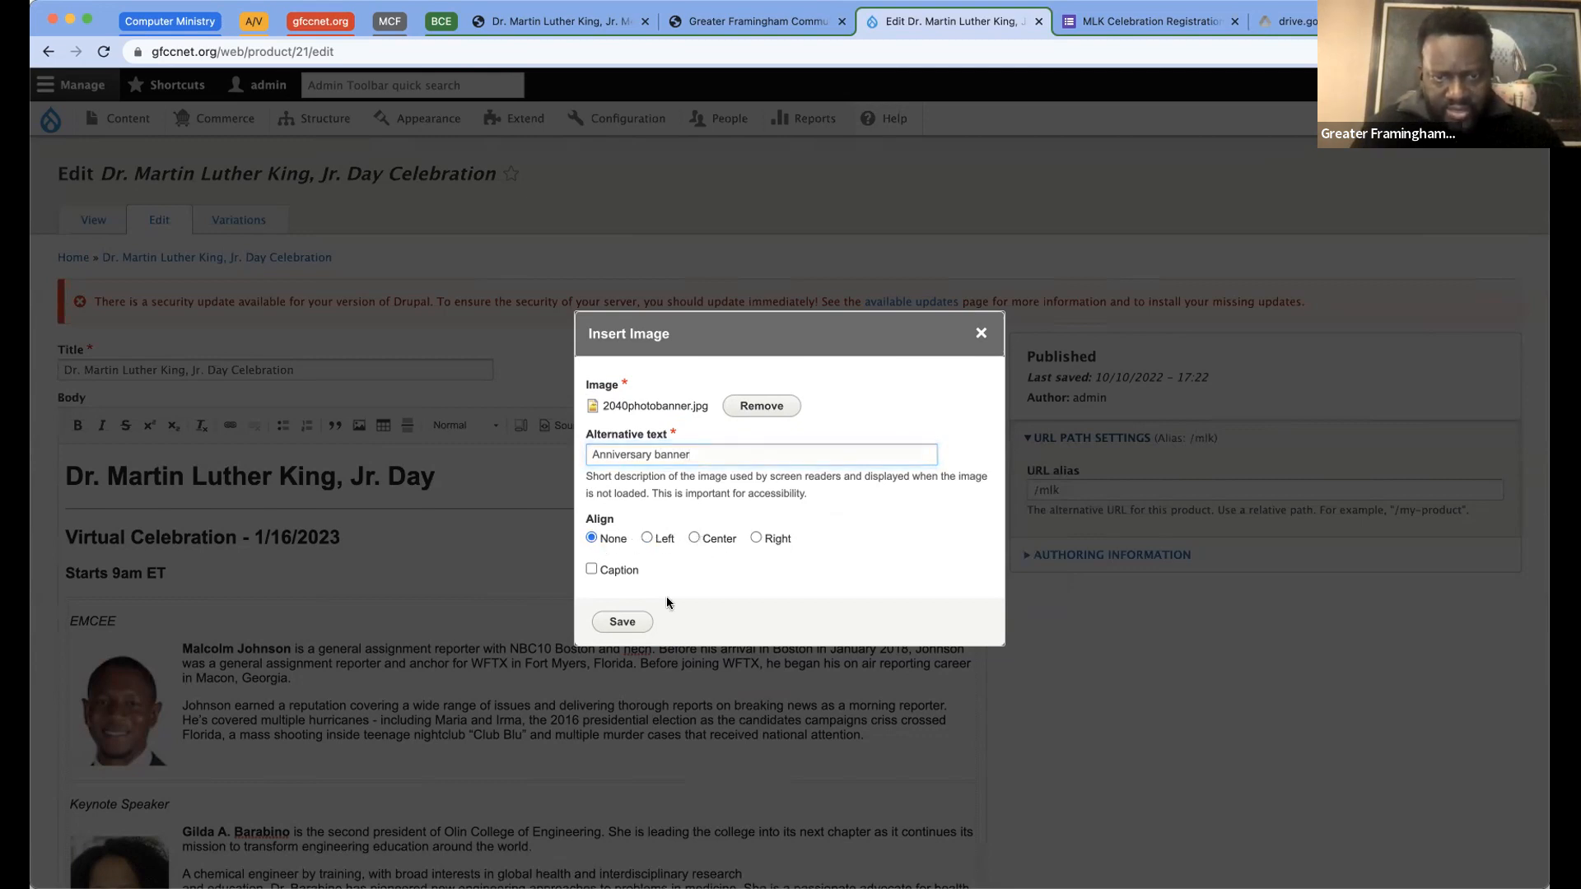
{"action": "left_click", "coordinate": [693, 537]}
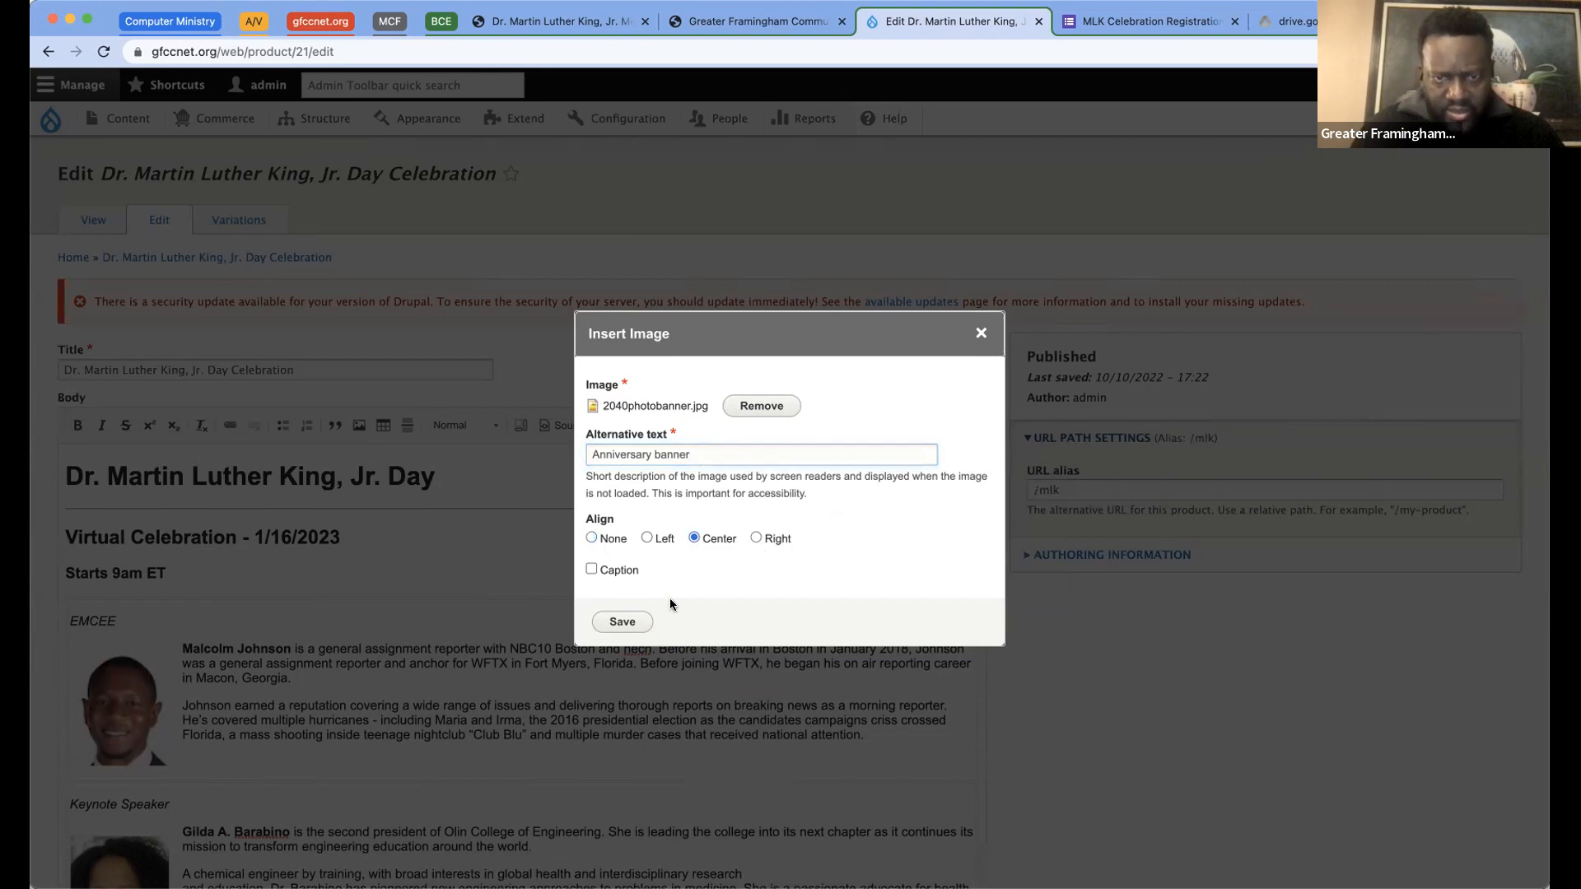
{"action": "left_click", "coordinate": [624, 623]}
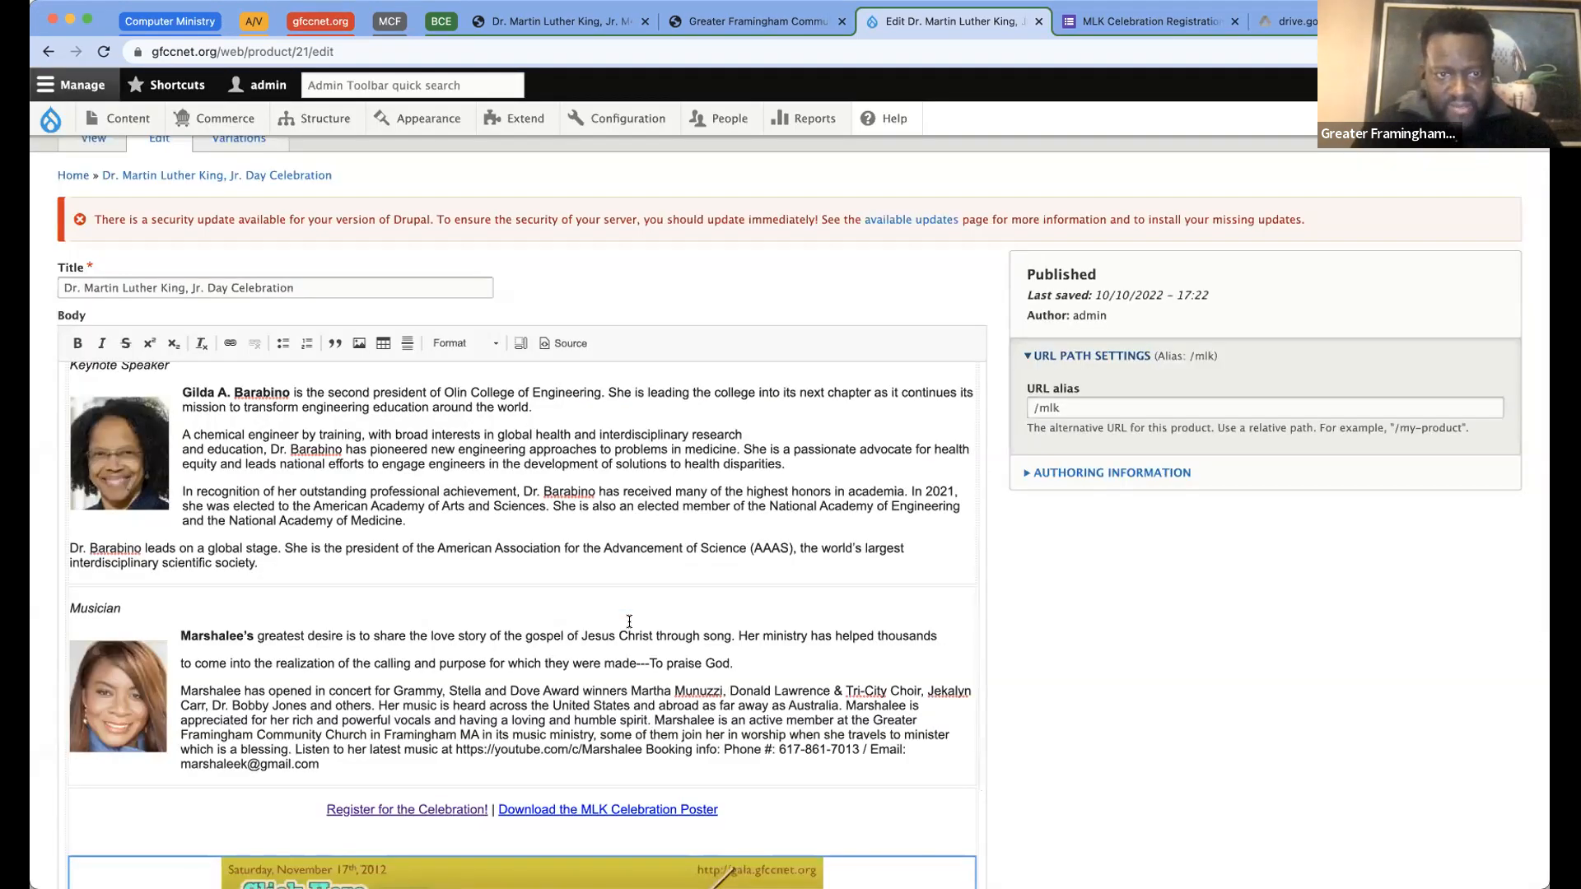
Step: Scroll down to check the centred 20/40 Anniversary banner below the Register and Poster links
{"action": "scroll", "coordinate": [629, 621], "scroll_direction": "down", "scroll_amount": 5}
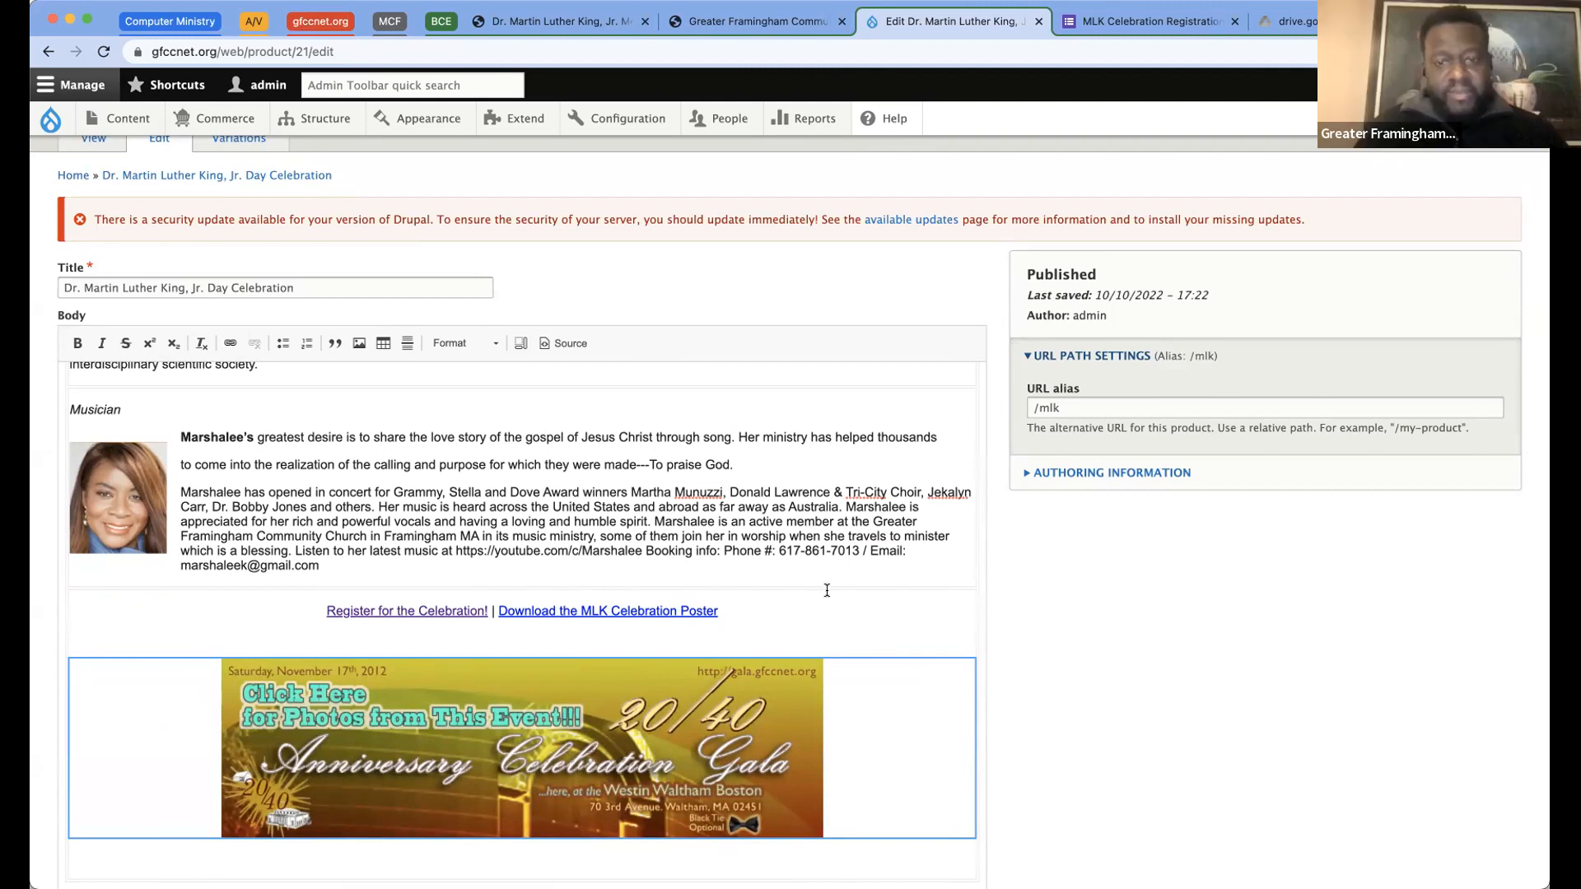
{"action": "scroll", "coordinate": [837, 568], "scroll_direction": "down", "scroll_amount": 3}
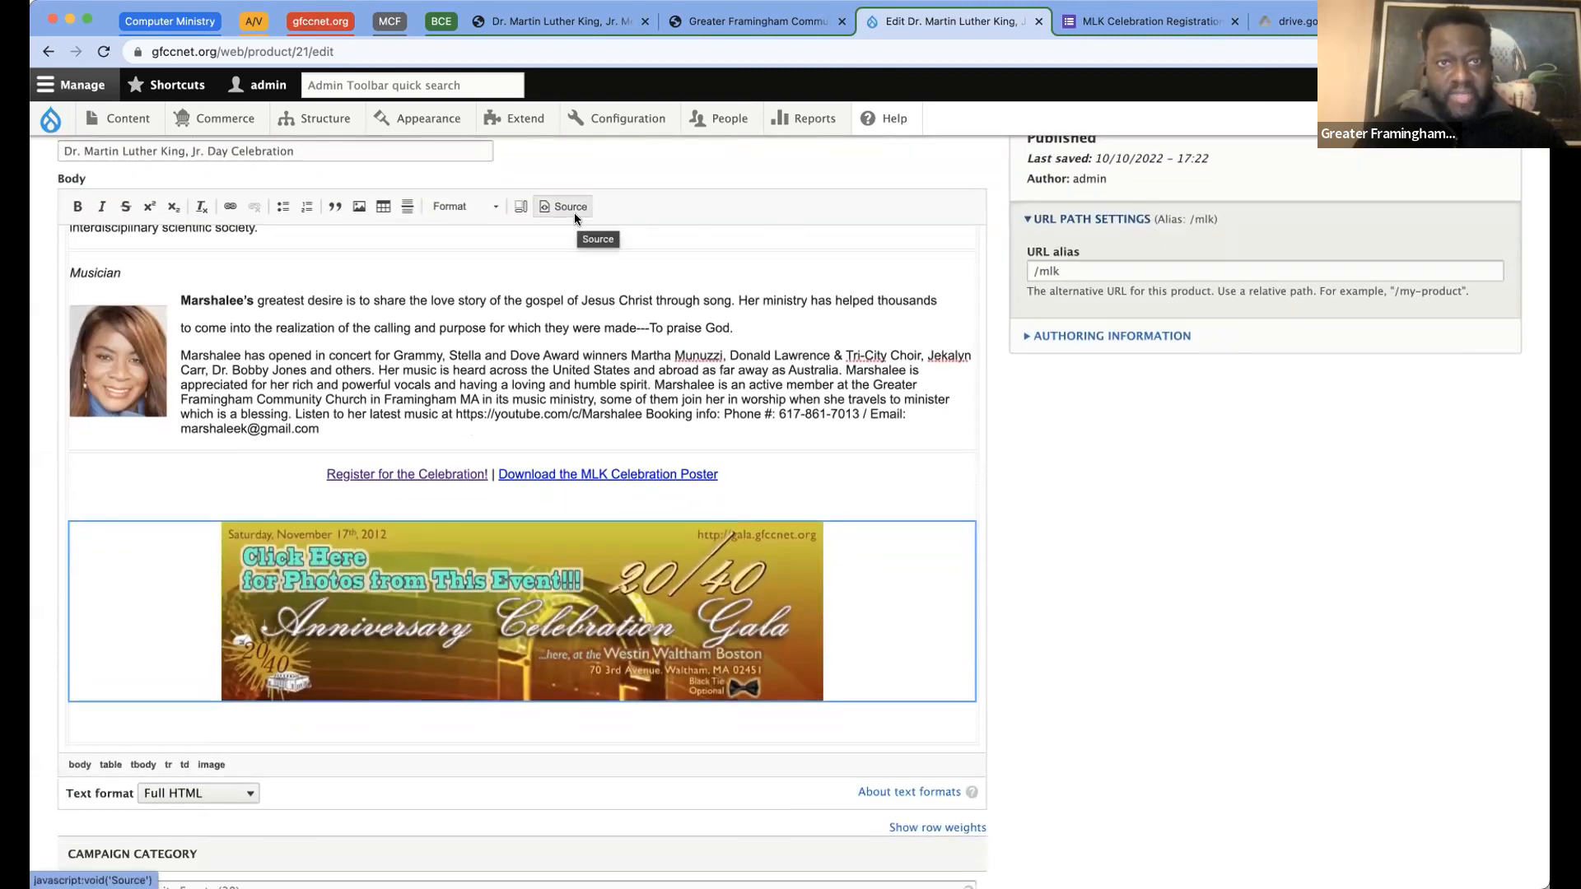
{"action": "left_click", "coordinate": [575, 213]}
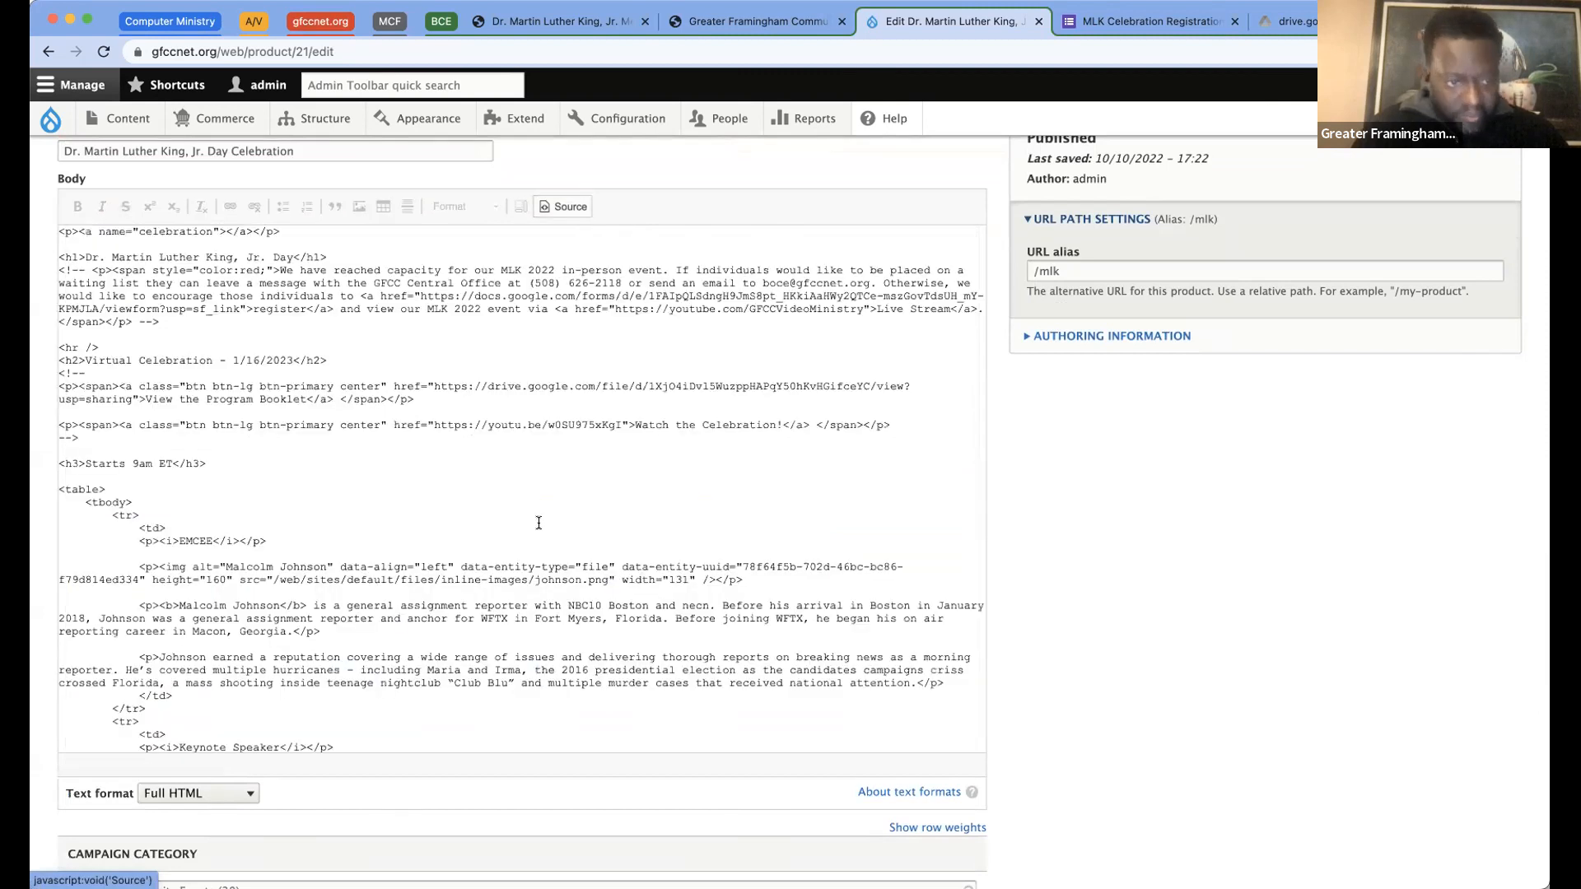
{"action": "scroll", "coordinate": [538, 522], "scroll_direction": "down", "scroll_amount": 10}
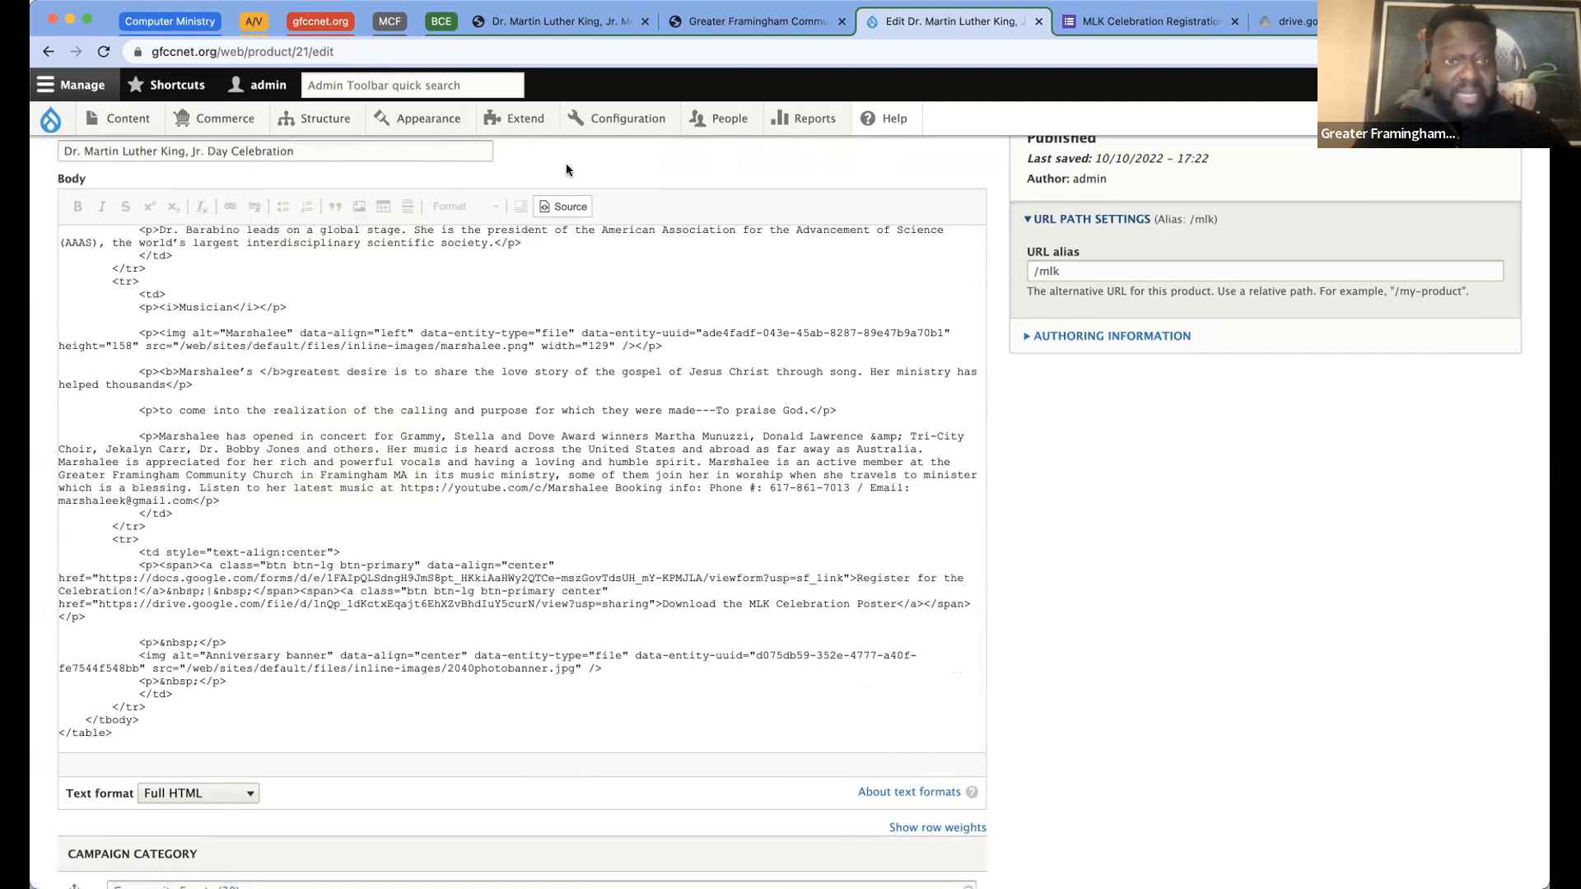
{"action": "left_click", "coordinate": [565, 206]}
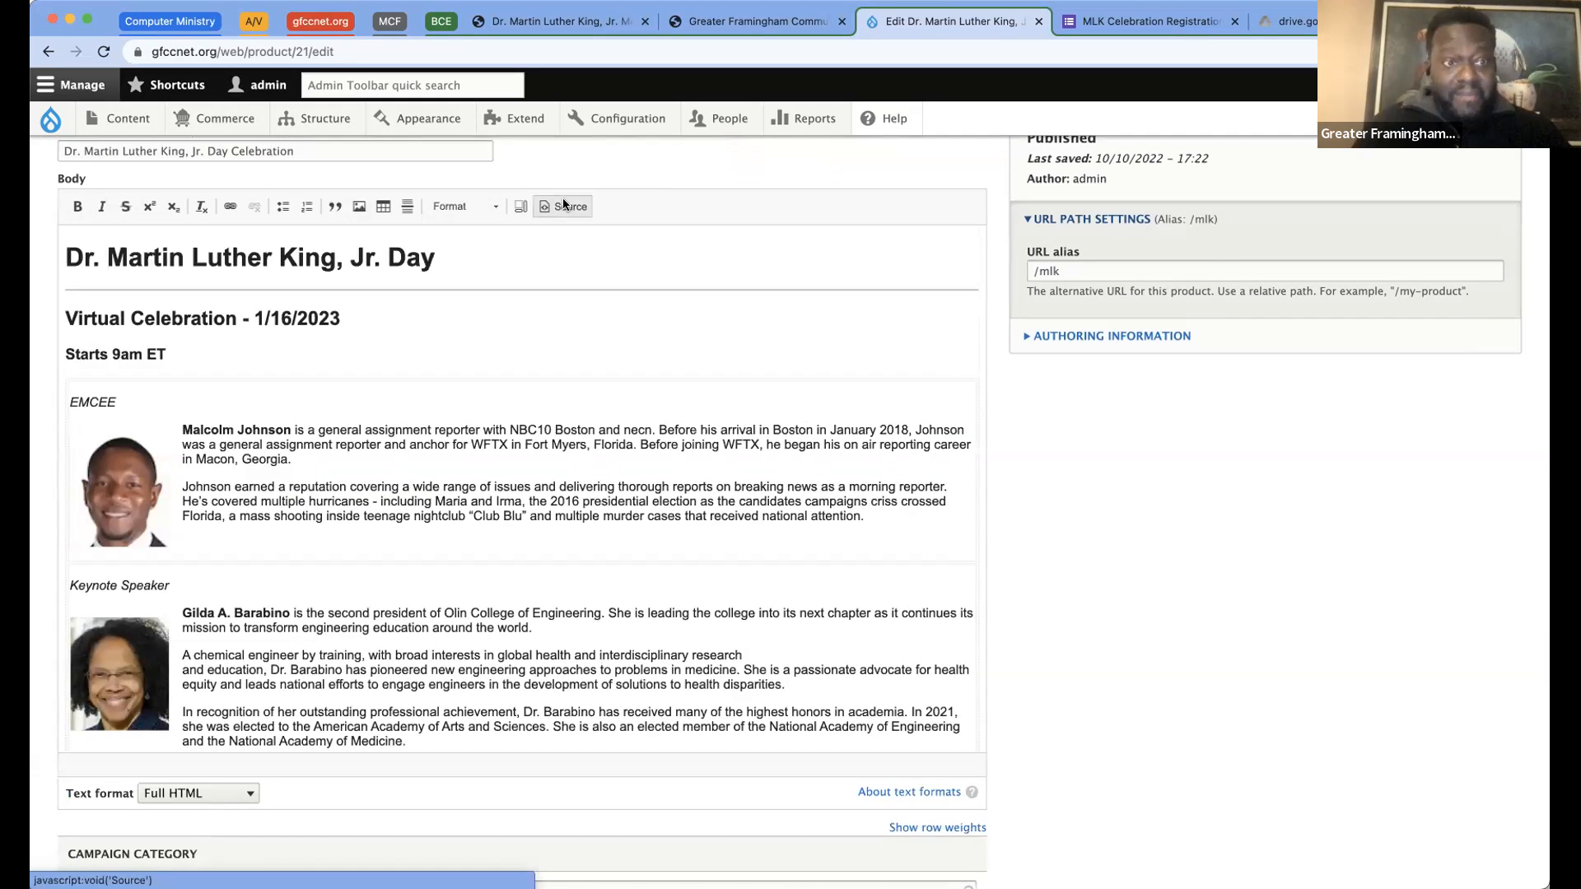
{"action": "left_click", "coordinate": [565, 206]}
{"action": "scroll", "coordinate": [448, 503], "scroll_direction": "down", "scroll_amount": 5}
{"action": "scroll", "coordinate": [447, 503], "scroll_direction": "down", "scroll_amount": 10}
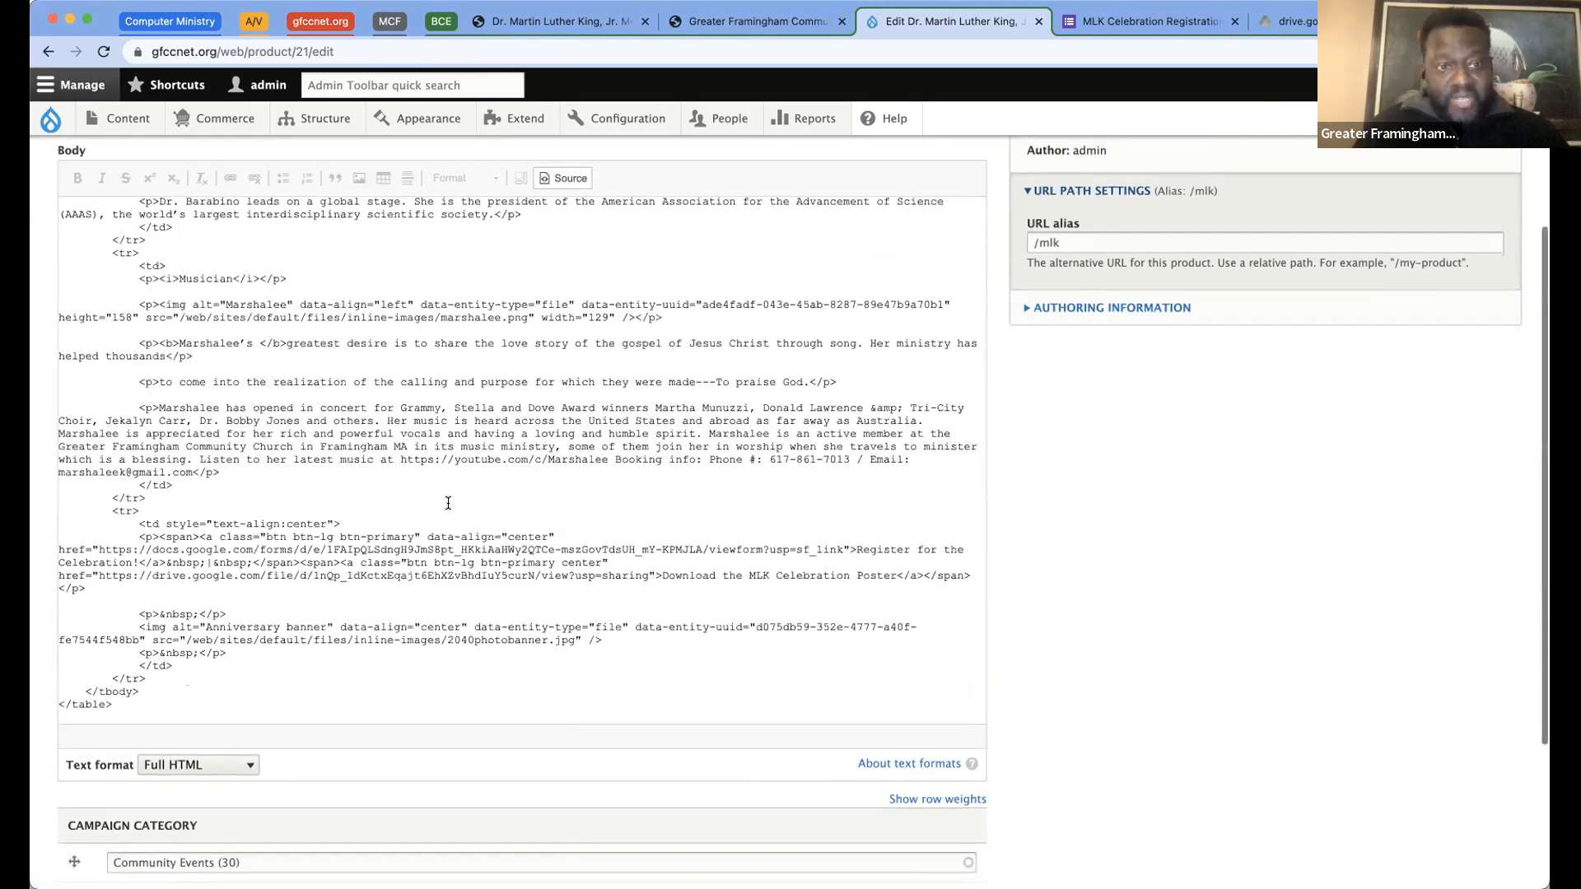
{"action": "scroll", "coordinate": [448, 503], "scroll_direction": "down", "scroll_amount": 3}
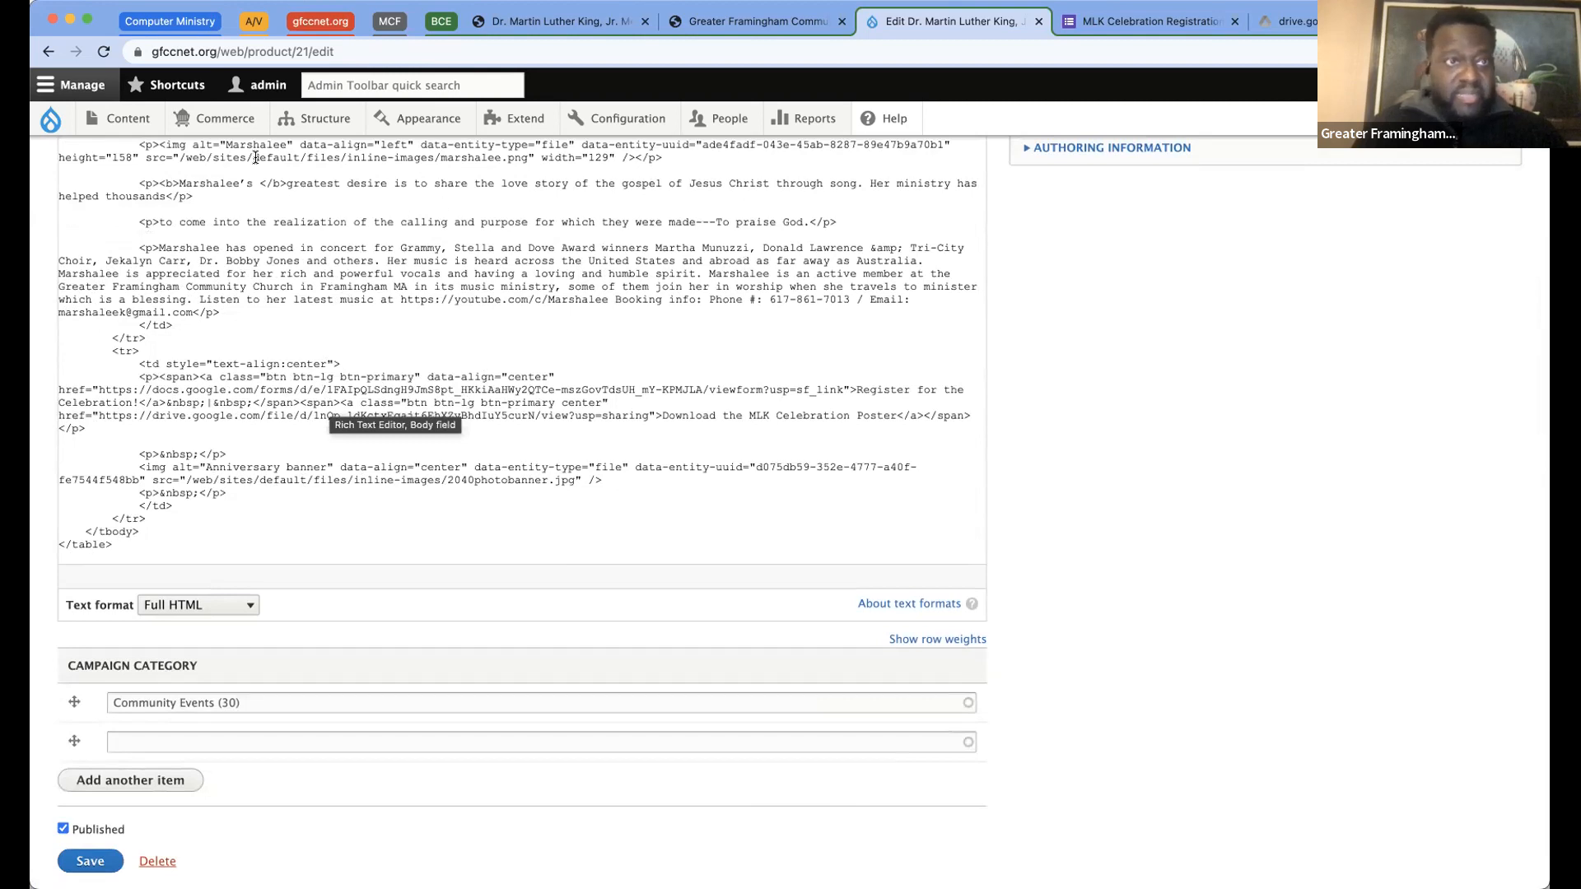
{"action": "scroll", "coordinate": [553, 263], "scroll_direction": "up", "scroll_amount": 5}
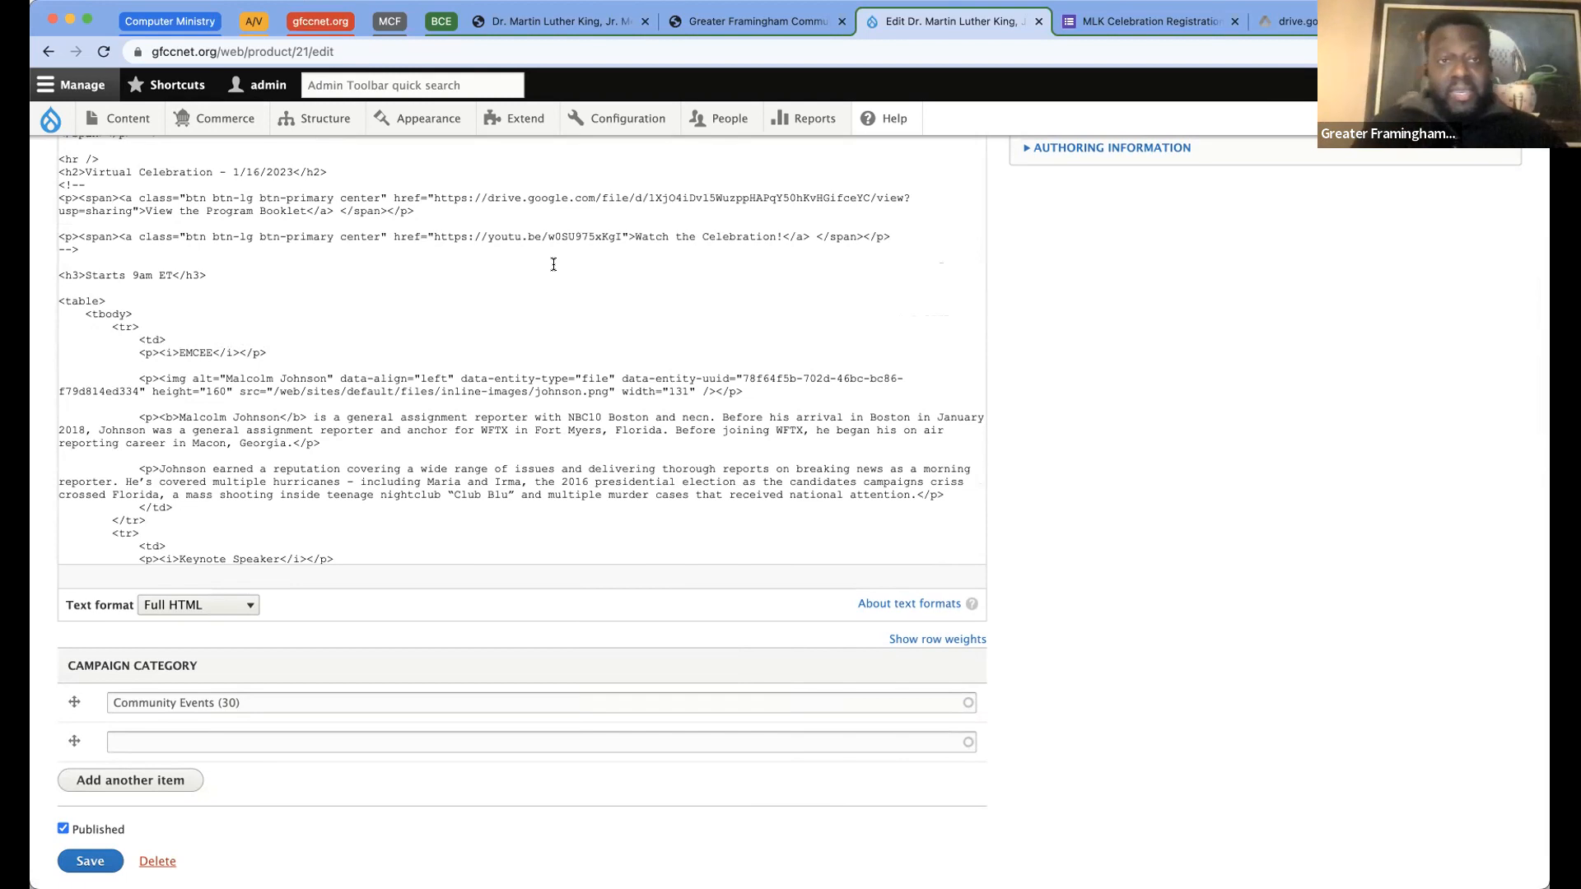
{"action": "scroll", "coordinate": [509, 311], "scroll_direction": "up", "scroll_amount": 5}
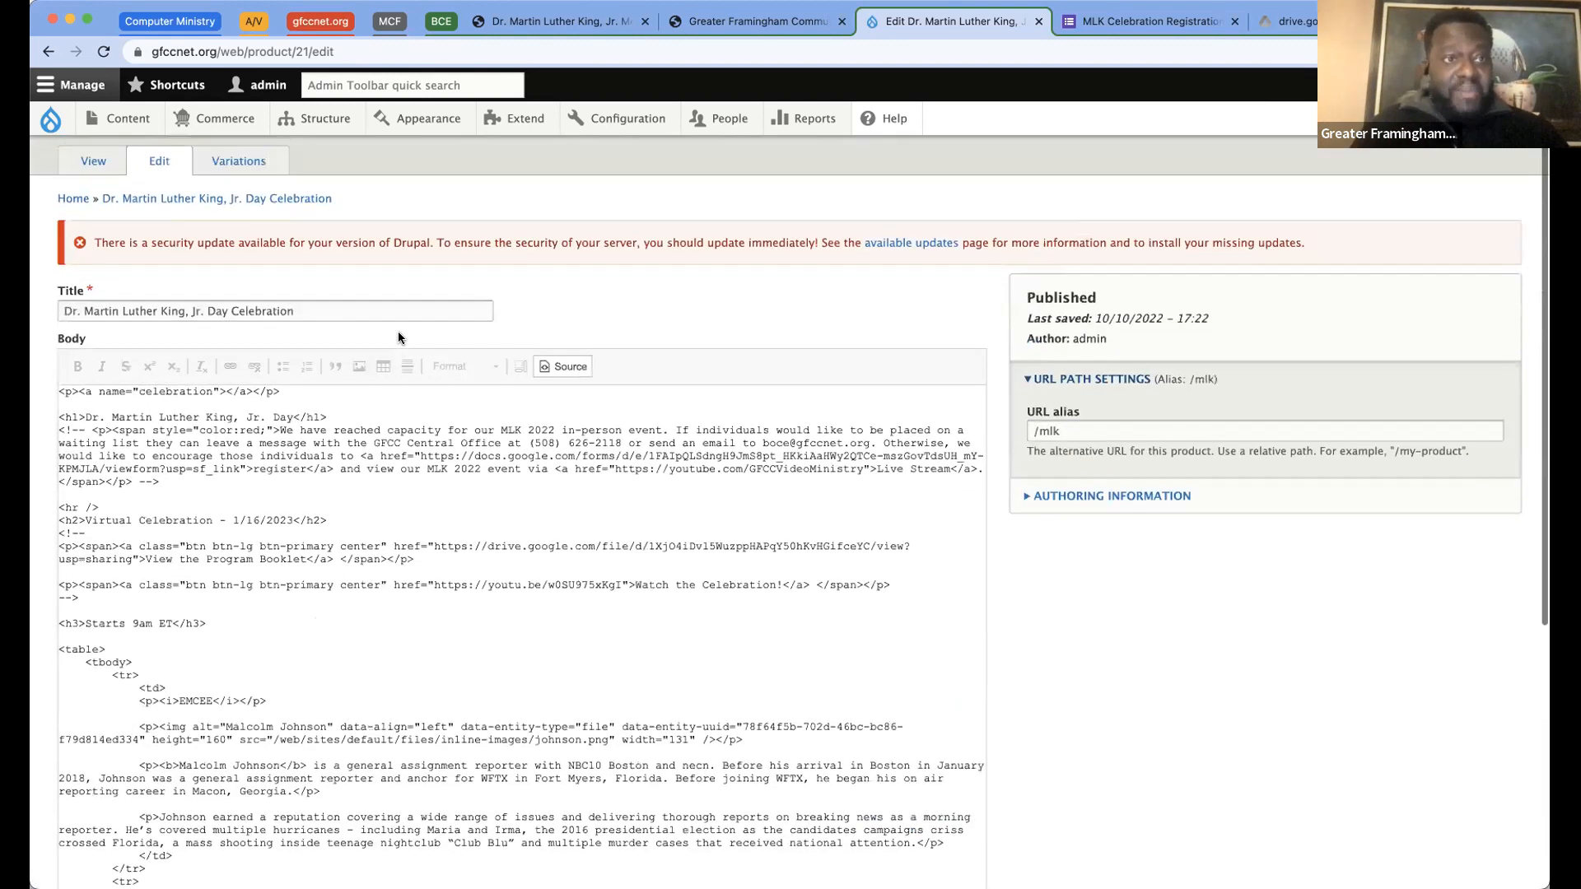
Step: Check the public page shows no banner under Register/Download, then reopen the edit form
{"action": "left_click", "coordinate": [97, 221]}
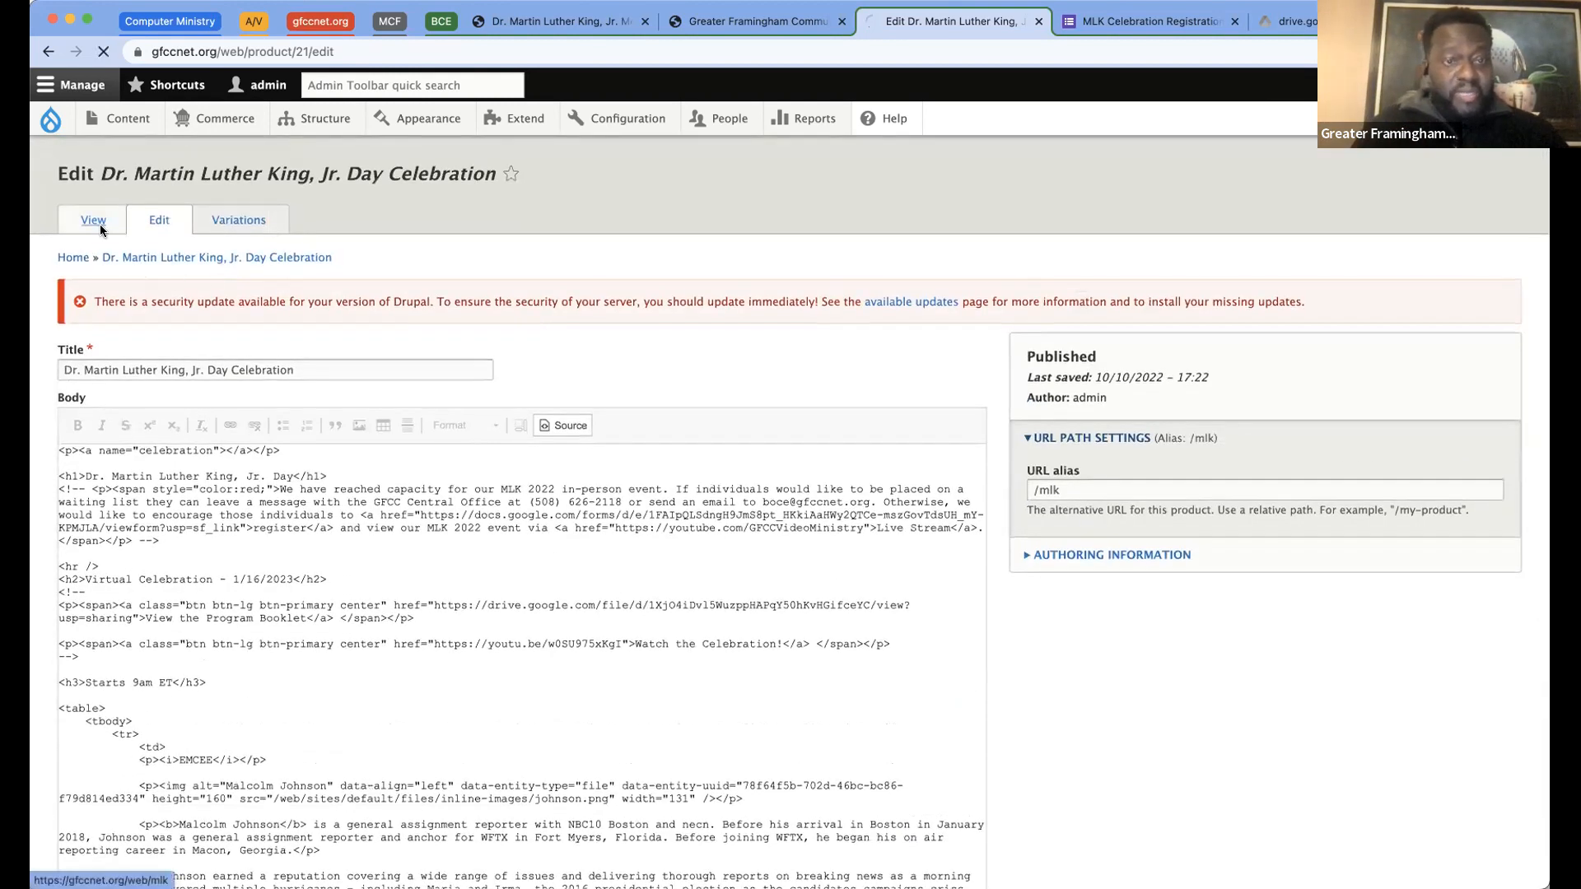
{"action": "scroll", "coordinate": [519, 510], "scroll_direction": "down", "scroll_amount": 10}
{"action": "scroll", "coordinate": [516, 506], "scroll_direction": "down", "scroll_amount": 10}
{"action": "scroll", "coordinate": [519, 511], "scroll_direction": "up", "scroll_amount": 5}
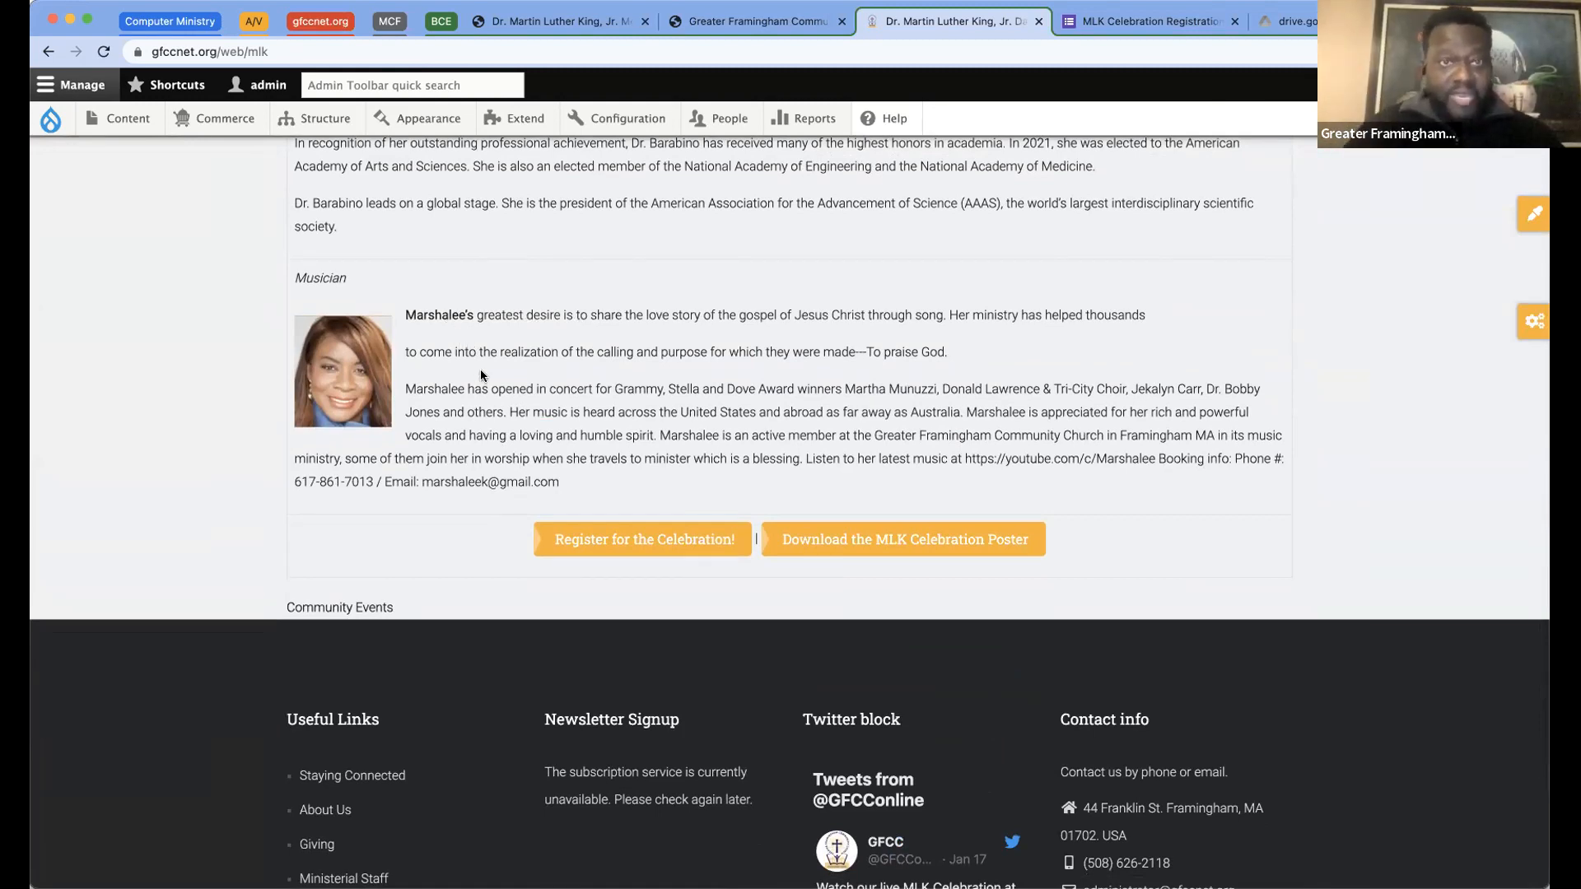
{"action": "scroll", "coordinate": [481, 376], "scroll_direction": "up", "scroll_amount": 15}
{"action": "left_click", "coordinate": [382, 396]}
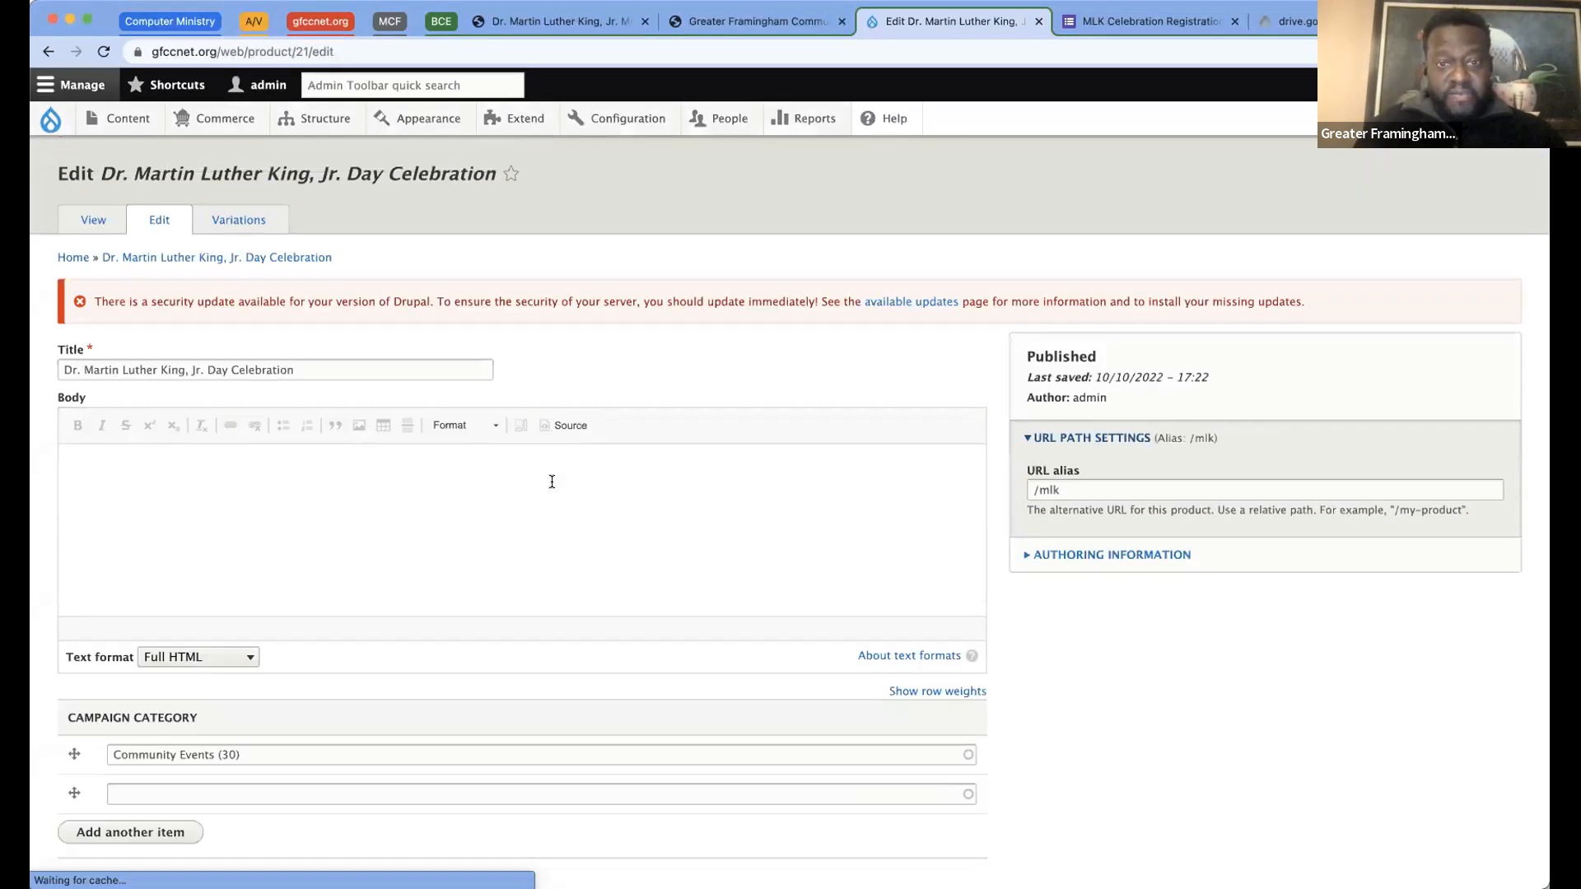
Step: Place the caret on the blank line below the links and scroll through the reloaded Body
{"action": "scroll", "coordinate": [552, 481], "scroll_direction": "down", "scroll_amount": 10}
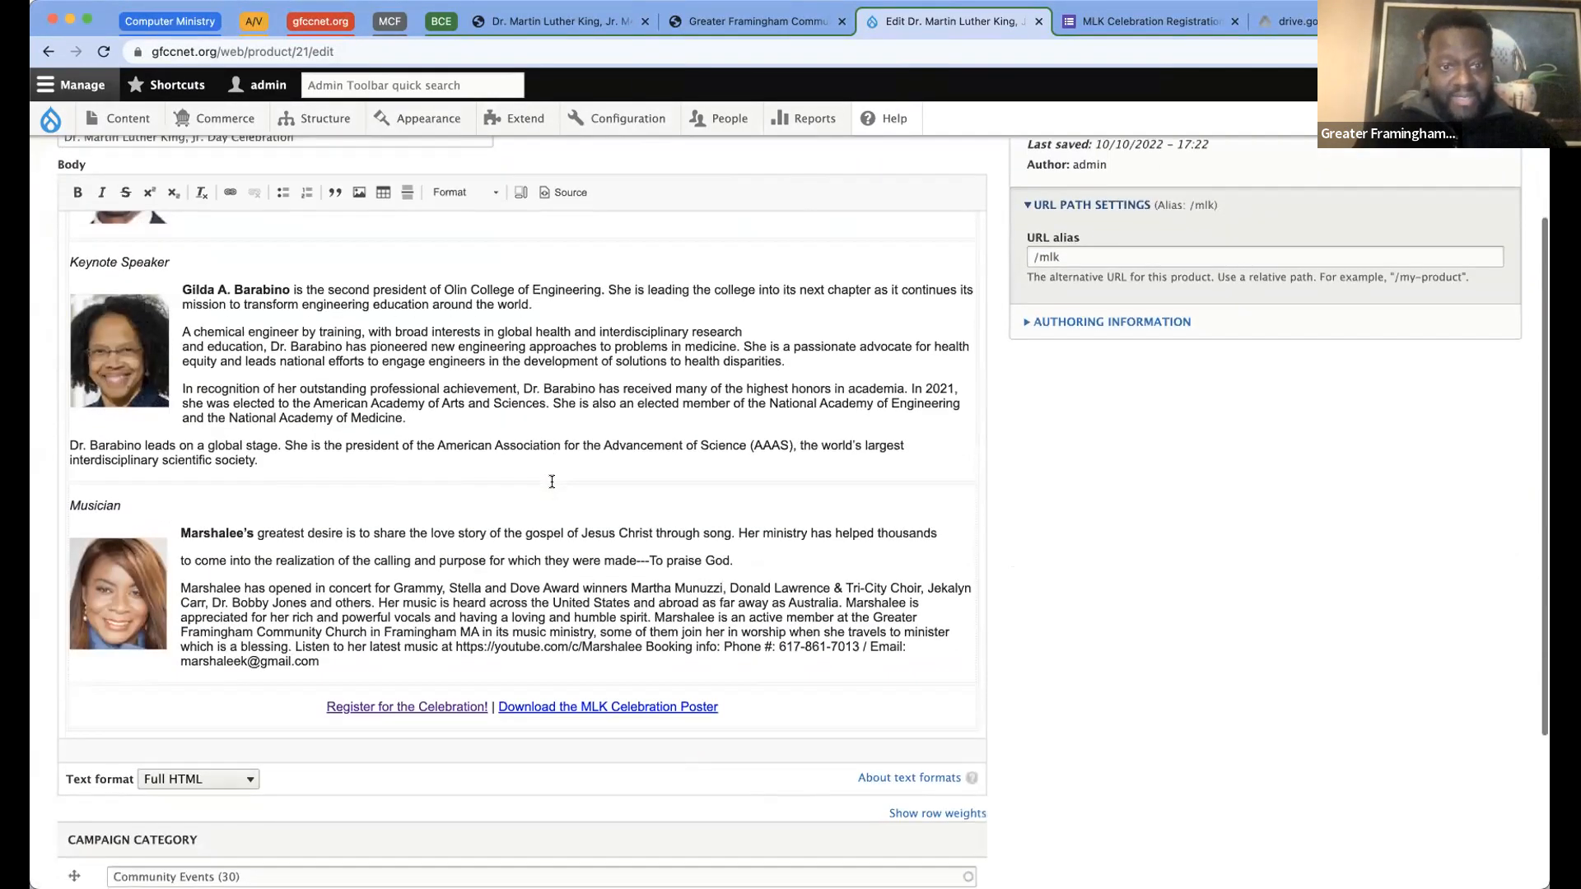
{"action": "left_click", "coordinate": [785, 577]}
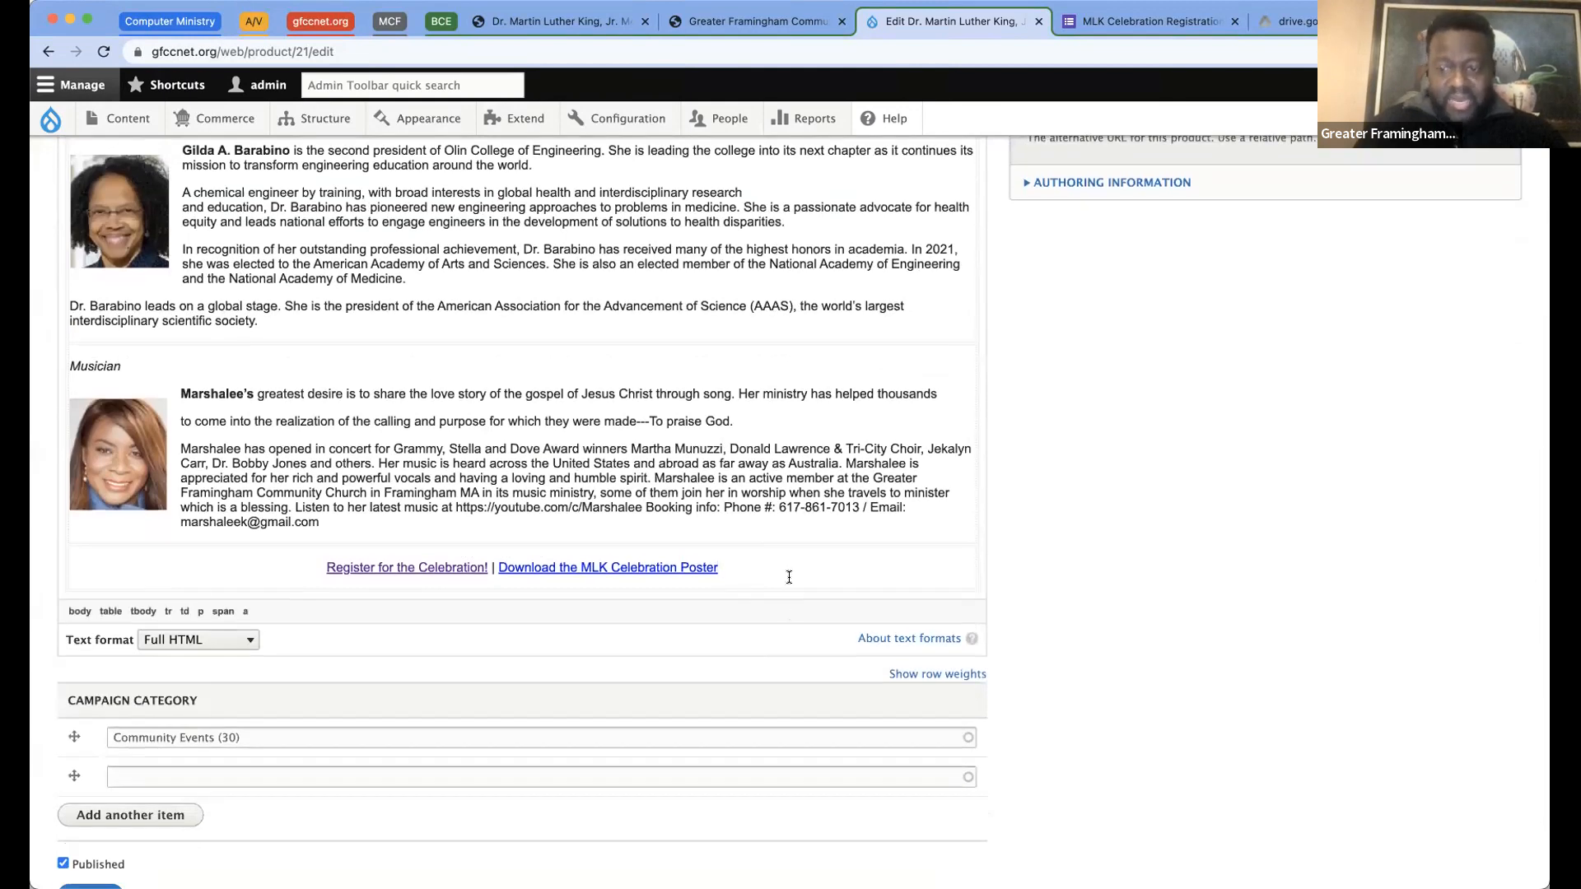
{"action": "scroll", "coordinate": [951, 284], "scroll_direction": "down", "scroll_amount": 1}
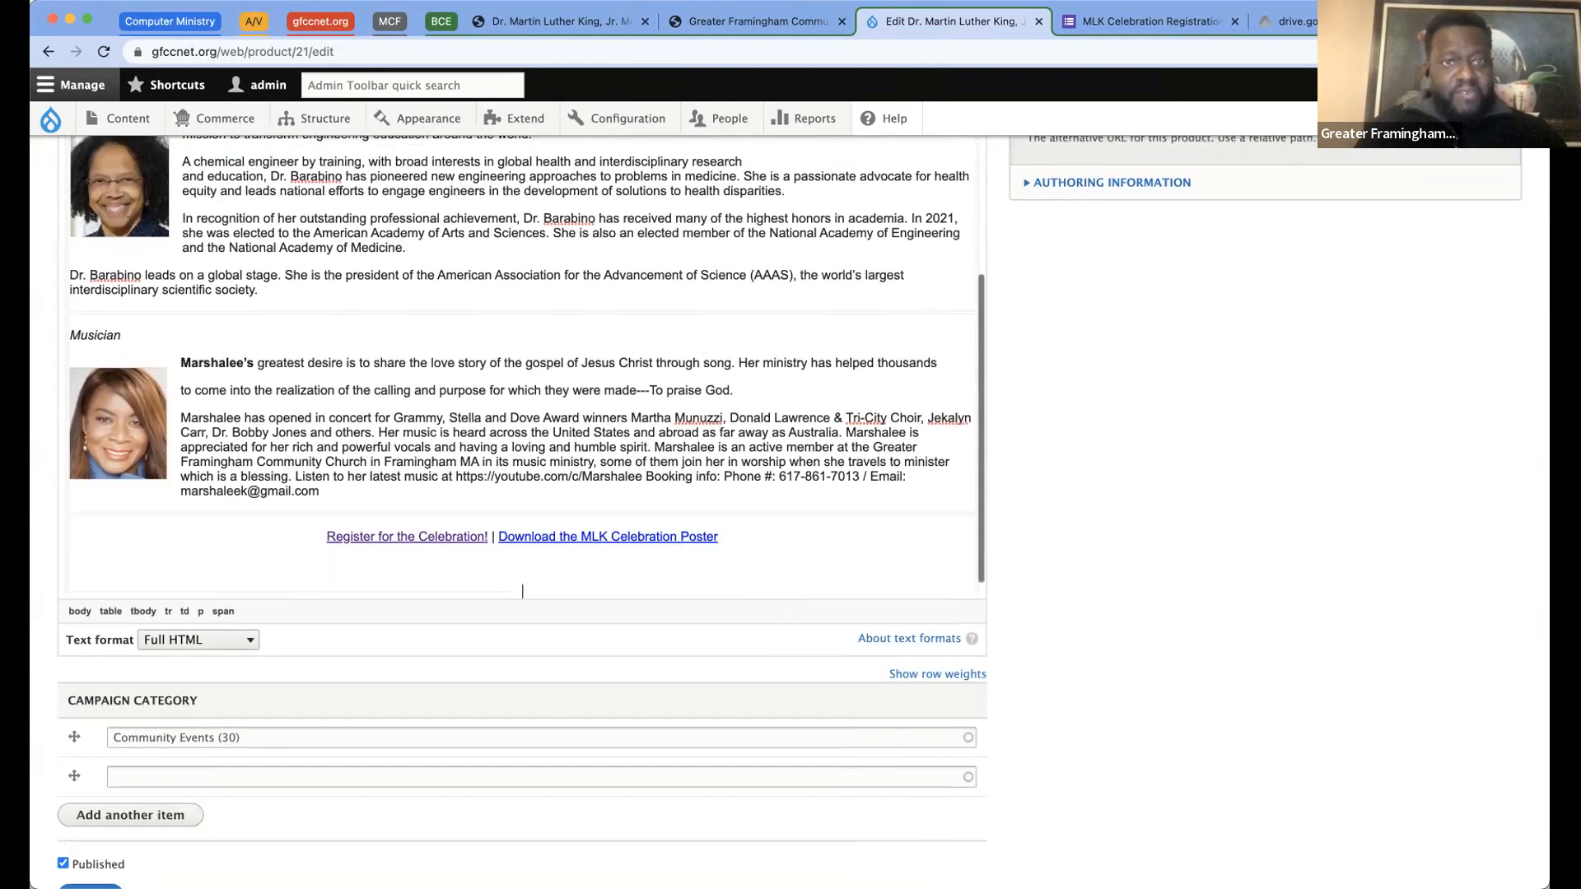
{"action": "scroll", "coordinate": [147, 488], "scroll_direction": "up", "scroll_amount": 8}
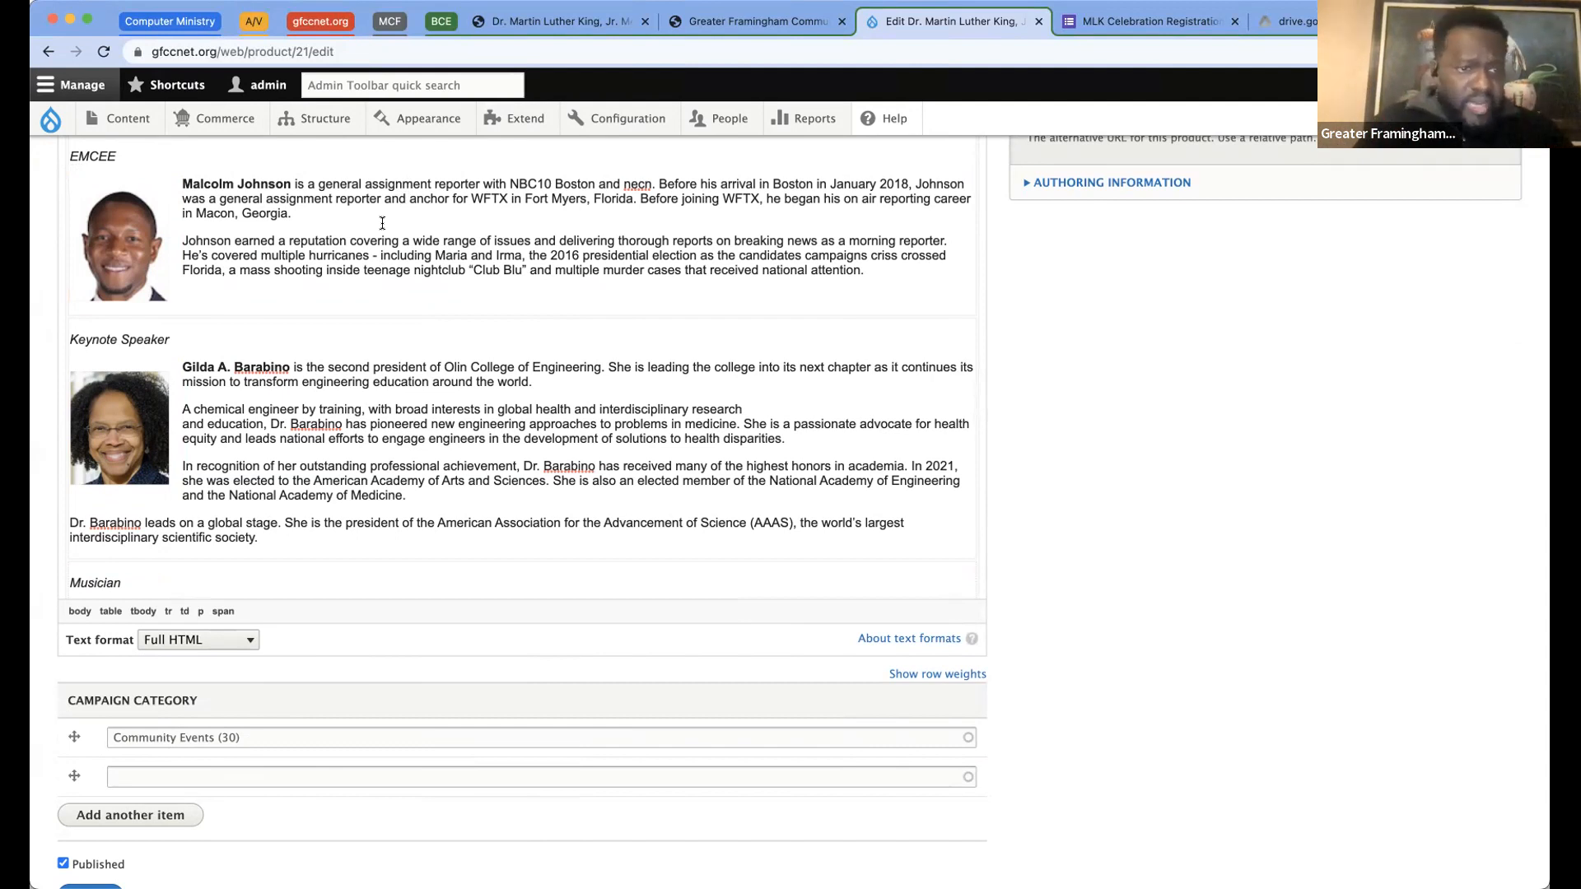
{"action": "scroll", "coordinate": [382, 223], "scroll_direction": "down", "scroll_amount": 2}
{"action": "scroll", "coordinate": [382, 223], "scroll_direction": "down", "scroll_amount": 8}
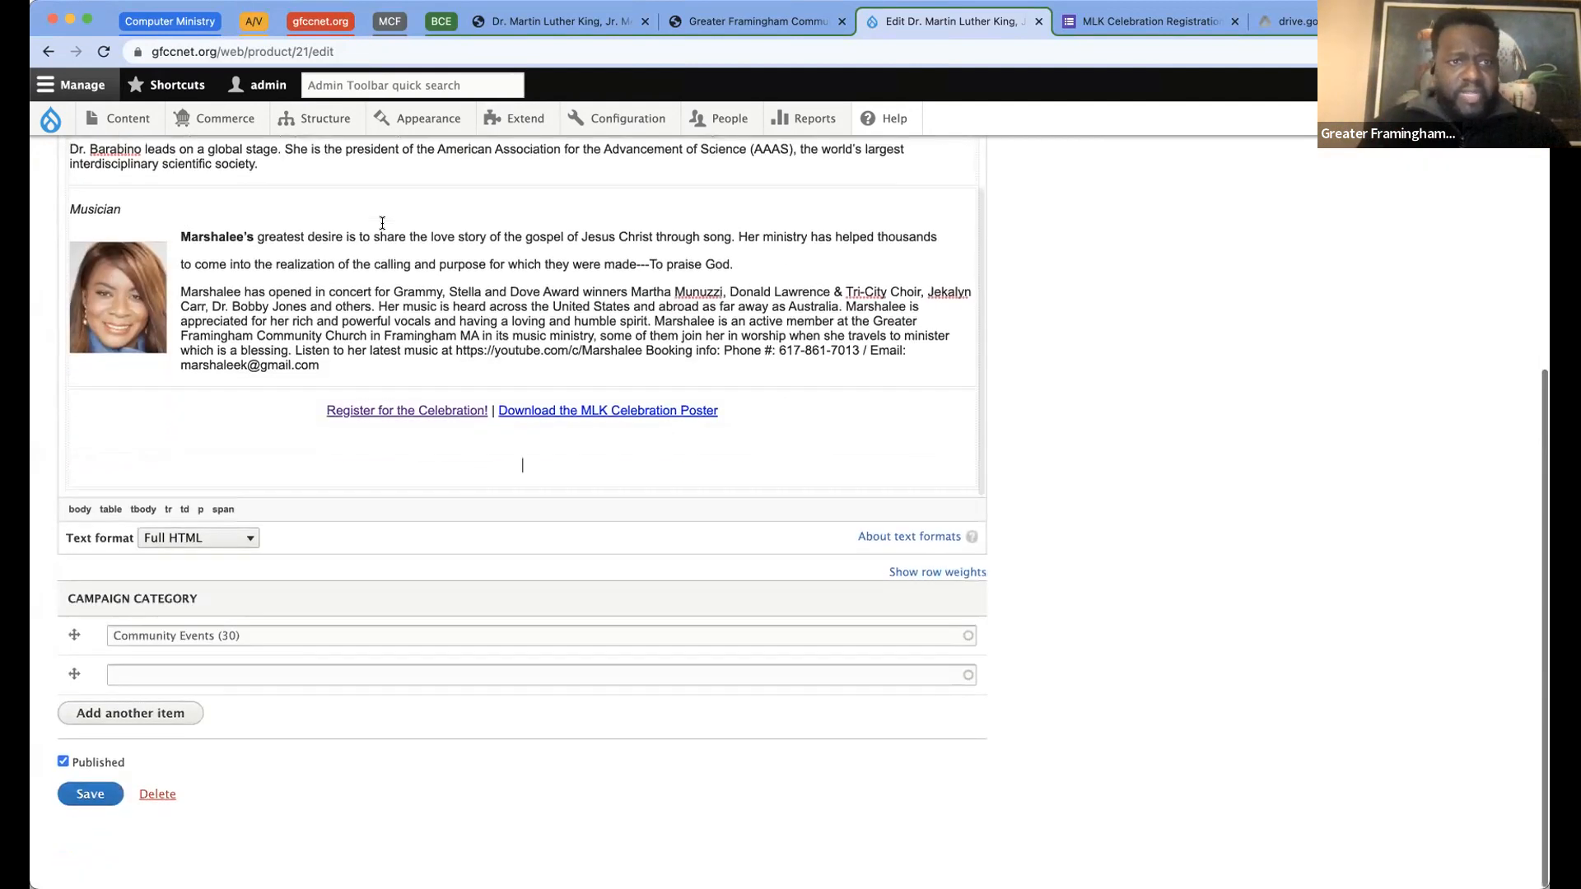
{"action": "scroll", "coordinate": [382, 223], "scroll_direction": "up", "scroll_amount": 8}
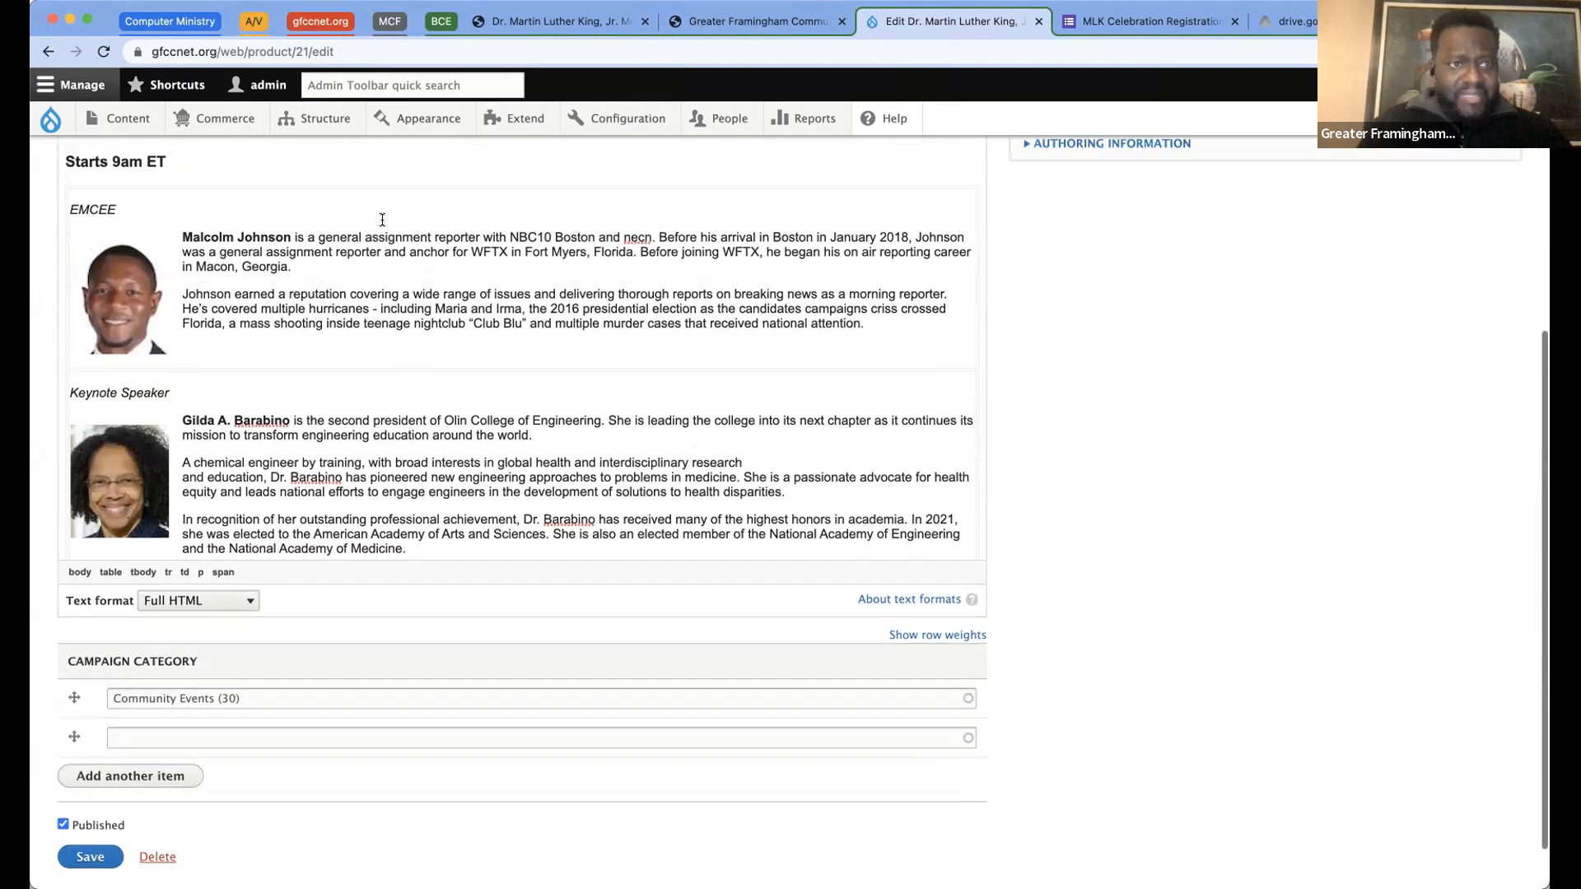
{"action": "scroll", "coordinate": [458, 297], "scroll_direction": "up", "scroll_amount": 5}
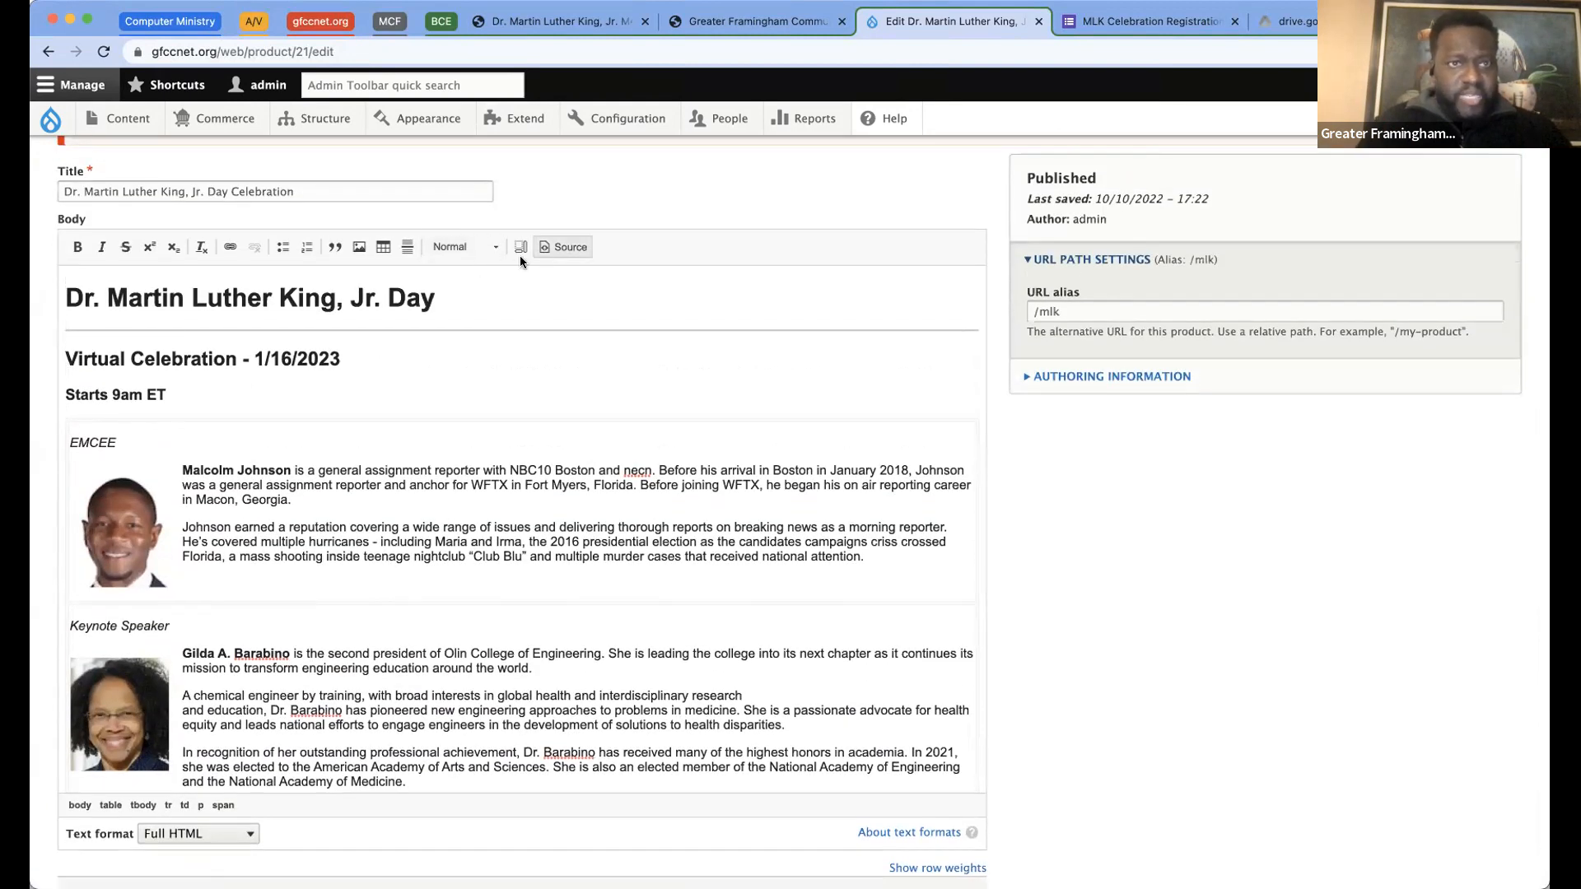
Step: Toggle the Body to HTML source and back, then scroll through the content
{"action": "left_click", "coordinate": [566, 252]}
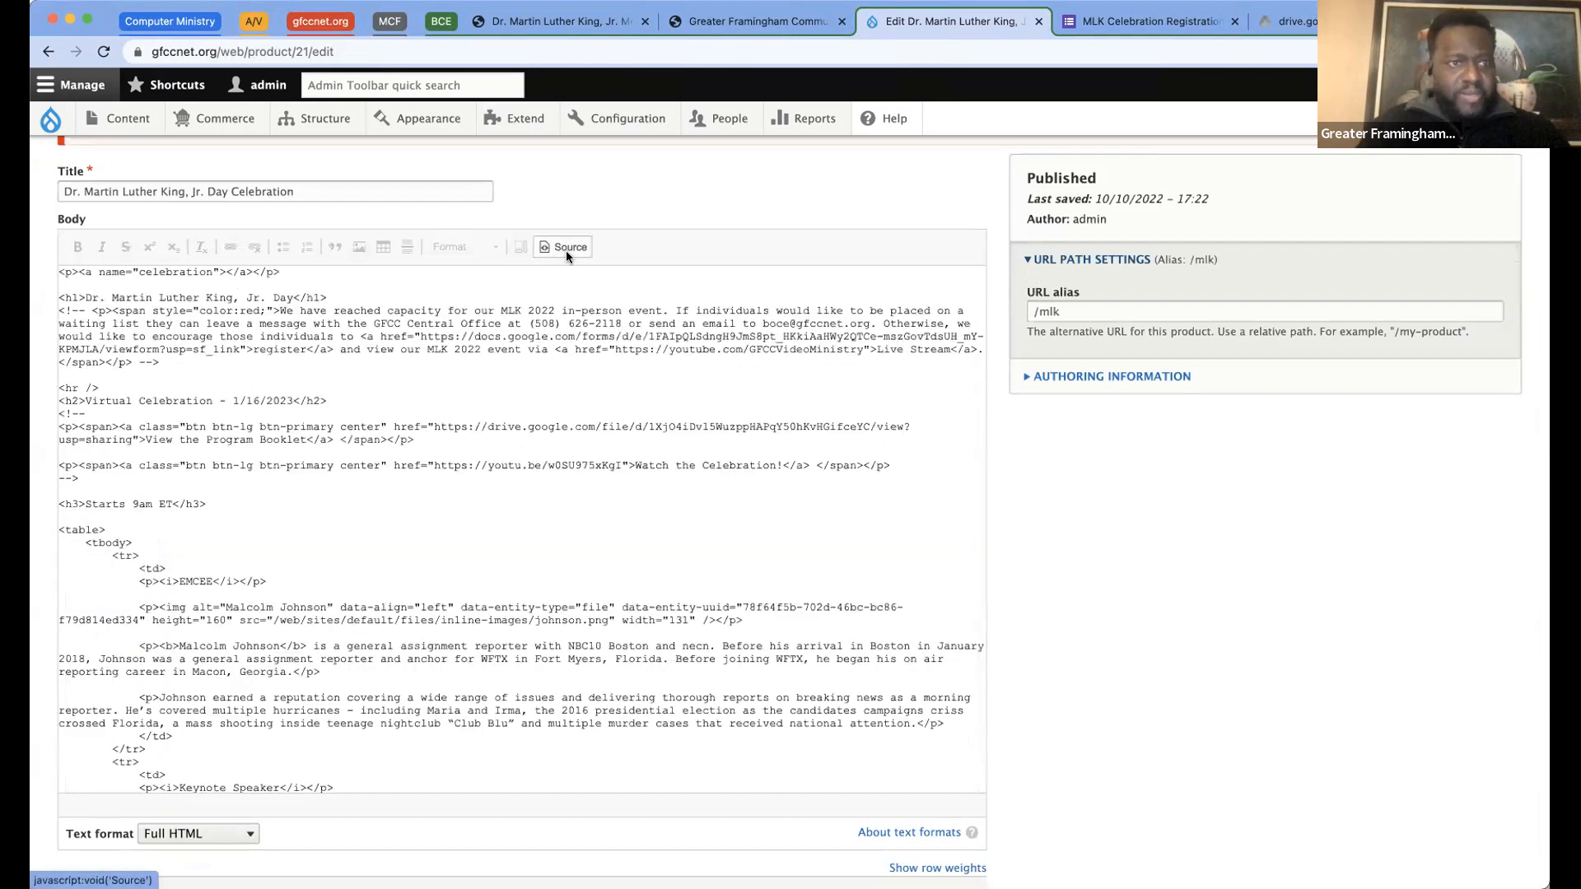
{"action": "scroll", "coordinate": [565, 250], "scroll_direction": "down", "scroll_amount": 10}
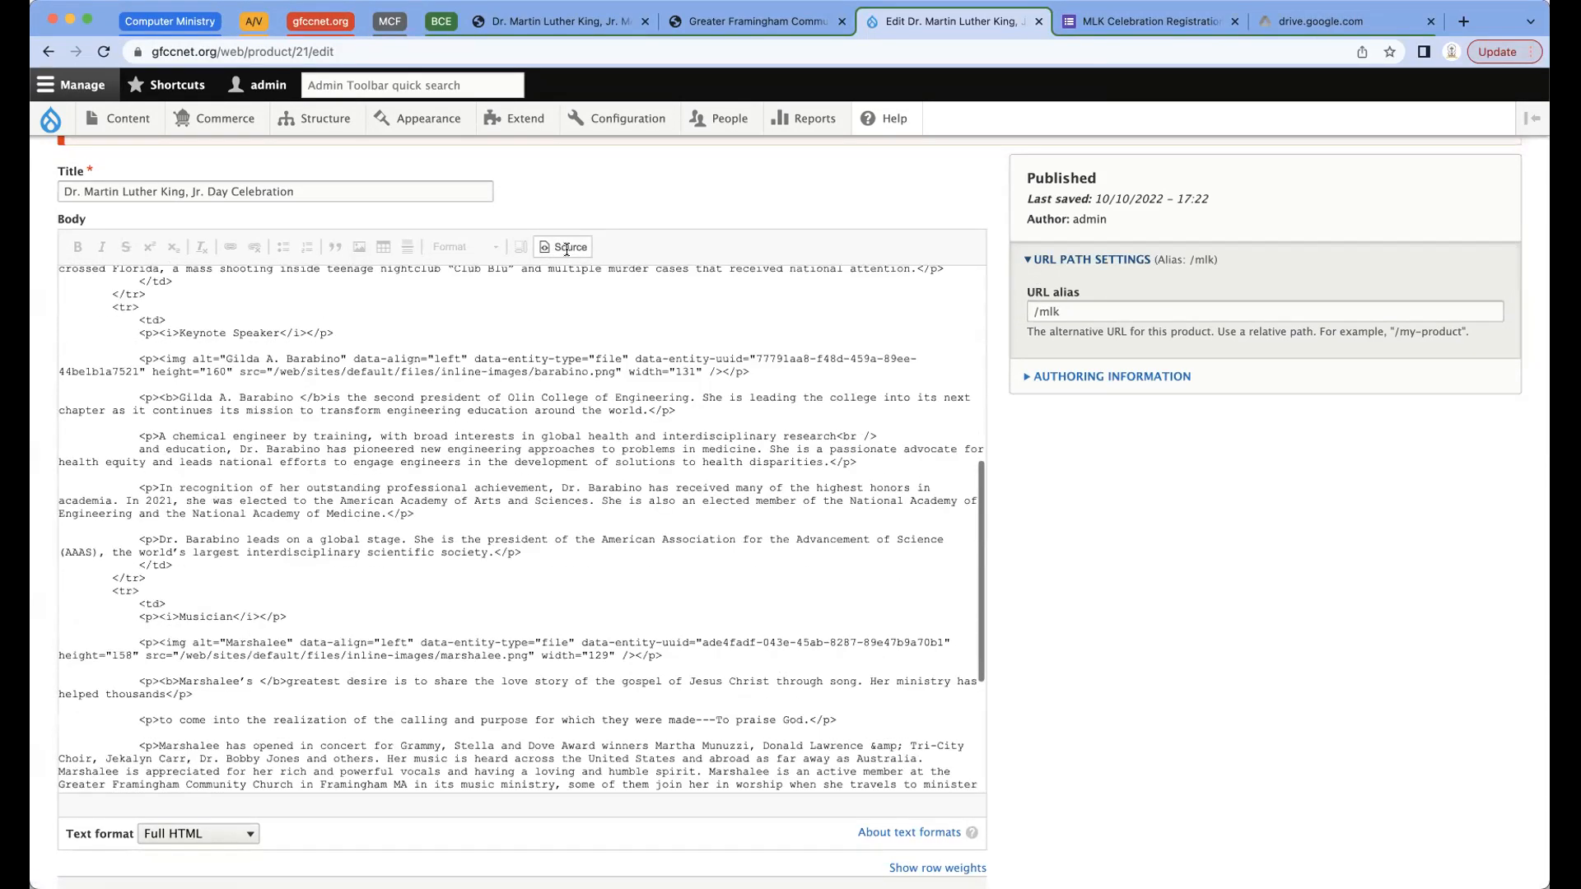
{"action": "scroll", "coordinate": [590, 250], "scroll_direction": "up", "scroll_amount": 10}
{"action": "left_click", "coordinate": [567, 247]}
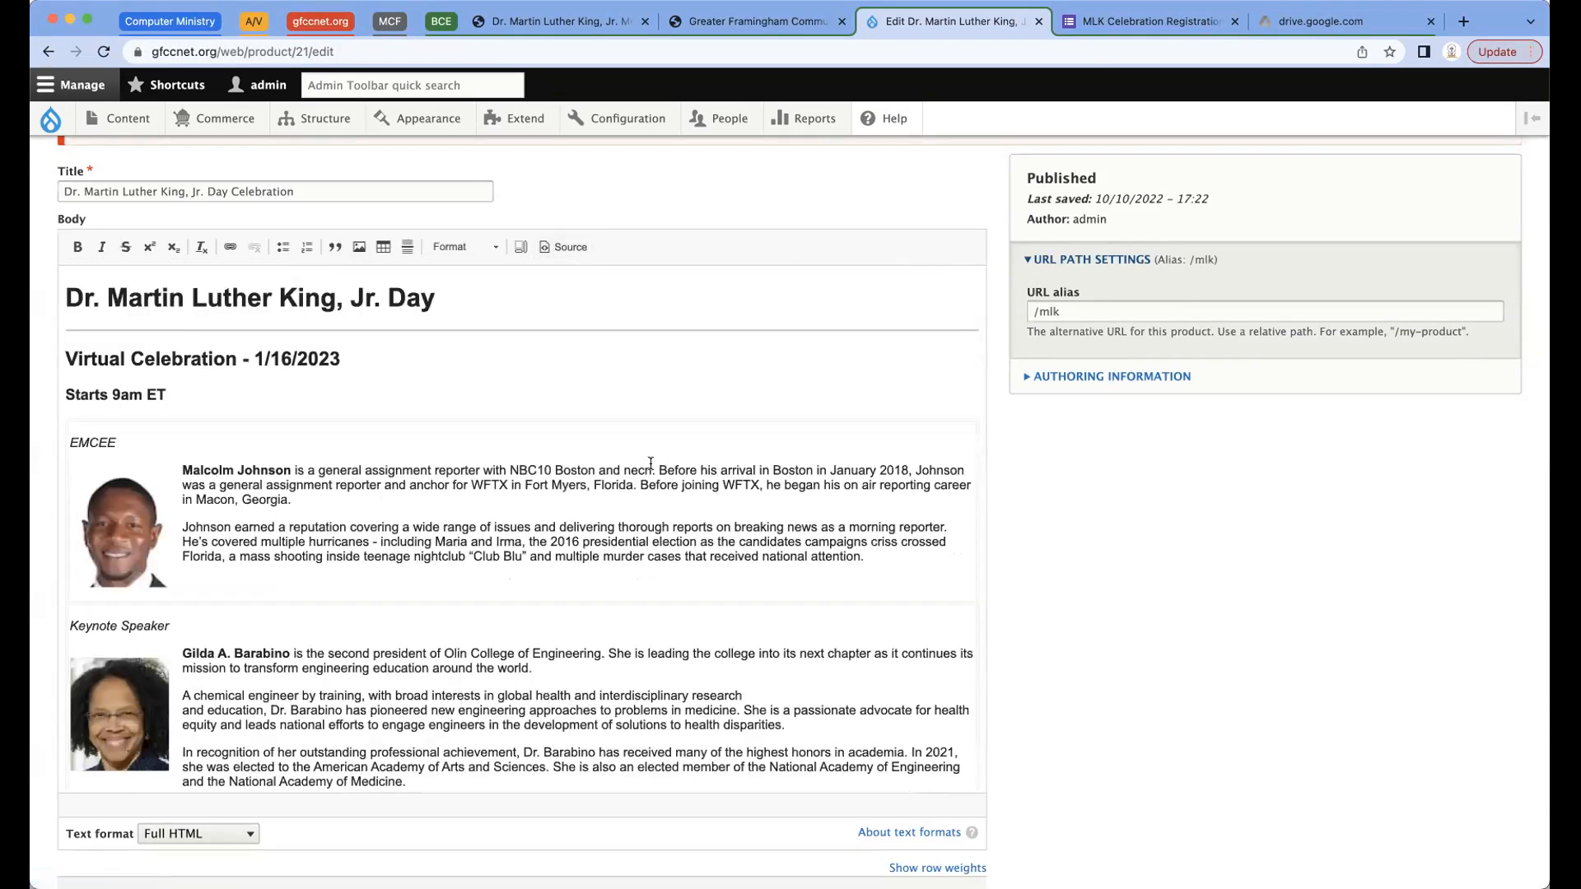
{"action": "scroll", "coordinate": [650, 464], "scroll_direction": "down", "scroll_amount": 5}
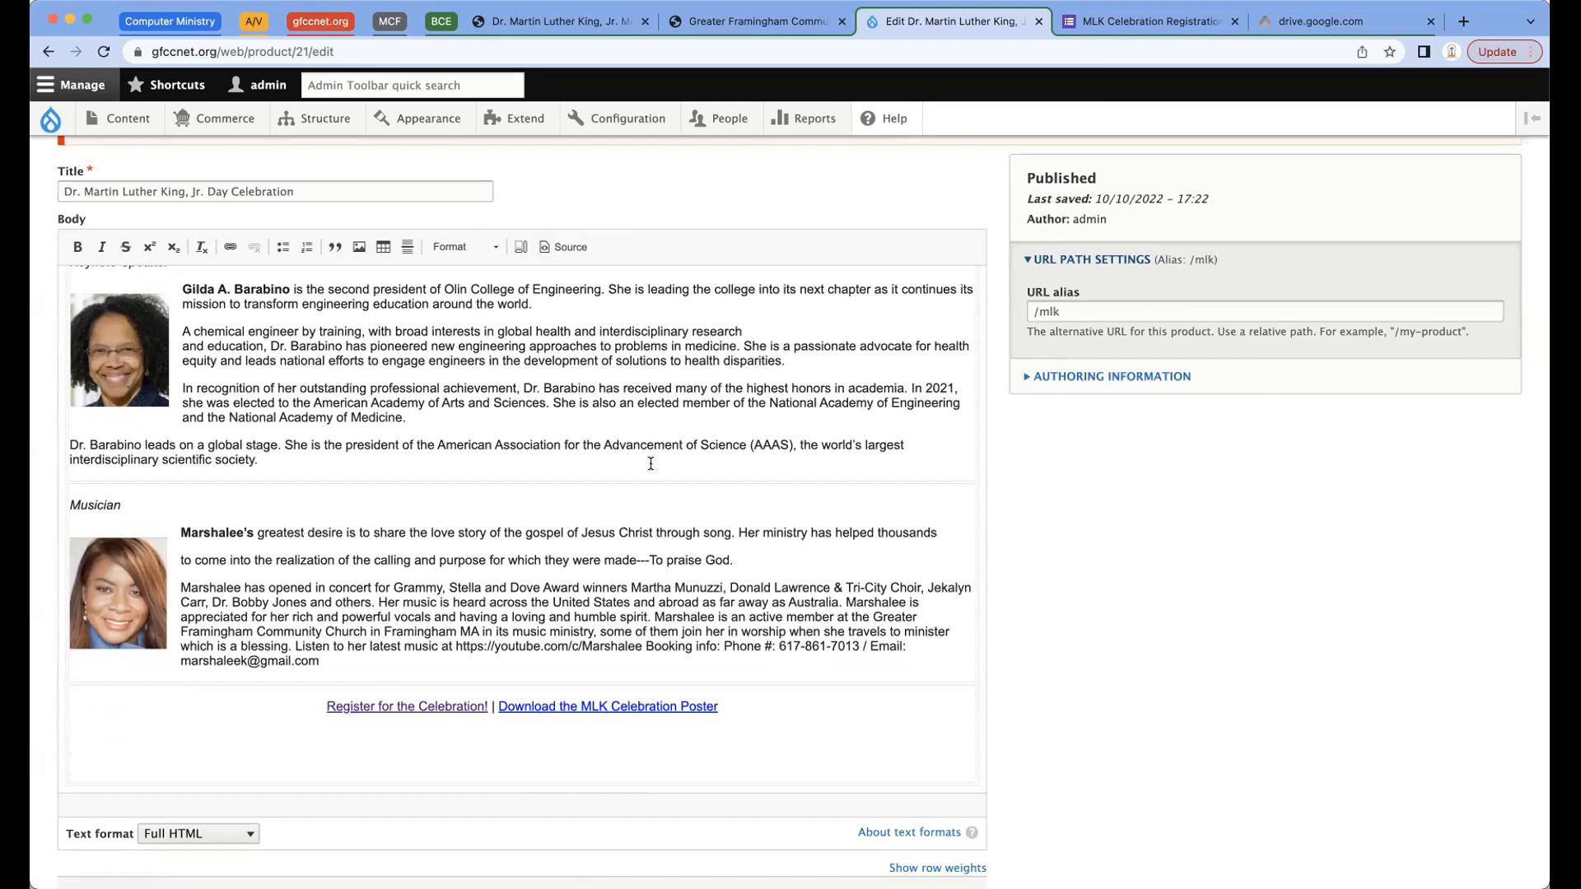
{"action": "scroll", "coordinate": [588, 484], "scroll_direction": "up", "scroll_amount": 2}
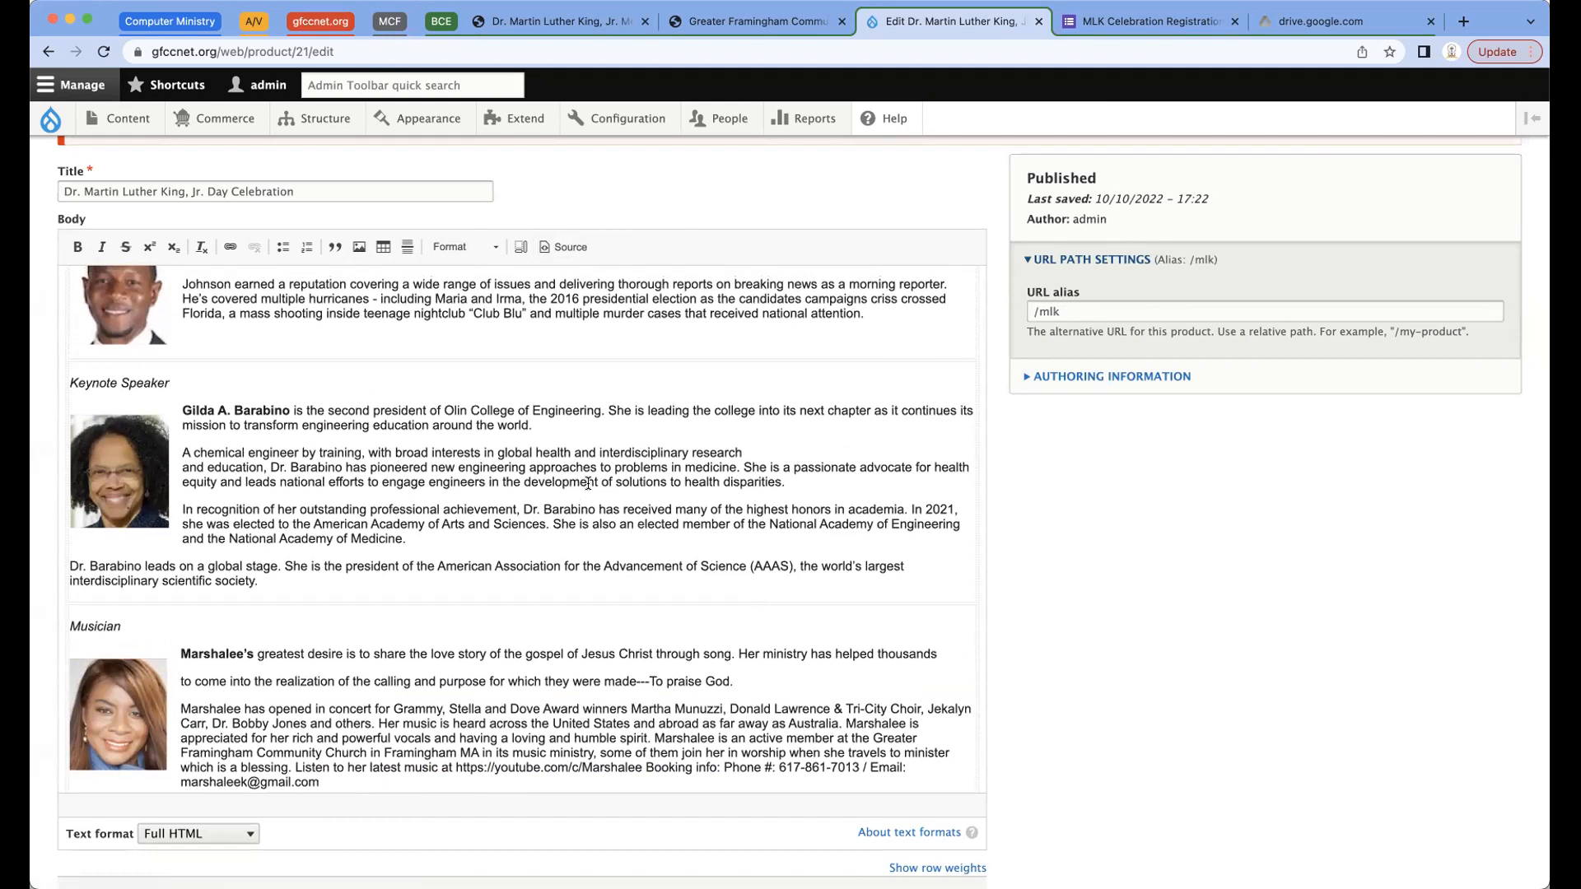
{"action": "scroll", "coordinate": [588, 483], "scroll_direction": "up", "scroll_amount": 3}
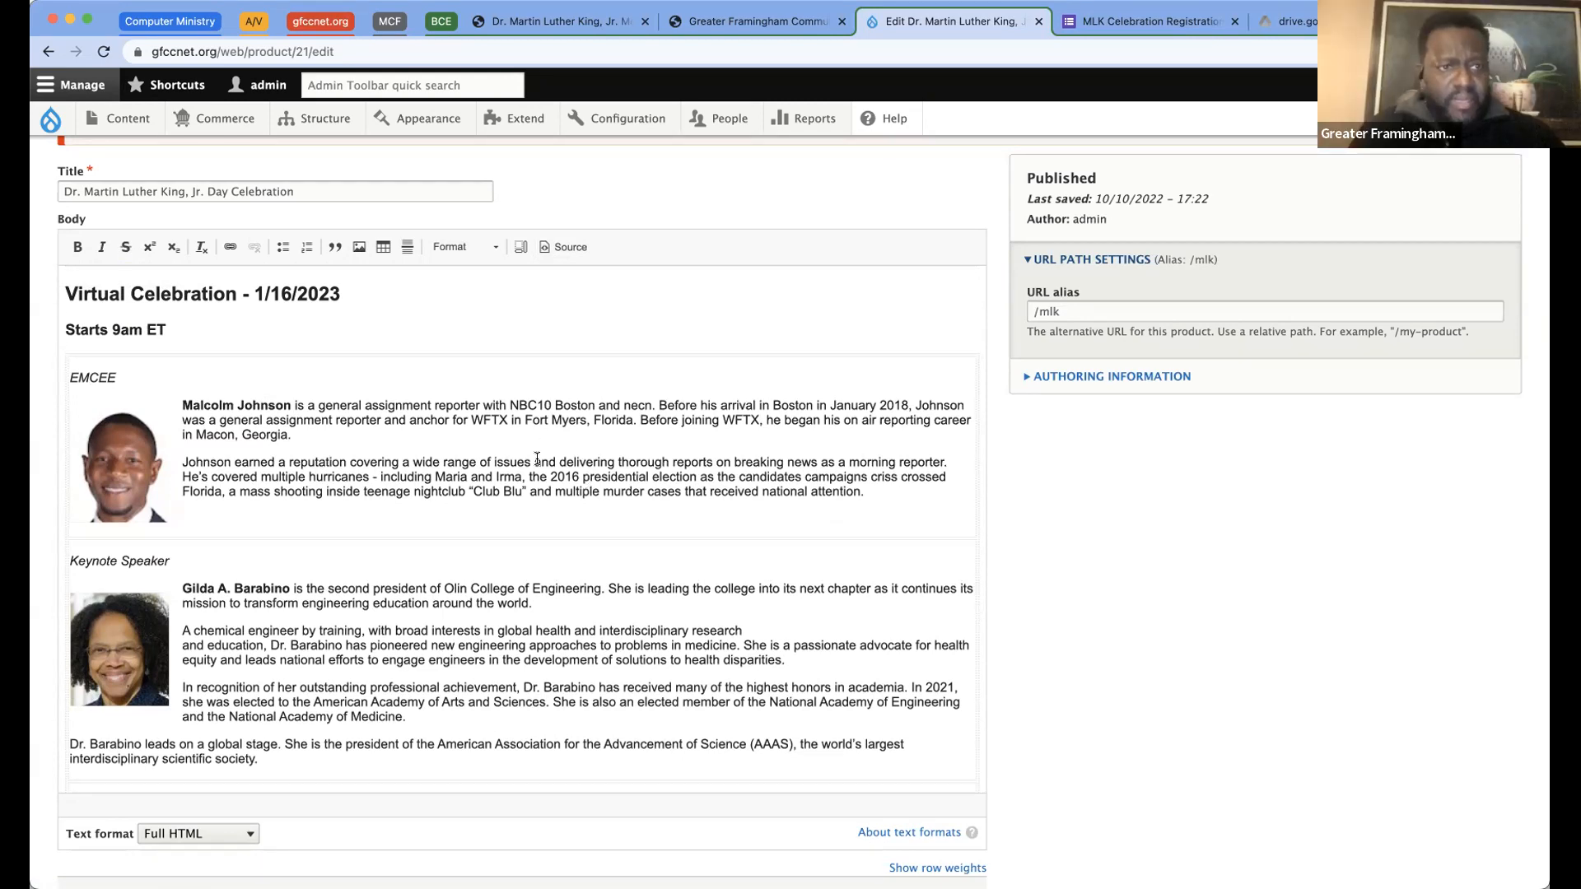
Step: Click into the emcee bio and table edge, inspect the HTML source, then return to rendered view
{"action": "left_click", "coordinate": [148, 478]}
{"action": "left_click", "coordinate": [288, 460]}
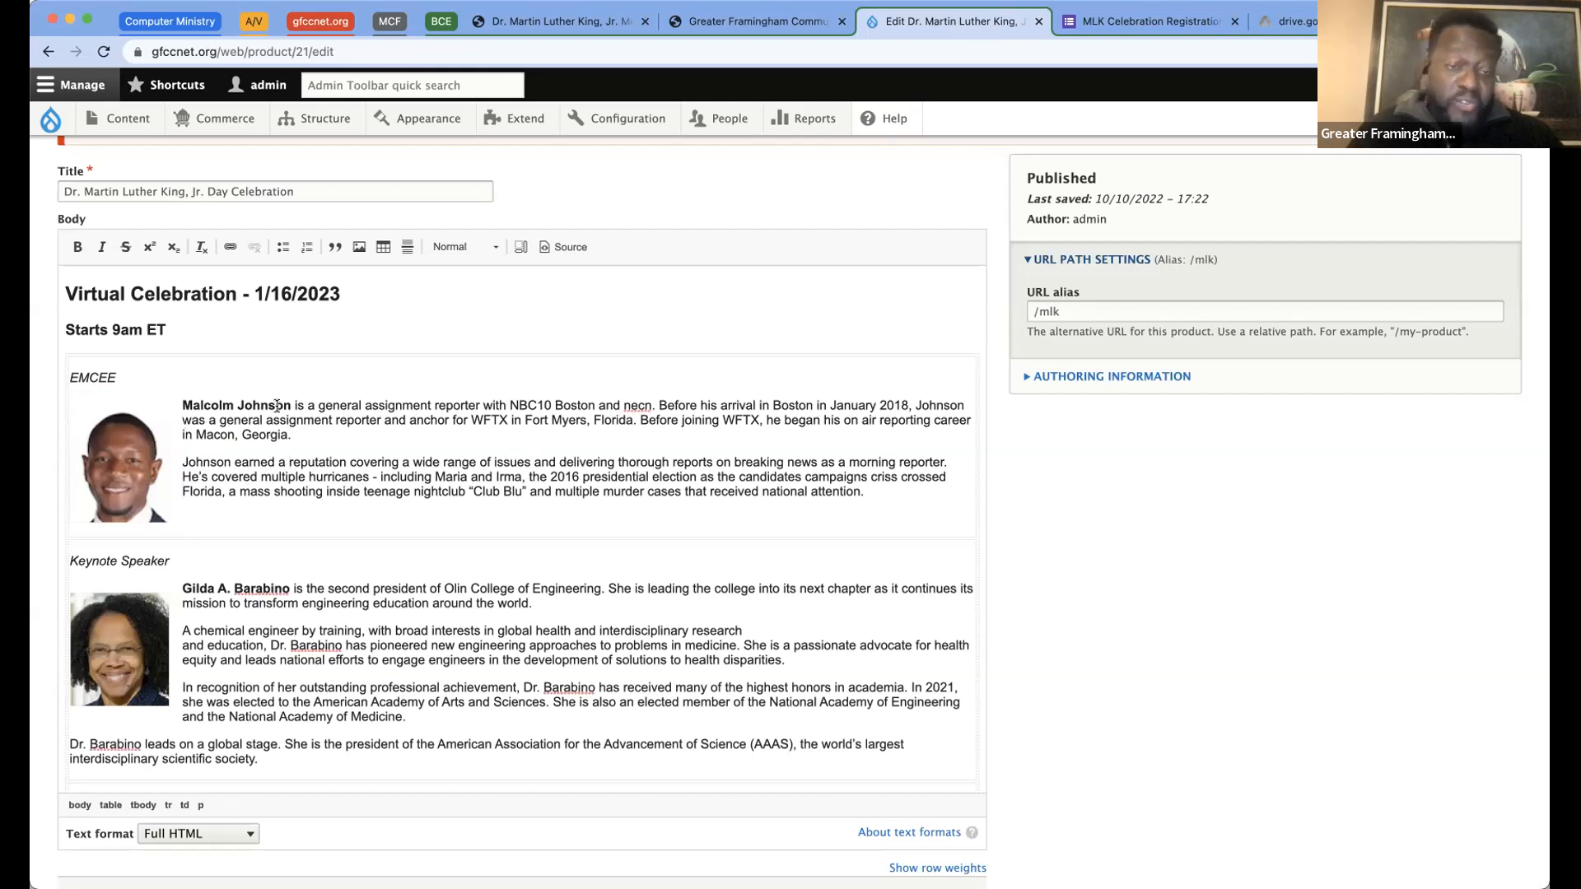
{"action": "scroll", "coordinate": [276, 405], "scroll_direction": "down", "scroll_amount": 2}
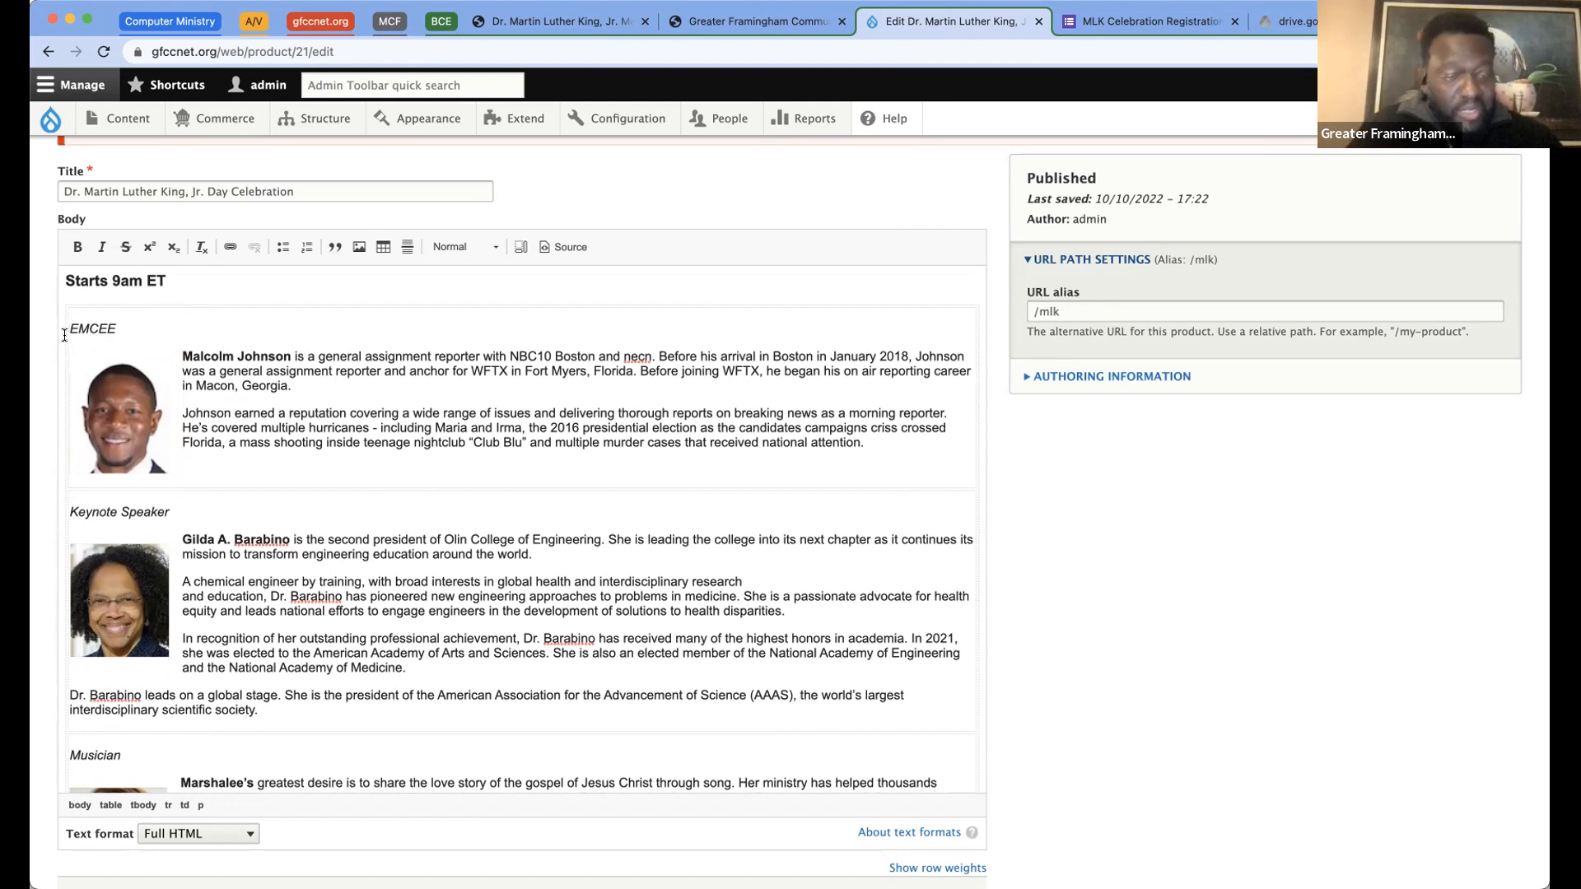
{"action": "left_click", "coordinate": [225, 477]}
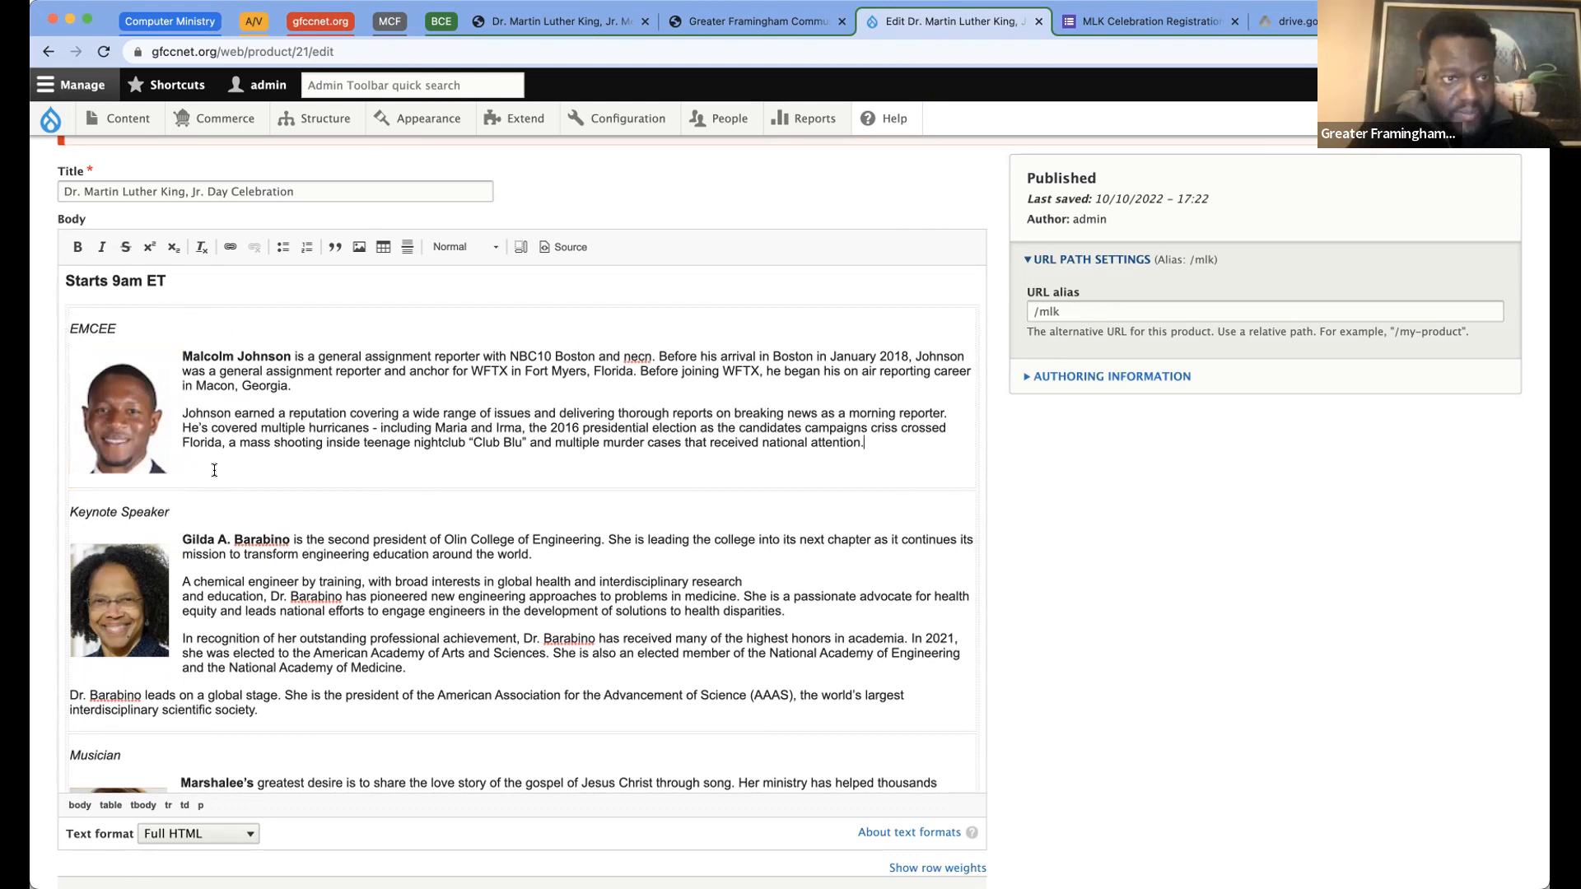
{"action": "left_click", "coordinate": [62, 342]}
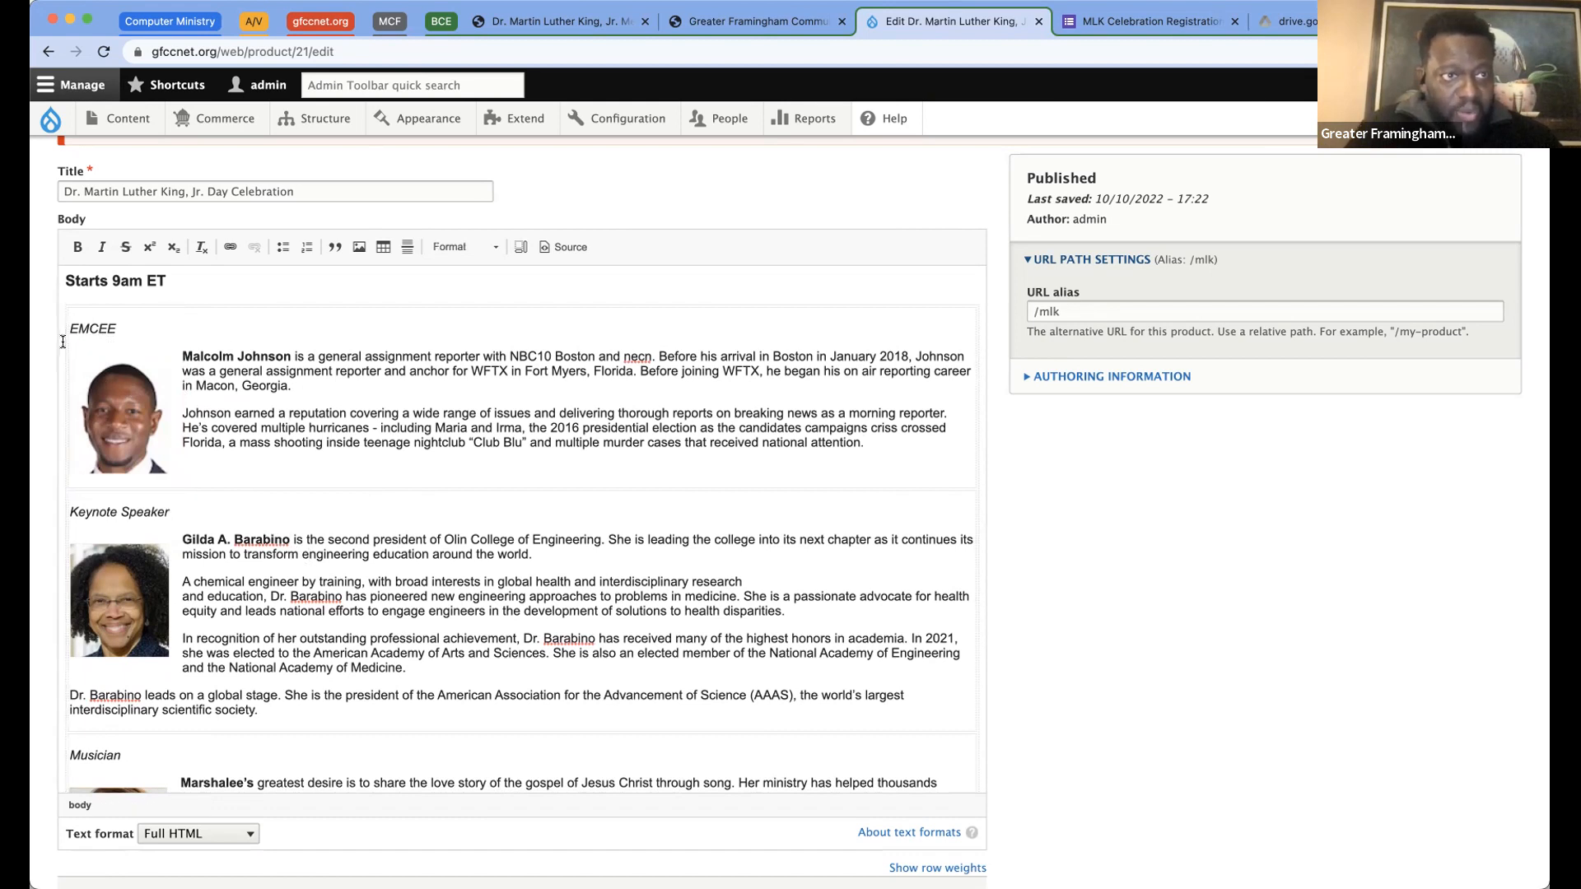
{"action": "left_click", "coordinate": [561, 247]}
{"action": "scroll", "coordinate": [192, 482], "scroll_direction": "down", "scroll_amount": 2}
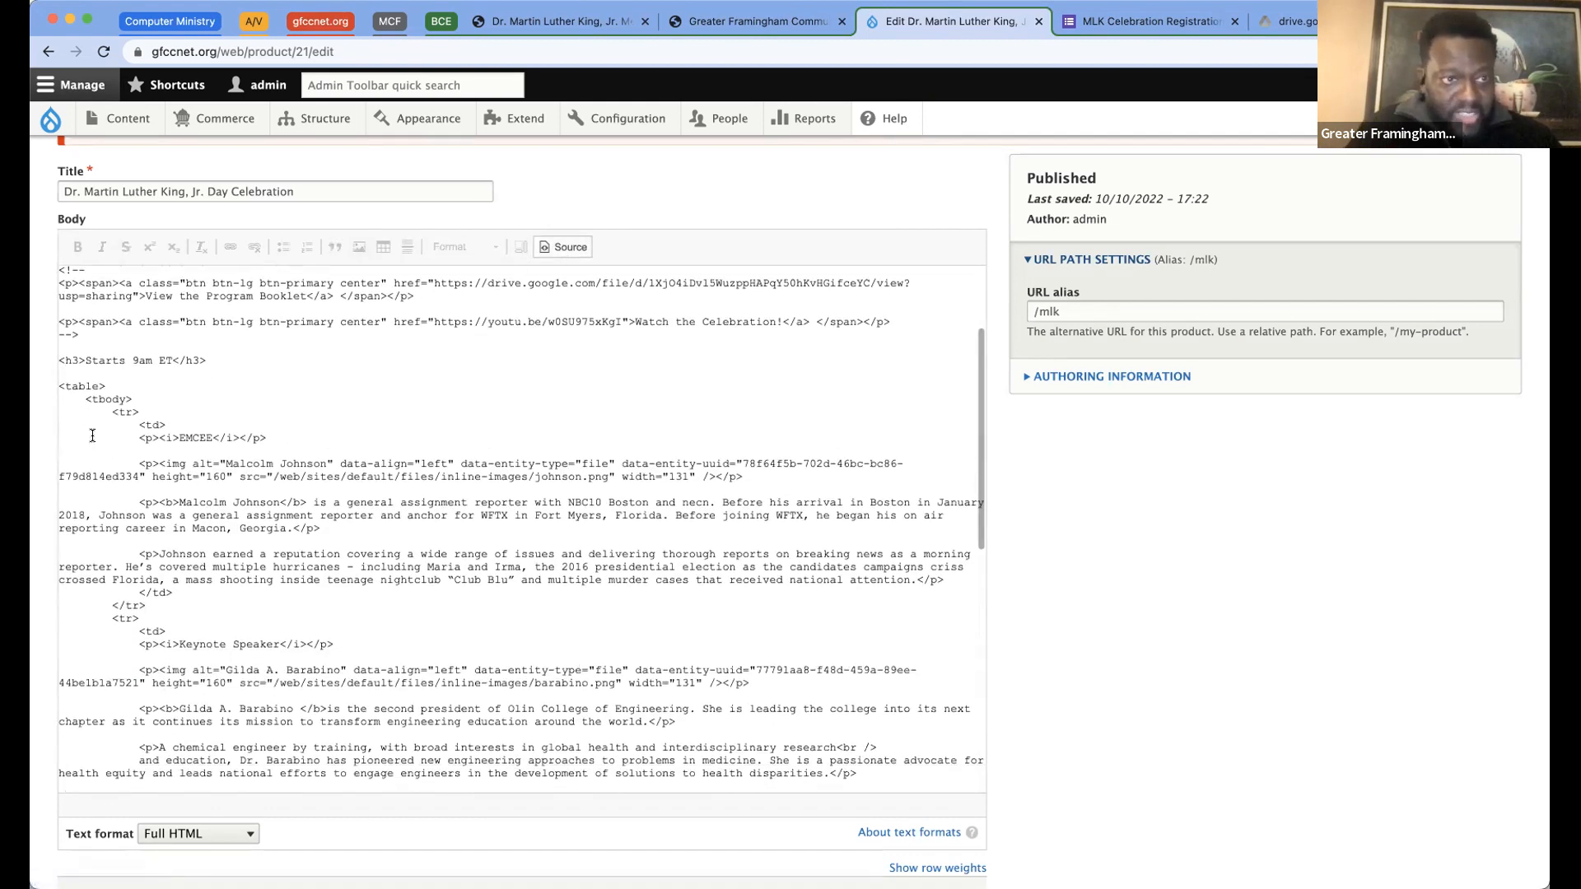
{"action": "scroll", "coordinate": [186, 736], "scroll_direction": "down", "scroll_amount": 4}
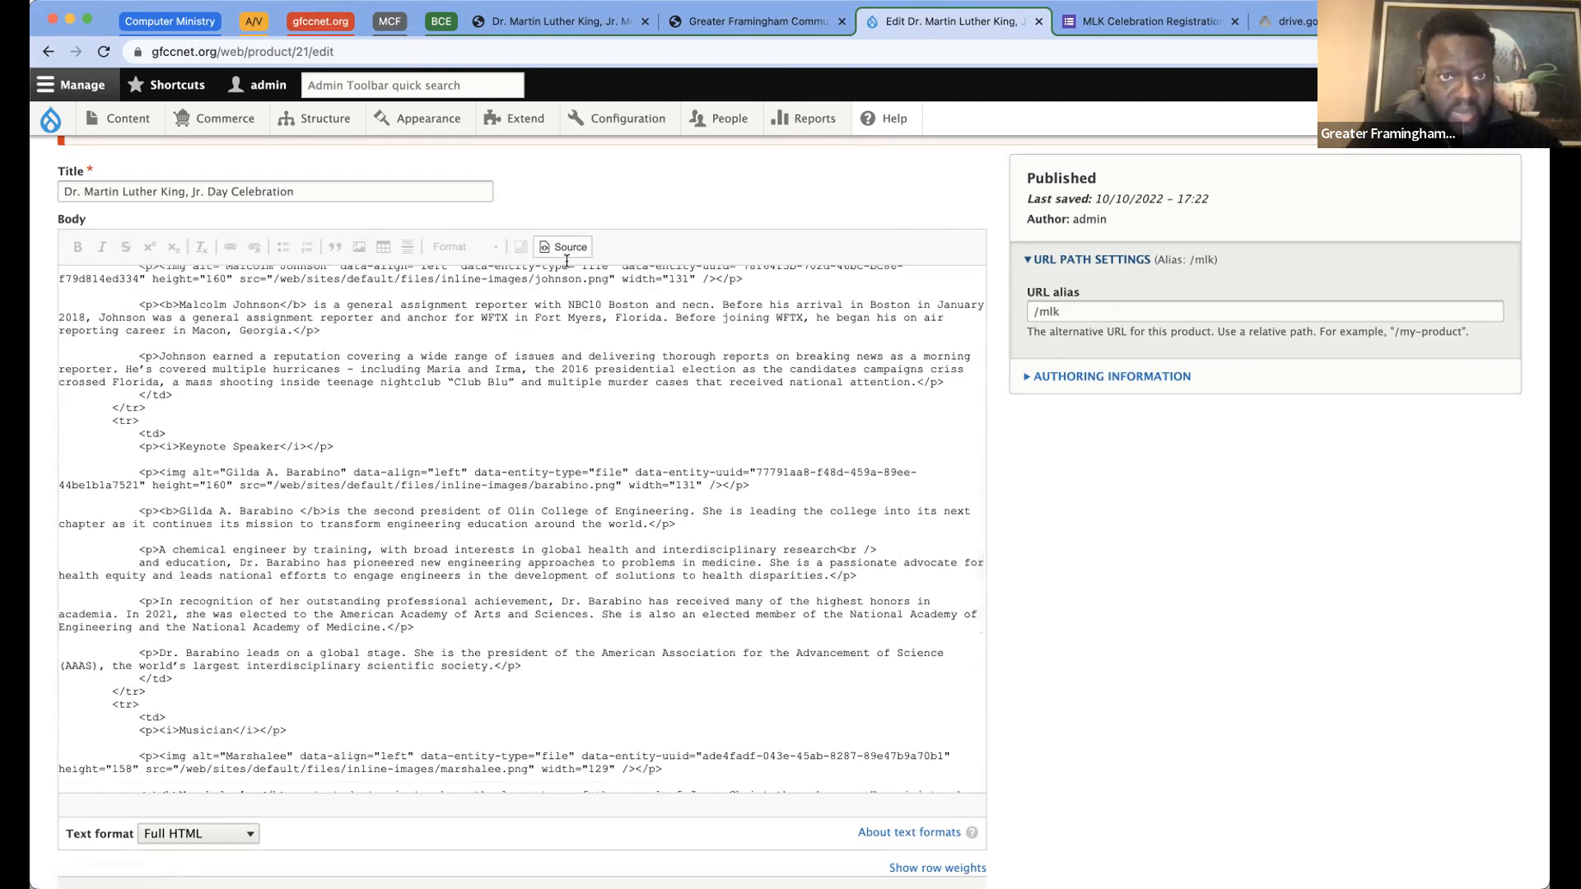
{"action": "left_click", "coordinate": [568, 247]}
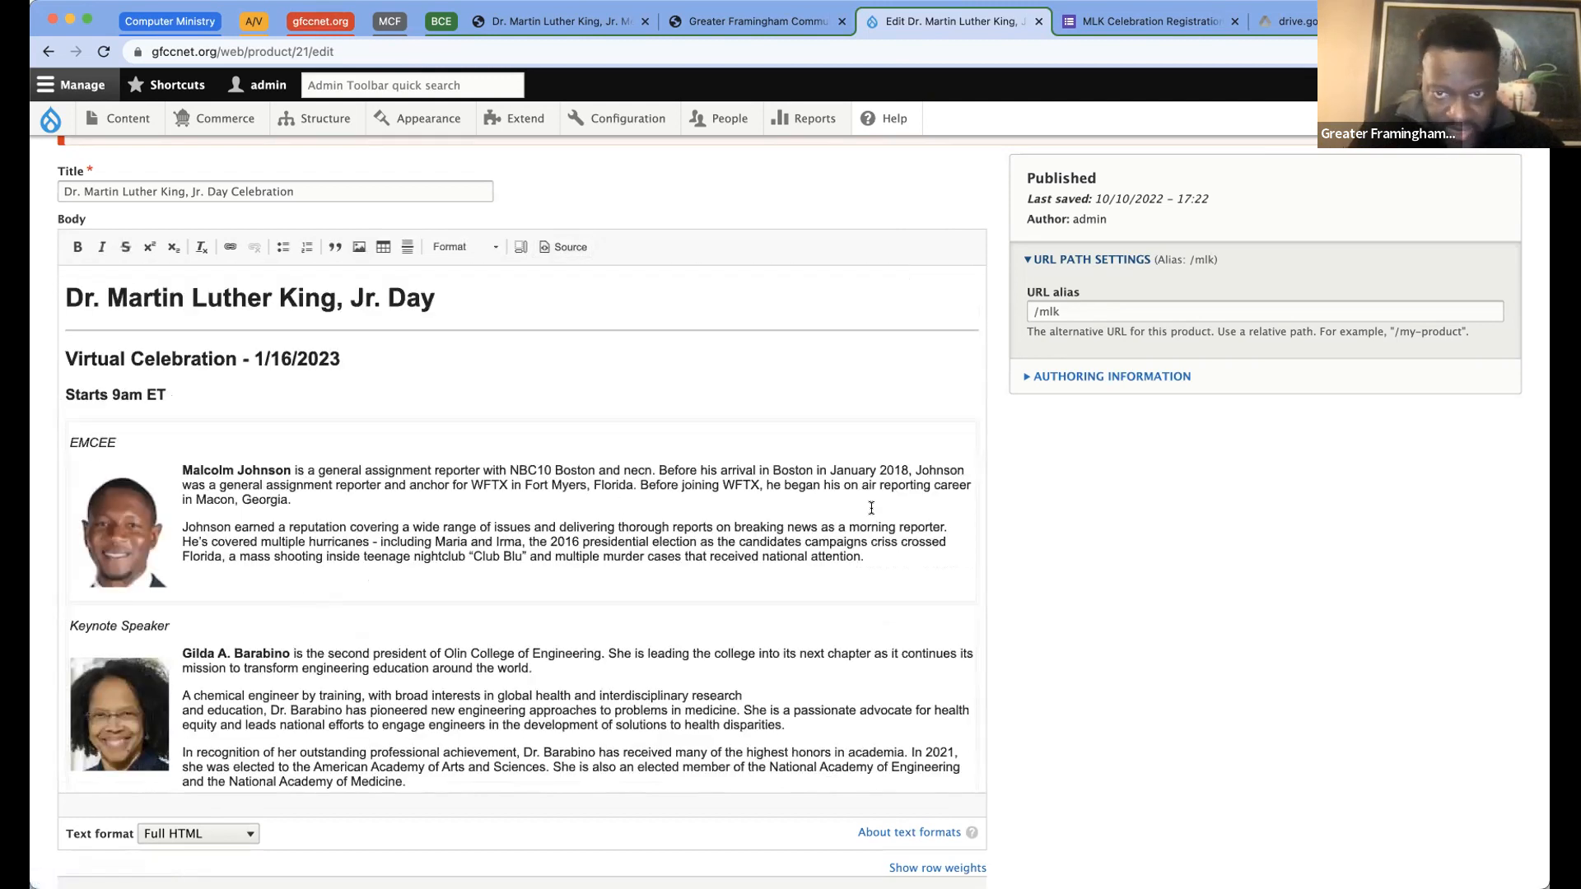
Step: Copy the emcee photo and both bio paragraphs
{"action": "left_click_drag", "start_coordinate": [869, 560], "coordinate": [96, 484]}
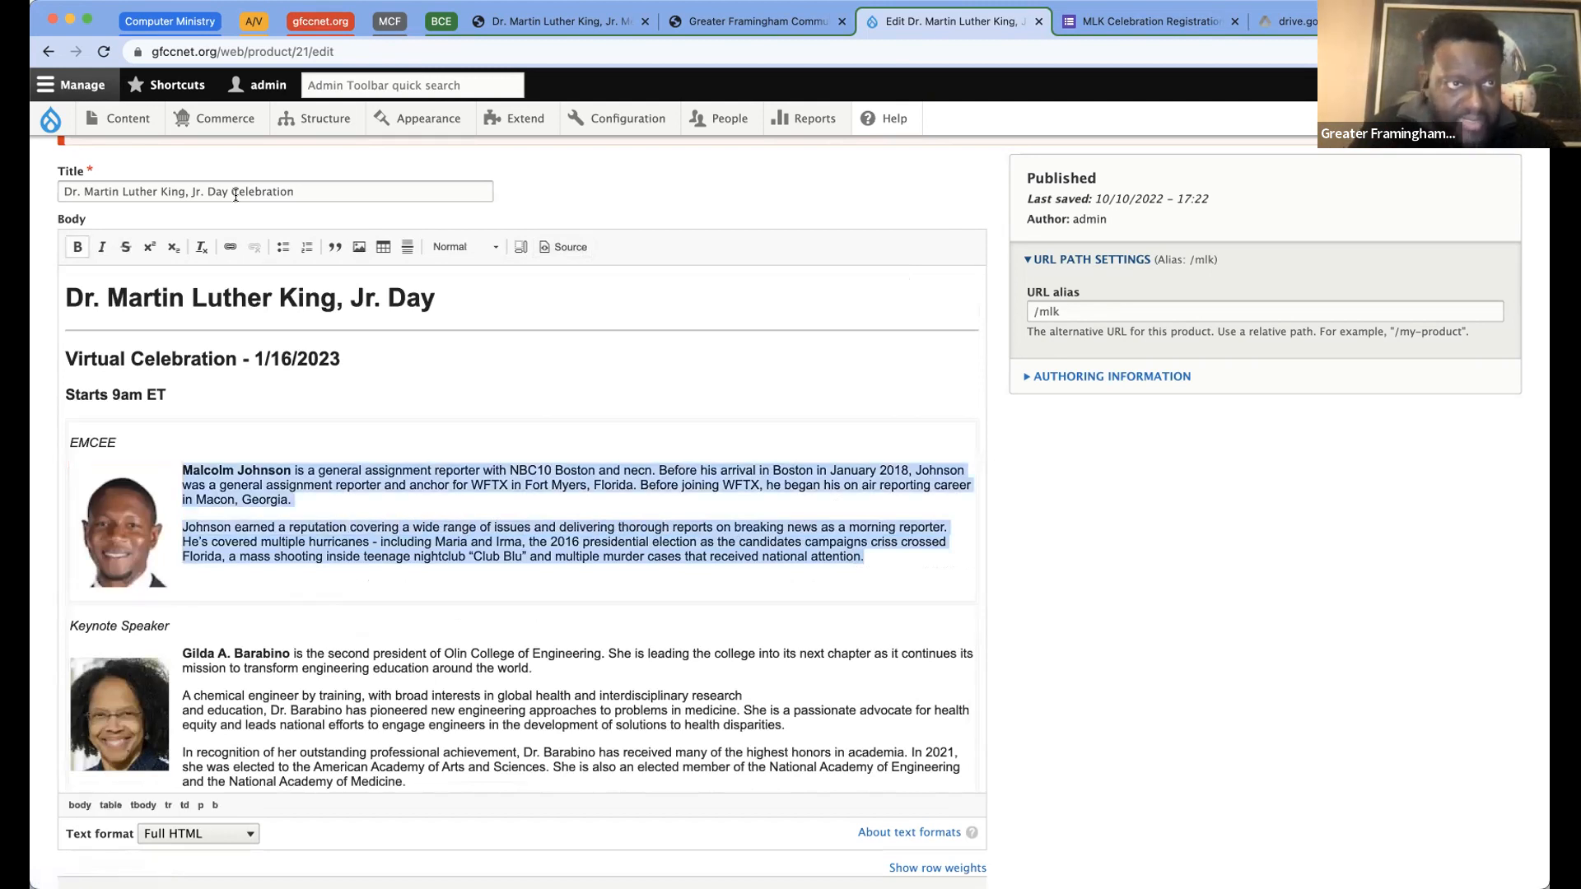
{"action": "right_click", "coordinate": [484, 534]}
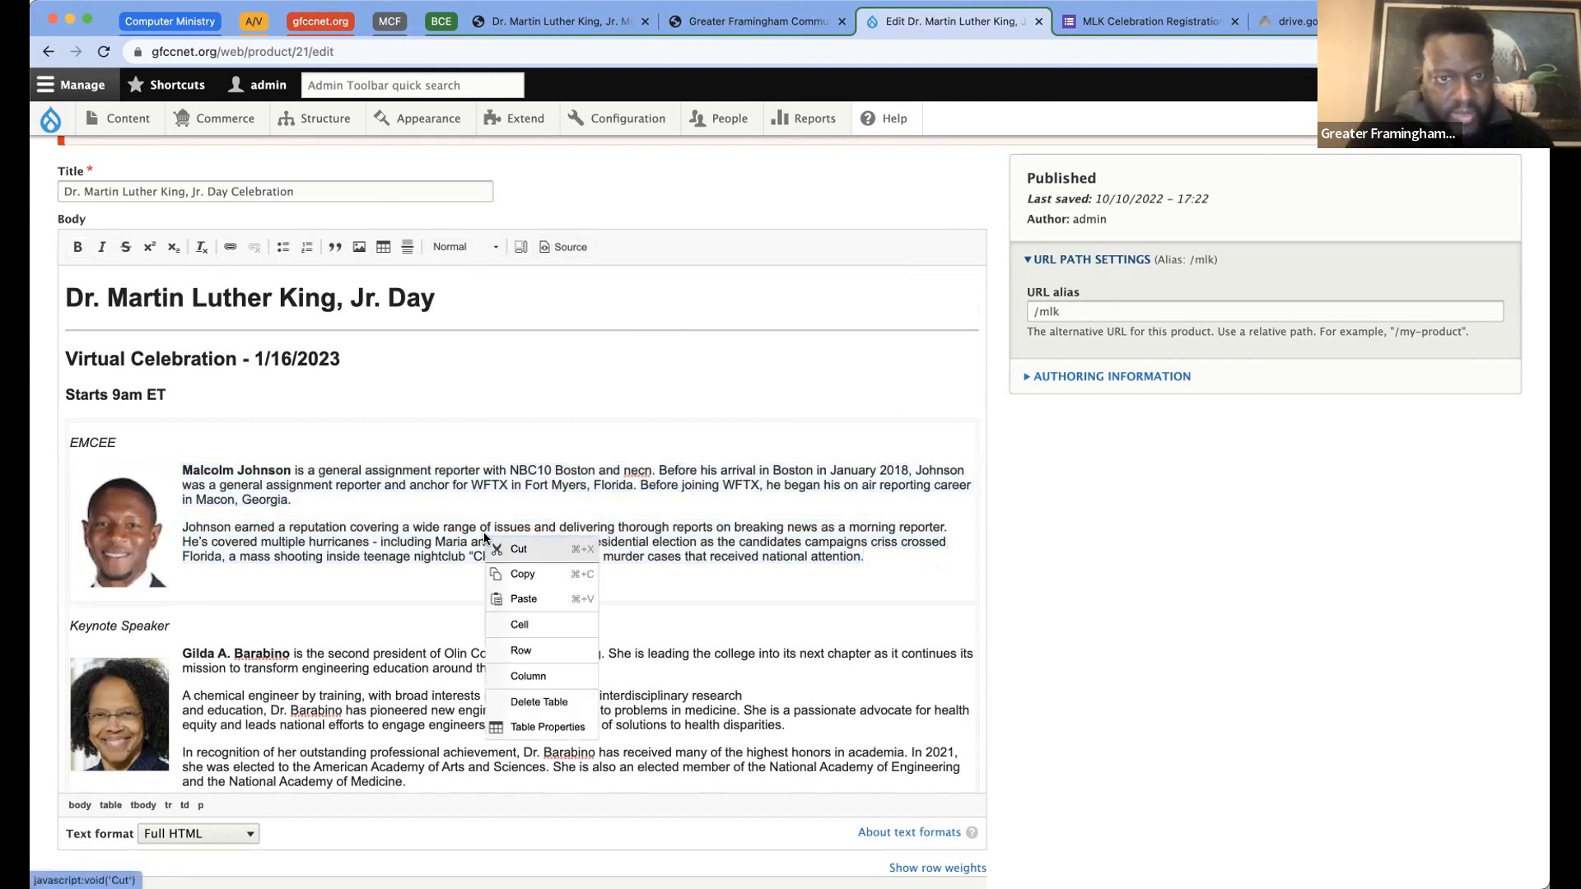
{"action": "left_click", "coordinate": [545, 578]}
Step: Add two empty lines after the musician's bio, deleting the accidentally pasted anchor text
{"action": "scroll", "coordinate": [542, 580], "scroll_direction": "down", "scroll_amount": 5}
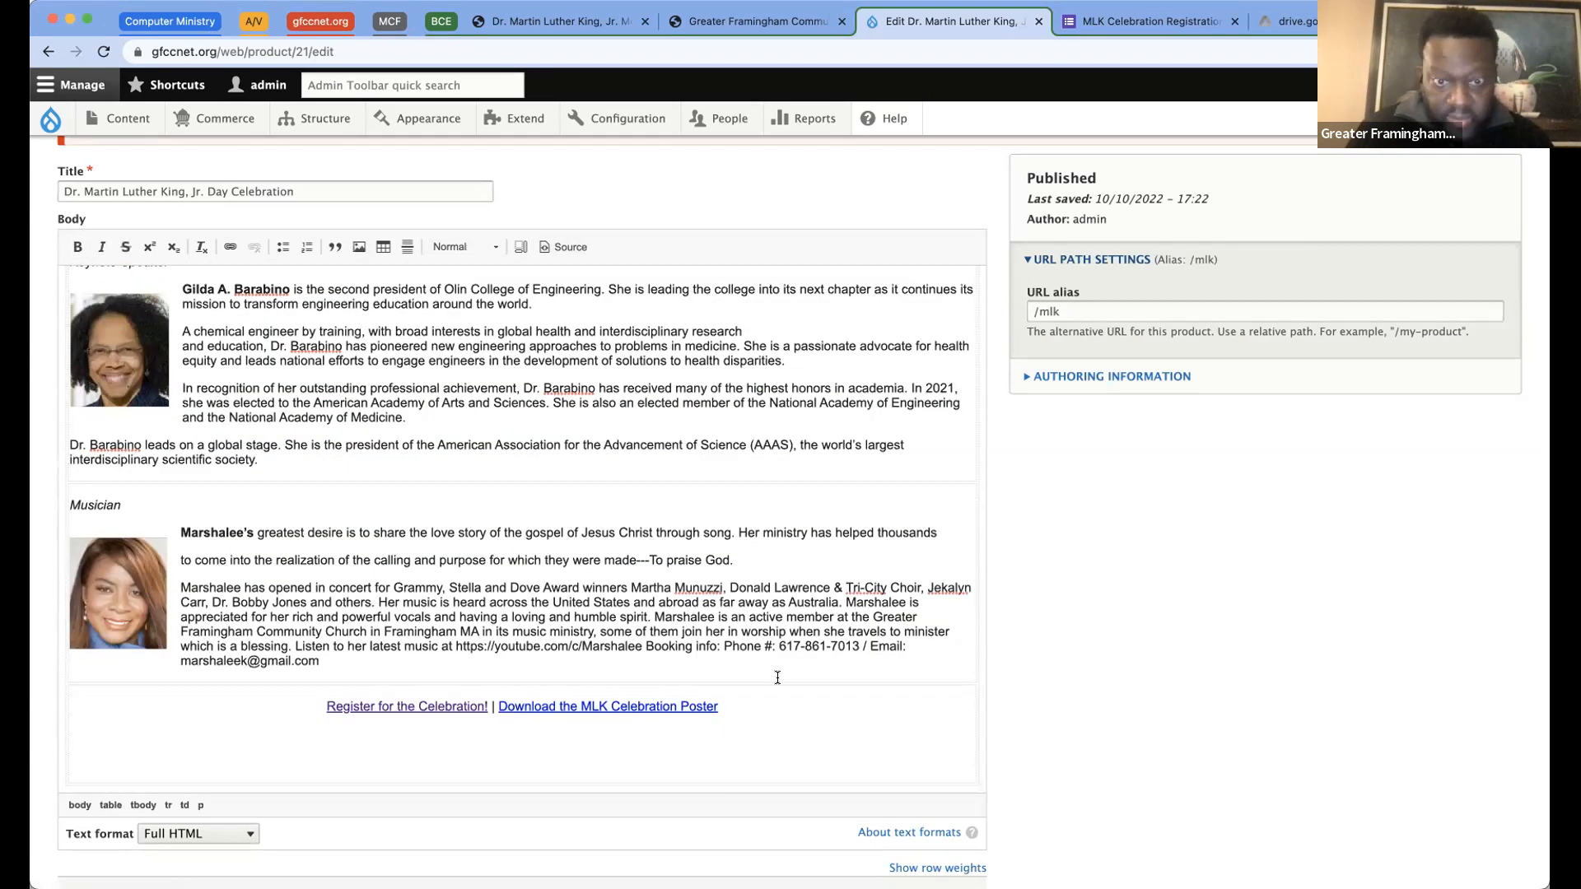
{"action": "left_click", "coordinate": [940, 650]}
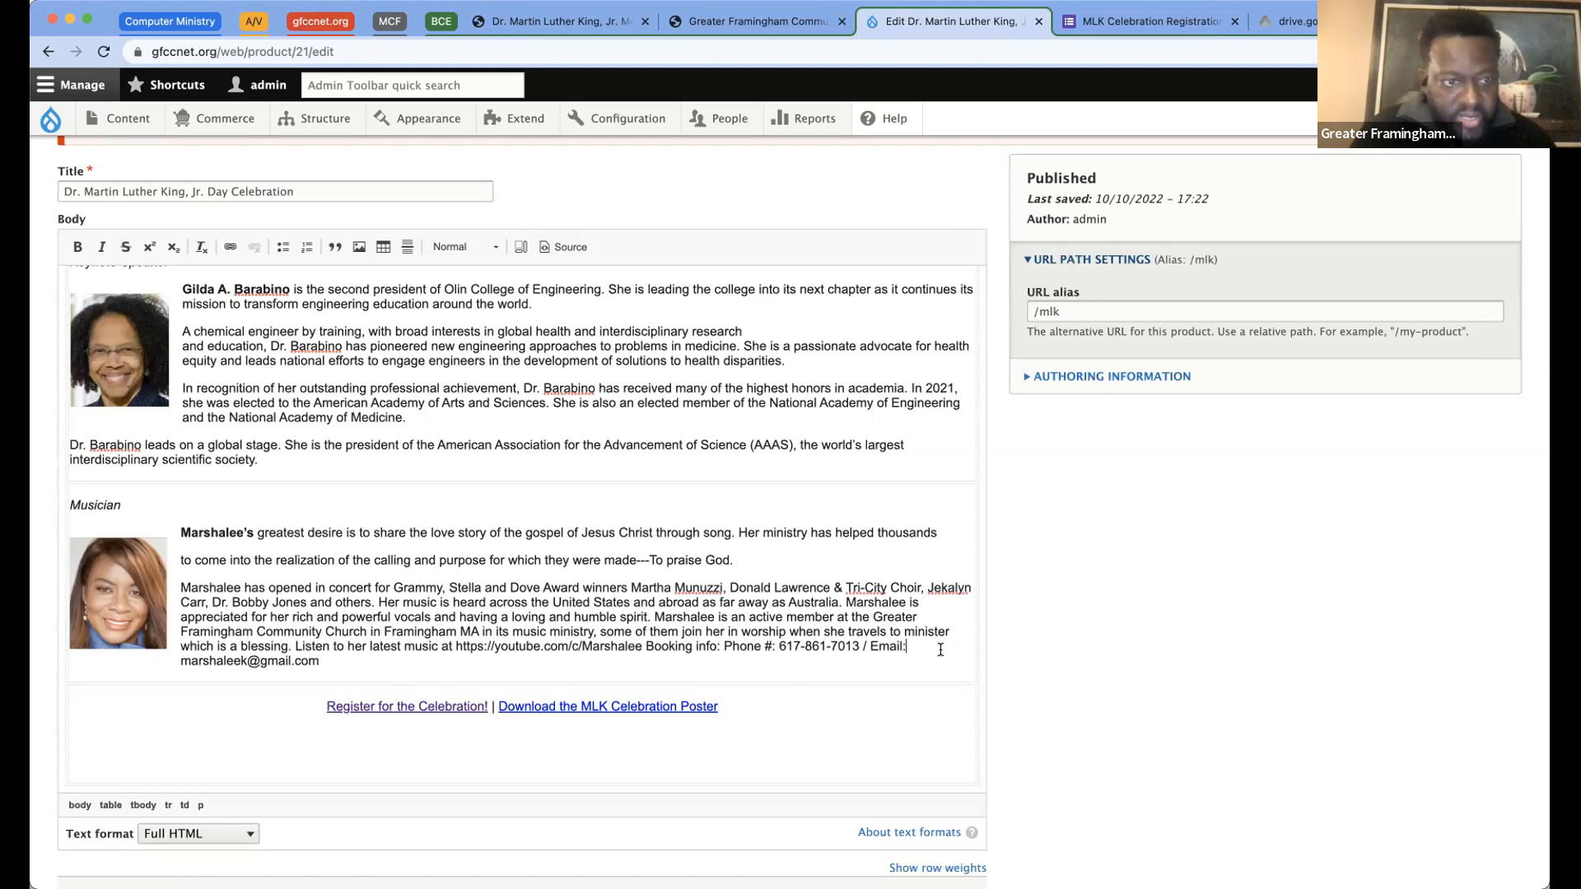
{"action": "key", "text": "Return"}
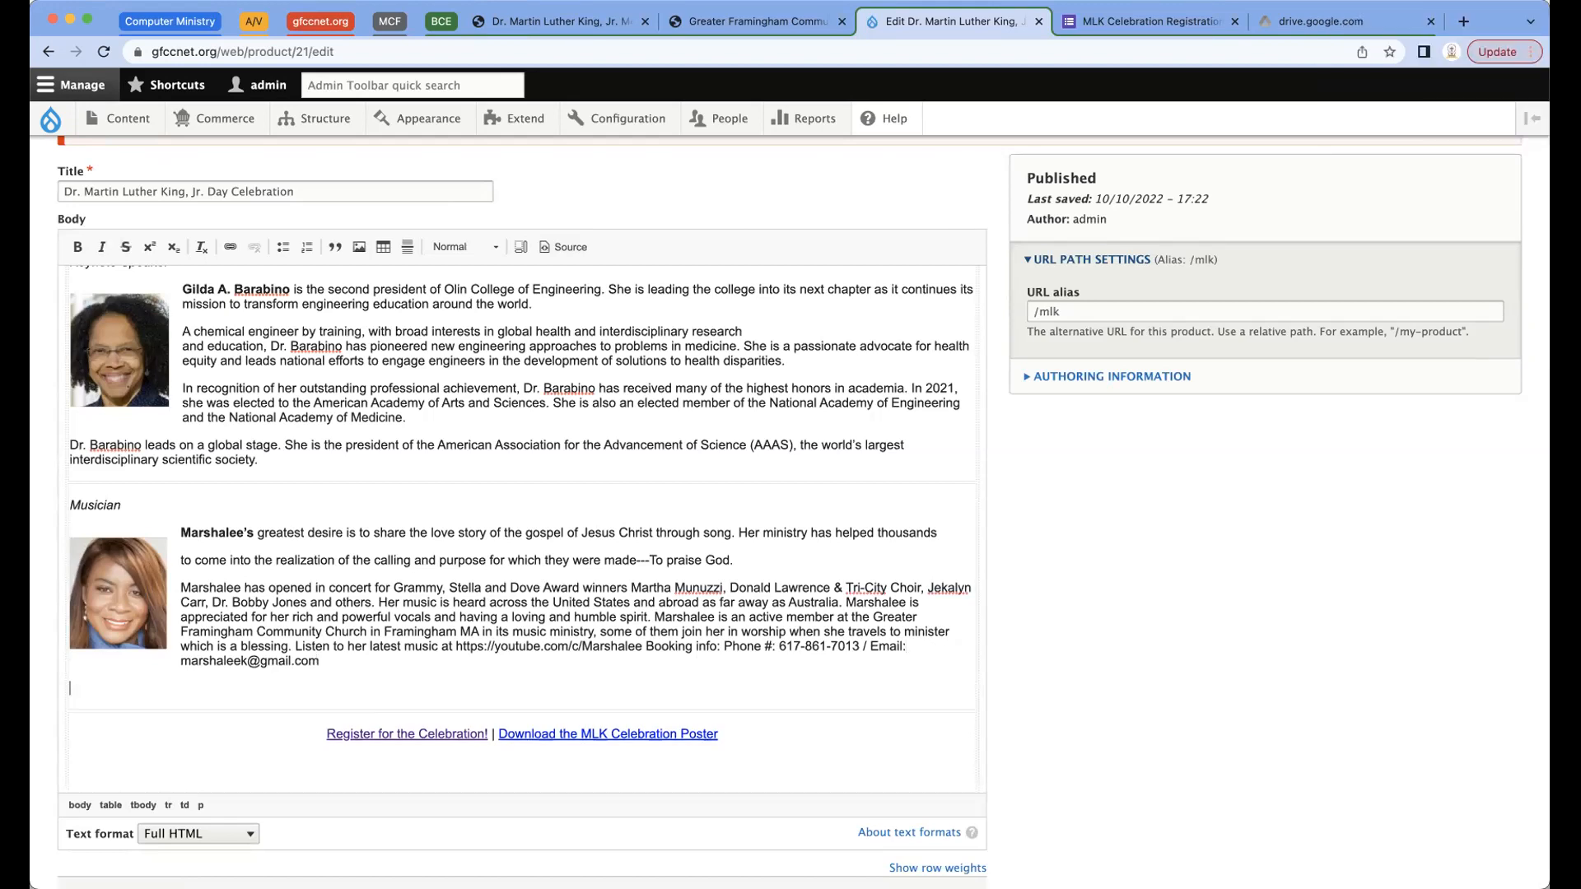
{"action": "key", "text": "Return"}
{"action": "key", "text": "super+v"}
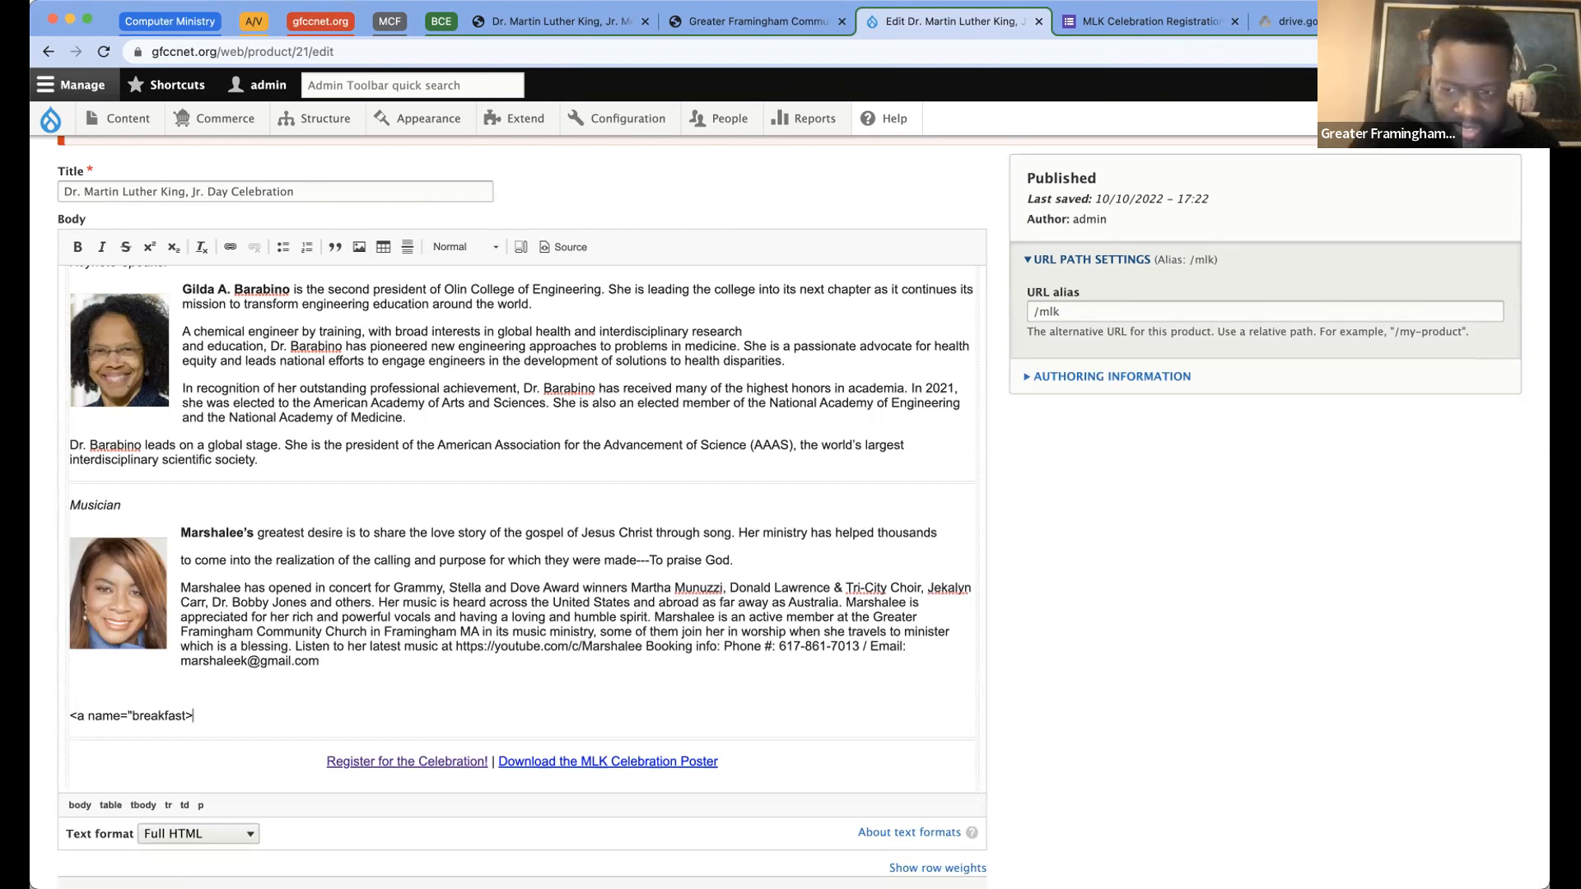
{"action": "key", "text": "BackSpace"}
{"action": "key", "text": "BackSpace"}
{"action": "key", "text": "BackSpace"}
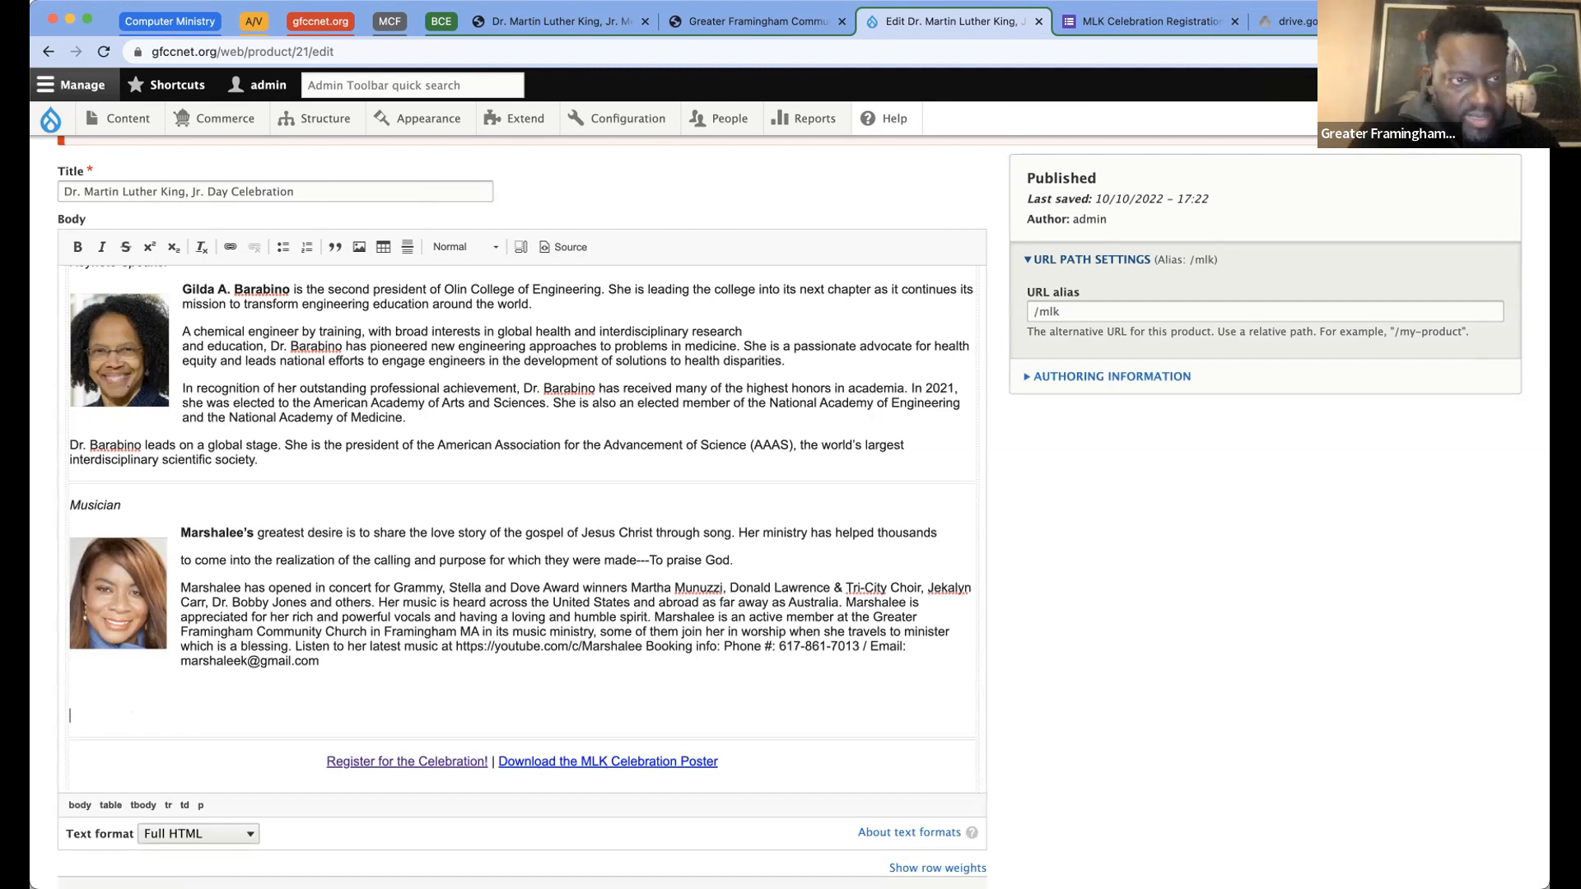
Step: Copy the Musician section with its photo via the Edit menu and paste a duplicate after the bio
{"action": "left_click_drag", "start_coordinate": [364, 671], "coordinate": [65, 507]}
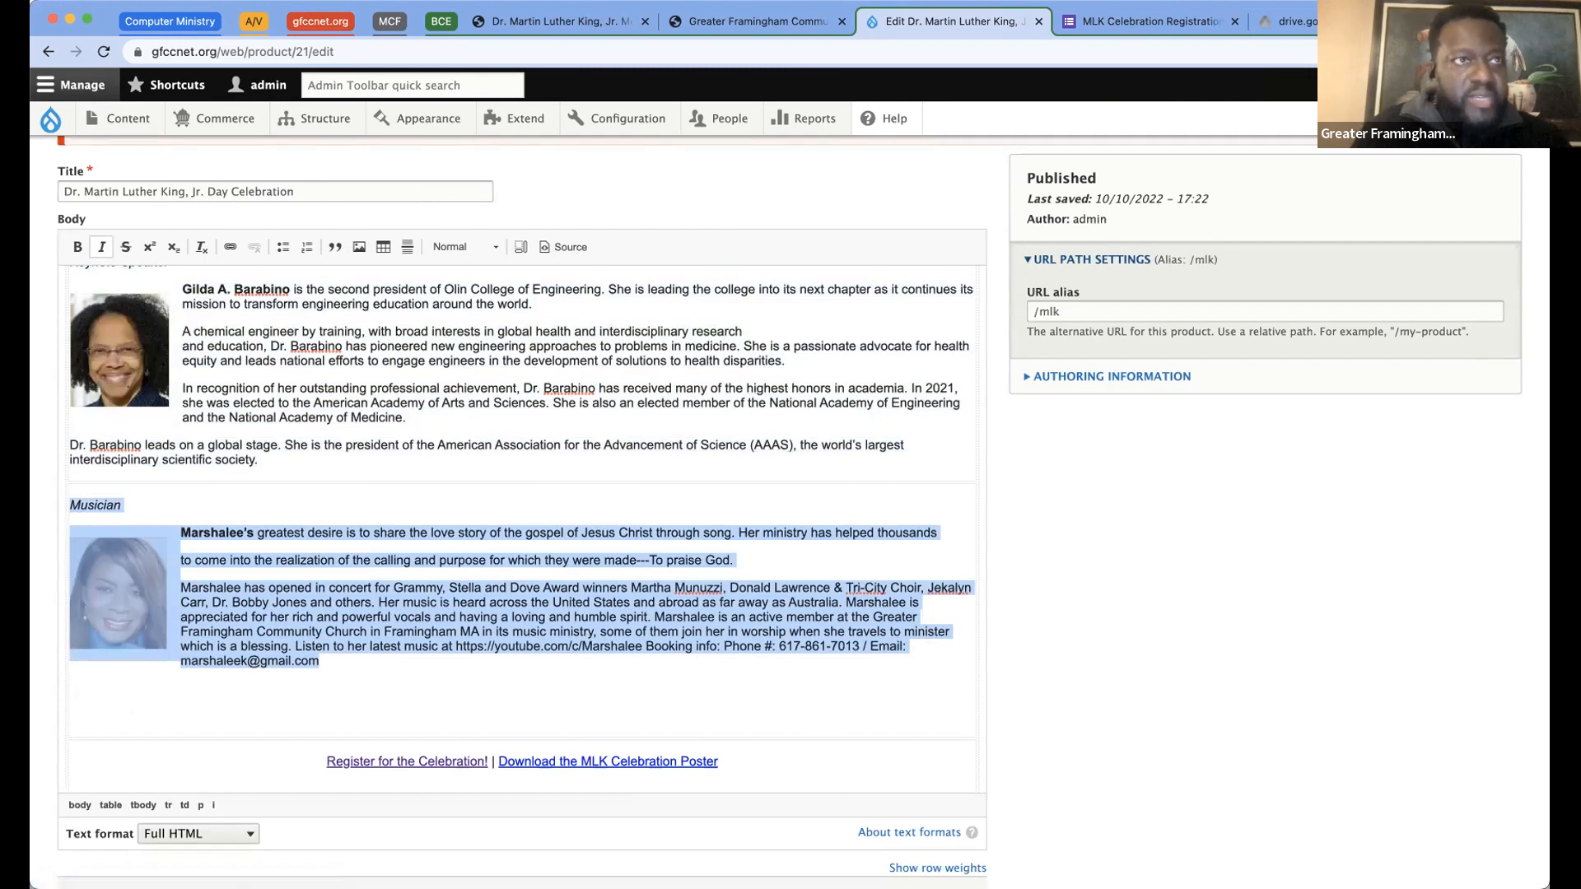
{"action": "left_click", "coordinate": [155, 1]}
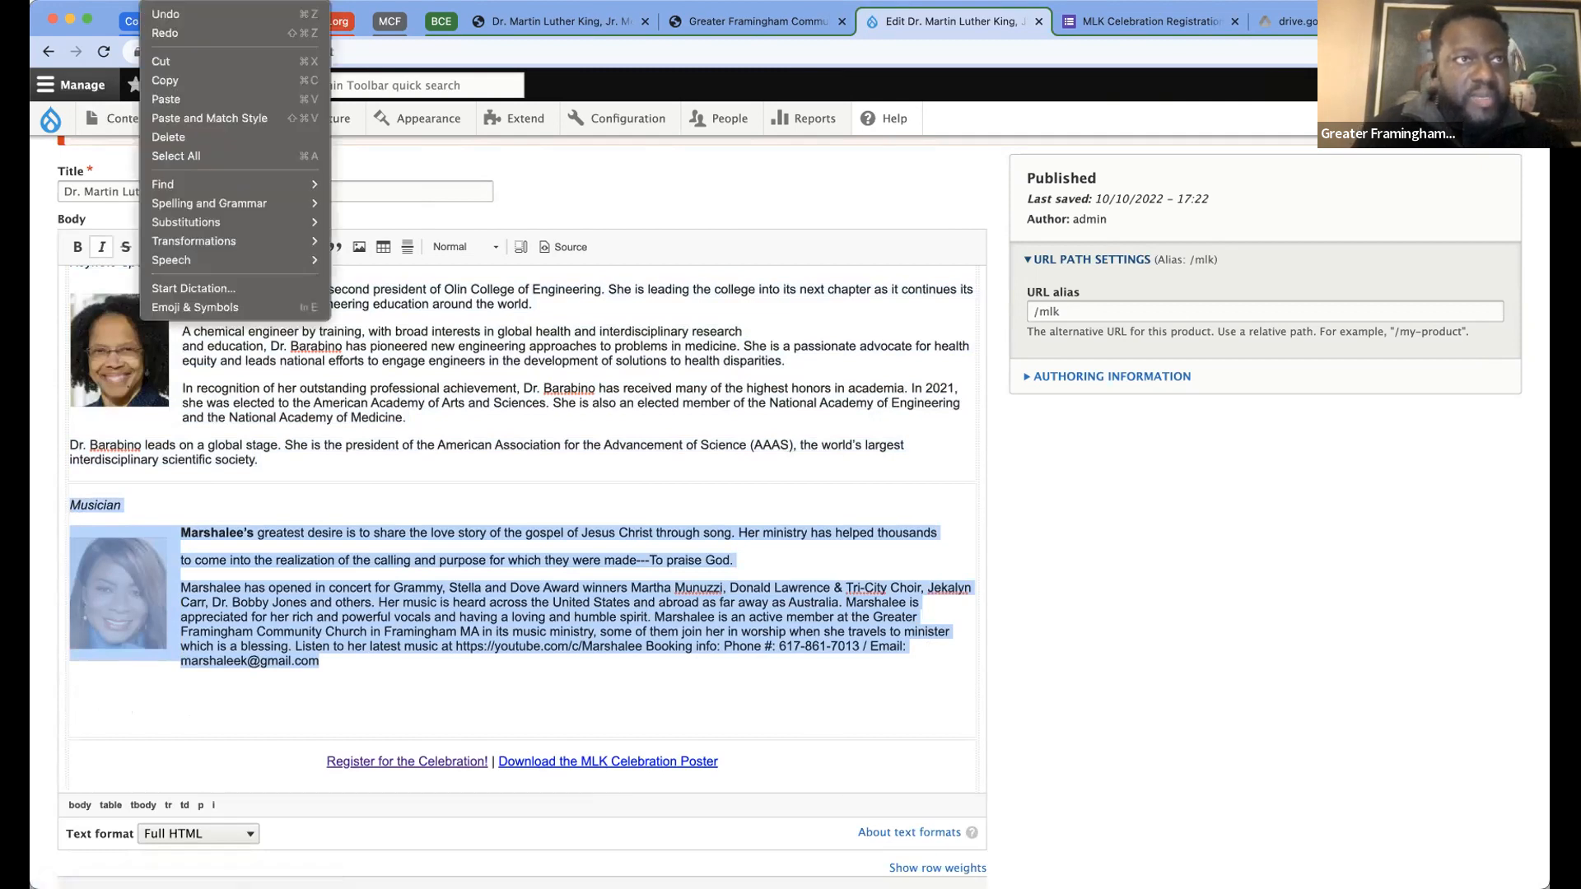
{"action": "left_click", "coordinate": [186, 80]}
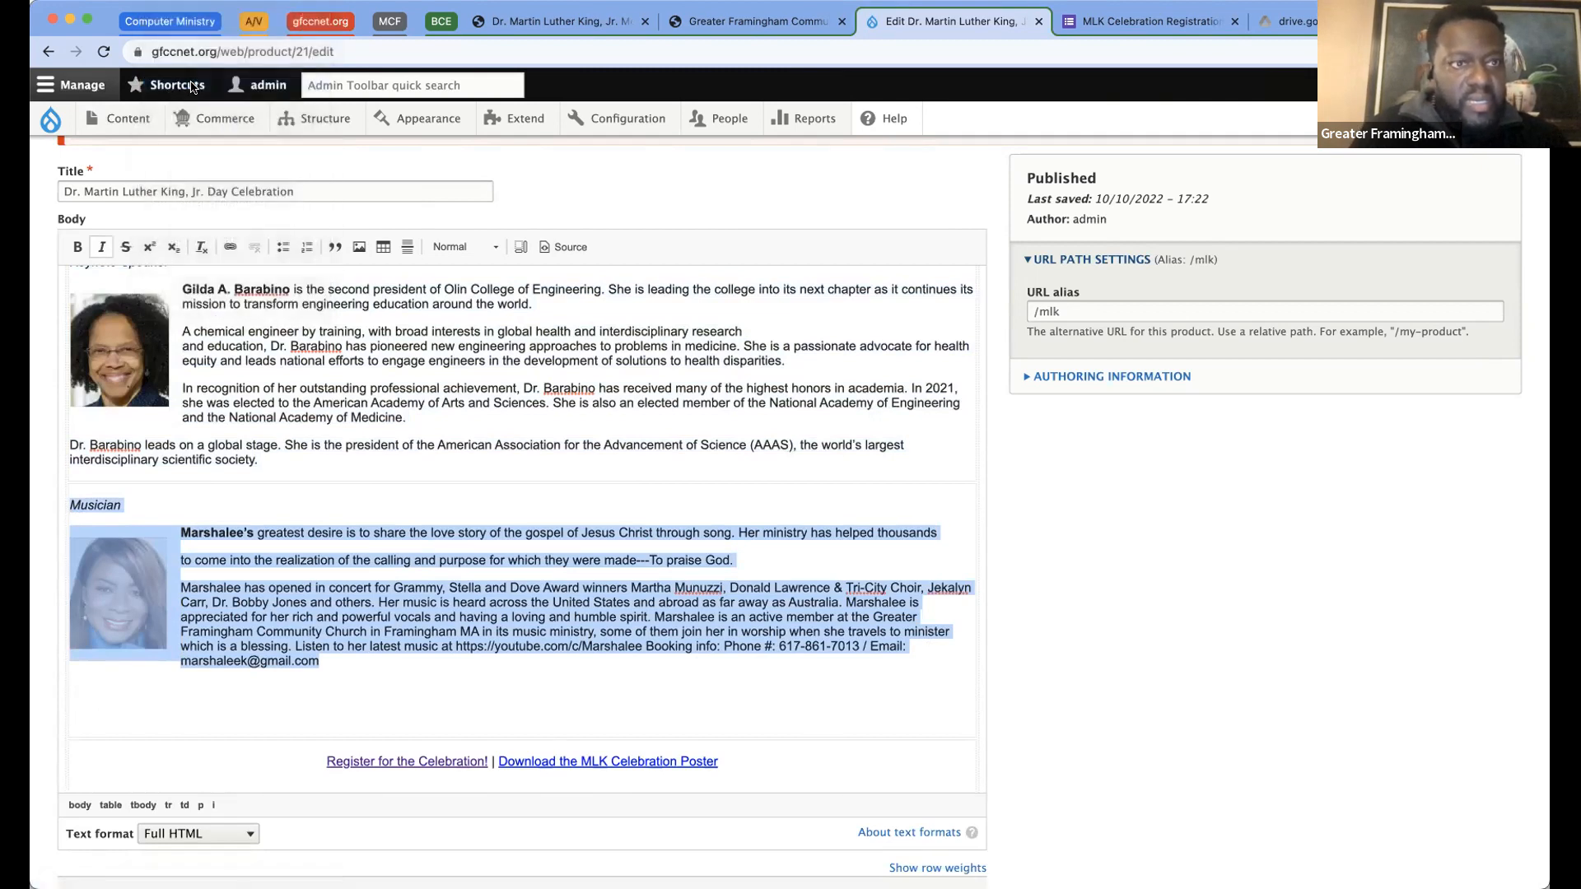
{"action": "left_click", "coordinate": [253, 702]}
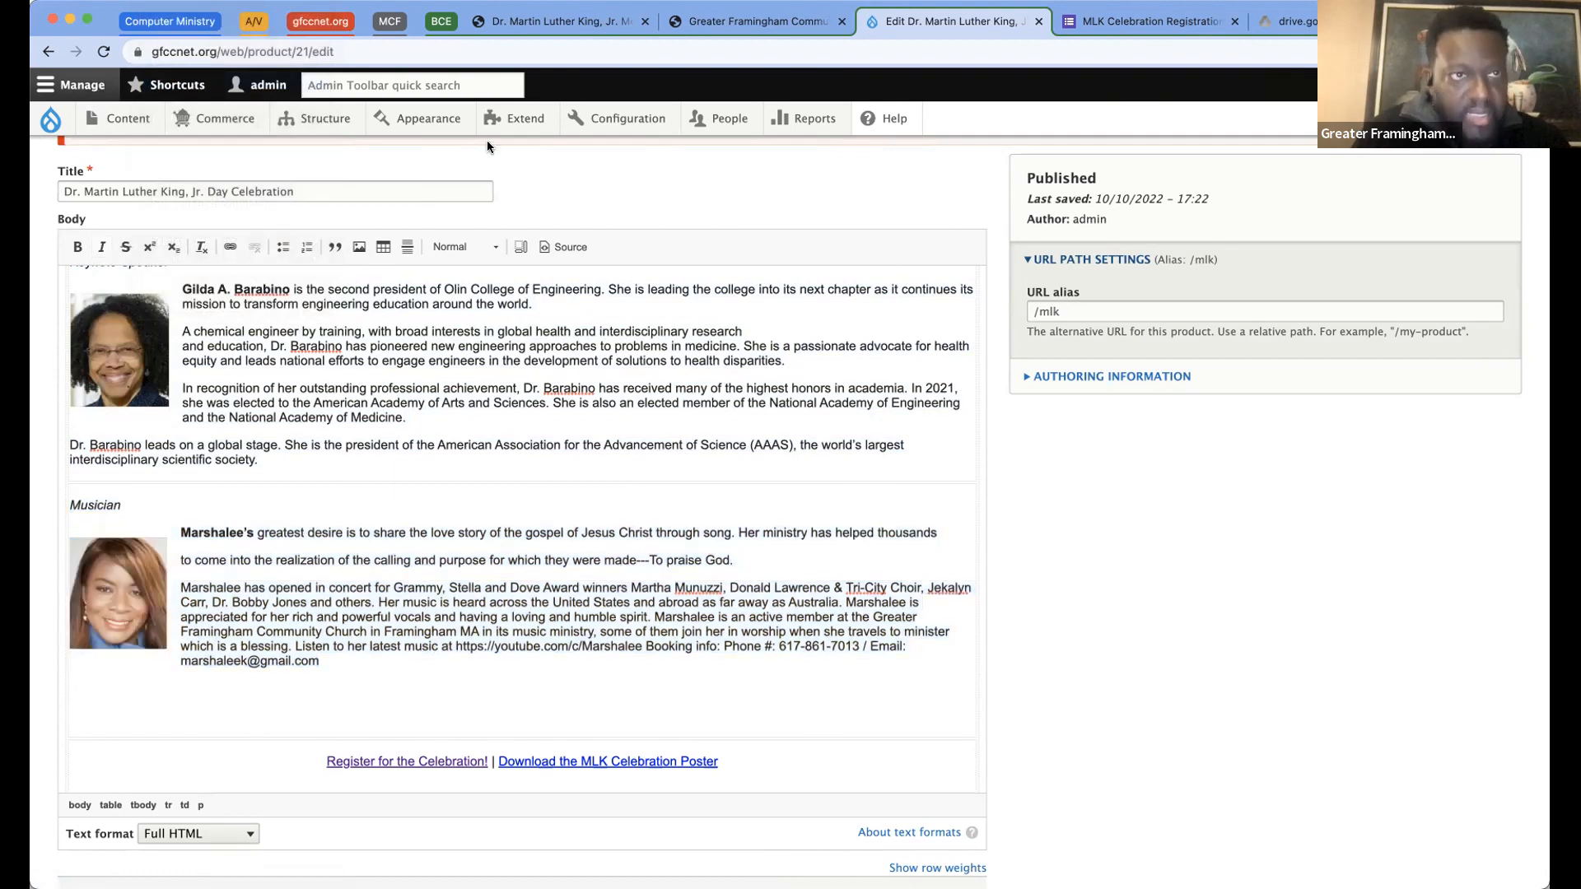
{"action": "left_click", "coordinate": [208, 2]}
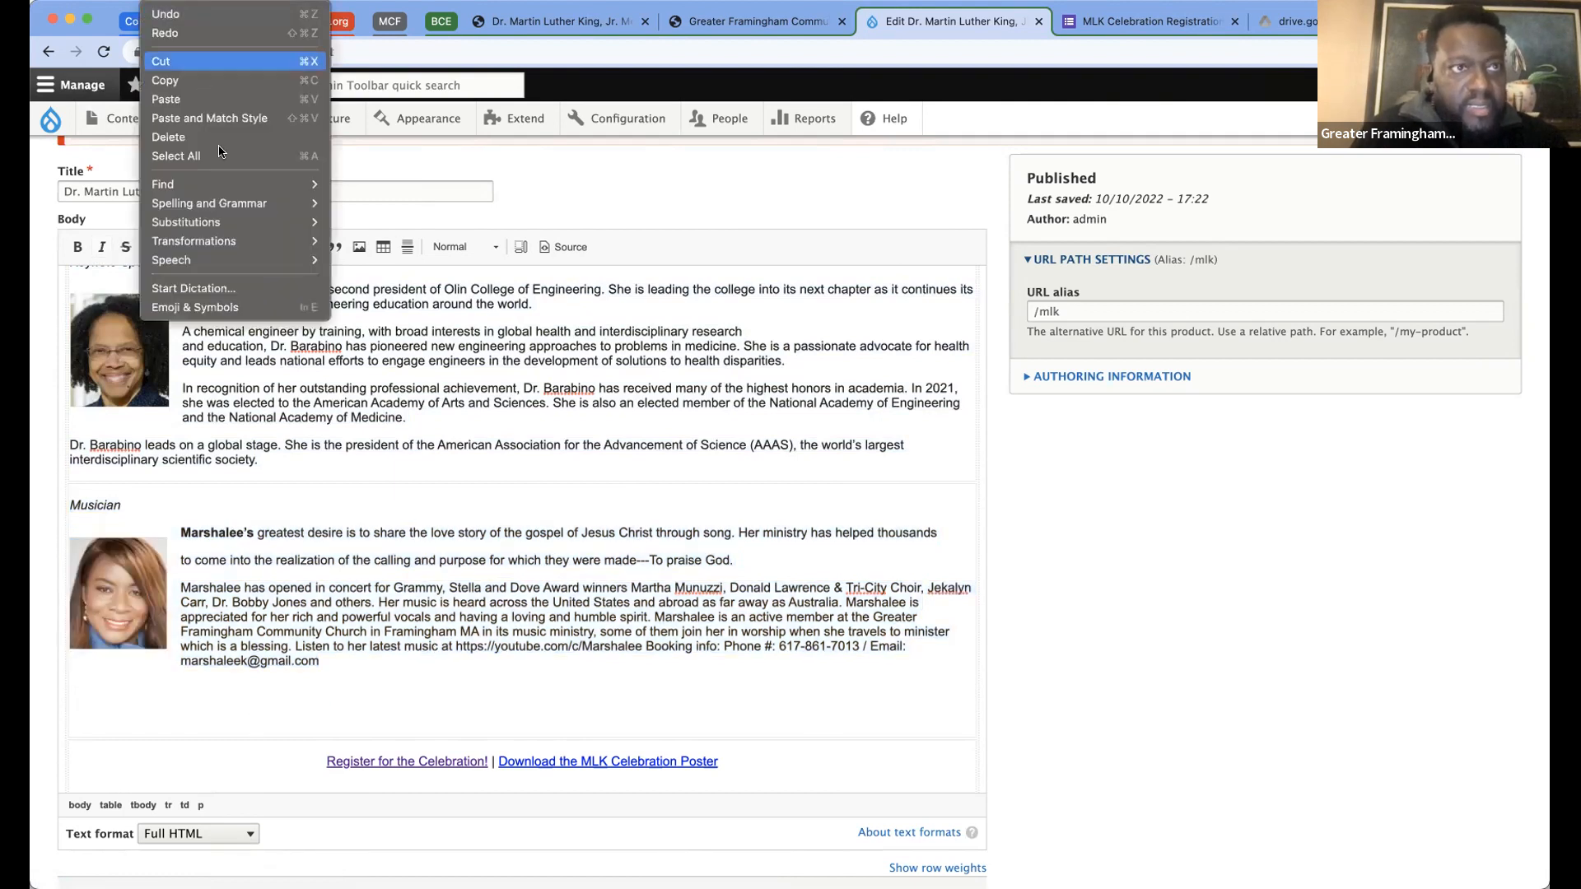
{"action": "left_click", "coordinate": [214, 101]}
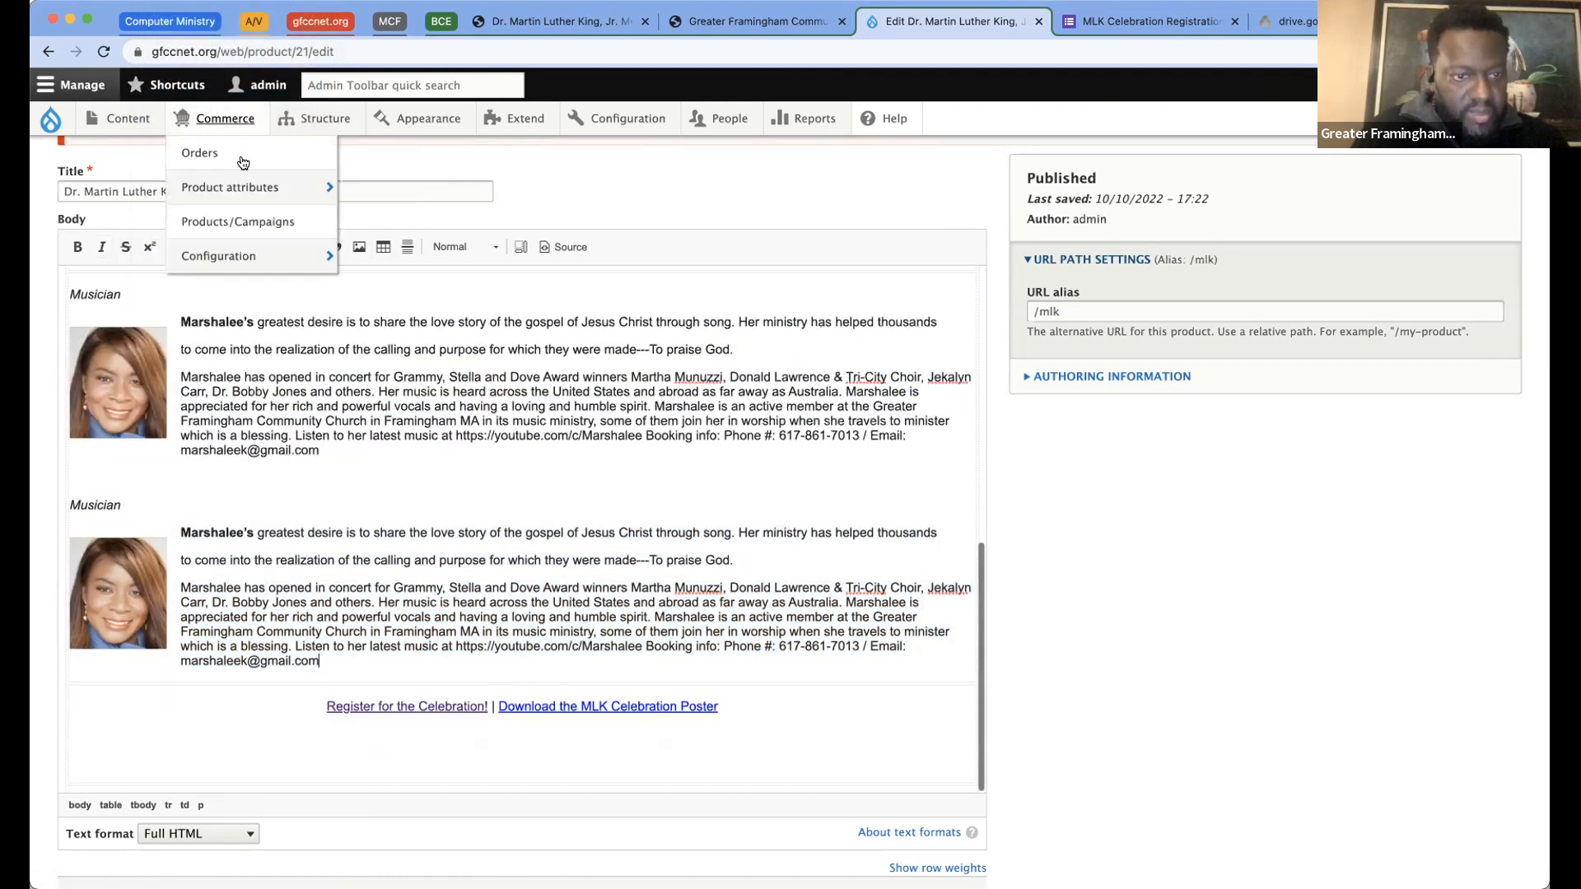
{"action": "scroll", "coordinate": [341, 292], "scroll_direction": "down", "scroll_amount": 4}
{"action": "scroll", "coordinate": [341, 292], "scroll_direction": "up", "scroll_amount": 3}
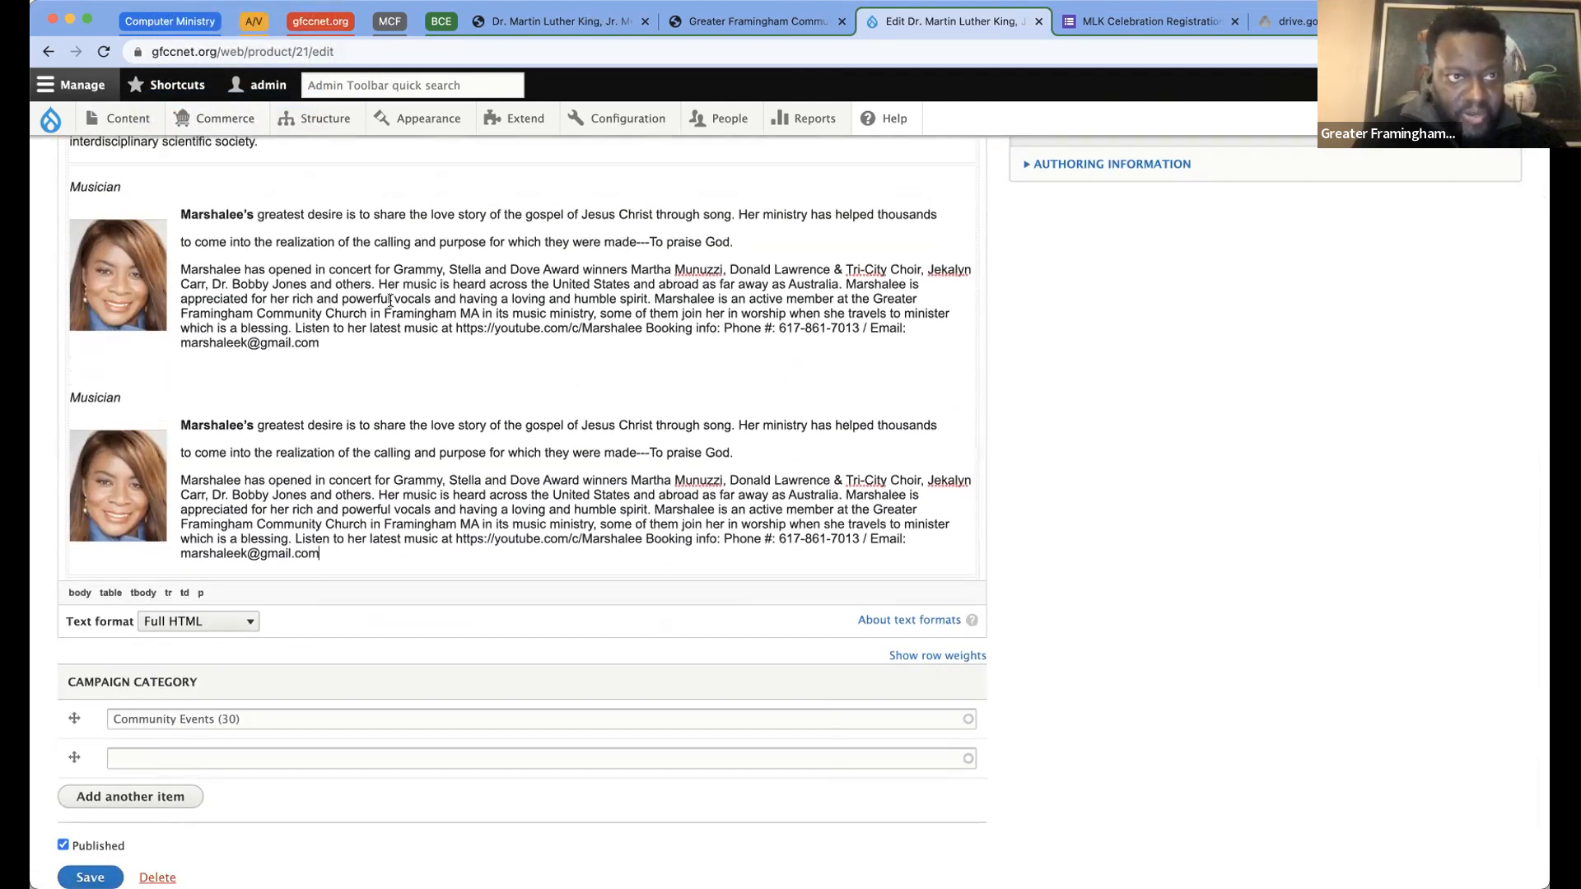
{"action": "scroll", "coordinate": [408, 453], "scroll_direction": "down", "scroll_amount": 1}
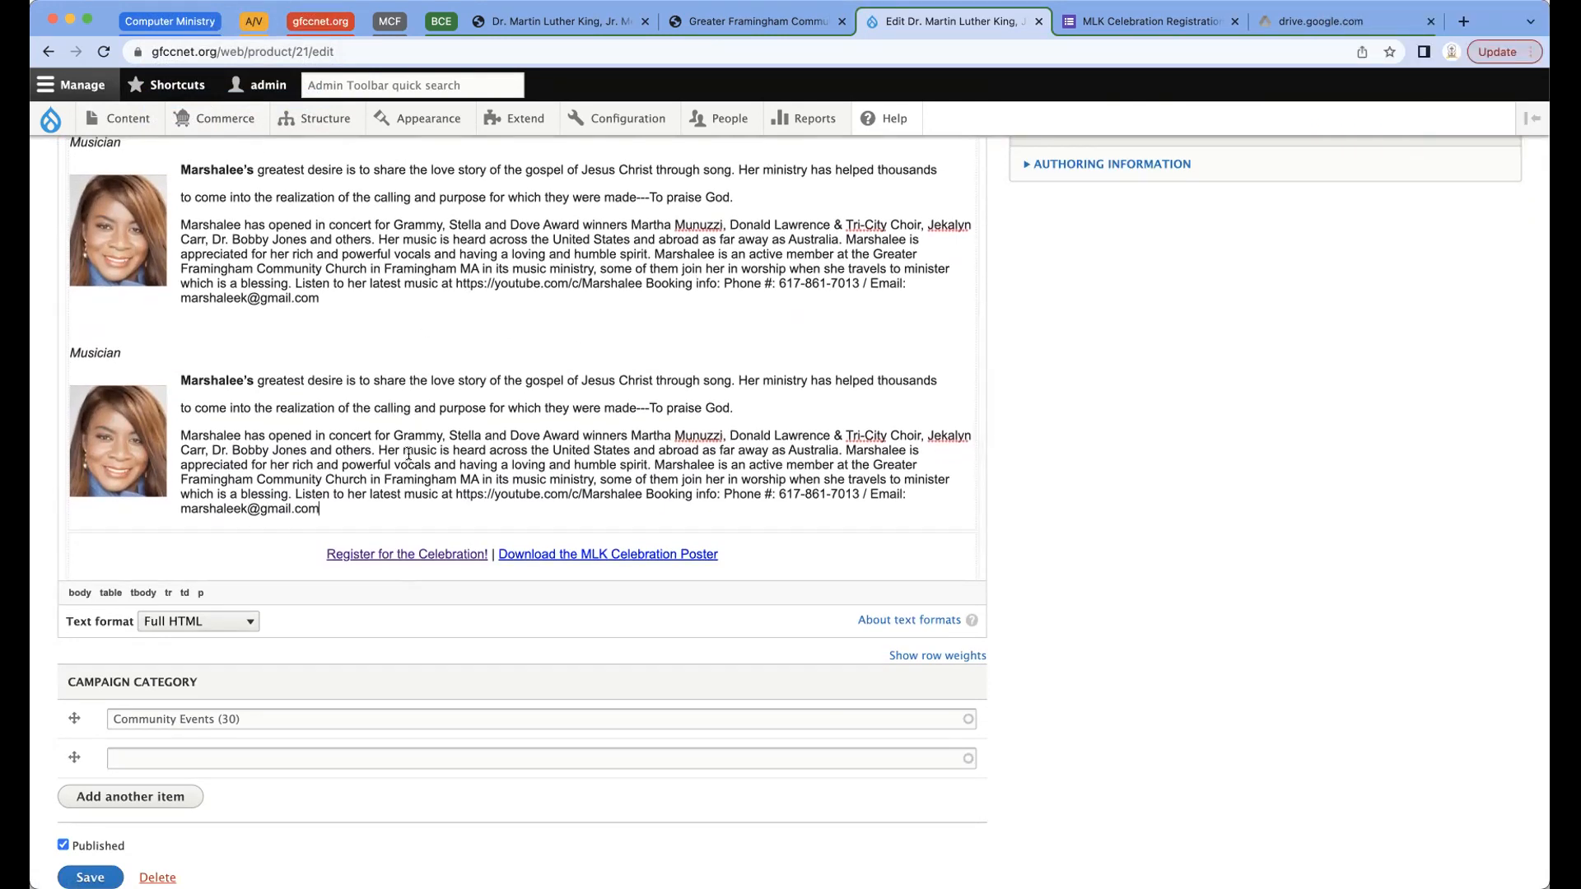
{"action": "scroll", "coordinate": [407, 454], "scroll_direction": "up", "scroll_amount": 8}
{"action": "scroll", "coordinate": [408, 454], "scroll_direction": "down", "scroll_amount": 8}
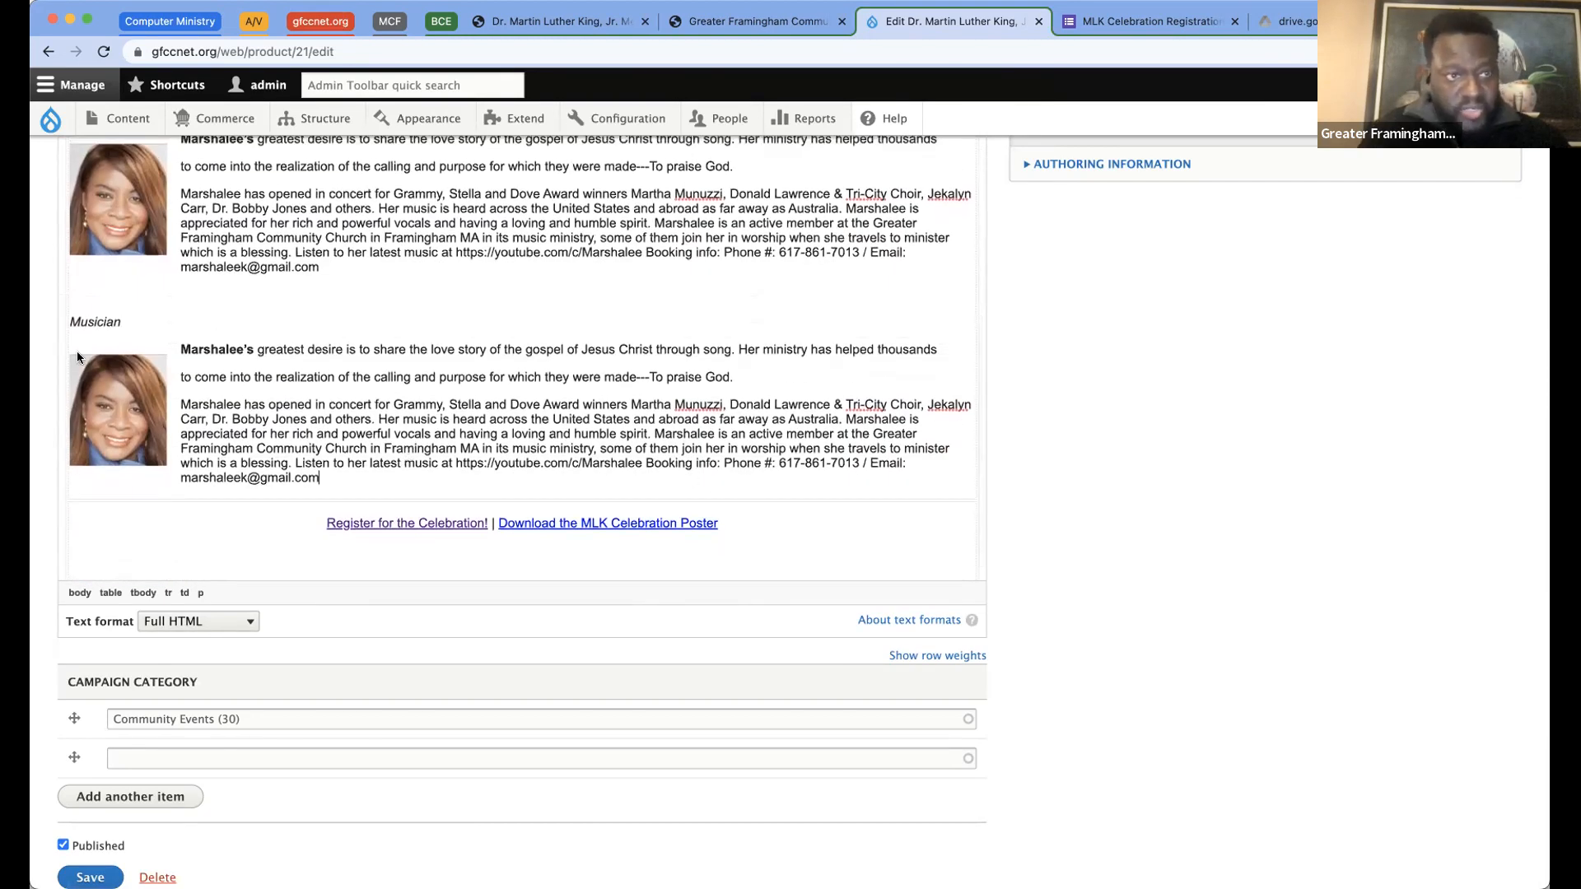
Step: Swap the duplicated musician photo for slider-transparent-bg.png, centre-aligned
{"action": "left_click", "coordinate": [120, 399]}
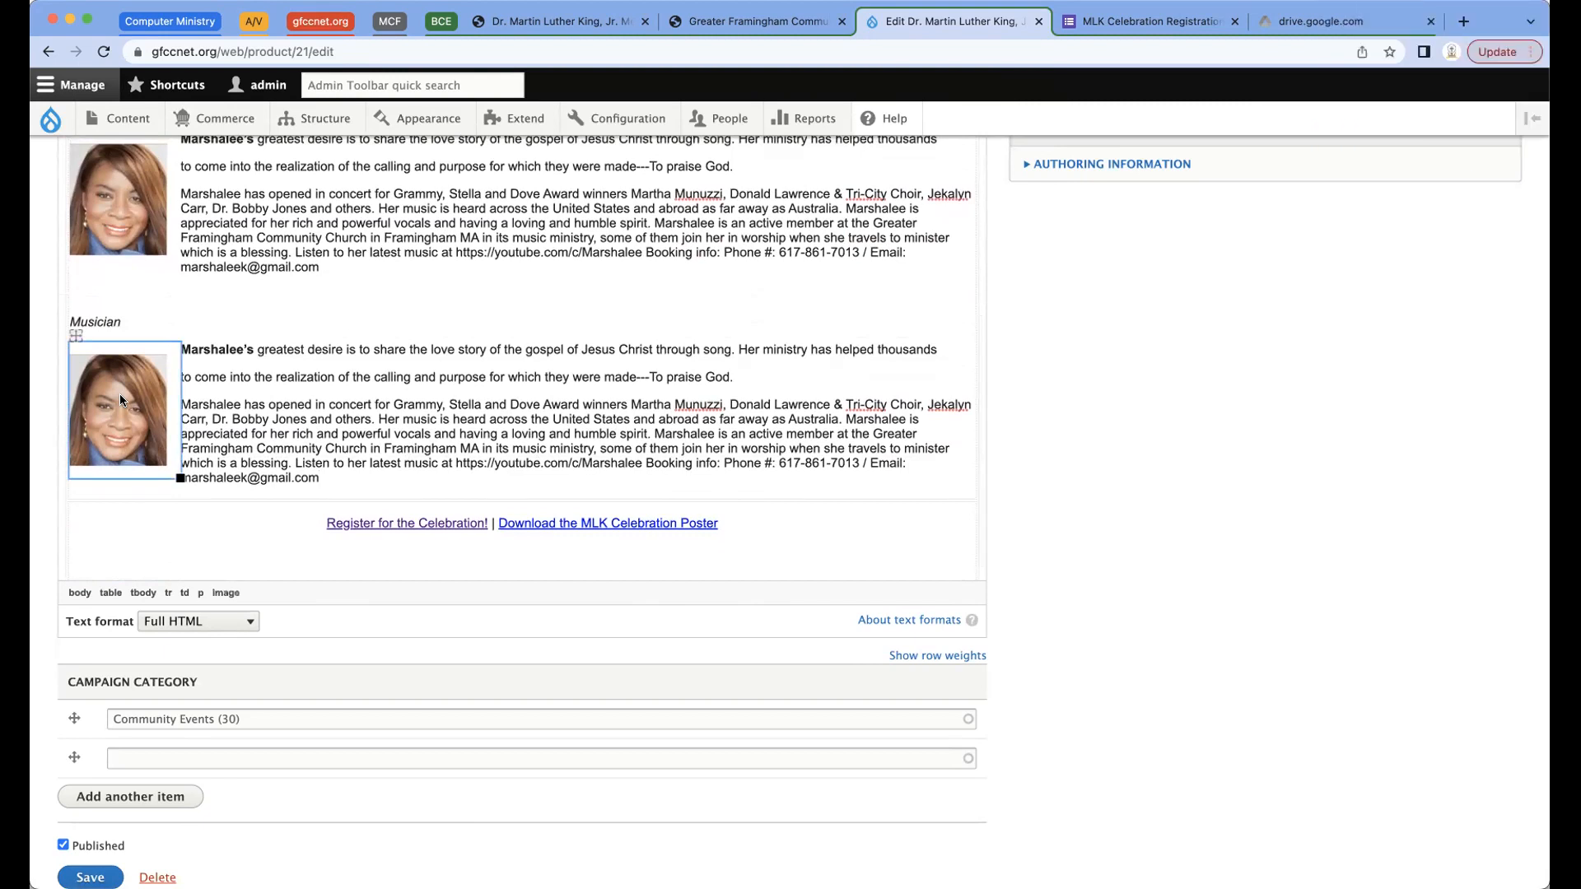
{"action": "double_click", "coordinate": [120, 398]}
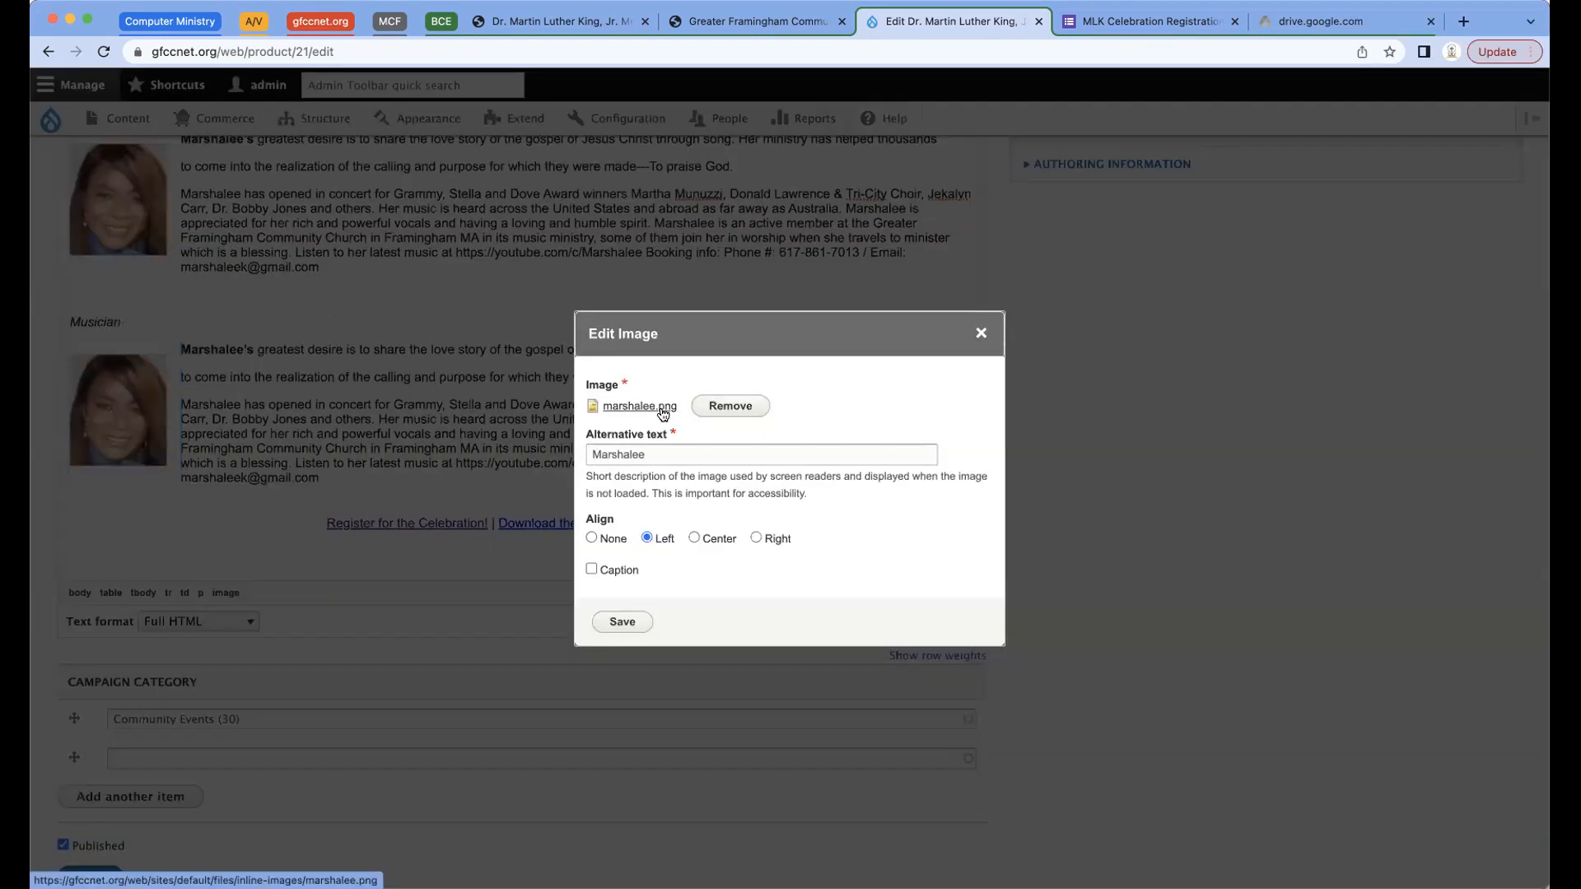
{"action": "left_click", "coordinate": [730, 407]}
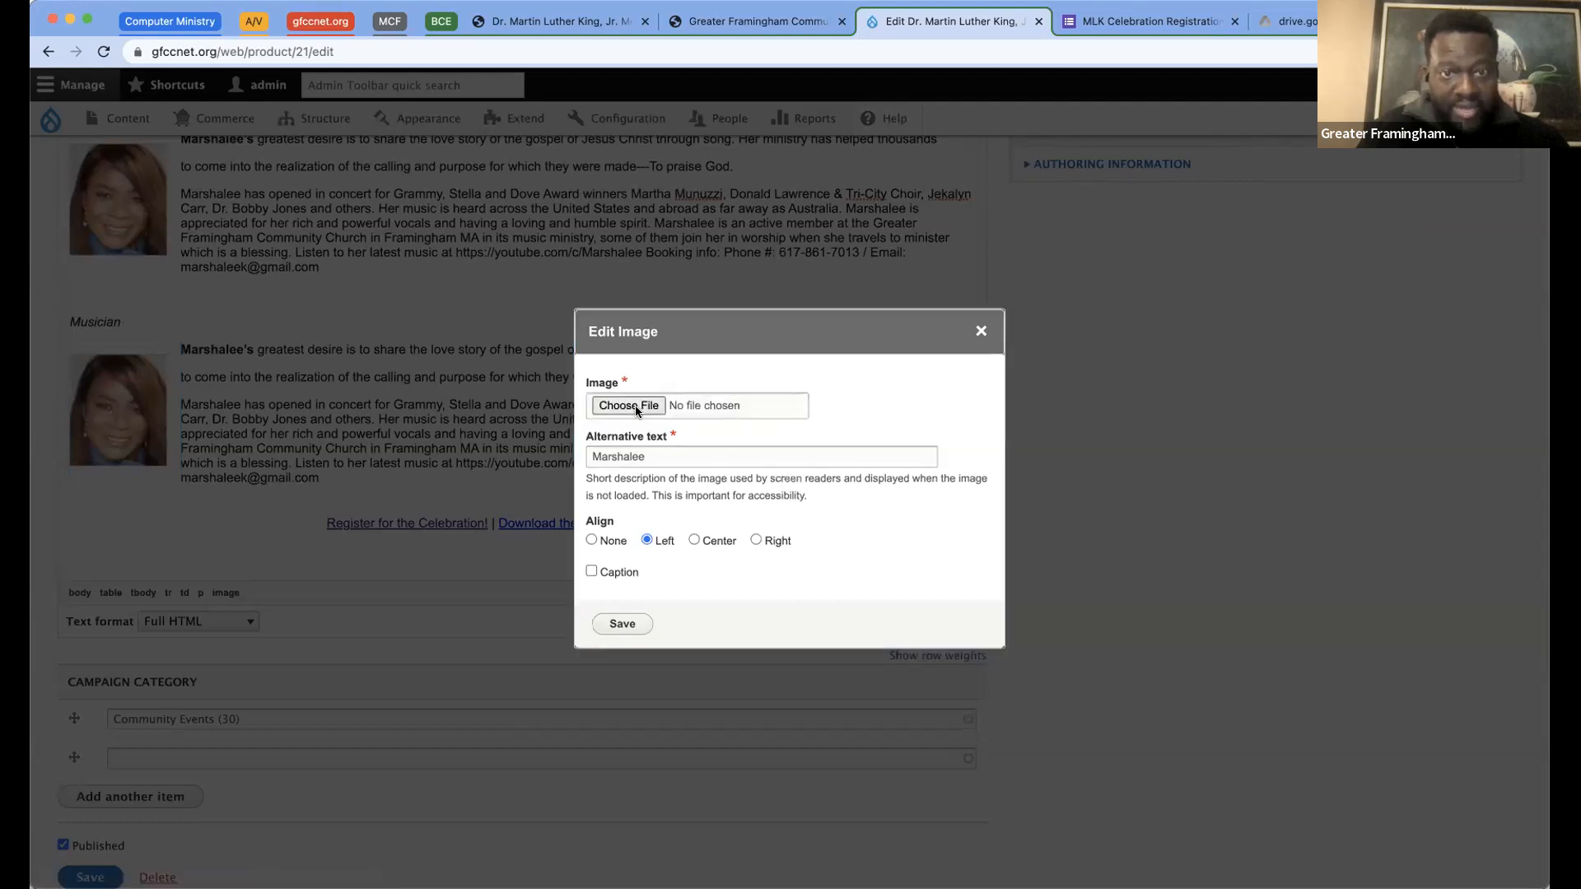
{"action": "left_click", "coordinate": [635, 405]}
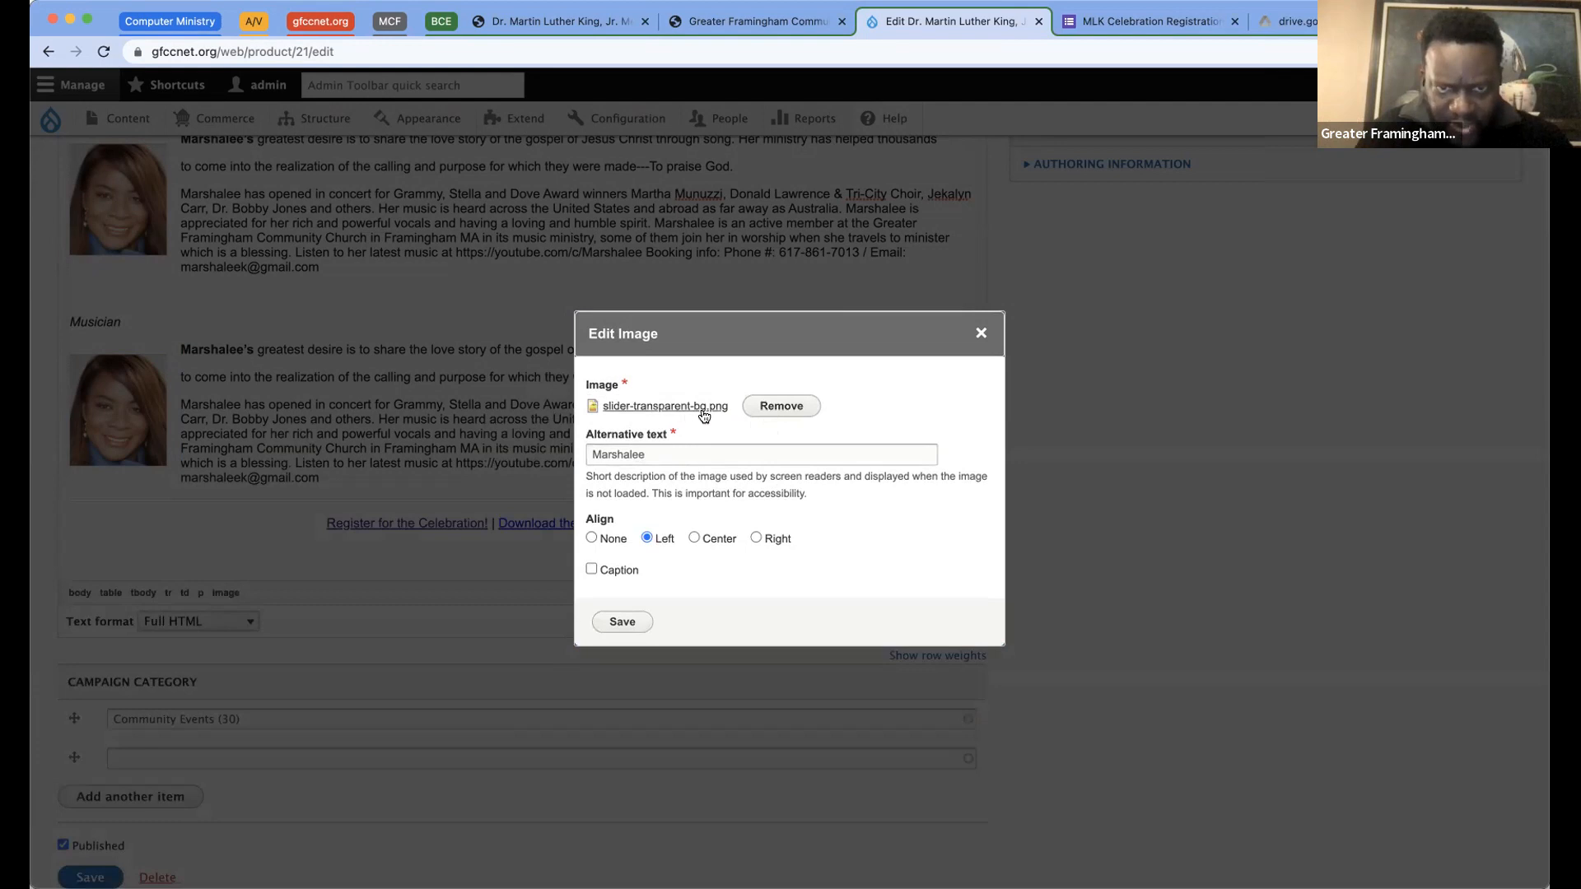
{"action": "left_click", "coordinate": [693, 539]}
{"action": "left_click", "coordinate": [622, 621]}
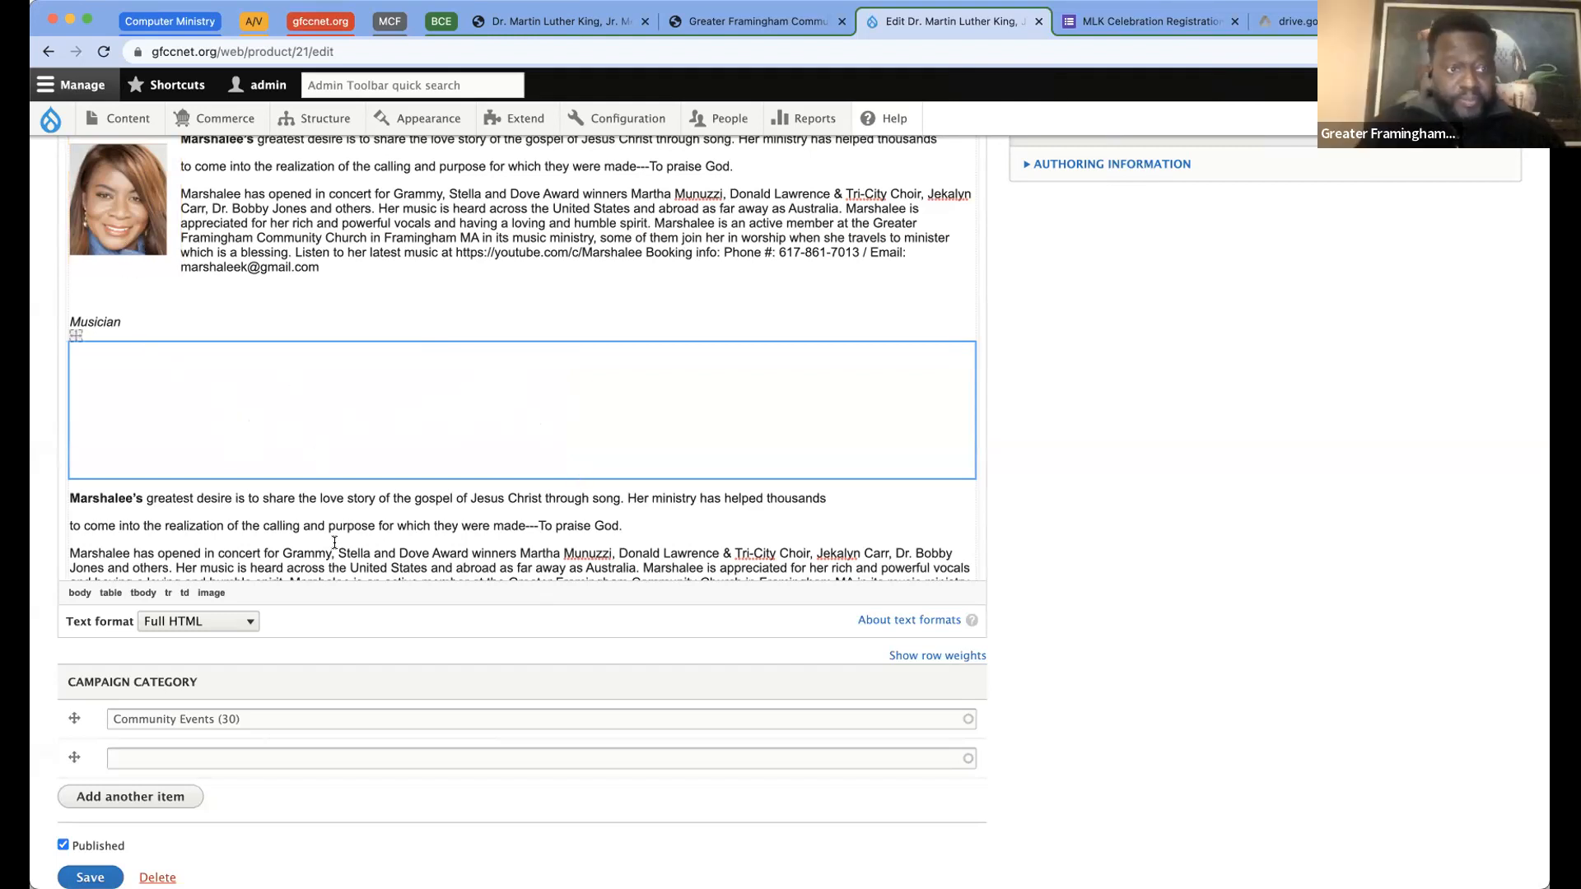
{"action": "scroll", "coordinate": [161, 484], "scroll_direction": "down", "scroll_amount": 1}
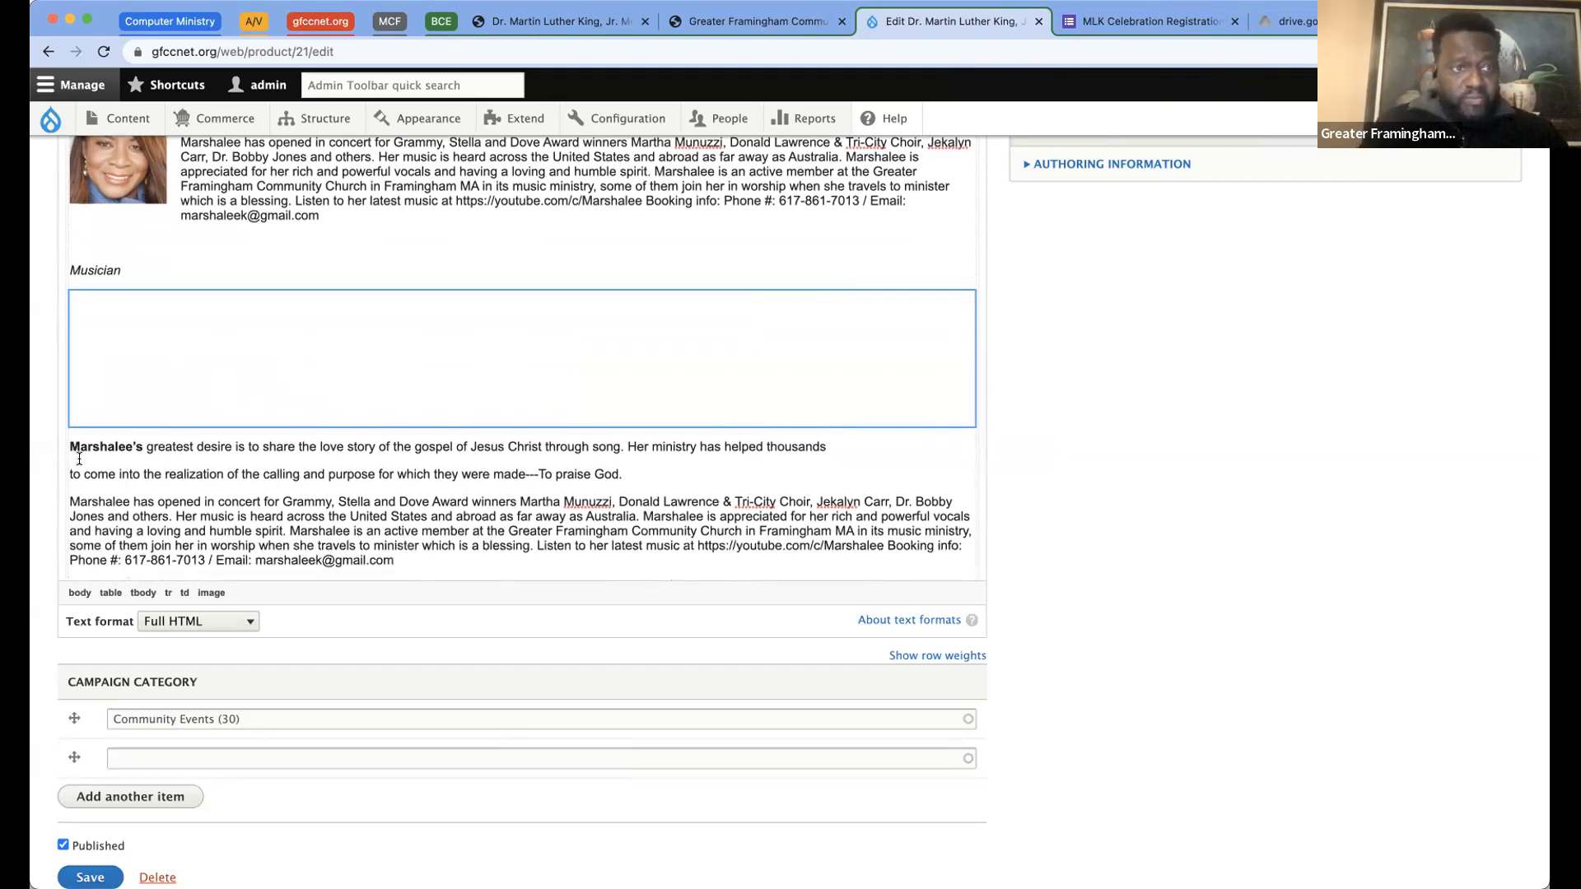
{"action": "left_click_drag", "start_coordinate": [99, 446], "coordinate": [408, 558]}
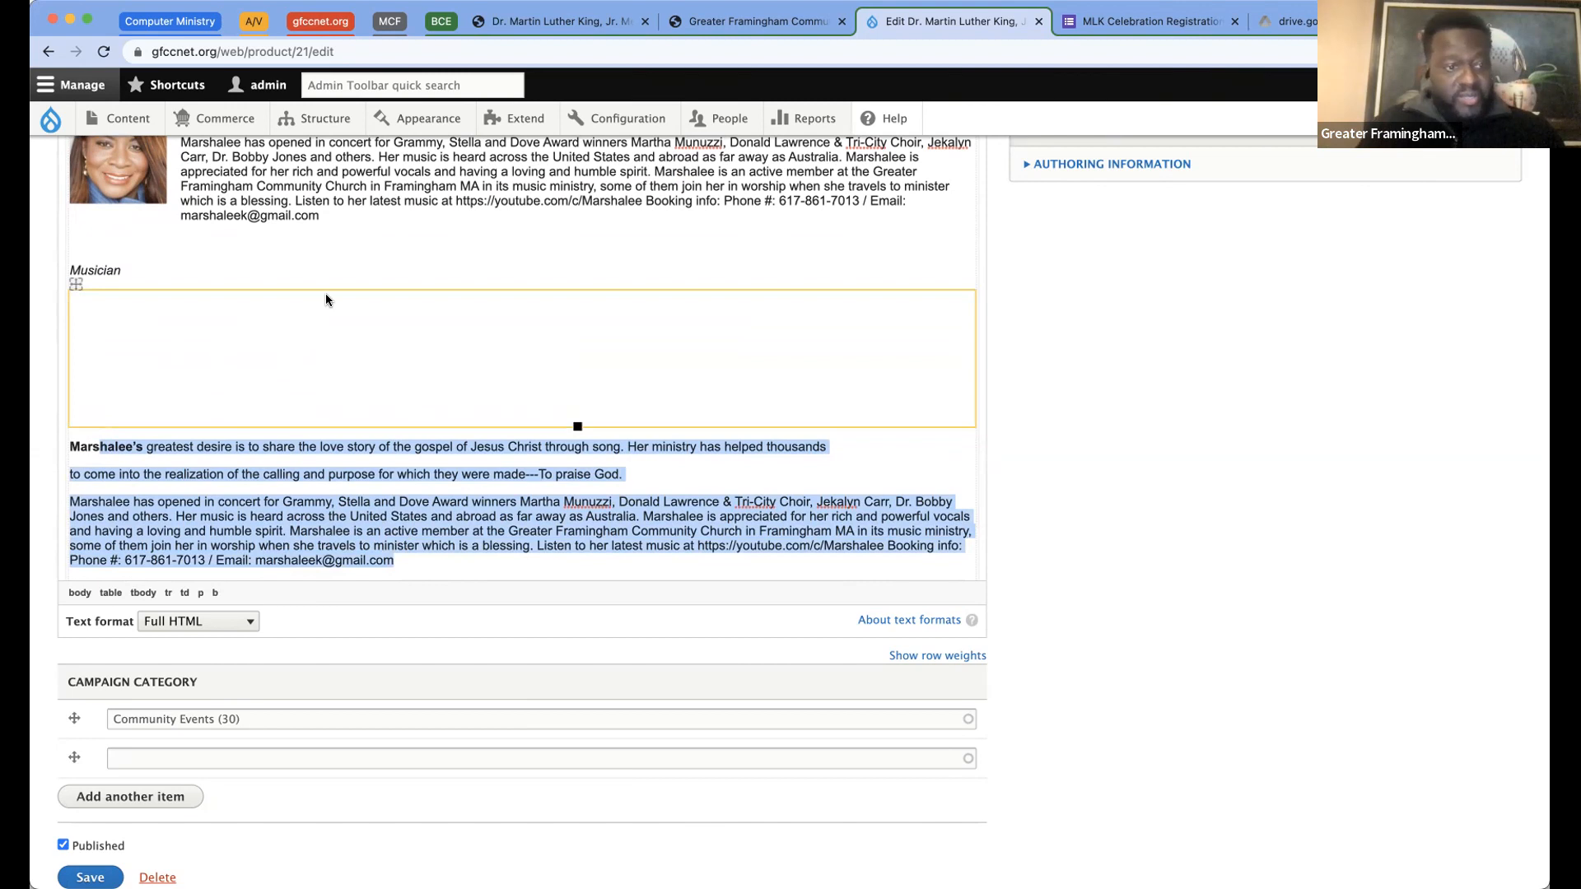
{"action": "scroll", "coordinate": [324, 293], "scroll_direction": "up", "scroll_amount": 10}
{"action": "scroll", "coordinate": [326, 295], "scroll_direction": "up", "scroll_amount": 1}
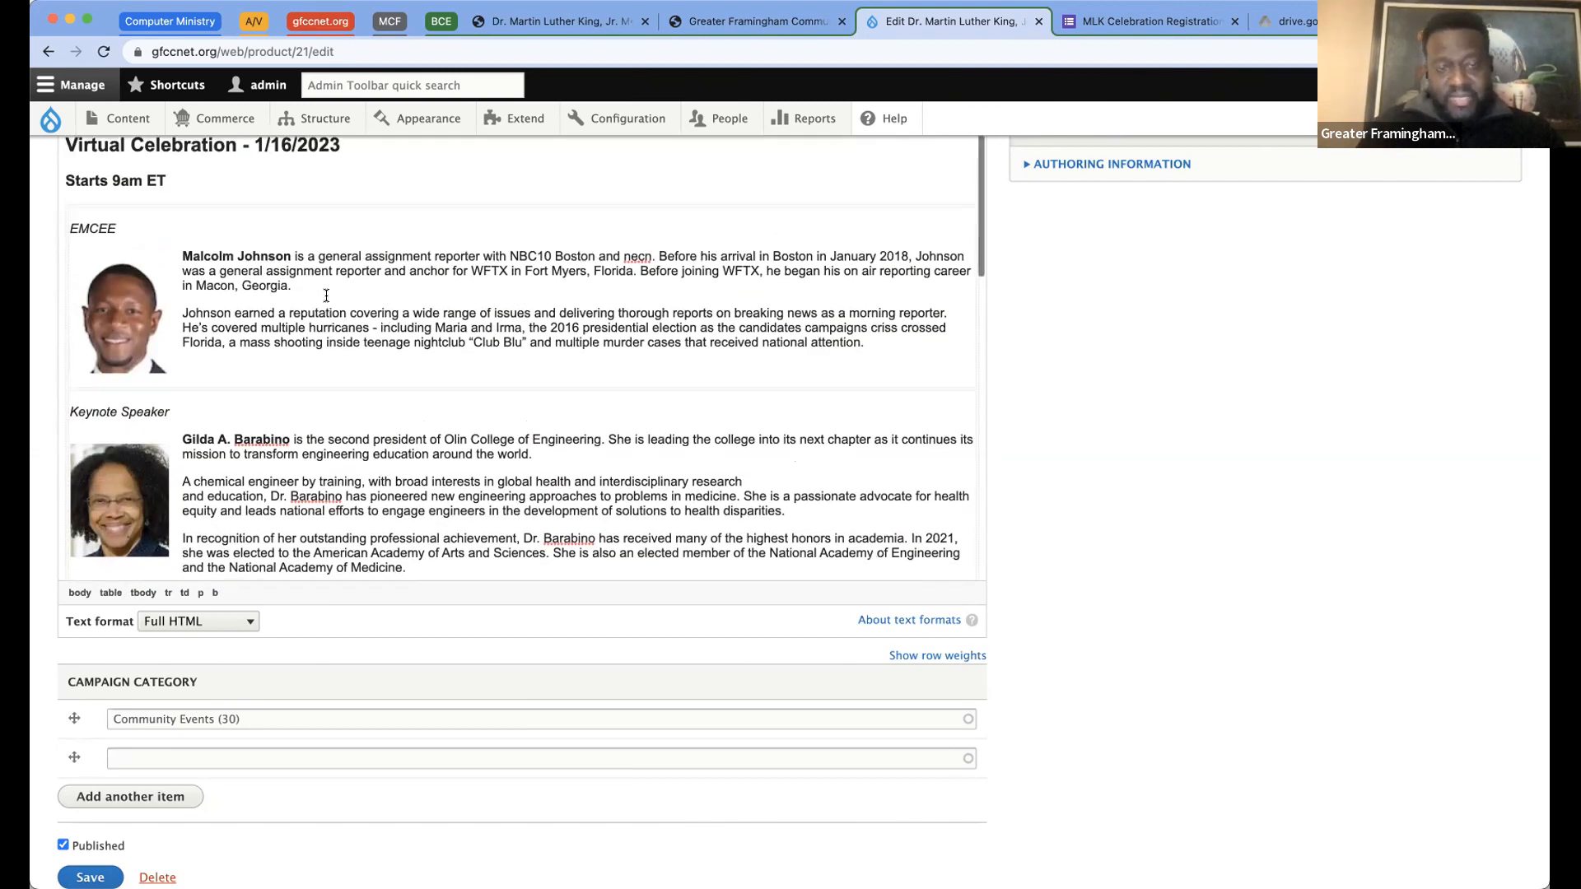
{"action": "scroll", "coordinate": [326, 294], "scroll_direction": "down", "scroll_amount": 4}
{"action": "scroll", "coordinate": [326, 296], "scroll_direction": "down", "scroll_amount": 2}
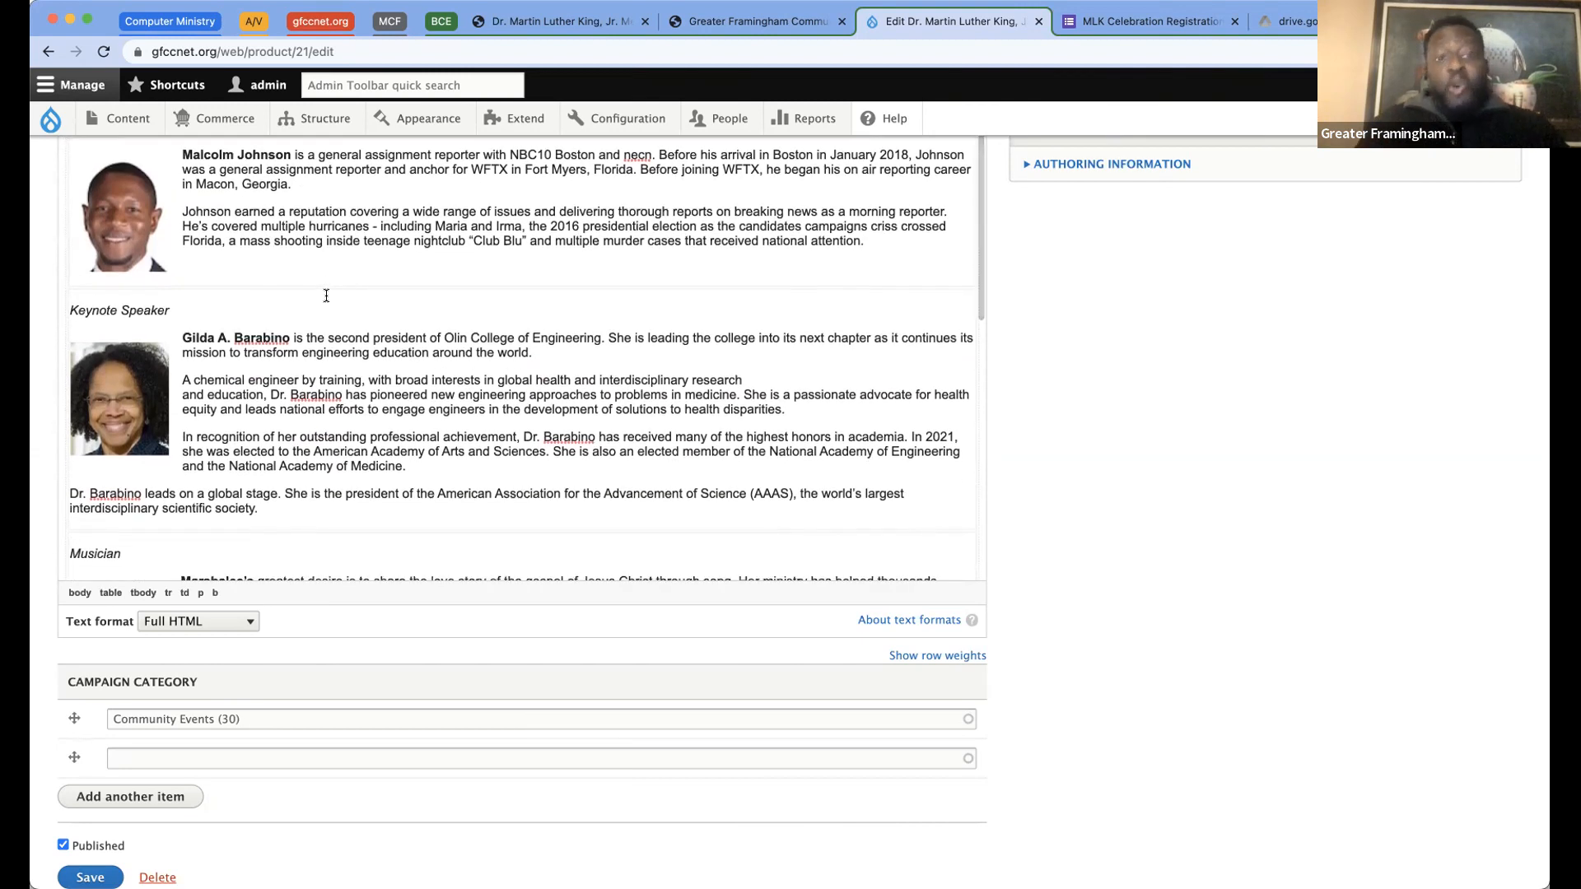
{"action": "scroll", "coordinate": [326, 296], "scroll_direction": "up", "scroll_amount": 6}
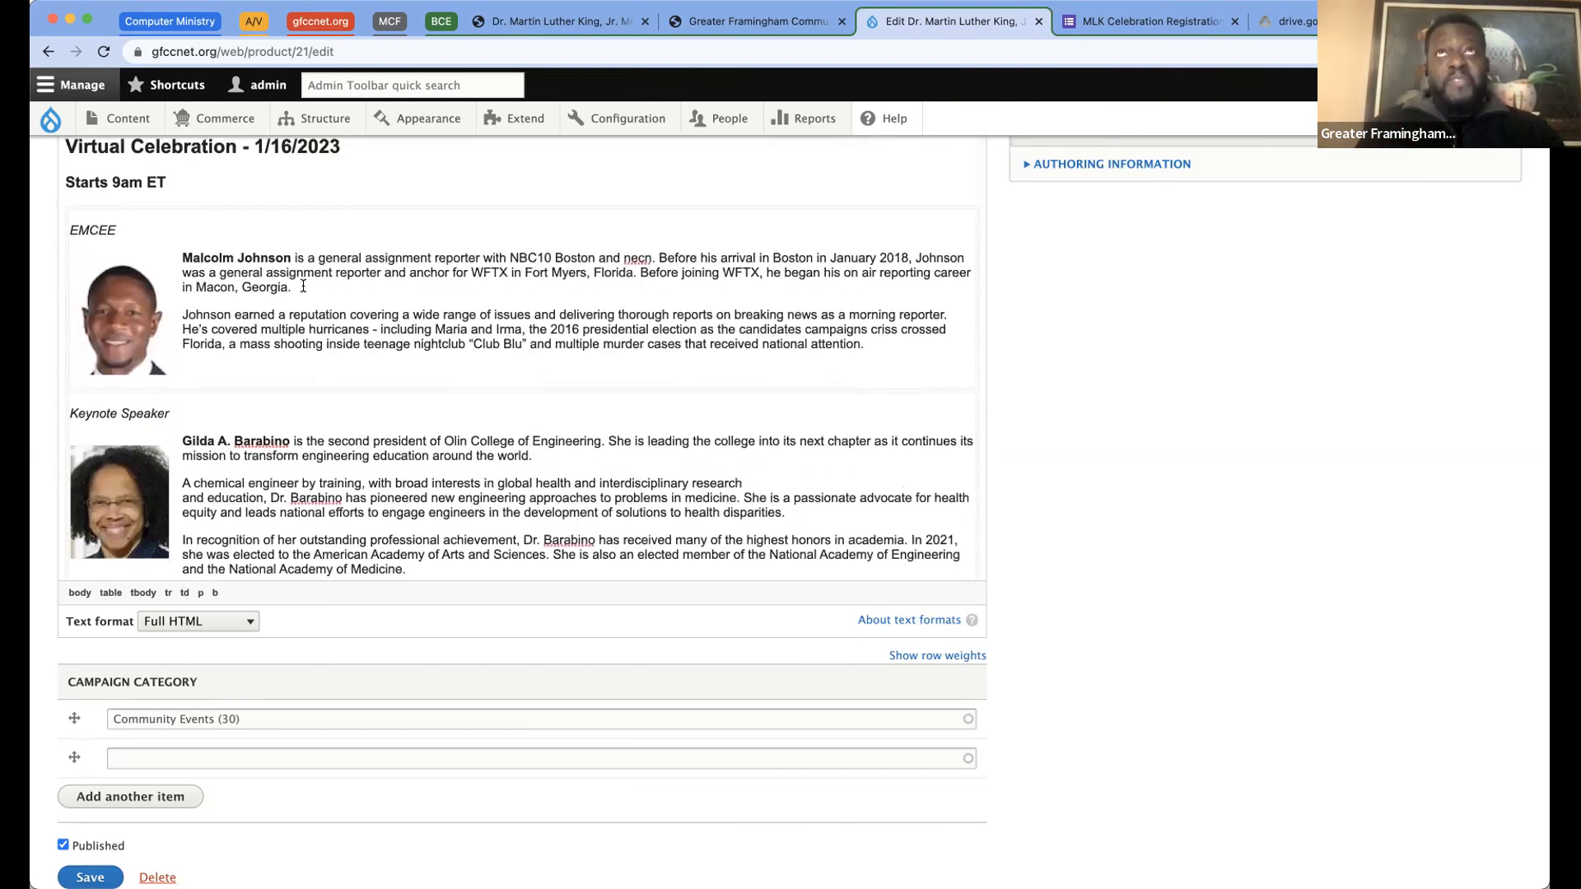
{"action": "left_click", "coordinate": [141, 297]}
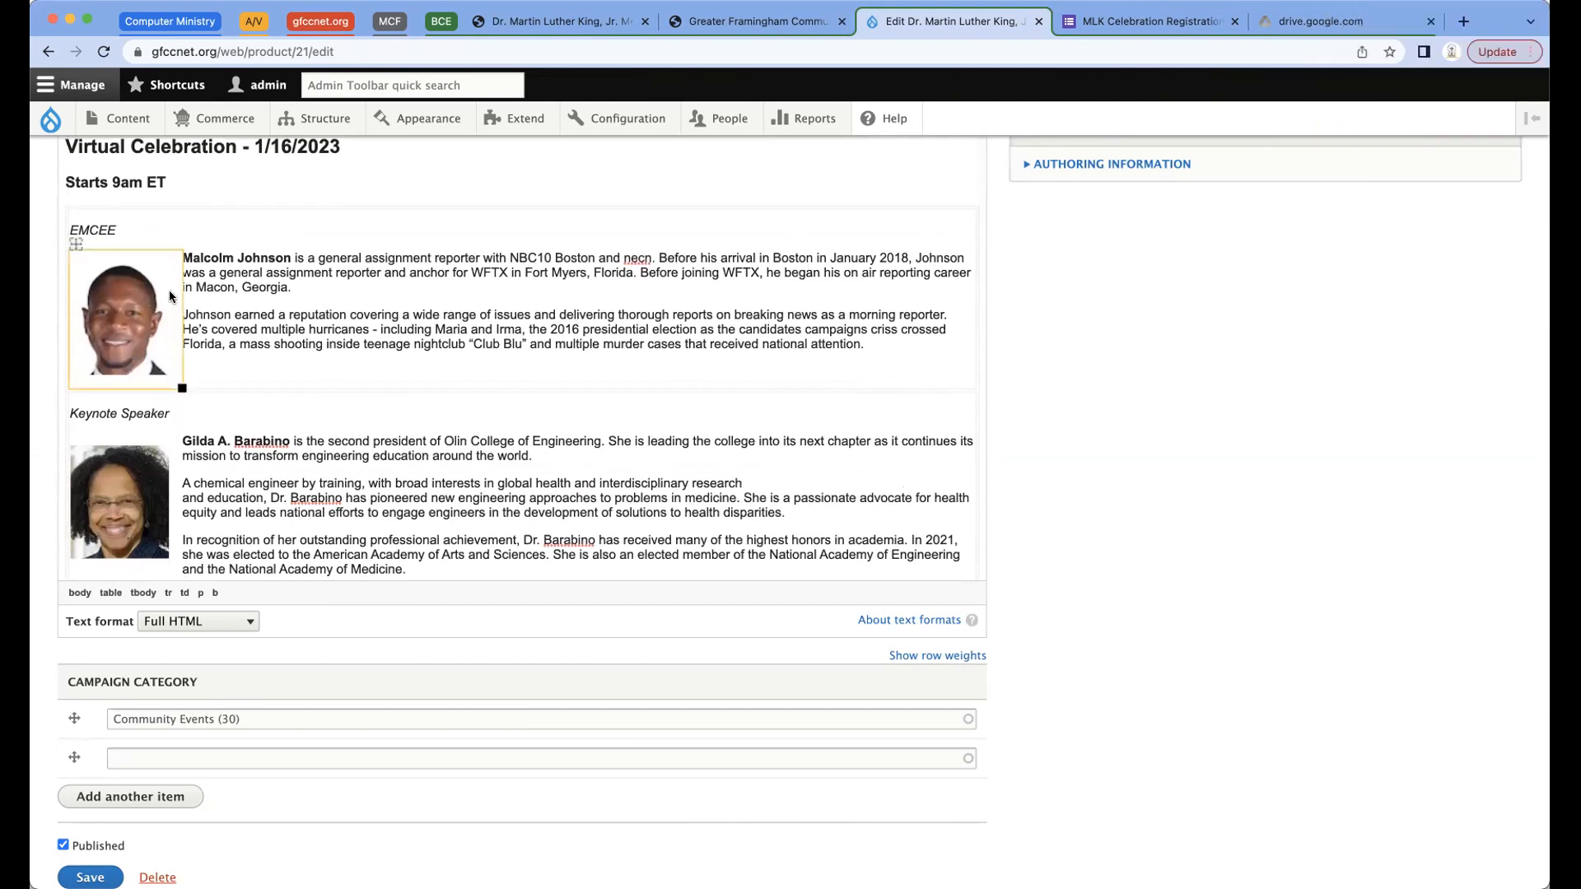
{"action": "left_click", "coordinate": [325, 287]}
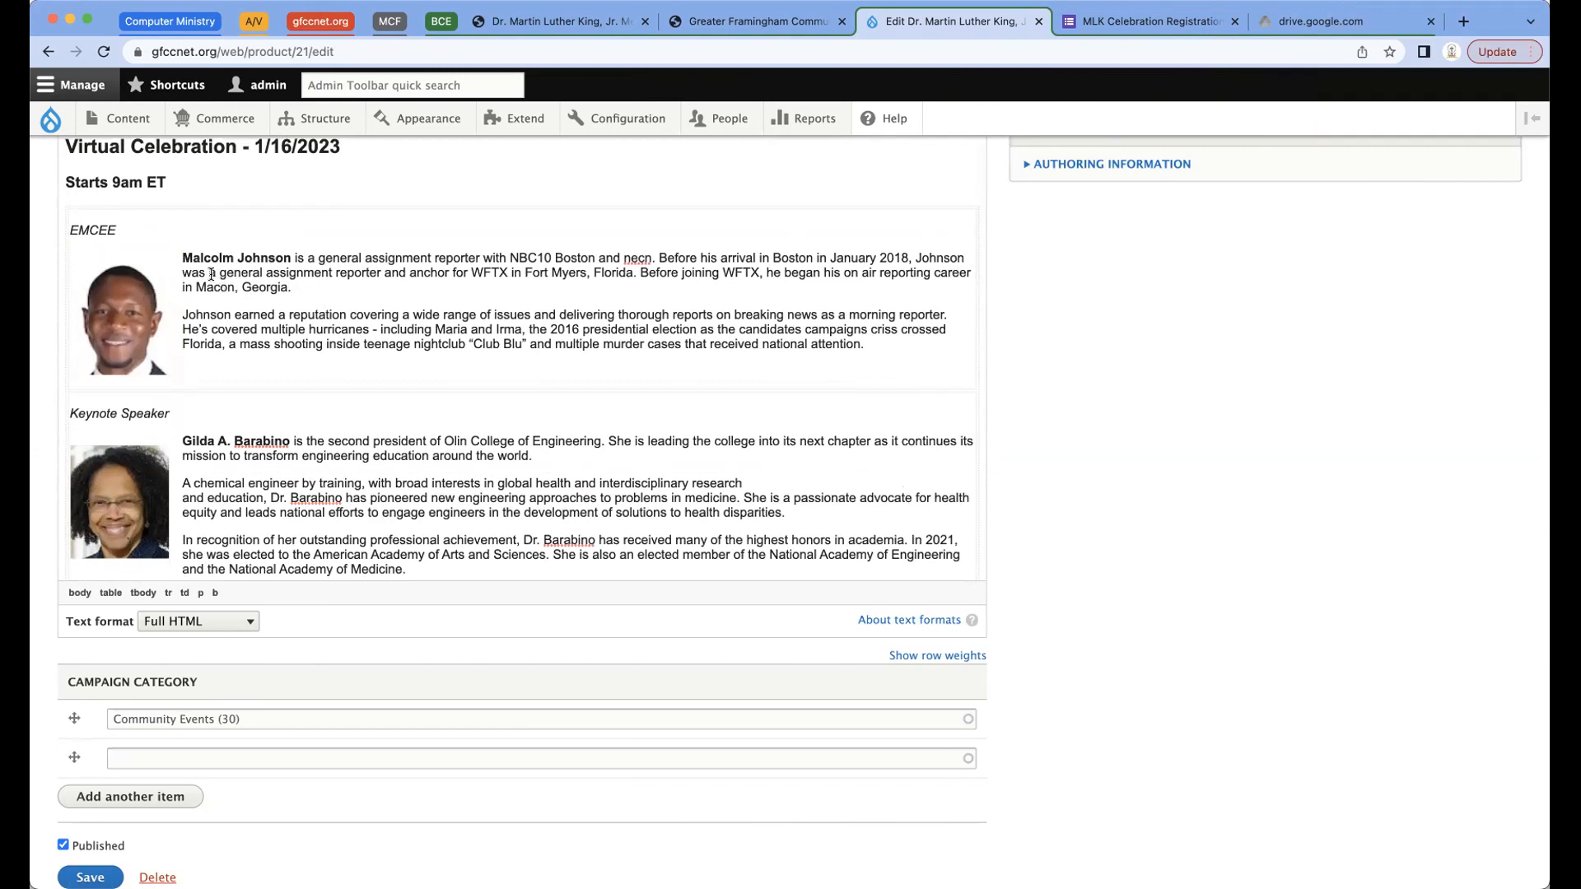
{"action": "left_click", "coordinate": [118, 317]}
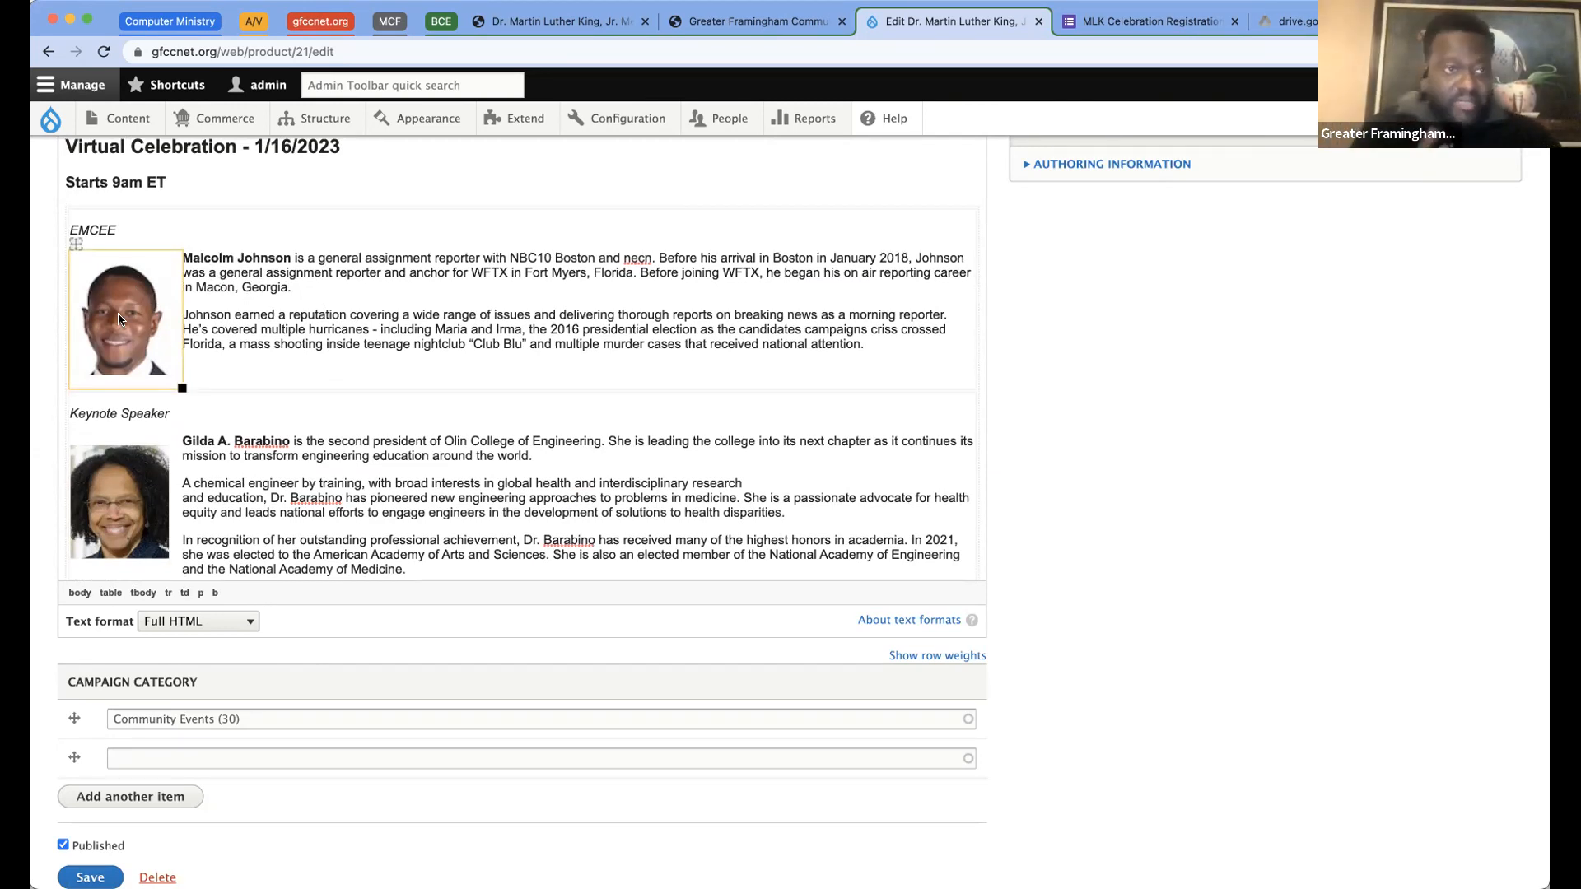
{"action": "left_click", "coordinate": [130, 492]}
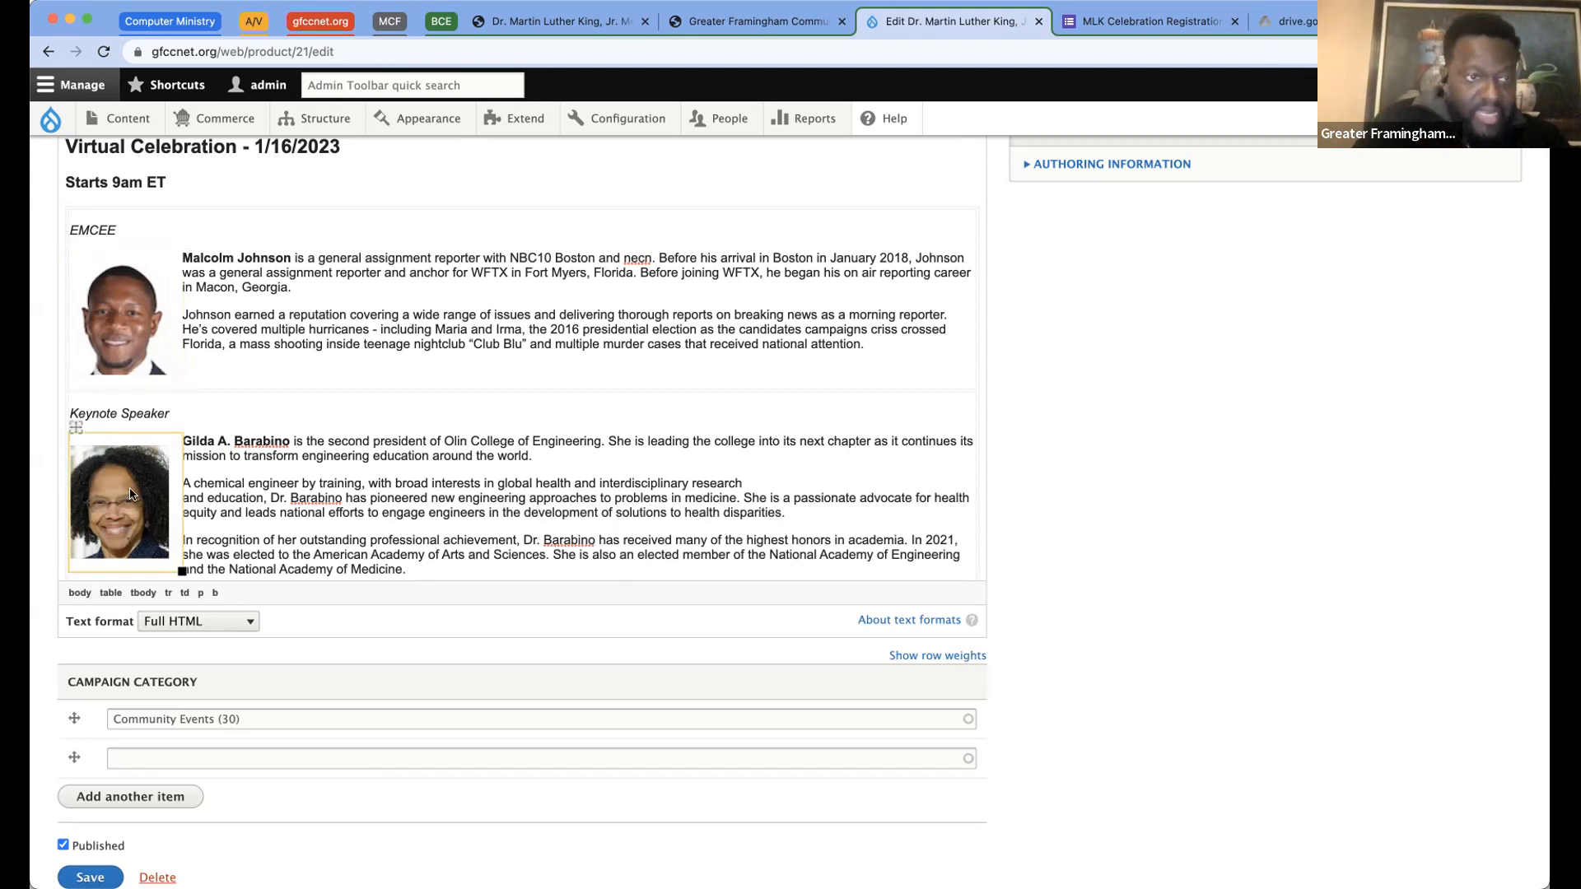
{"action": "left_click", "coordinate": [130, 492]}
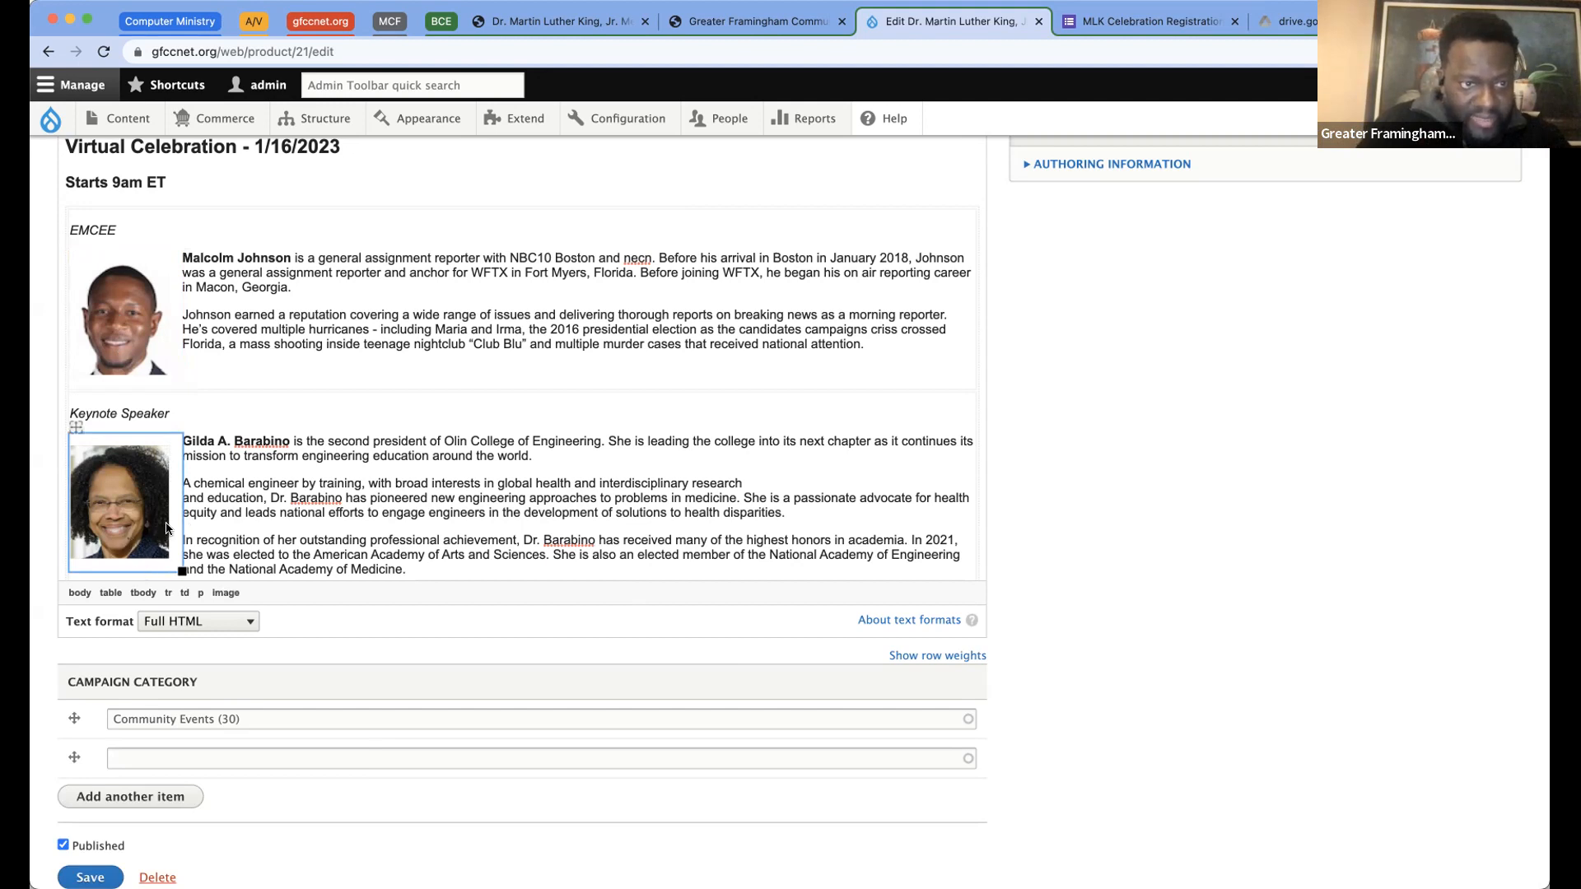
{"action": "left_click", "coordinate": [221, 500]}
{"action": "left_click", "coordinate": [143, 503]}
{"action": "left_click", "coordinate": [235, 522]}
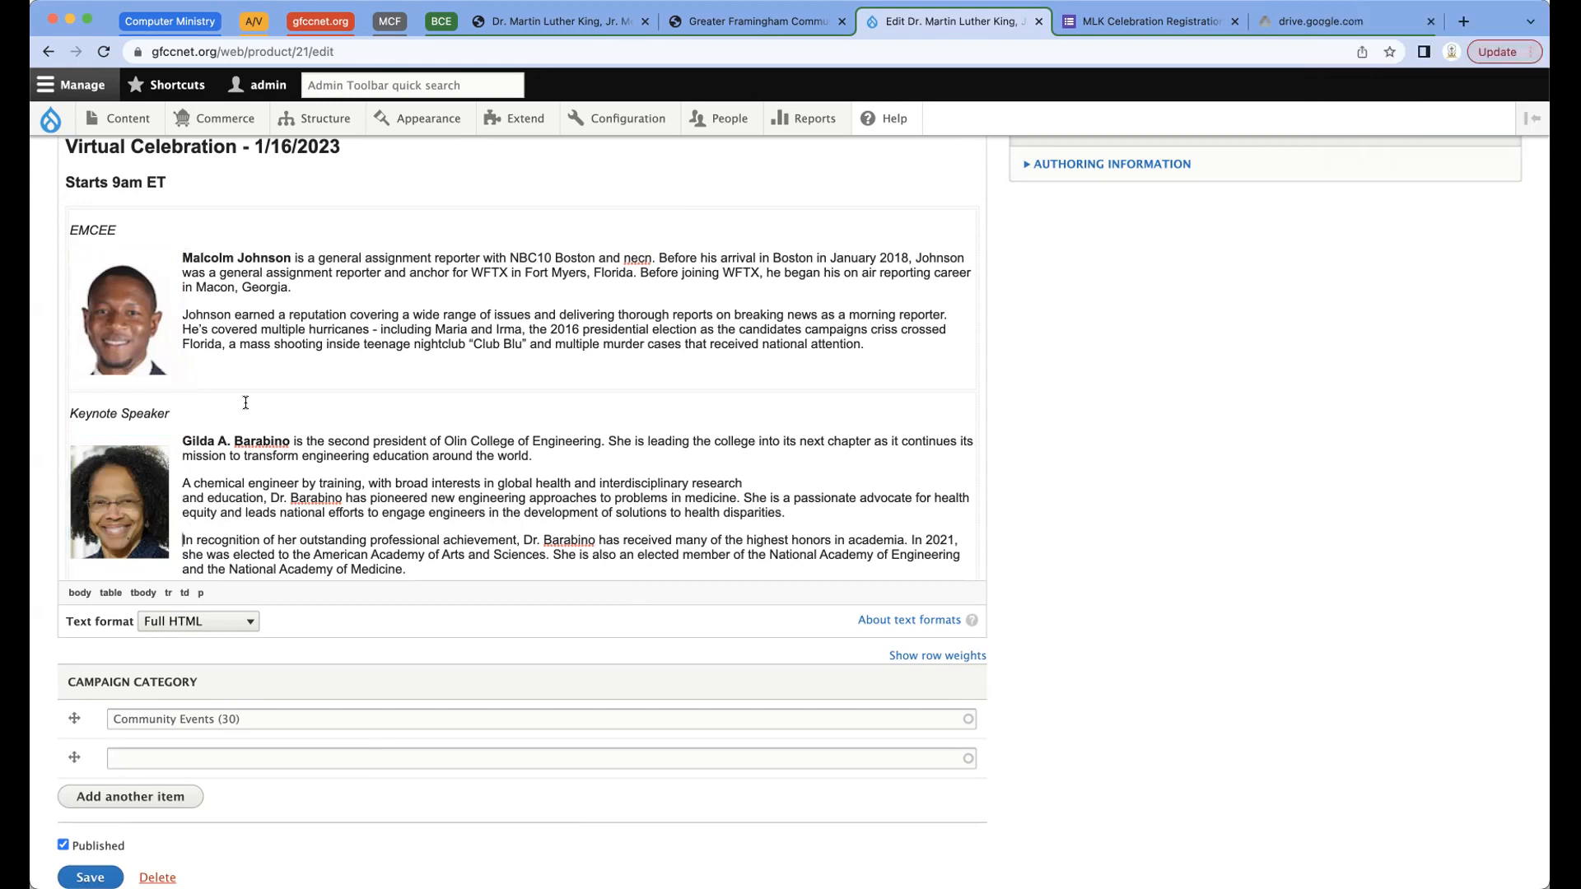
{"action": "left_click", "coordinate": [172, 331]}
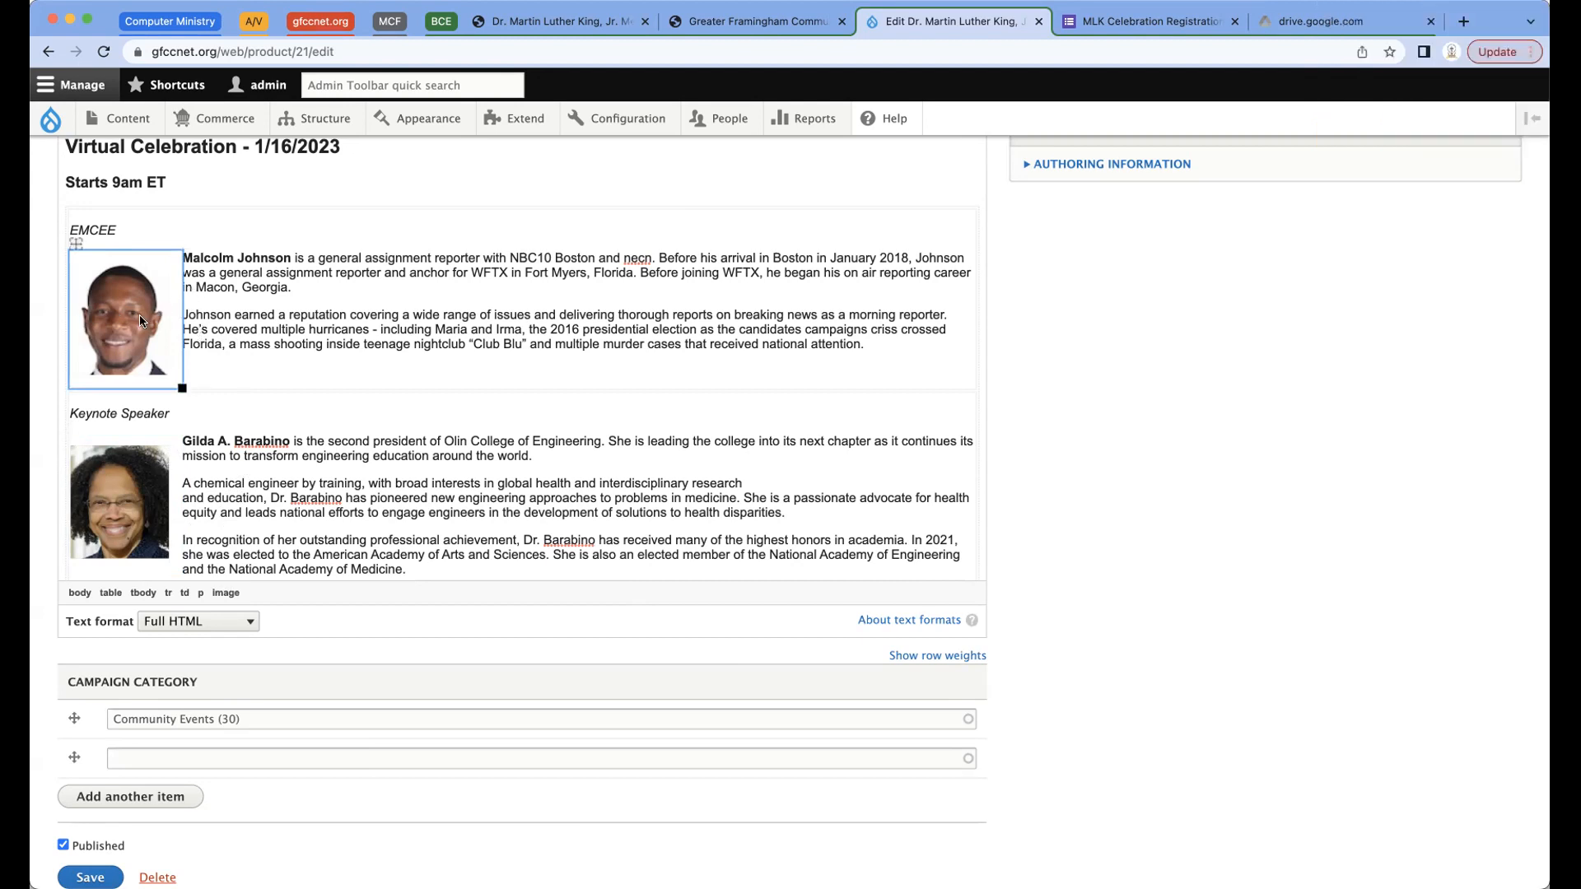
{"action": "scroll", "coordinate": [140, 321], "scroll_direction": "down", "scroll_amount": 2}
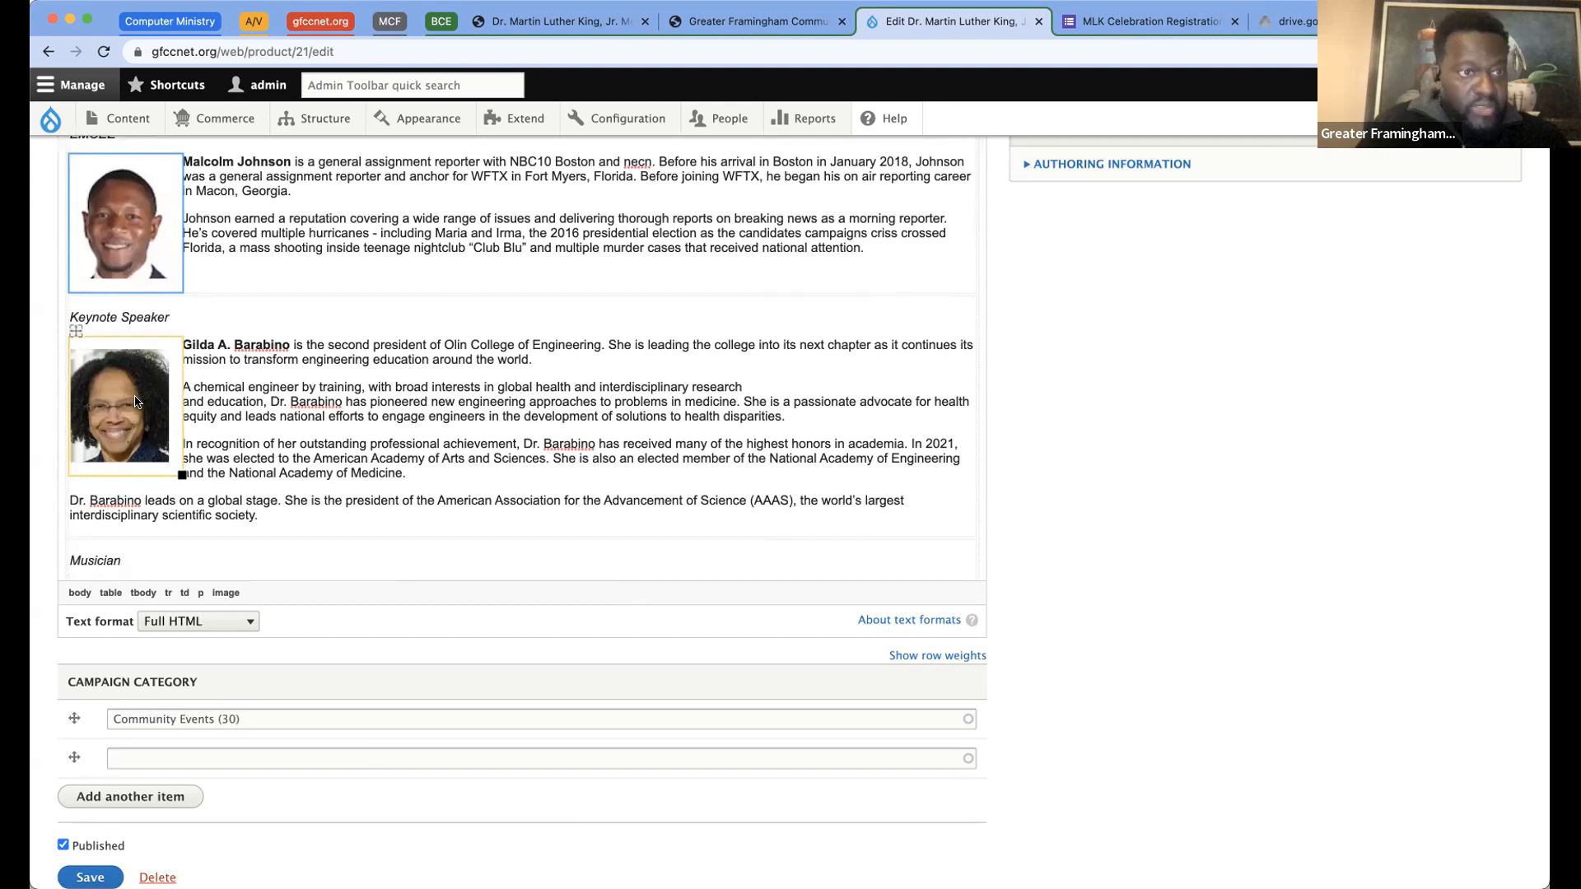
{"action": "scroll", "coordinate": [128, 418], "scroll_direction": "down", "scroll_amount": 5}
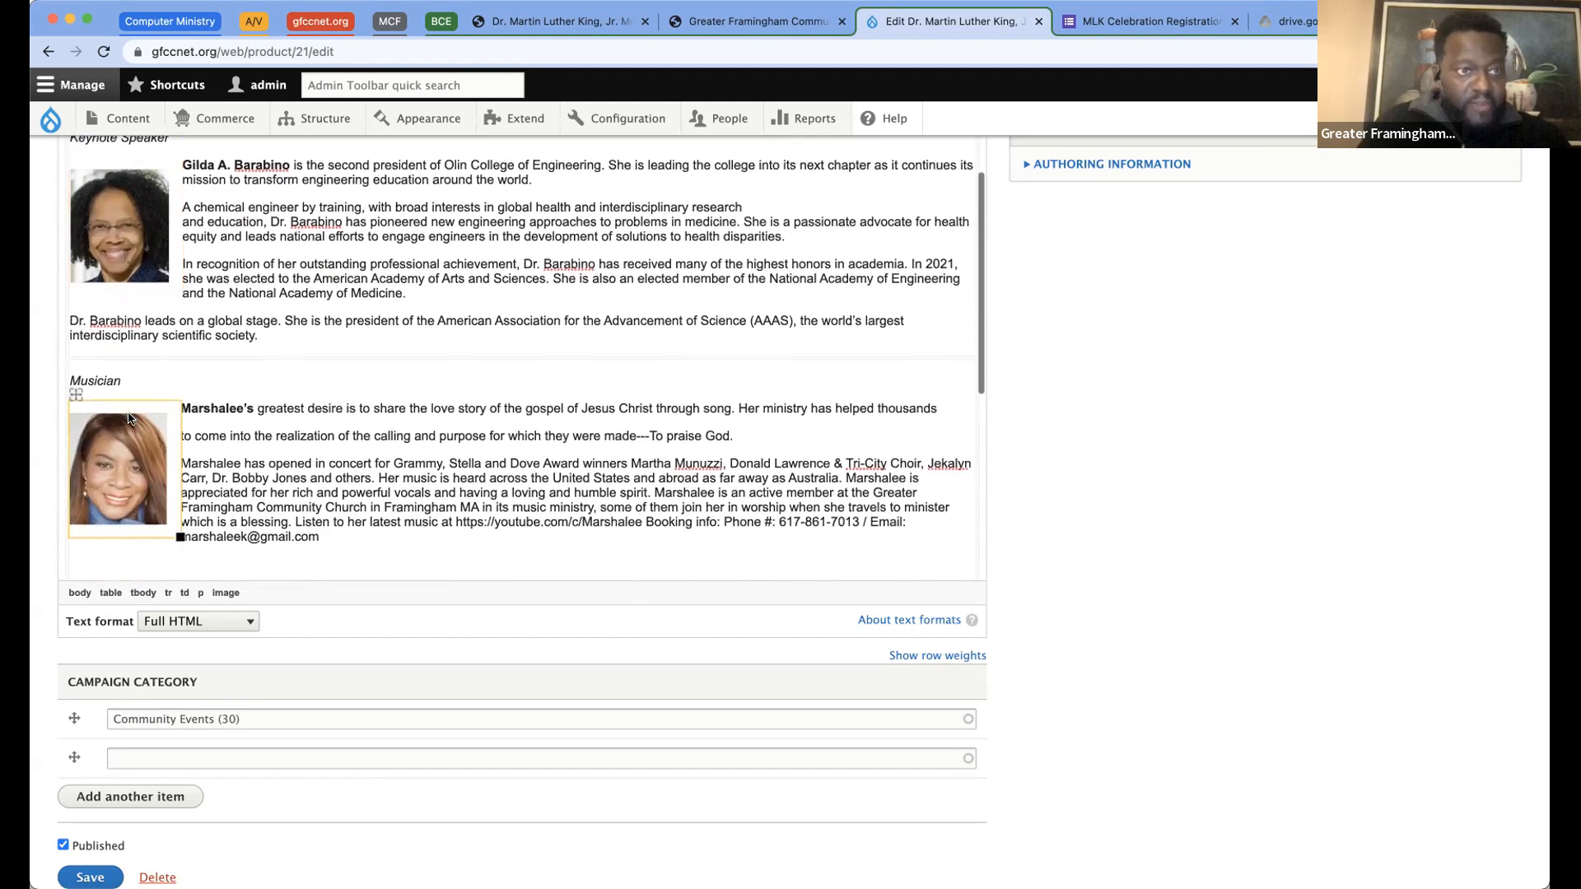
{"action": "scroll", "coordinate": [126, 411], "scroll_direction": "up", "scroll_amount": 3}
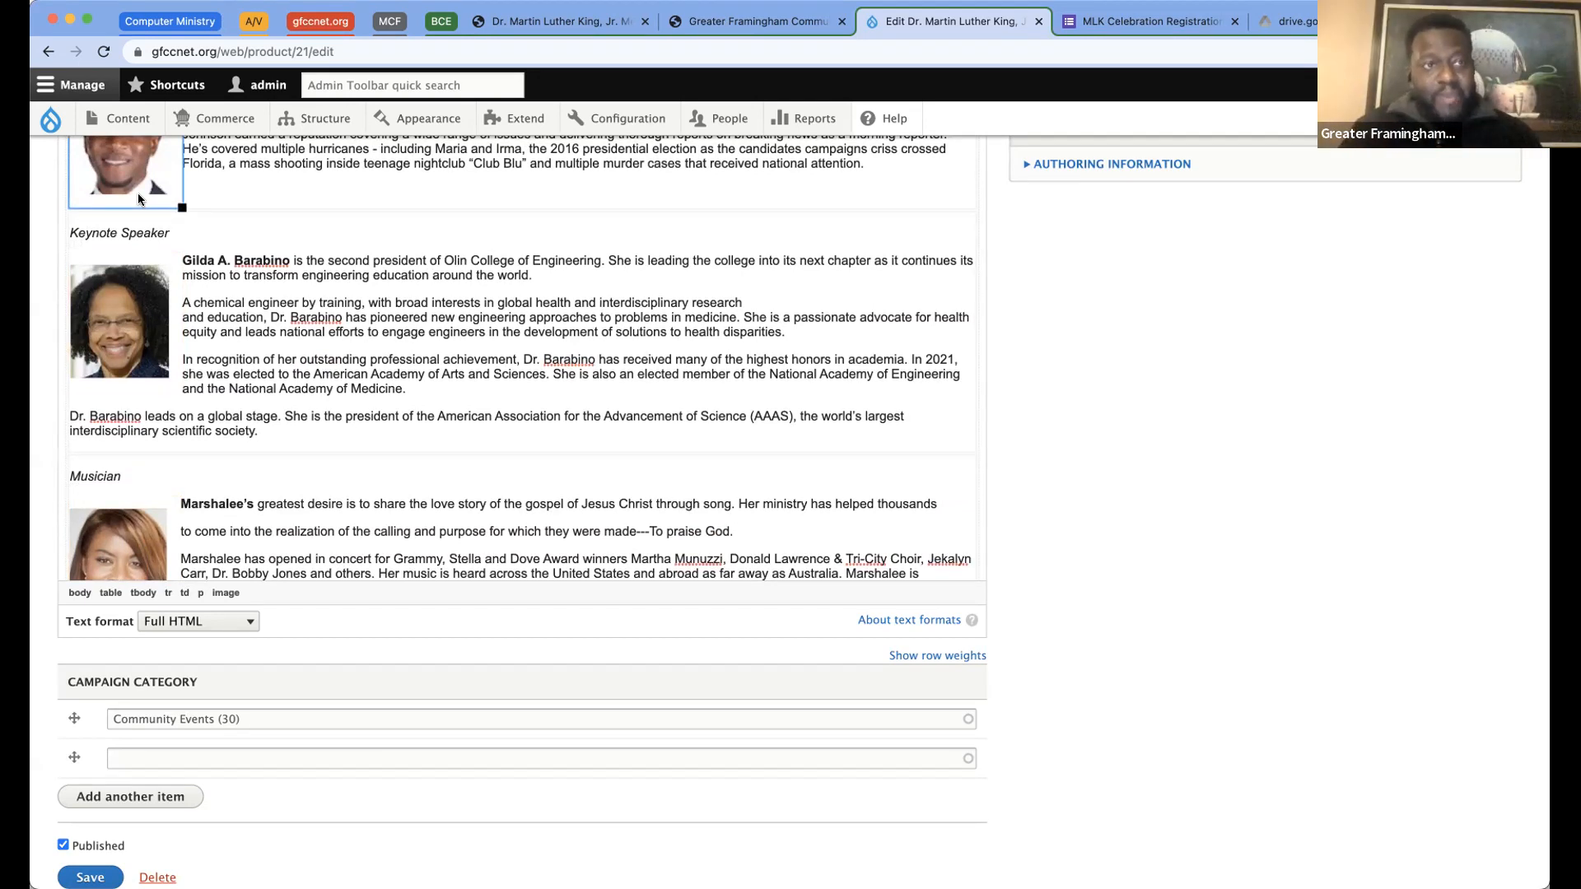
{"action": "left_click", "coordinate": [128, 327]}
{"action": "left_click", "coordinate": [128, 564]}
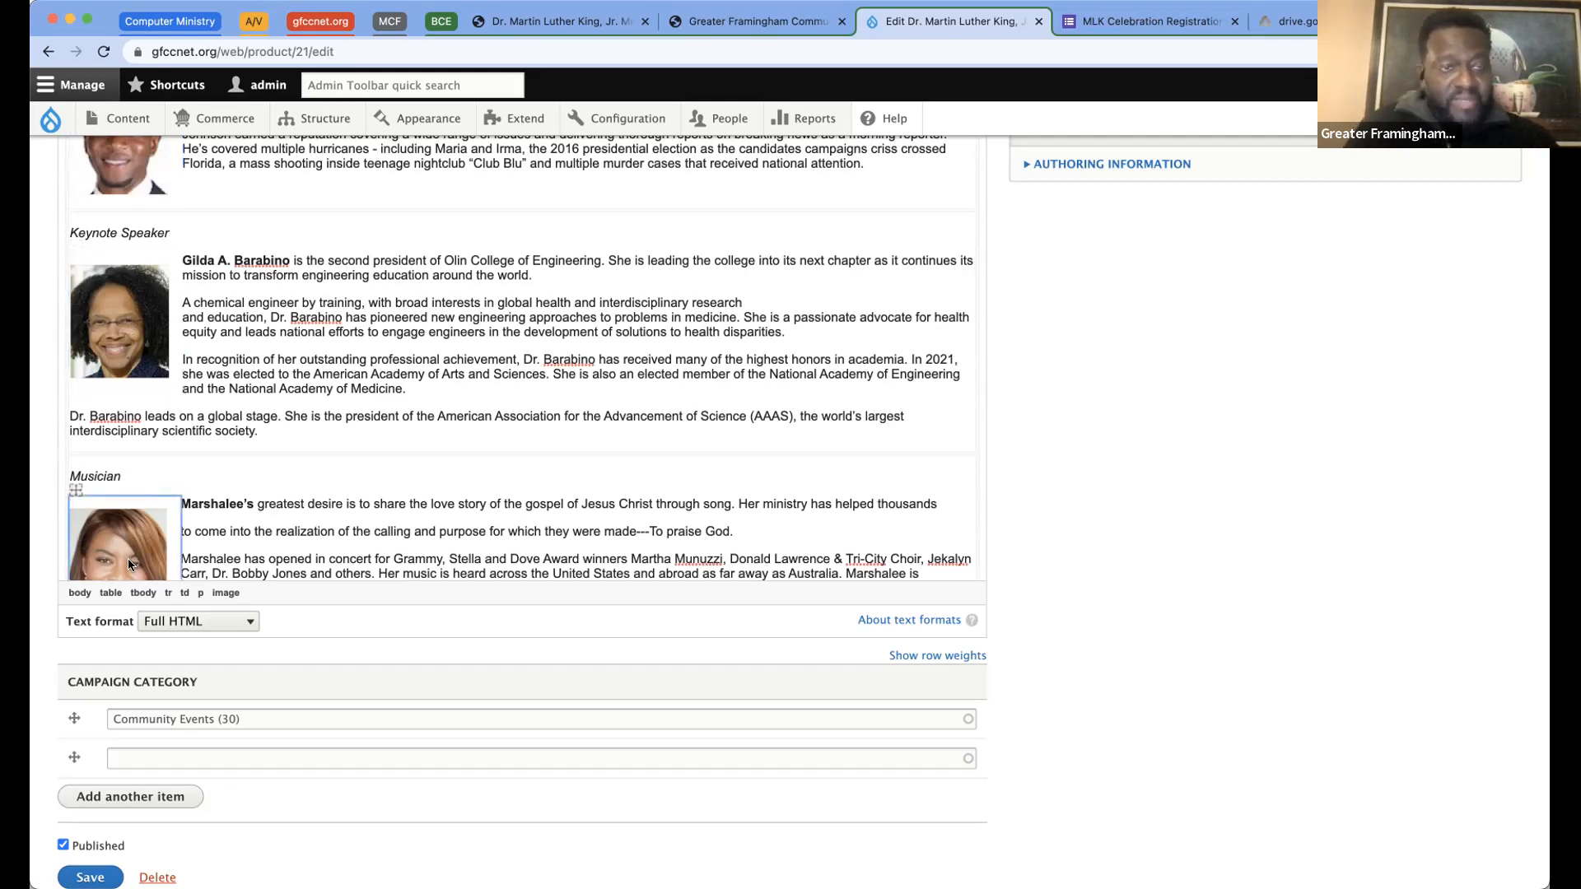
{"action": "scroll", "coordinate": [294, 295], "scroll_direction": "up", "scroll_amount": 3}
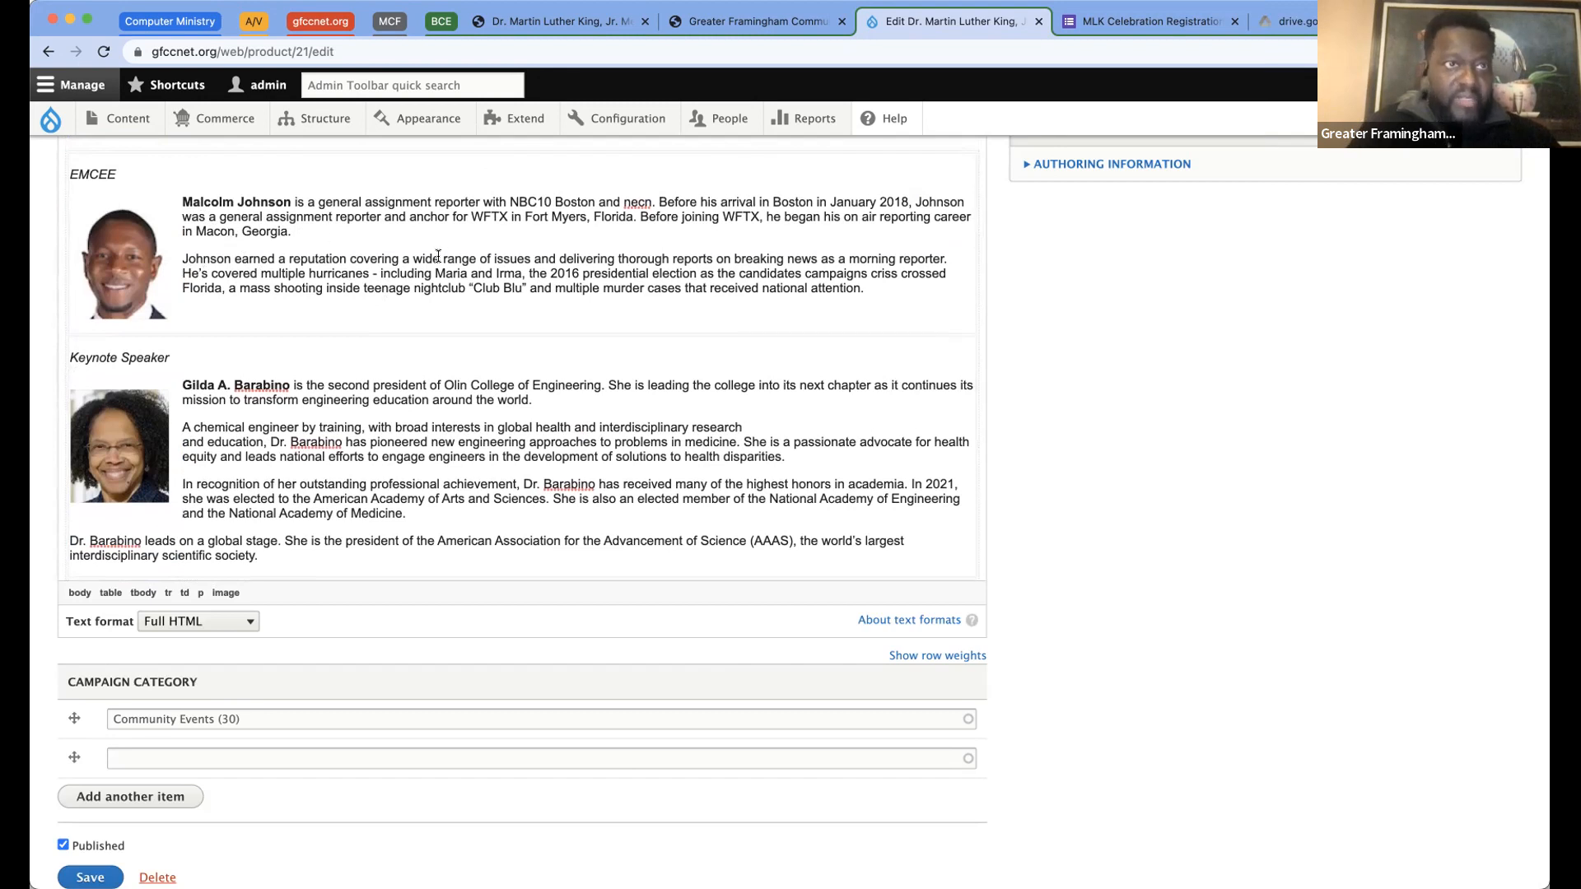
{"action": "scroll", "coordinate": [437, 251], "scroll_direction": "up", "scroll_amount": 1}
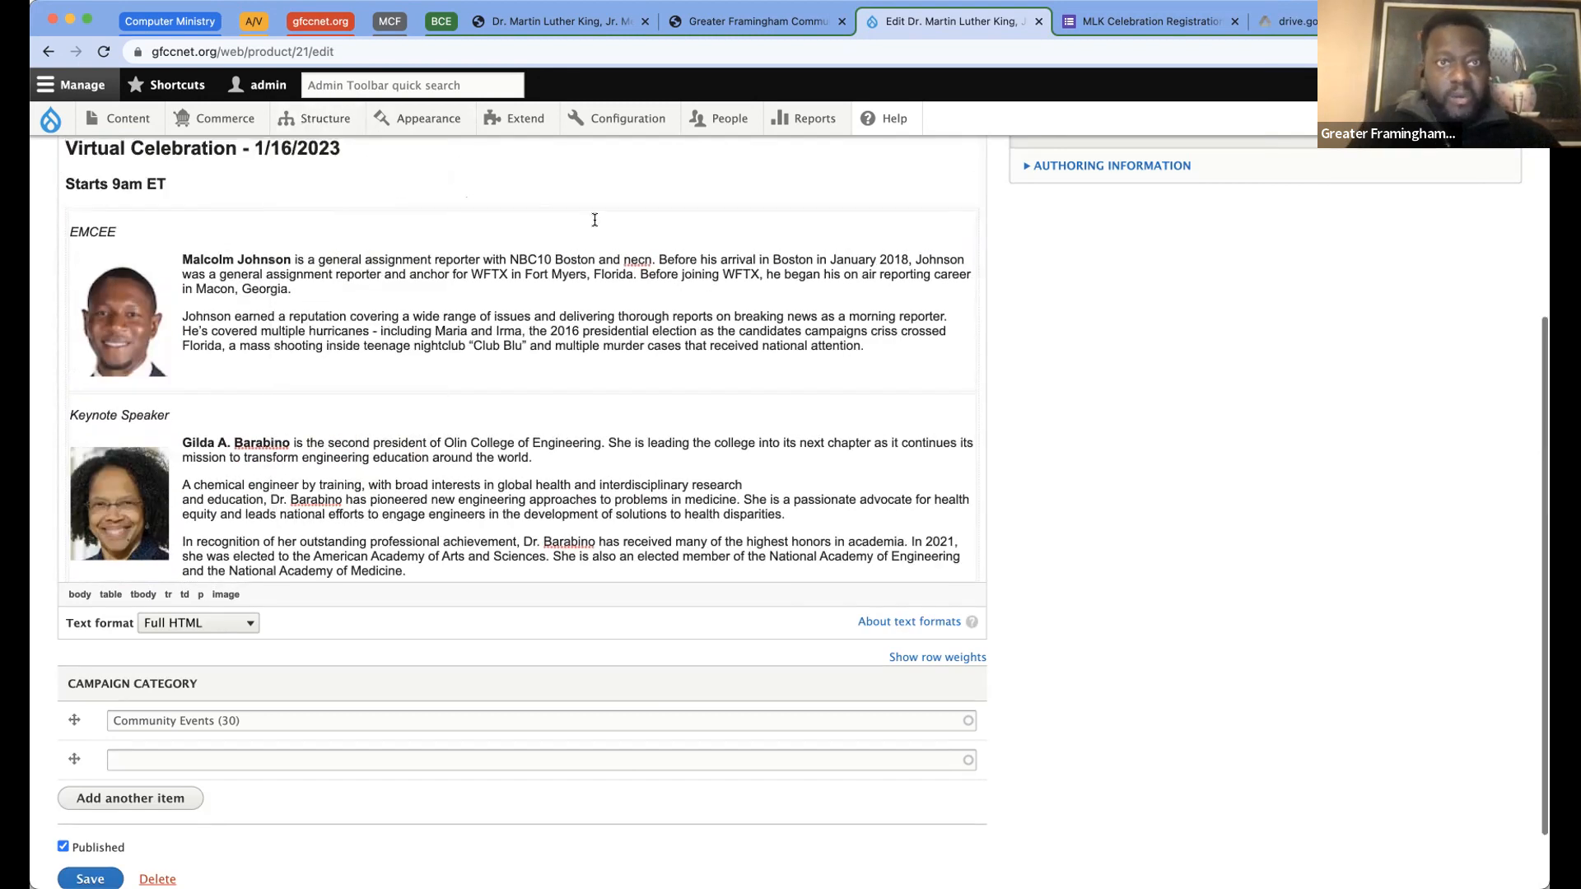
{"action": "scroll", "coordinate": [593, 218], "scroll_direction": "up", "scroll_amount": 2}
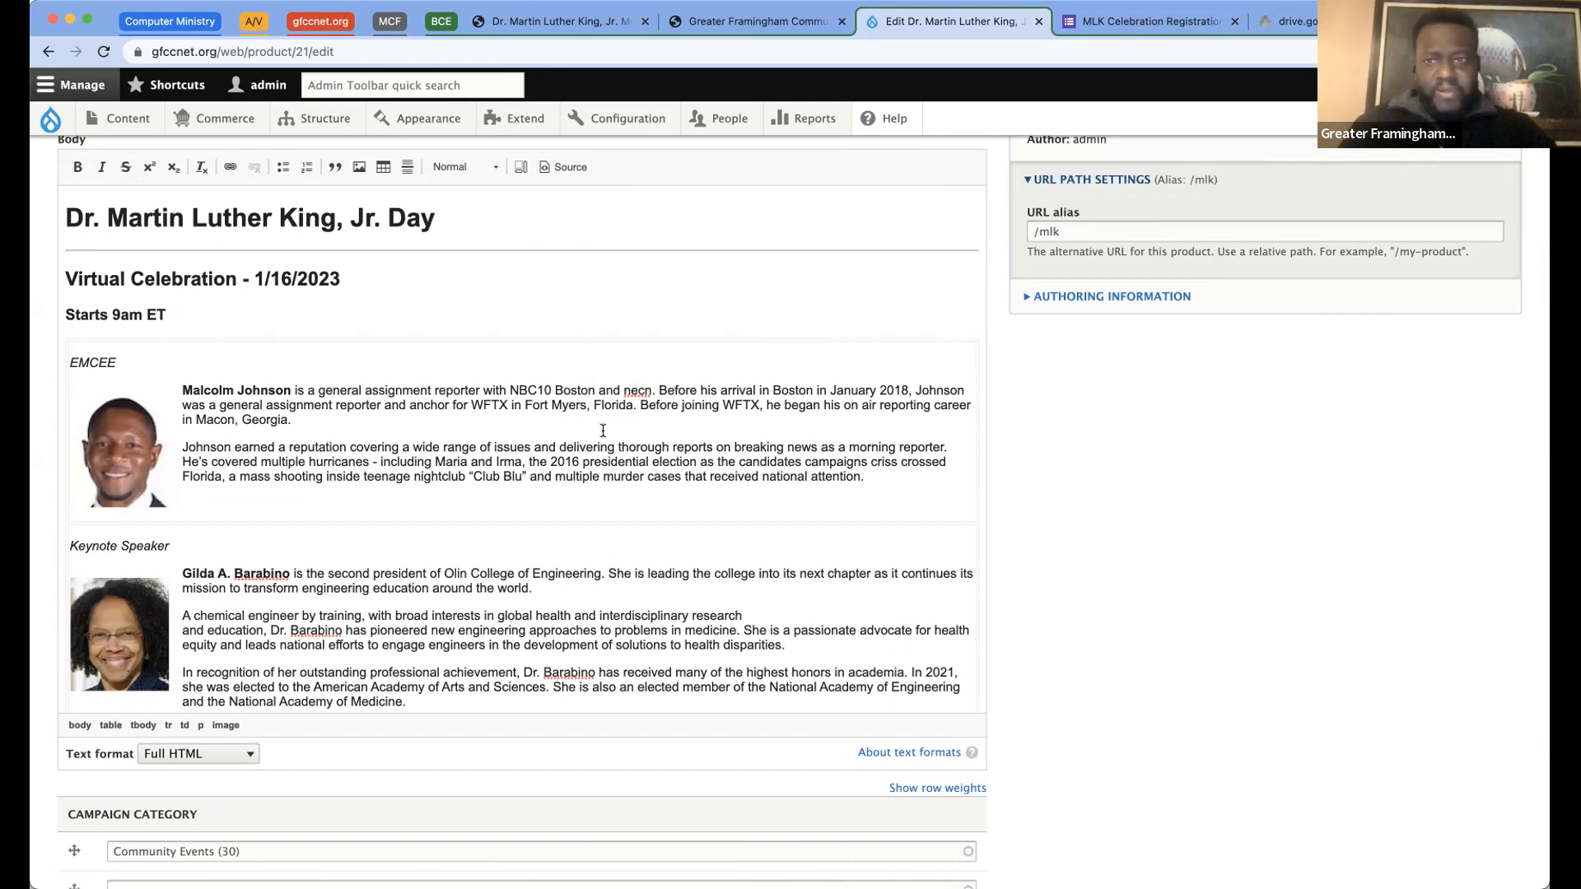
{"action": "scroll", "coordinate": [597, 498], "scroll_direction": "down", "scroll_amount": 1}
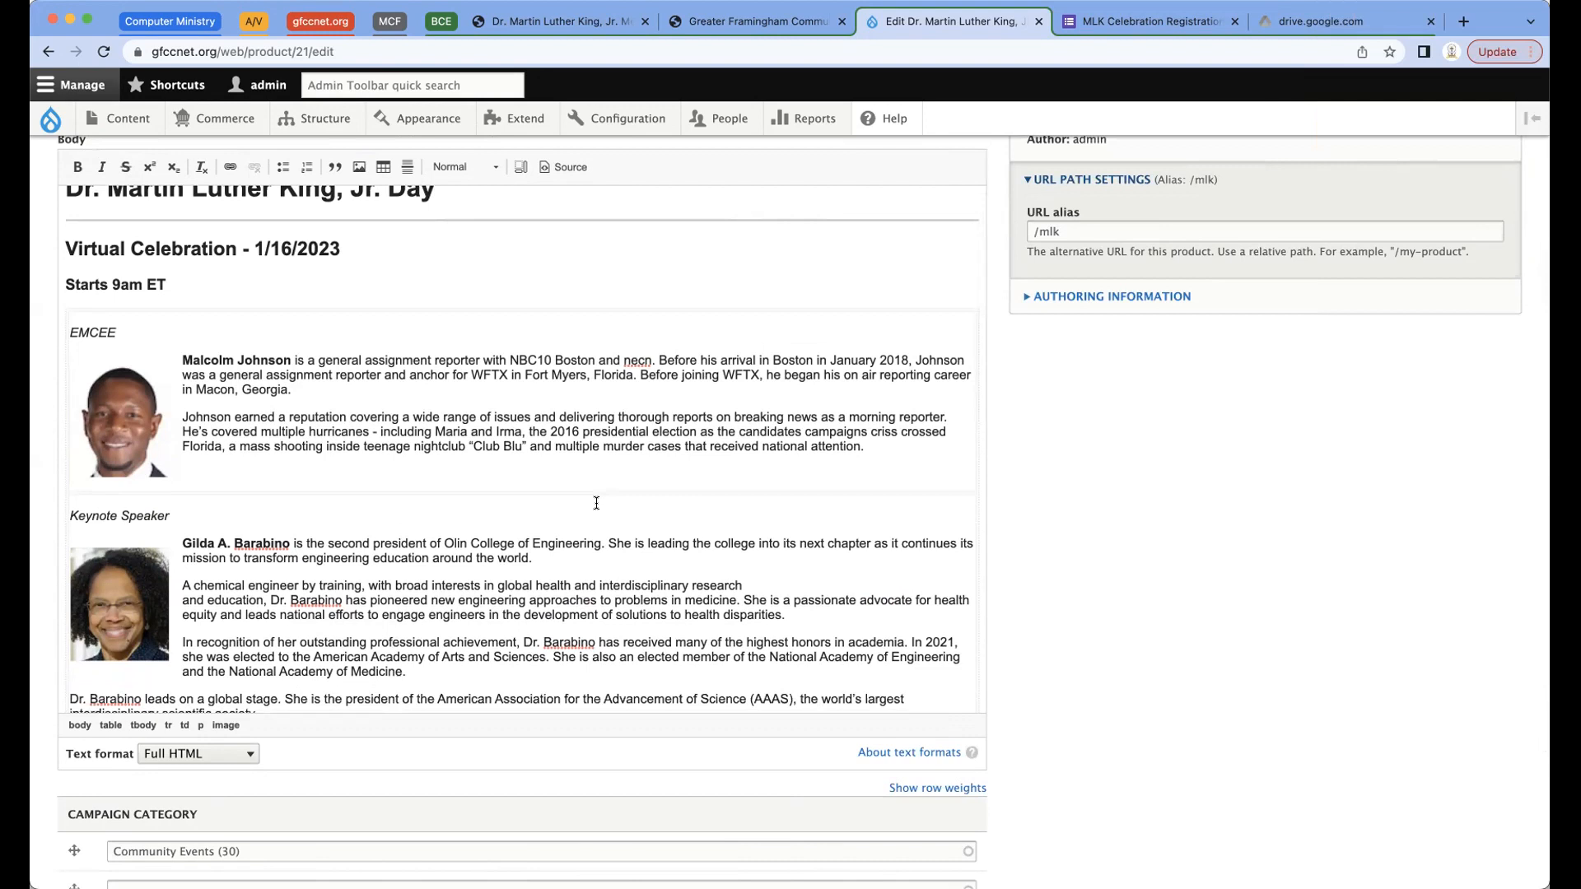
{"action": "scroll", "coordinate": [596, 503], "scroll_direction": "down", "scroll_amount": 10}
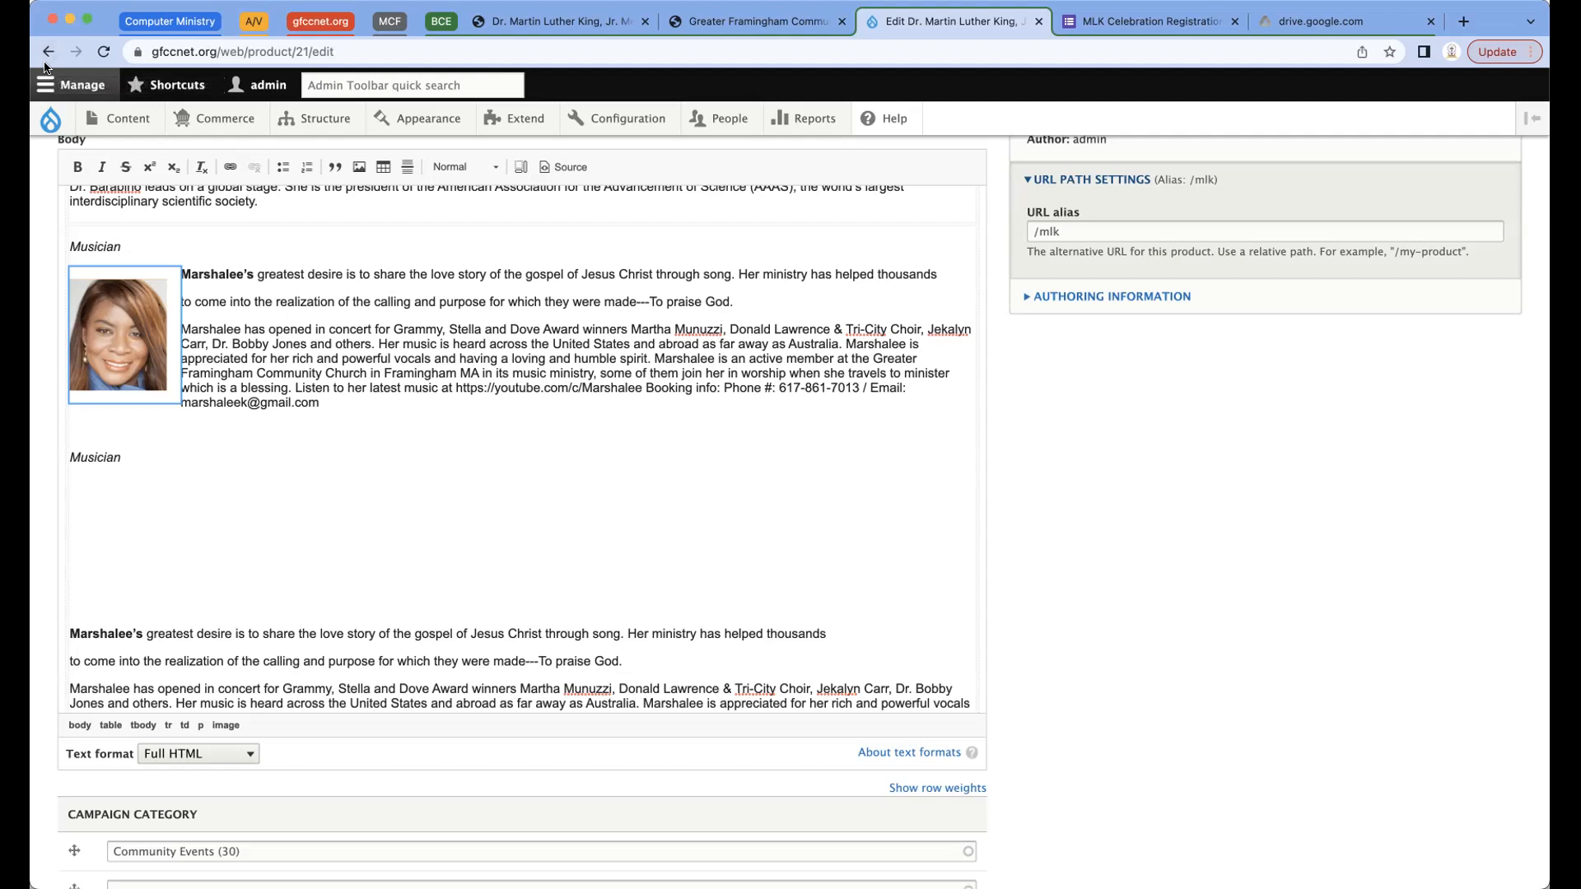
Step: Select the empty image block under Musician, then leave the edit form for the live /mlk page
{"action": "scroll", "coordinate": [390, 366], "scroll_direction": "down", "scroll_amount": 3}
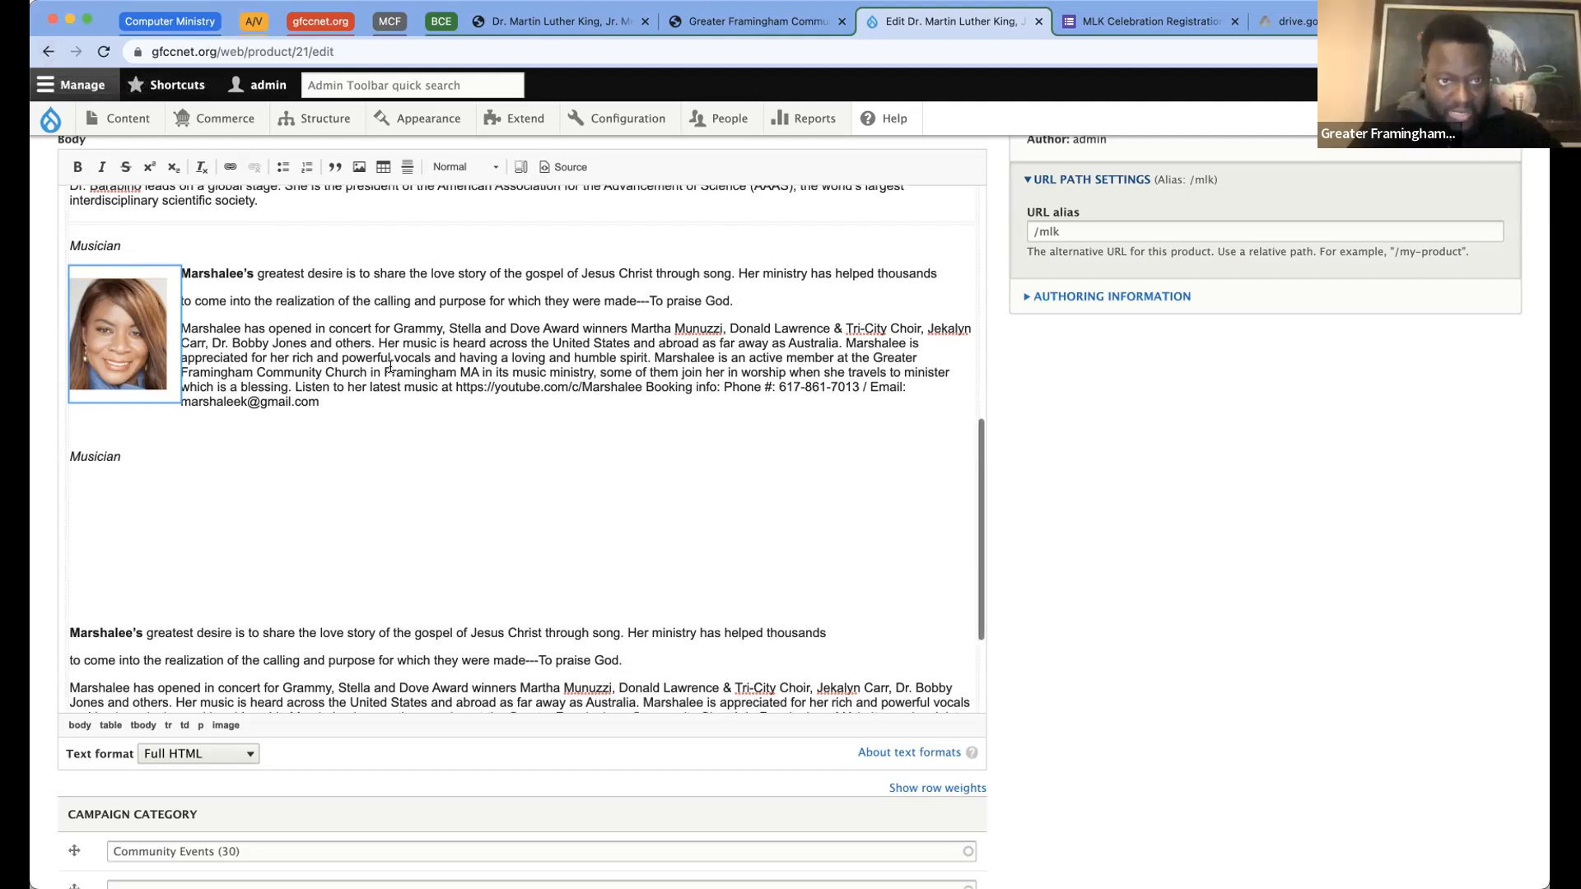
{"action": "left_click", "coordinate": [390, 366]}
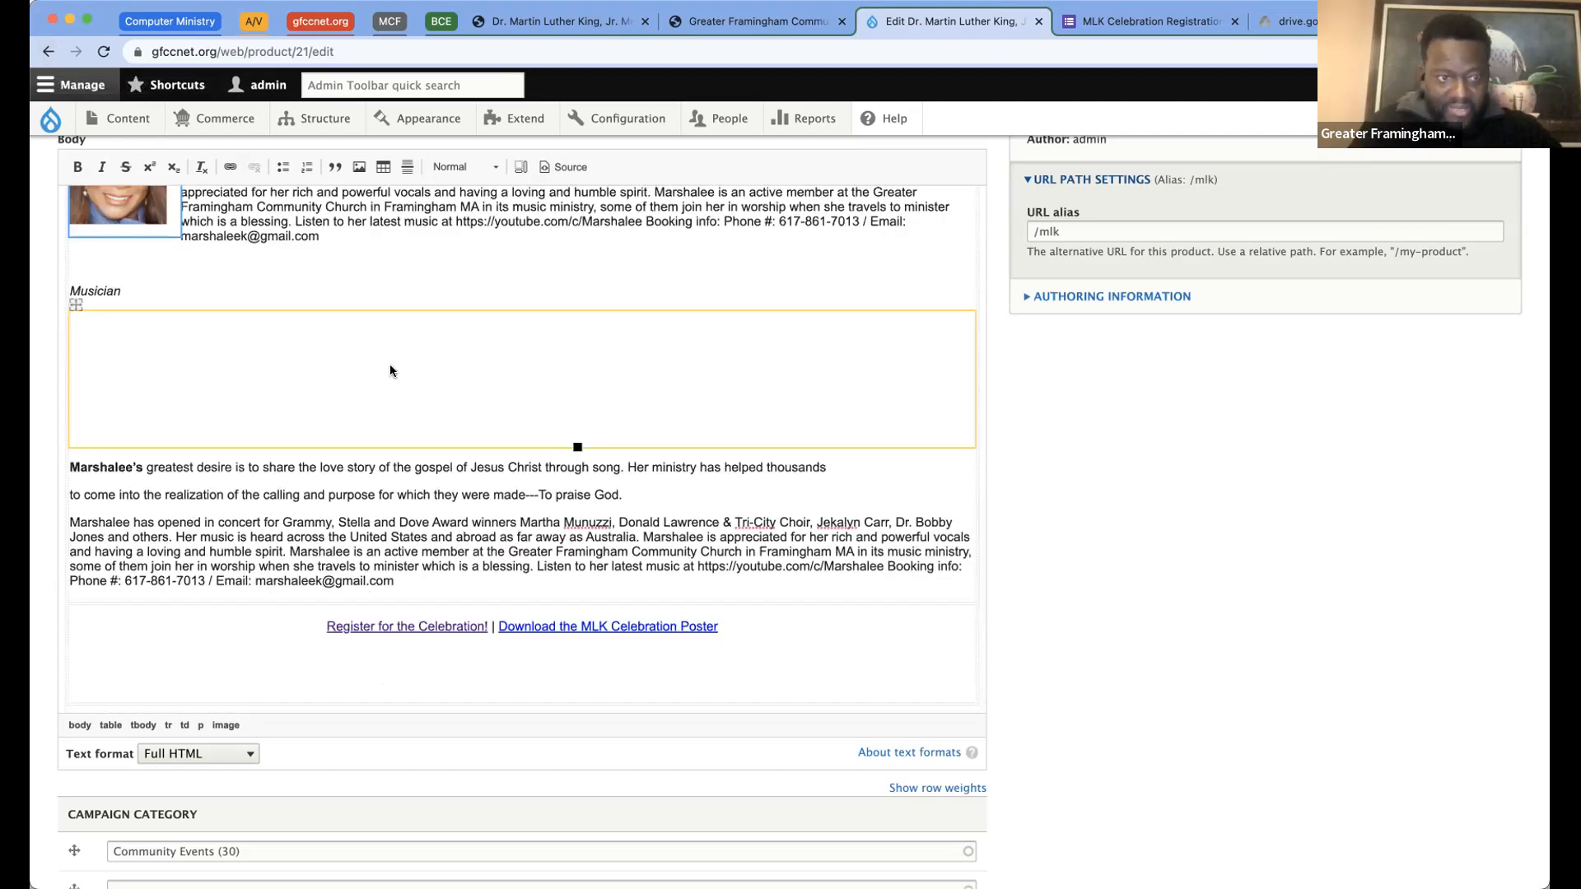
{"action": "scroll", "coordinate": [390, 366], "scroll_direction": "down", "scroll_amount": 3}
{"action": "scroll", "coordinate": [390, 370], "scroll_direction": "down", "scroll_amount": 1}
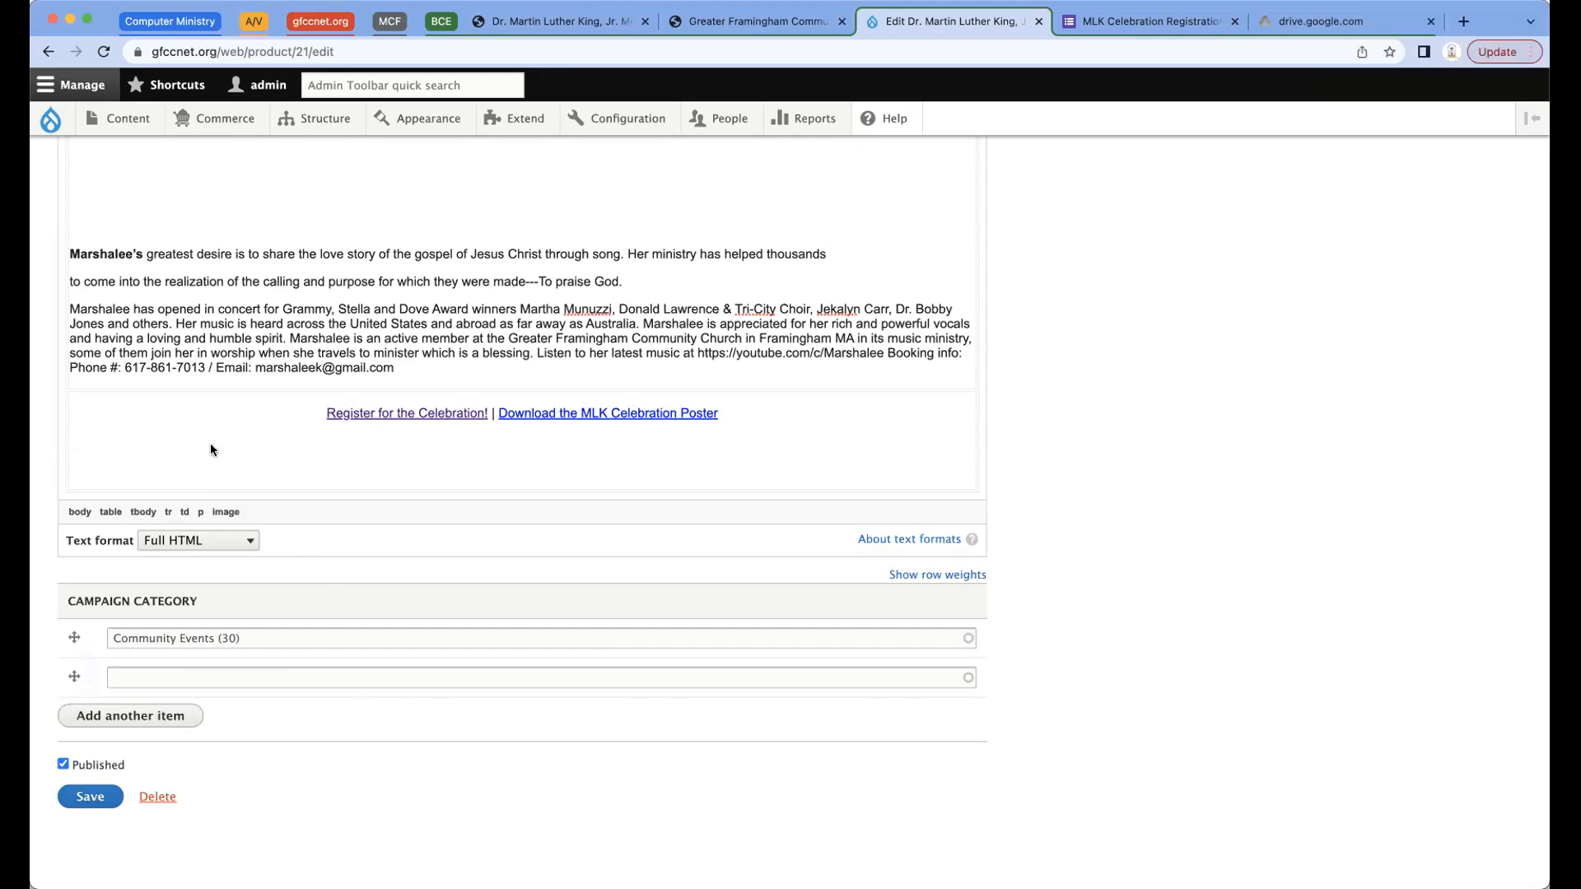
{"action": "left_click", "coordinate": [49, 51]}
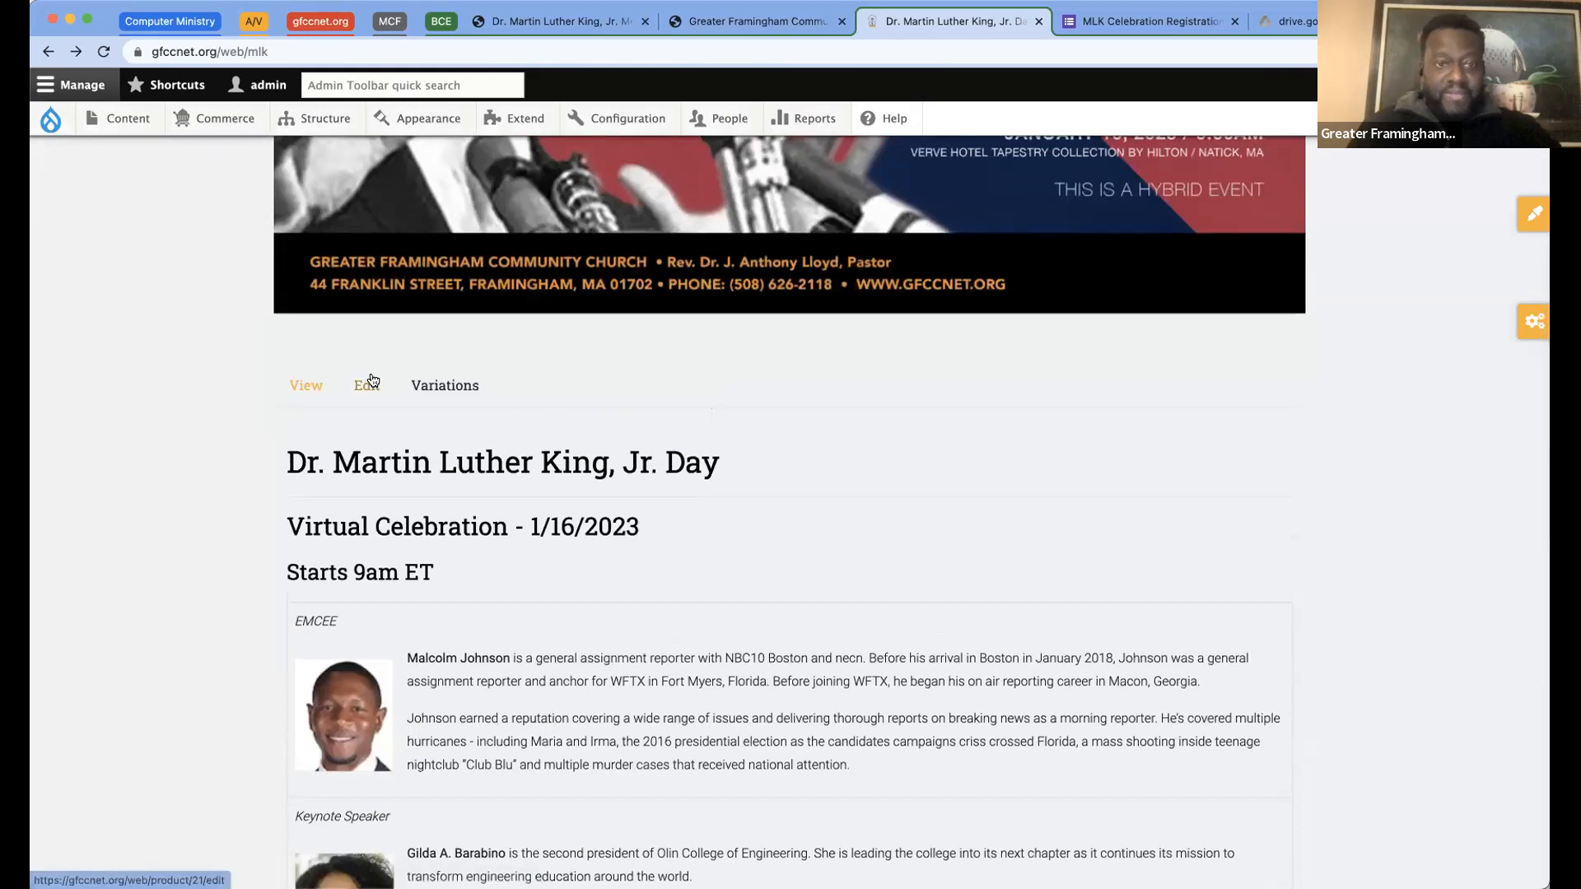
Step: Reopen the edit form for the Dr. Martin Luther King, Jr. Day Celebration page from its Edit tab
{"action": "scroll", "coordinate": [673, 454], "scroll_direction": "up", "scroll_amount": 6}
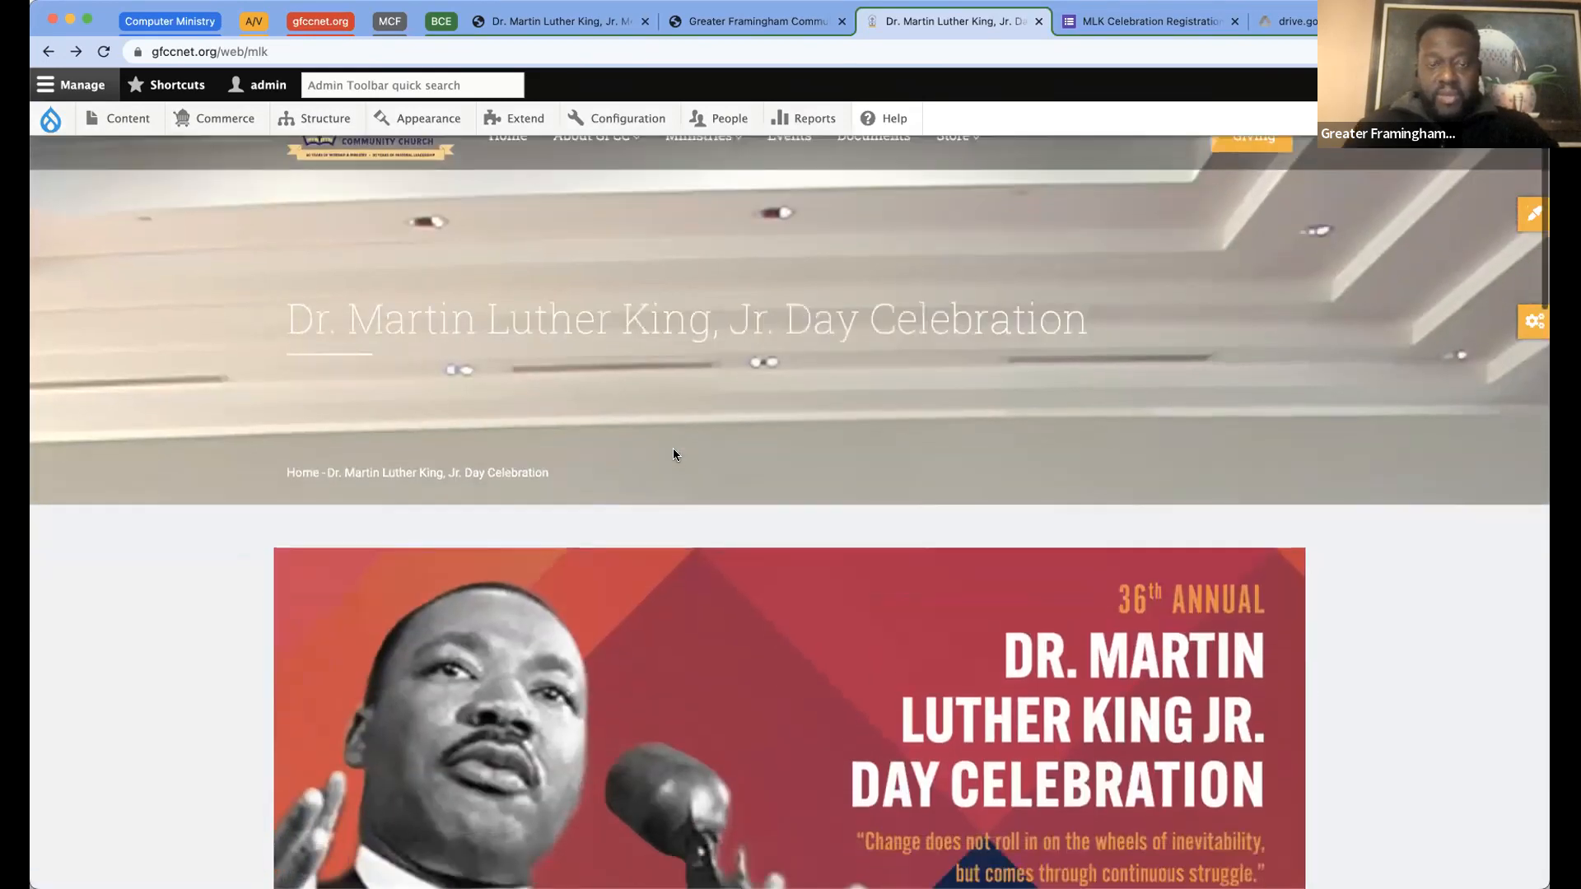
{"action": "scroll", "coordinate": [674, 454], "scroll_direction": "down", "scroll_amount": 5}
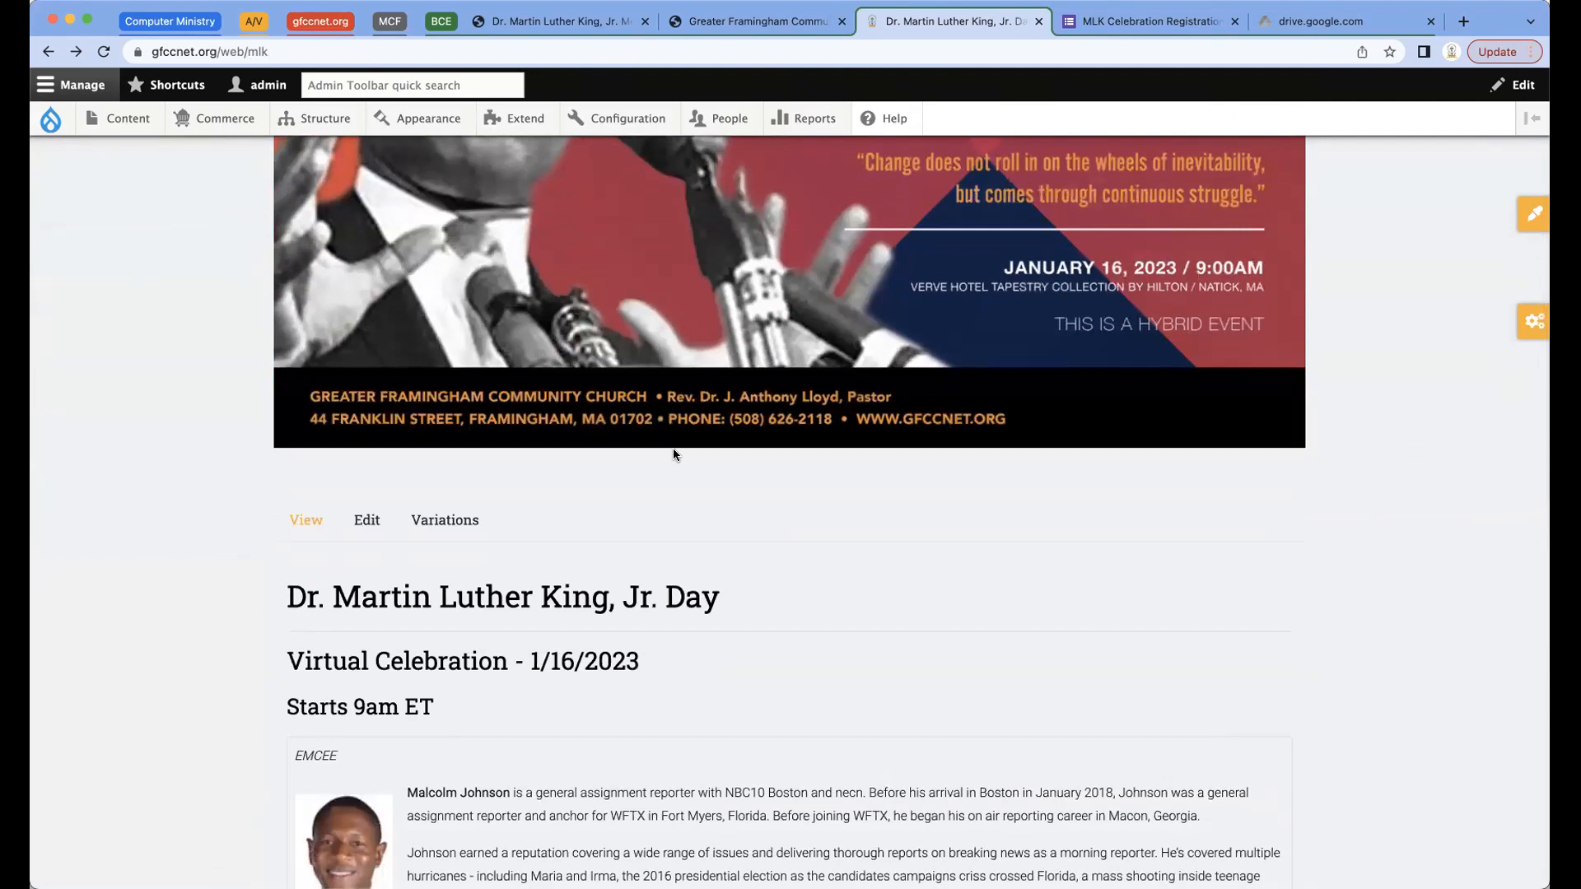
{"action": "scroll", "coordinate": [673, 449], "scroll_direction": "up", "scroll_amount": 5}
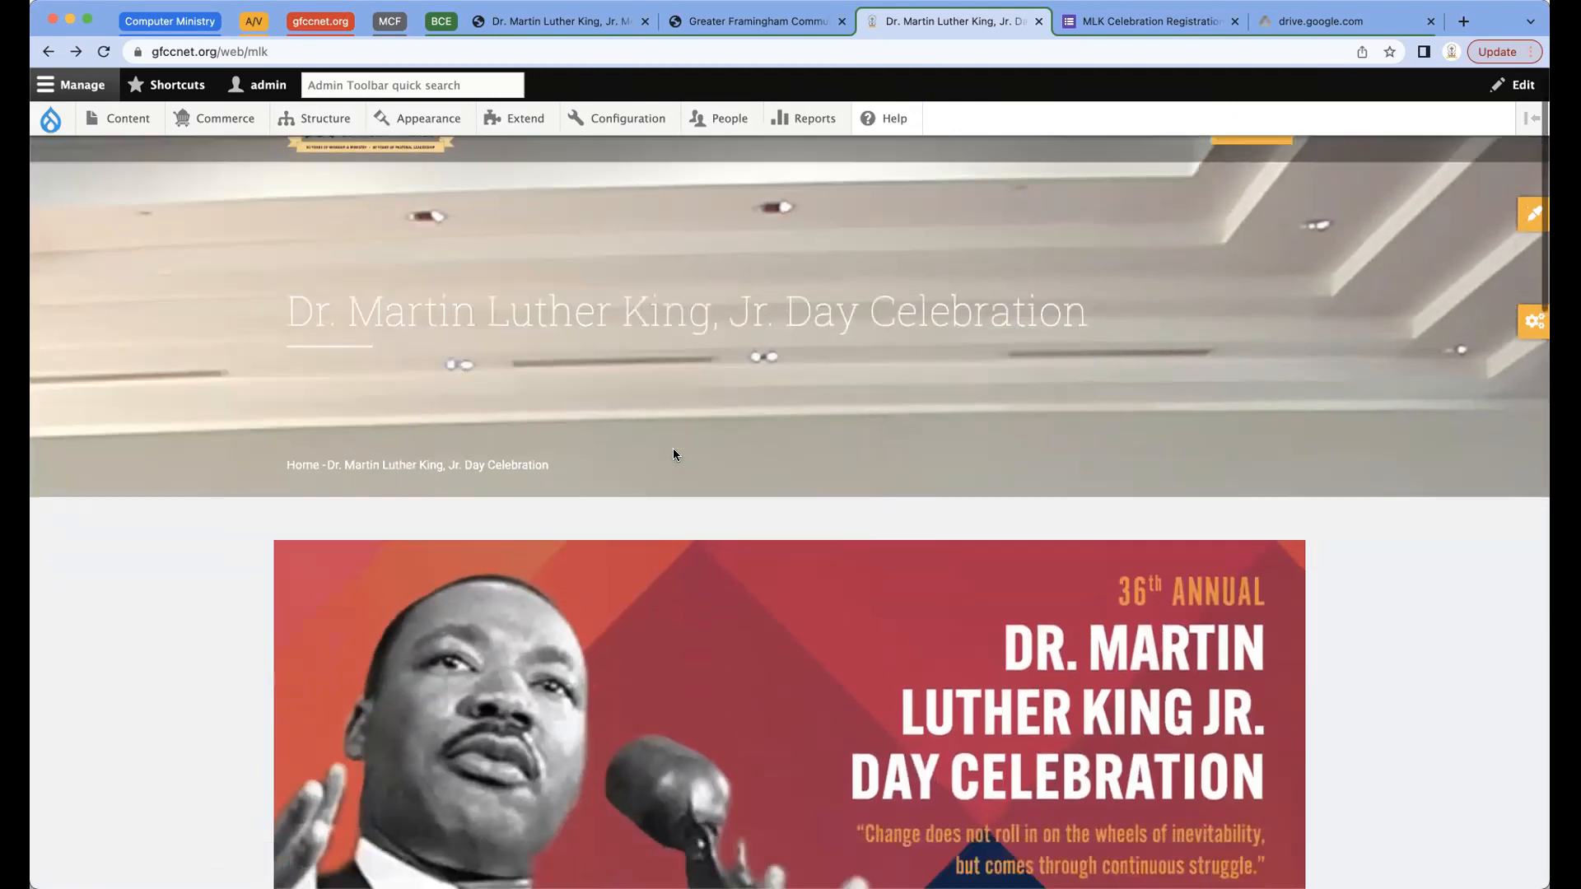
{"action": "scroll", "coordinate": [673, 455], "scroll_direction": "down", "scroll_amount": 4}
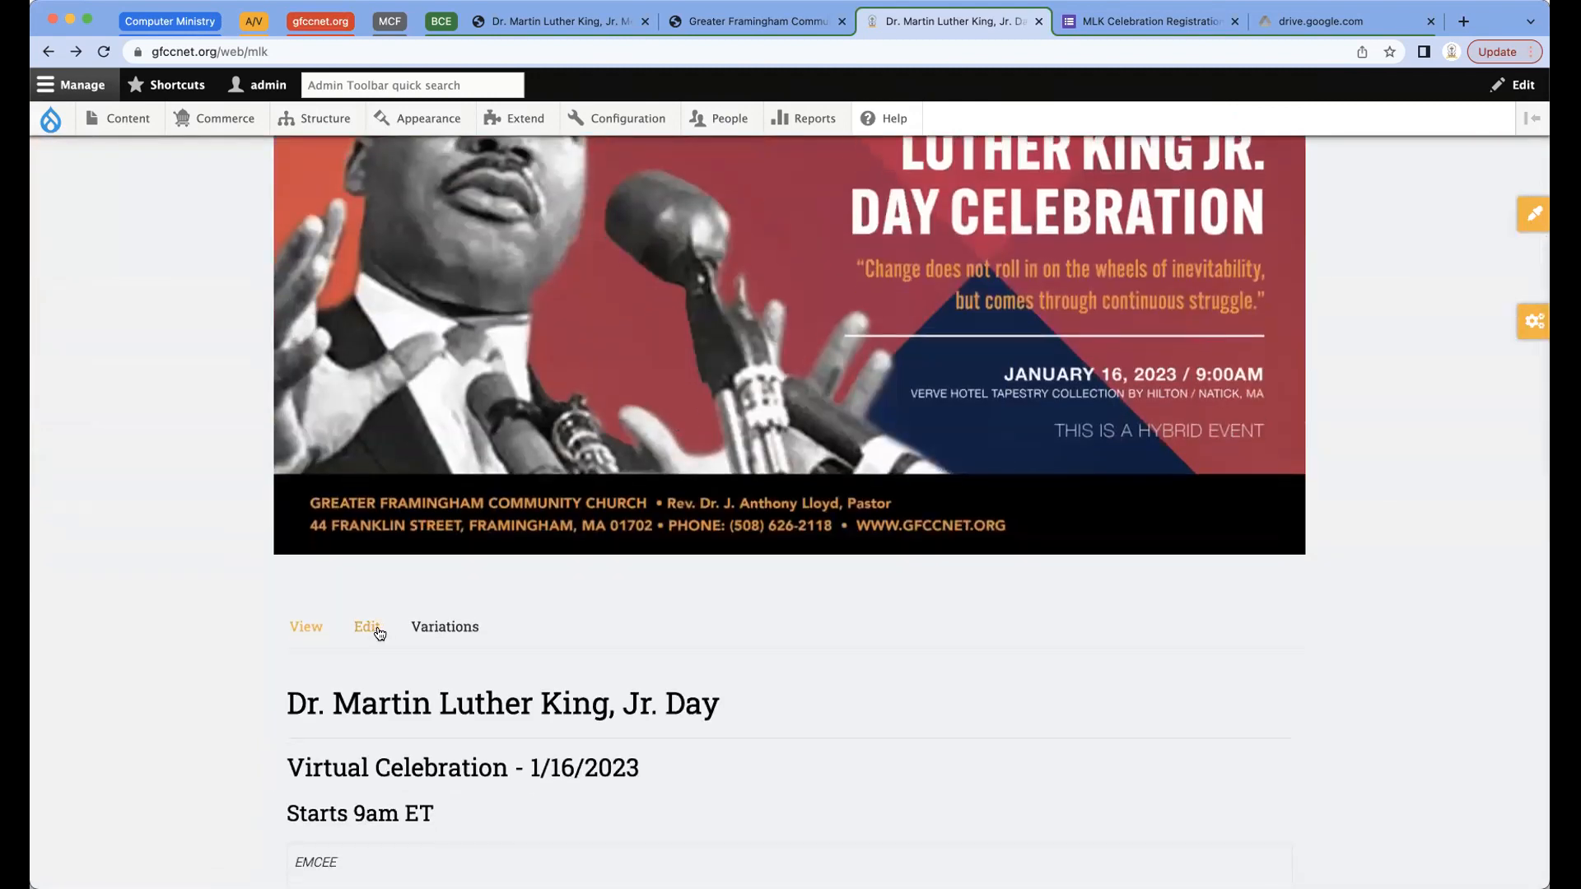
{"action": "left_click", "coordinate": [377, 632]}
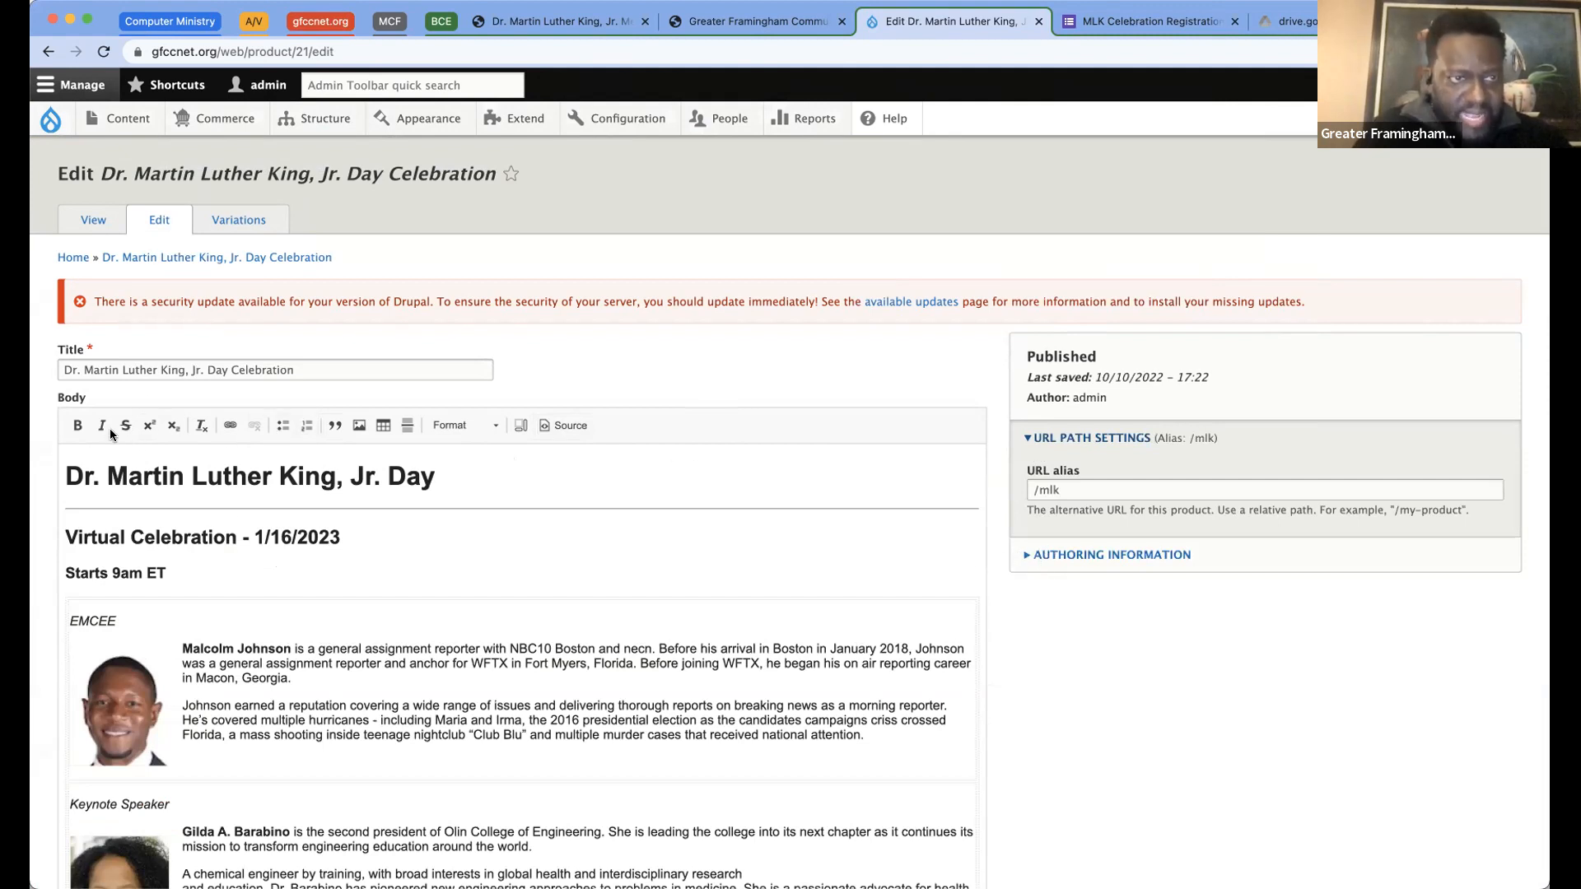
{"action": "right_click", "coordinate": [133, 11]}
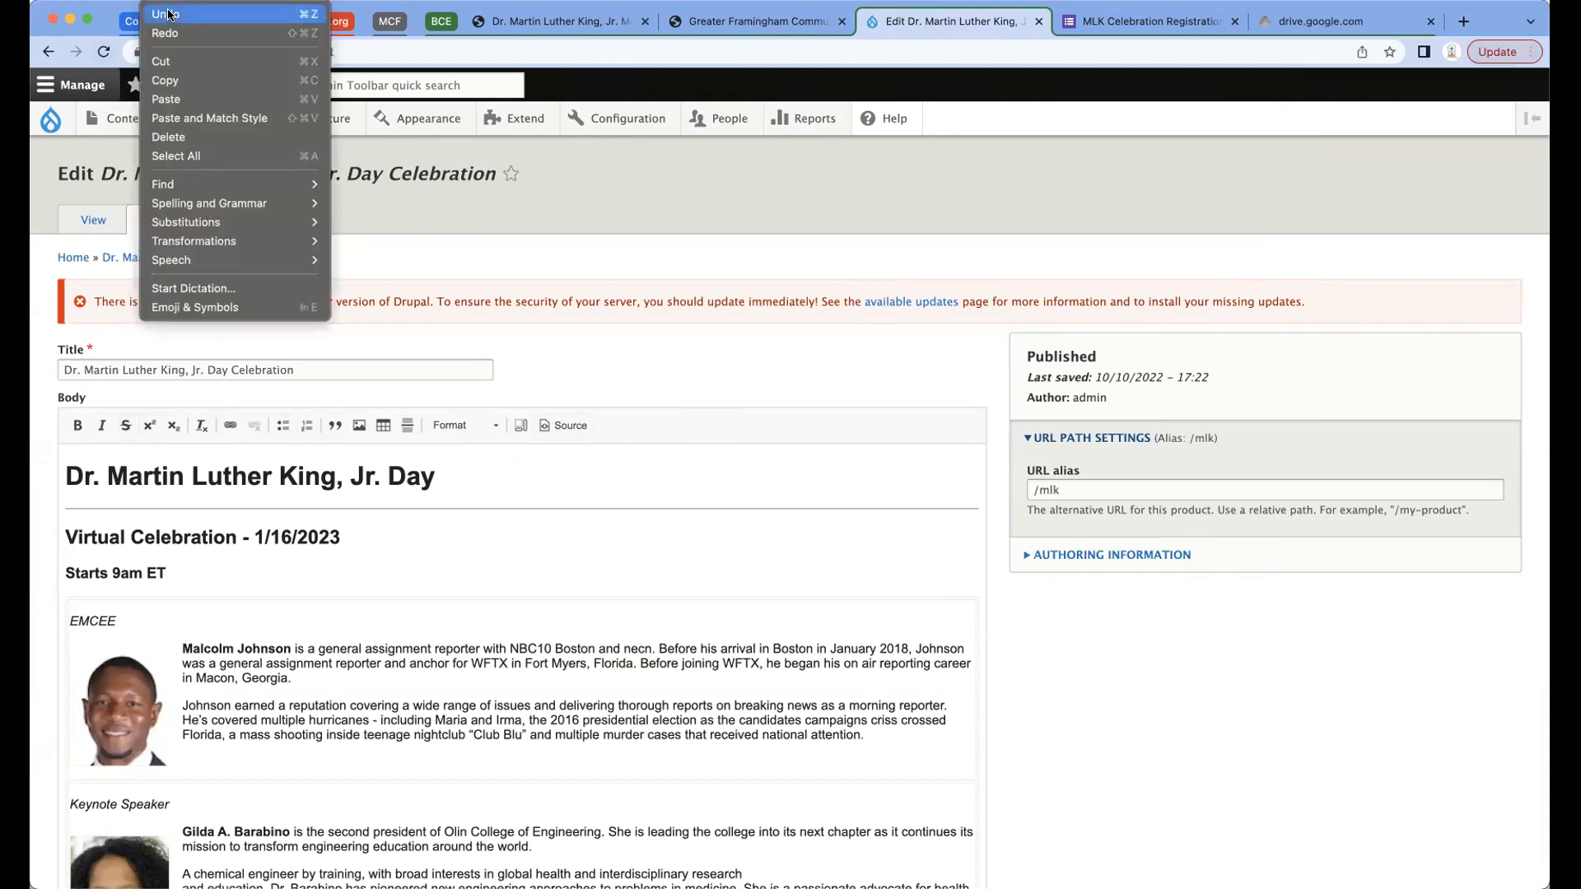
{"action": "left_click", "coordinate": [321, 650]}
{"action": "left_click", "coordinate": [294, 649]}
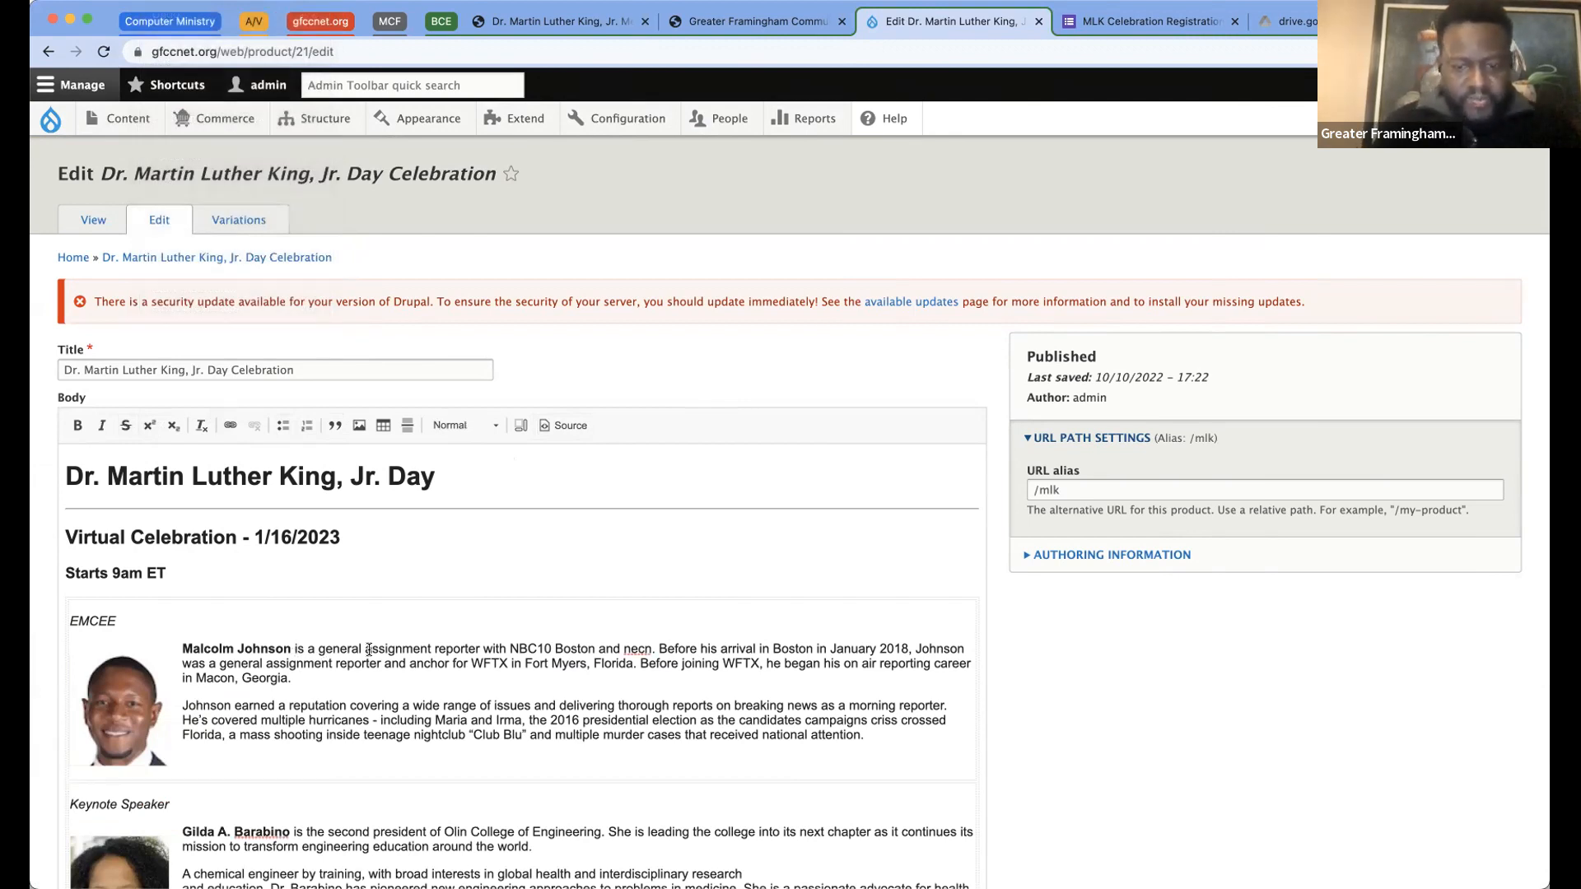
{"action": "type", "text": "JUST A T"}
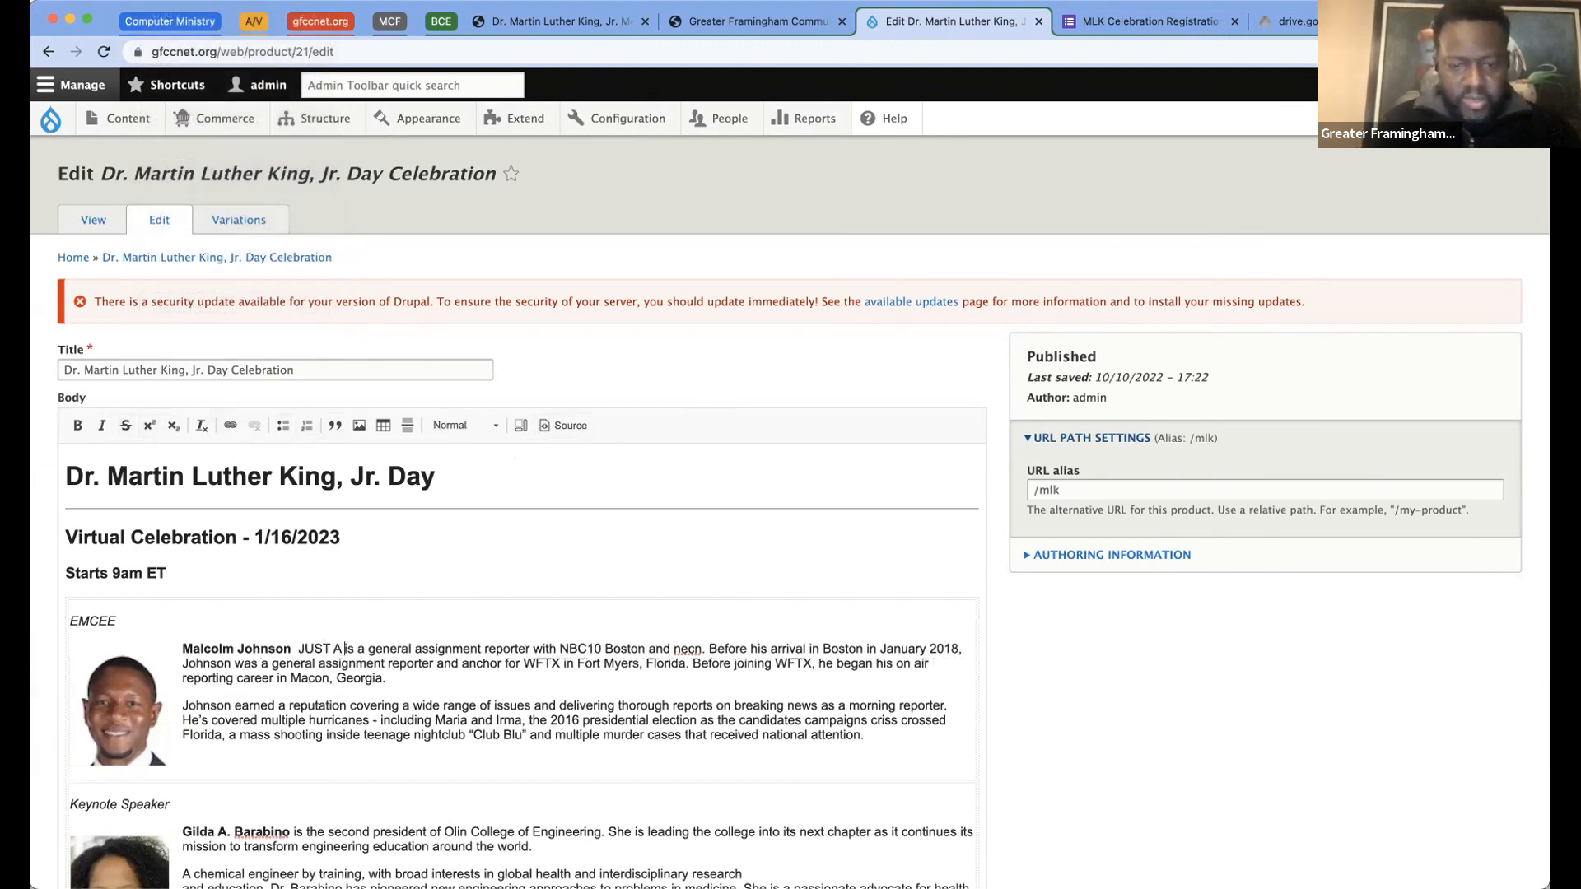
{"action": "type", "text": "EST"}
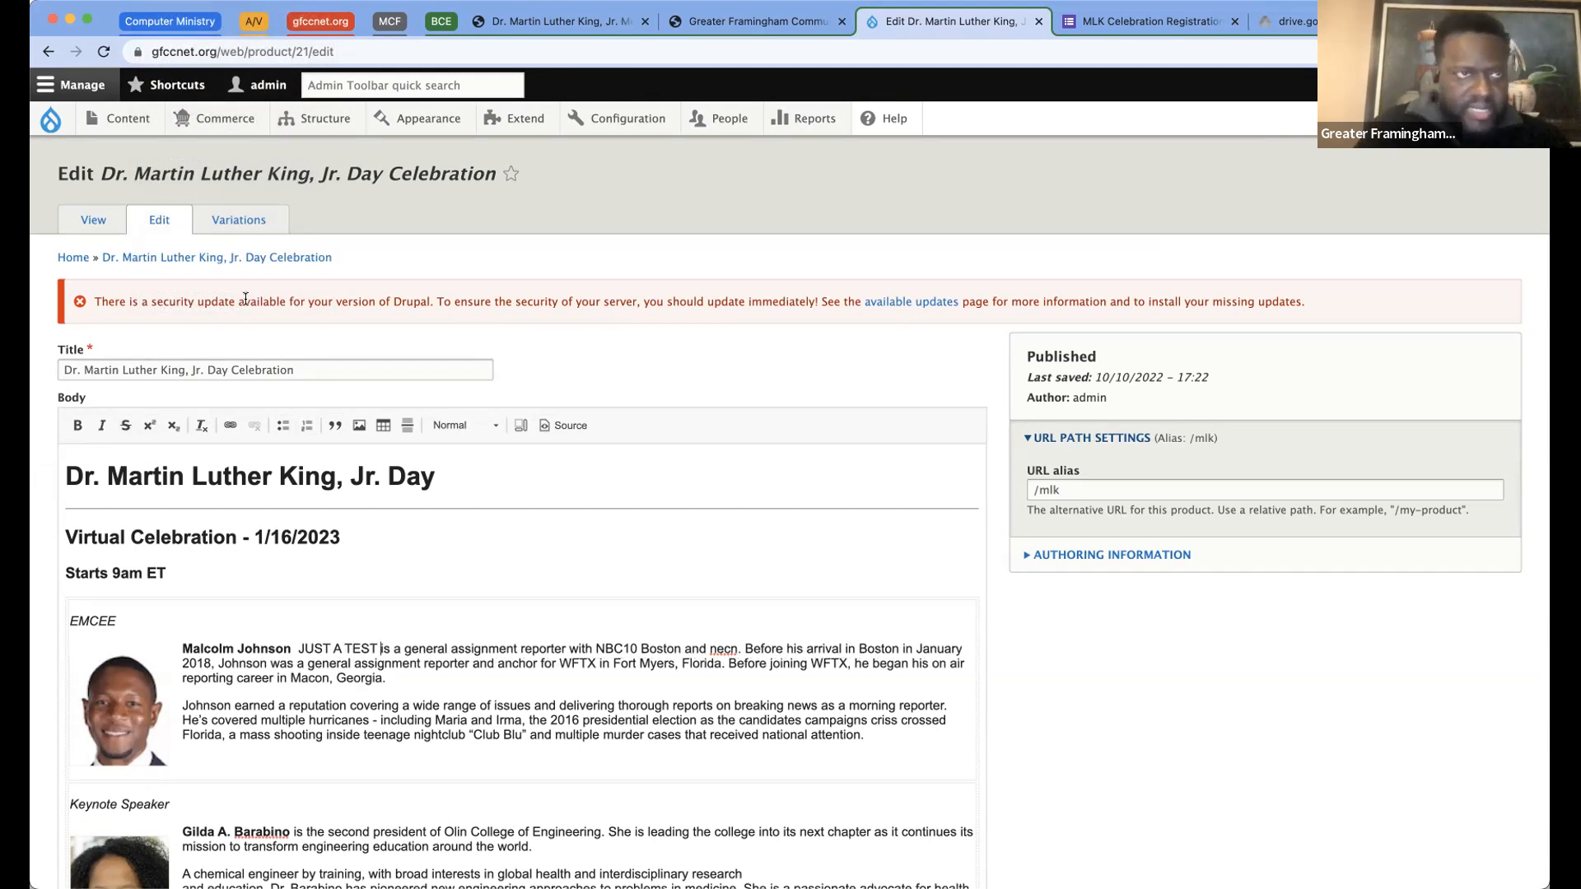
{"action": "left_click", "coordinate": [157, 0]}
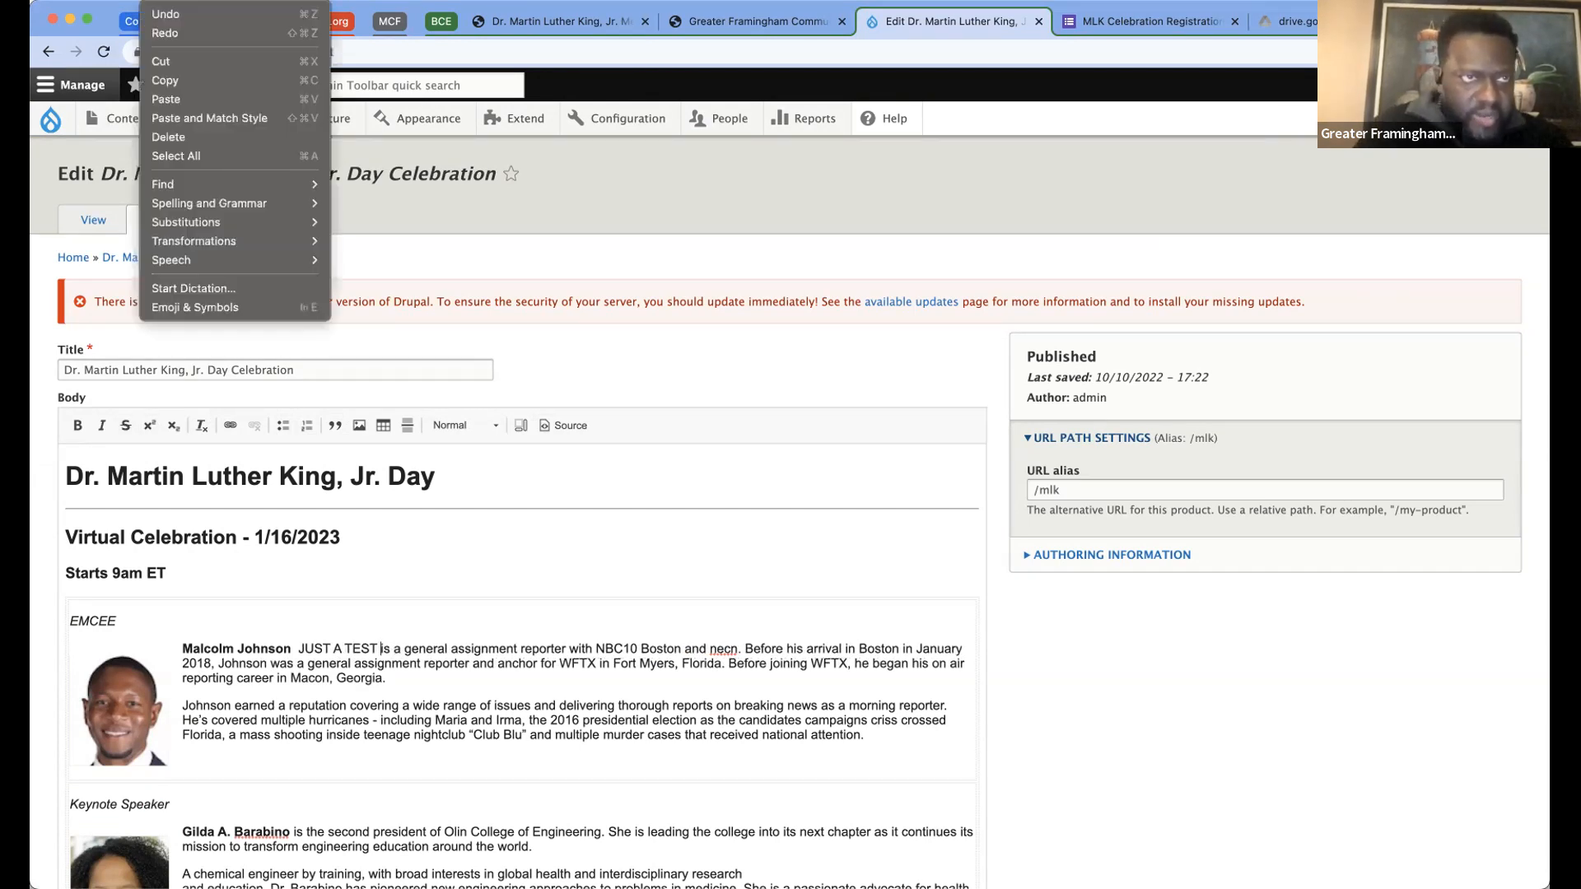
{"action": "left_click", "coordinate": [170, 14]}
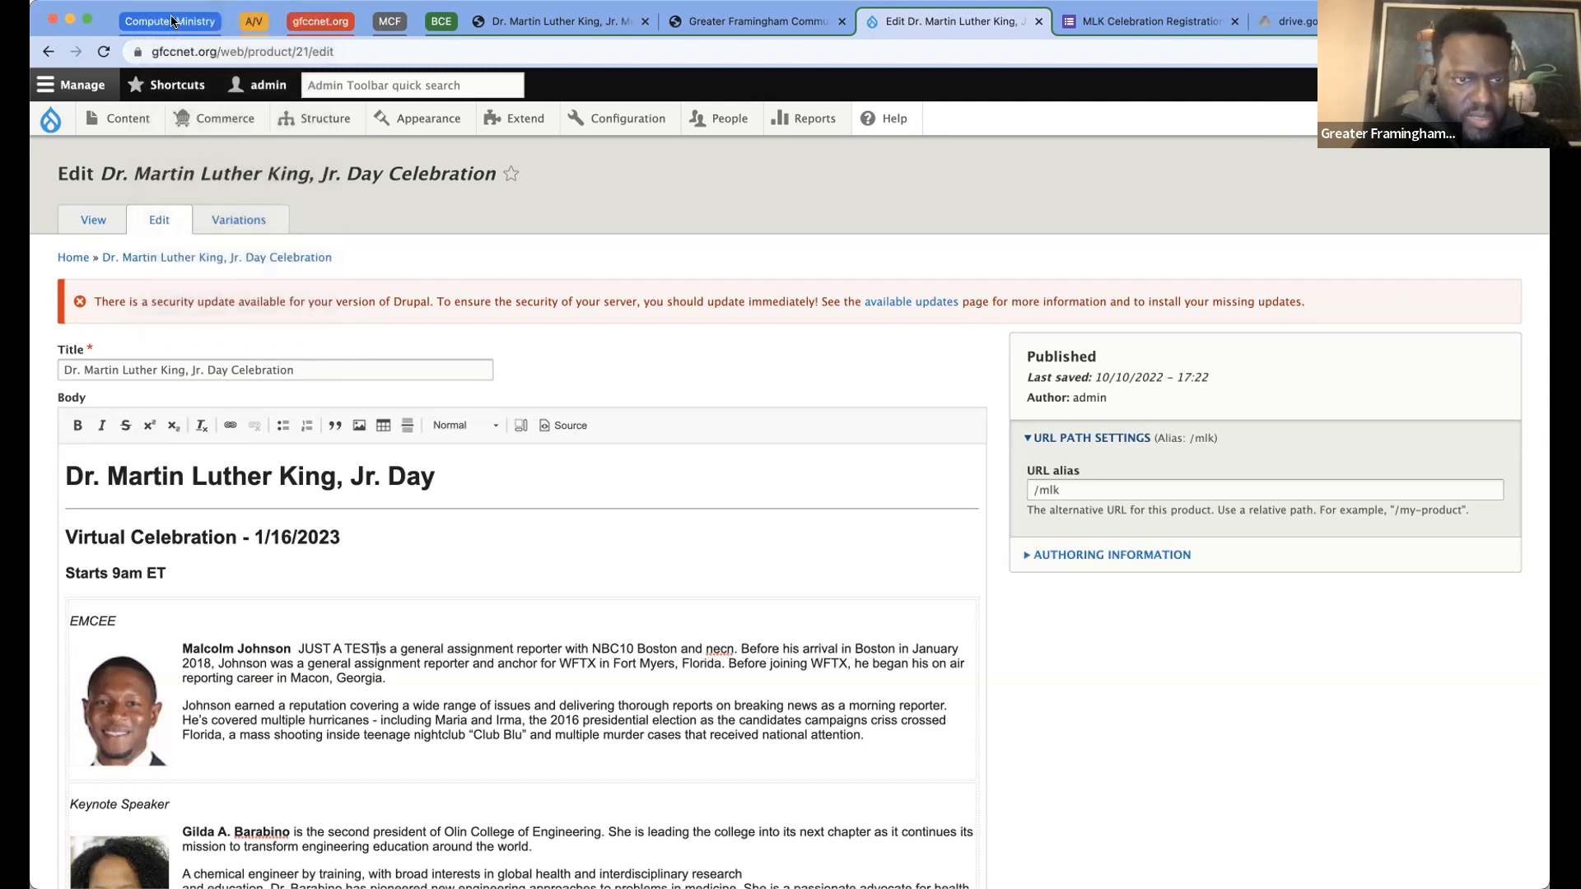
{"action": "left_click", "coordinate": [167, 2]}
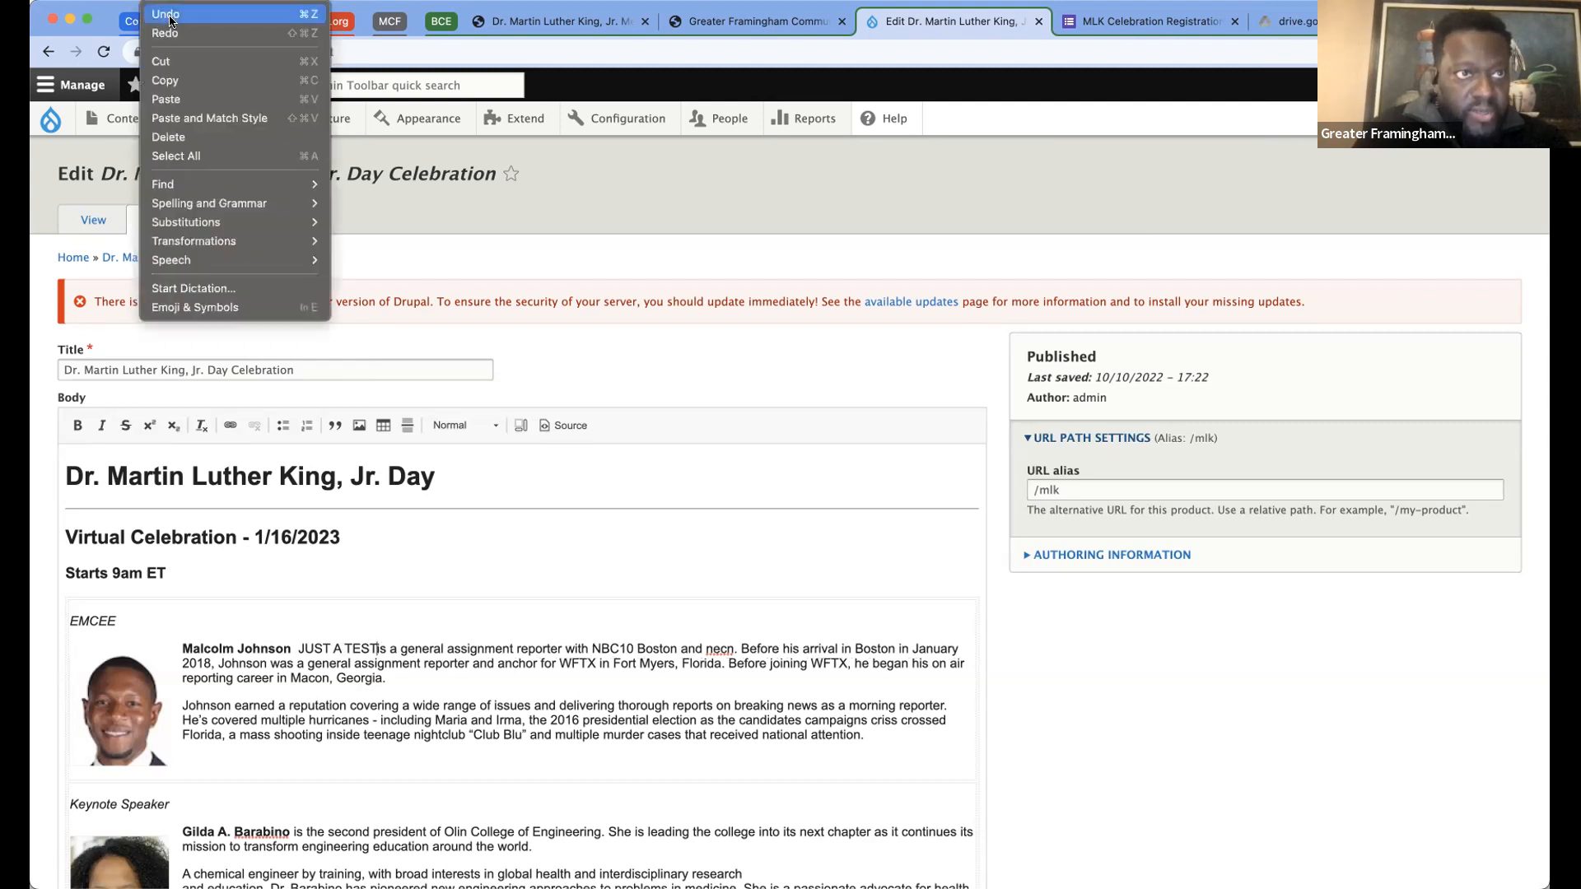
{"action": "left_click", "coordinate": [170, 17]}
{"action": "left_click", "coordinate": [166, 1]}
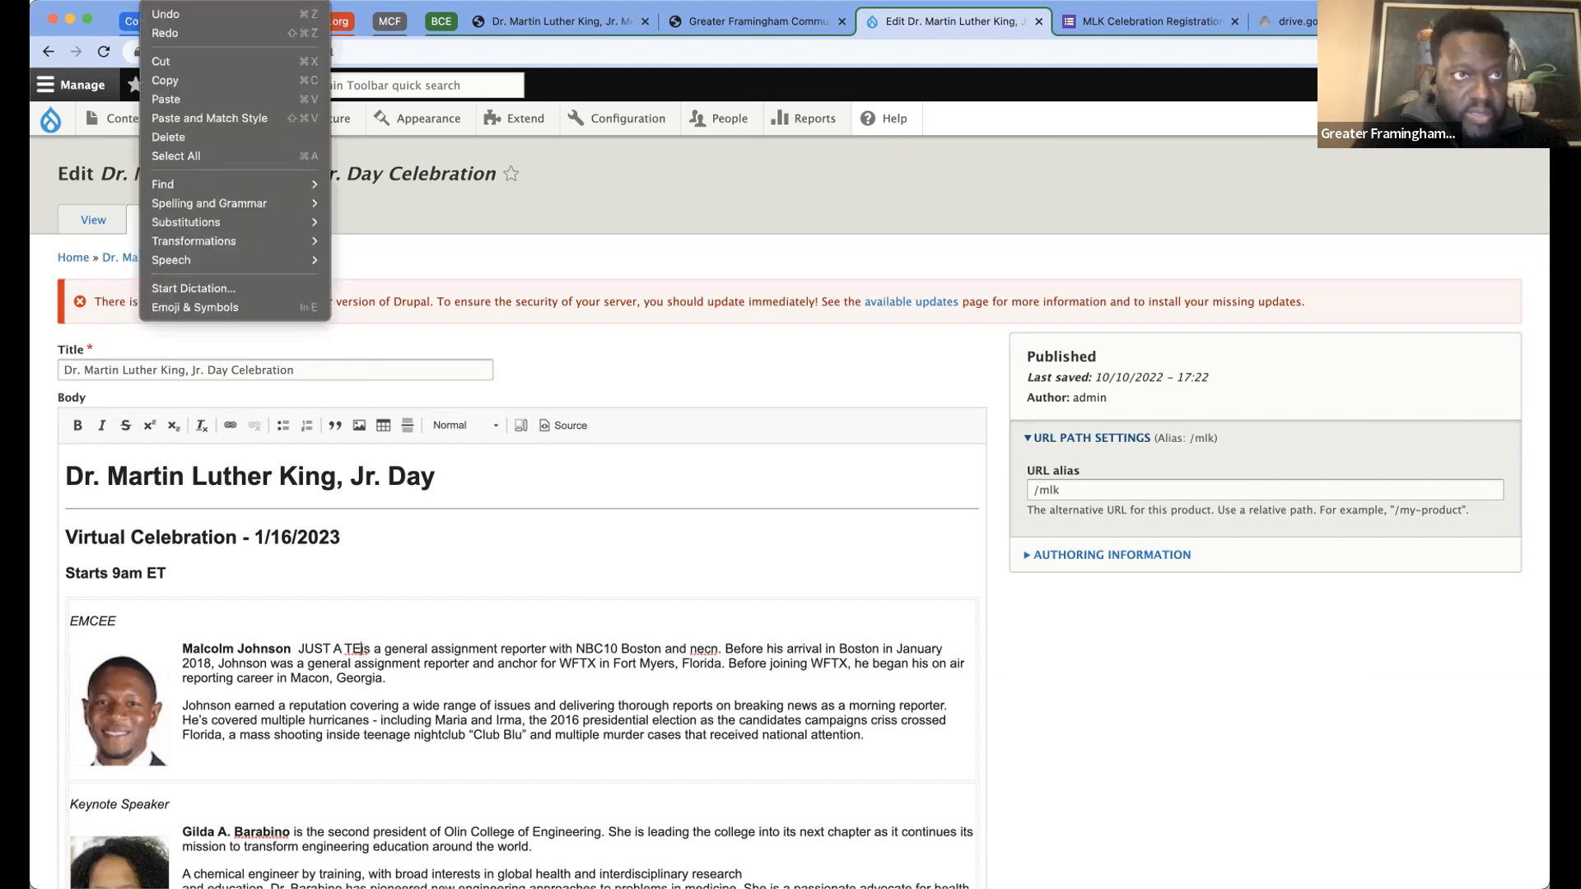
{"action": "left_click", "coordinate": [173, 15]}
{"action": "mouse_move", "coordinate": [300, 123]}
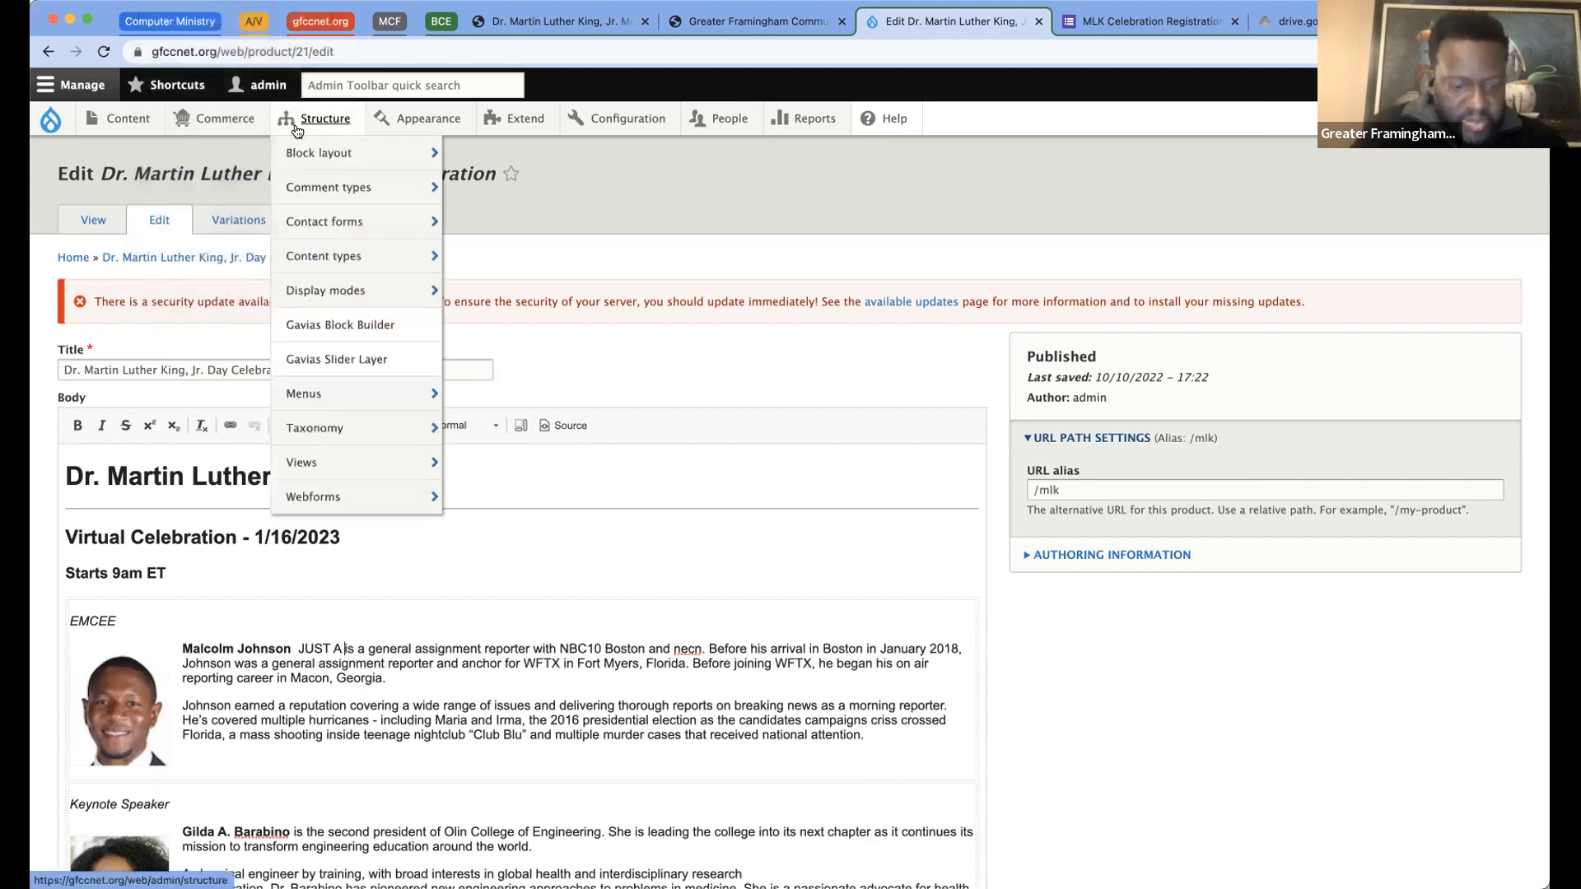
{"action": "key", "text": "super+z"}
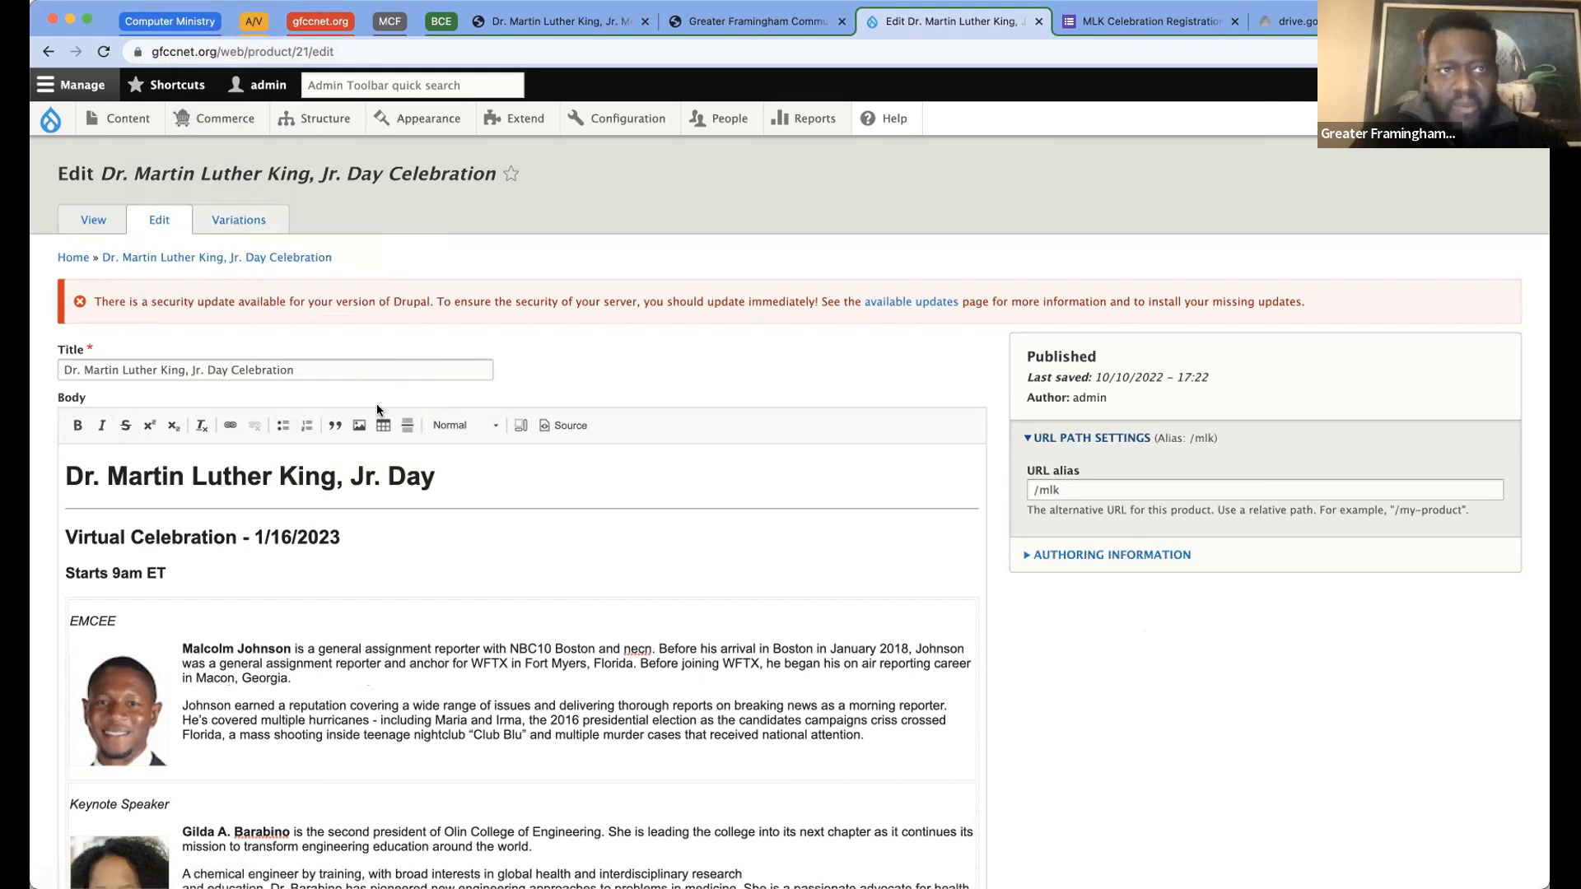
{"action": "scroll", "coordinate": [377, 404], "scroll_direction": "down", "scroll_amount": 5}
{"action": "scroll", "coordinate": [377, 401], "scroll_direction": "up", "scroll_amount": 5}
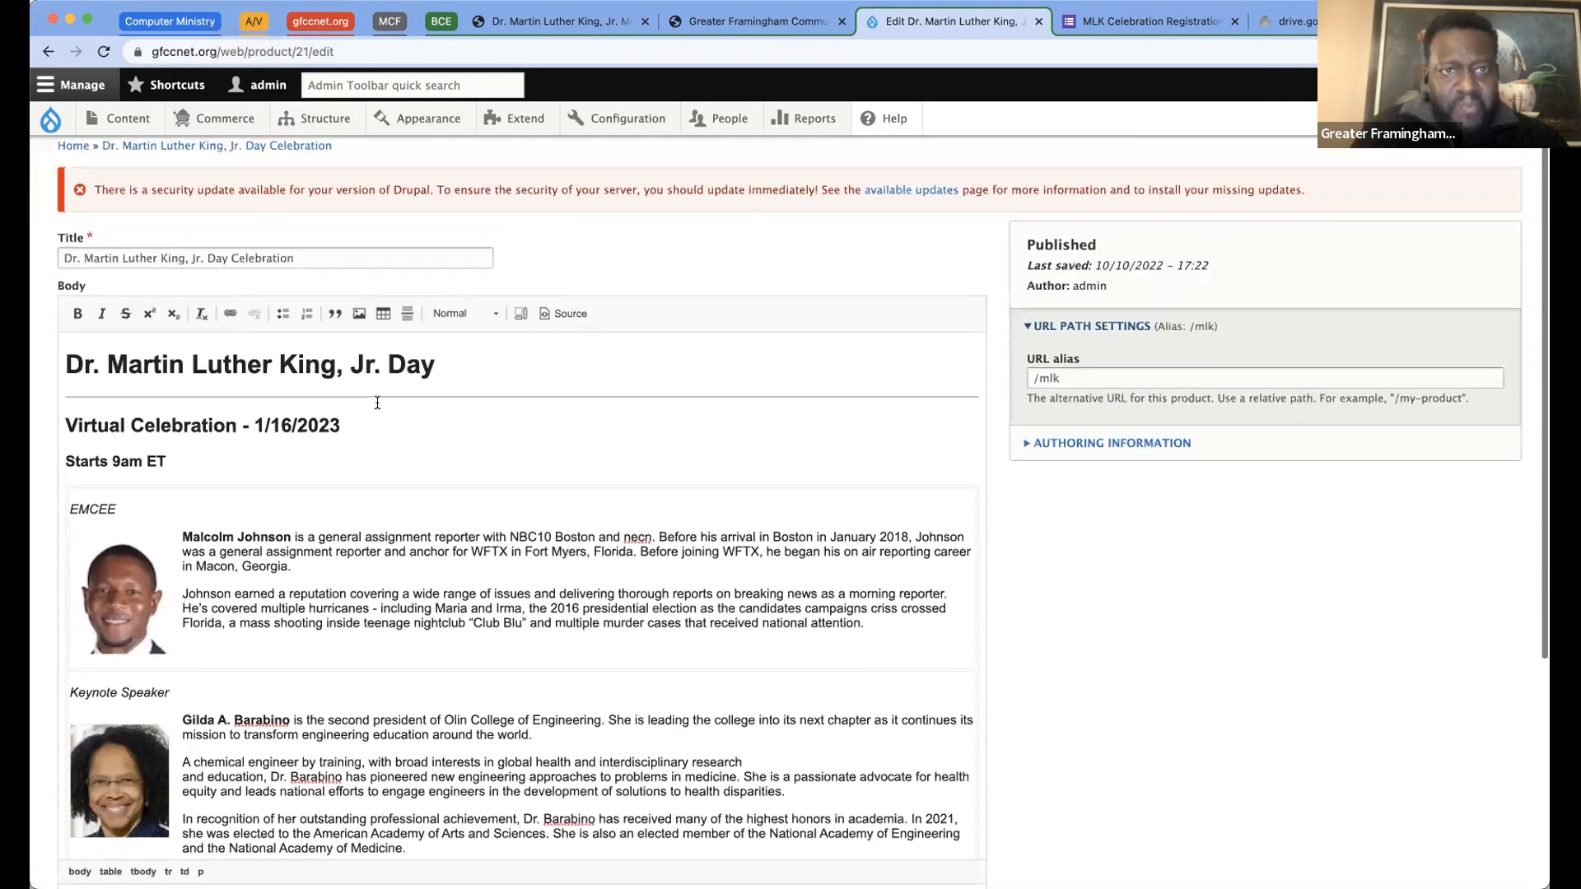
{"action": "left_click", "coordinate": [235, 171]}
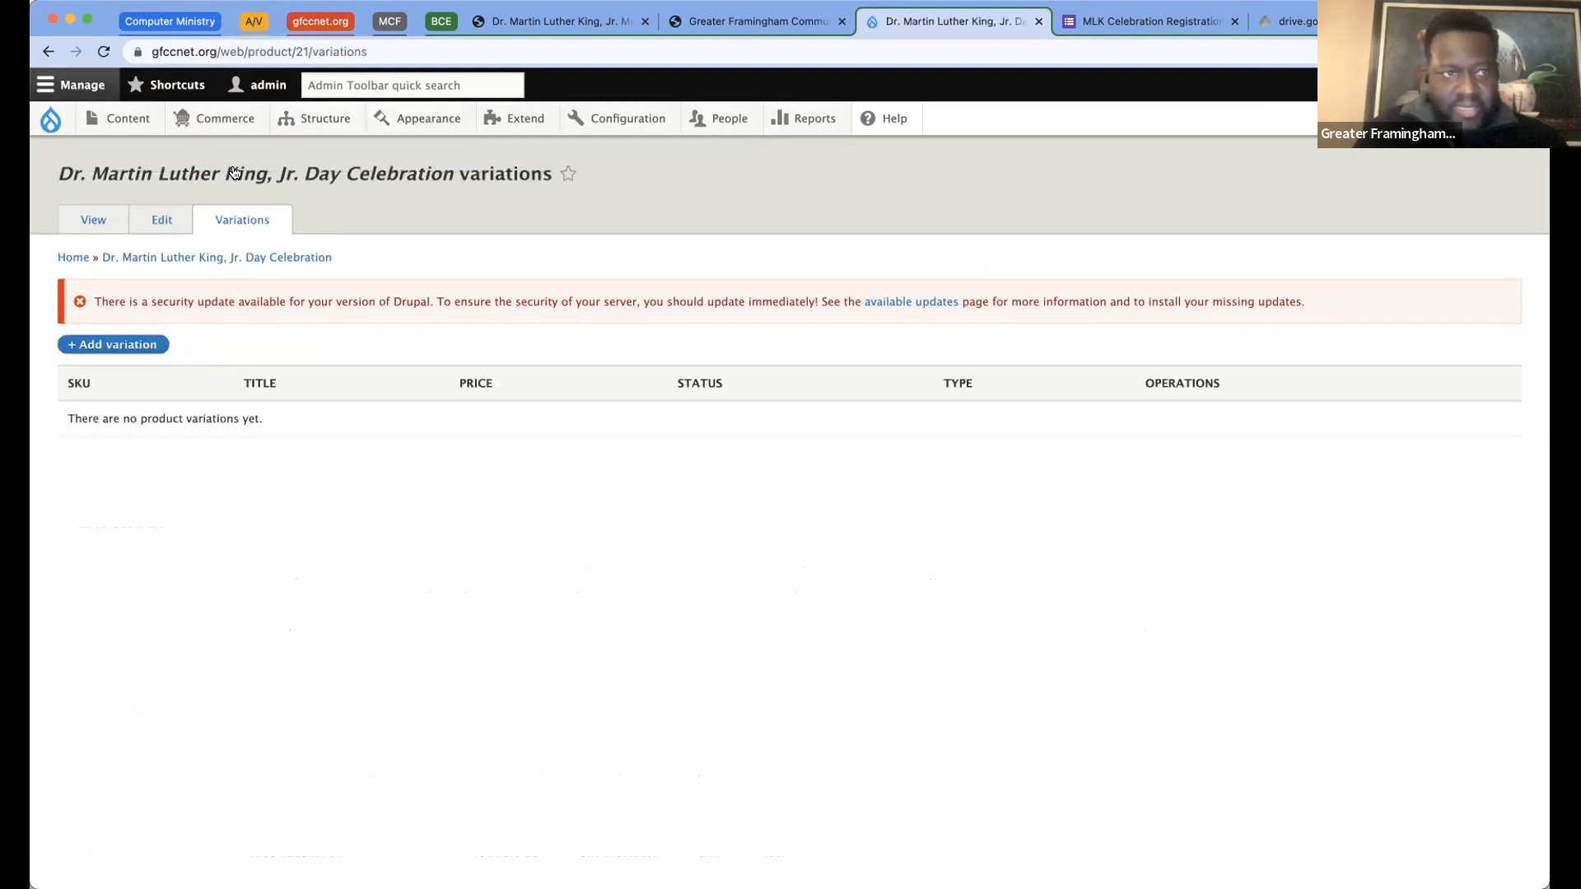
{"action": "left_click", "coordinate": [153, 228]}
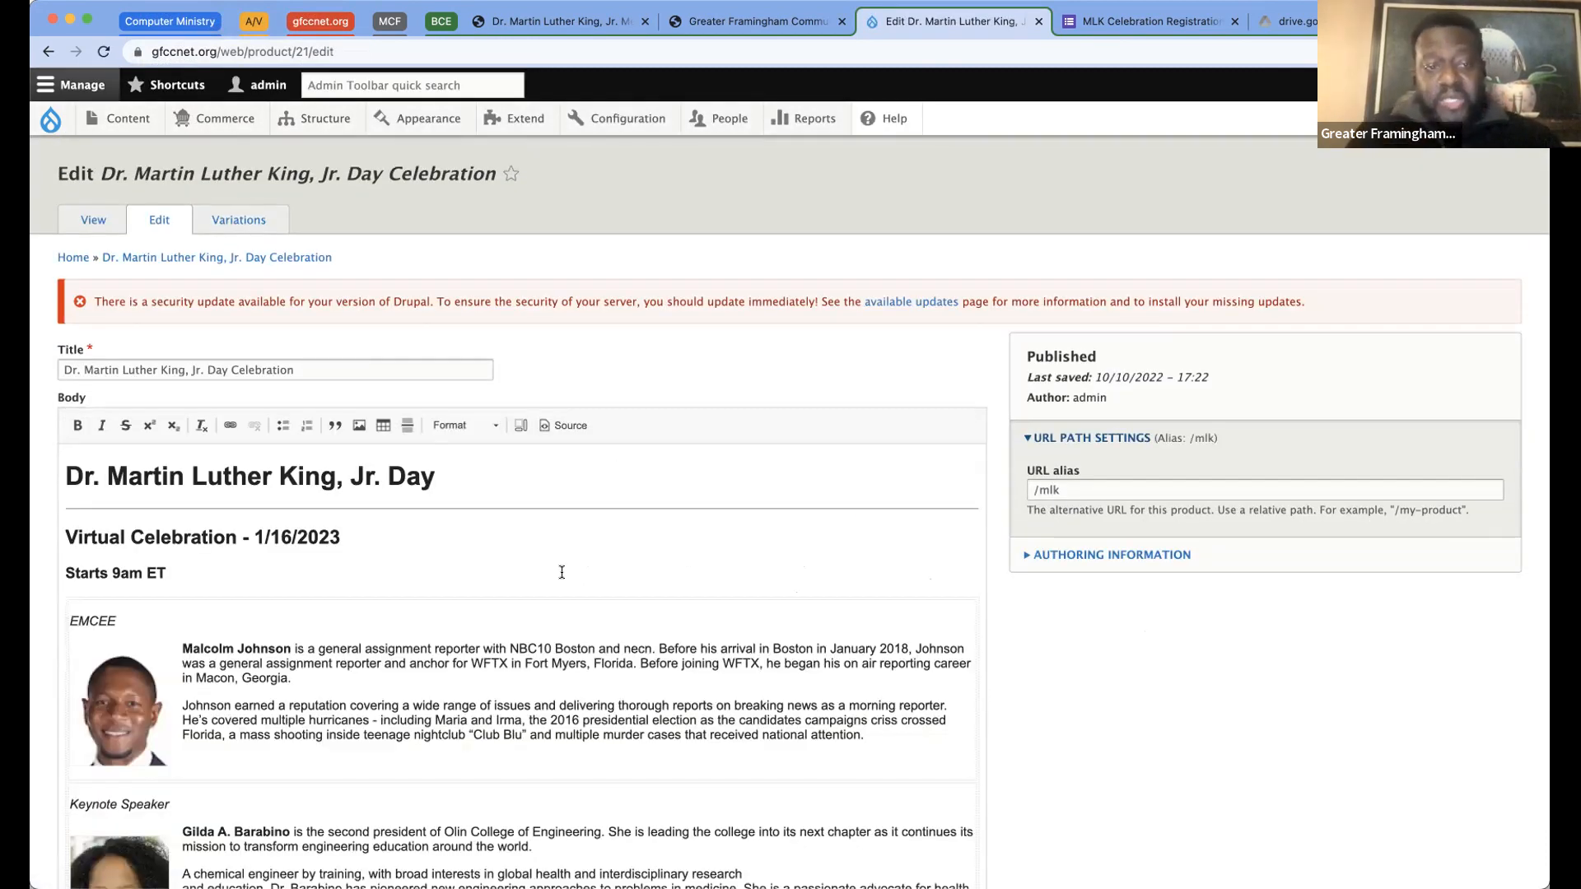
{"action": "scroll", "coordinate": [609, 724], "scroll_direction": "down", "scroll_amount": 3}
{"action": "scroll", "coordinate": [609, 724], "scroll_direction": "down", "scroll_amount": 5}
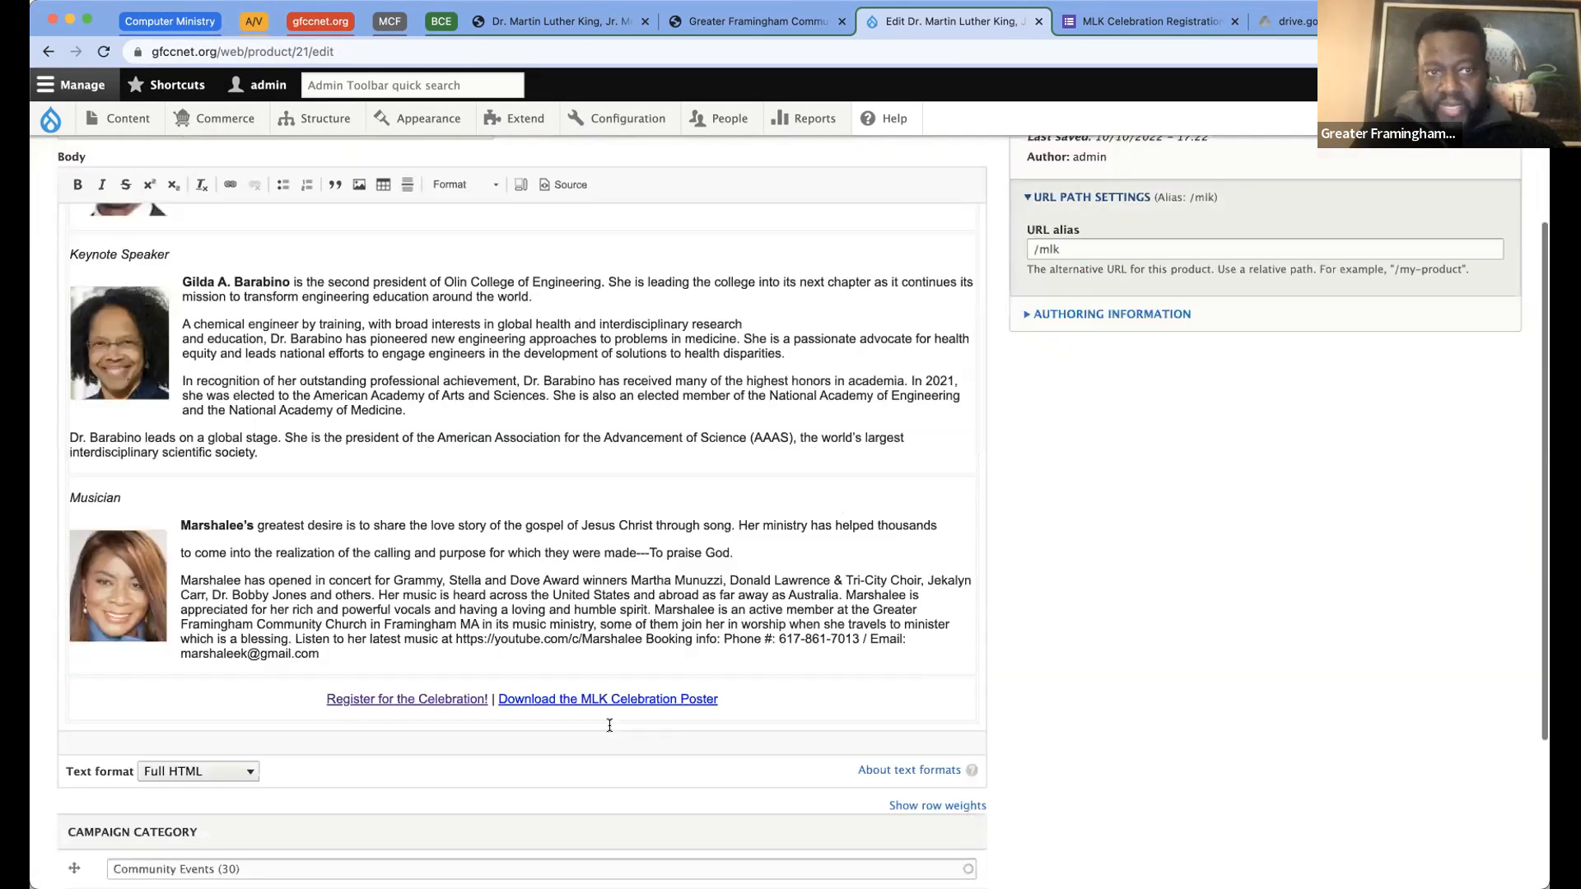
{"action": "scroll", "coordinate": [609, 724], "scroll_direction": "up", "scroll_amount": 4}
{"action": "scroll", "coordinate": [609, 725], "scroll_direction": "up", "scroll_amount": 4}
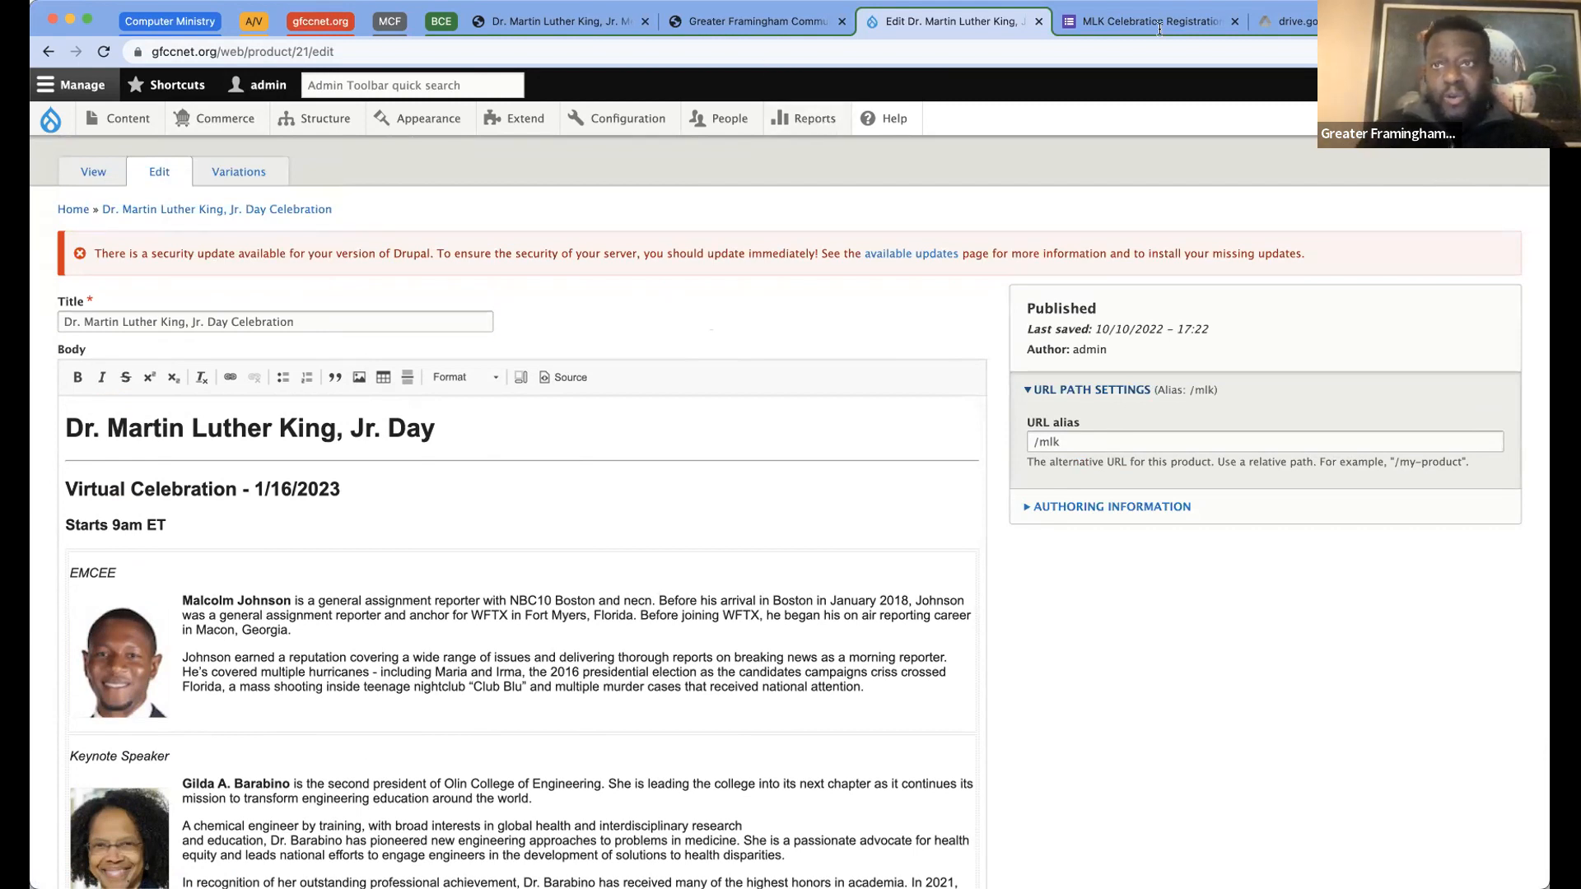
{"action": "left_click", "coordinate": [723, 21]}
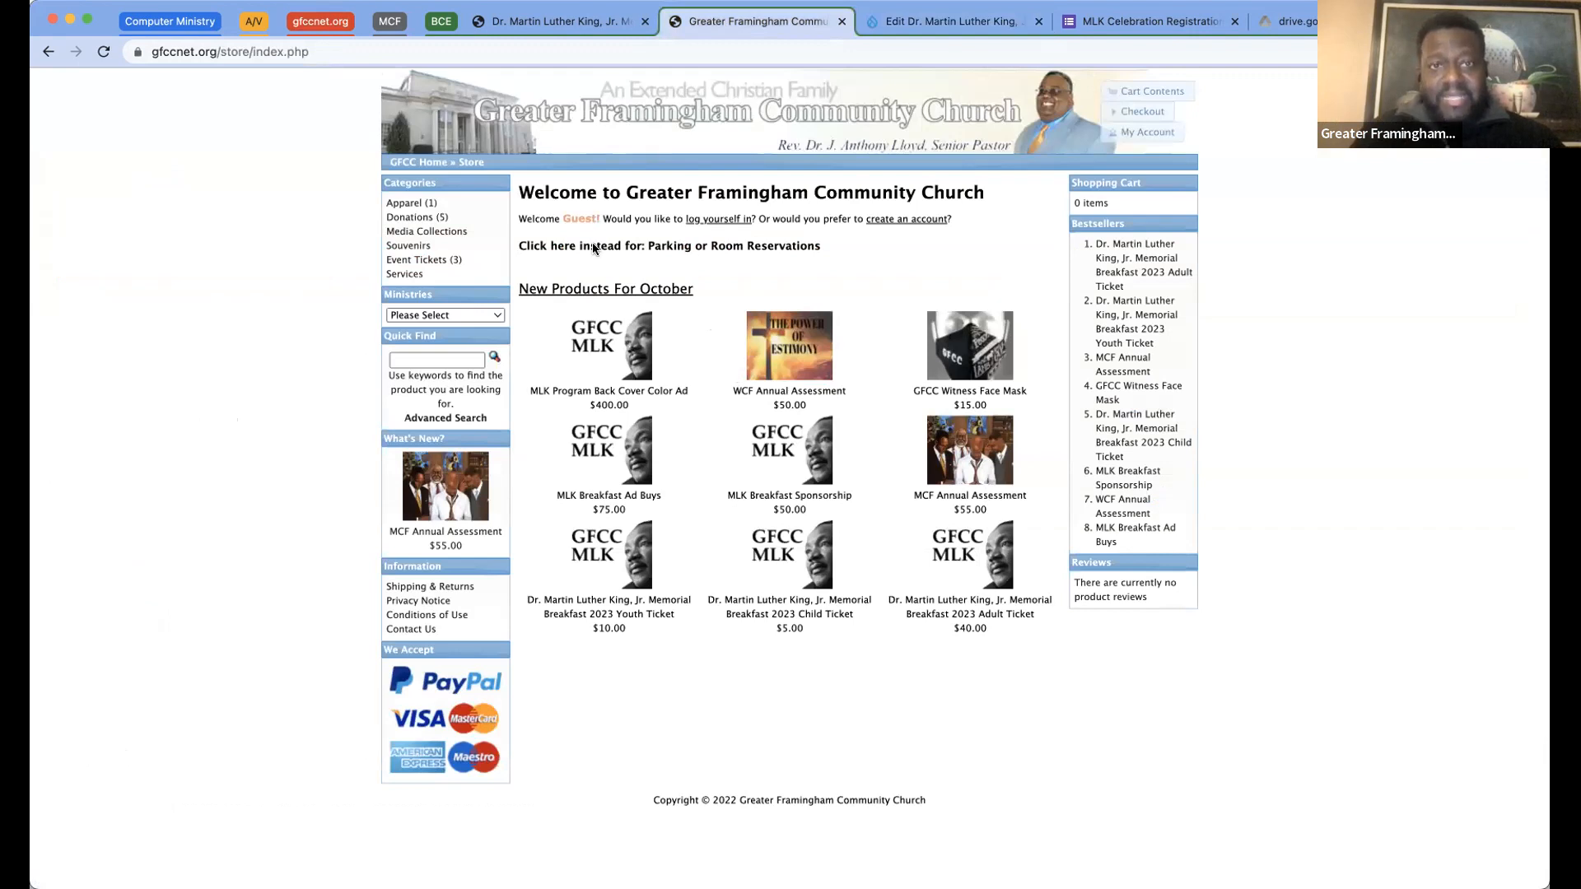
{"action": "left_click", "coordinate": [557, 19]}
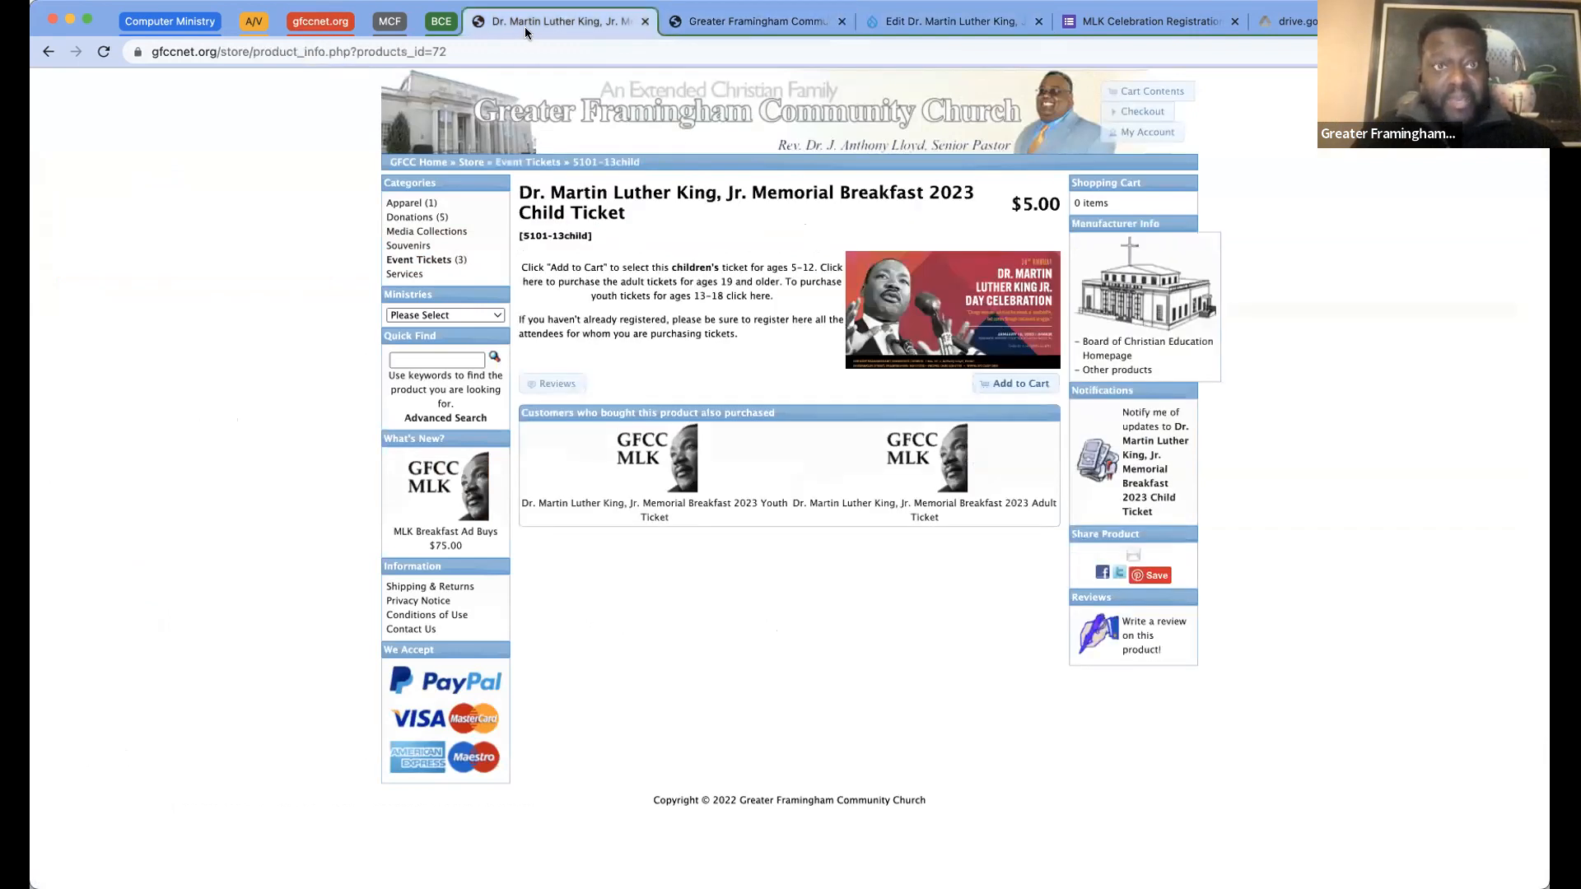
{"action": "left_click", "coordinate": [730, 23]}
{"action": "left_click", "coordinate": [577, 23]}
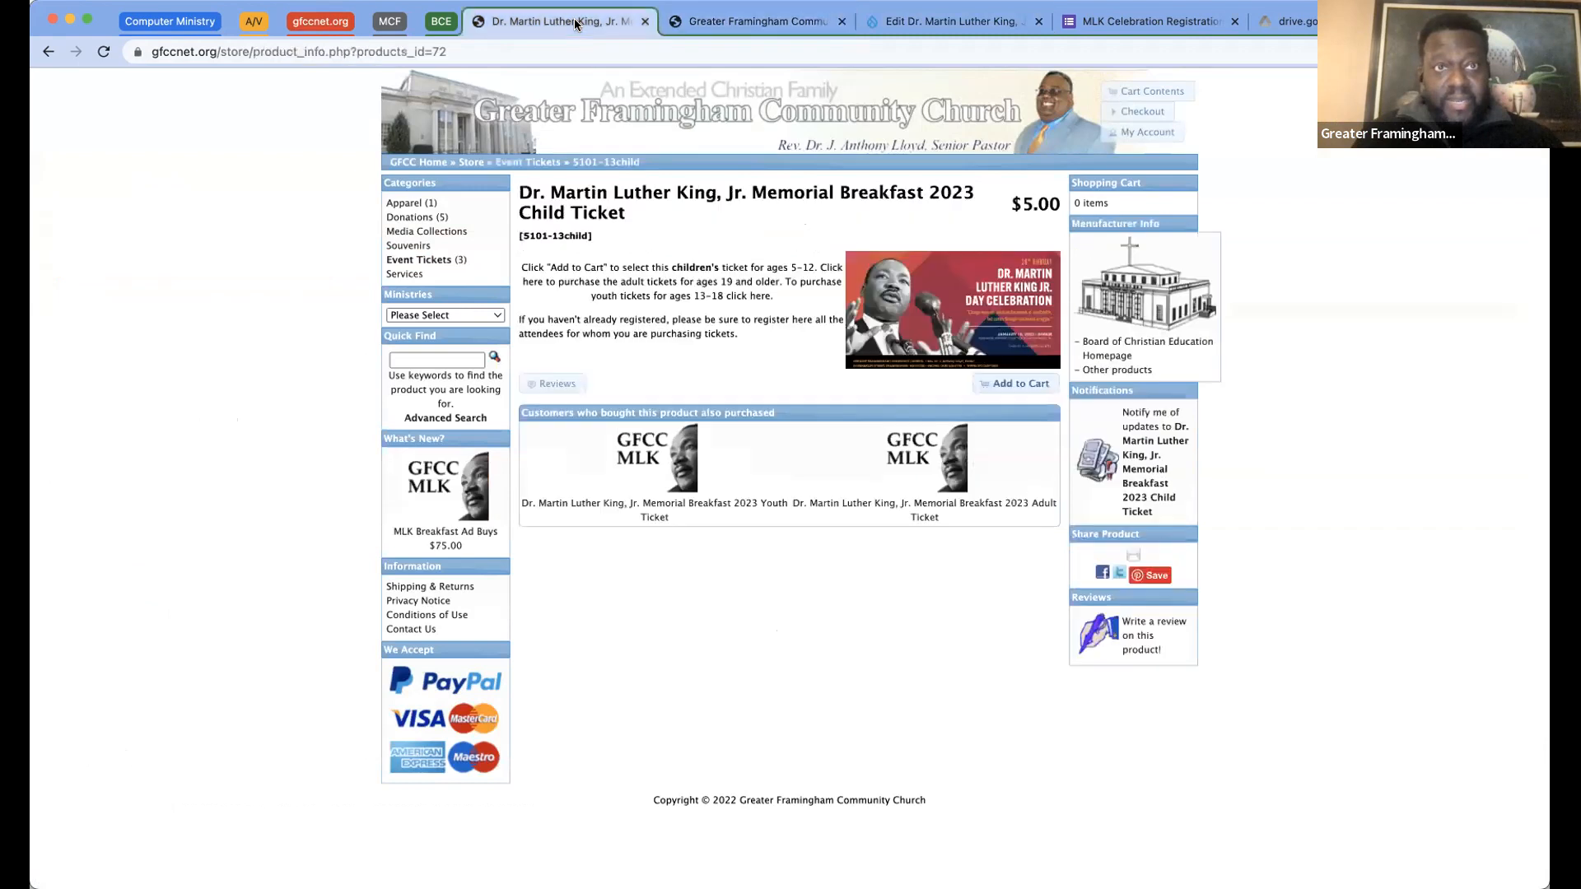
{"action": "left_click", "coordinate": [46, 49]}
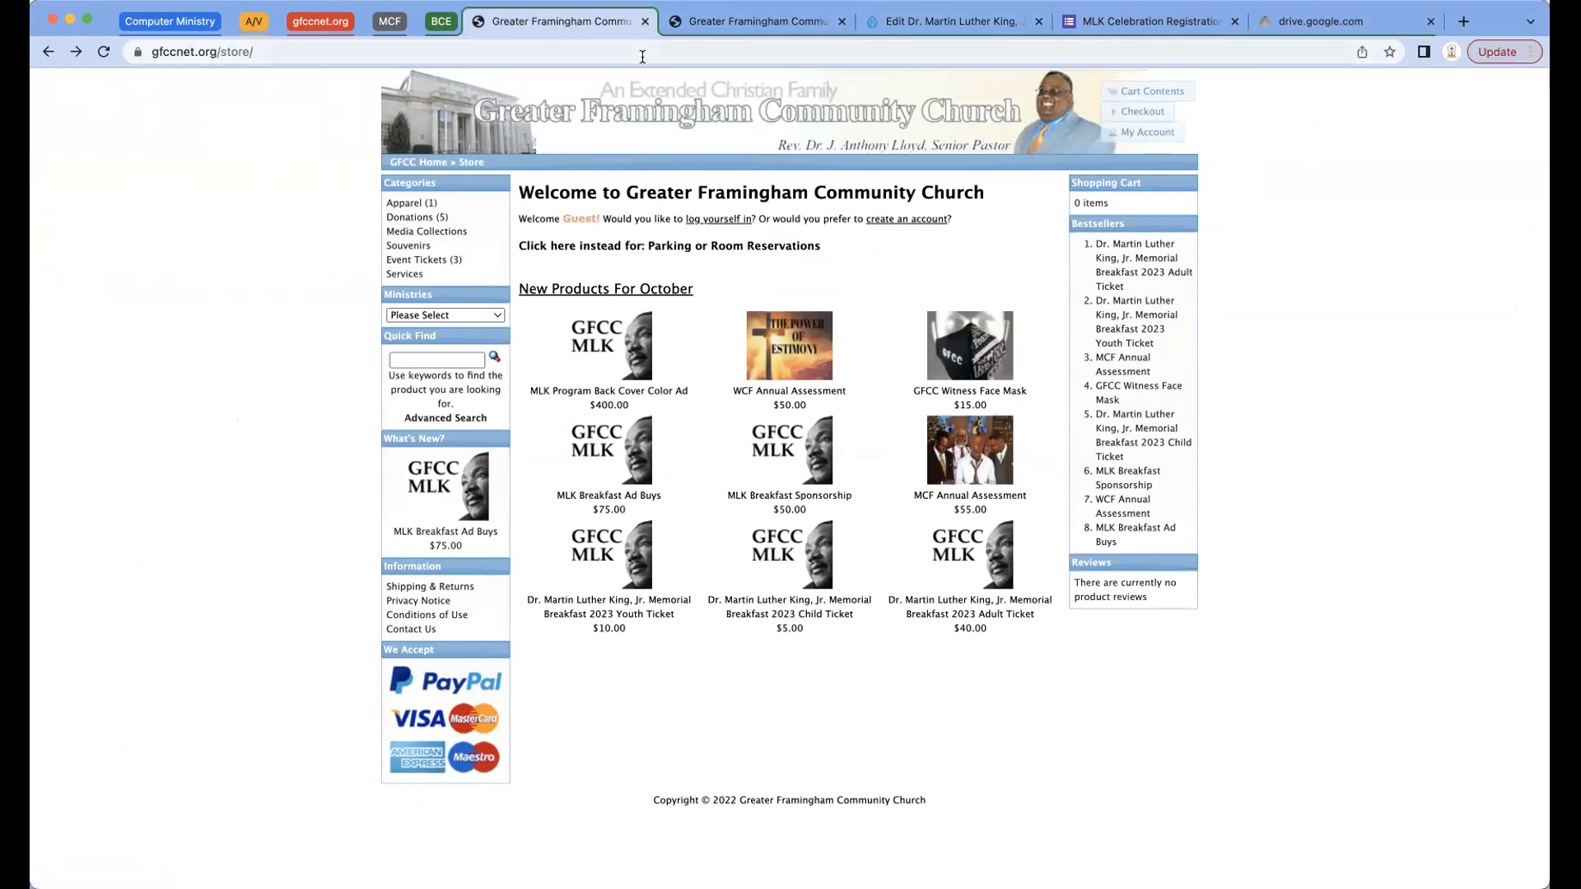
{"action": "left_click", "coordinate": [935, 17]}
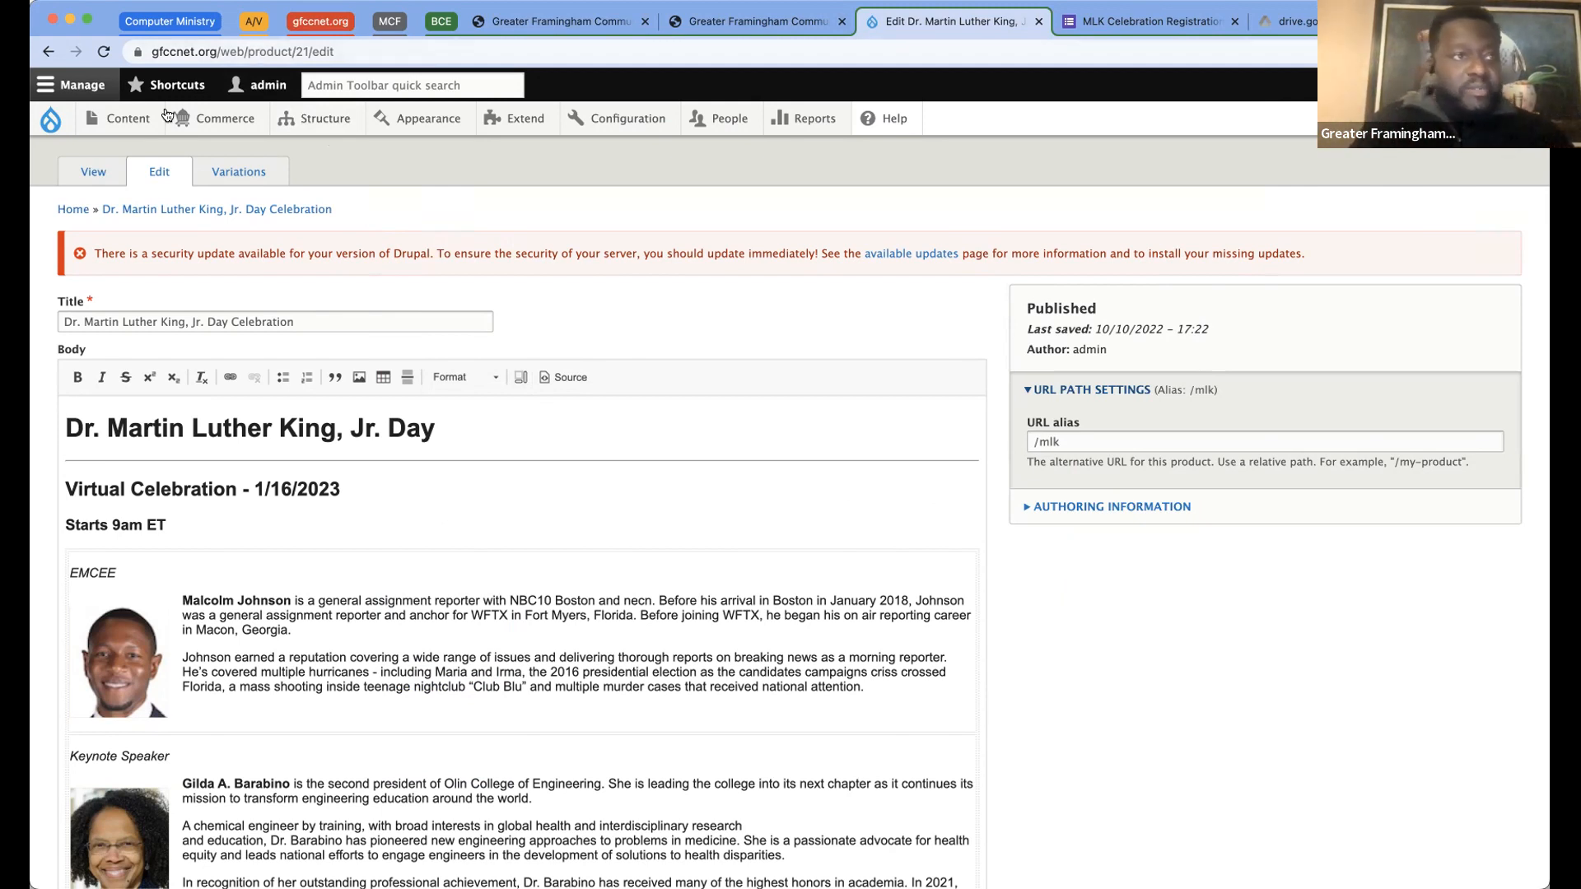
Step: Start a new basic page, then abandon it and go back to the MLK product's Variations tab
{"action": "mouse_move", "coordinate": [161, 117]}
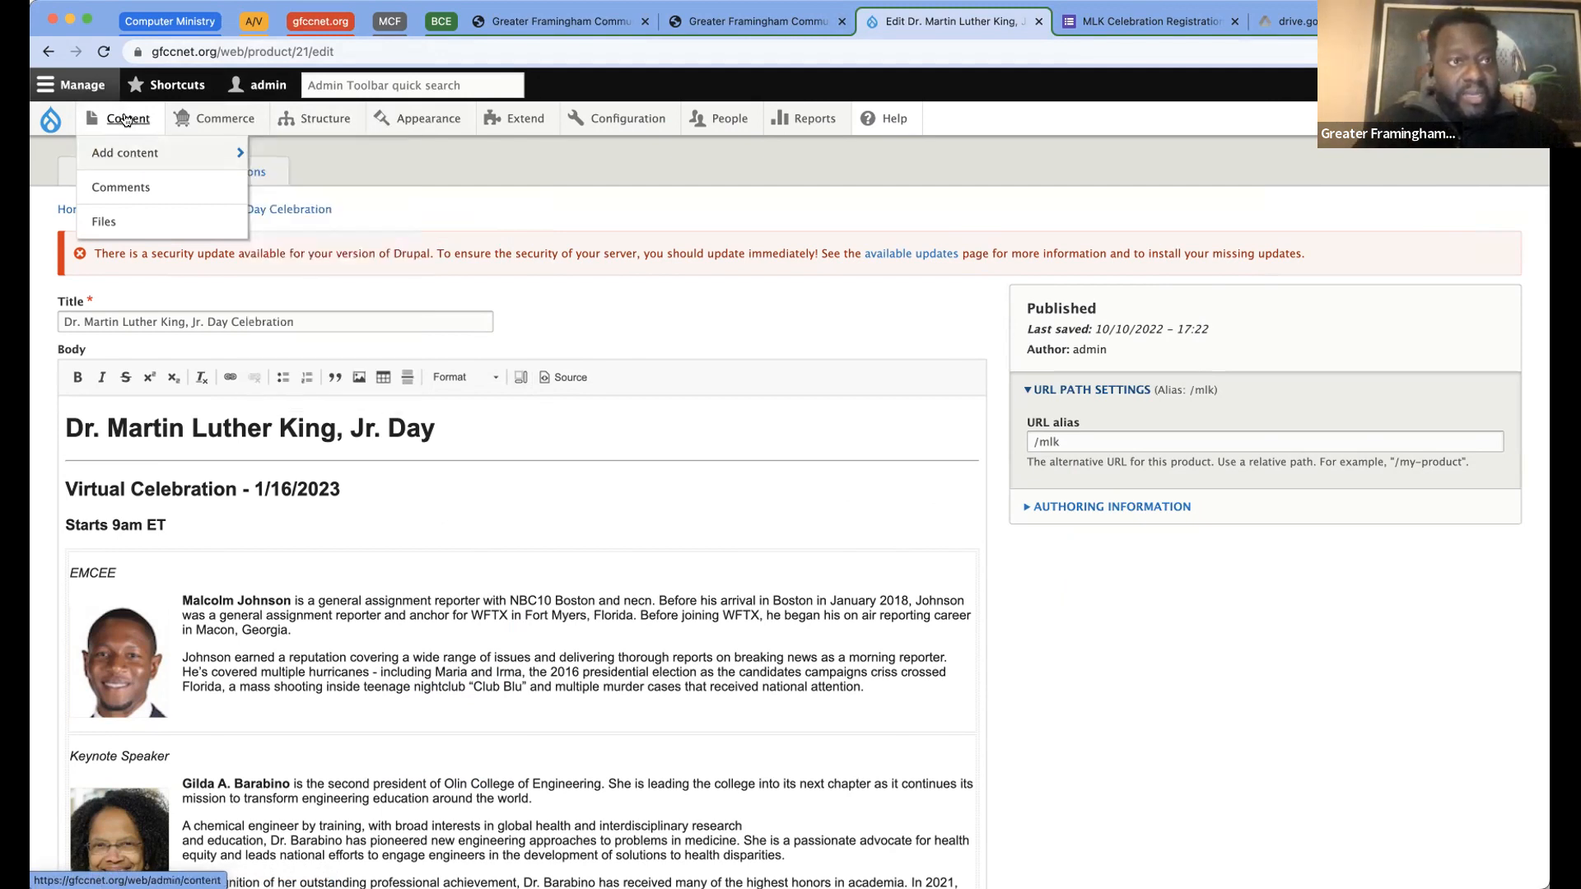
{"action": "mouse_move", "coordinate": [130, 155]}
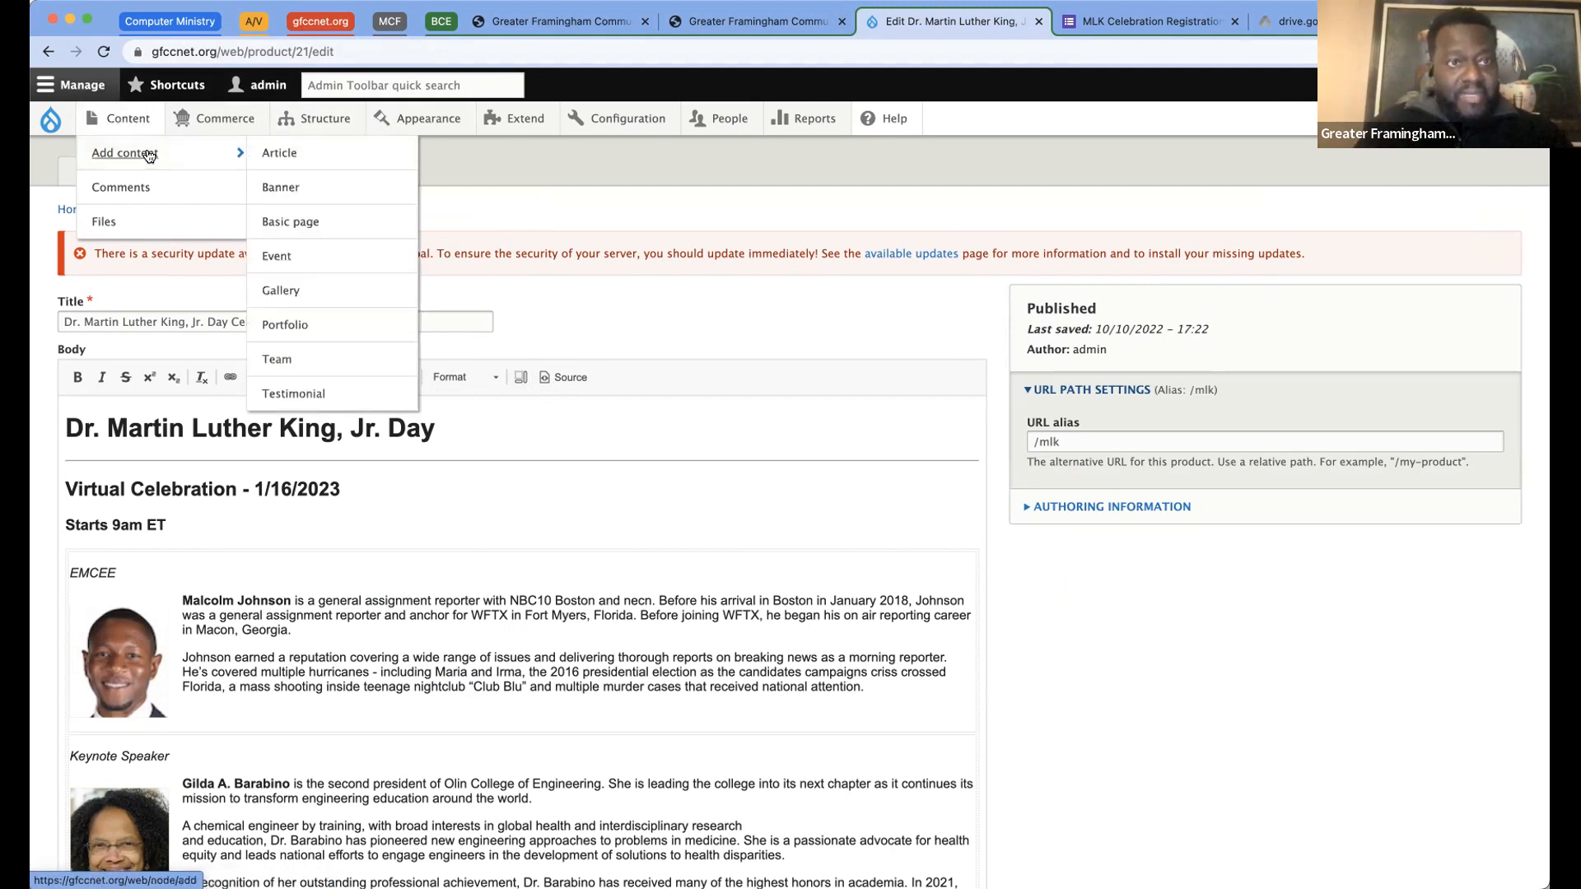
{"action": "left_click", "coordinate": [309, 231]}
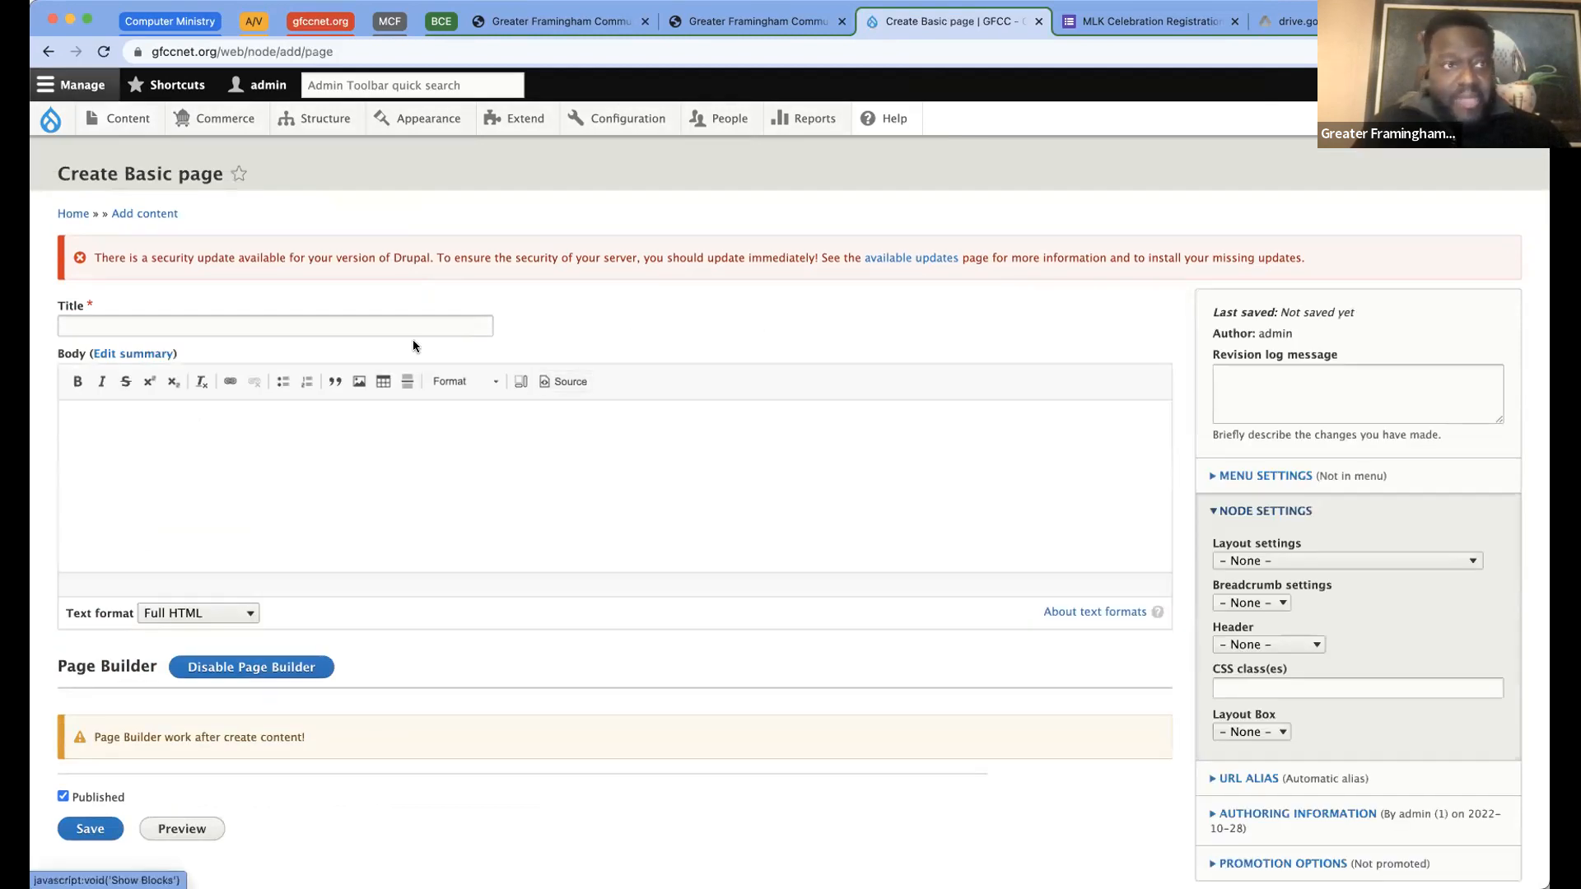
{"action": "scroll", "coordinate": [325, 337], "scroll_direction": "down", "scroll_amount": 1}
{"action": "scroll", "coordinate": [324, 337], "scroll_direction": "down", "scroll_amount": 2}
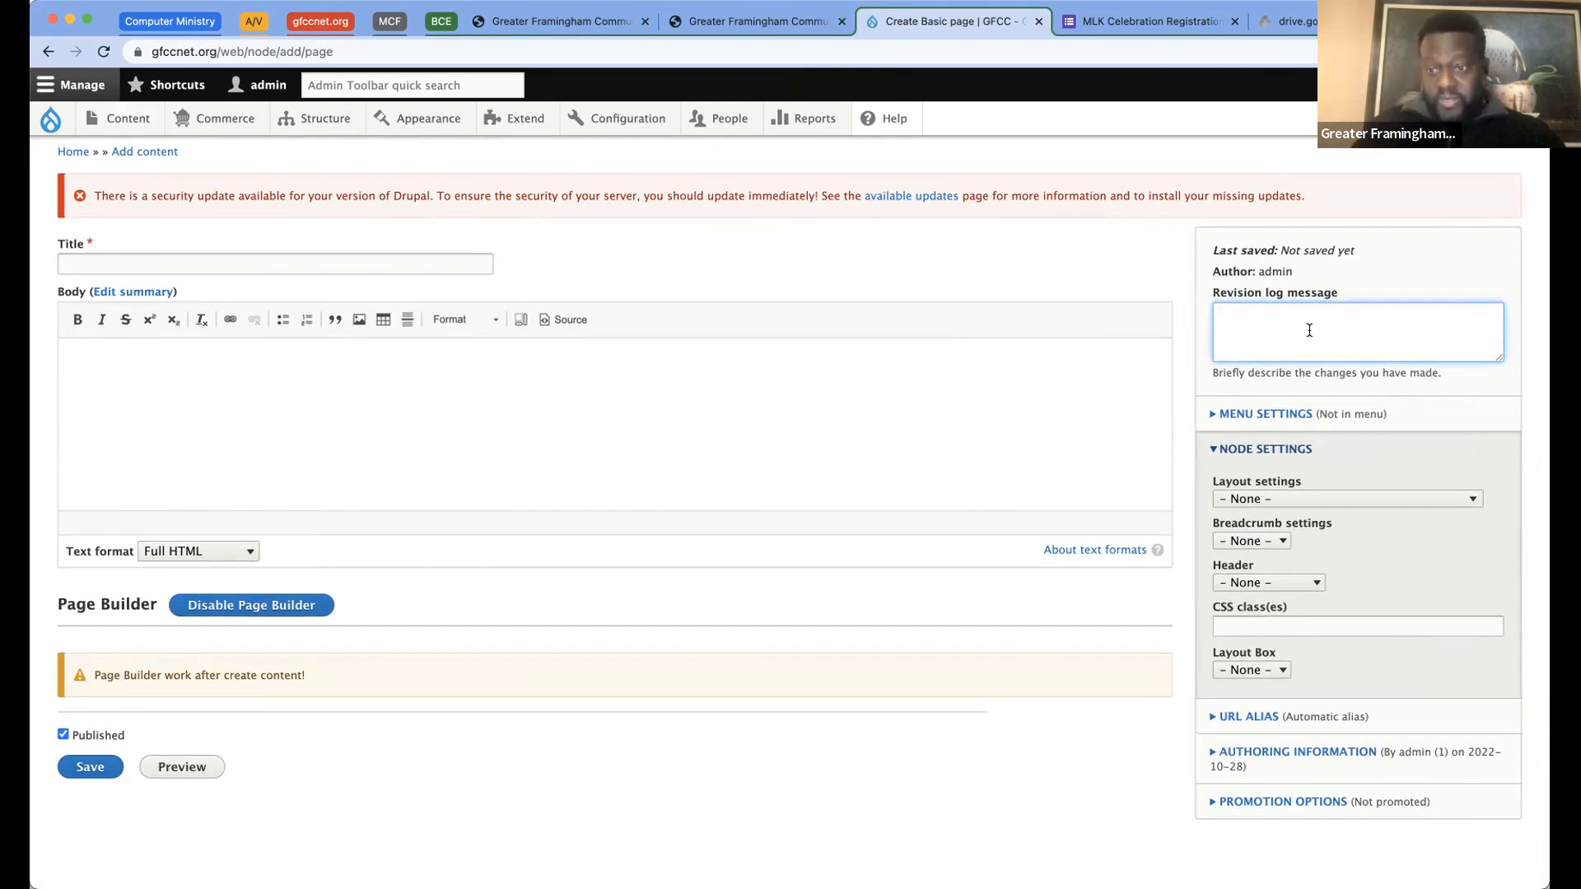
{"action": "mouse_move", "coordinate": [409, 103]}
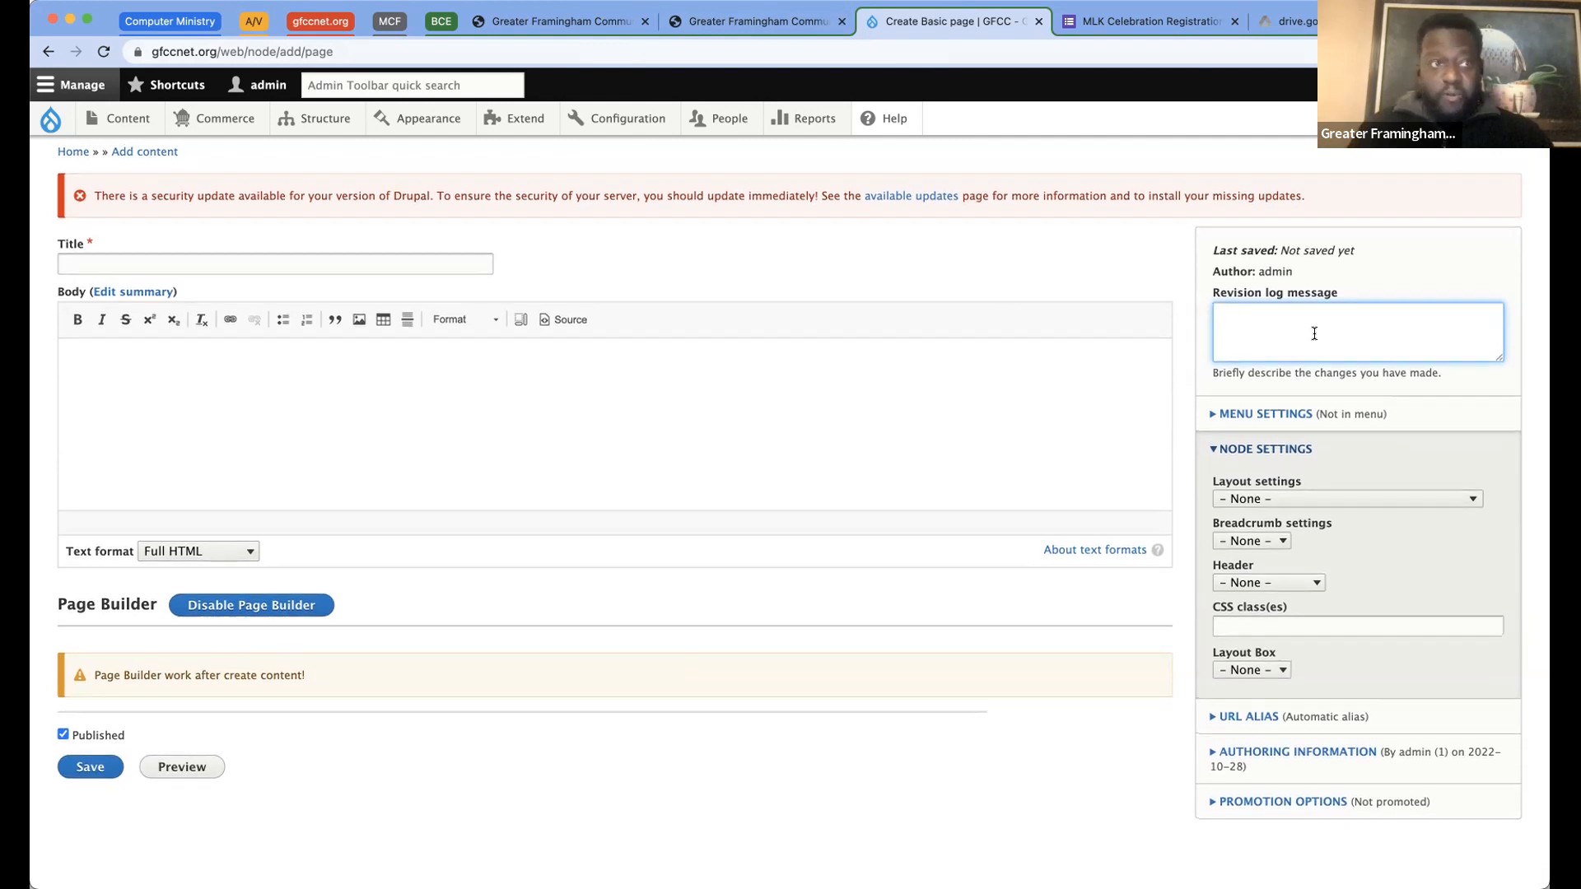
{"action": "scroll", "coordinate": [862, 336], "scroll_direction": "up", "scroll_amount": 2}
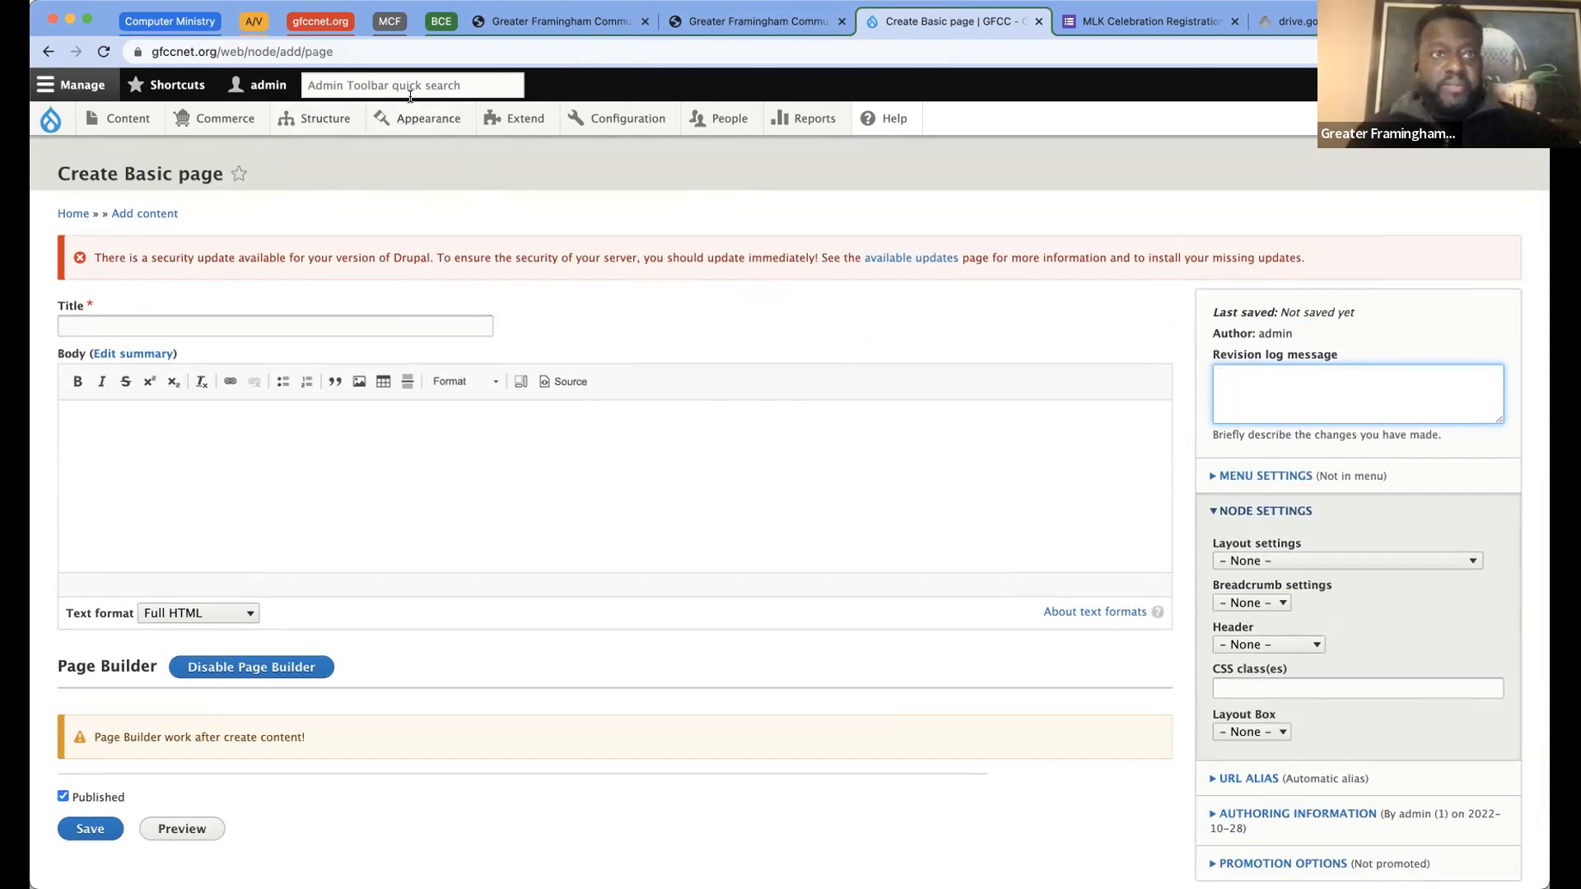
{"action": "left_click", "coordinate": [42, 48]}
{"action": "left_click", "coordinate": [42, 47]}
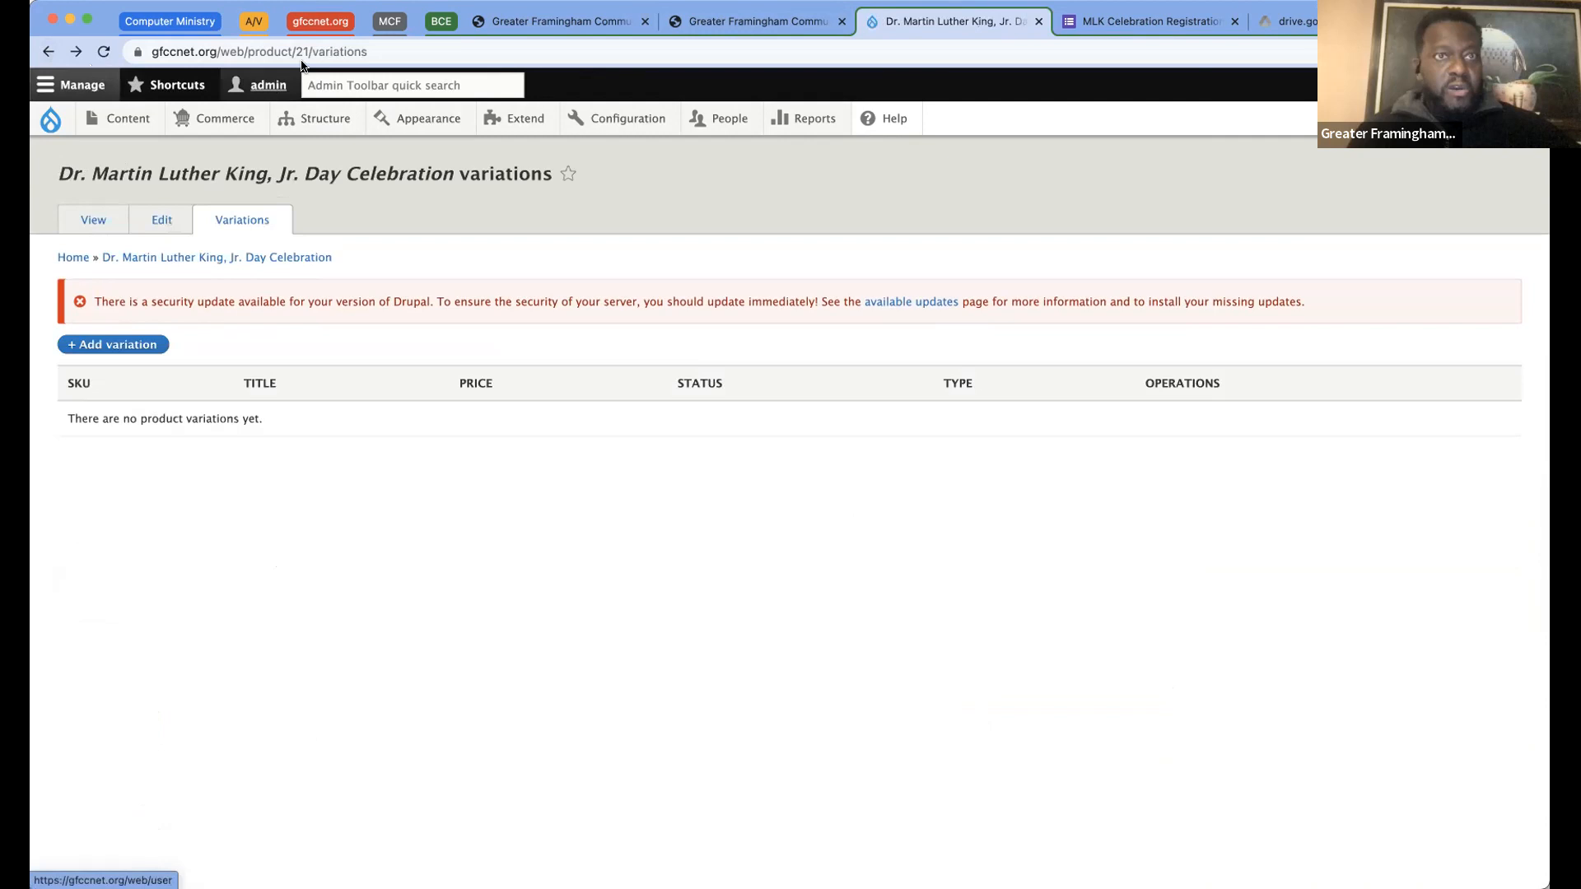
Step: Glance at the church store tab, then go back to the /mlk celebration page
{"action": "left_click", "coordinate": [542, 22]}
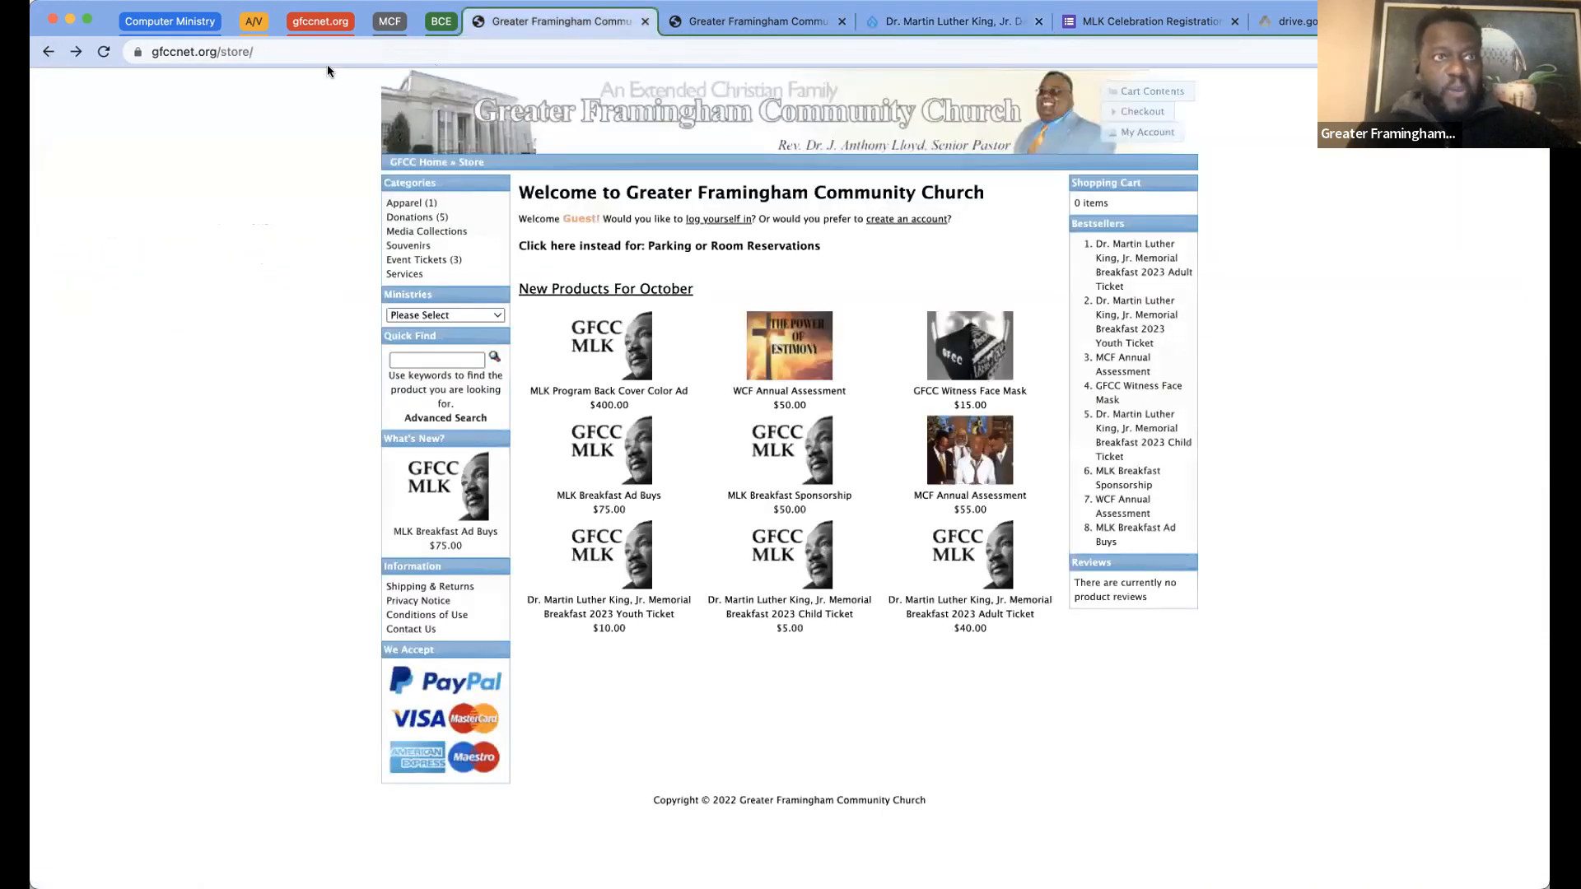
{"action": "left_click", "coordinate": [936, 21]}
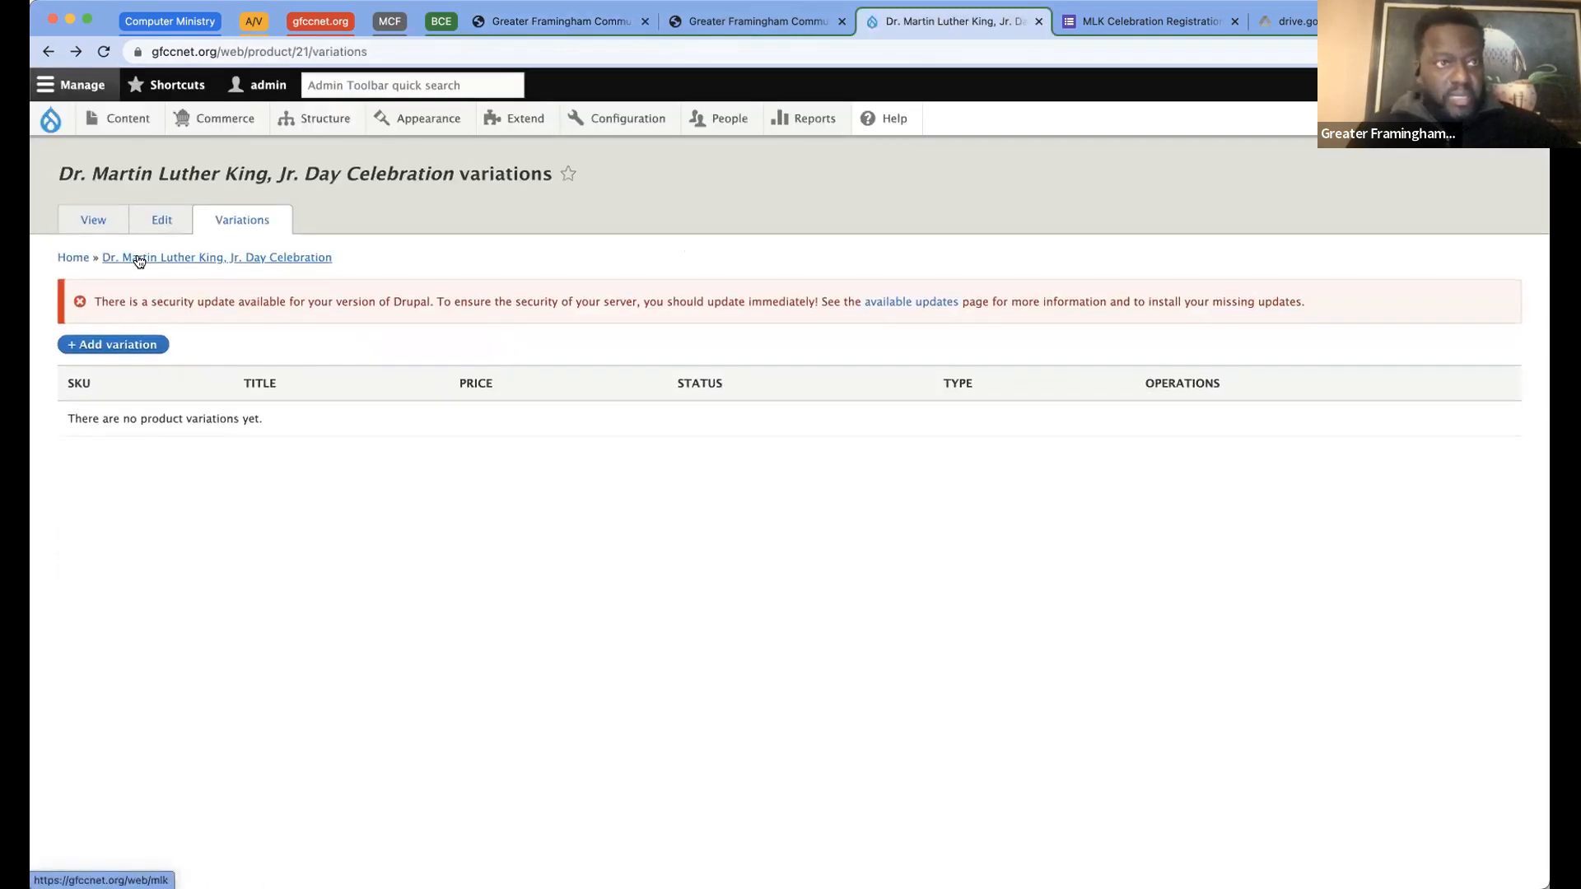
{"action": "left_click", "coordinate": [48, 55]}
{"action": "left_click", "coordinate": [46, 54]}
Step: Go to the church site's home page and scroll down to its footer links
{"action": "scroll", "coordinate": [427, 232], "scroll_direction": "up", "scroll_amount": 7}
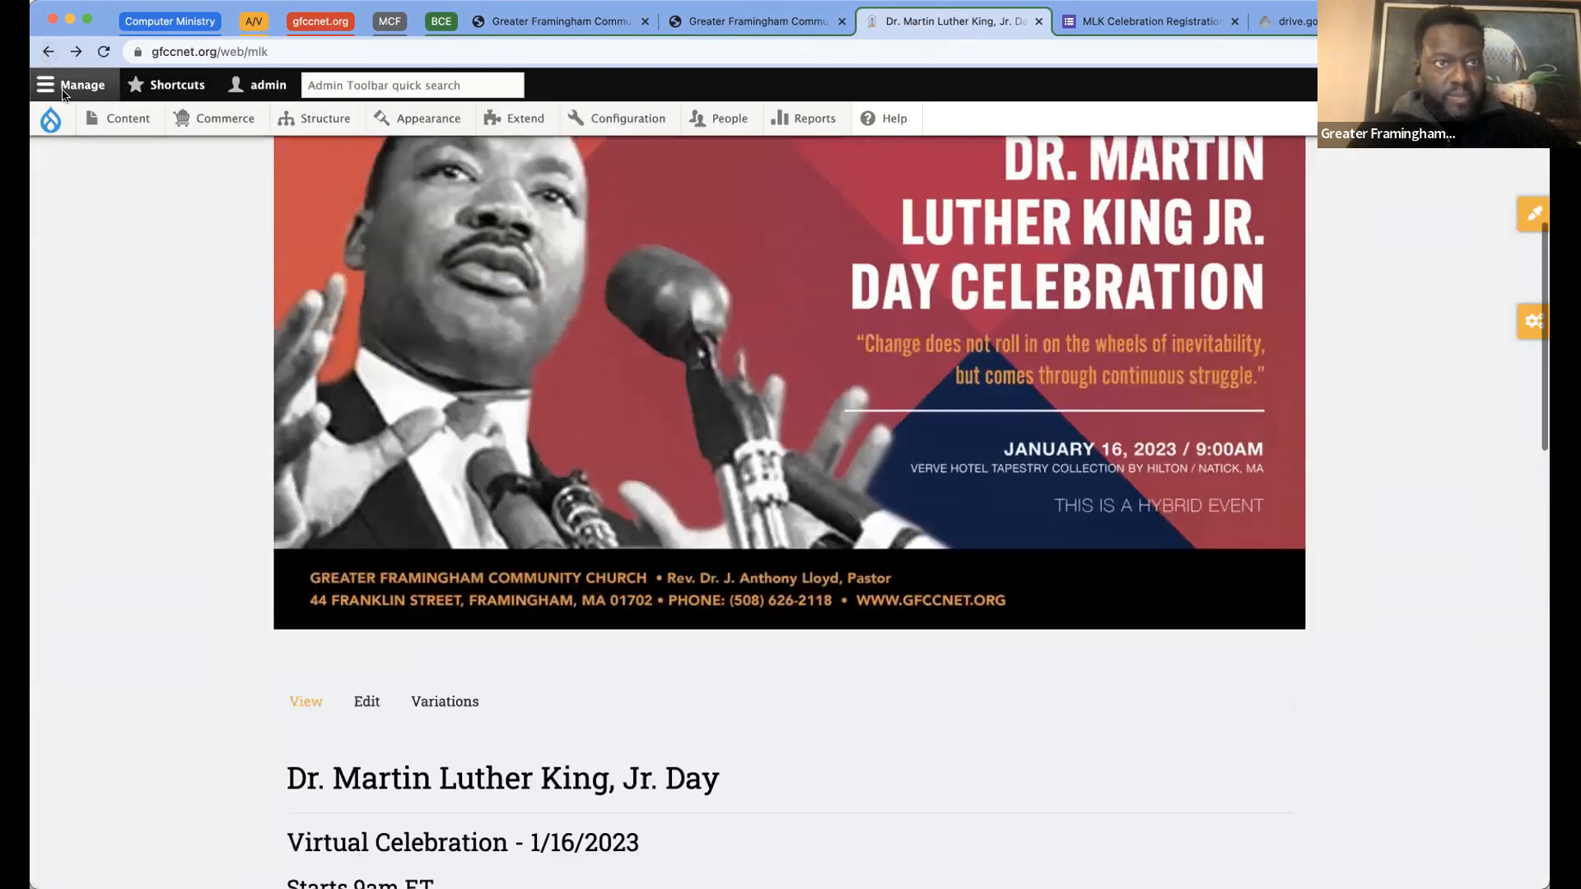
{"action": "left_click", "coordinate": [514, 181]}
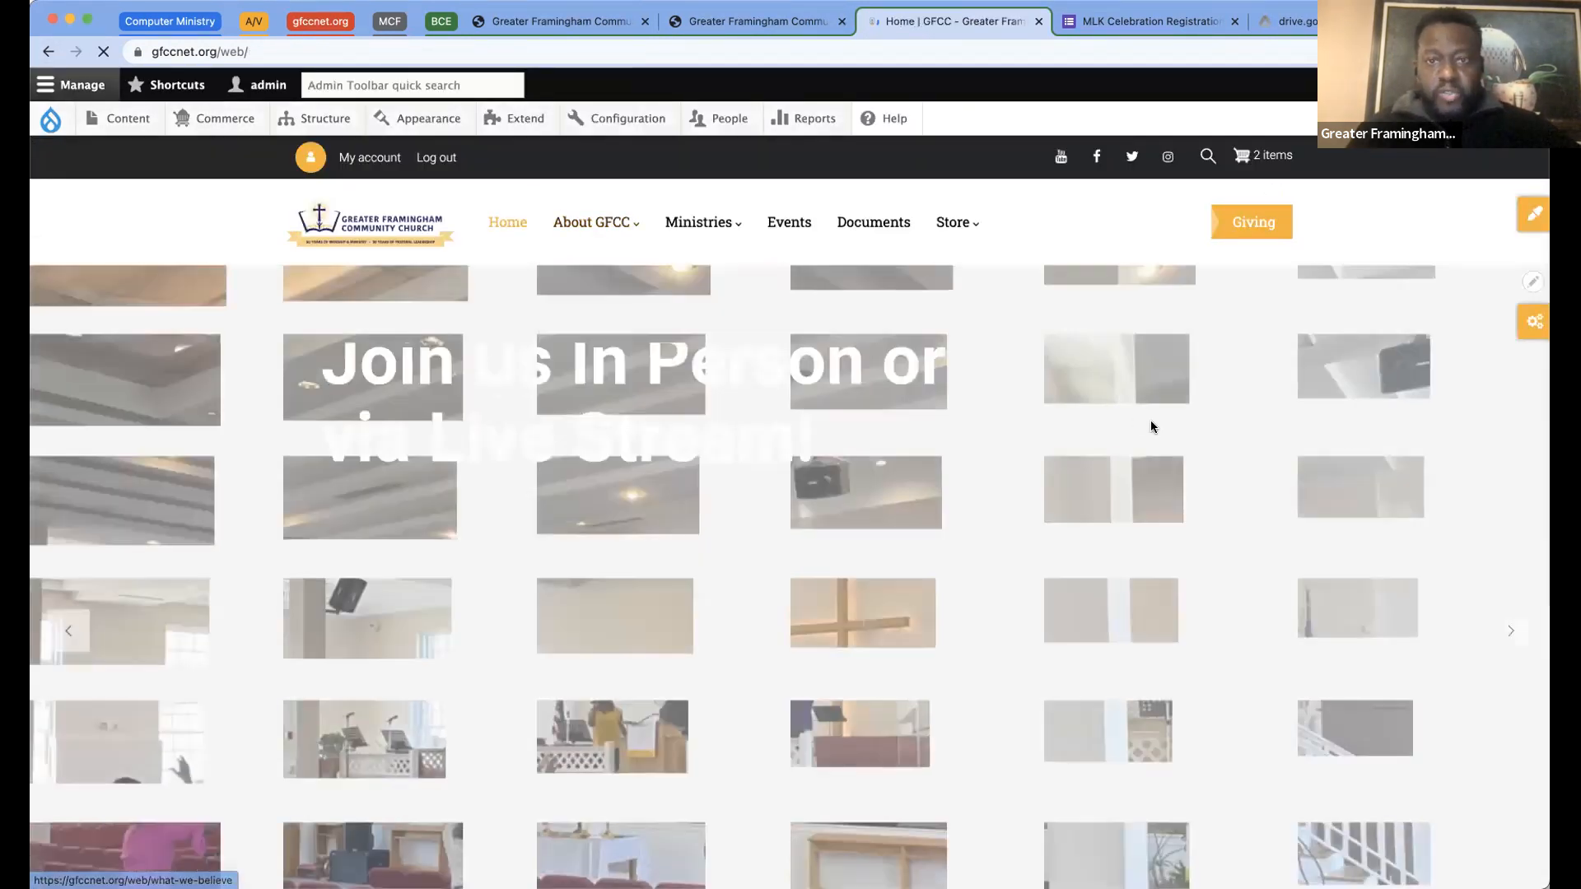
{"action": "scroll", "coordinate": [1151, 420], "scroll_direction": "down", "scroll_amount": 3}
{"action": "scroll", "coordinate": [1150, 426], "scroll_direction": "down", "scroll_amount": 15}
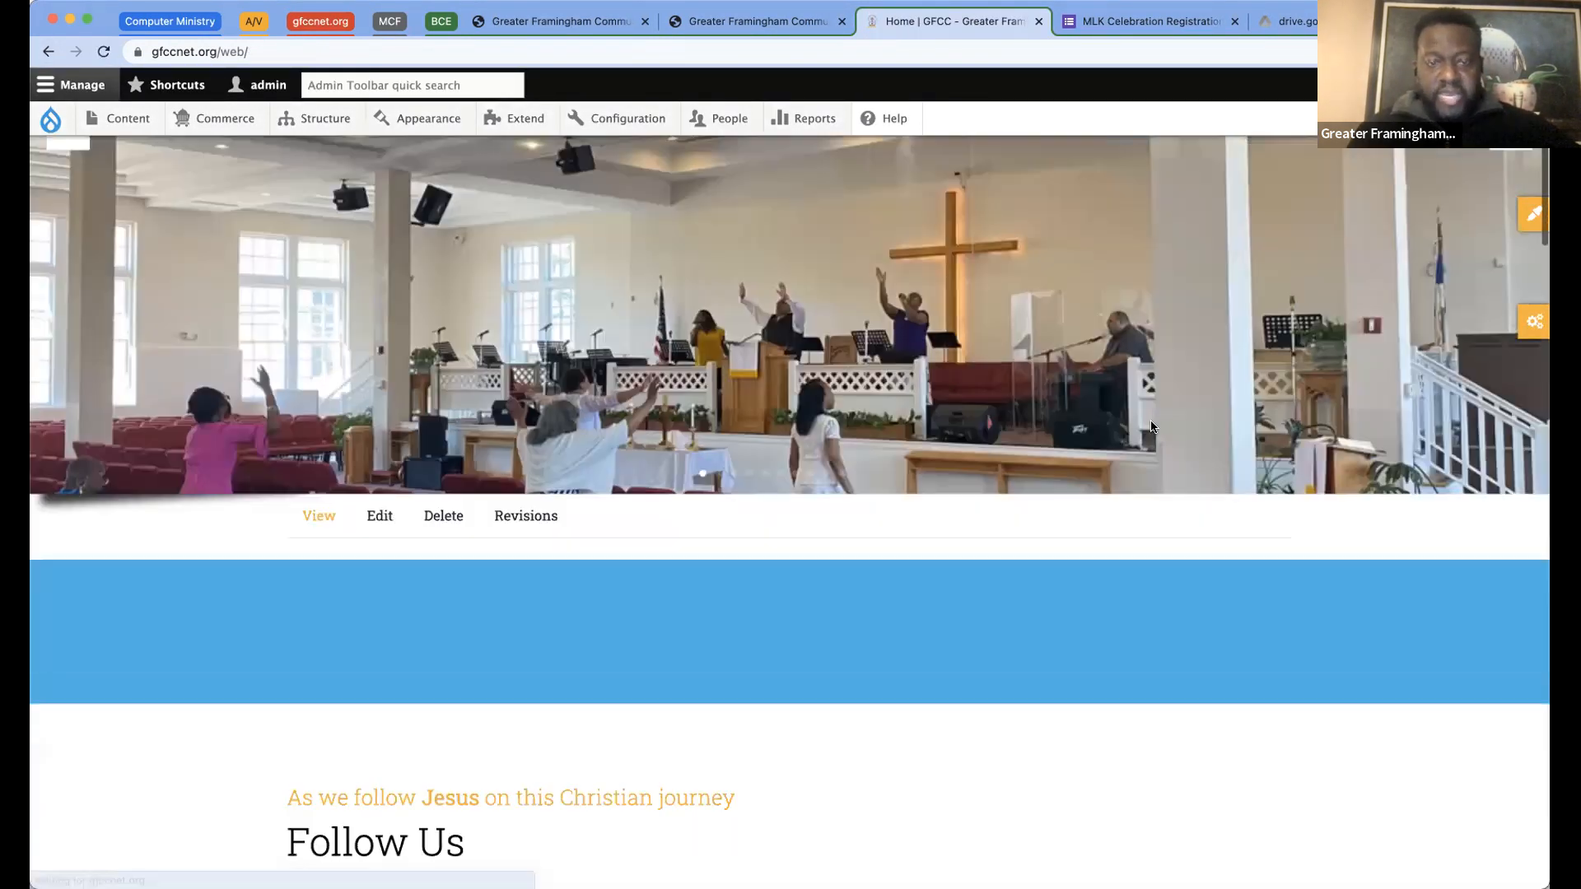
{"action": "scroll", "coordinate": [1151, 426], "scroll_direction": "down", "scroll_amount": 20}
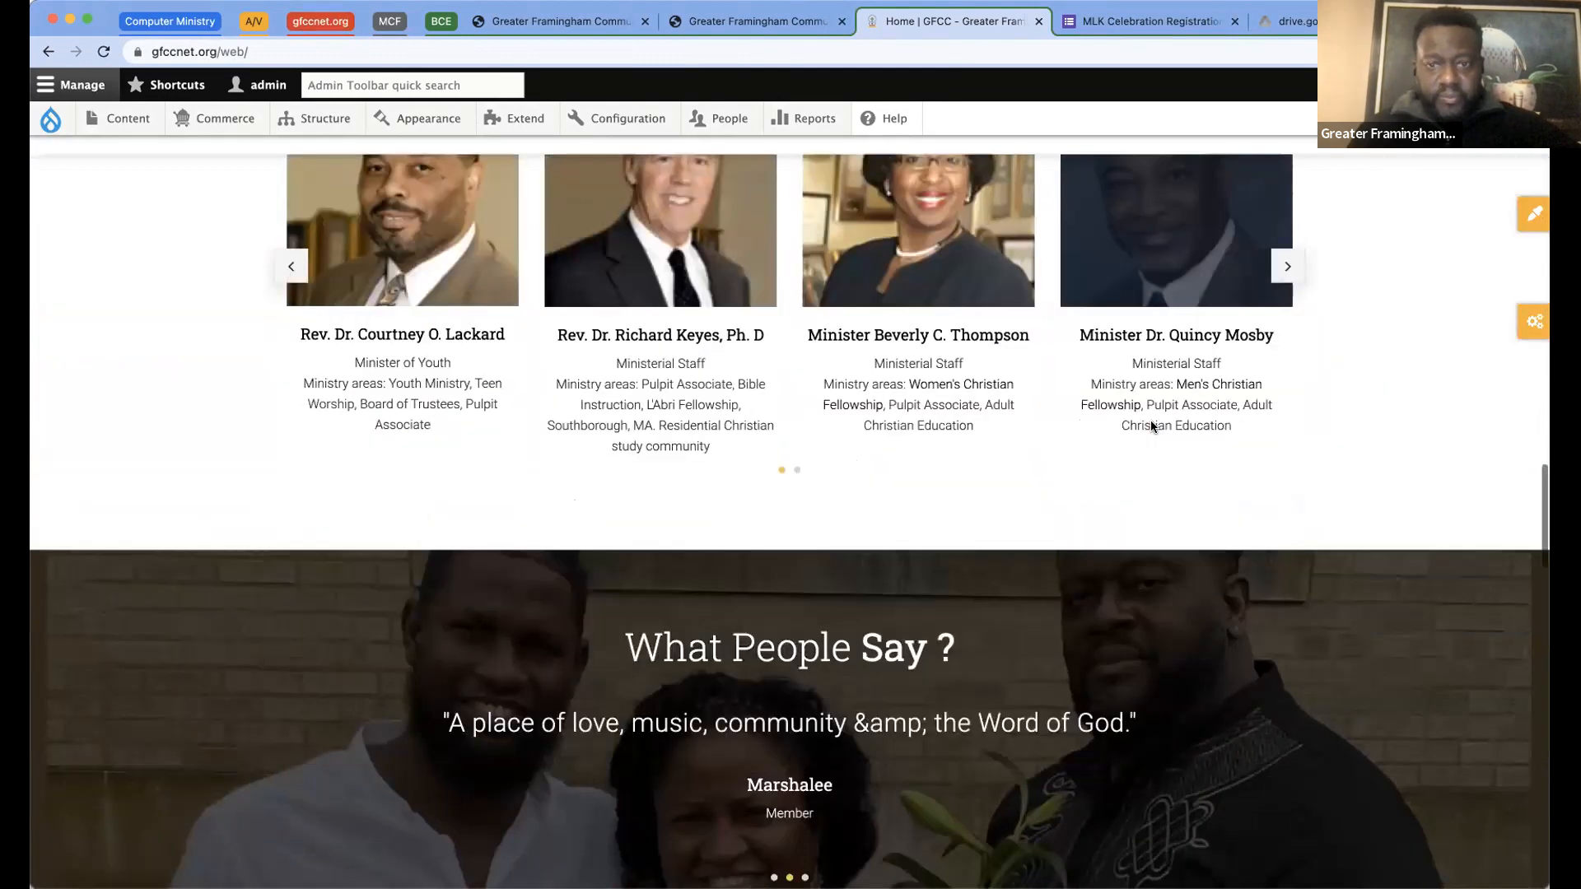
{"action": "scroll", "coordinate": [1151, 425], "scroll_direction": "down", "scroll_amount": 12}
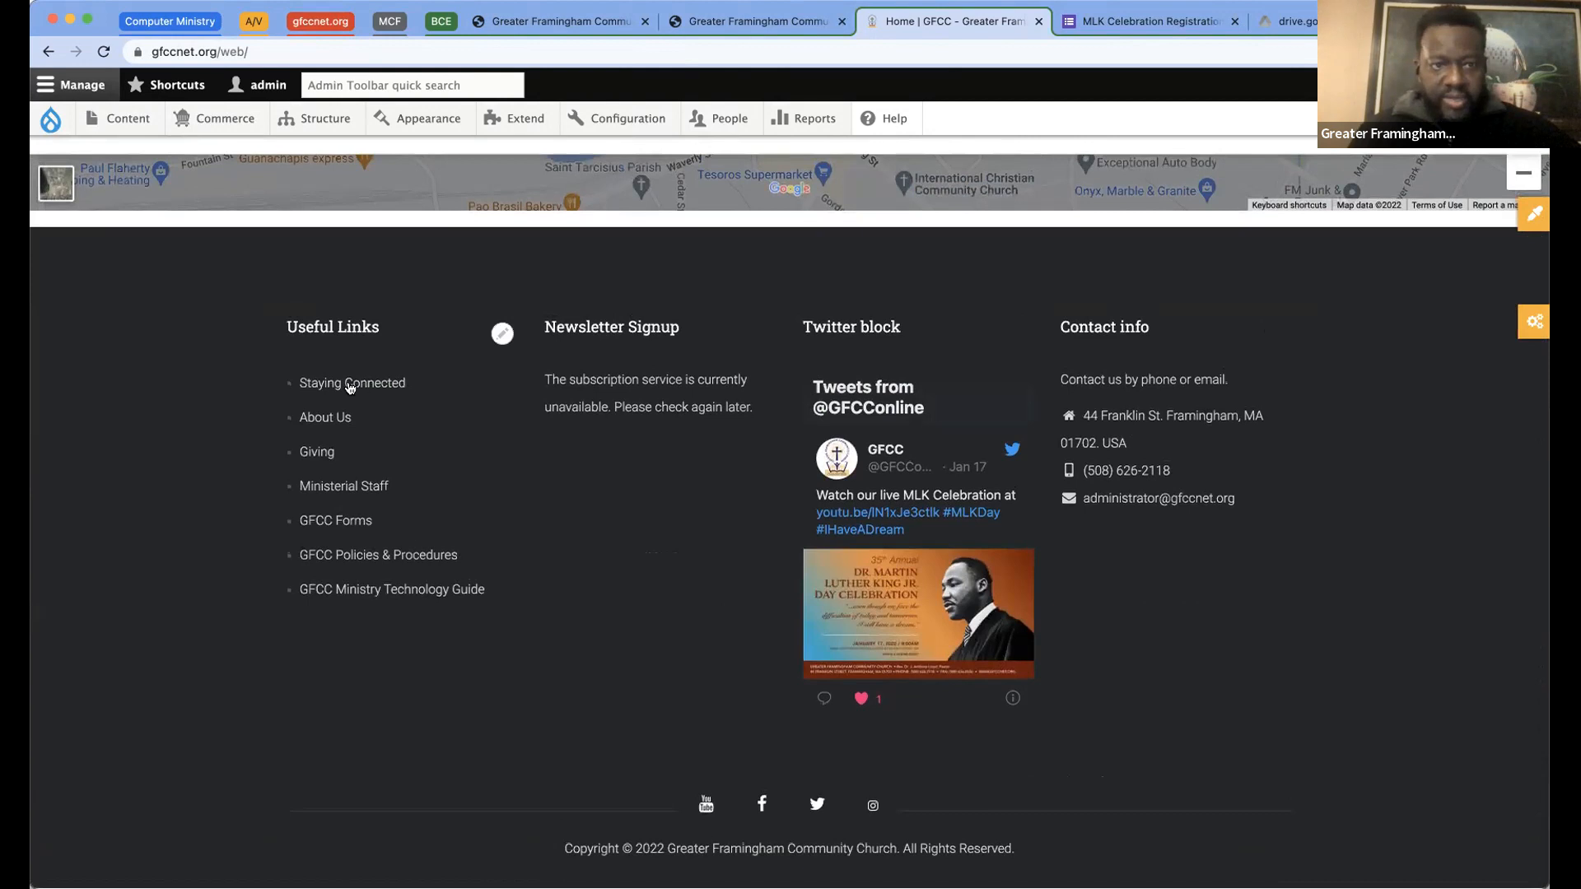
Step: Open the GFCC Ministry Technology Guide from the footer, then its gfccnet.org Content Management page
{"action": "left_click", "coordinate": [405, 592]}
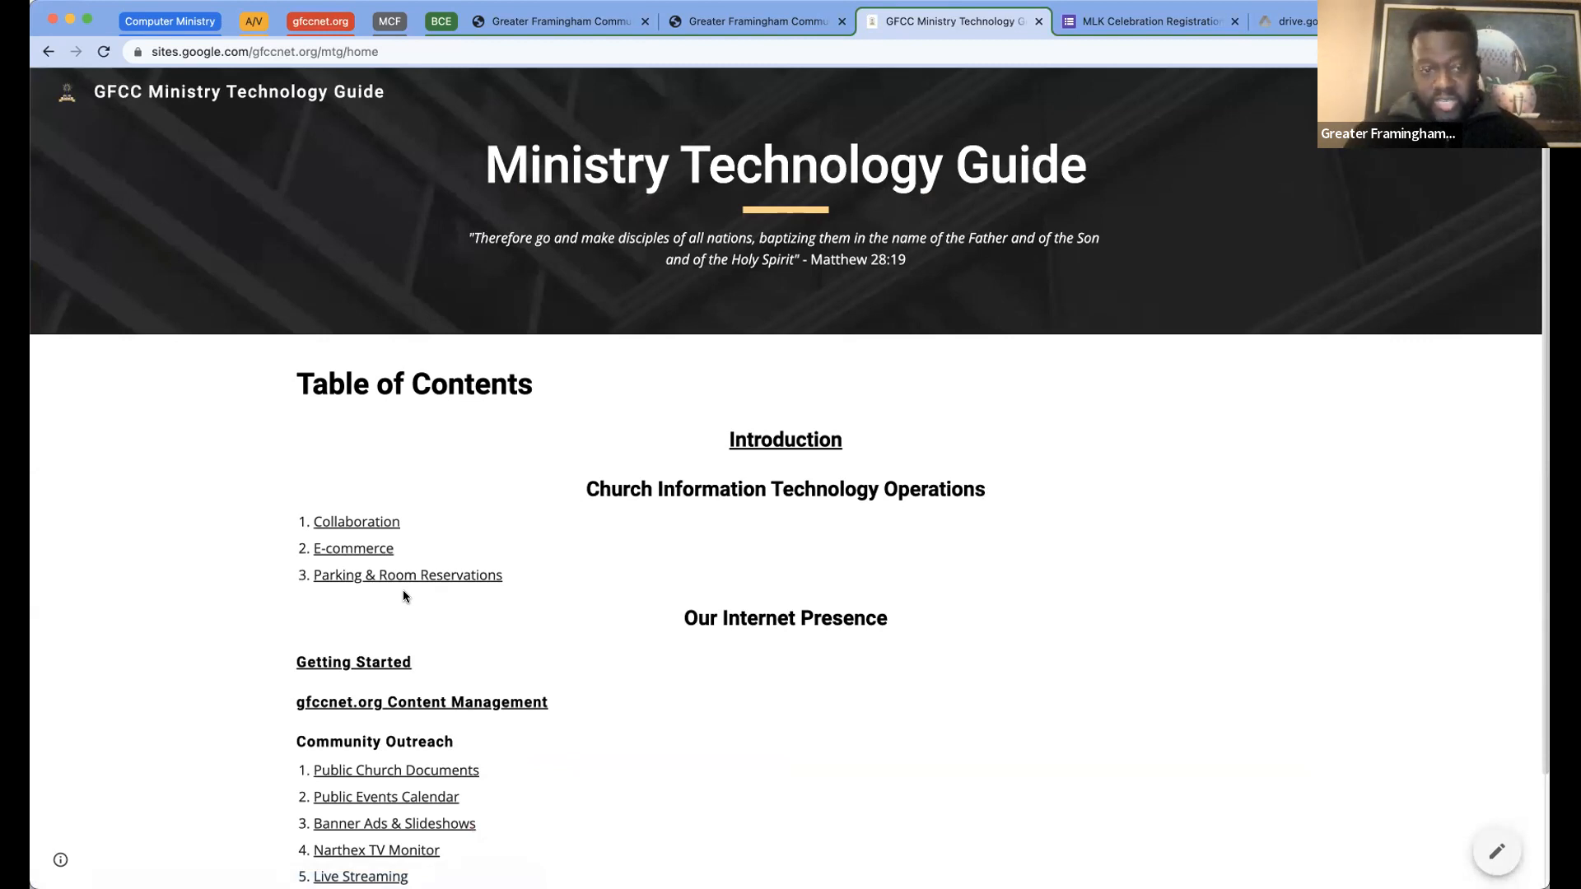
{"action": "scroll", "coordinate": [403, 589], "scroll_direction": "down", "scroll_amount": 2}
{"action": "scroll", "coordinate": [403, 590], "scroll_direction": "up", "scroll_amount": 3}
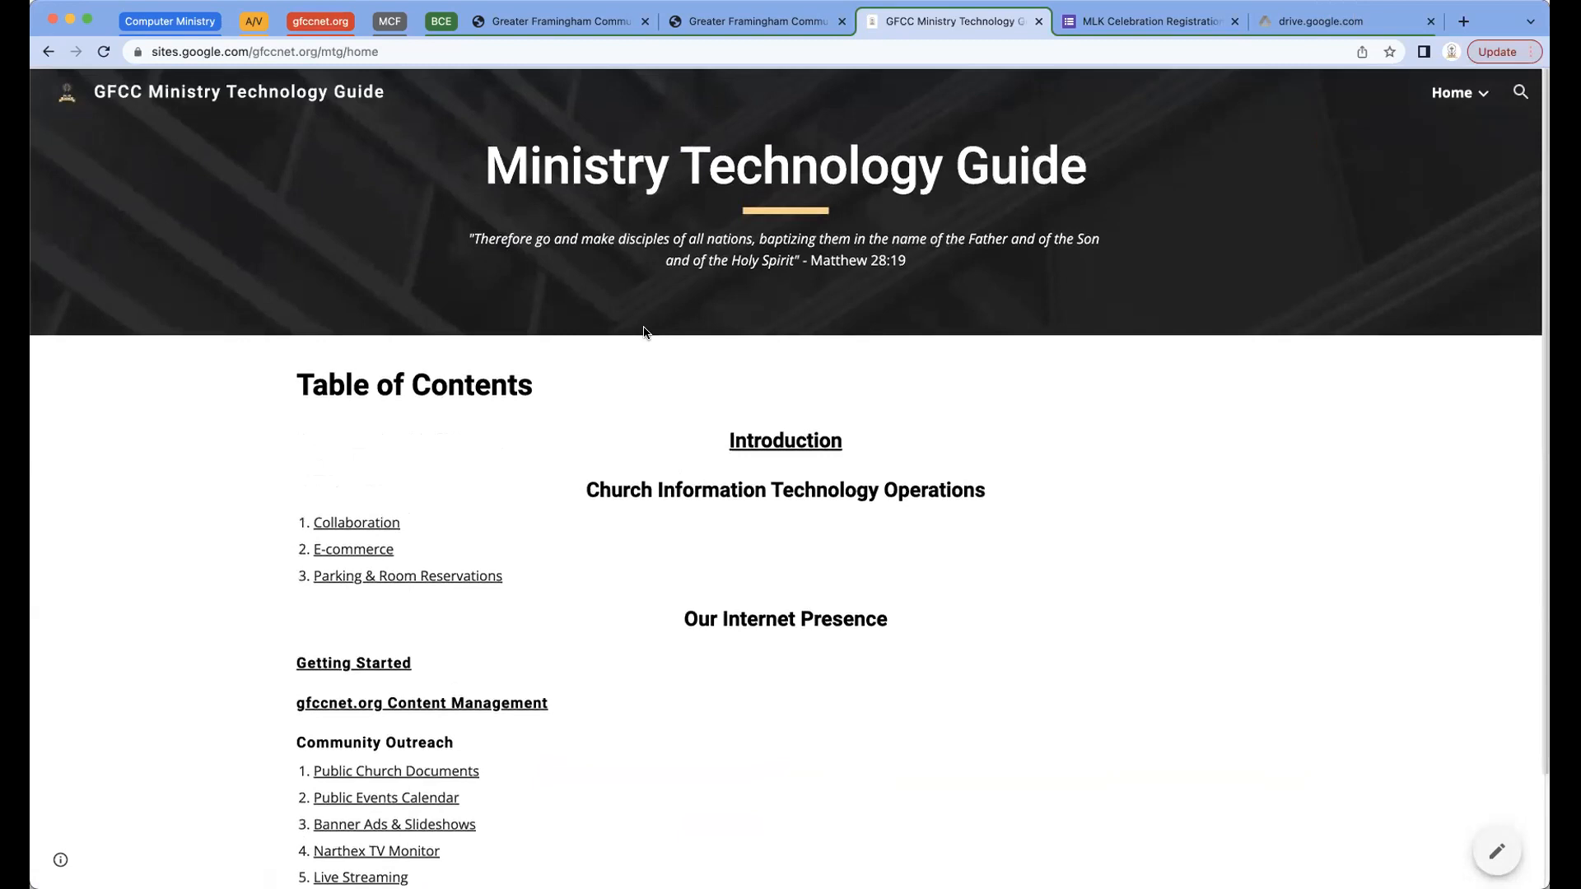
{"action": "scroll", "coordinate": [461, 616], "scroll_direction": "down", "scroll_amount": 2}
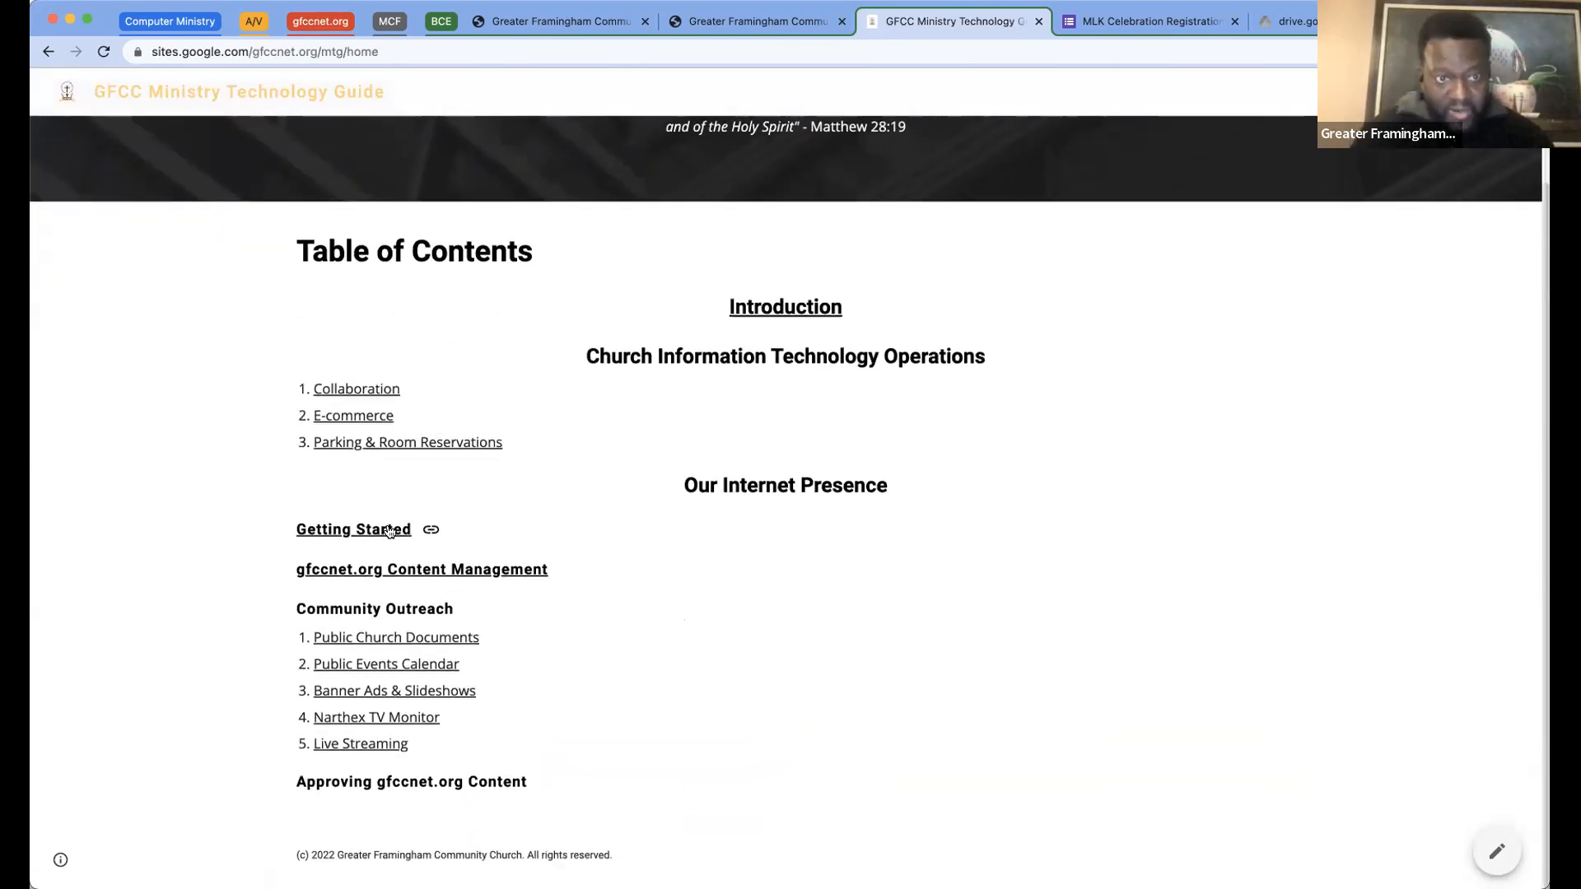
{"action": "left_click", "coordinate": [395, 572]}
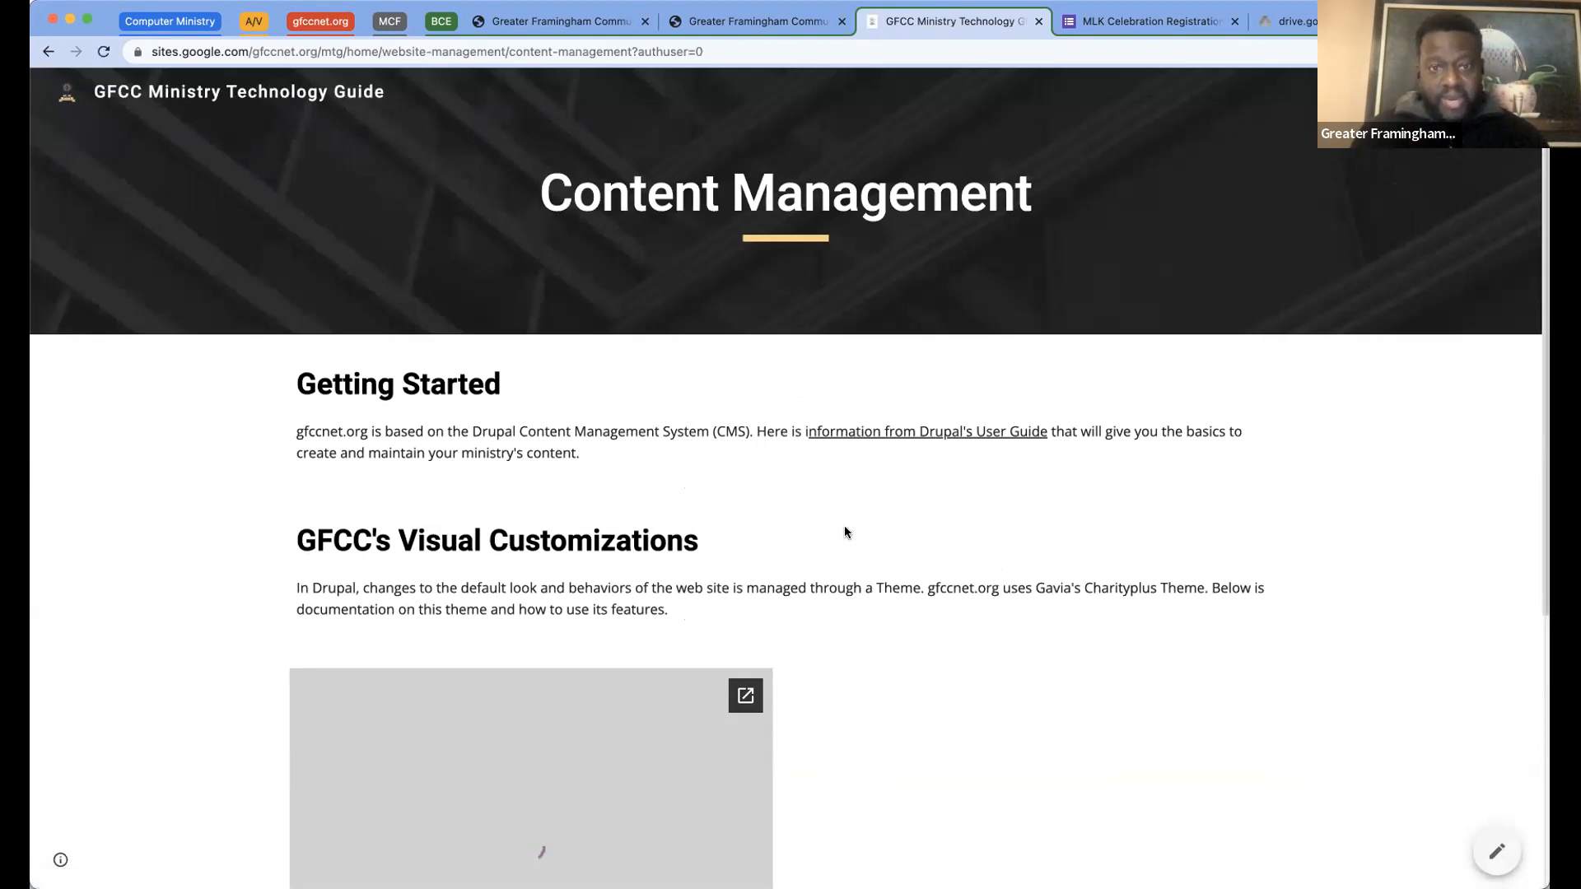
{"action": "scroll", "coordinate": [823, 522], "scroll_direction": "down", "scroll_amount": 3}
{"action": "scroll", "coordinate": [843, 532], "scroll_direction": "up", "scroll_amount": 2}
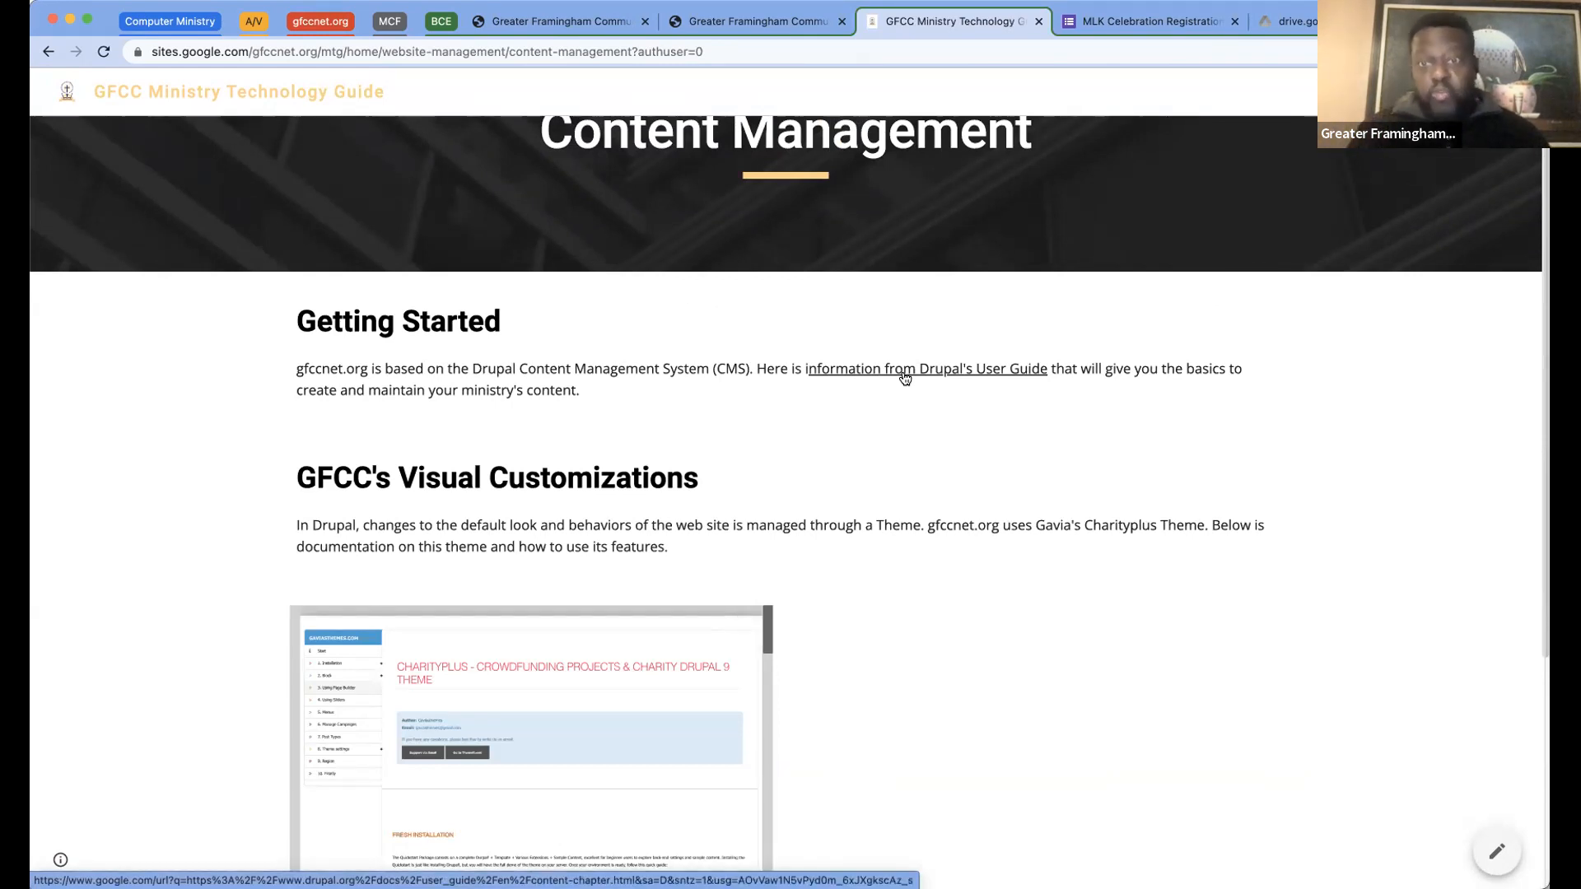
Step: Open the Drupal User Guide's Chapter 5, Basic Page Management, in a new tab, then return to the Ministry Technology Guide
{"action": "left_click", "coordinate": [903, 374]}
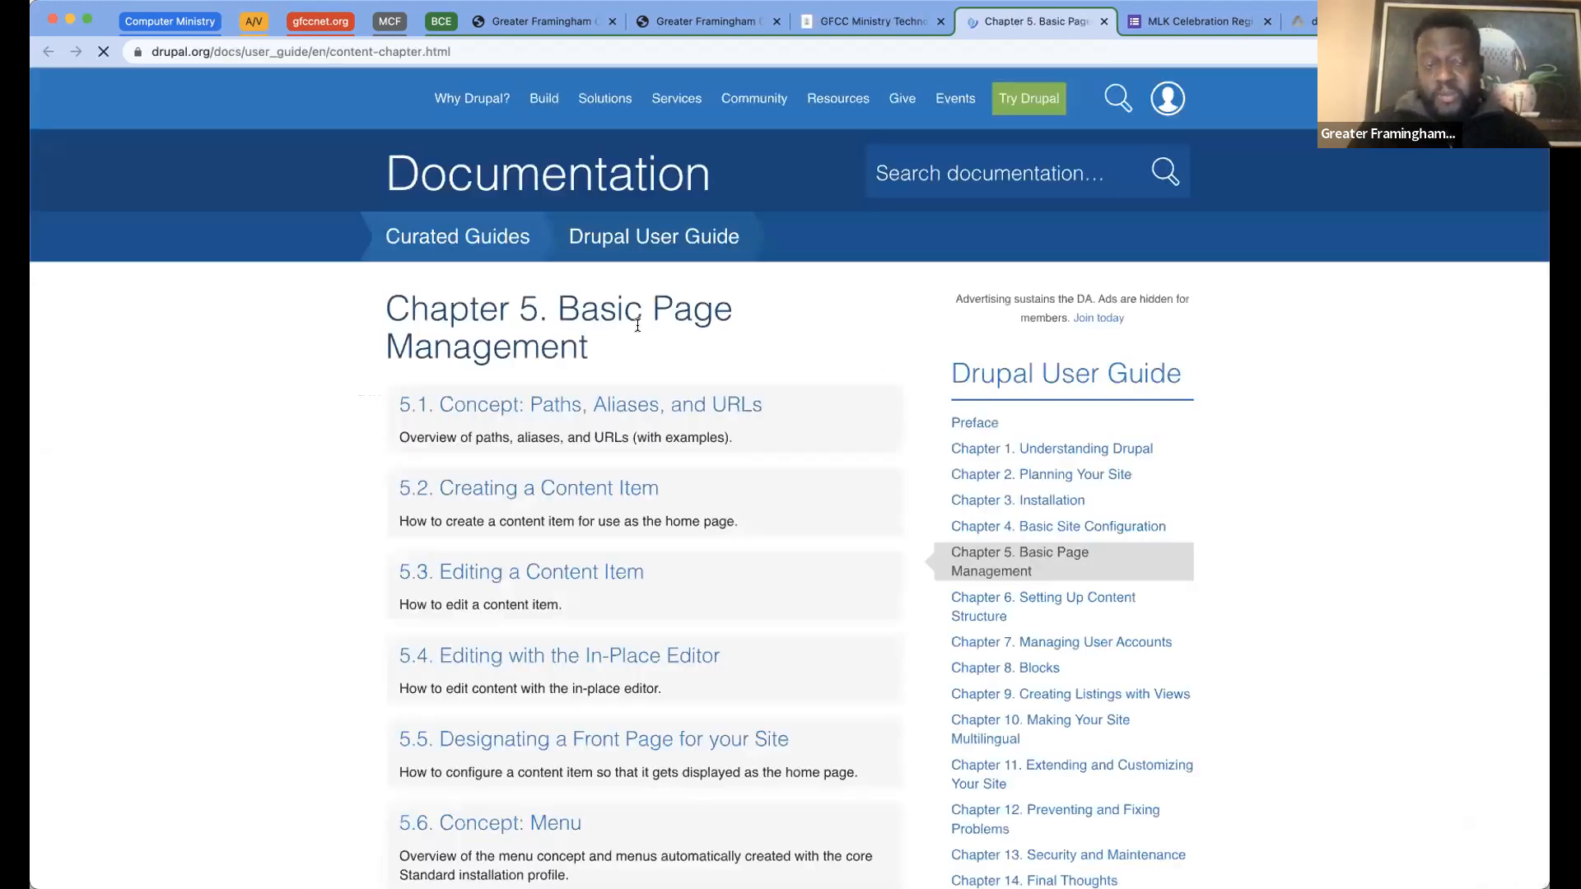
{"action": "scroll", "coordinate": [643, 545], "scroll_direction": "down", "scroll_amount": 3}
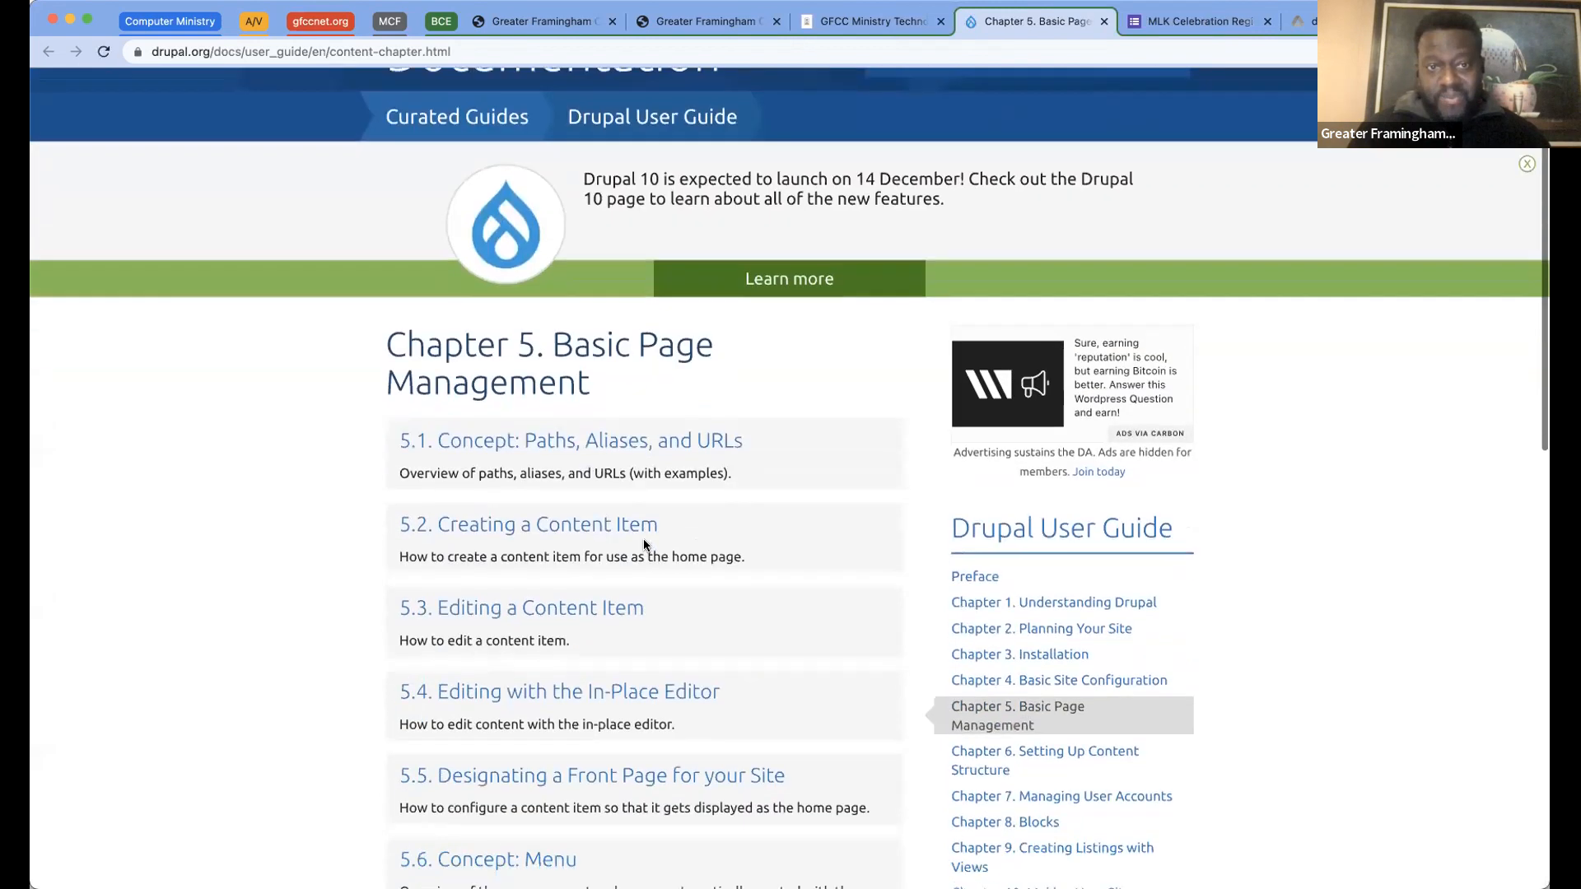
{"action": "left_click", "coordinate": [1044, 694]}
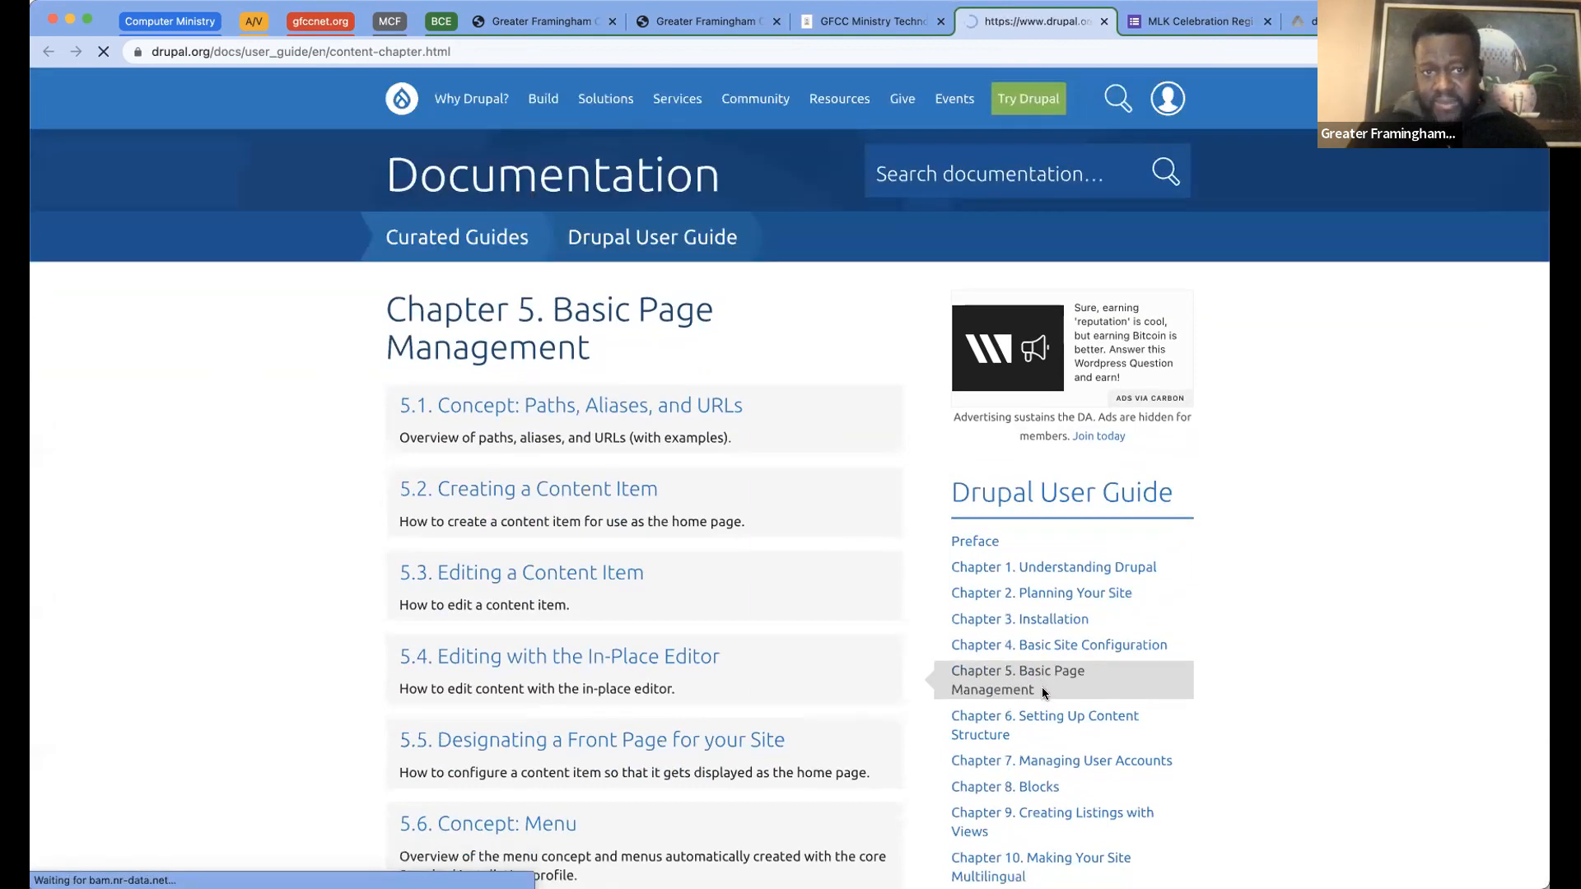
{"action": "scroll", "coordinate": [705, 677], "scroll_direction": "down", "scroll_amount": 3}
{"action": "scroll", "coordinate": [706, 683], "scroll_direction": "down", "scroll_amount": 2}
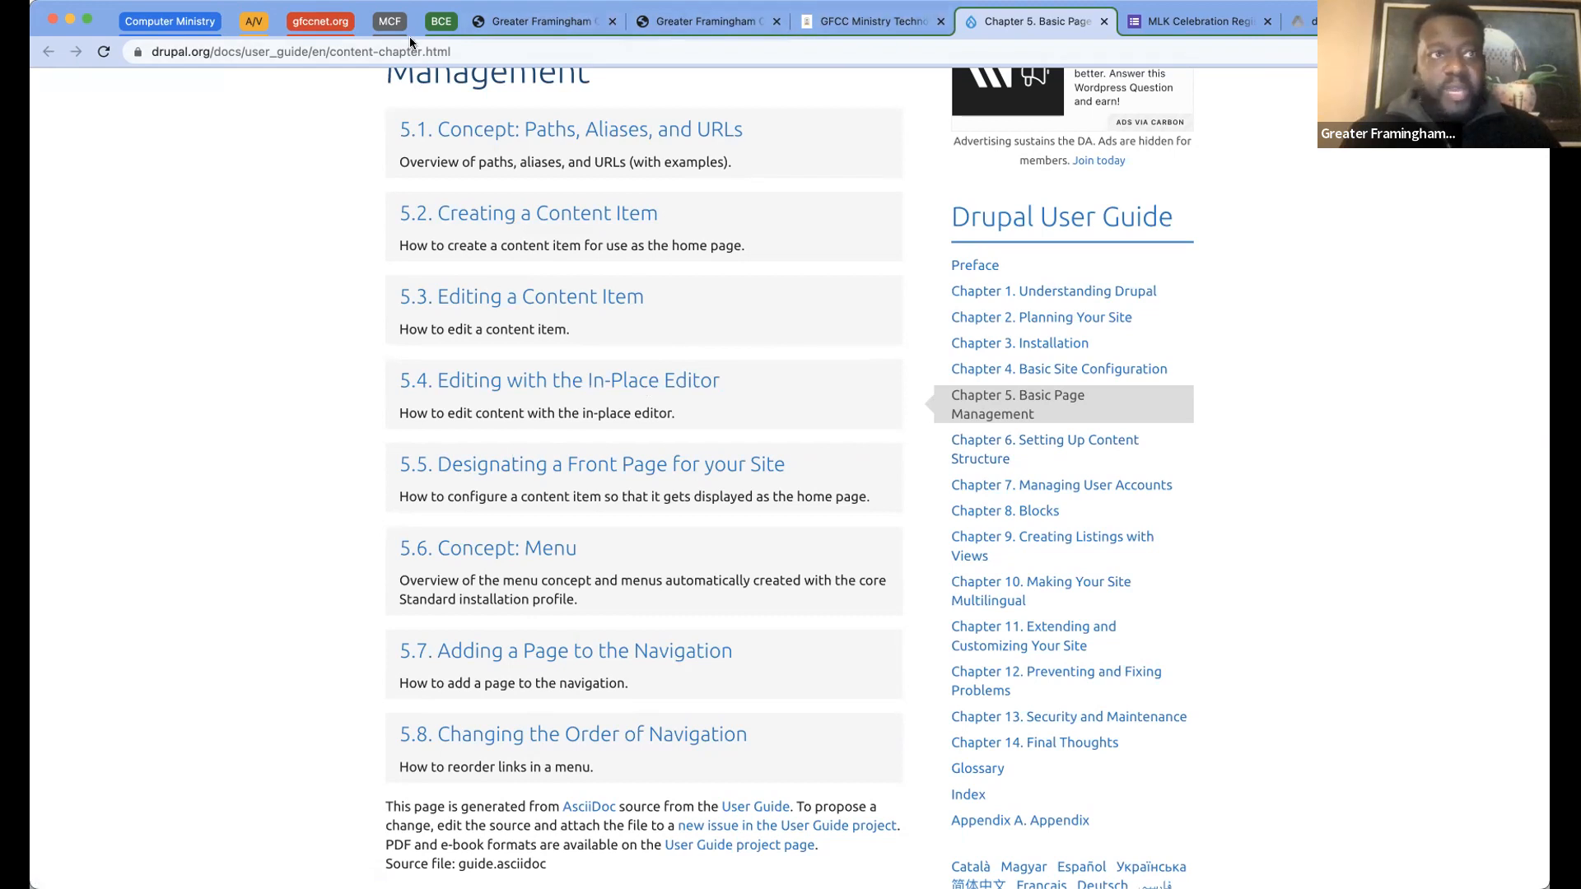
{"action": "left_click", "coordinate": [847, 24]}
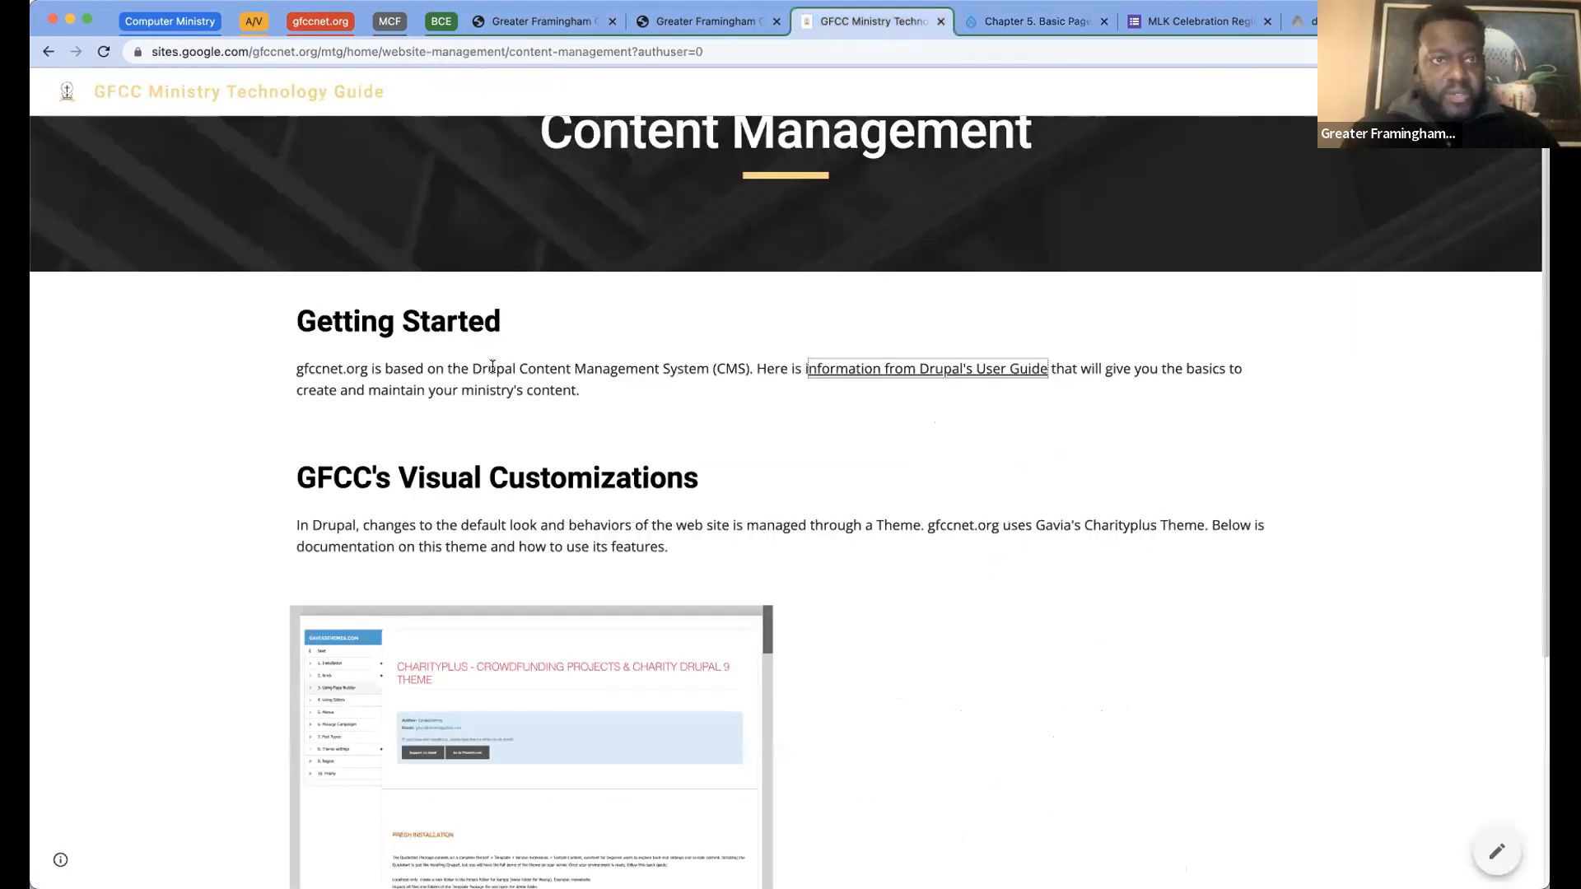
Step: Return to the /mlk celebration page and reveal the 36th annual banner block's contextual editing options
{"action": "left_click", "coordinate": [43, 45]}
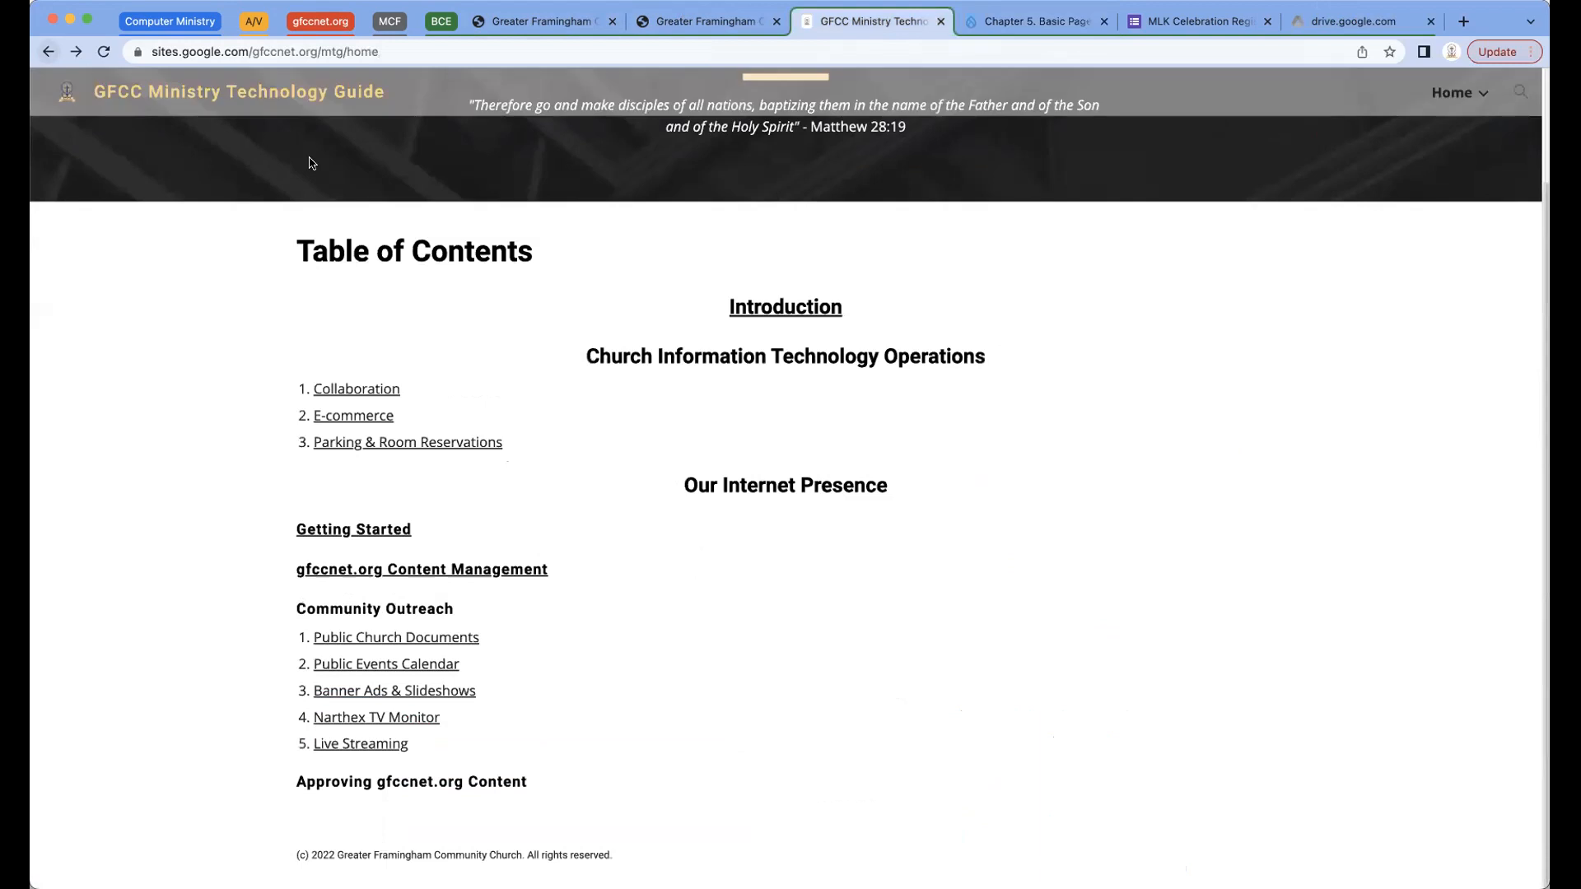
{"action": "left_click", "coordinate": [48, 51]}
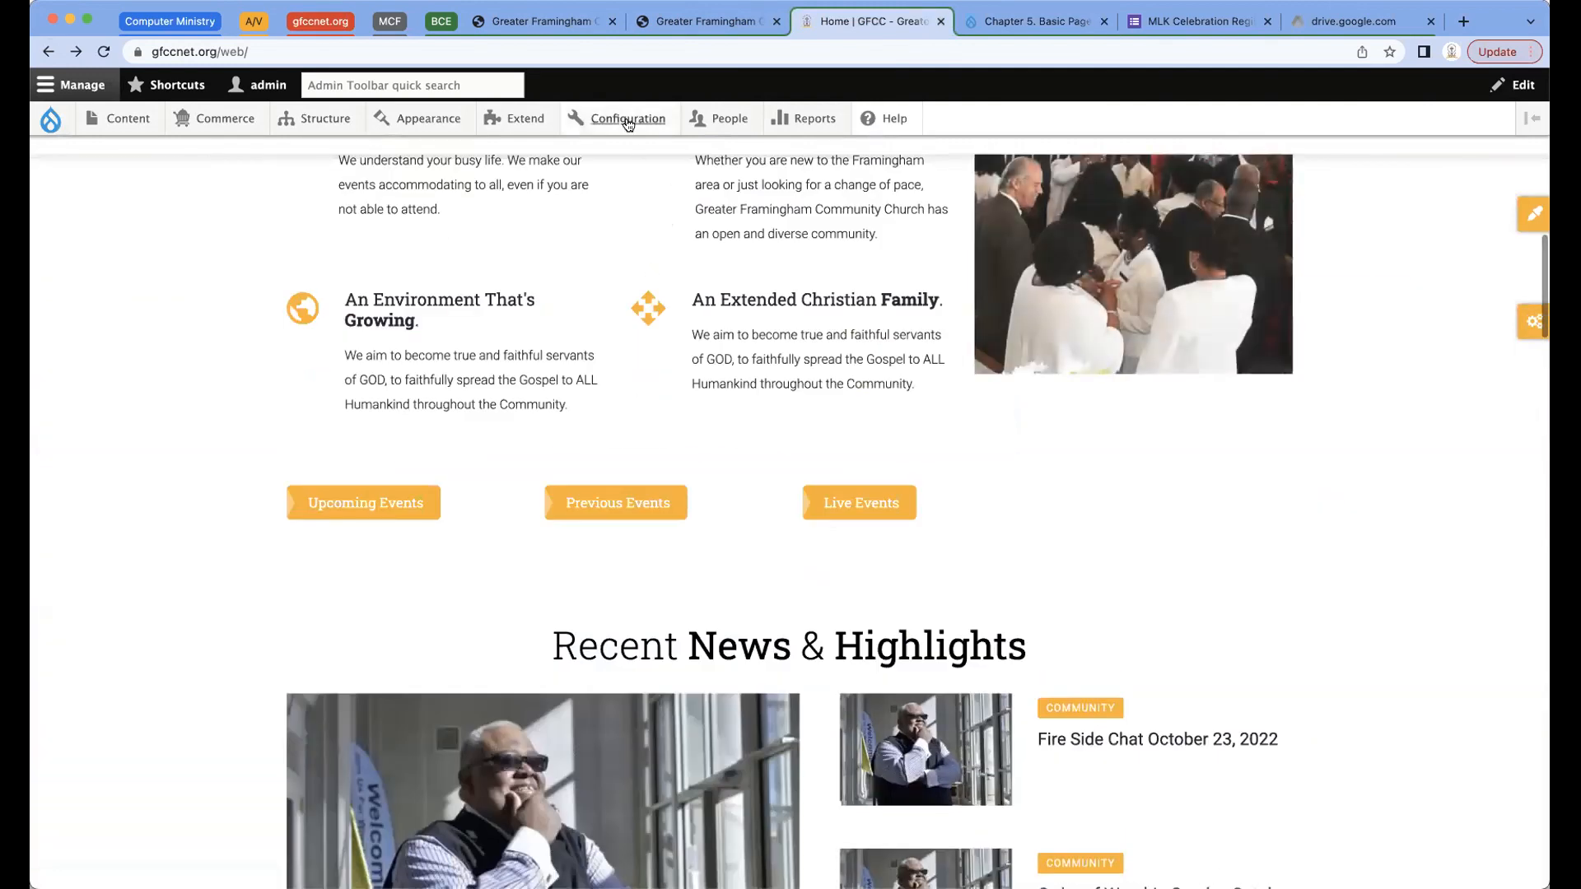
{"action": "mouse_move", "coordinate": [628, 124]}
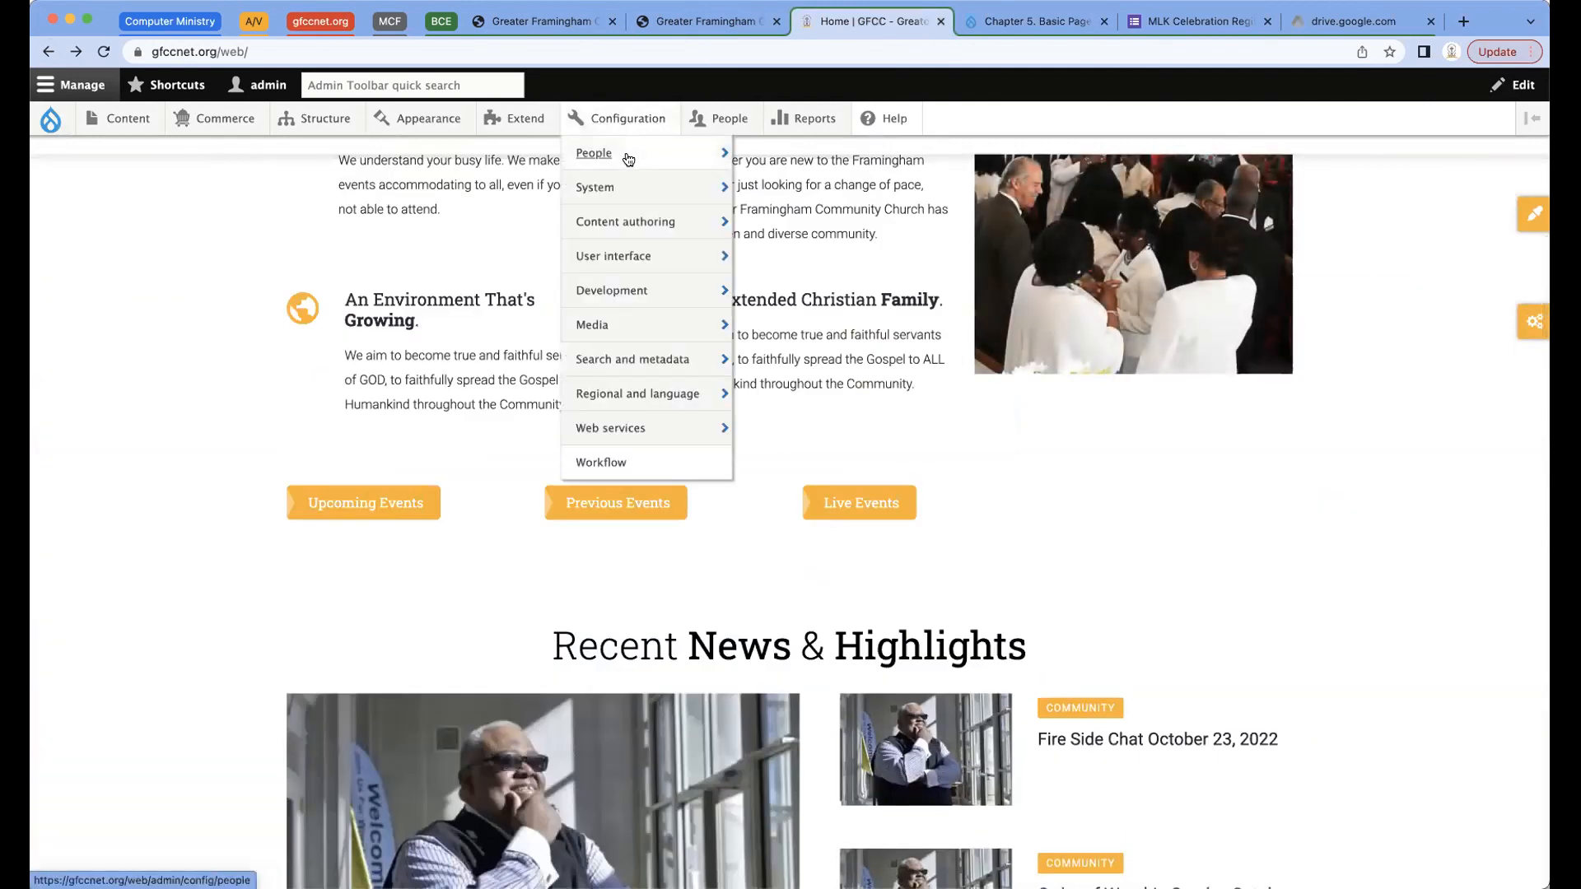
{"action": "mouse_move", "coordinate": [628, 160]}
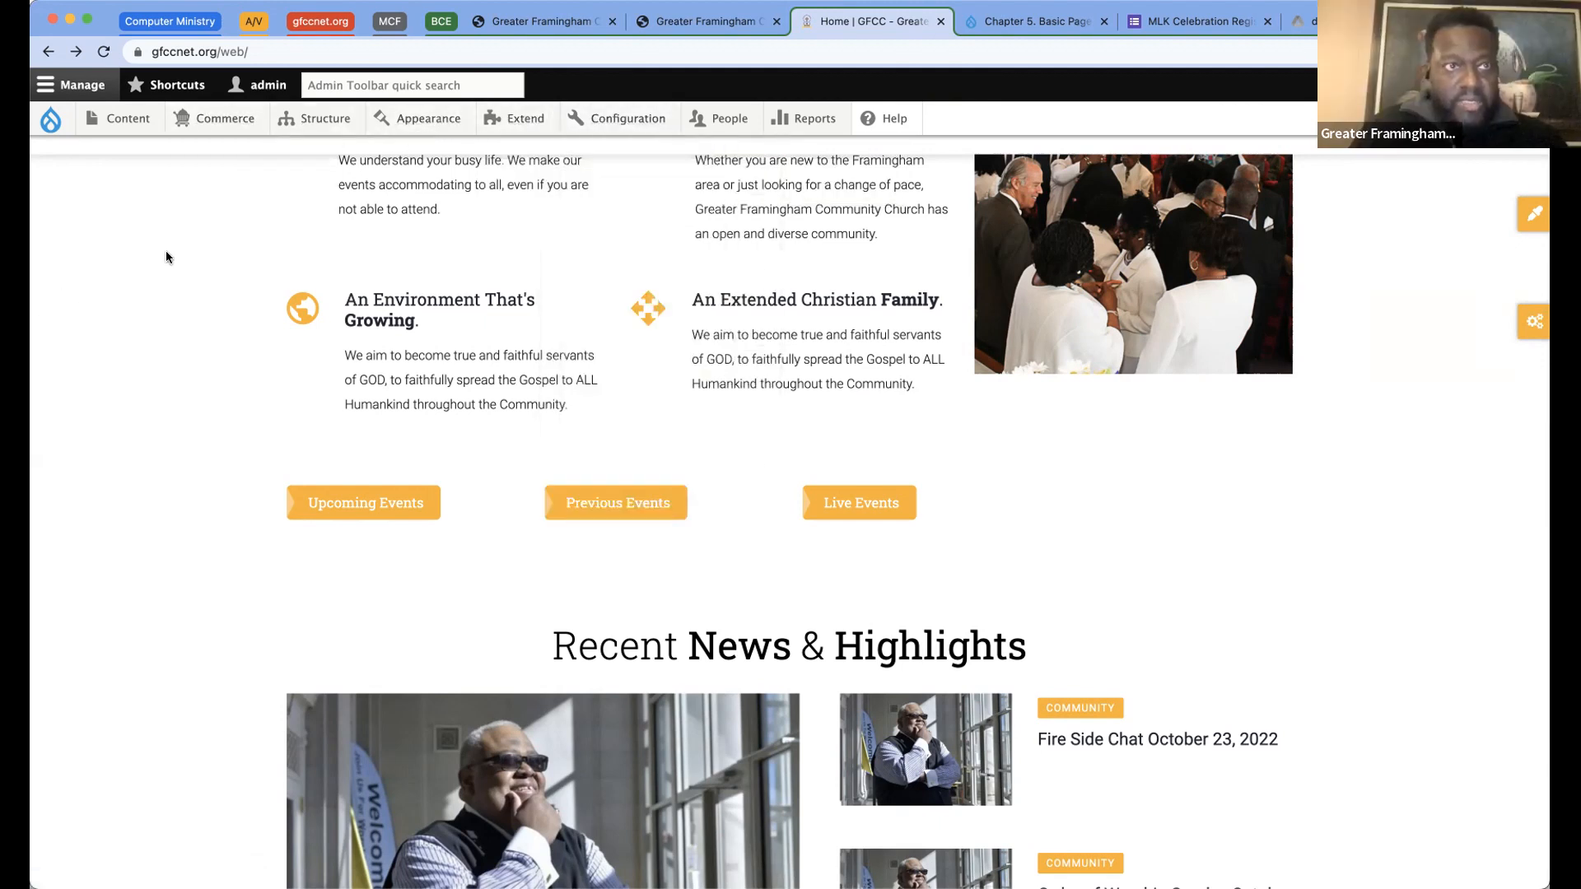
{"action": "scroll", "coordinate": [166, 257], "scroll_direction": "up", "scroll_amount": 15}
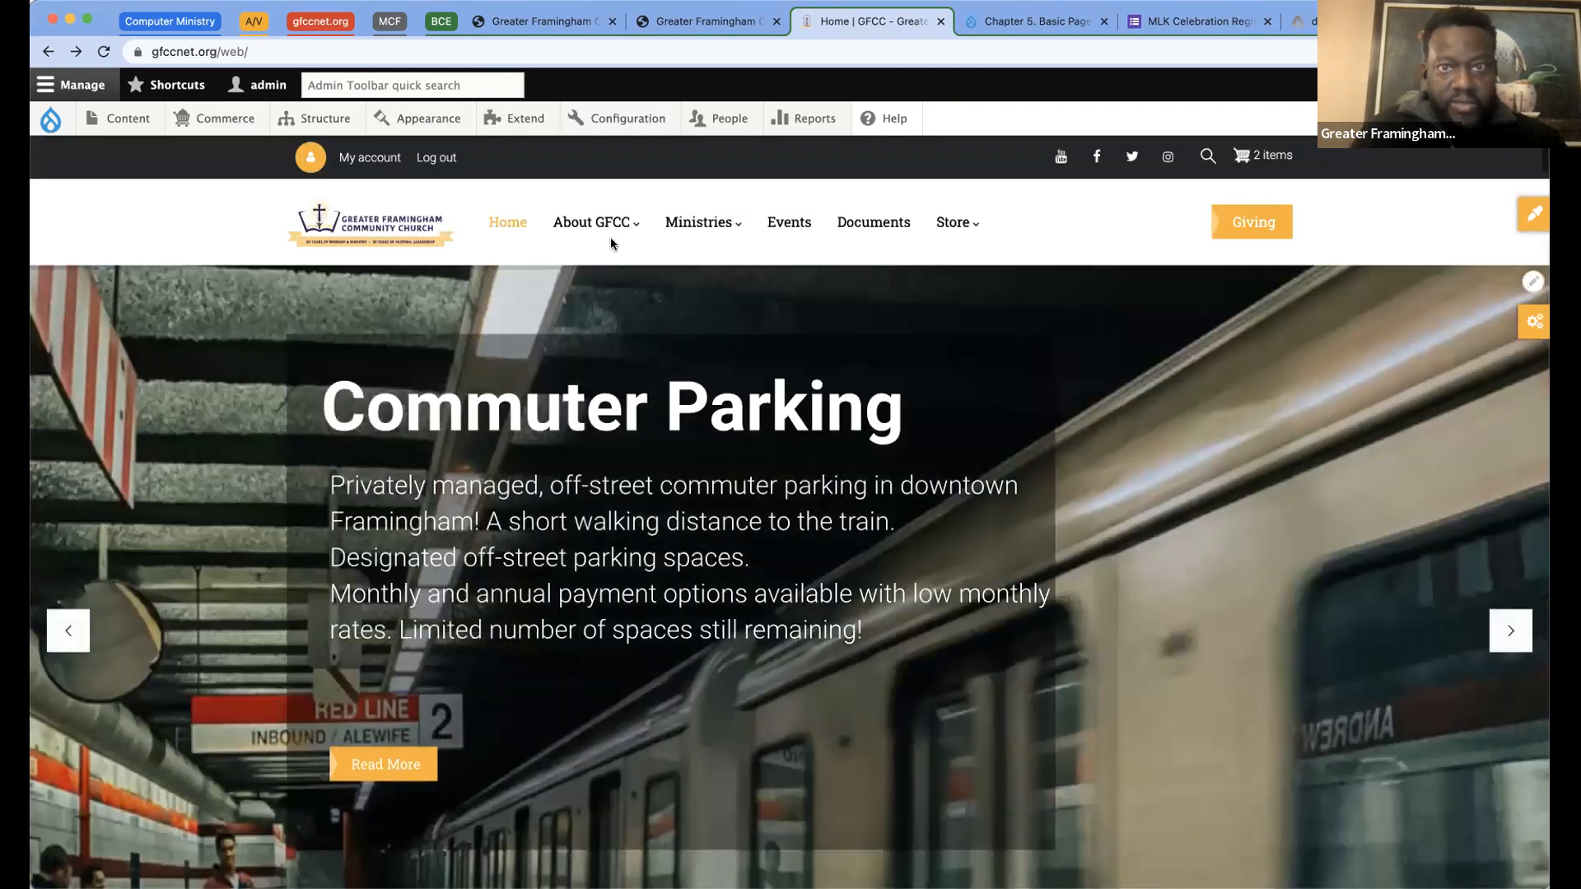
{"action": "mouse_move", "coordinate": [686, 229]}
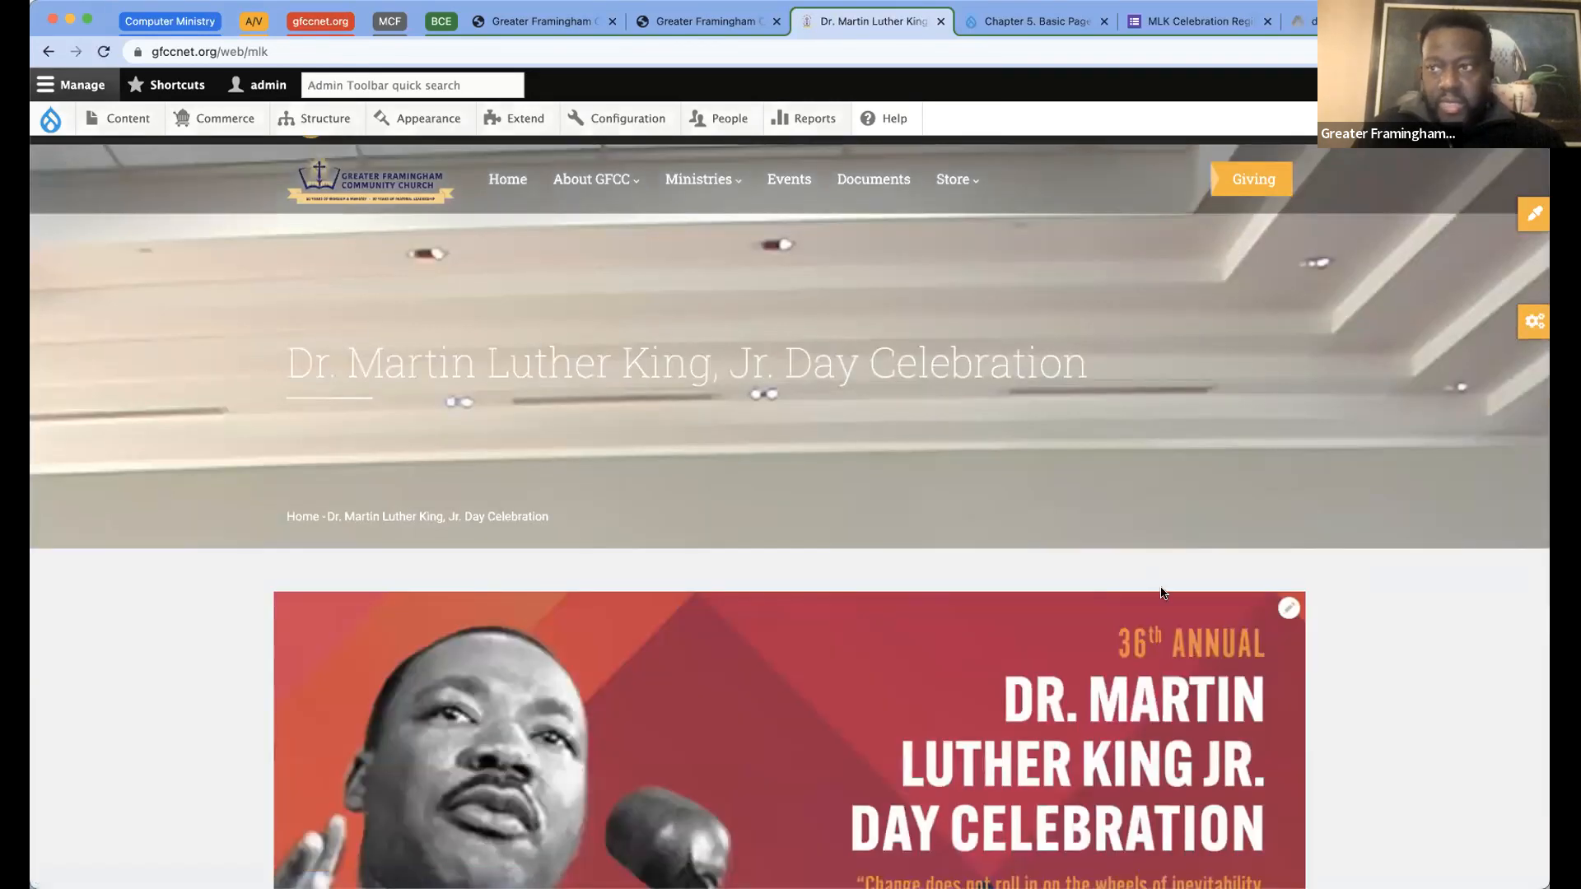
{"action": "scroll", "coordinate": [973, 536], "scroll_direction": "down", "scroll_amount": 8}
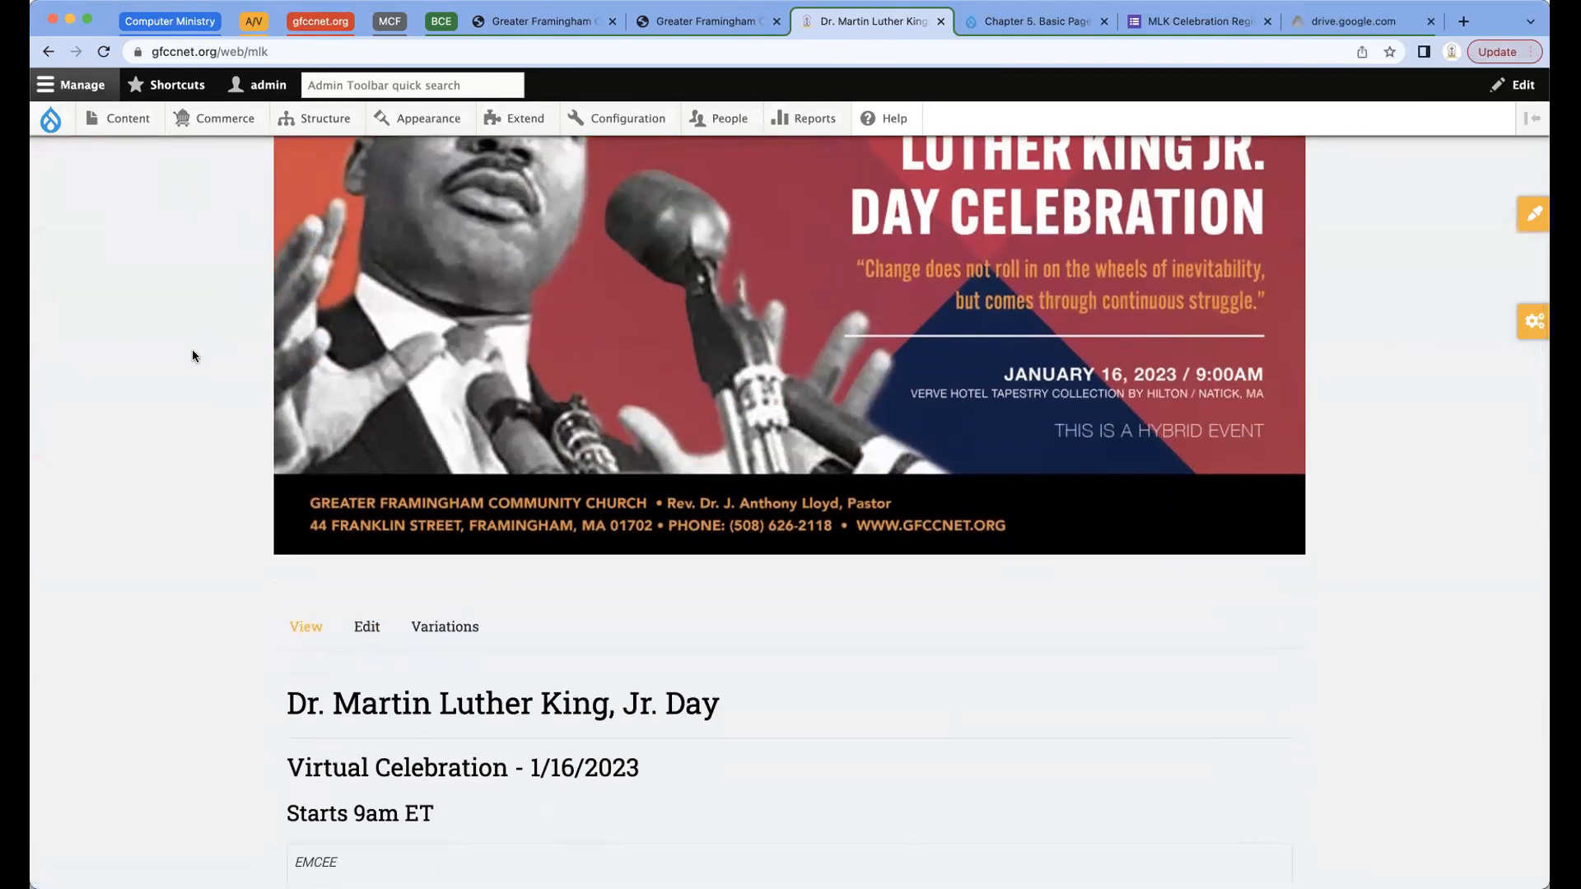
{"action": "scroll", "coordinate": [194, 356], "scroll_direction": "up", "scroll_amount": 3}
{"action": "scroll", "coordinate": [194, 356], "scroll_direction": "up", "scroll_amount": 2}
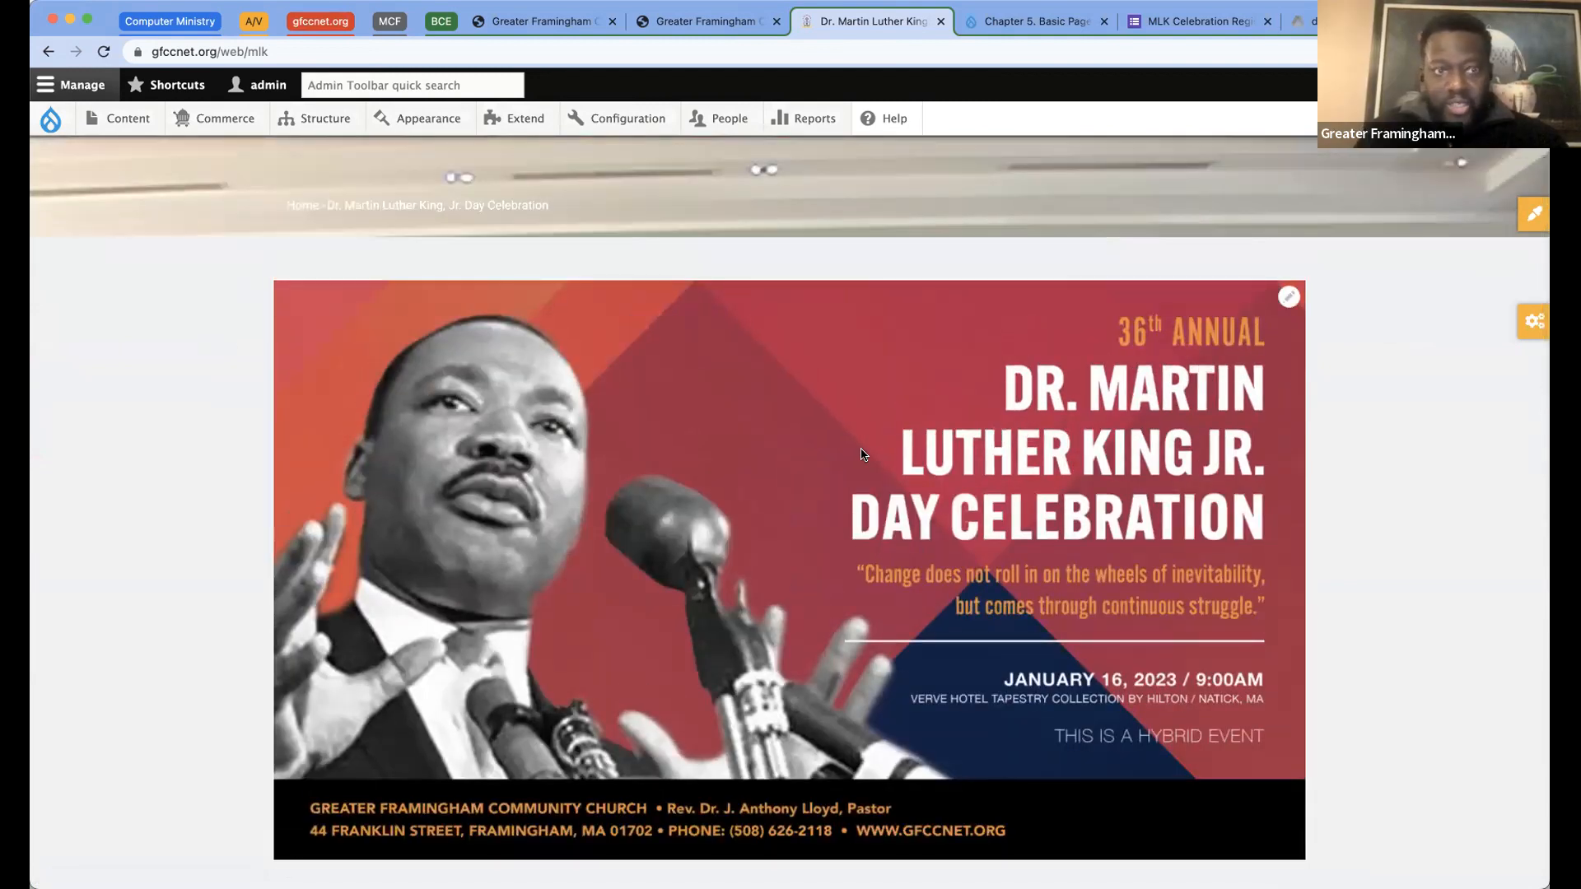
{"action": "scroll", "coordinate": [754, 675], "scroll_direction": "down", "scroll_amount": 5}
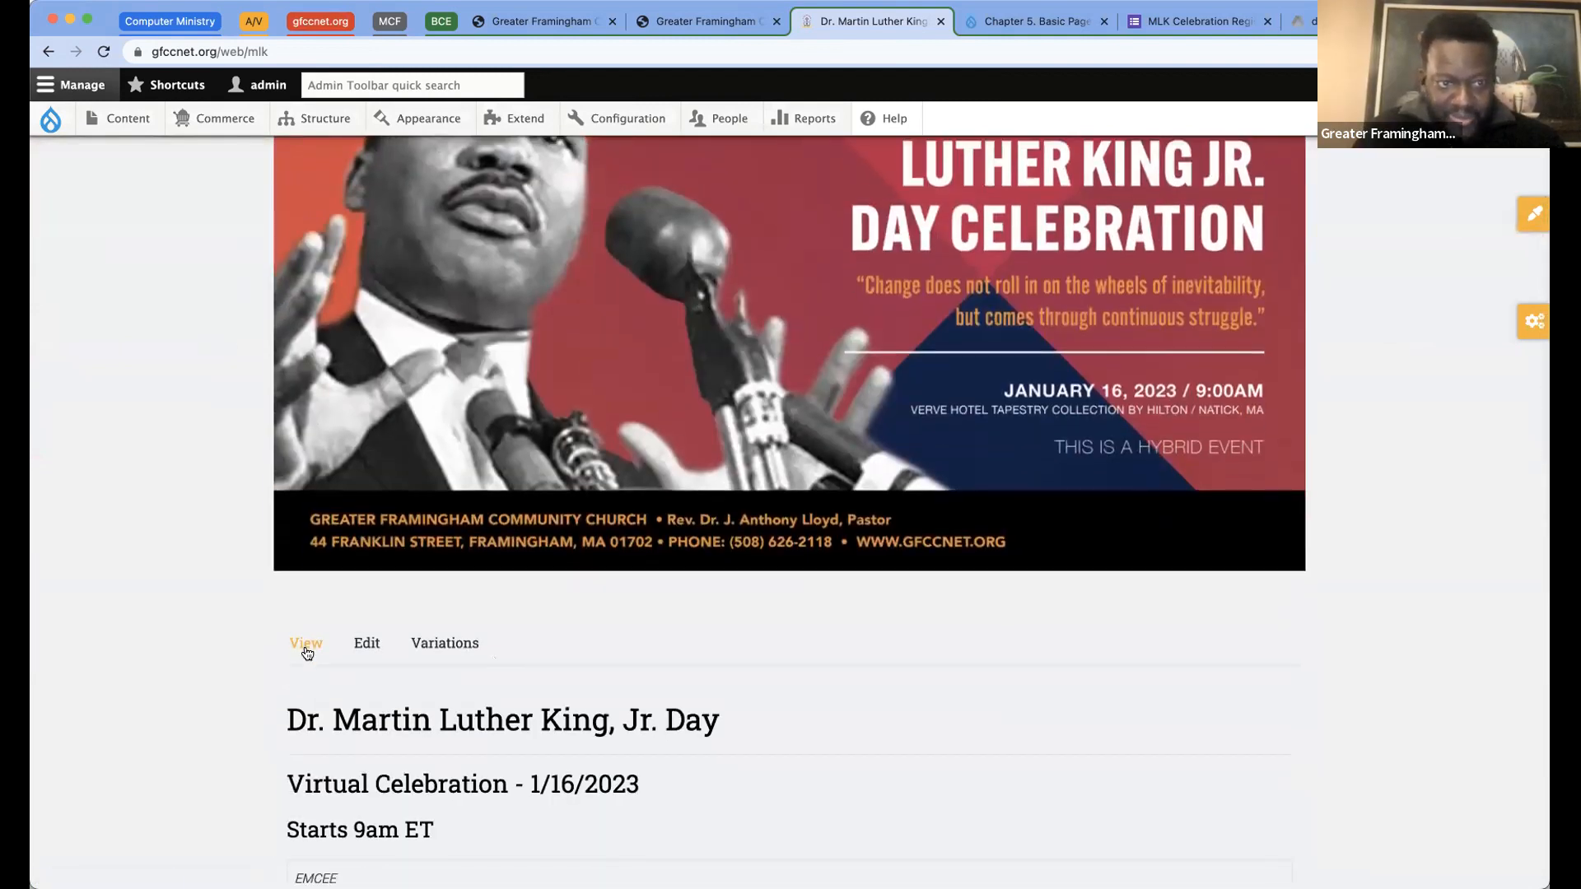
{"action": "scroll", "coordinate": [420, 640], "scroll_direction": "up", "scroll_amount": 5}
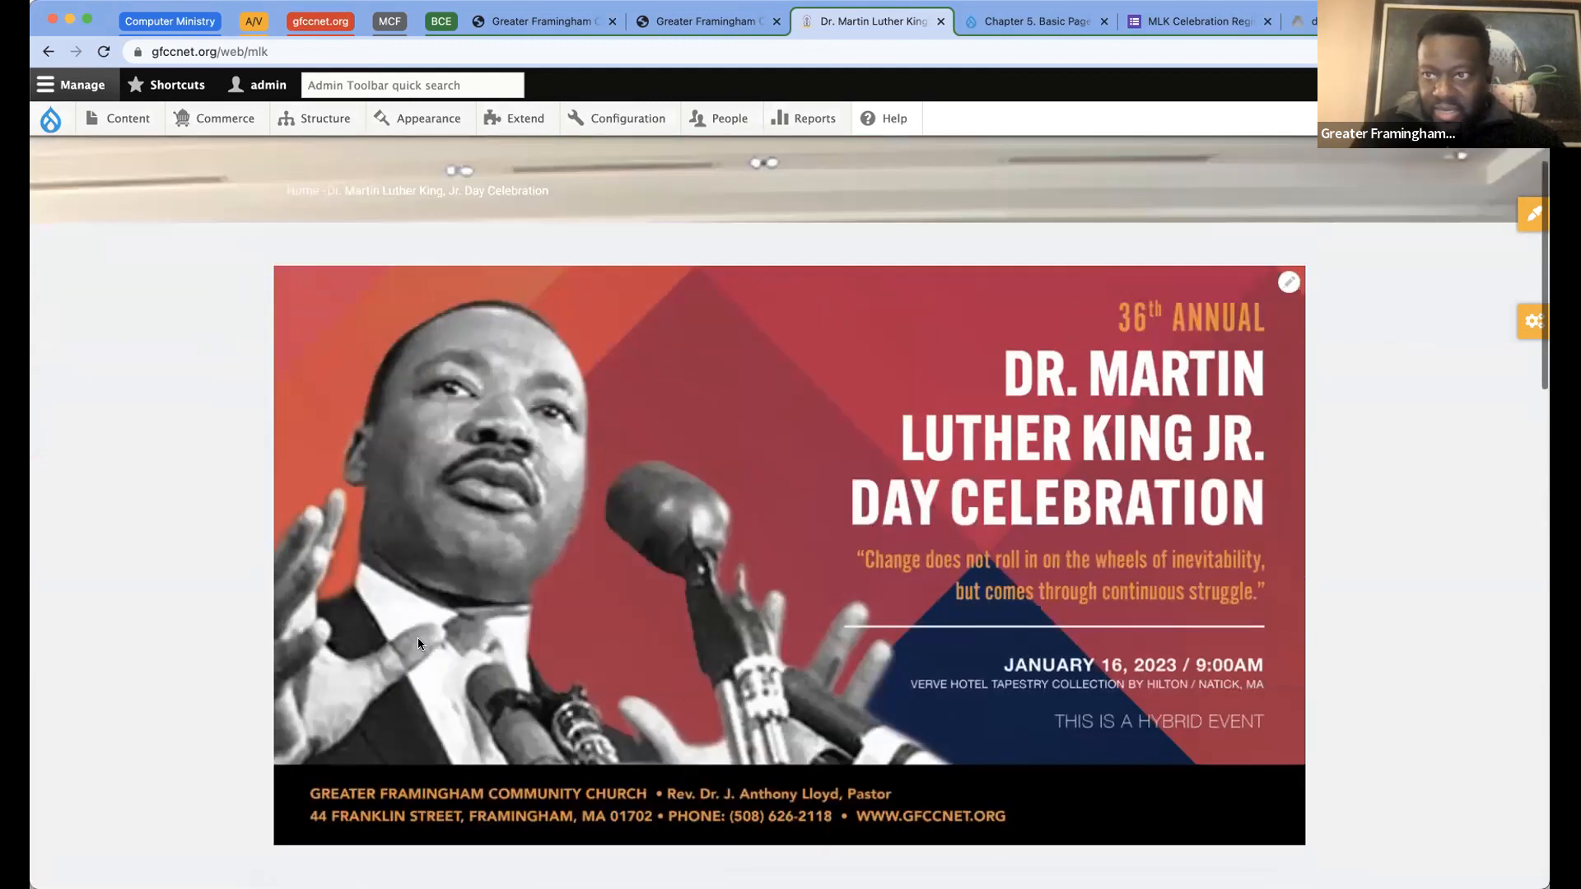
{"action": "mouse_move", "coordinate": [1285, 444]}
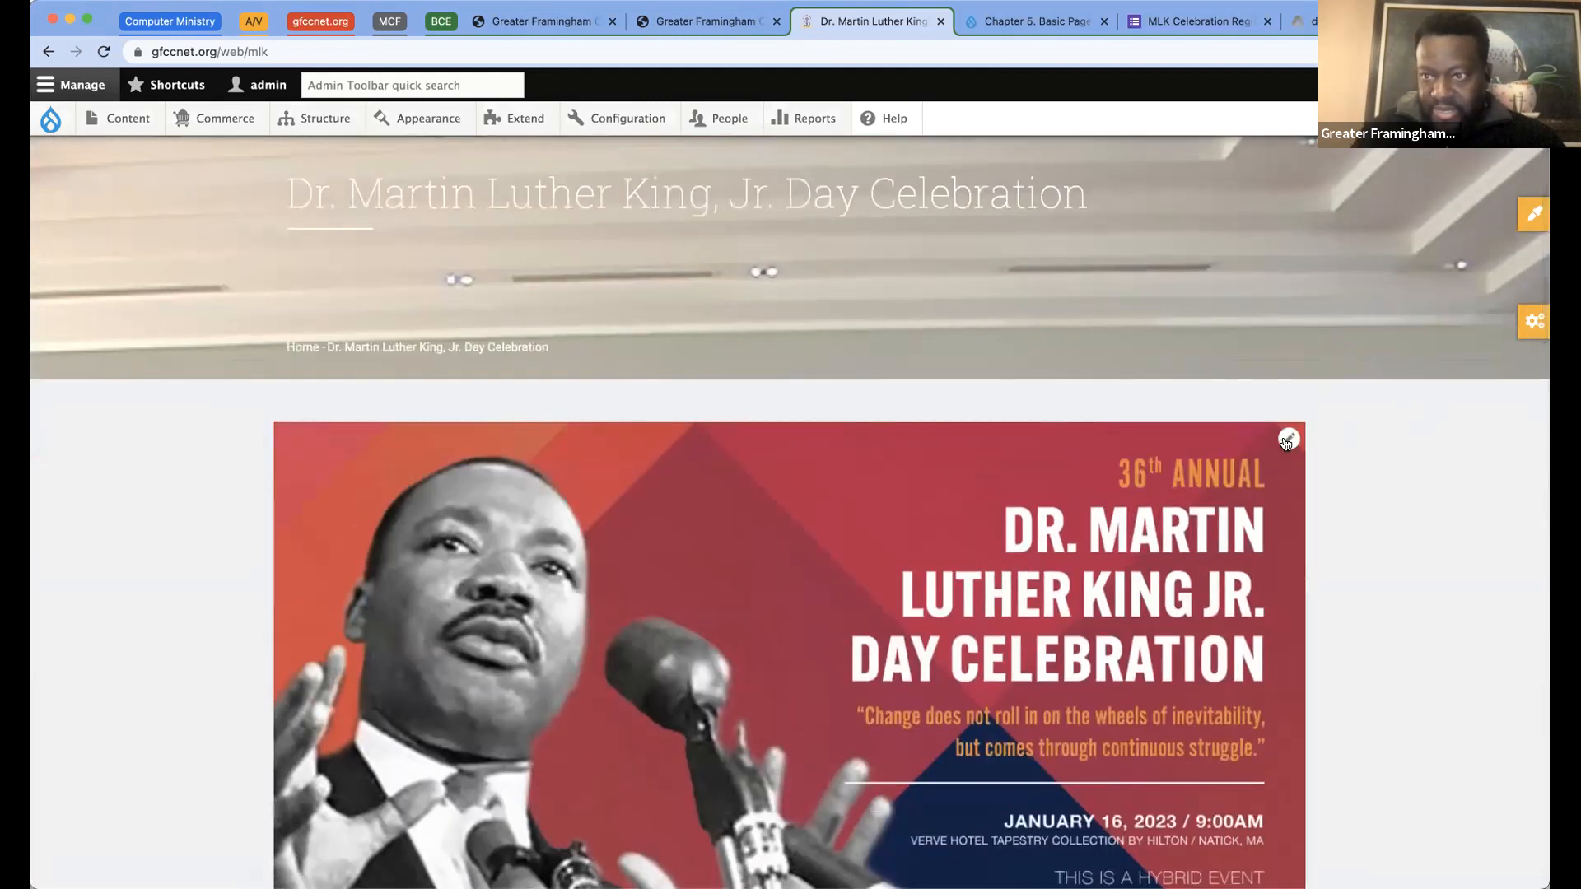
{"action": "left_click", "coordinate": [1287, 441]}
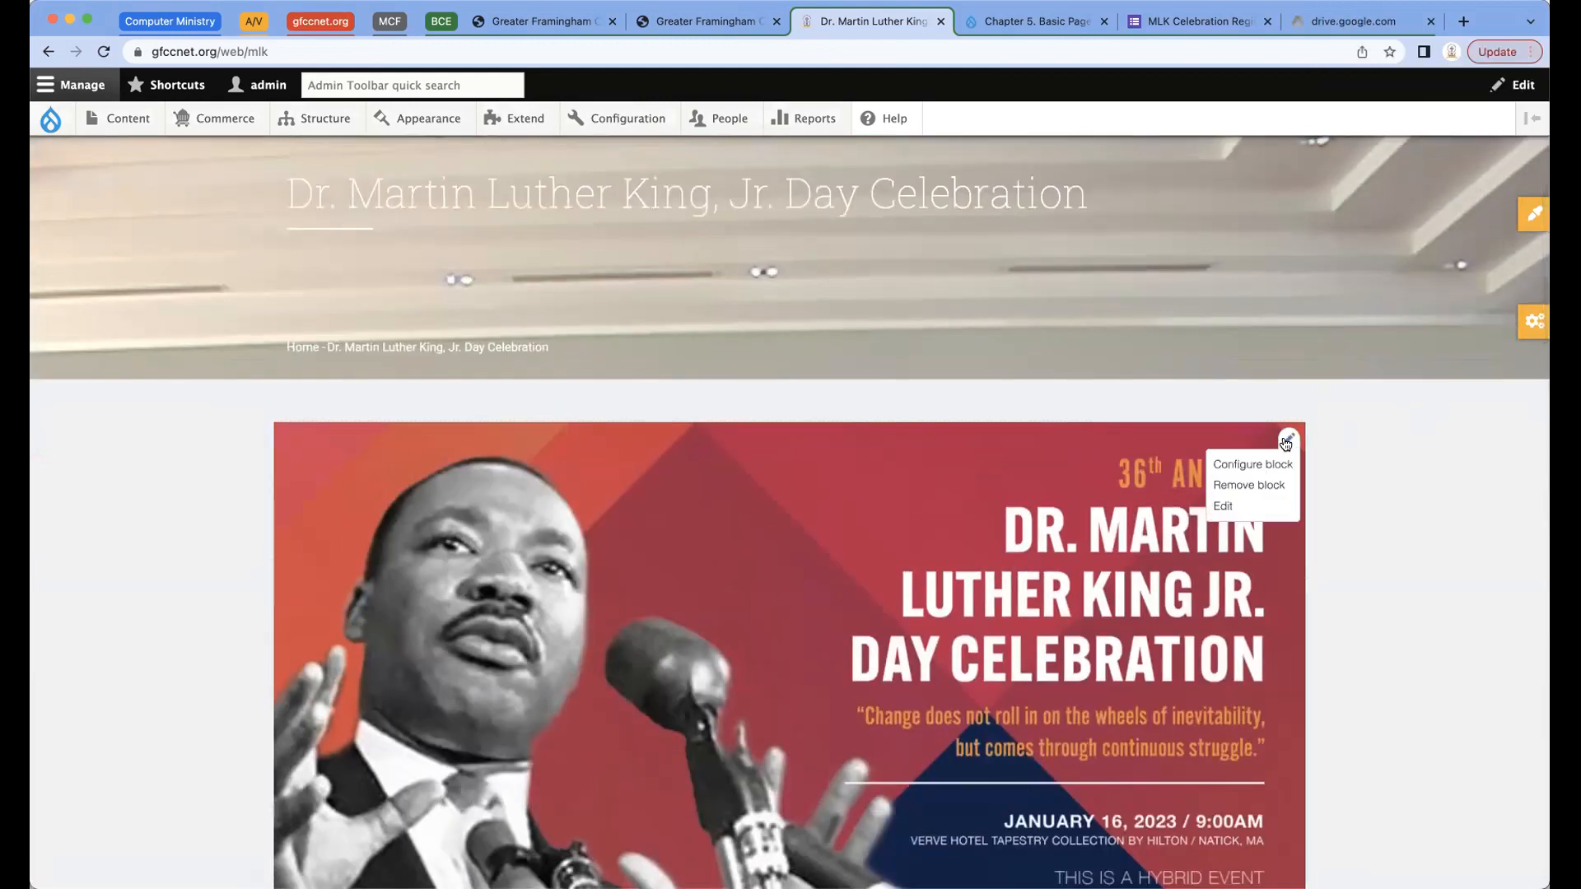
{"action": "left_click", "coordinate": [1225, 507]}
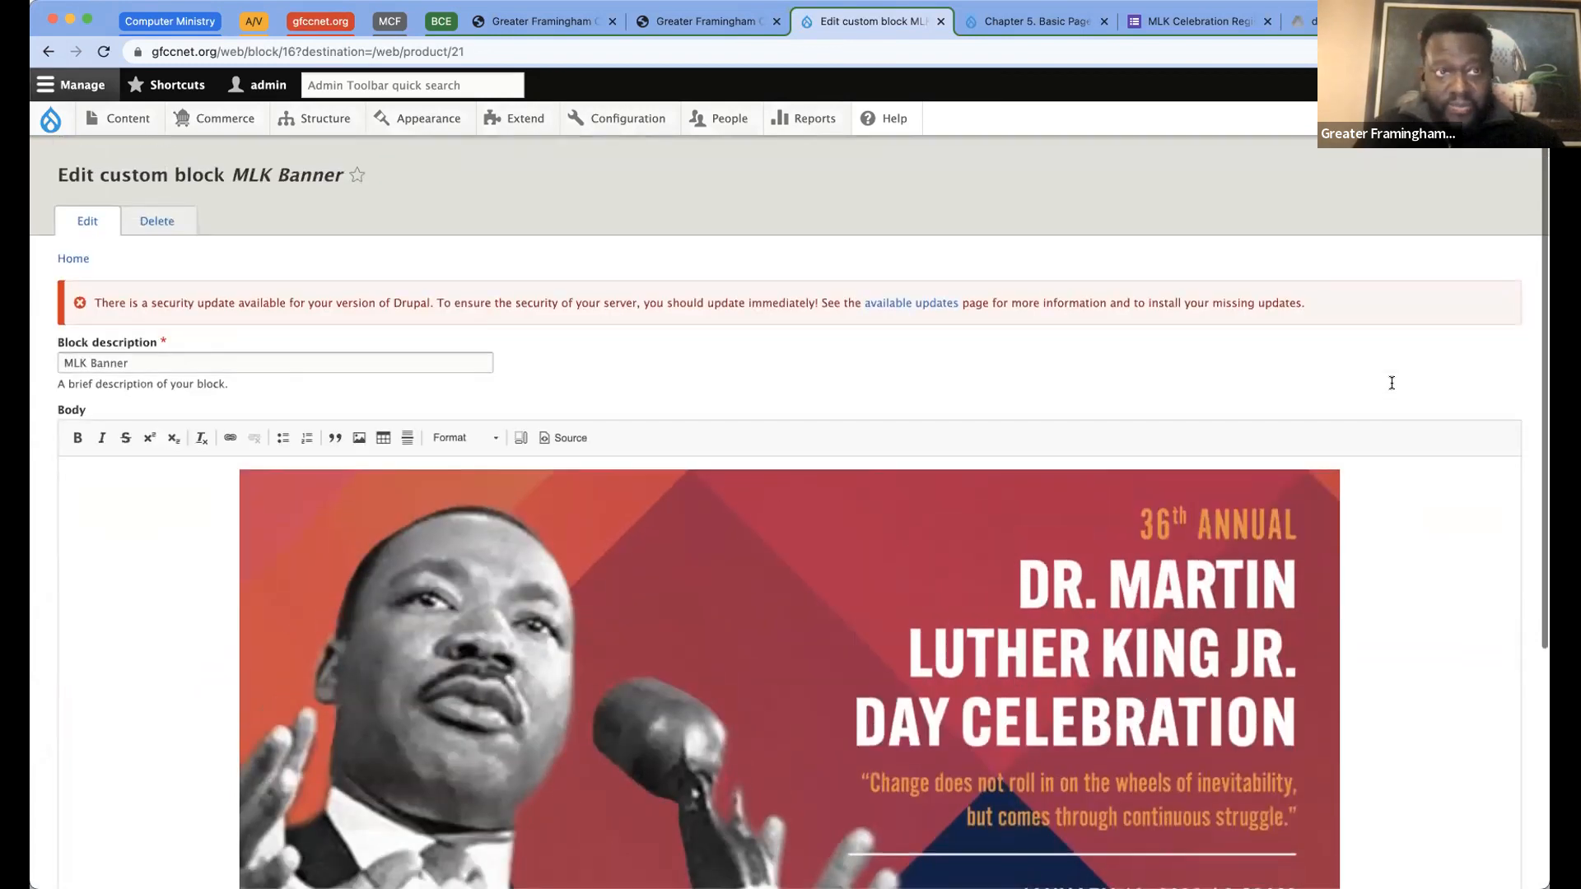
{"action": "scroll", "coordinate": [1391, 383], "scroll_direction": "down", "scroll_amount": 3}
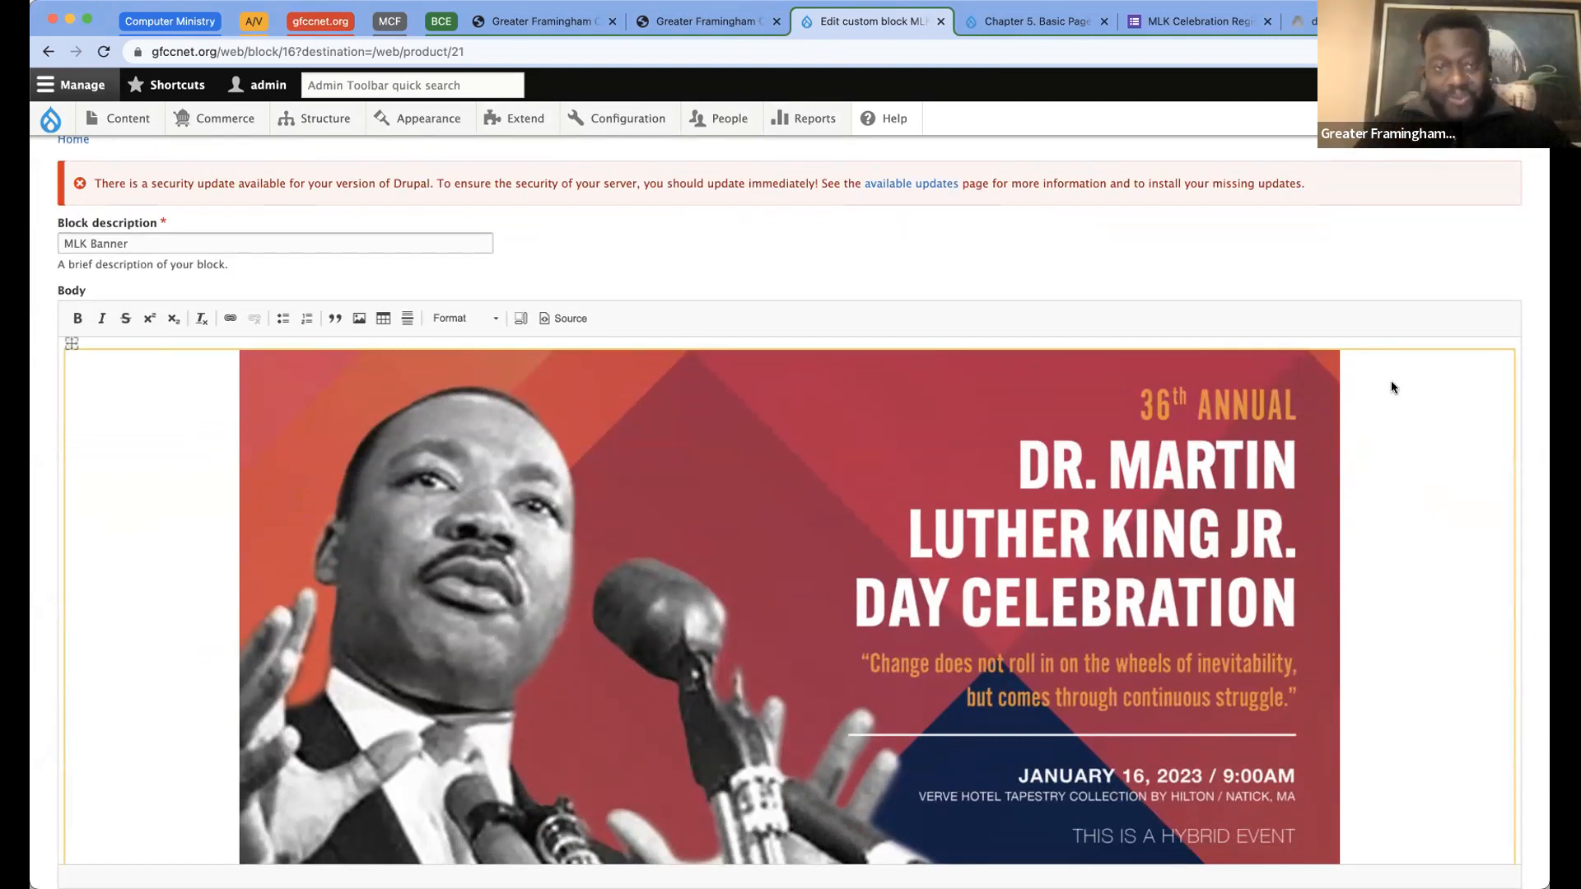
{"action": "scroll", "coordinate": [1223, 282], "scroll_direction": "down", "scroll_amount": 2}
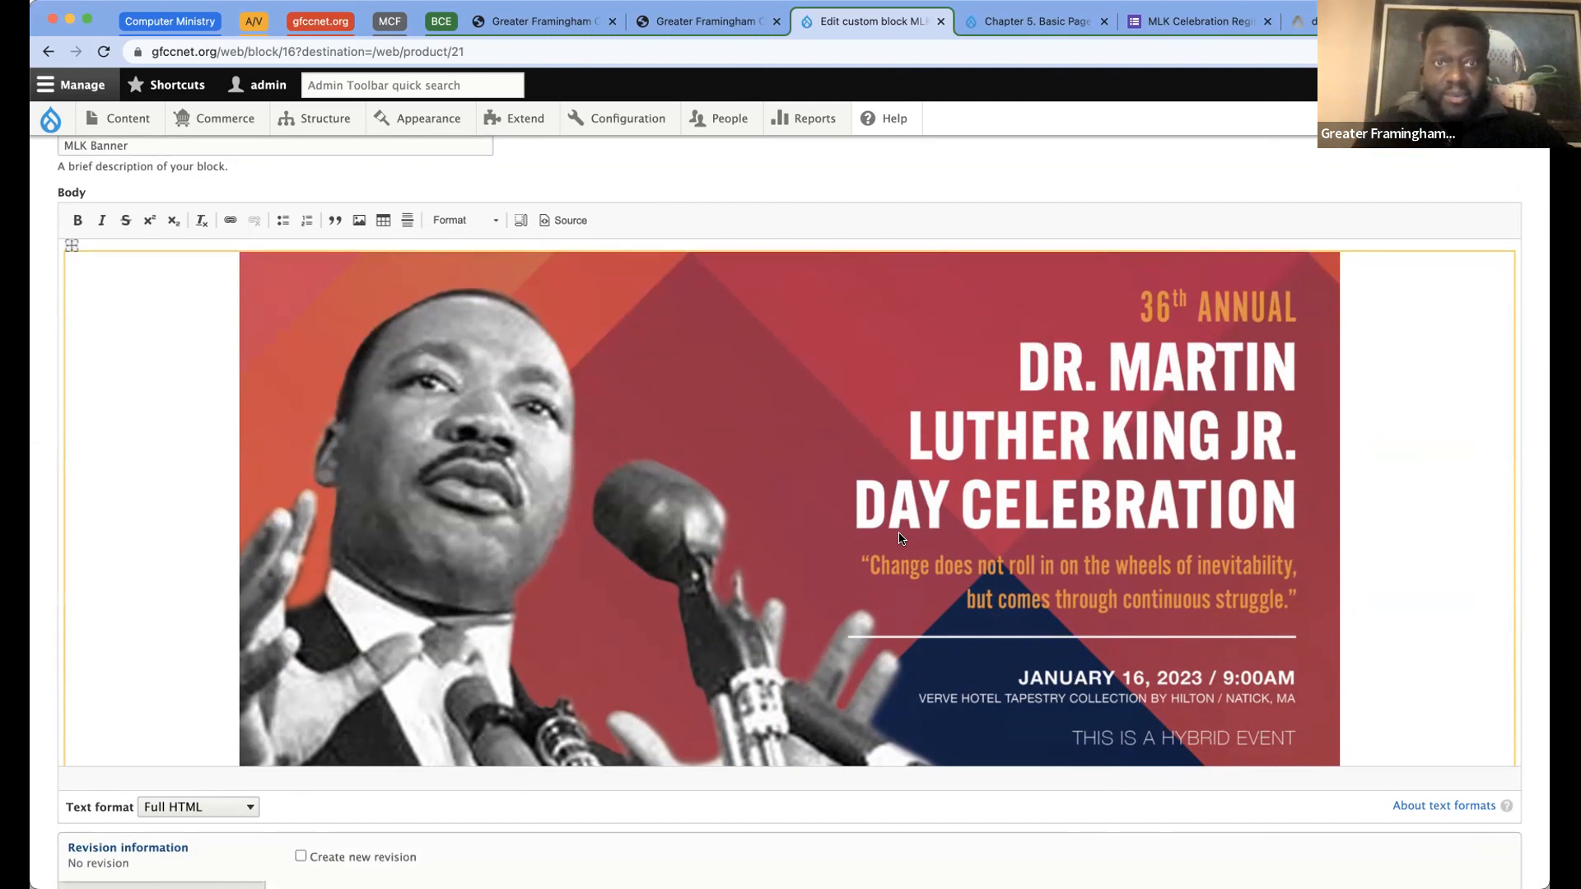
{"action": "left_click", "coordinate": [599, 480]}
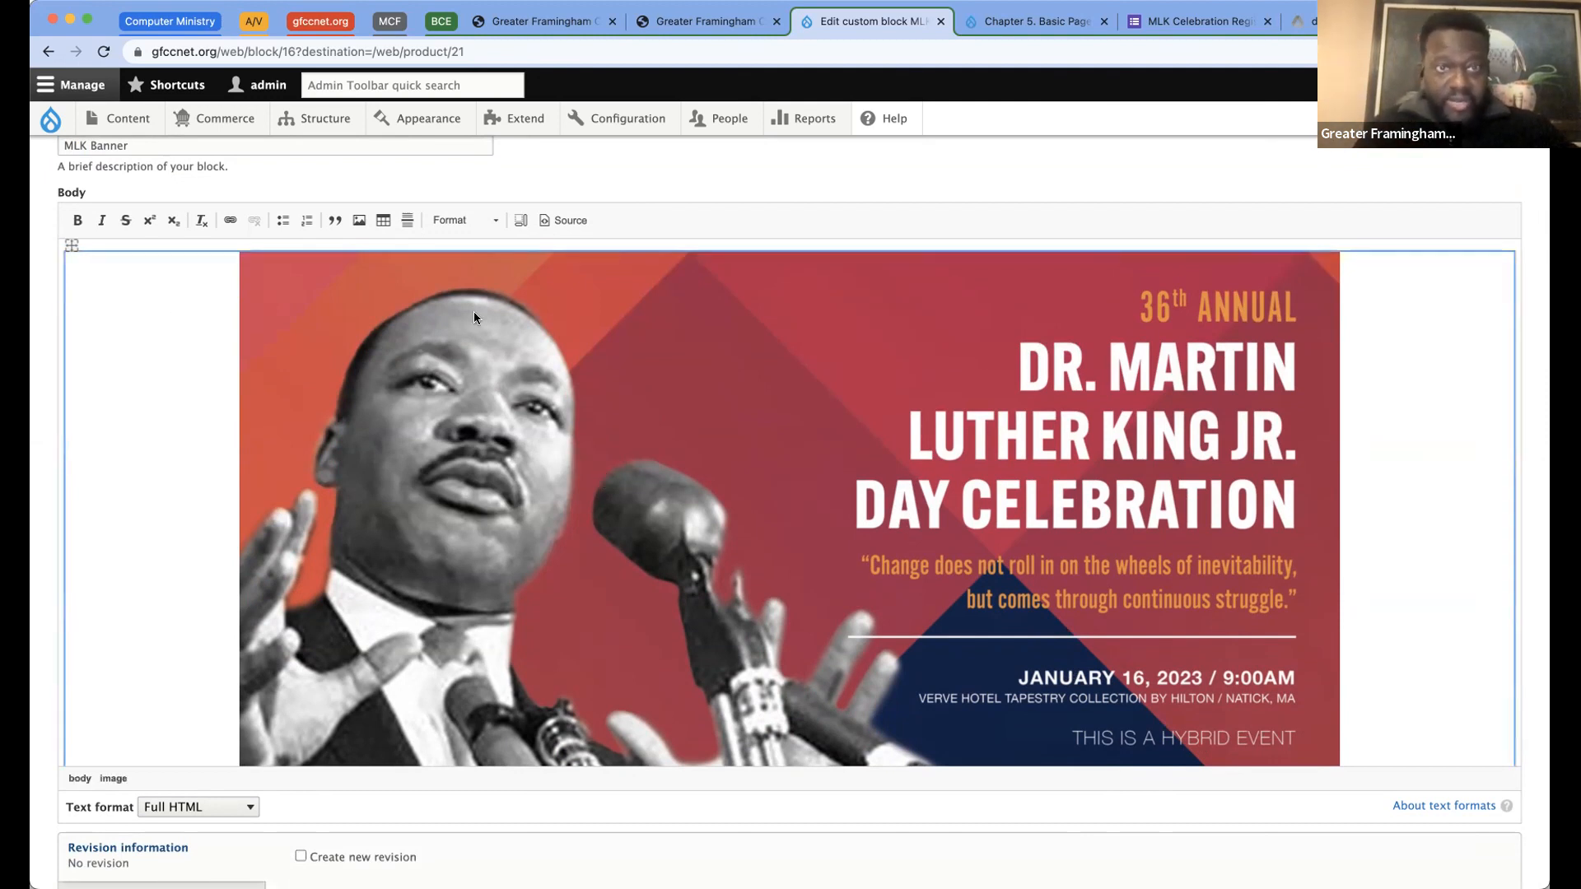
{"action": "left_click", "coordinate": [360, 220]}
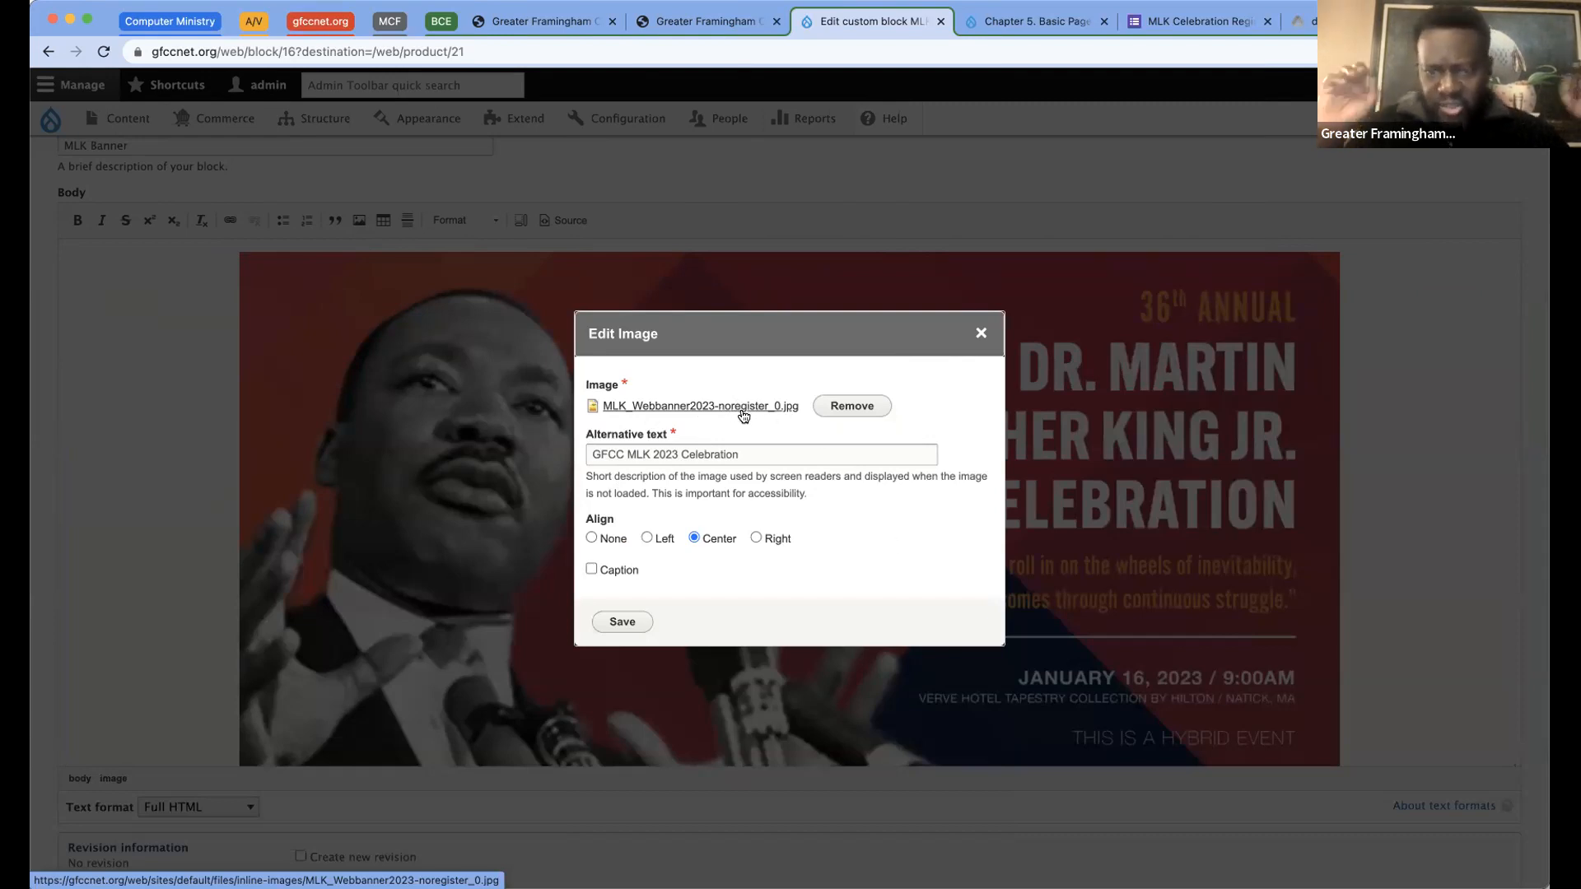
{"action": "left_click", "coordinate": [981, 333]}
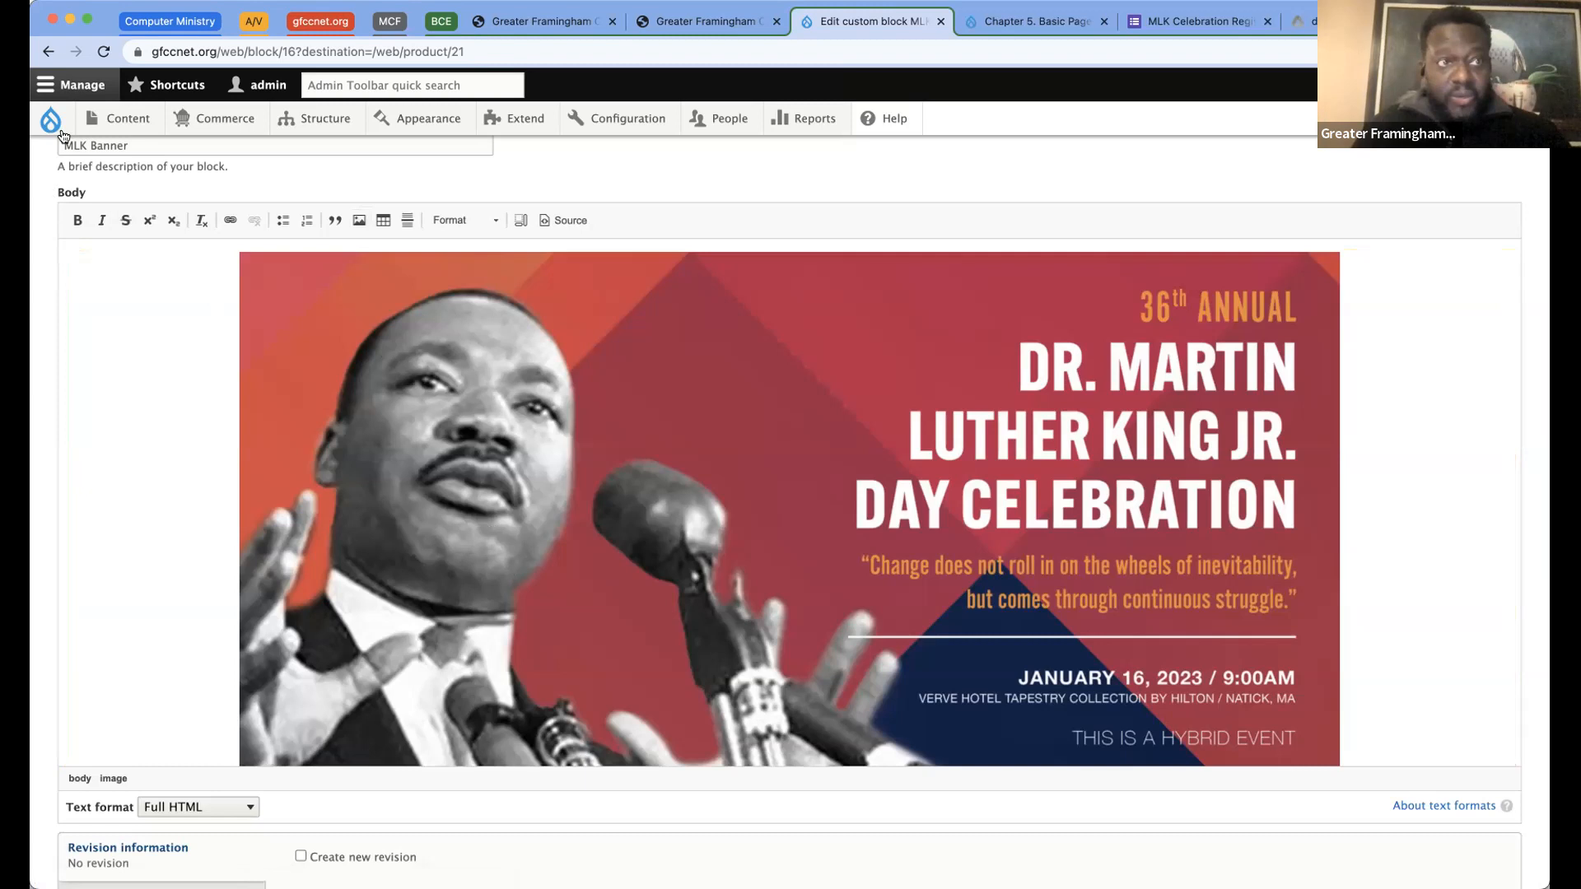
{"action": "left_click", "coordinate": [50, 53]}
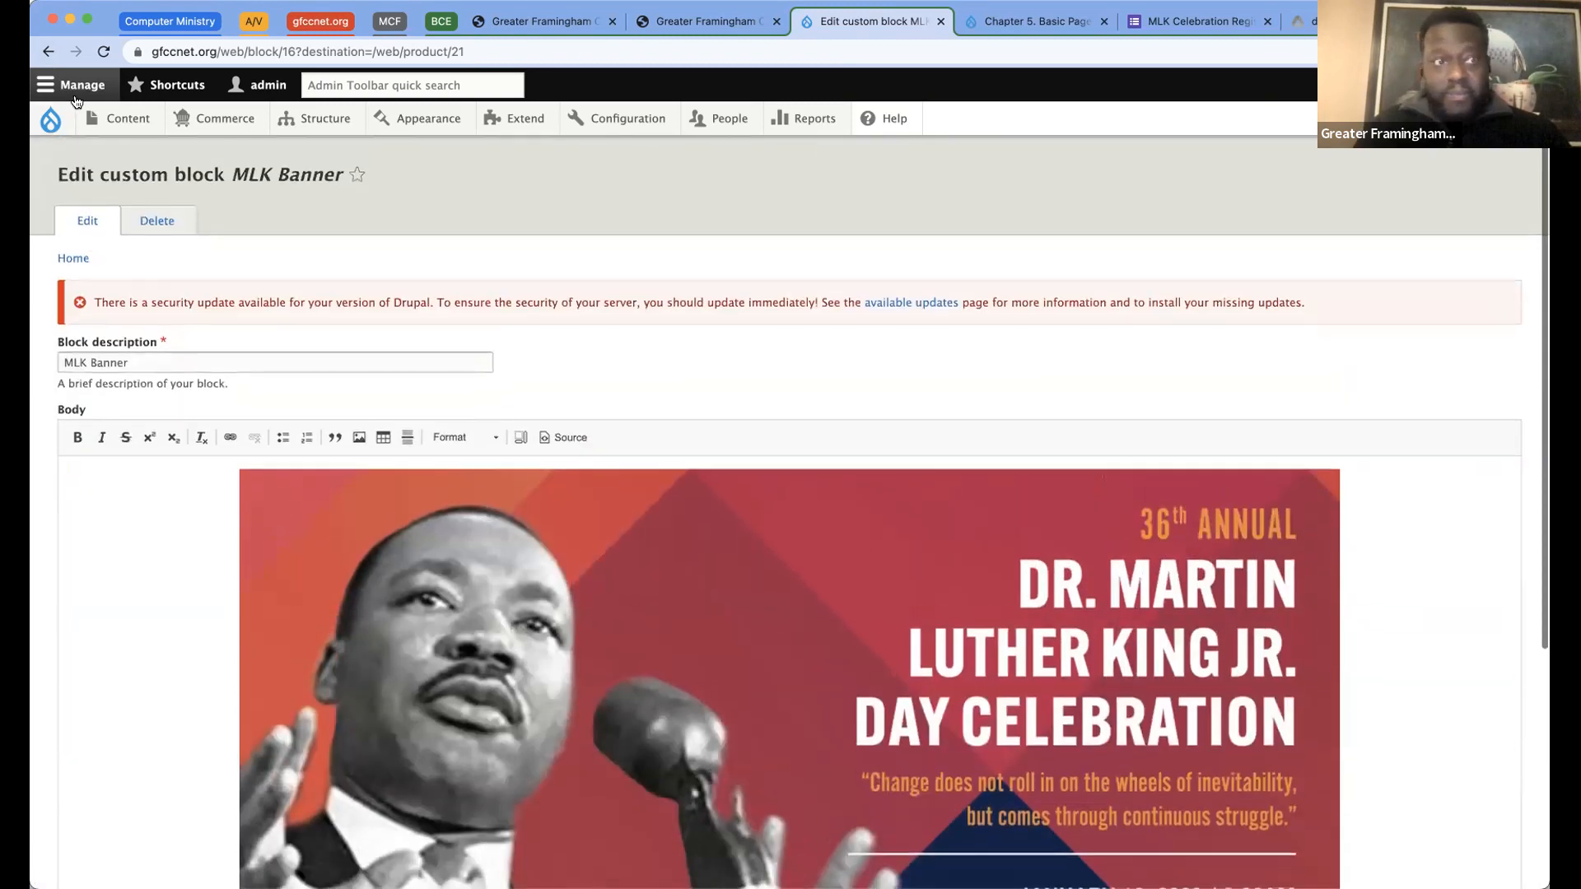
{"action": "left_click", "coordinate": [48, 53]}
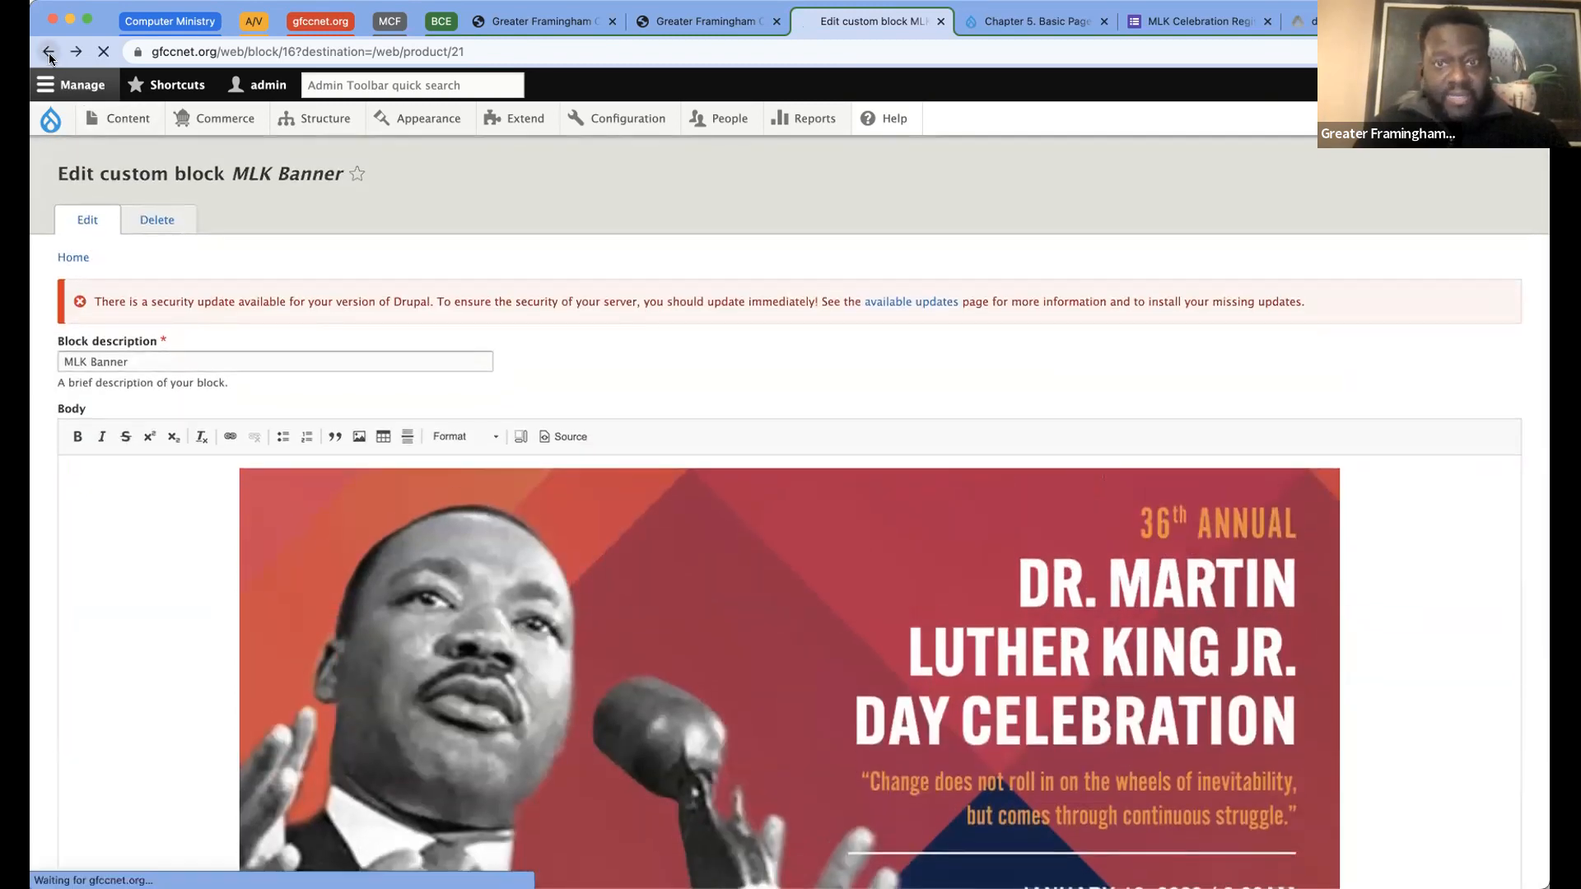
{"action": "scroll", "coordinate": [517, 549], "scroll_direction": "down", "scroll_amount": 3}
{"action": "scroll", "coordinate": [518, 555], "scroll_direction": "down", "scroll_amount": 2}
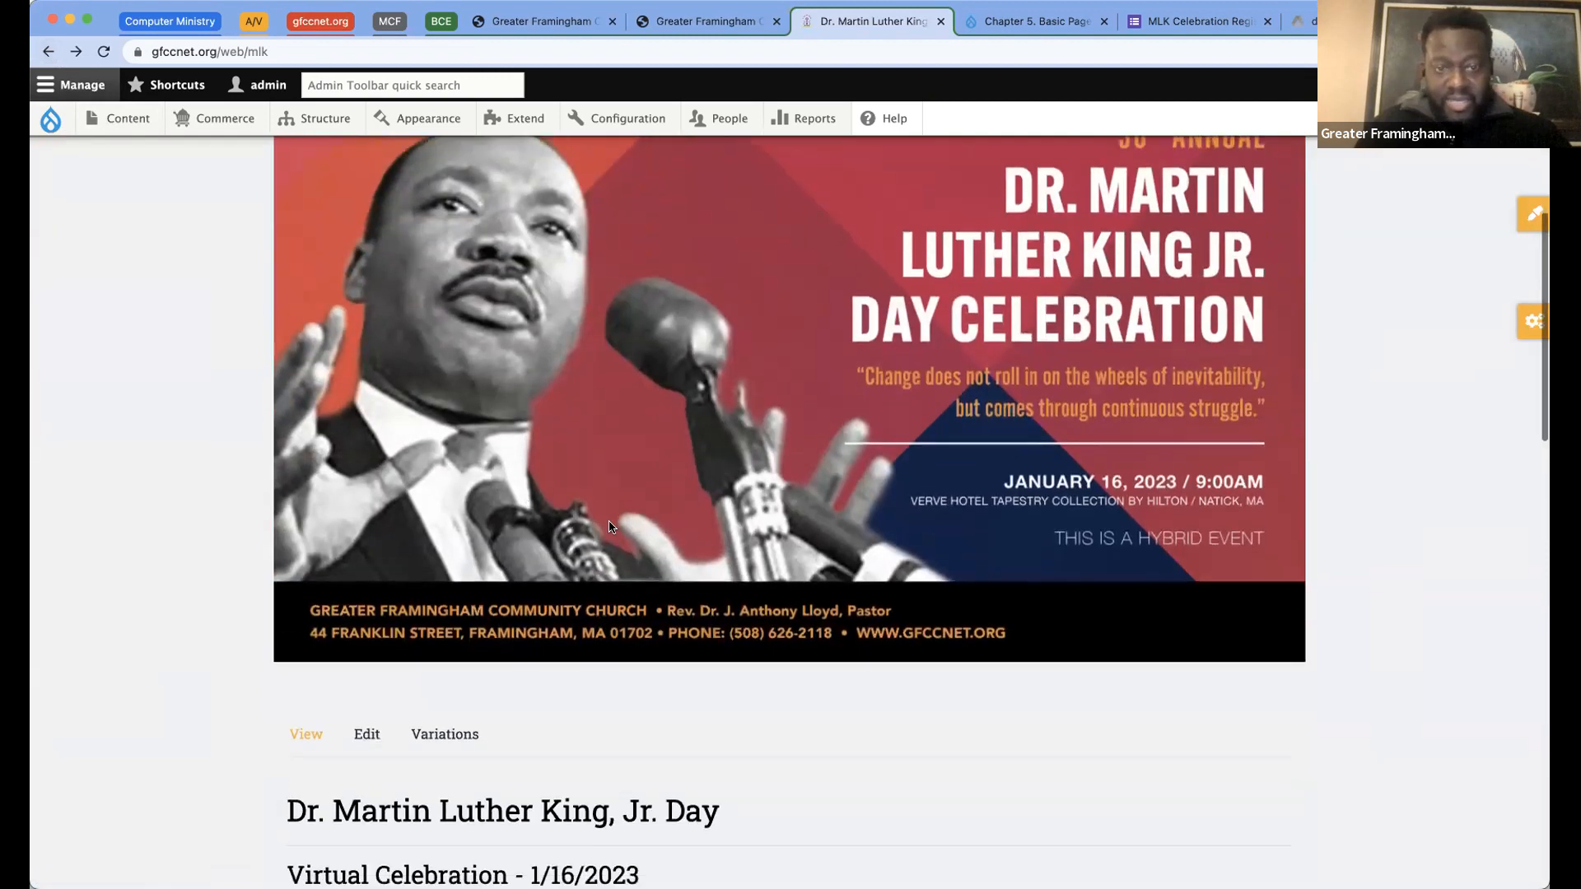
{"action": "scroll", "coordinate": [675, 519], "scroll_direction": "up", "scroll_amount": 2}
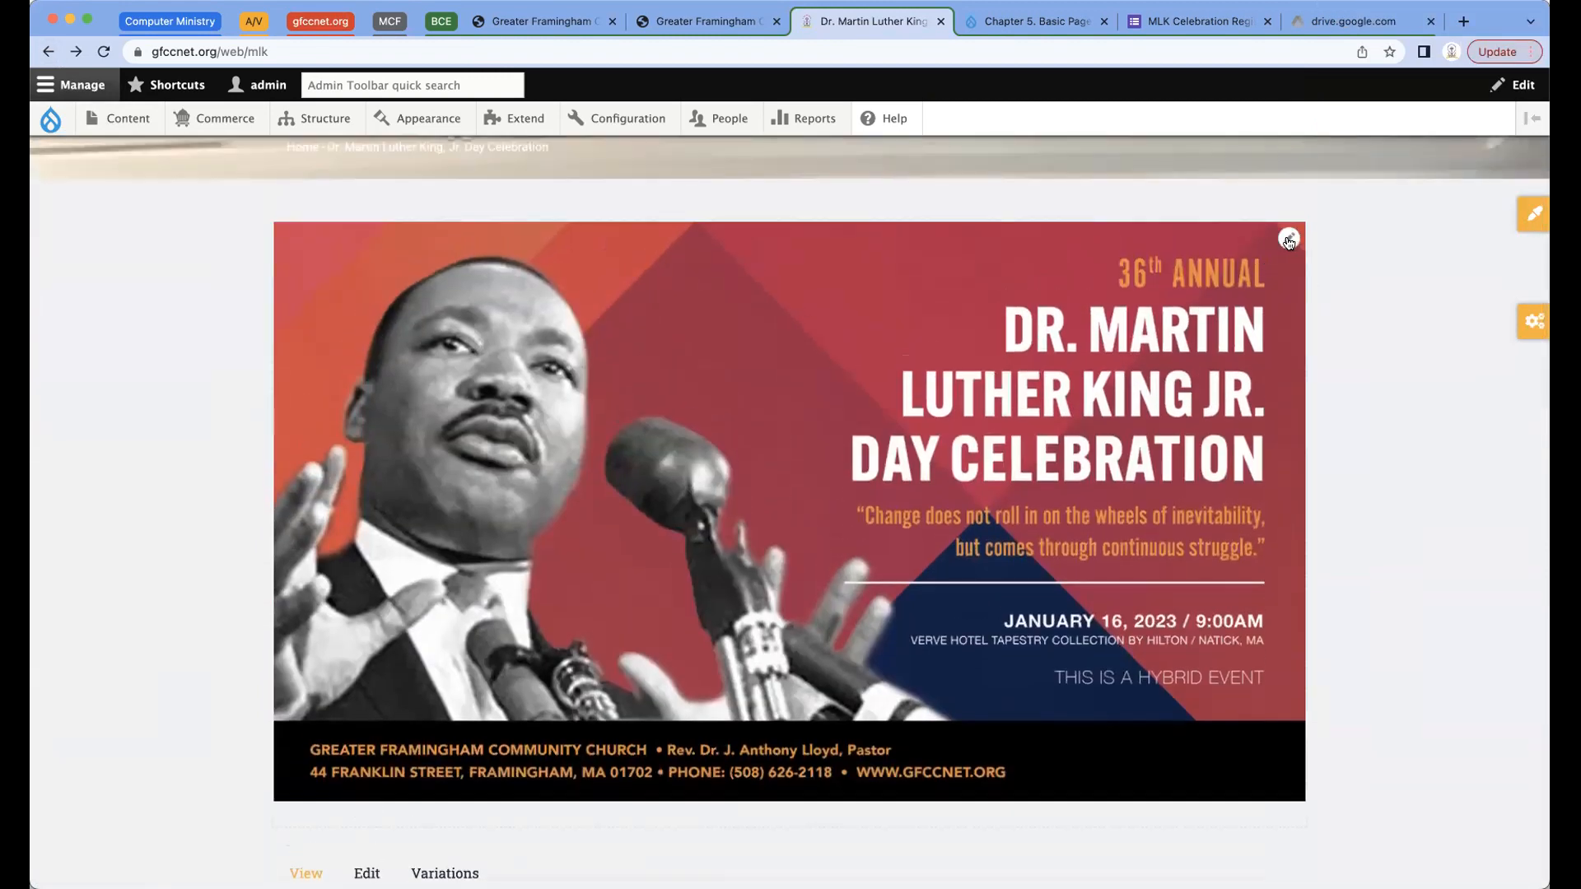
{"action": "left_click", "coordinate": [1288, 240]}
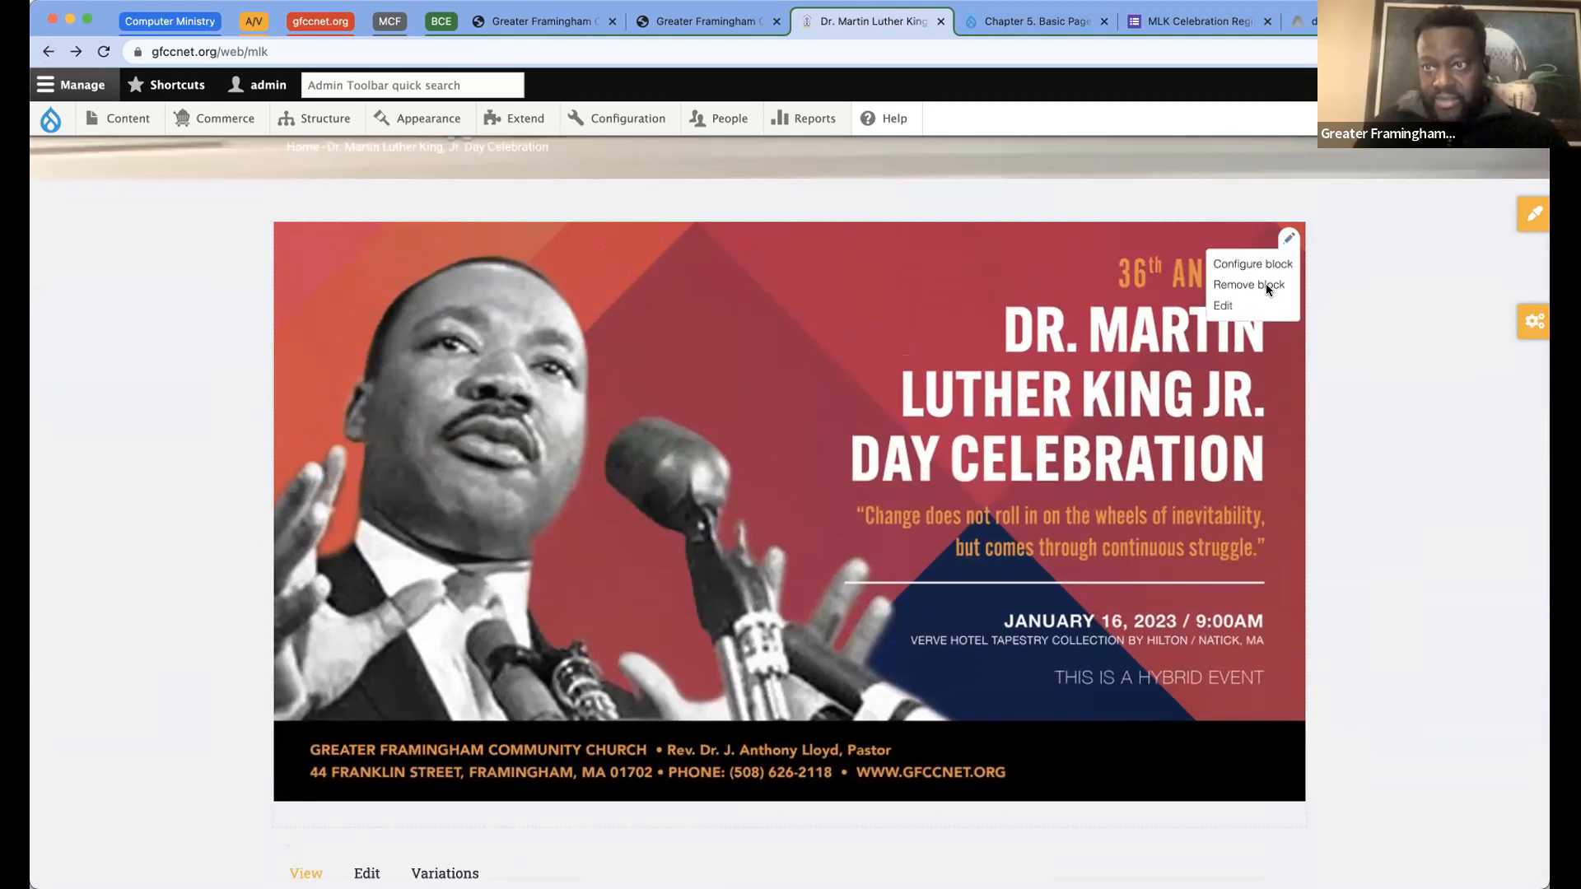
{"action": "left_click", "coordinate": [1234, 308]}
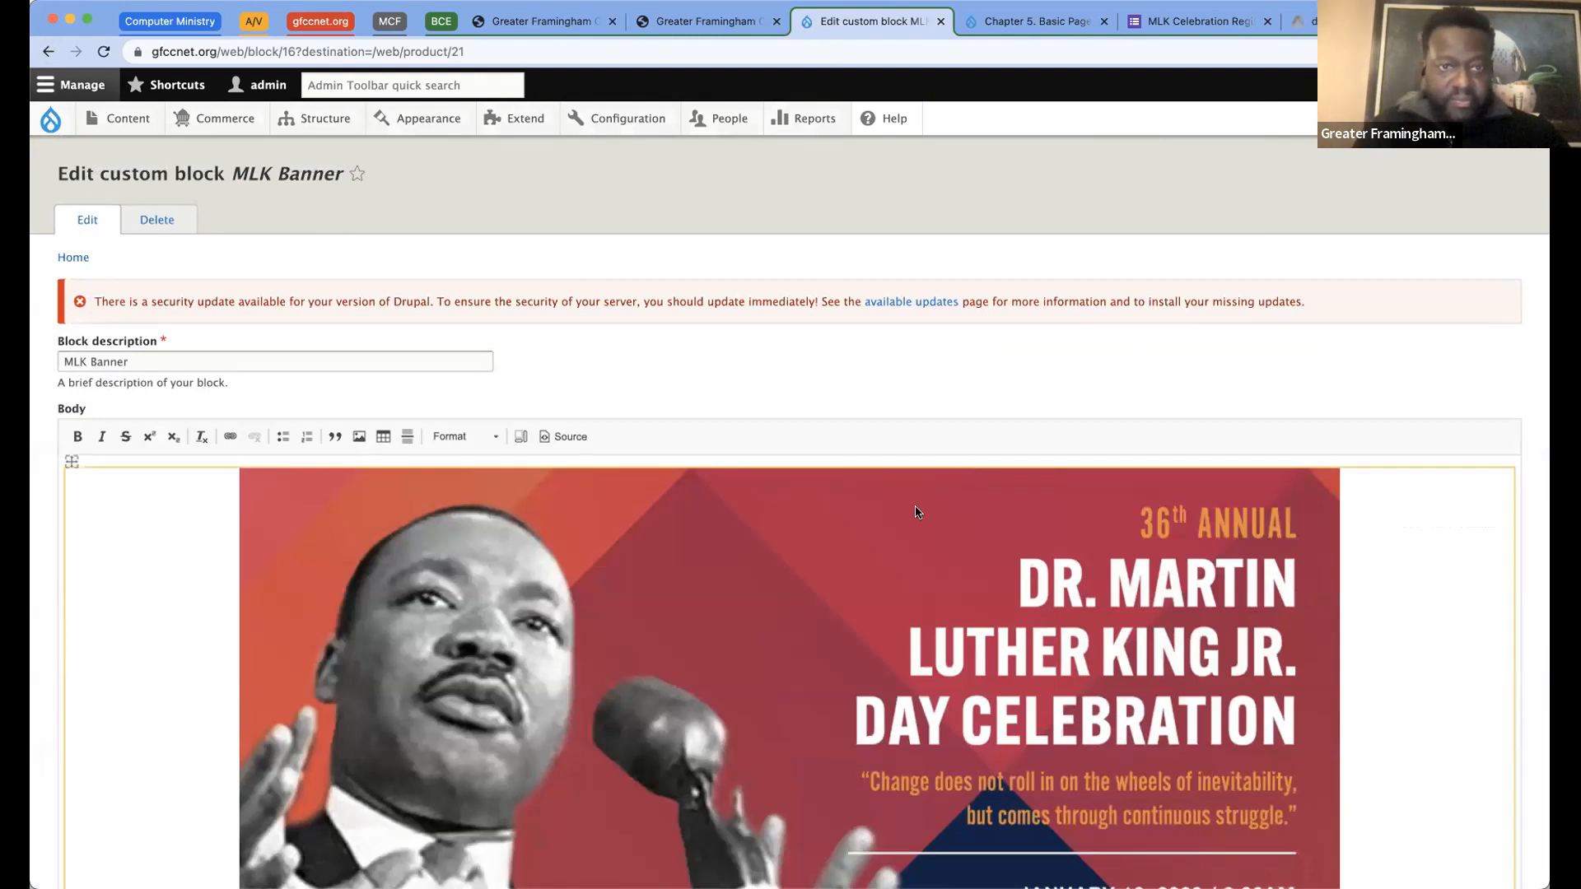
{"action": "scroll", "coordinate": [777, 687], "scroll_direction": "down", "scroll_amount": 3}
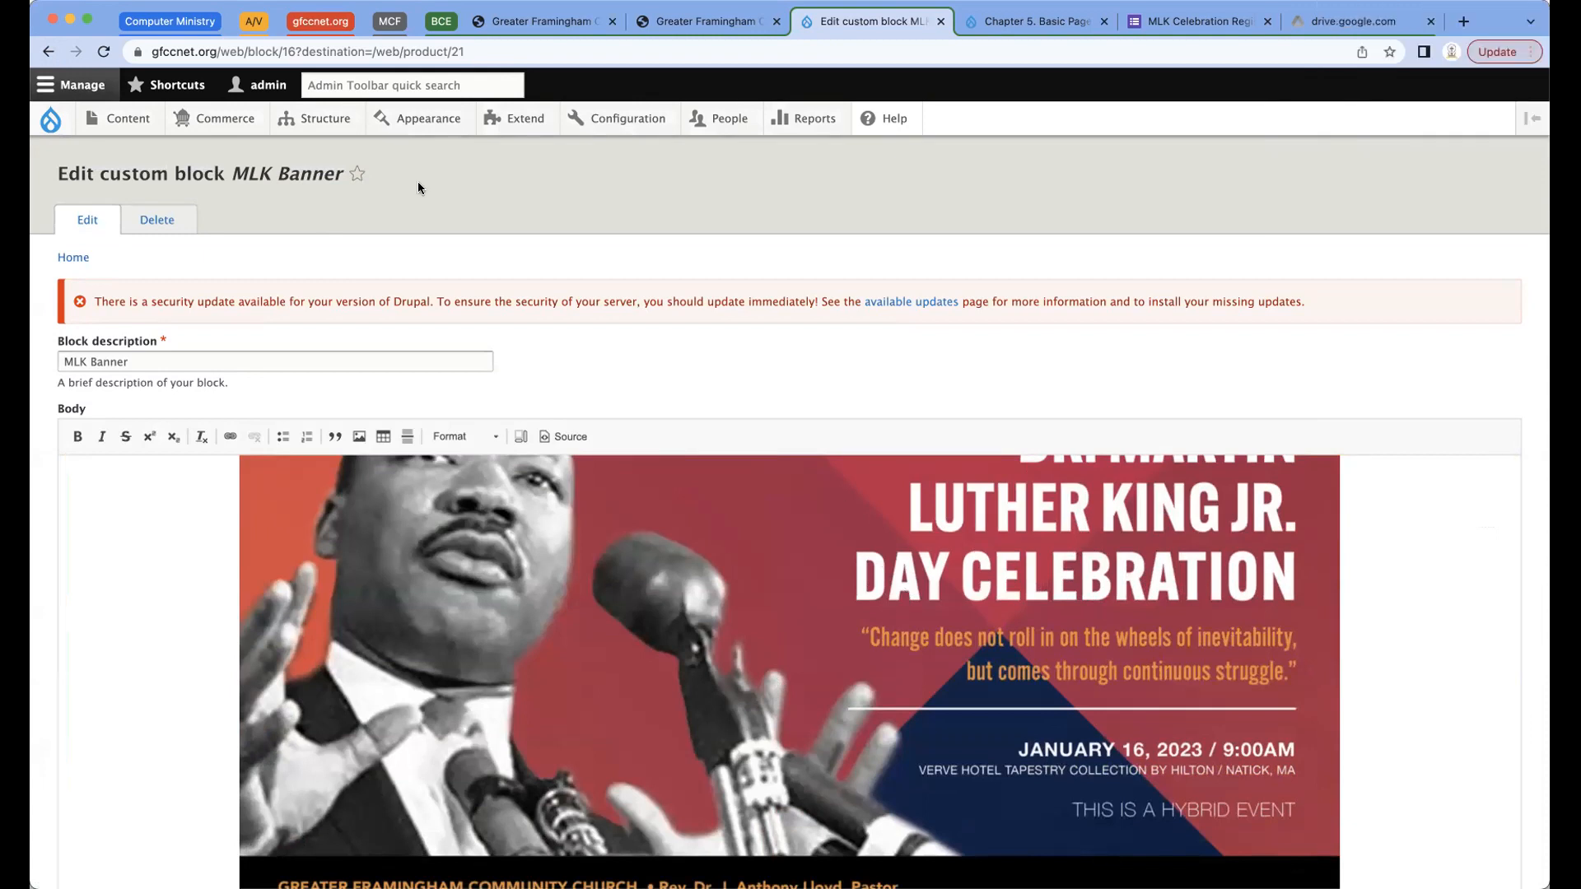
{"action": "left_click", "coordinate": [50, 55]}
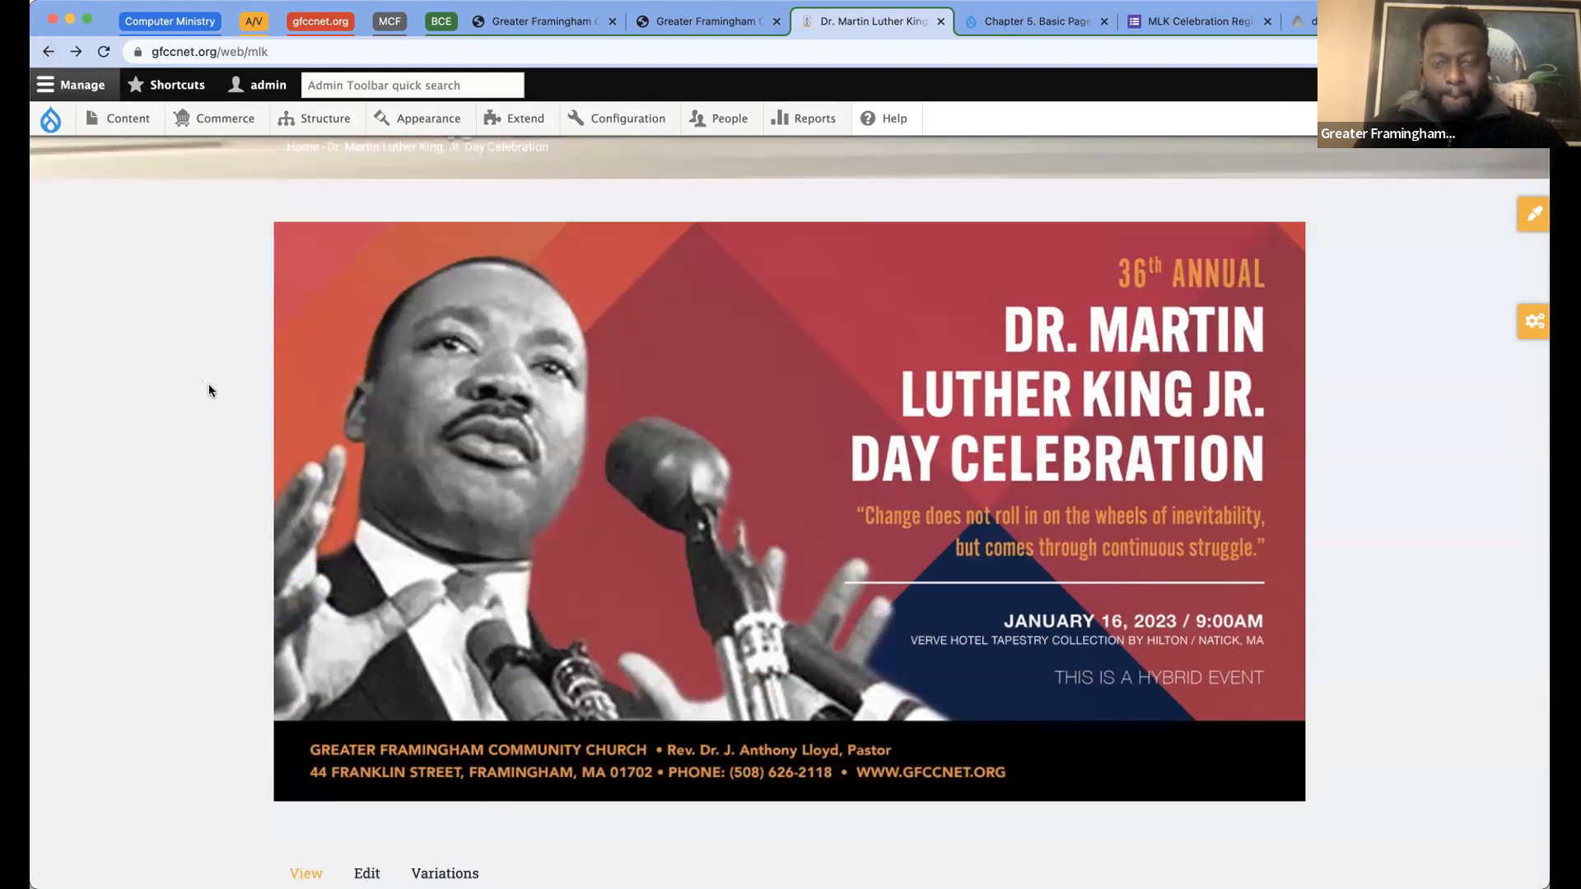
{"action": "scroll", "coordinate": [209, 391], "scroll_direction": "down", "scroll_amount": 3}
{"action": "scroll", "coordinate": [209, 390], "scroll_direction": "up", "scroll_amount": 1}
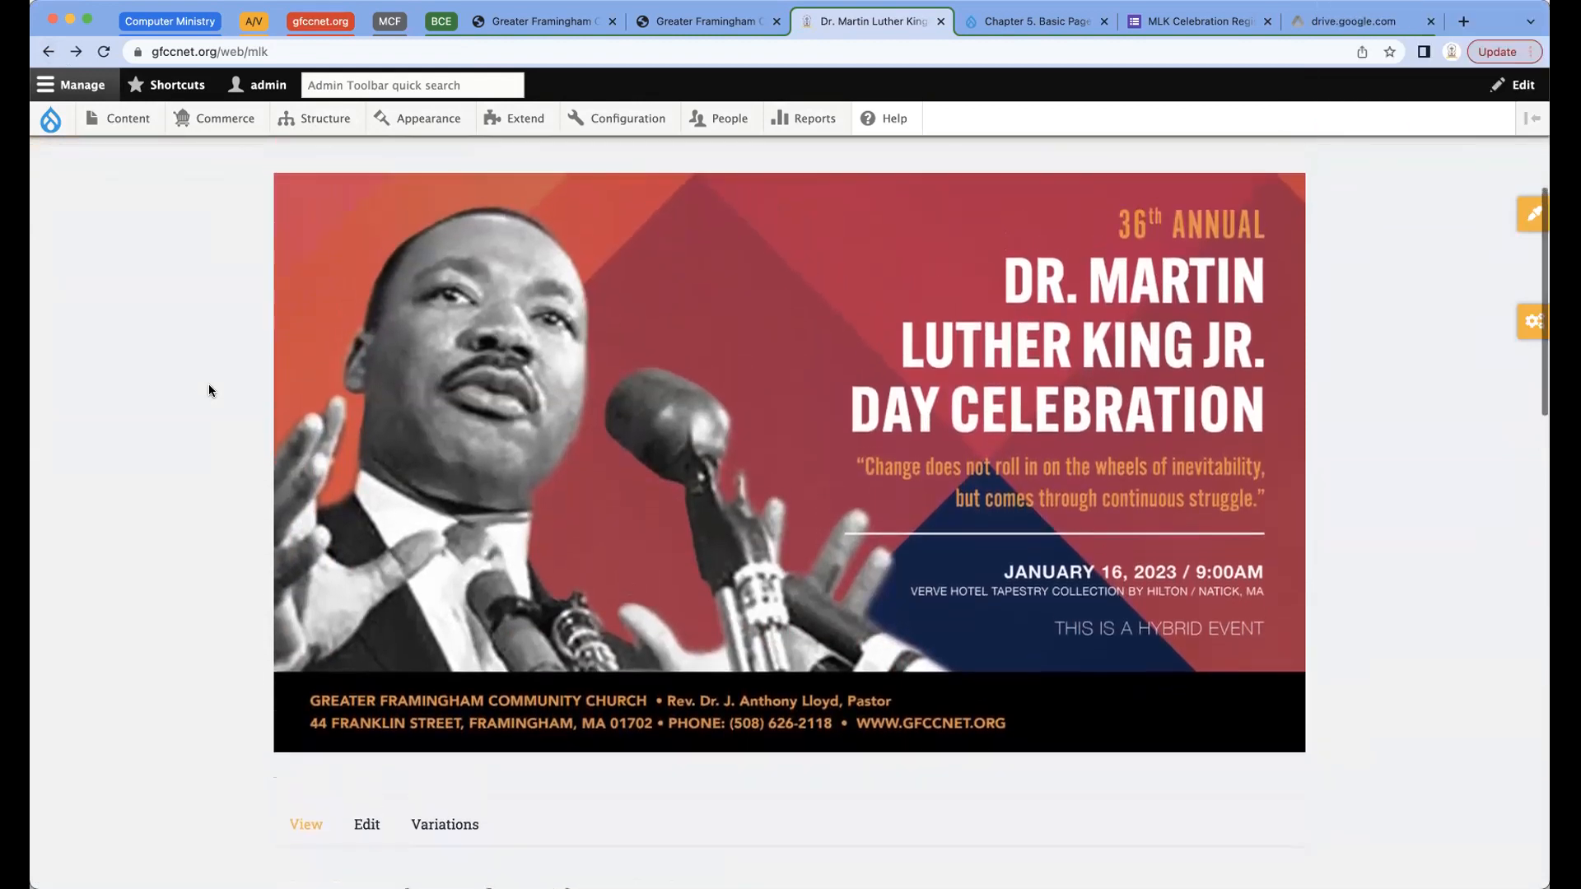
{"action": "scroll", "coordinate": [209, 390], "scroll_direction": "up", "scroll_amount": 1}
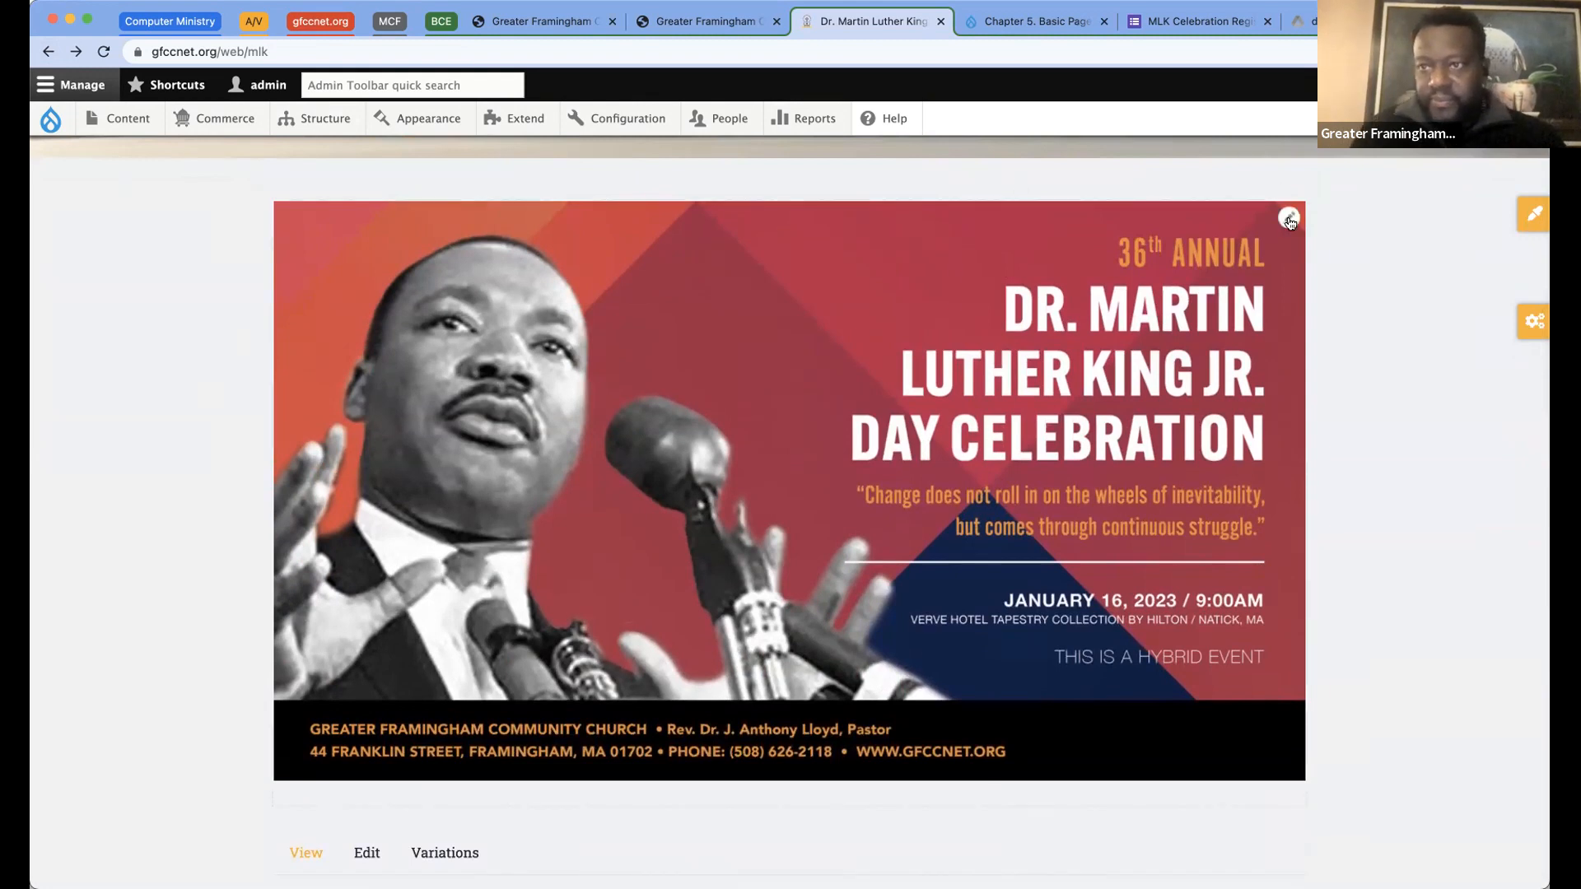
{"action": "left_click", "coordinate": [1288, 219]}
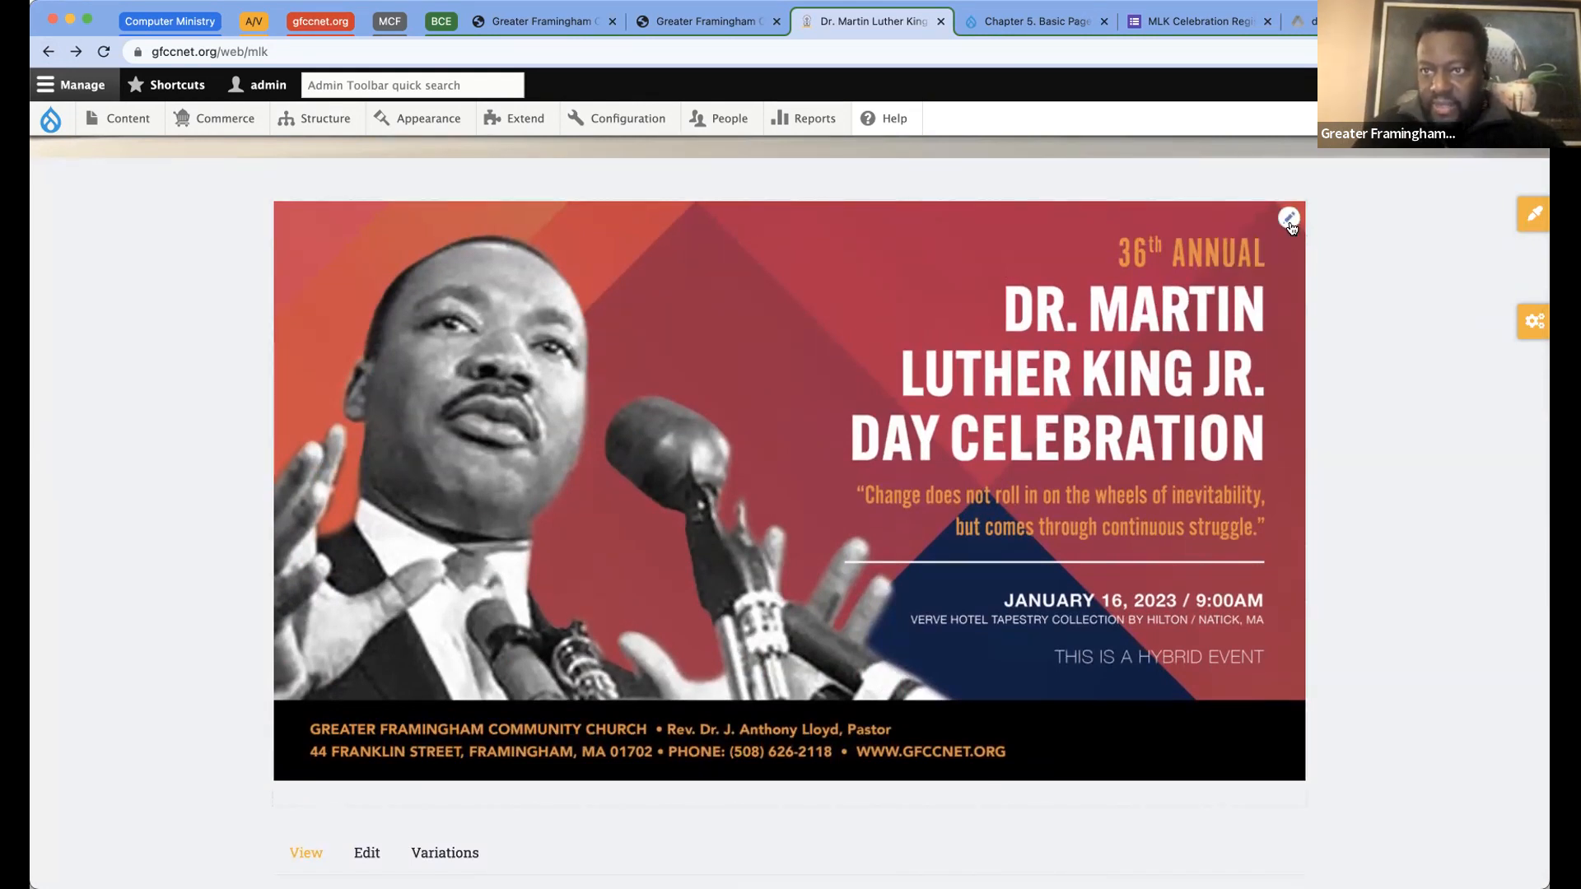
{"action": "left_click", "coordinate": [1289, 219]}
{"action": "left_click", "coordinate": [1274, 243]}
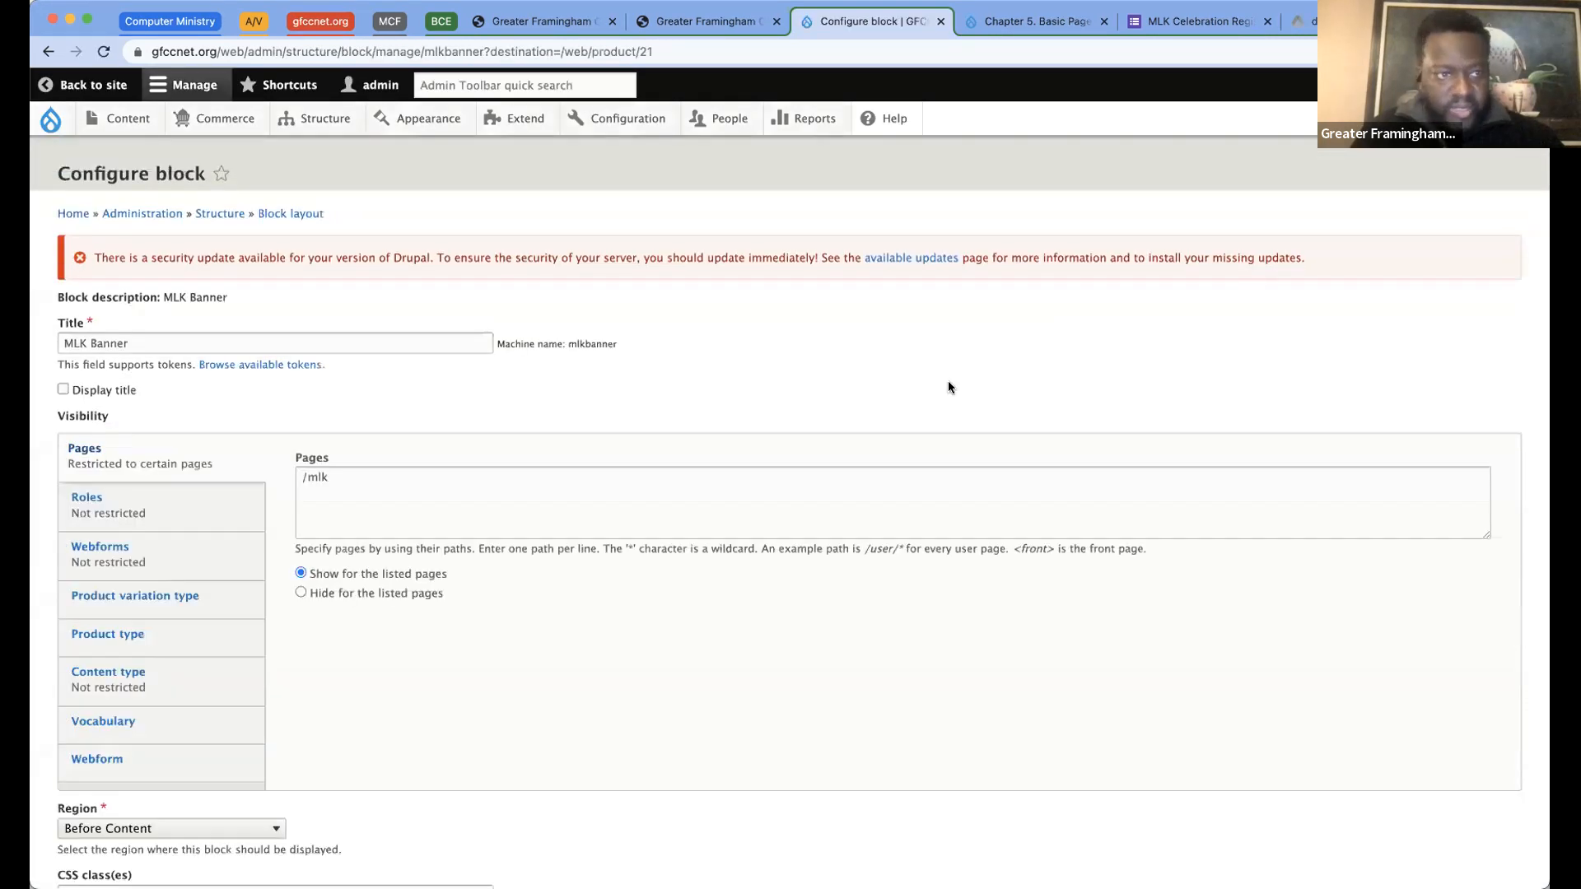
{"action": "scroll", "coordinate": [902, 418], "scroll_direction": "down", "scroll_amount": 4}
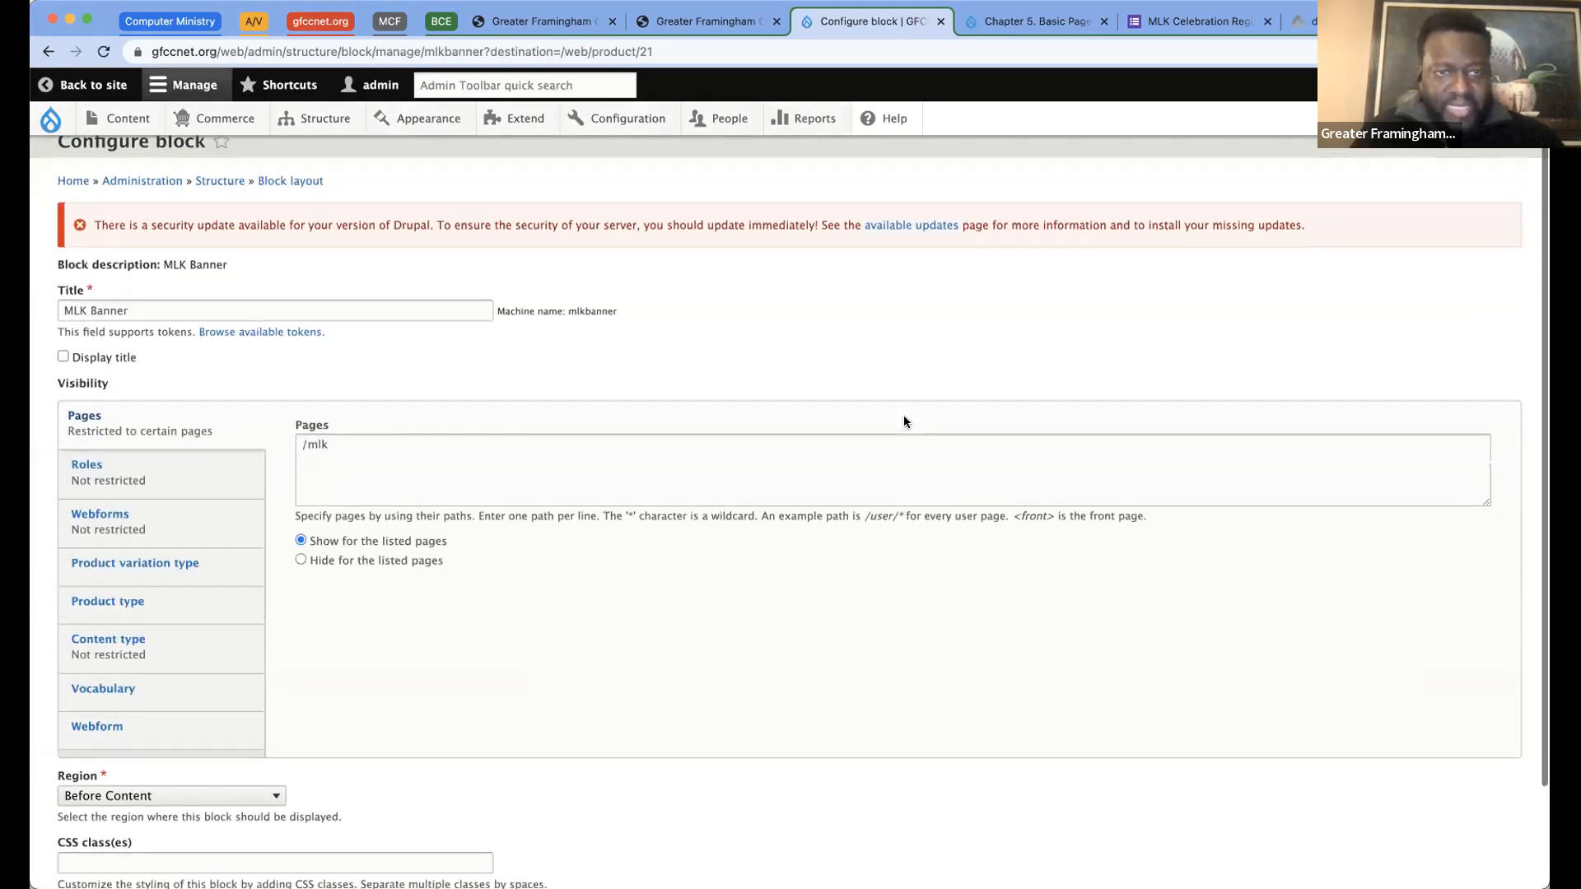
{"action": "scroll", "coordinate": [902, 418], "scroll_direction": "up", "scroll_amount": 1}
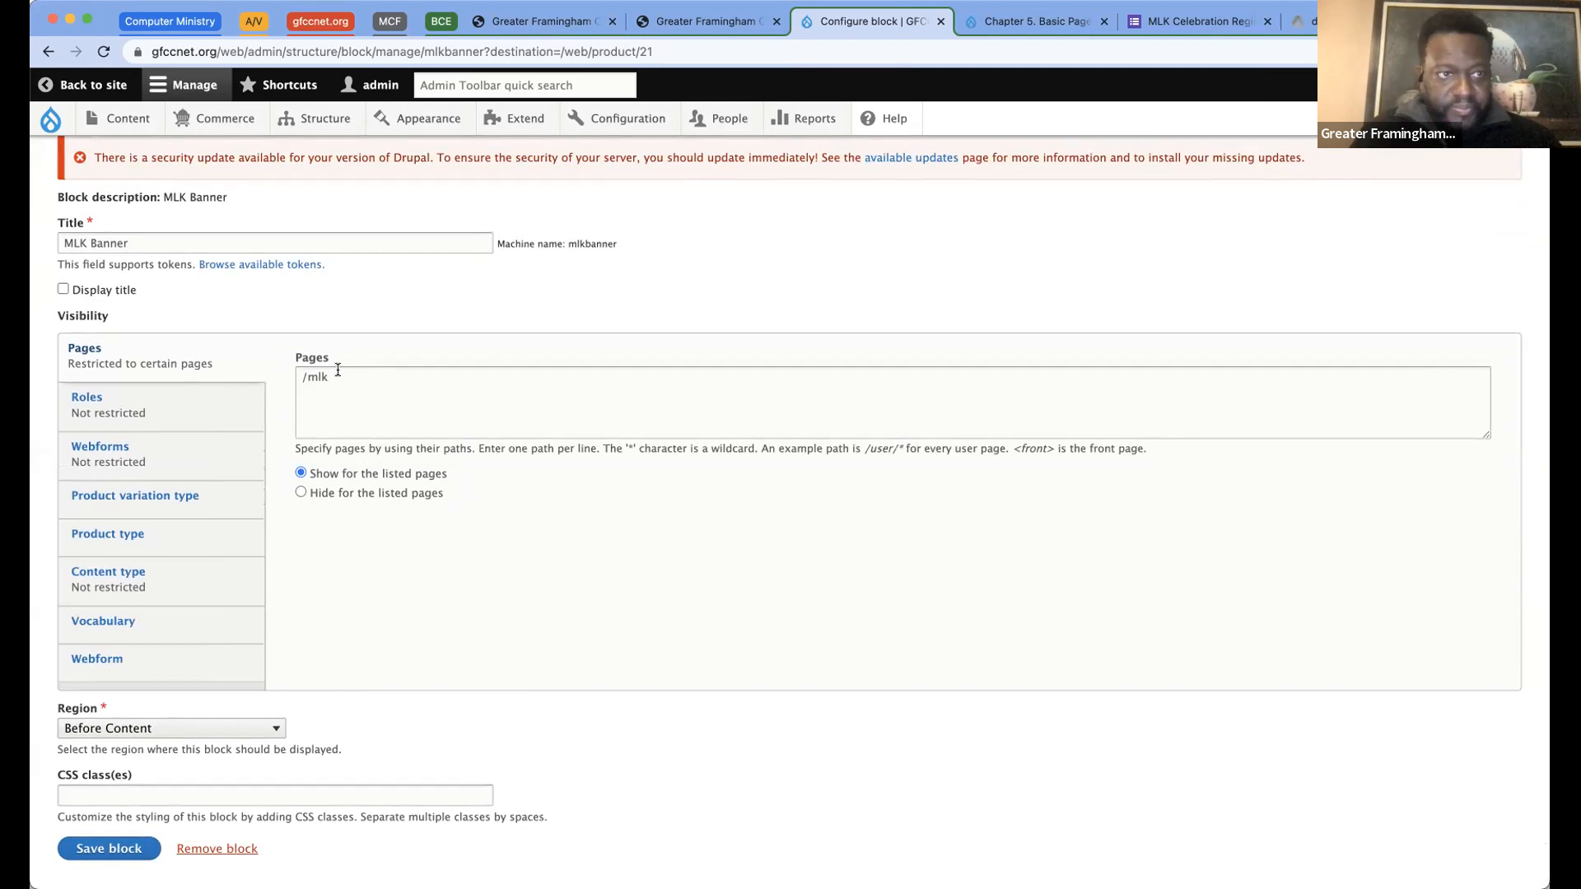
{"action": "left_click", "coordinate": [49, 52]}
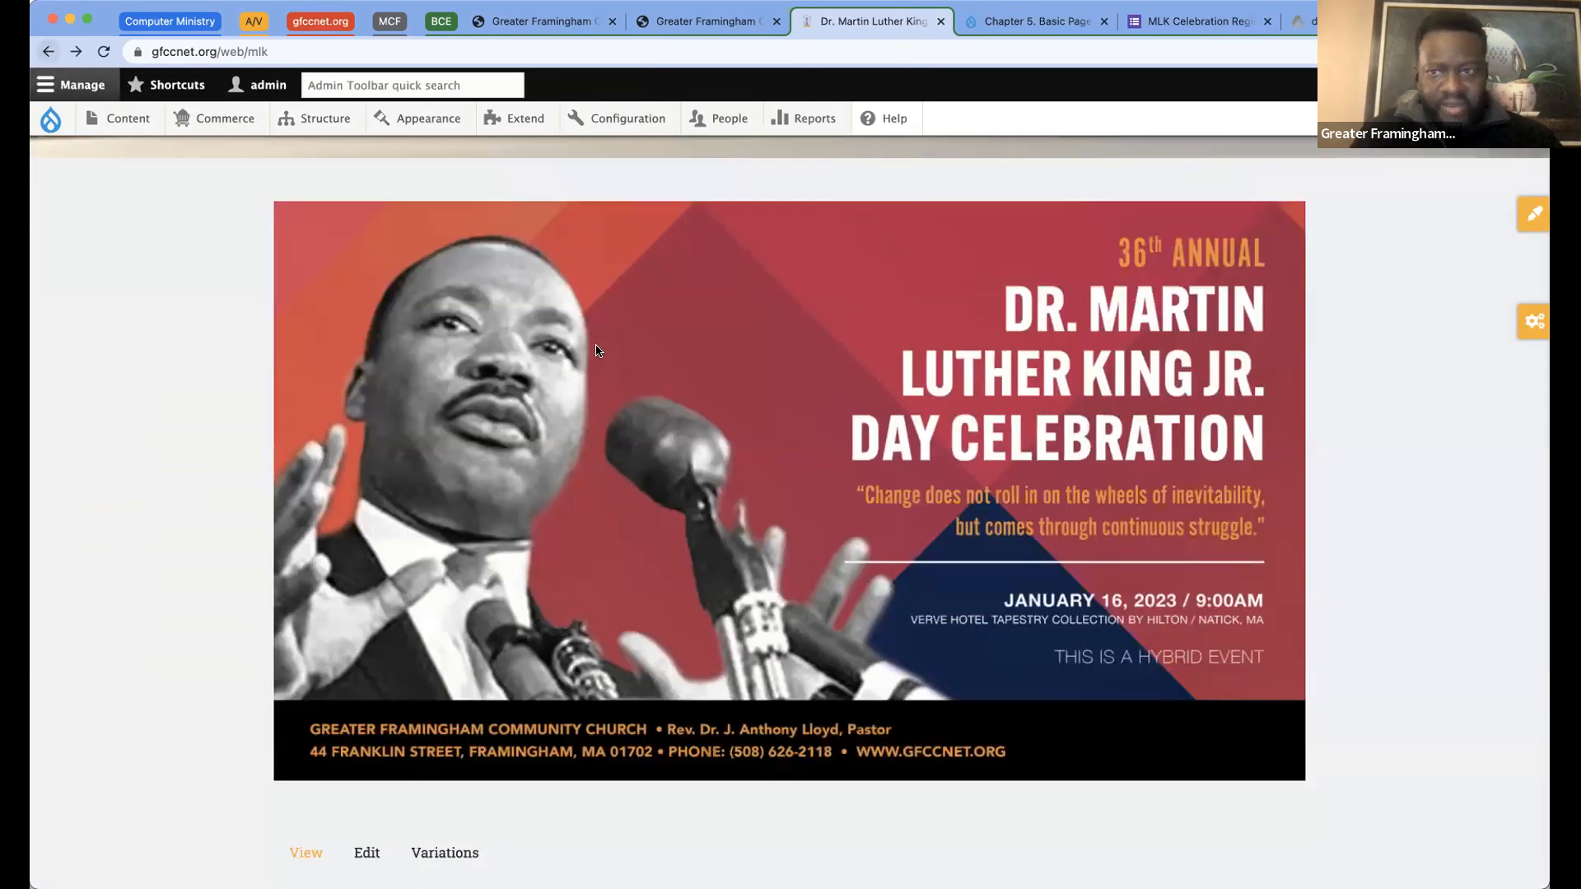
{"action": "left_click", "coordinate": [1289, 217]}
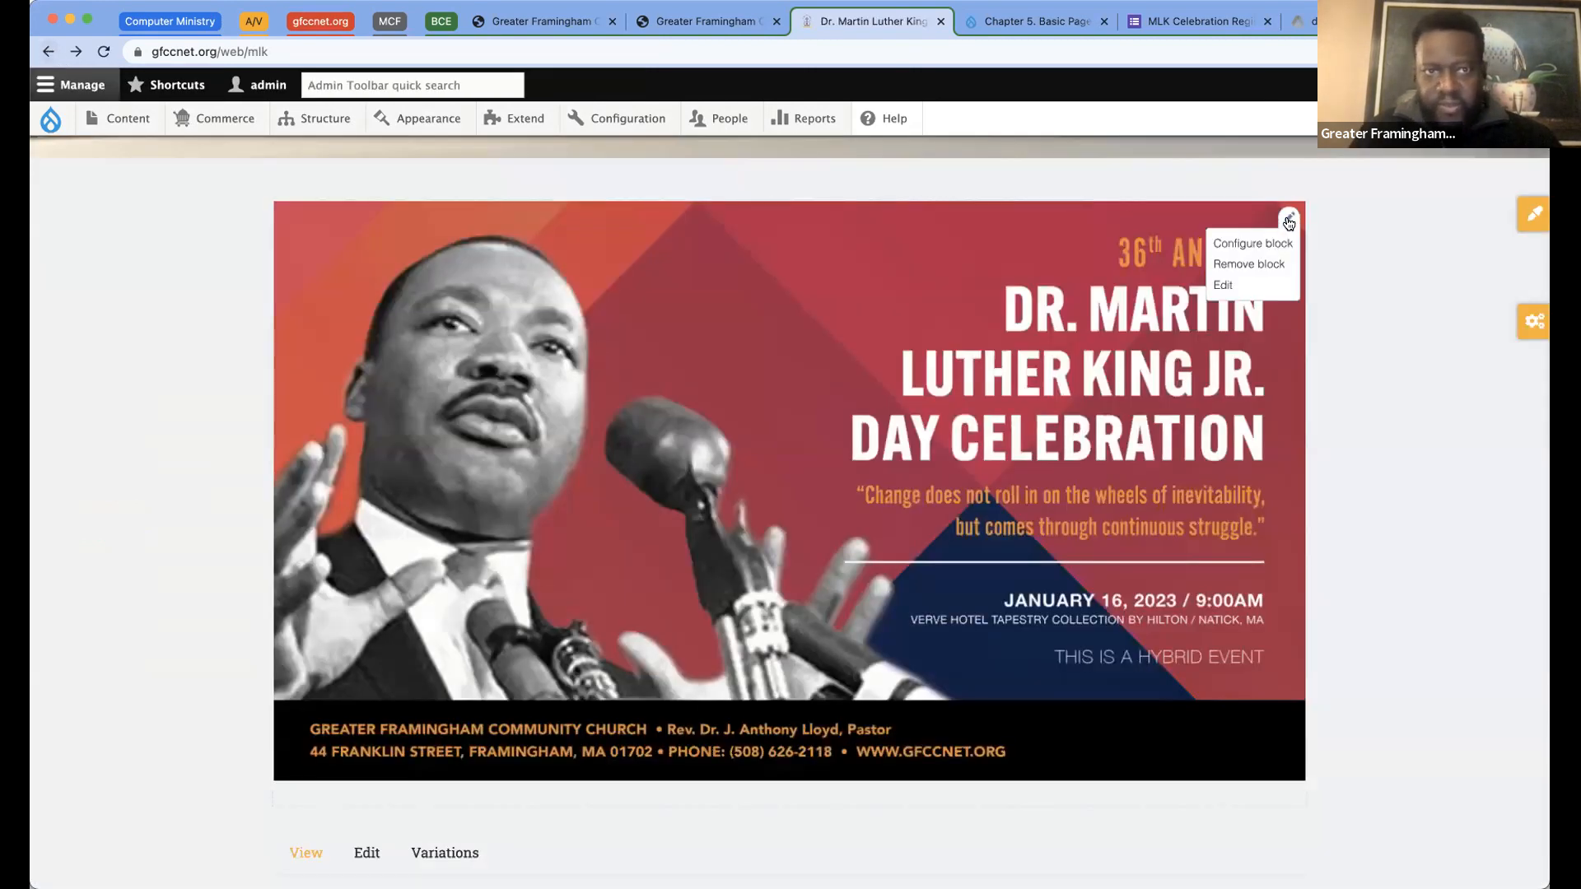
{"action": "left_click", "coordinate": [1289, 217]}
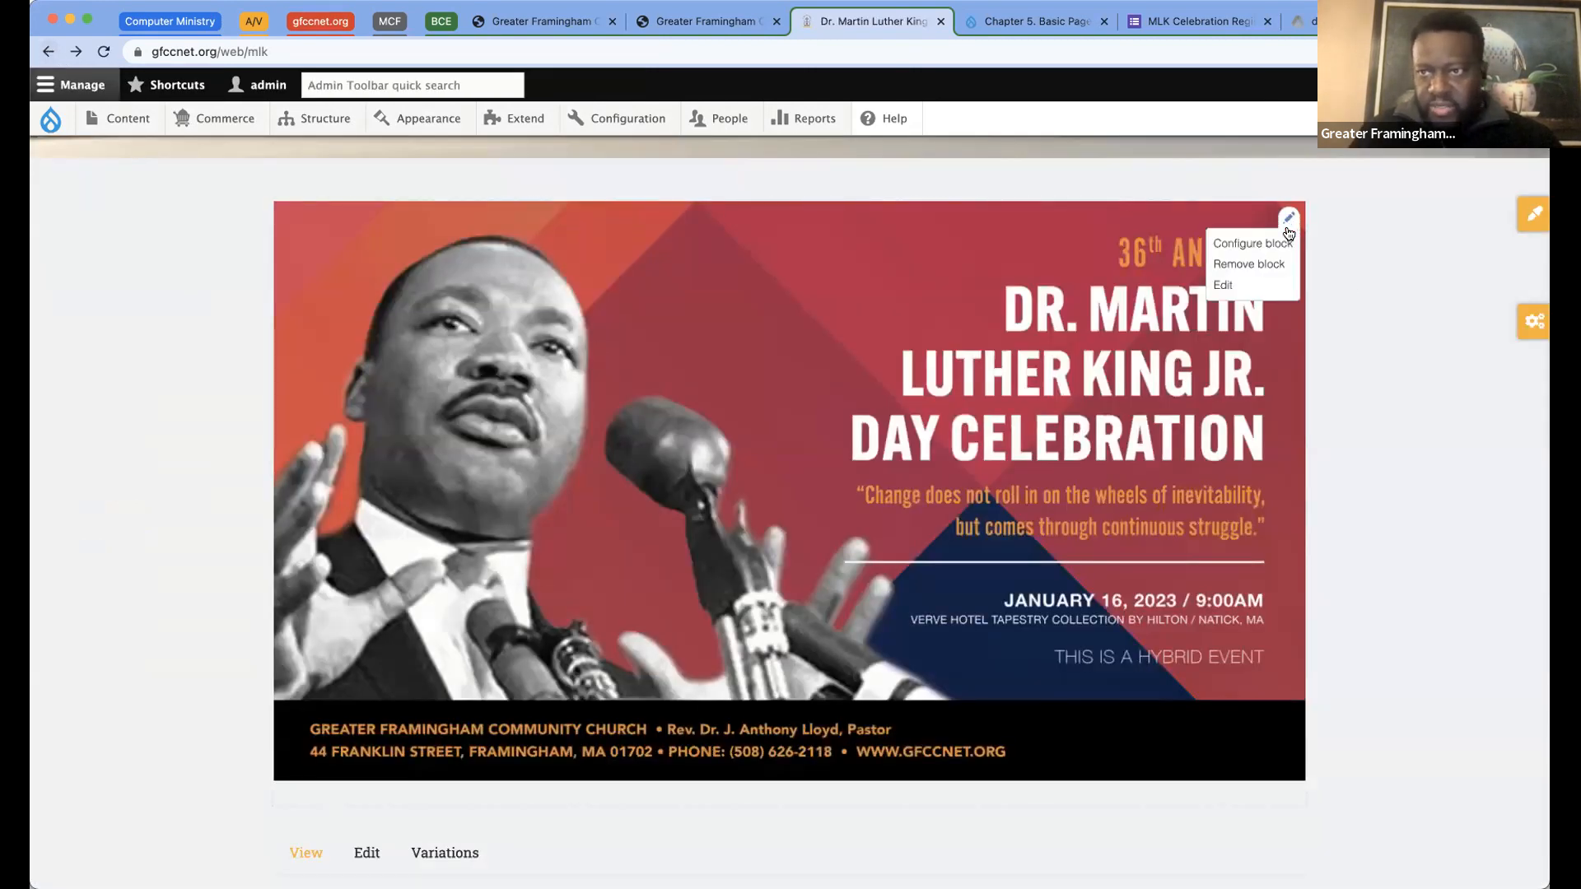
{"action": "left_click", "coordinate": [1245, 286]}
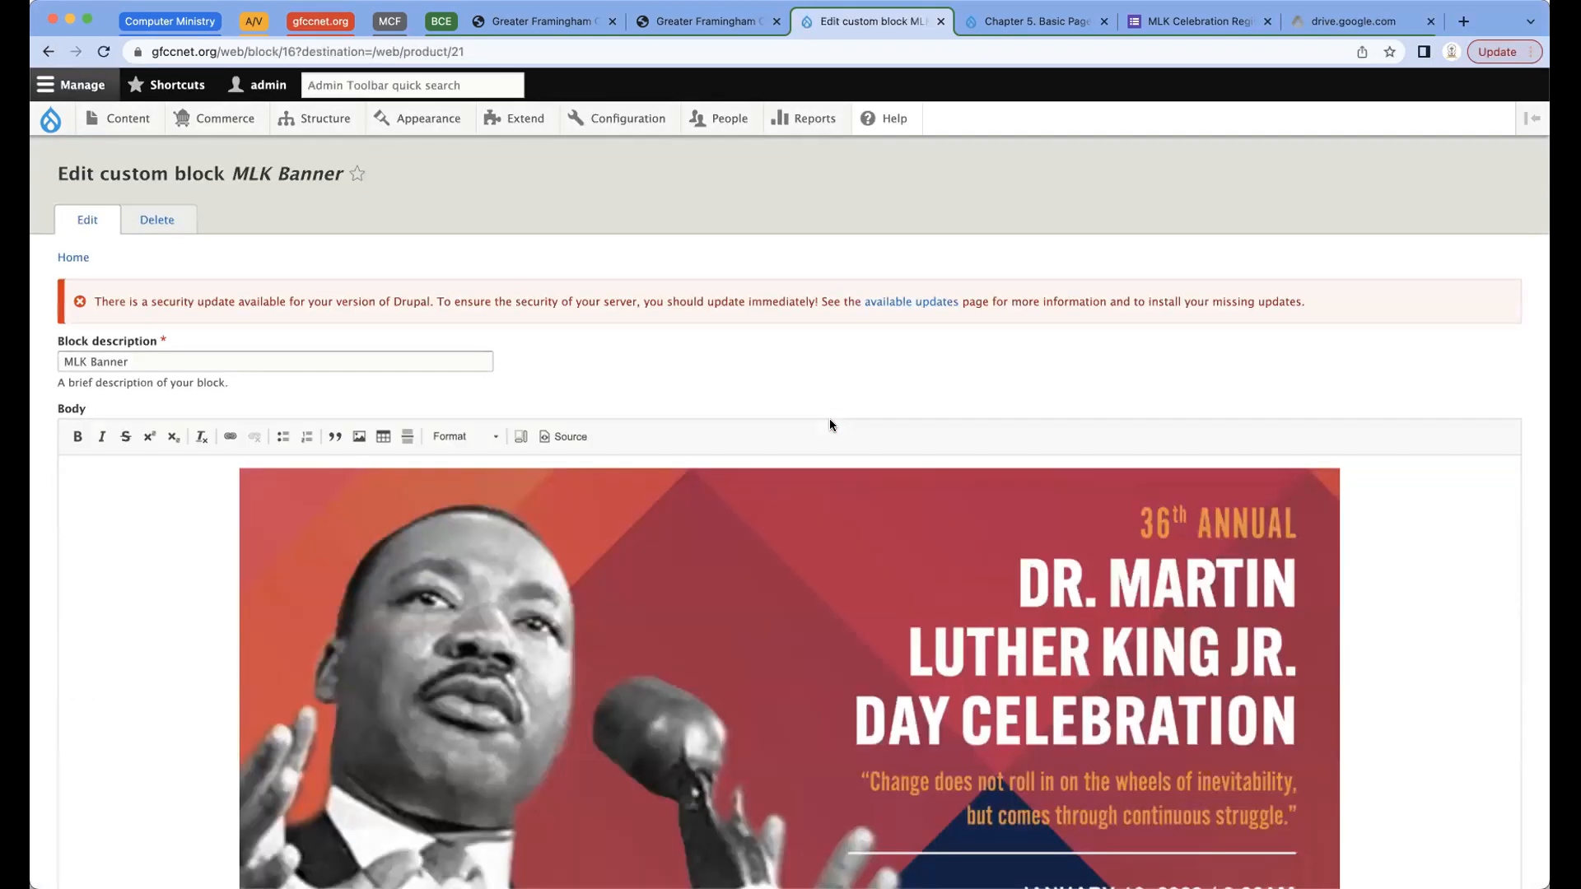
{"action": "left_click", "coordinate": [48, 52]}
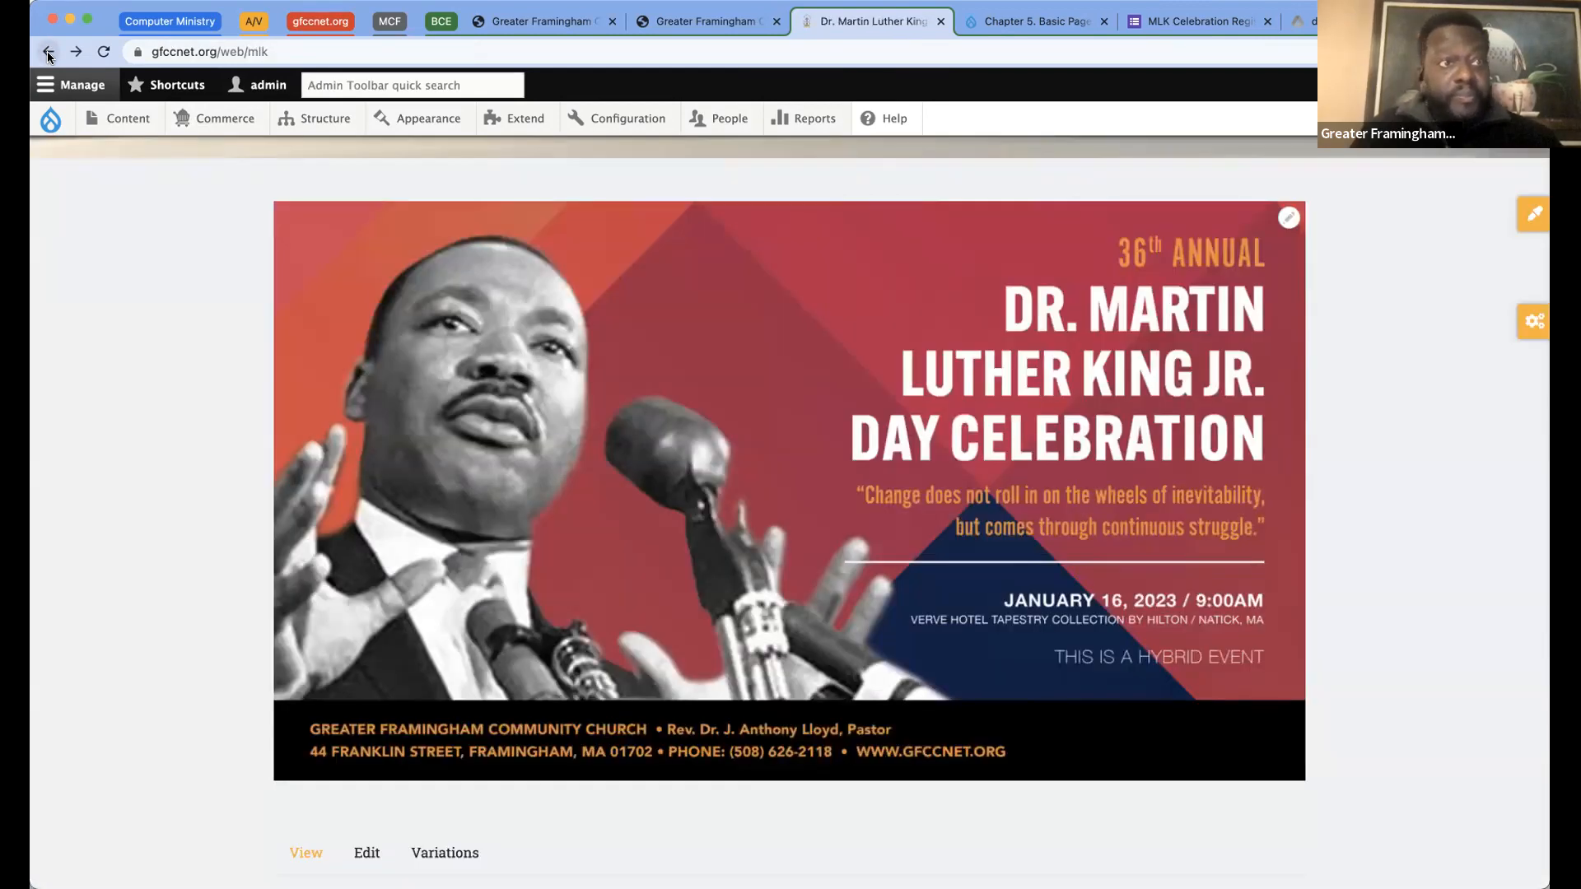
{"action": "scroll", "coordinate": [106, 216], "scroll_direction": "up", "scroll_amount": 5}
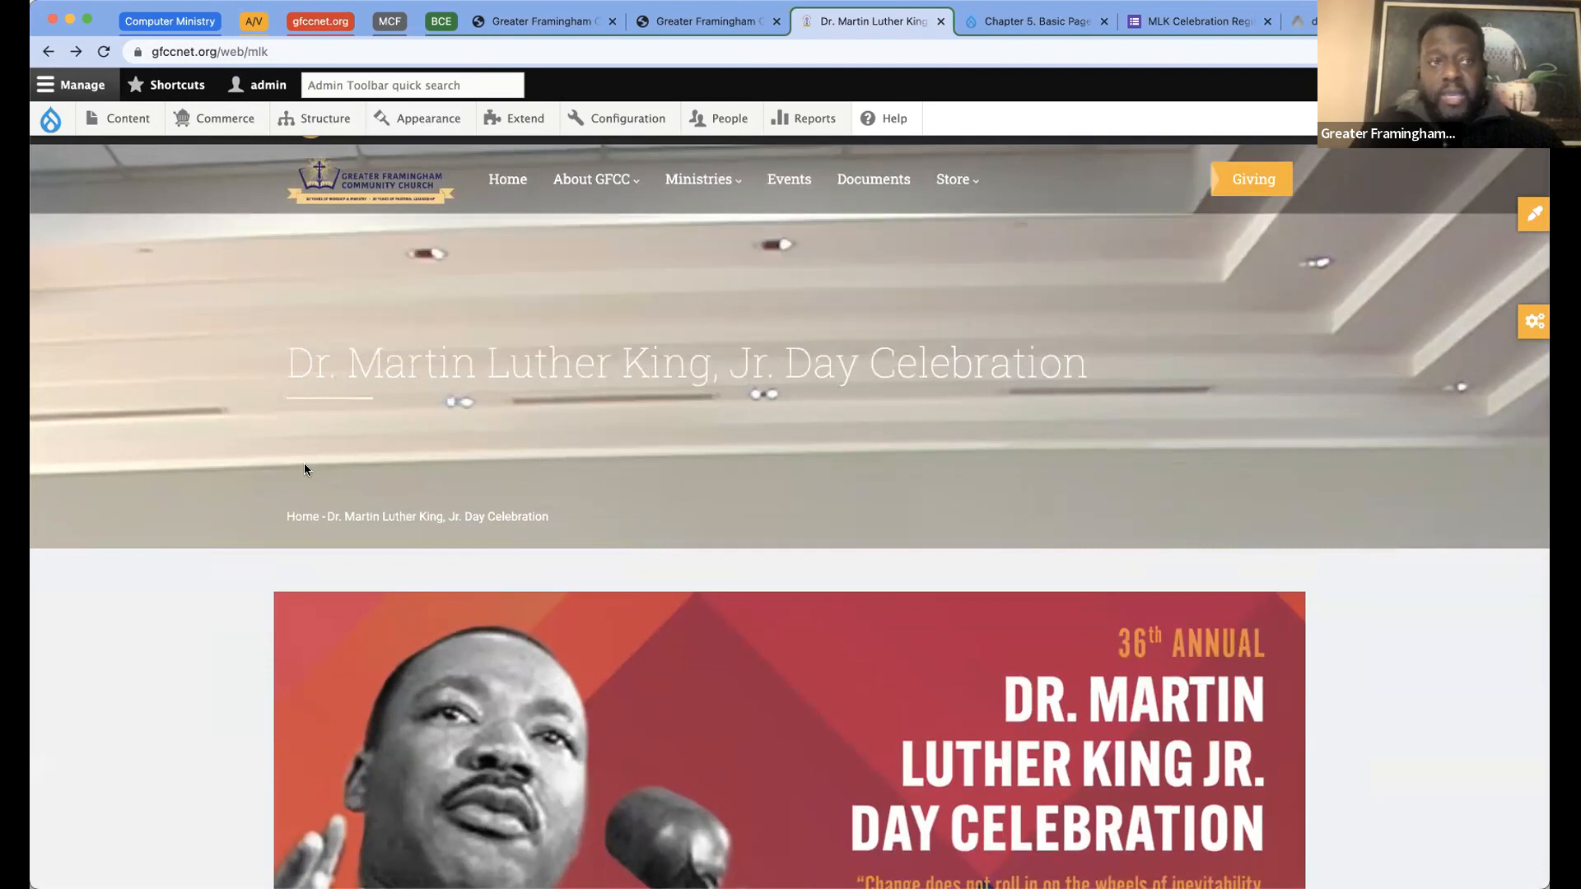
Step: Open the site's Documents page and follow its Bulletins link to the Google Drive folder
{"action": "mouse_move", "coordinate": [713, 212]}
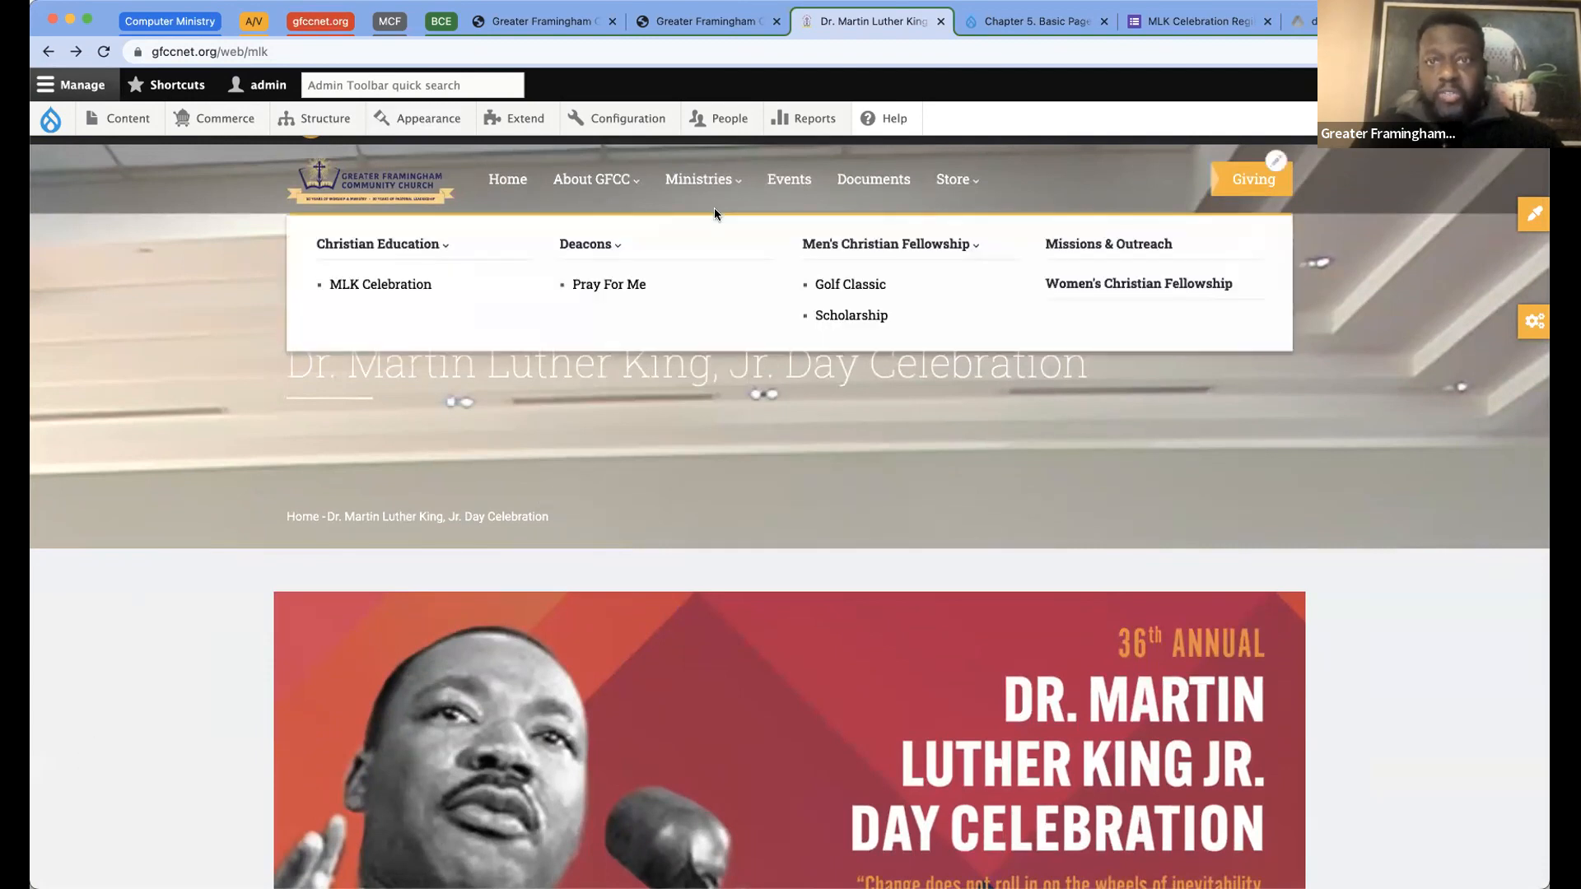
{"action": "left_click", "coordinate": [871, 183]}
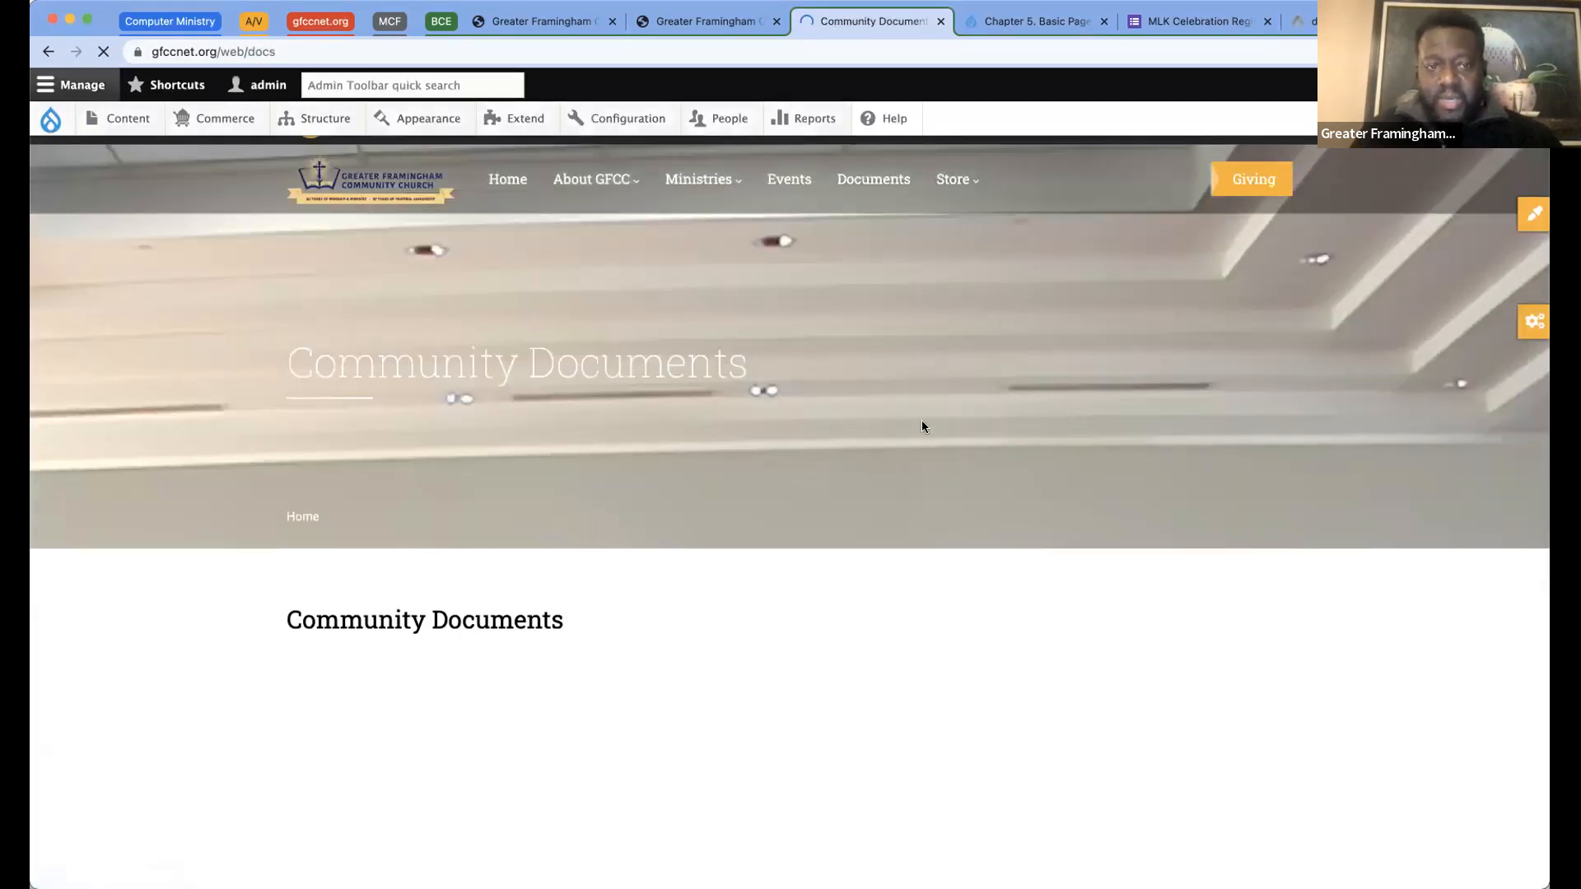
{"action": "scroll", "coordinate": [921, 426], "scroll_direction": "down", "scroll_amount": 5}
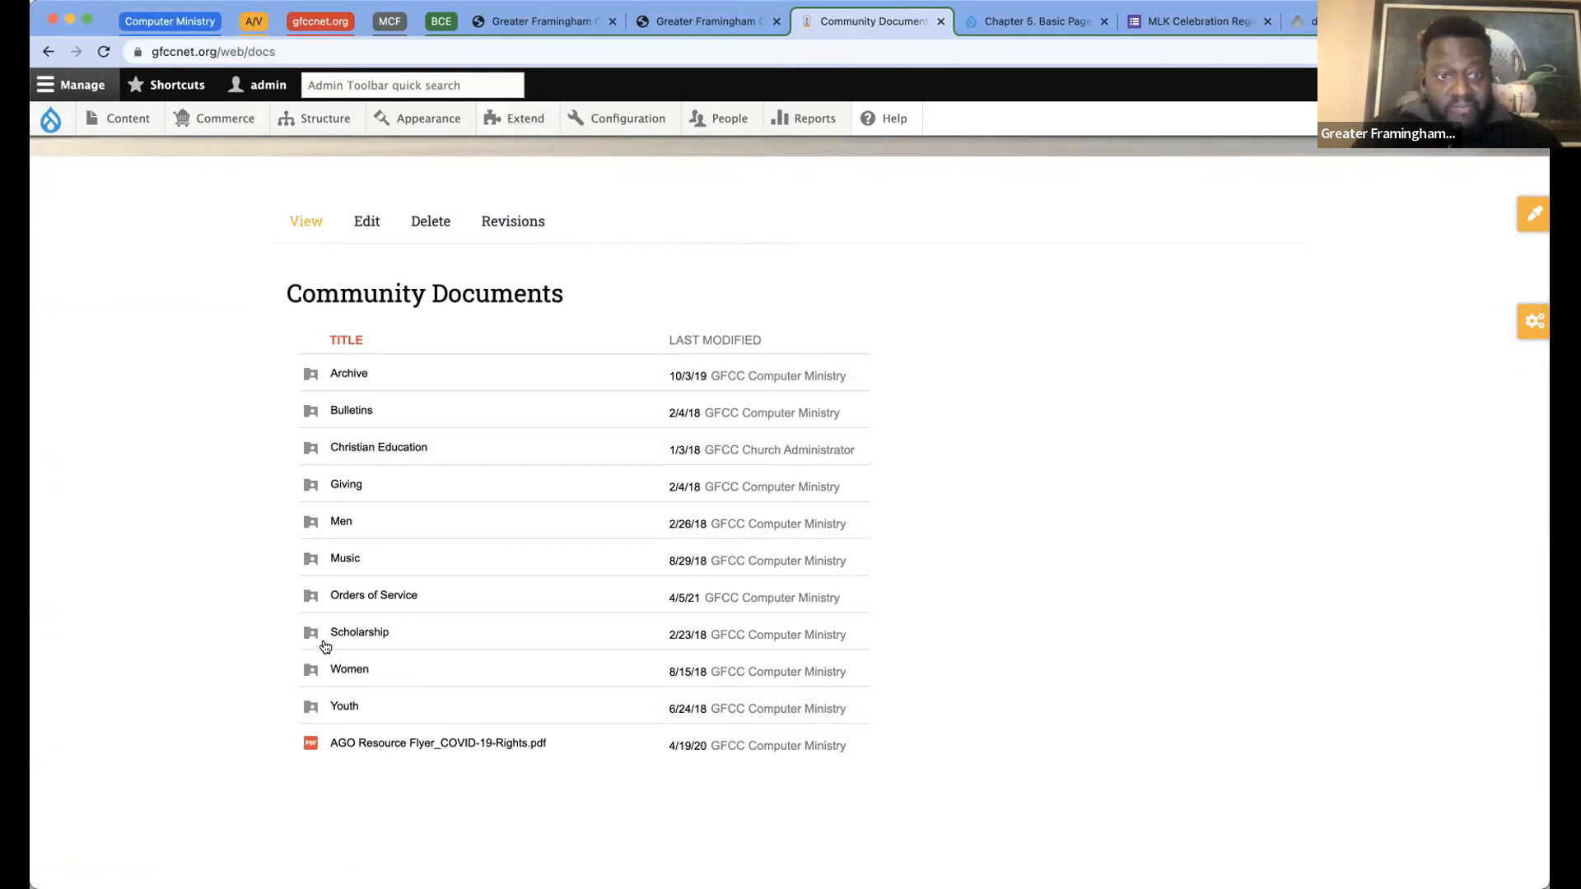
{"action": "left_click", "coordinate": [354, 411]}
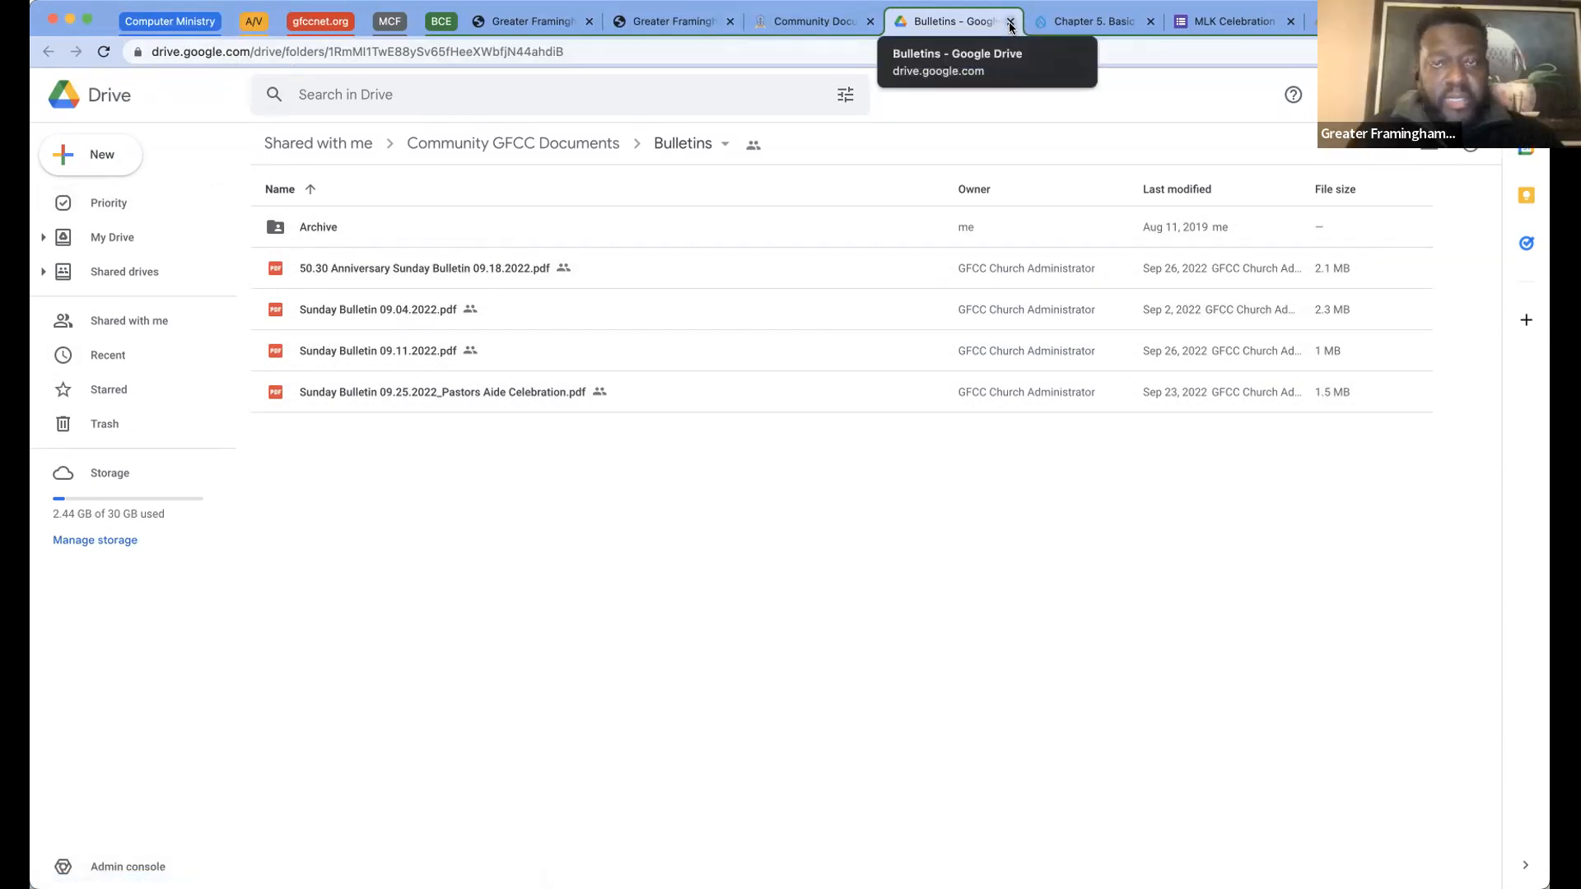
Step: Move up to the Community GFCC Documents folder, then bring the church store tab to the front
{"action": "left_click", "coordinate": [555, 152]}
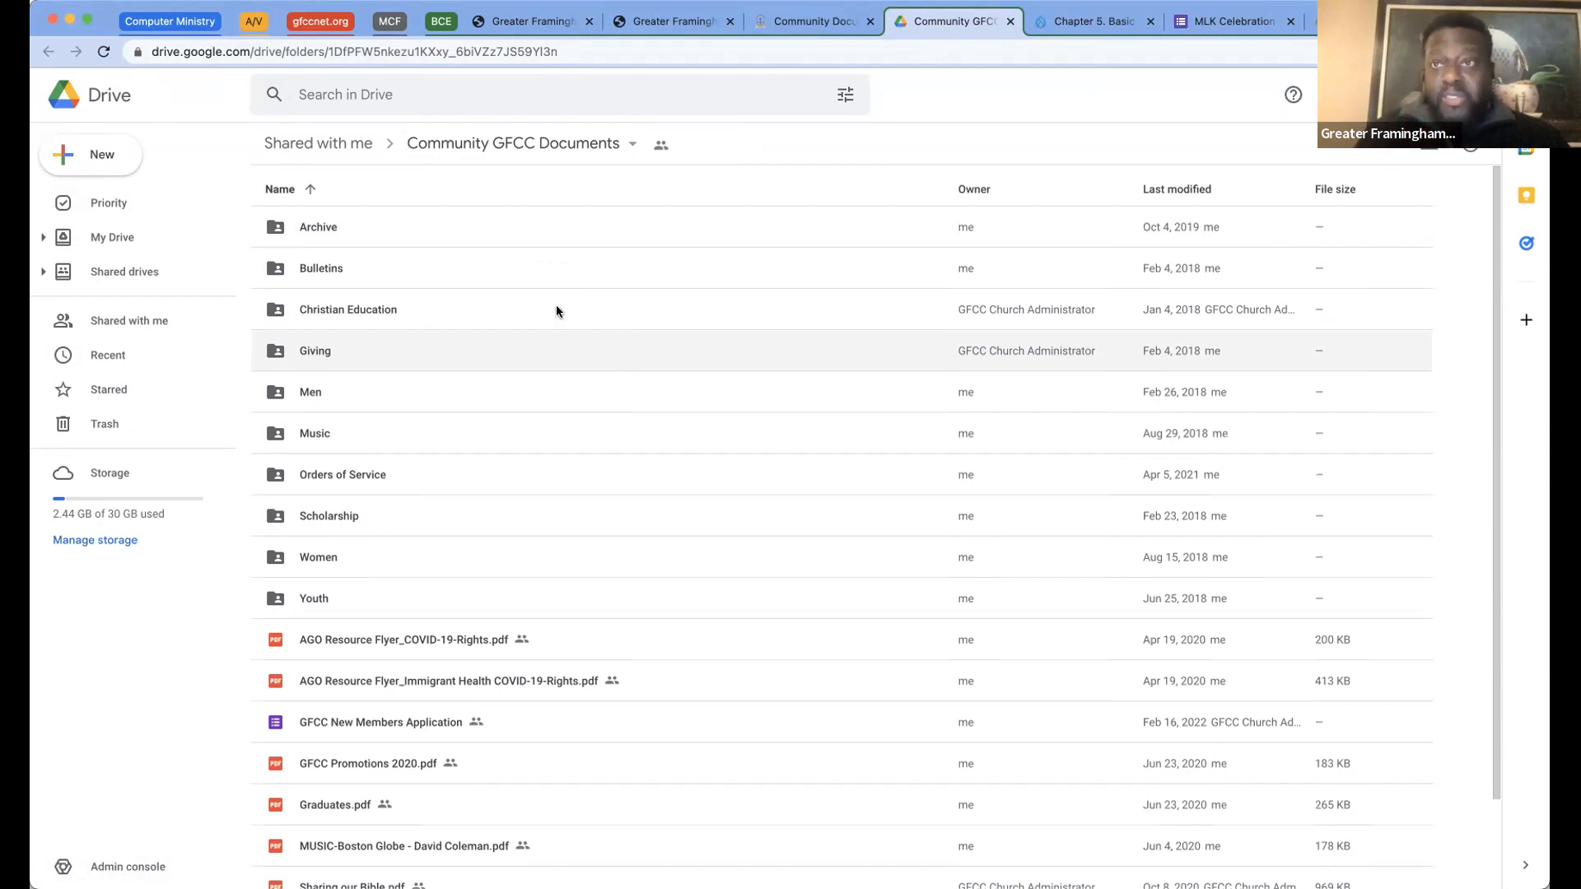
{"action": "left_click", "coordinate": [530, 25]}
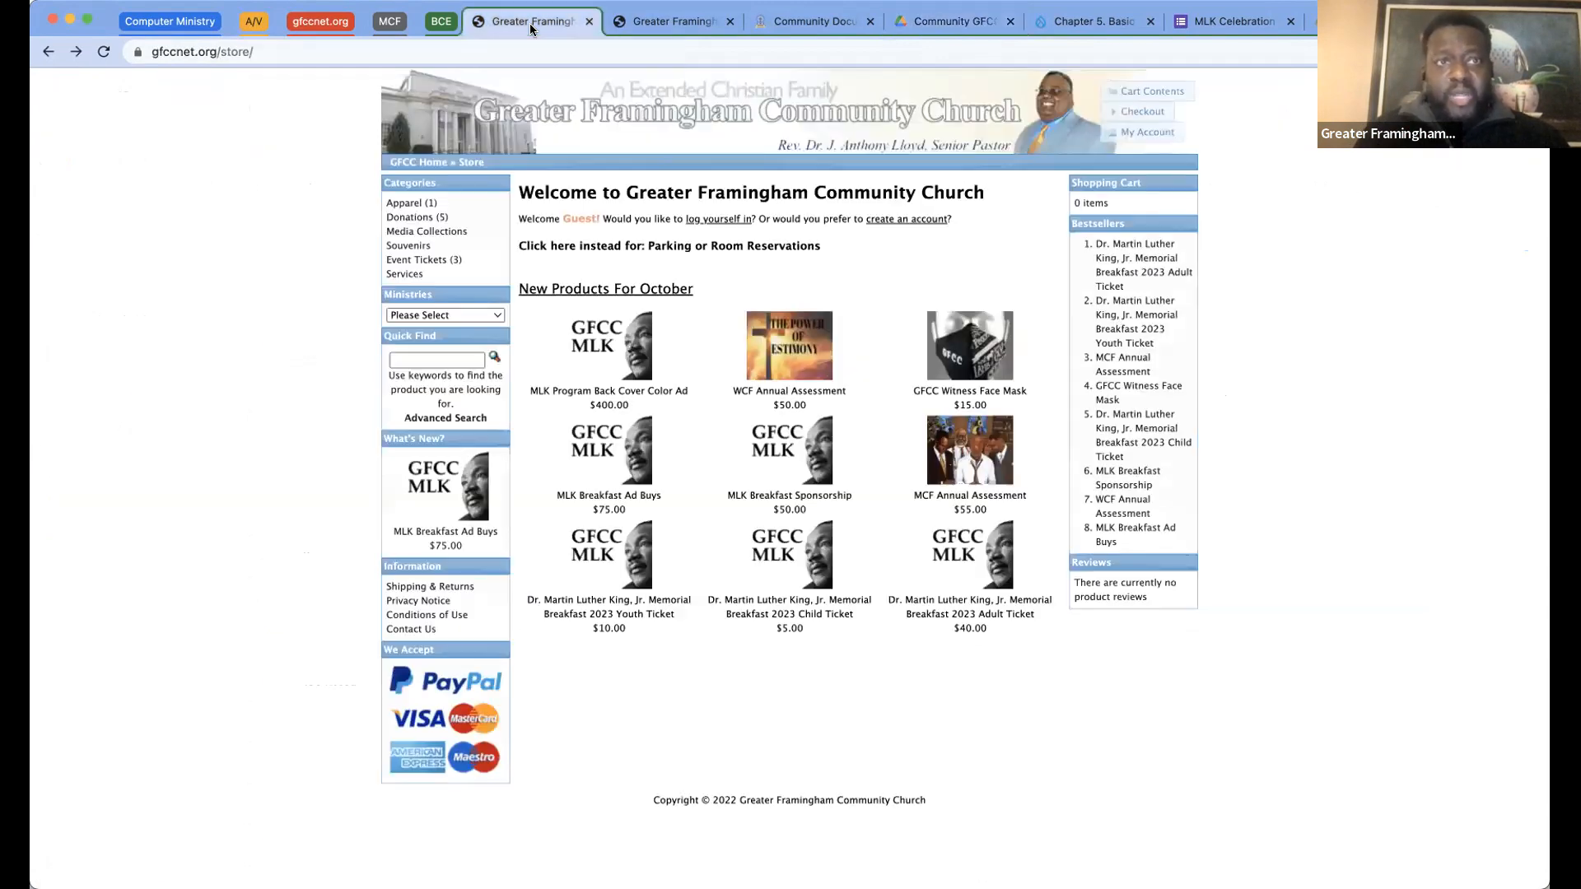
Step: Load google.com in the store tab and go to Google Drive's My Drive through the apps grid
{"action": "left_click", "coordinate": [506, 59]}
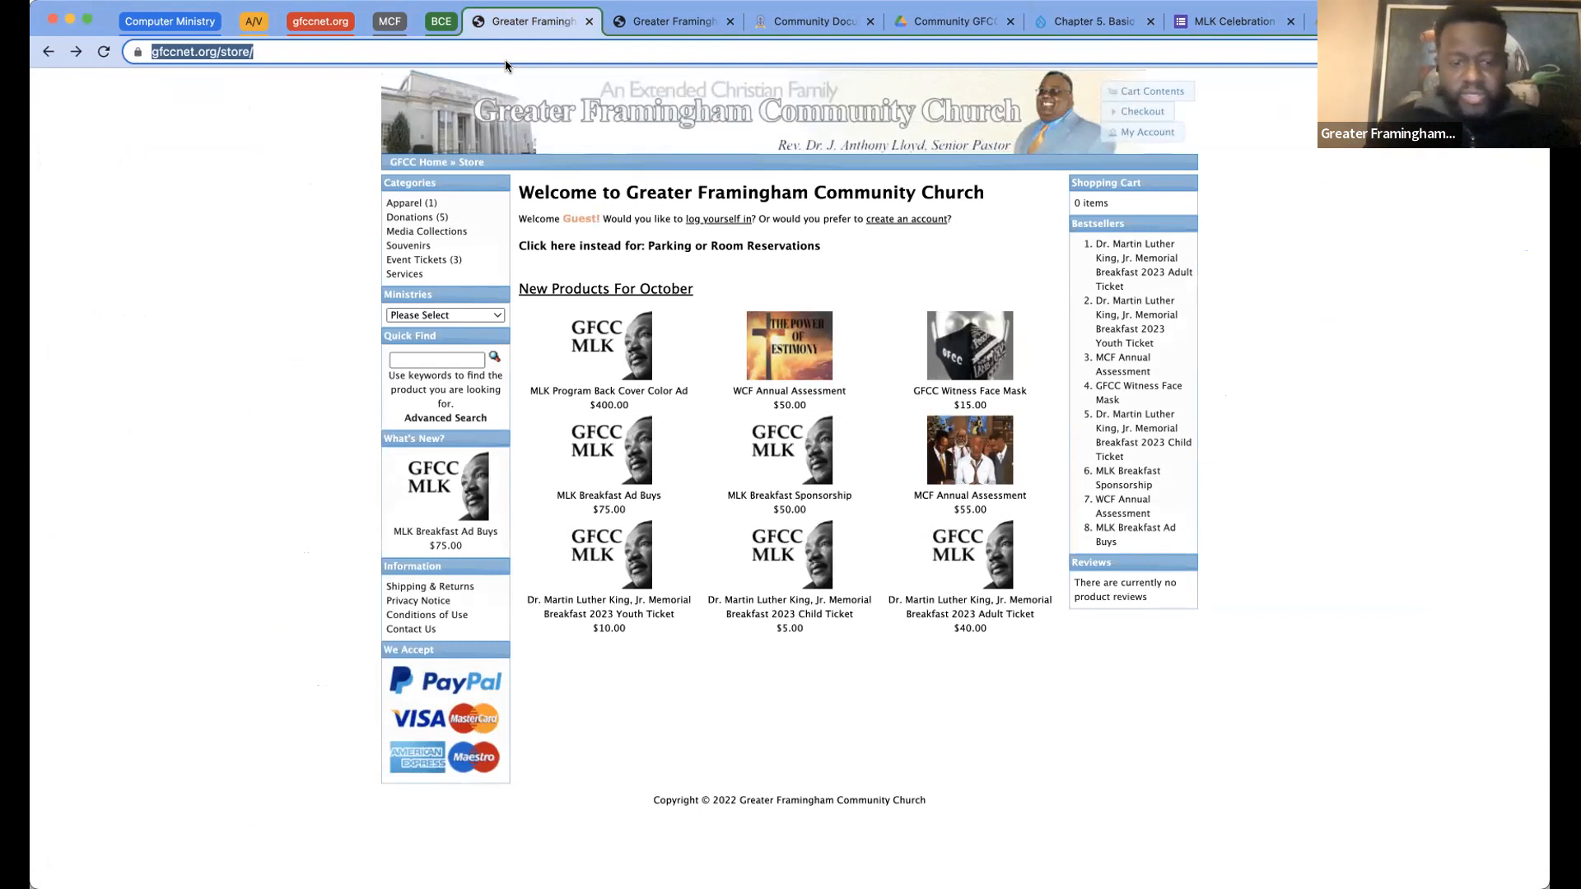
{"action": "type", "text": "google.c"}
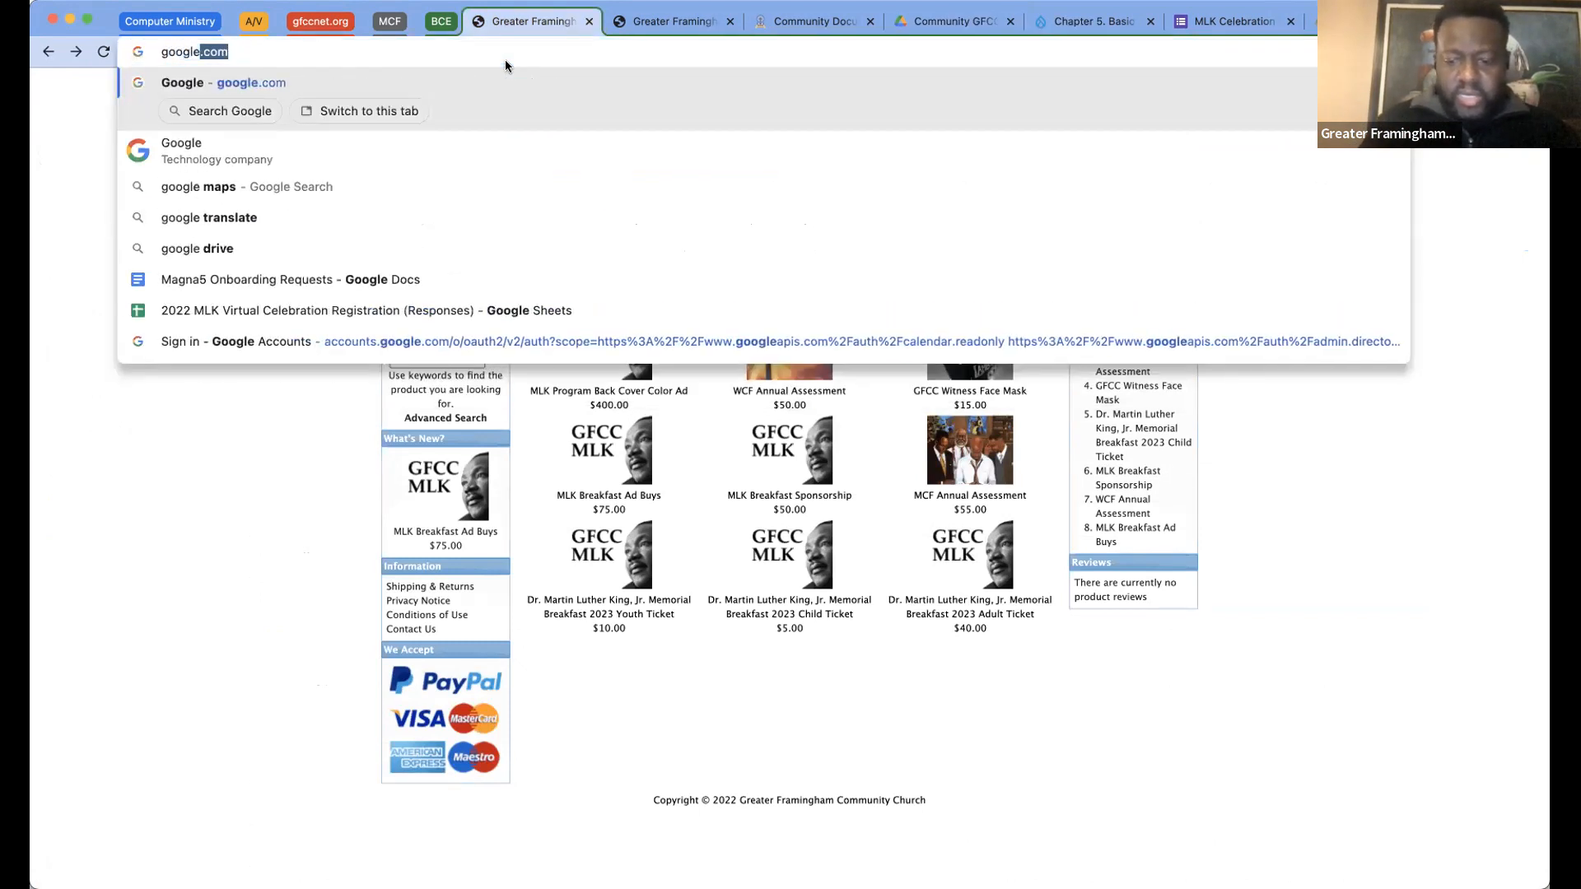
{"action": "type", "text": "om"}
{"action": "key", "text": "Return"}
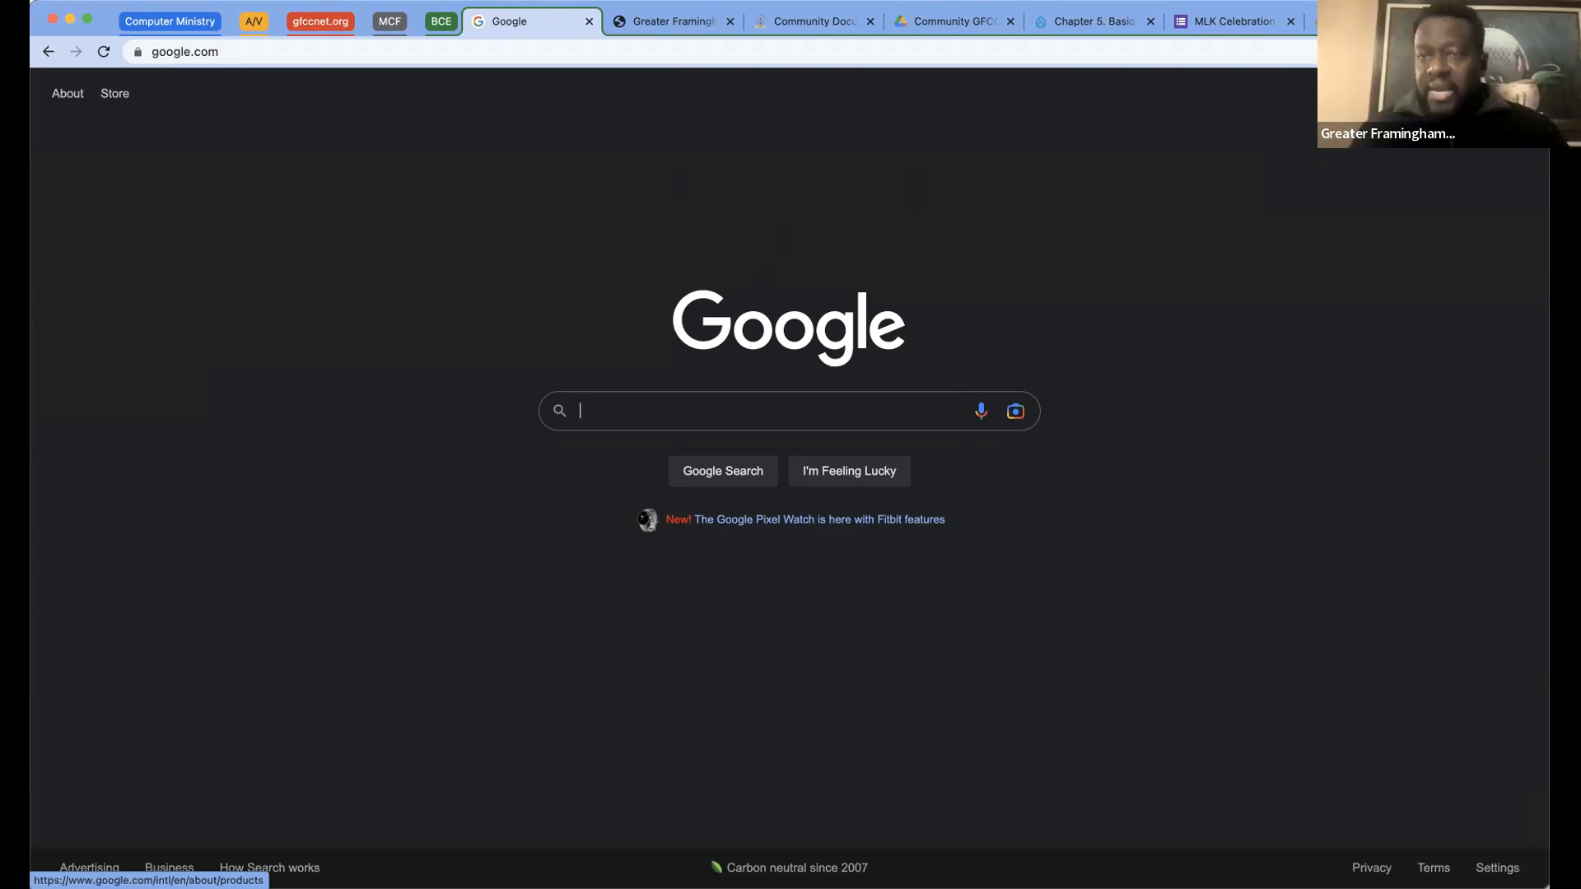
{"action": "left_click", "coordinate": [1486, 93]}
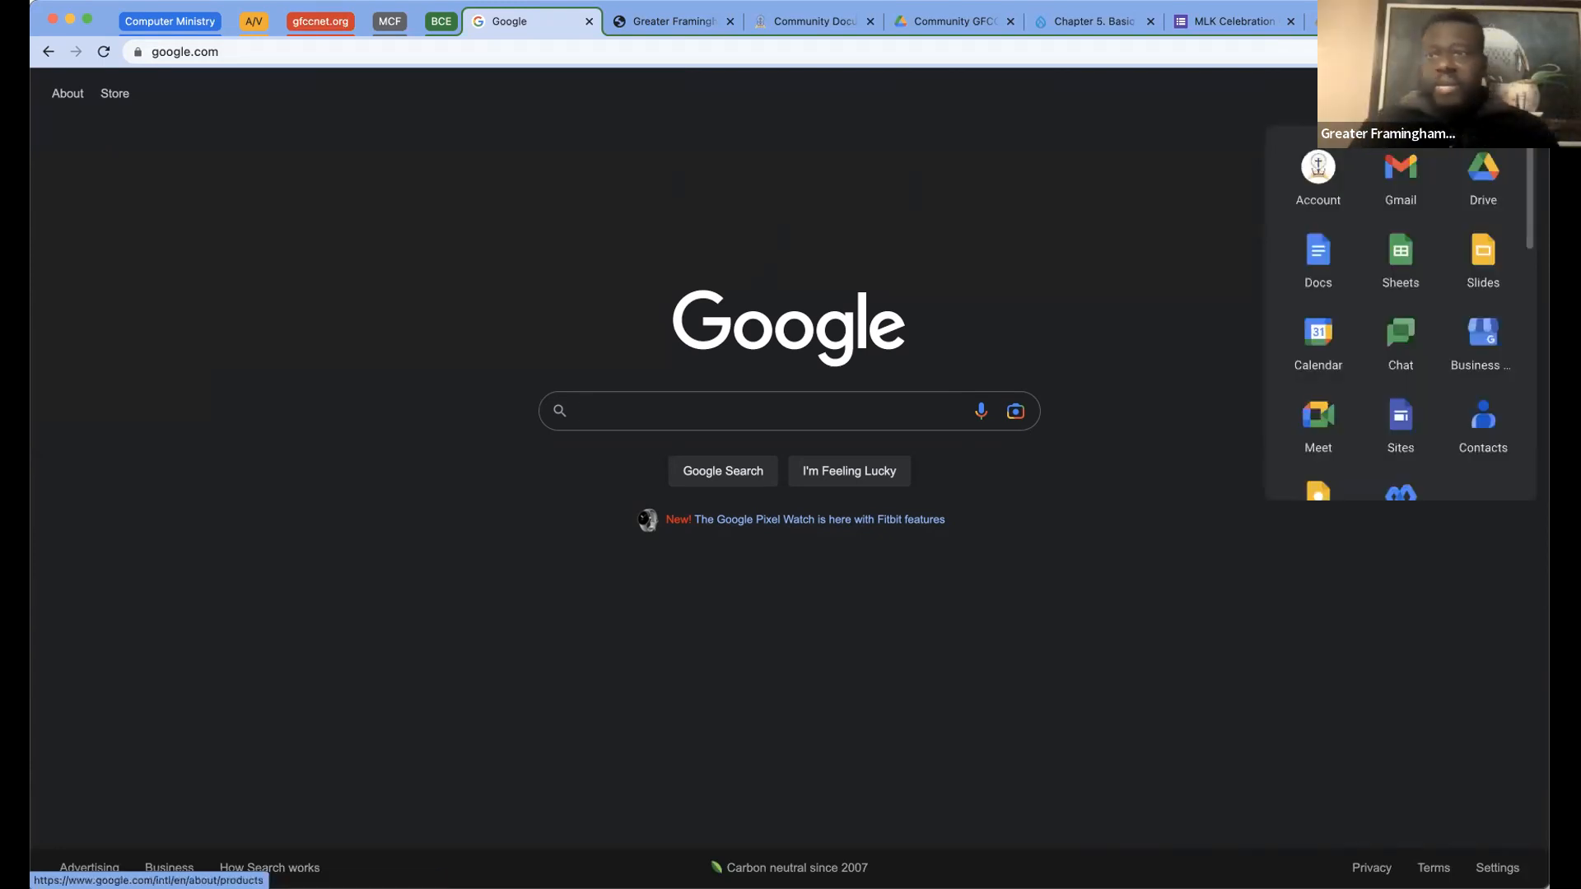
{"action": "left_click", "coordinate": [970, 224]}
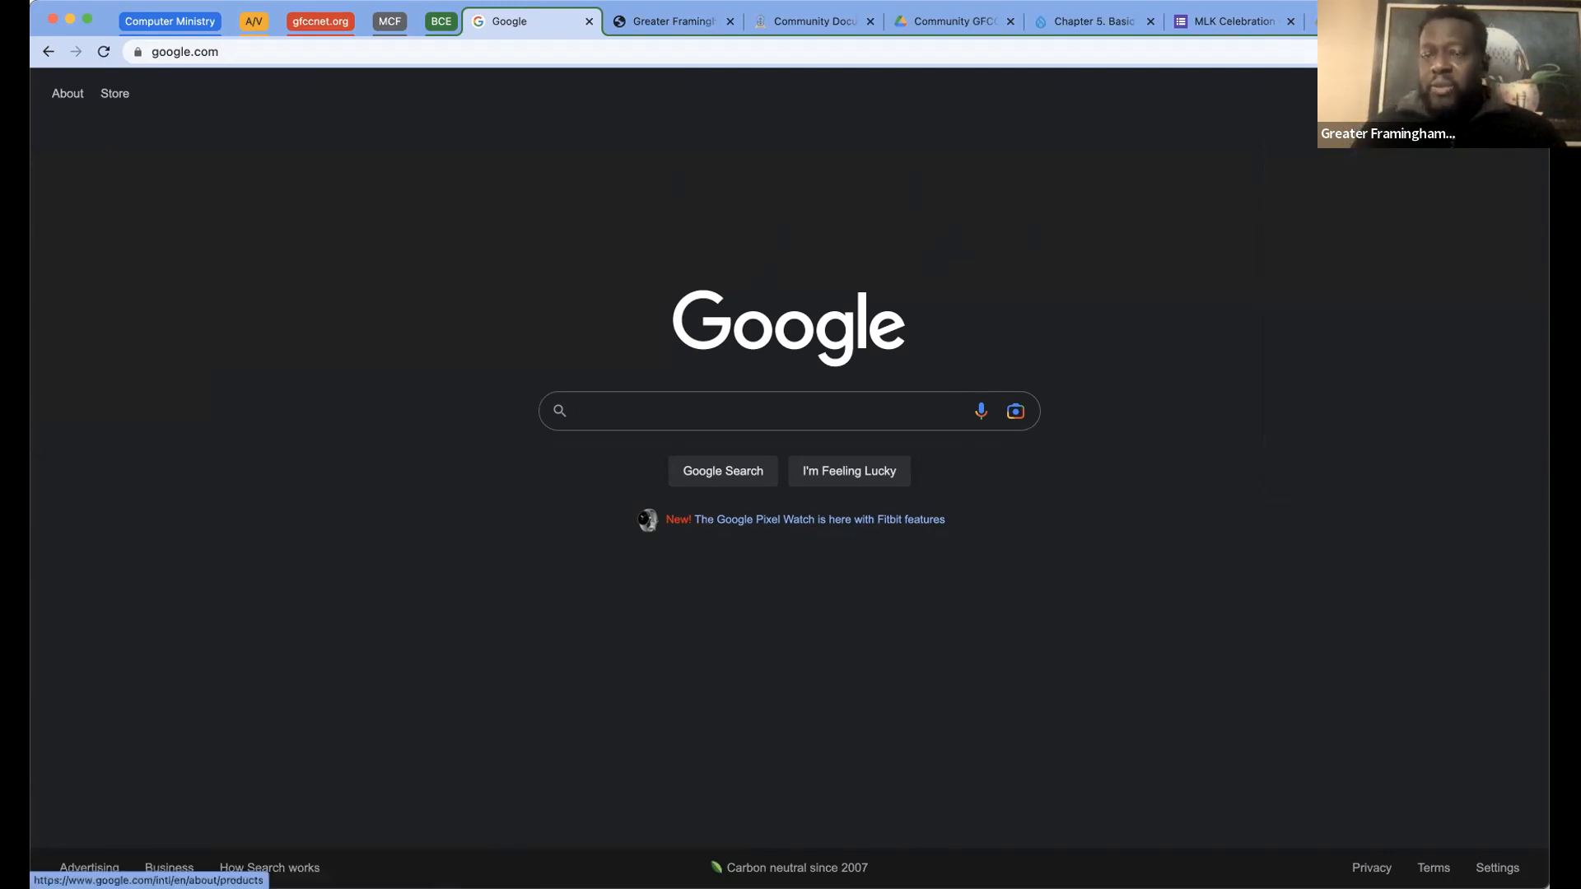
{"action": "left_click", "coordinate": [1487, 93]}
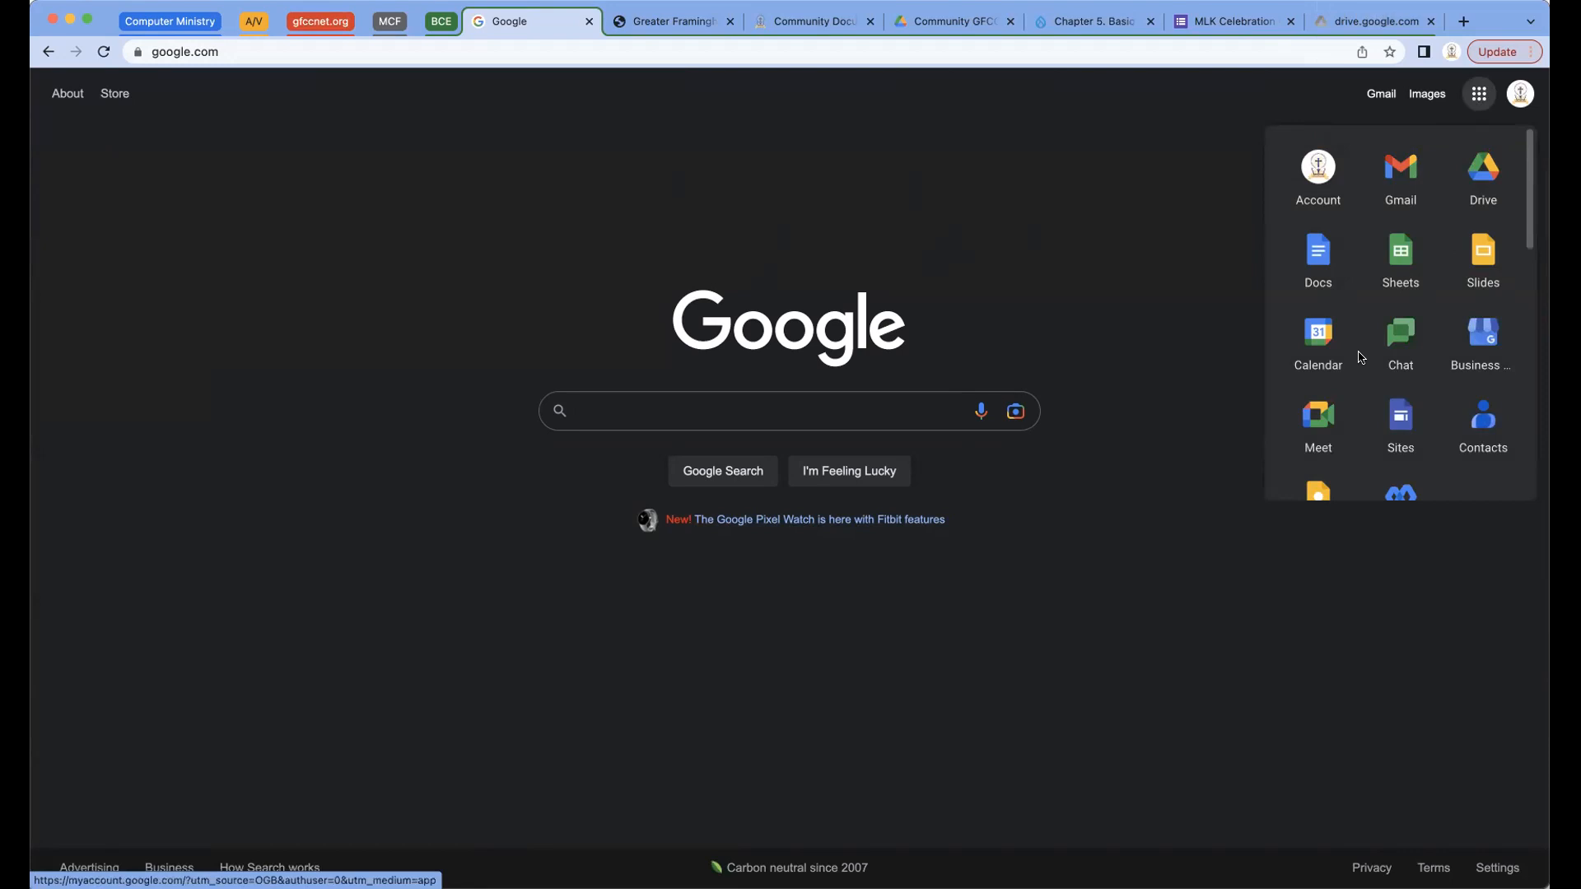
{"action": "left_click", "coordinate": [1479, 176]}
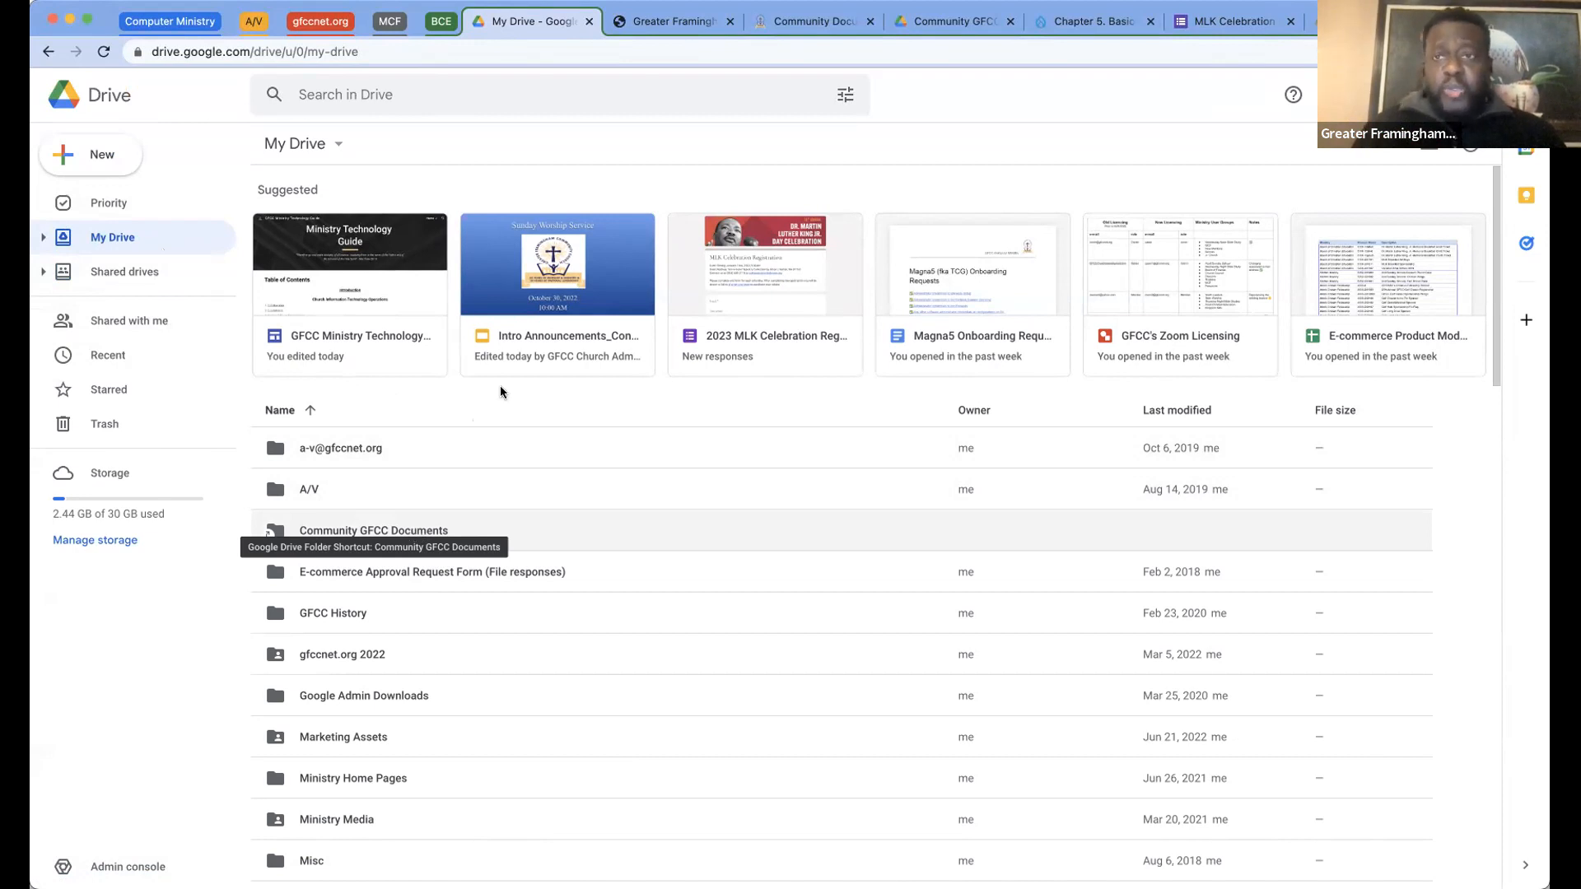
Step: Open Community GFCC Documents, then its Christian Education folder, and narrow the browser window
{"action": "double_click", "coordinate": [341, 533]}
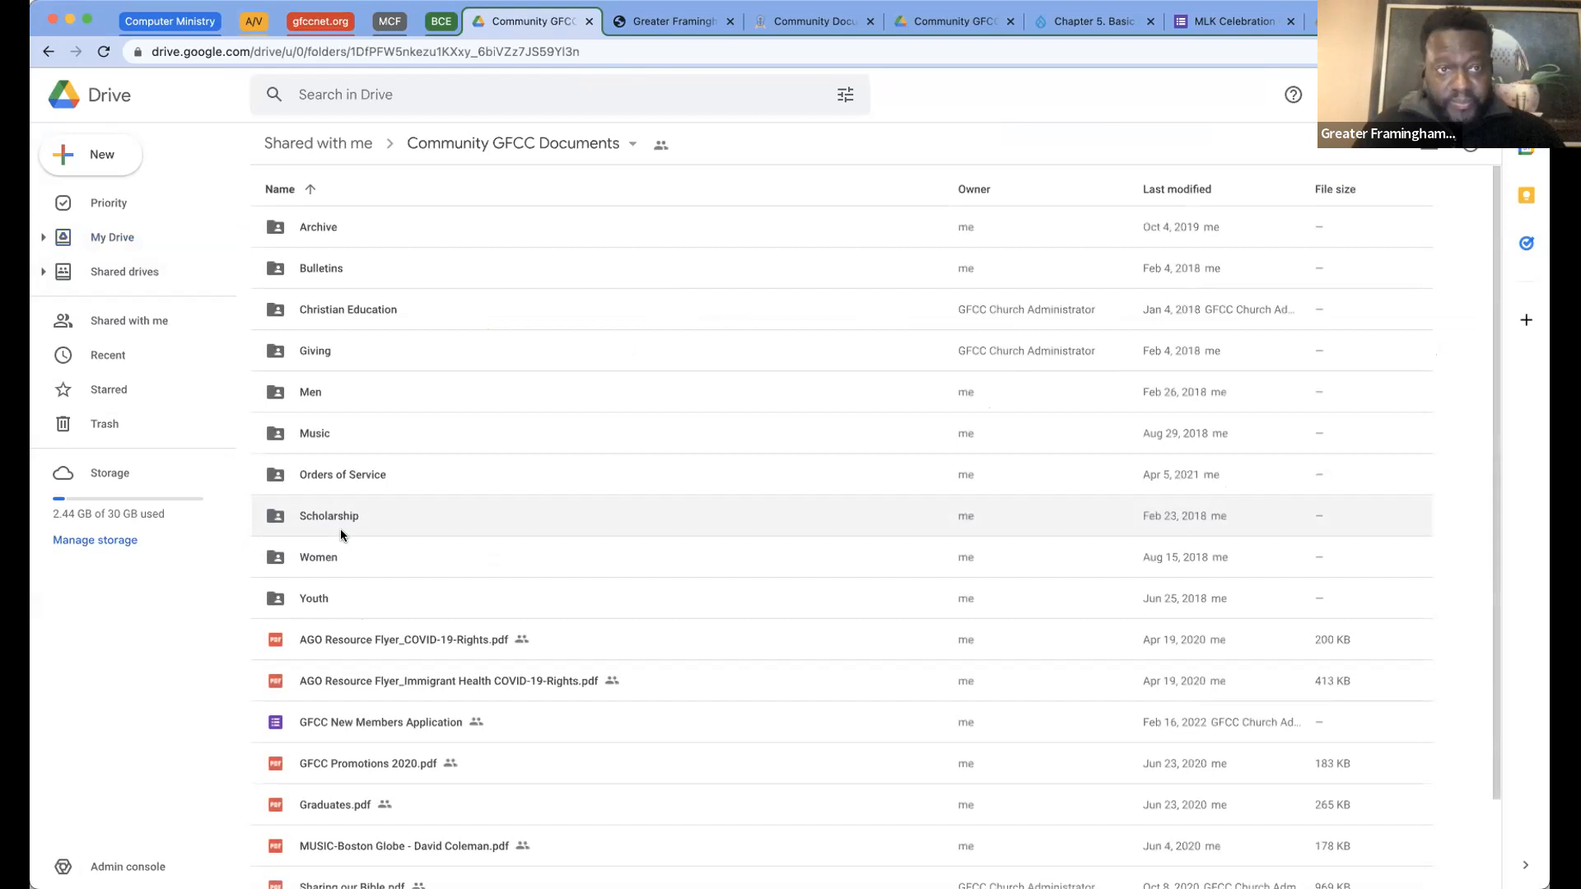
{"action": "double_click", "coordinate": [340, 311]}
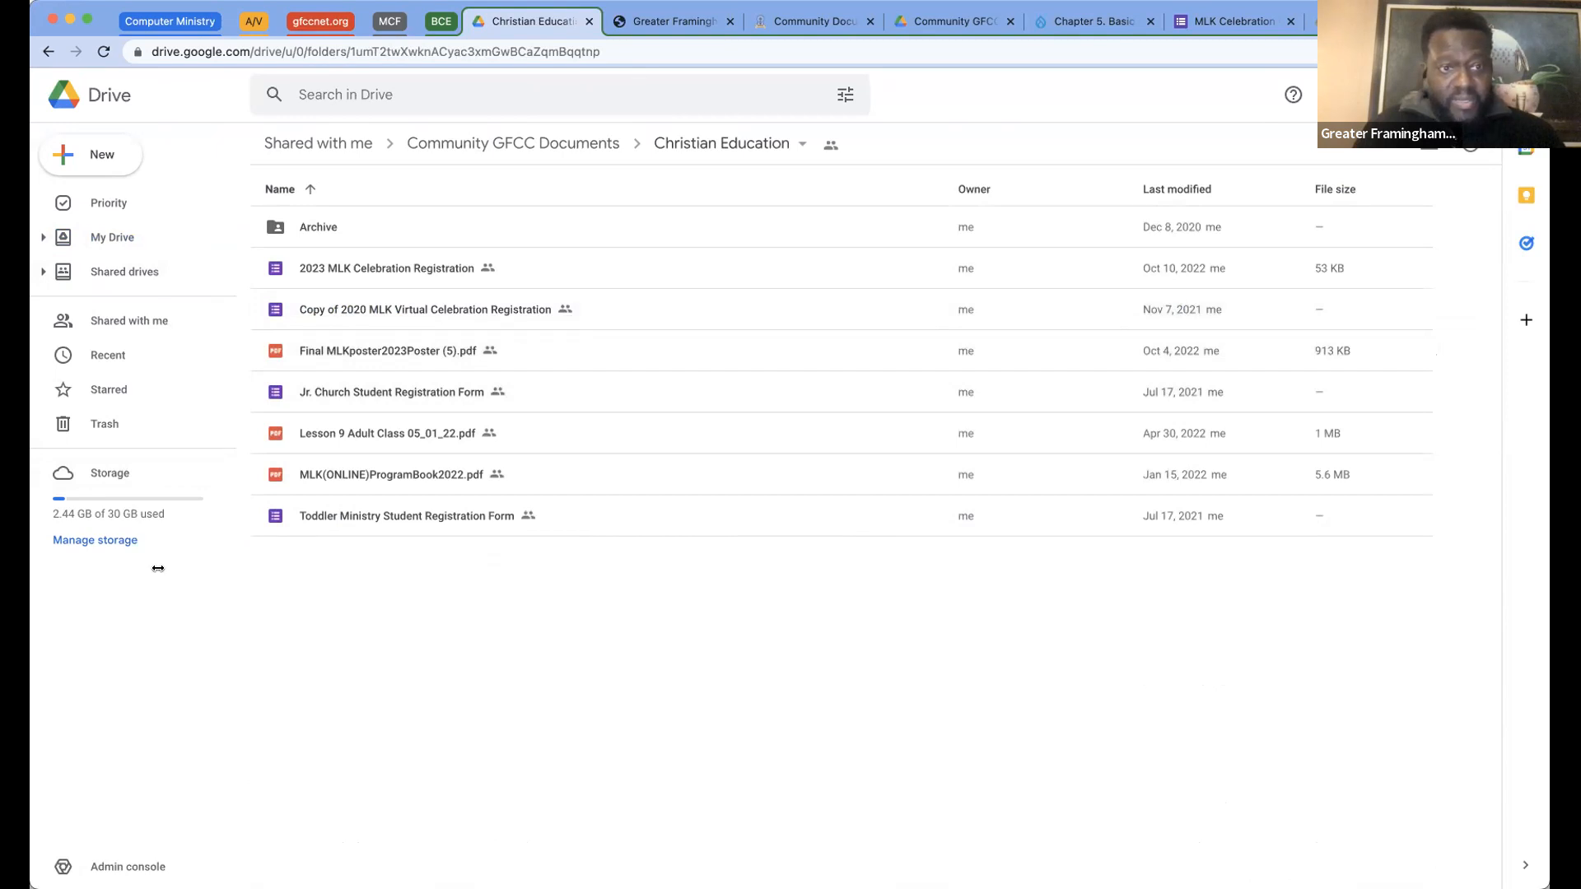
{"action": "left_click_drag", "start_coordinate": [158, 568], "coordinate": [423, 525]}
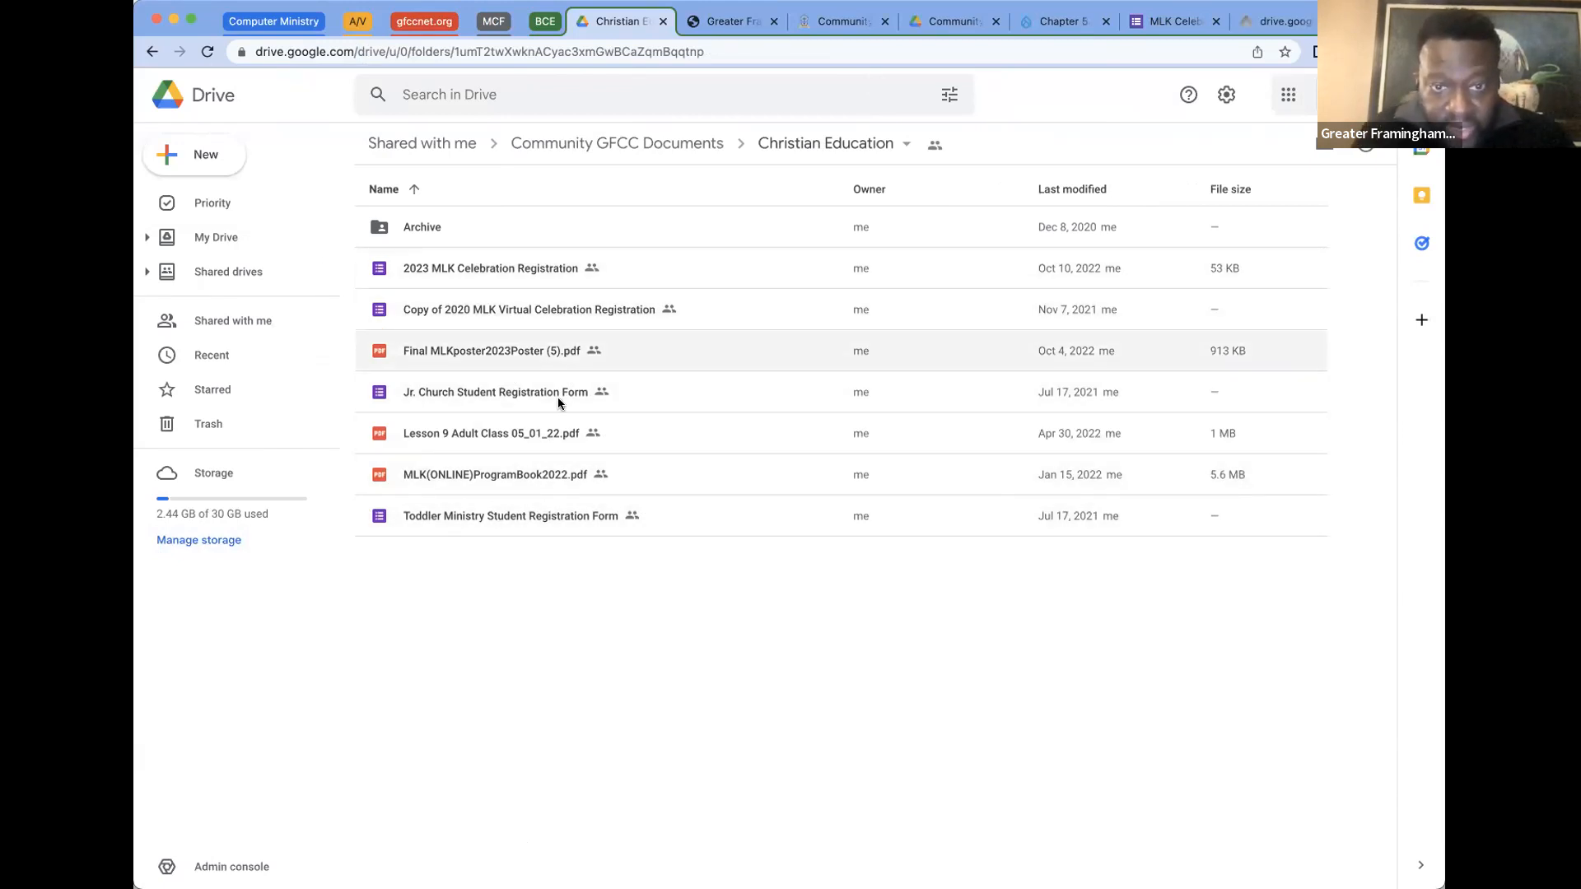
{"action": "double_click", "coordinate": [542, 475]}
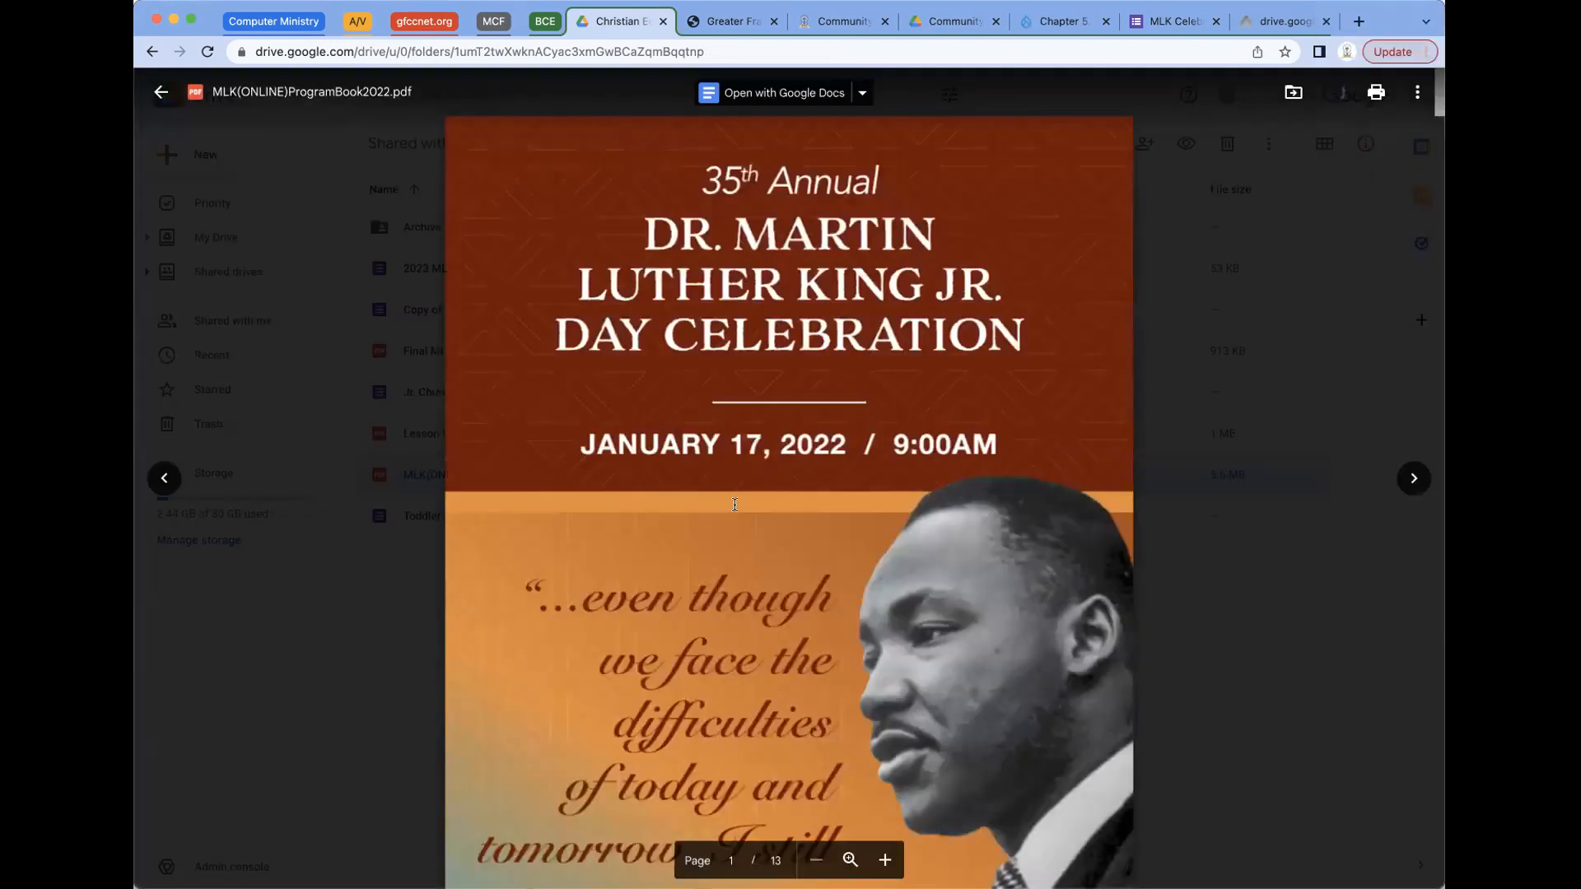
{"action": "scroll", "coordinate": [735, 505], "scroll_direction": "down", "scroll_amount": 10}
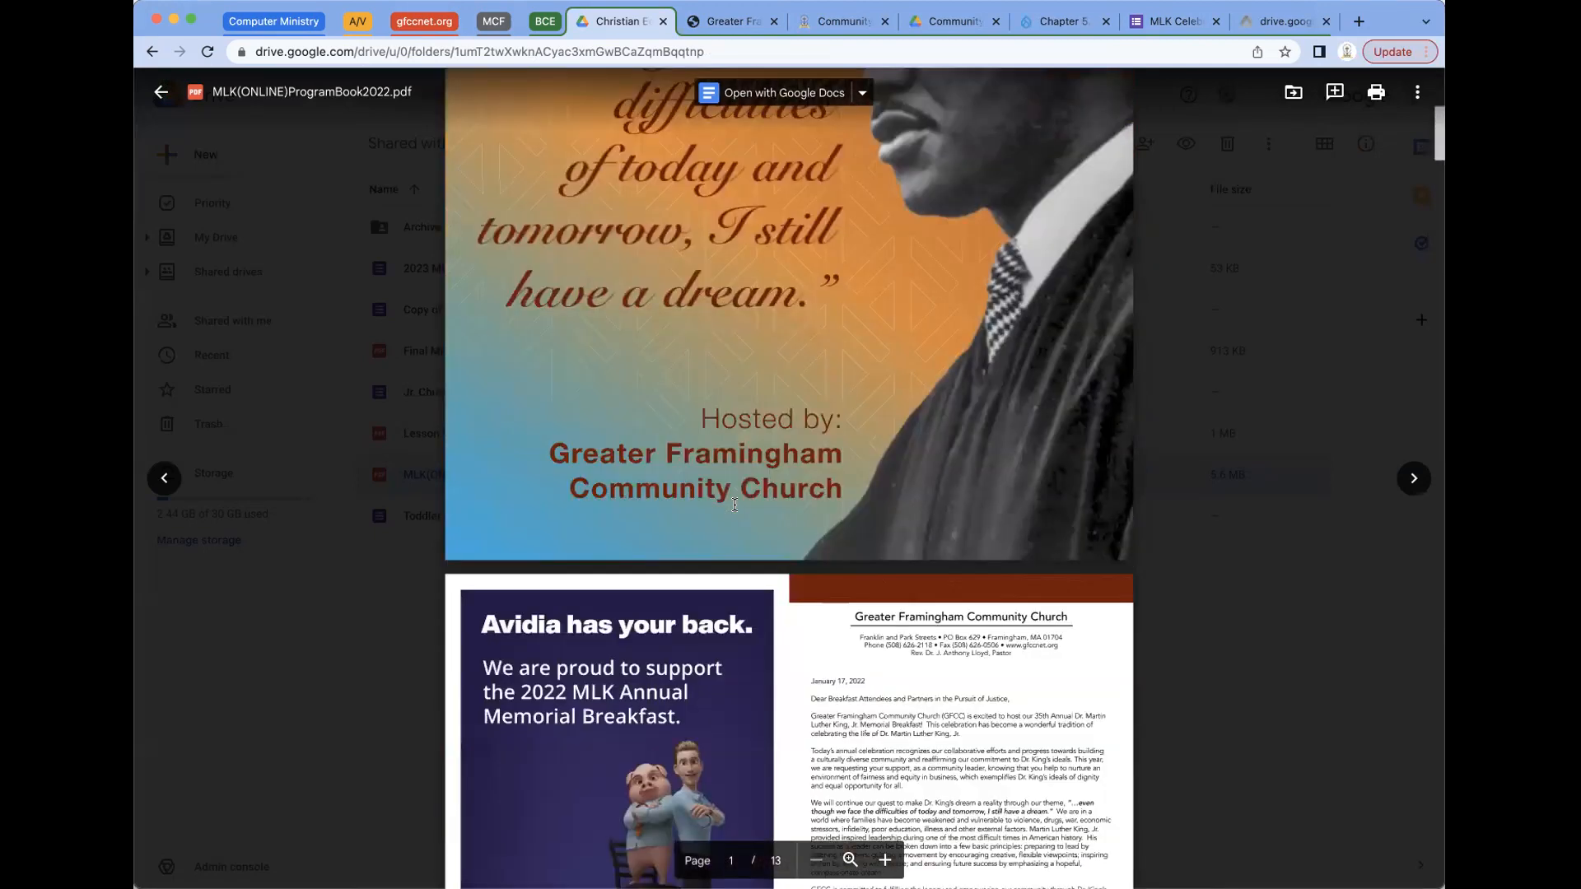
{"action": "scroll", "coordinate": [735, 504], "scroll_direction": "down", "scroll_amount": 5}
{"action": "scroll", "coordinate": [734, 505], "scroll_direction": "up", "scroll_amount": 15}
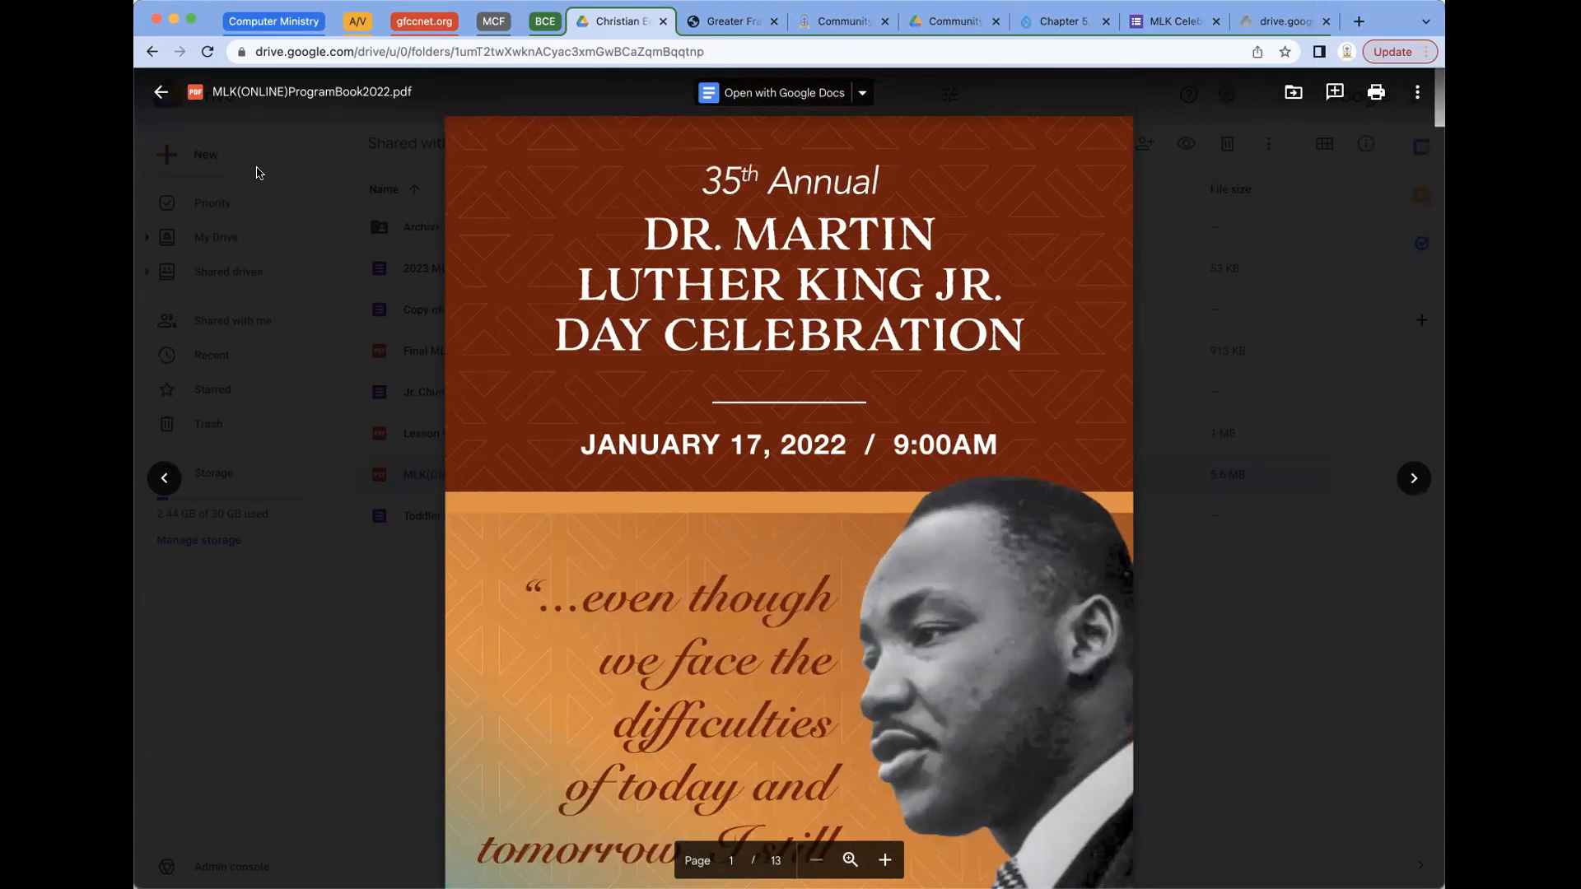
{"action": "left_click", "coordinate": [161, 92]}
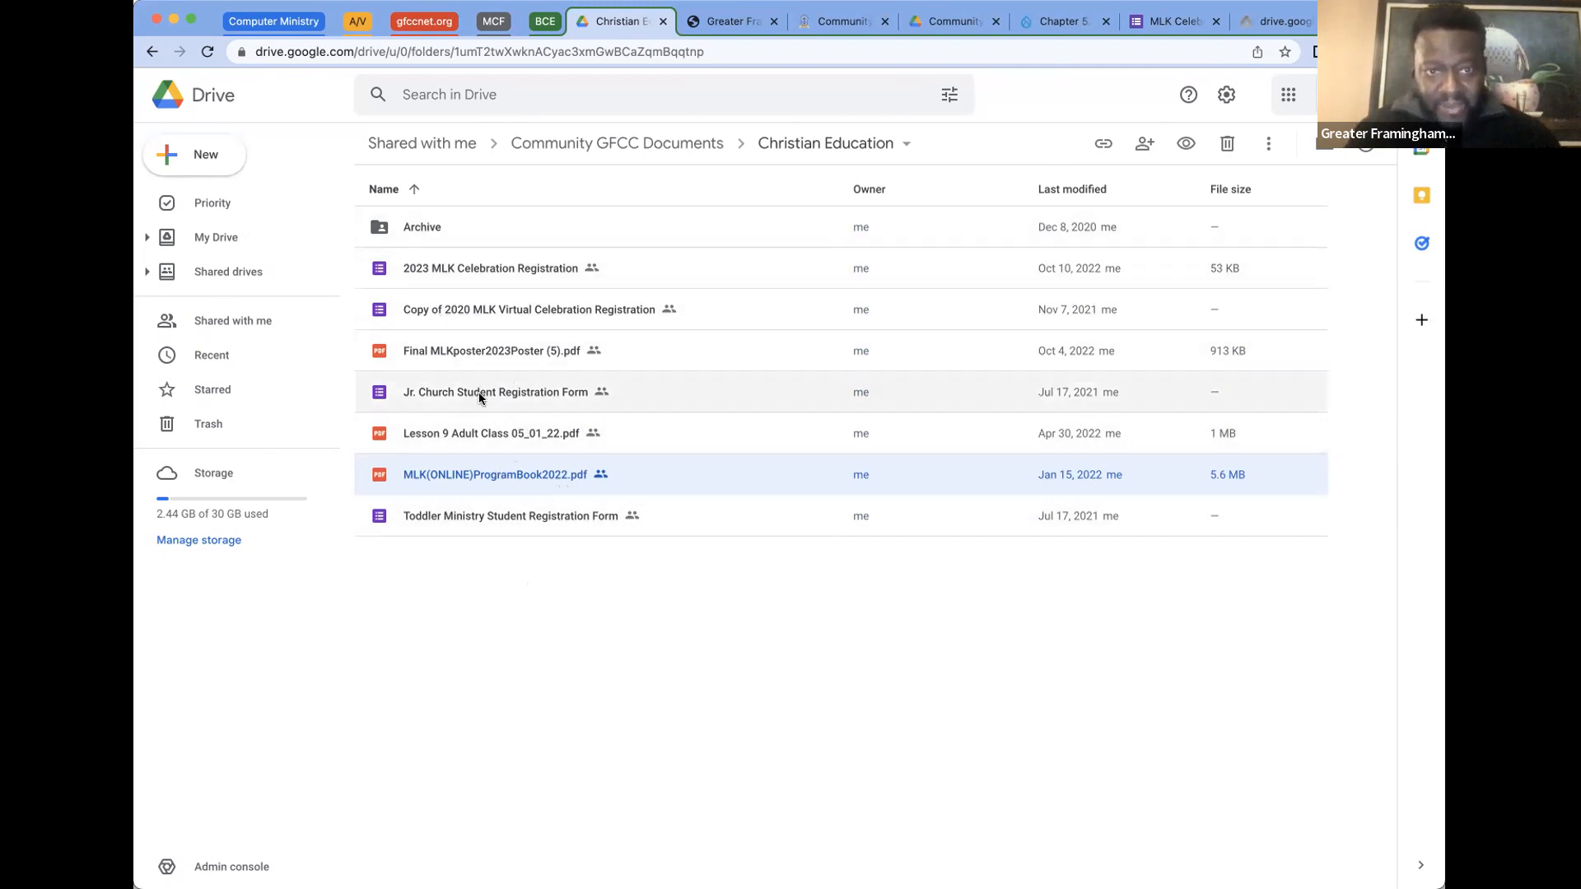
Step: Move MLK(ONLINE)ProgramBook2022.pdf into the Archive folder, check it arrived, and return to Christian Education
{"action": "left_click_drag", "start_coordinate": [453, 474], "coordinate": [405, 231]}
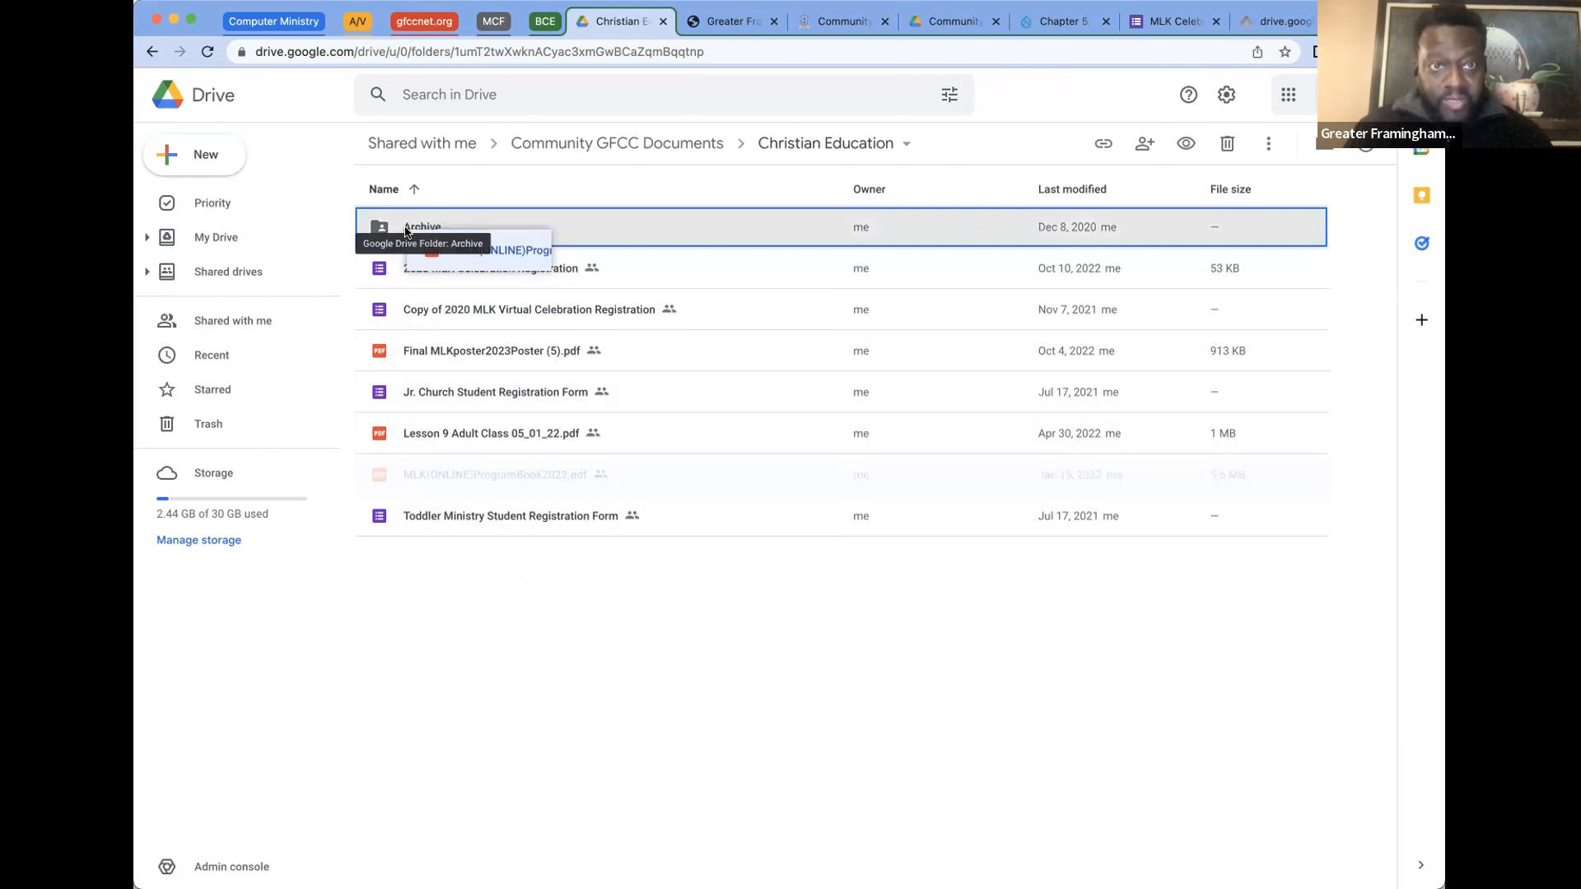
{"action": "left_click_drag", "start_coordinate": [405, 231], "coordinate": [403, 224]}
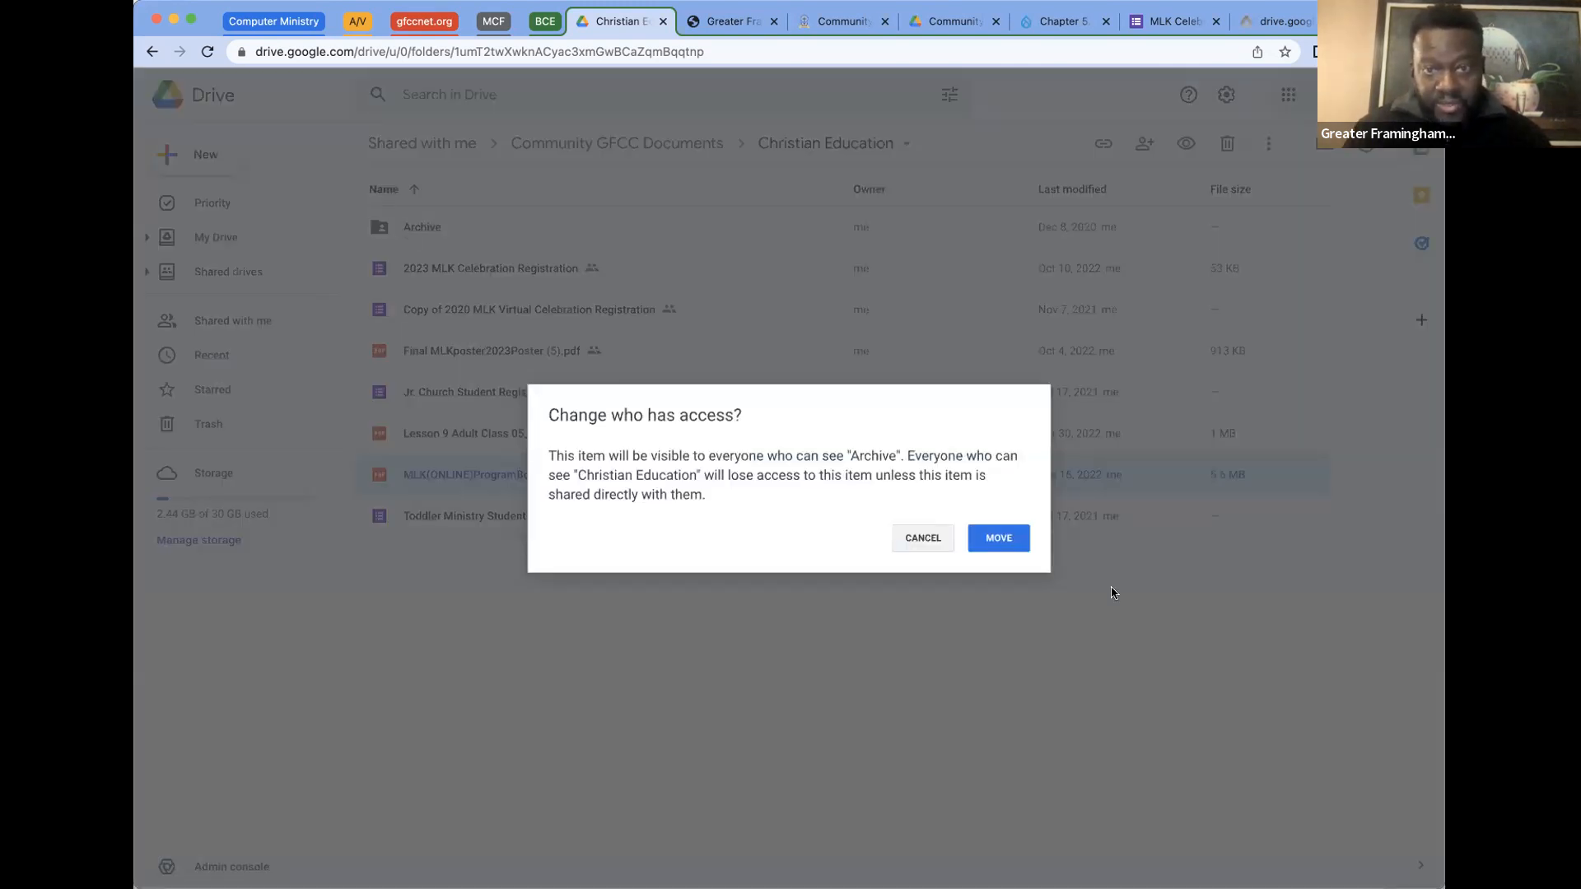
{"action": "left_click", "coordinate": [1007, 537]}
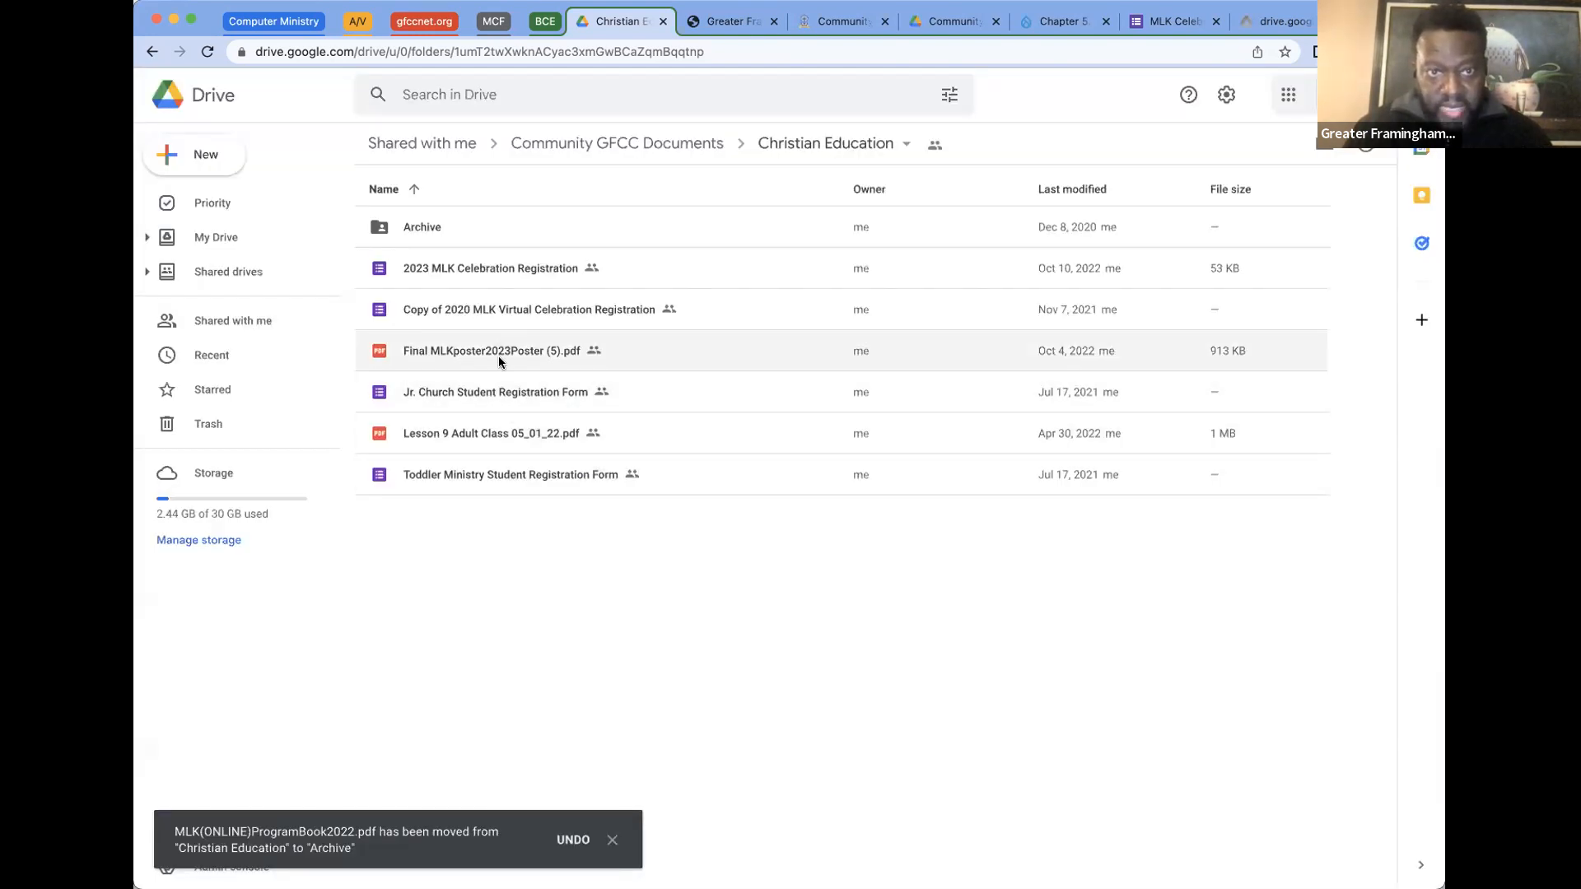
{"action": "double_click", "coordinate": [408, 229]}
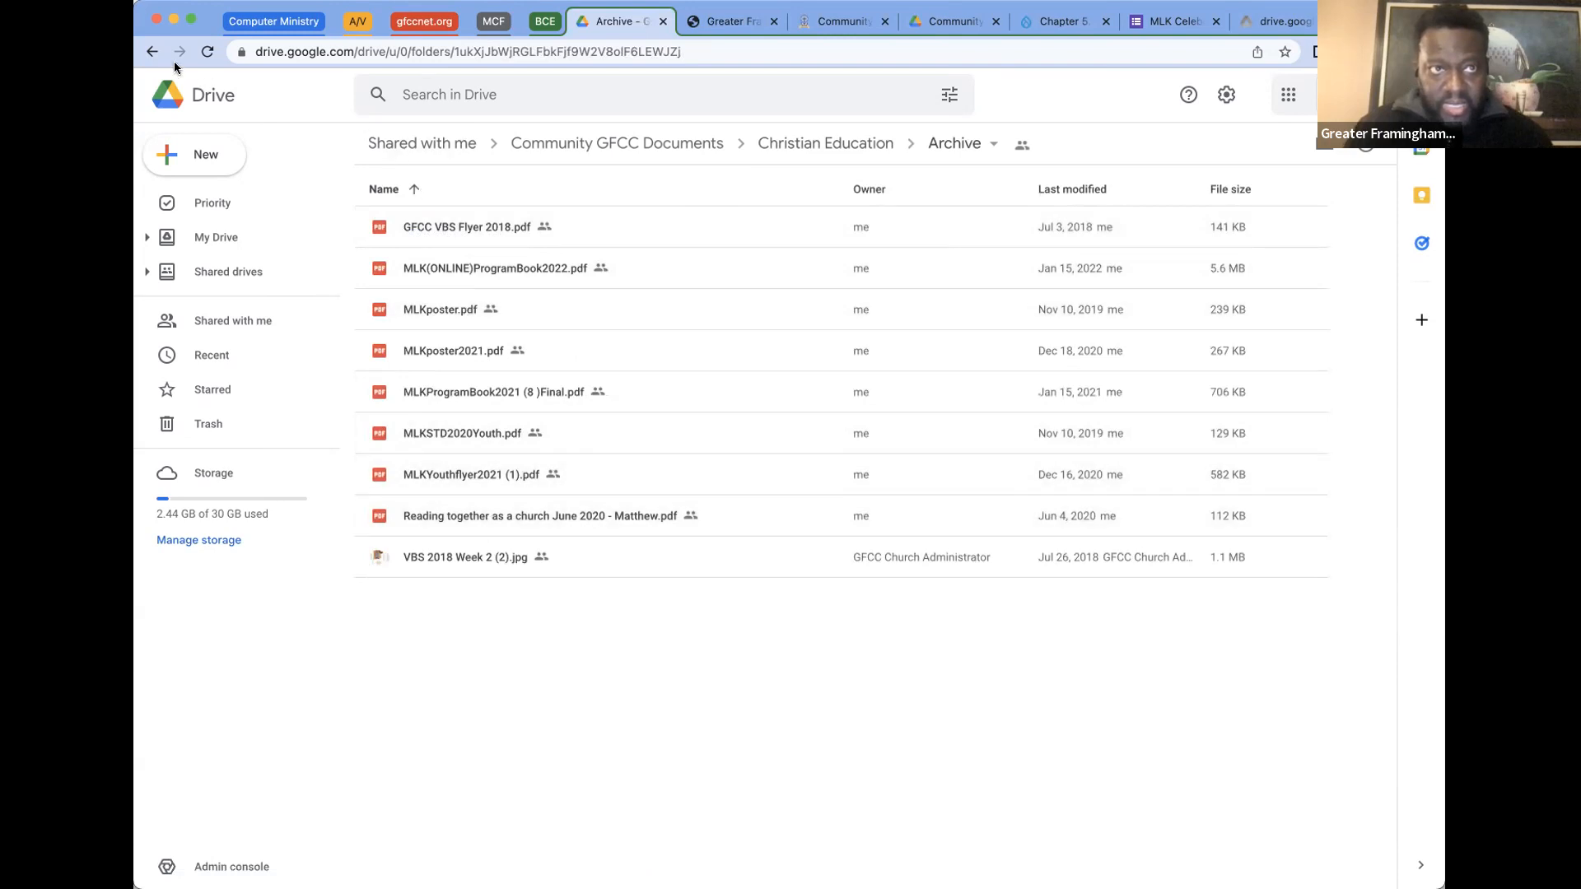
{"action": "left_click", "coordinate": [151, 51]}
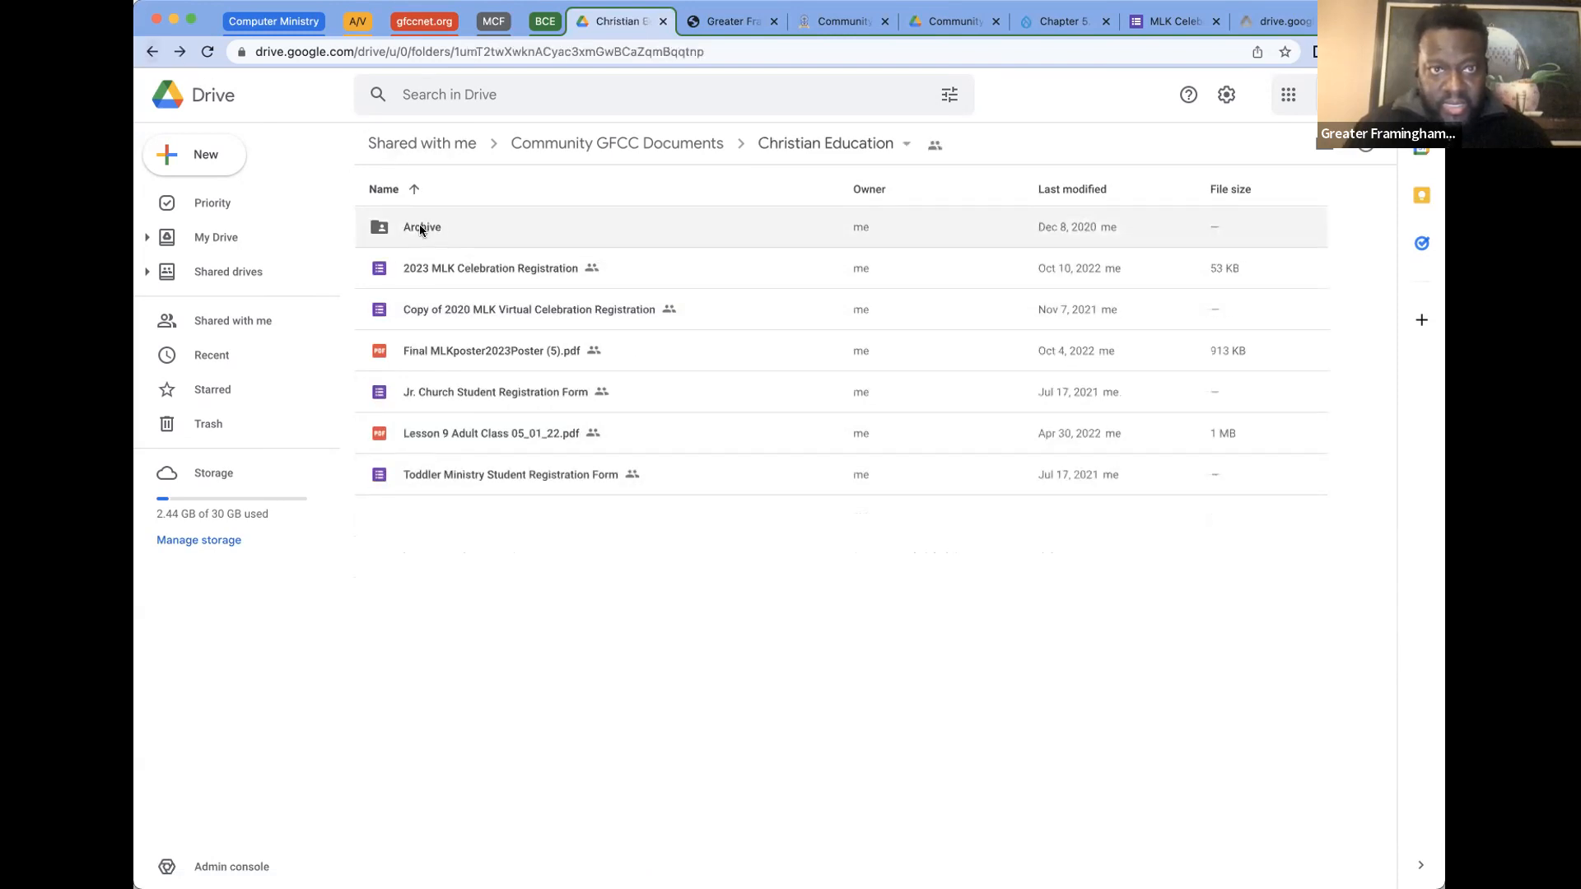
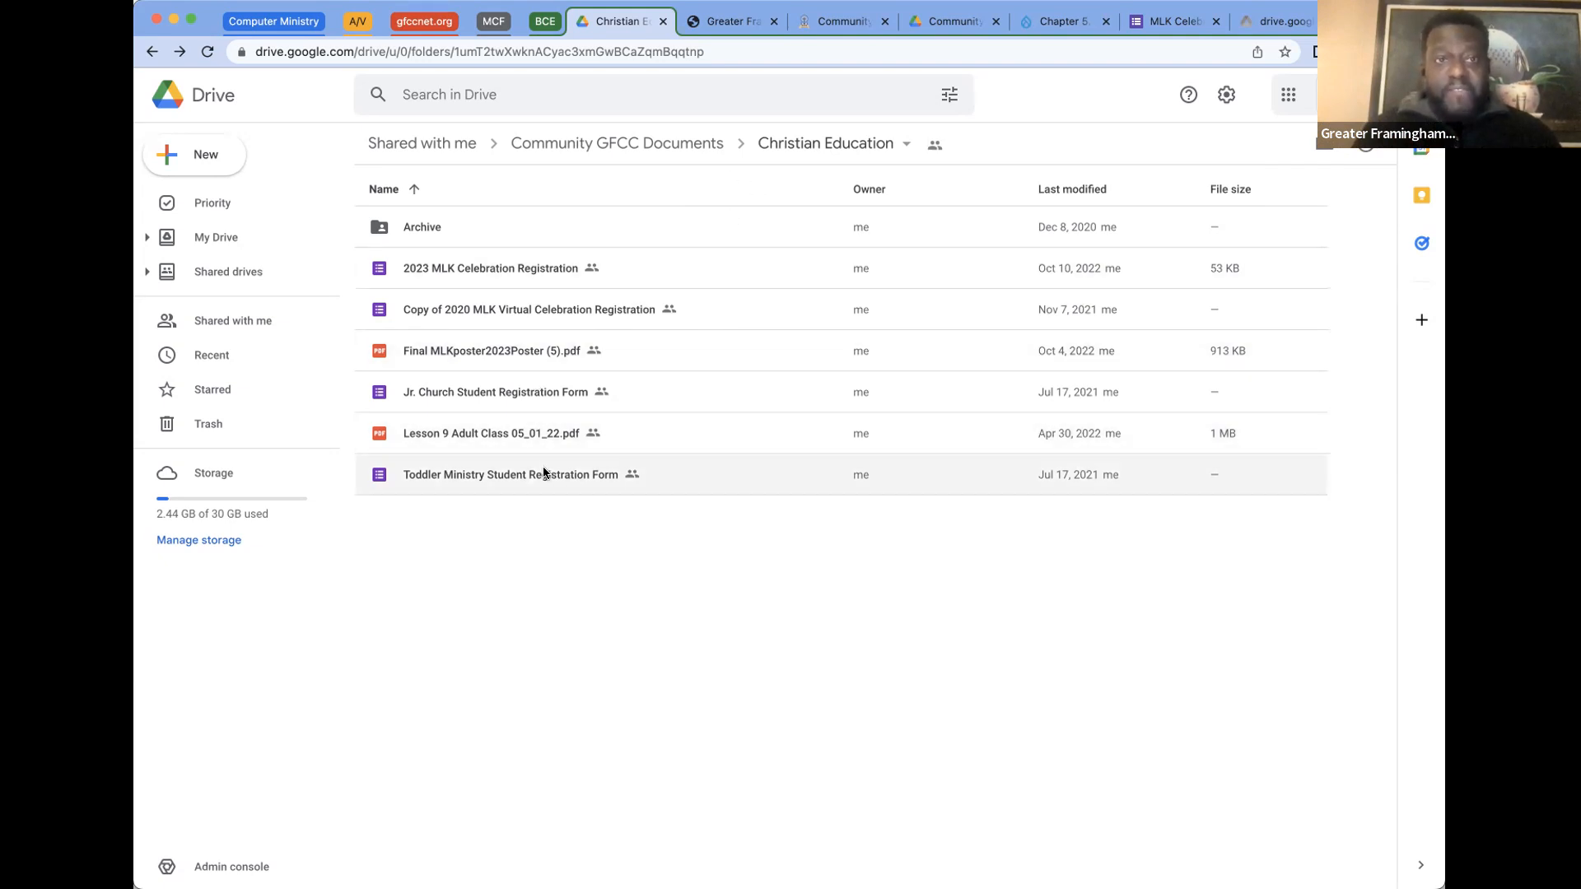
Step: Load the church website gfccnet.org in the store tab
{"action": "left_click", "coordinate": [716, 24]}
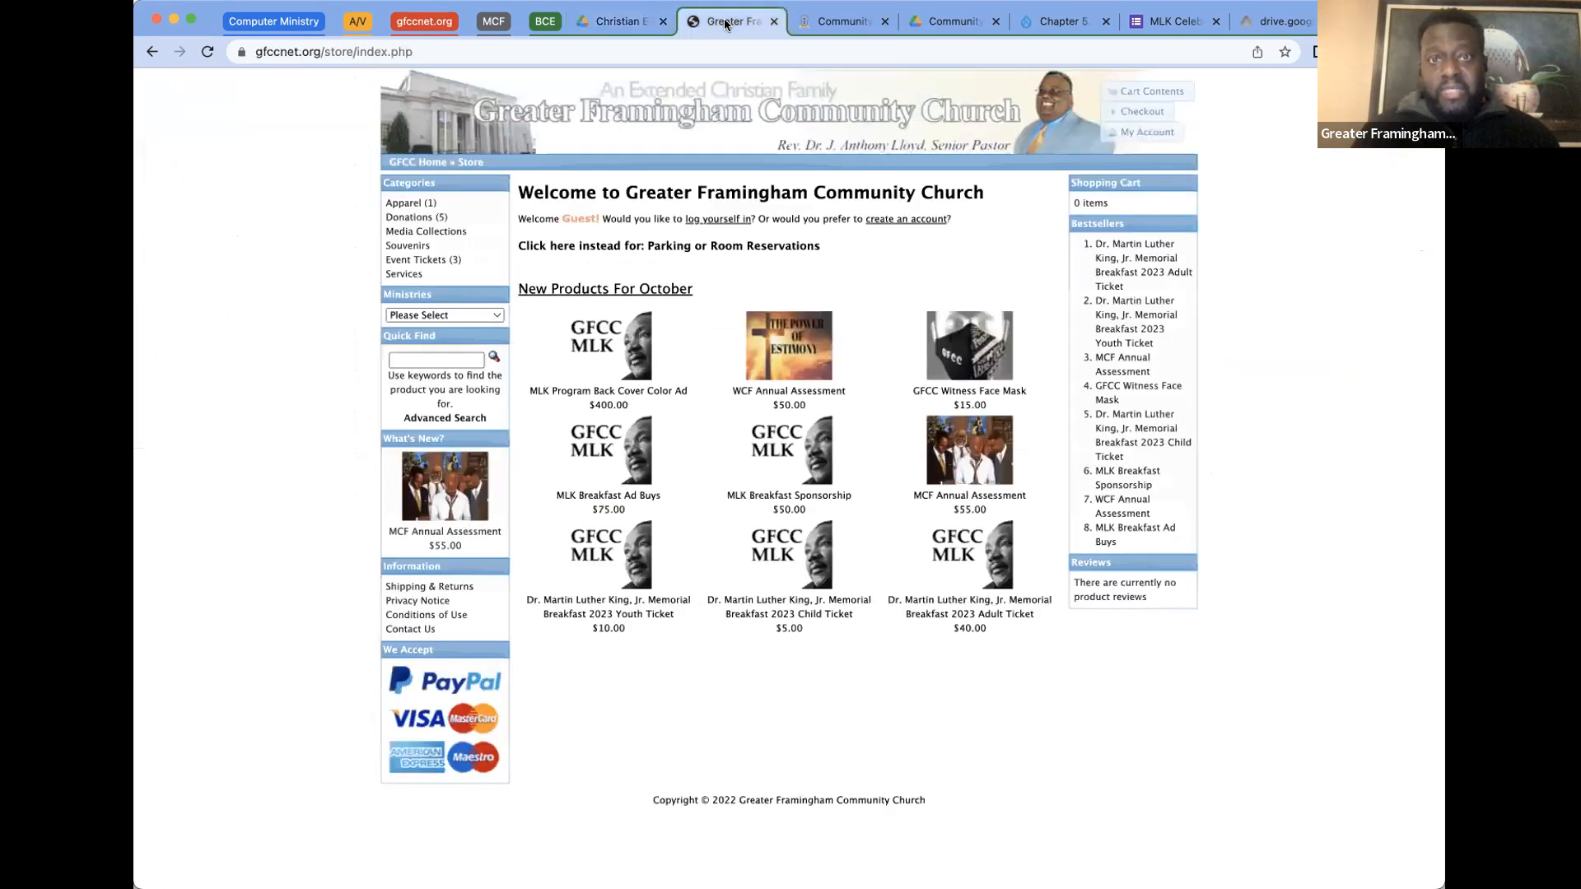
{"action": "left_click", "coordinate": [635, 52]}
{"action": "type", "text": "g"}
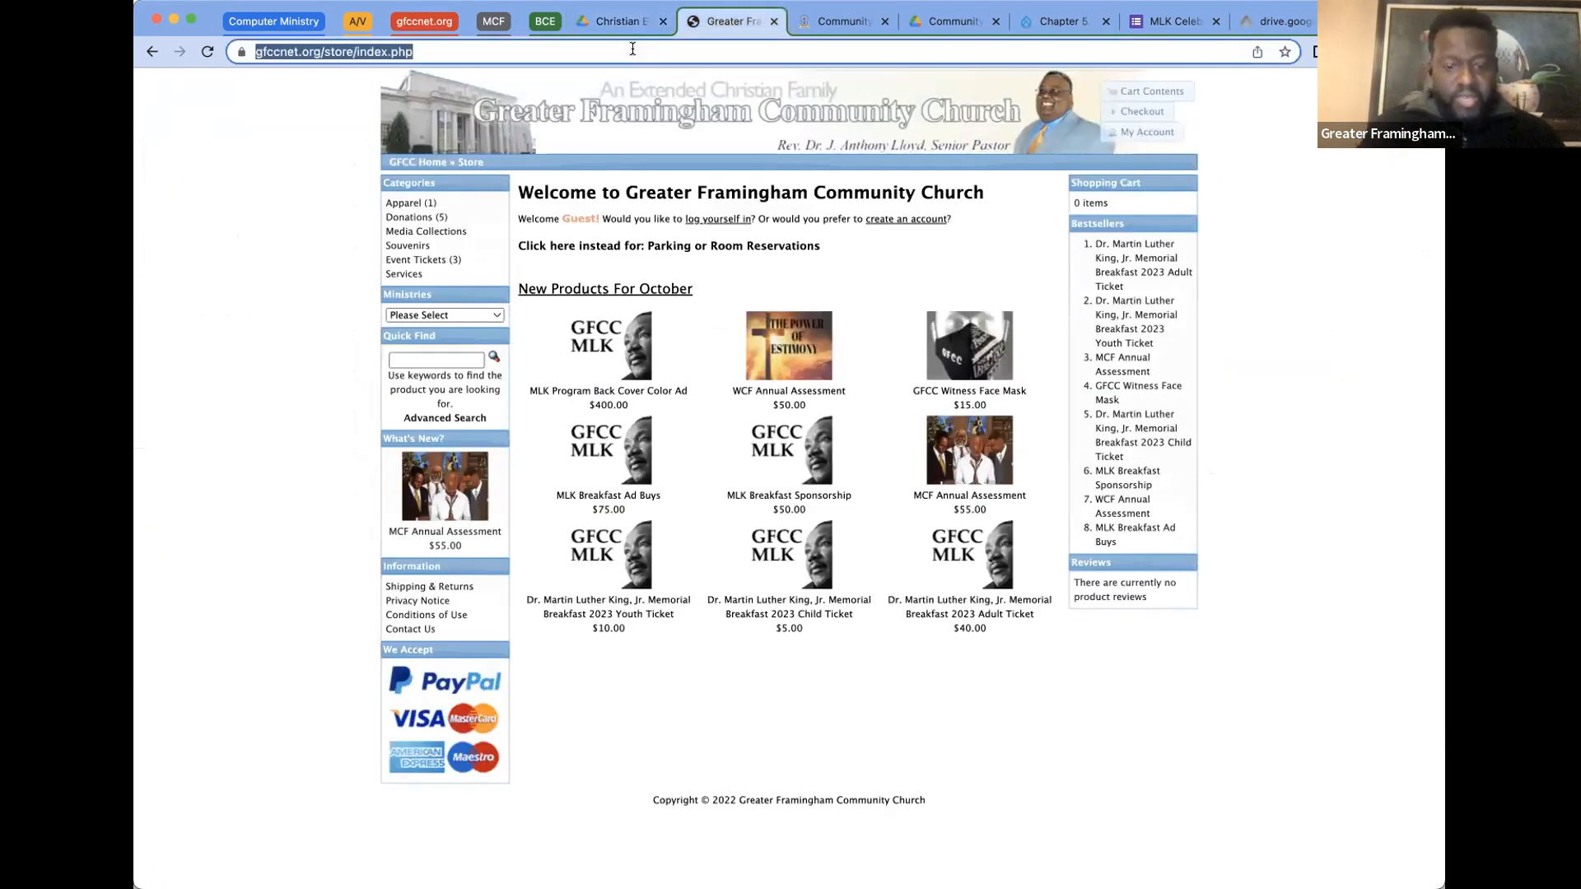
{"action": "type", "text": "fcc"}
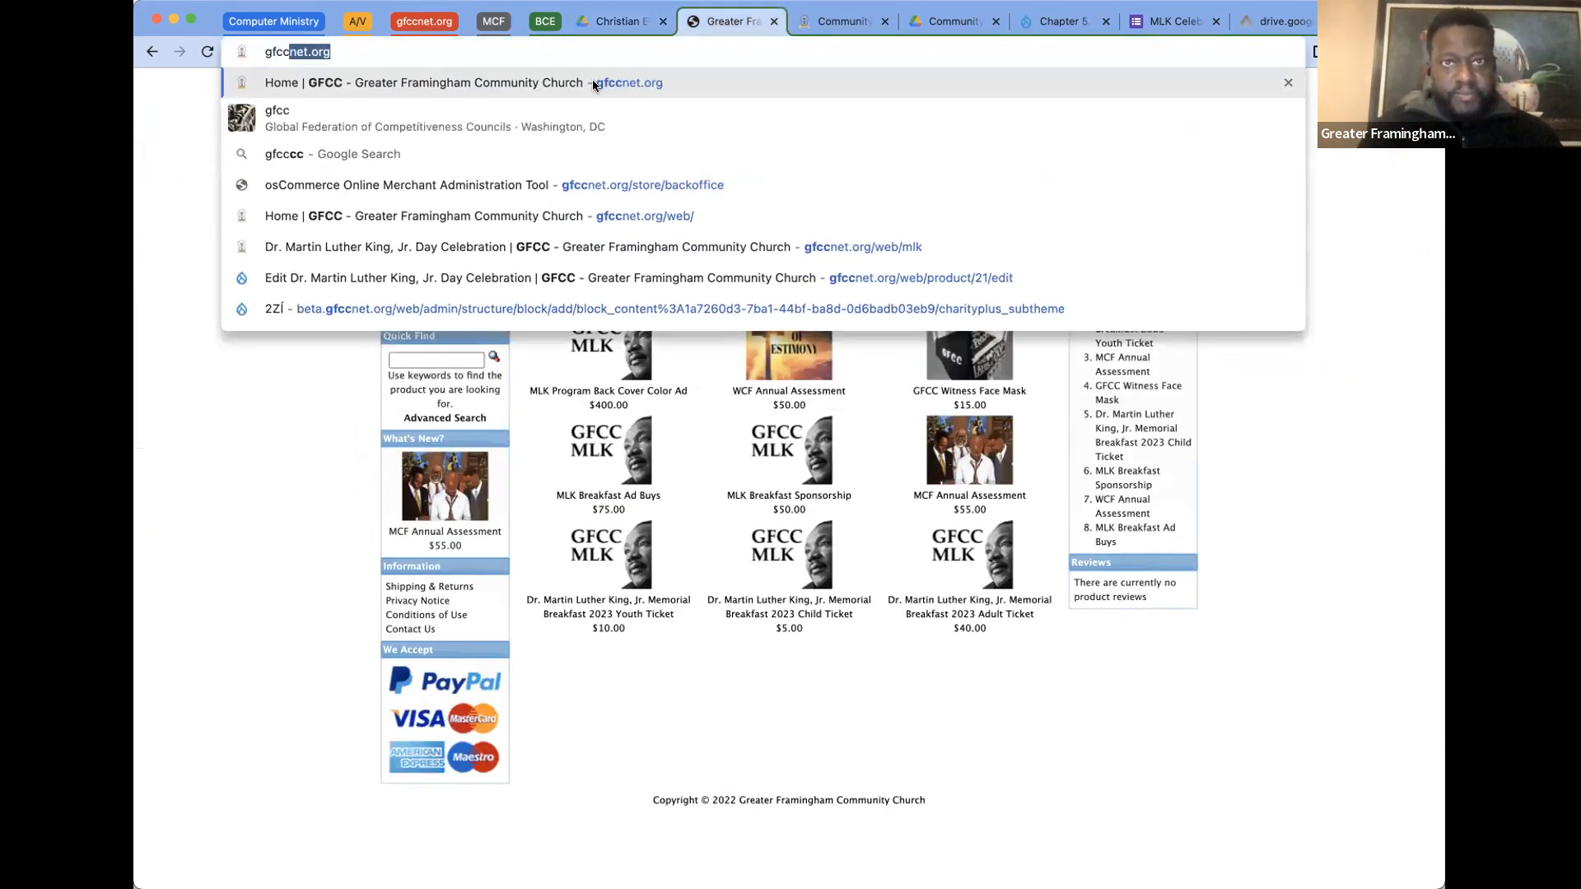
{"action": "key", "text": "Return"}
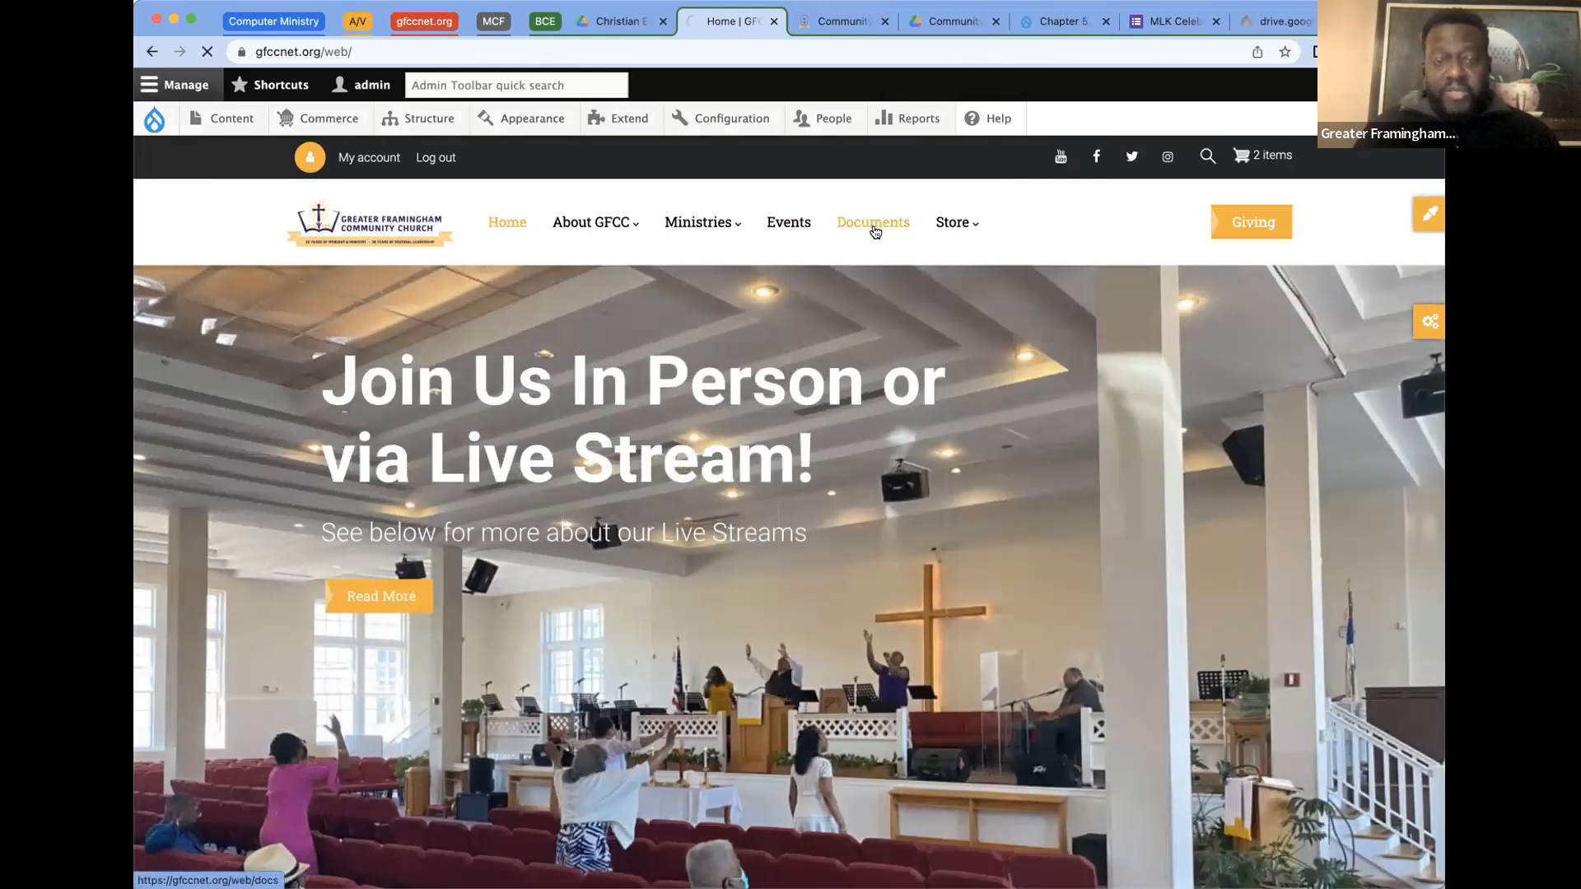
Step: Open the Community Documents page and follow its Christian Education link into Google Drive
{"action": "left_click", "coordinate": [875, 232]}
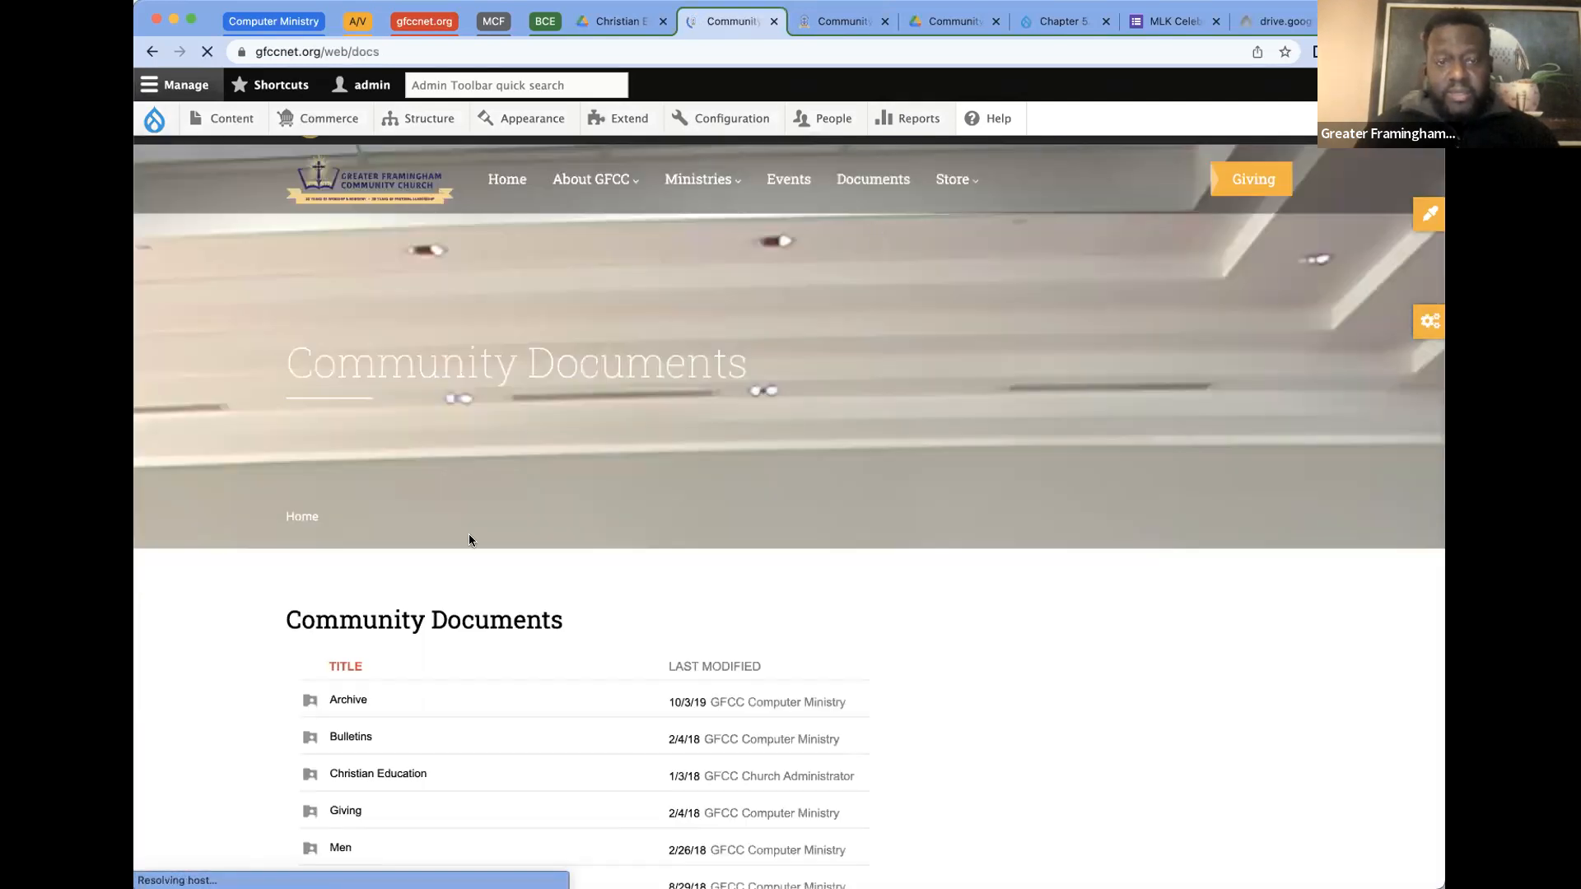
{"action": "scroll", "coordinate": [453, 558], "scroll_direction": "down", "scroll_amount": 5}
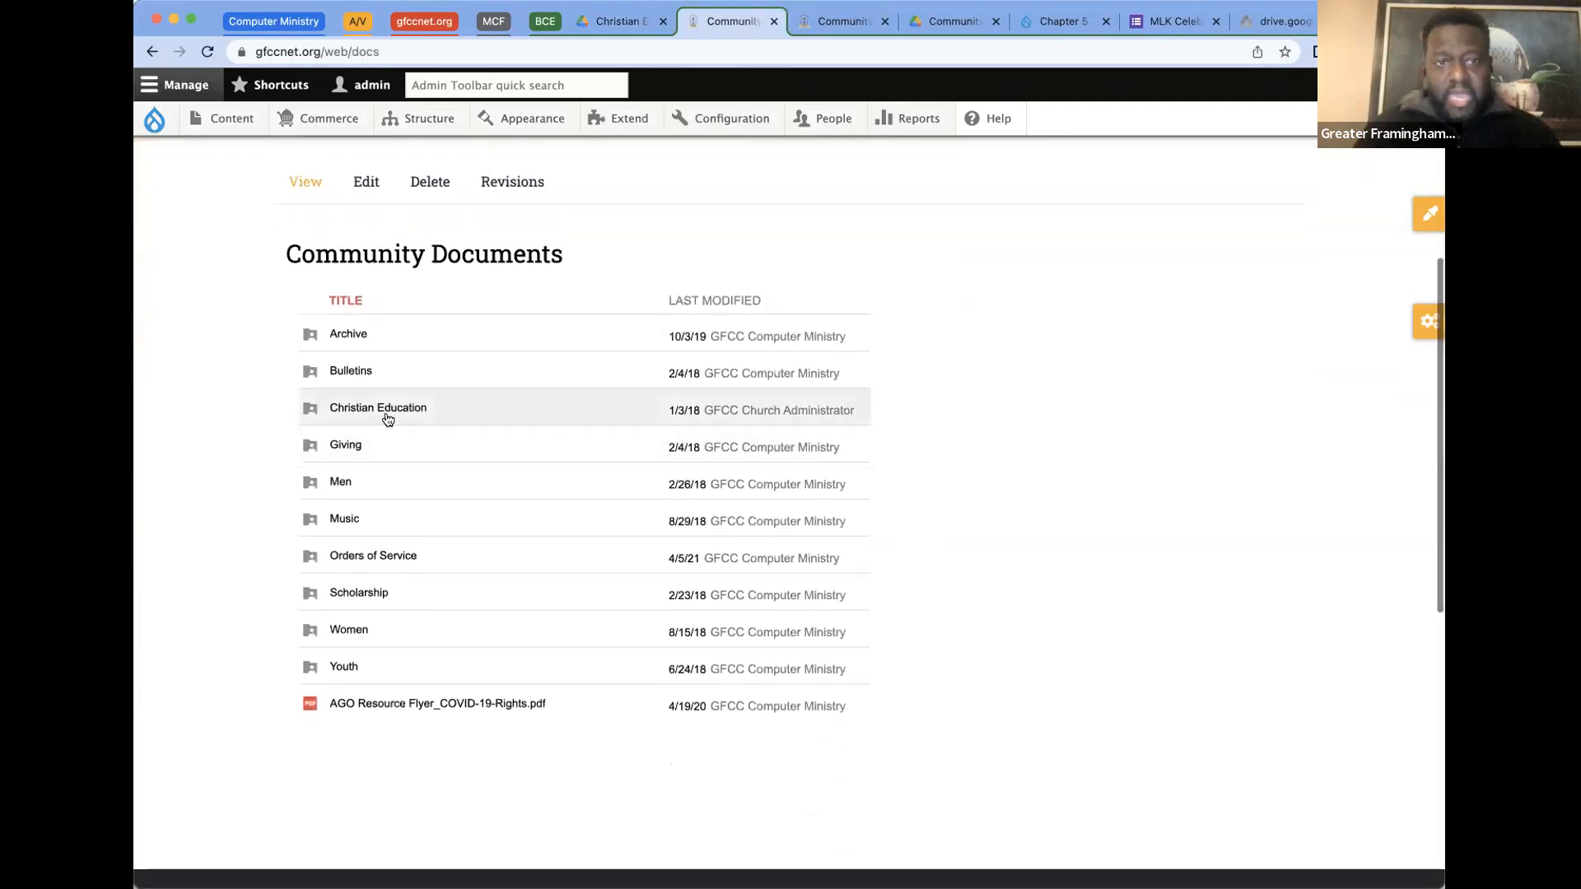
{"action": "left_click", "coordinate": [387, 415]}
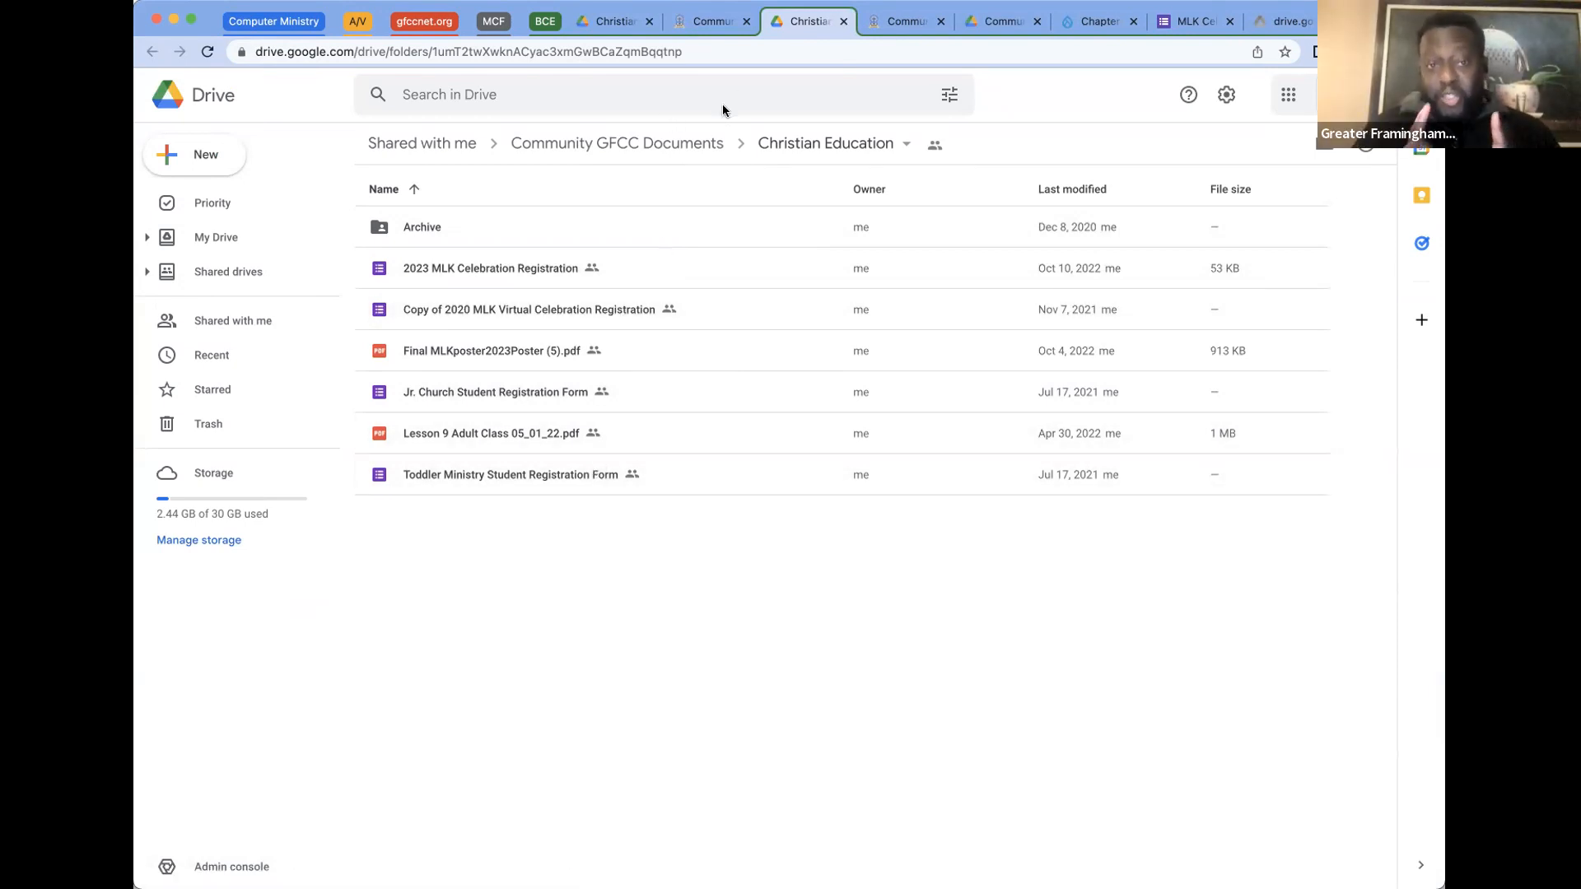
Step: Copy the anyone-can-view share link for Lesson 9 Adult Class 05_01_22.pdf
{"action": "right_click", "coordinate": [478, 435]}
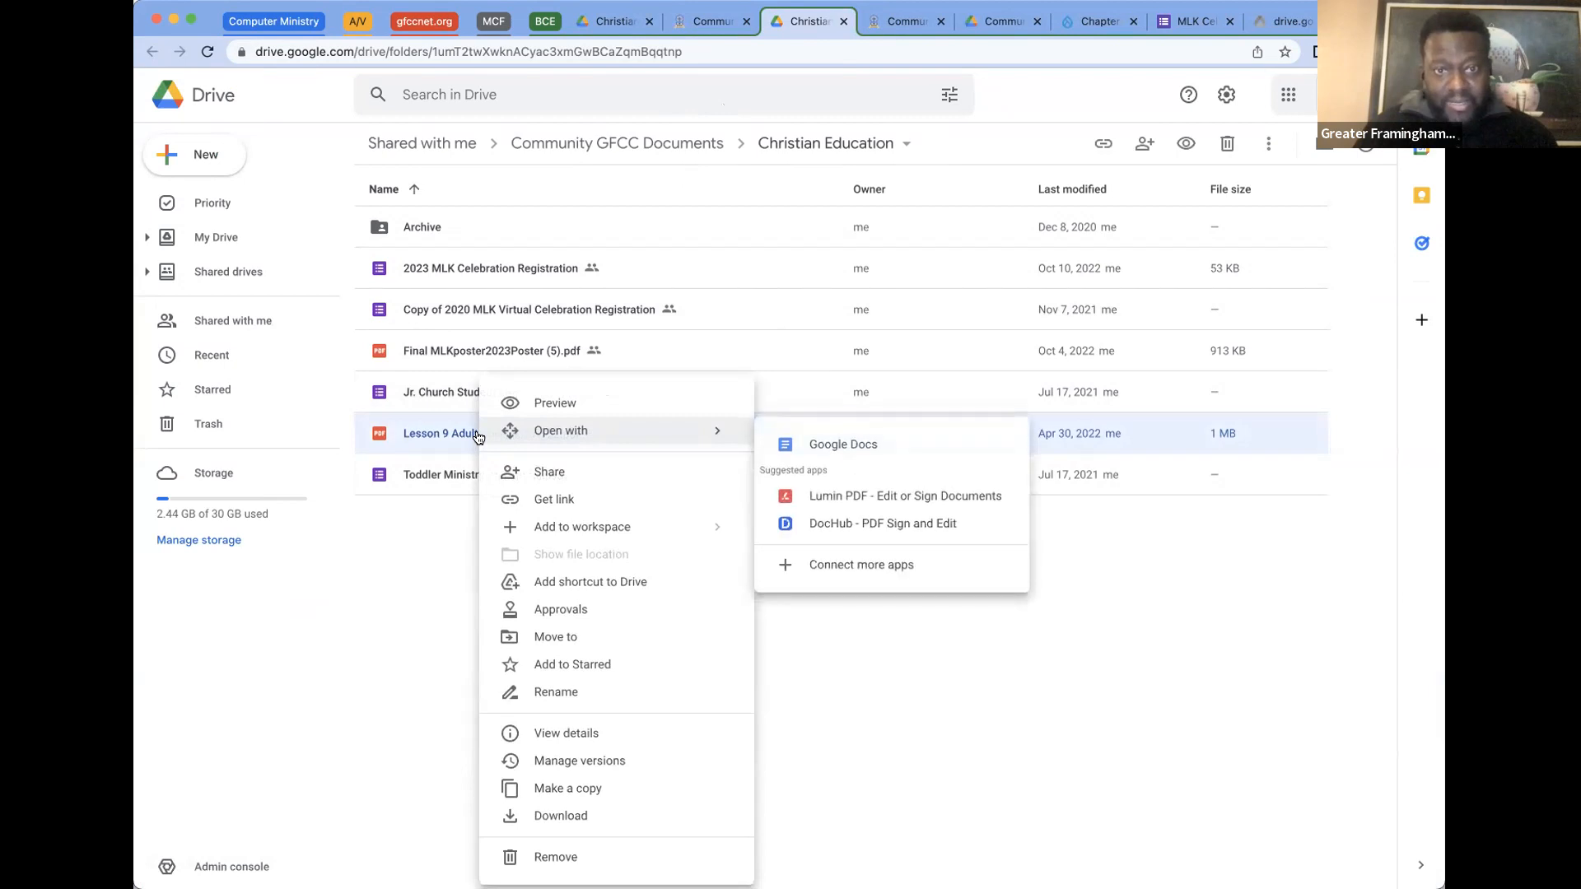
{"action": "left_click", "coordinate": [609, 502]}
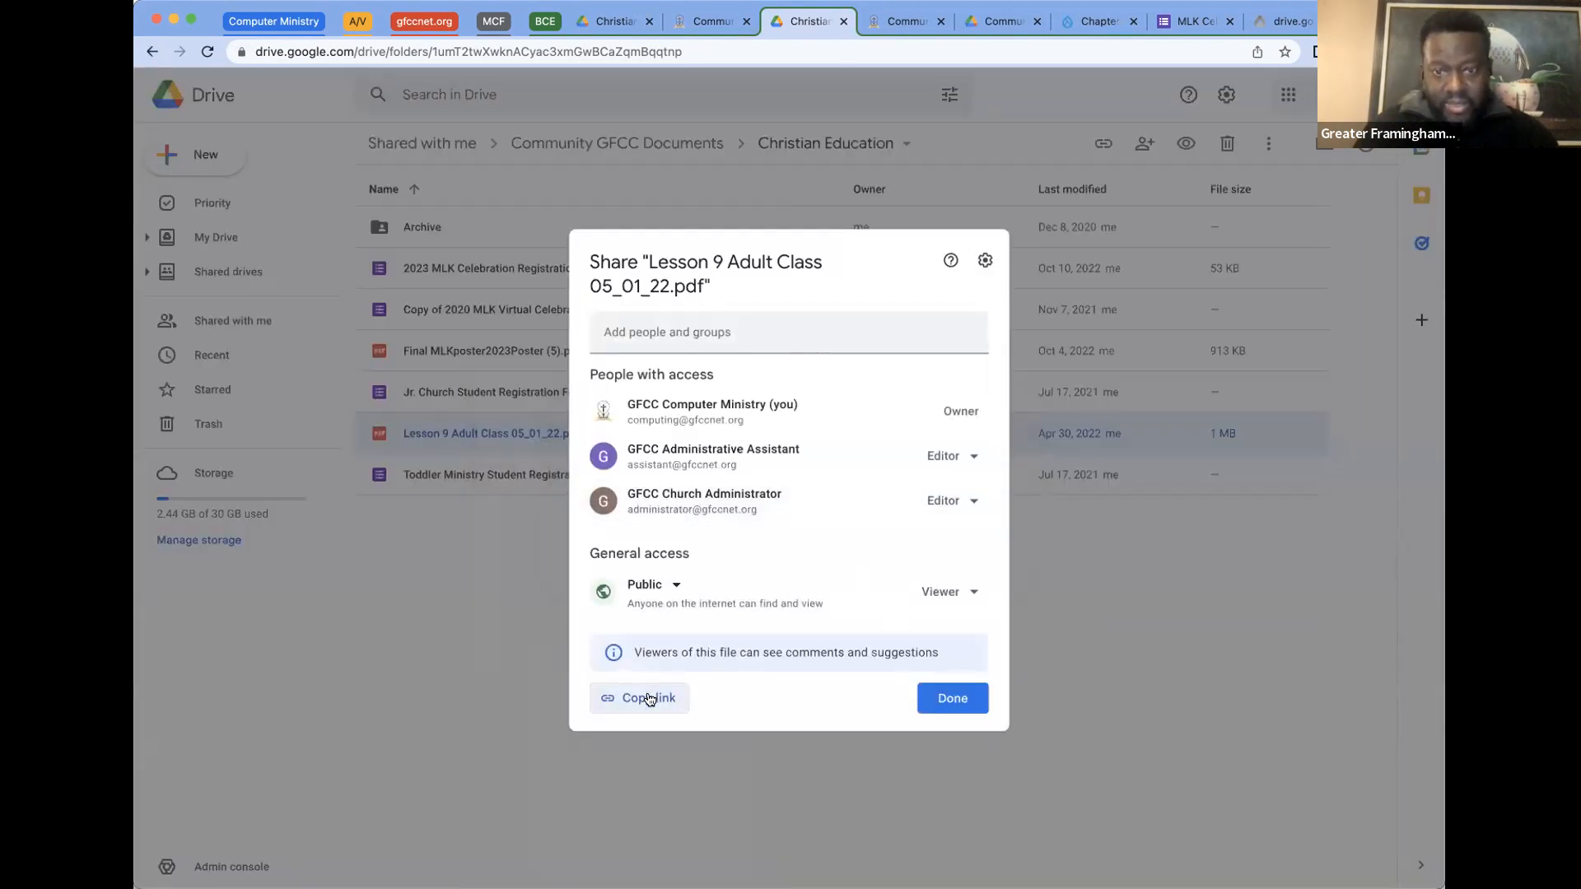
{"action": "left_click", "coordinate": [650, 700]}
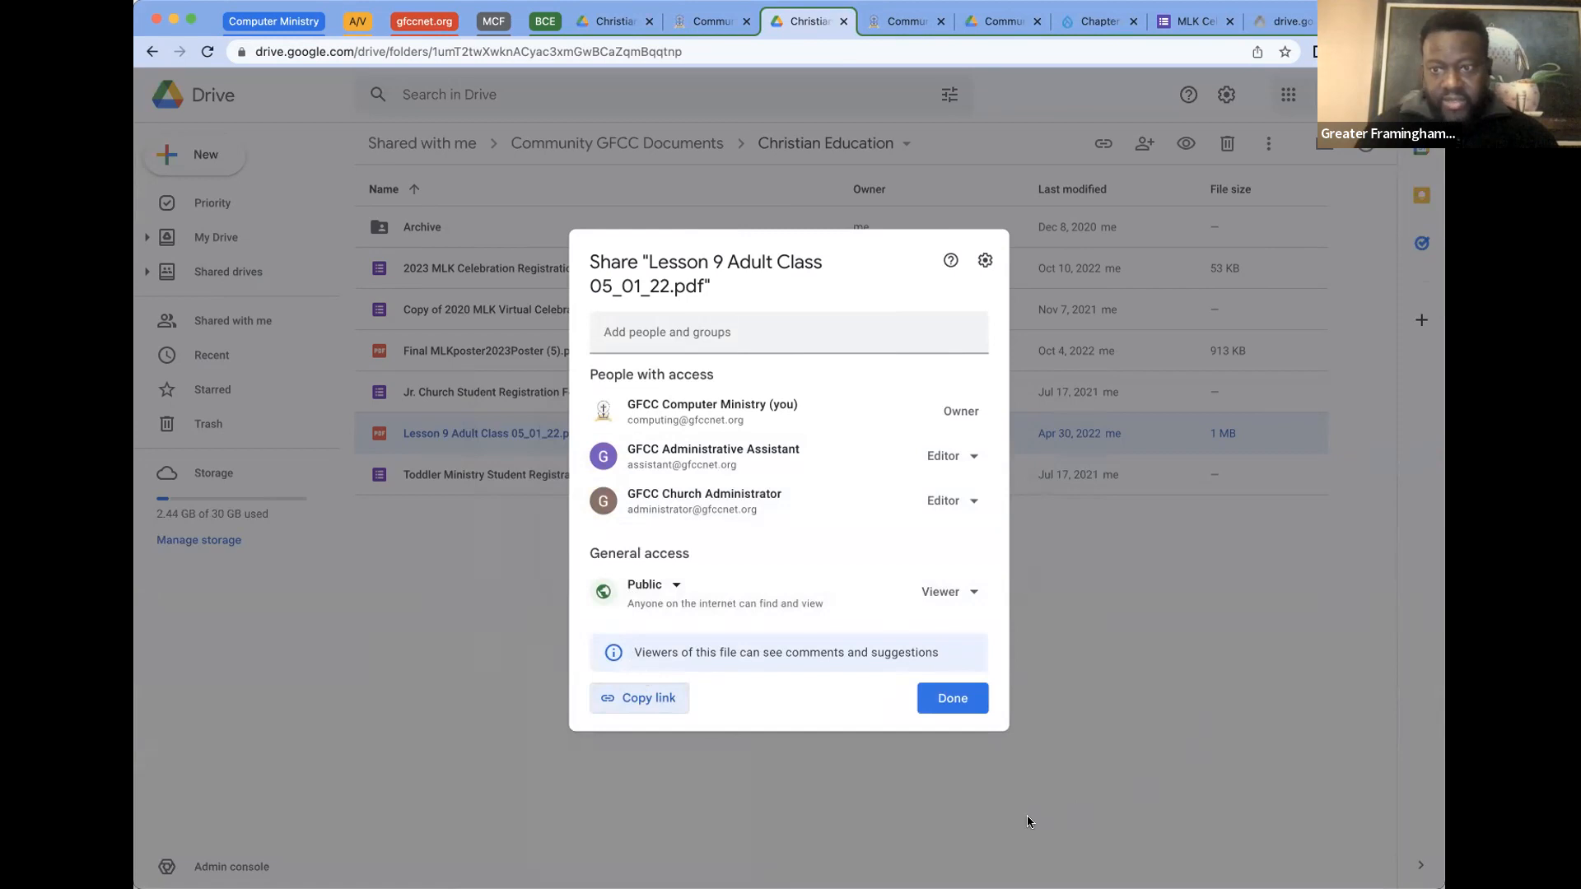
{"action": "left_click", "coordinate": [953, 703]}
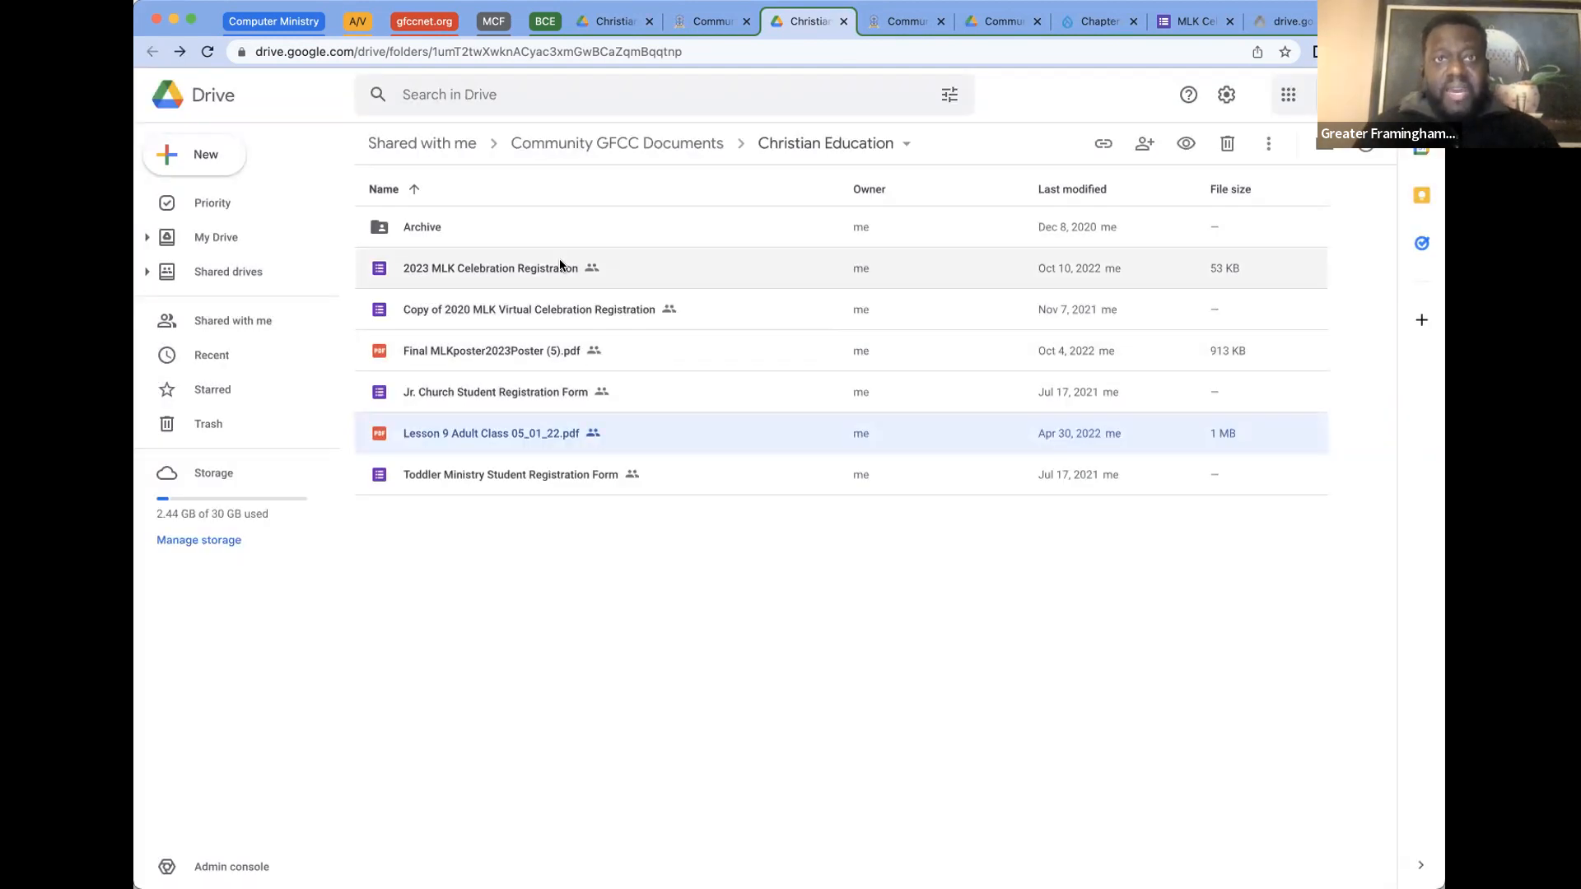
Step: Open the MLK Celebration page from the Ministries menu and scroll through its poster and speakers
{"action": "left_click", "coordinate": [709, 23]}
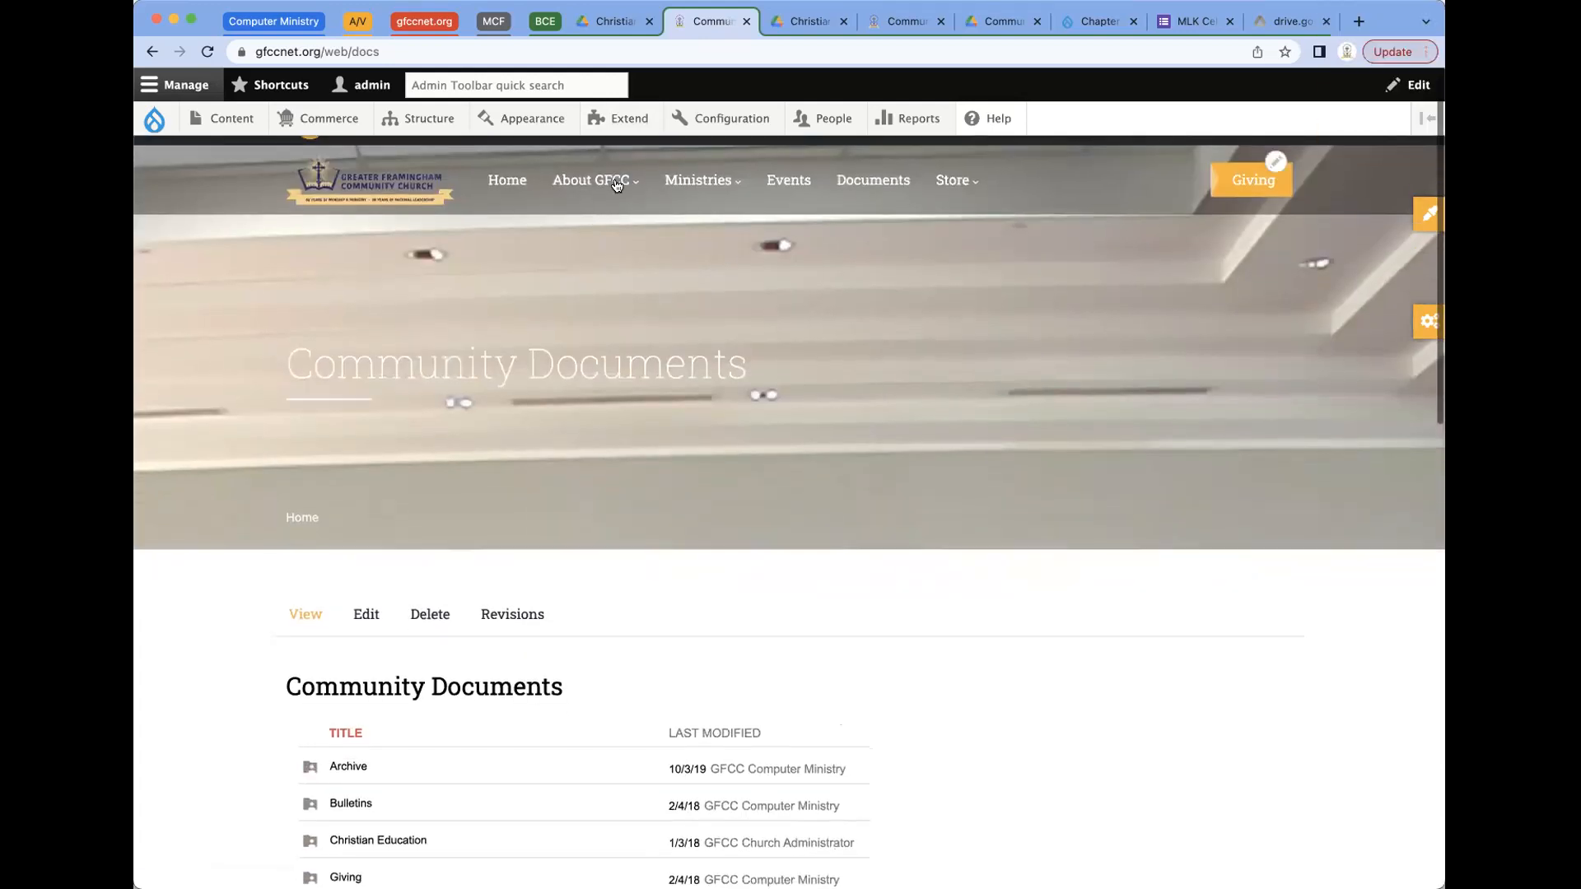
{"action": "mouse_move", "coordinate": [719, 191]}
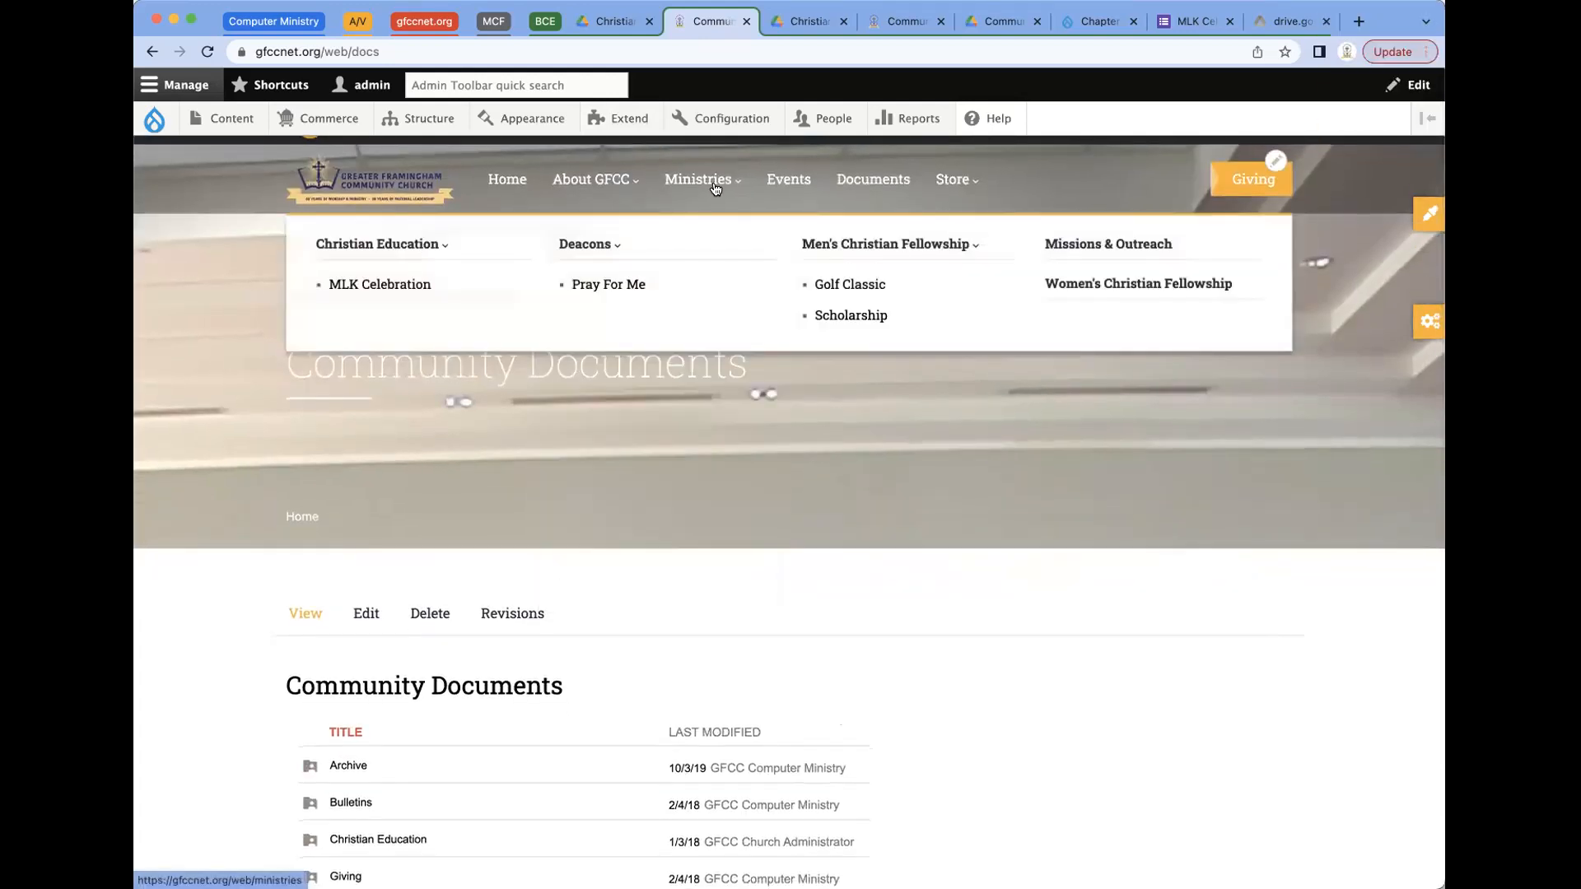
{"action": "left_click", "coordinate": [400, 285]}
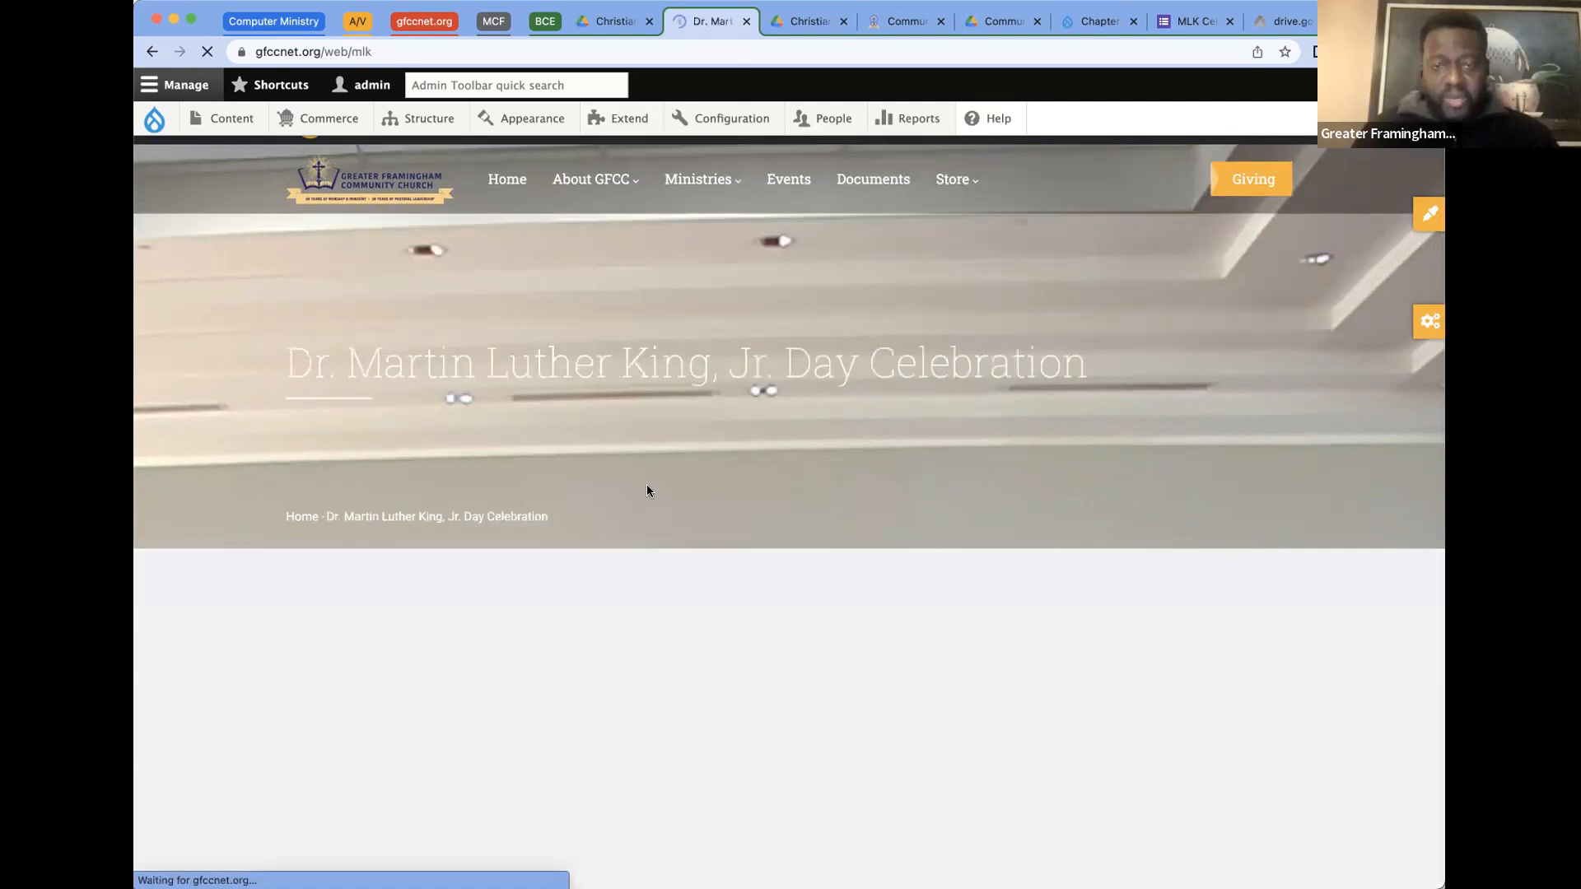
{"action": "scroll", "coordinate": [699, 577], "scroll_direction": "down", "scroll_amount": 10}
{"action": "scroll", "coordinate": [734, 619], "scroll_direction": "down", "scroll_amount": 7}
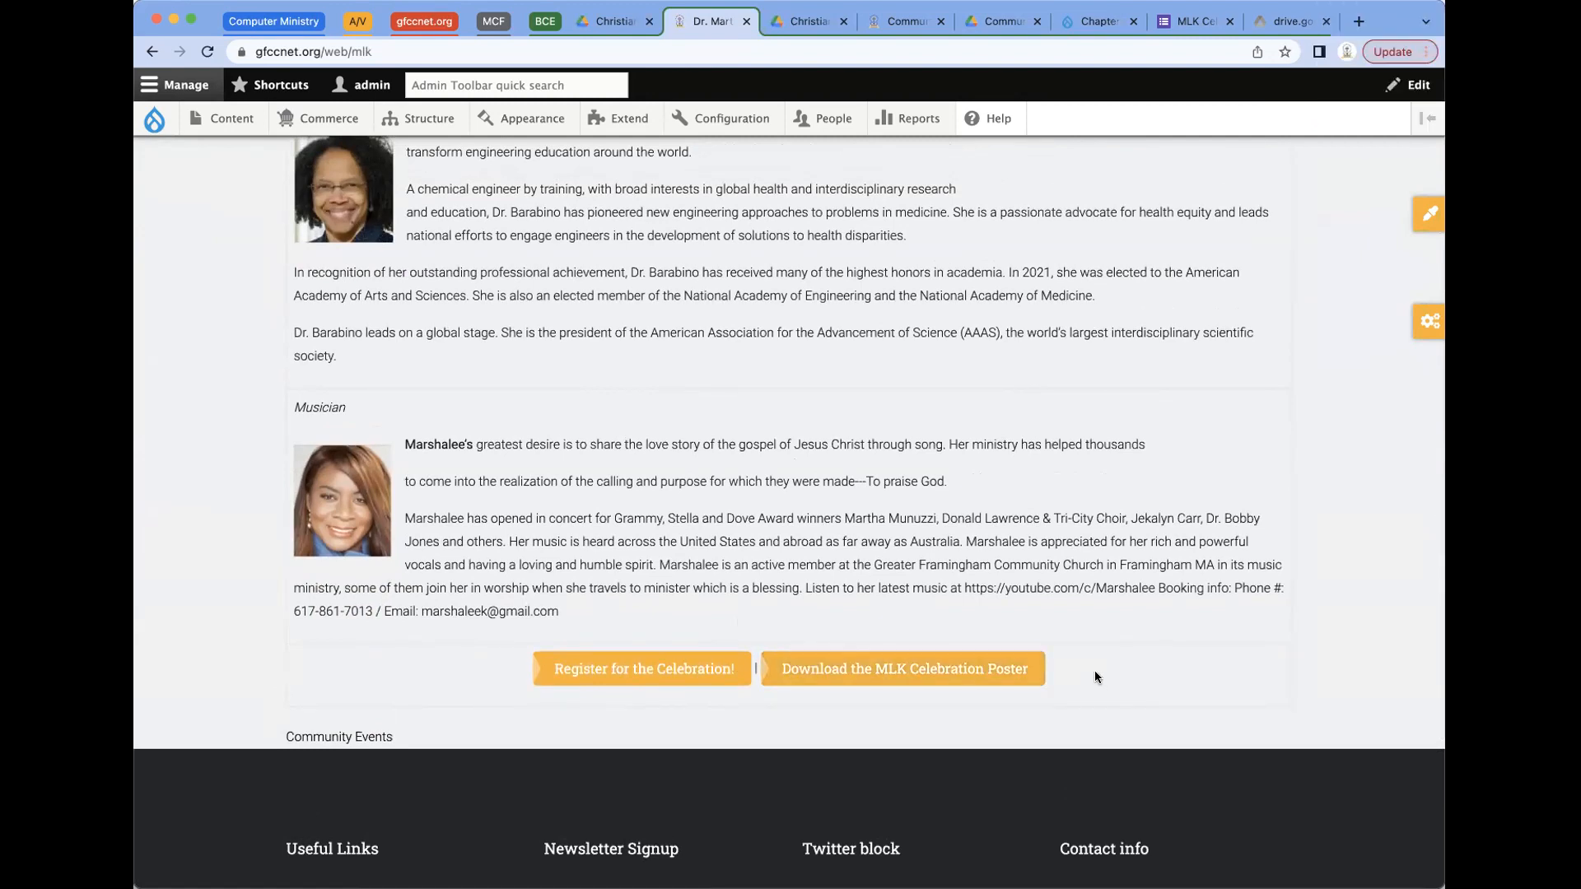
{"action": "scroll", "coordinate": [991, 602], "scroll_direction": "up", "scroll_amount": 20}
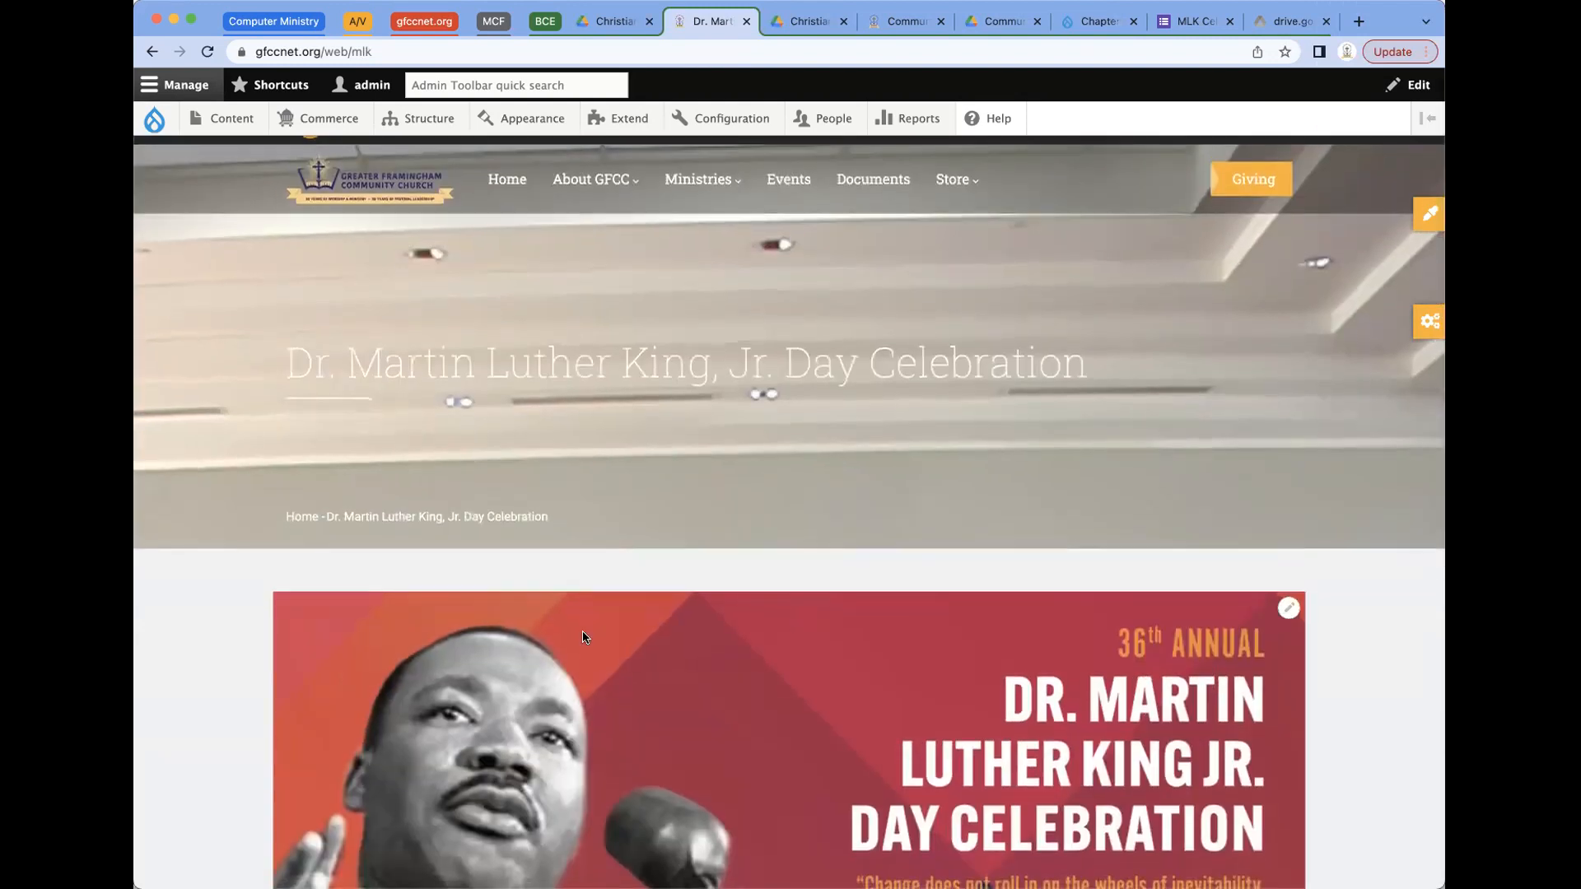
{"action": "scroll", "coordinate": [516, 522], "scroll_direction": "down", "scroll_amount": 5}
{"action": "scroll", "coordinate": [512, 520], "scroll_direction": "up", "scroll_amount": 3}
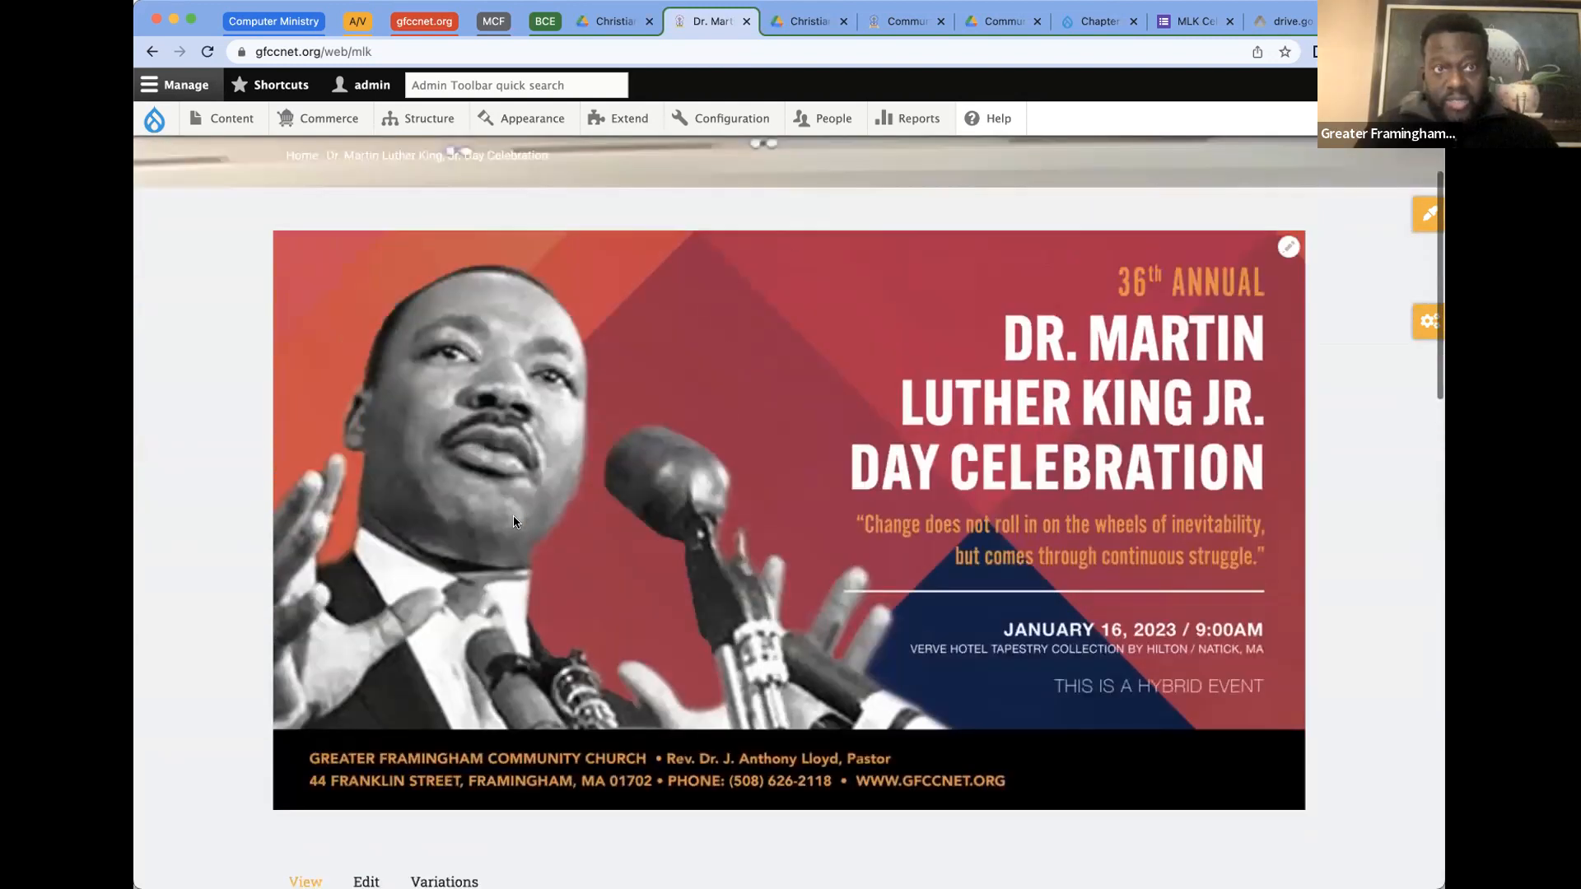
{"action": "scroll", "coordinate": [513, 521], "scroll_direction": "down", "scroll_amount": 7}
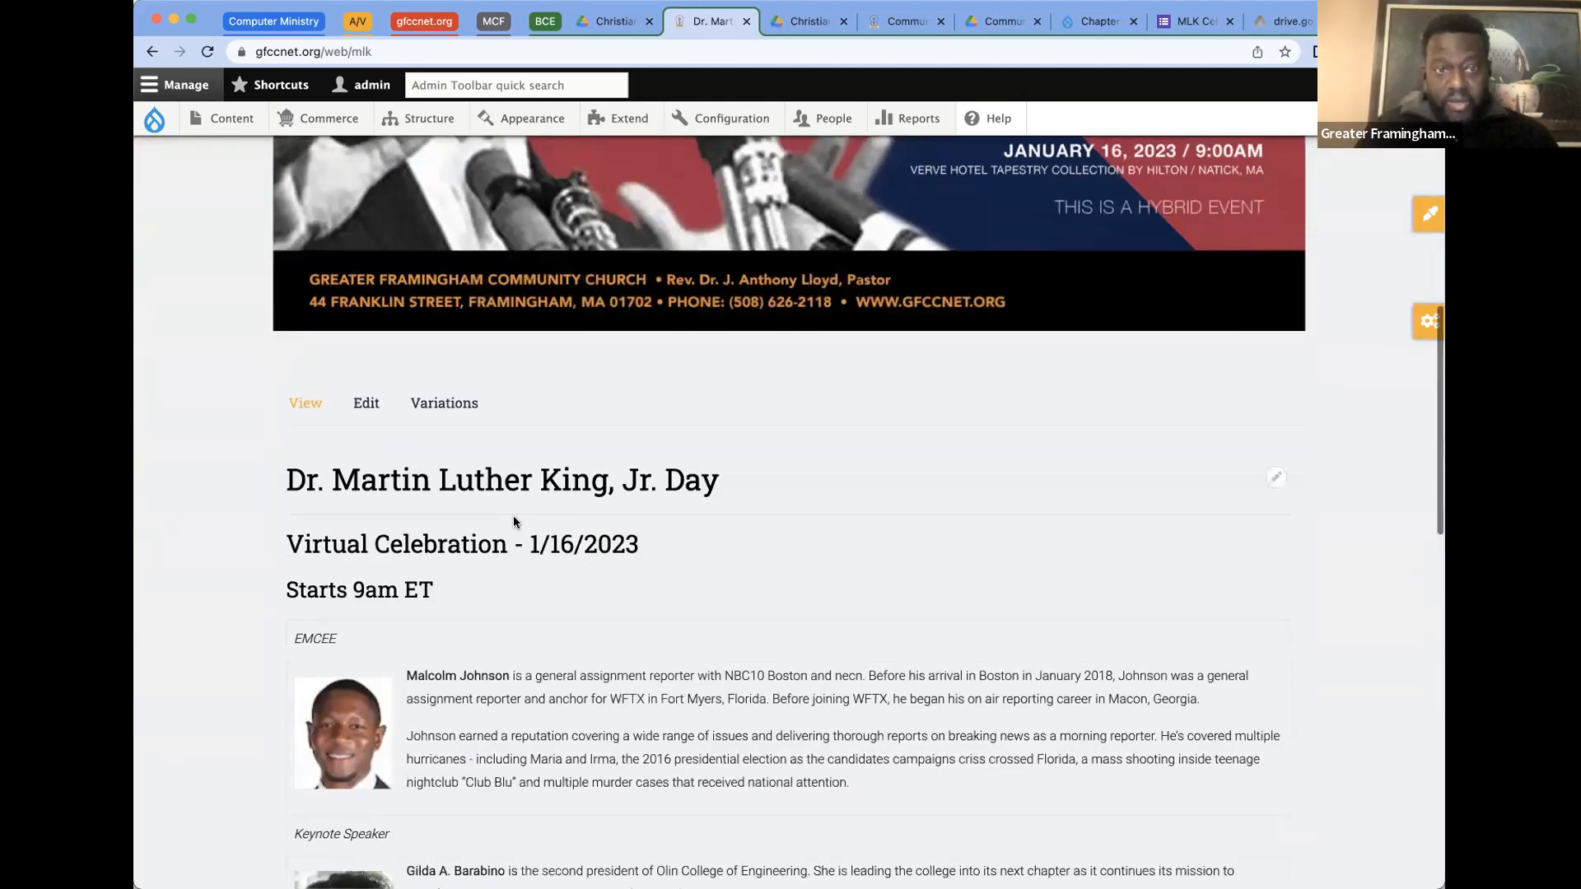
Step: Edit the MLK page and show its Body as HTML source down to the button links
{"action": "left_click", "coordinate": [358, 406]}
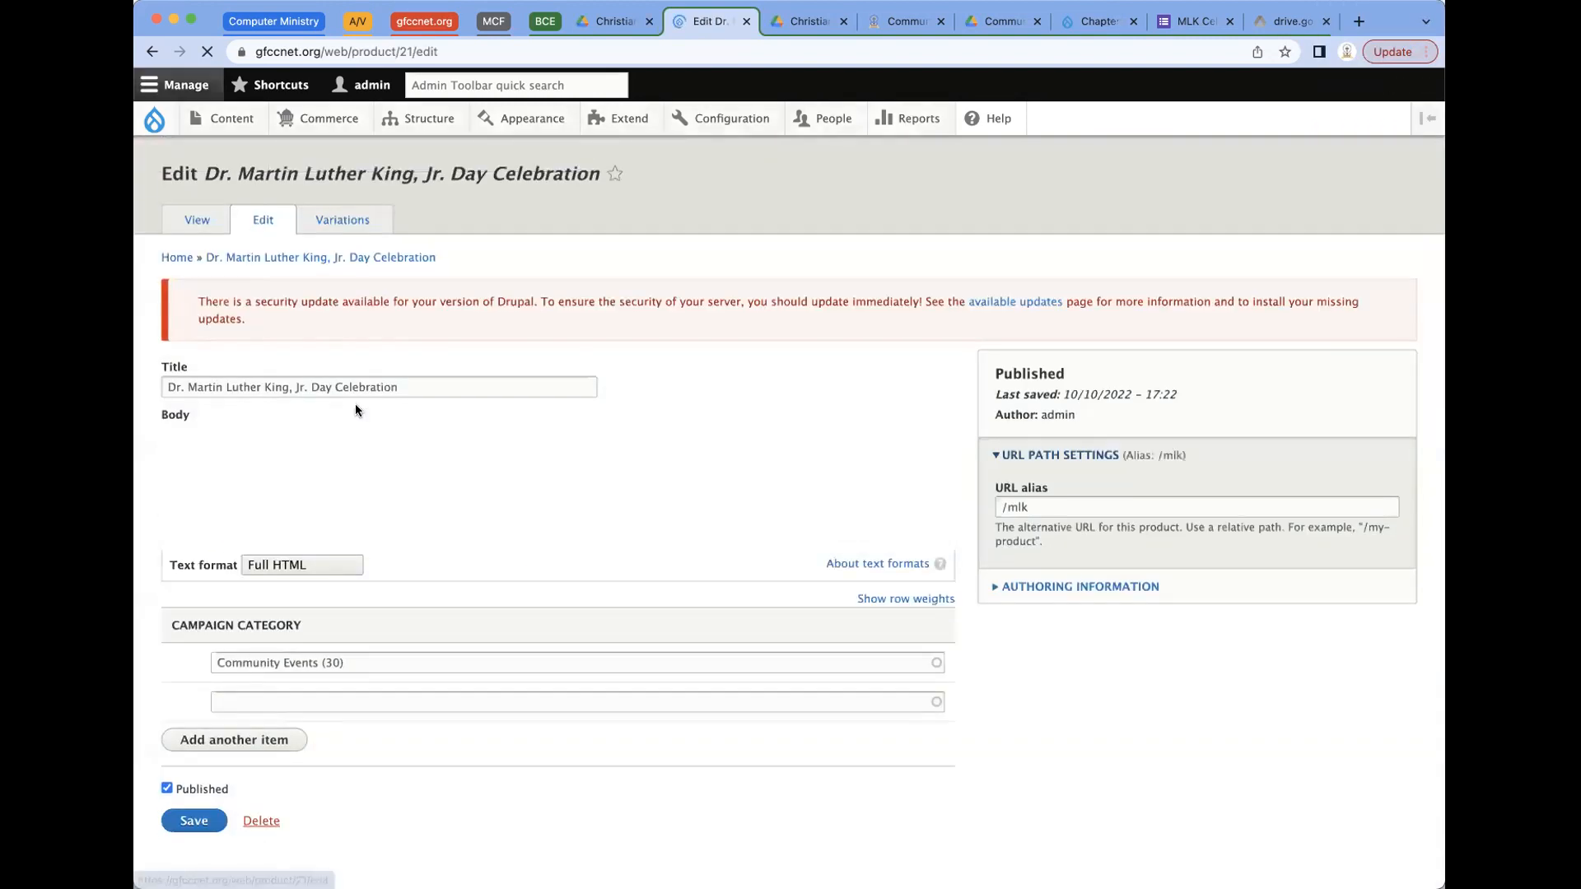
{"action": "scroll", "coordinate": [607, 599], "scroll_direction": "down", "scroll_amount": 10}
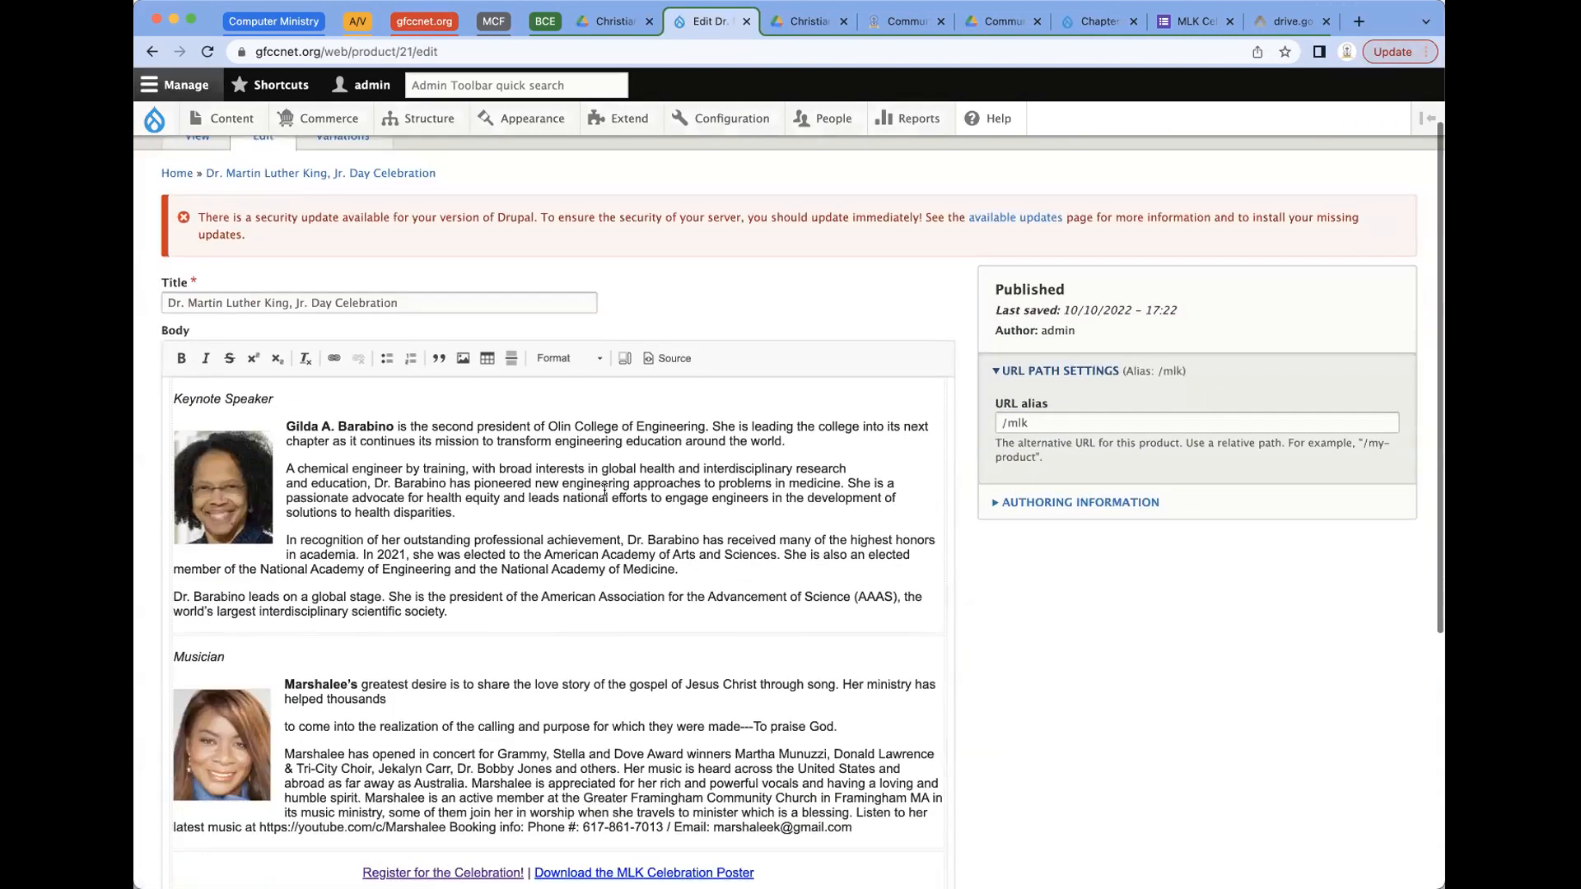
{"action": "scroll", "coordinate": [605, 489], "scroll_direction": "down", "scroll_amount": 3}
{"action": "scroll", "coordinate": [640, 358], "scroll_direction": "up", "scroll_amount": 5}
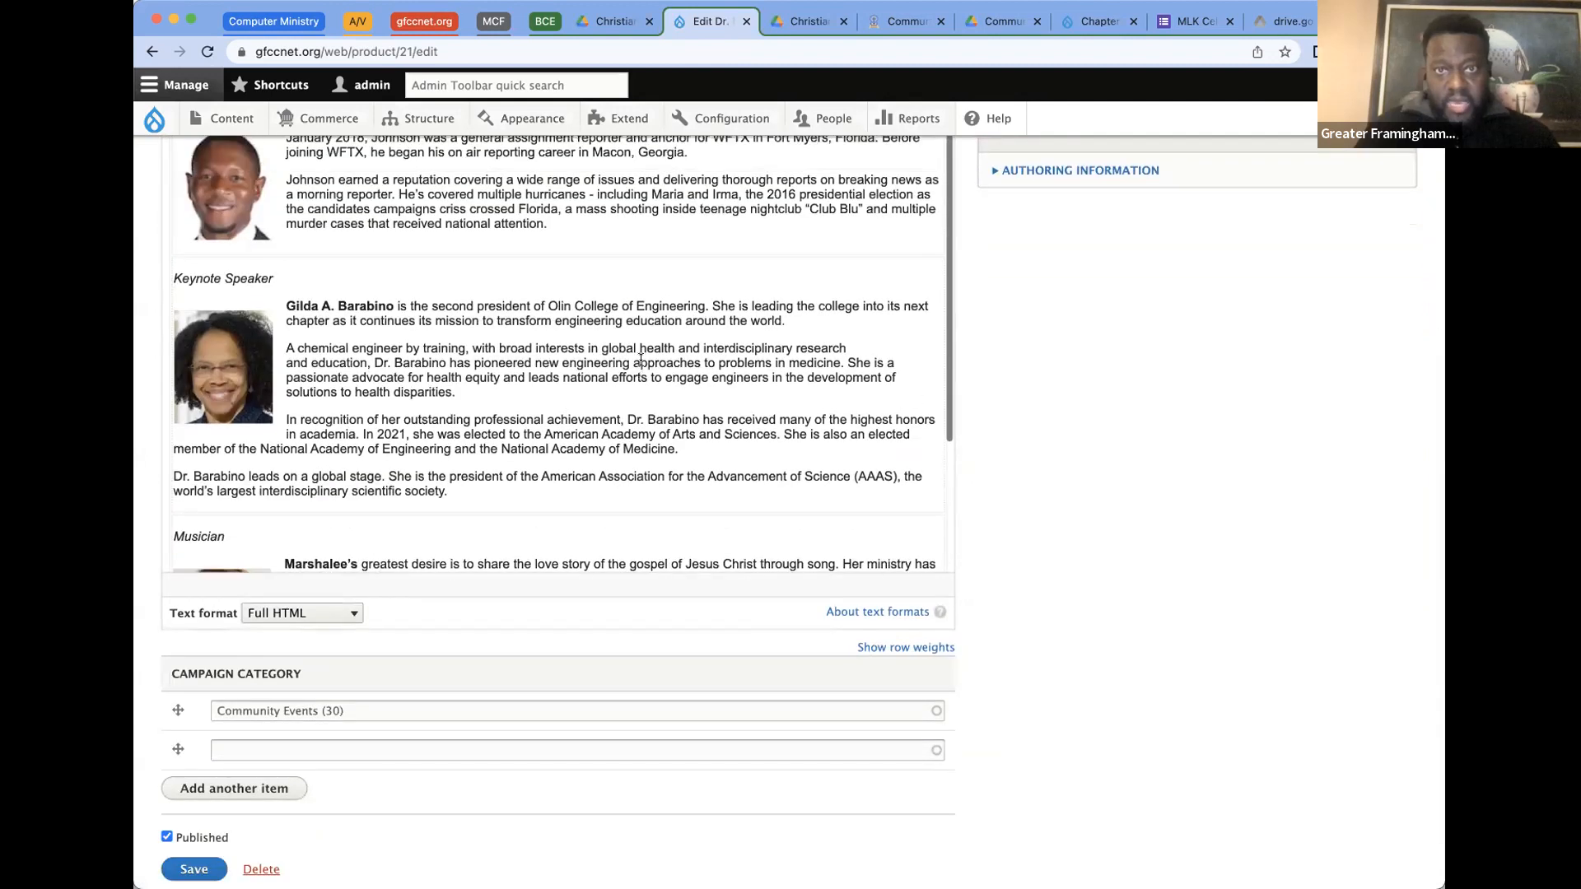
{"action": "scroll", "coordinate": [641, 358], "scroll_direction": "up", "scroll_amount": 3}
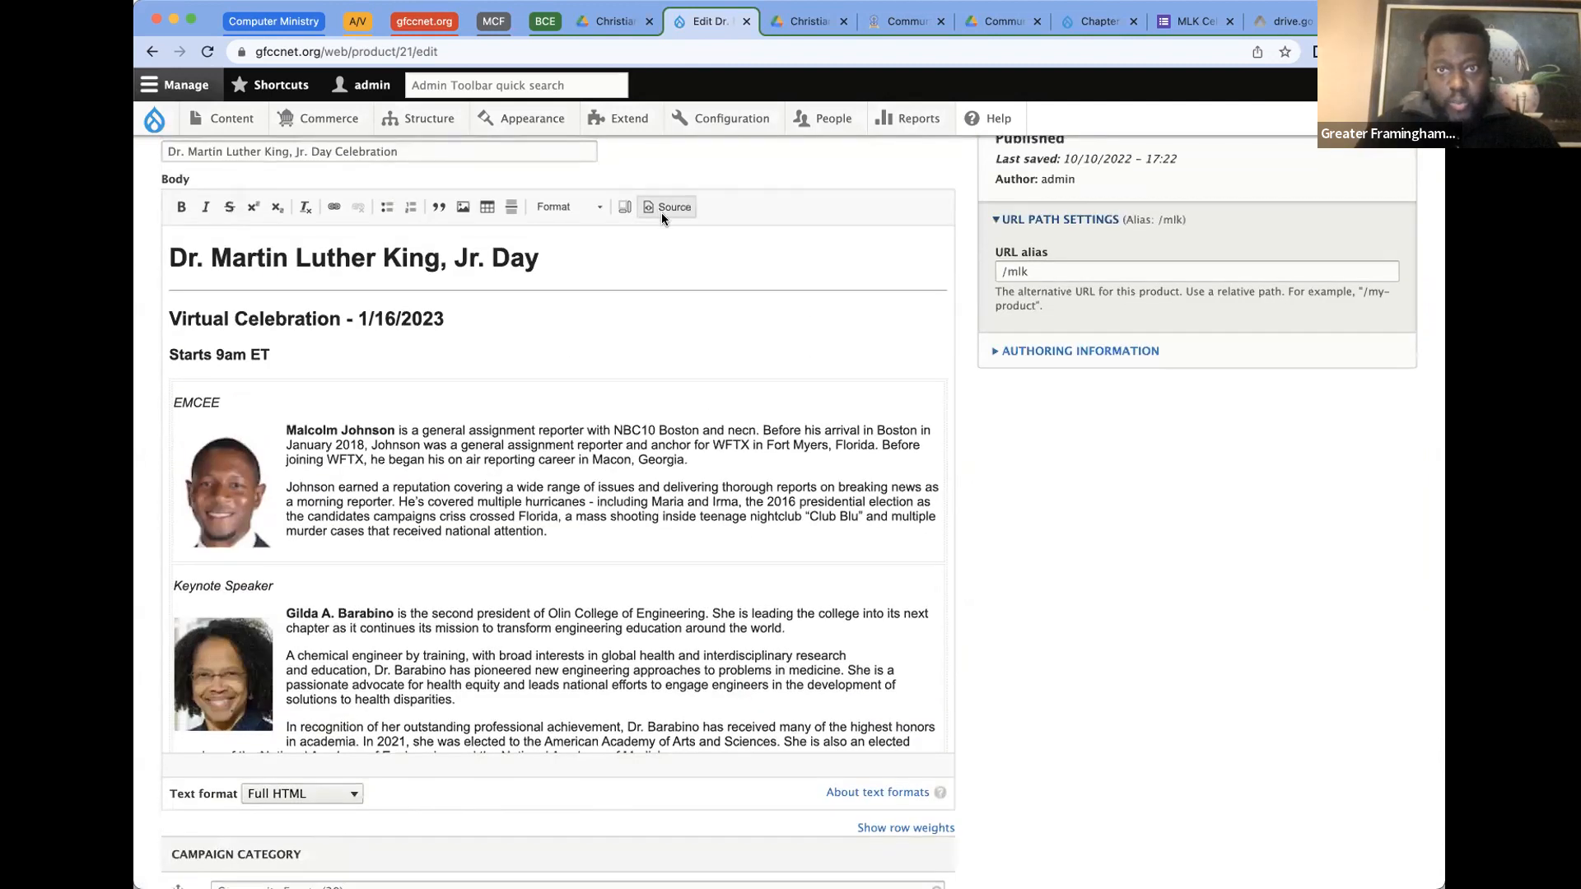
{"action": "left_click", "coordinate": [661, 210]}
{"action": "scroll", "coordinate": [666, 453], "scroll_direction": "down", "scroll_amount": 15}
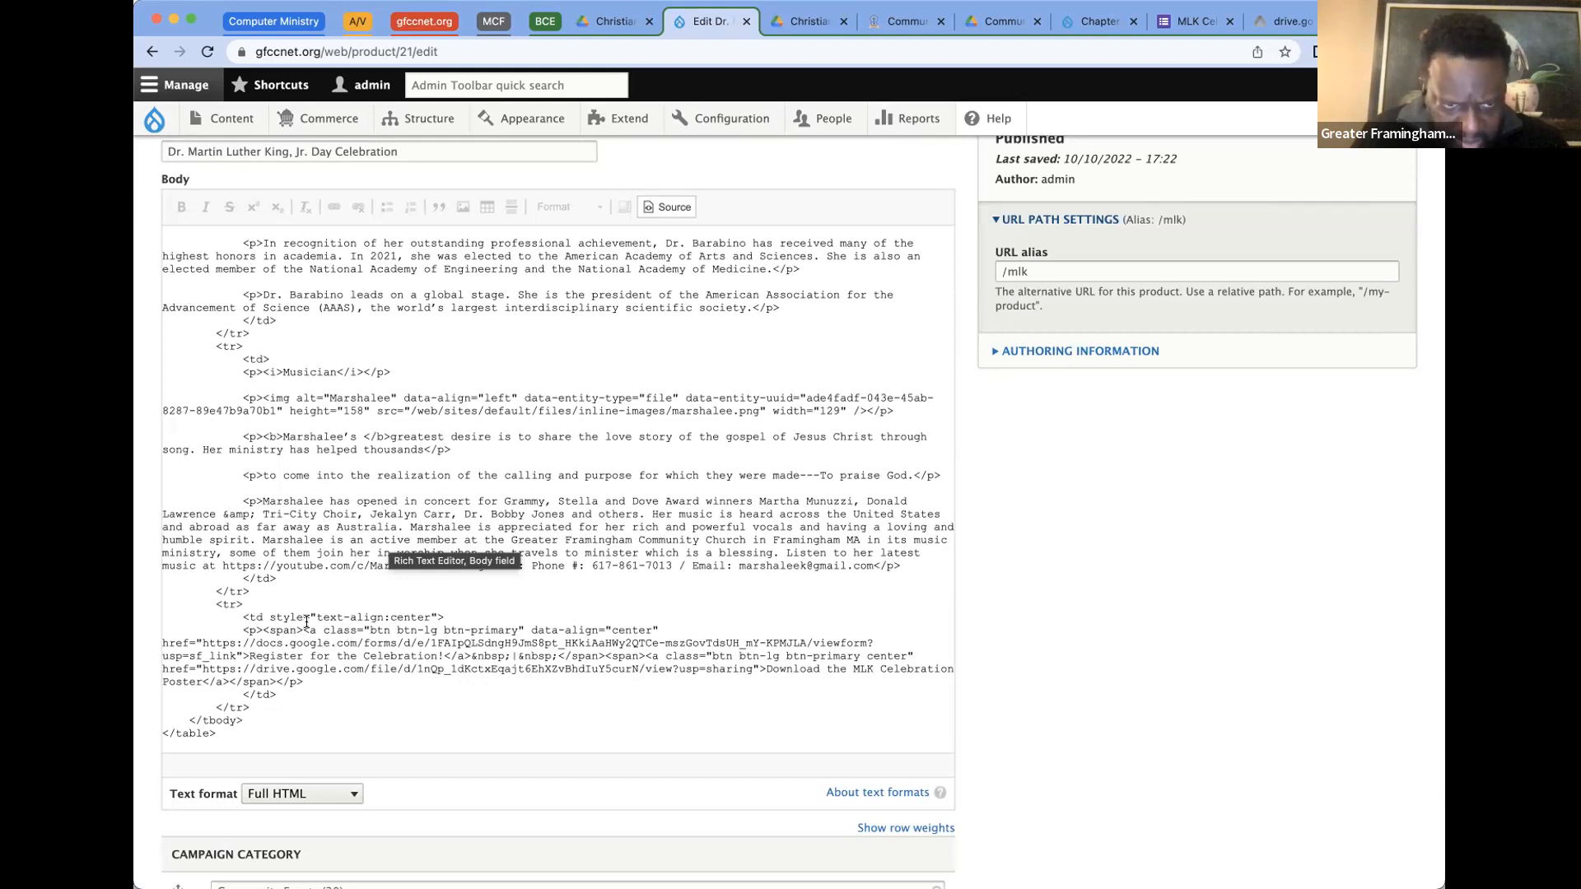
Step: Replace the registration form URL in the Register button markup with the copied Drive link
{"action": "left_click", "coordinate": [268, 630]}
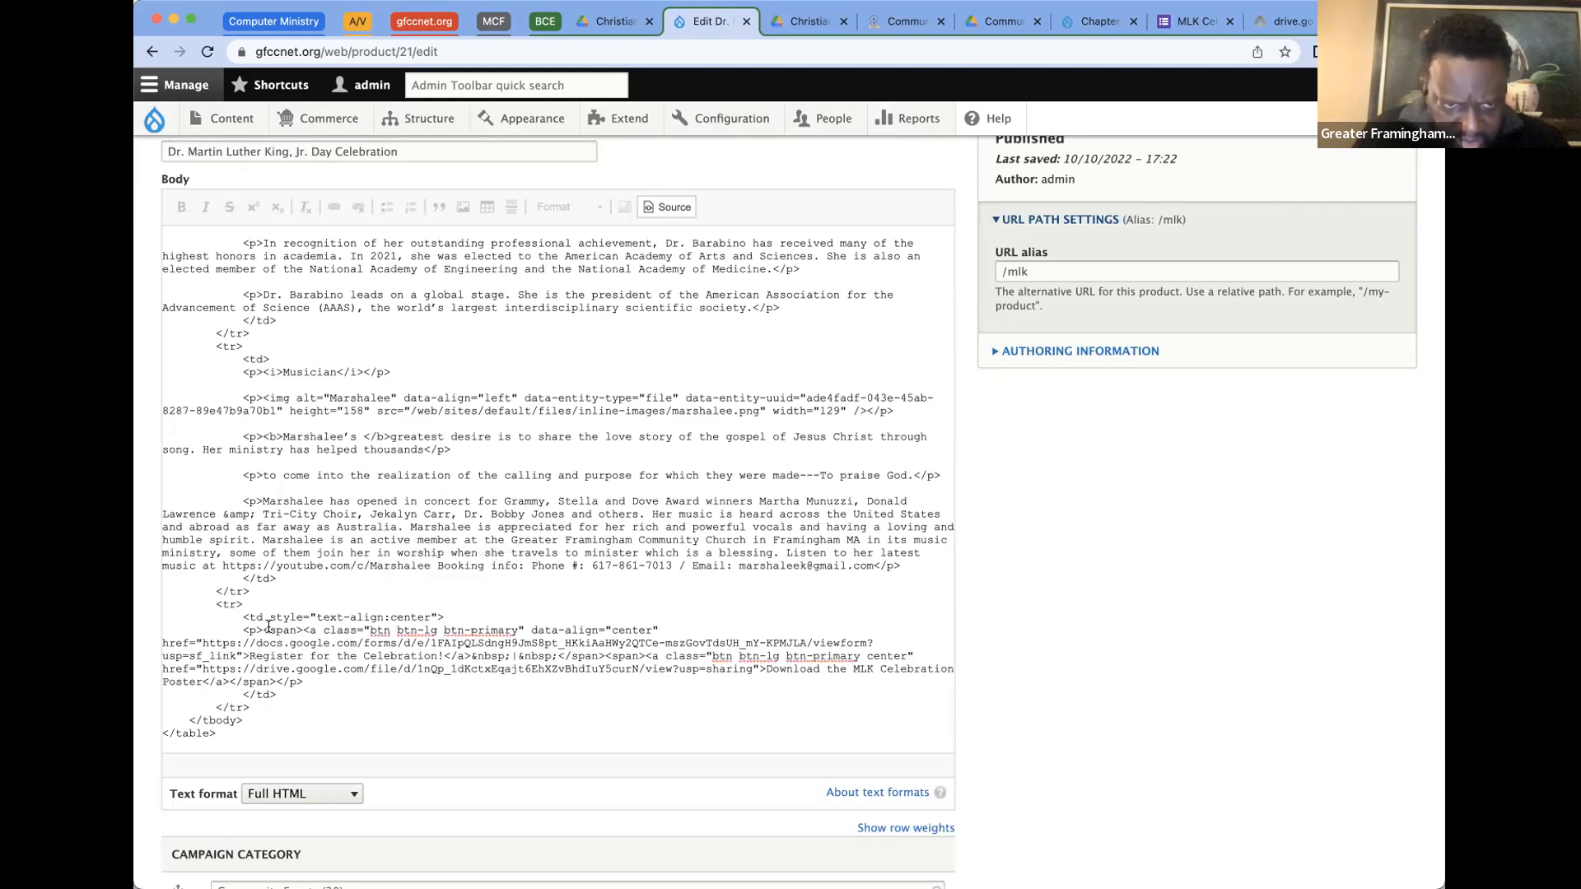
{"action": "left_click_drag", "start_coordinate": [285, 629], "coordinate": [473, 654]}
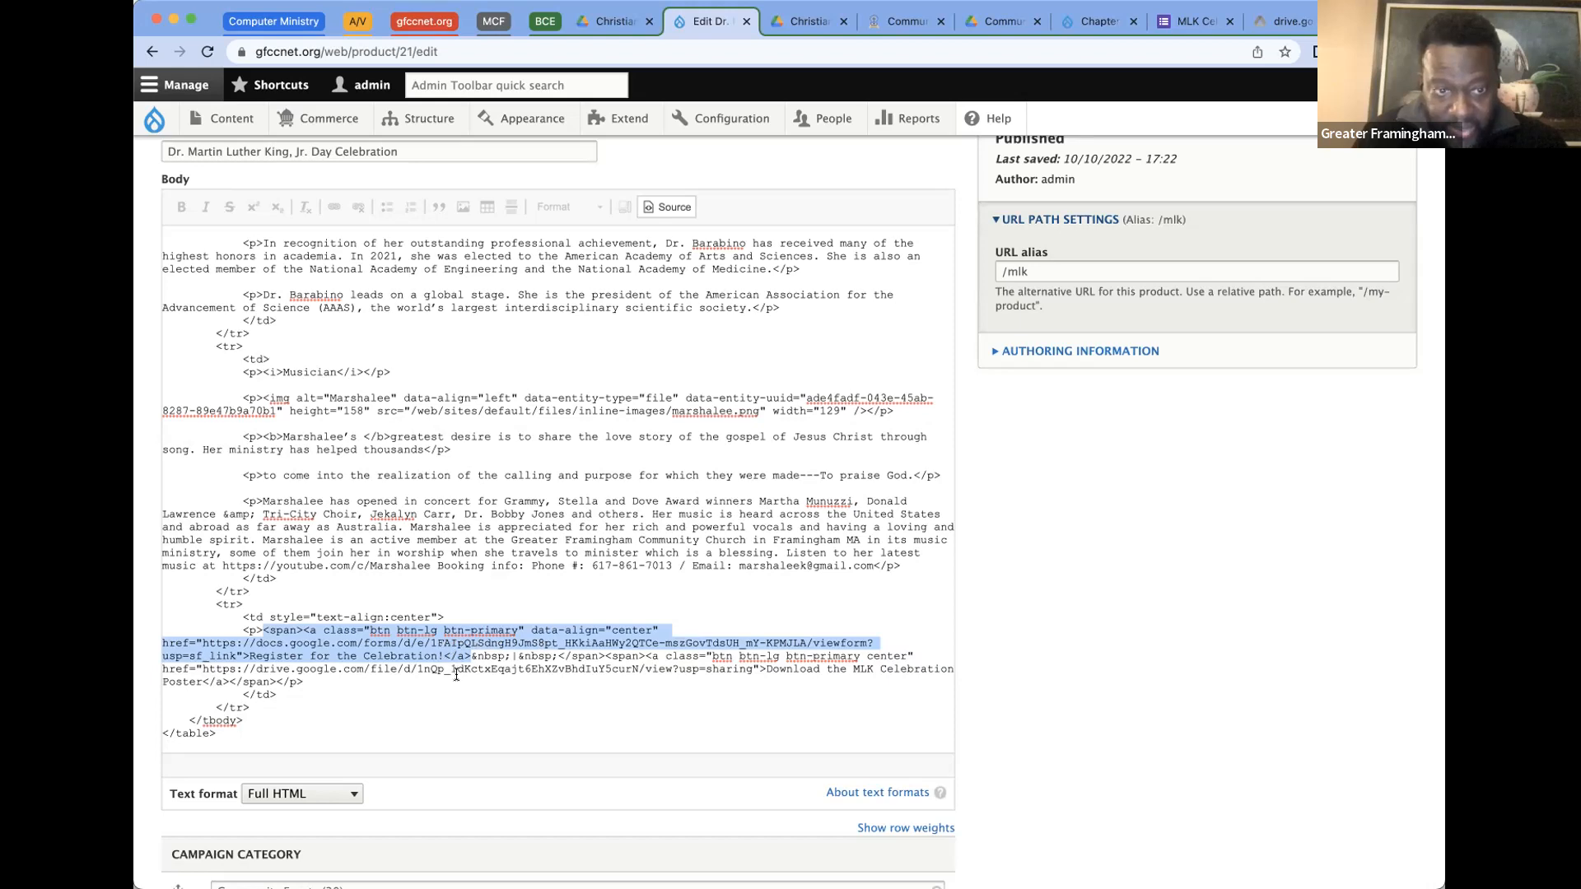
{"action": "left_click", "coordinate": [440, 634]}
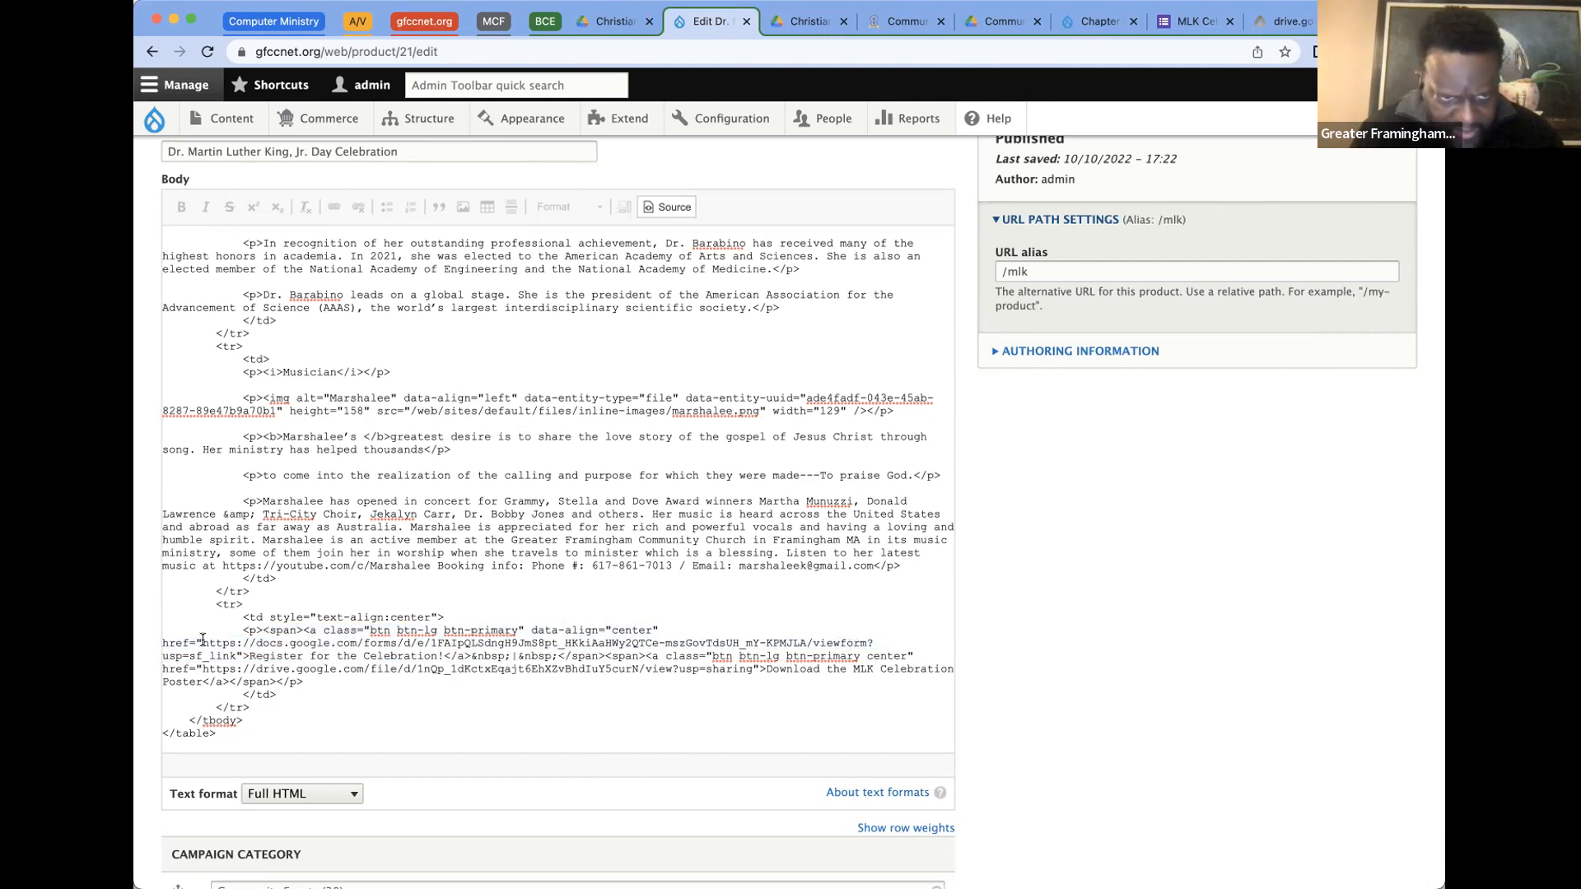
{"action": "mouse_move", "coordinate": [204, 643]}
{"action": "left_mouse_down"}
{"action": "mouse_move", "coordinate": [408, 644]}
{"action": "mouse_move", "coordinate": [233, 651]}
{"action": "left_mouse_up"}
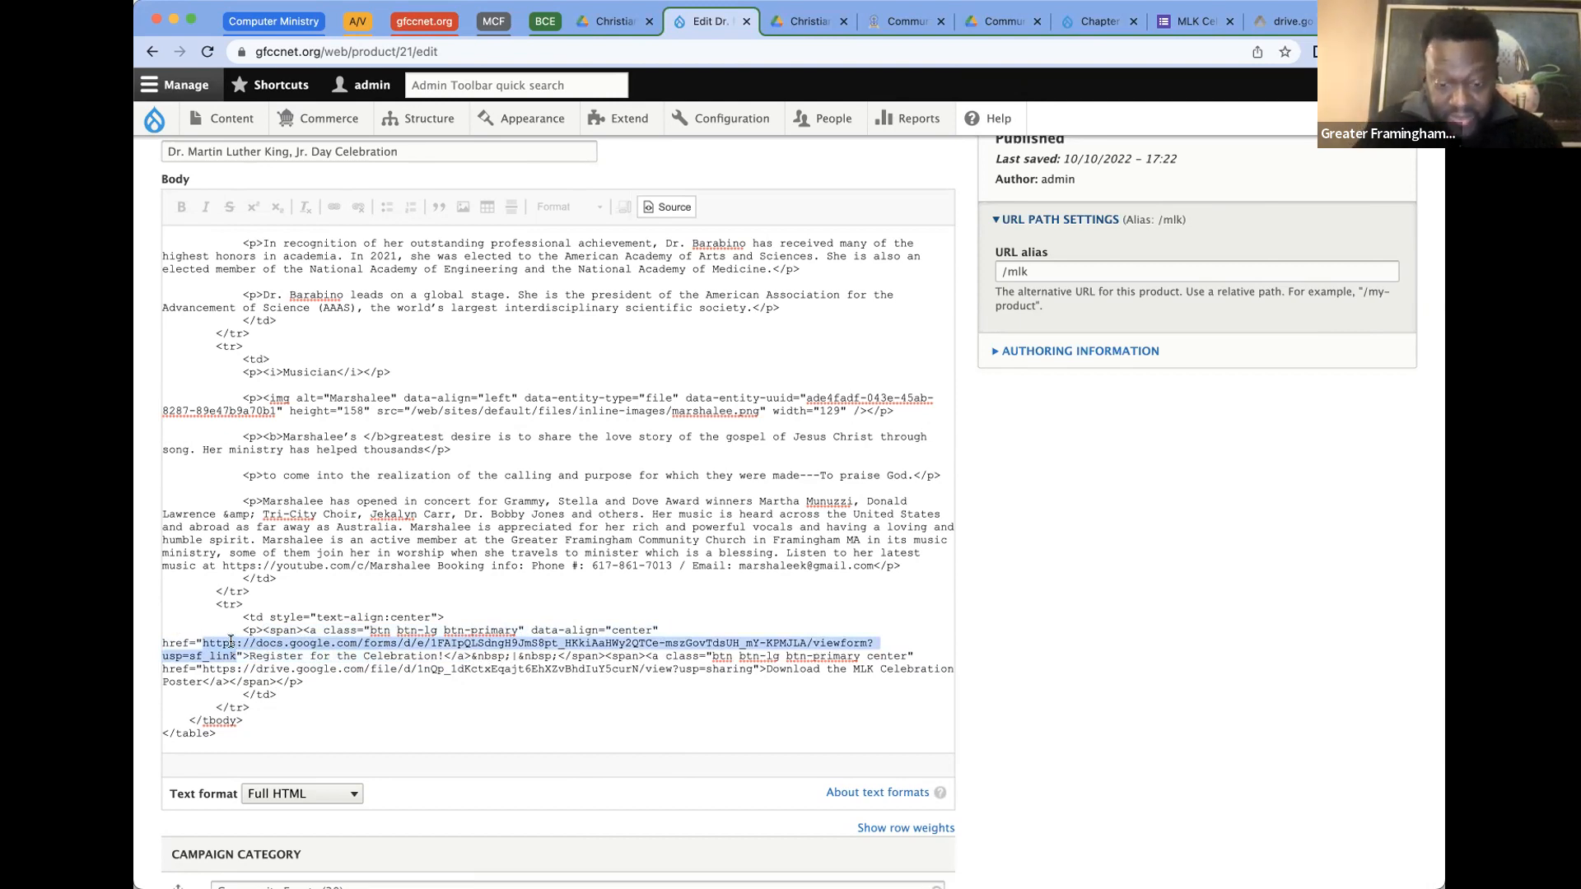
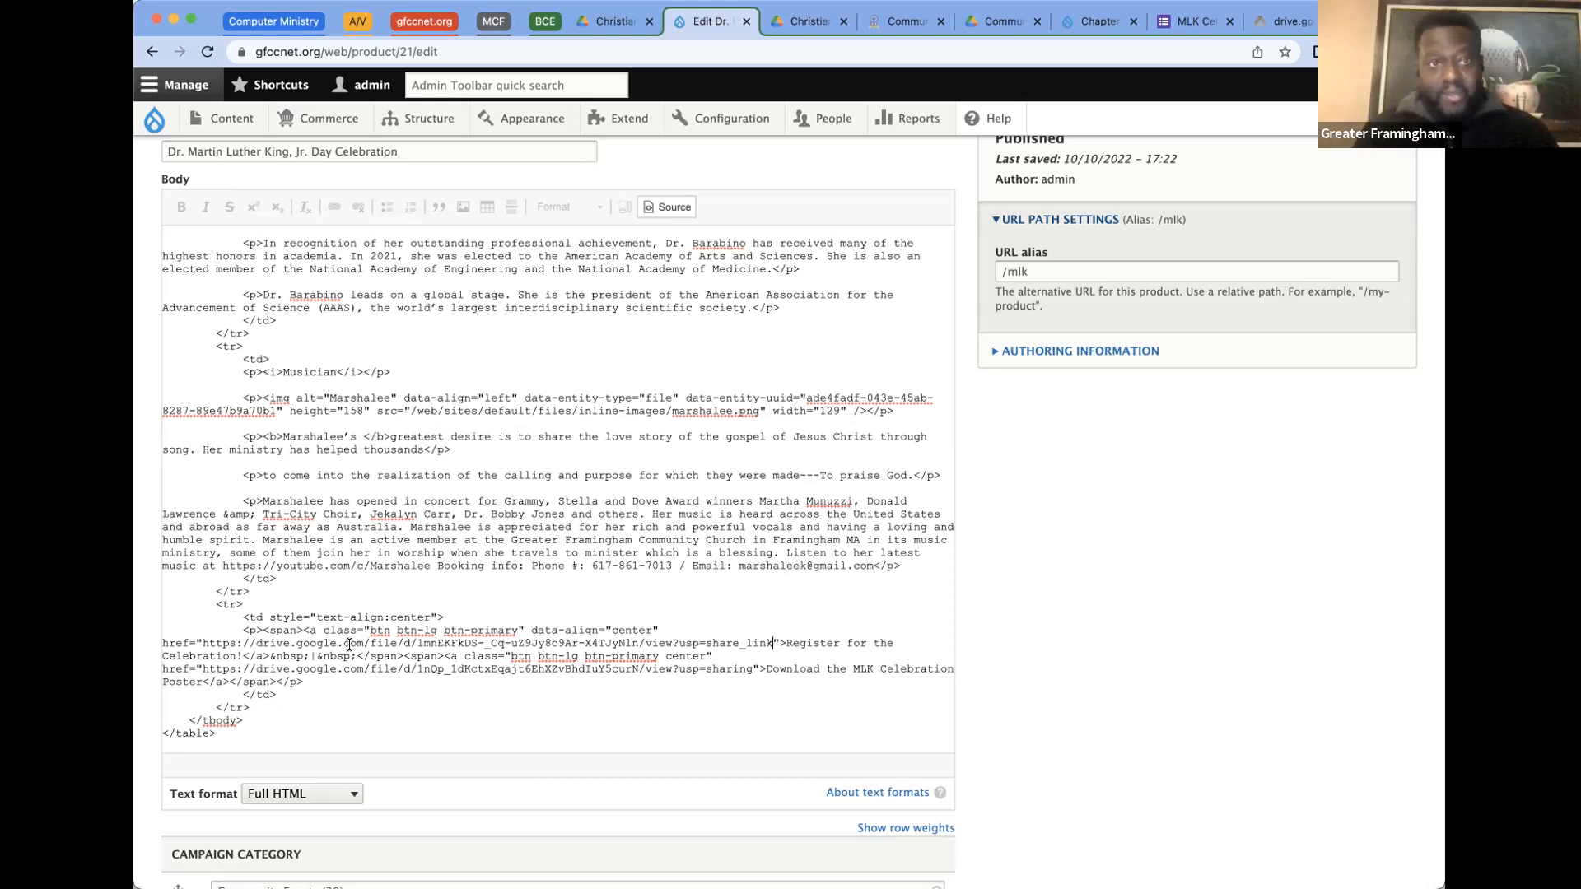
{"action": "scroll", "coordinate": [533, 786], "scroll_direction": "down", "scroll_amount": 5}
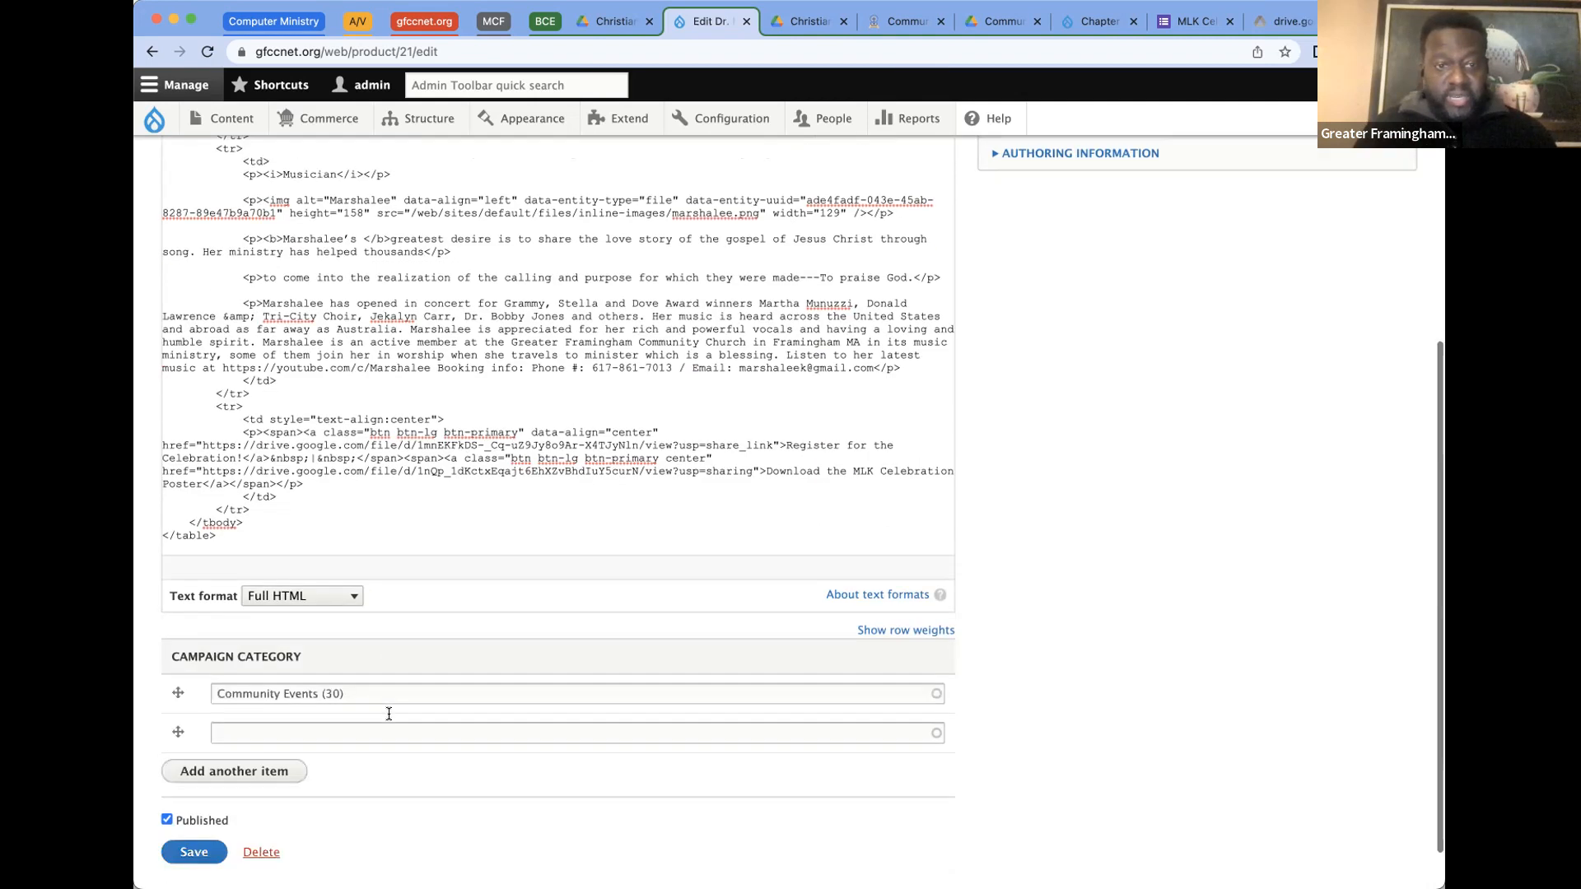
{"action": "scroll", "coordinate": [437, 525], "scroll_direction": "up", "scroll_amount": 10}
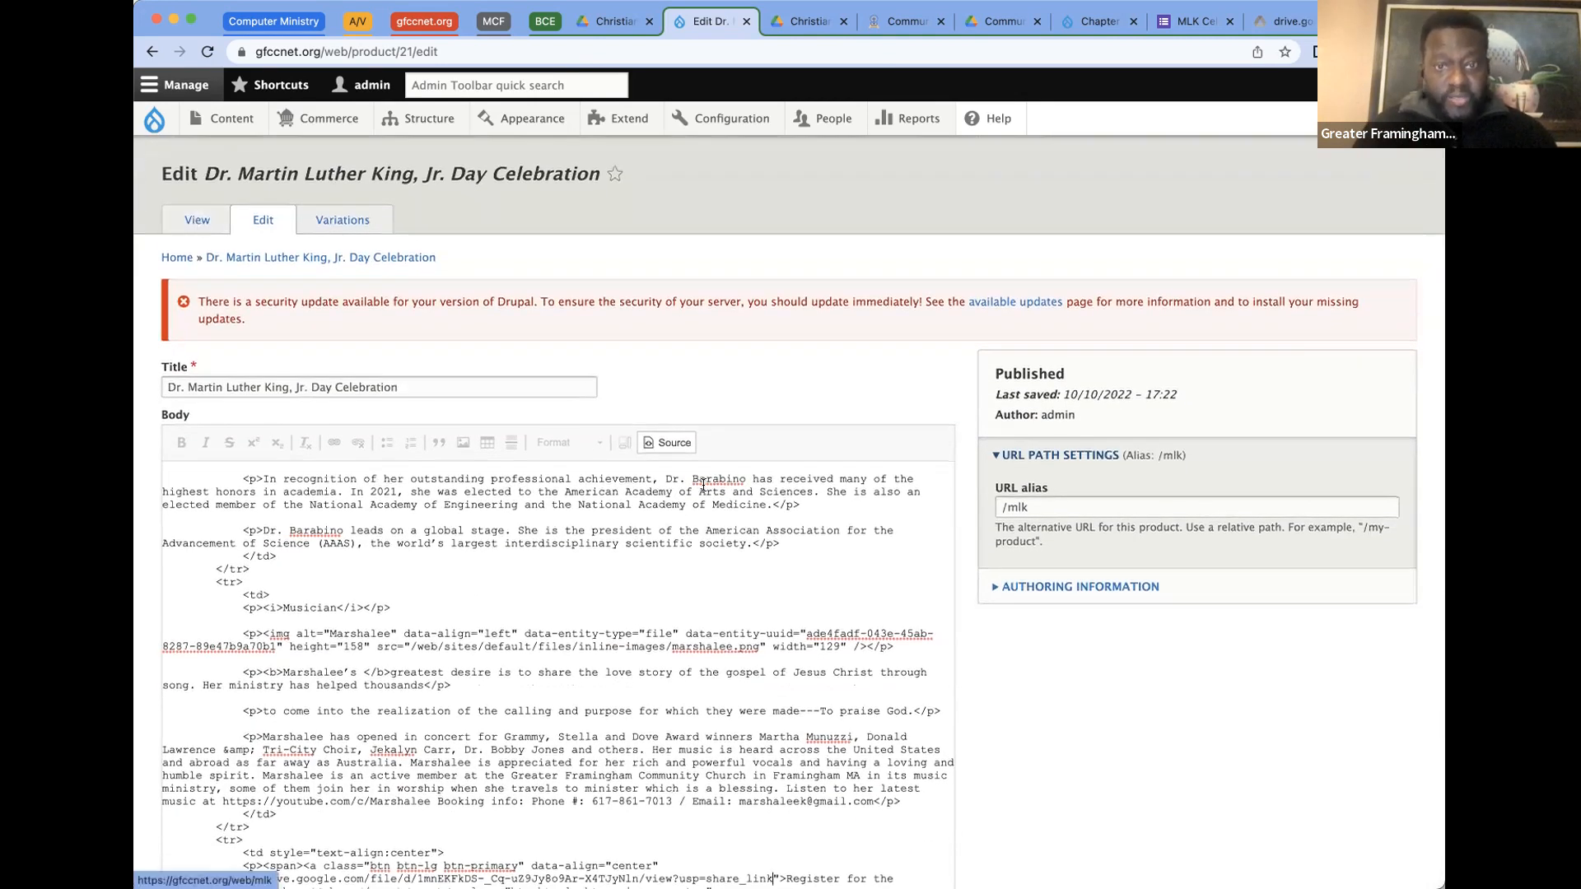
Step: Return the body to formatted view and review the Virtual Celebration - 1/16/2023 content
{"action": "left_click", "coordinate": [668, 443]}
{"action": "scroll", "coordinate": [787, 543], "scroll_direction": "down", "scroll_amount": 5}
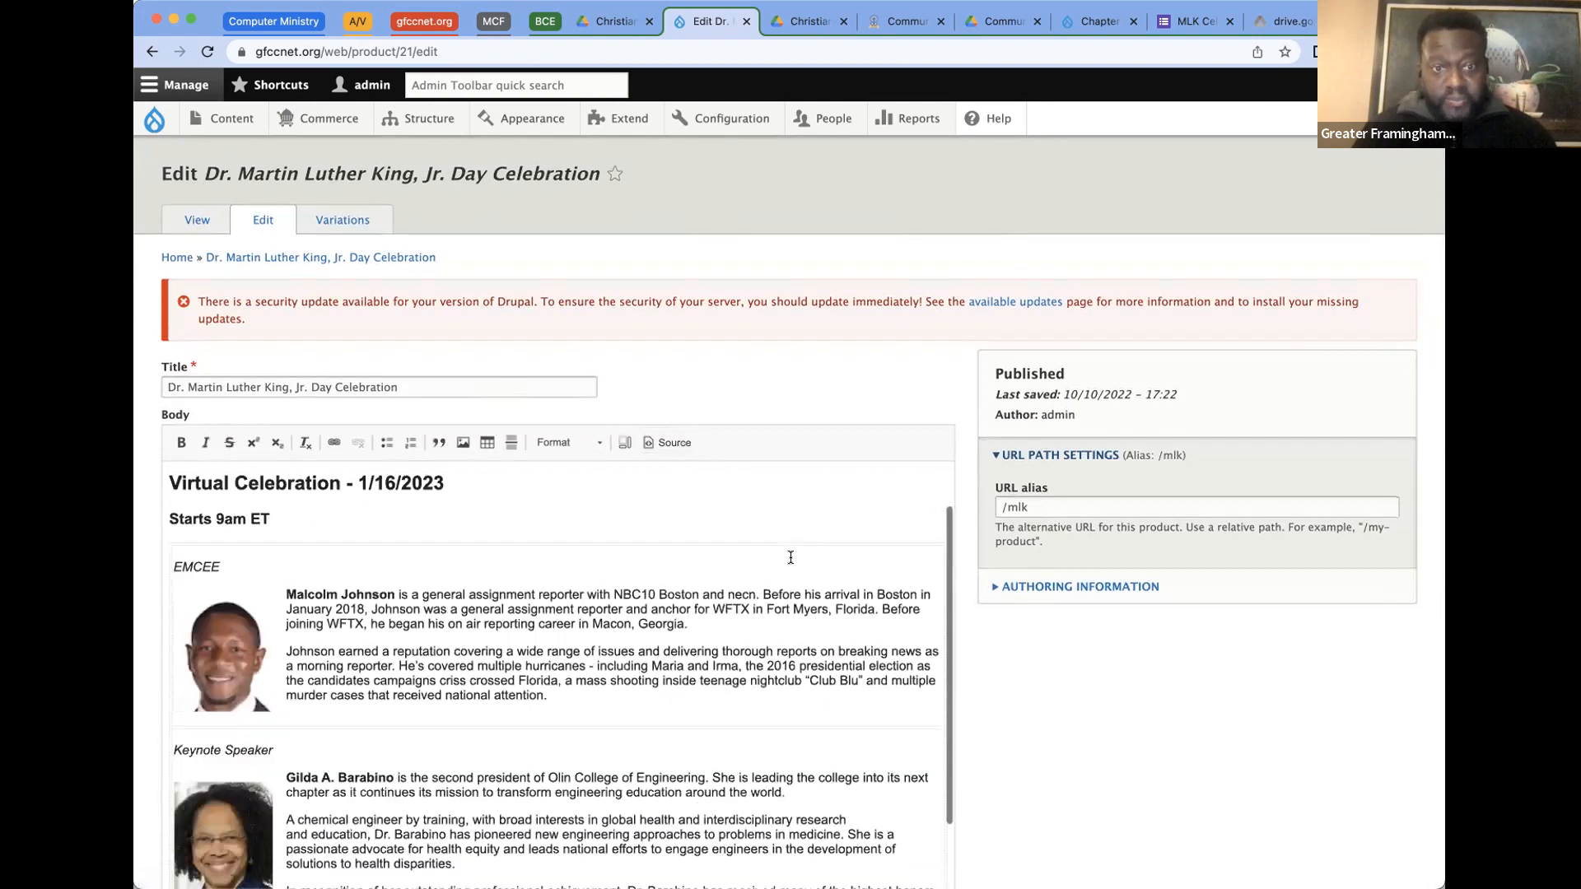
{"action": "scroll", "coordinate": [1109, 729], "scroll_direction": "down", "scroll_amount": 10}
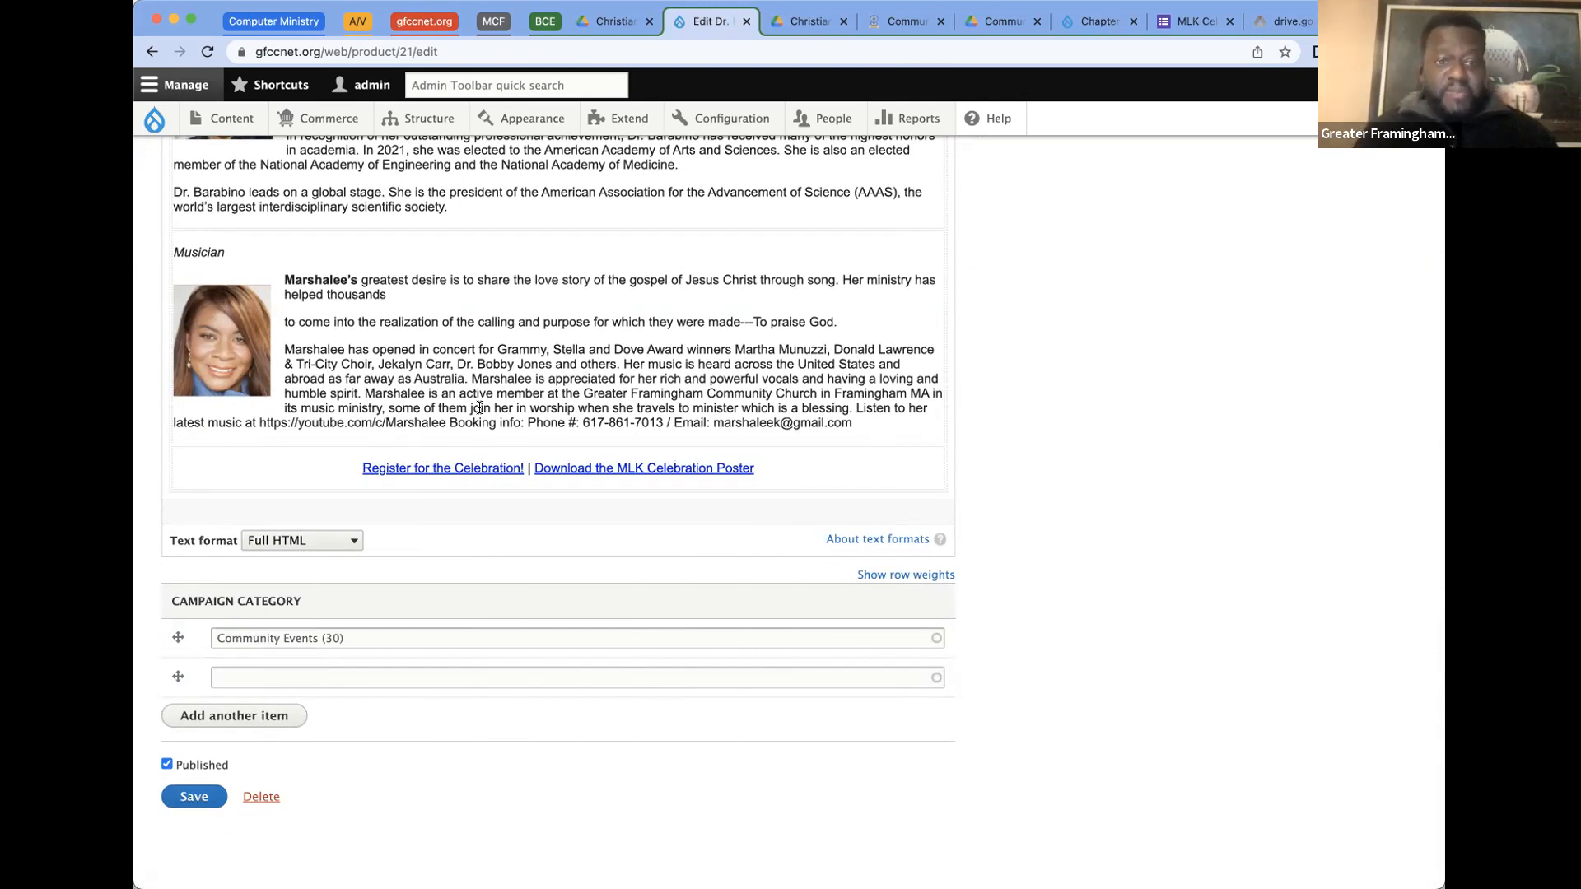
{"action": "scroll", "coordinate": [734, 286], "scroll_direction": "up", "scroll_amount": 2}
{"action": "scroll", "coordinate": [734, 287], "scroll_direction": "down", "scroll_amount": 2}
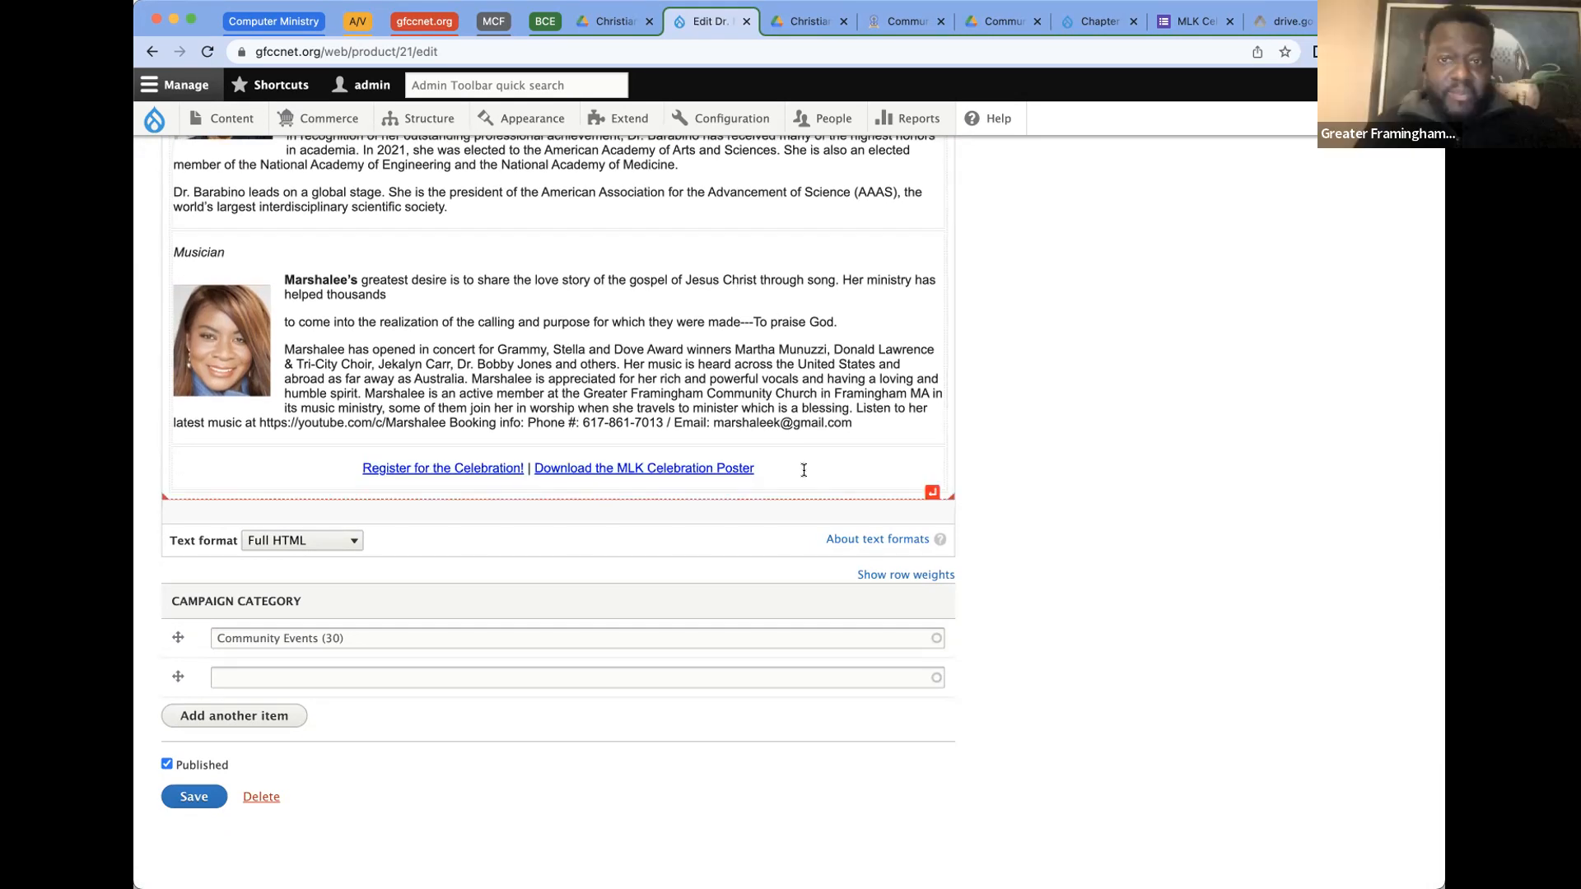
{"action": "scroll", "coordinate": [804, 469], "scroll_direction": "up", "scroll_amount": 10}
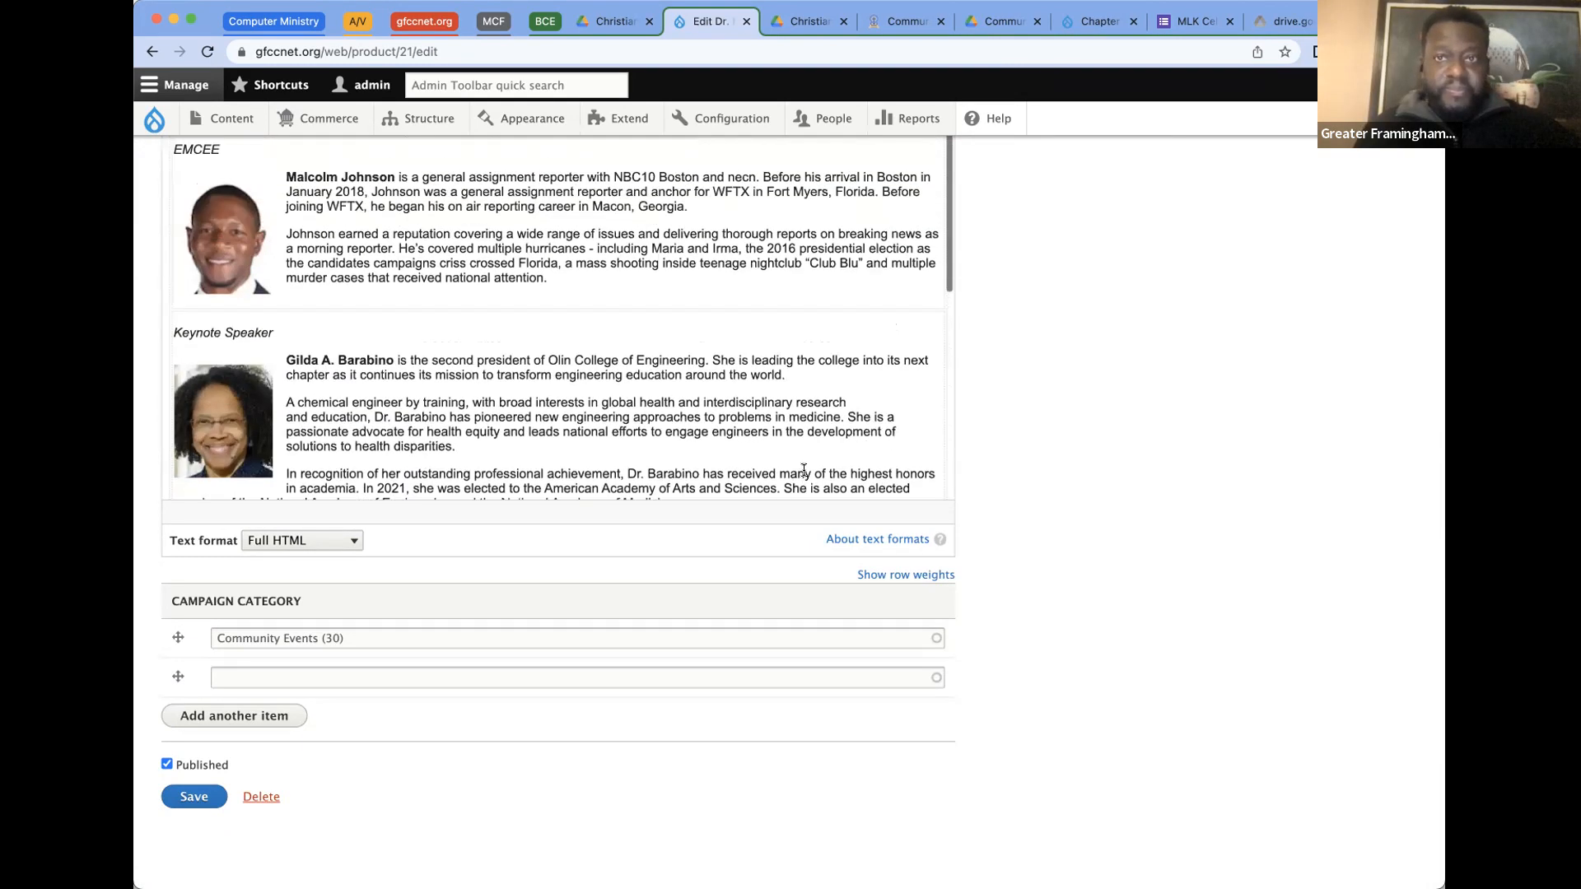
{"action": "scroll", "coordinate": [804, 469], "scroll_direction": "up", "scroll_amount": 5}
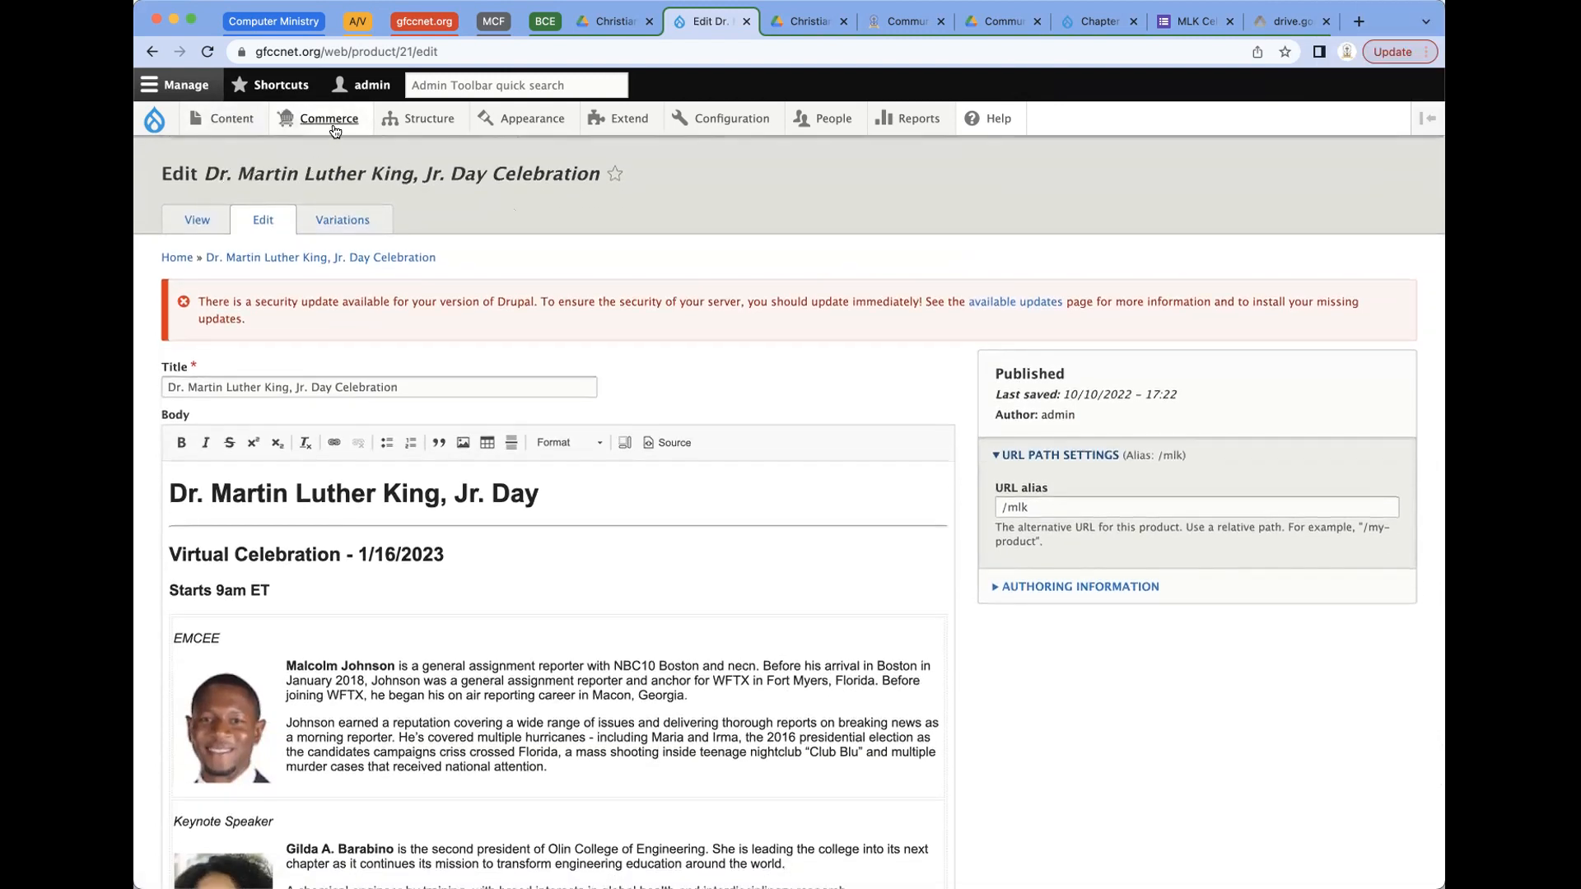
Step: Leave the editor for the public /mlk page, then go Home and scroll through the homepage
{"action": "left_click", "coordinate": [146, 47]}
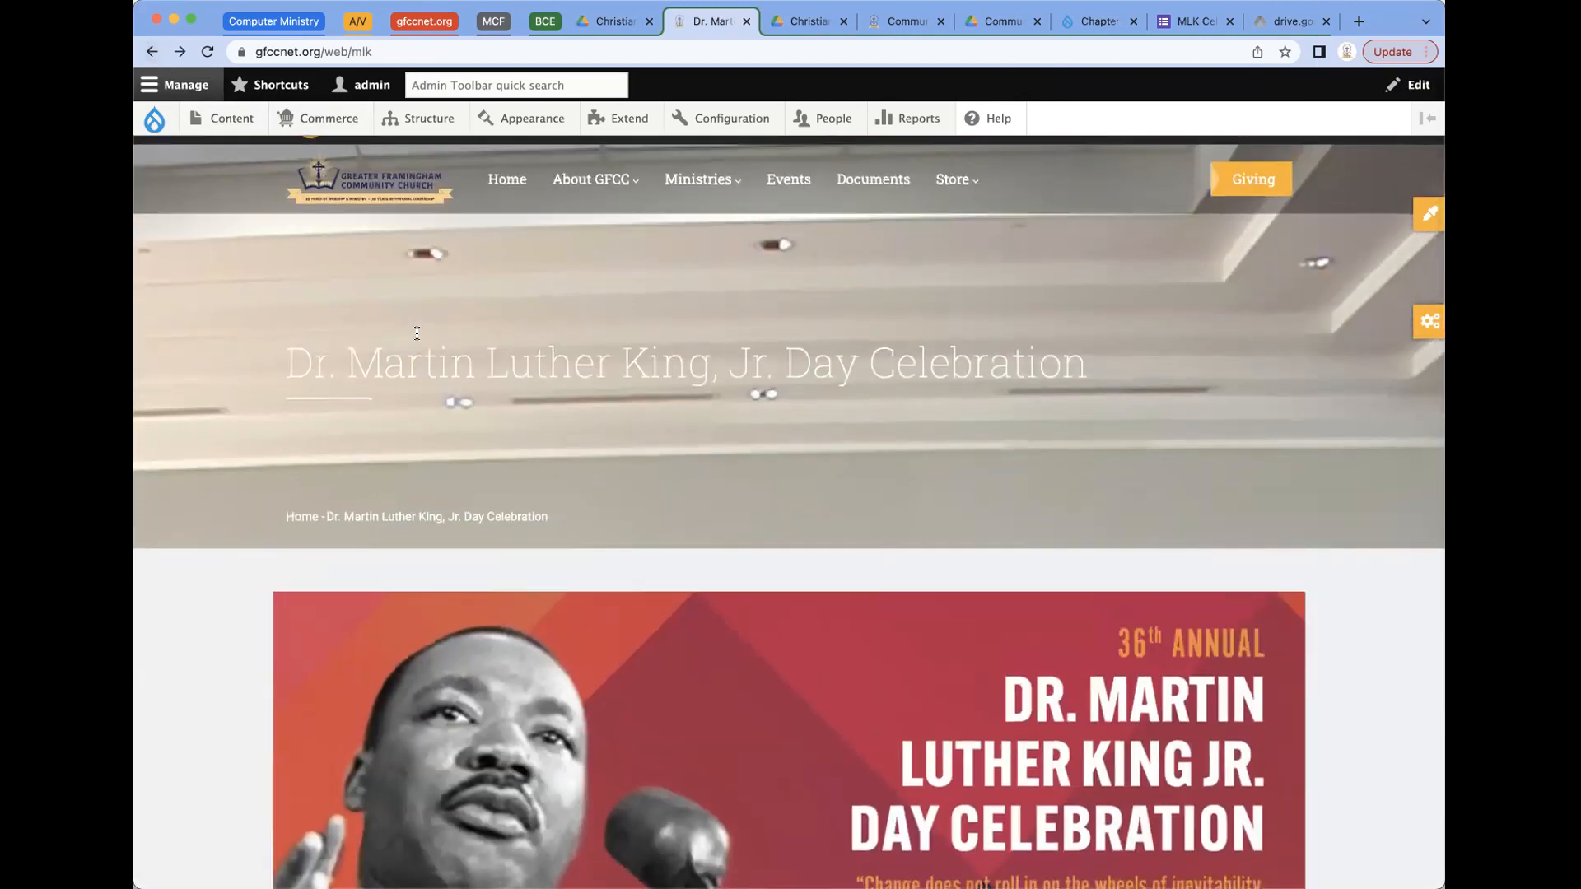
{"action": "left_click", "coordinate": [512, 181]}
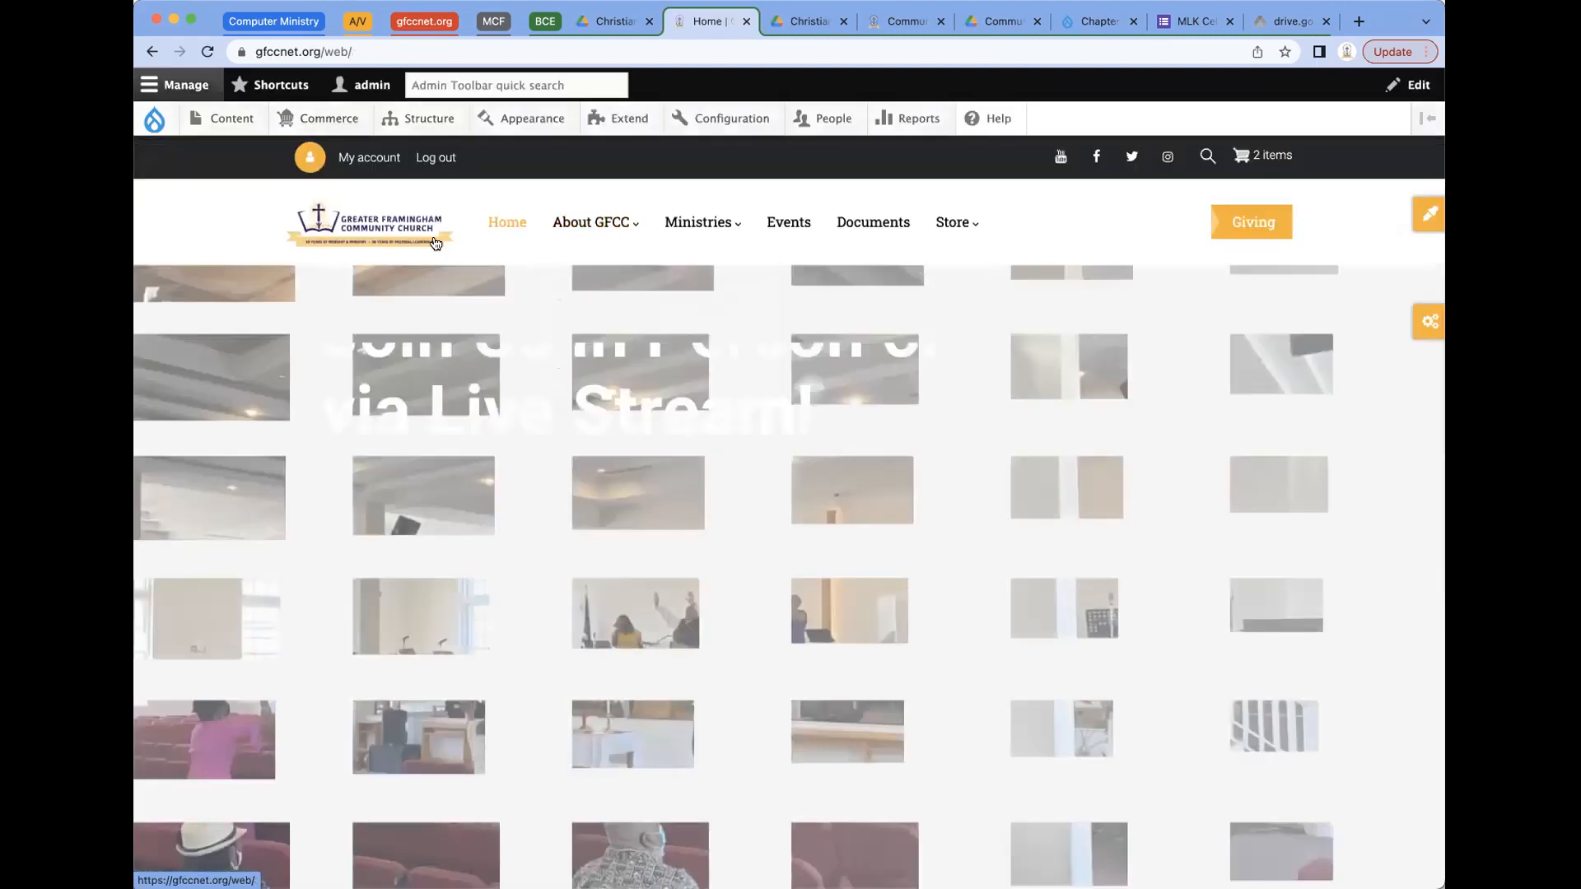
{"action": "scroll", "coordinate": [641, 352], "scroll_direction": "down", "scroll_amount": 2}
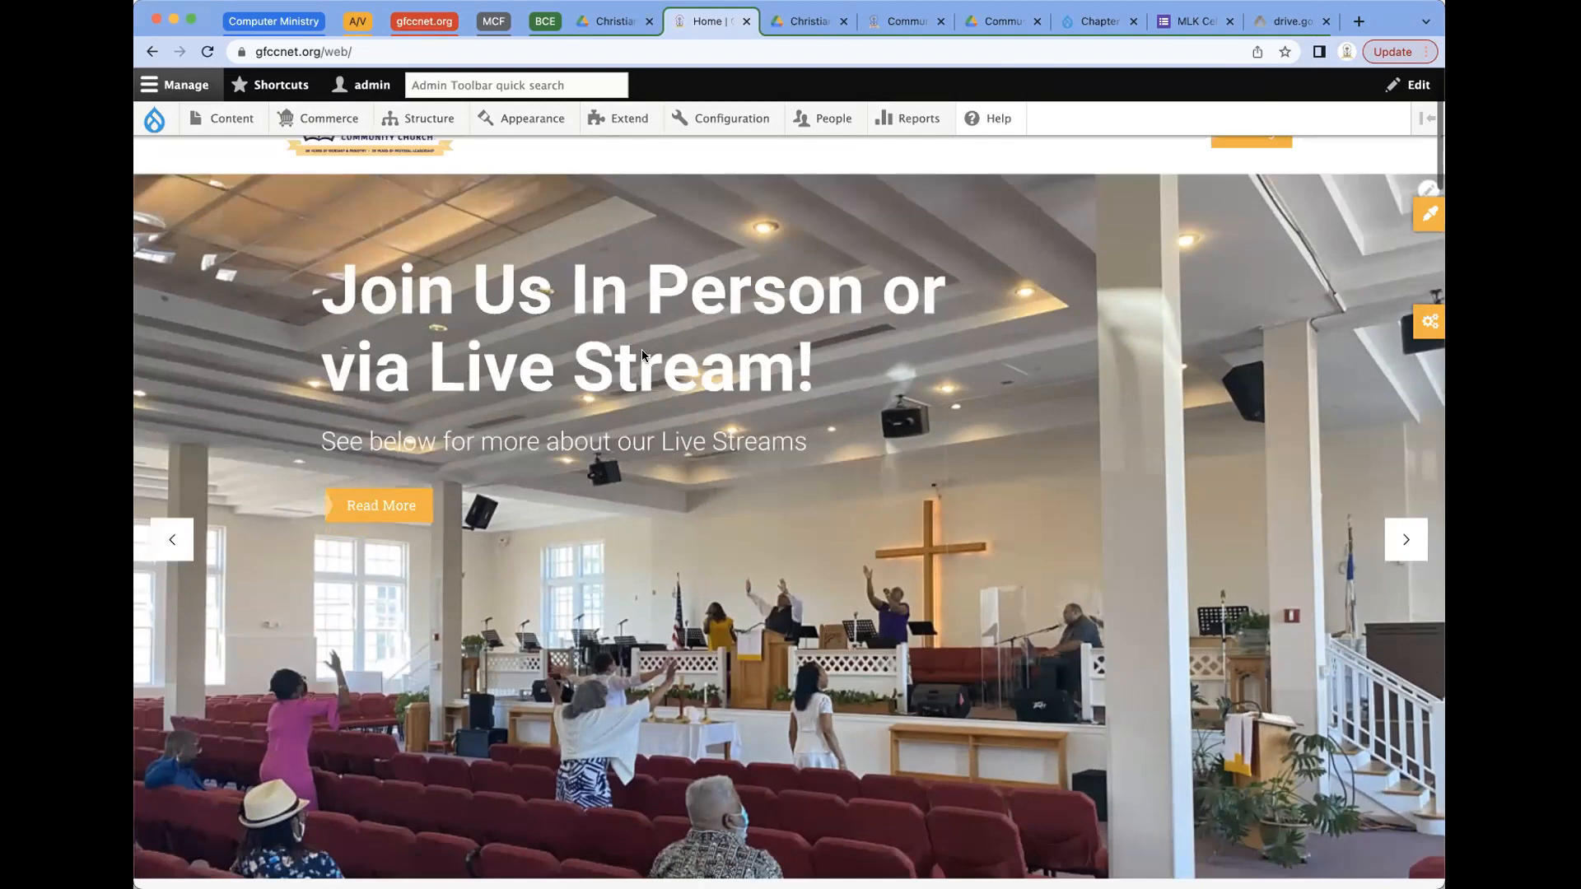
{"action": "scroll", "coordinate": [642, 355], "scroll_direction": "down", "scroll_amount": 10}
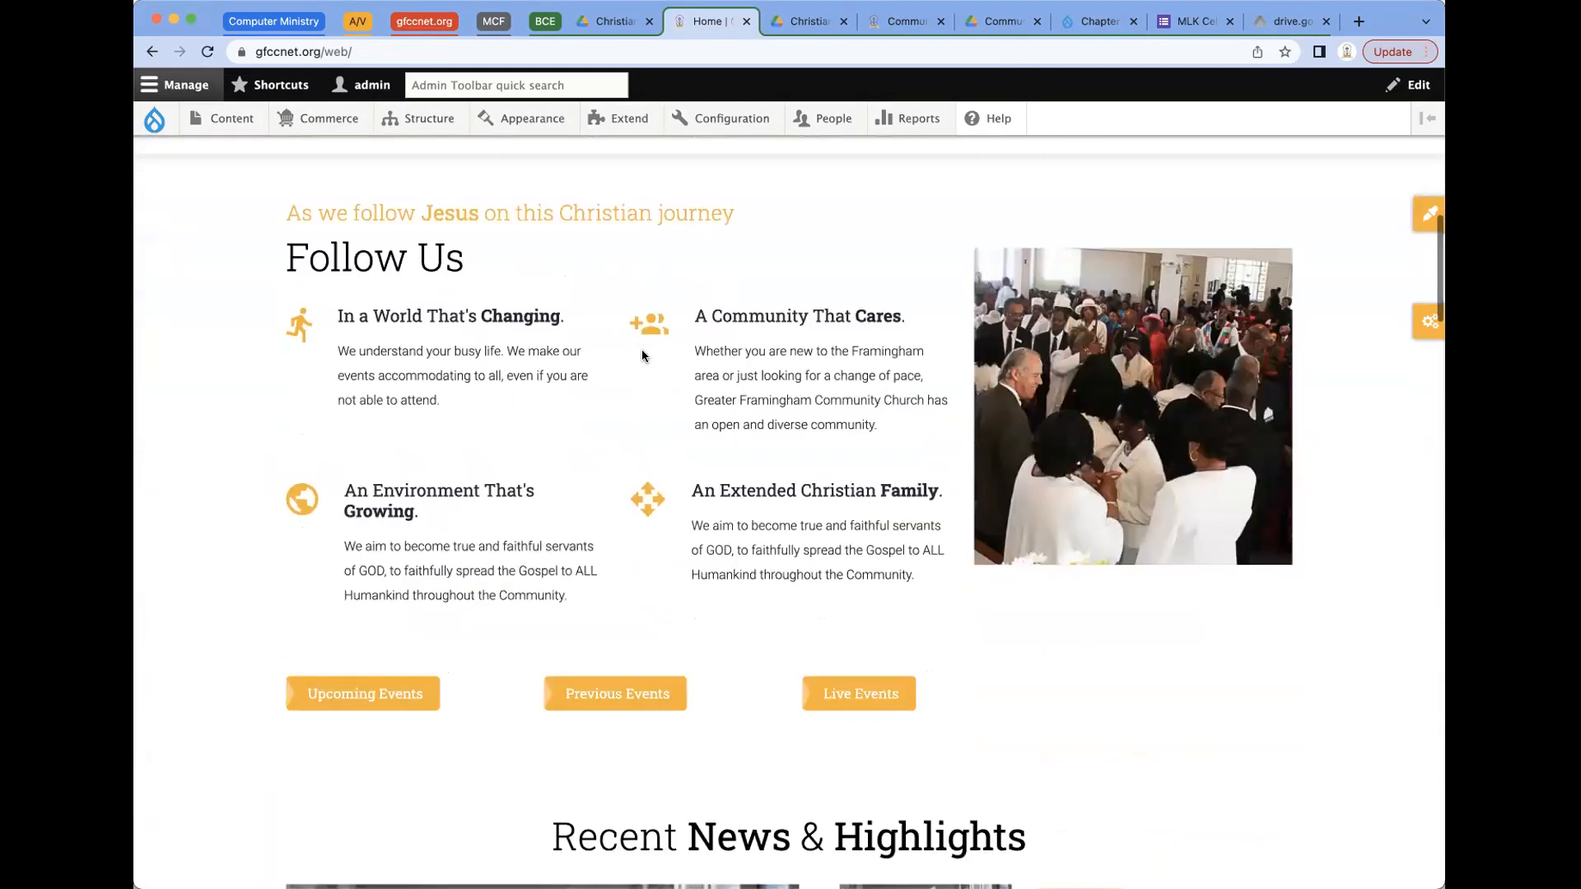
{"action": "scroll", "coordinate": [642, 355], "scroll_direction": "down", "scroll_amount": 5}
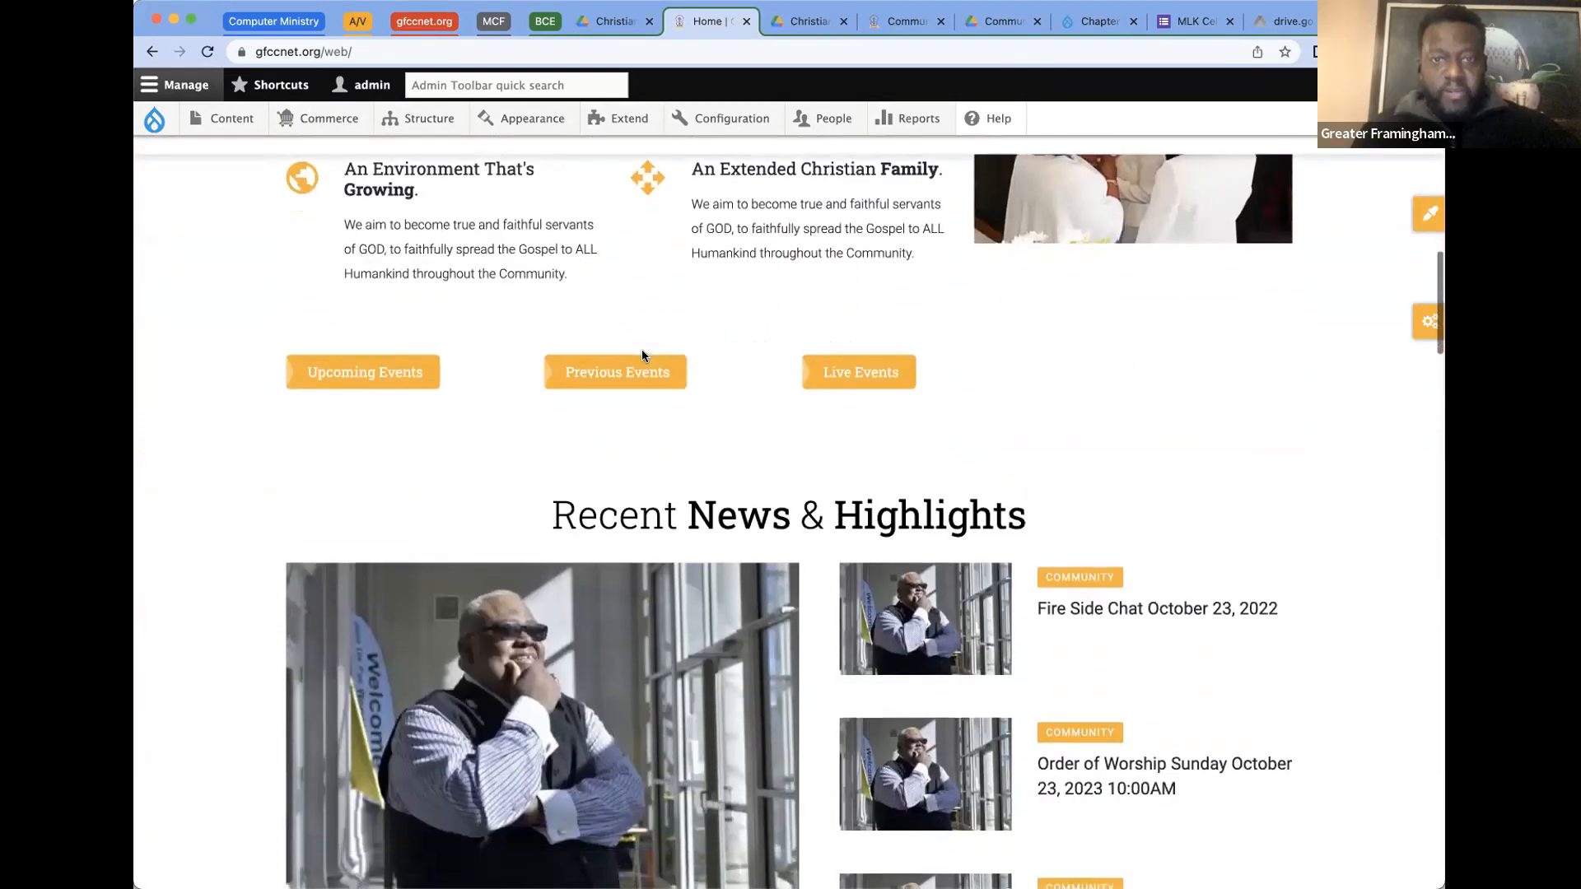
{"action": "scroll", "coordinate": [642, 355], "scroll_direction": "down", "scroll_amount": 3}
{"action": "scroll", "coordinate": [643, 355], "scroll_direction": "up", "scroll_amount": 20}
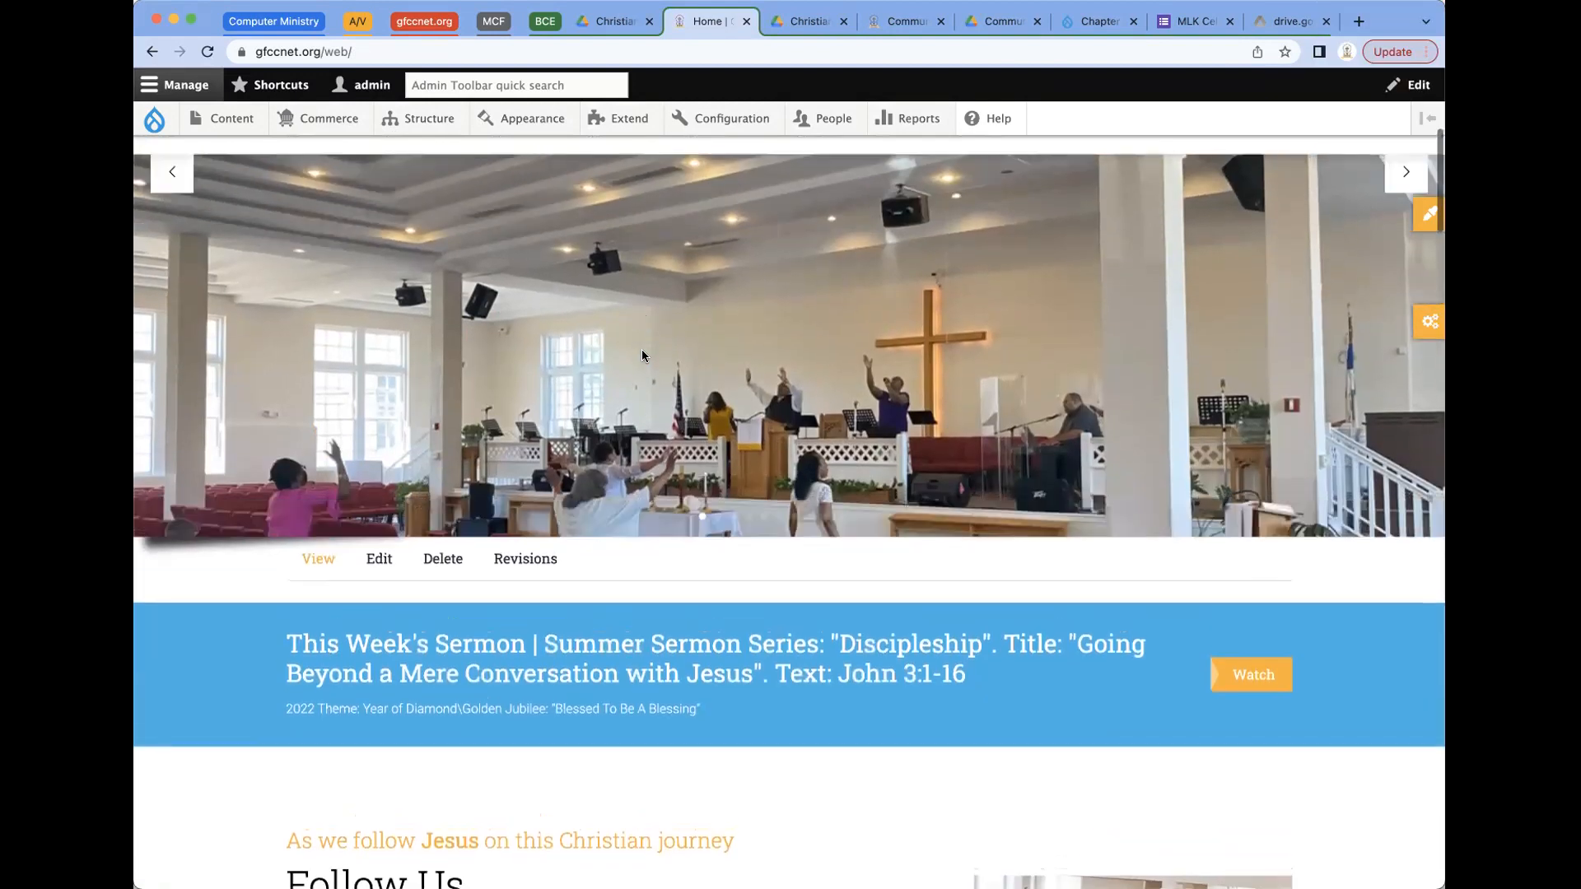
{"action": "scroll", "coordinate": [642, 354], "scroll_direction": "up", "scroll_amount": 6}
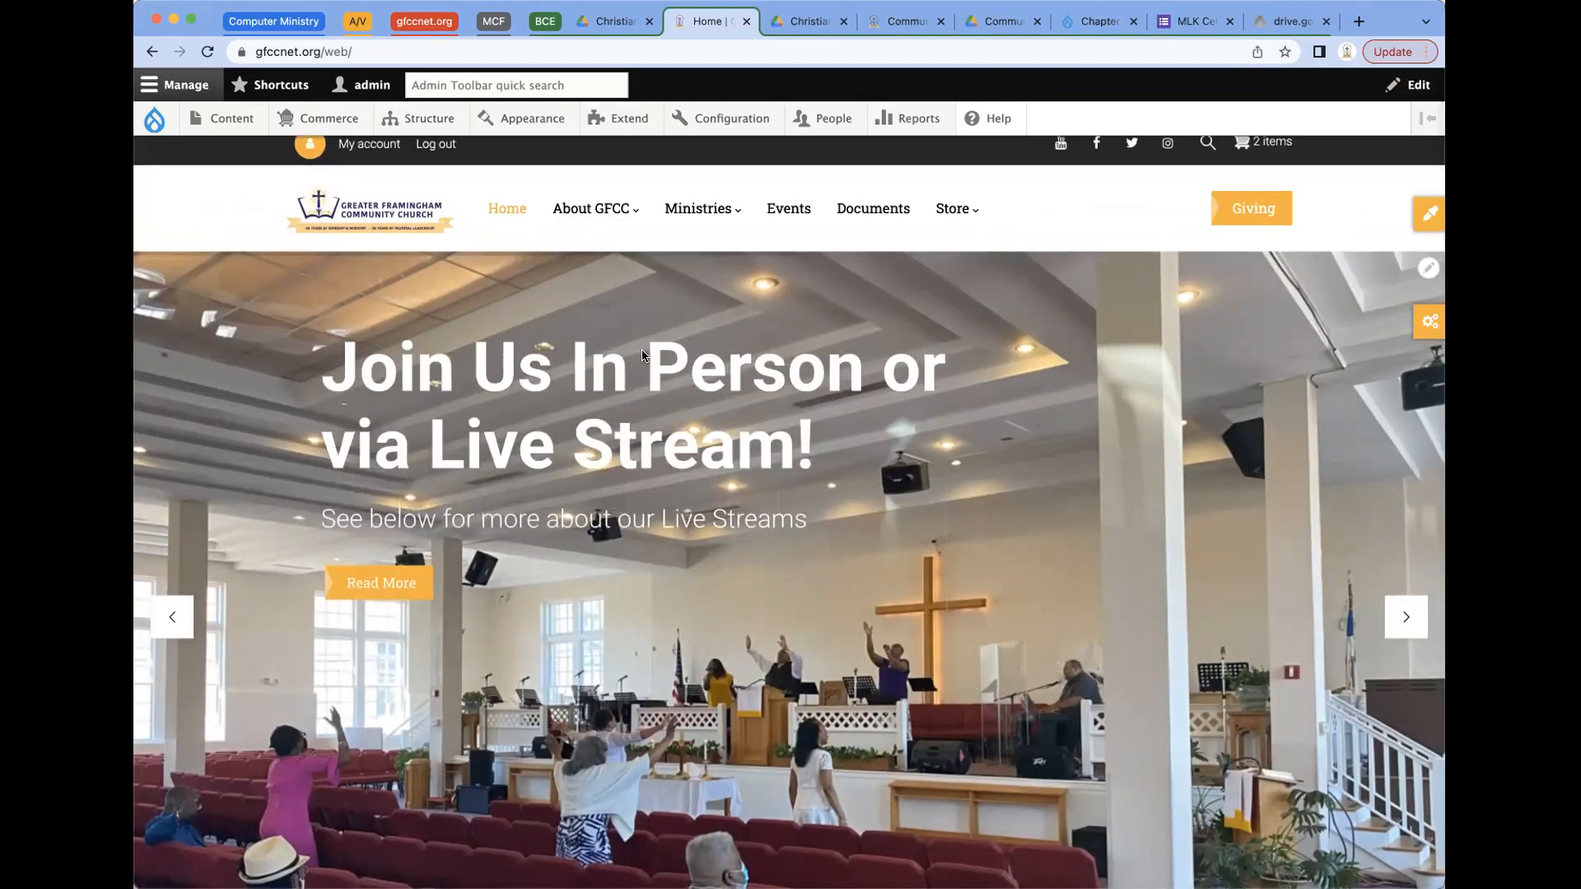
{"action": "scroll", "coordinate": [642, 355], "scroll_direction": "down", "scroll_amount": 8}
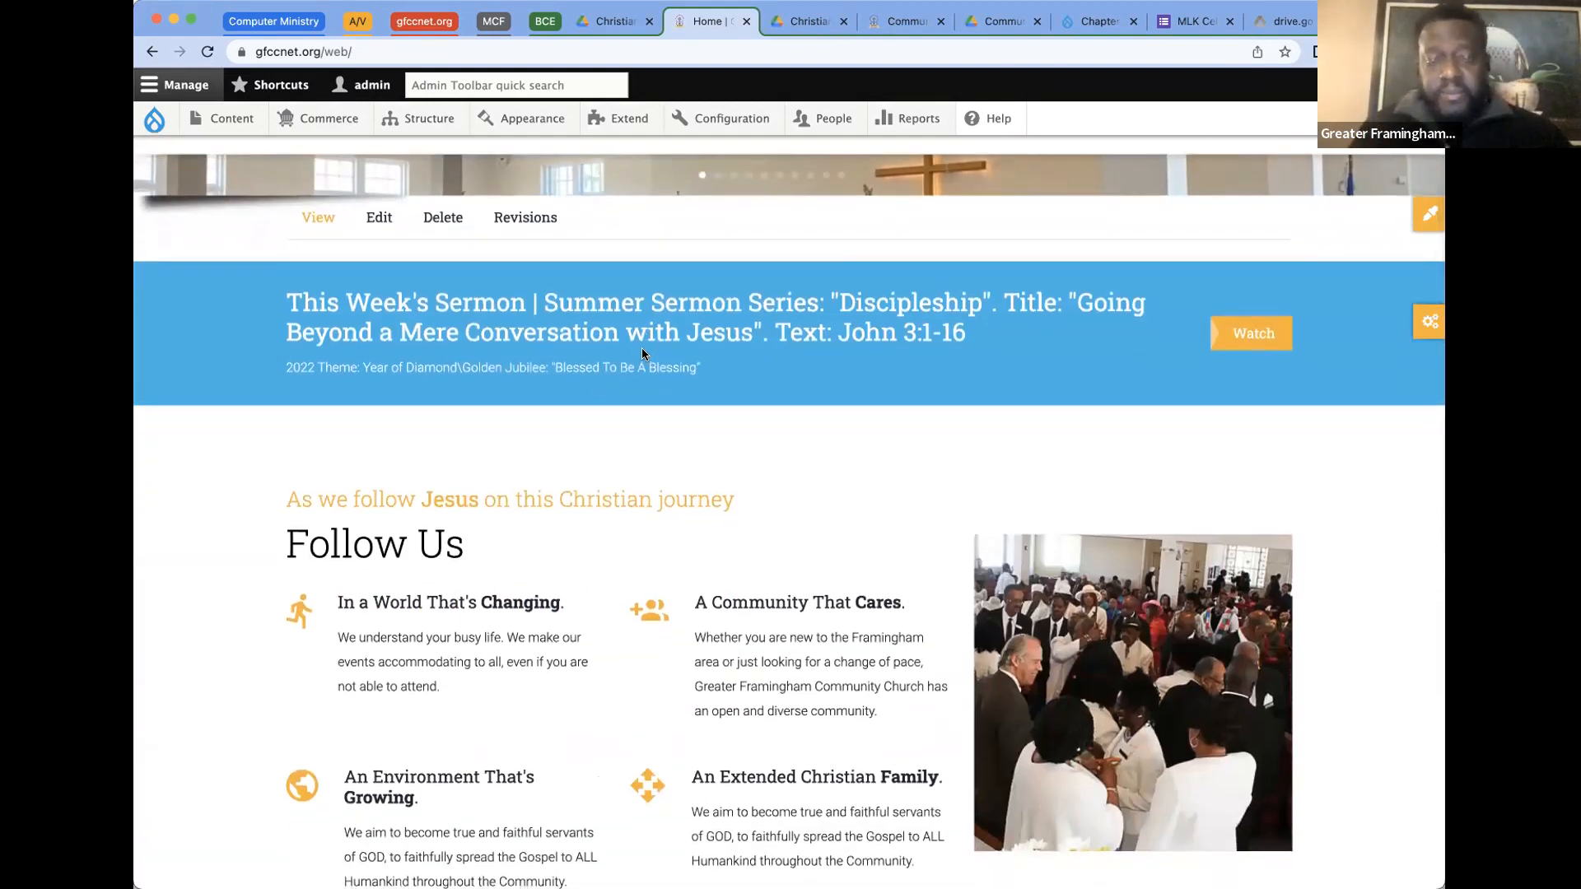
{"action": "scroll", "coordinate": [642, 355], "scroll_direction": "down", "scroll_amount": 12}
{"action": "scroll", "coordinate": [643, 355], "scroll_direction": "down", "scroll_amount": 10}
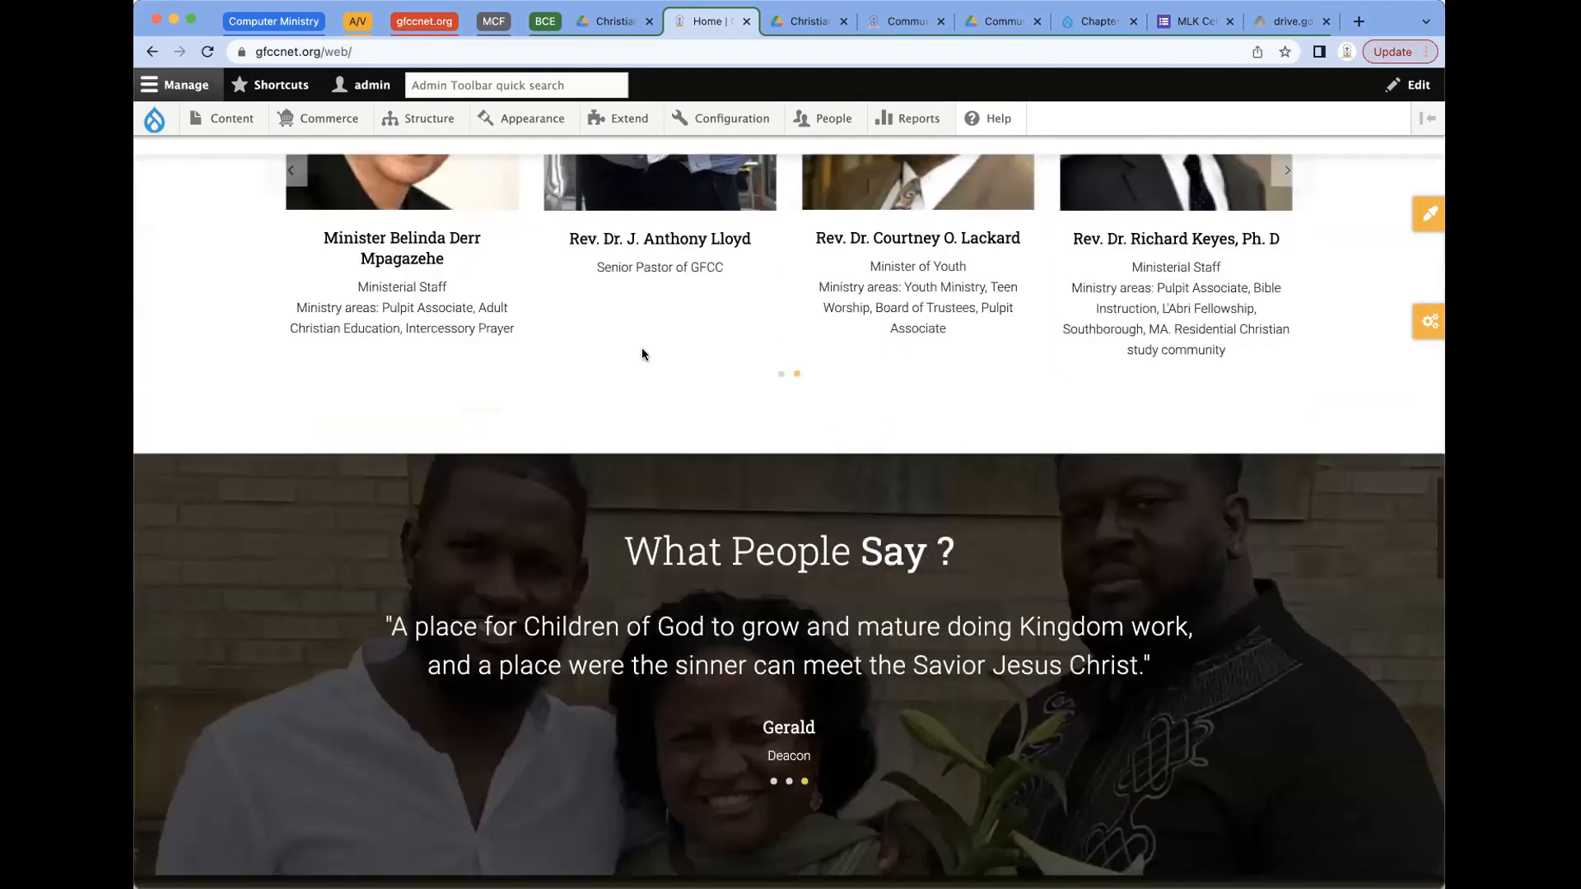
{"action": "scroll", "coordinate": [642, 354], "scroll_direction": "down", "scroll_amount": 3}
{"action": "scroll", "coordinate": [642, 354], "scroll_direction": "up", "scroll_amount": 12}
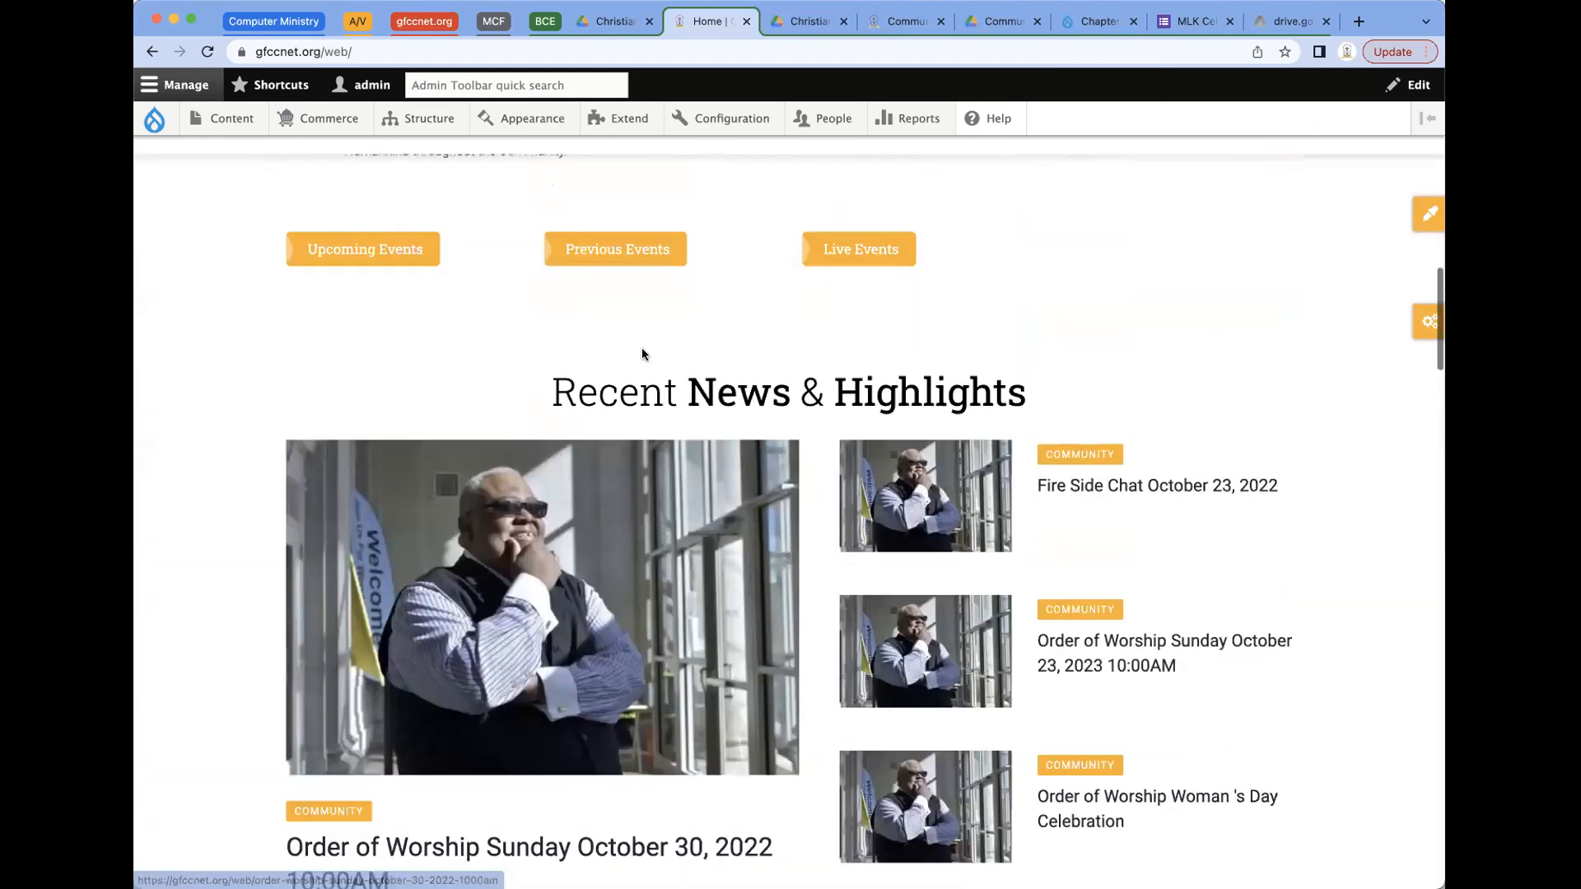
{"action": "scroll", "coordinate": [642, 354], "scroll_direction": "up", "scroll_amount": 15}
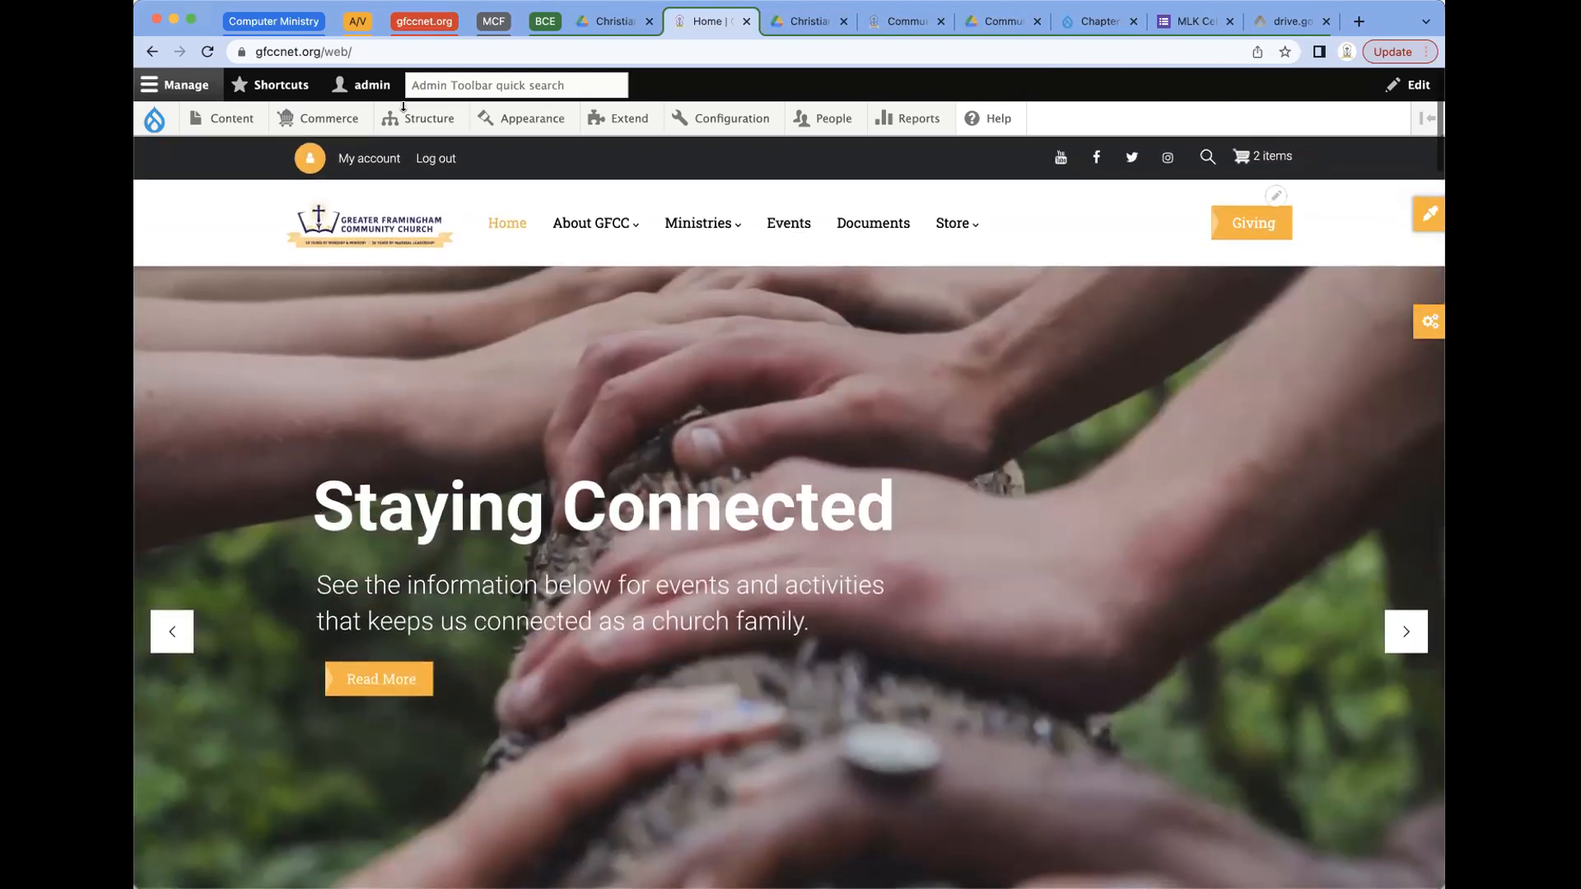
{"action": "mouse_move", "coordinate": [240, 121]}
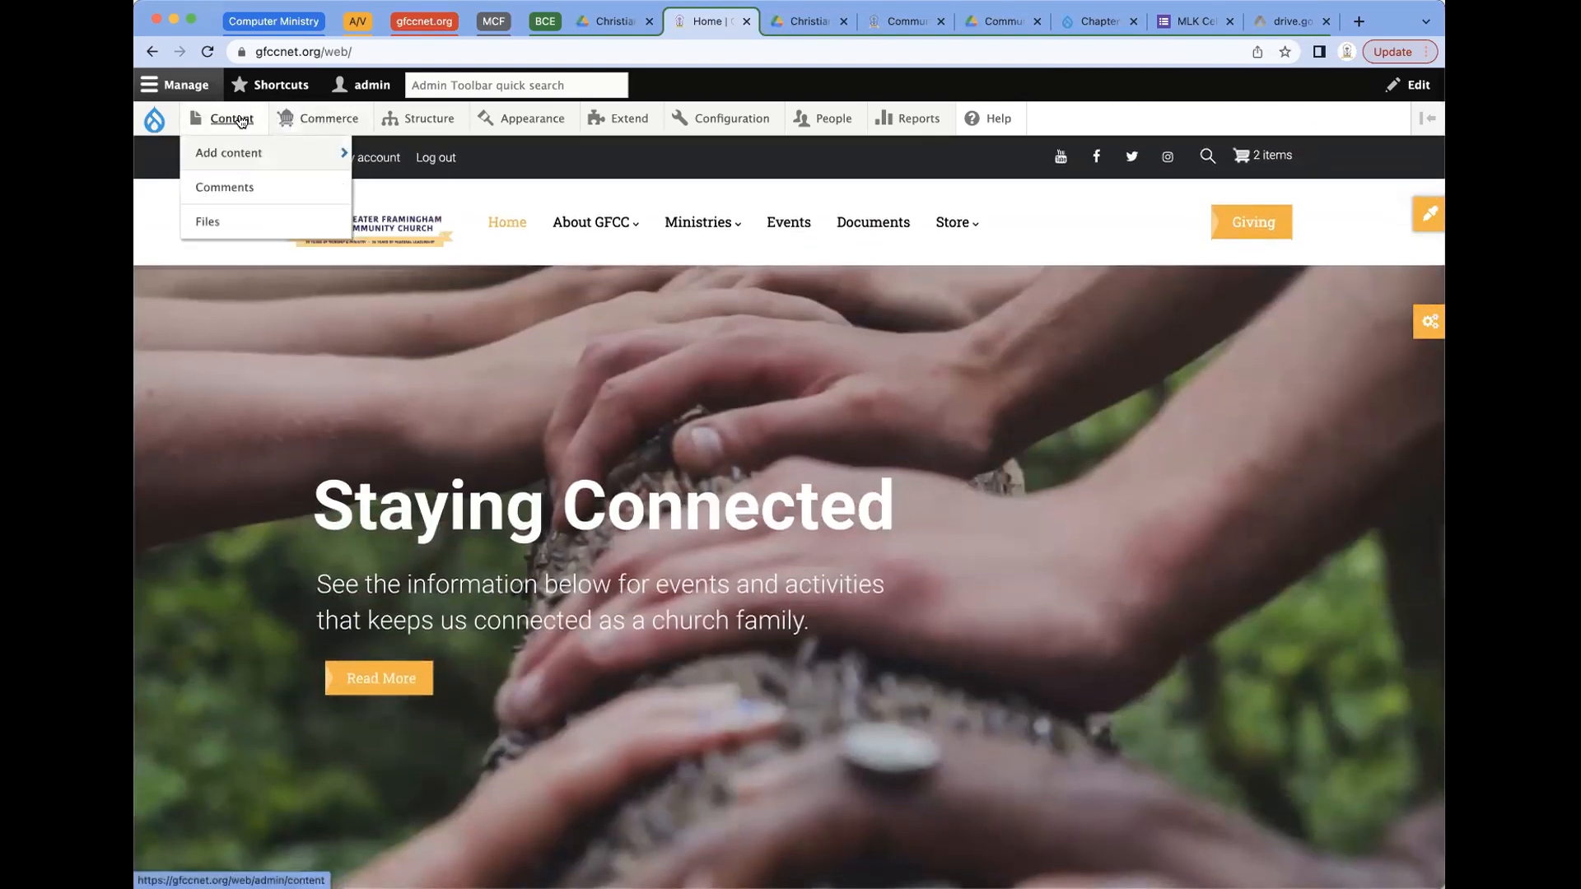
{"action": "mouse_move", "coordinate": [247, 155]}
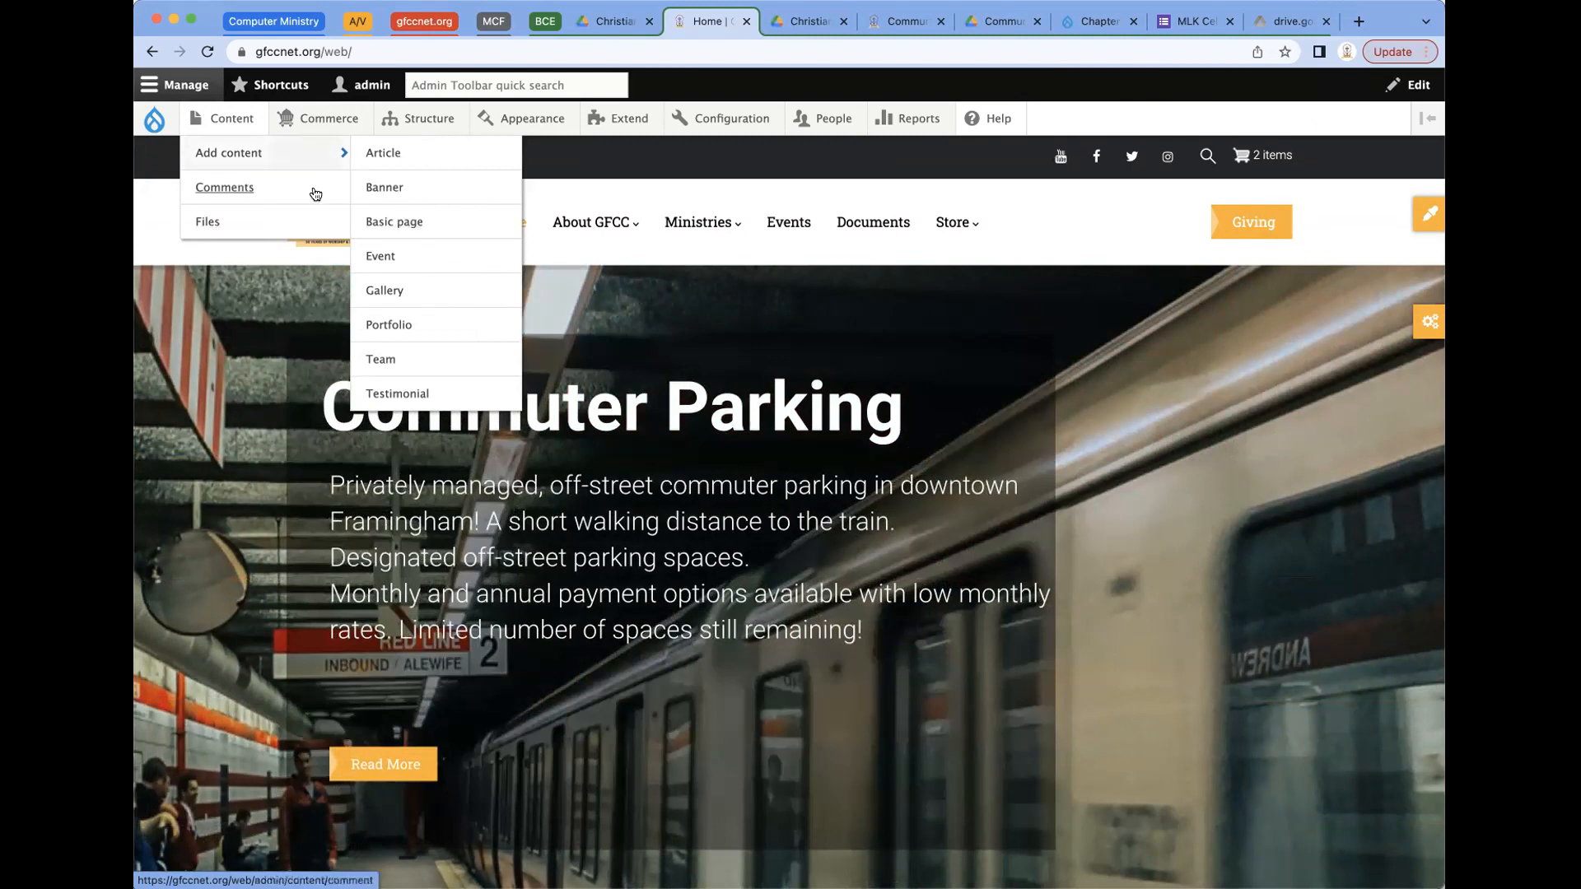
Step: Open the site's Content administration list
{"action": "left_click", "coordinate": [233, 120]}
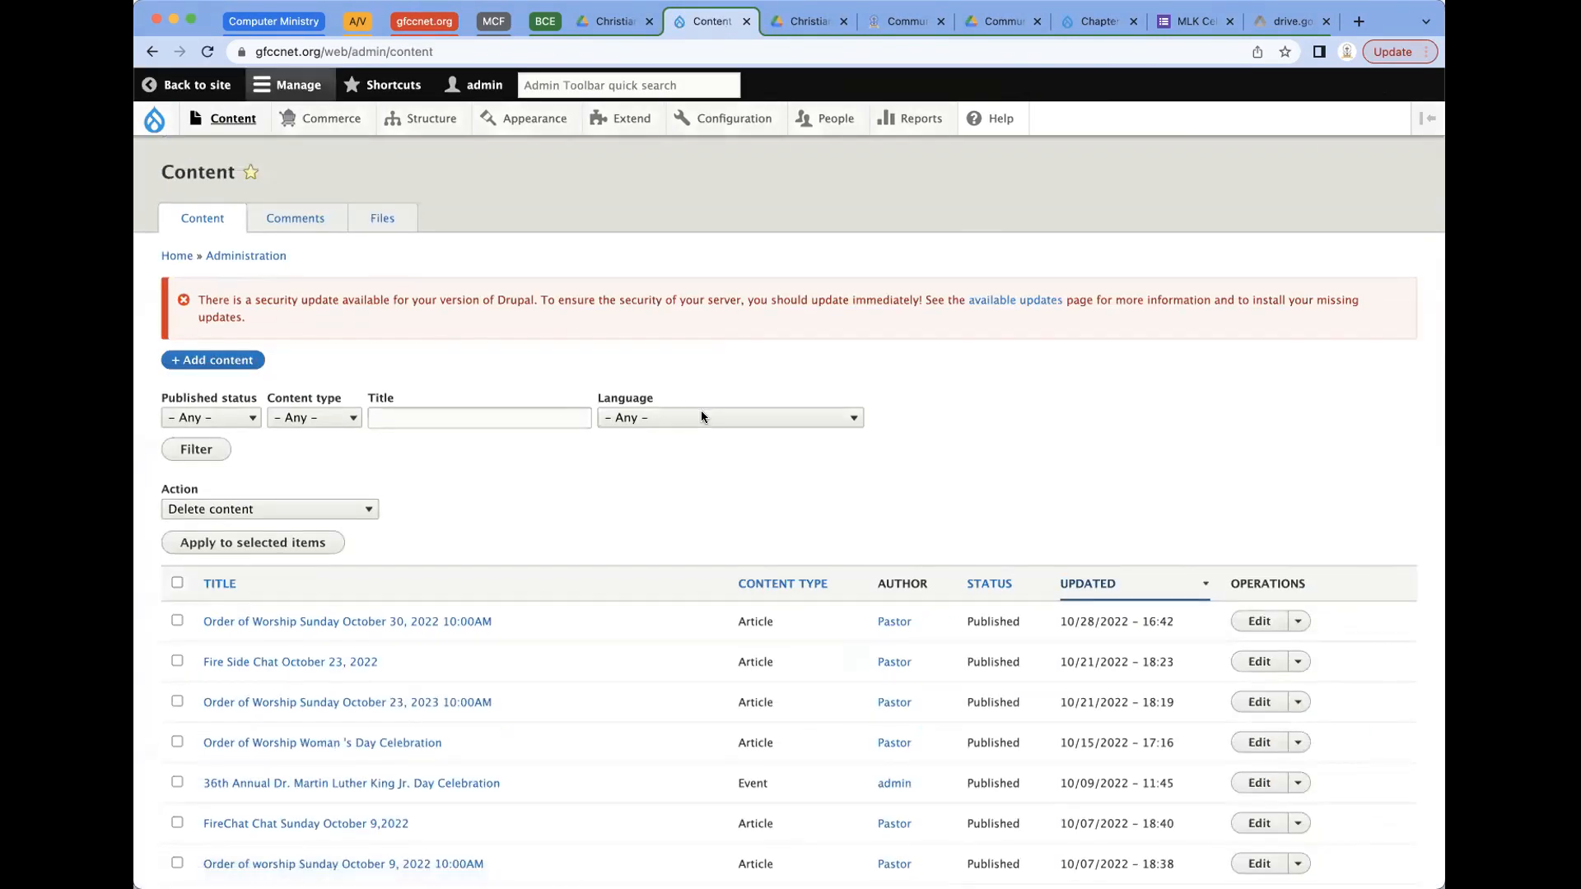
{"action": "scroll", "coordinate": [701, 417], "scroll_direction": "down", "scroll_amount": 15}
{"action": "scroll", "coordinate": [702, 417], "scroll_direction": "up", "scroll_amount": 15}
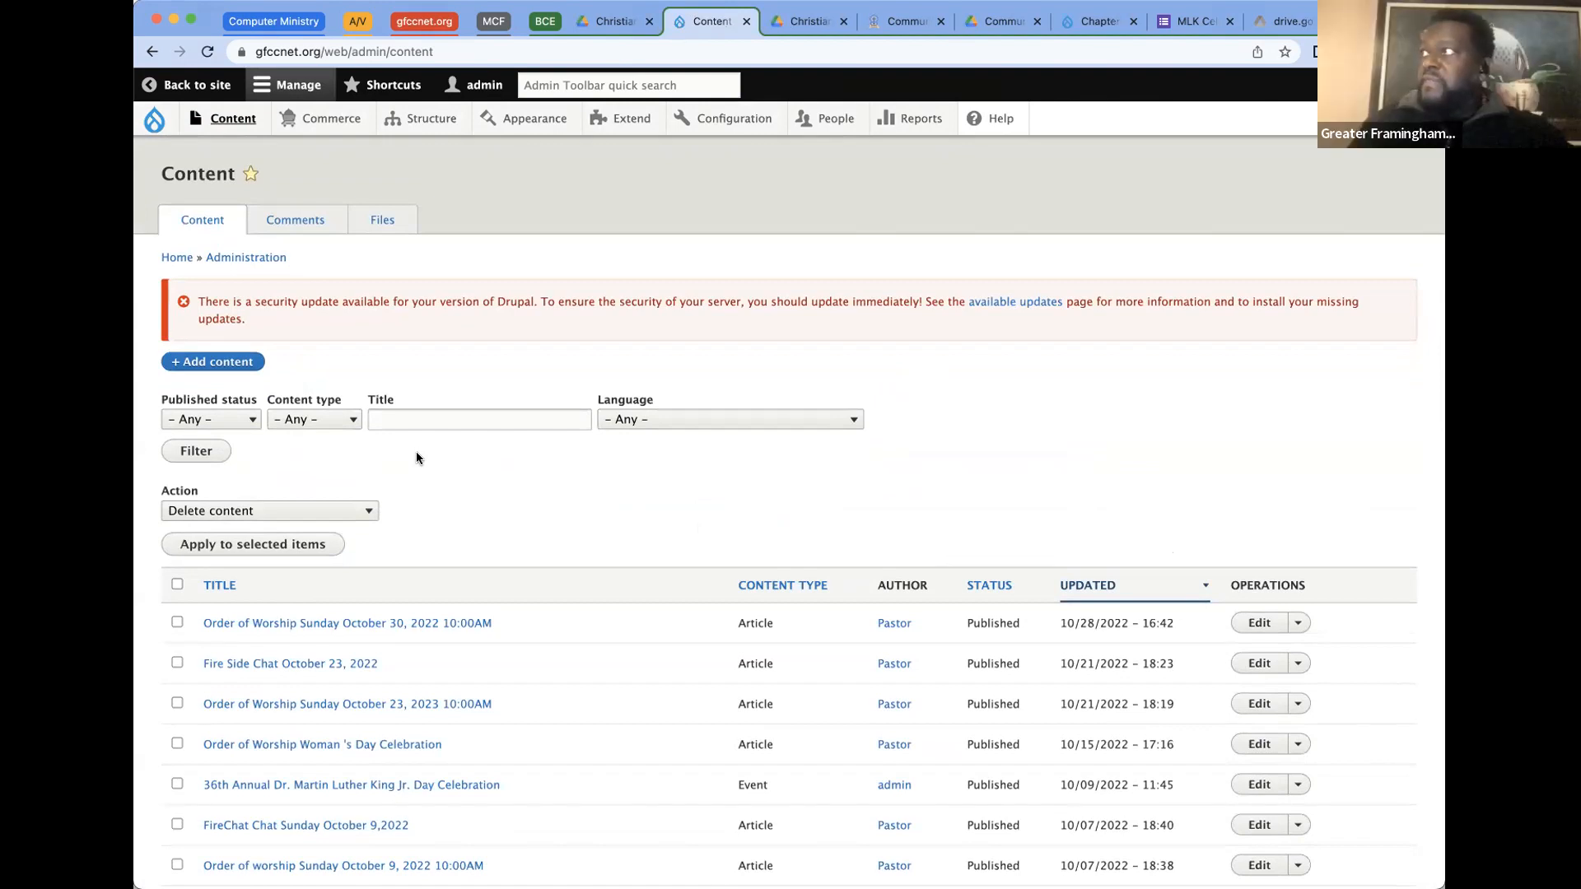
{"action": "scroll", "coordinate": [417, 454], "scroll_direction": "down", "scroll_amount": 2}
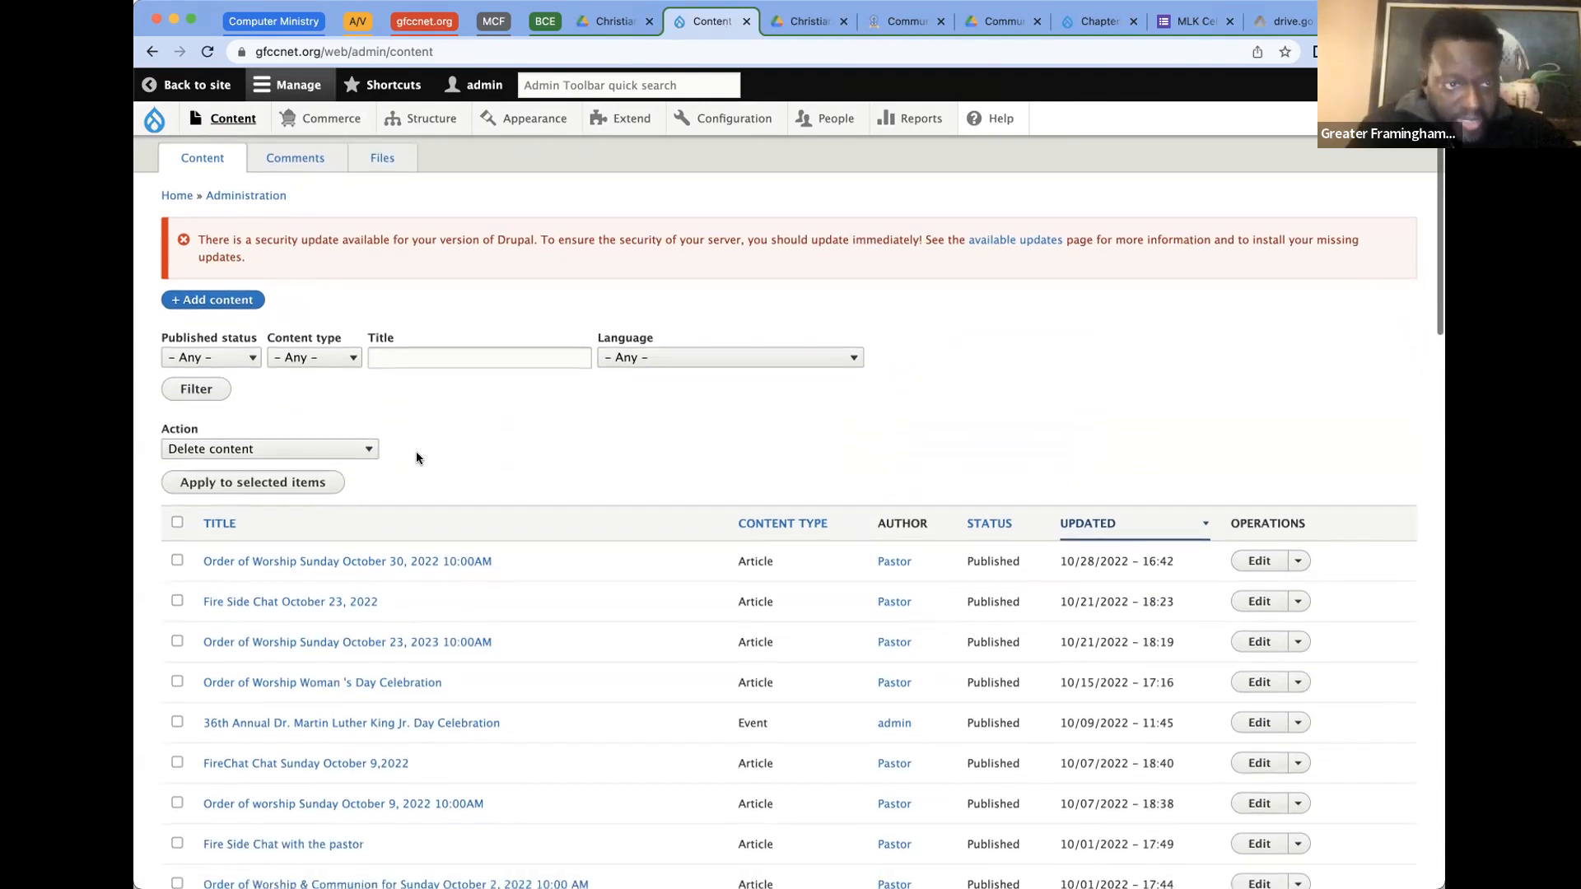
Step: Filter the content list to unpublished Basic pages
{"action": "left_click", "coordinate": [217, 339]}
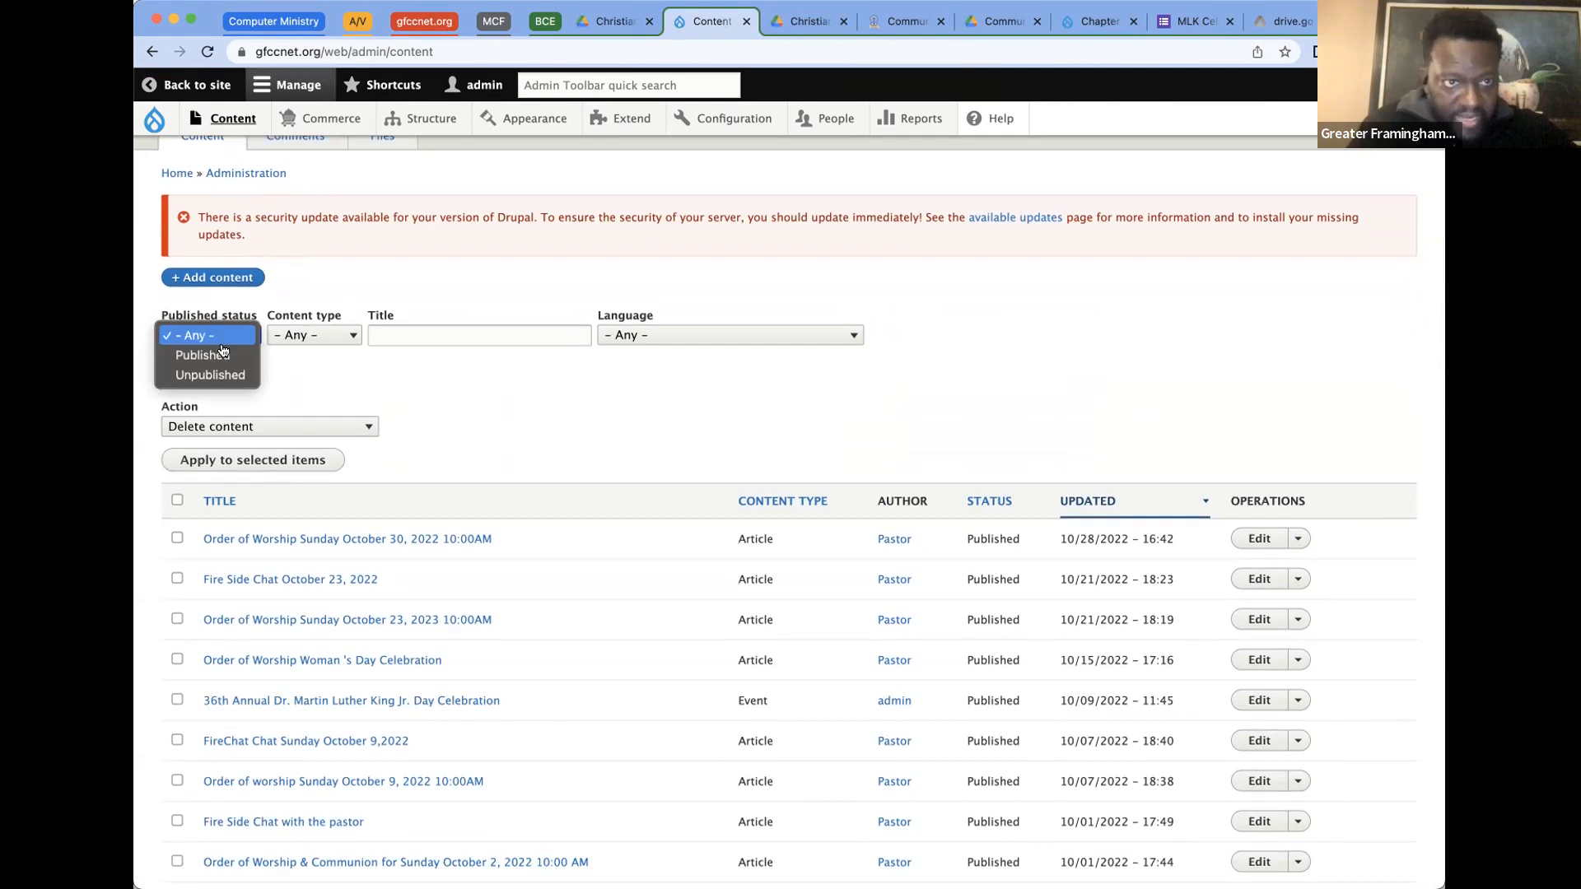
{"action": "left_click", "coordinate": [210, 374]}
{"action": "left_click", "coordinate": [335, 341]}
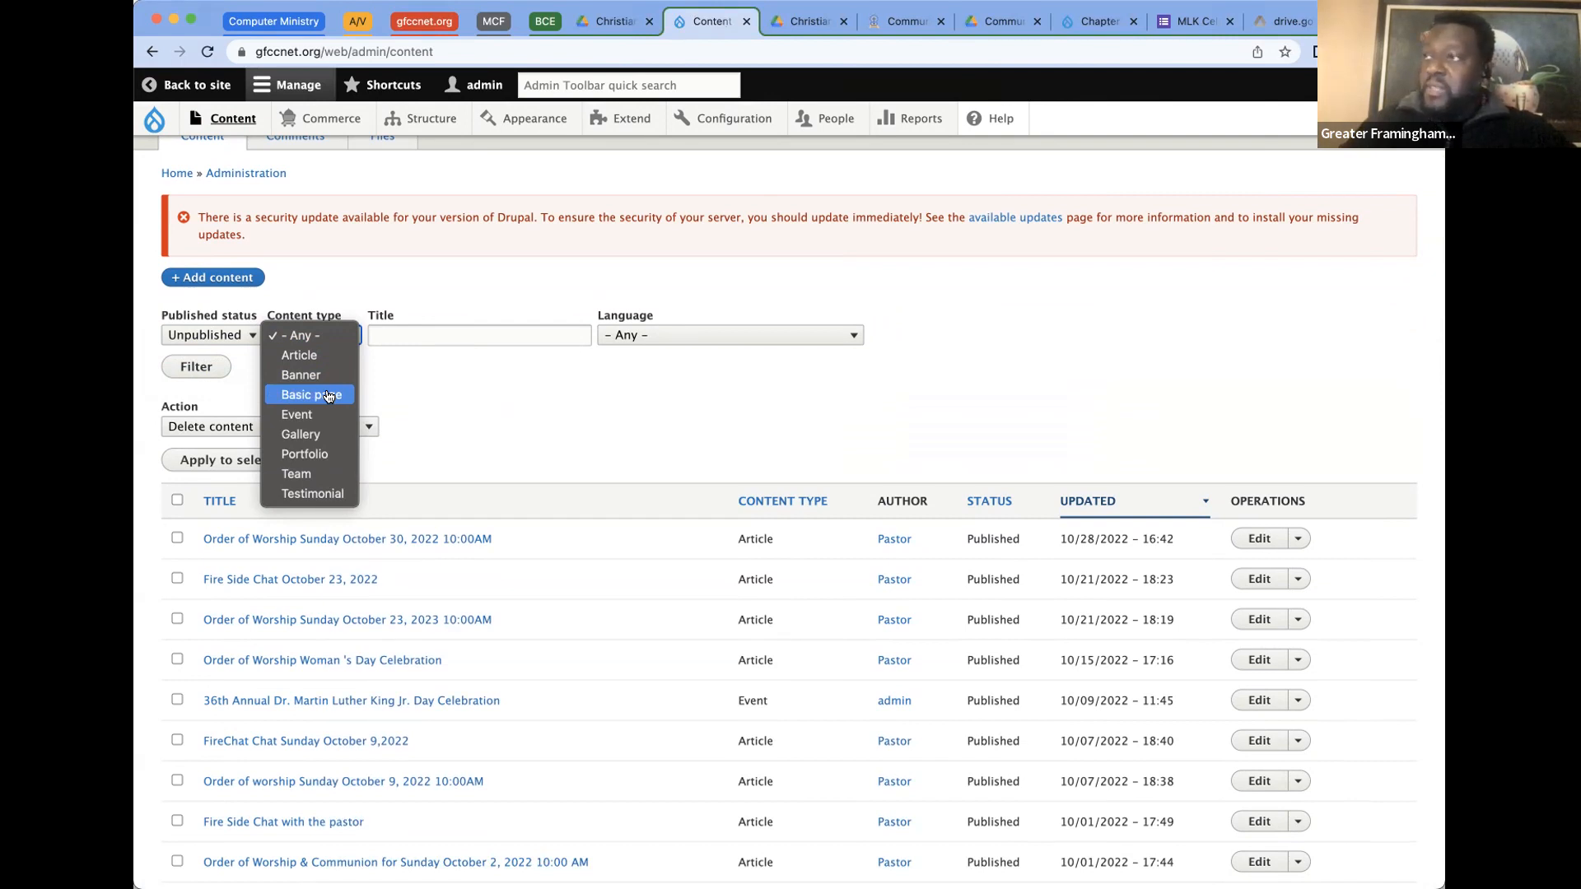
{"action": "left_click", "coordinate": [327, 396]}
{"action": "left_click", "coordinate": [200, 371]}
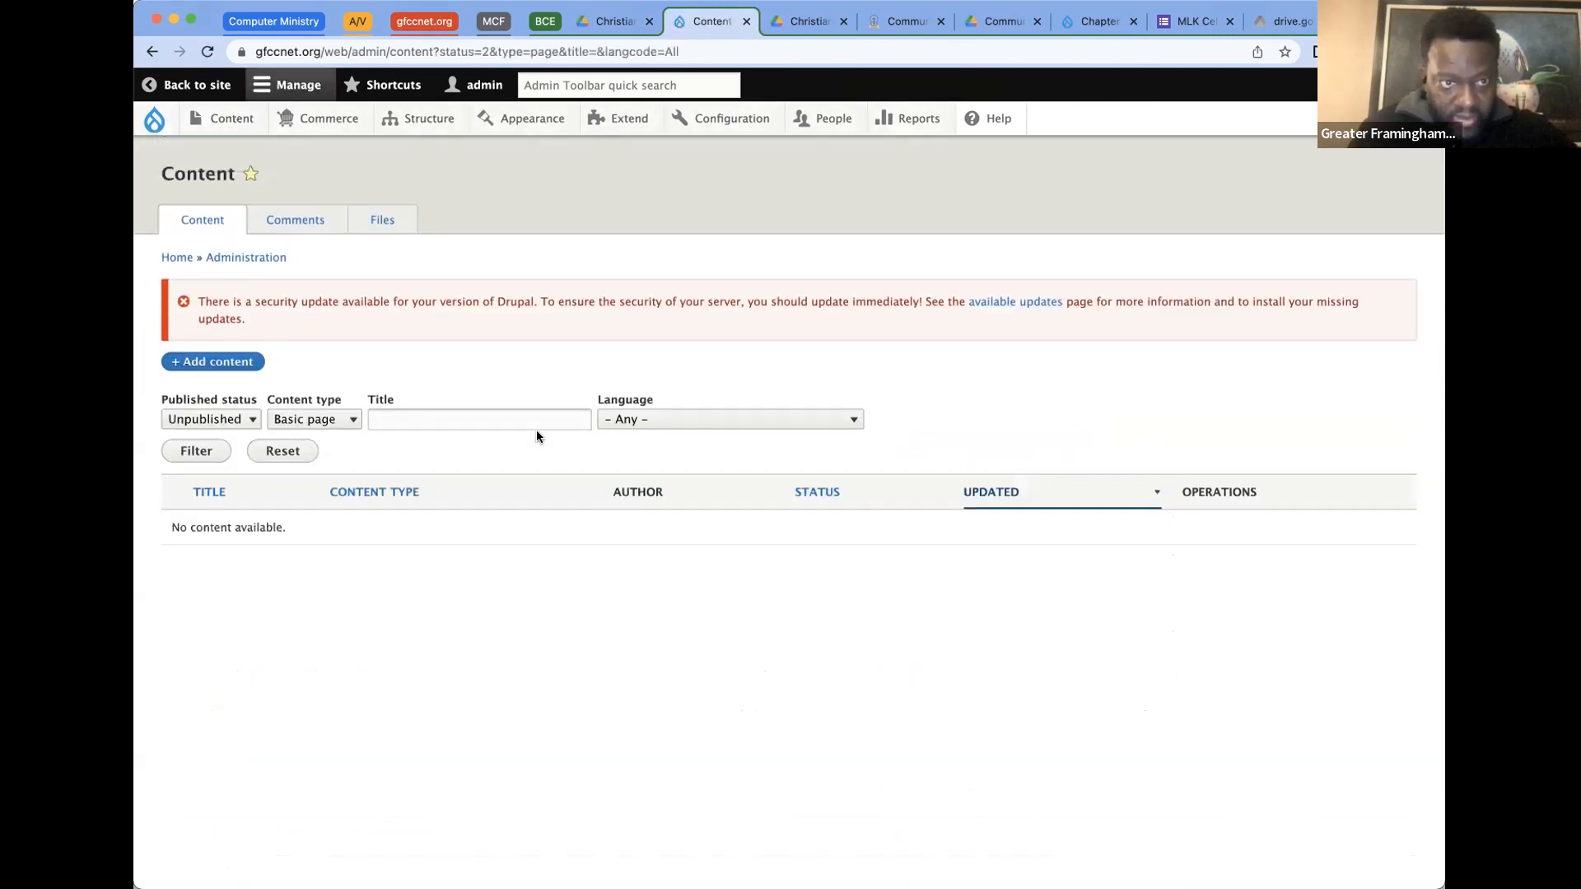
Step: Switch the filter to published Basic pages and scroll through the list down to Partners
{"action": "left_click", "coordinate": [241, 420]}
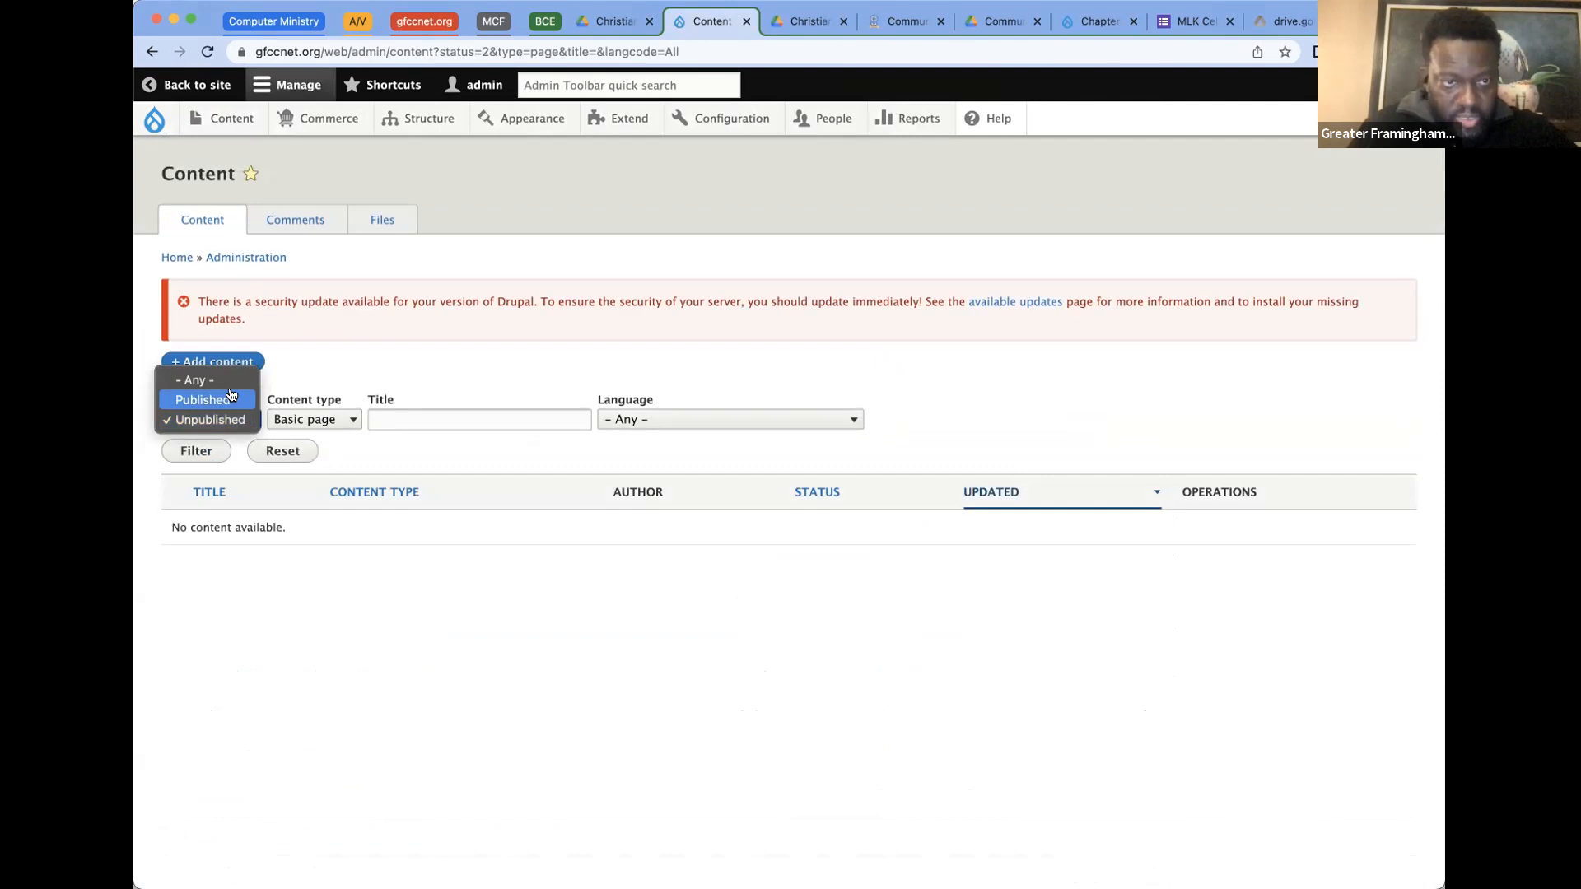
{"action": "left_click", "coordinate": [231, 399]}
{"action": "left_click", "coordinate": [198, 451]}
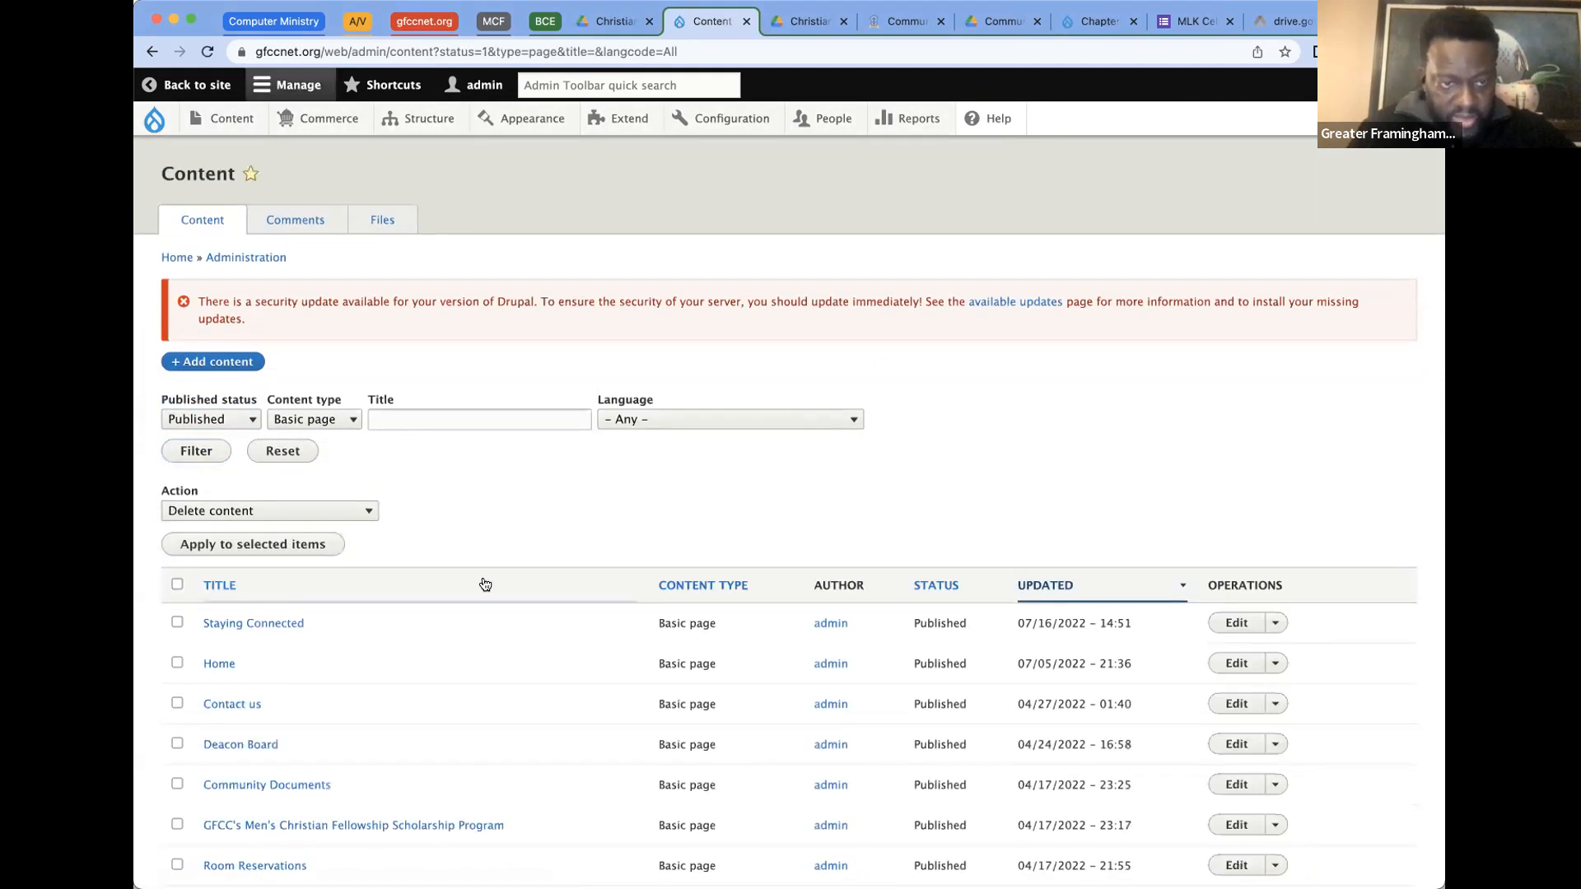
{"action": "scroll", "coordinate": [458, 506], "scroll_direction": "down", "scroll_amount": 5}
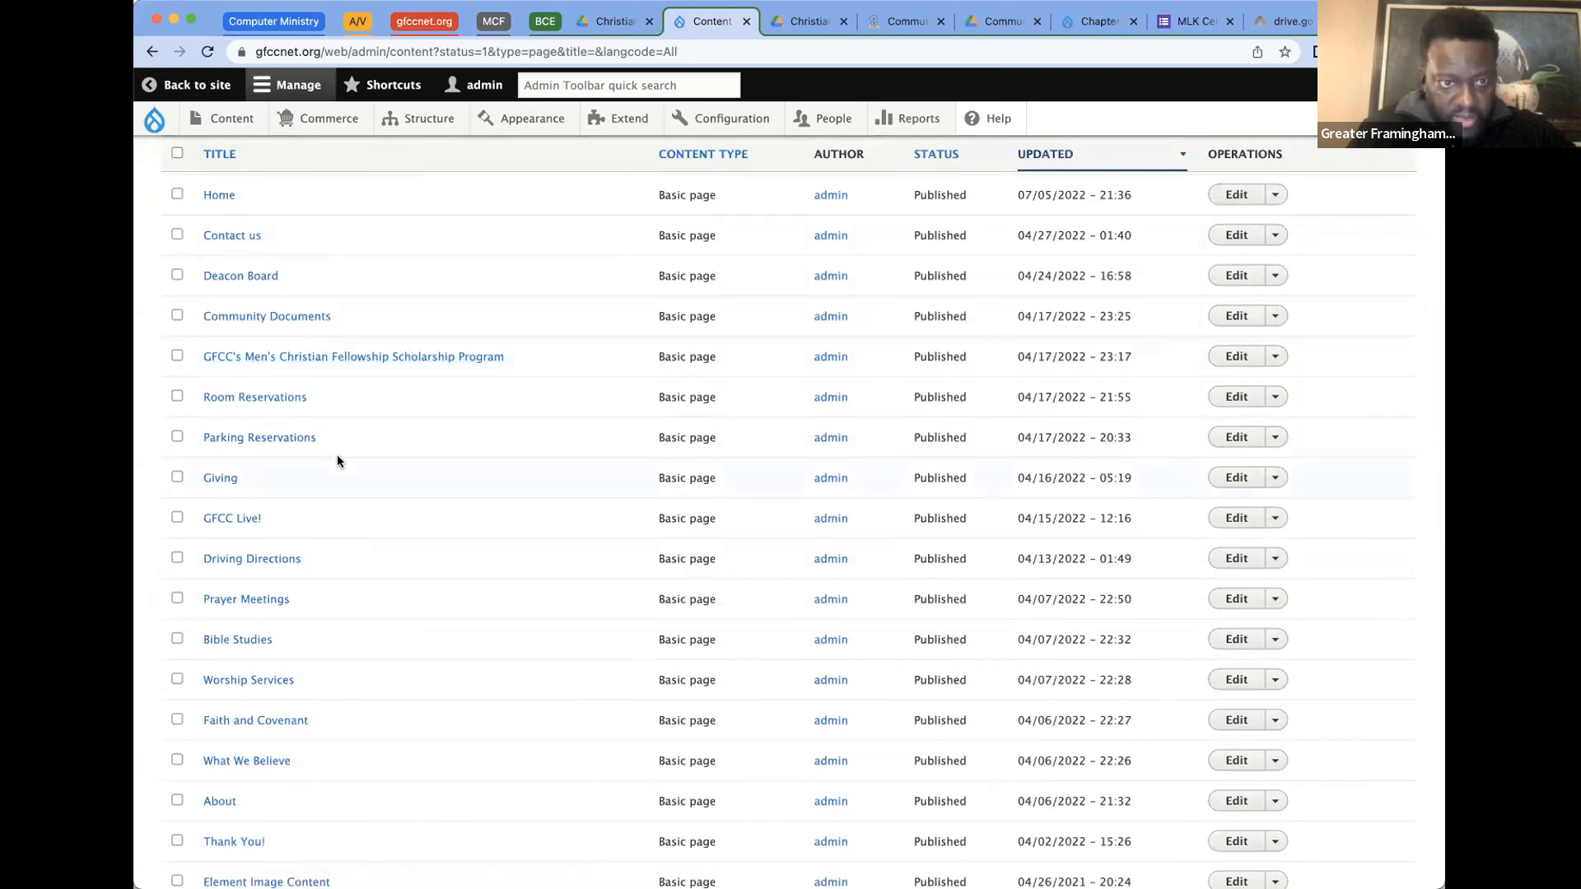
{"action": "scroll", "coordinate": [338, 461], "scroll_direction": "down", "scroll_amount": 5}
{"action": "scroll", "coordinate": [338, 461], "scroll_direction": "down", "scroll_amount": 8}
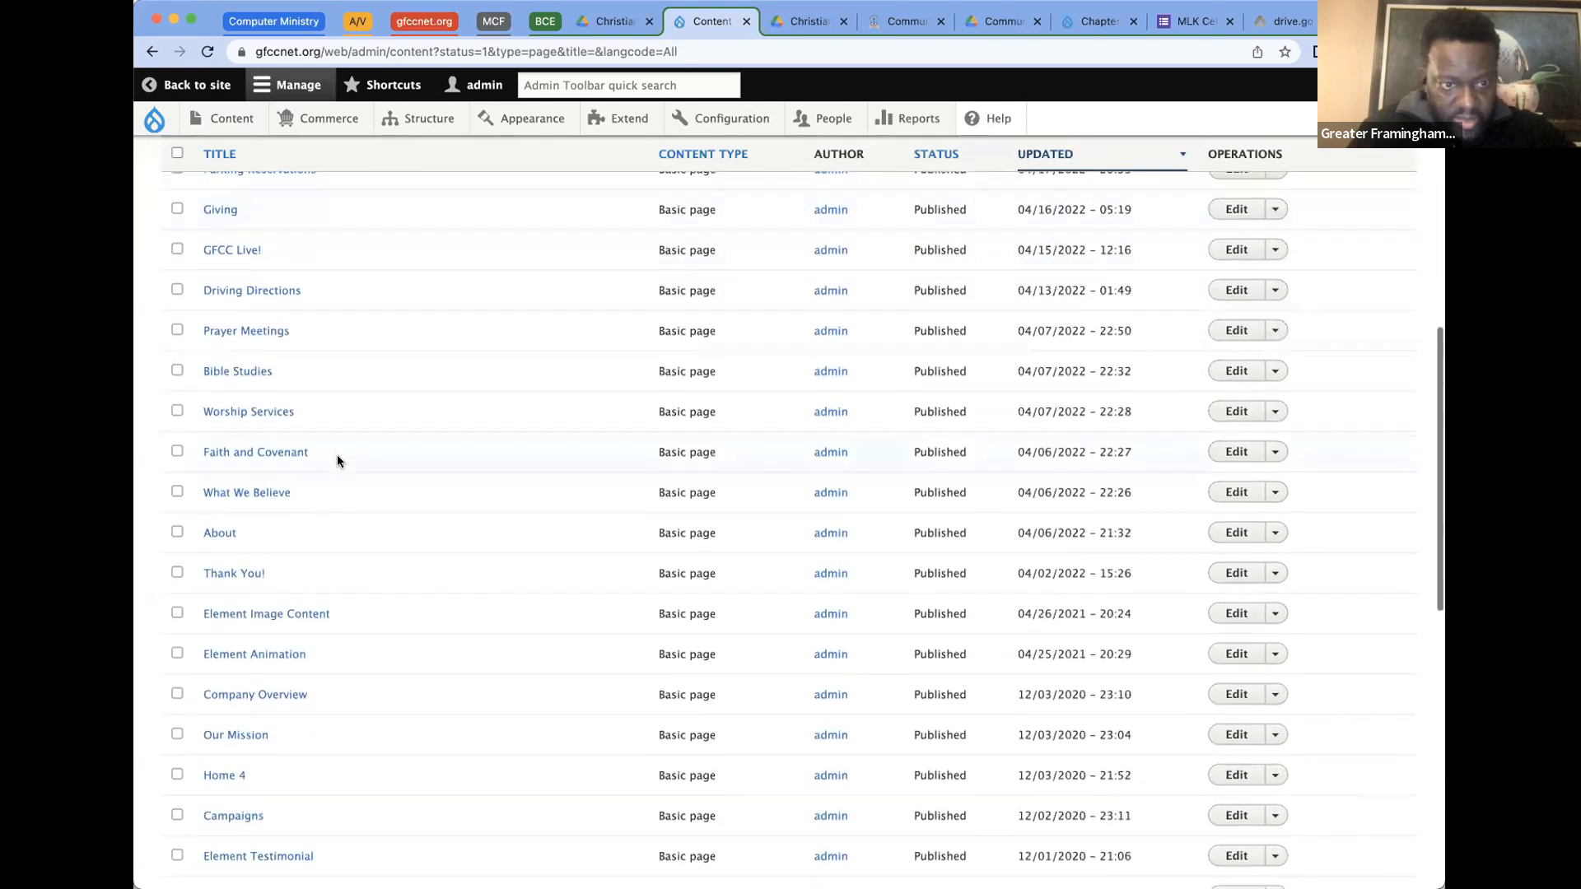
{"action": "scroll", "coordinate": [338, 461], "scroll_direction": "down", "scroll_amount": 13}
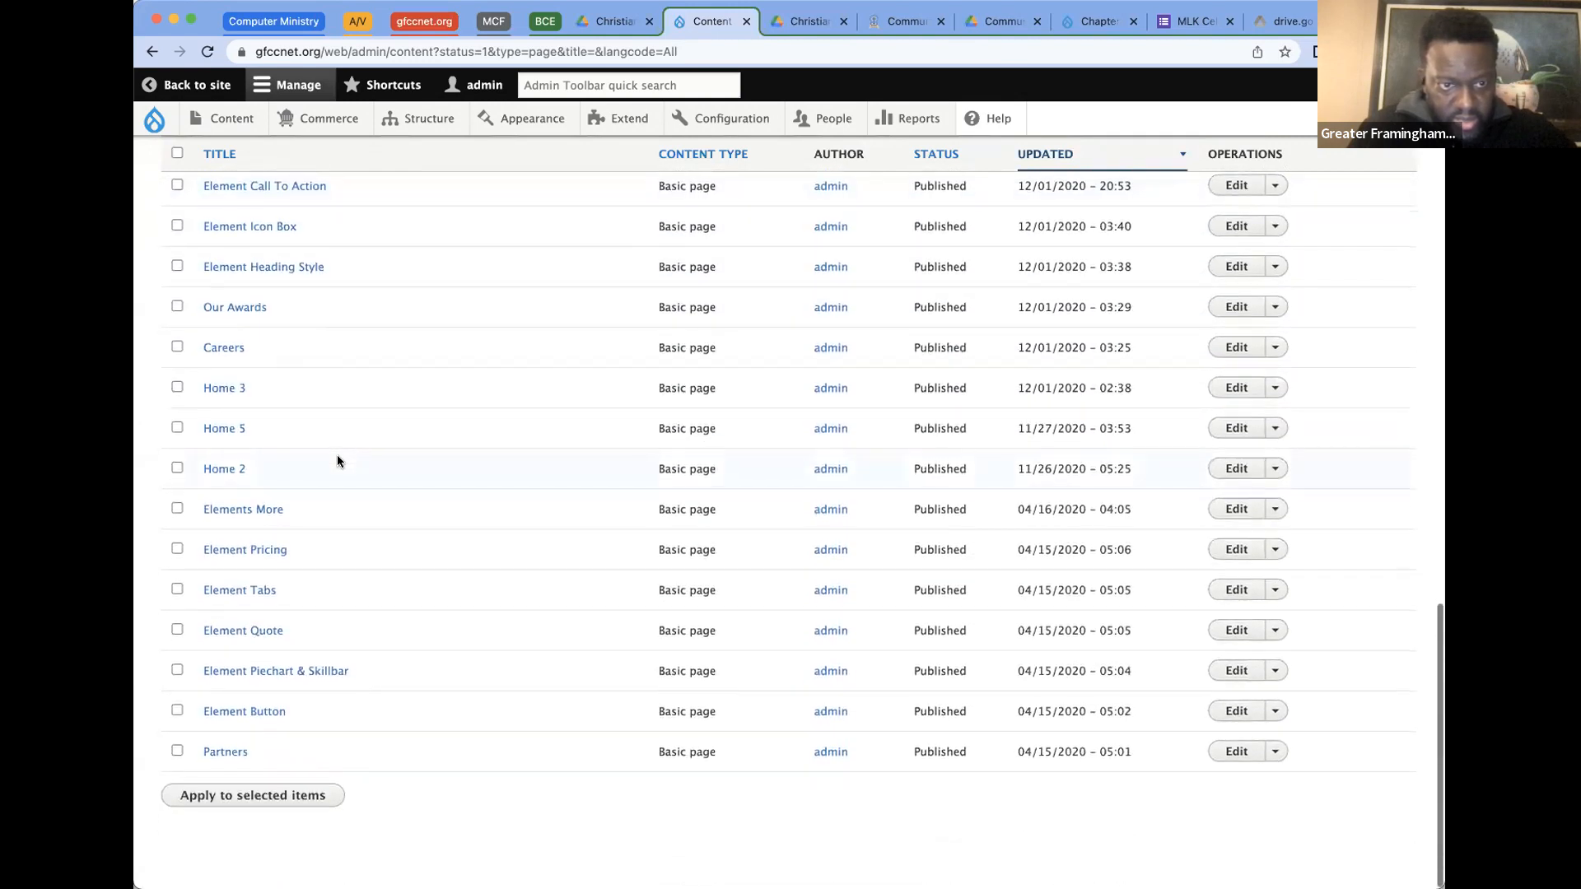
{"action": "scroll", "coordinate": [338, 461], "scroll_direction": "up", "scroll_amount": 20}
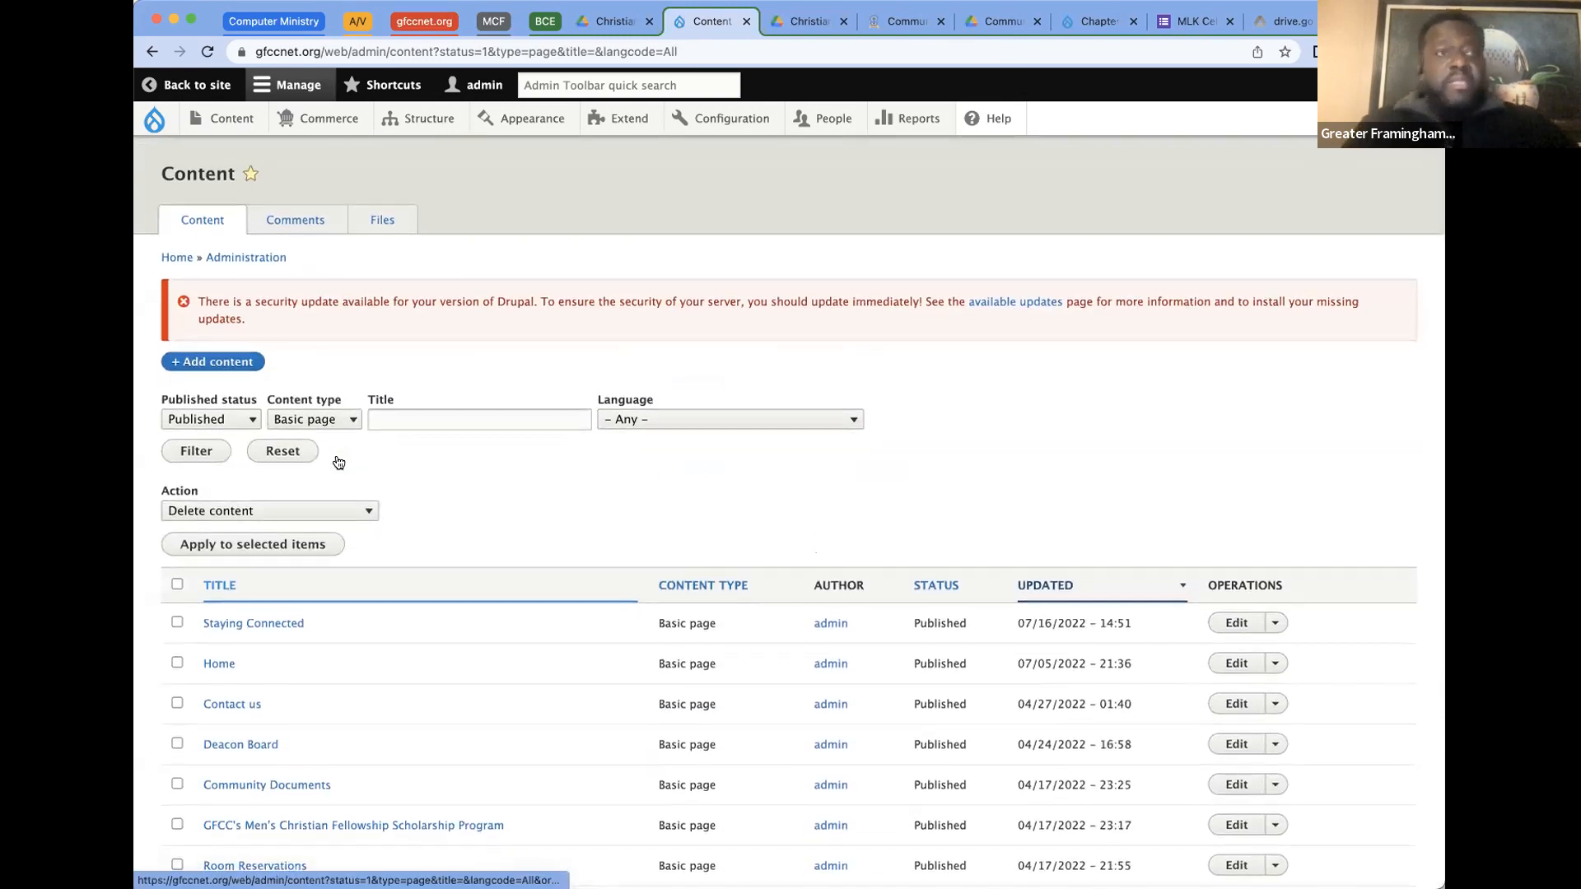
Step: Create a Basic page titled 'Some Title' with placeholder body text and save it published
{"action": "left_click", "coordinate": [230, 363]}
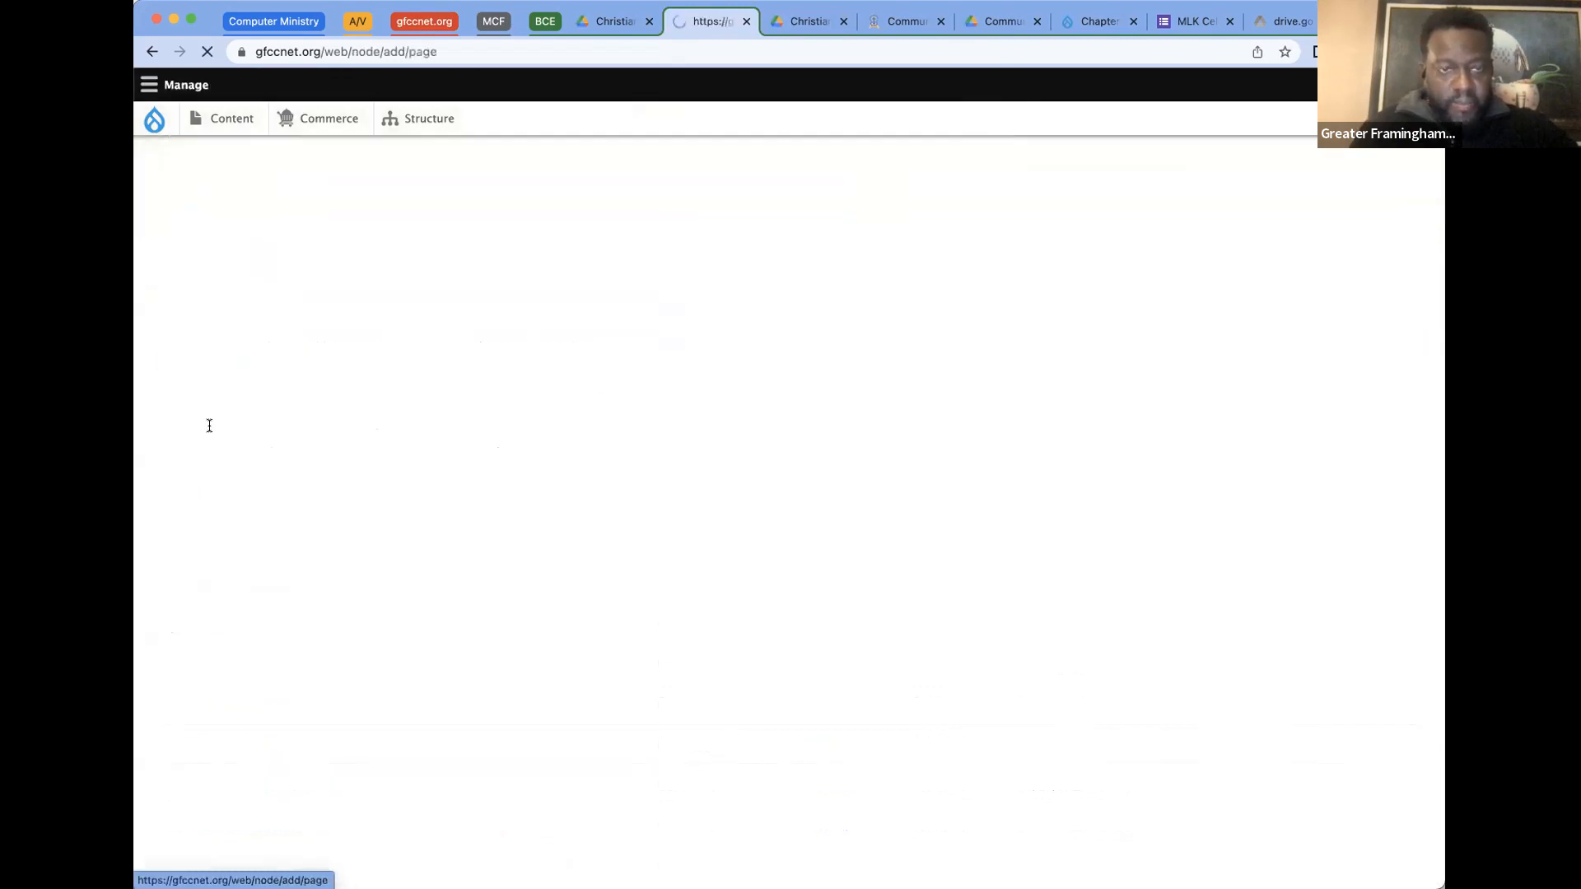
{"action": "left_click", "coordinate": [289, 341]}
{"action": "type", "text": "Some Title"}
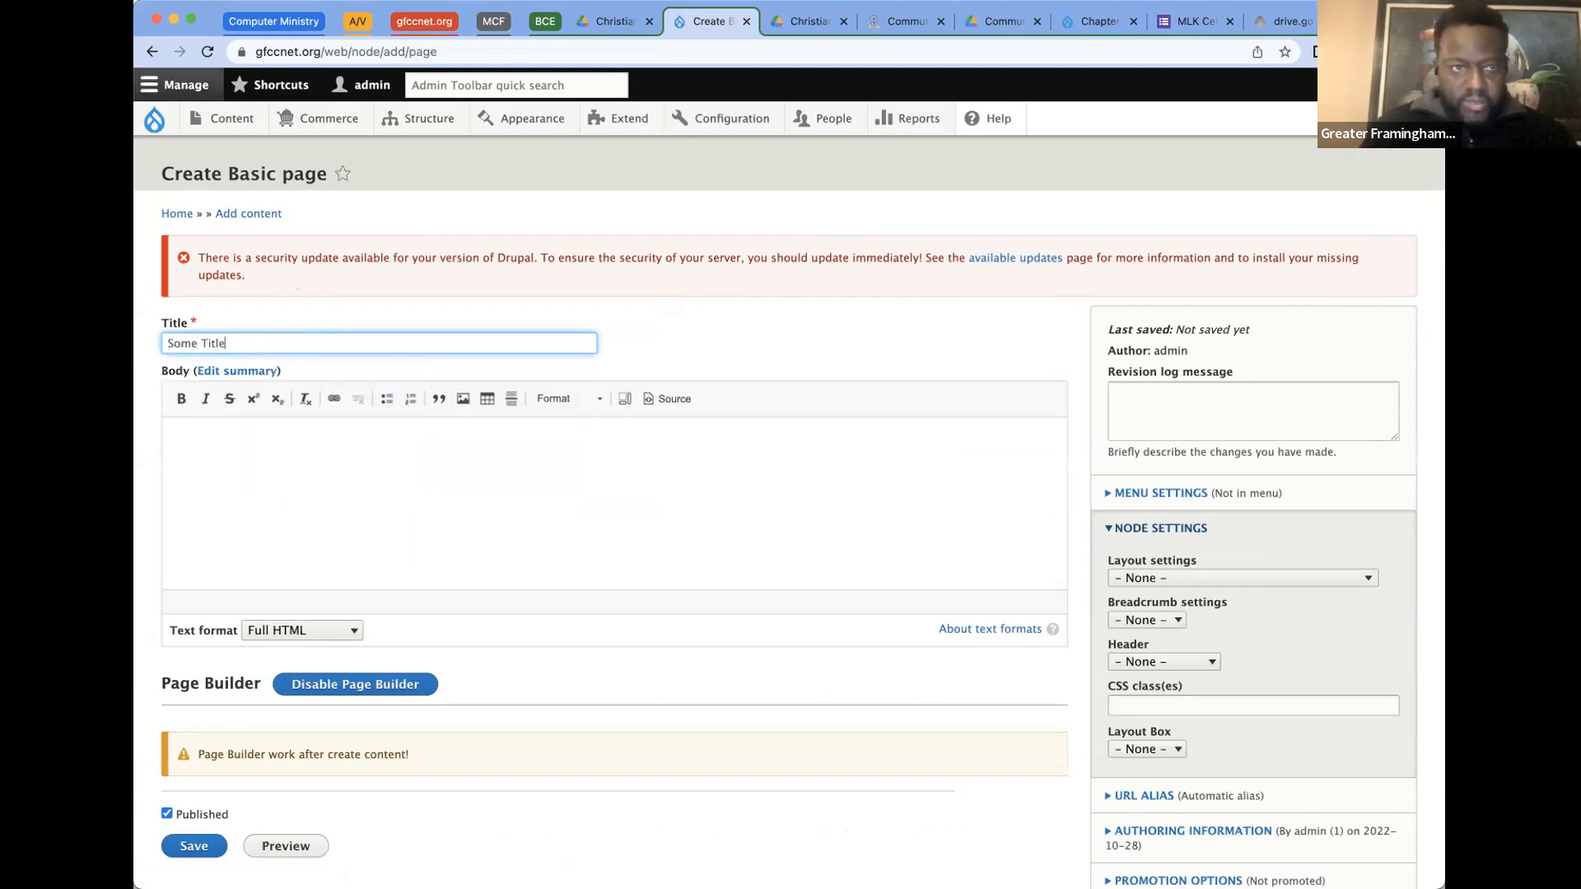
{"action": "left_click", "coordinate": [290, 453]}
{"action": "type", "text": "sd s,dms.,md.s,md"}
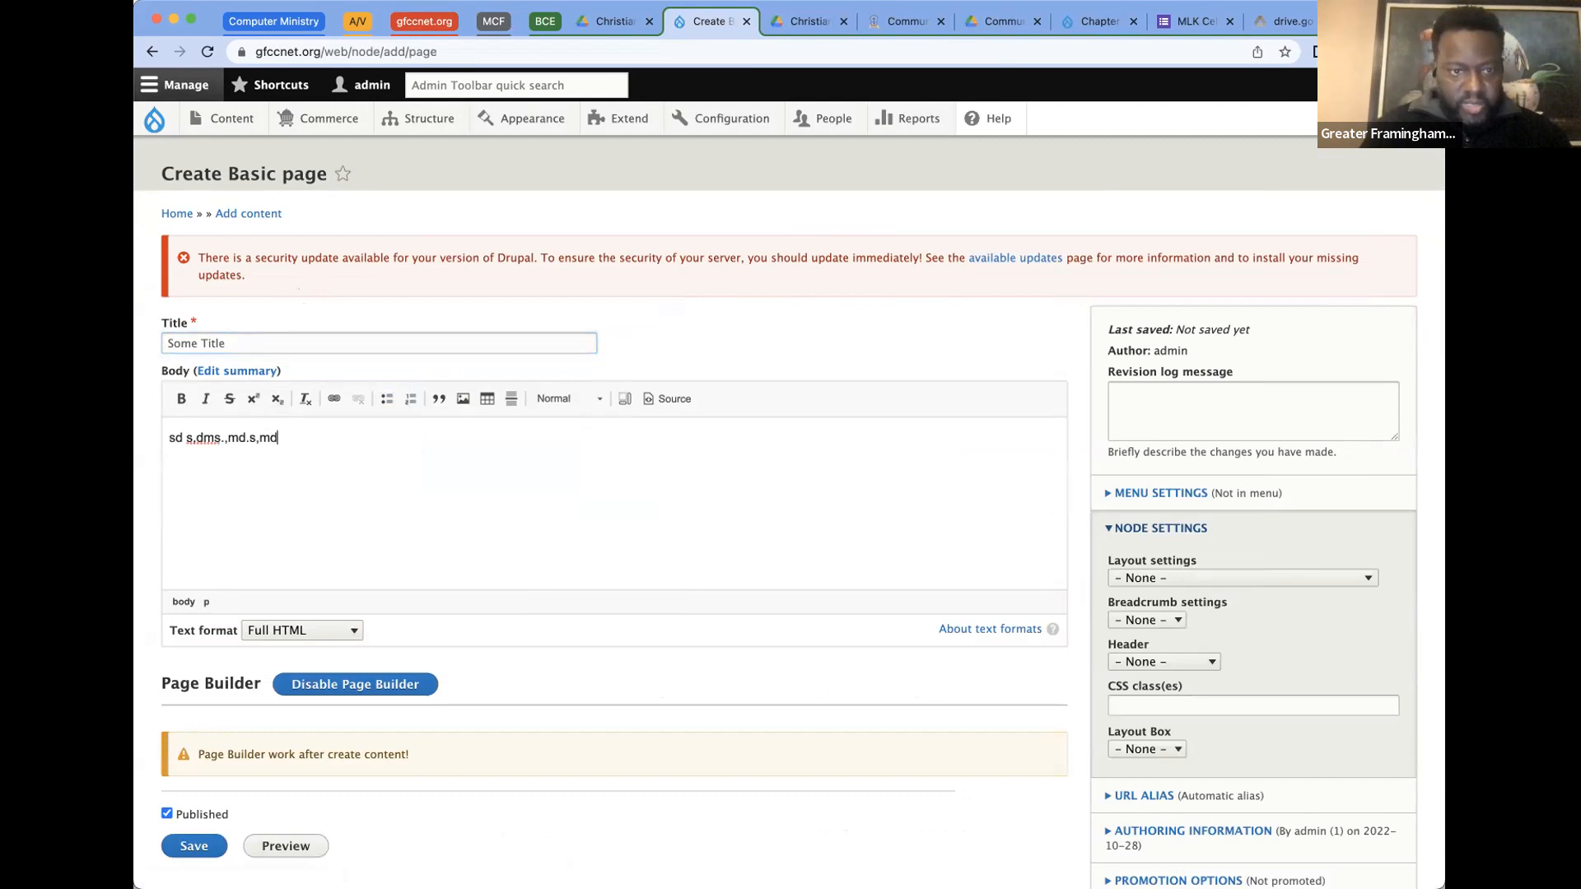
{"action": "scroll", "coordinate": [788, 512], "scroll_direction": "down", "scroll_amount": 2}
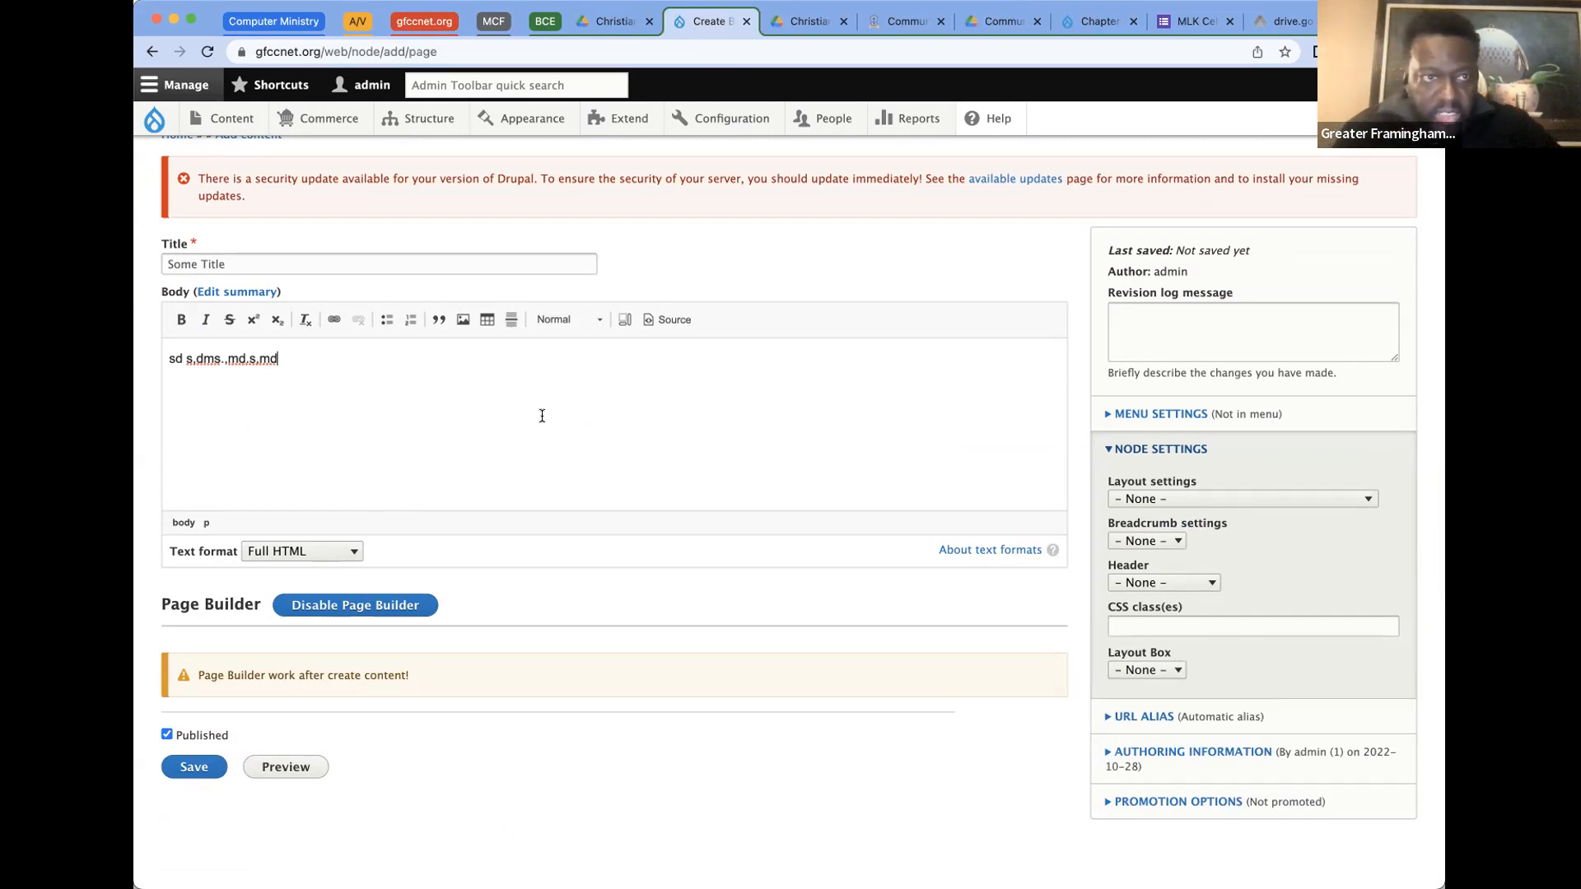
{"action": "scroll", "coordinate": [542, 416], "scroll_direction": "up", "scroll_amount": 2}
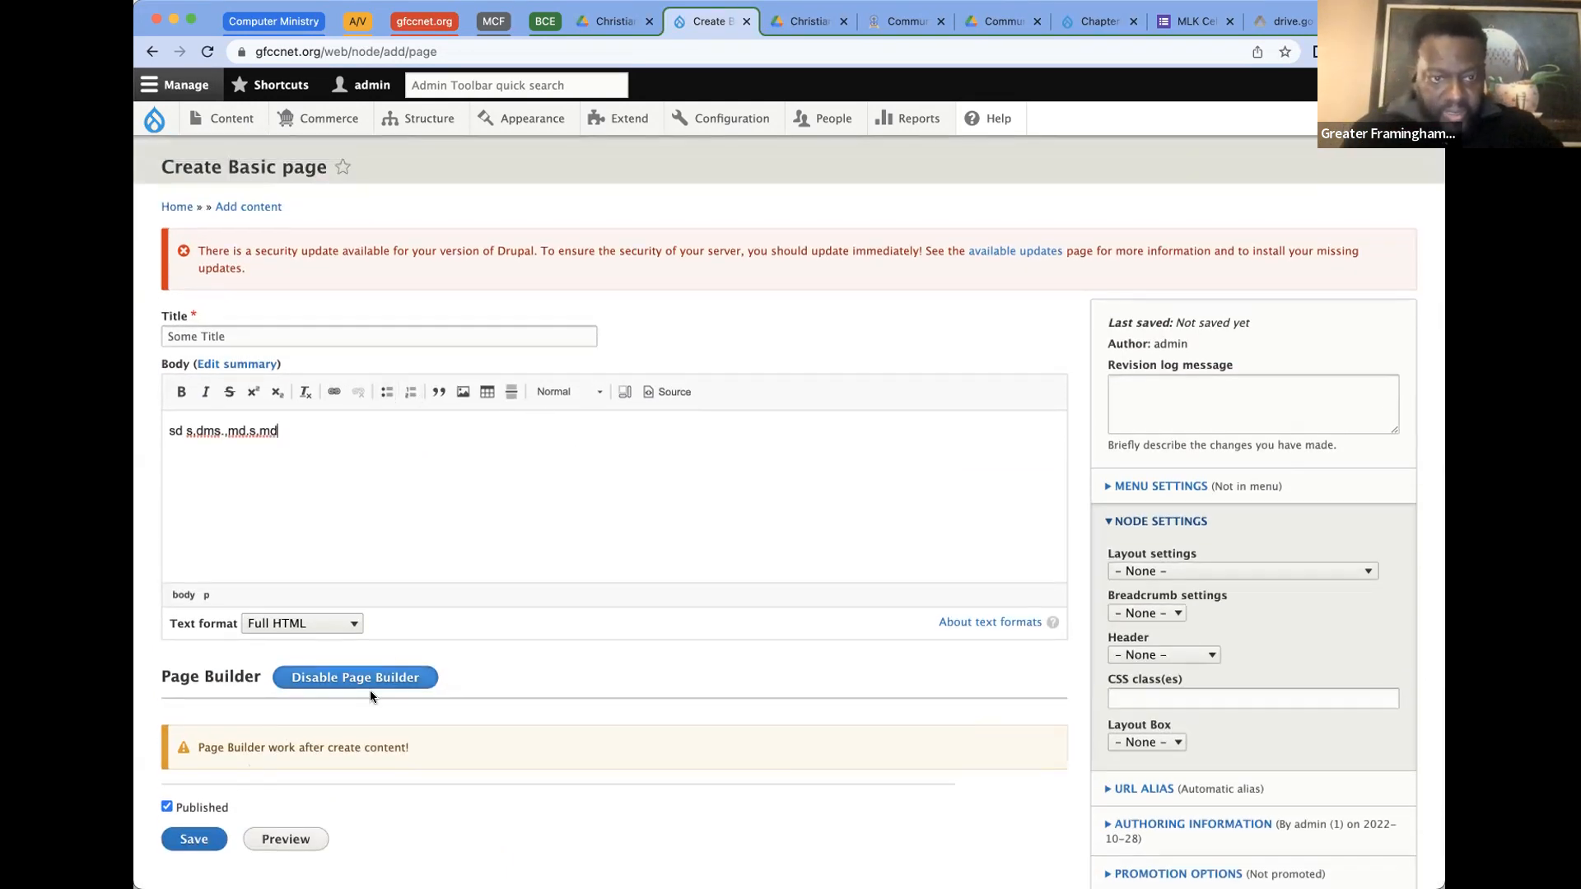
{"action": "scroll", "coordinate": [245, 771], "scroll_direction": "down", "scroll_amount": 2}
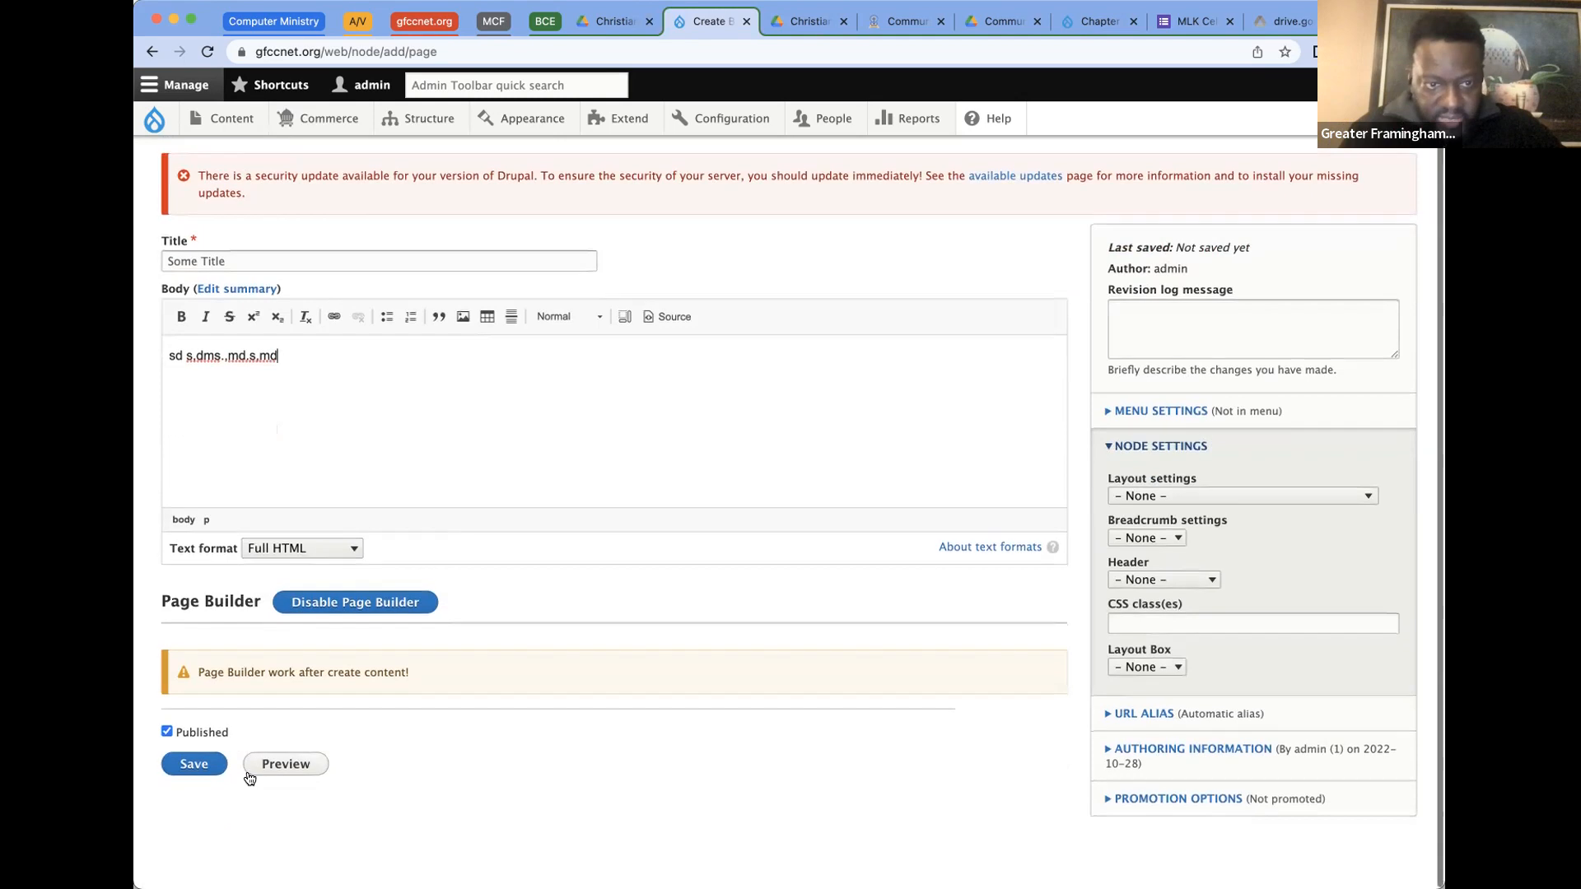
{"action": "left_click", "coordinate": [196, 772]}
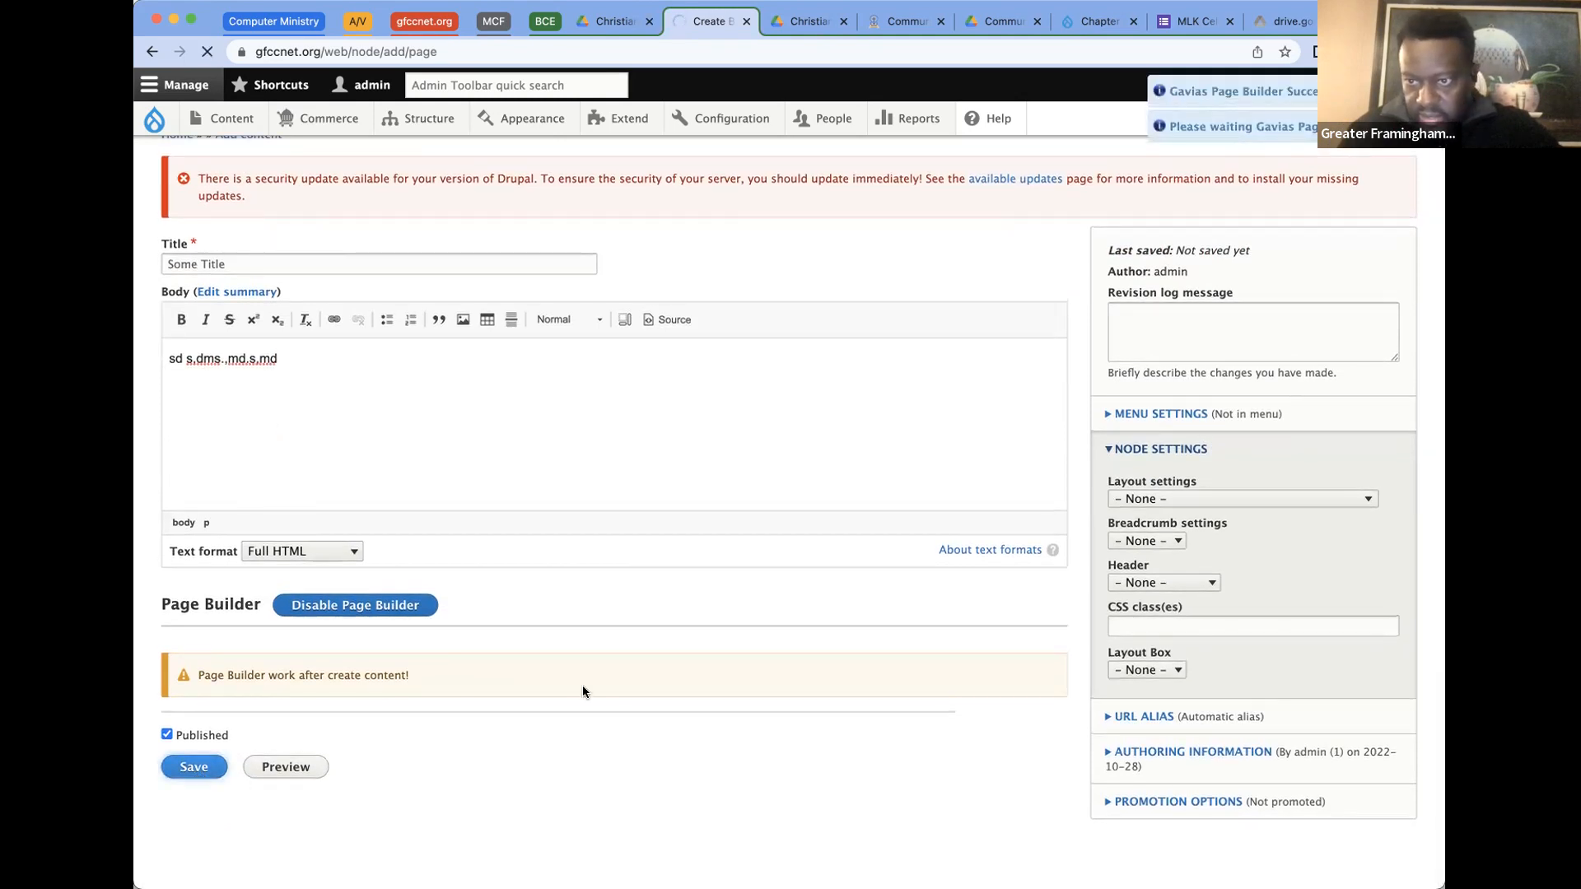
Step: Open the Some Title page's edit form, then return to the Christian Education Drive folder
{"action": "scroll", "coordinate": [714, 520], "scroll_direction": "down", "scroll_amount": 4}
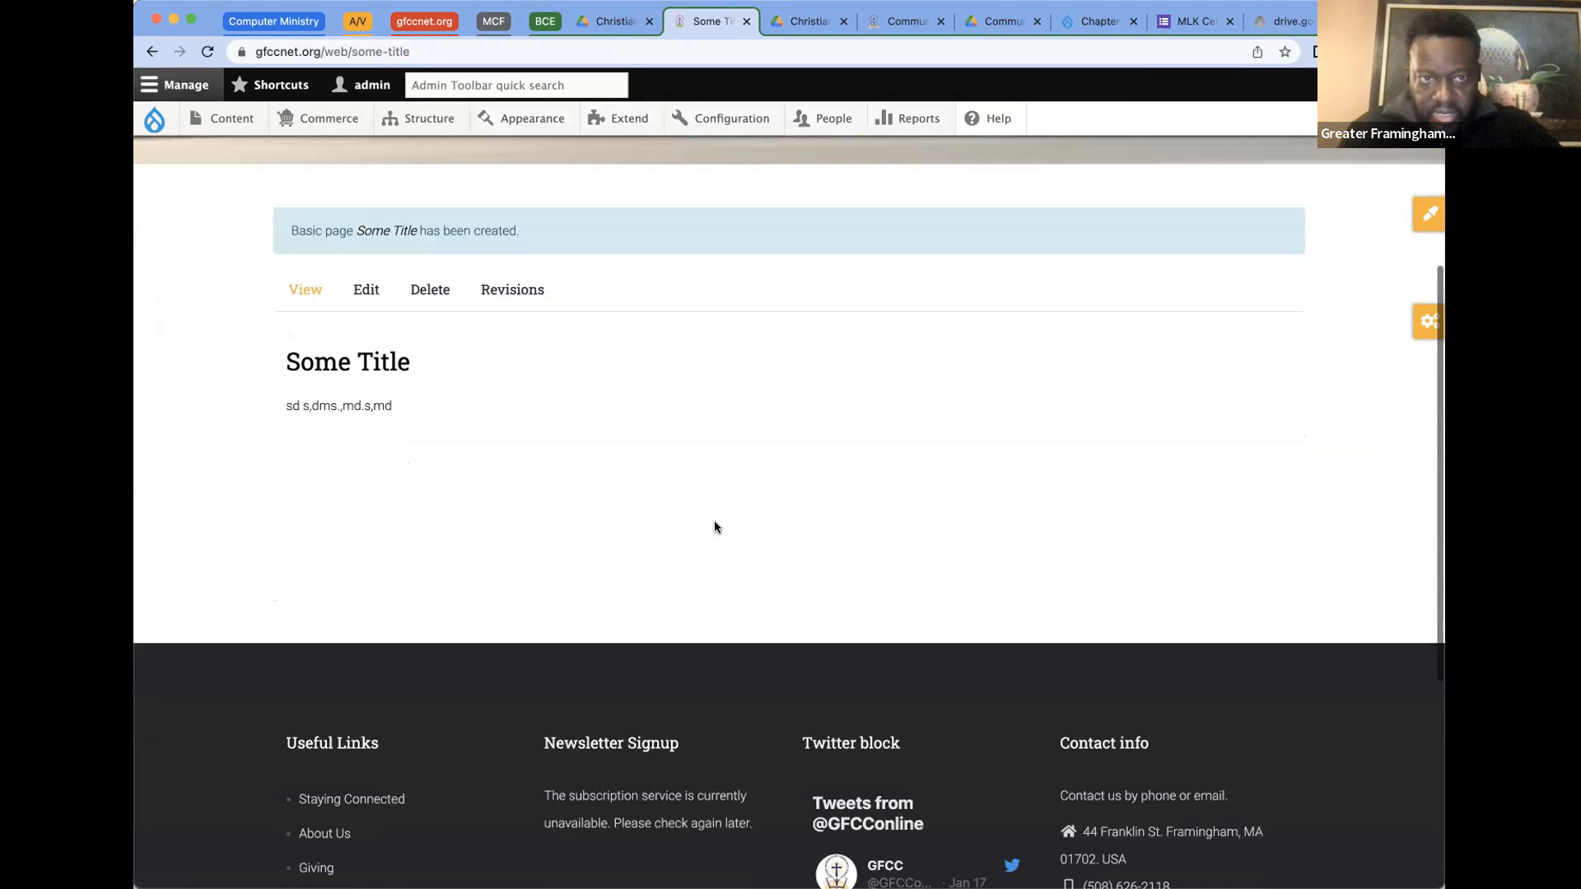
{"action": "scroll", "coordinate": [714, 520], "scroll_direction": "up", "scroll_amount": 2}
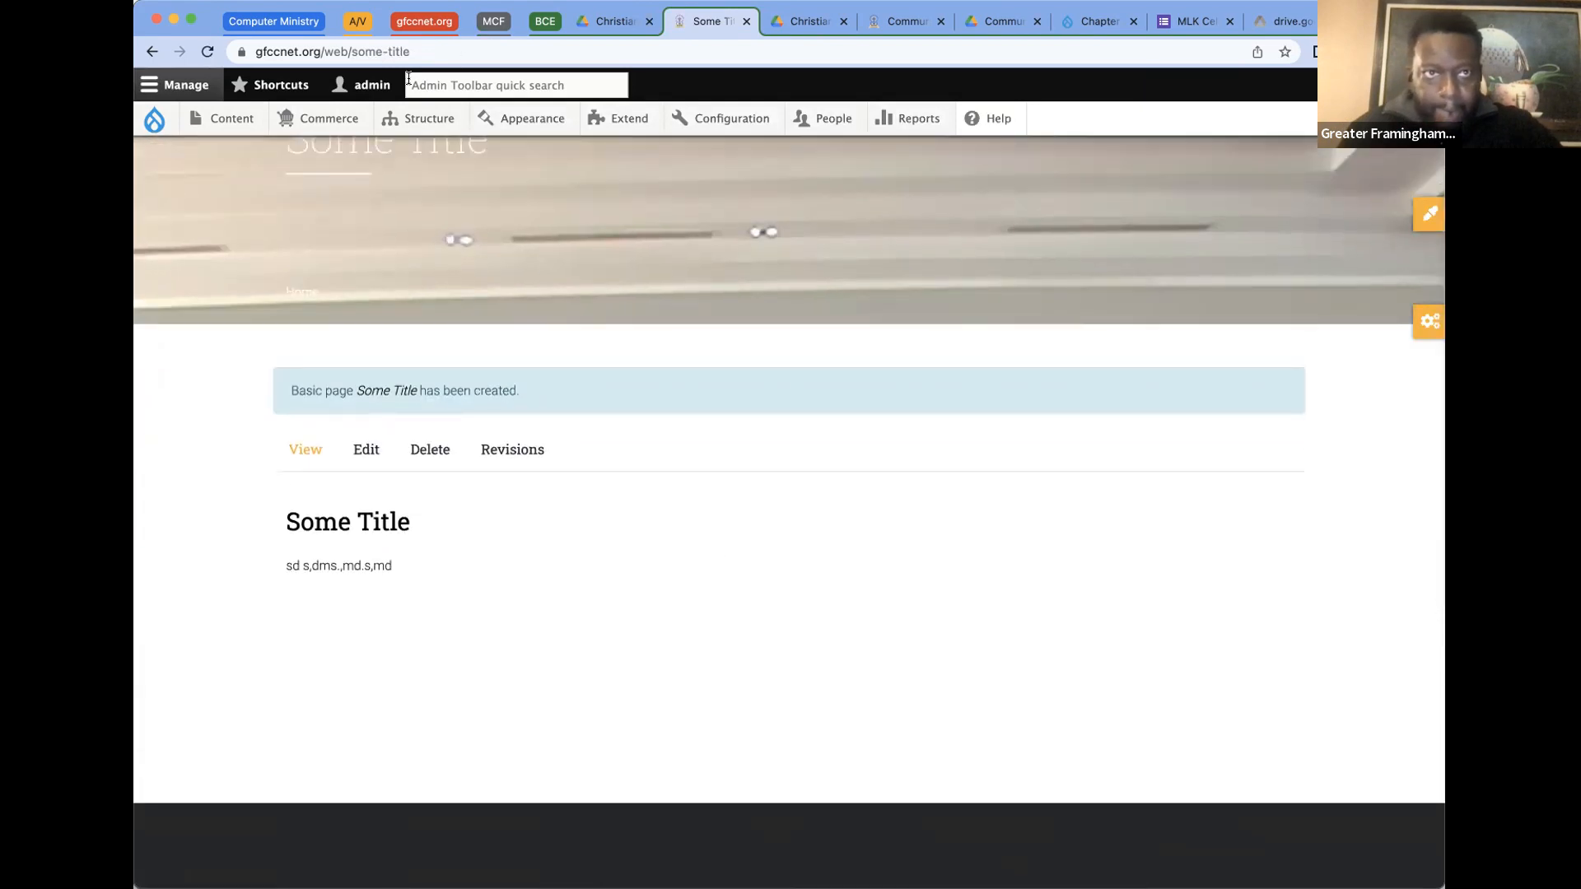
{"action": "left_click", "coordinate": [364, 452]}
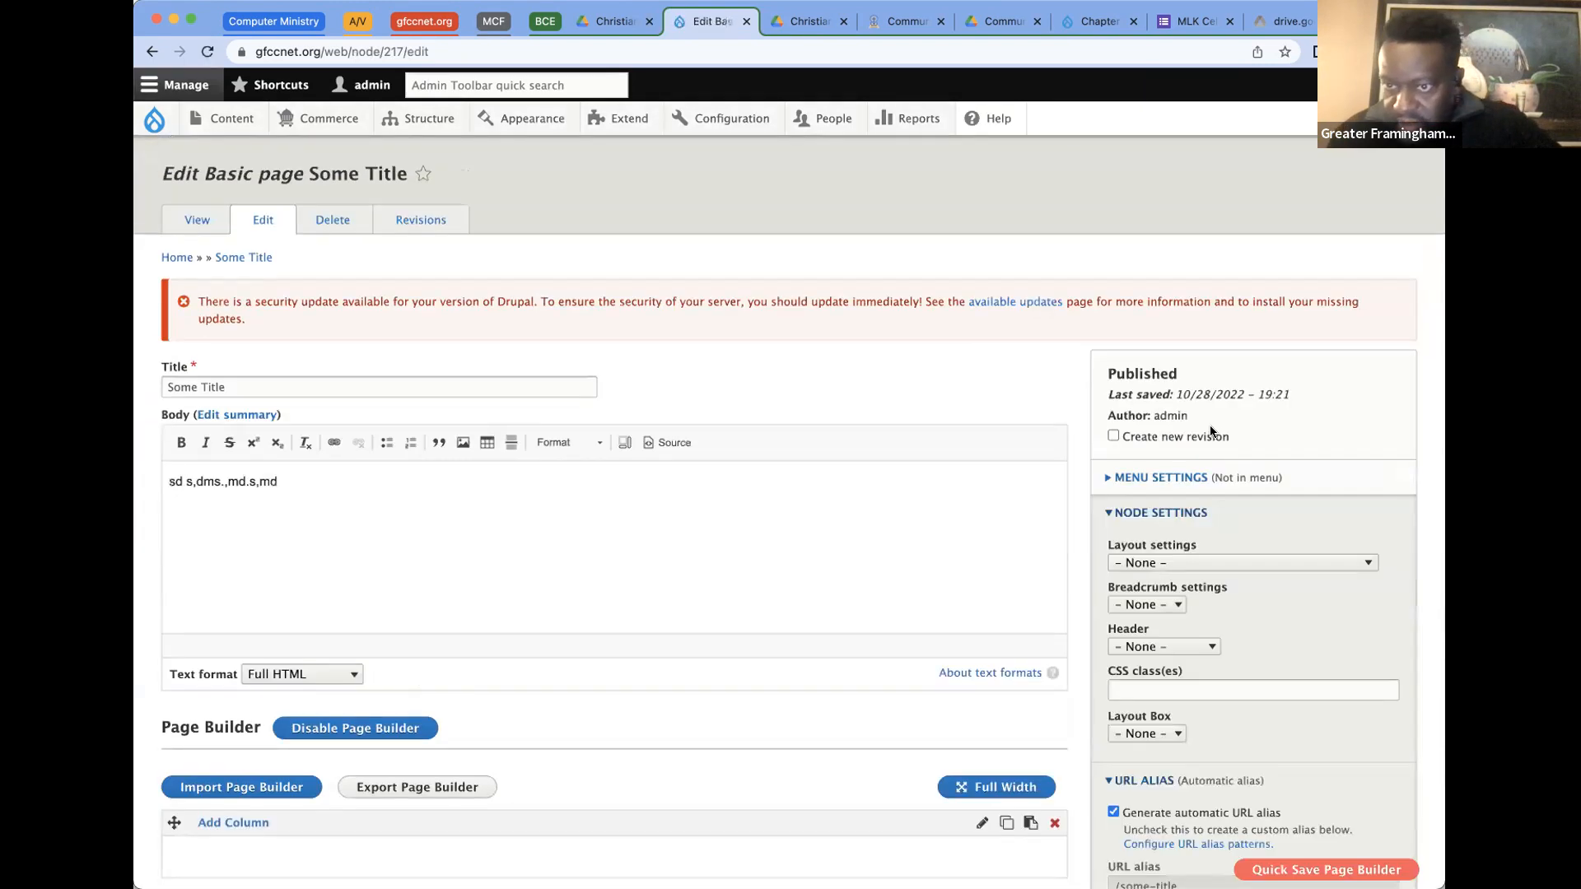
{"action": "scroll", "coordinate": [1209, 425], "scroll_direction": "down", "scroll_amount": 2}
{"action": "scroll", "coordinate": [1211, 432], "scroll_direction": "down", "scroll_amount": 1}
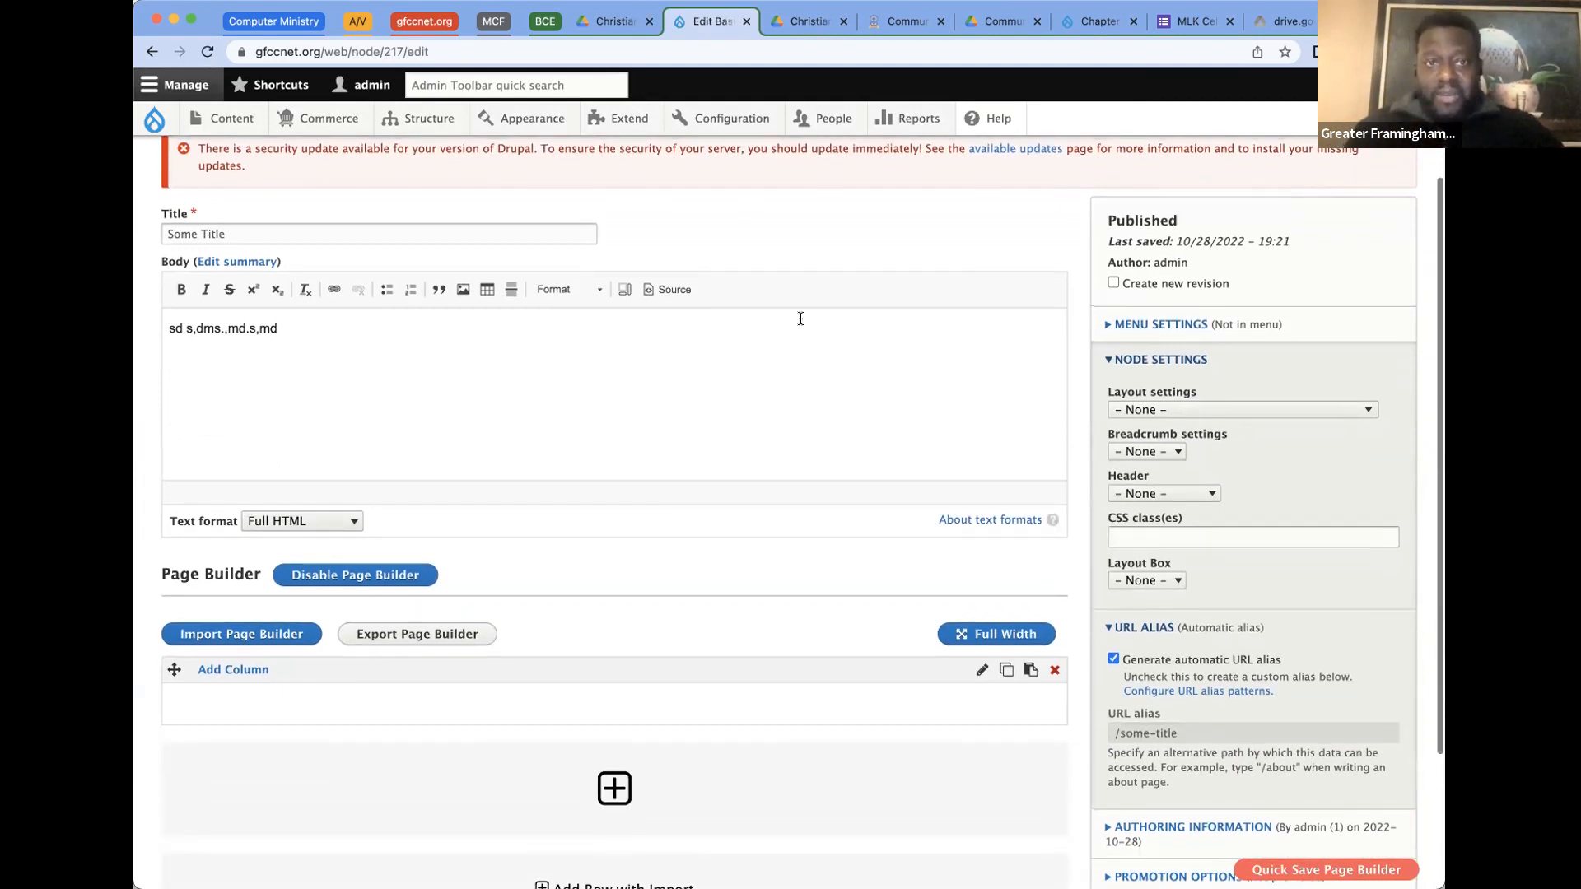
{"action": "scroll", "coordinate": [797, 318], "scroll_direction": "up", "scroll_amount": 3}
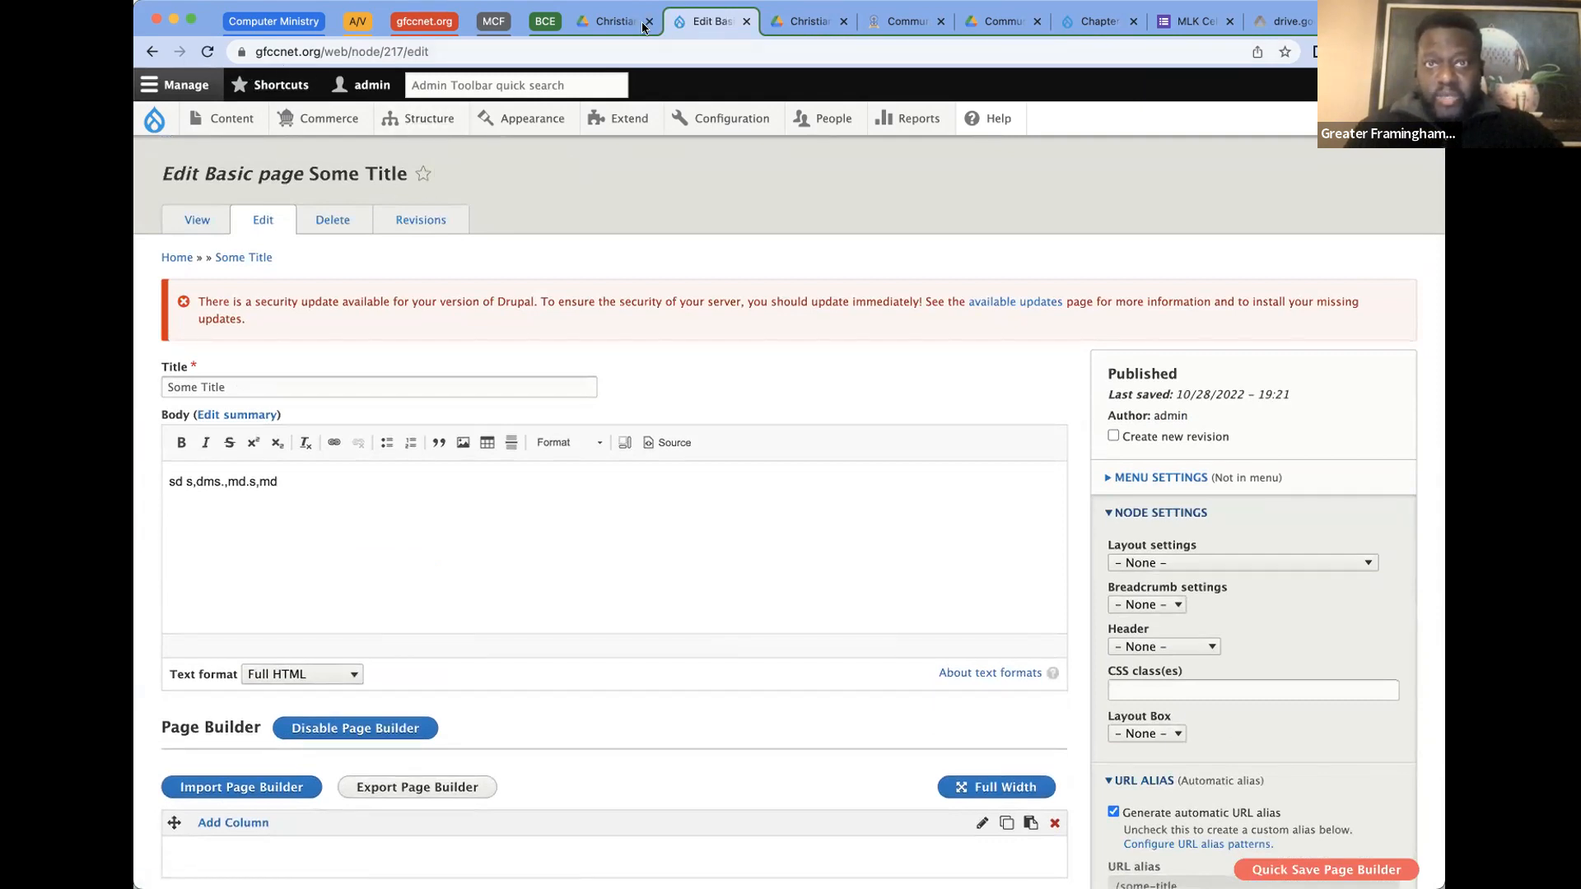
{"action": "left_click", "coordinate": [615, 23]}
Step: Load the church website's home page via 'gfcc', then bring back the Some Title edit form
{"action": "left_click", "coordinate": [609, 43]}
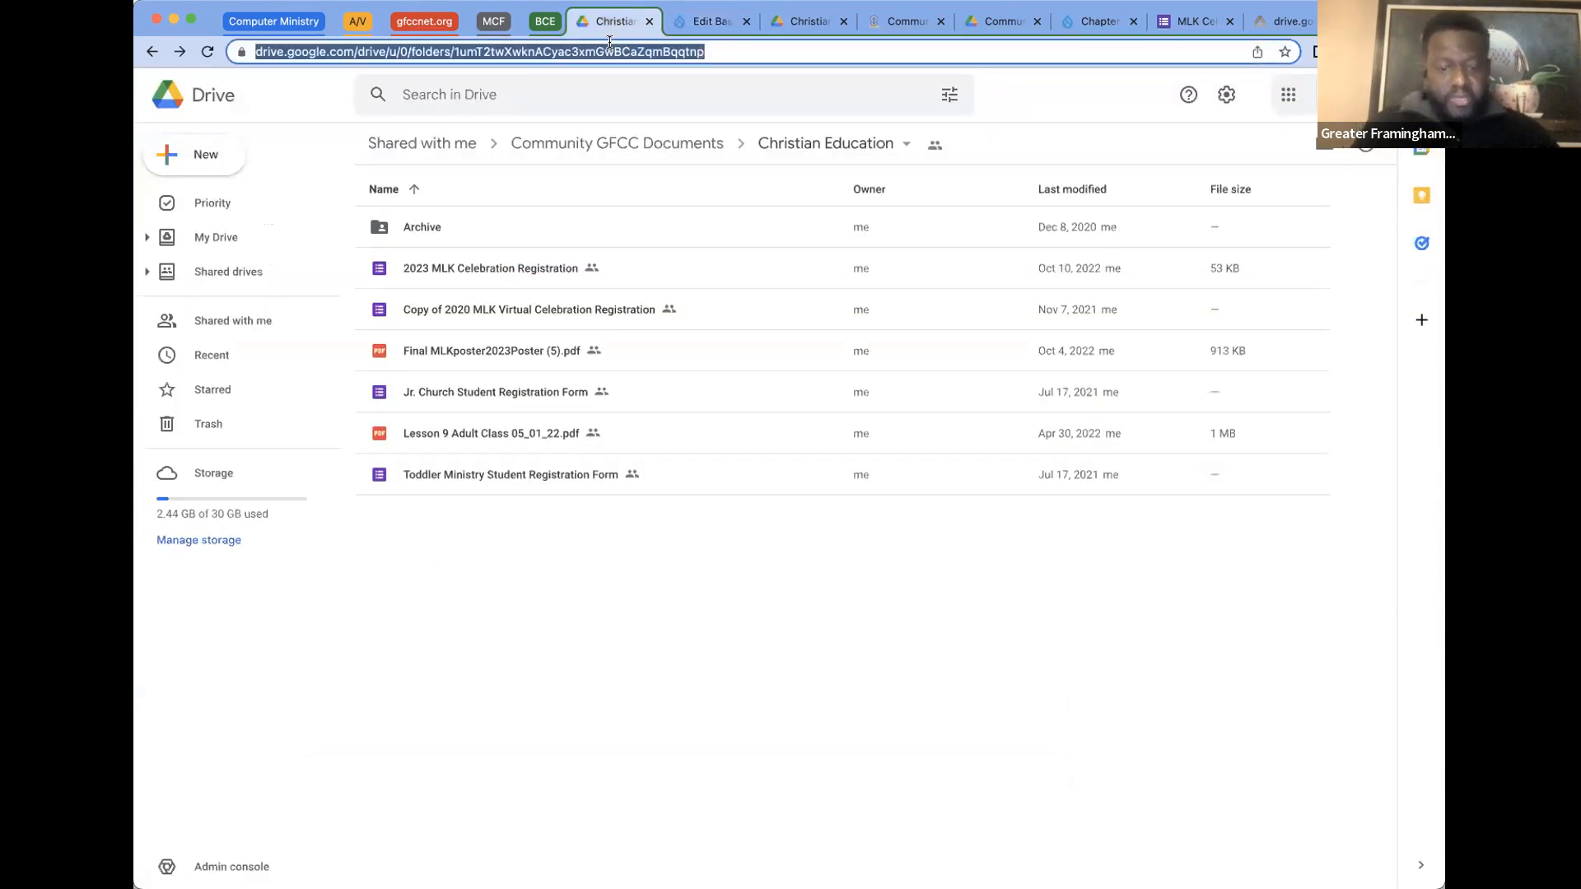
{"action": "type", "text": "gfccnet.org"}
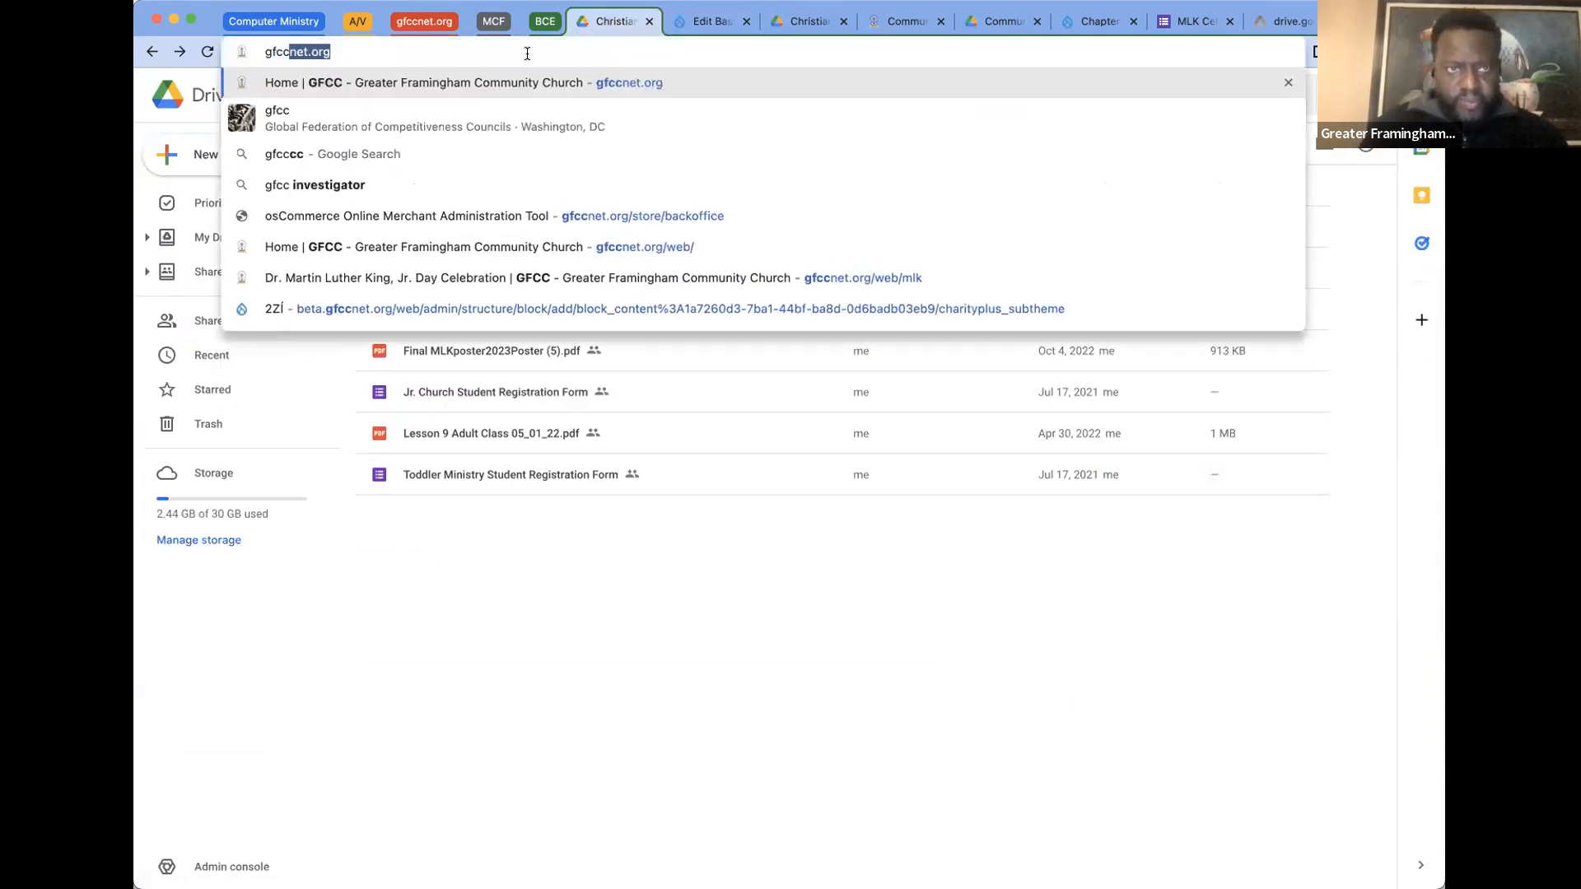
{"action": "key", "text": "Return"}
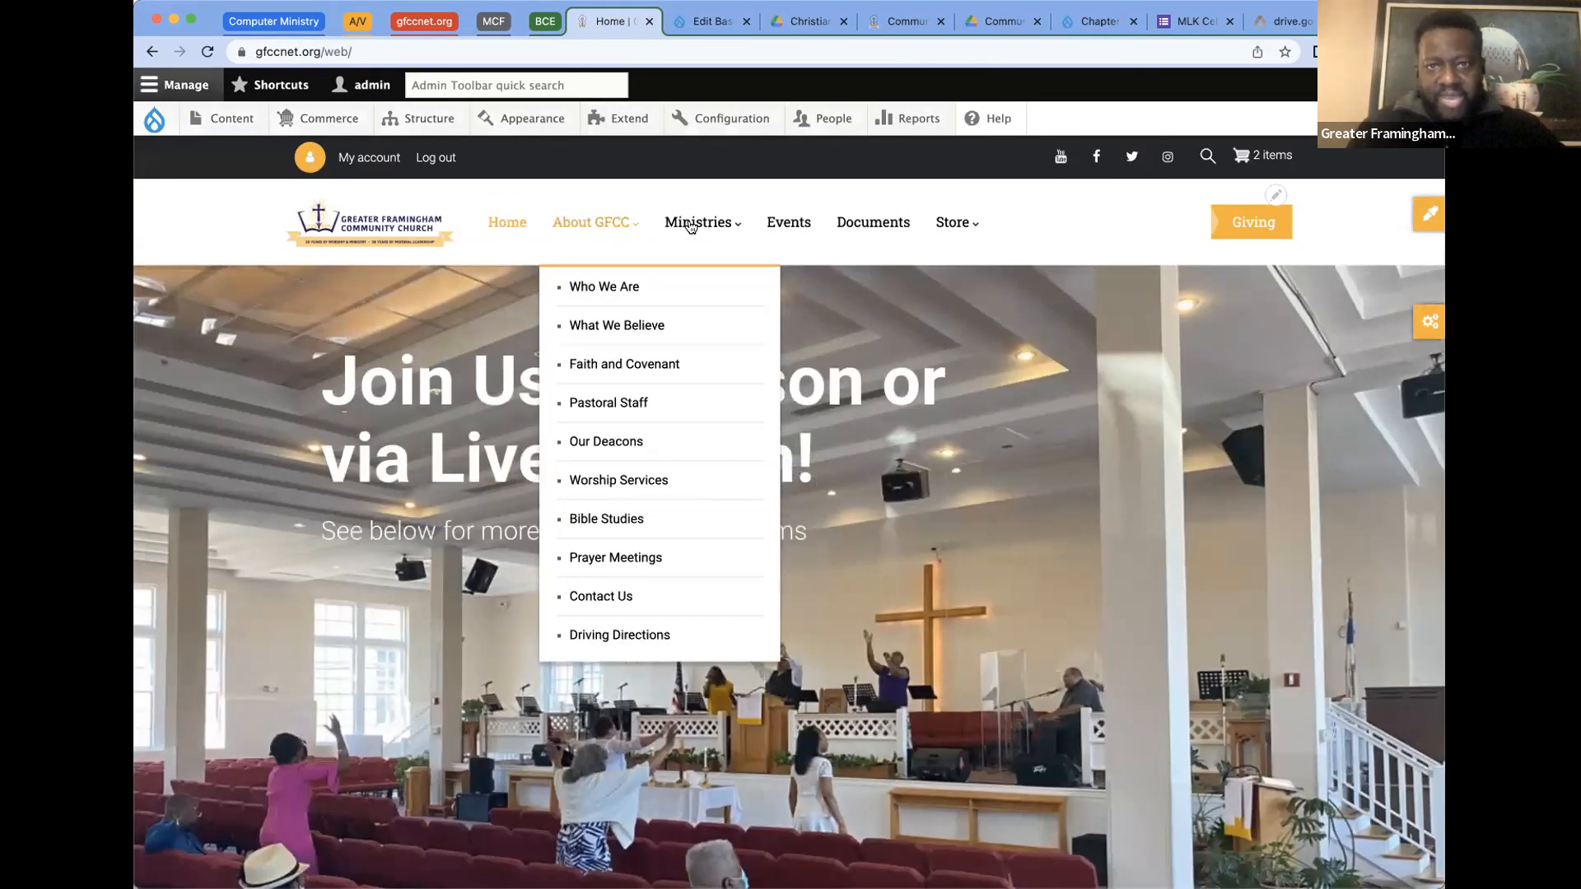
{"action": "mouse_move", "coordinate": [690, 227]}
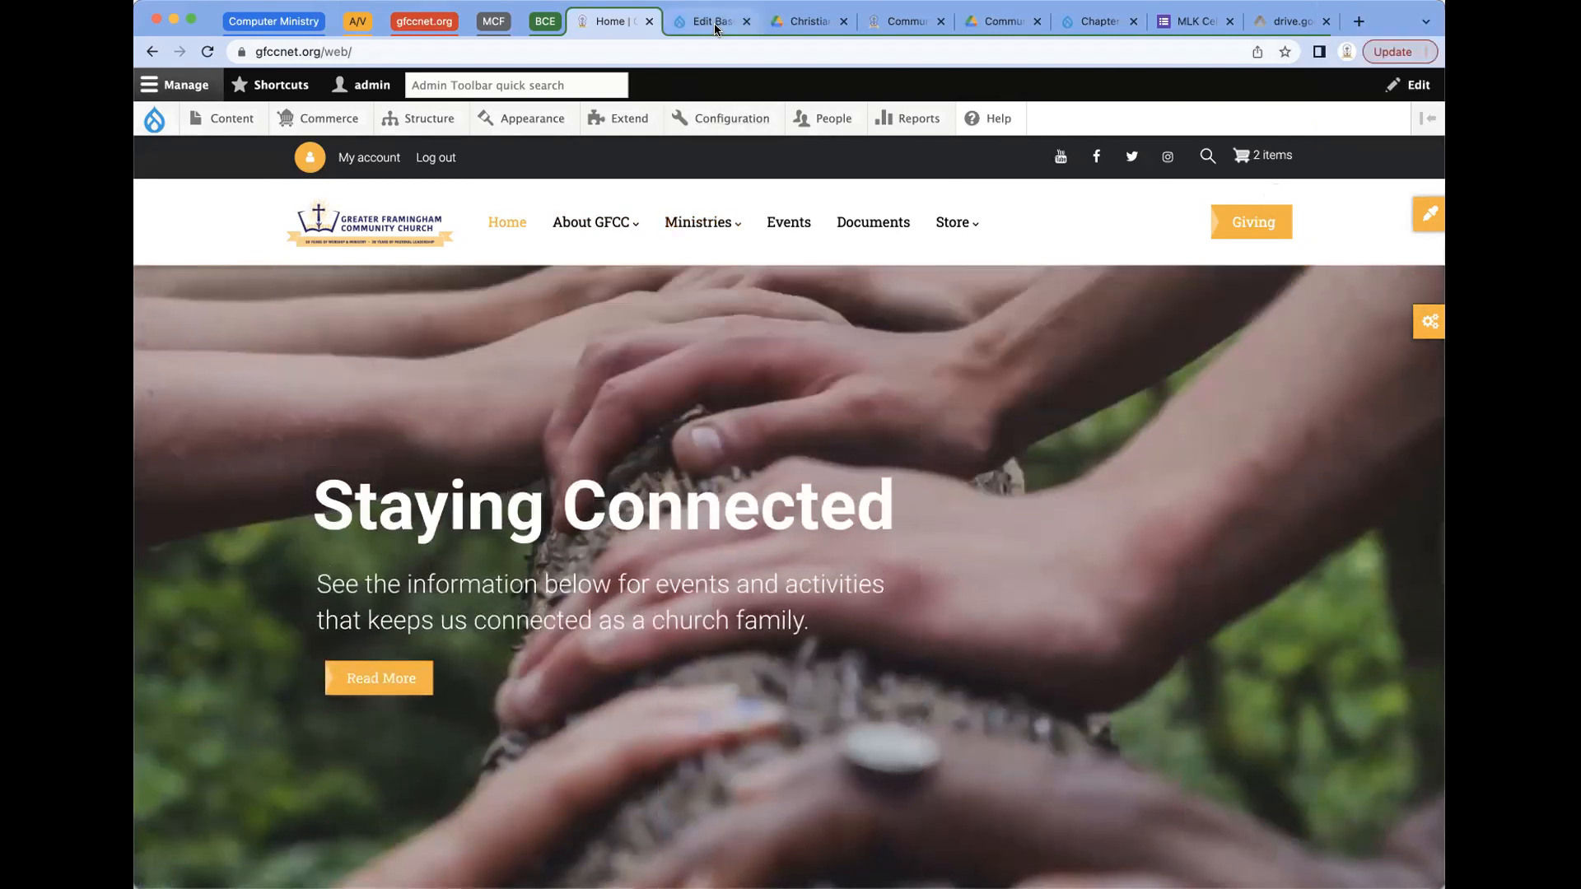
{"action": "left_click", "coordinate": [713, 22]}
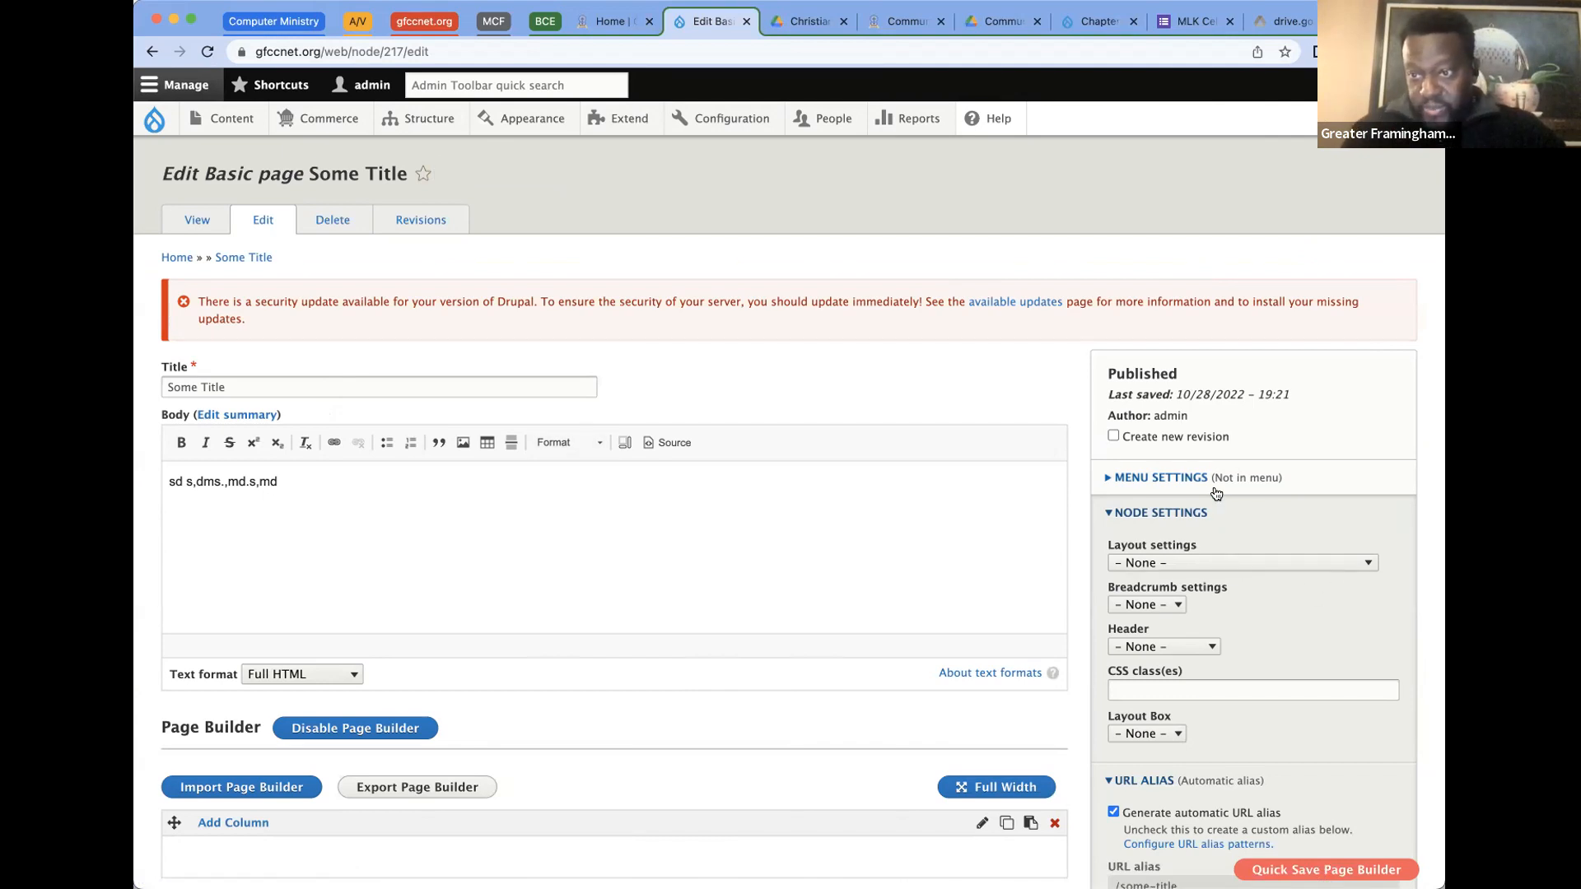
Step: Enable a menu link for Some Title and list parent items like About GFCC and Our Deacons
{"action": "scroll", "coordinate": [1211, 503], "scroll_direction": "down", "scroll_amount": 2}
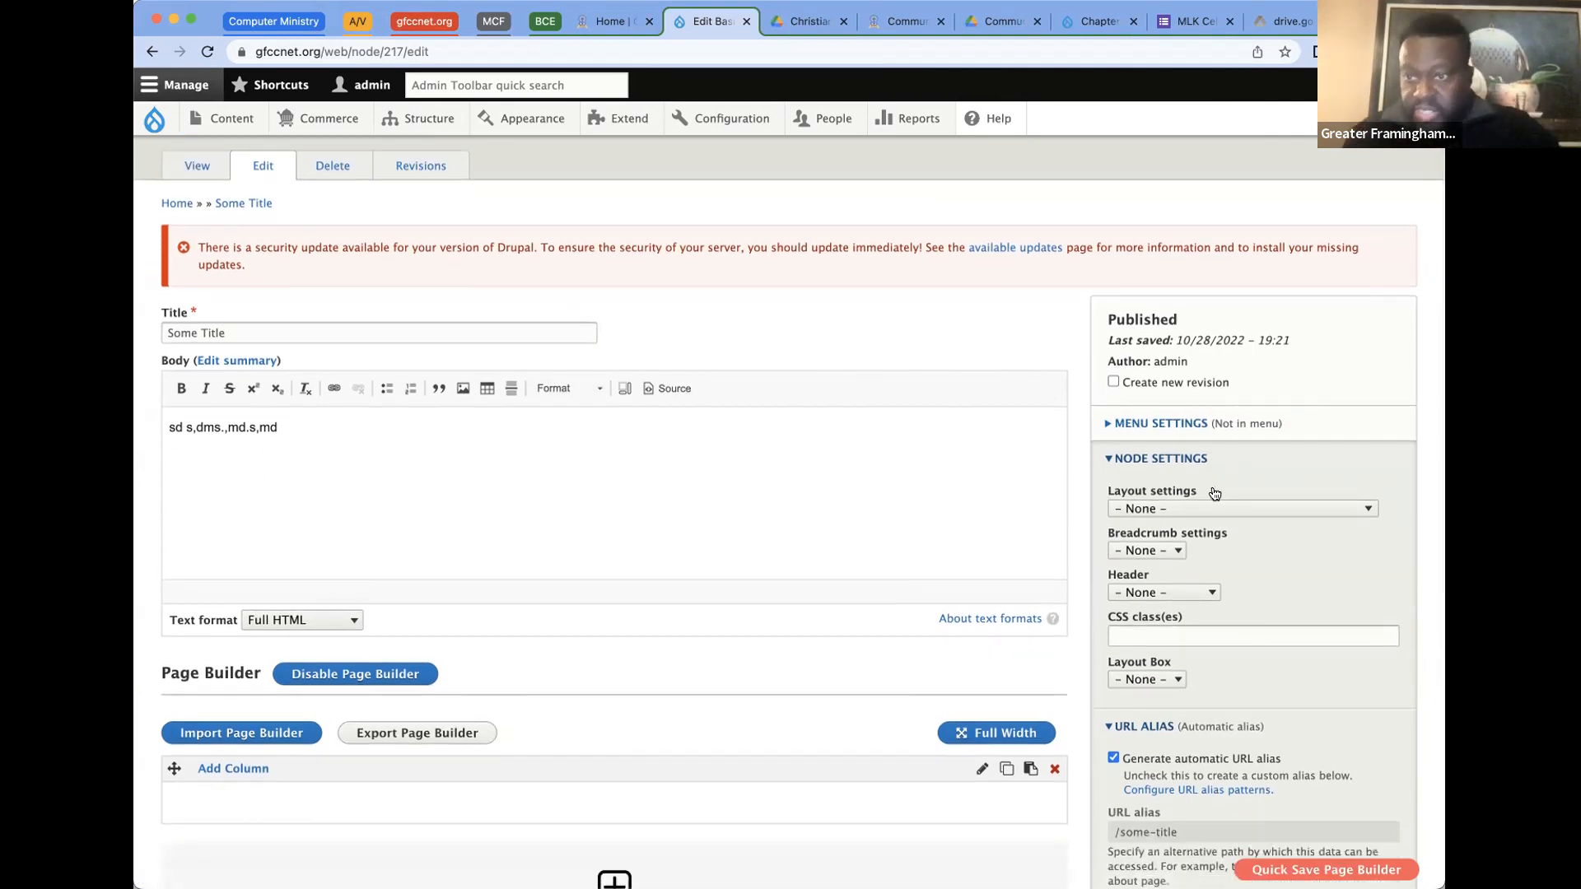
{"action": "left_click", "coordinate": [1163, 424]}
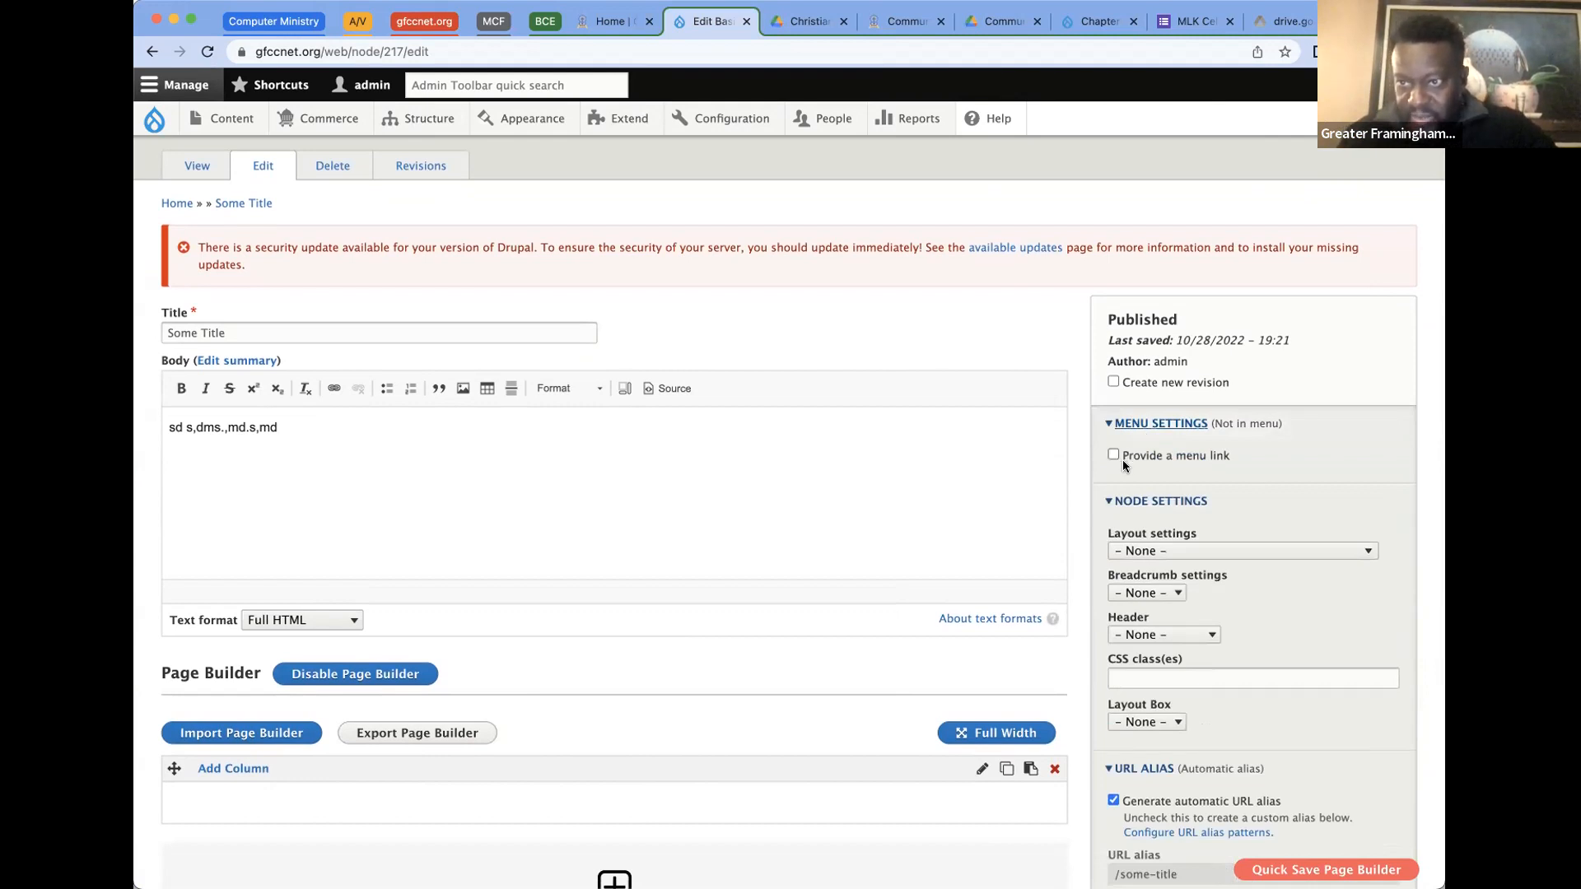
{"action": "scroll", "coordinate": [1136, 451], "scroll_direction": "down", "scroll_amount": 1}
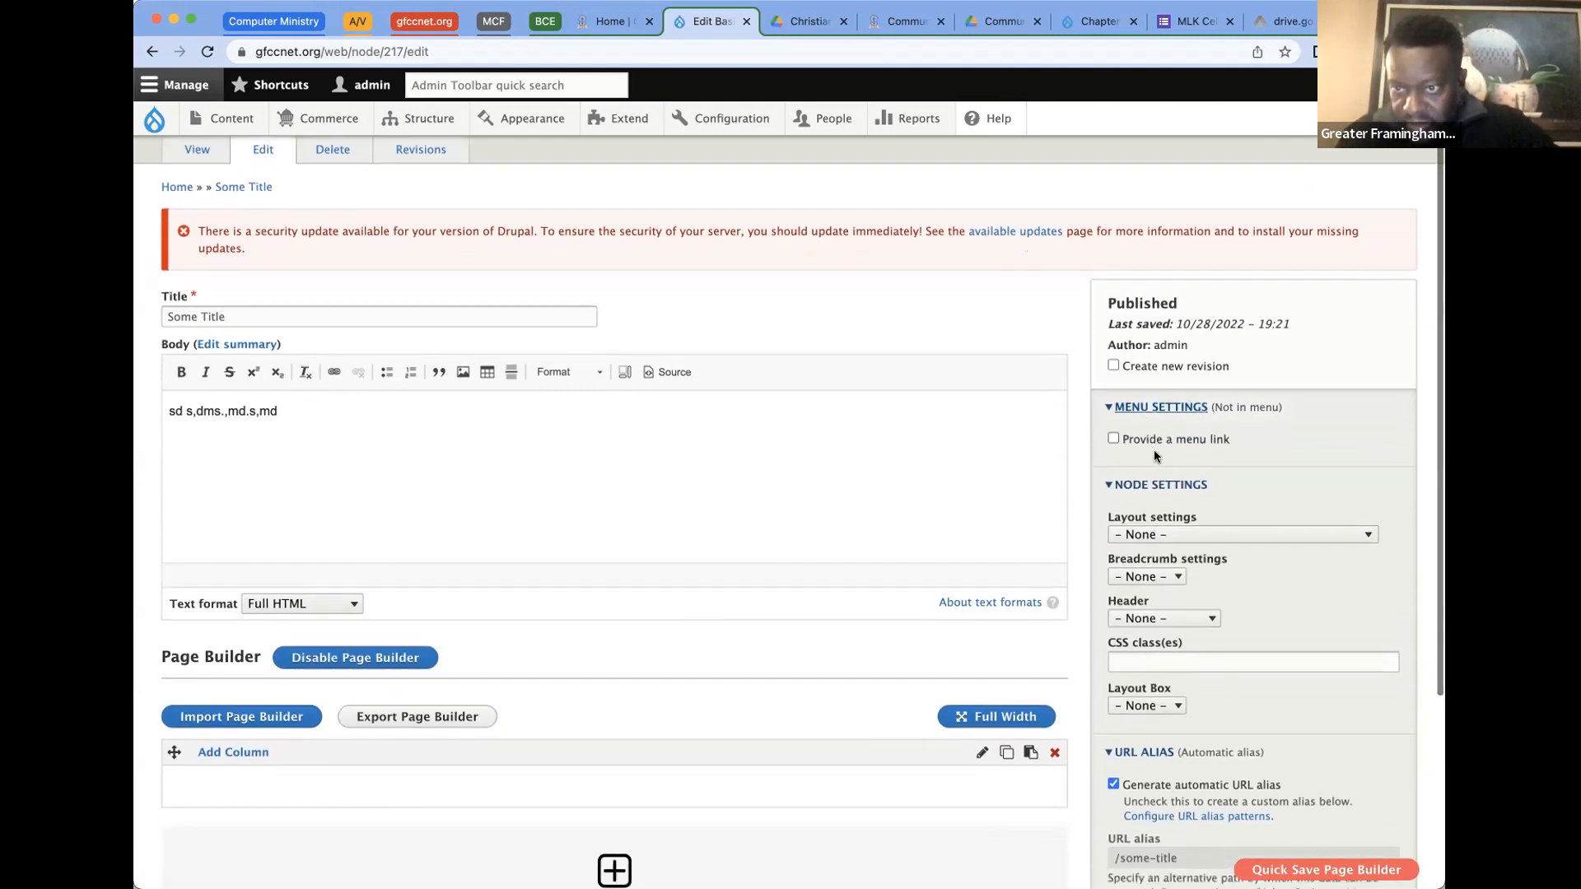
{"action": "left_click", "coordinate": [1113, 441]}
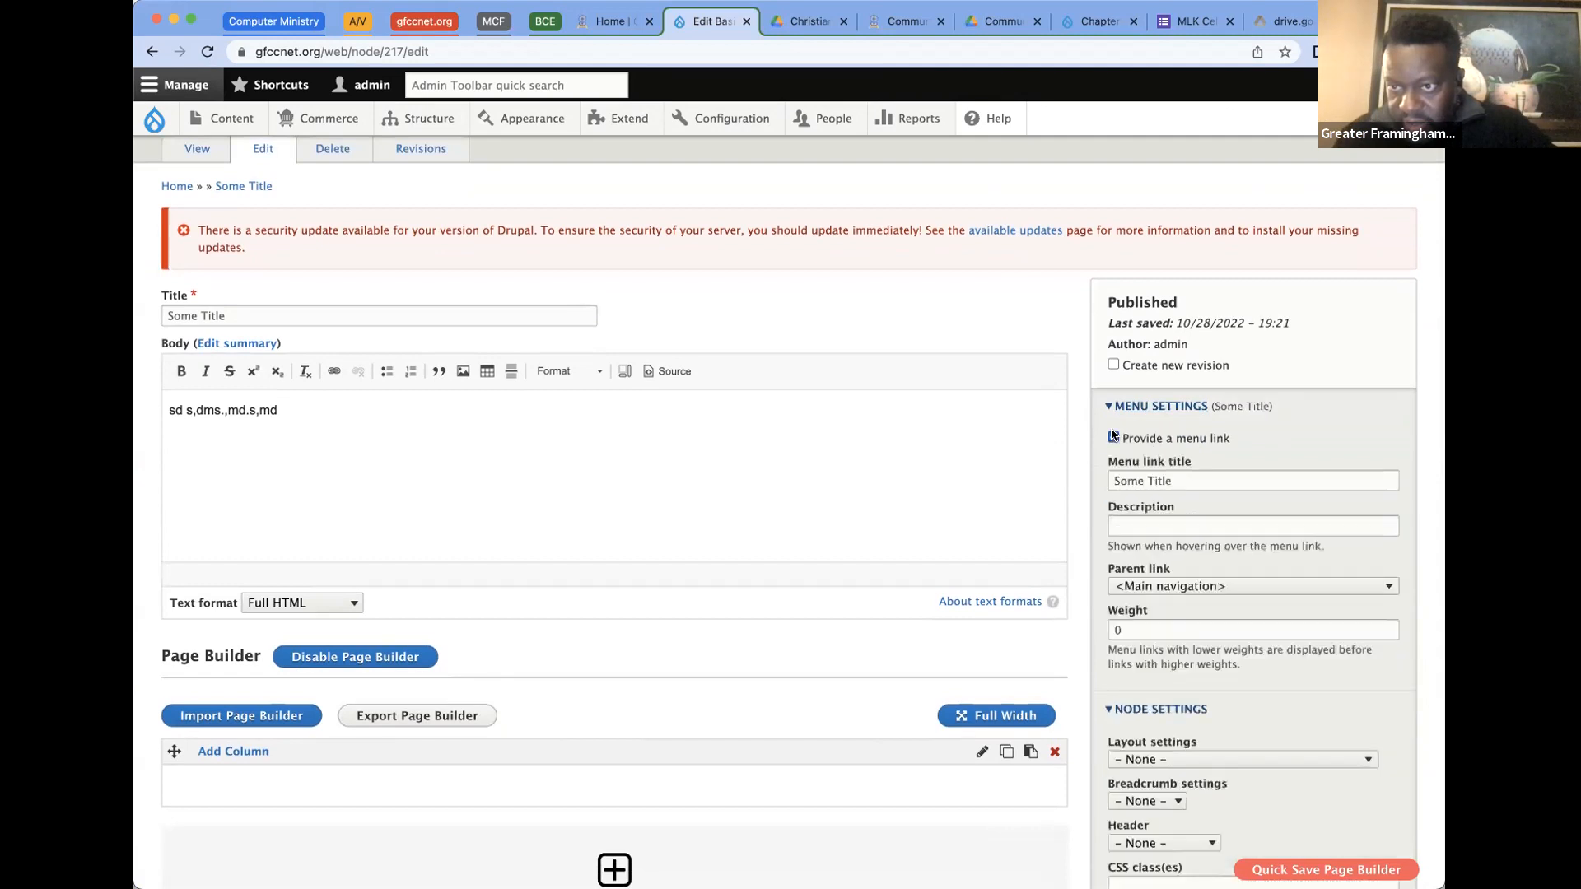
{"action": "triple_click", "coordinate": [1185, 480]}
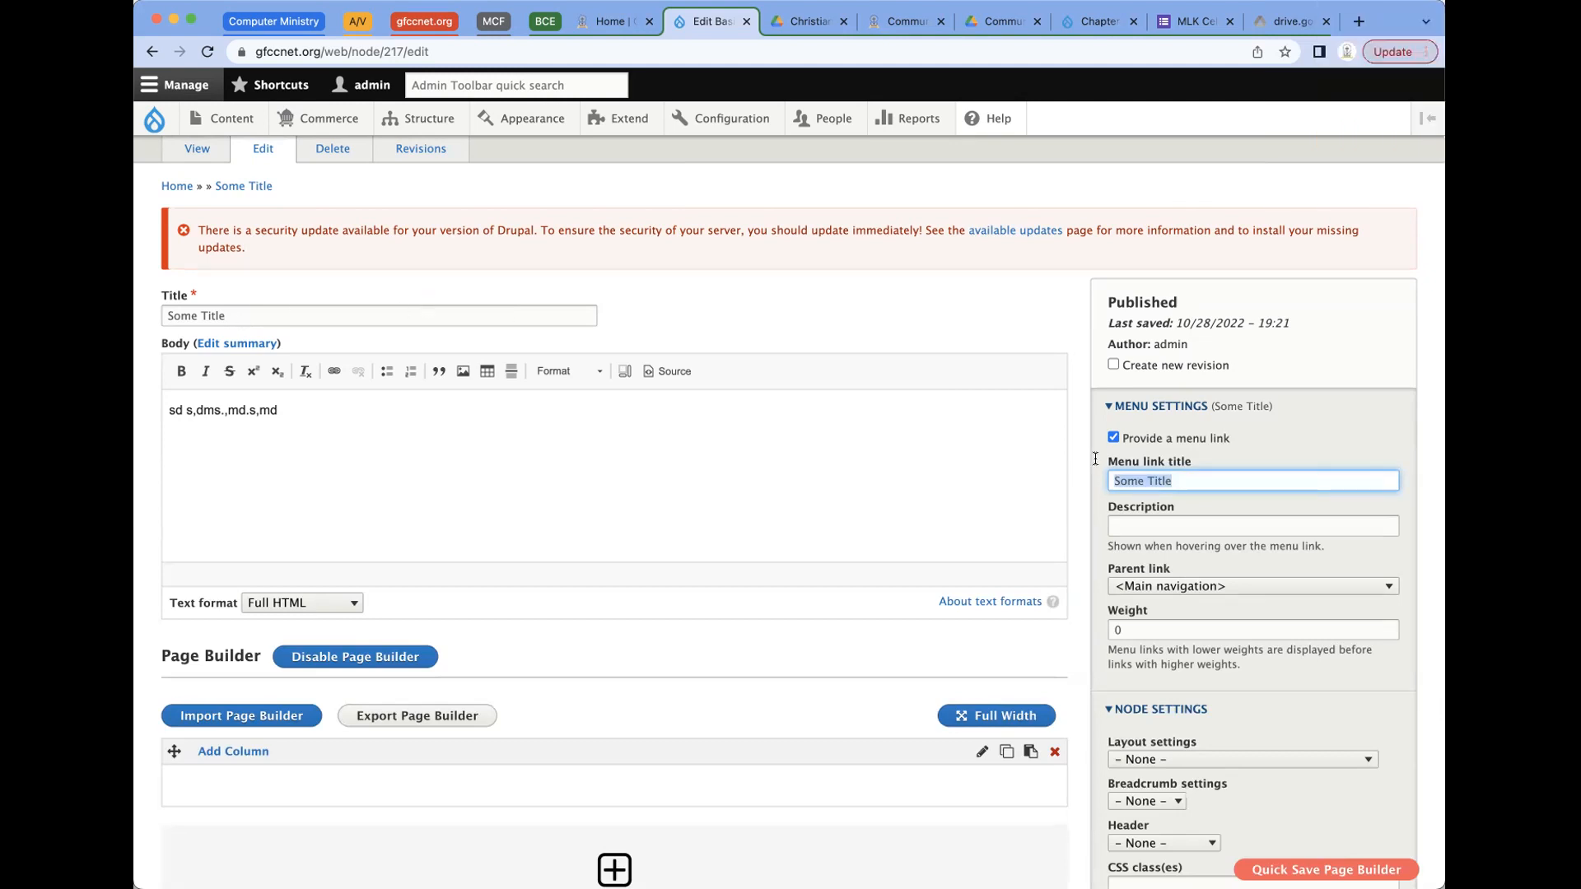
{"action": "left_click", "coordinate": [1200, 488]}
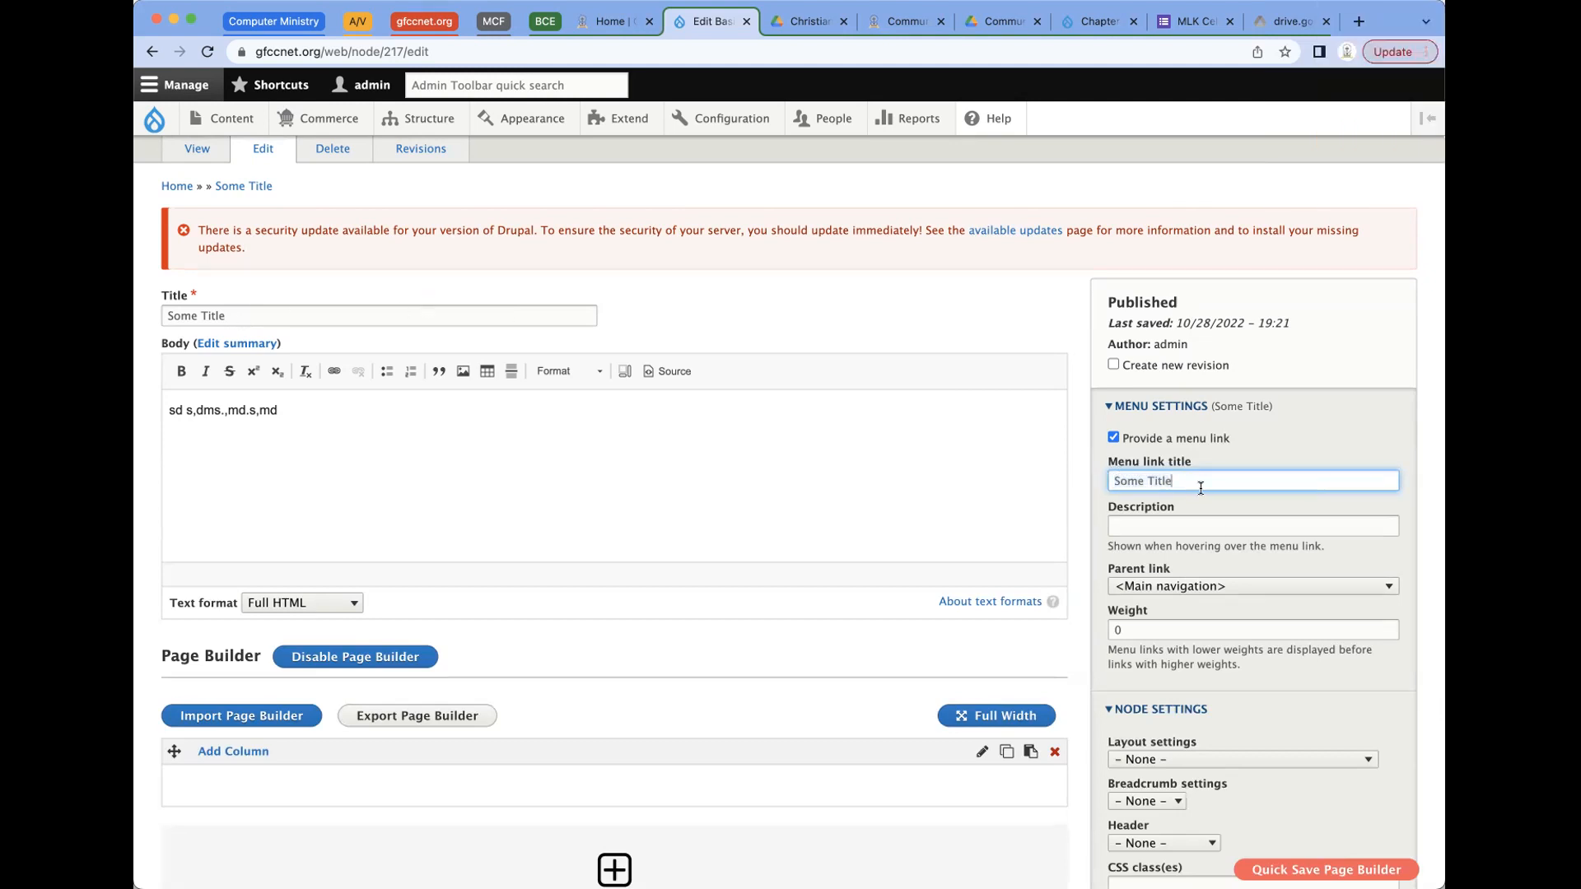
{"action": "left_click", "coordinate": [1220, 591]}
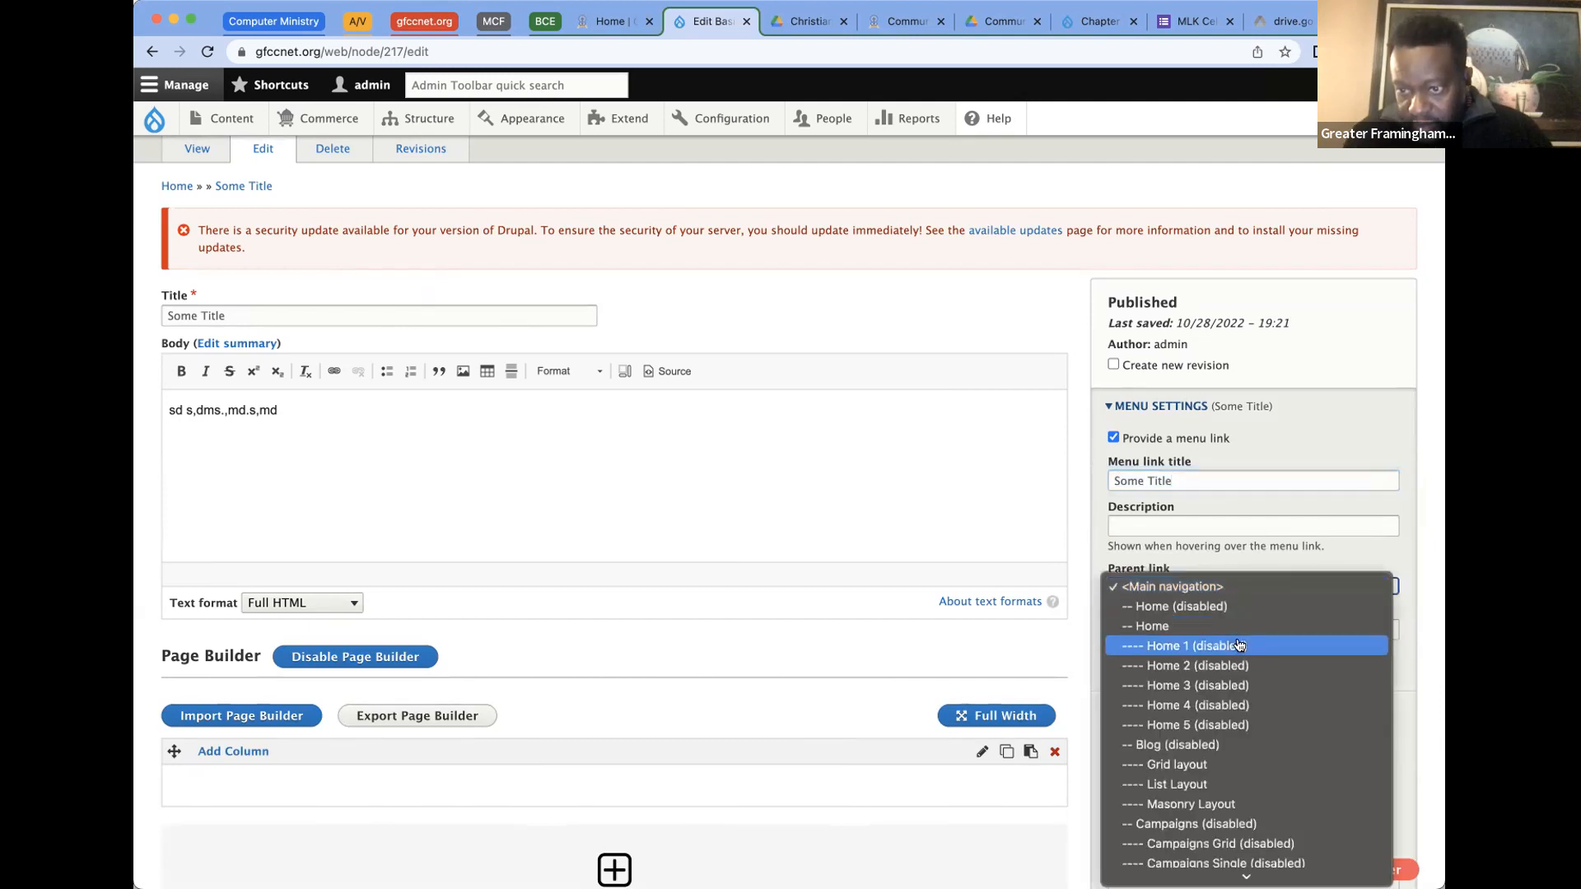
{"action": "scroll", "coordinate": [1240, 645], "scroll_direction": "down", "scroll_amount": 5}
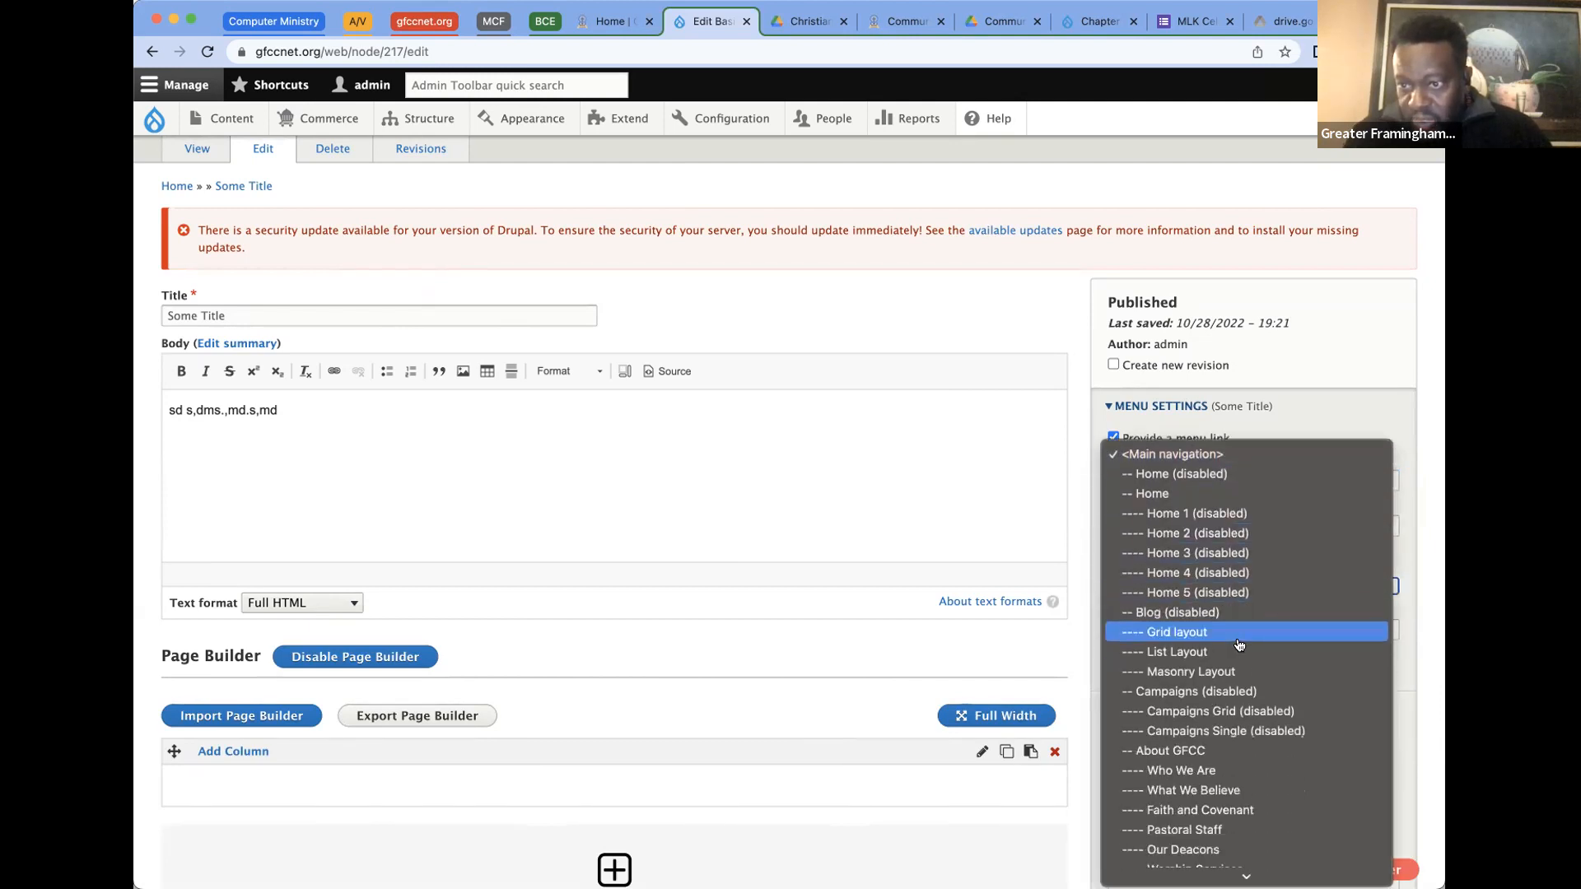
{"action": "scroll", "coordinate": [1240, 645], "scroll_direction": "down", "scroll_amount": 1}
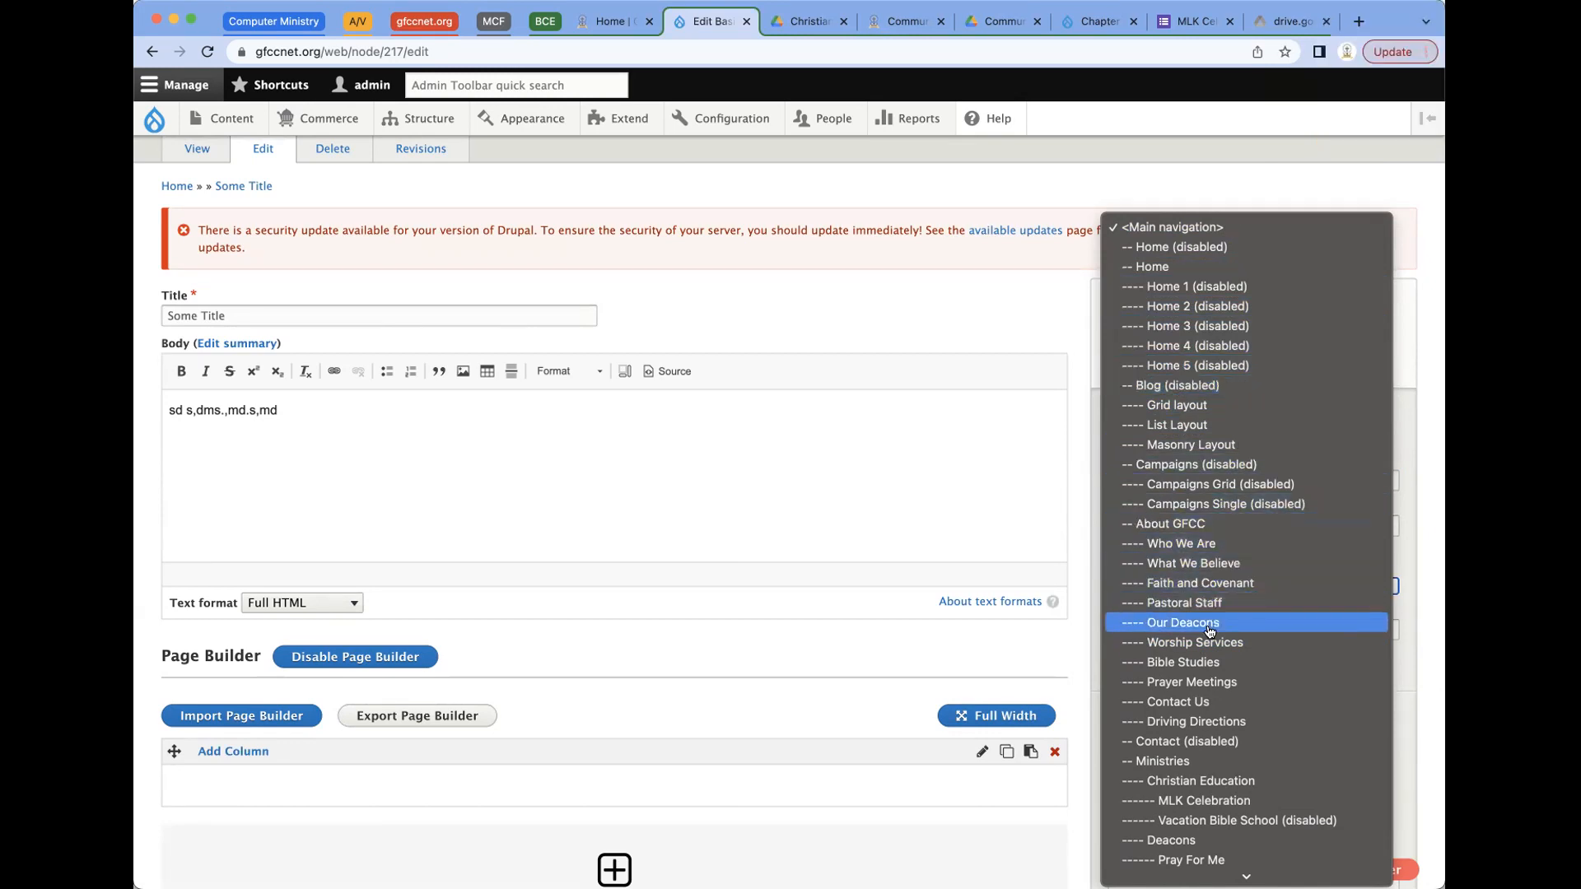
{"action": "scroll", "coordinate": [1210, 626], "scroll_direction": "down", "scroll_amount": 8}
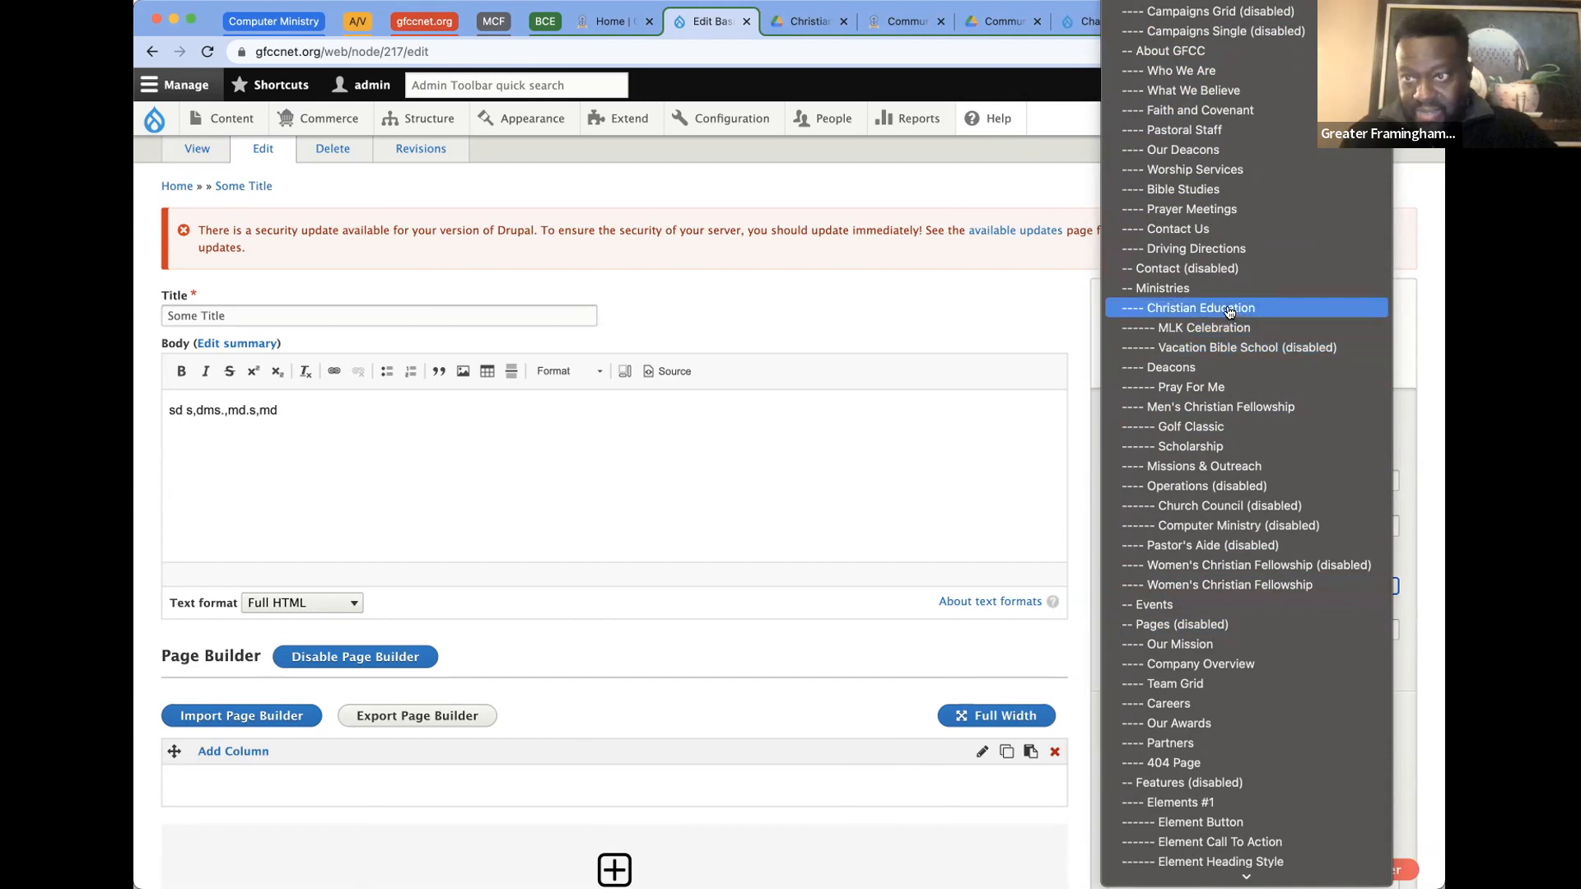
Step: Set the Some Title menu link's parent to '---- Christian Education' and scroll down to Save
{"action": "left_click", "coordinate": [1170, 309]}
{"action": "scroll", "coordinate": [1151, 562], "scroll_direction": "down", "scroll_amount": 3}
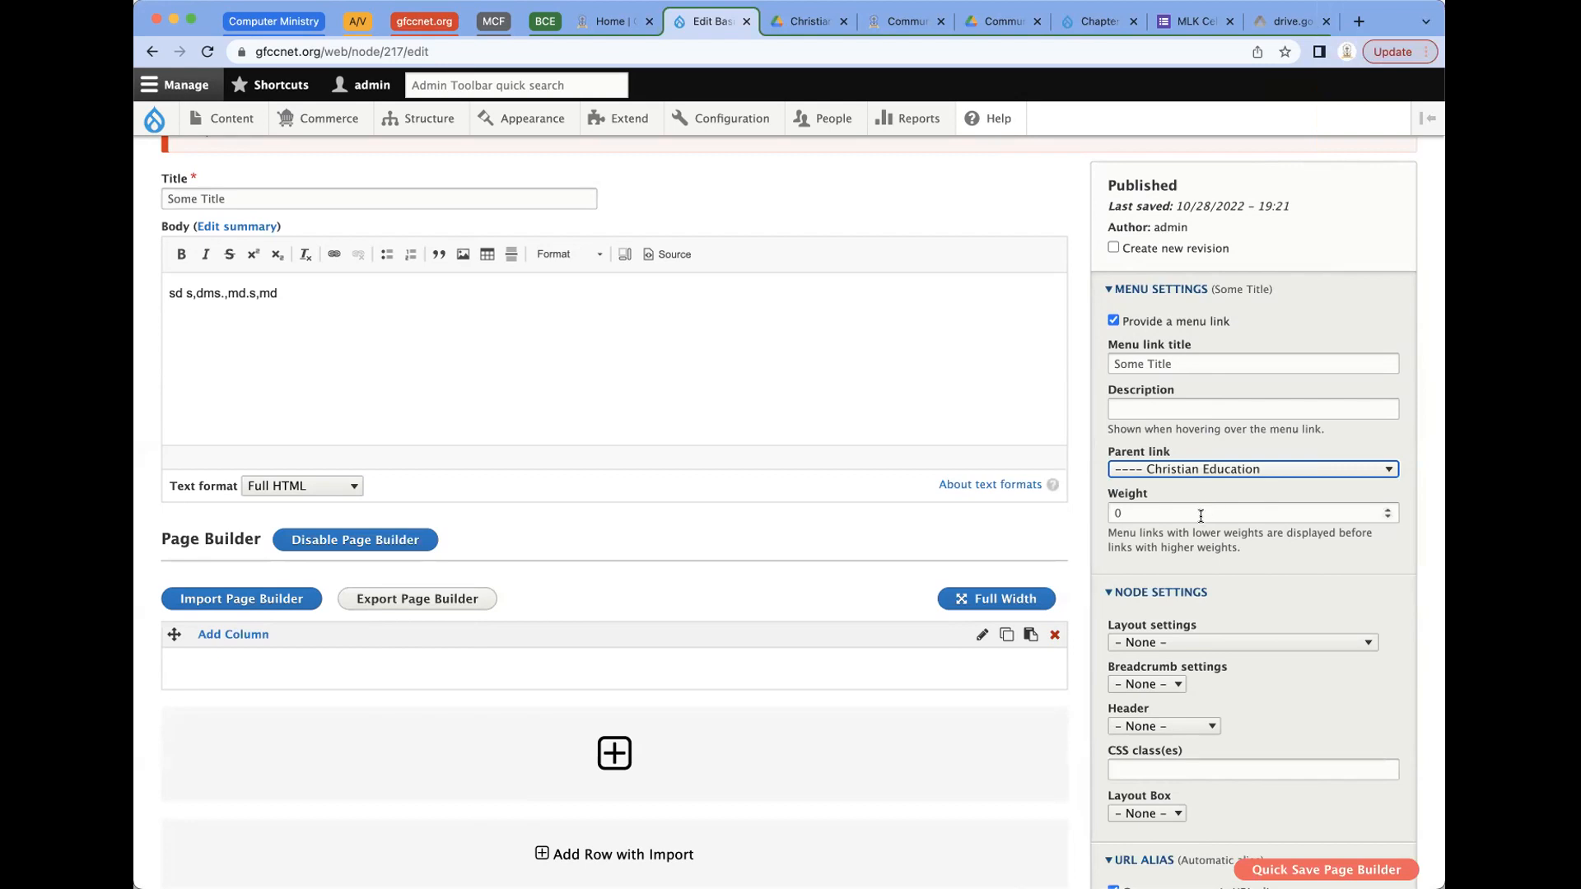
{"action": "scroll", "coordinate": [1201, 516], "scroll_direction": "down", "scroll_amount": 5}
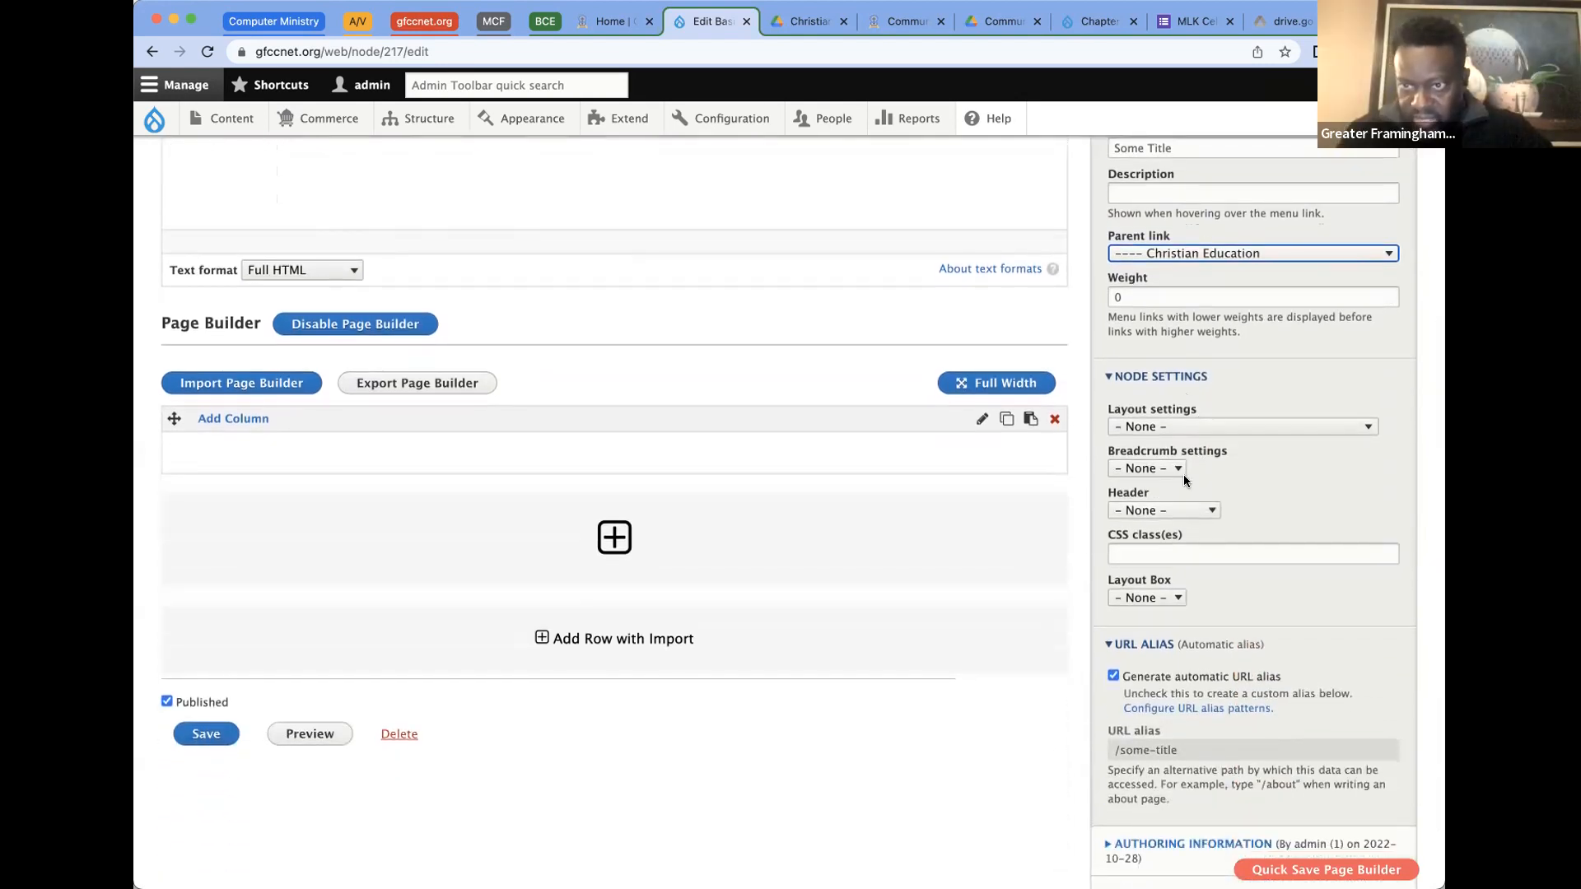
{"action": "scroll", "coordinate": [1191, 518], "scroll_direction": "down", "scroll_amount": 2}
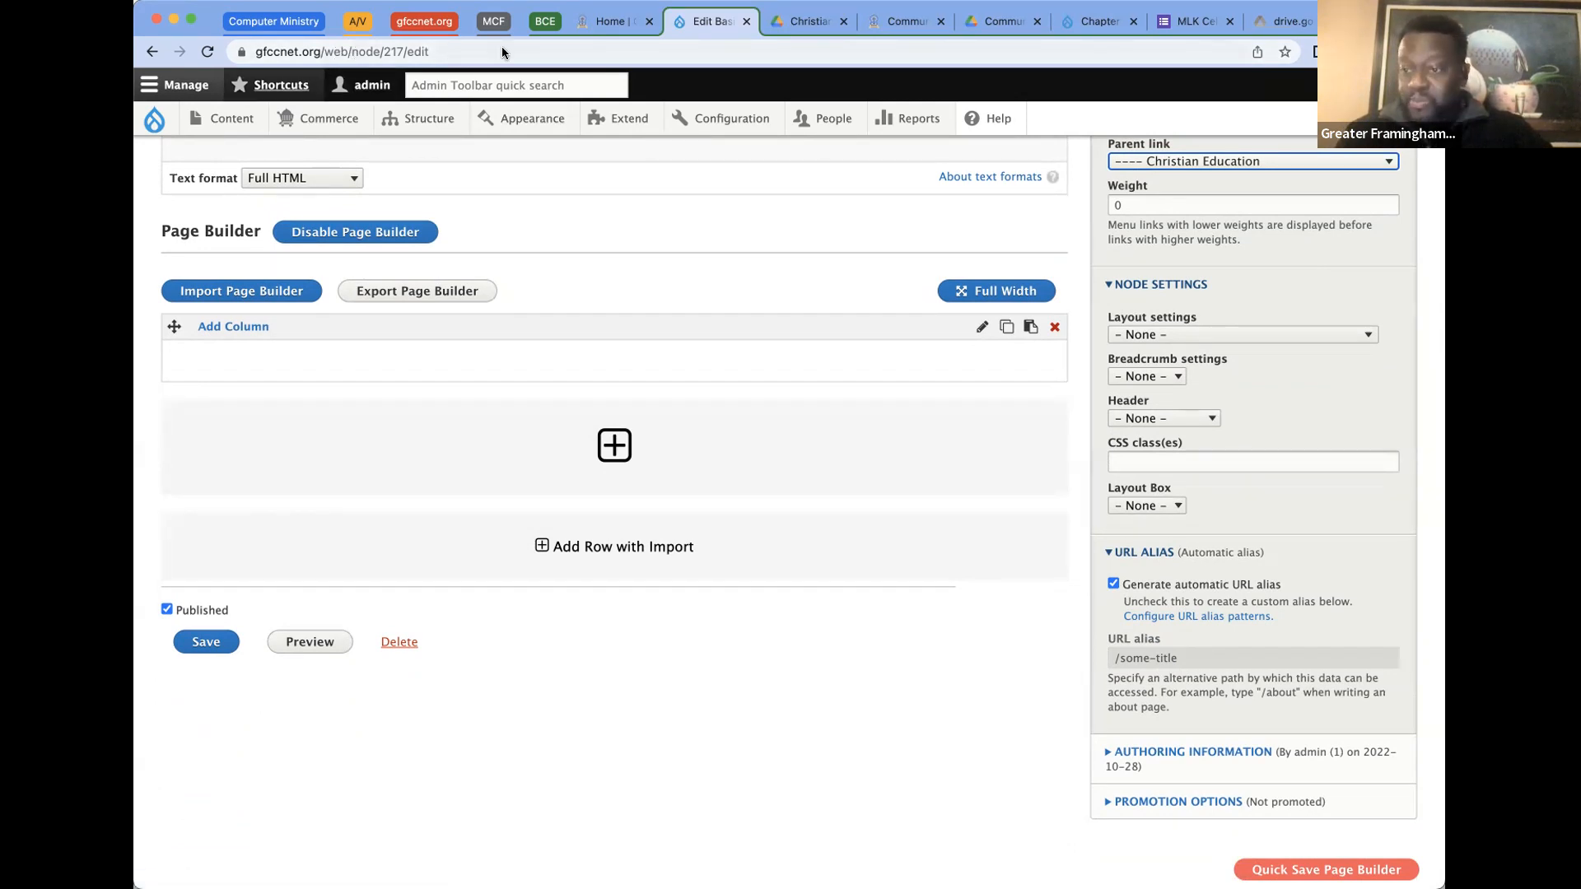
{"action": "mouse_move", "coordinate": [646, 113]}
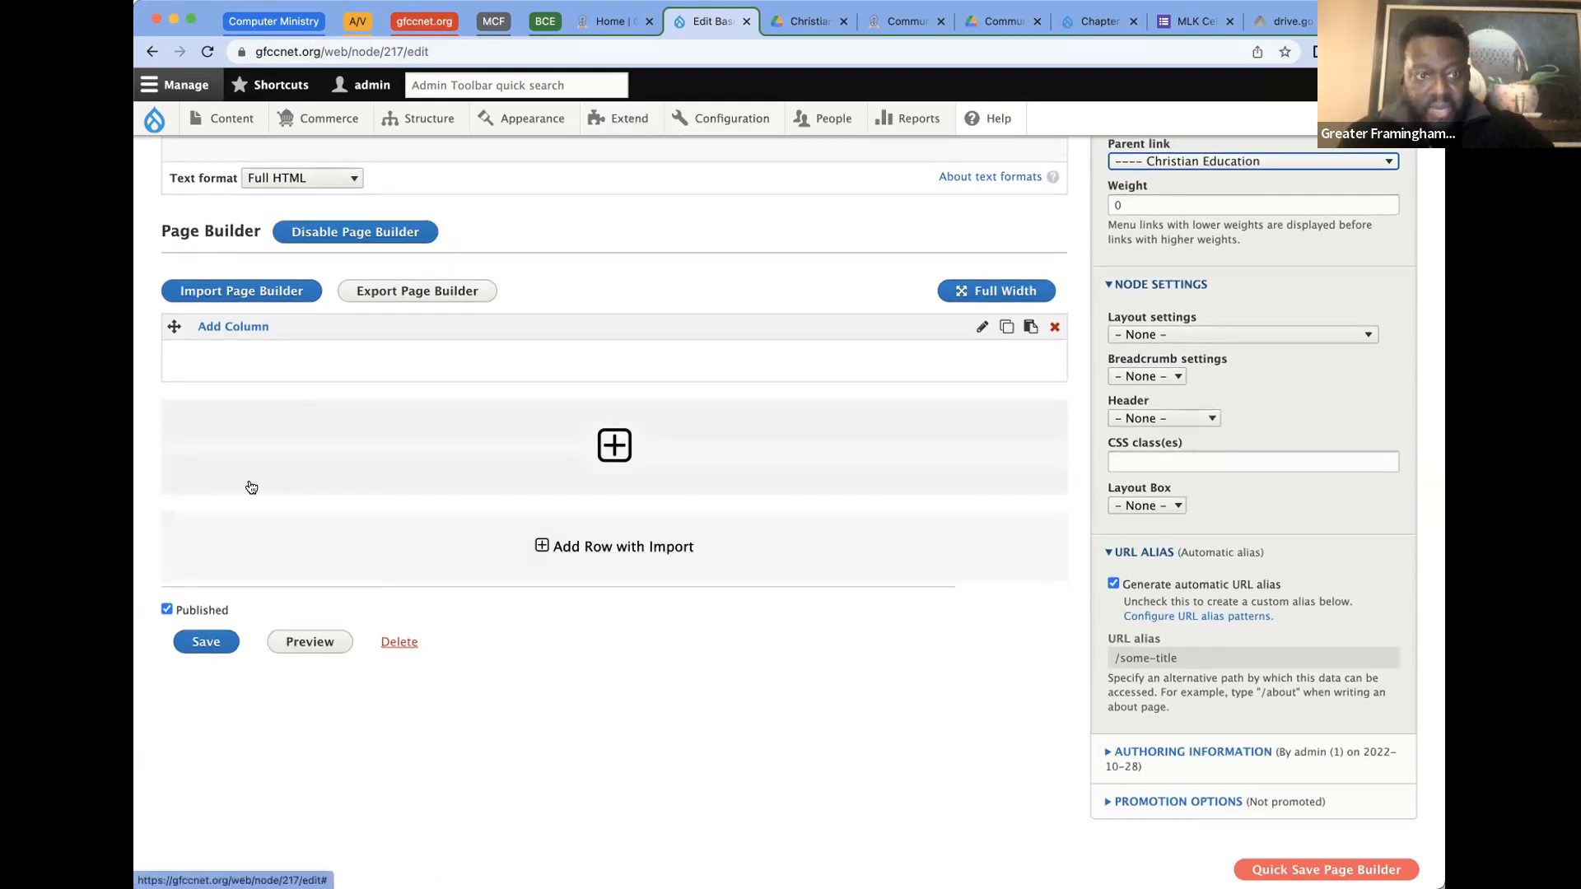
{"action": "scroll", "coordinate": [249, 486], "scroll_direction": "up", "scroll_amount": 2}
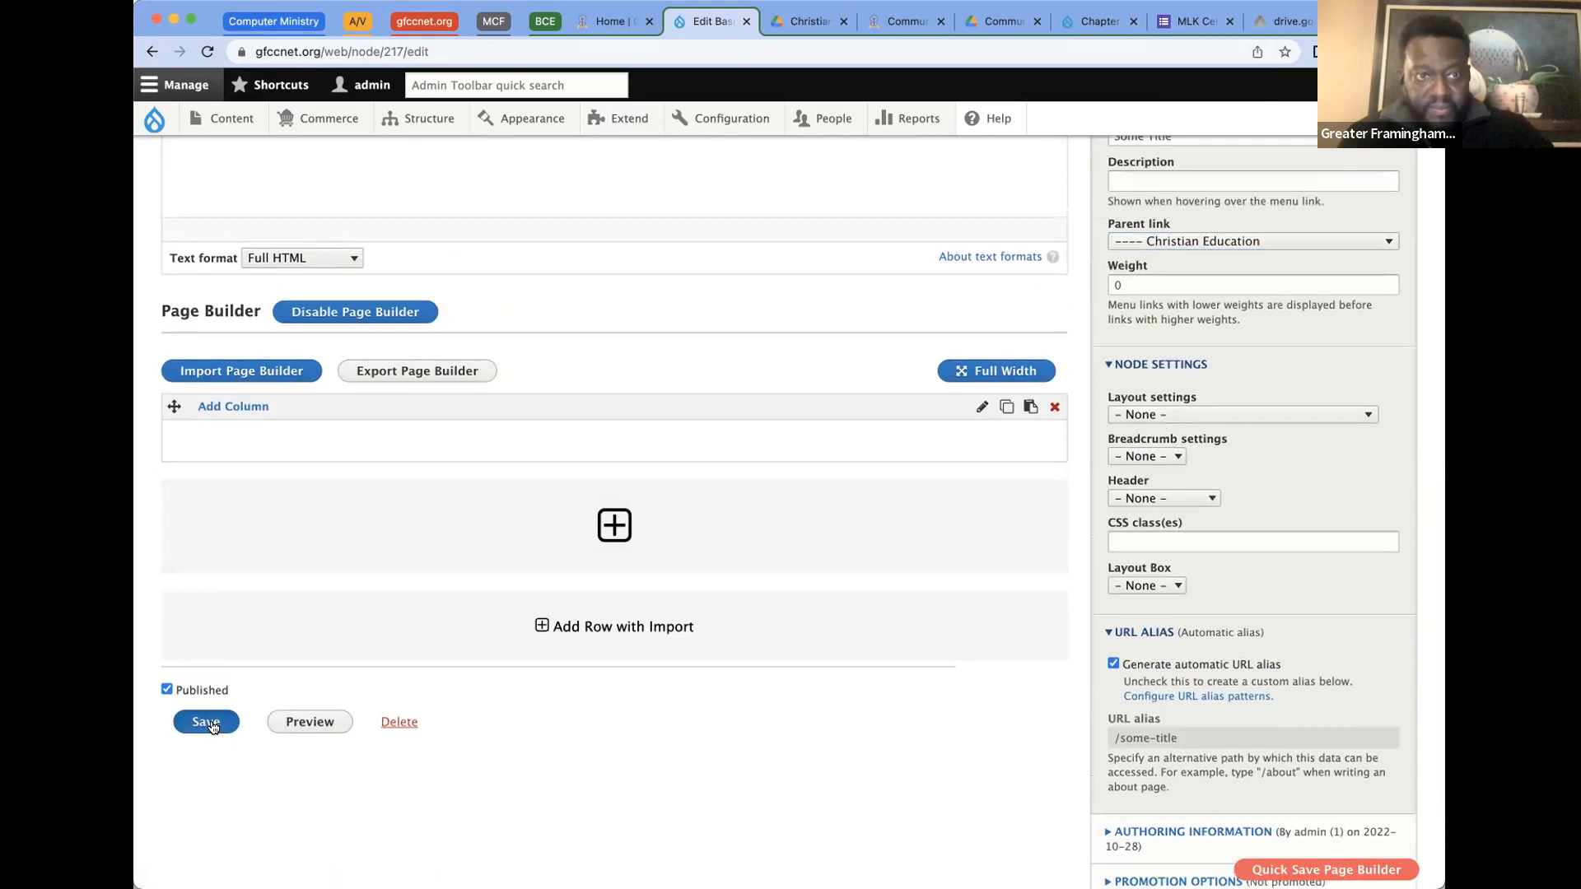
Step: Save Some Title and open it from Ministries > Christian Education at /some-title
{"action": "left_click", "coordinate": [210, 723]}
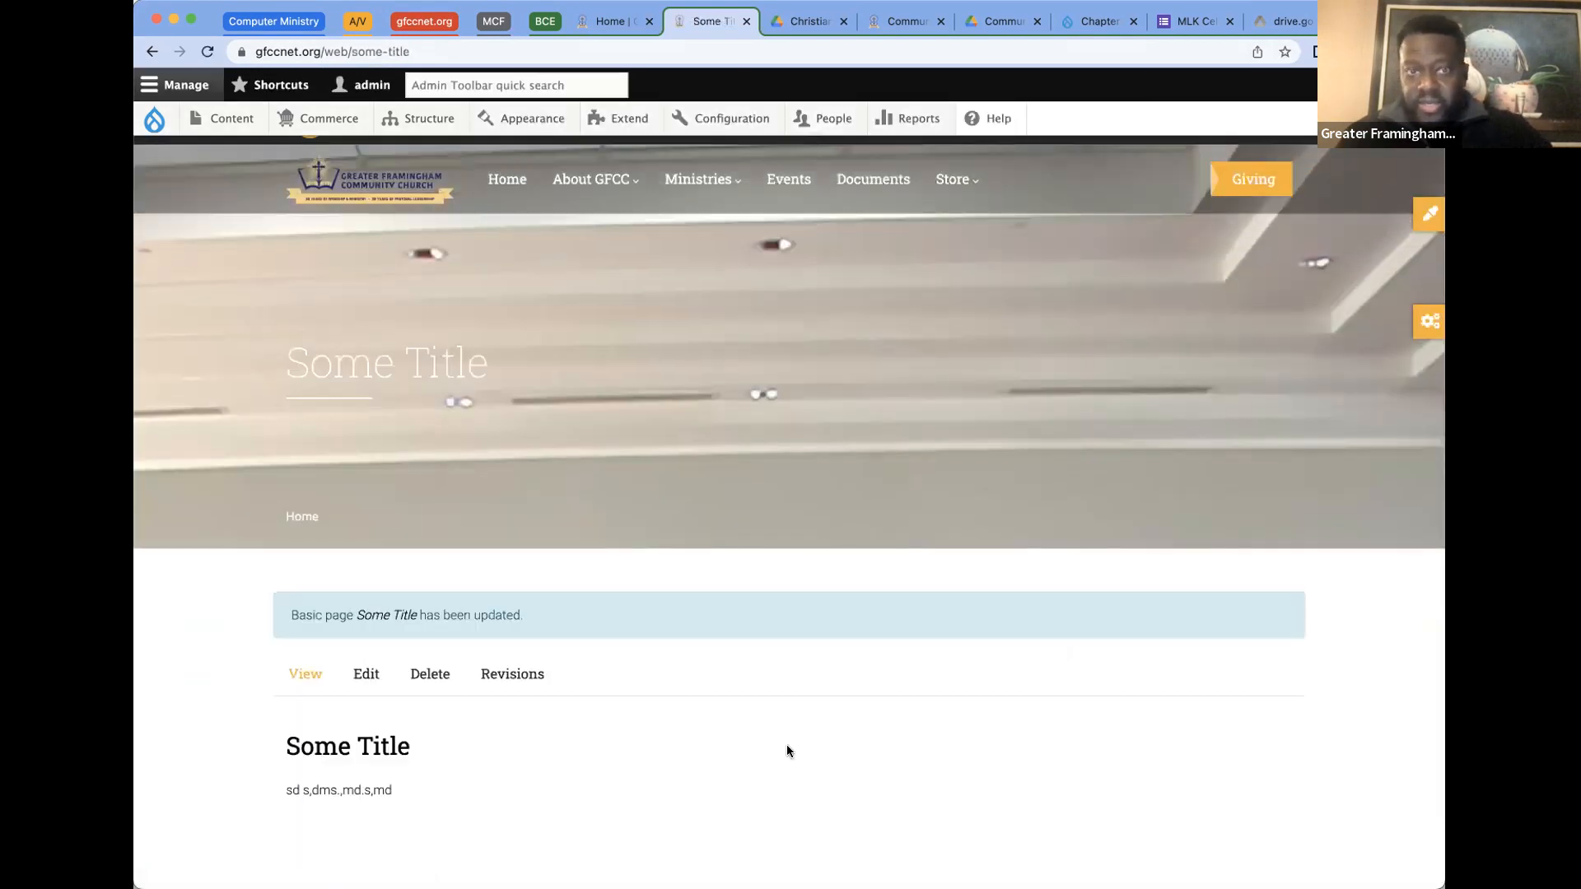
{"action": "mouse_move", "coordinate": [729, 179]}
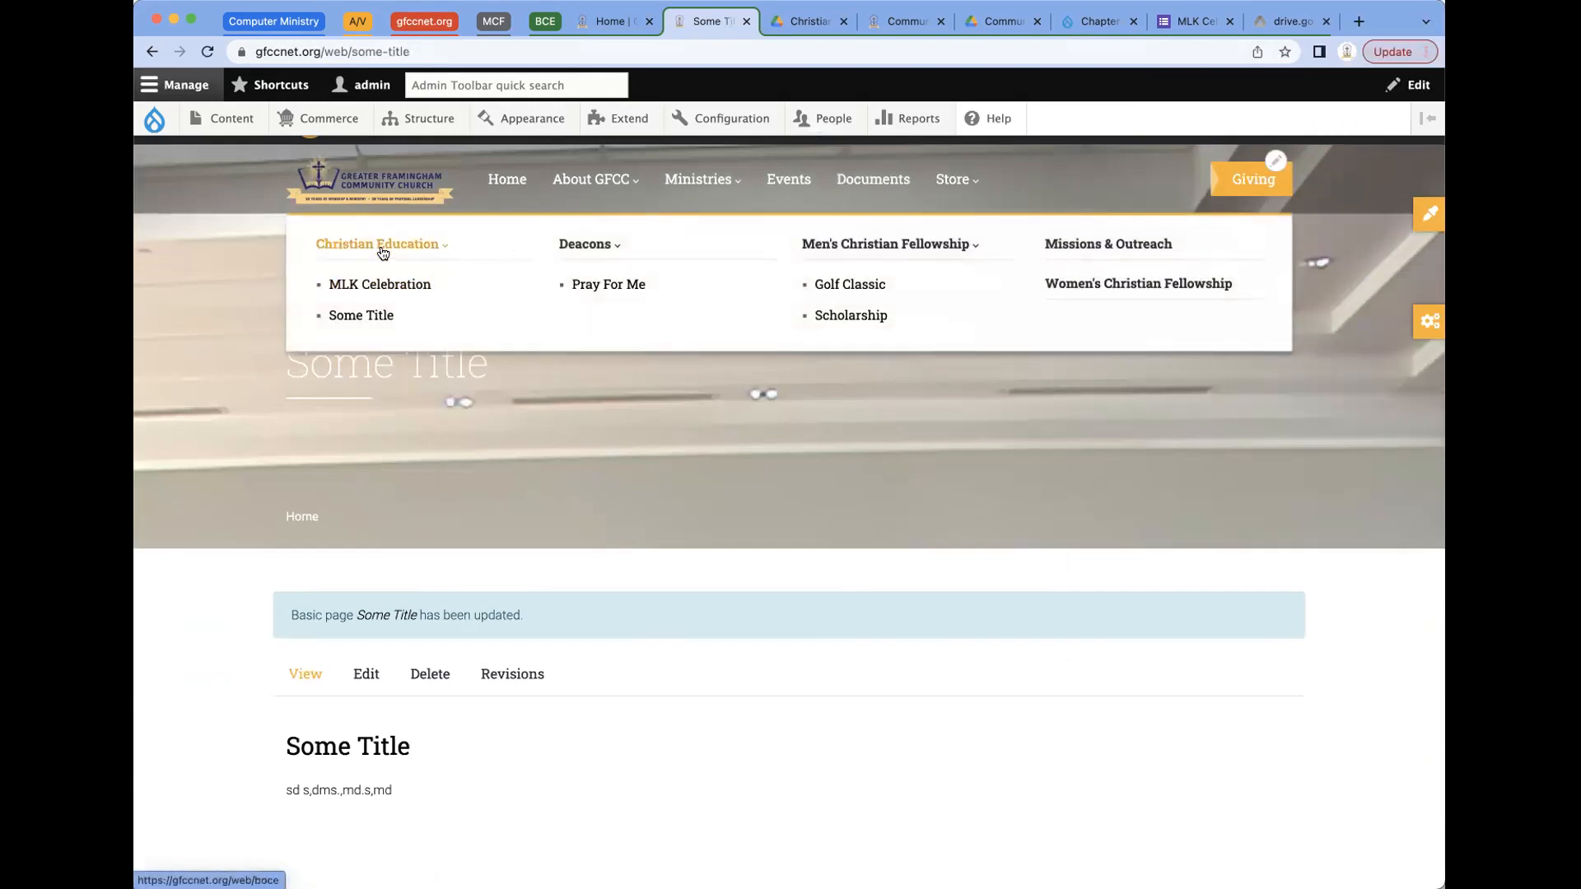
{"action": "left_click", "coordinate": [347, 321]}
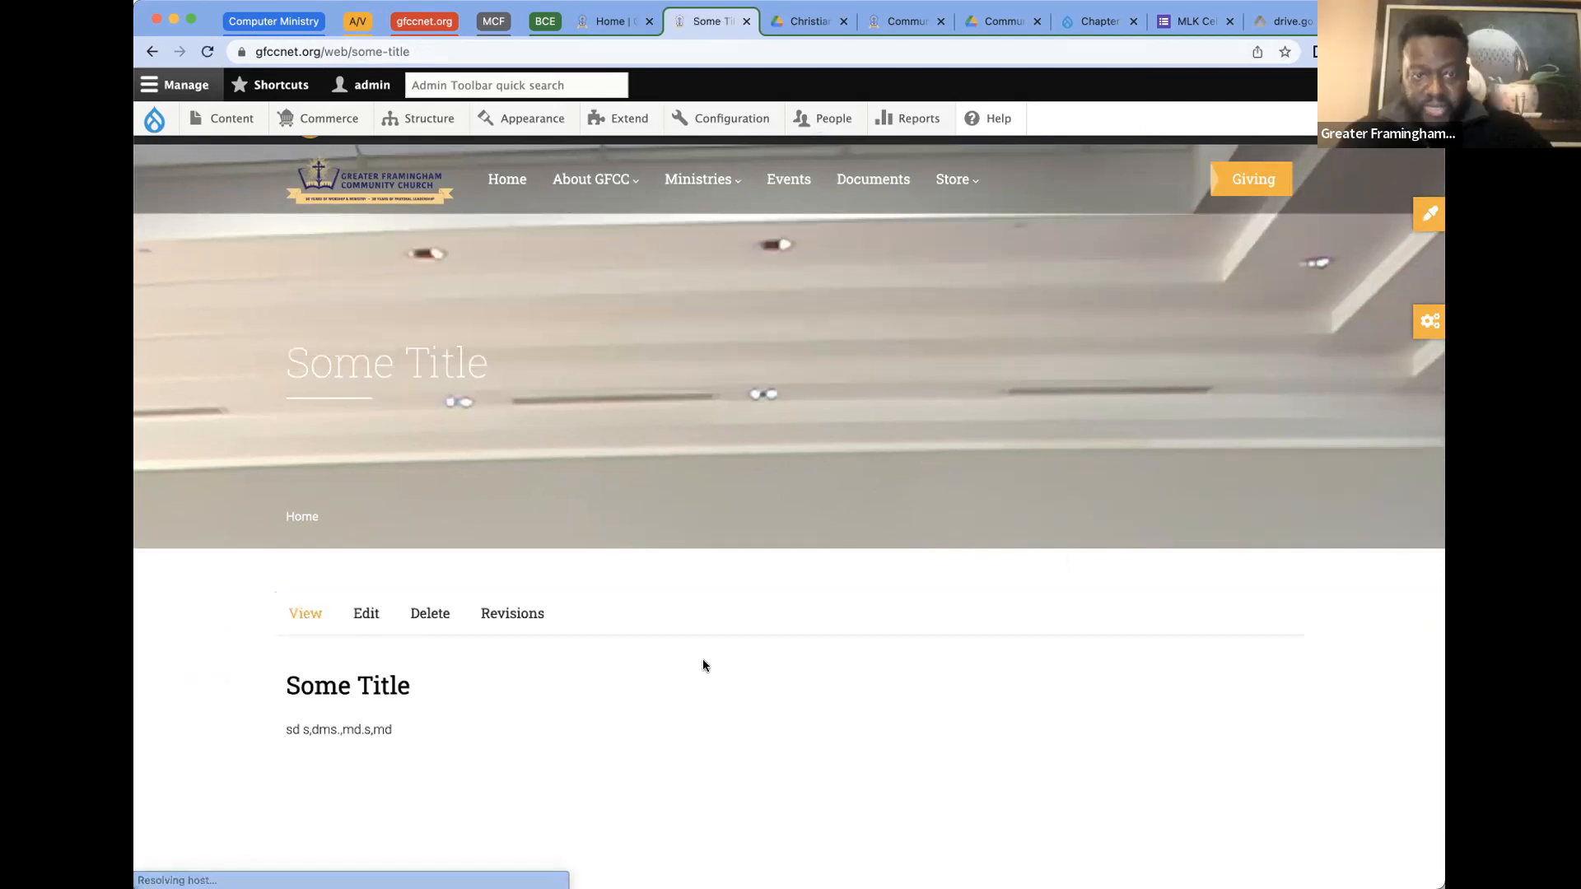
{"action": "scroll", "coordinate": [703, 665], "scroll_direction": "down", "scroll_amount": 3}
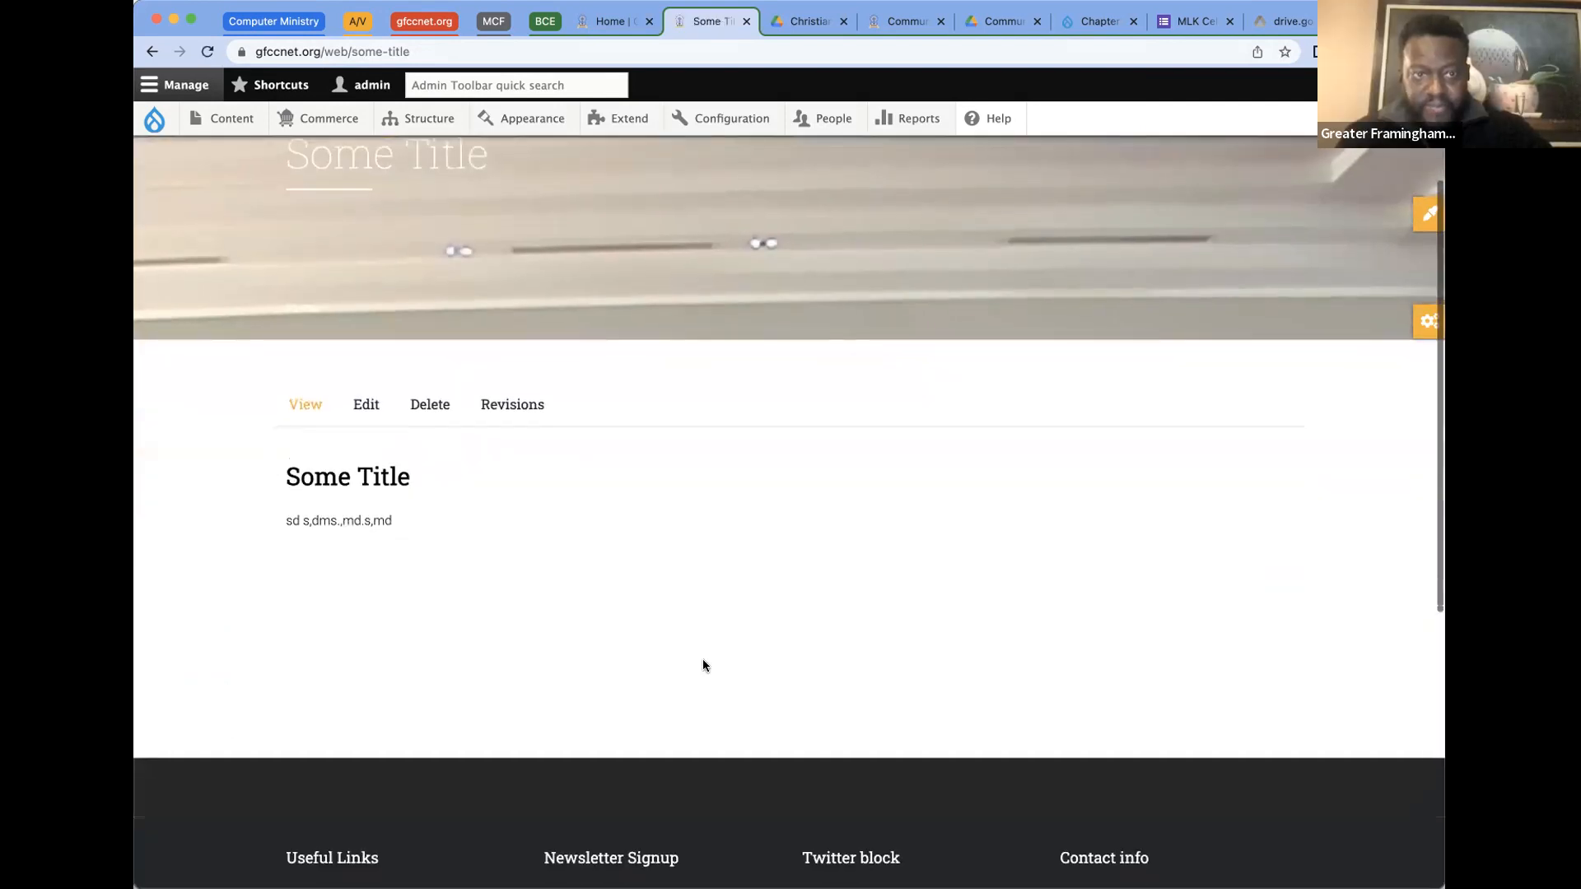
{"action": "scroll", "coordinate": [496, 508], "scroll_direction": "up", "scroll_amount": 2}
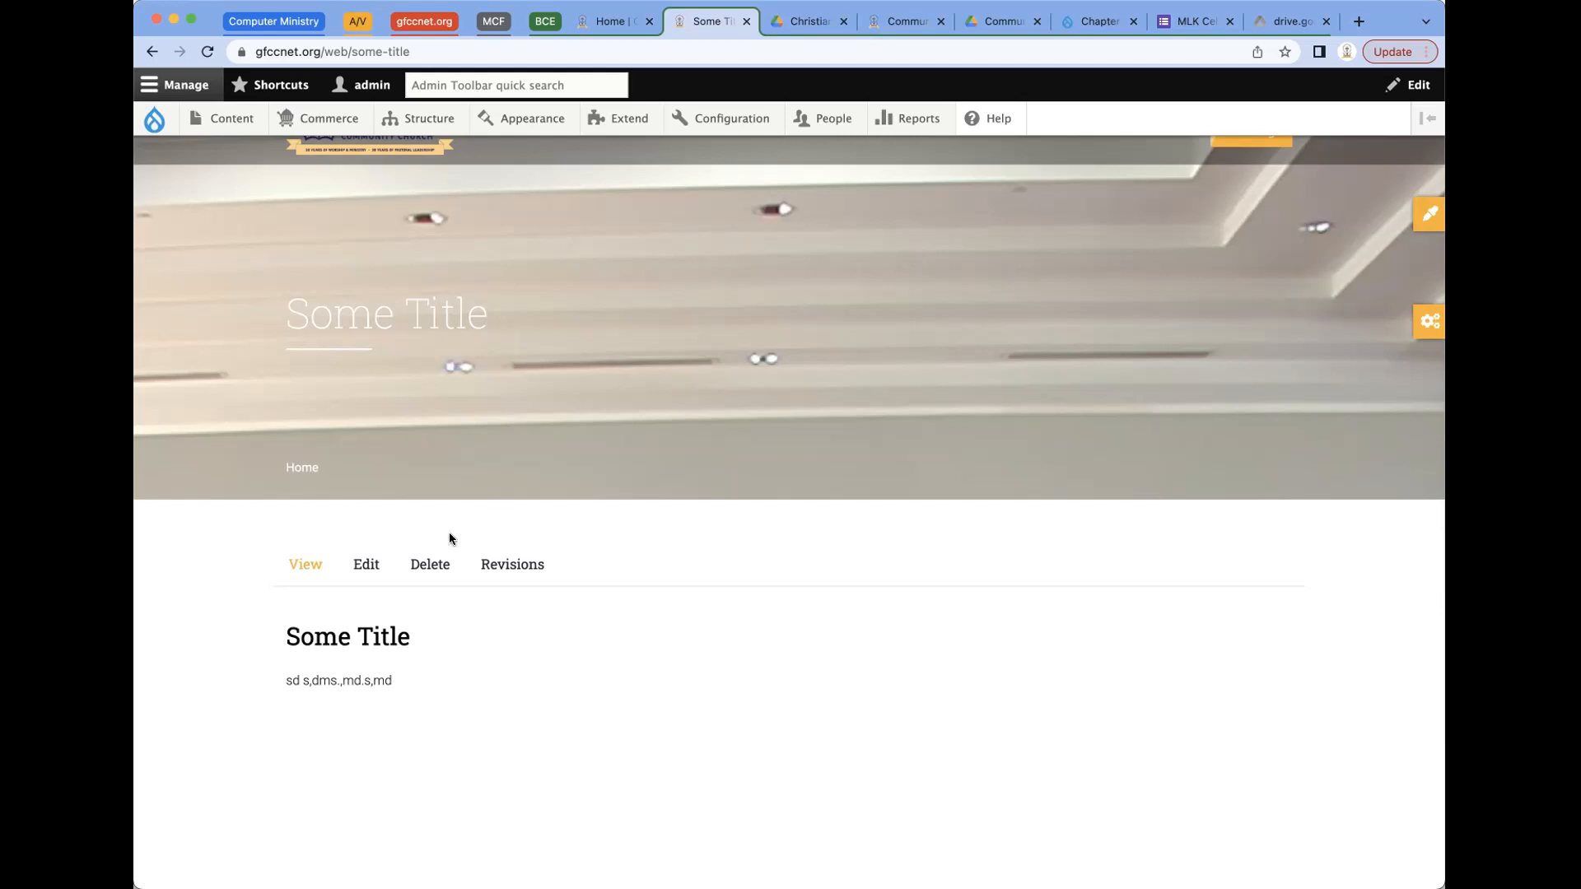
Step: Reopen the Some Title edit form and scroll to its URL alias settings
{"action": "left_click", "coordinate": [359, 568]}
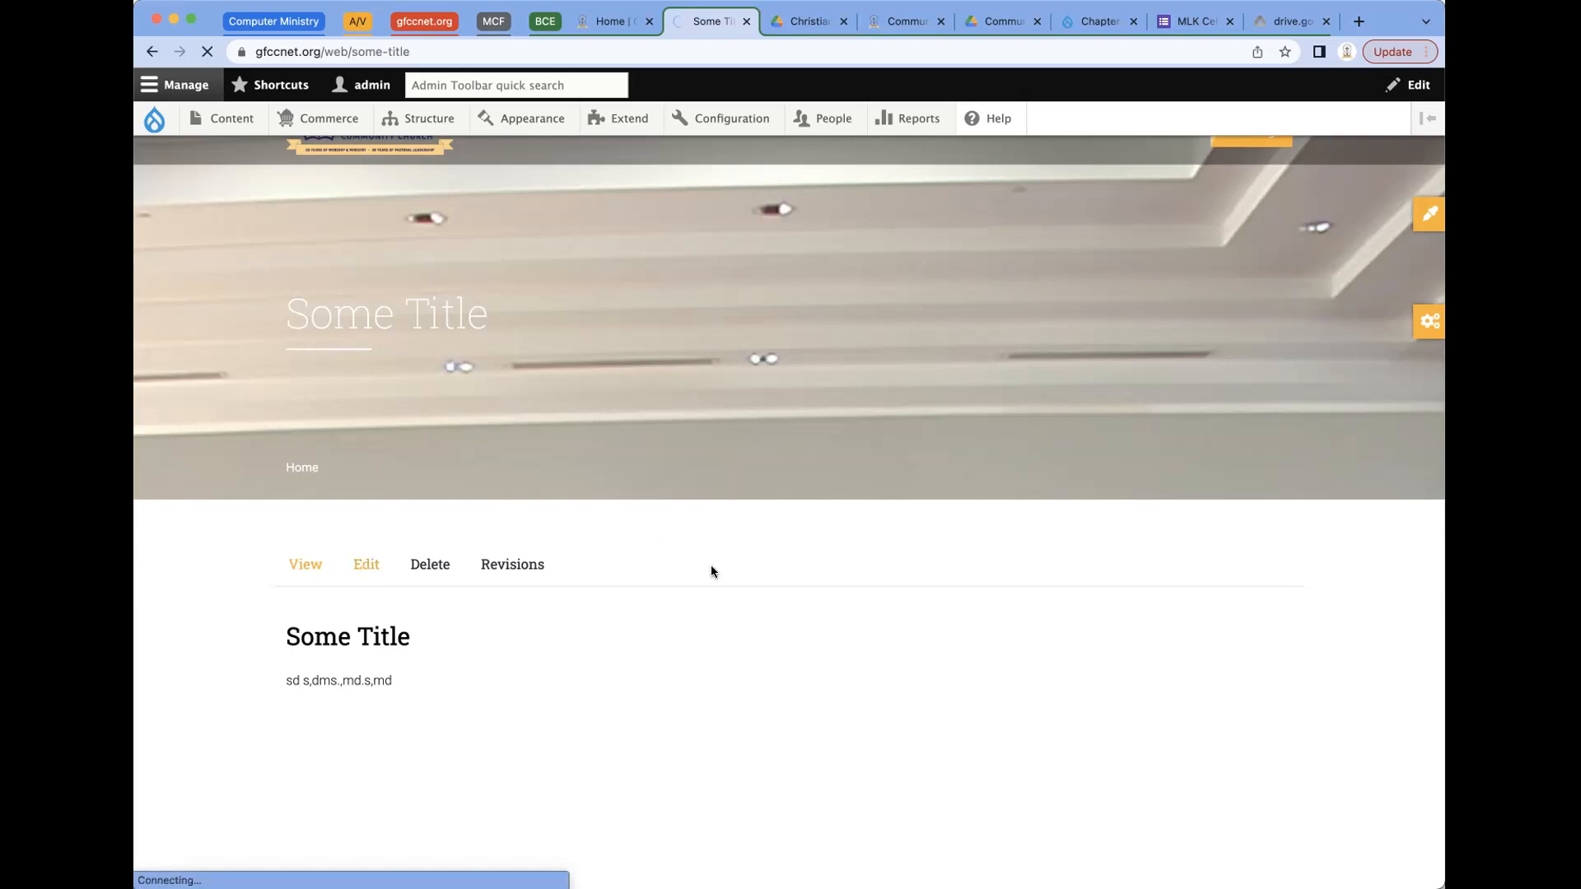
{"action": "scroll", "coordinate": [1277, 629], "scroll_direction": "down", "scroll_amount": 4}
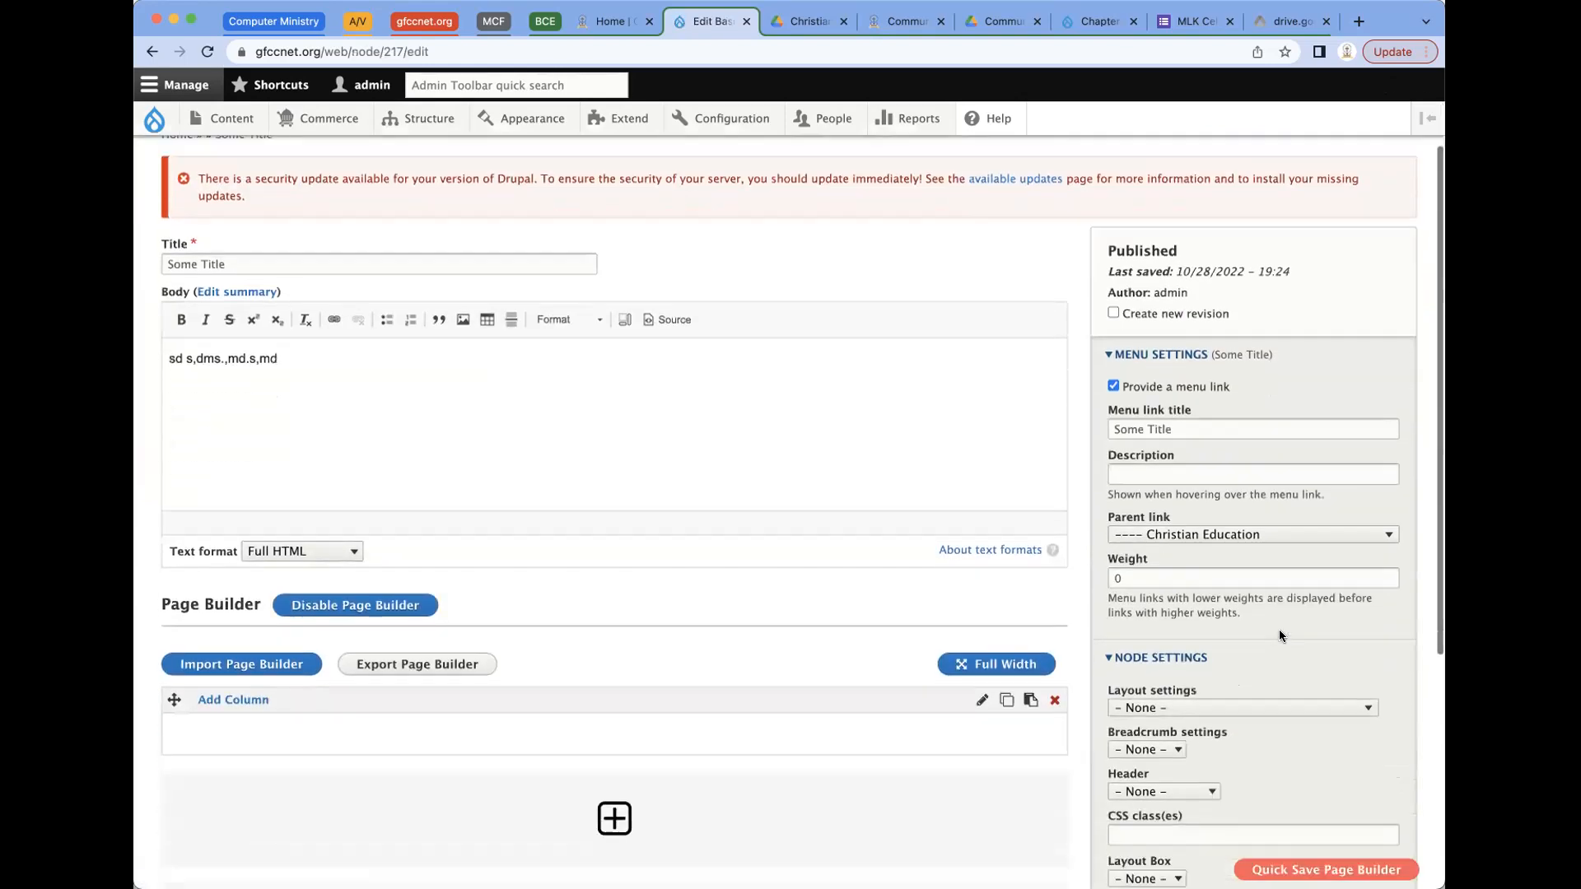
{"action": "scroll", "coordinate": [1277, 629], "scroll_direction": "down", "scroll_amount": 2}
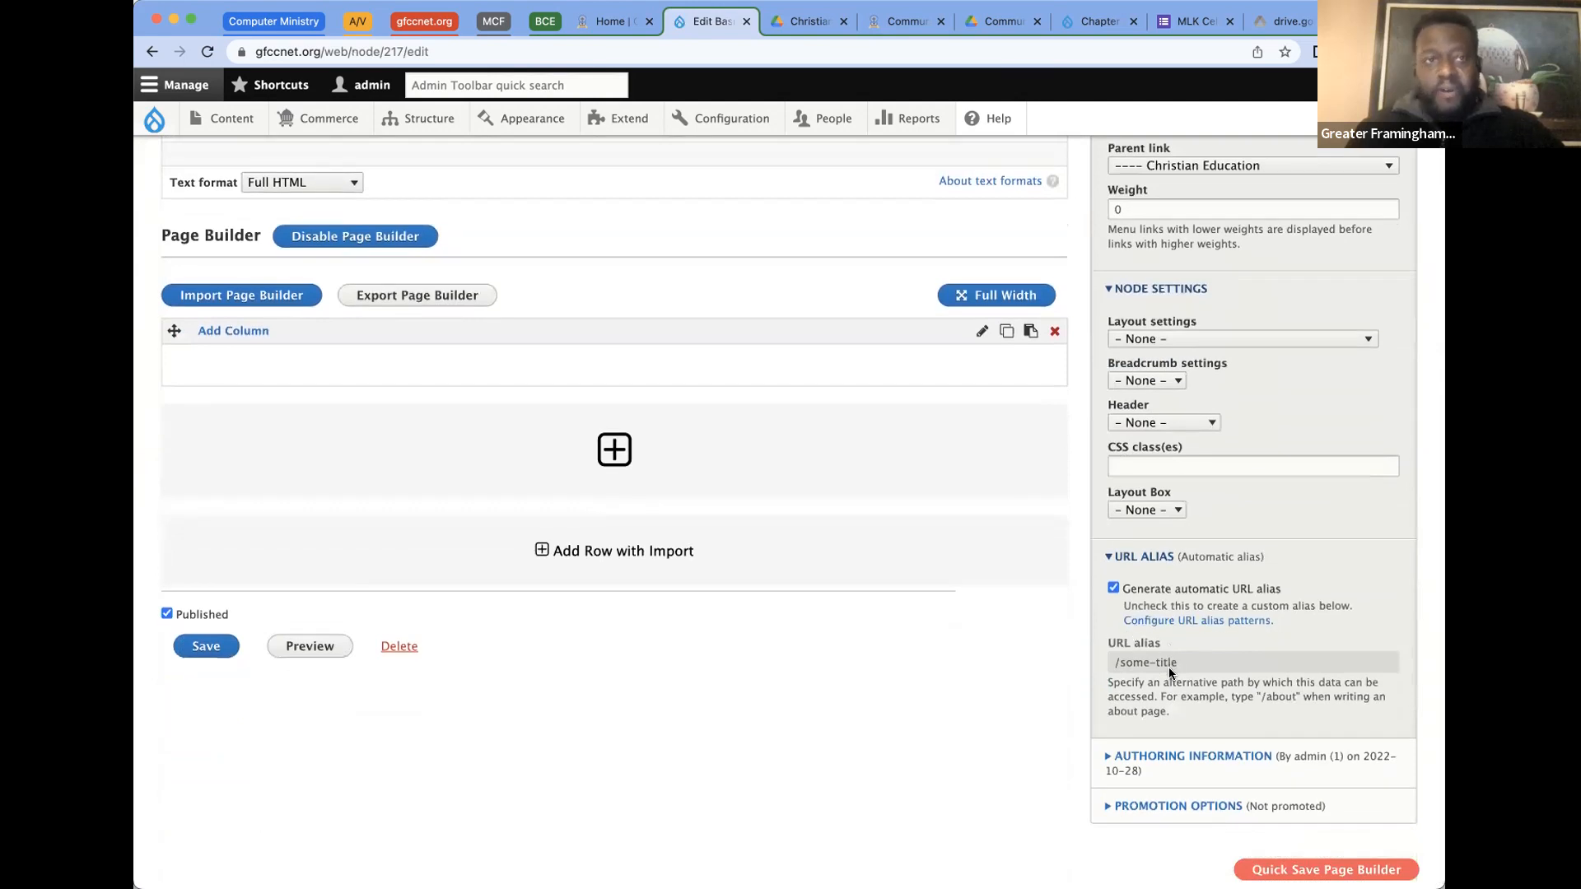
{"action": "scroll", "coordinate": [1169, 671], "scroll_direction": "up", "scroll_amount": 6}
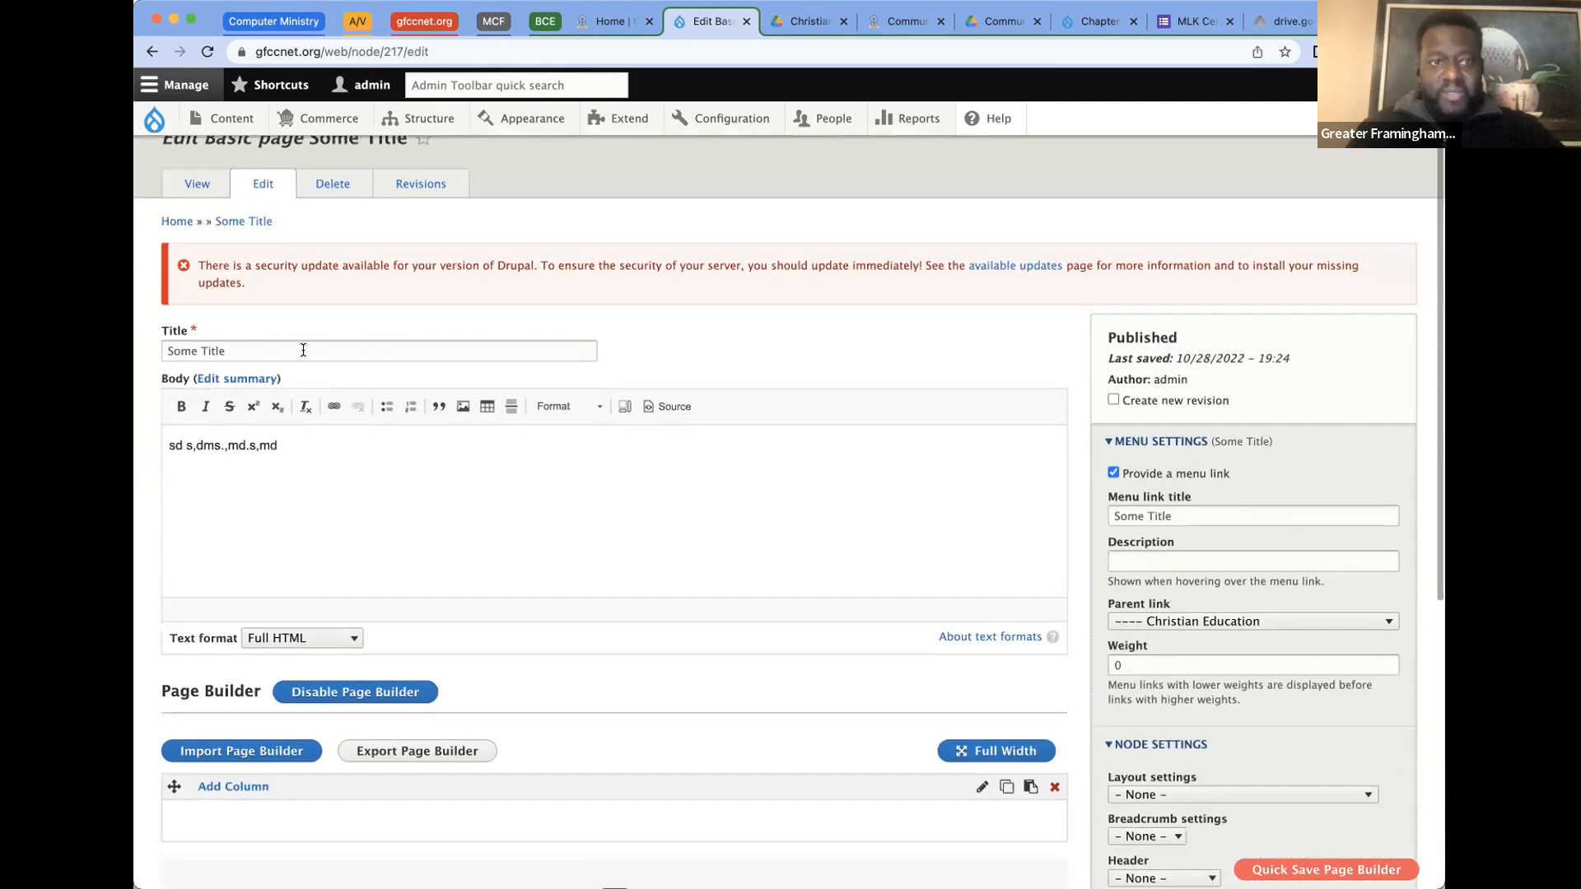
{"action": "scroll", "coordinate": [1199, 708], "scroll_direction": "down", "scroll_amount": 6}
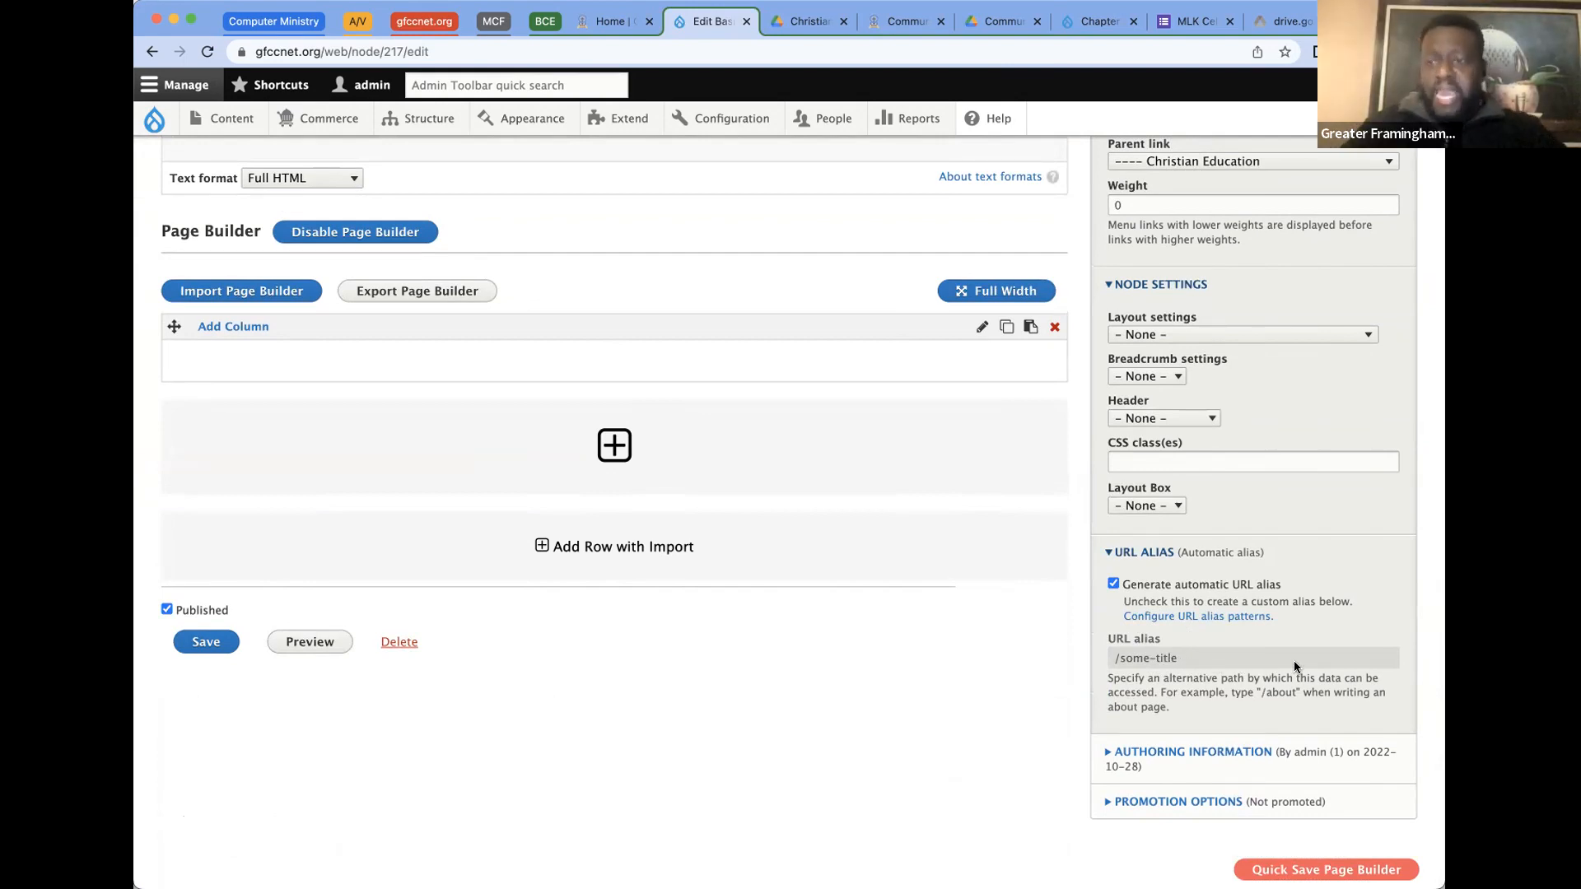
{"action": "scroll", "coordinate": [748, 458], "scroll_direction": "up", "scroll_amount": 5}
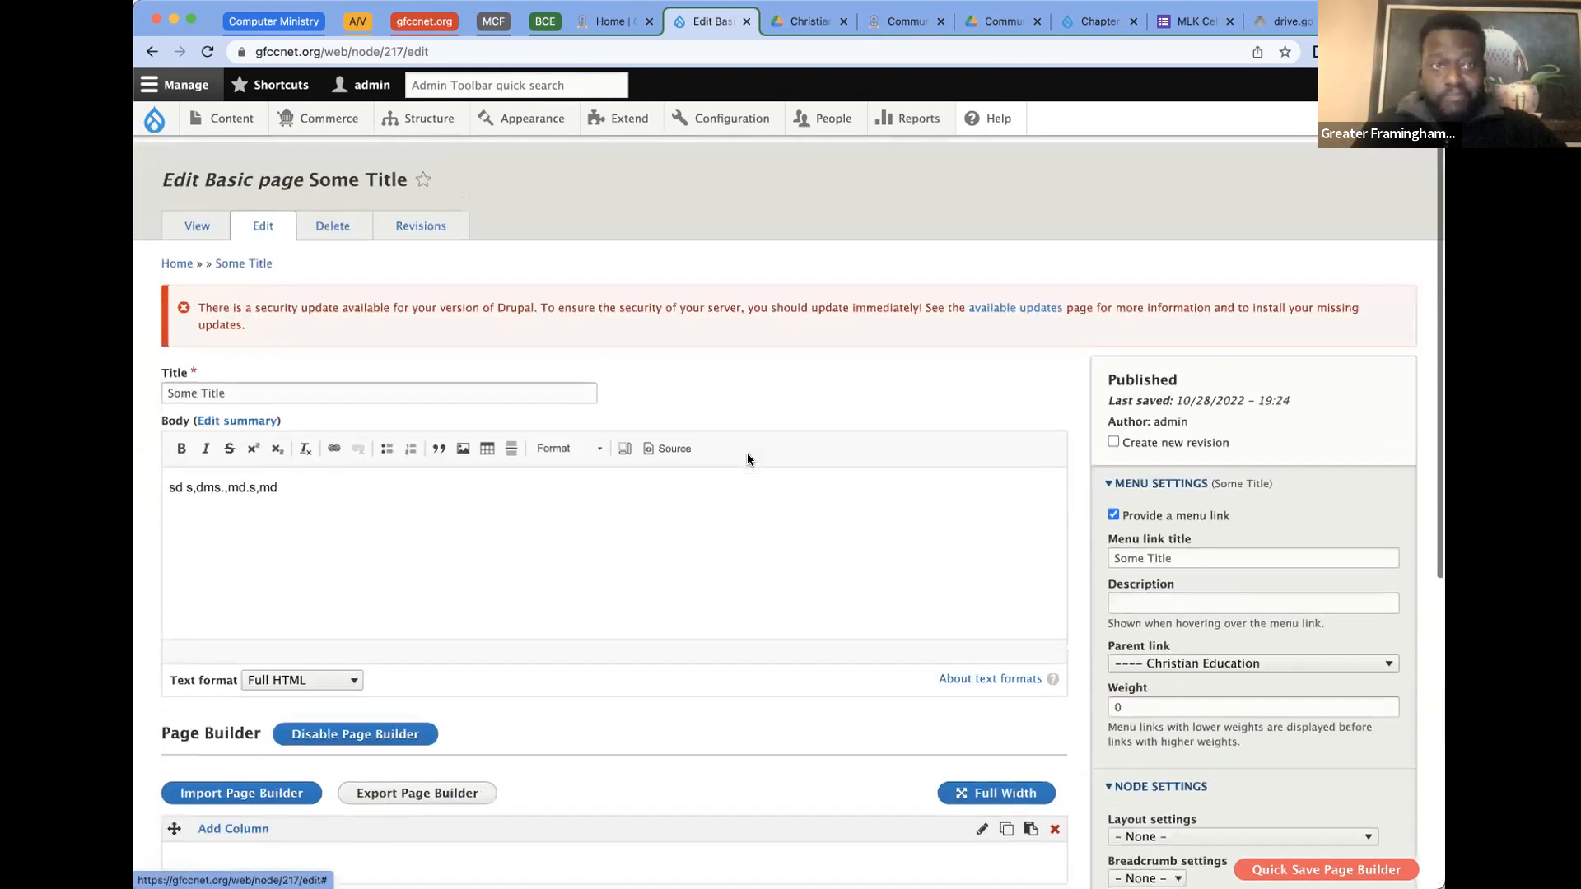
{"action": "scroll", "coordinate": [748, 458], "scroll_direction": "down", "scroll_amount": 5}
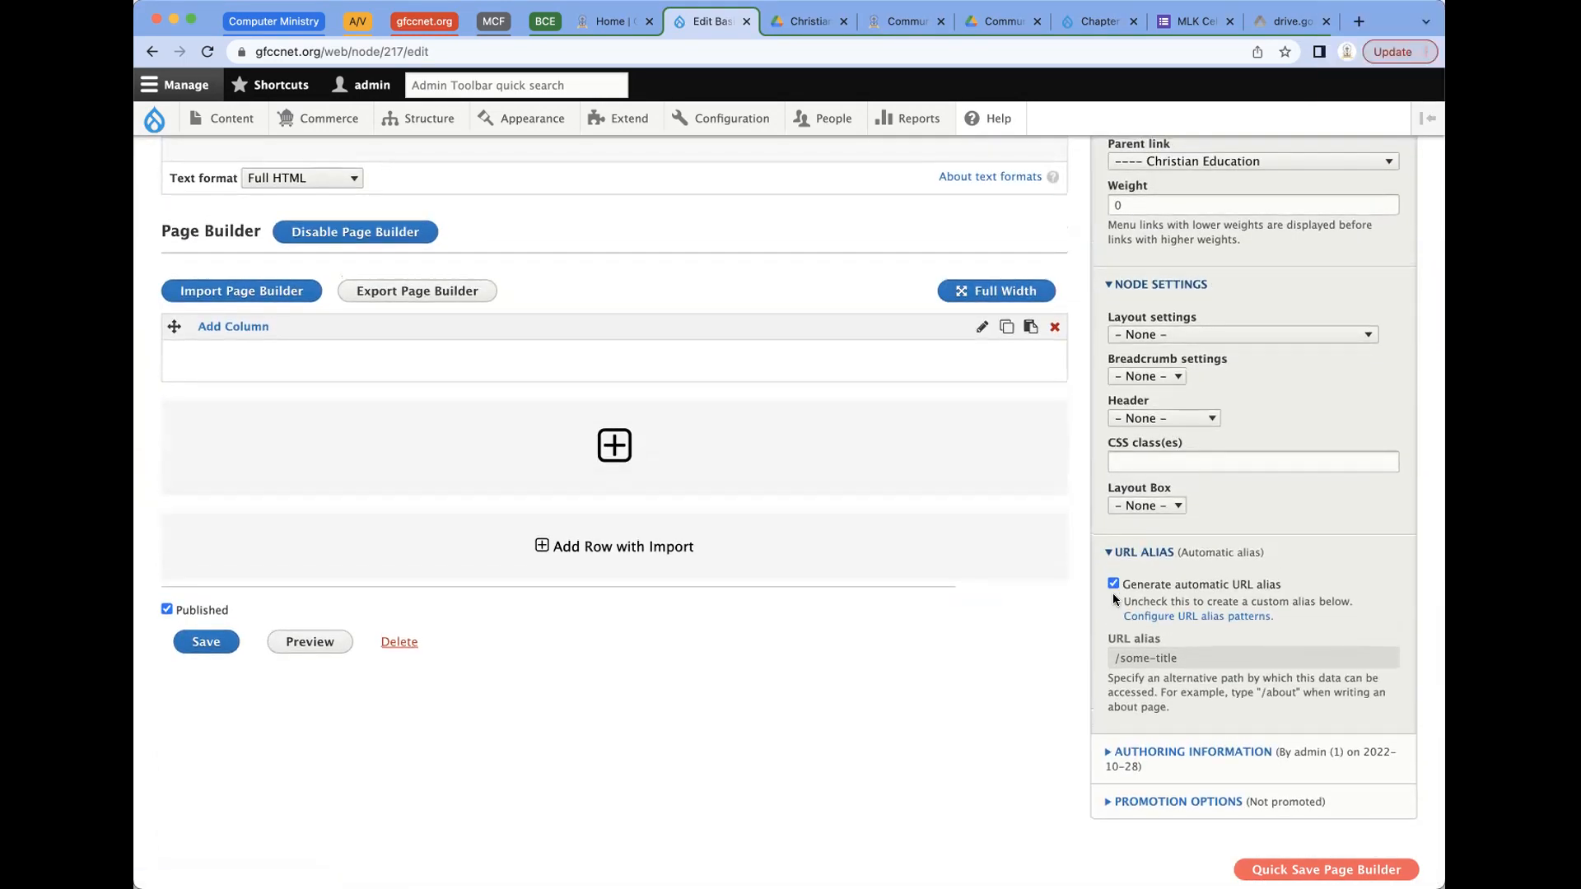
Step: Turn off Generate automatic URL alias and edit the /some-title alias manually
{"action": "left_click", "coordinate": [1113, 579]}
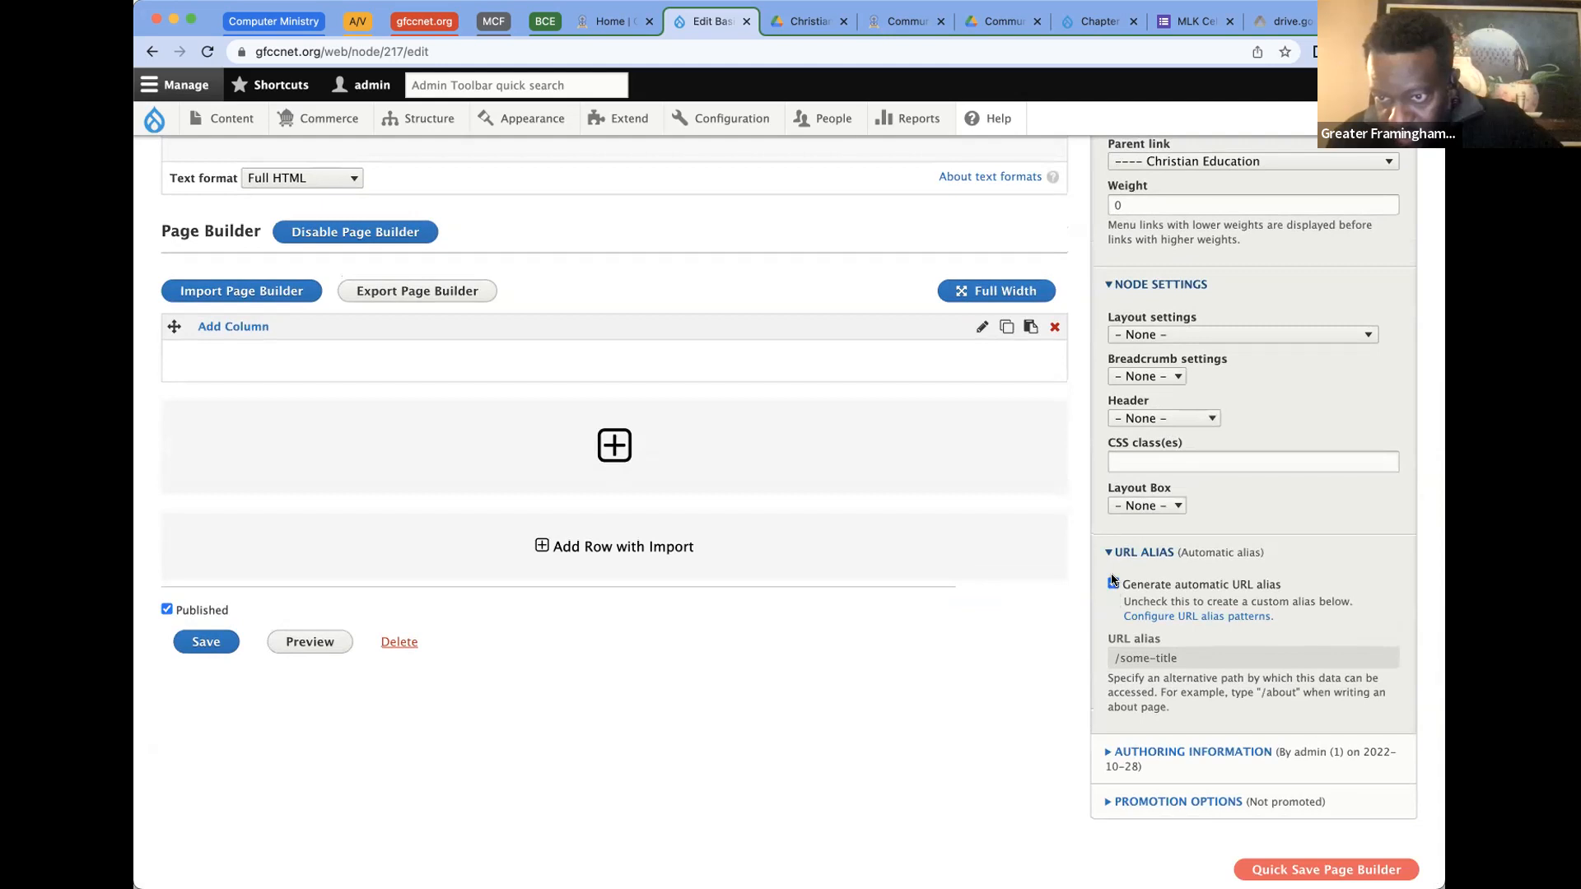
{"action": "left_click", "coordinate": [1192, 660]}
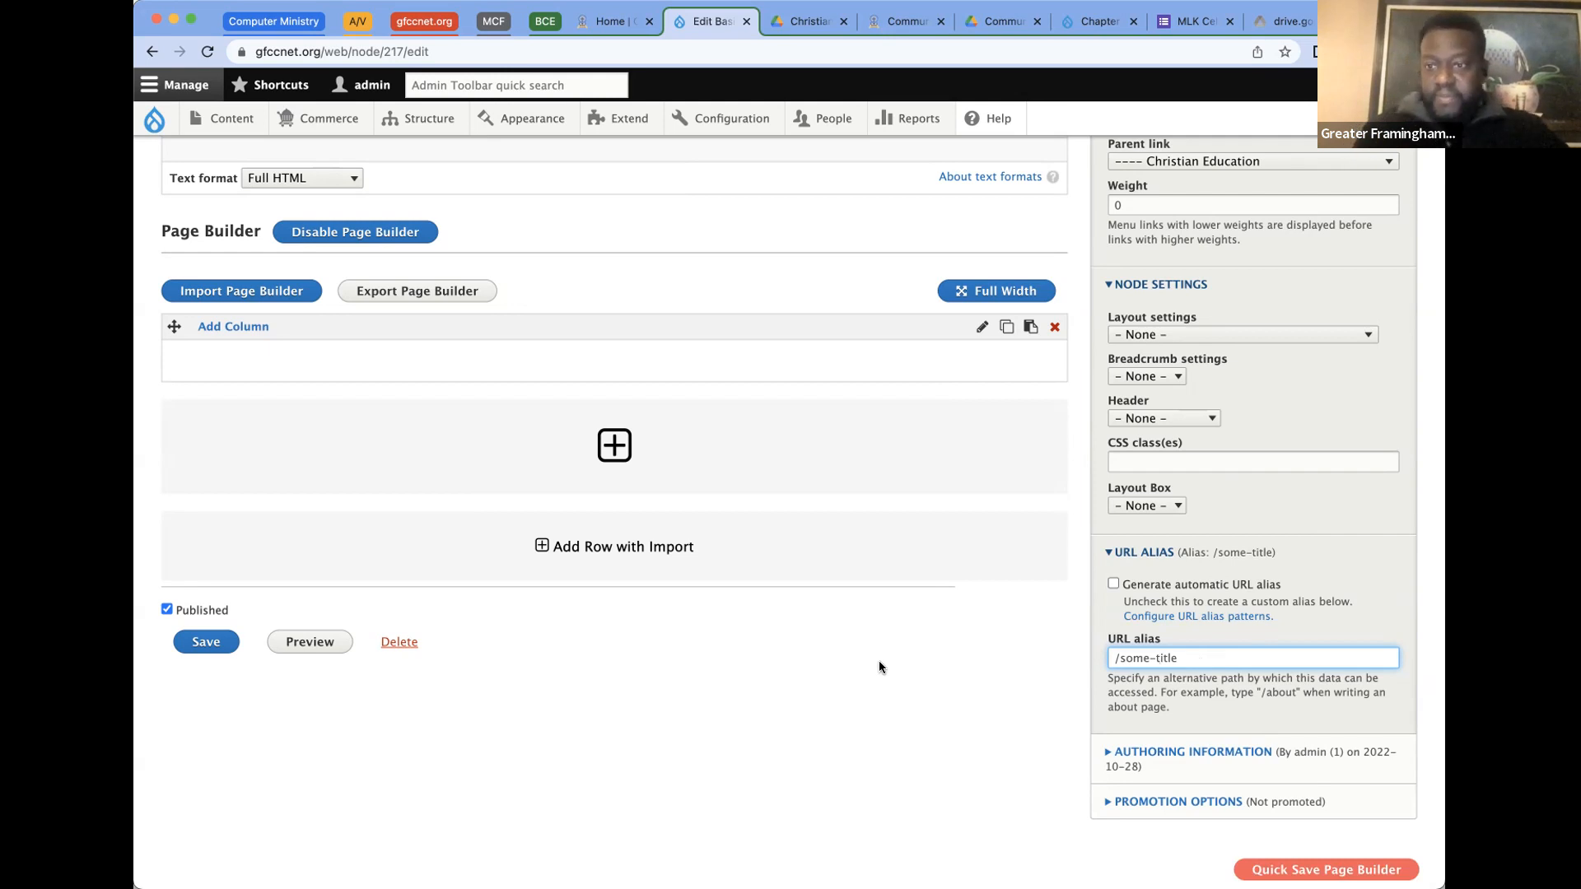
{"action": "scroll", "coordinate": [878, 667], "scroll_direction": "up", "scroll_amount": 5}
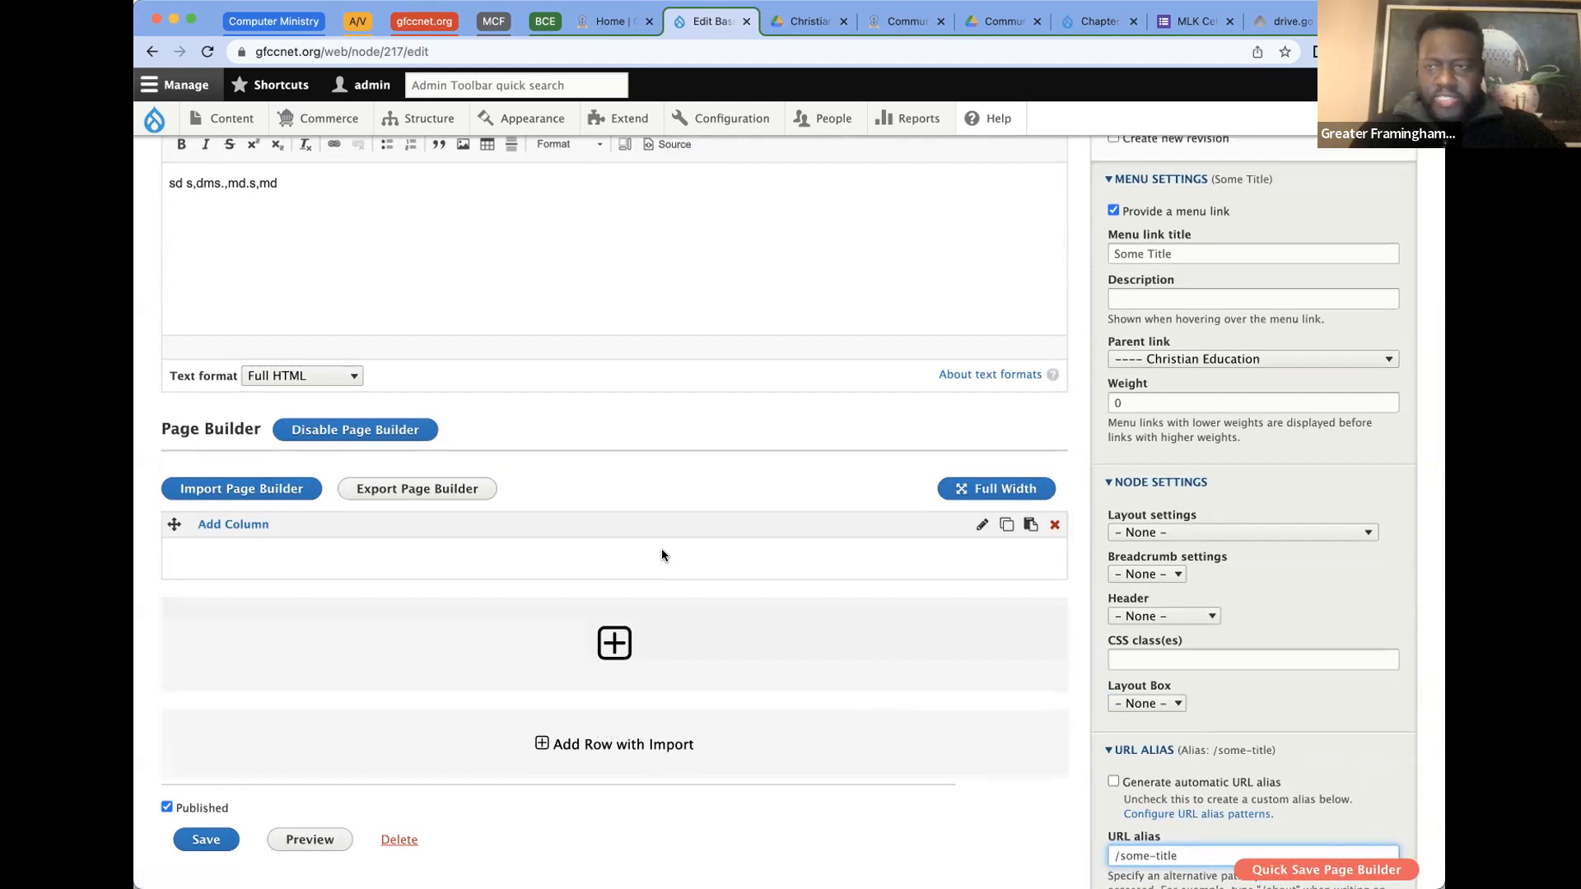
{"action": "scroll", "coordinate": [668, 527], "scroll_direction": "down", "scroll_amount": 5}
{"action": "scroll", "coordinate": [669, 531], "scroll_direction": "up", "scroll_amount": 10}
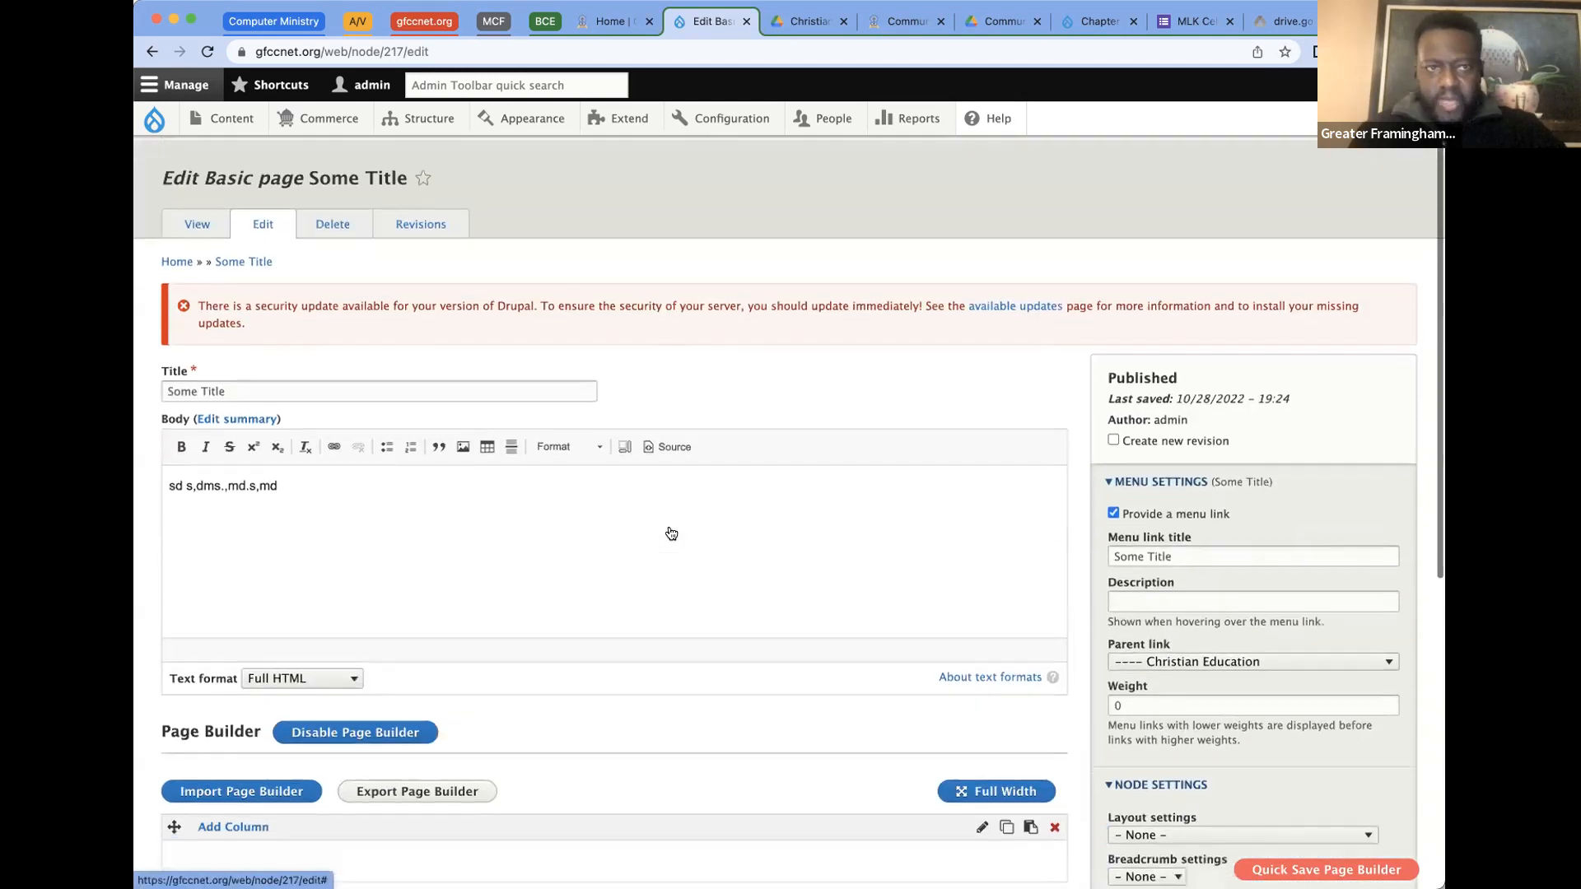
{"action": "scroll", "coordinate": [598, 422], "scroll_direction": "down", "scroll_amount": 10}
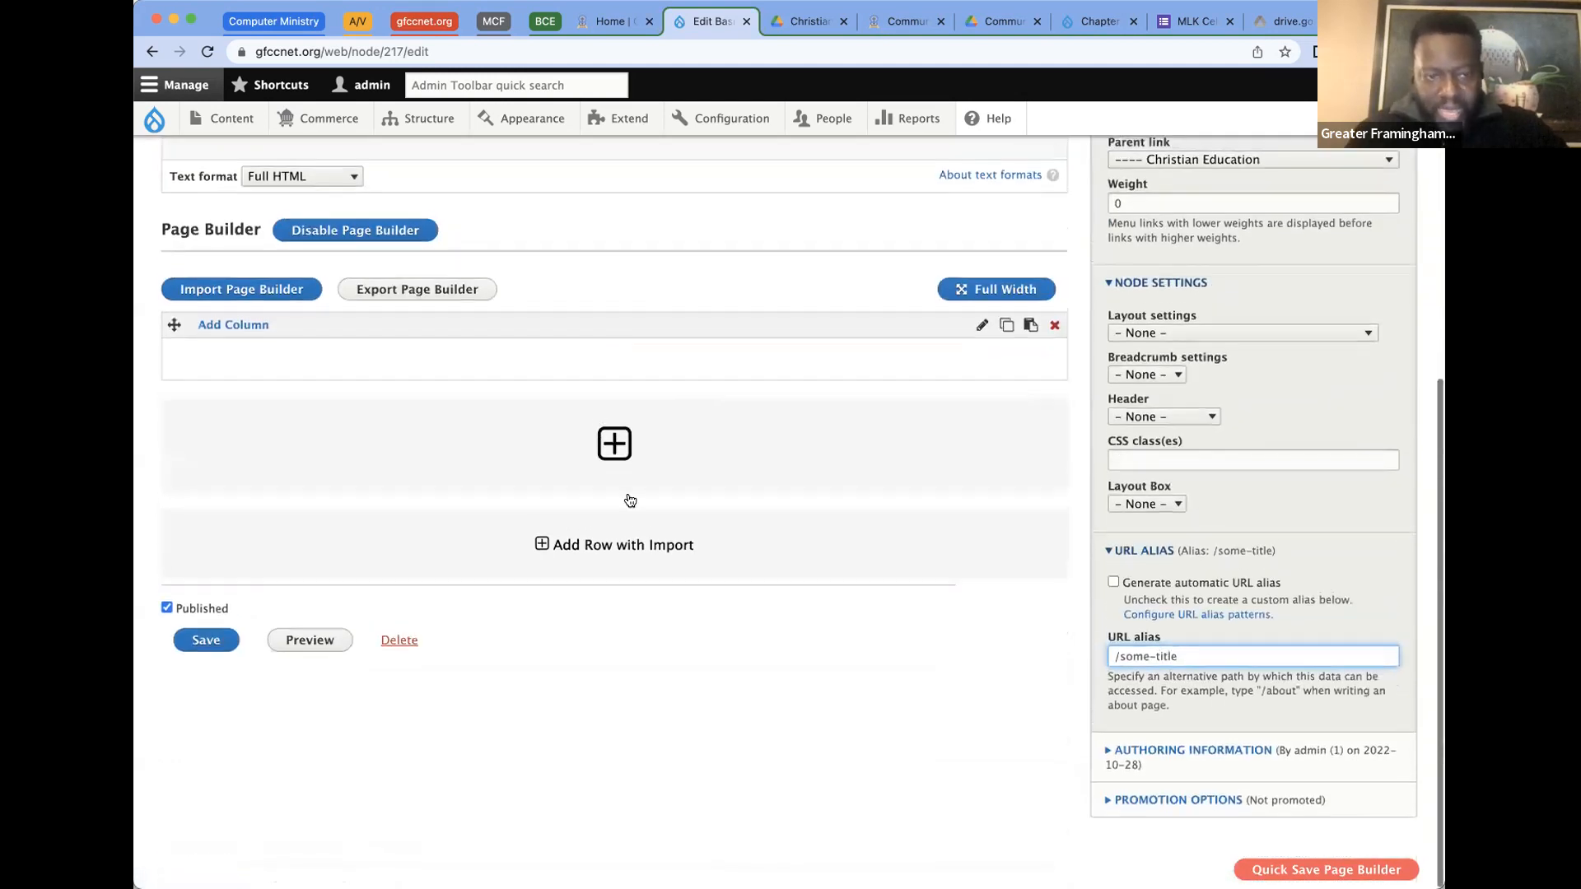
{"action": "scroll", "coordinate": [411, 574], "scroll_direction": "up", "scroll_amount": 8}
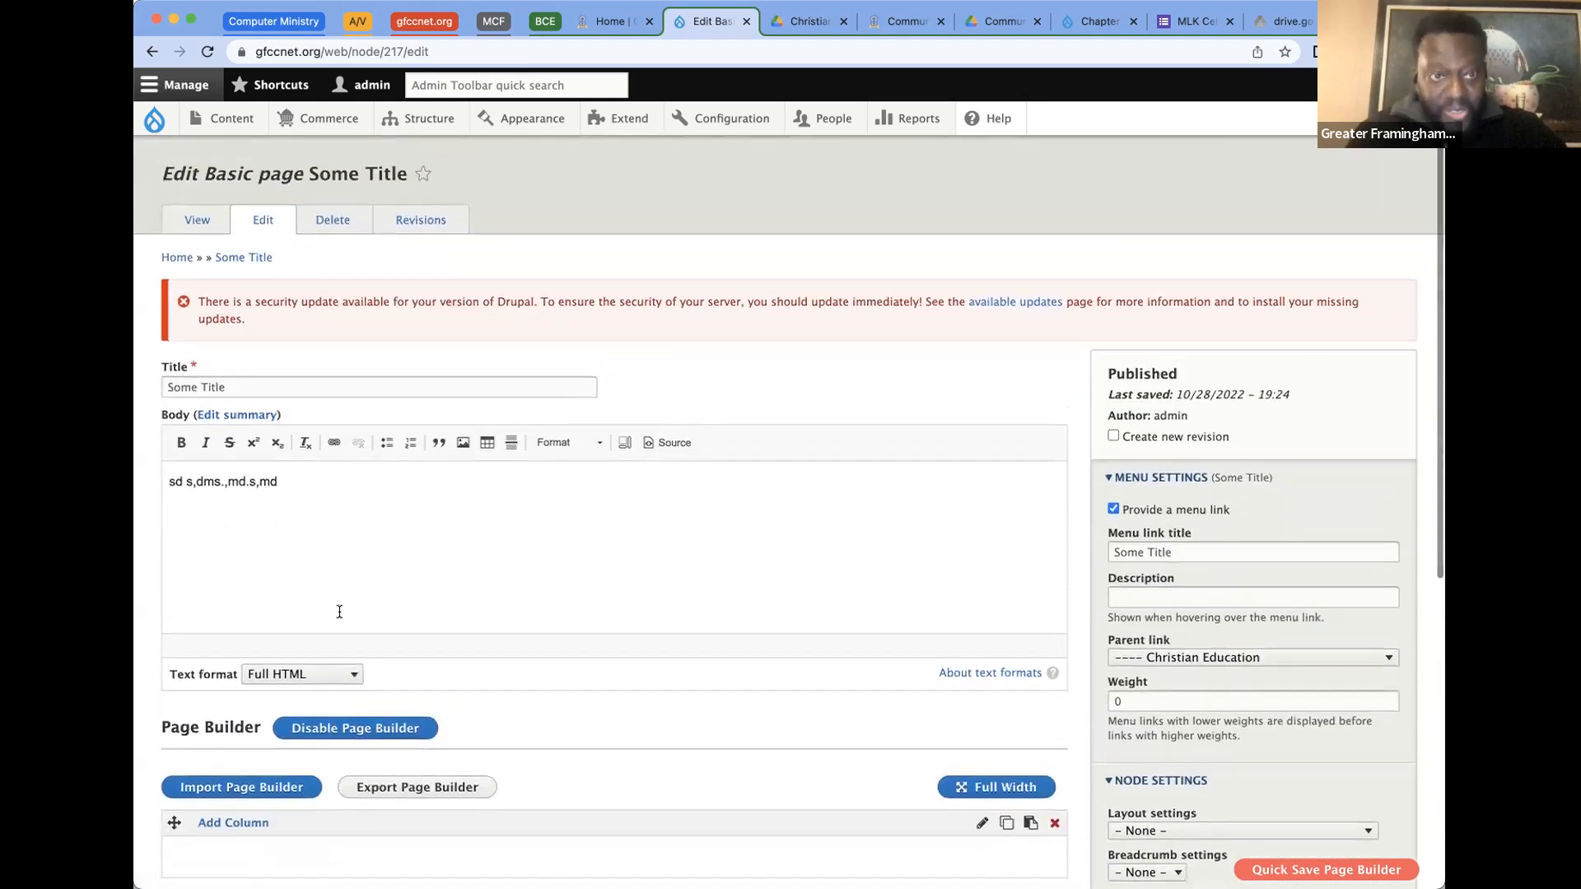
{"action": "scroll", "coordinate": [338, 610], "scroll_direction": "down", "scroll_amount": 10}
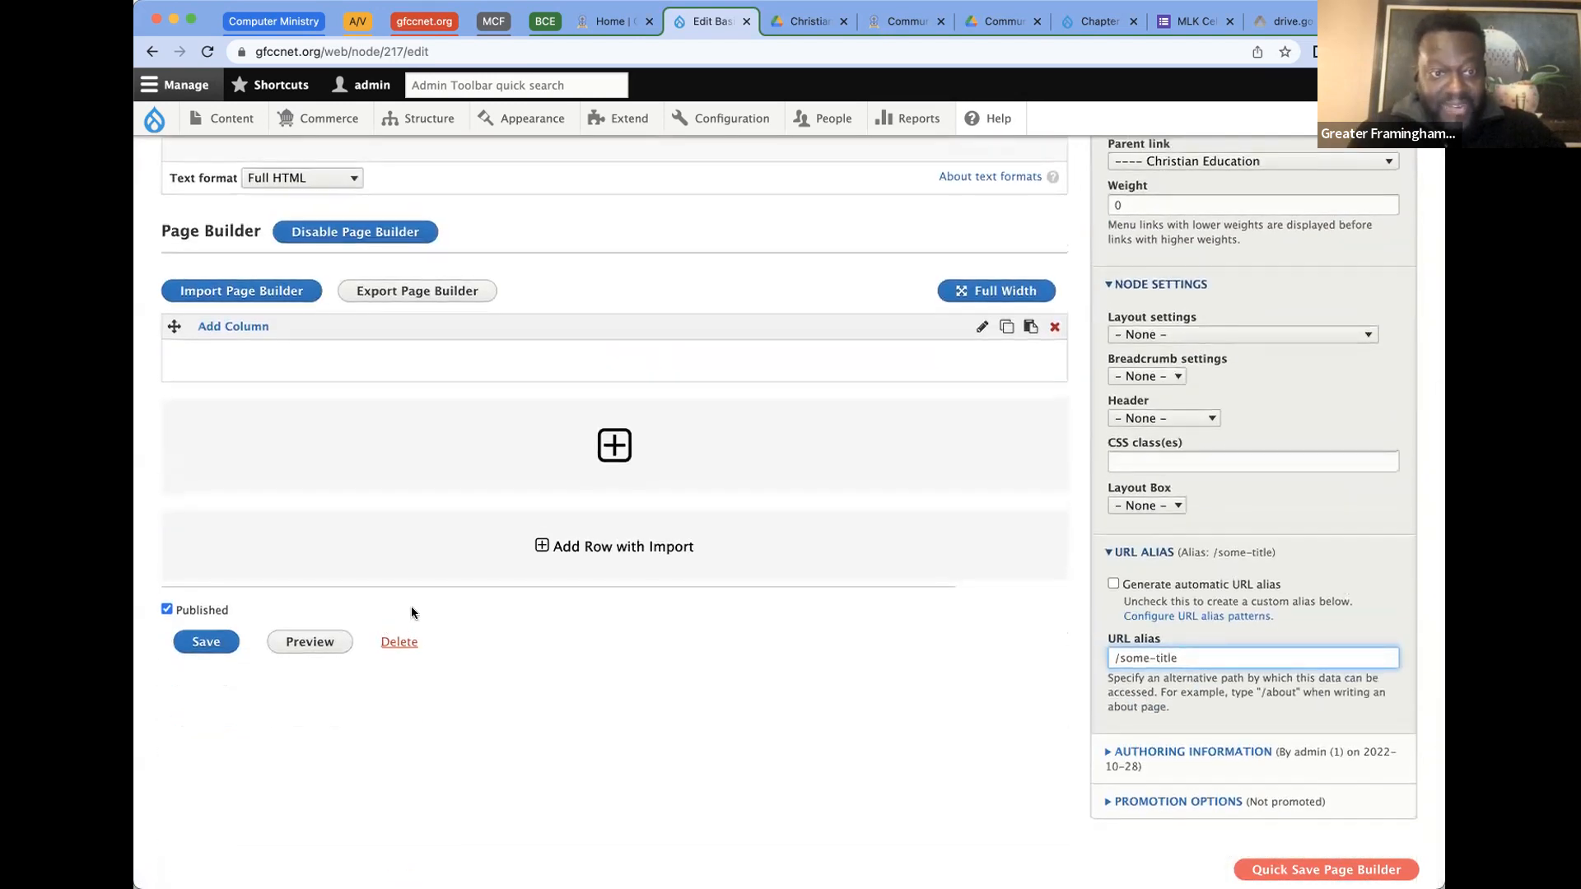
{"action": "scroll", "coordinate": [408, 617], "scroll_direction": "up", "scroll_amount": 1}
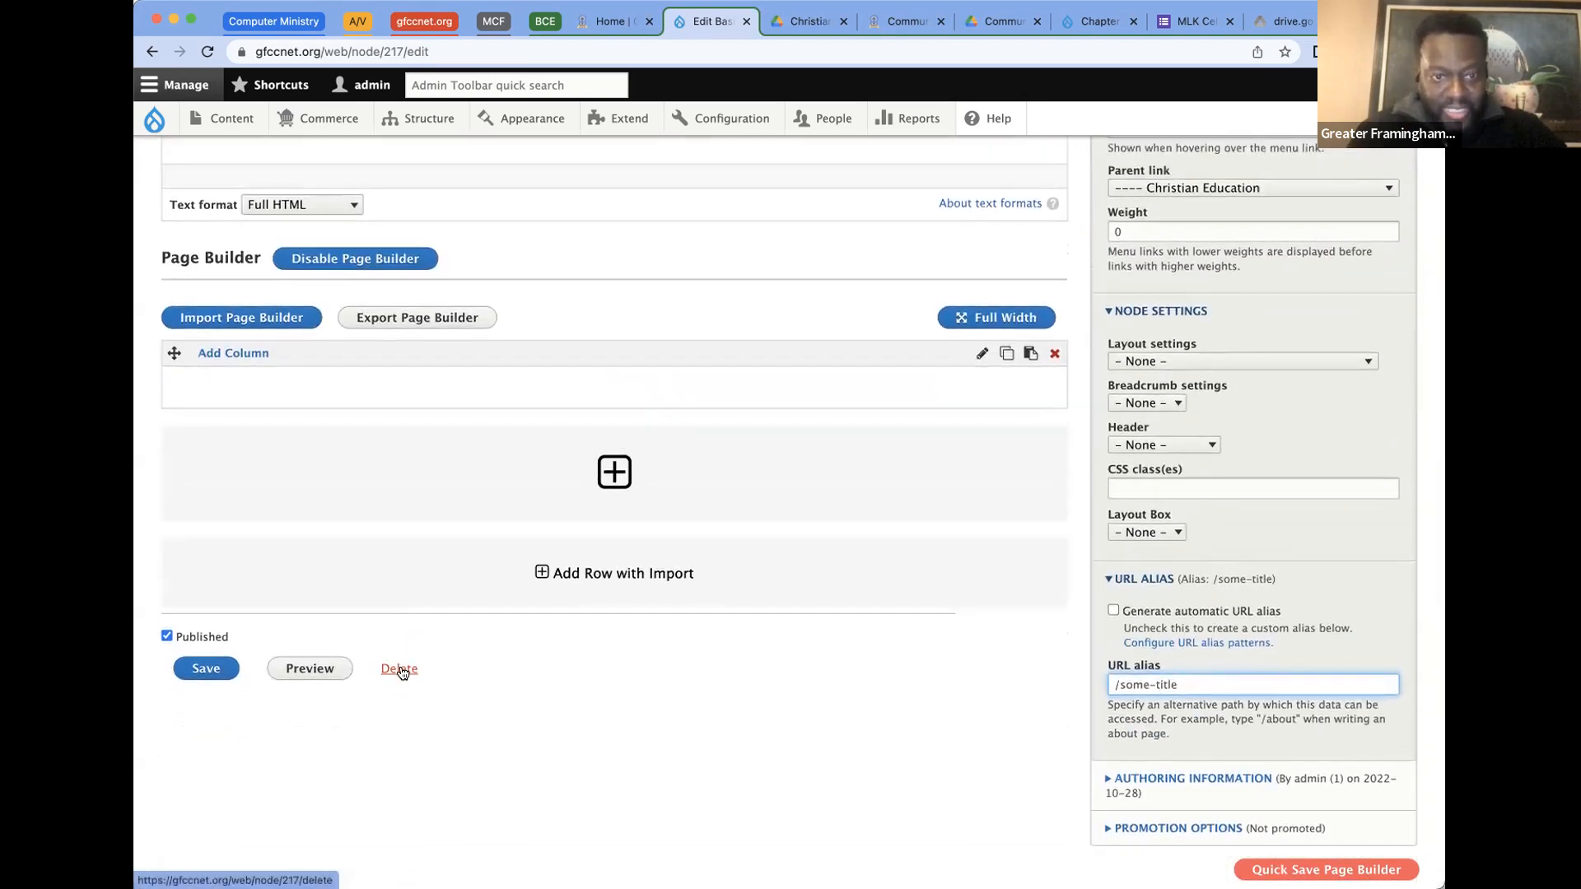
Step: Delete the Some Title page and confirm the permanent deletion
{"action": "left_click", "coordinate": [403, 672]}
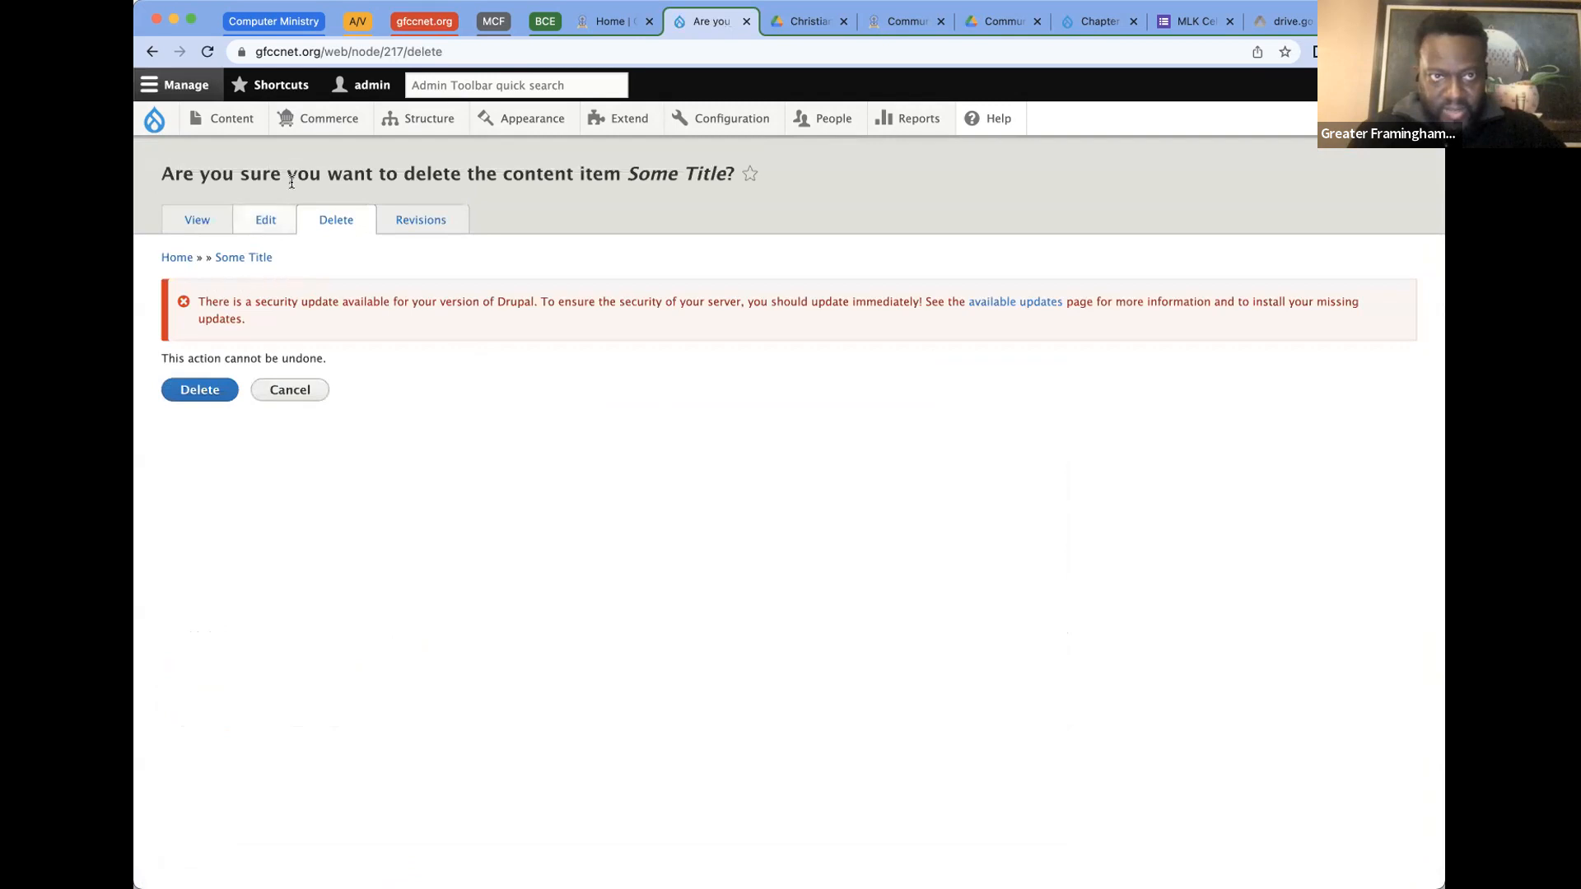
{"action": "left_click", "coordinate": [202, 392]}
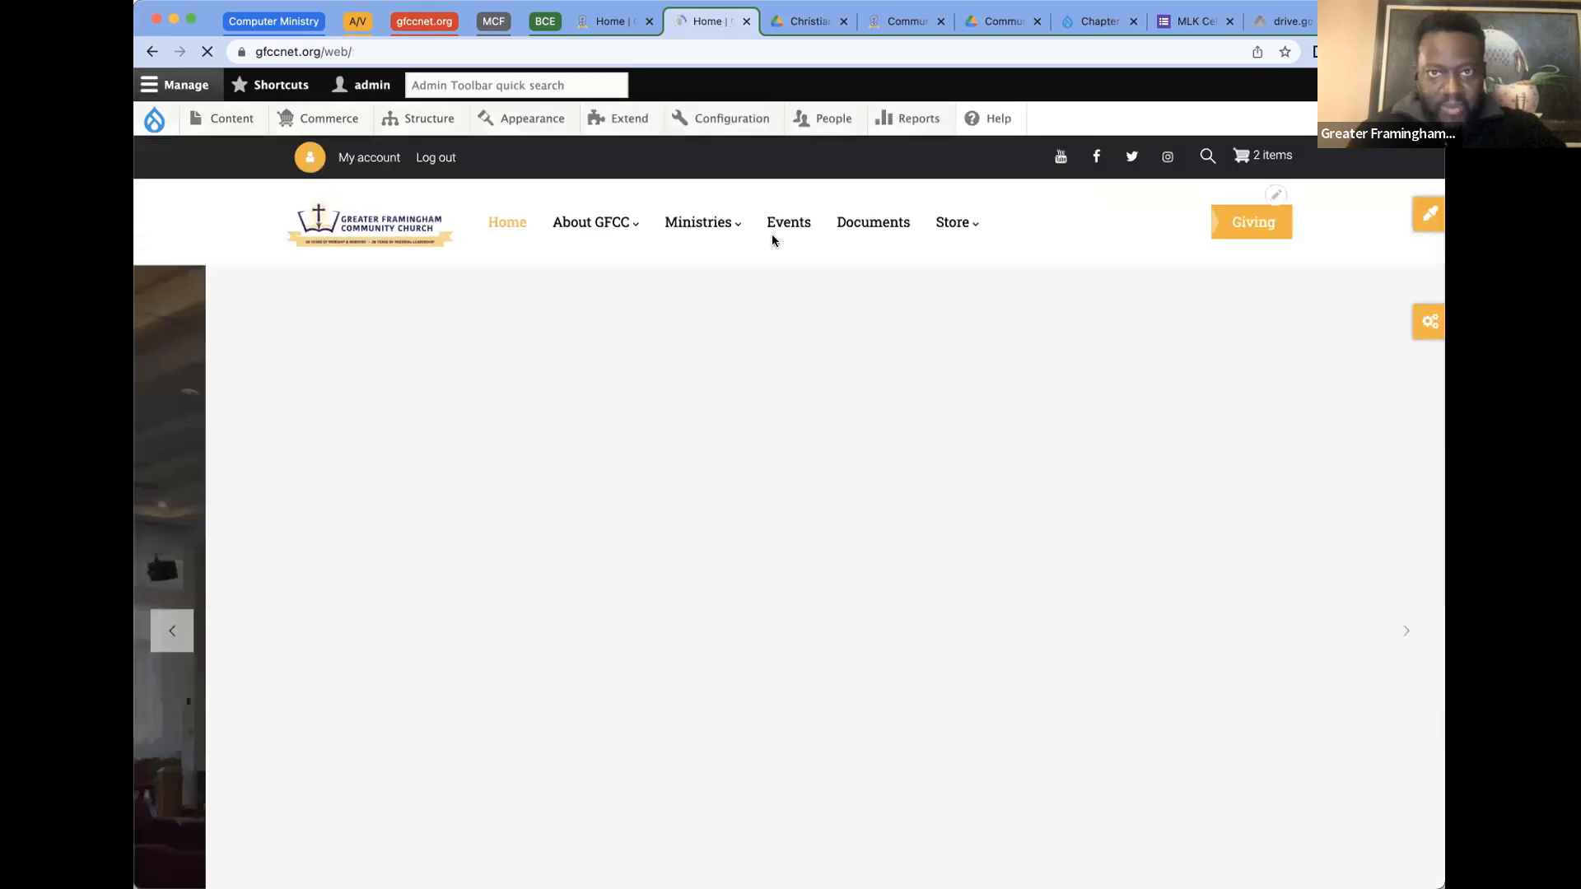
Step: Scroll through the church homepage from top to bottom and back up
{"action": "mouse_move", "coordinate": [713, 232]}
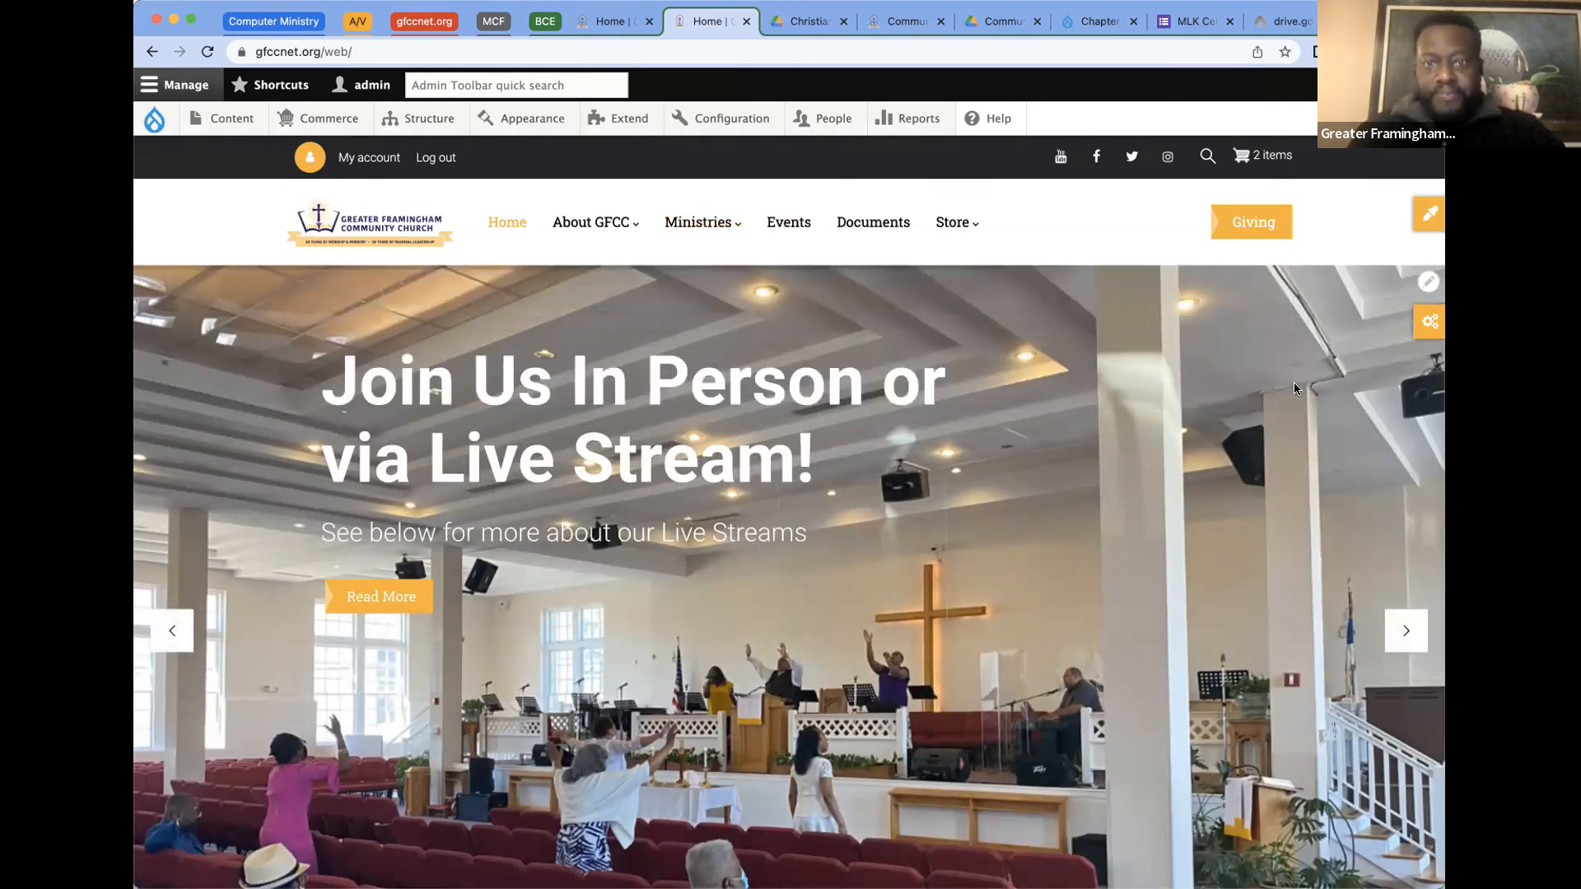
{"action": "scroll", "coordinate": [1292, 381], "scroll_direction": "down", "scroll_amount": 10}
{"action": "scroll", "coordinate": [1293, 382], "scroll_direction": "down", "scroll_amount": 15}
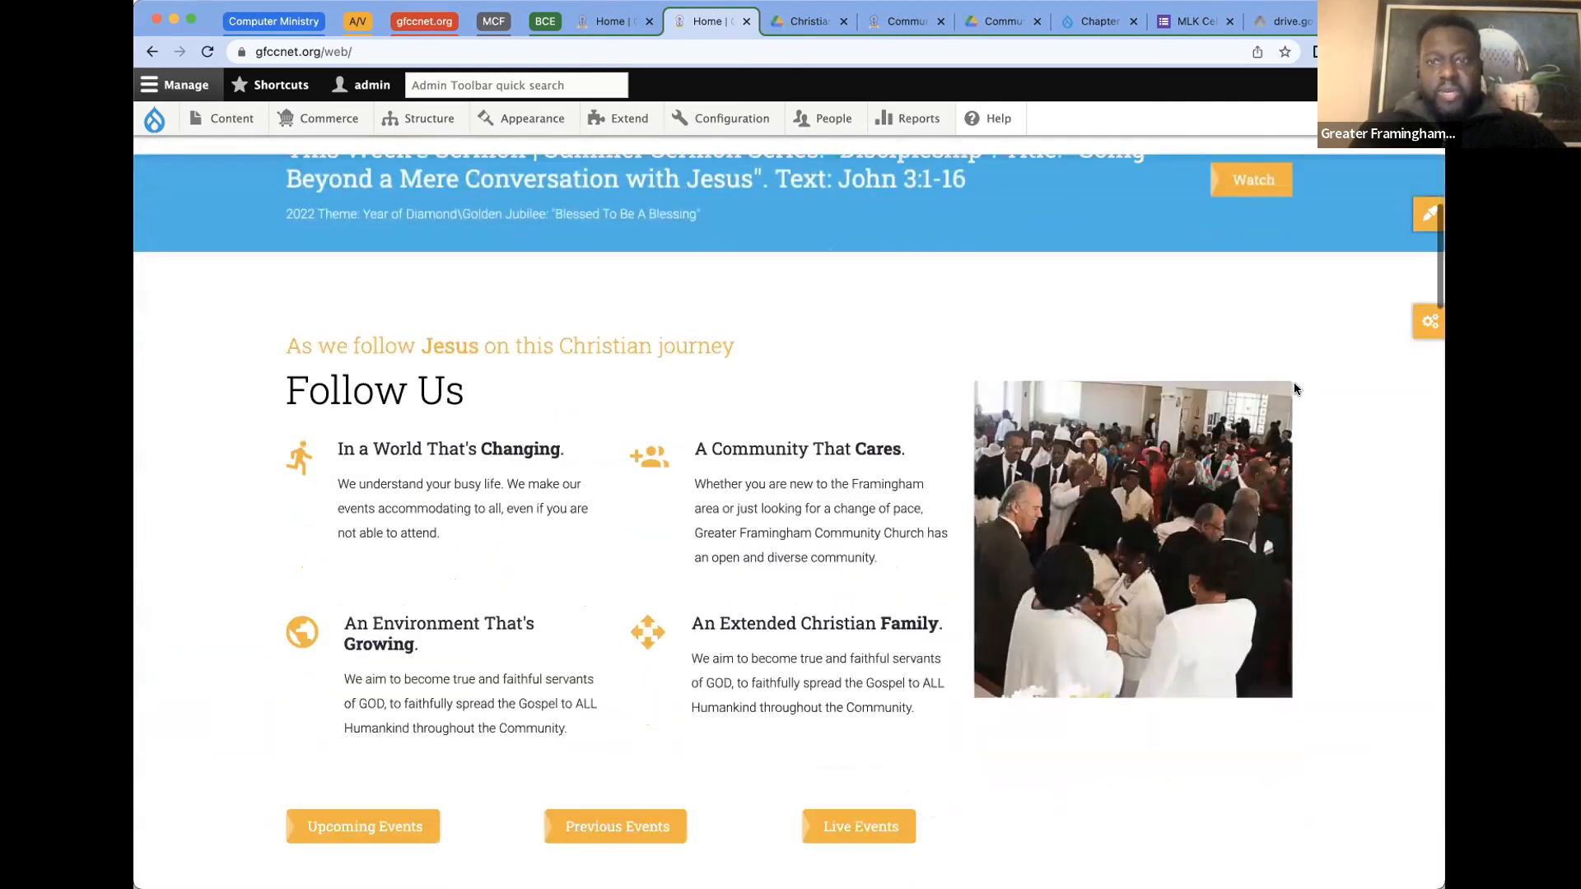
{"action": "scroll", "coordinate": [1295, 387], "scroll_direction": "down", "scroll_amount": 15}
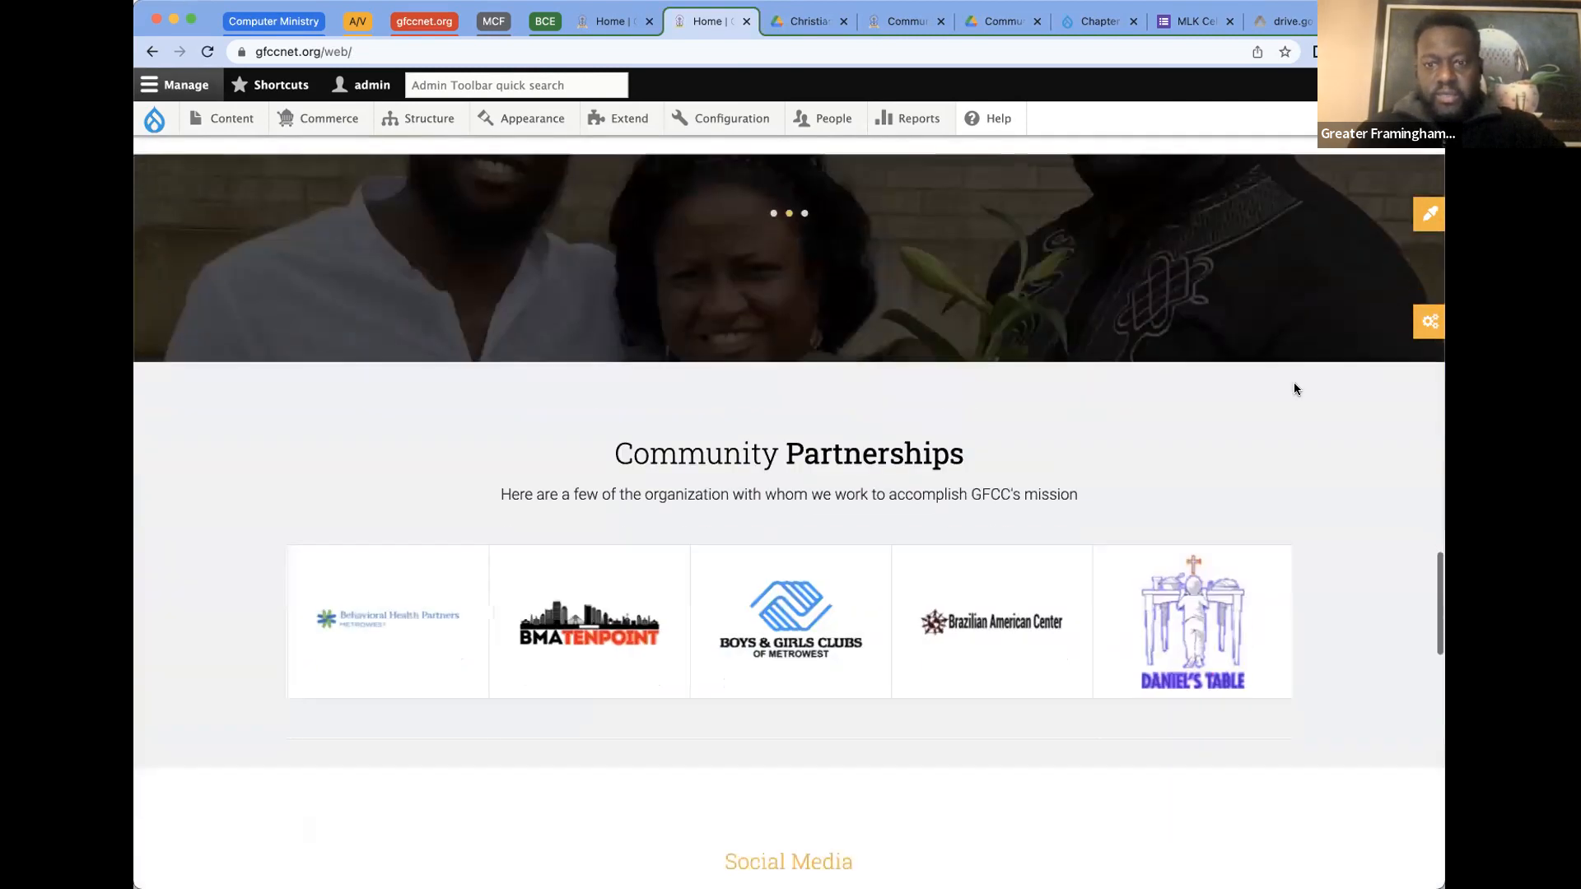
{"action": "scroll", "coordinate": [1292, 382], "scroll_direction": "down", "scroll_amount": 15}
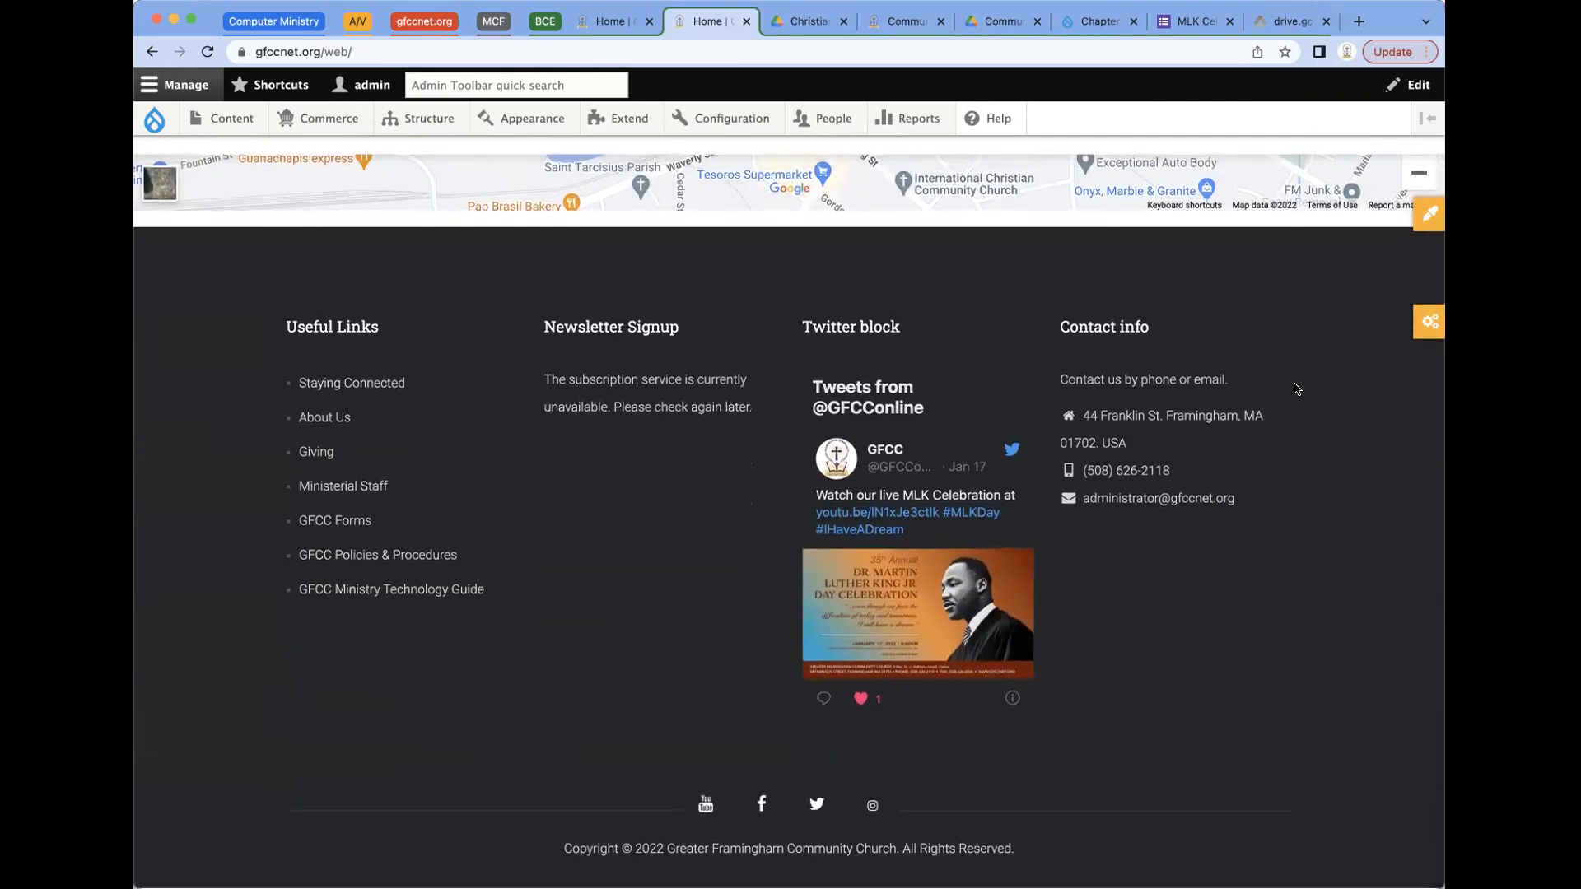
{"action": "scroll", "coordinate": [1294, 389], "scroll_direction": "up", "scroll_amount": 5}
{"action": "scroll", "coordinate": [1293, 382], "scroll_direction": "up", "scroll_amount": 10}
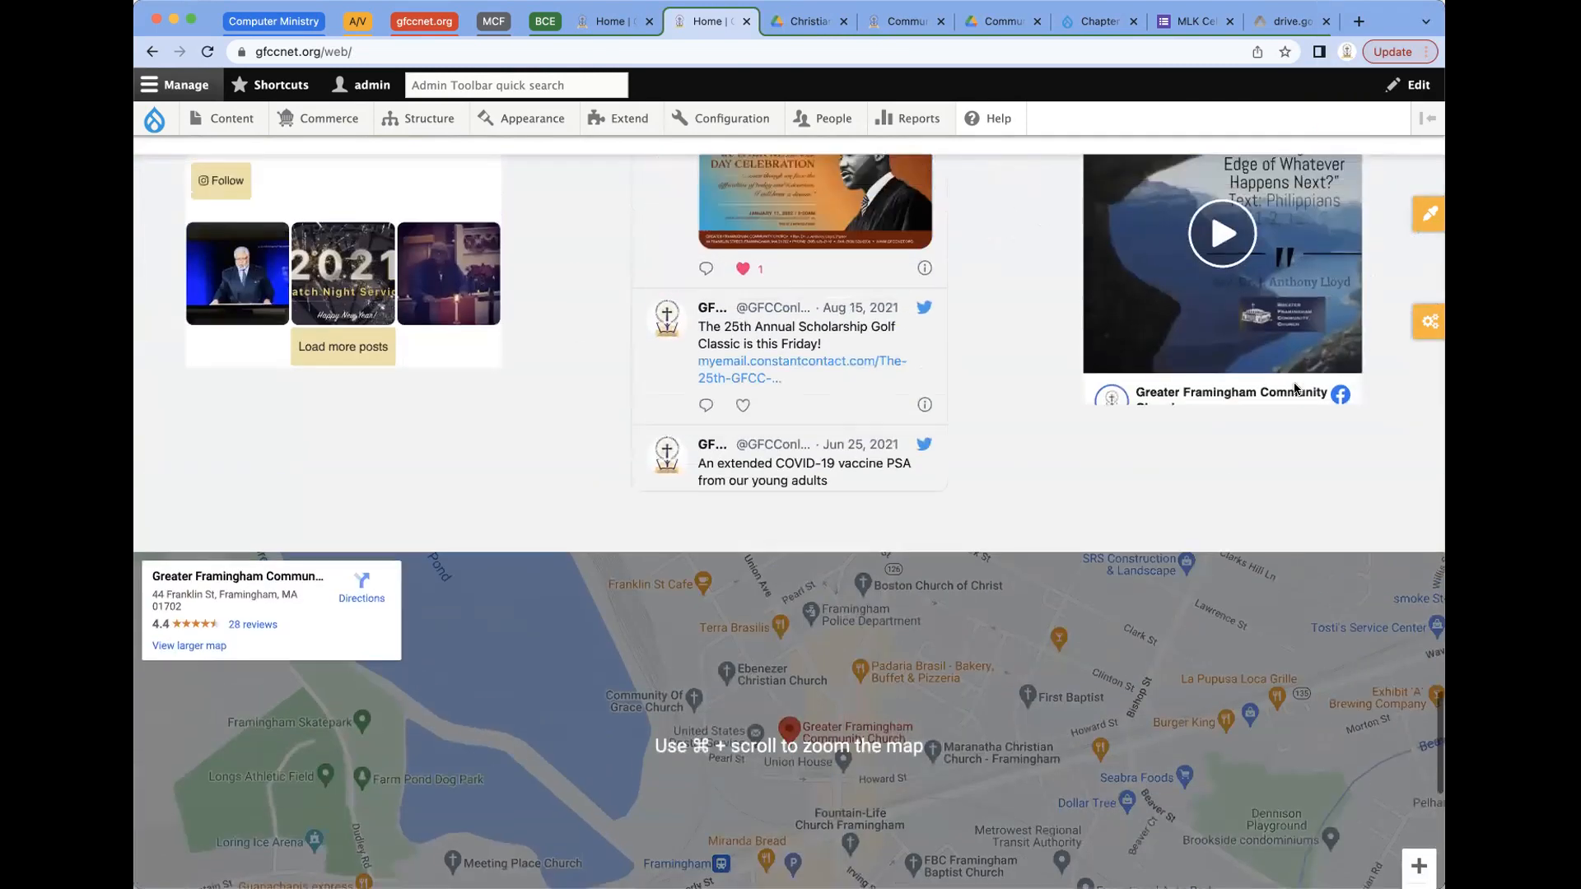
{"action": "scroll", "coordinate": [1294, 388], "scroll_direction": "up", "scroll_amount": 9}
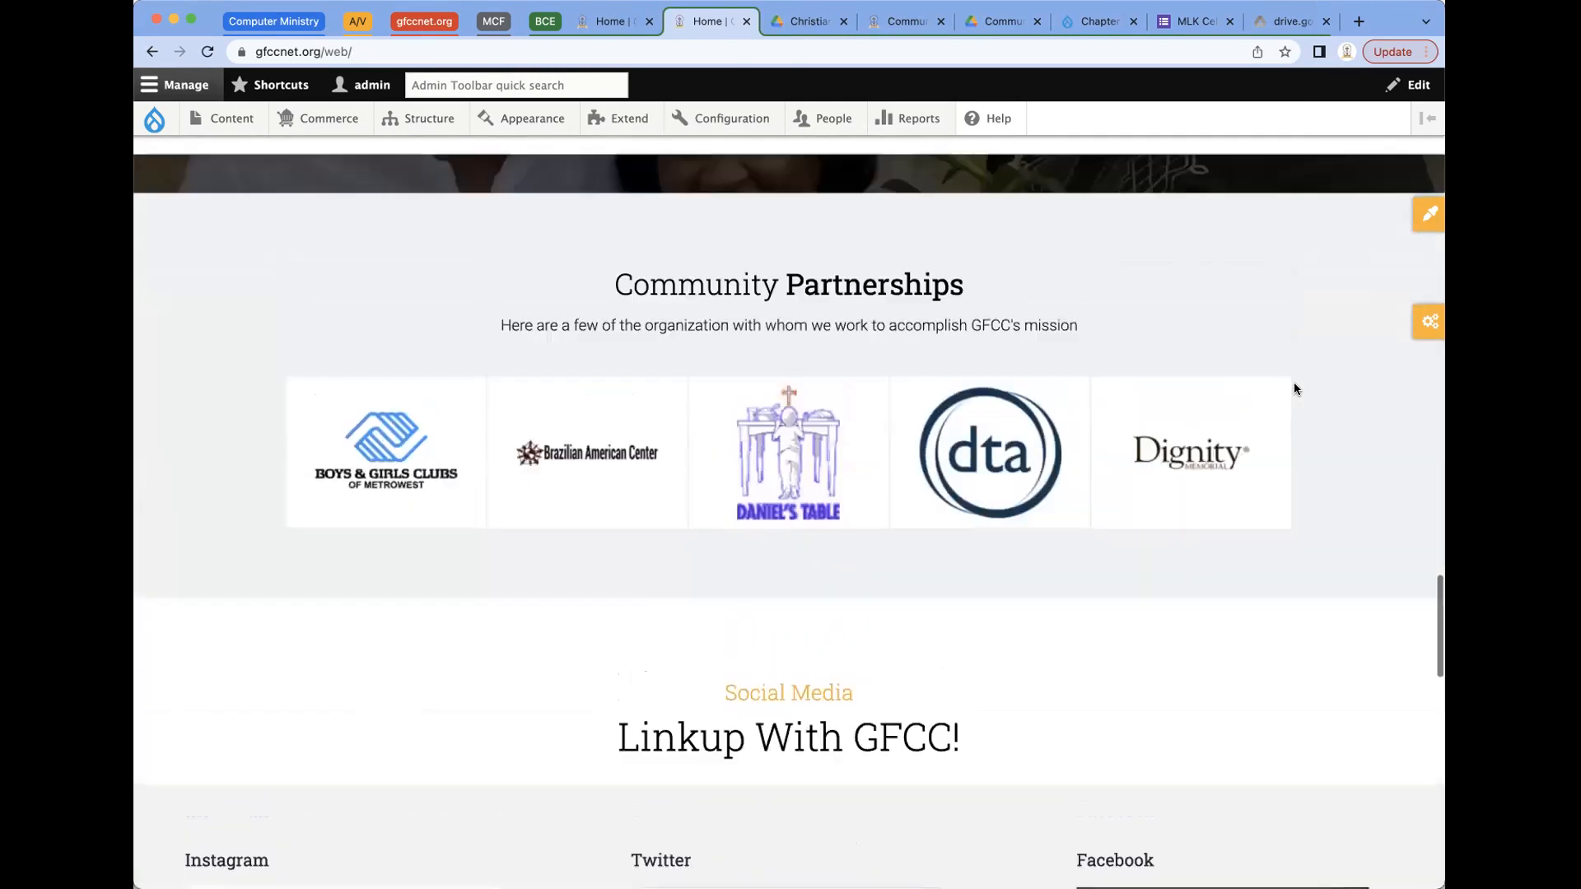
{"action": "scroll", "coordinate": [1296, 388], "scroll_direction": "up", "scroll_amount": 15}
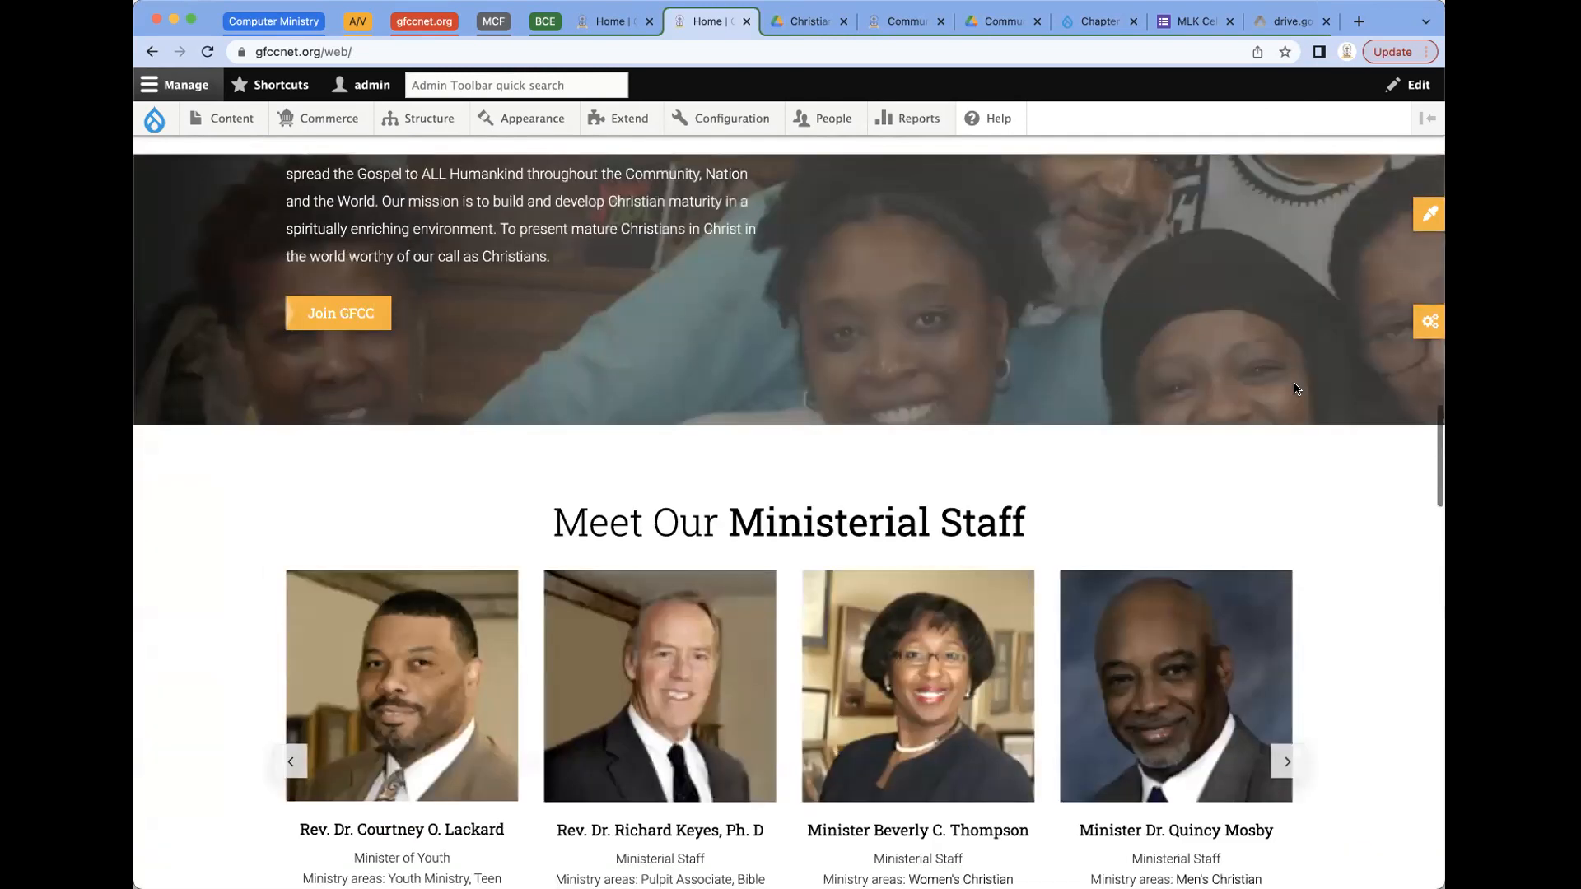
{"action": "scroll", "coordinate": [1294, 387], "scroll_direction": "up", "scroll_amount": 8}
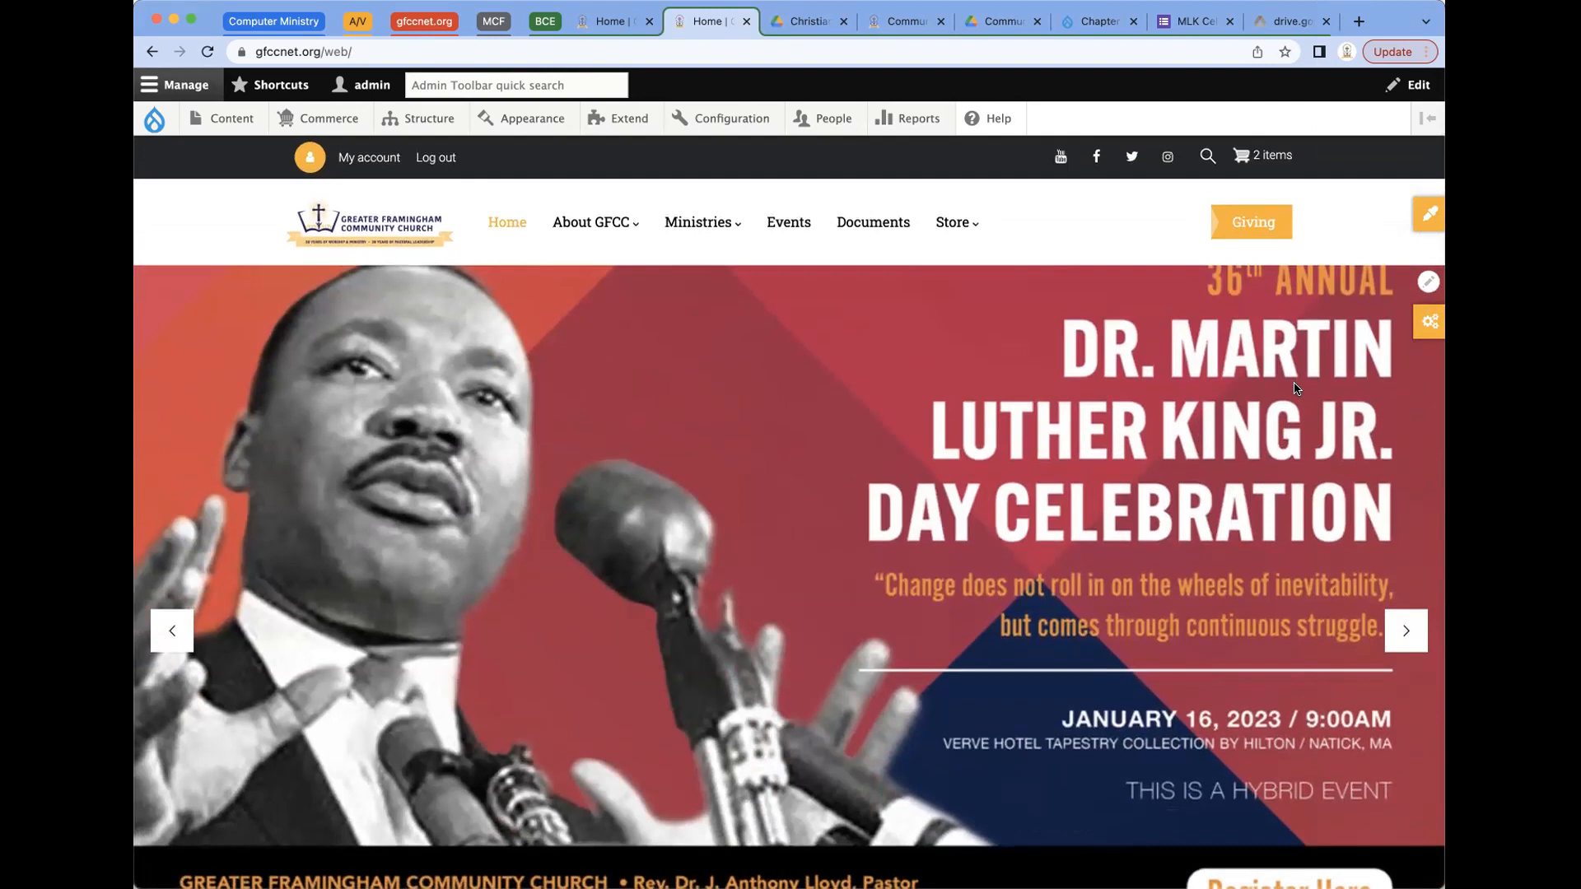
{"action": "scroll", "coordinate": [1294, 388], "scroll_direction": "down", "scroll_amount": 3}
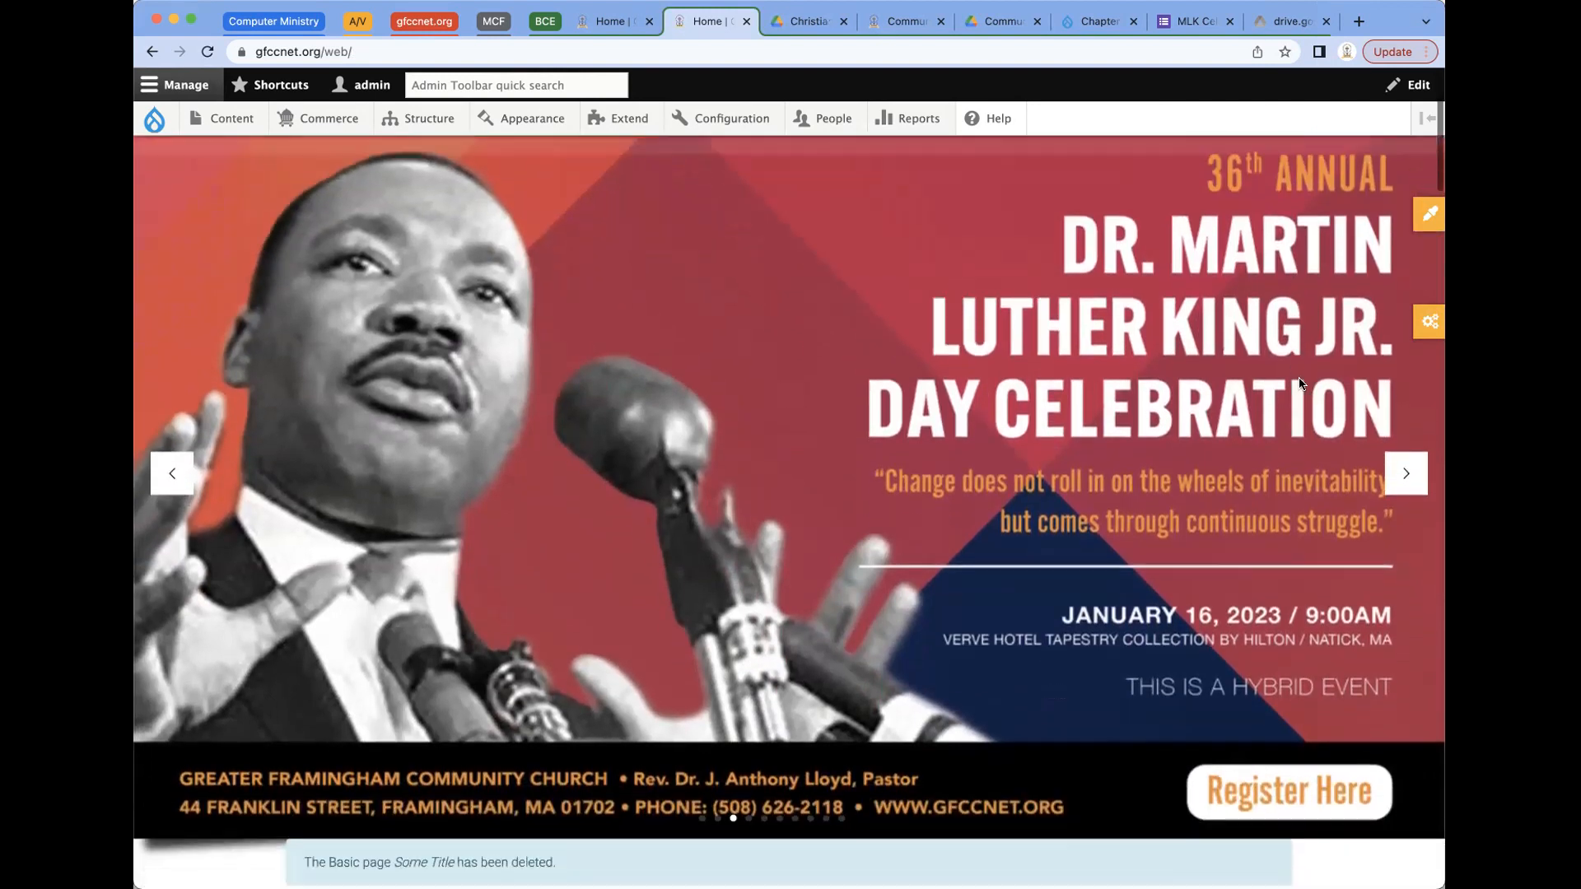
Step: Advance the homepage slideshow two slides past MLK Day Celebration, then check Ministries > Christian Education
{"action": "left_click", "coordinate": [1404, 475]}
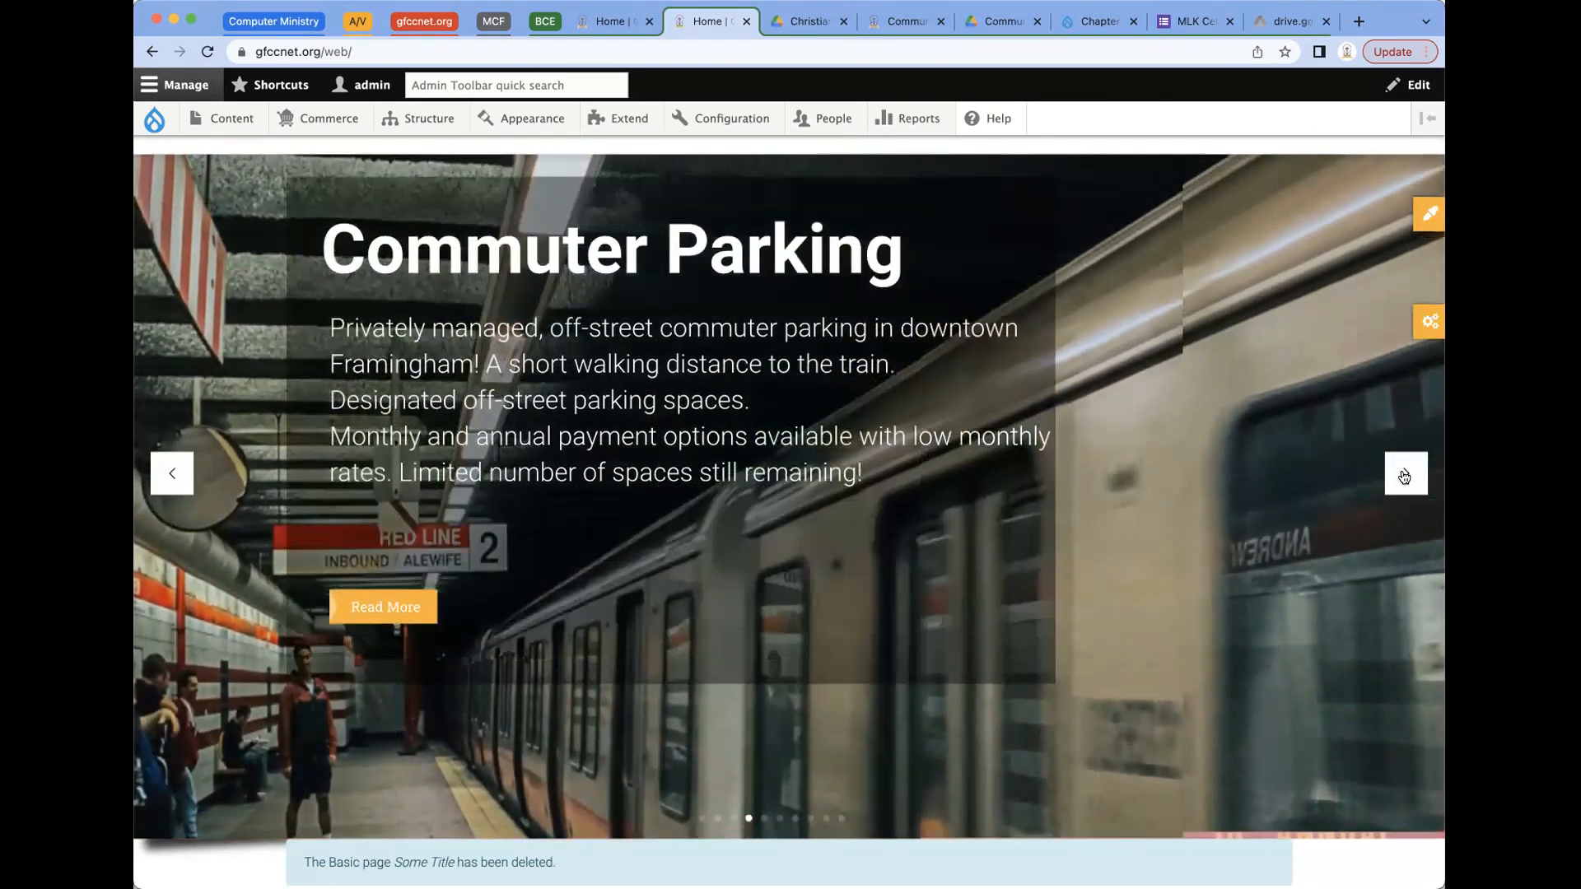
{"action": "left_click", "coordinate": [1400, 476]}
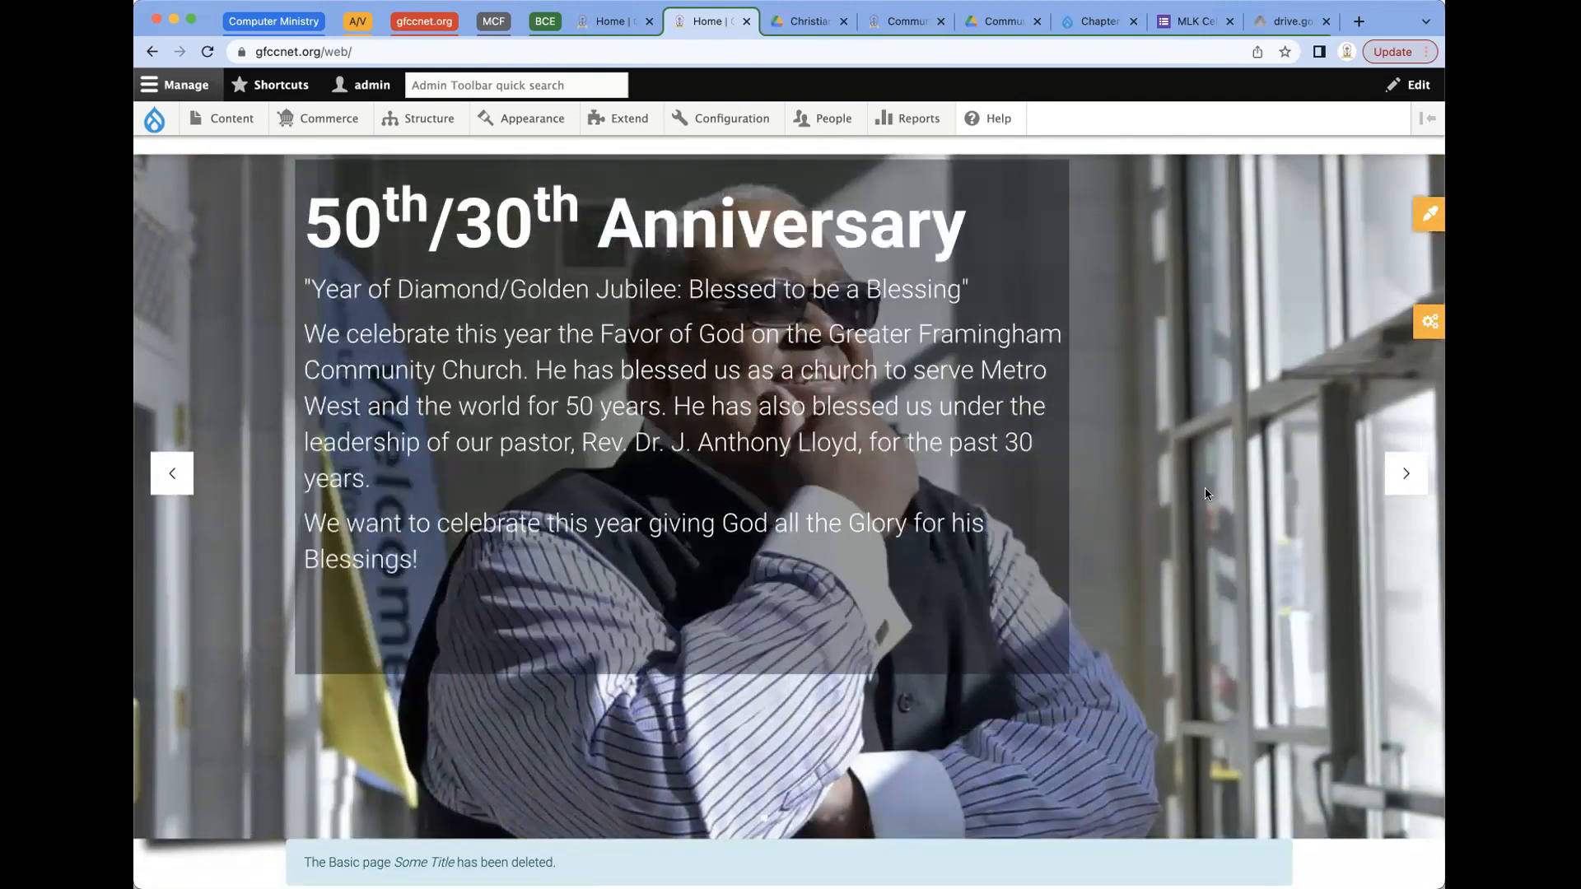
{"action": "scroll", "coordinate": [1205, 492], "scroll_direction": "down", "scroll_amount": 3}
{"action": "scroll", "coordinate": [1205, 493], "scroll_direction": "down", "scroll_amount": 8}
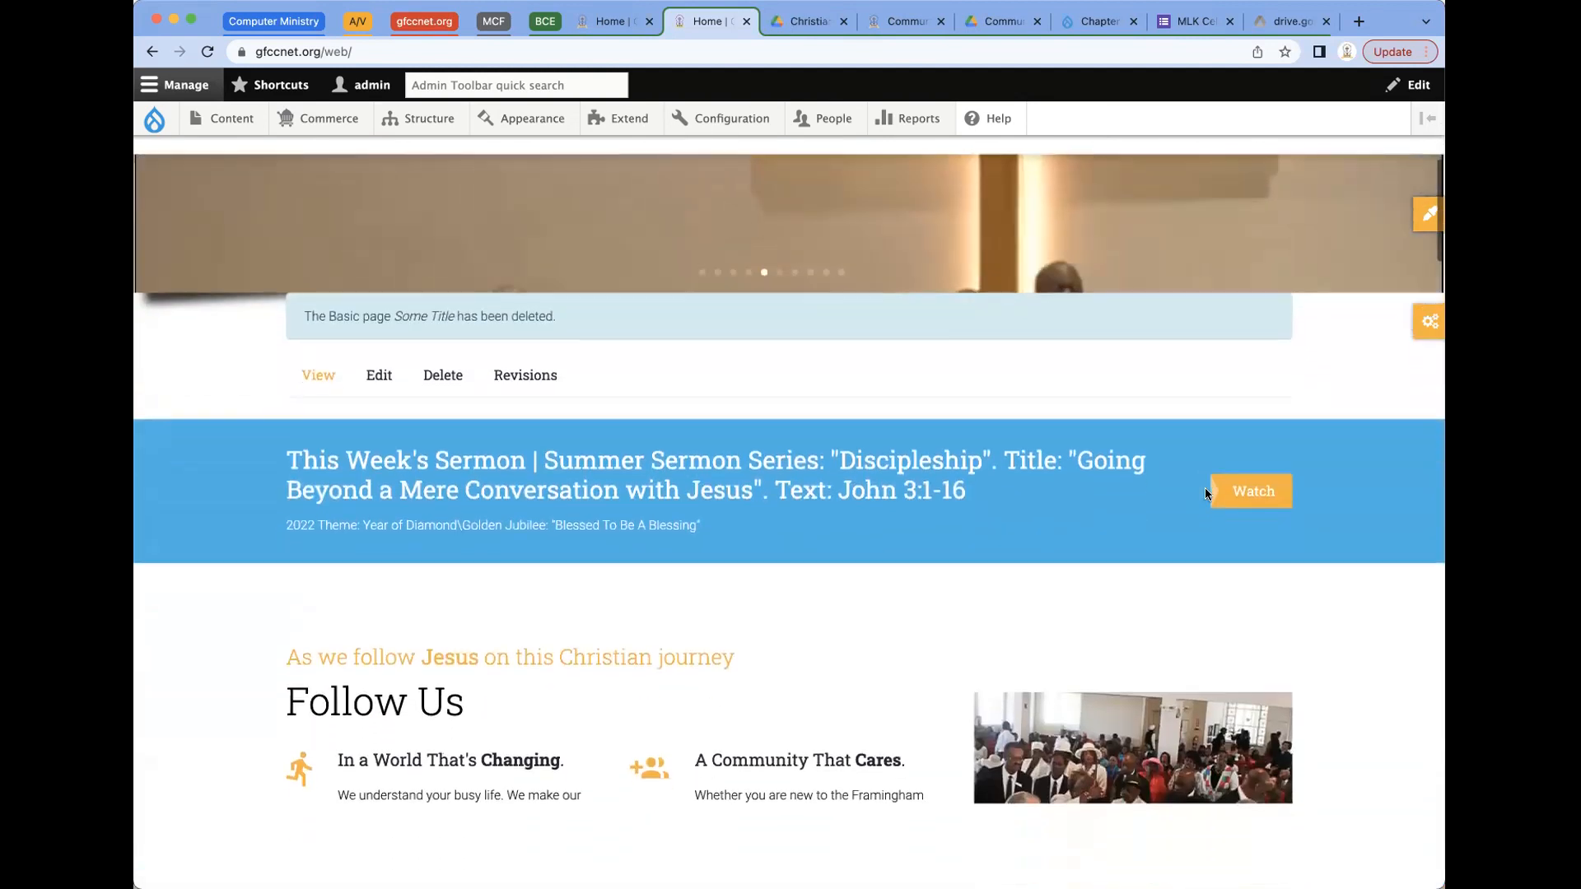
{"action": "scroll", "coordinate": [1207, 494], "scroll_direction": "down", "scroll_amount": 6}
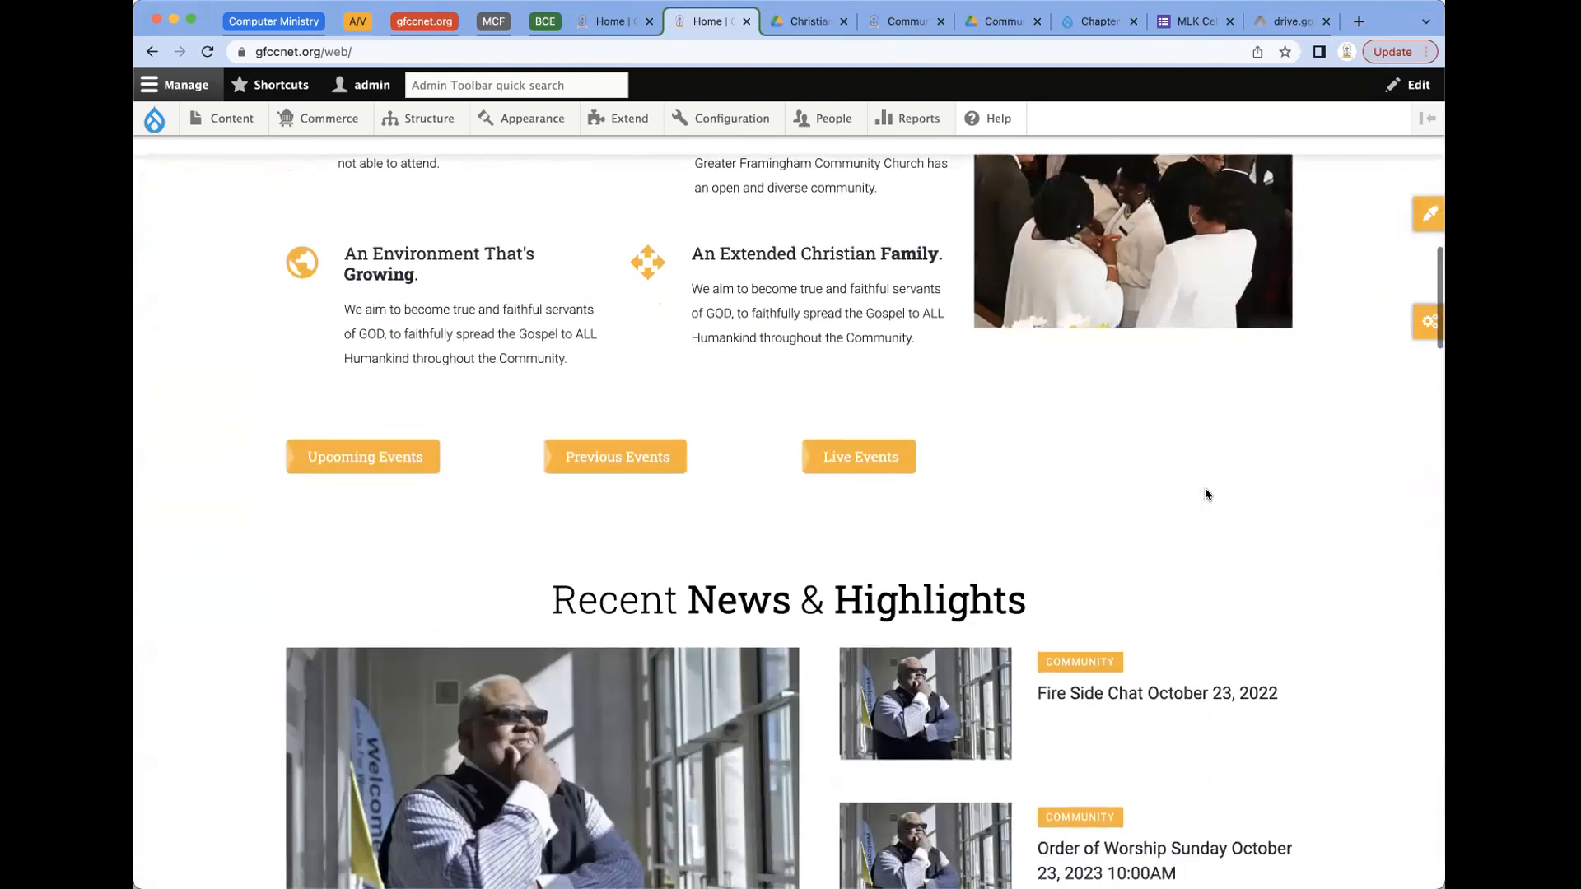
{"action": "scroll", "coordinate": [1204, 494], "scroll_direction": "down", "scroll_amount": 4}
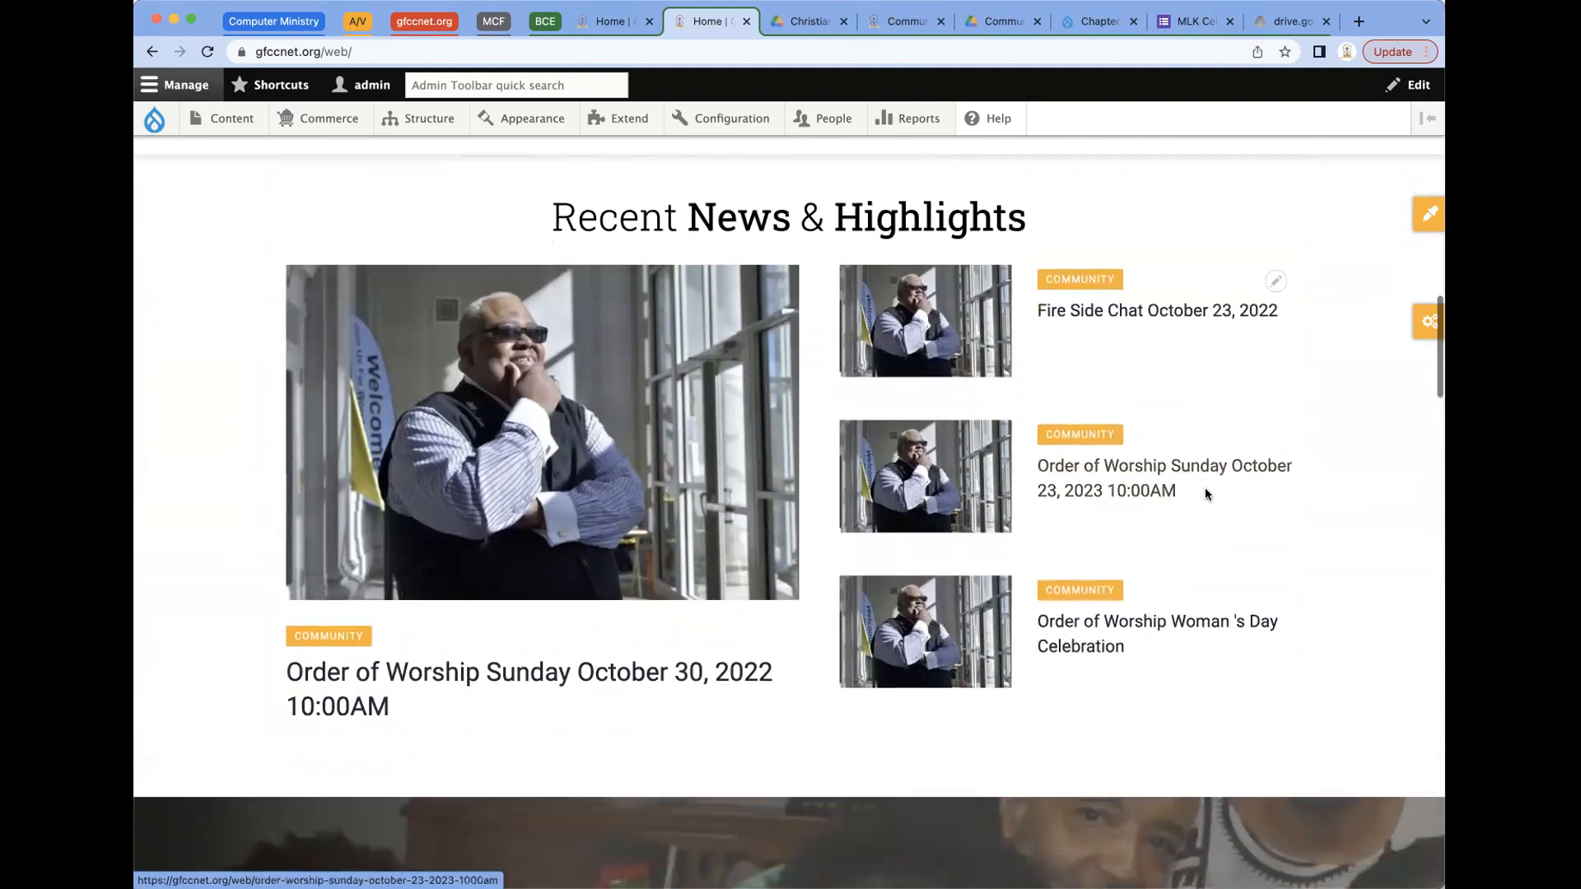
{"action": "scroll", "coordinate": [1206, 495], "scroll_direction": "down", "scroll_amount": 3}
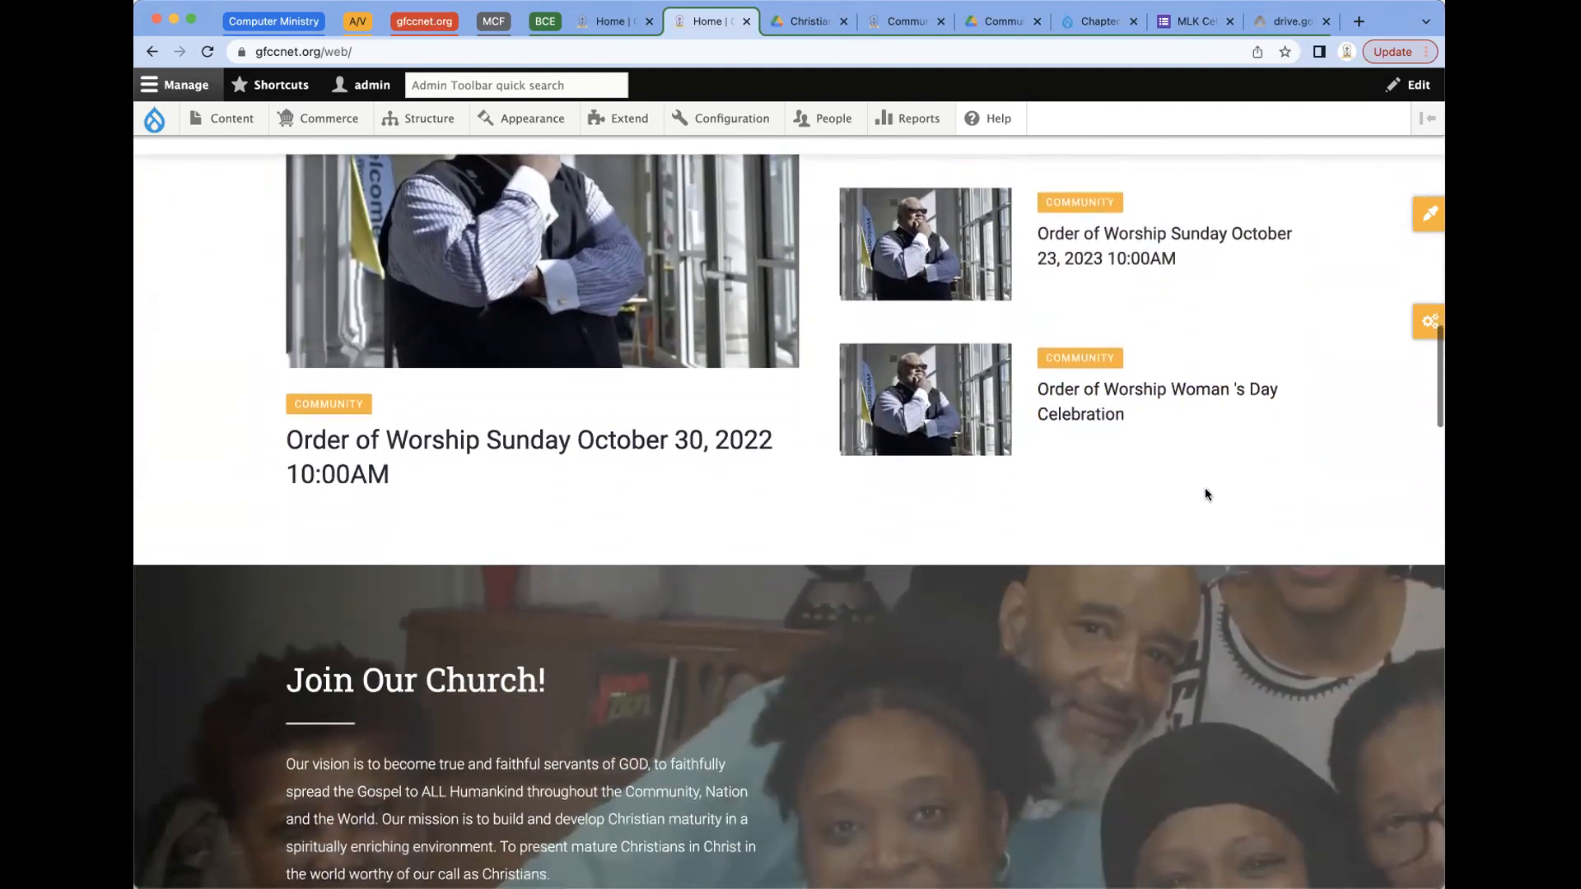
{"action": "scroll", "coordinate": [1204, 492], "scroll_direction": "down", "scroll_amount": 3}
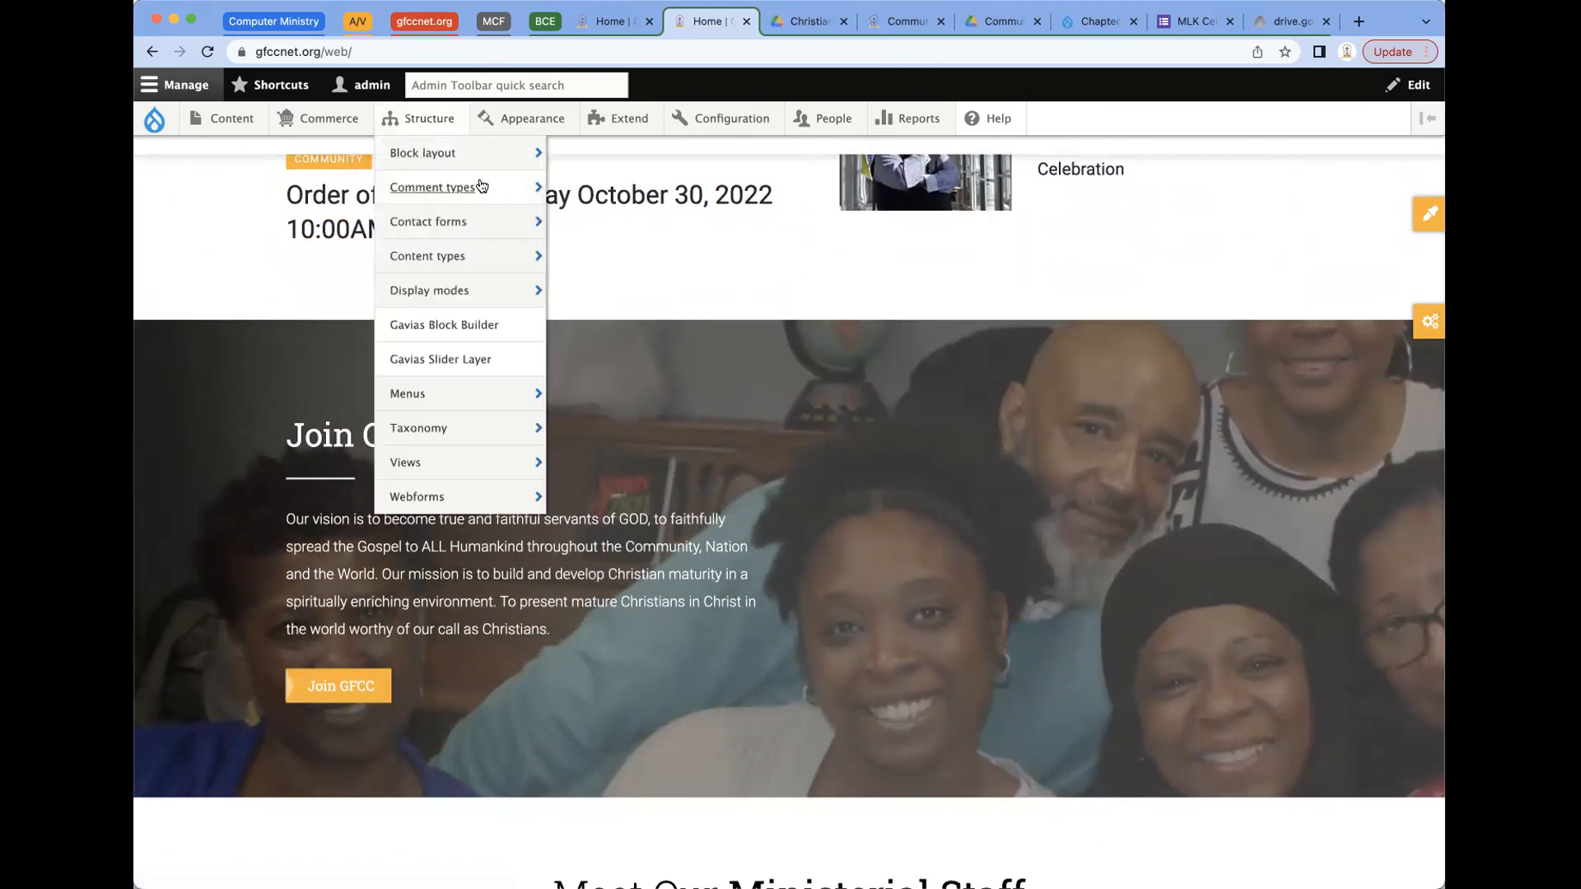
{"action": "scroll", "coordinate": [619, 295], "scroll_direction": "up", "scroll_amount": 15}
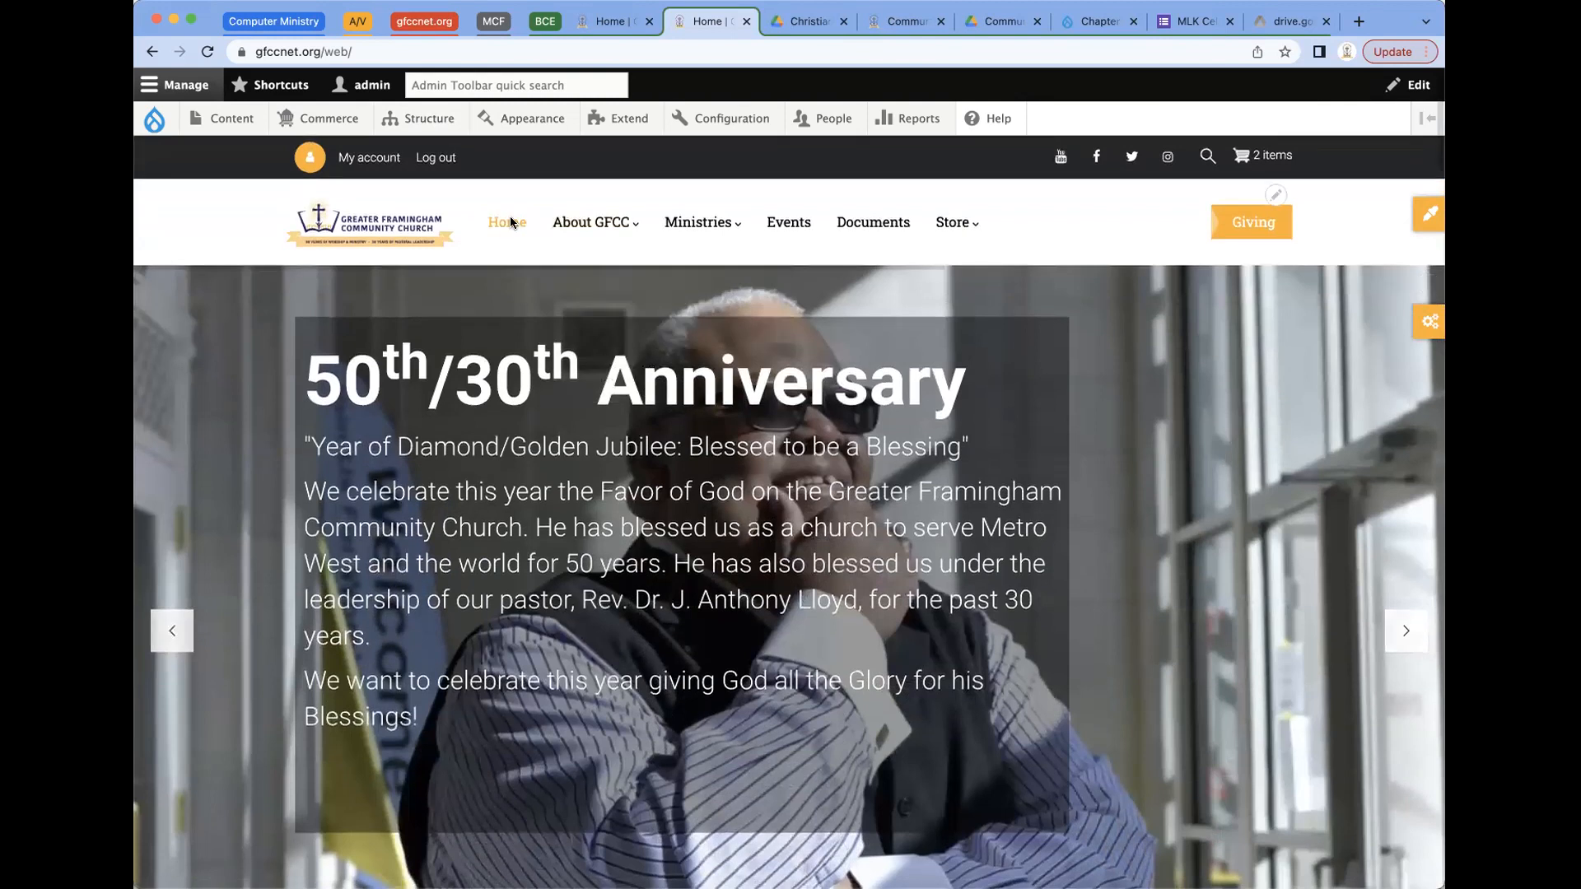
{"action": "mouse_move", "coordinate": [608, 230]}
{"action": "mouse_move", "coordinate": [677, 228]}
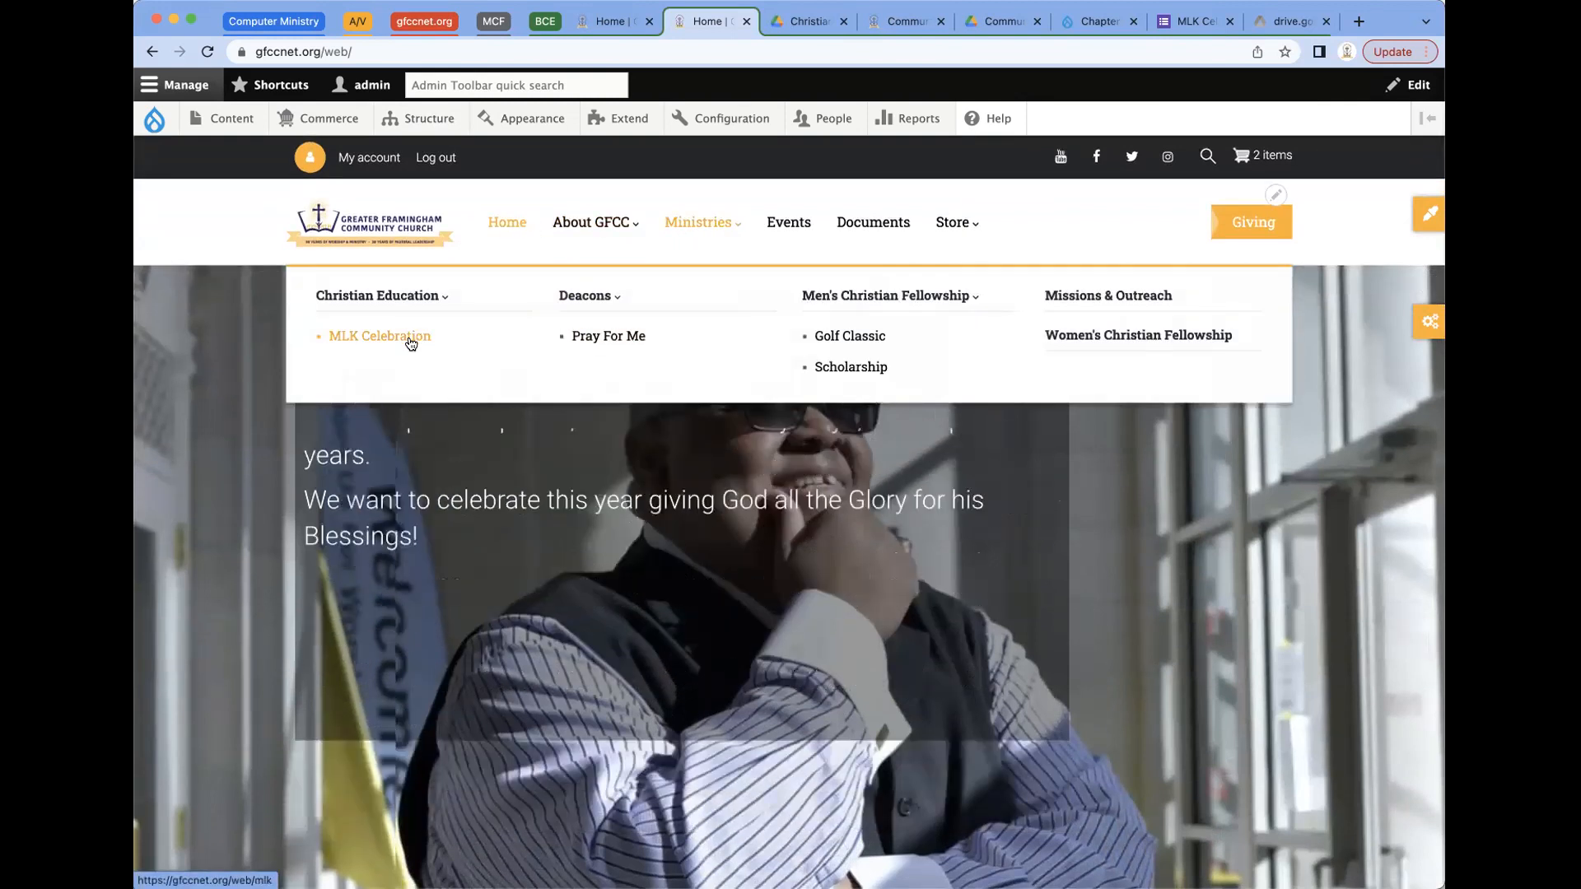
{"action": "left_click", "coordinate": [409, 341]}
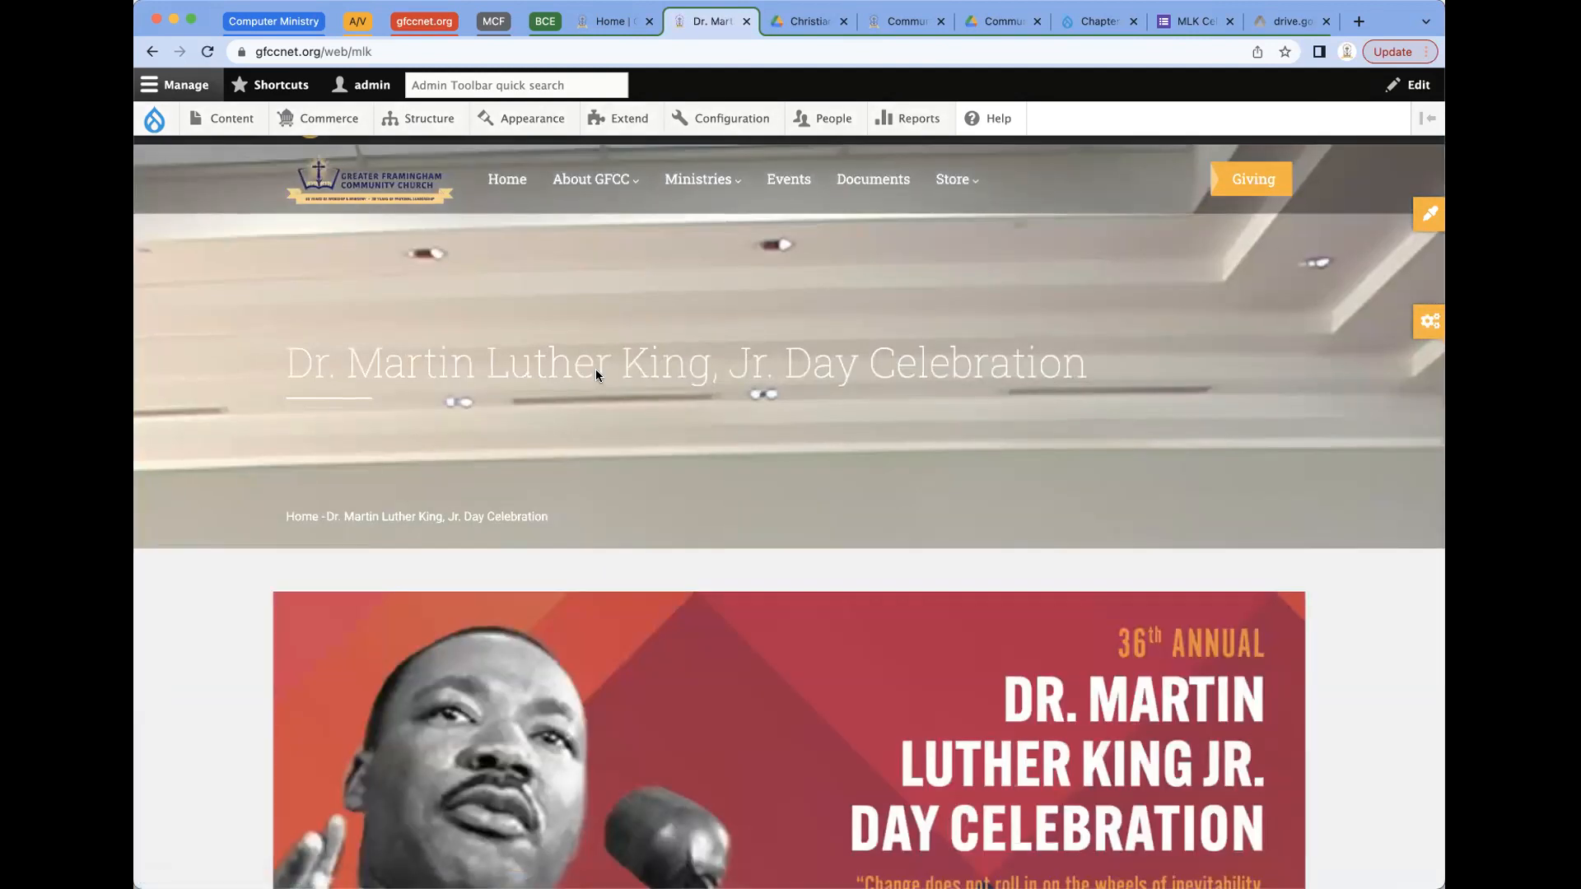
{"action": "scroll", "coordinate": [595, 372], "scroll_direction": "down", "scroll_amount": 10}
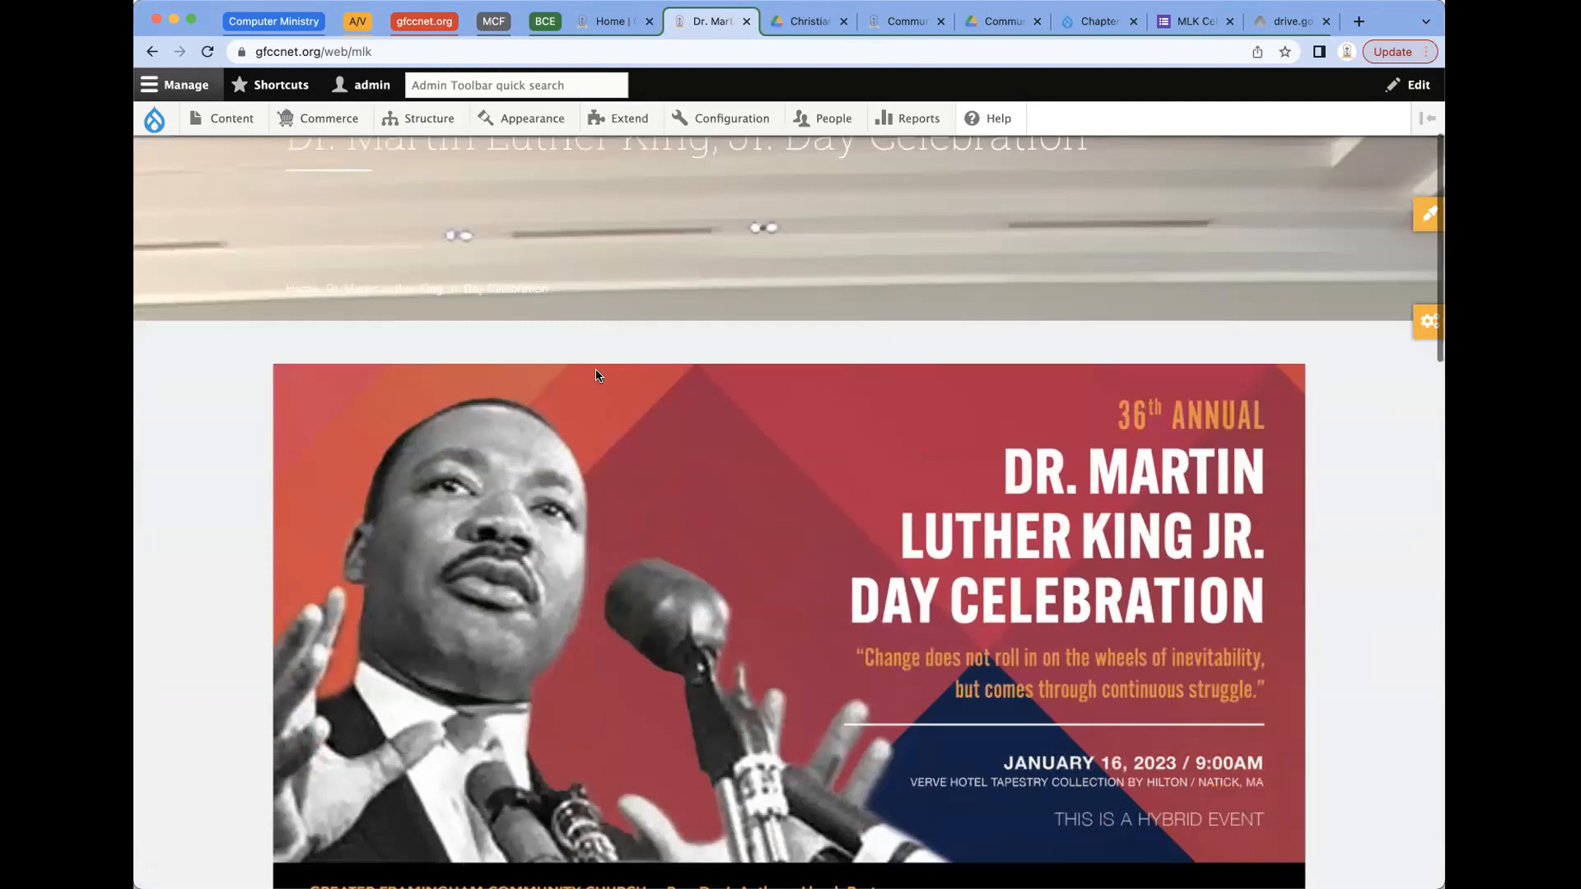
{"action": "scroll", "coordinate": [595, 374], "scroll_direction": "down", "scroll_amount": 15}
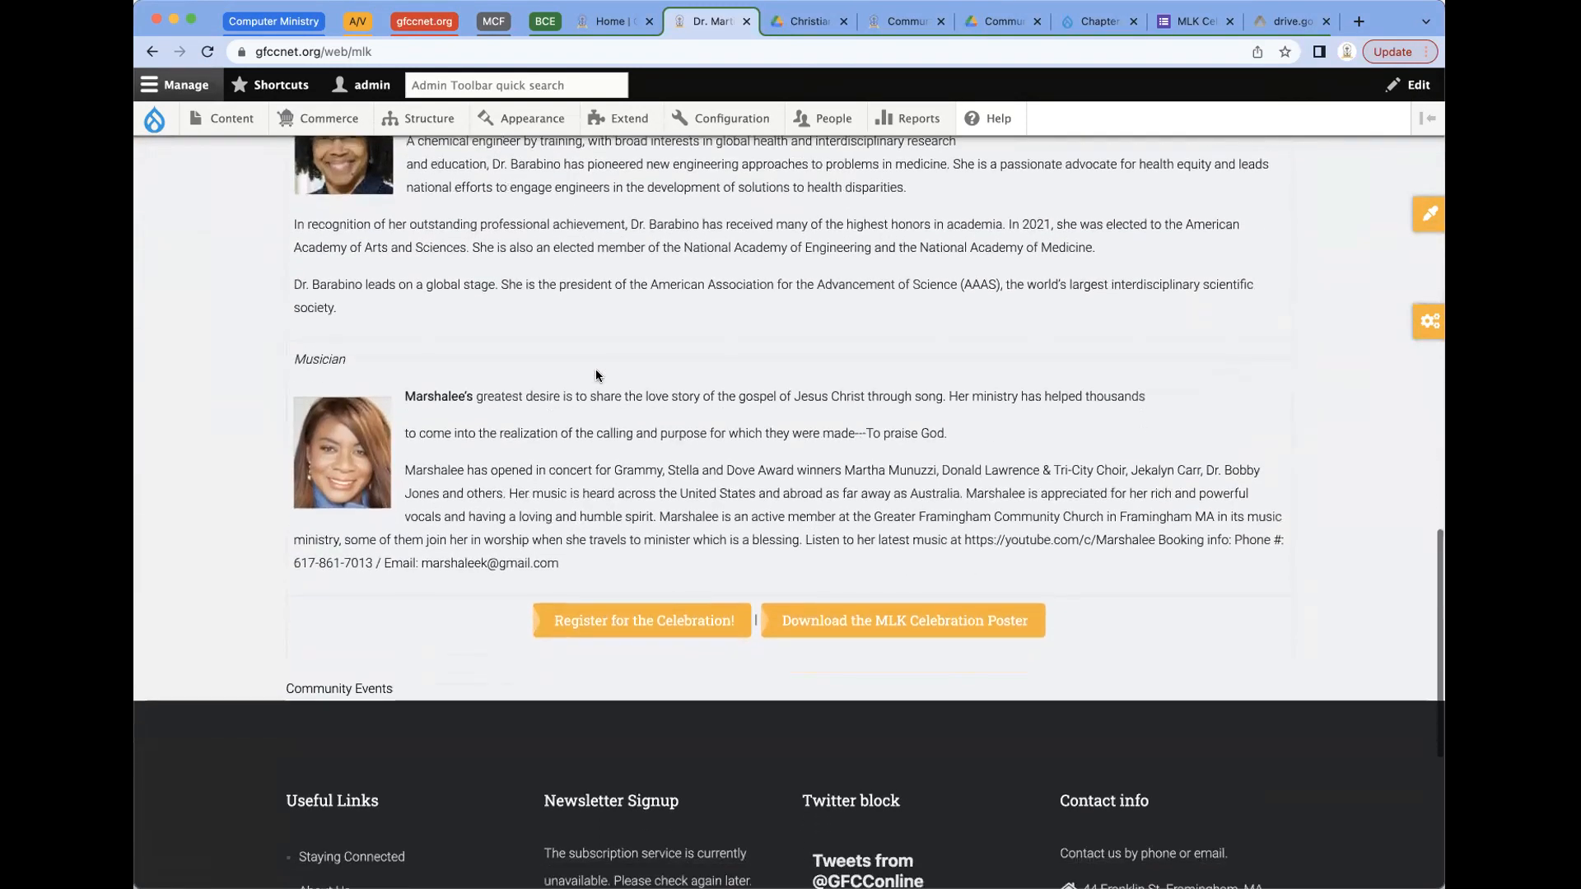
{"action": "scroll", "coordinate": [597, 374], "scroll_direction": "down", "scroll_amount": 4}
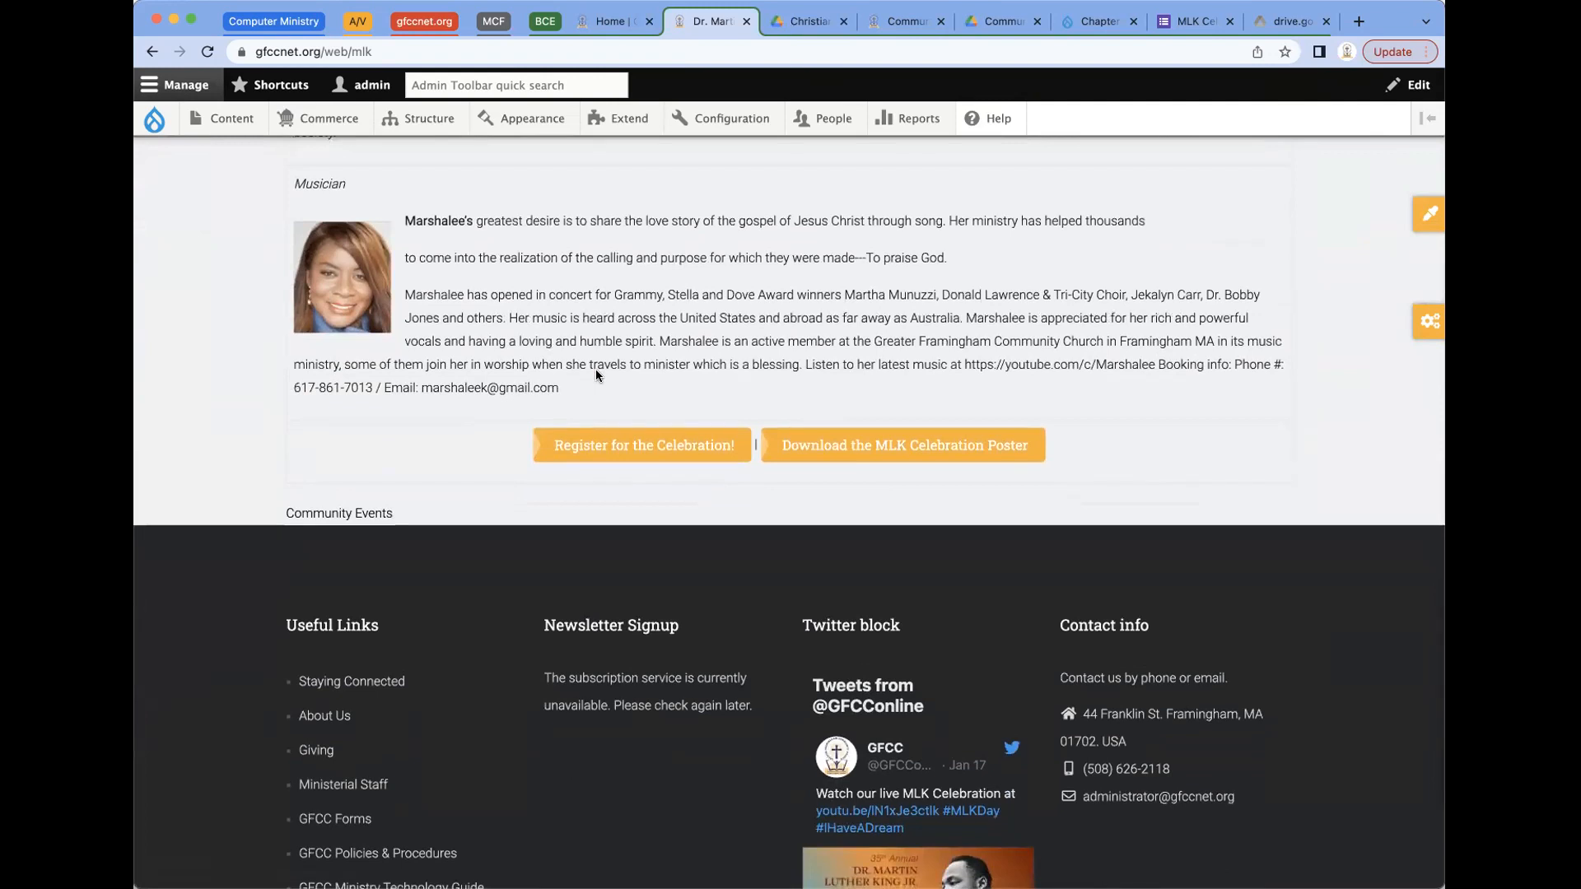
{"action": "scroll", "coordinate": [597, 375], "scroll_direction": "up", "scroll_amount": 15}
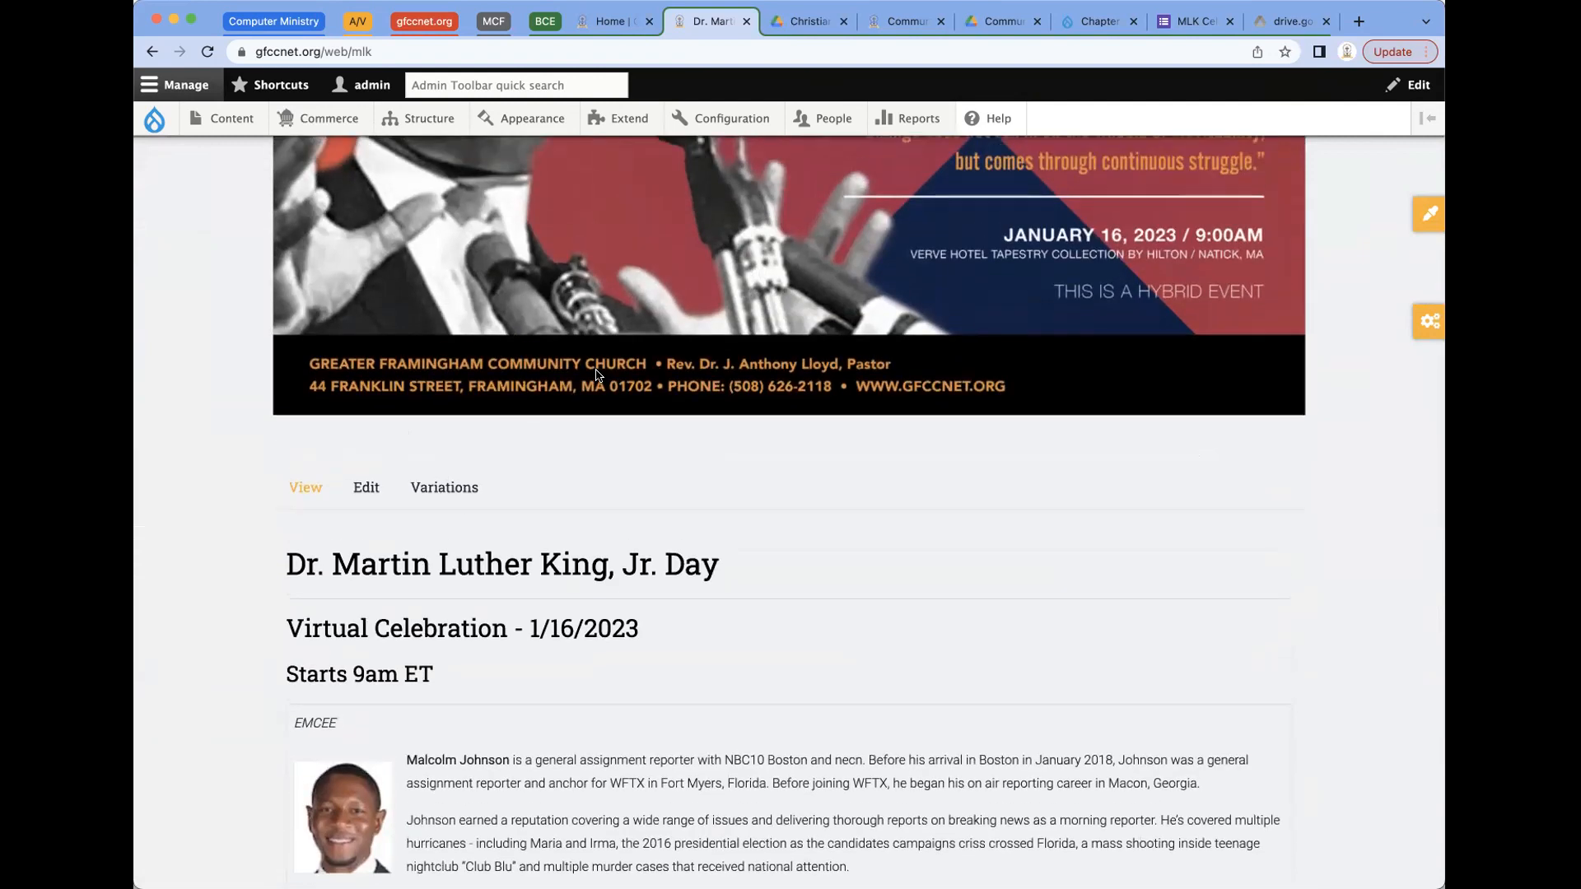
{"action": "scroll", "coordinate": [597, 375], "scroll_direction": "up", "scroll_amount": 10}
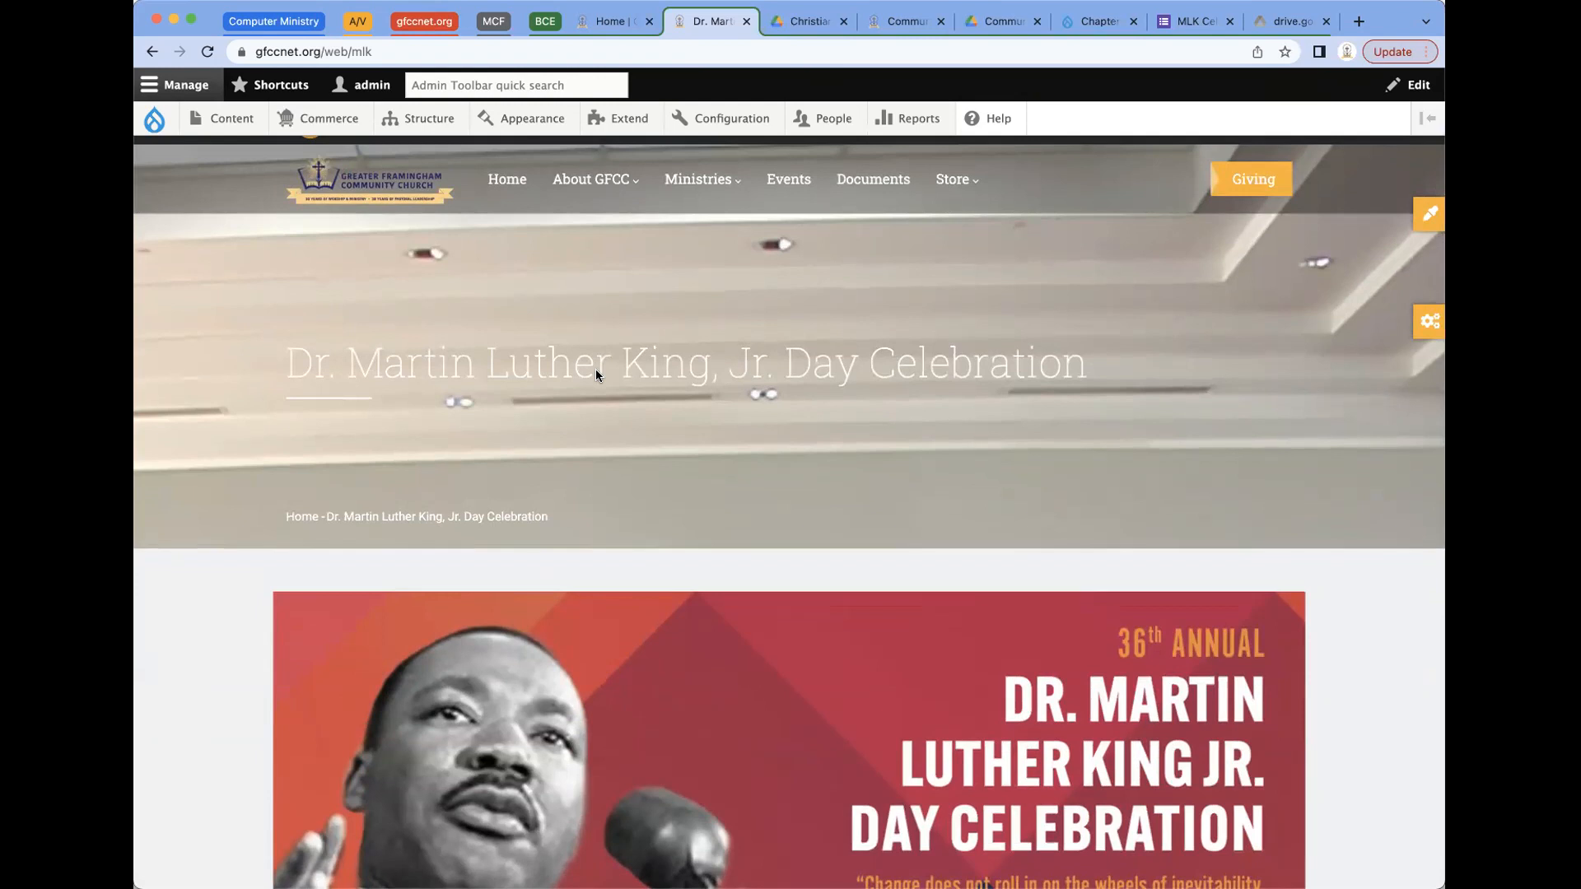
{"action": "scroll", "coordinate": [596, 374], "scroll_direction": "down", "scroll_amount": 2}
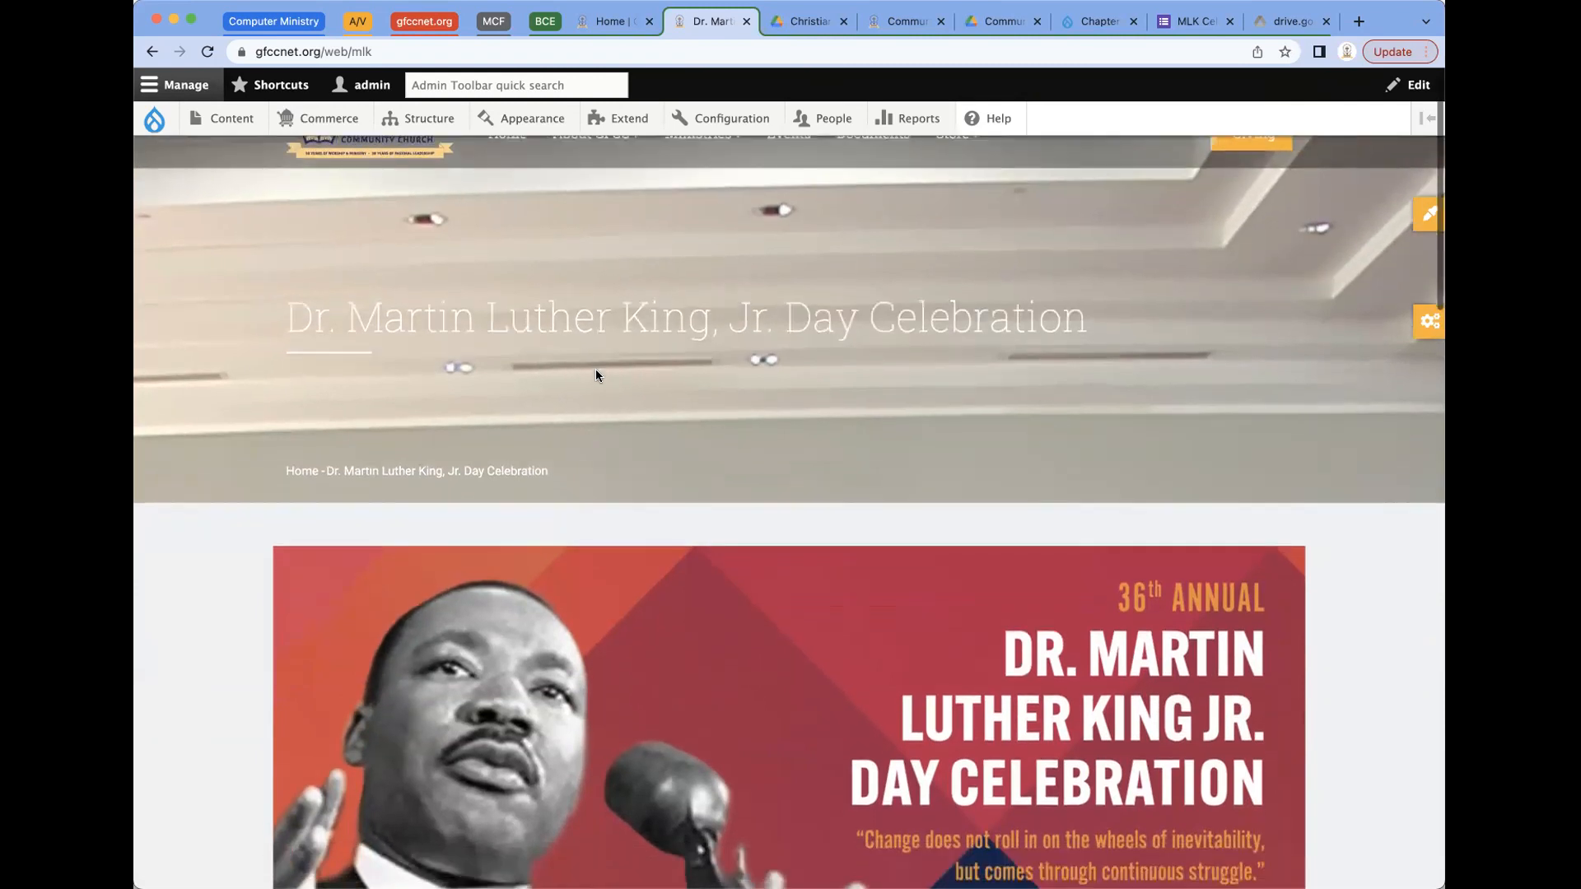
{"action": "scroll", "coordinate": [596, 375], "scroll_direction": "down", "scroll_amount": 5}
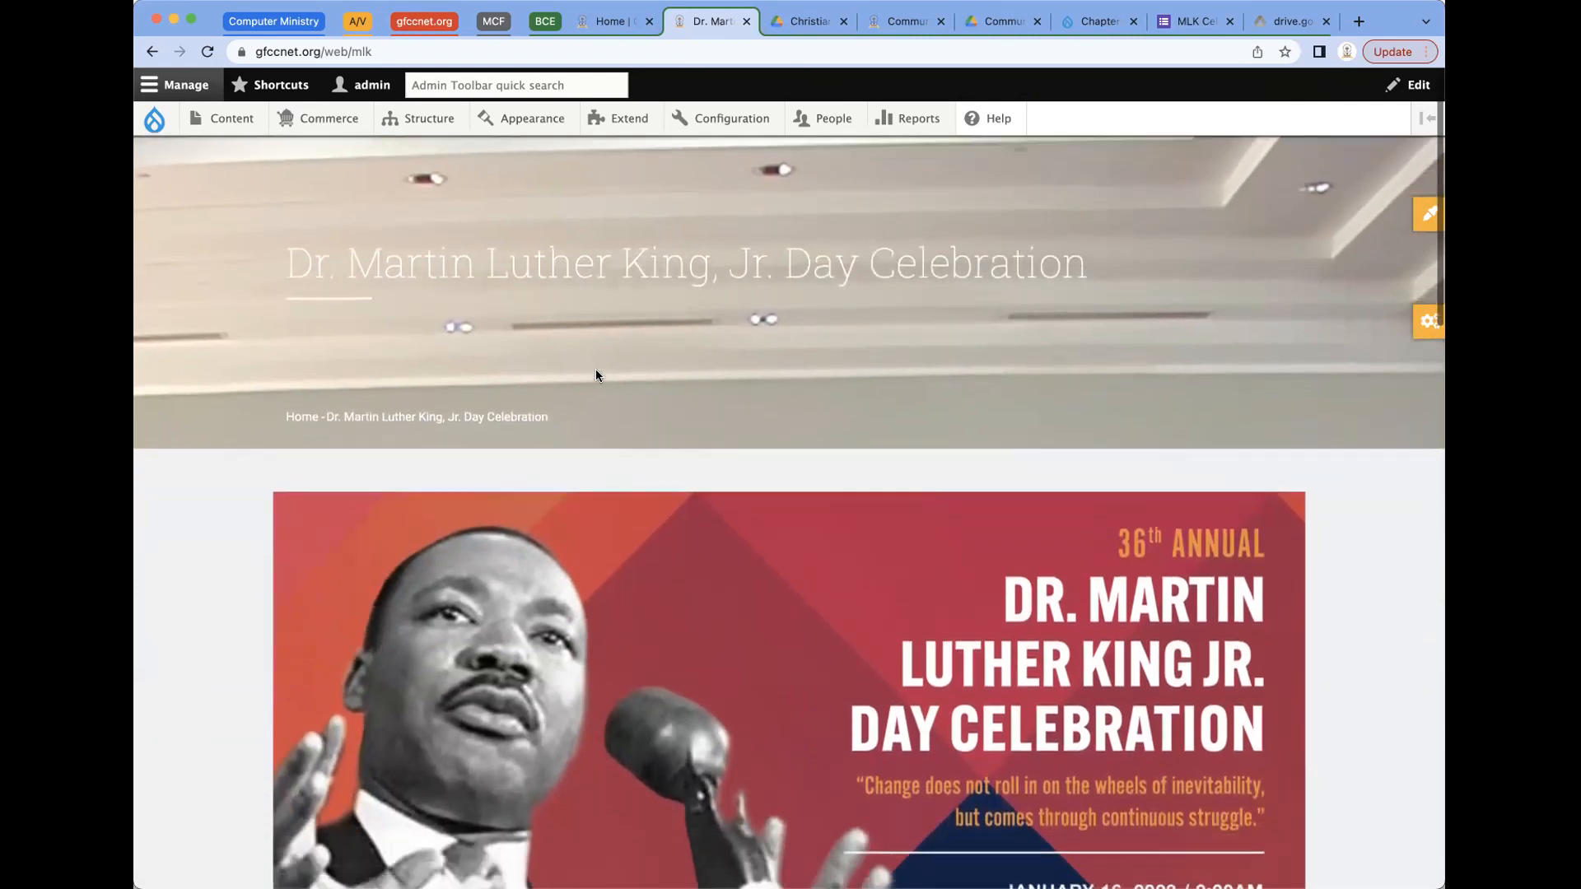
{"action": "scroll", "coordinate": [596, 375], "scroll_direction": "down", "scroll_amount": 20}
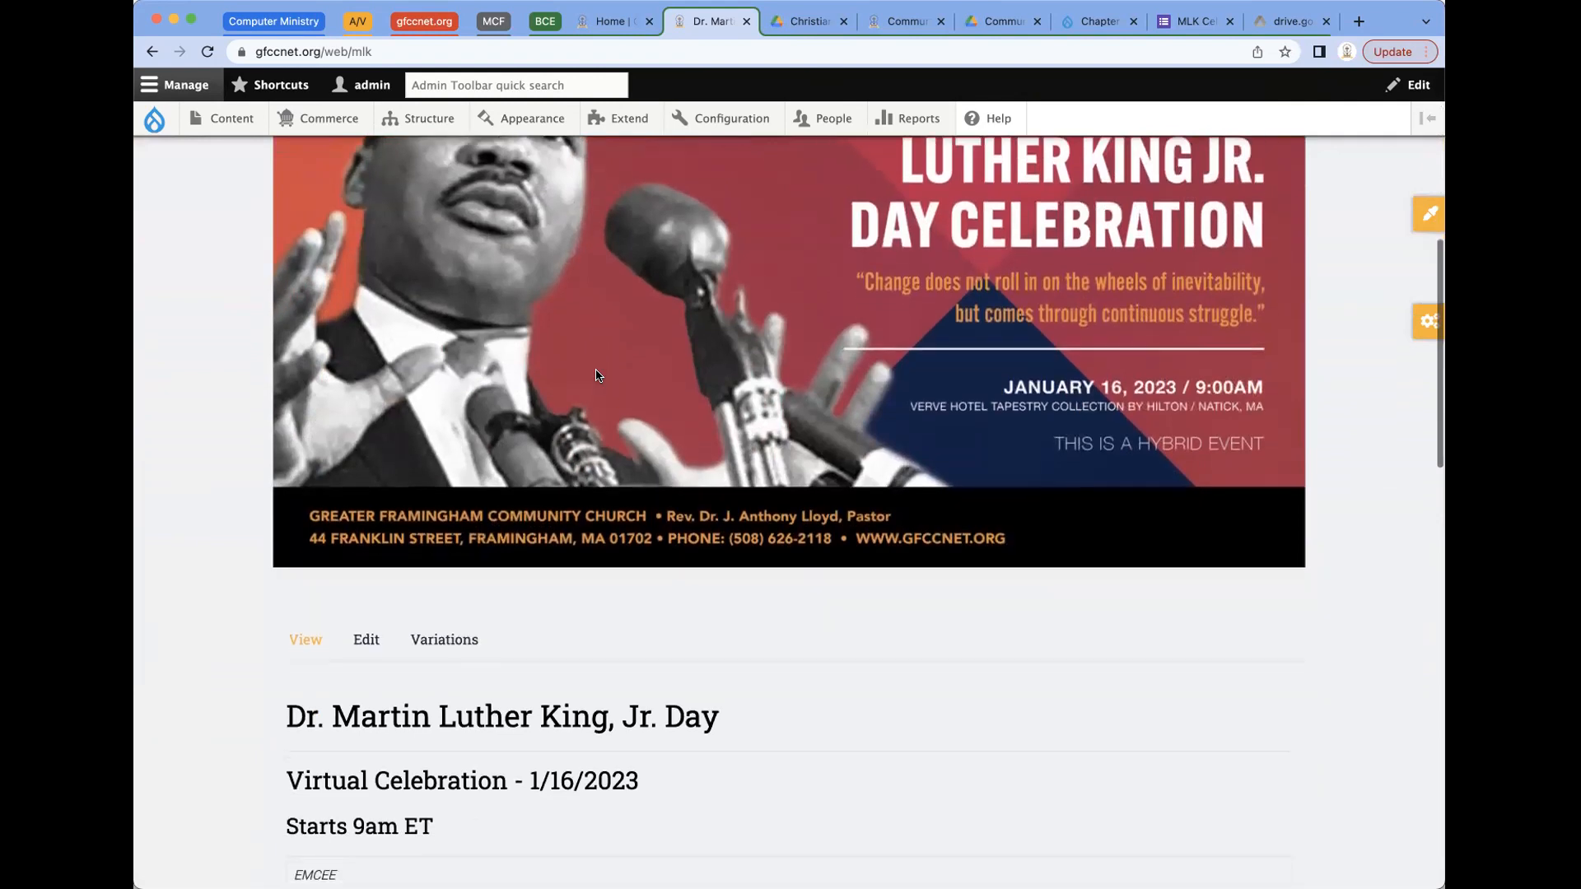
{"action": "scroll", "coordinate": [596, 375], "scroll_direction": "down", "scroll_amount": 8}
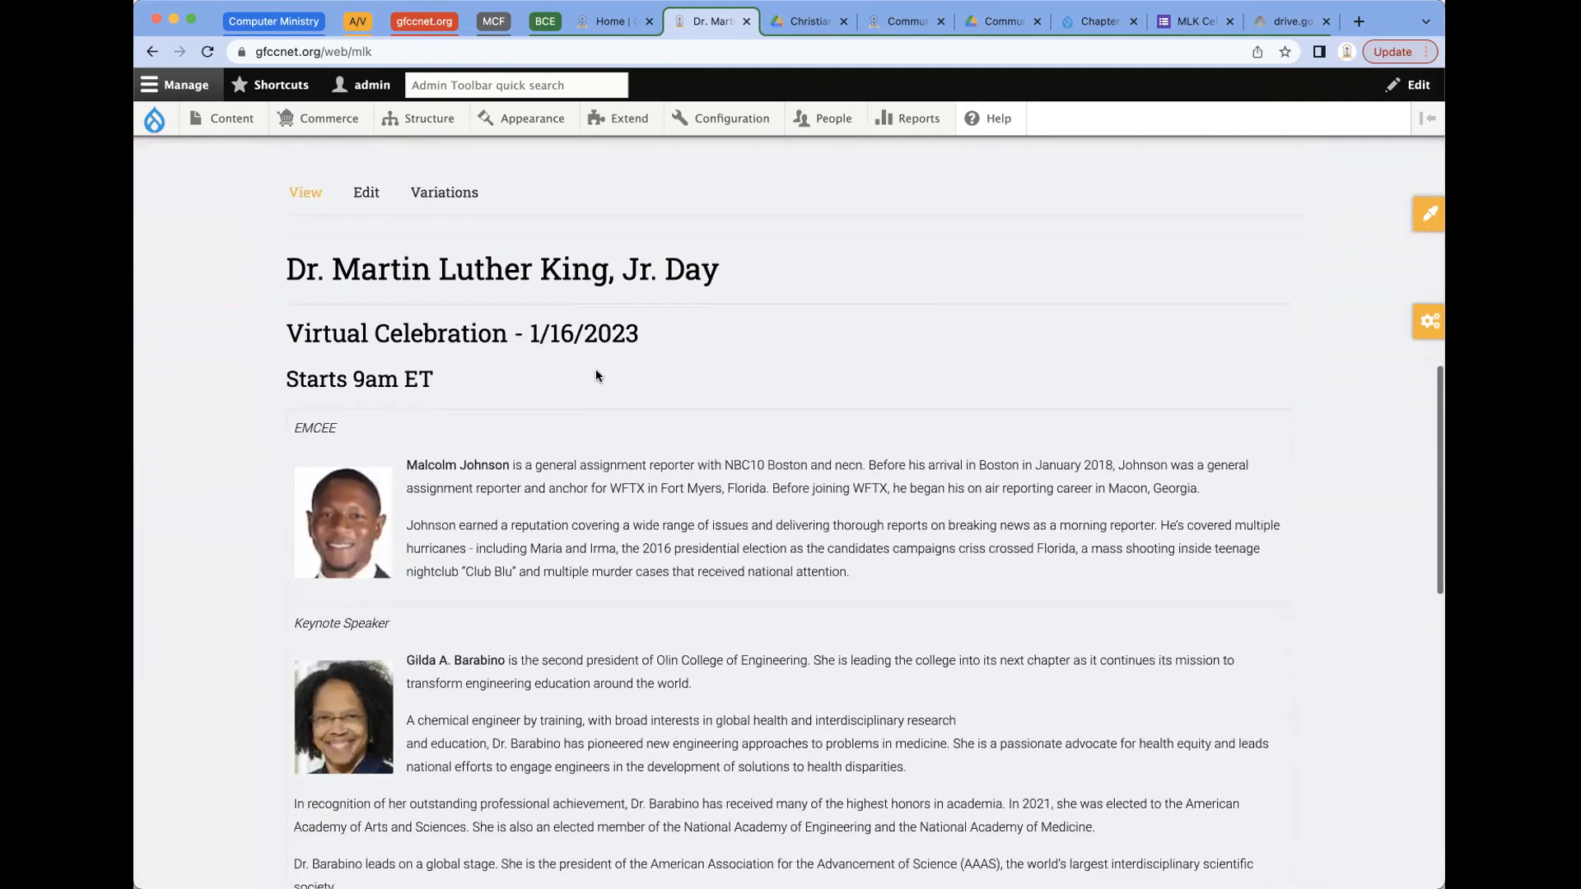
{"action": "scroll", "coordinate": [595, 369], "scroll_direction": "down", "scroll_amount": 7}
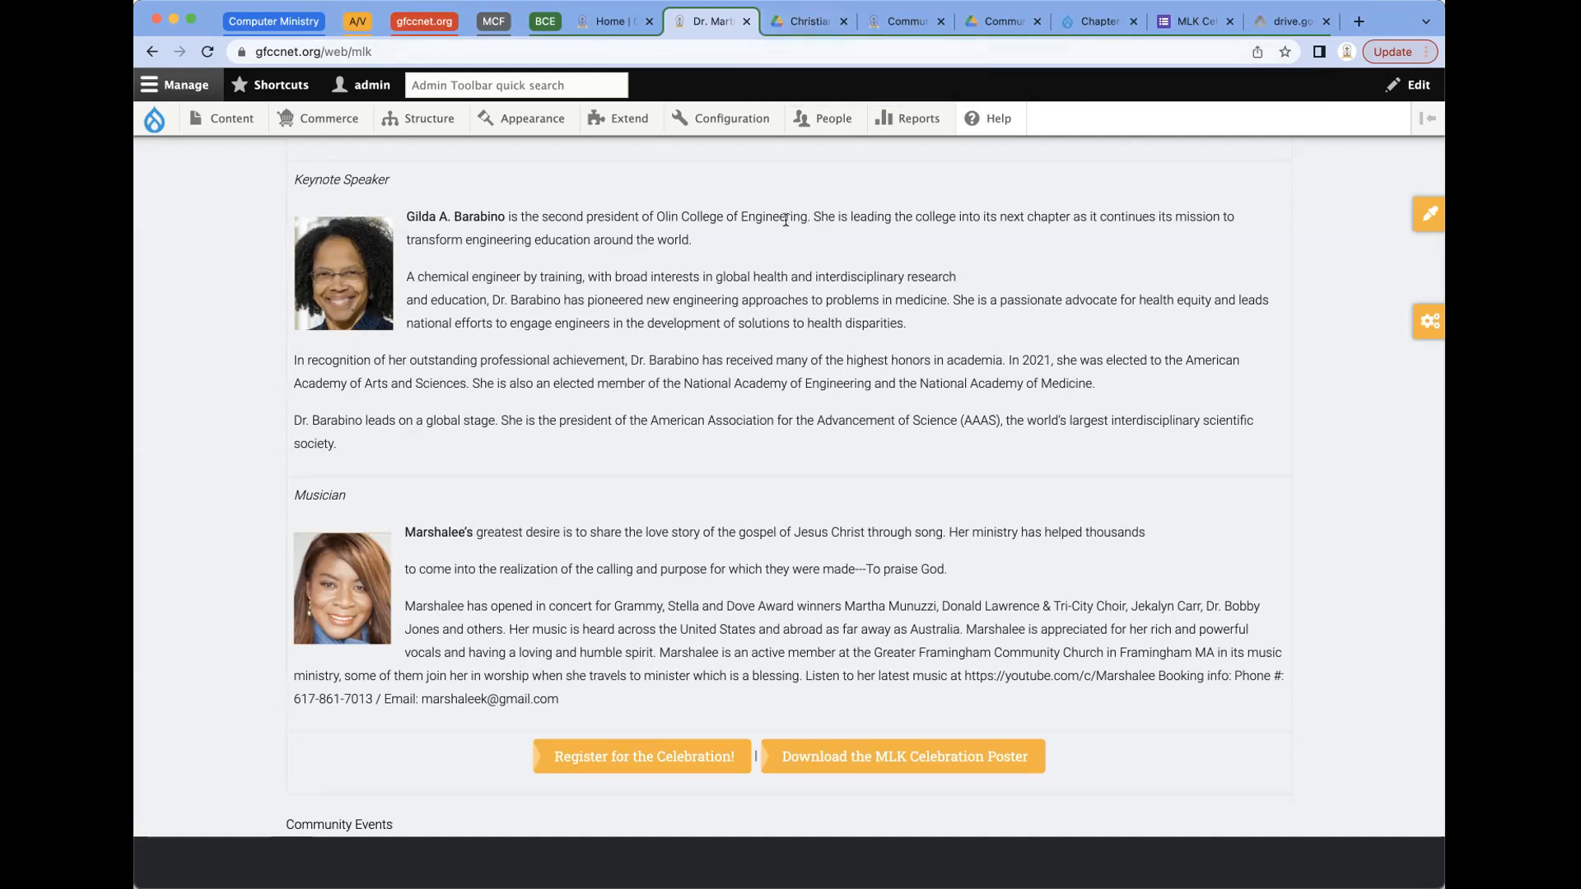
{"action": "scroll", "coordinate": [785, 221], "scroll_direction": "up", "scroll_amount": 10}
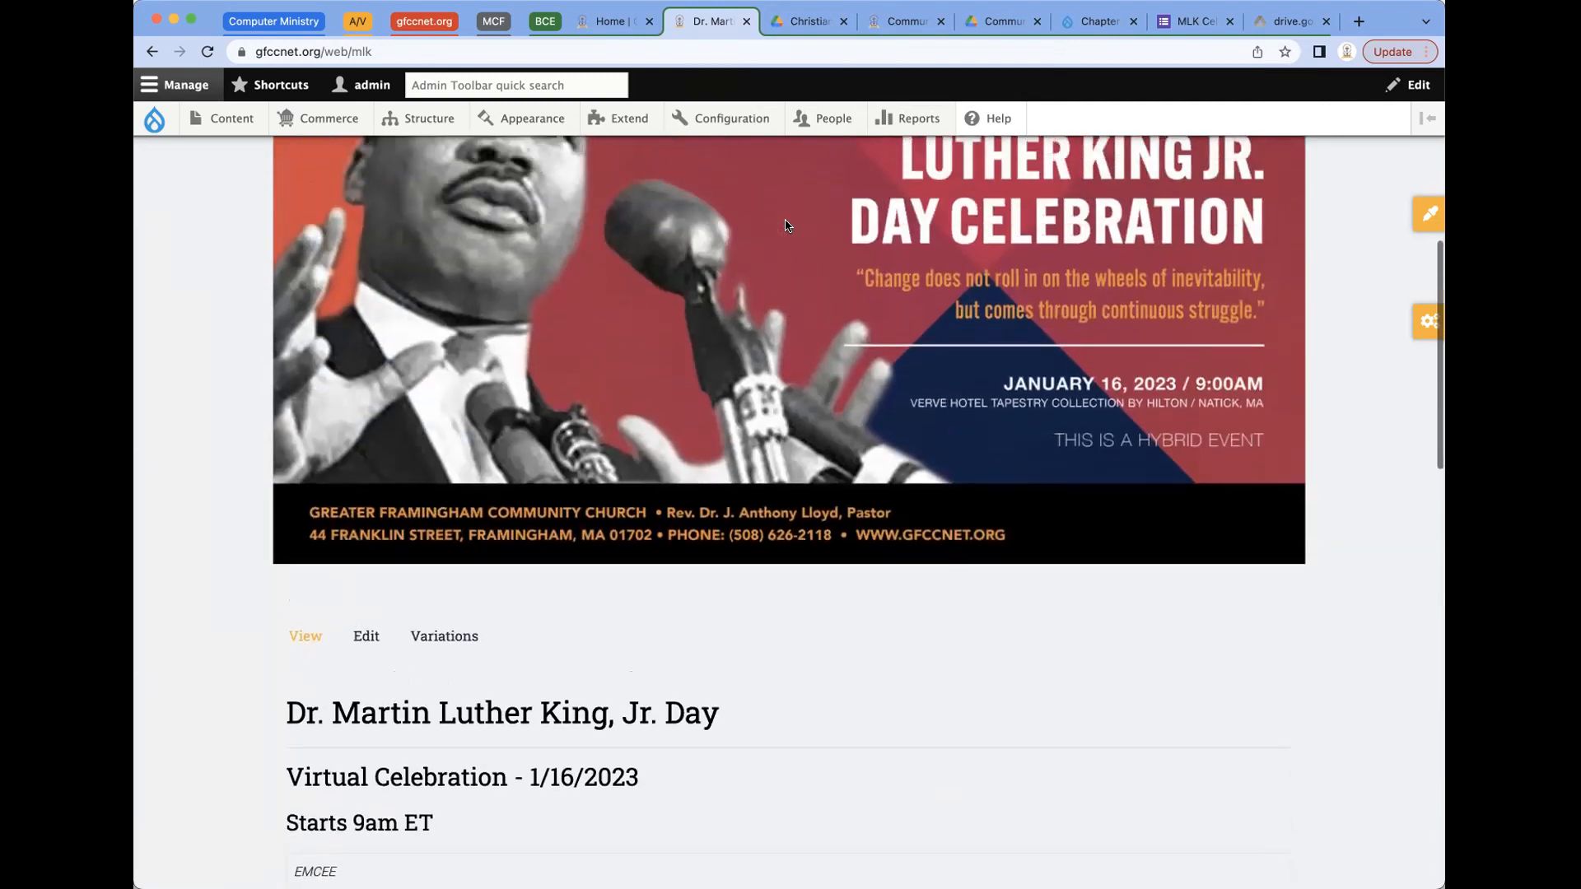
{"action": "scroll", "coordinate": [786, 224], "scroll_direction": "up", "scroll_amount": 3}
{"action": "scroll", "coordinate": [785, 224], "scroll_direction": "up", "scroll_amount": 1}
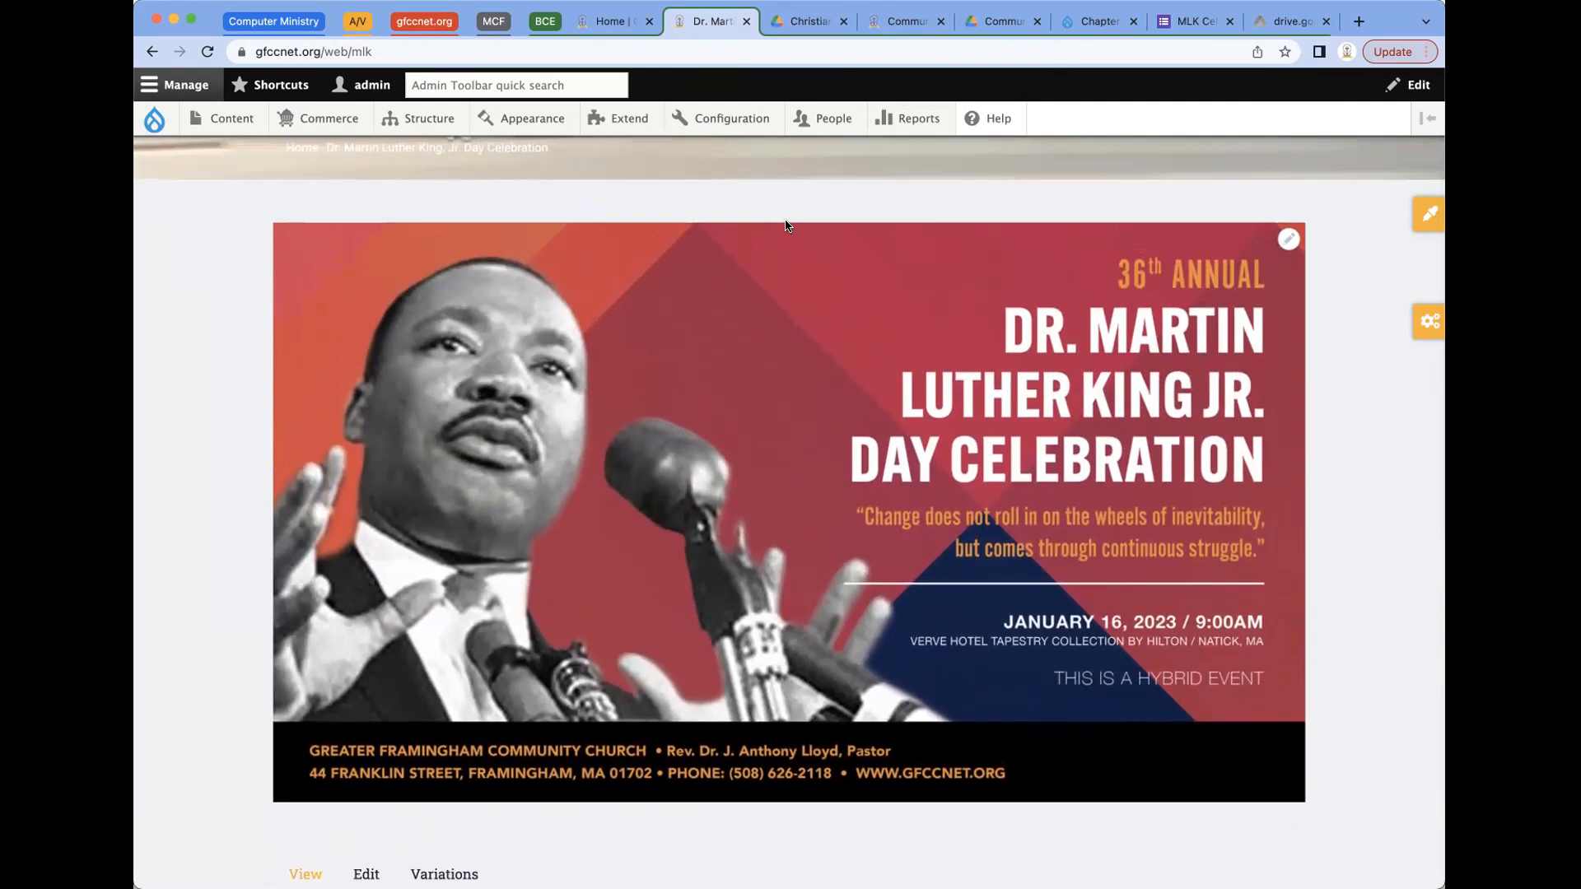
{"action": "scroll", "coordinate": [785, 224], "scroll_direction": "up", "scroll_amount": 2}
{"action": "scroll", "coordinate": [785, 223], "scroll_direction": "up", "scroll_amount": 2}
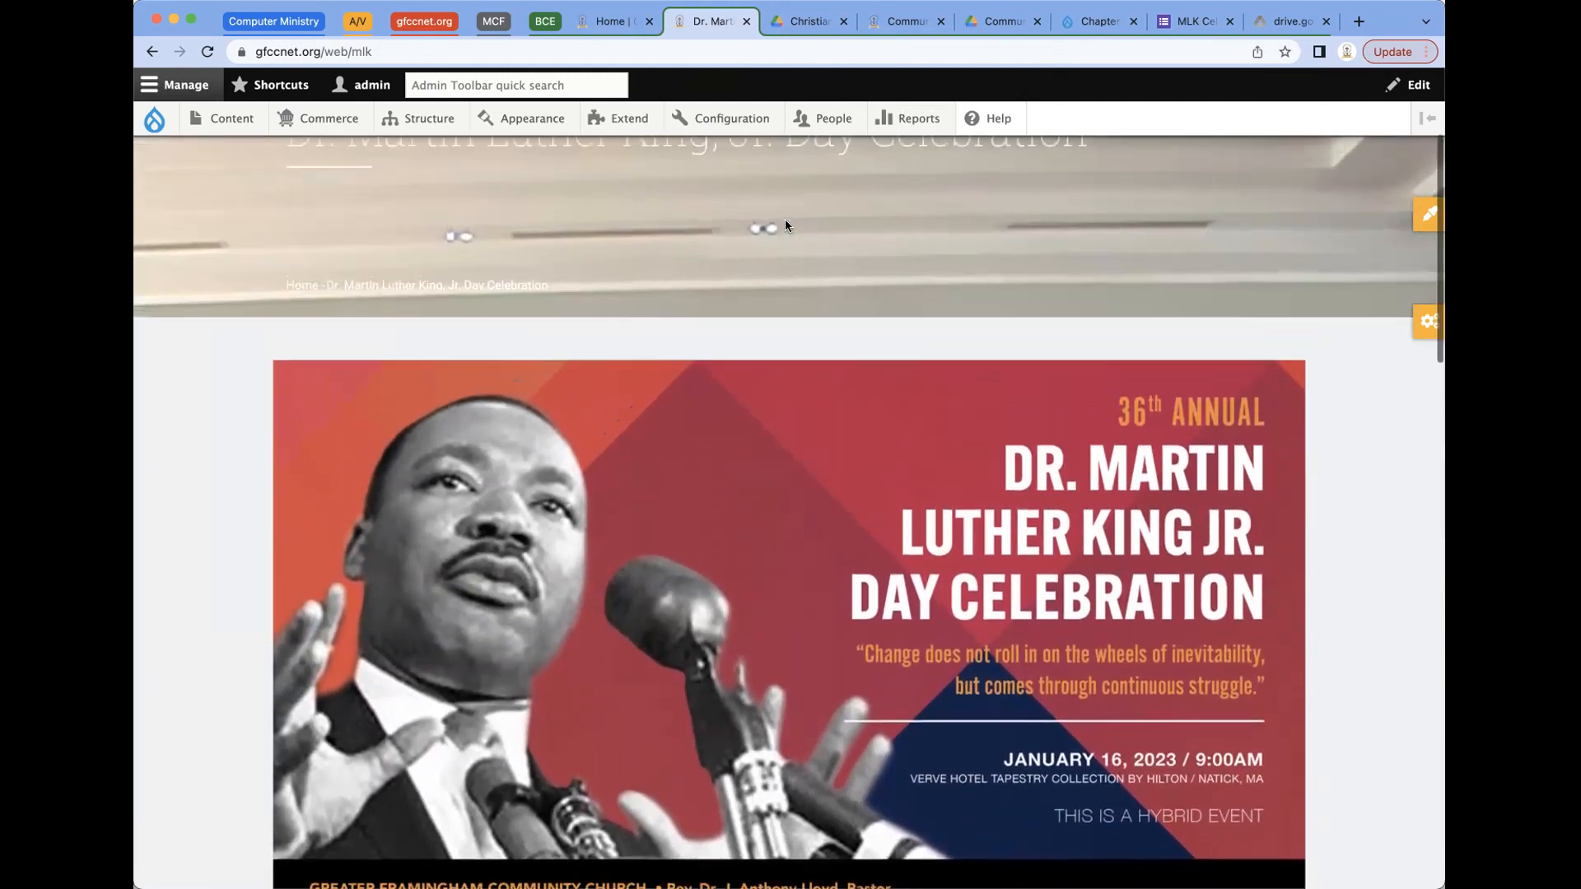
{"action": "scroll", "coordinate": [785, 223], "scroll_direction": "up", "scroll_amount": 3}
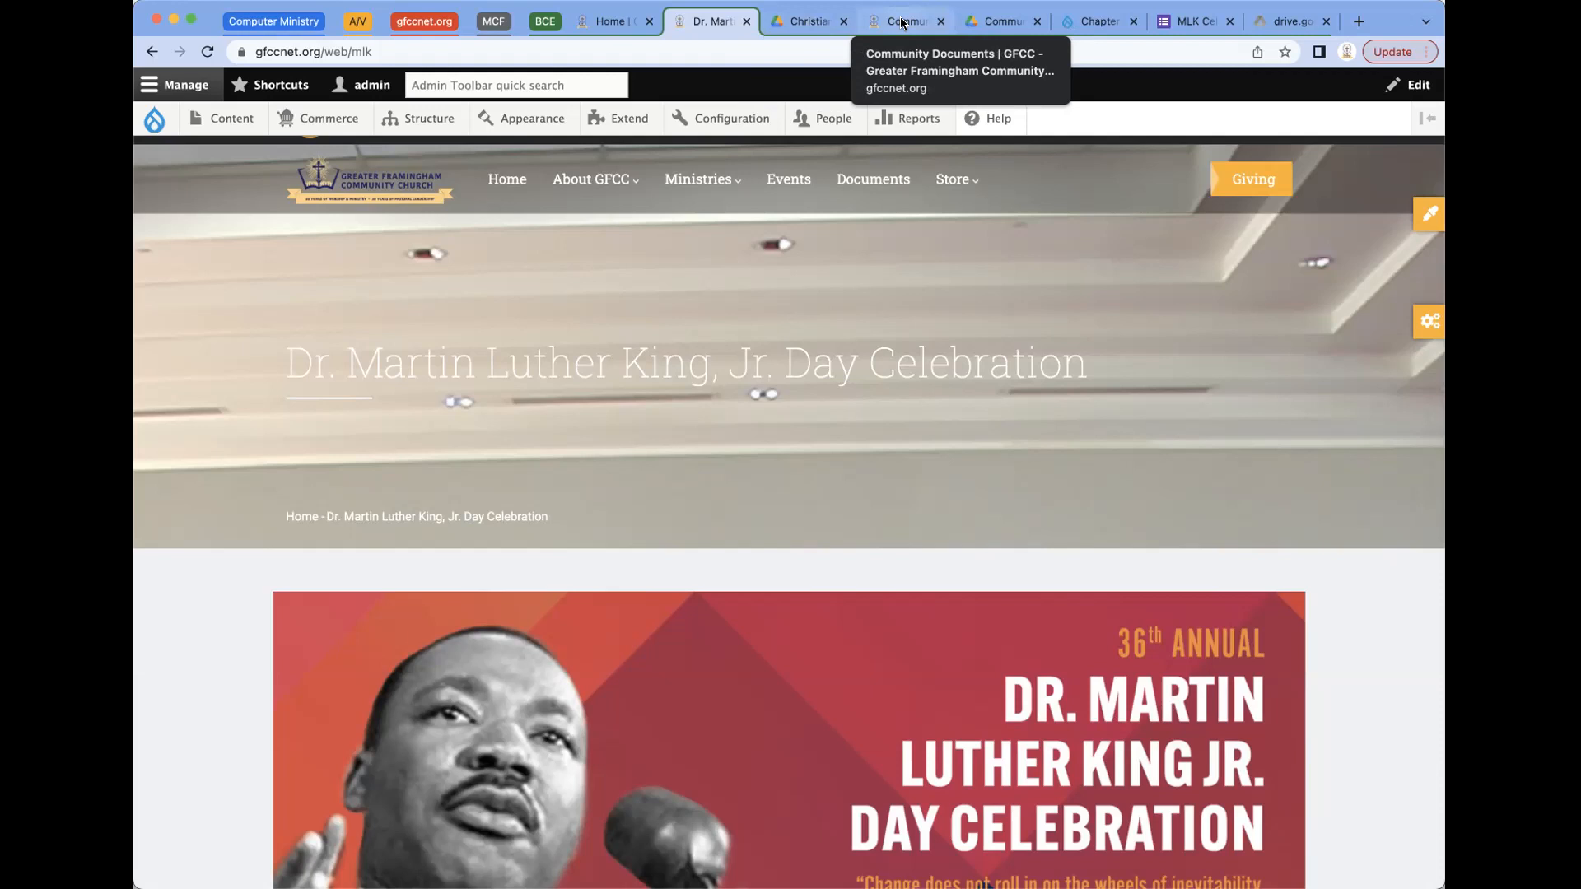
Step: Reload the 2023 MLK Celebration Registration form's live page and open it in the editor
{"action": "left_click", "coordinate": [1194, 21]}
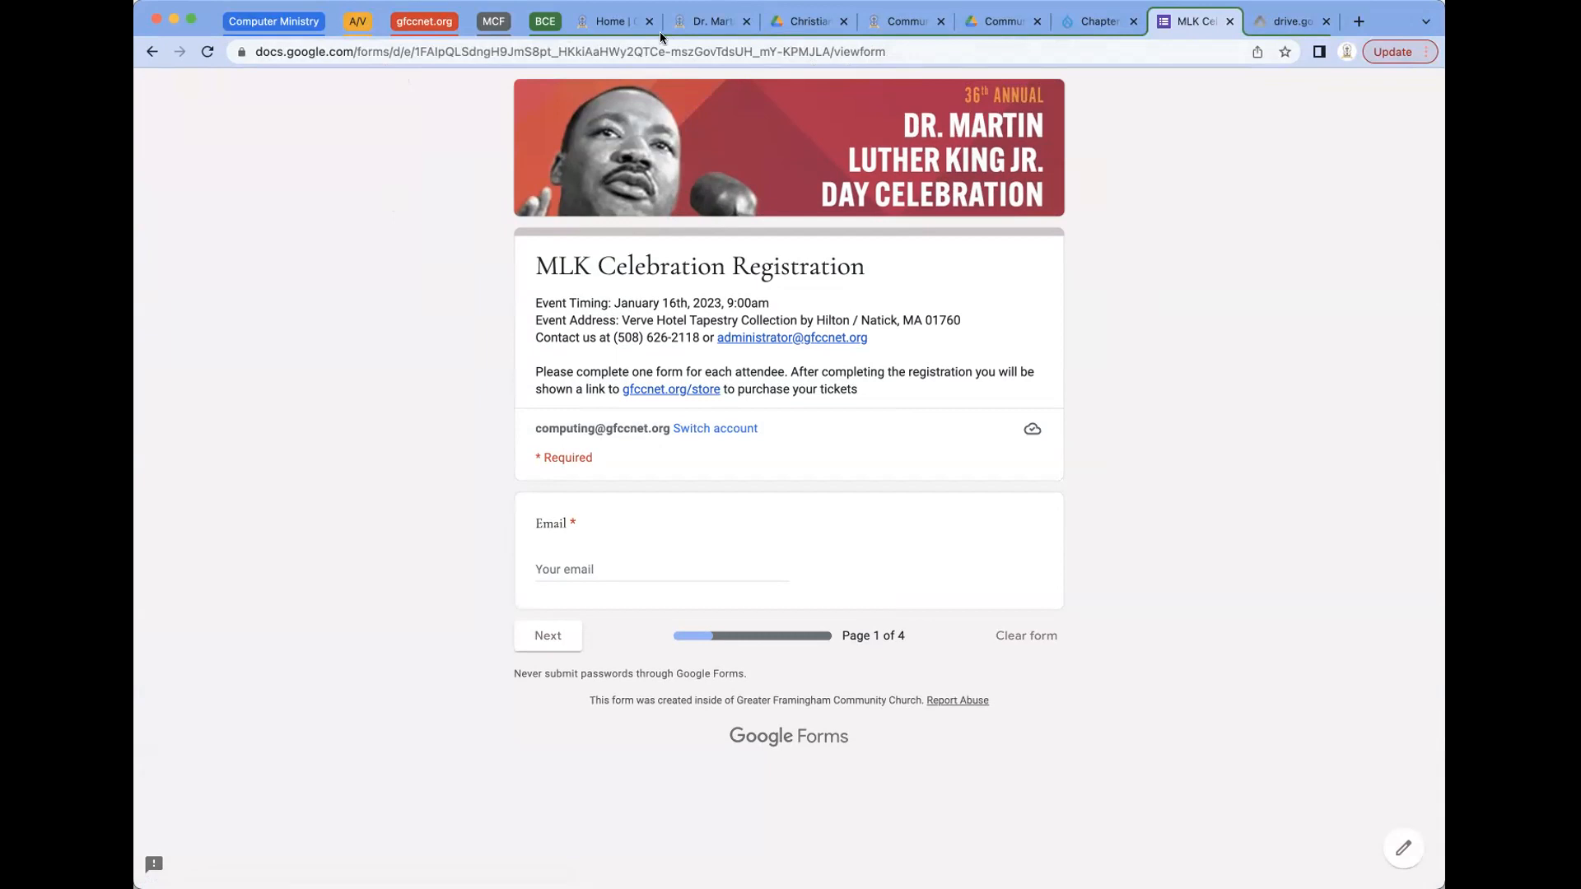
{"action": "left_click", "coordinate": [149, 51]}
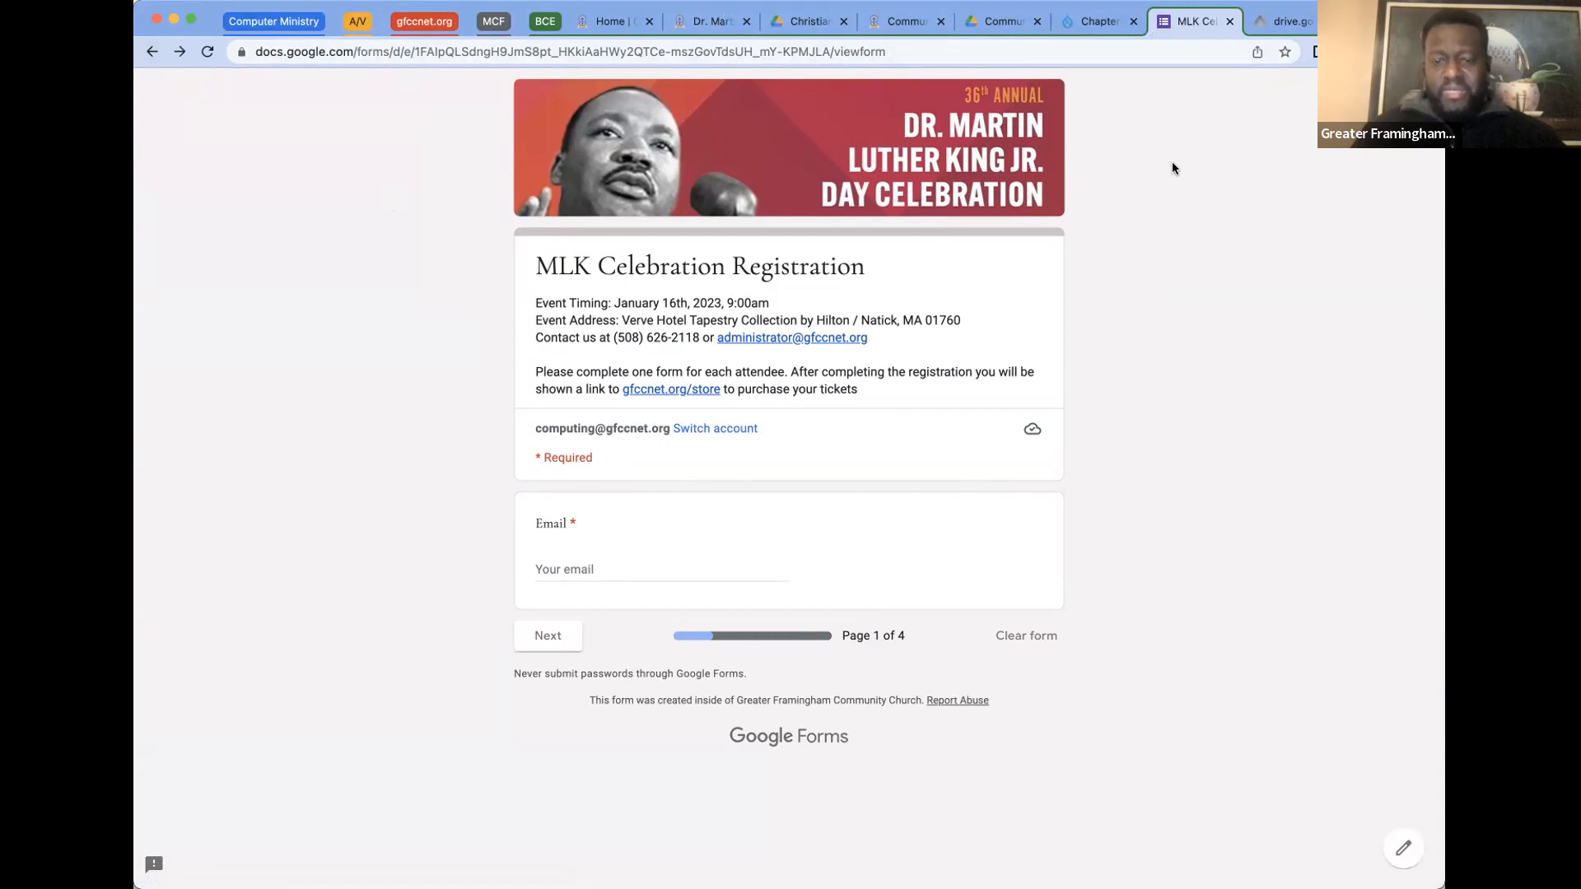
{"action": "left_click", "coordinate": [1404, 847]}
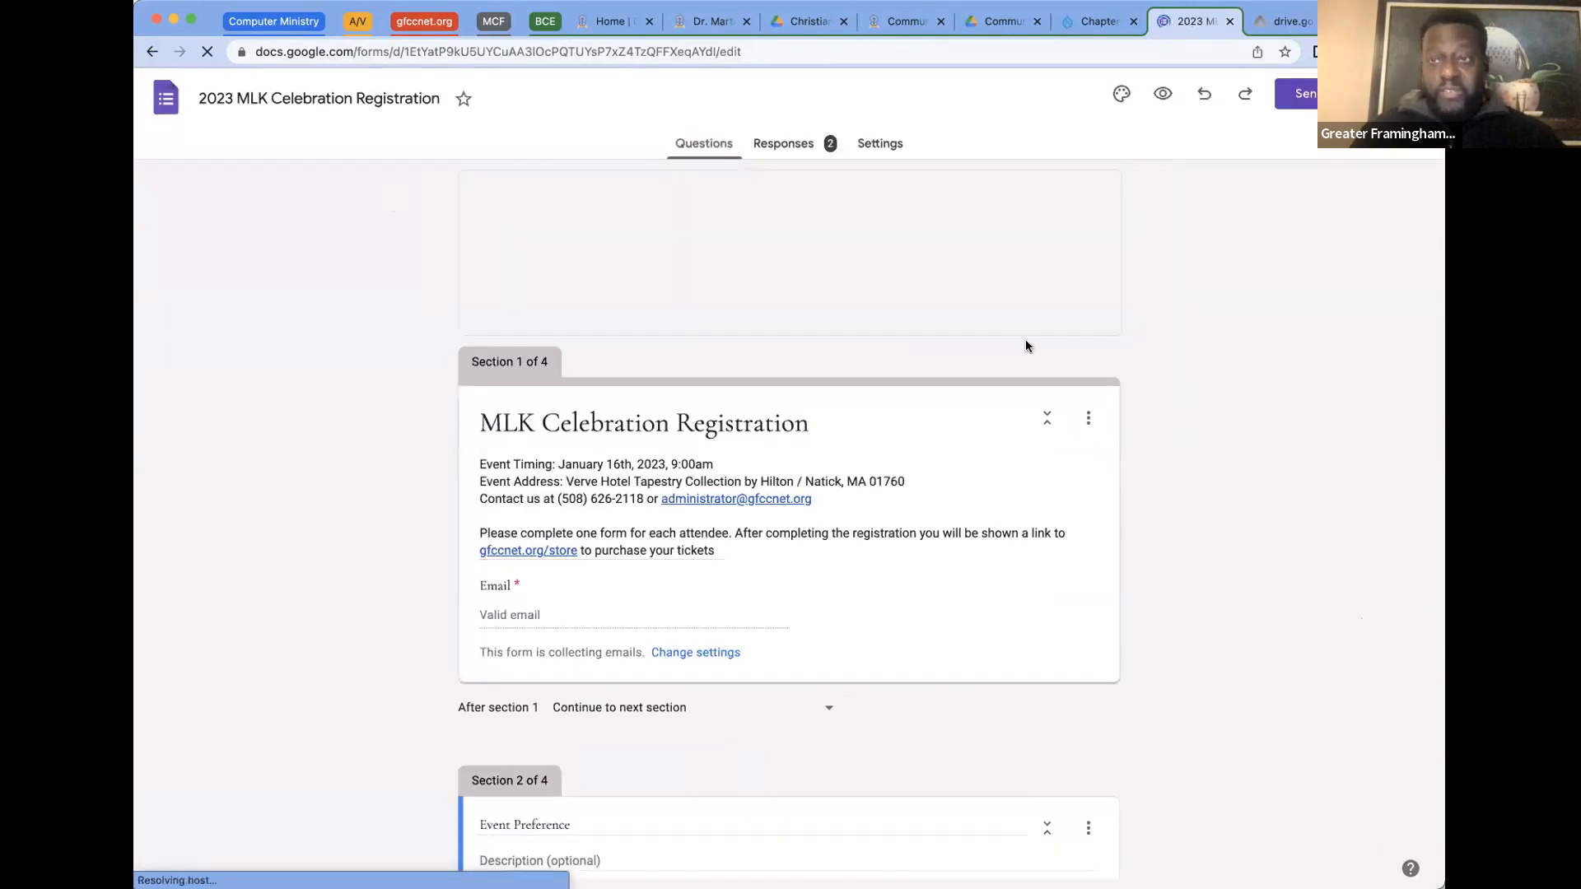
Step: Go to the Google Forms home page and scroll Recent forms back to the 2019 GFCC Youth Conference form
{"action": "left_click", "coordinate": [167, 111]}
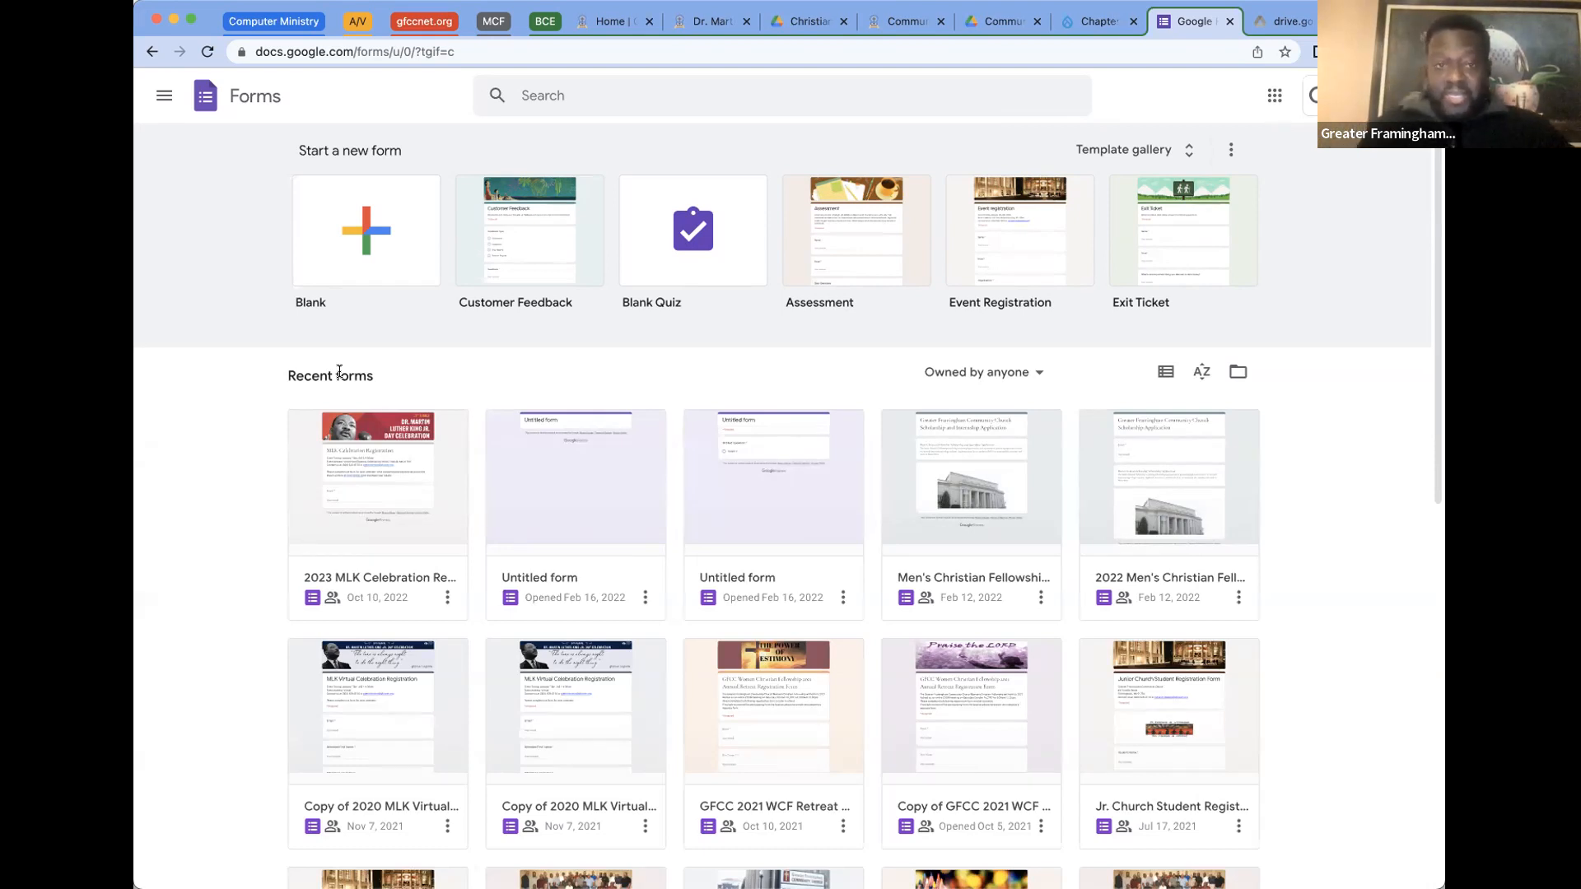
{"action": "scroll", "coordinate": [437, 512], "scroll_direction": "down", "scroll_amount": 1}
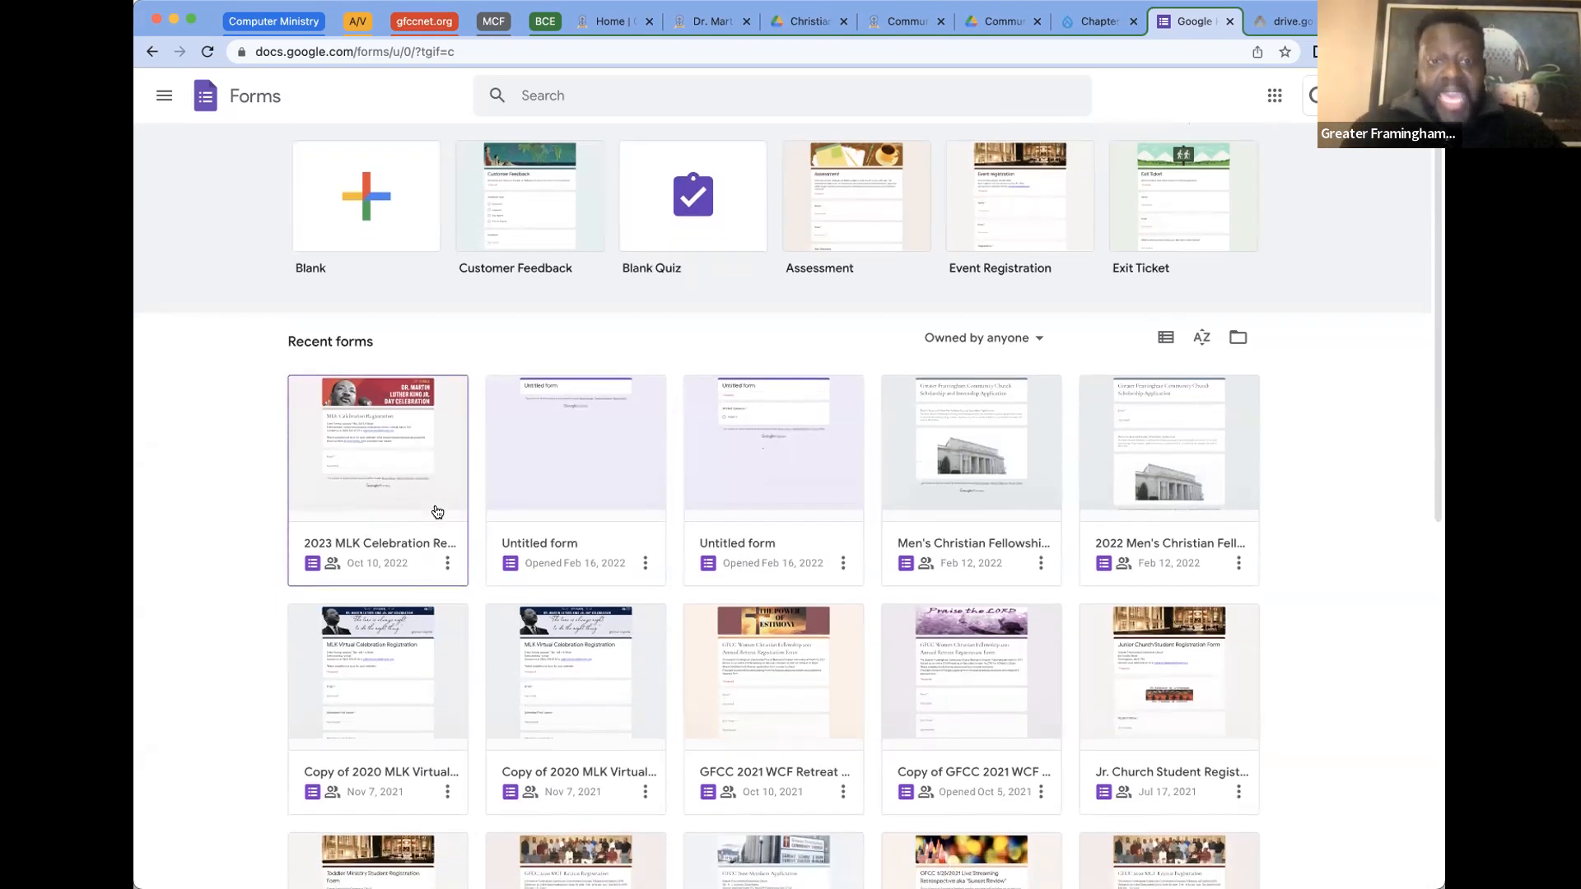
{"action": "scroll", "coordinate": [437, 512], "scroll_direction": "down", "scroll_amount": 5}
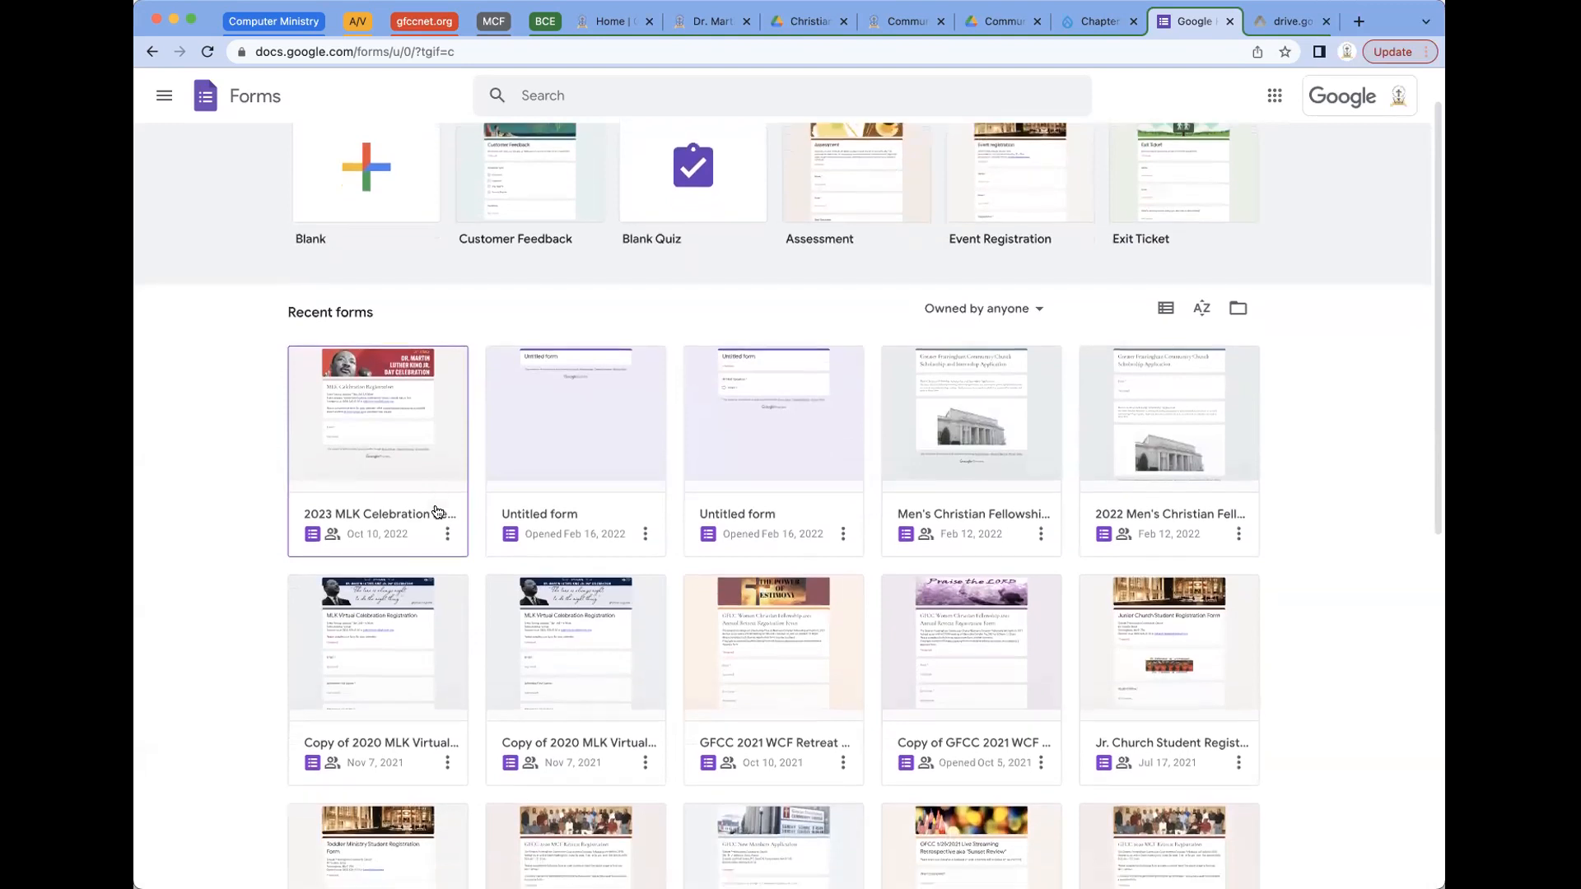
{"action": "scroll", "coordinate": [437, 512], "scroll_direction": "down", "scroll_amount": 4}
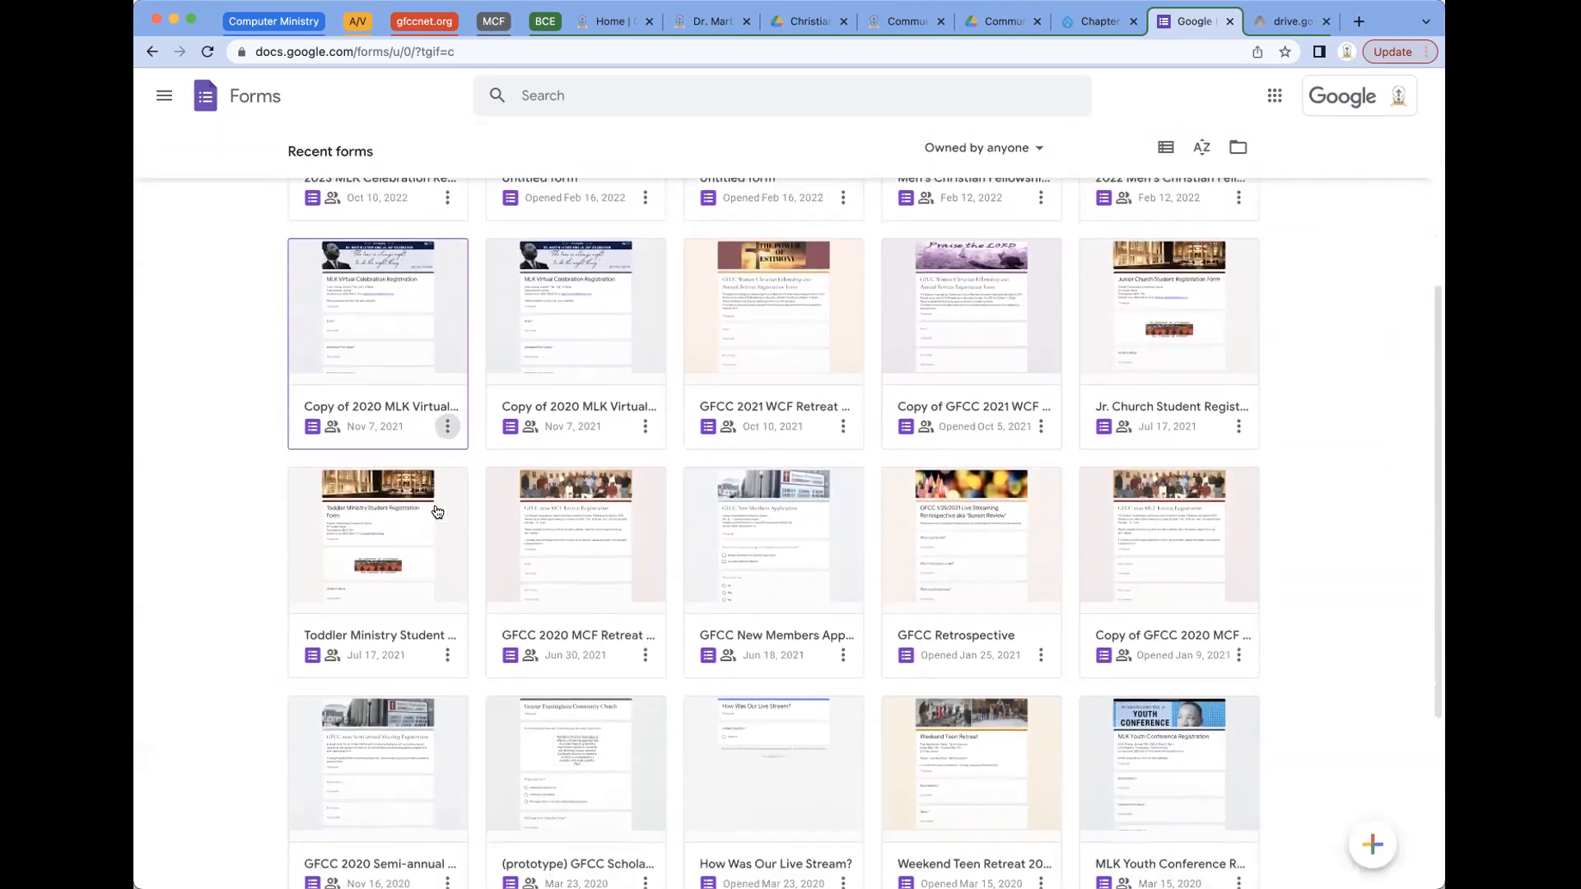
{"action": "scroll", "coordinate": [437, 512], "scroll_direction": "down", "scroll_amount": 2}
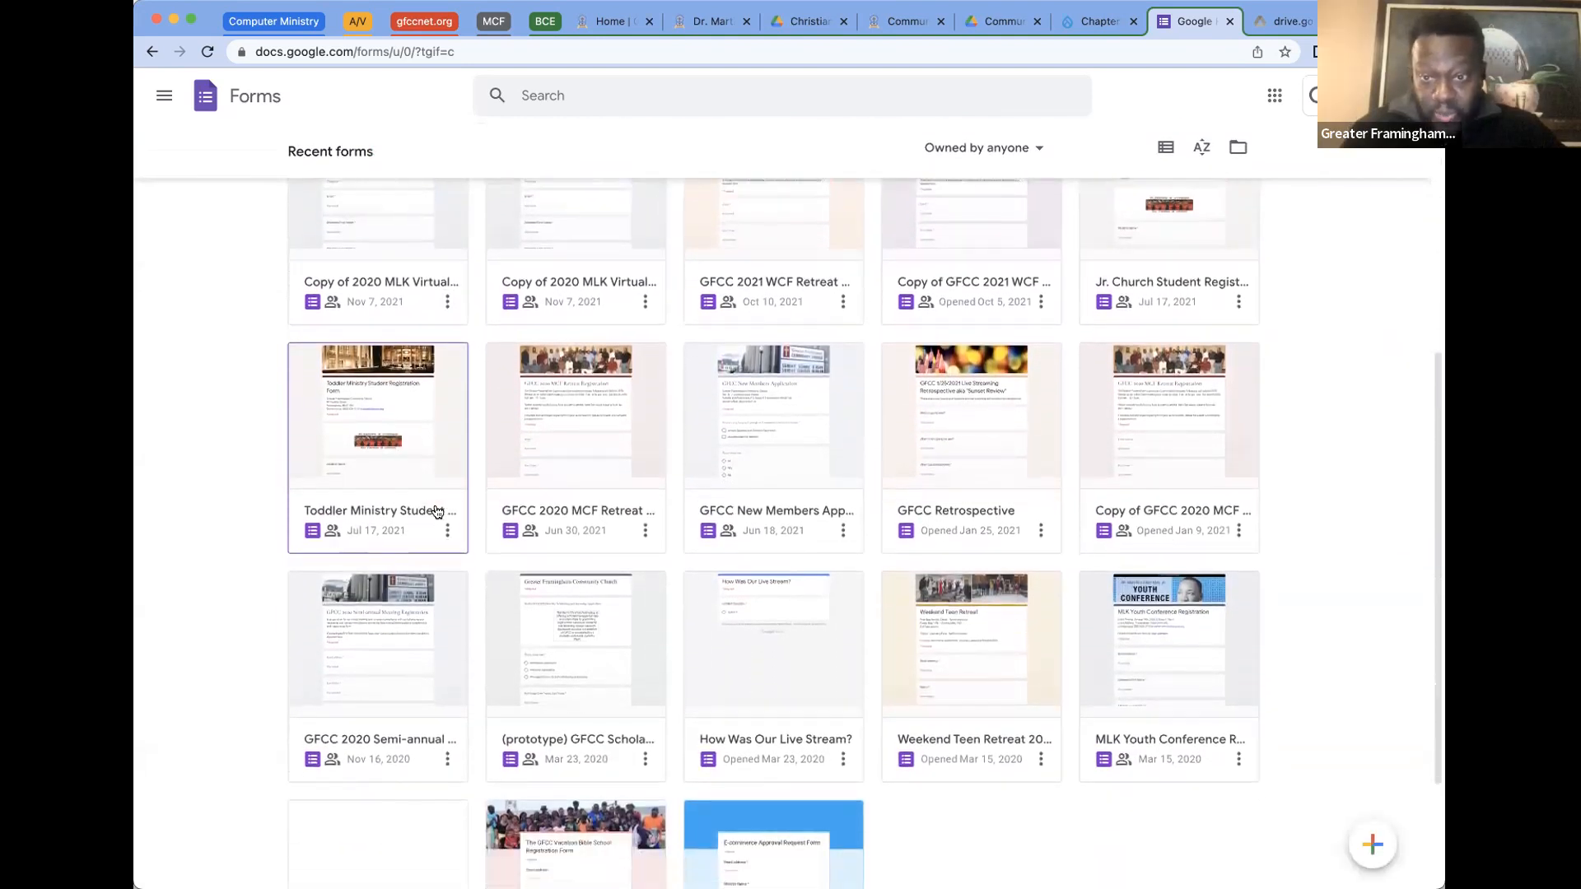
{"action": "scroll", "coordinate": [437, 512], "scroll_direction": "down", "scroll_amount": 2}
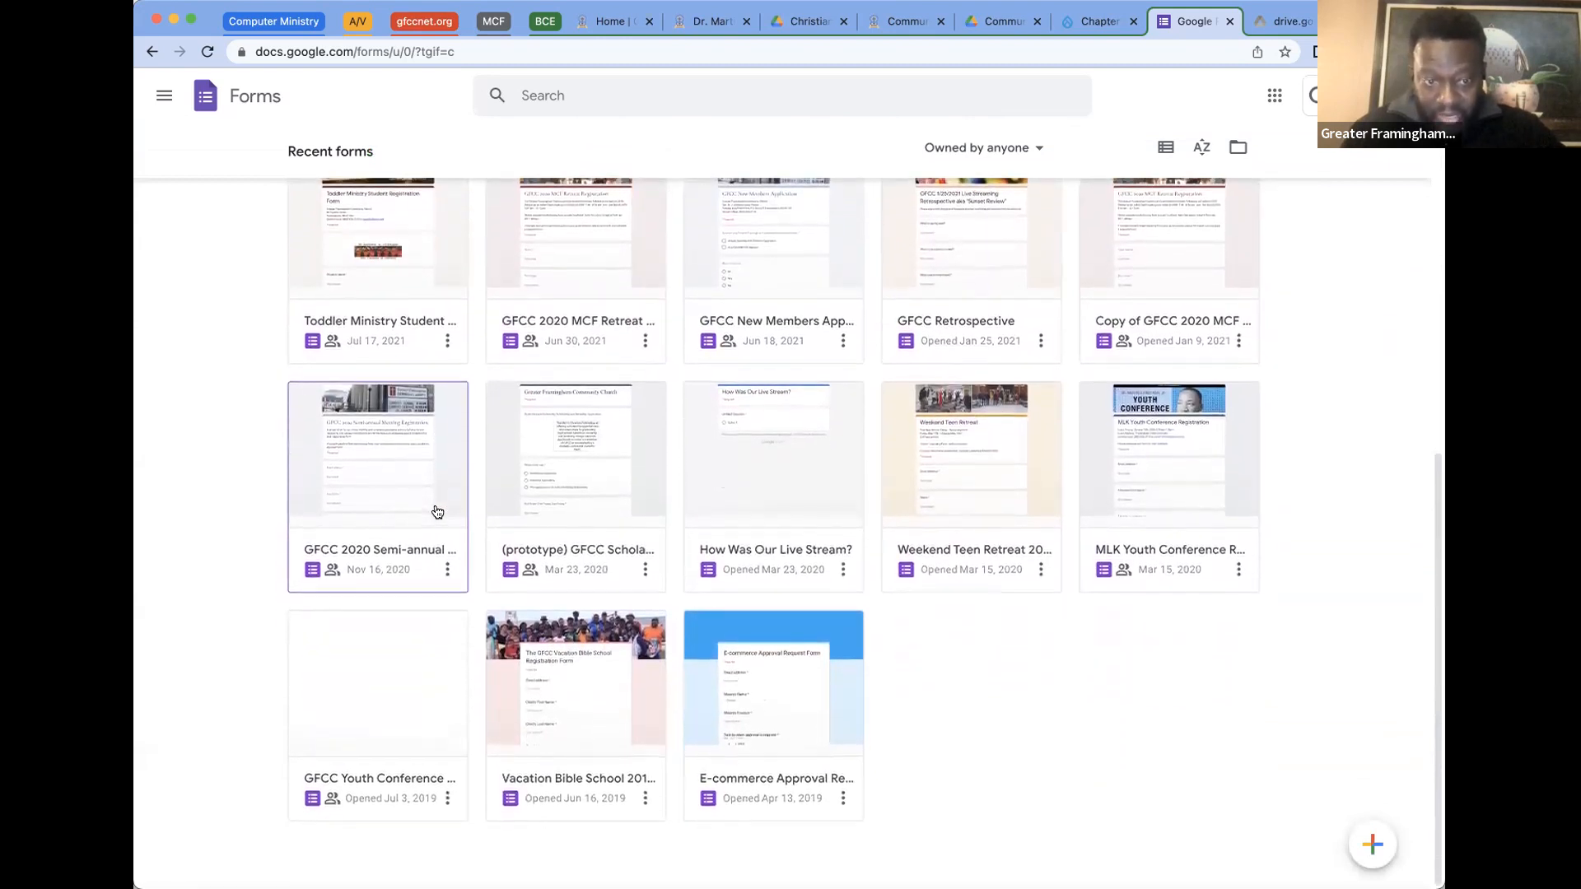
{"action": "left_click", "coordinate": [366, 732]}
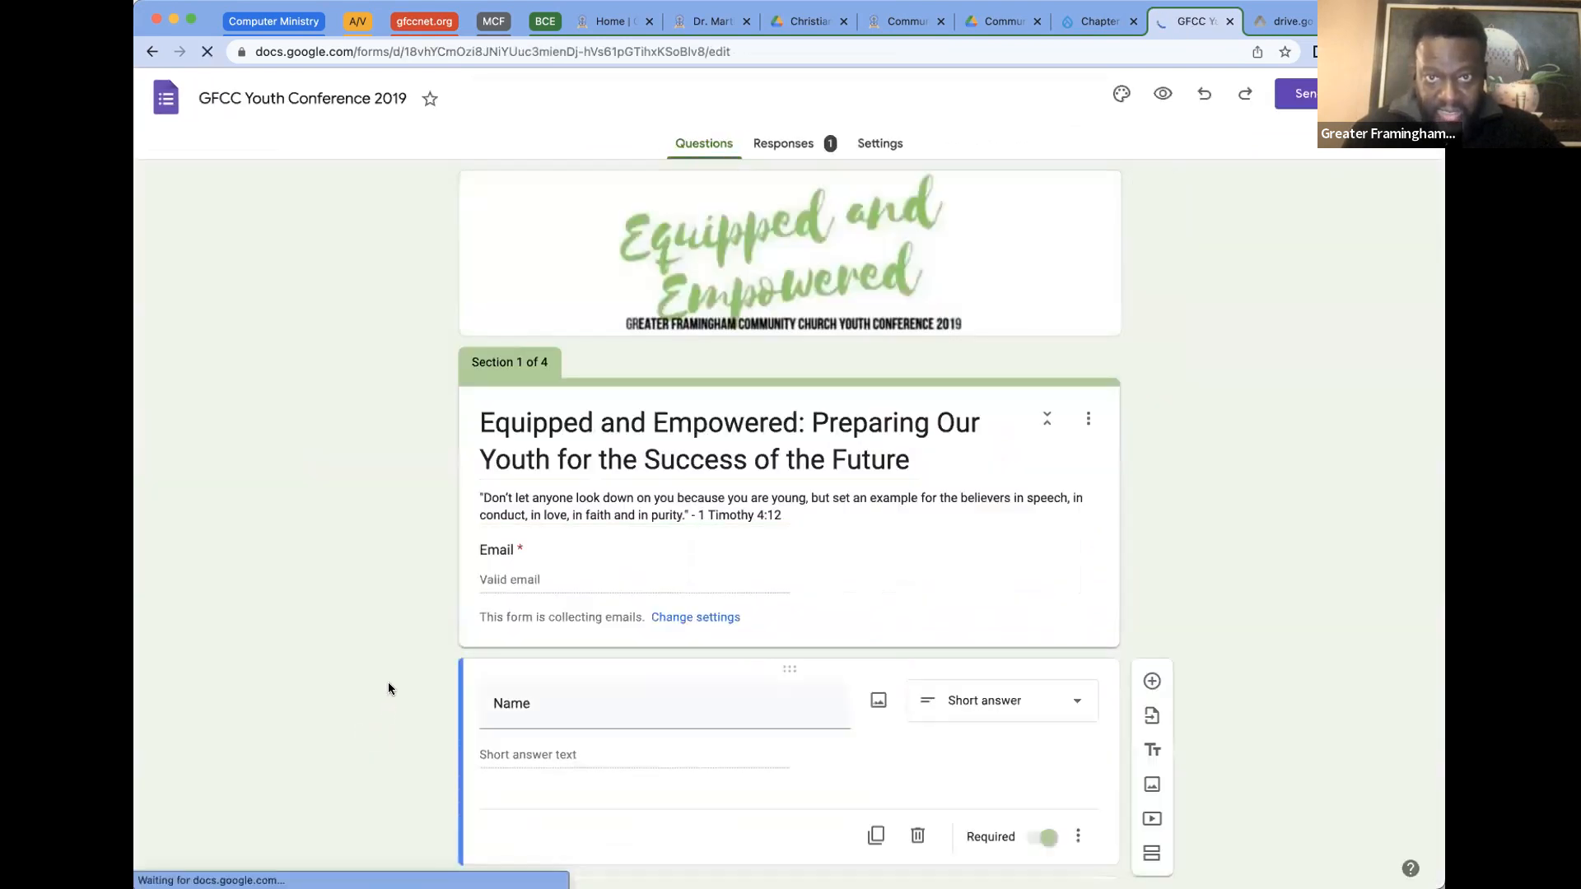
{"action": "scroll", "coordinate": [320, 649], "scroll_direction": "down", "scroll_amount": 7}
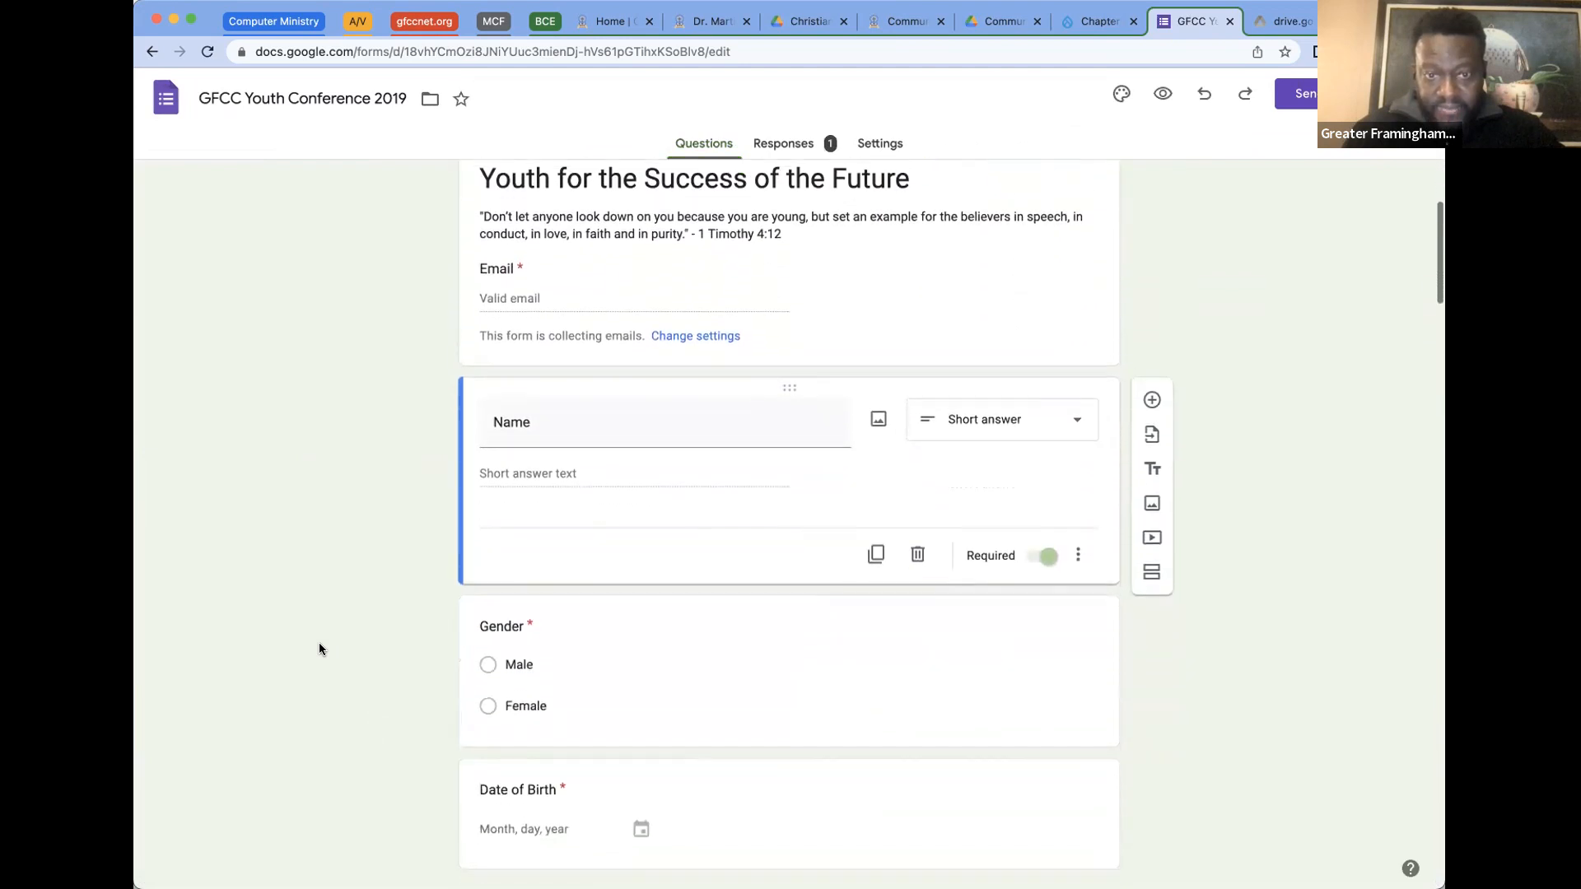
{"action": "scroll", "coordinate": [320, 649], "scroll_direction": "down", "scroll_amount": 18}
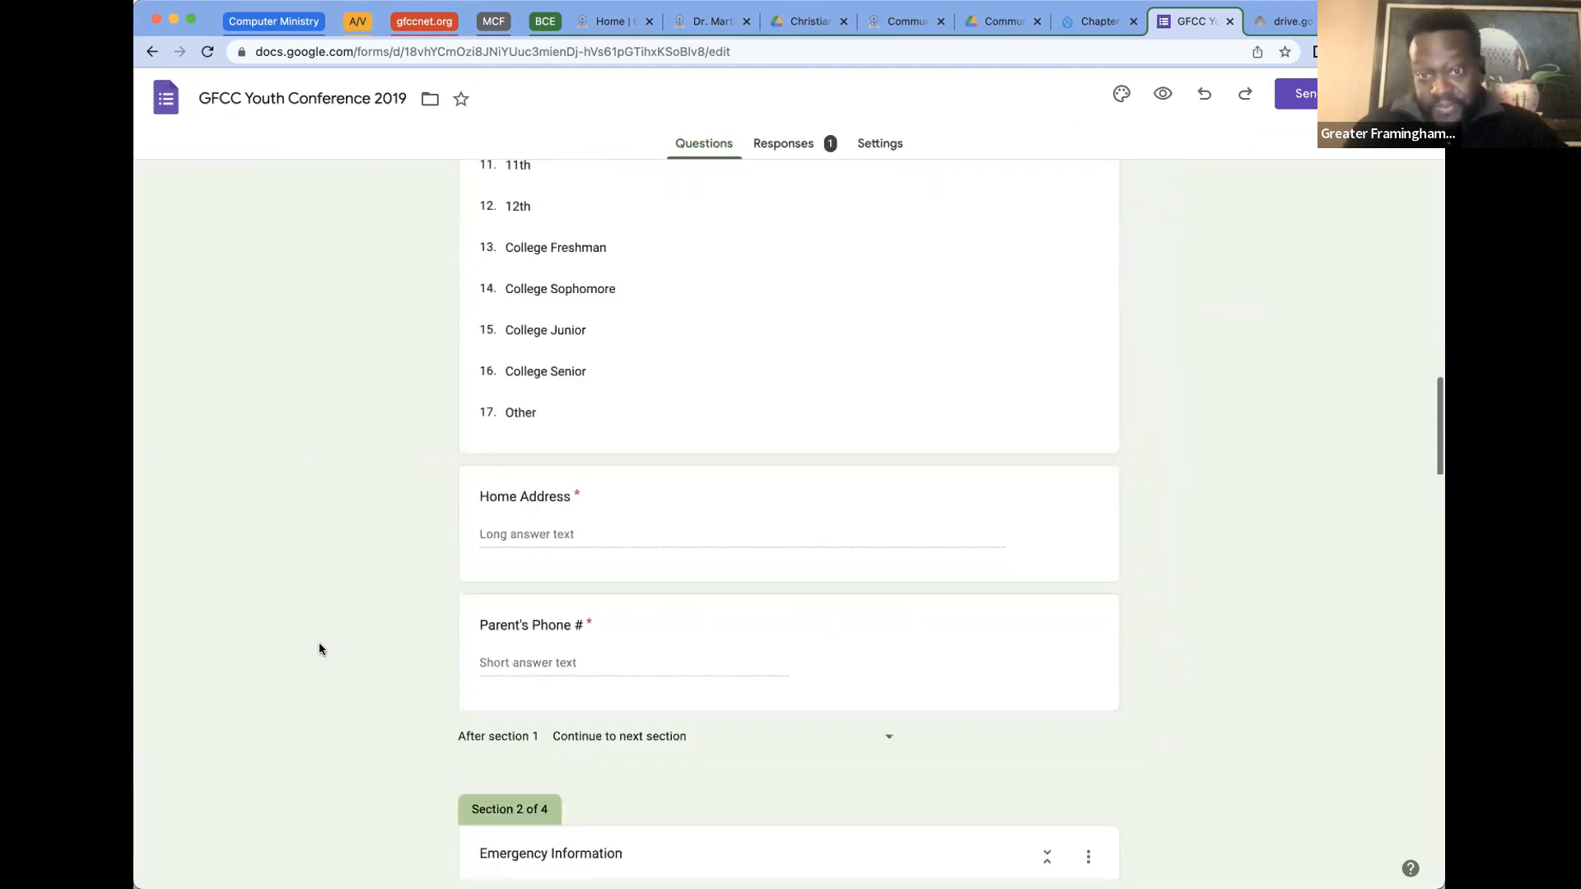
{"action": "scroll", "coordinate": [320, 649], "scroll_direction": "down", "scroll_amount": 16}
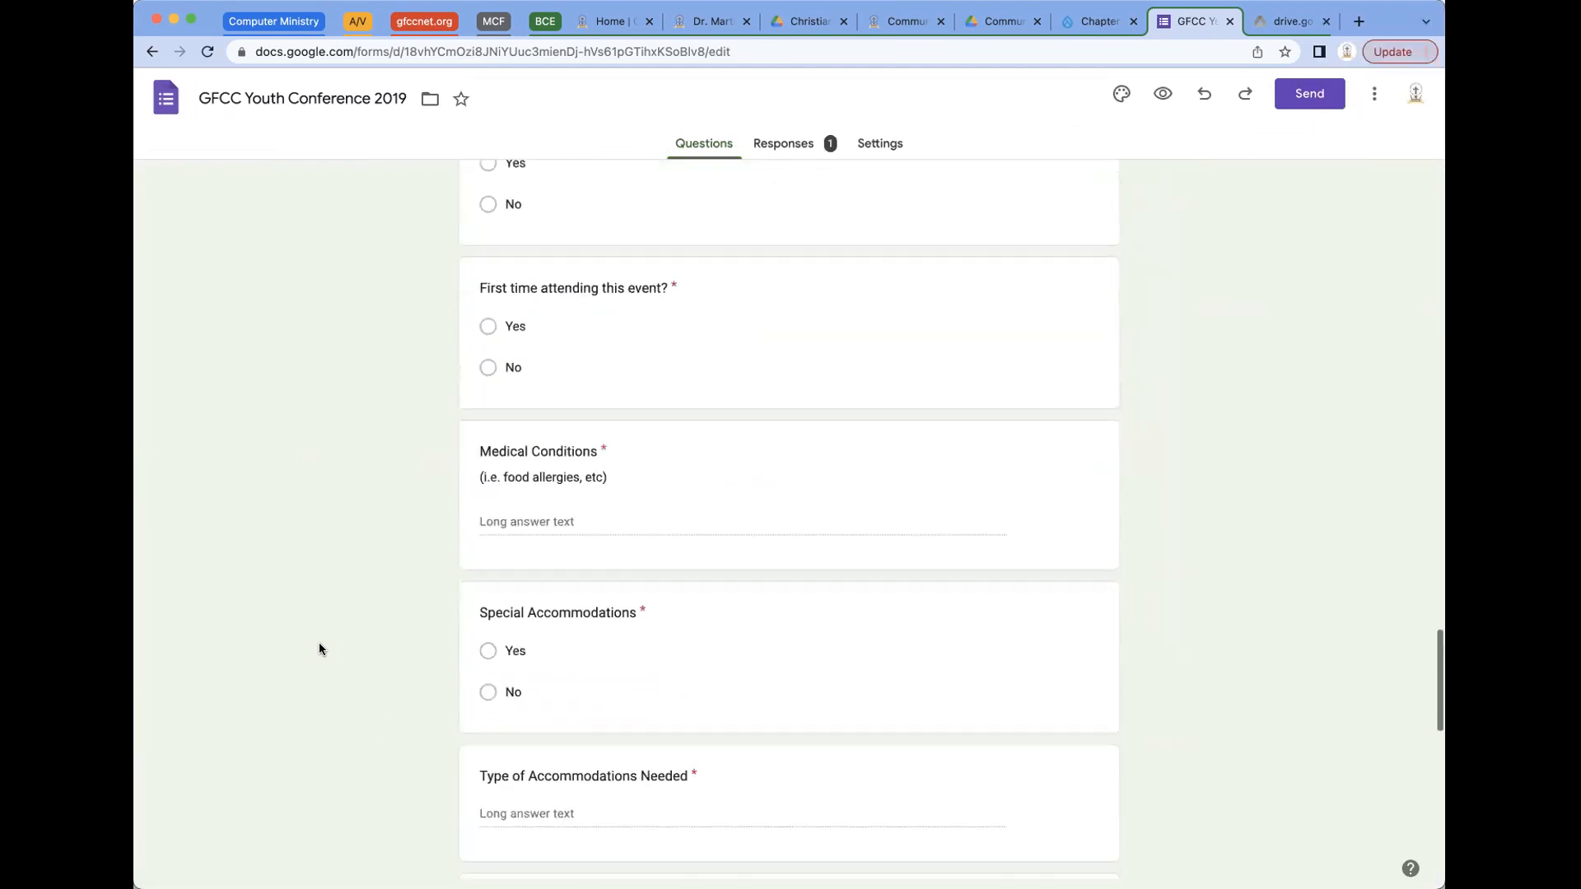
{"action": "scroll", "coordinate": [320, 649], "scroll_direction": "down", "scroll_amount": 10}
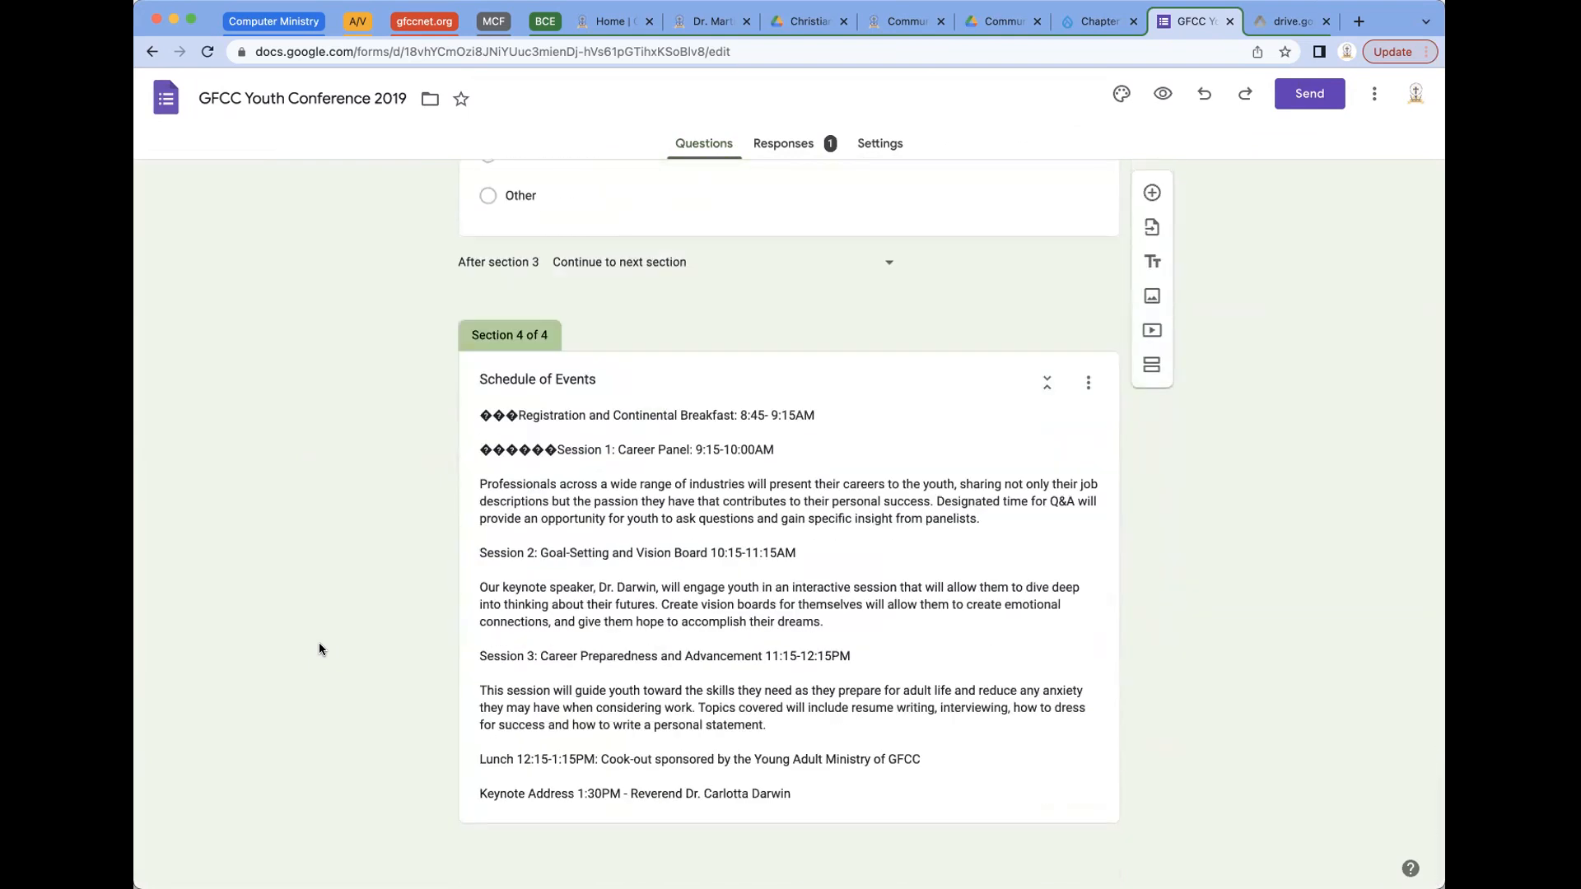
{"action": "scroll", "coordinate": [319, 649], "scroll_direction": "up", "scroll_amount": 12}
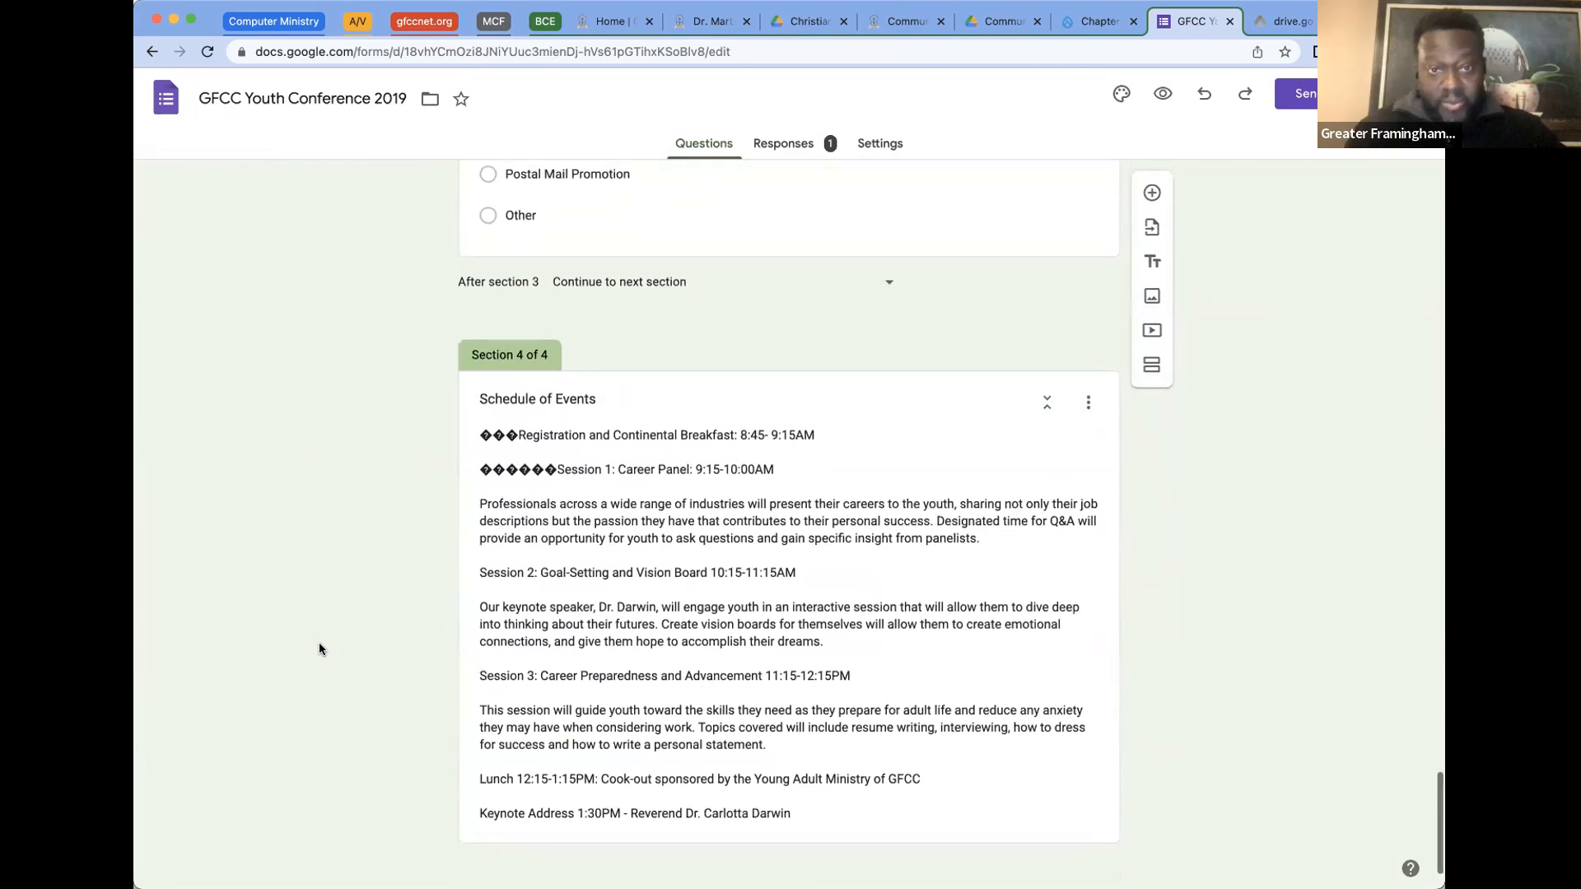
{"action": "scroll", "coordinate": [319, 642], "scroll_direction": "up", "scroll_amount": 20}
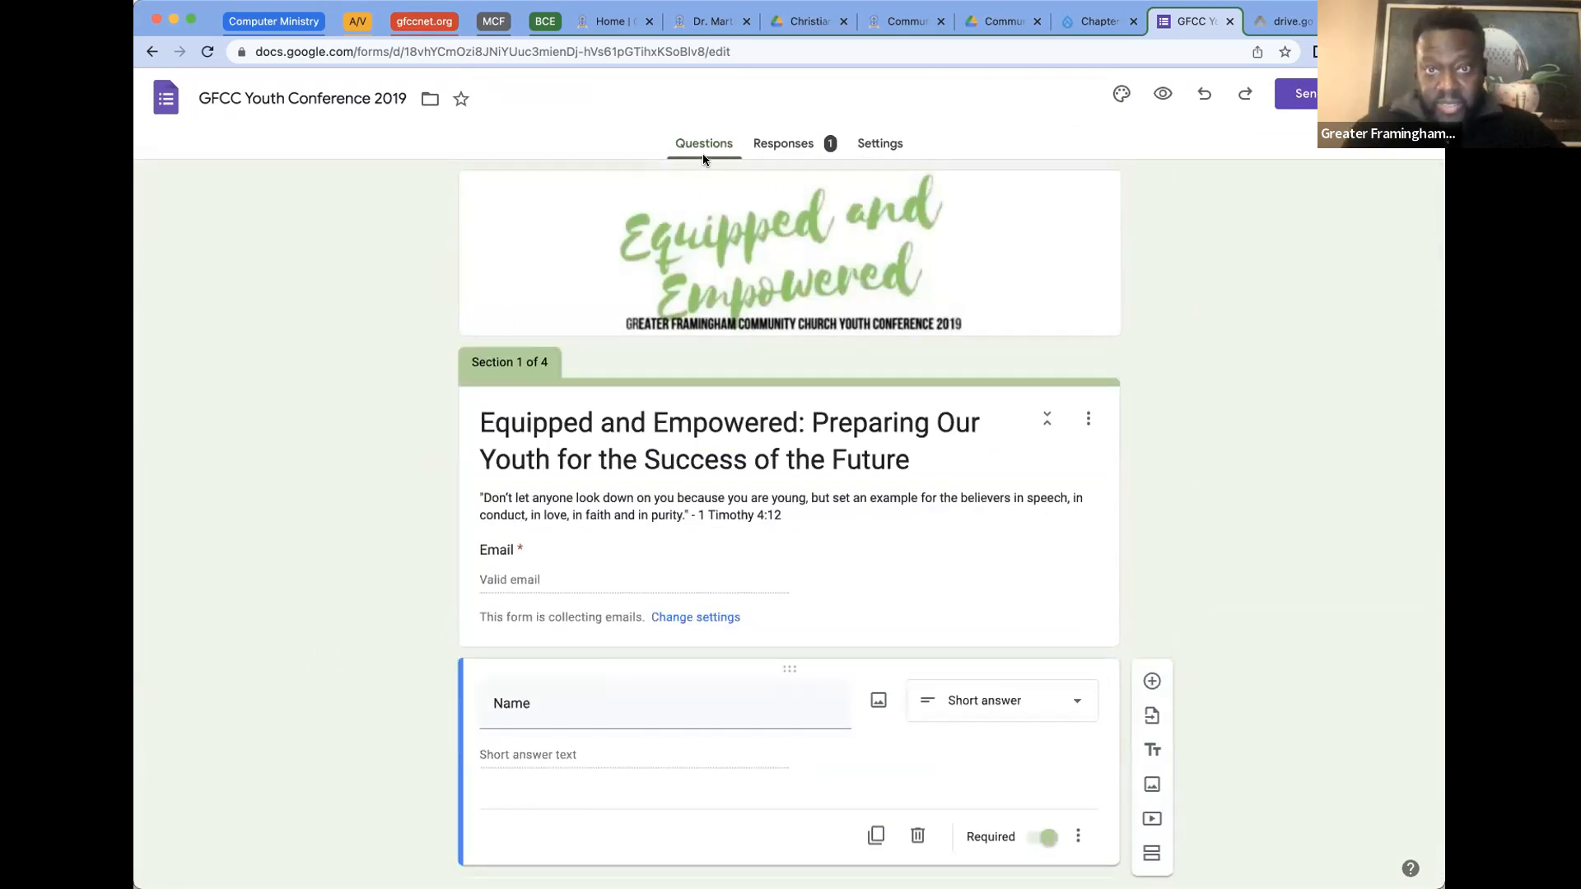
{"action": "scroll", "coordinate": [637, 356], "scroll_direction": "down", "scroll_amount": 5}
{"action": "scroll", "coordinate": [637, 356], "scroll_direction": "down", "scroll_amount": 5}
{"action": "scroll", "coordinate": [637, 356], "scroll_direction": "up", "scroll_amount": 10}
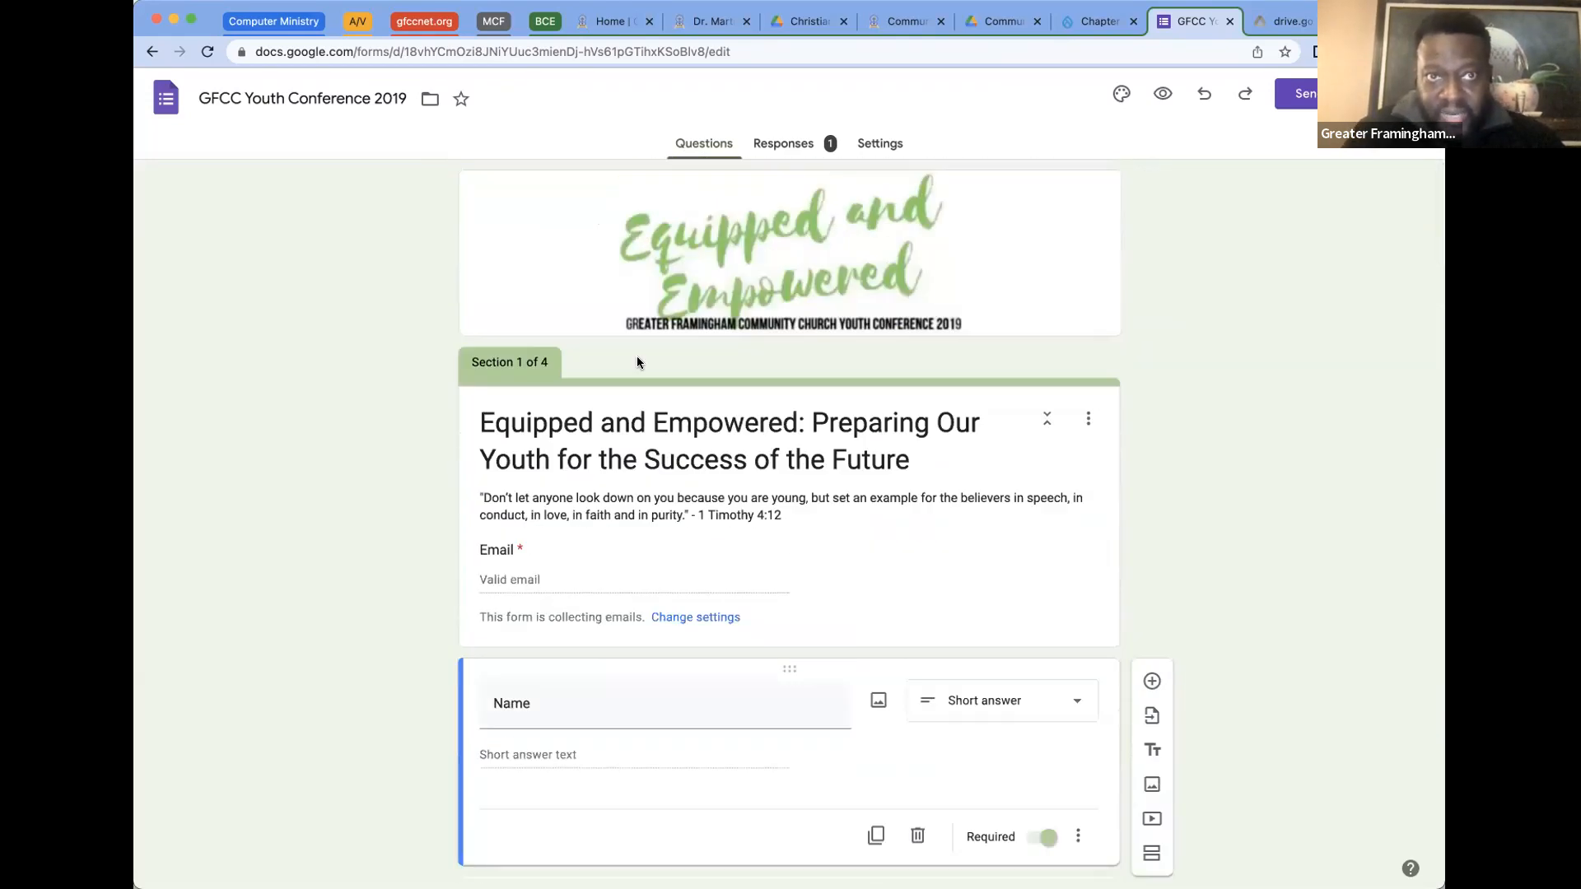
{"action": "scroll", "coordinate": [637, 356], "scroll_direction": "down", "scroll_amount": 3}
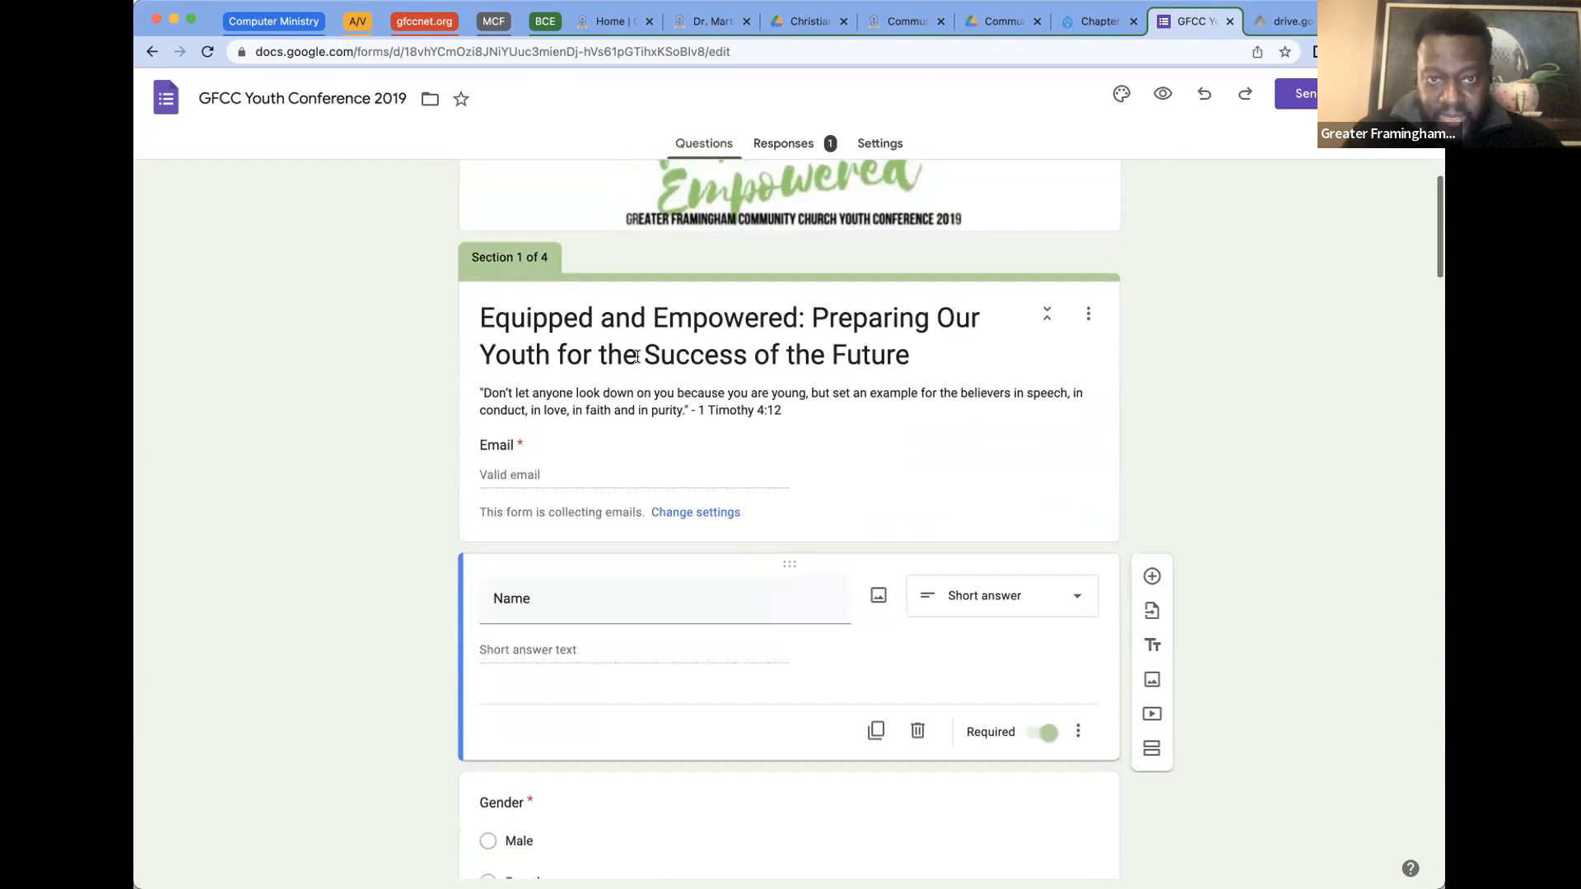
{"action": "scroll", "coordinate": [637, 356], "scroll_direction": "down", "scroll_amount": 4}
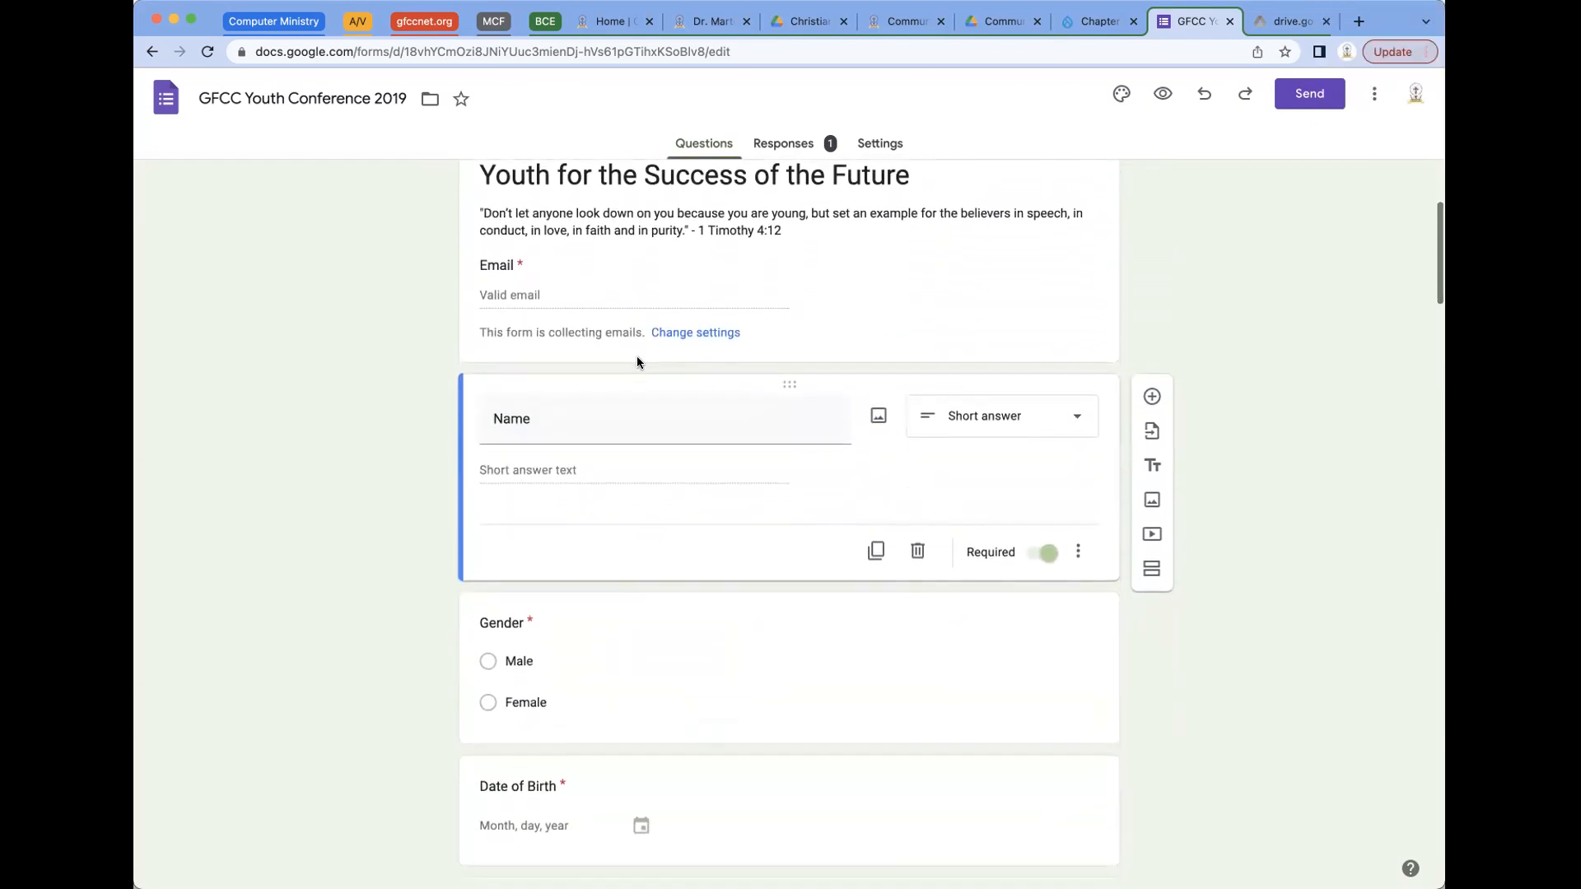
{"action": "scroll", "coordinate": [637, 360], "scroll_direction": "down", "scroll_amount": 10}
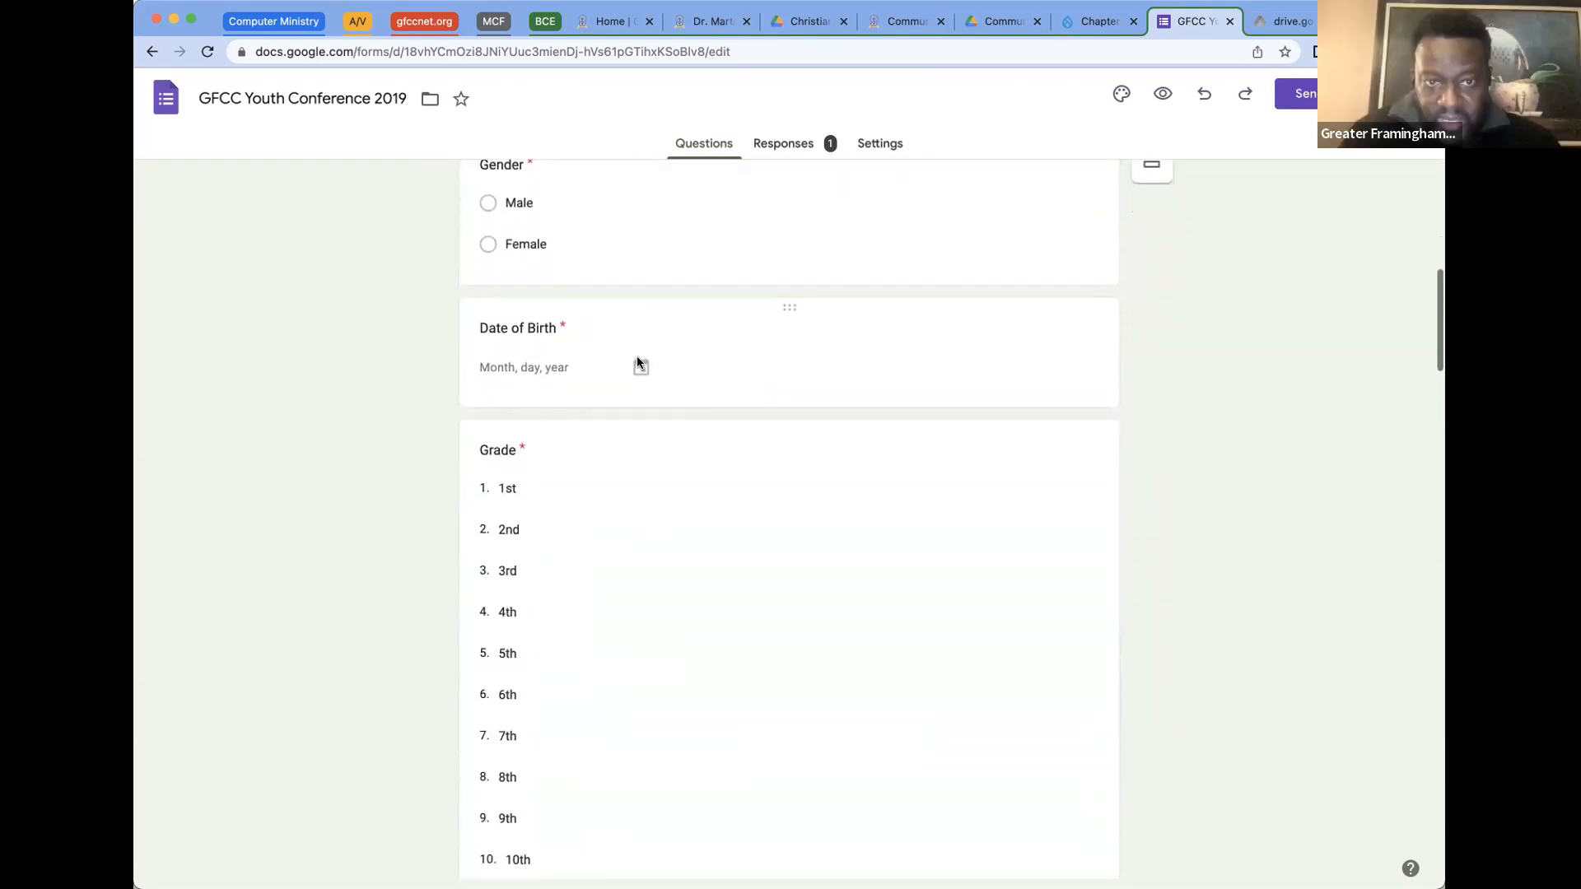
{"action": "scroll", "coordinate": [600, 575], "scroll_direction": "down", "scroll_amount": 9}
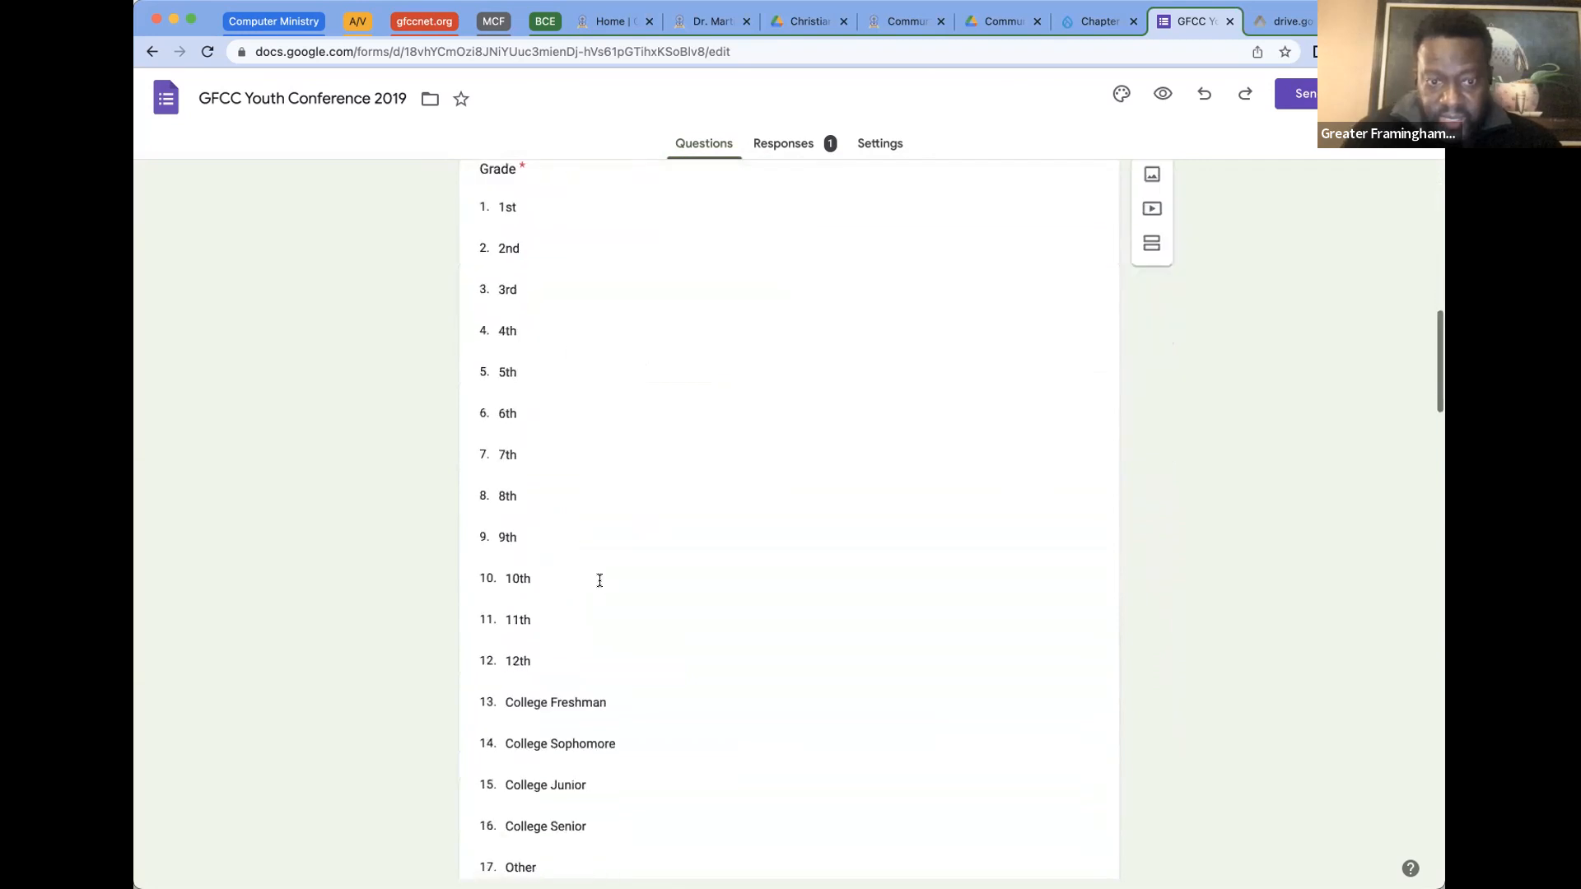
{"action": "scroll", "coordinate": [599, 582], "scroll_direction": "down", "scroll_amount": 3}
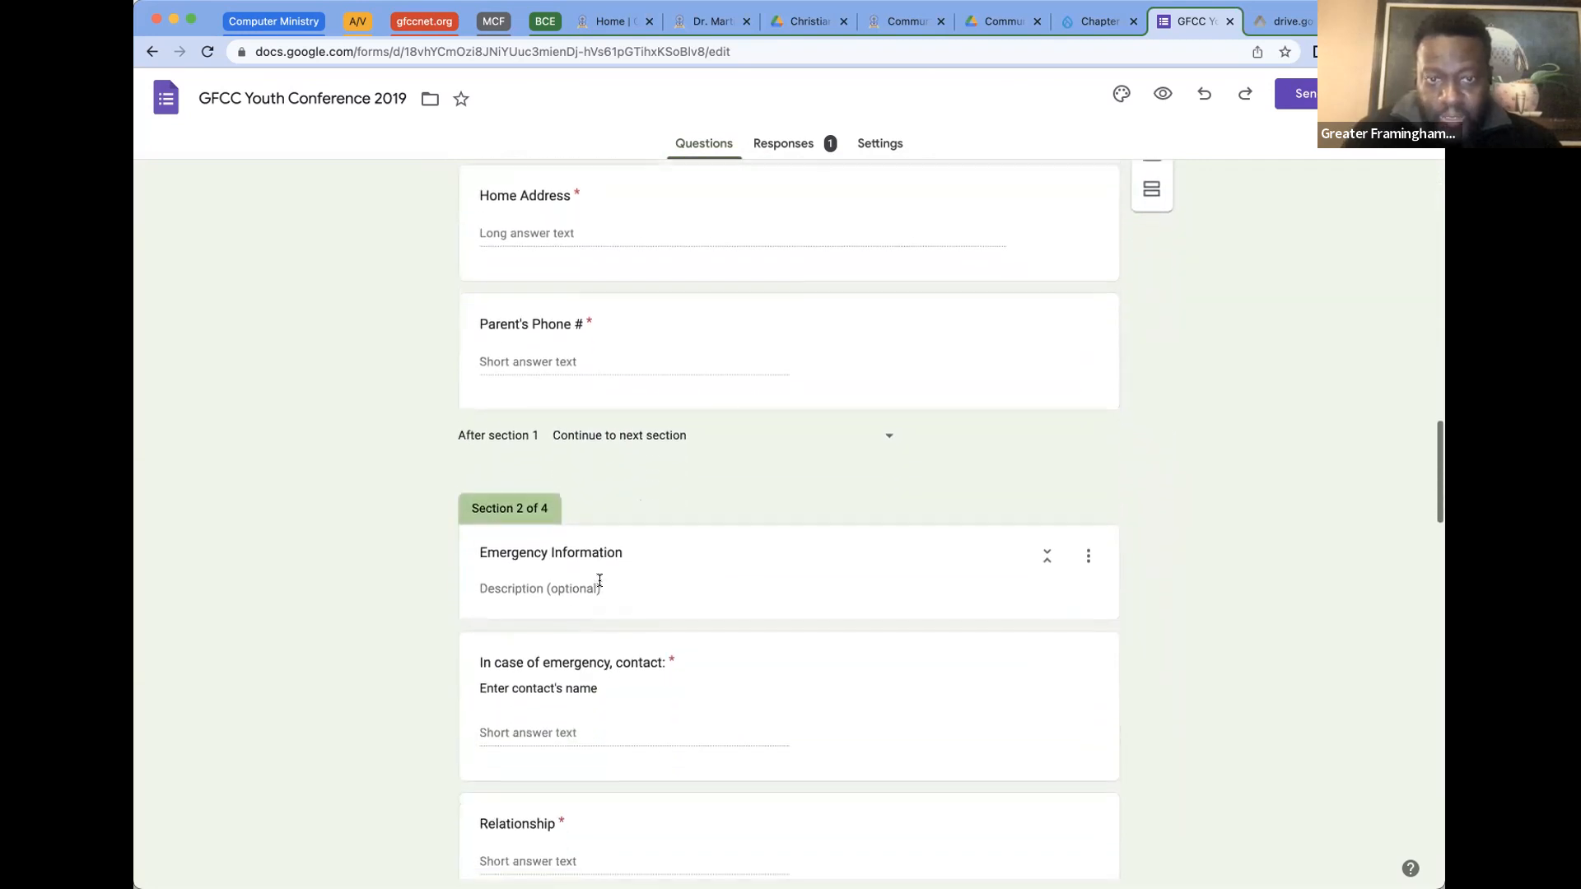
{"action": "scroll", "coordinate": [600, 579], "scroll_direction": "down", "scroll_amount": 4}
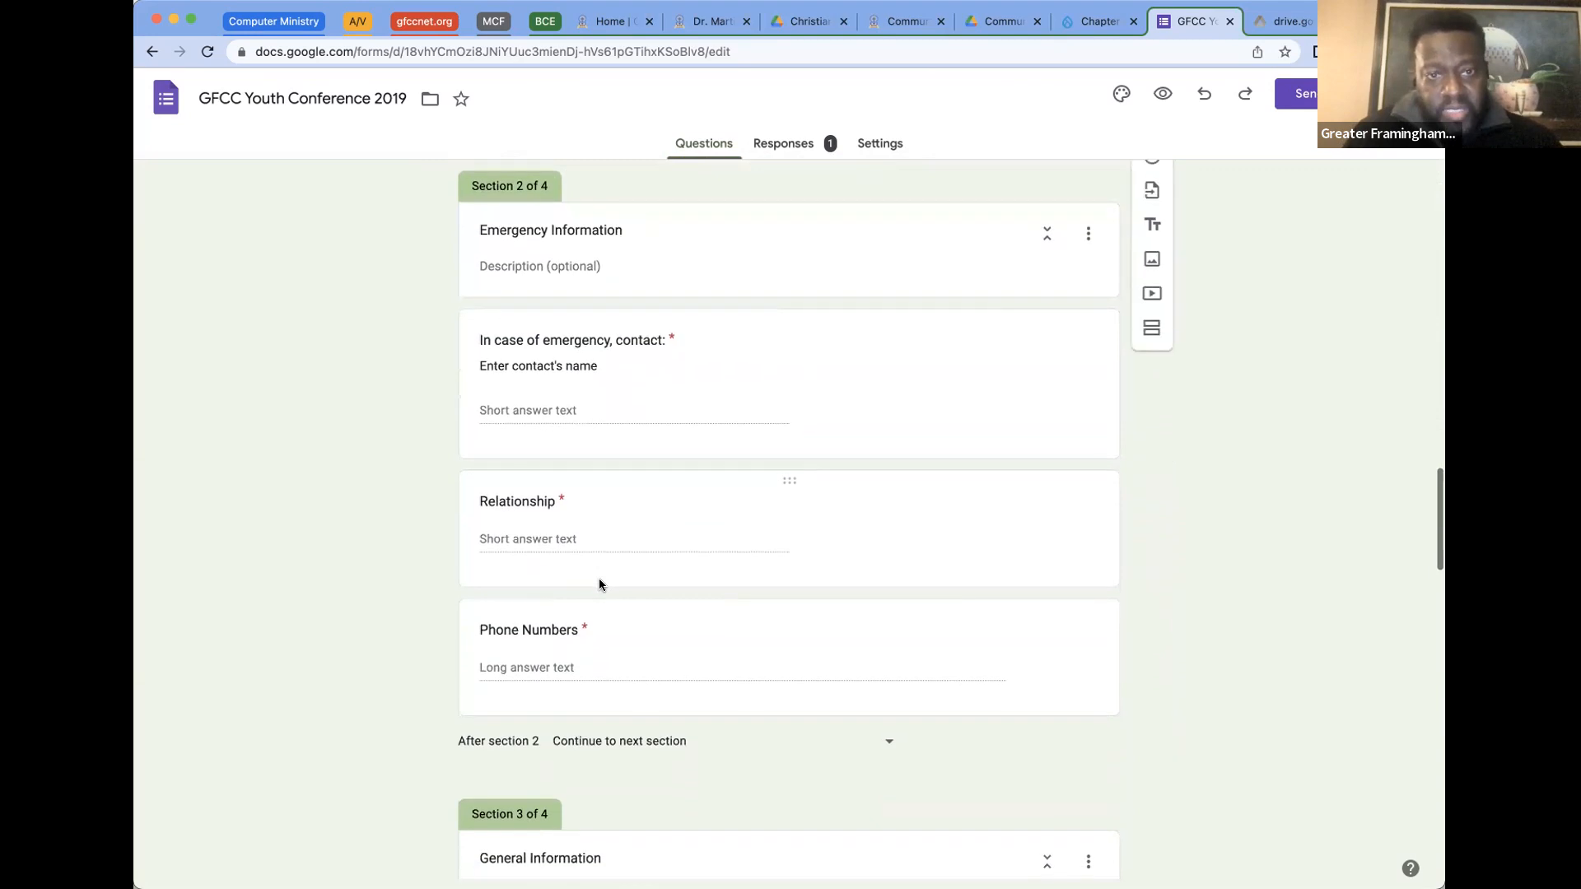
{"action": "scroll", "coordinate": [599, 580], "scroll_direction": "down", "scroll_amount": 3}
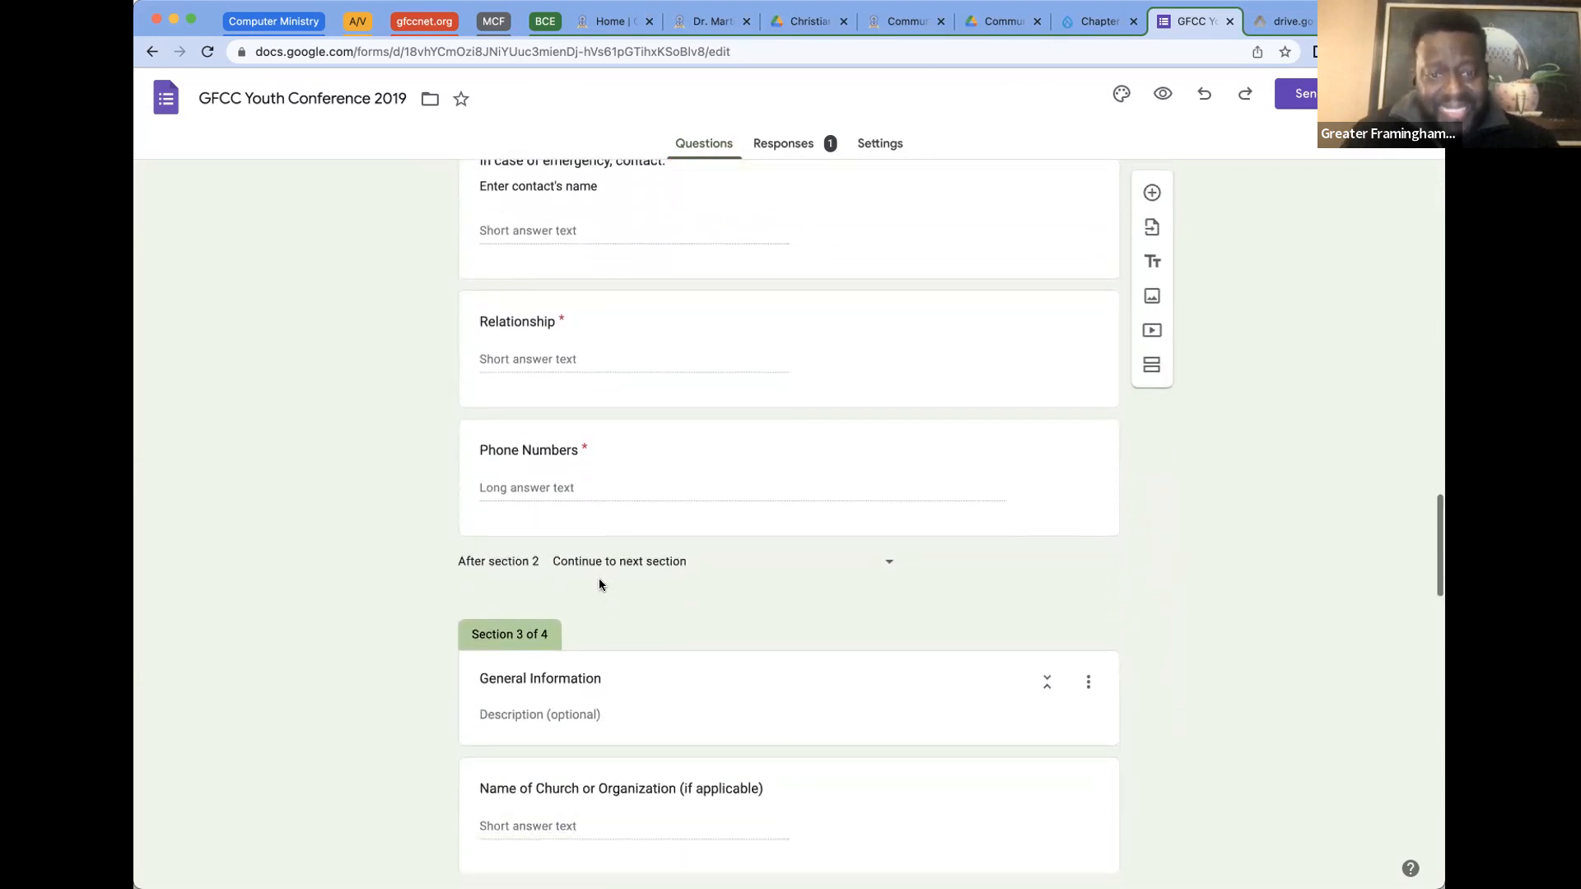
{"action": "scroll", "coordinate": [599, 583], "scroll_direction": "down", "scroll_amount": 2}
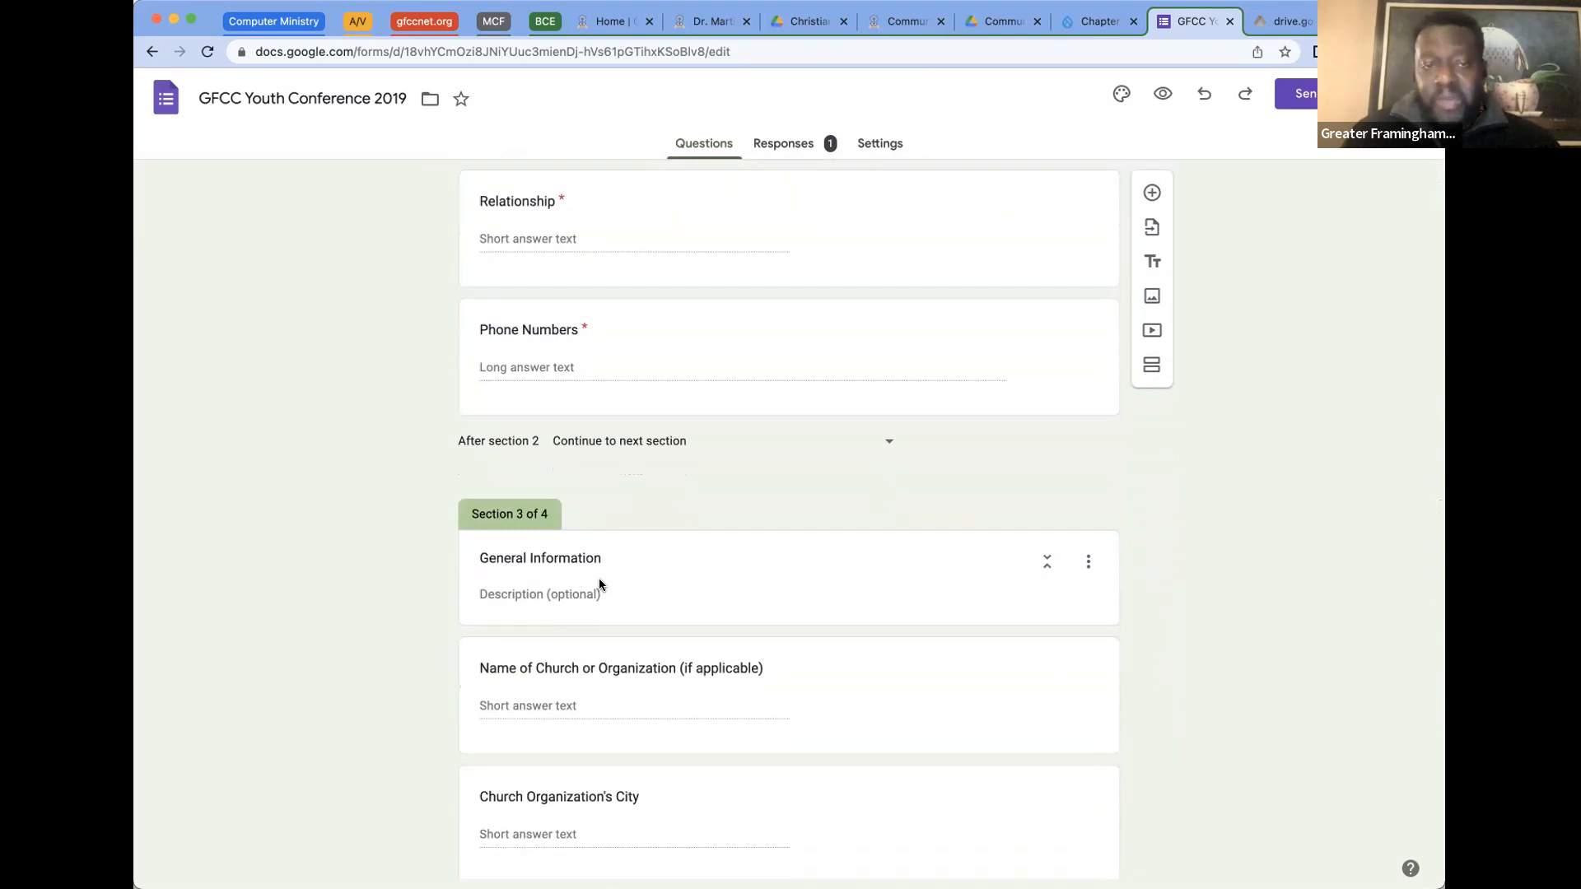
{"action": "scroll", "coordinate": [599, 581], "scroll_direction": "down", "scroll_amount": 7}
{"action": "scroll", "coordinate": [599, 581], "scroll_direction": "down", "scroll_amount": 7}
{"action": "scroll", "coordinate": [599, 577], "scroll_direction": "down", "scroll_amount": 5}
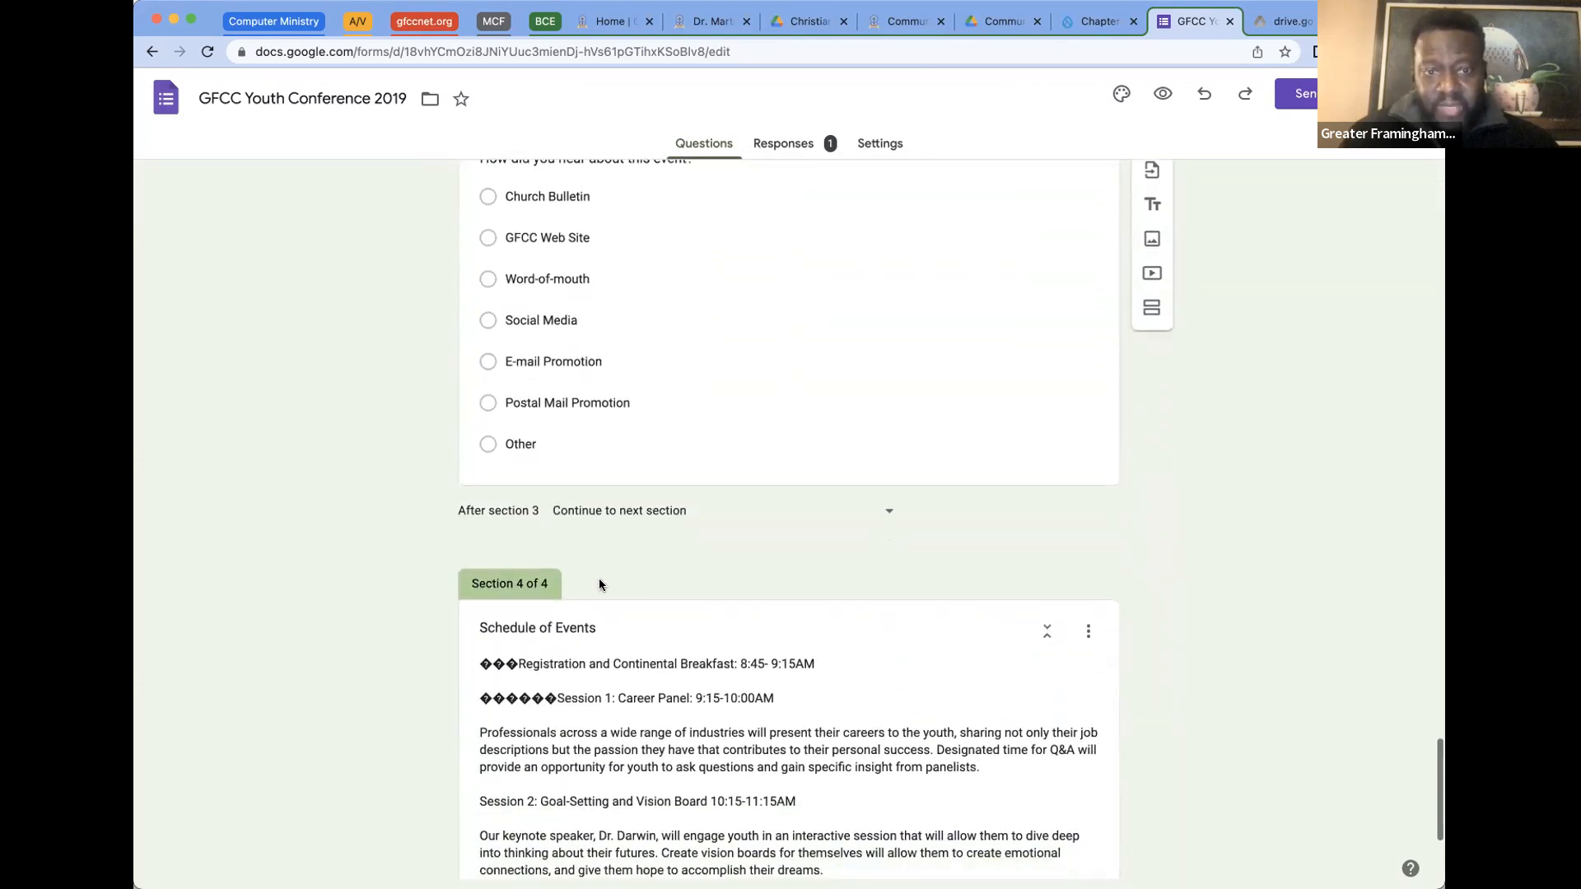
{"action": "scroll", "coordinate": [599, 580], "scroll_direction": "down", "scroll_amount": 3}
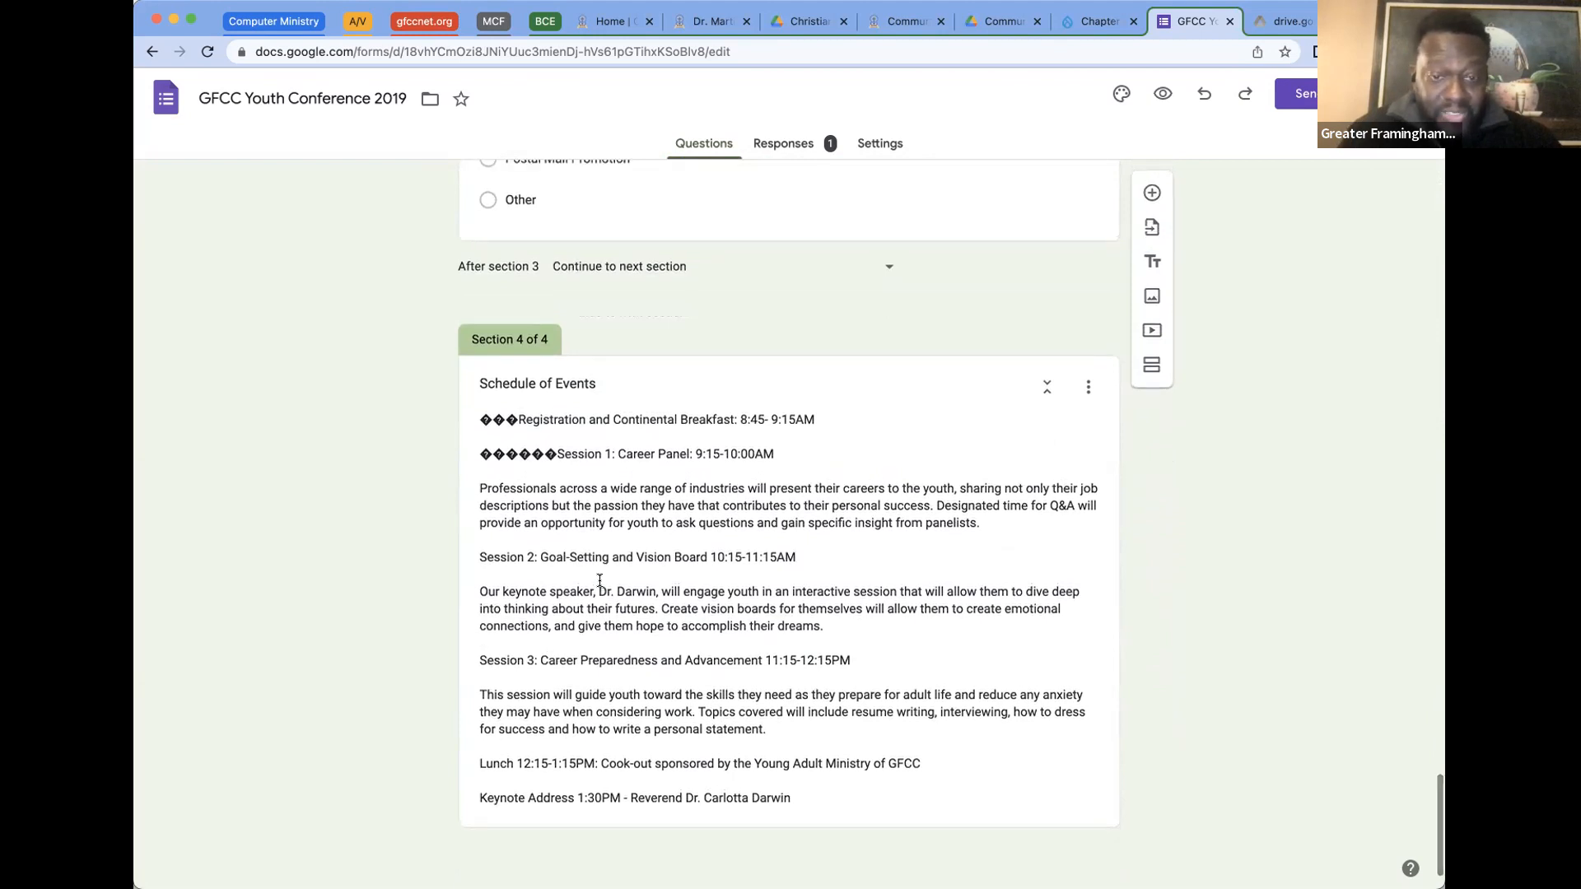
{"action": "scroll", "coordinate": [599, 579], "scroll_direction": "up", "scroll_amount": 1}
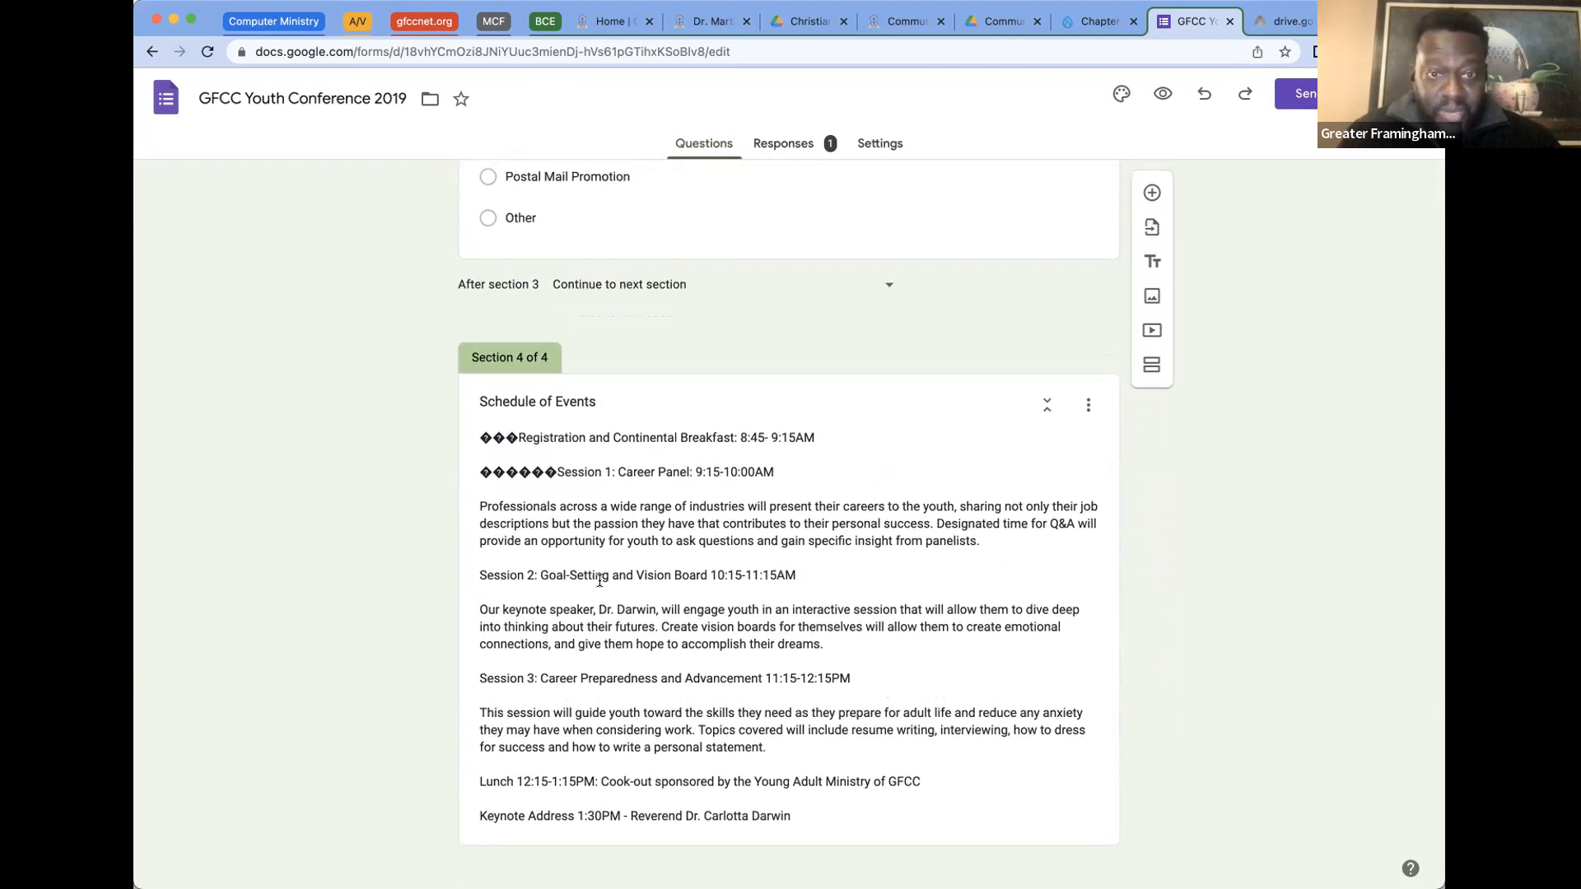
{"action": "scroll", "coordinate": [599, 579], "scroll_direction": "up", "scroll_amount": 3}
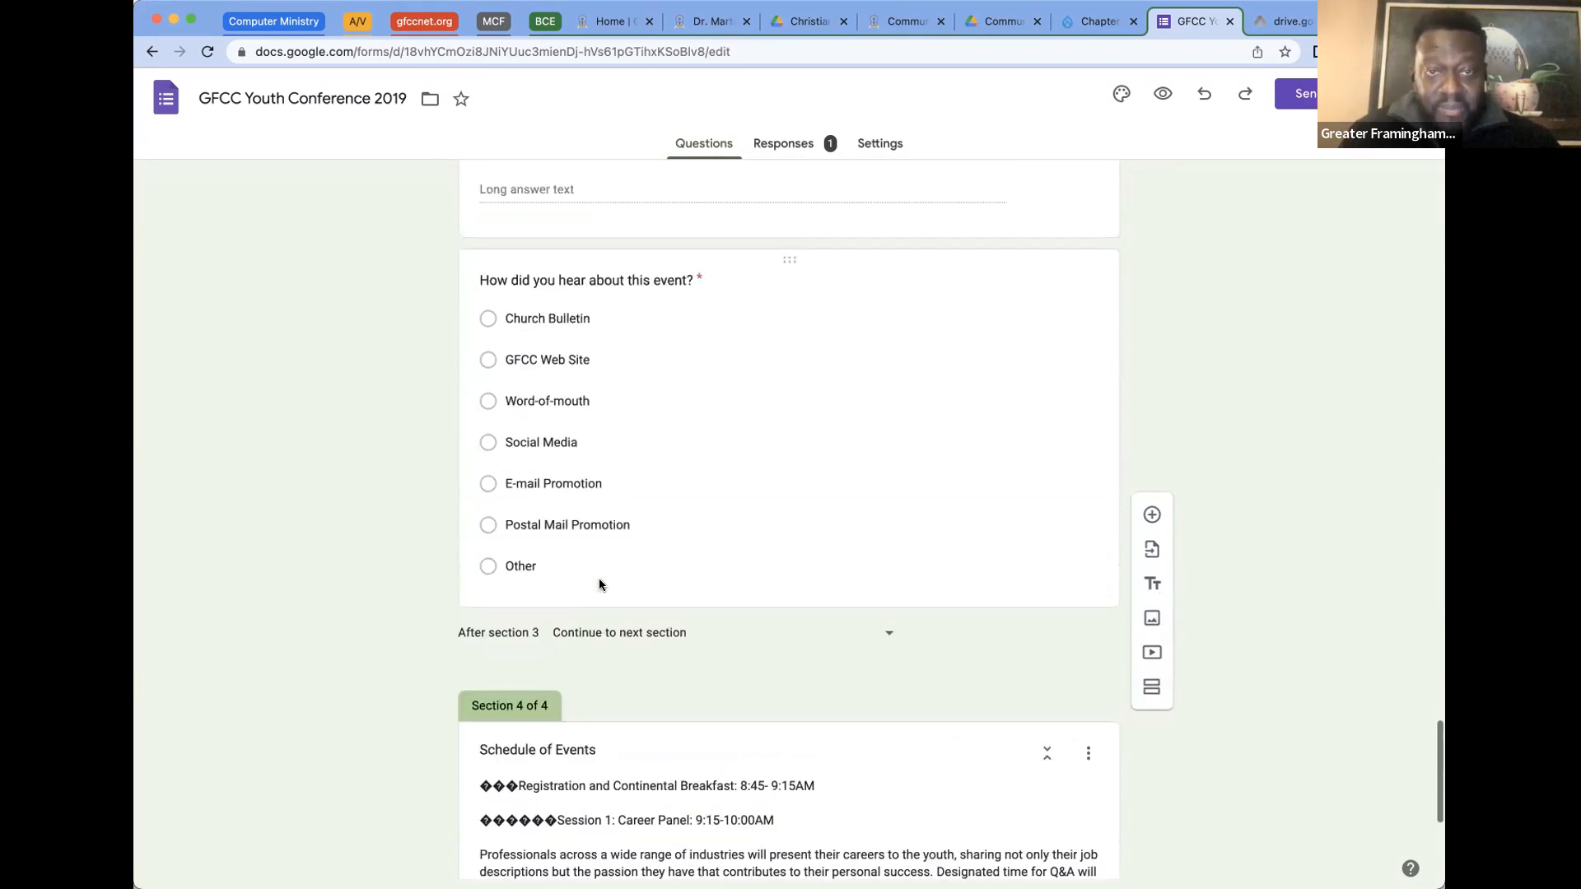
{"action": "scroll", "coordinate": [599, 585], "scroll_direction": "down", "scroll_amount": 3}
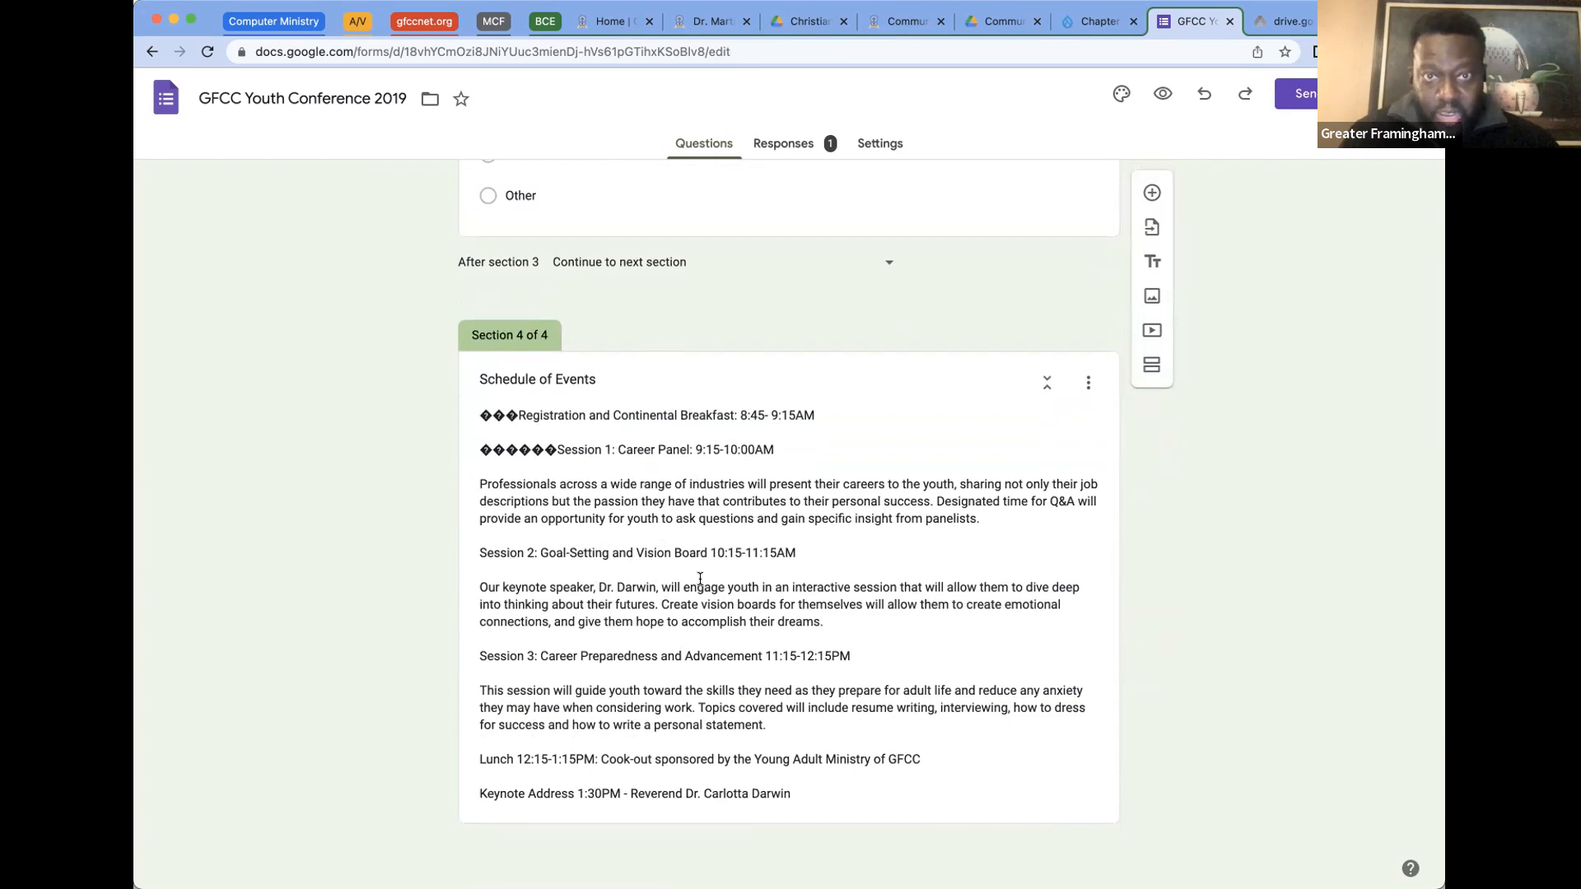
{"action": "scroll", "coordinate": [699, 578], "scroll_direction": "up", "scroll_amount": 20}
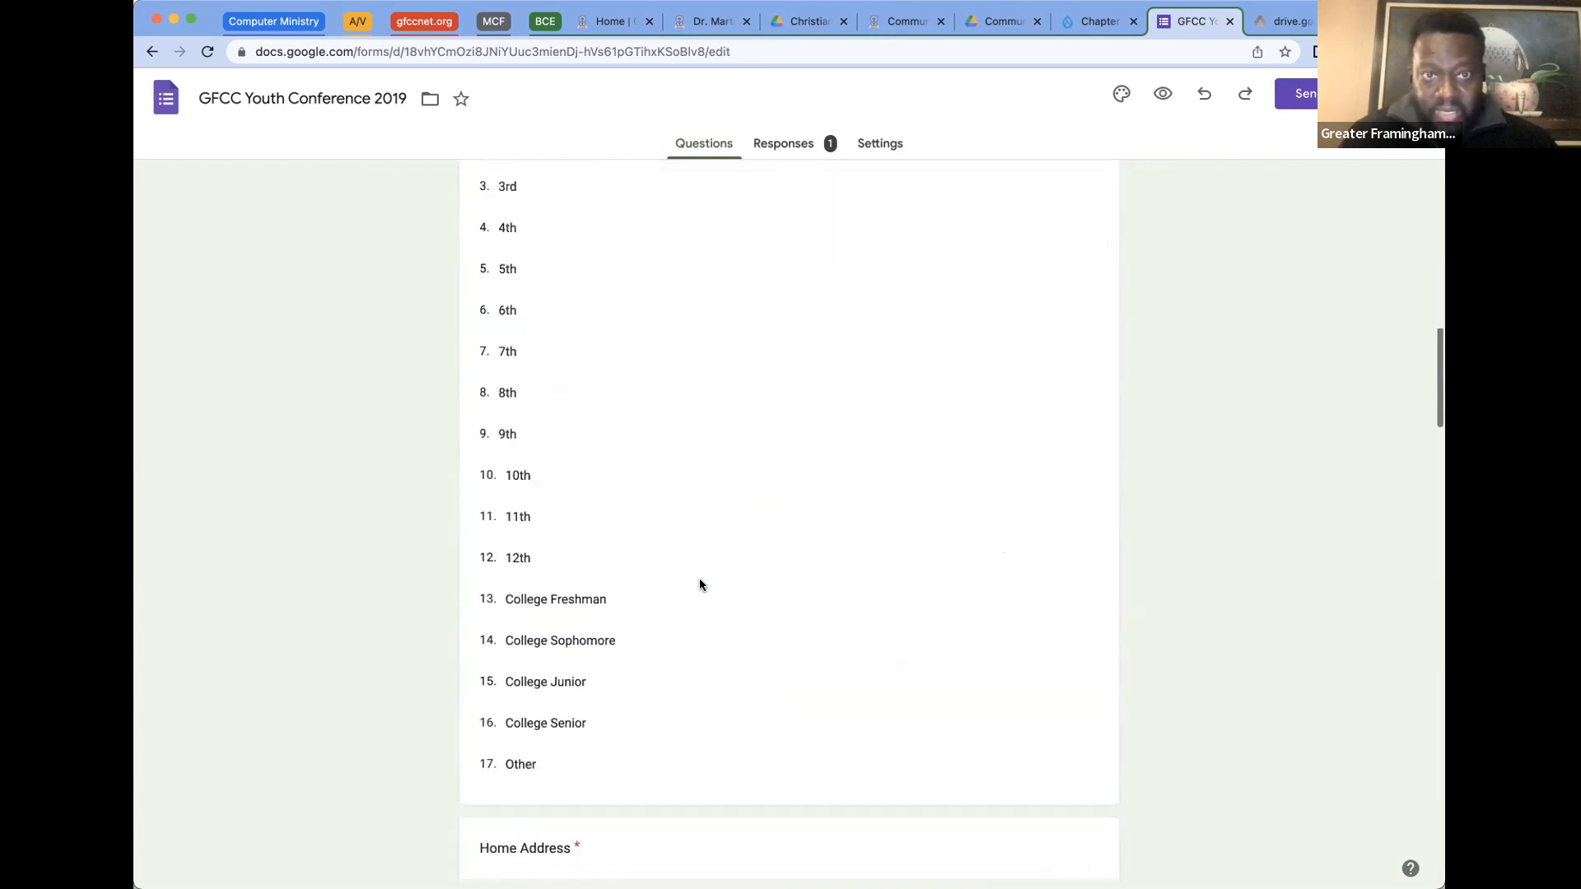
{"action": "scroll", "coordinate": [700, 580], "scroll_direction": "up", "scroll_amount": 10}
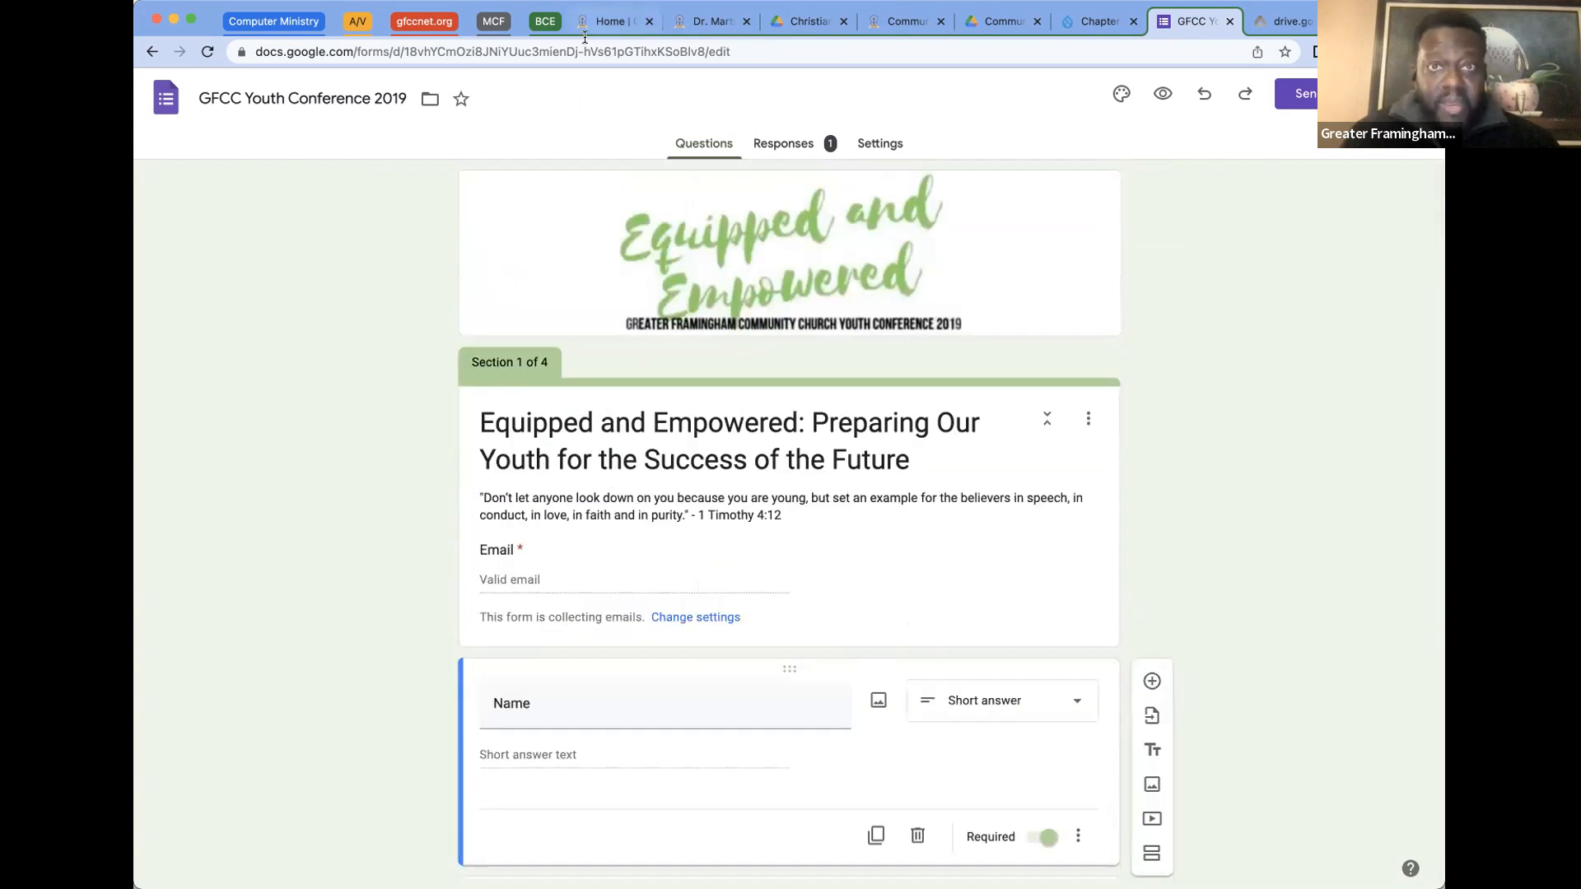
Step: Copy the Youth Conference form's editing web address from the address bar
{"action": "left_click", "coordinate": [581, 43]}
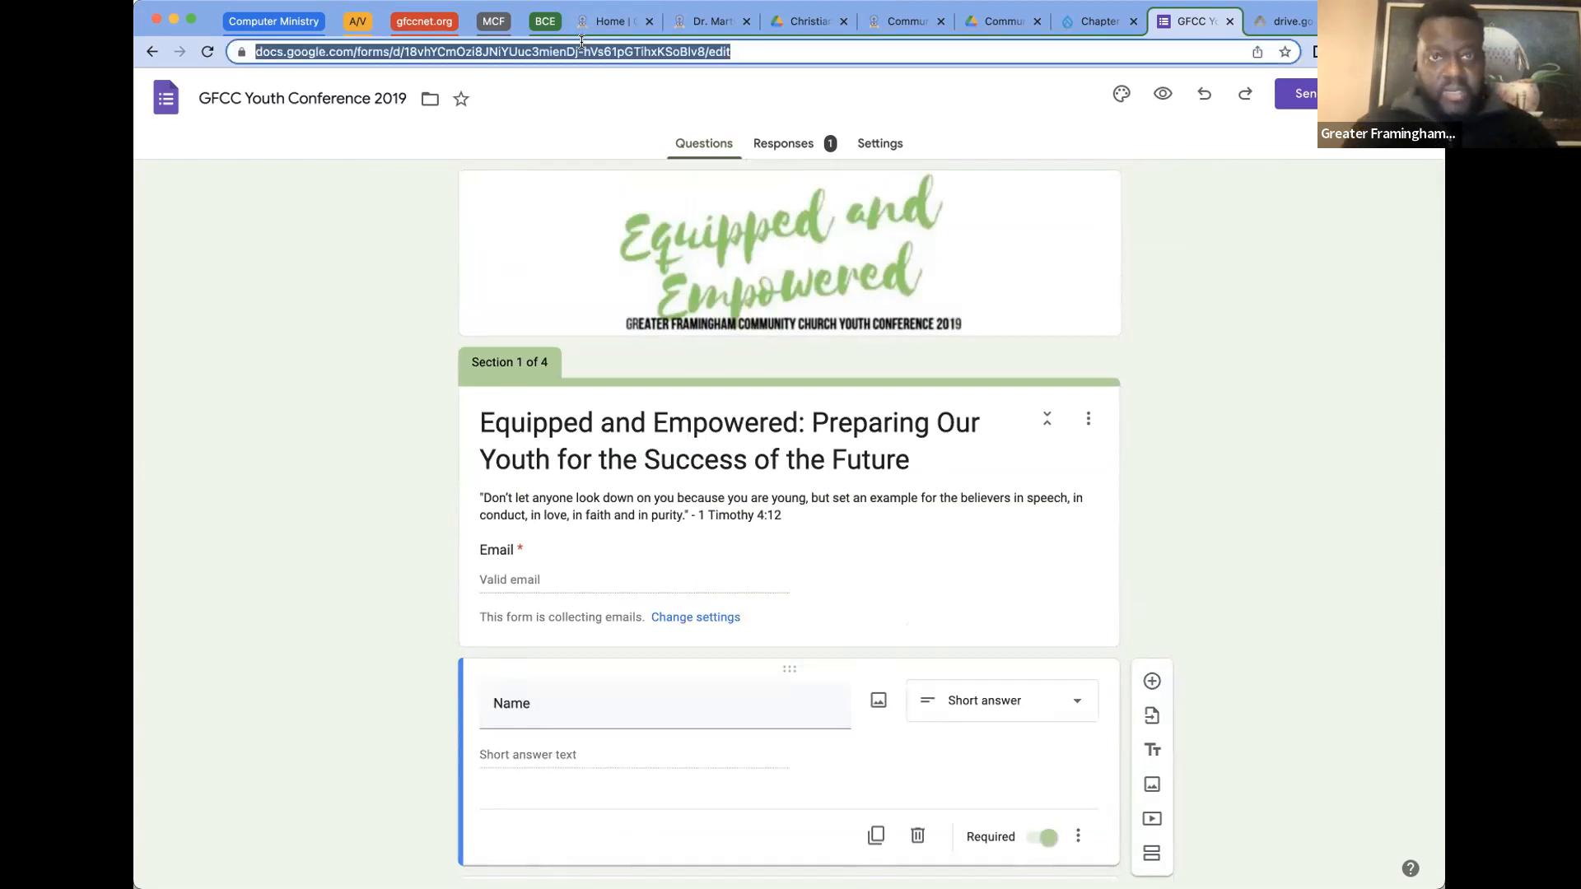
{"action": "right_click", "coordinate": [582, 43]}
{"action": "left_click", "coordinate": [623, 158]}
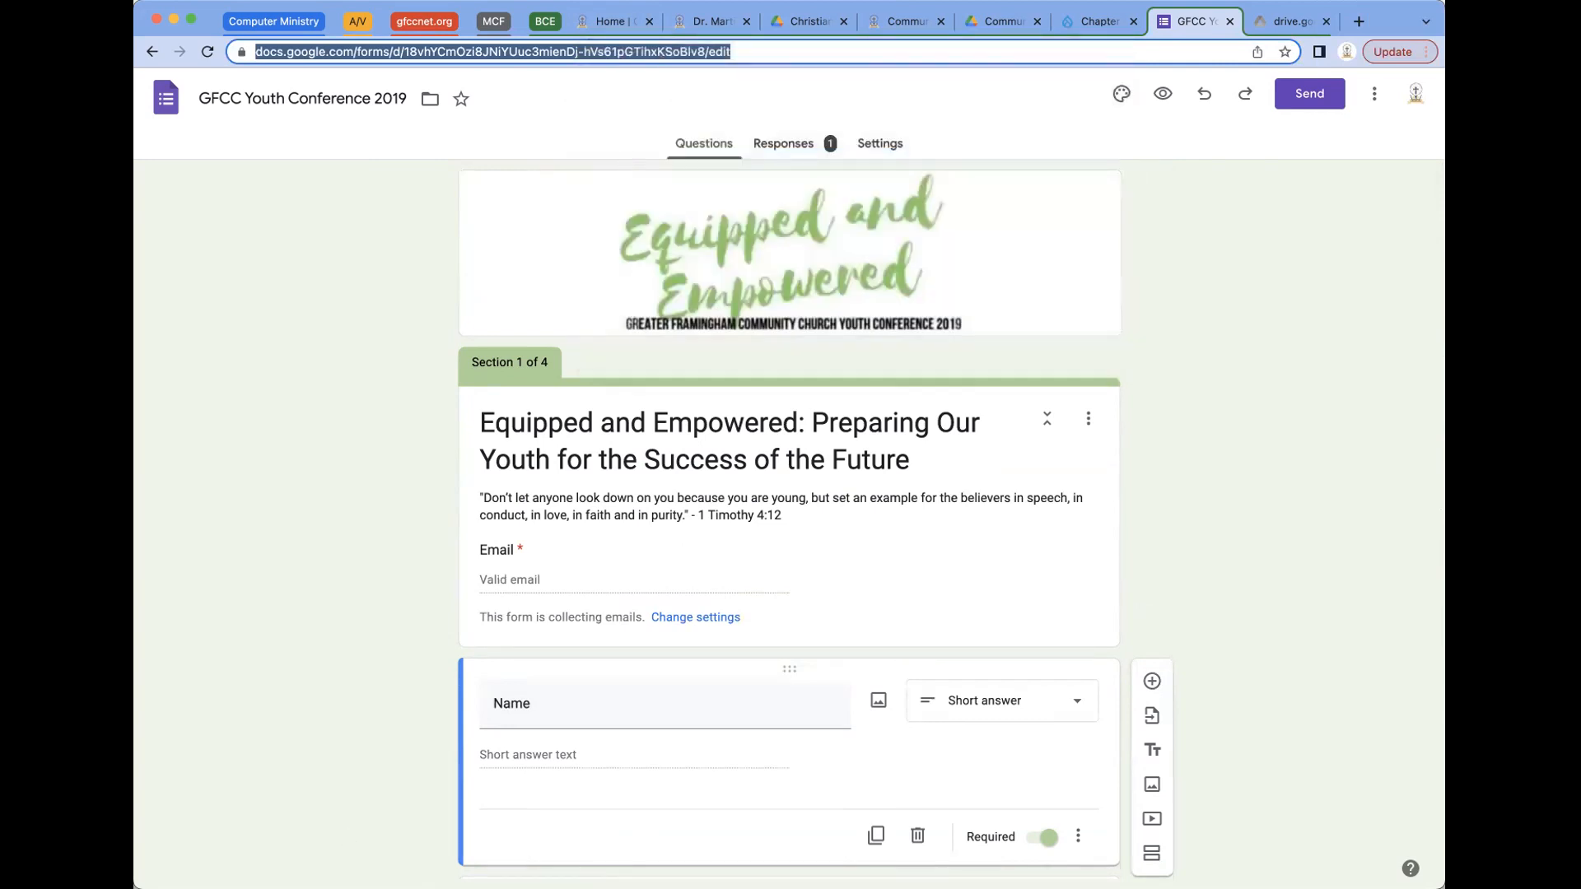
Step: Return to the Youth Conference 2019 response summary and look at its More options menu
{"action": "key", "text": "super+Tab"}
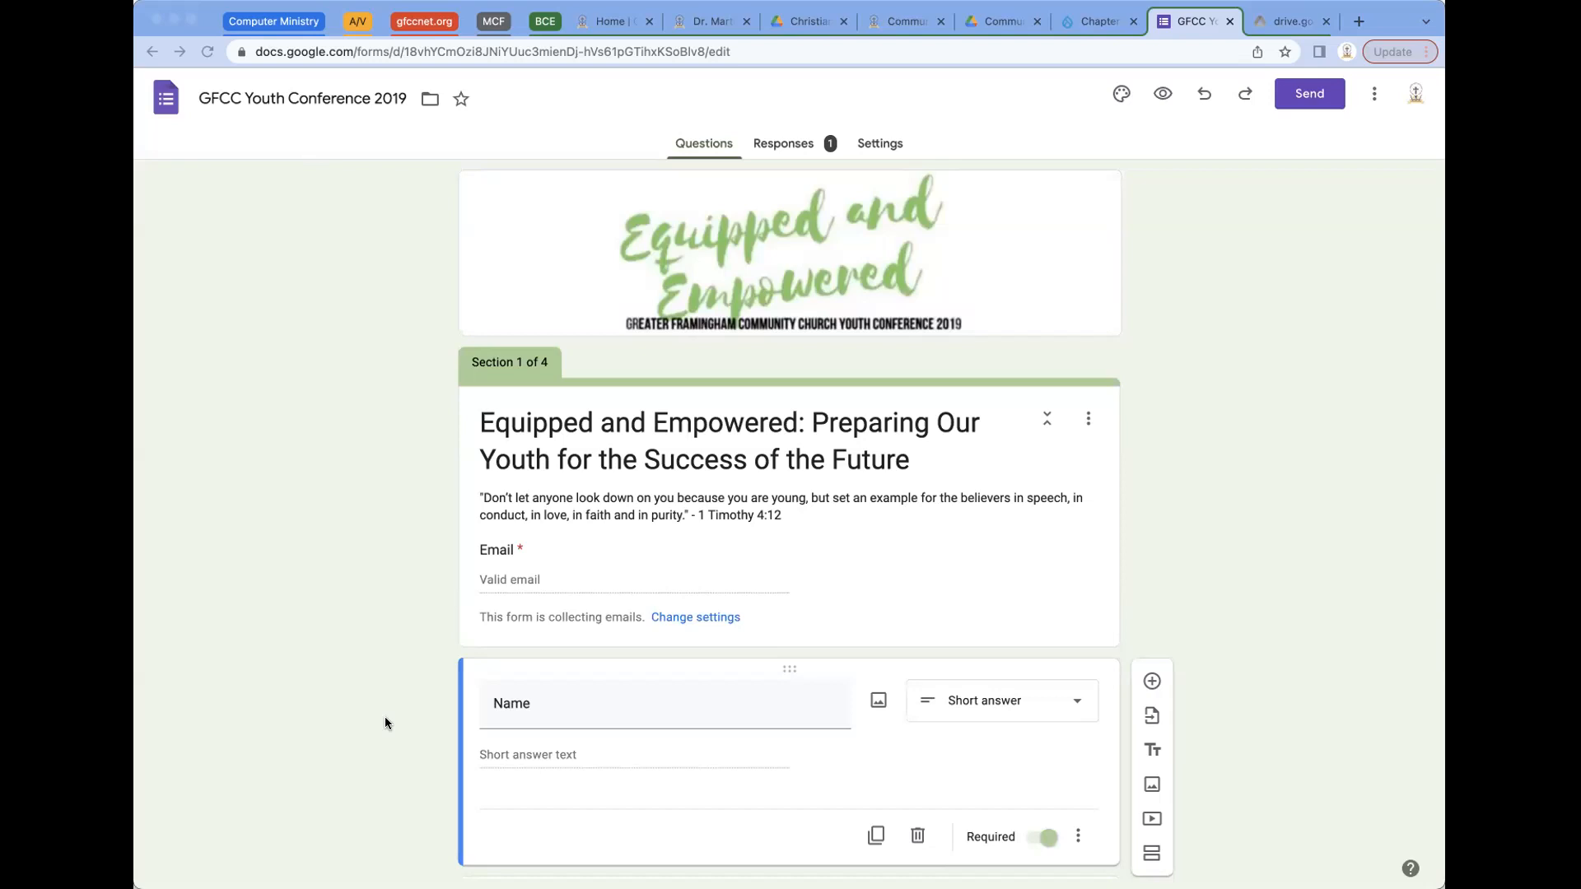
{"action": "left_click", "coordinate": [784, 642]}
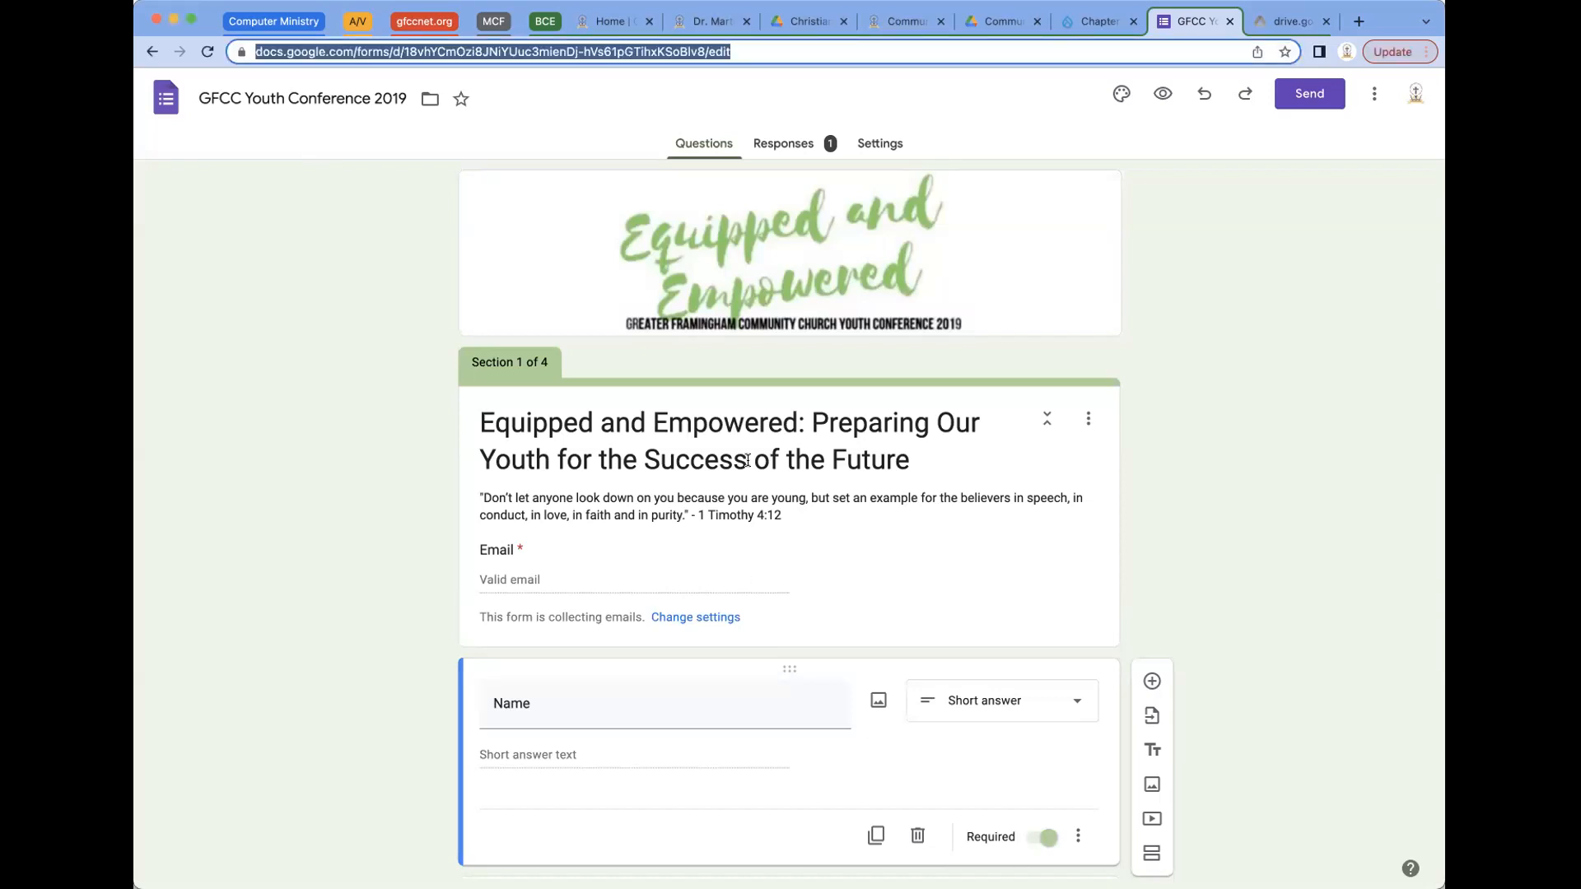
{"action": "scroll", "coordinate": [747, 460], "scroll_direction": "down", "scroll_amount": 9}
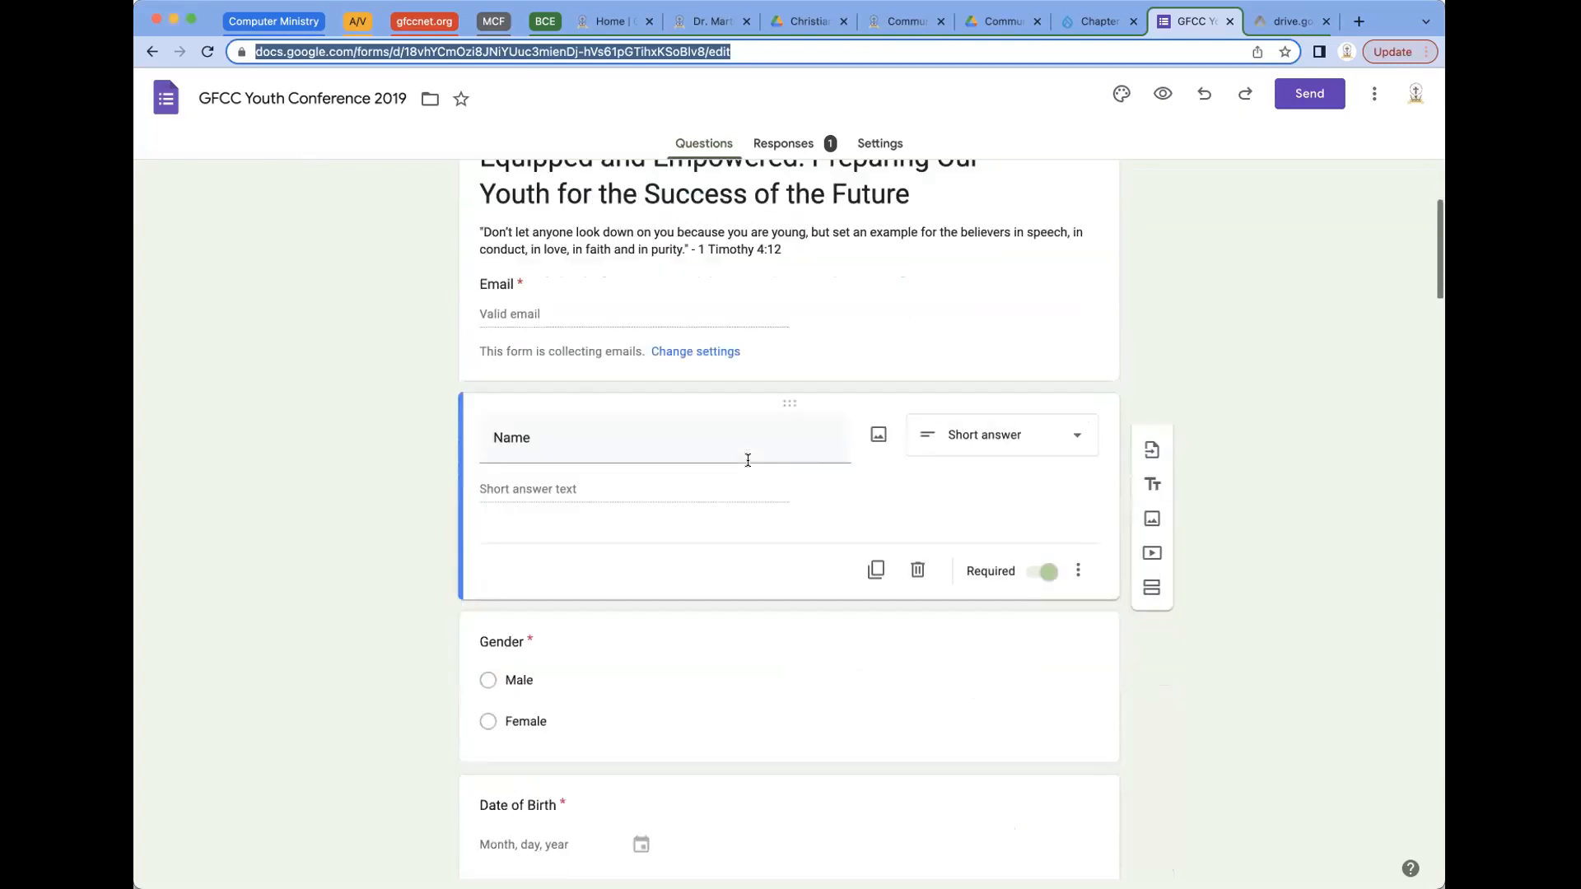
{"action": "scroll", "coordinate": [747, 460], "scroll_direction": "up", "scroll_amount": 9}
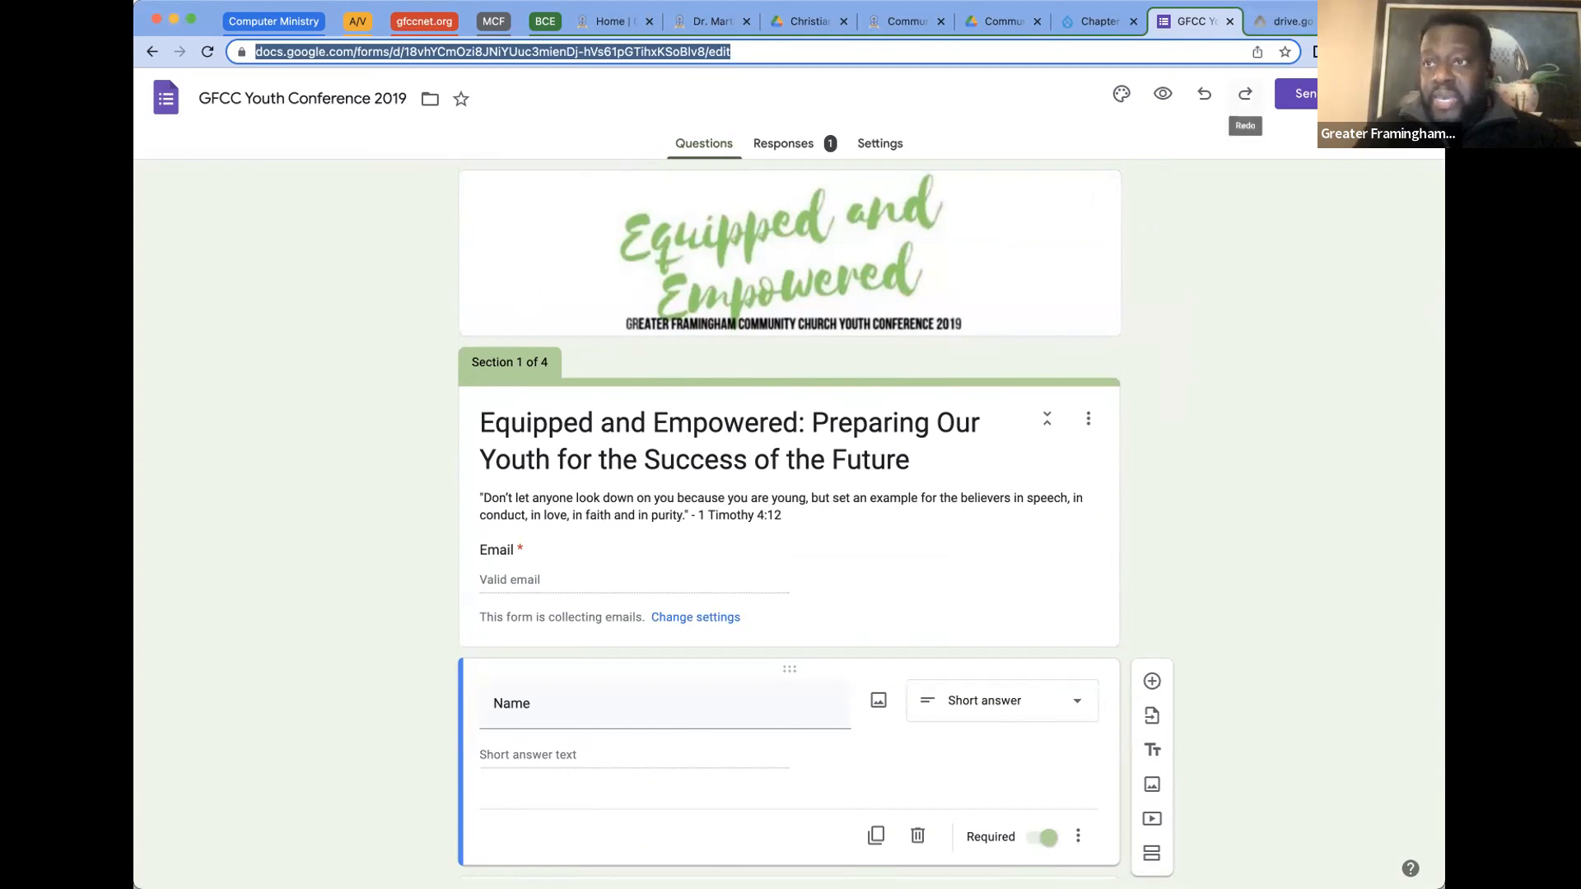
{"action": "left_click", "coordinate": [1373, 94]}
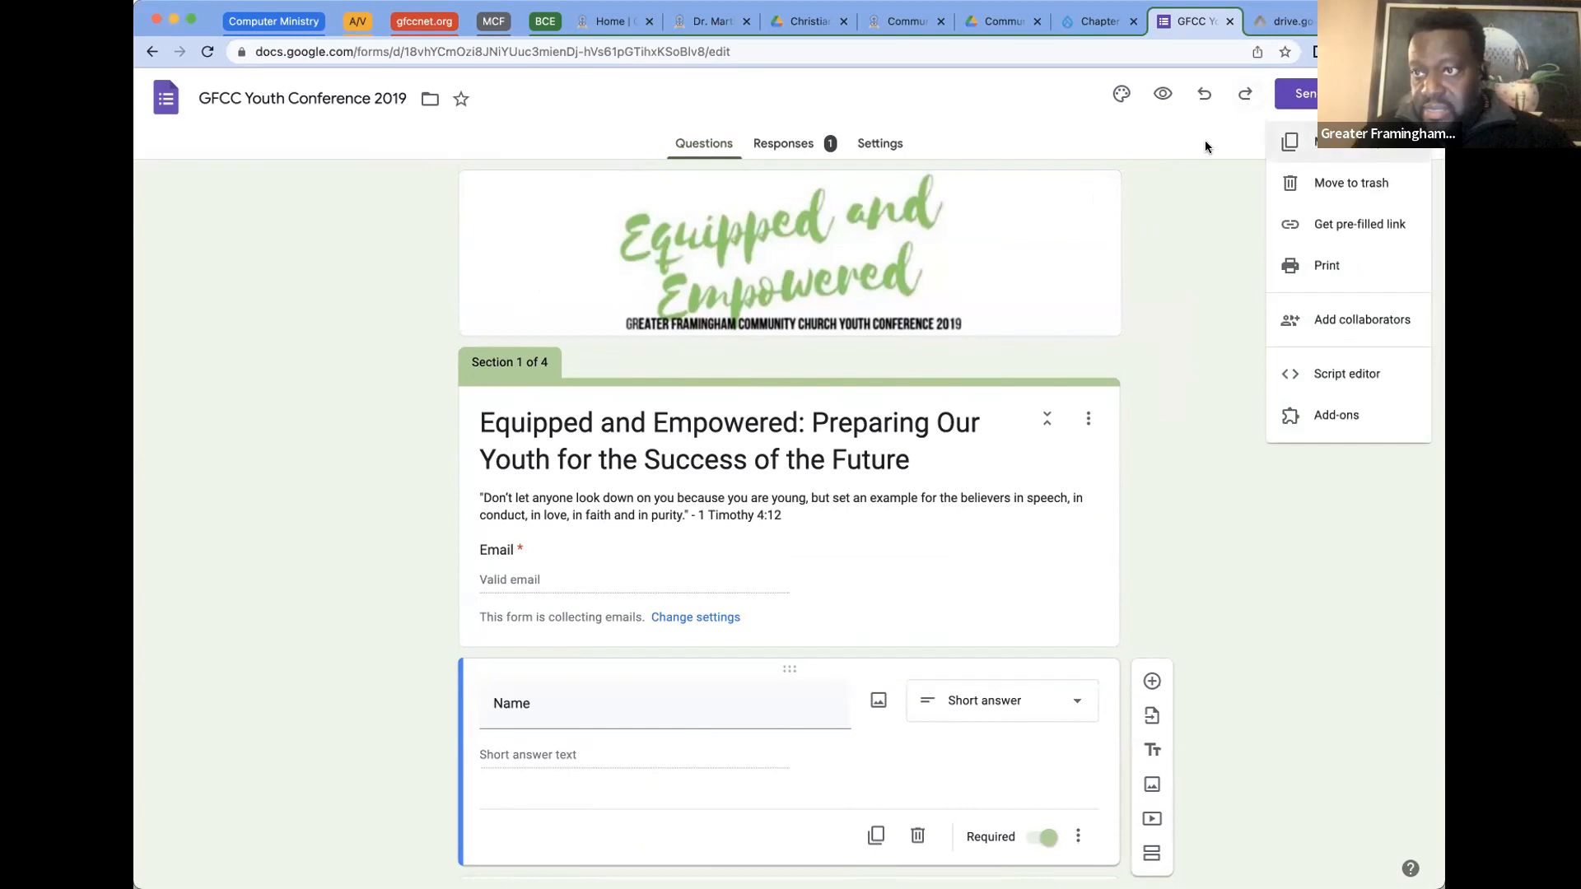
{"action": "left_click", "coordinate": [1199, 125]}
Step: Browse the Youth Conference form's single response in the Question and Summary views, ending on Individual view
{"action": "left_click", "coordinate": [789, 143]}
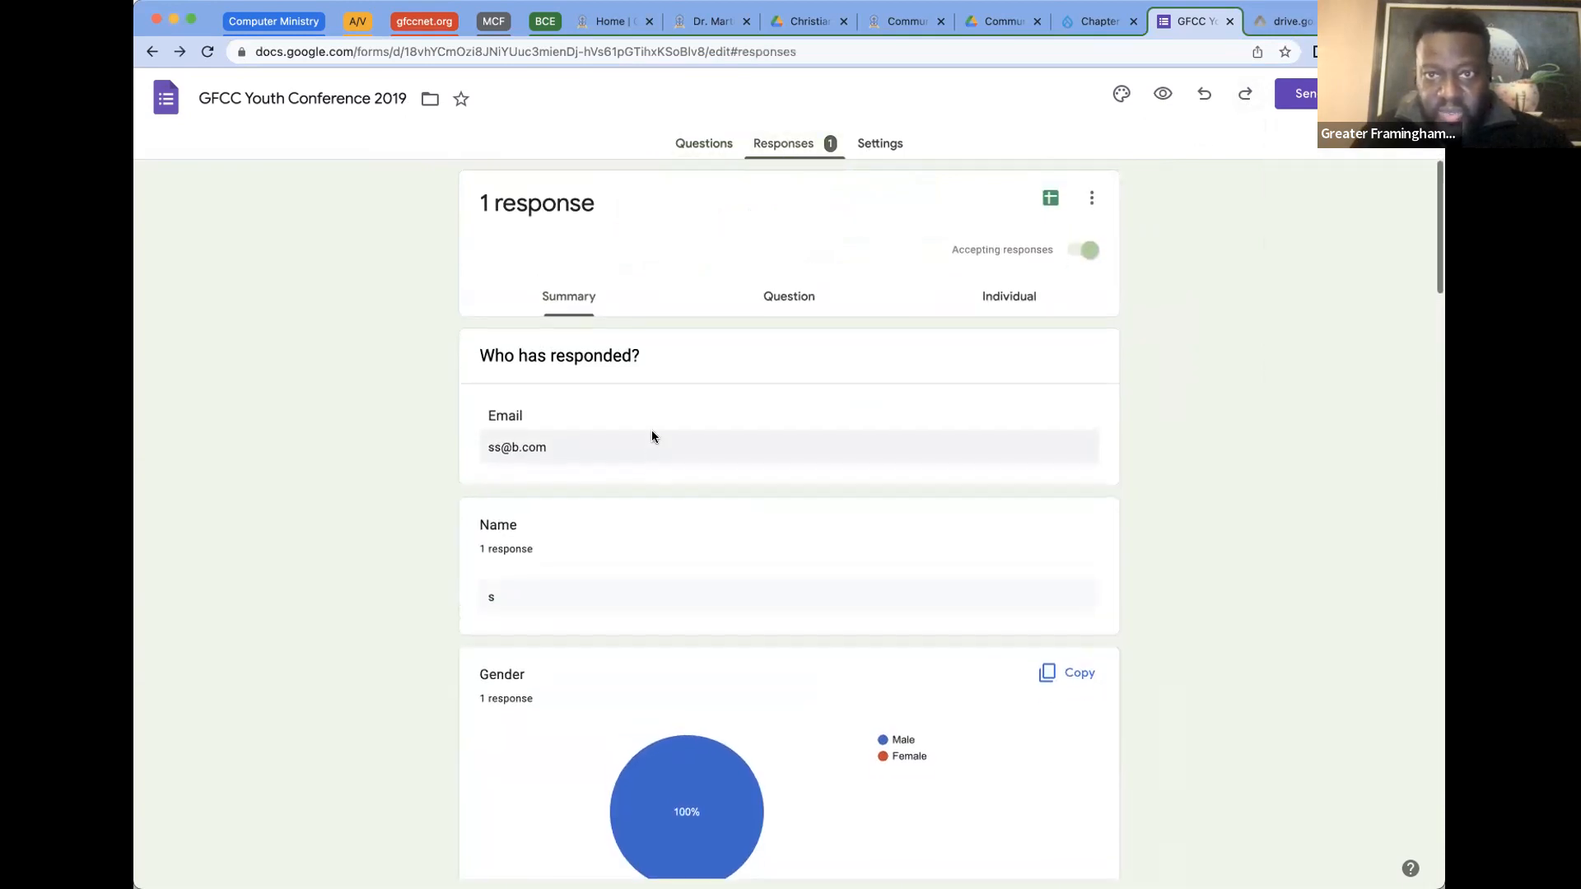
{"action": "left_click", "coordinate": [1013, 303]}
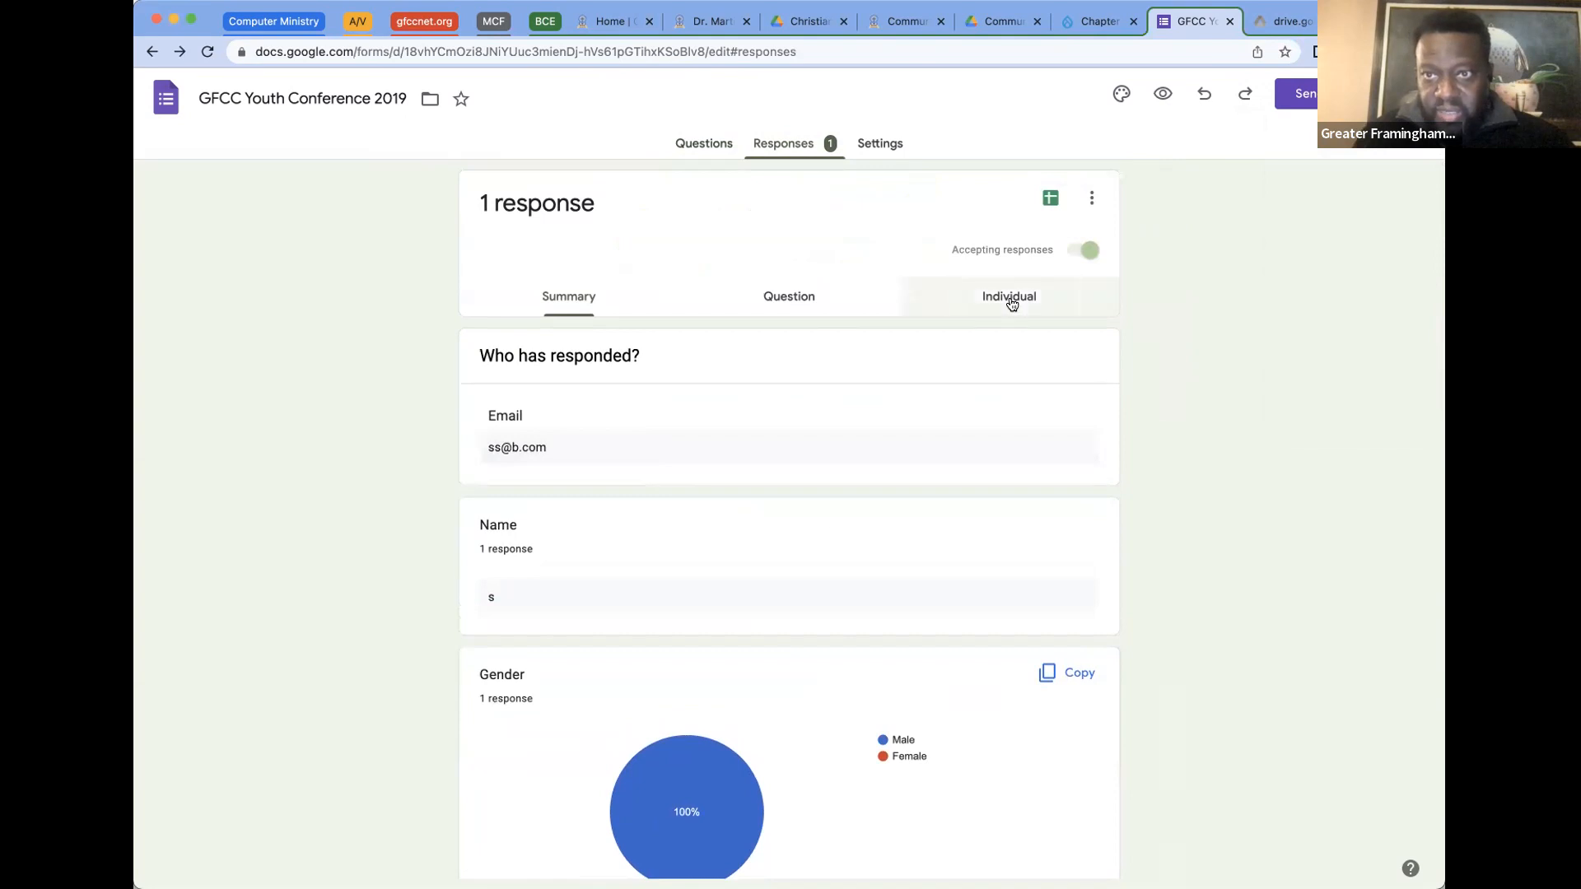
{"action": "left_click", "coordinate": [807, 298]}
{"action": "left_click", "coordinate": [574, 295]}
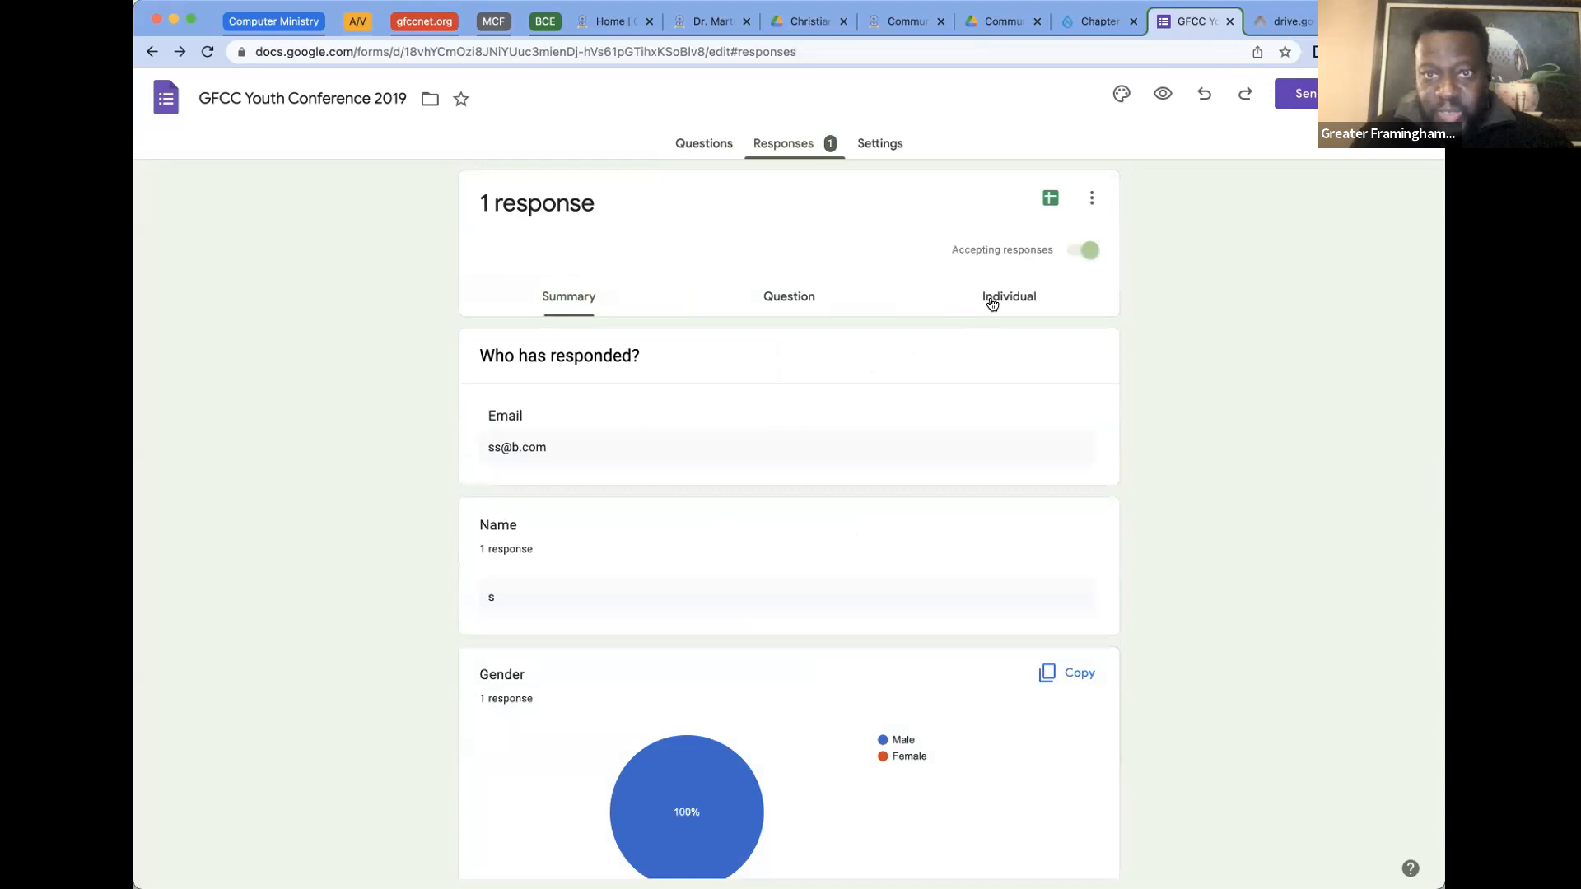
{"action": "left_click", "coordinate": [992, 303]}
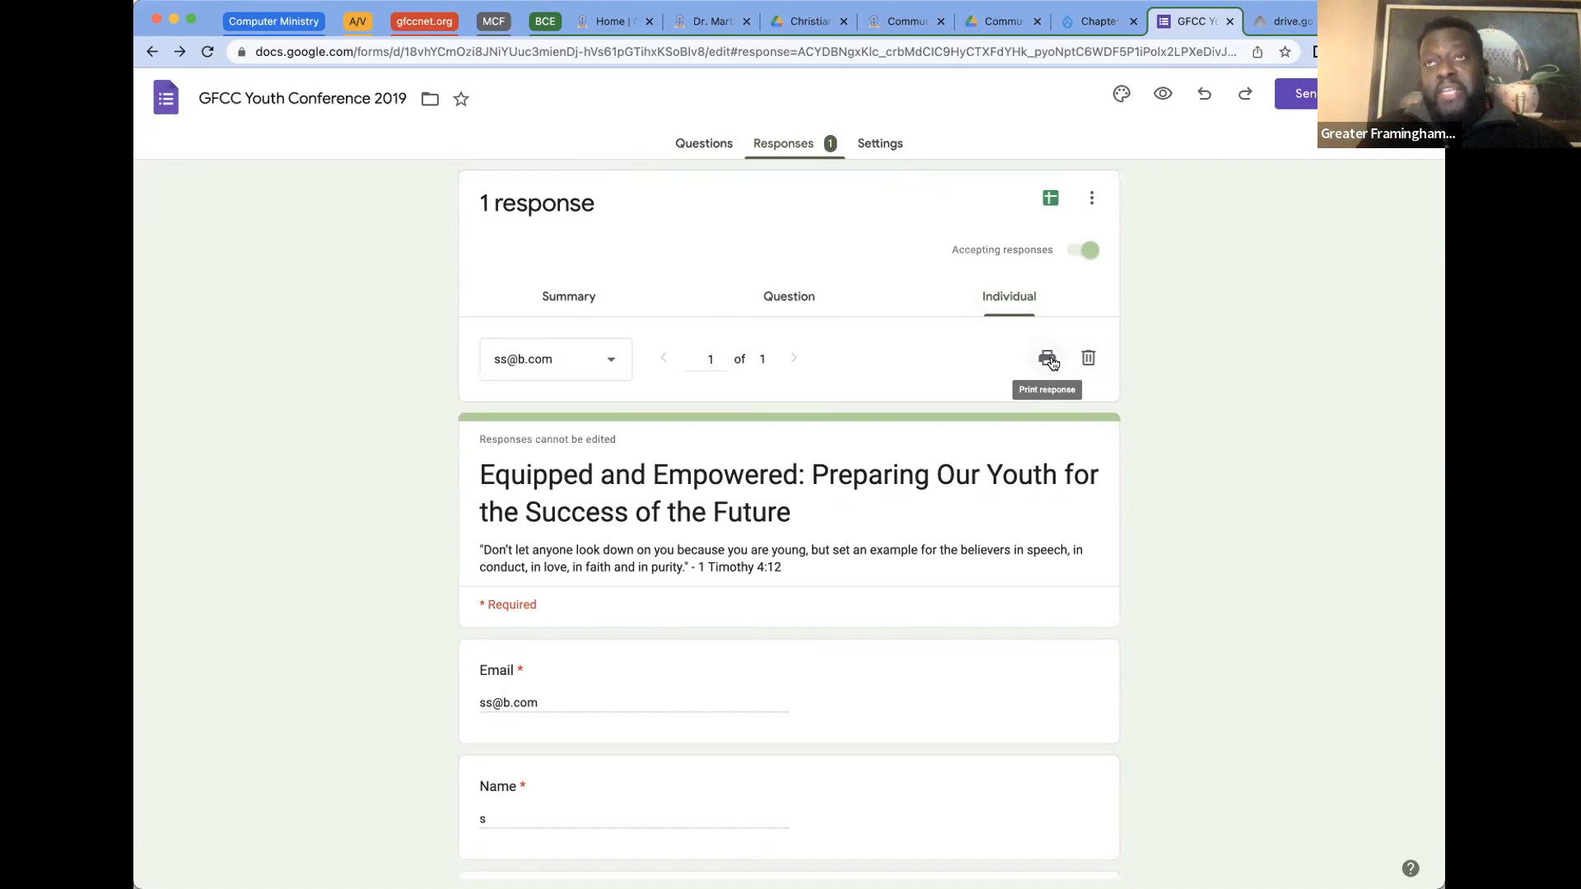
Step: Check the one response row in the GFCC Youth Conference 2019 (Responses) spreadsheet, then return to Forms
{"action": "left_click", "coordinate": [1048, 202]}
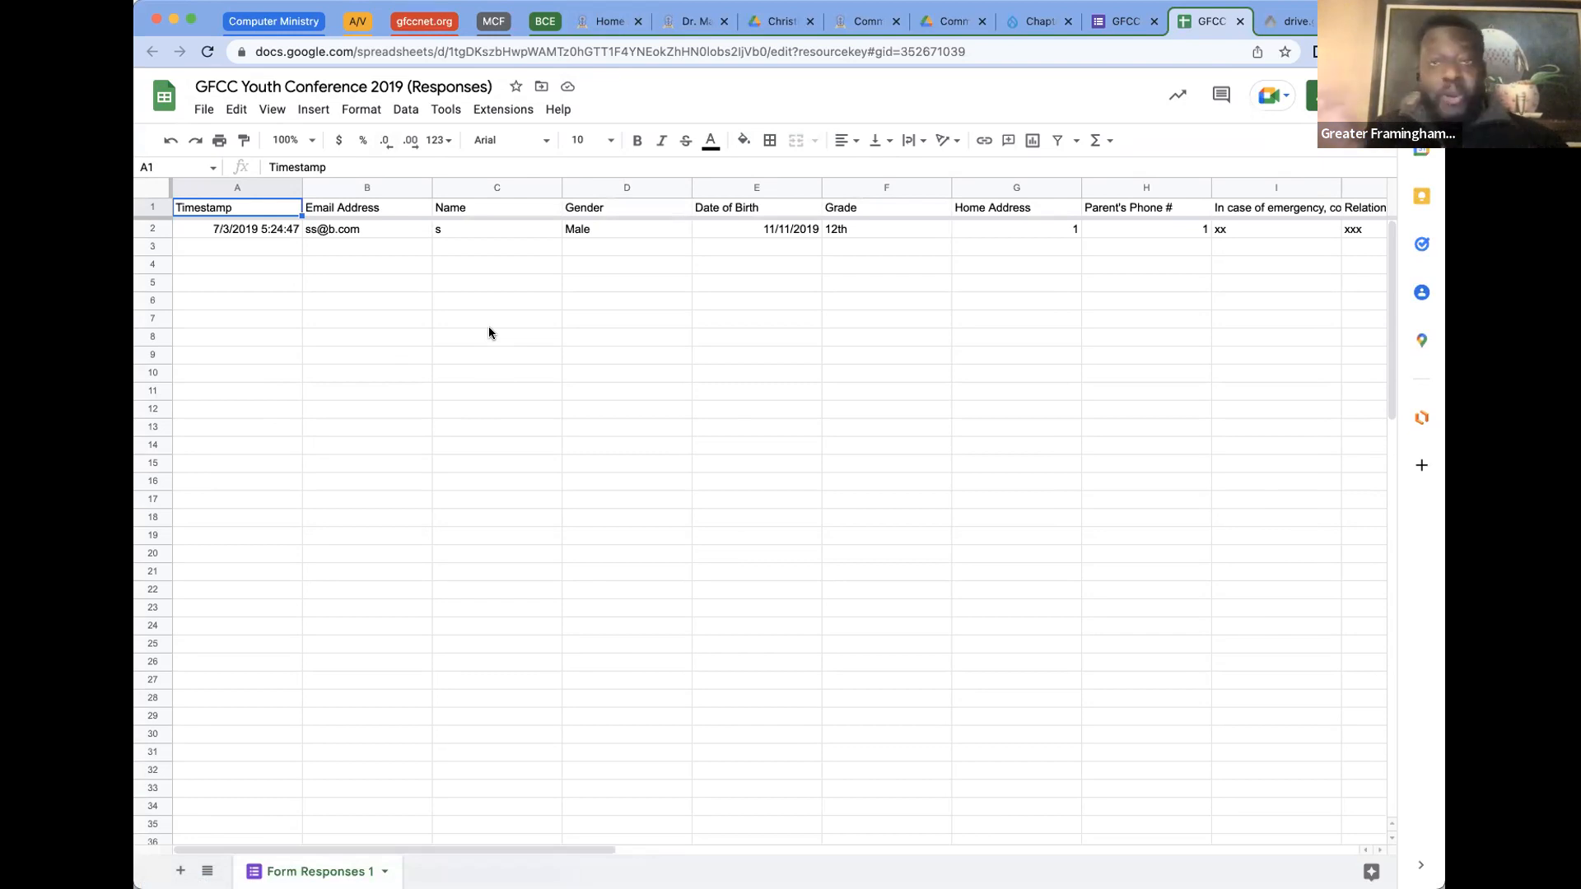
{"action": "left_click", "coordinate": [1121, 22]}
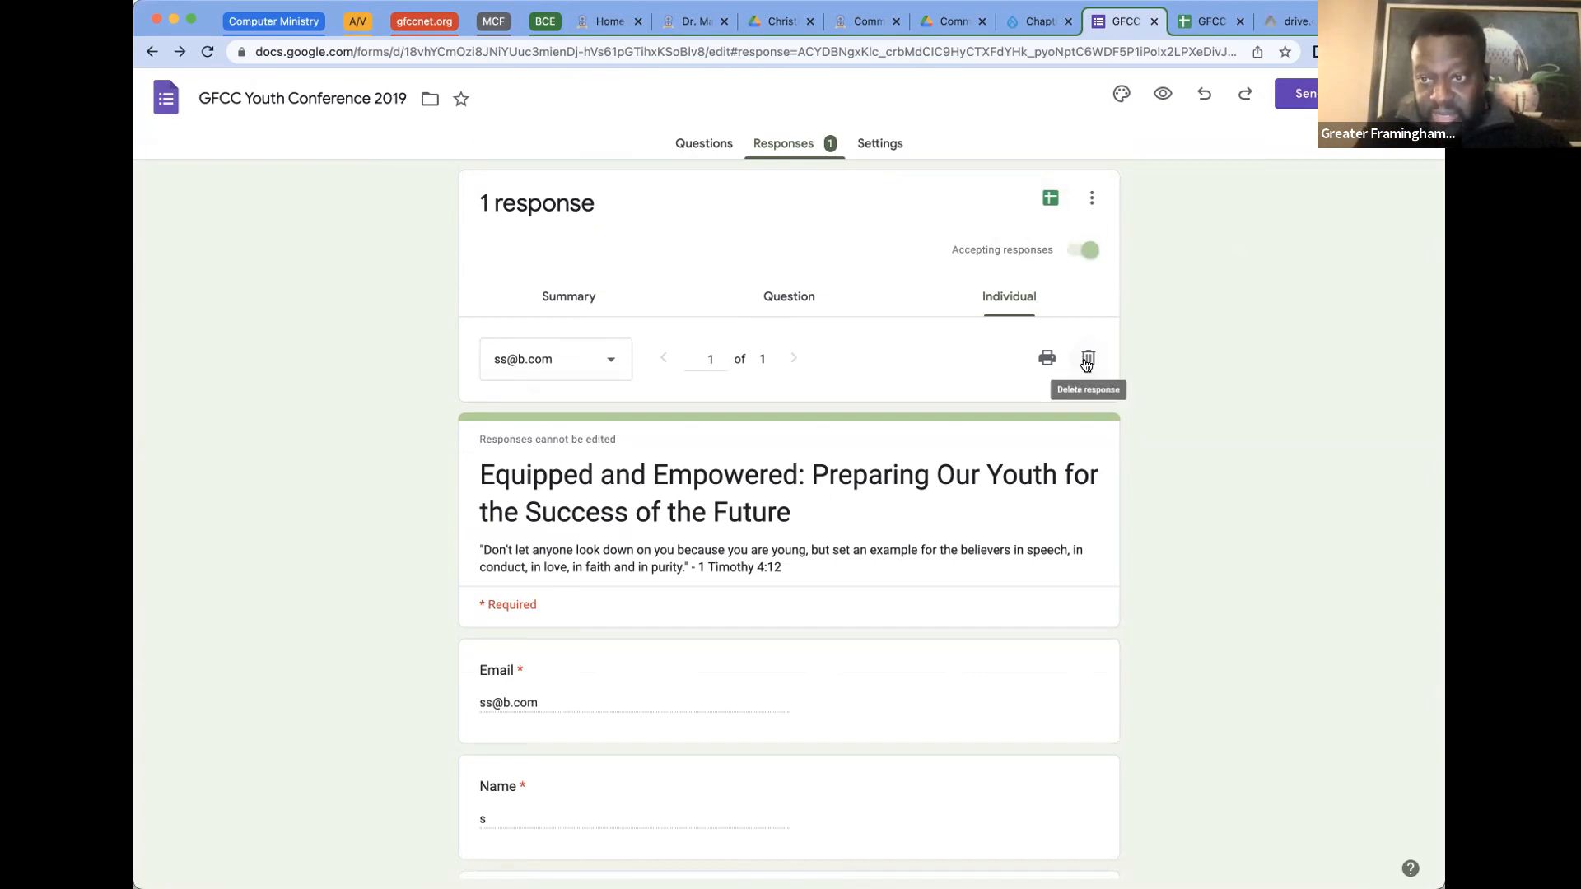
Step: Delete all responses from the GFCC Youth Conference 2019 form and recheck the linked spreadsheet
{"action": "left_click", "coordinate": [1091, 198]}
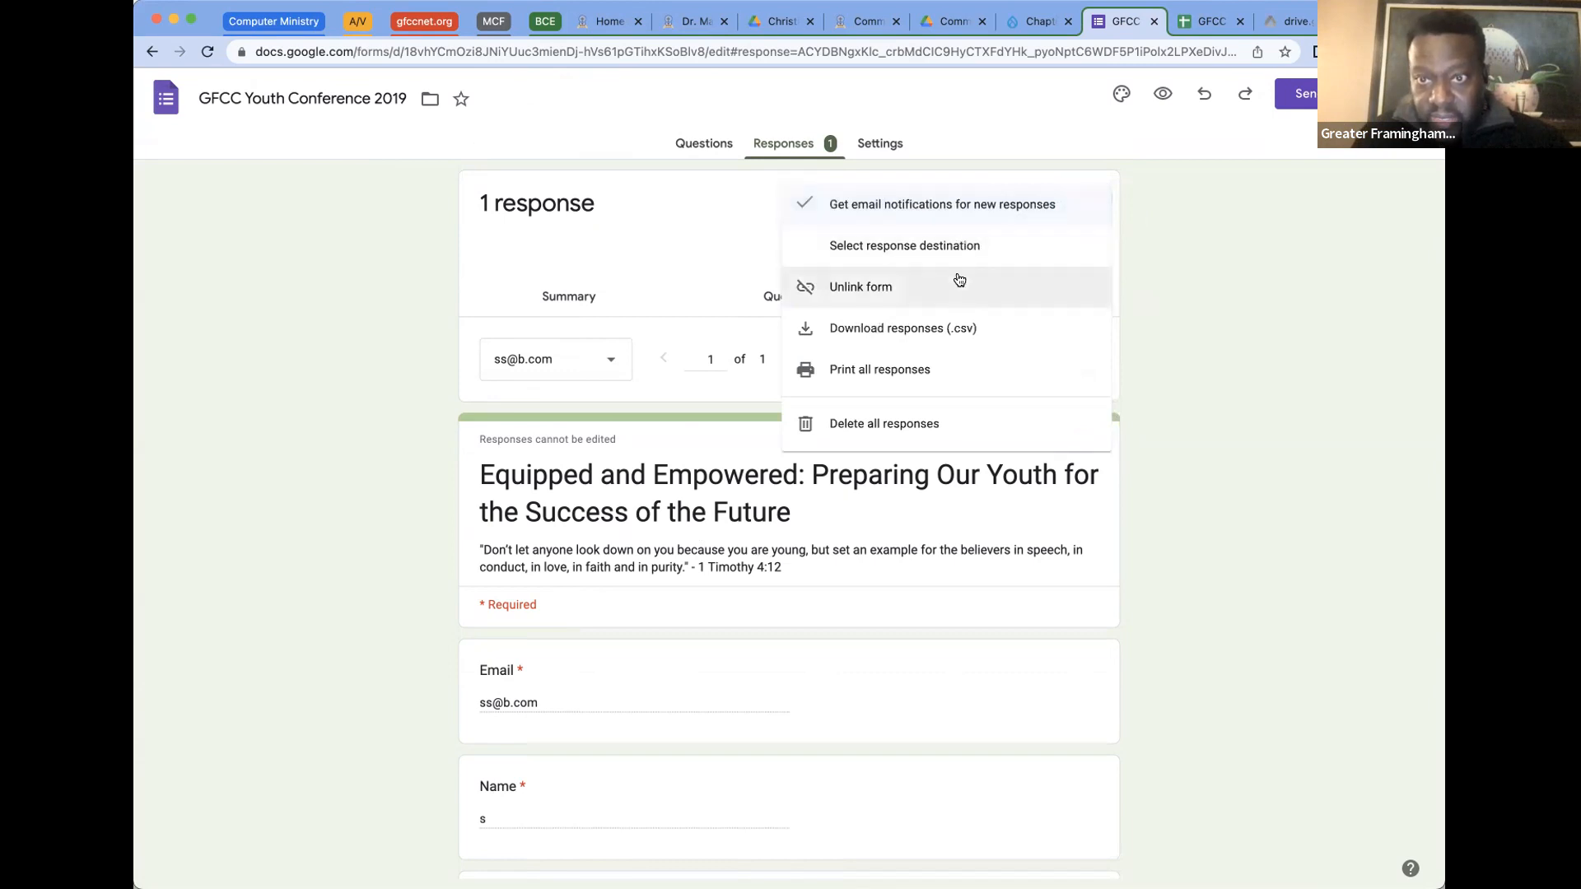
{"action": "left_click", "coordinate": [928, 431]}
{"action": "left_click", "coordinate": [919, 538]}
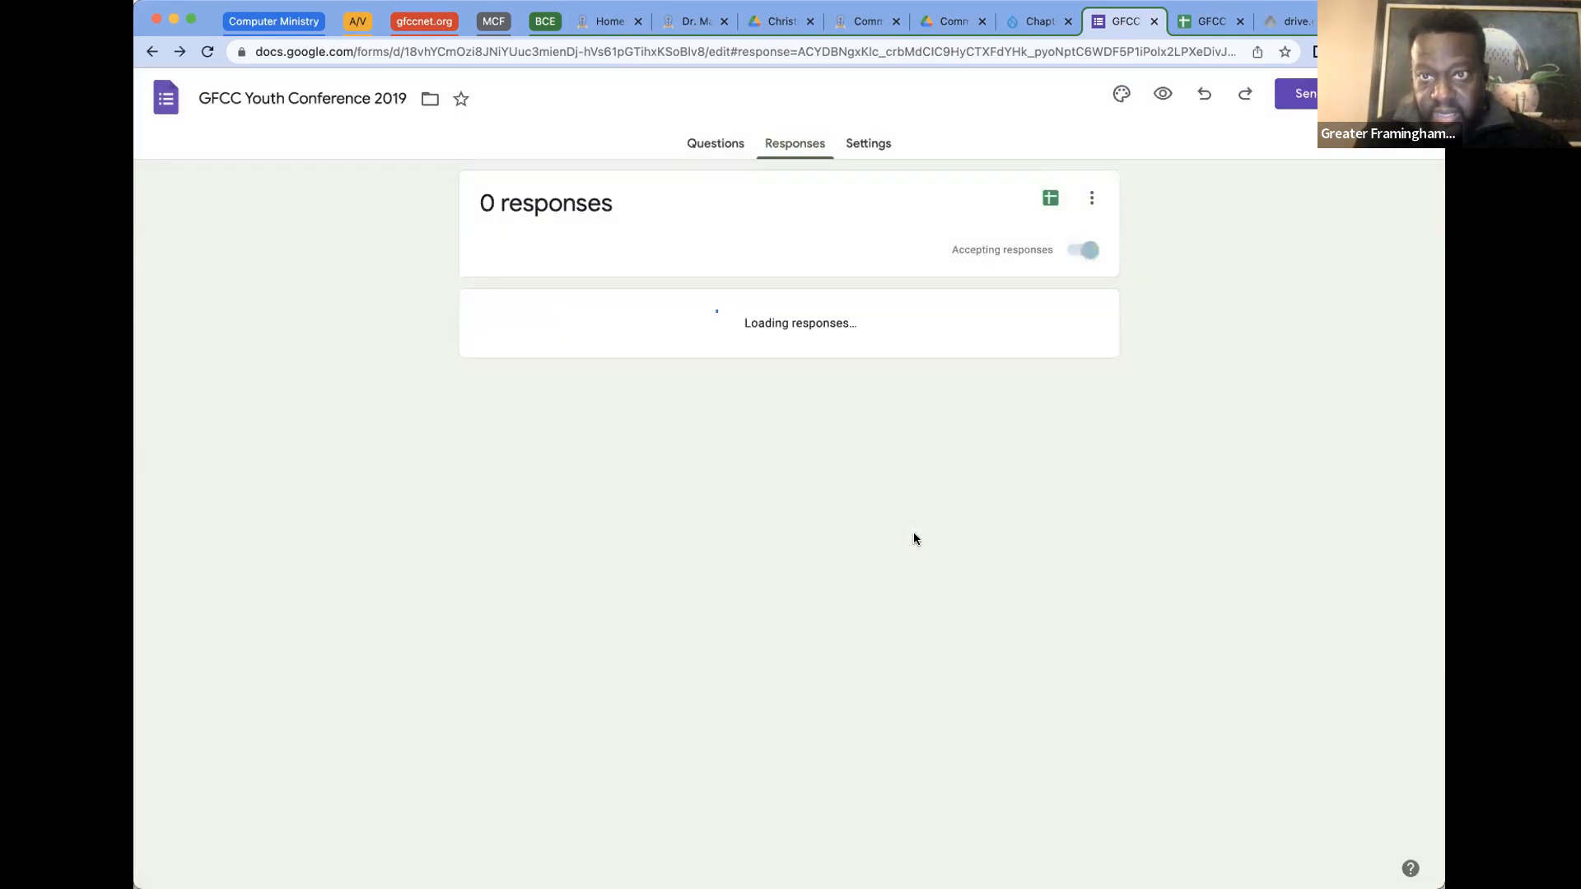
{"action": "left_click", "coordinate": [1051, 199]}
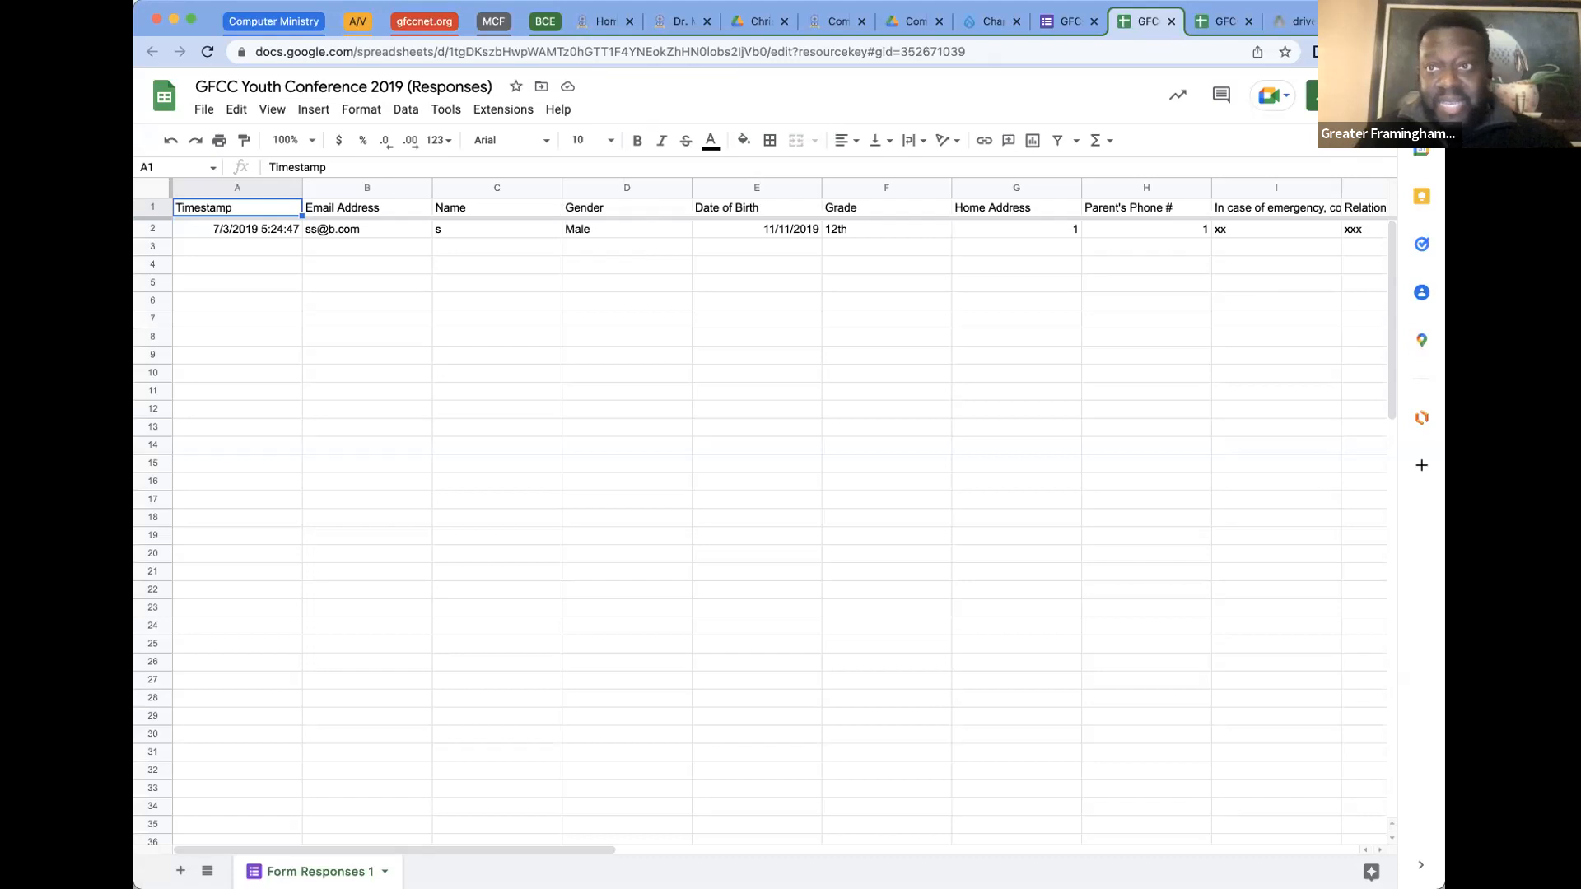
{"action": "left_click", "coordinate": [1062, 24]}
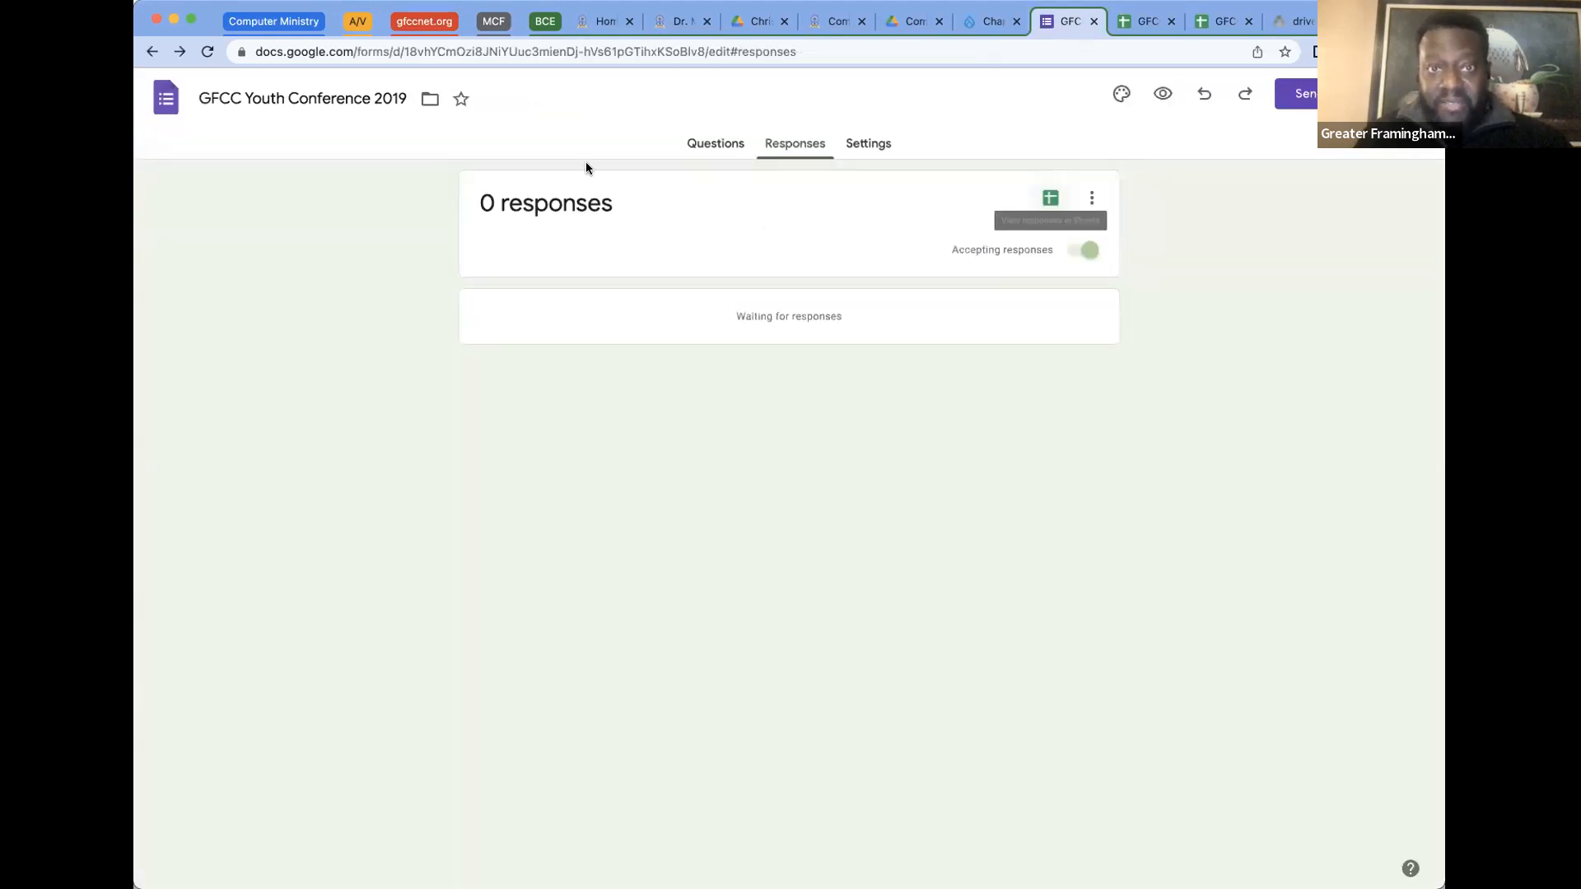
Step: Glance at the form's questions and look inside its Church Forms folder panel, then close it
{"action": "left_click", "coordinate": [715, 143]}
{"action": "left_click", "coordinate": [789, 146]}
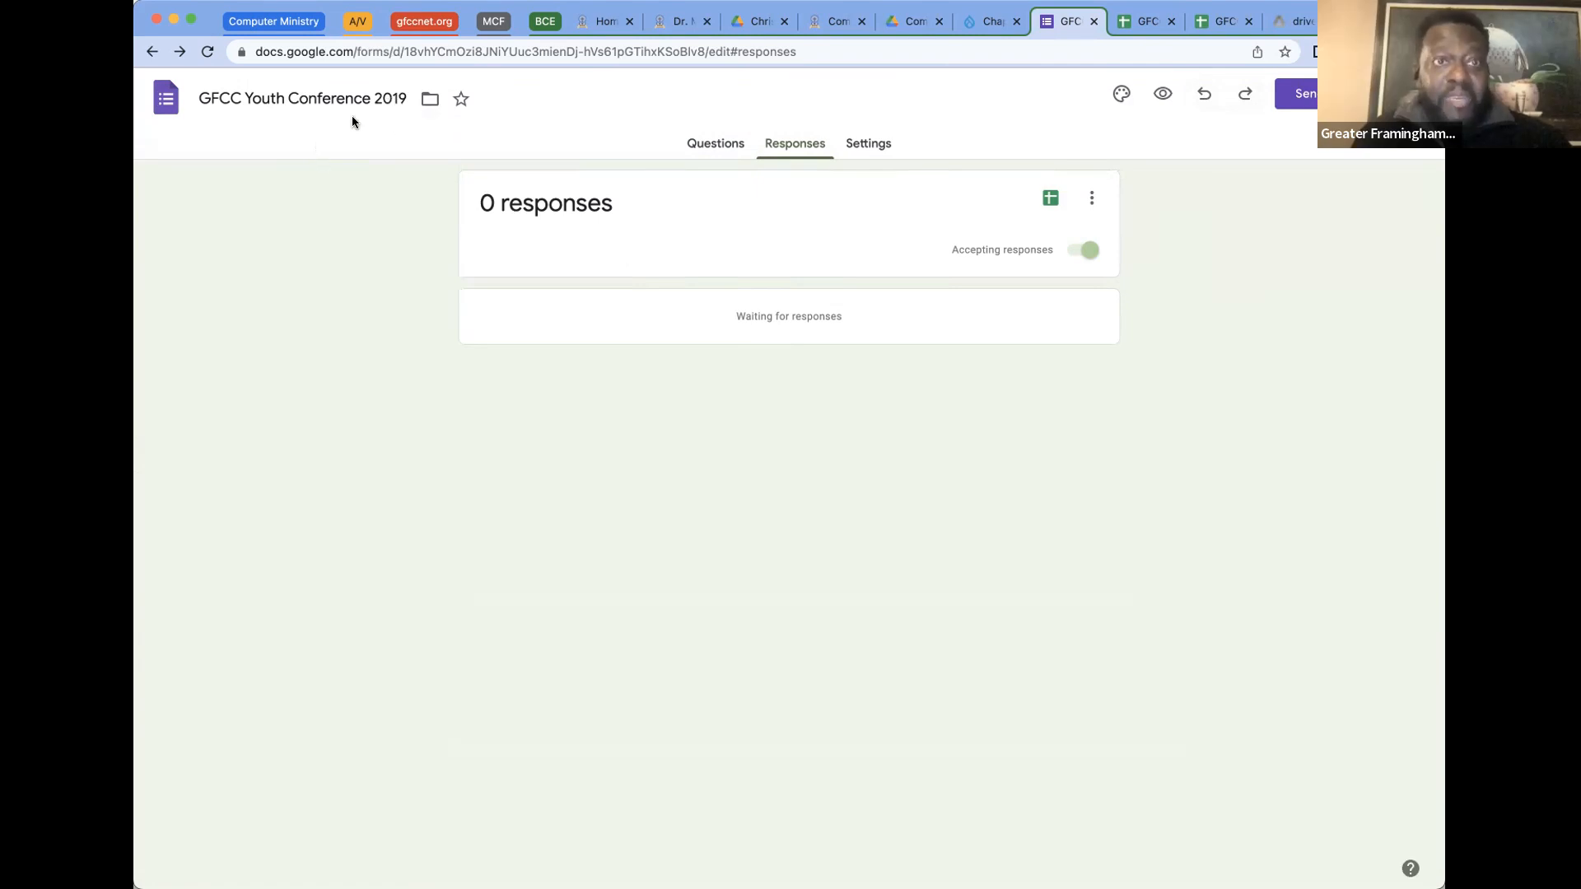
{"action": "left_click", "coordinate": [430, 102]}
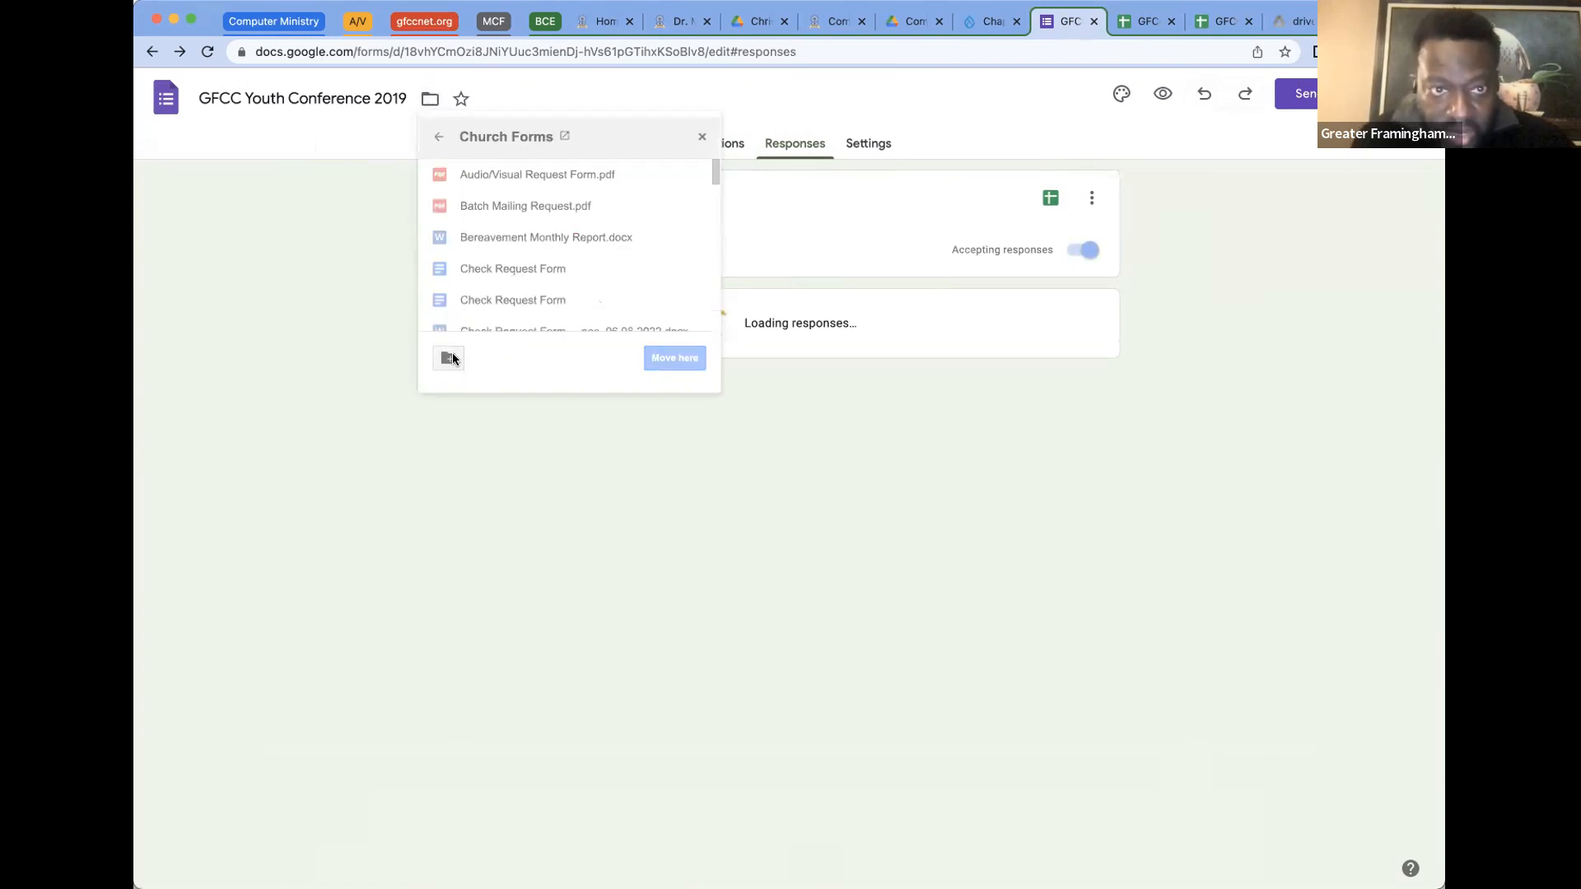
{"action": "left_click", "coordinate": [399, 147]}
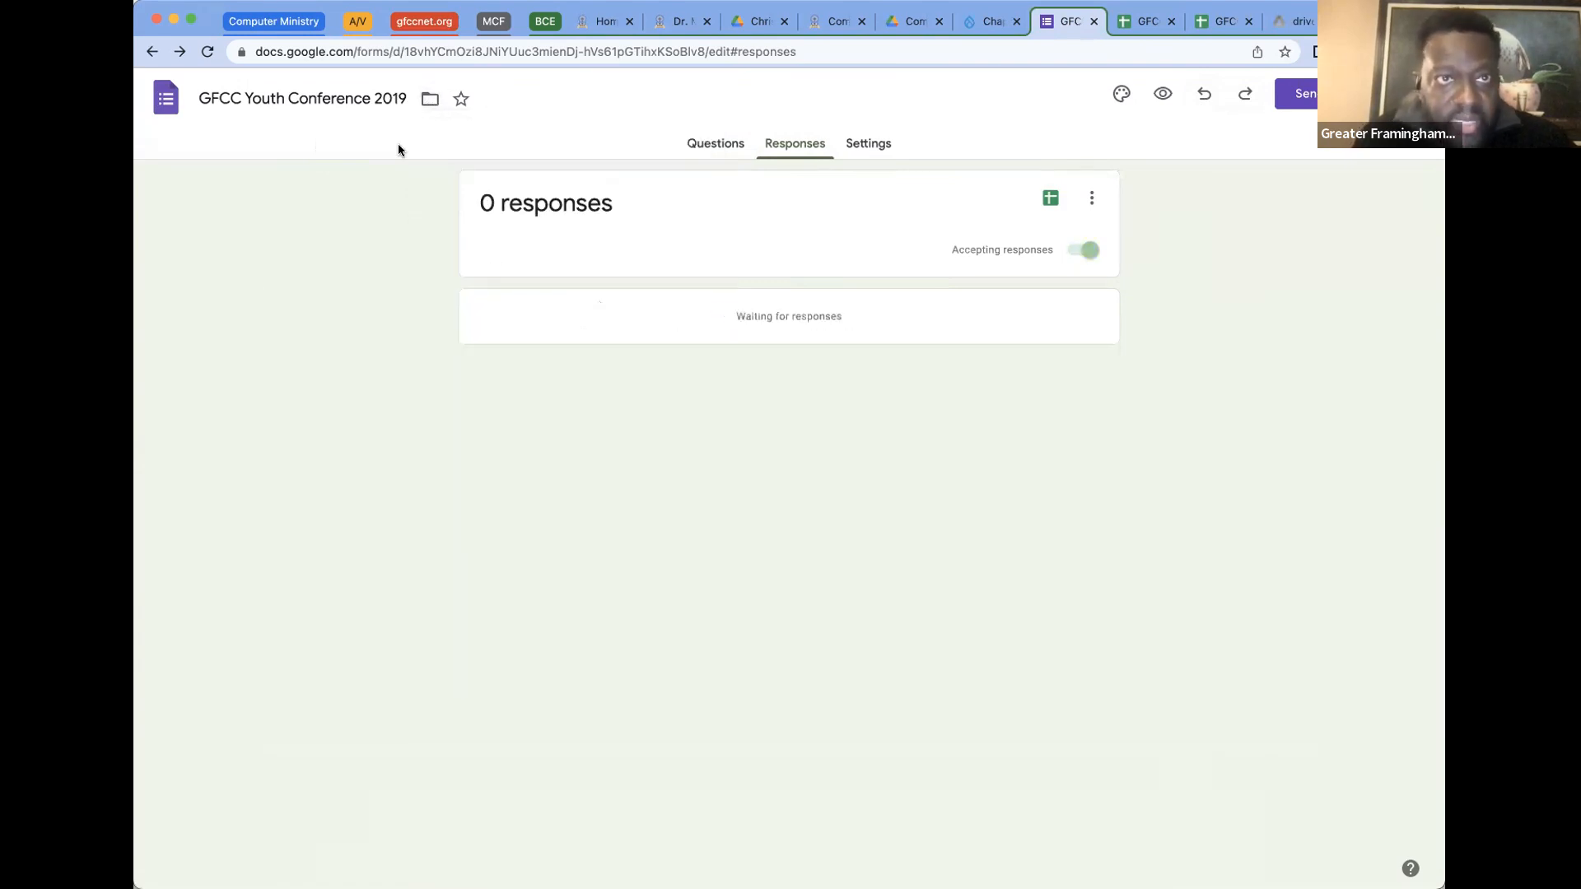
{"action": "left_click", "coordinate": [429, 100]}
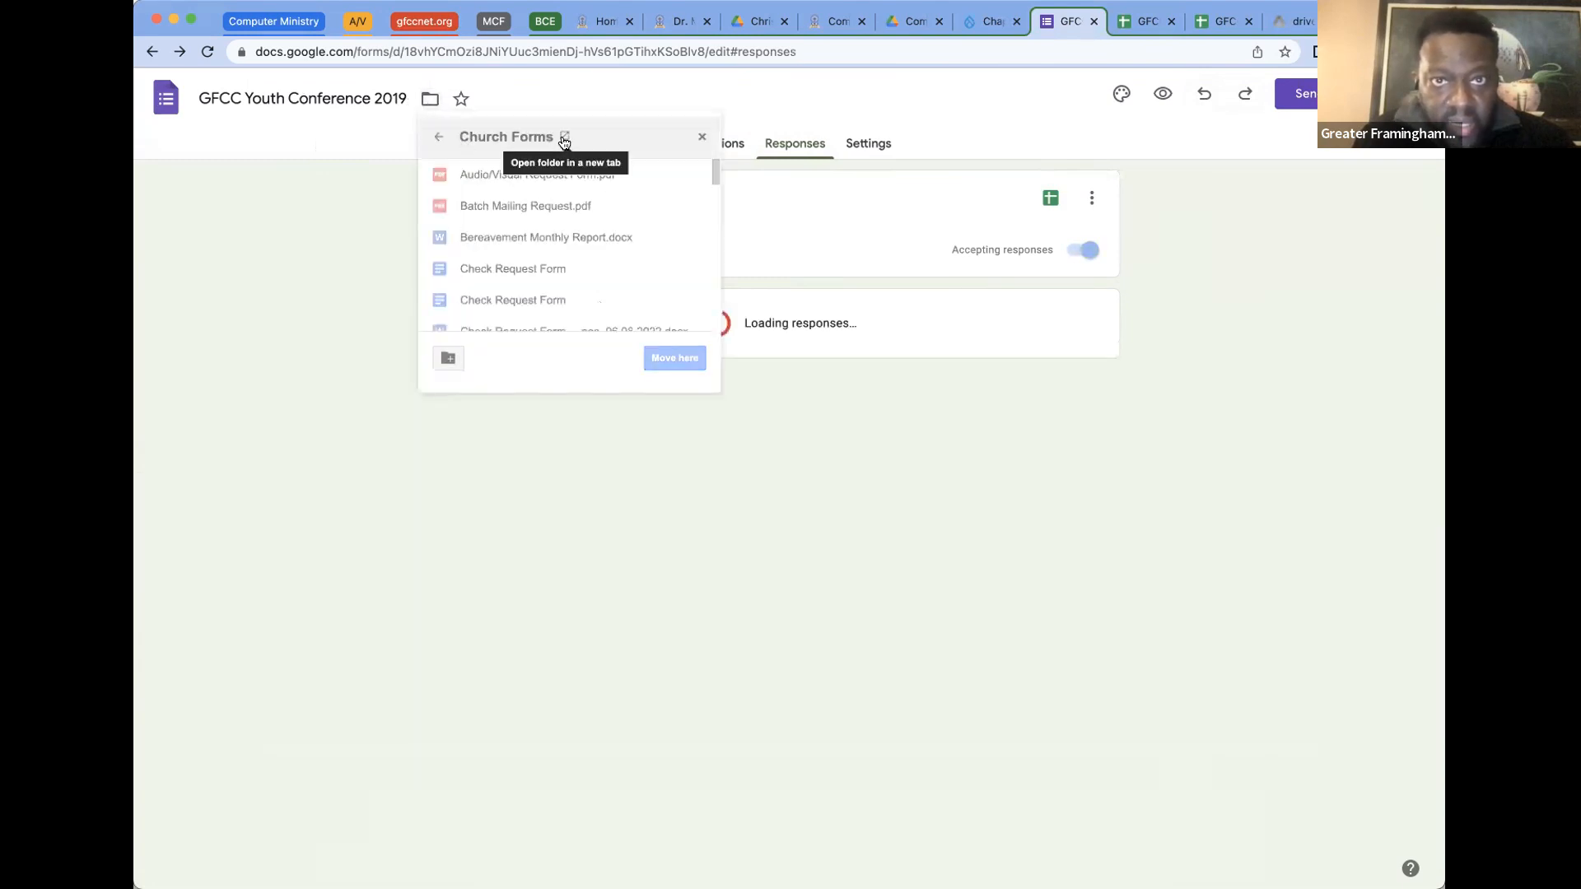
{"action": "scroll", "coordinate": [524, 206], "scroll_direction": "down", "scroll_amount": 3}
{"action": "scroll", "coordinate": [524, 206], "scroll_direction": "down", "scroll_amount": 10}
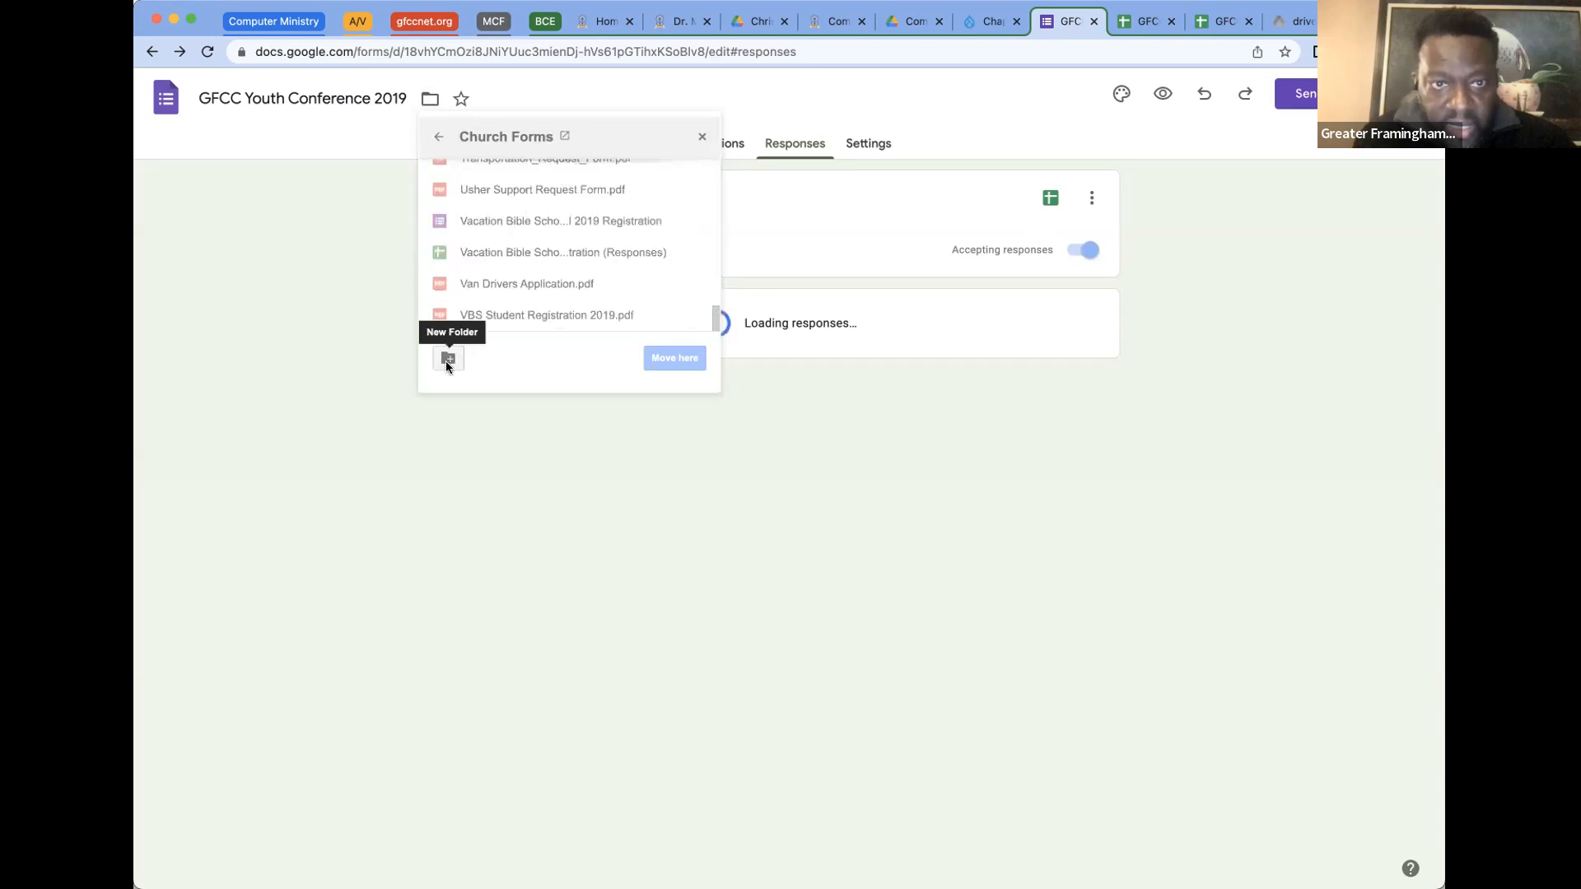
{"action": "left_click", "coordinate": [384, 246]}
Step: From Forms home, find the MLK Youth Conference Registration card in Recent forms and open it
{"action": "left_click", "coordinate": [164, 101]}
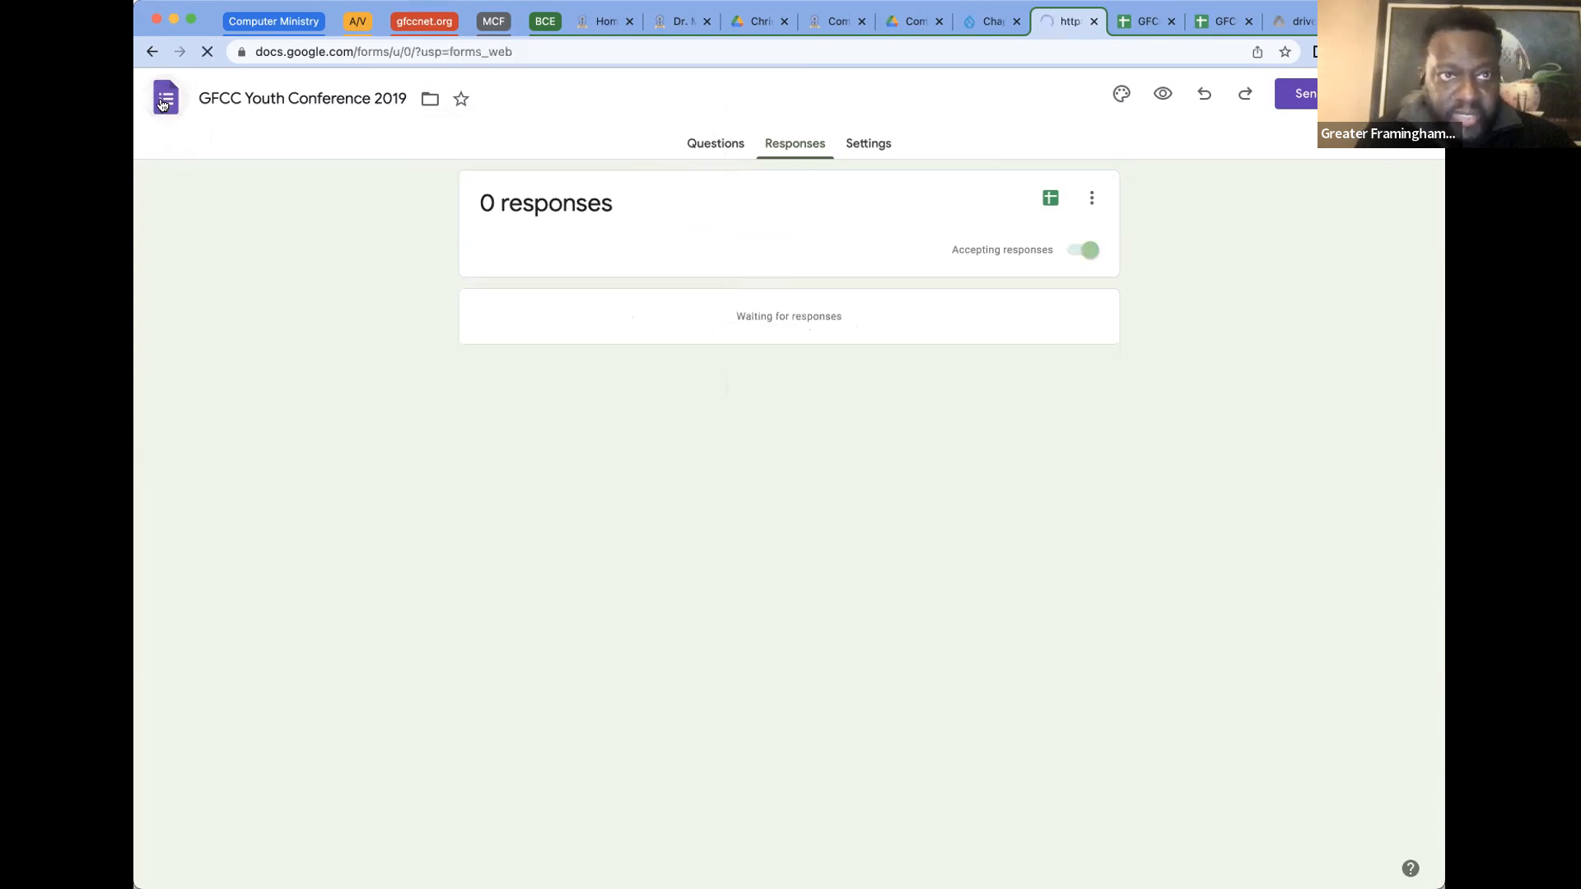
{"action": "scroll", "coordinate": [547, 481], "scroll_direction": "down", "scroll_amount": 3}
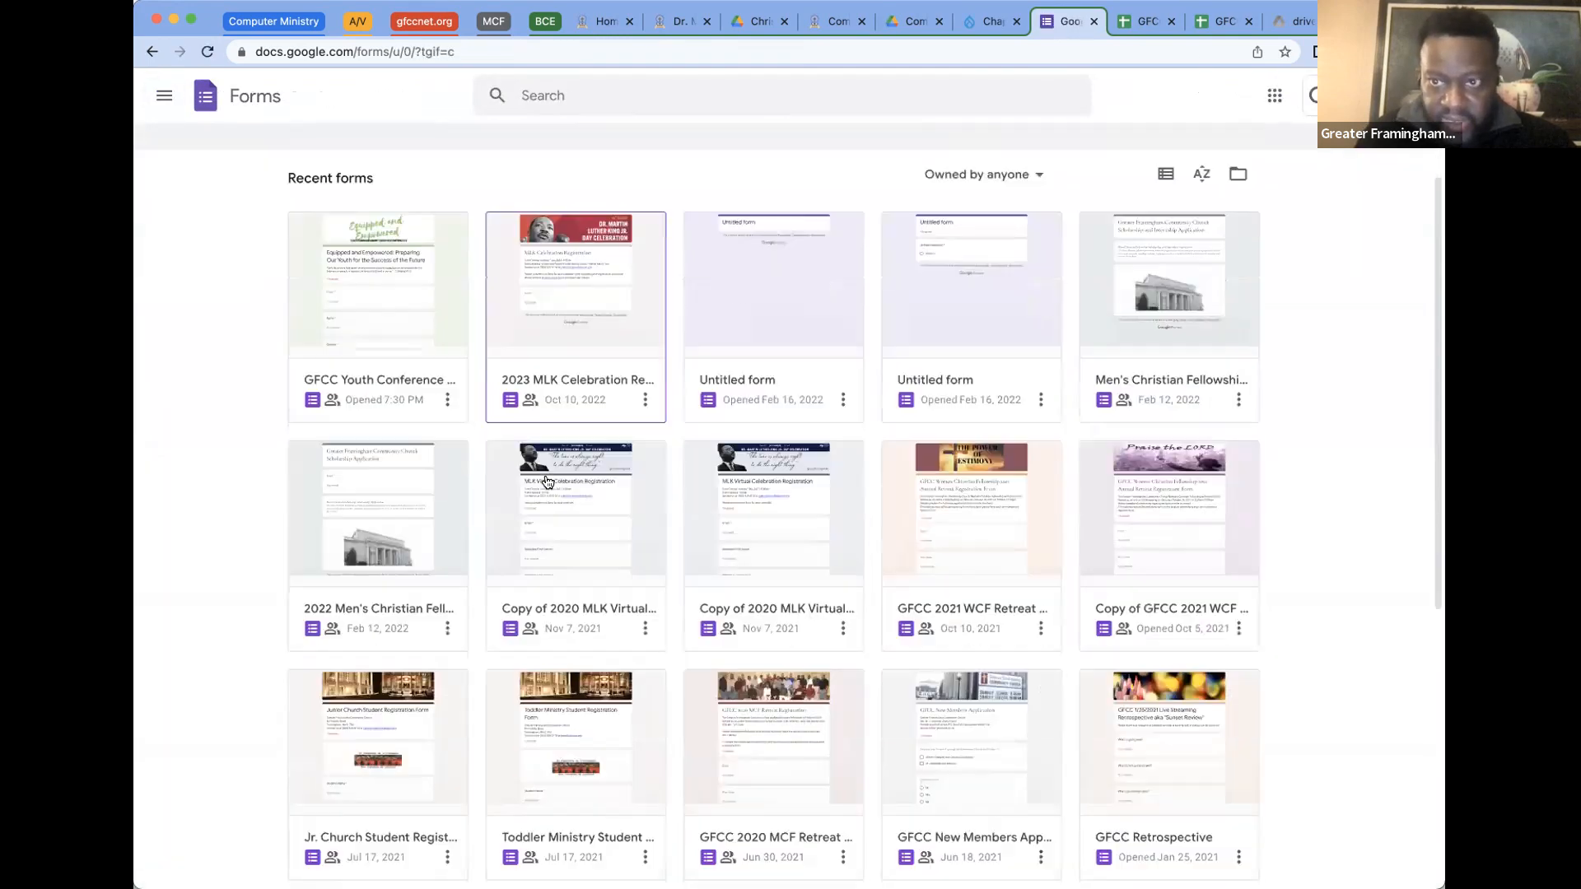
{"action": "scroll", "coordinate": [548, 482], "scroll_direction": "down", "scroll_amount": 6}
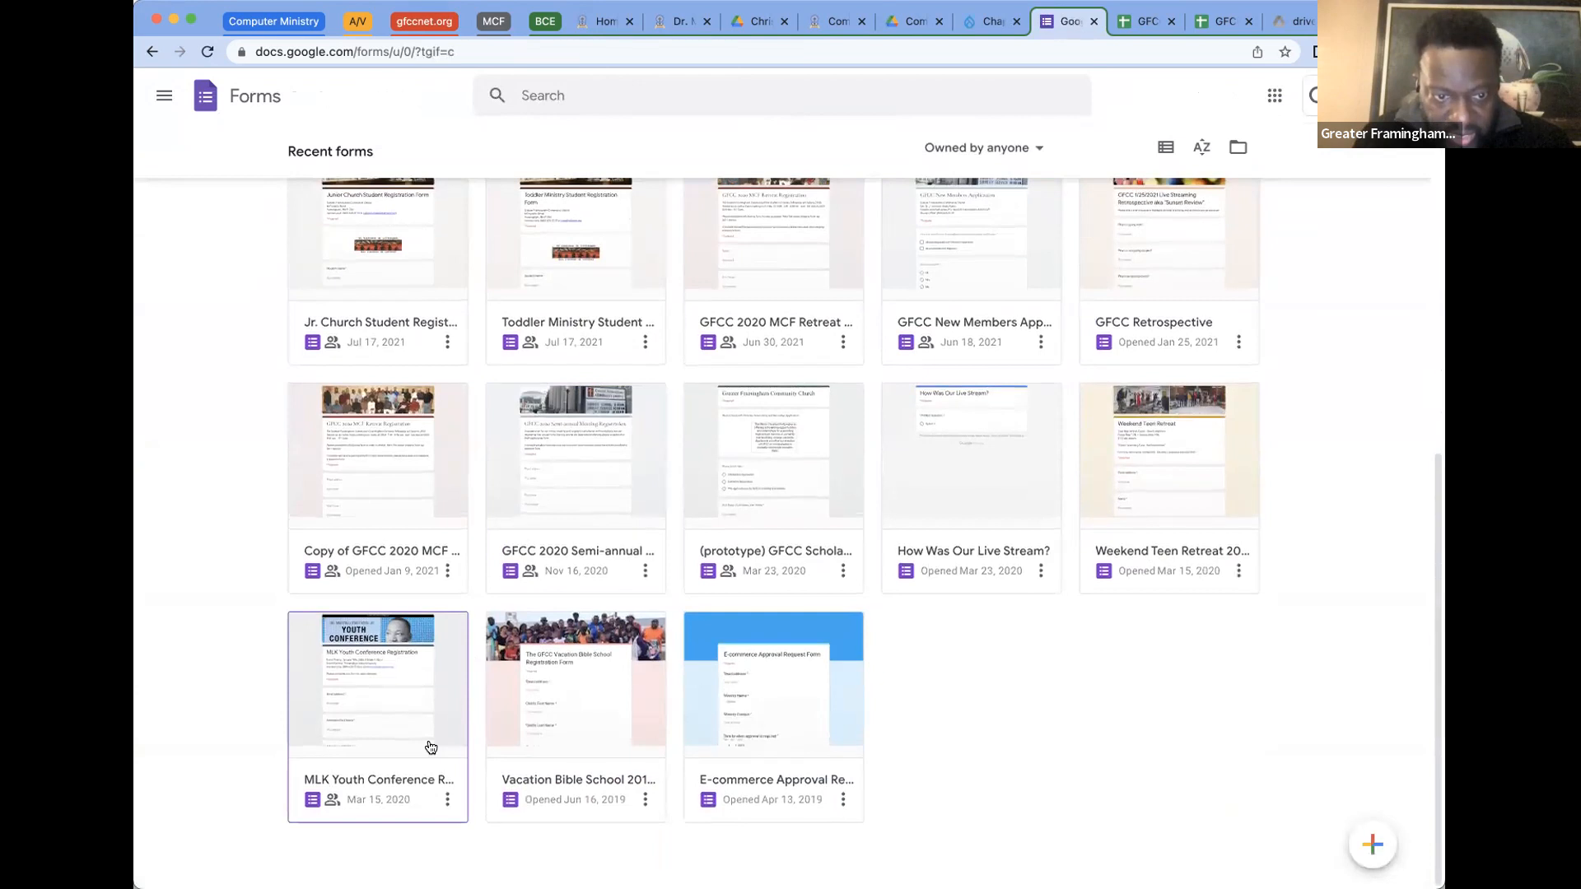
{"action": "left_click", "coordinate": [446, 801]}
{"action": "left_click", "coordinate": [350, 845]}
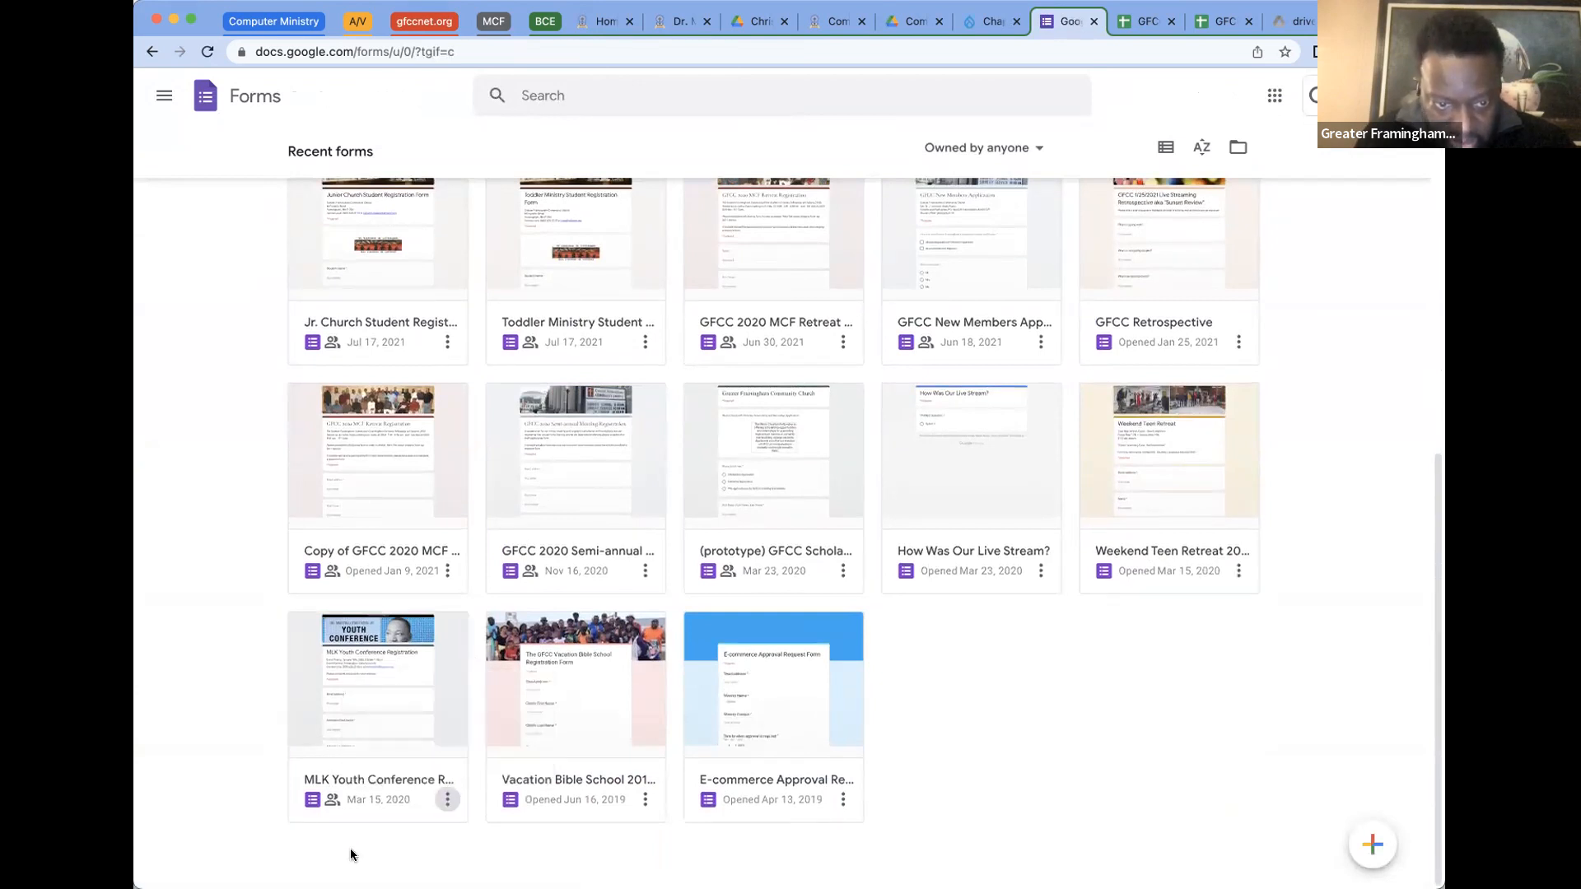
{"action": "left_click", "coordinate": [446, 800]}
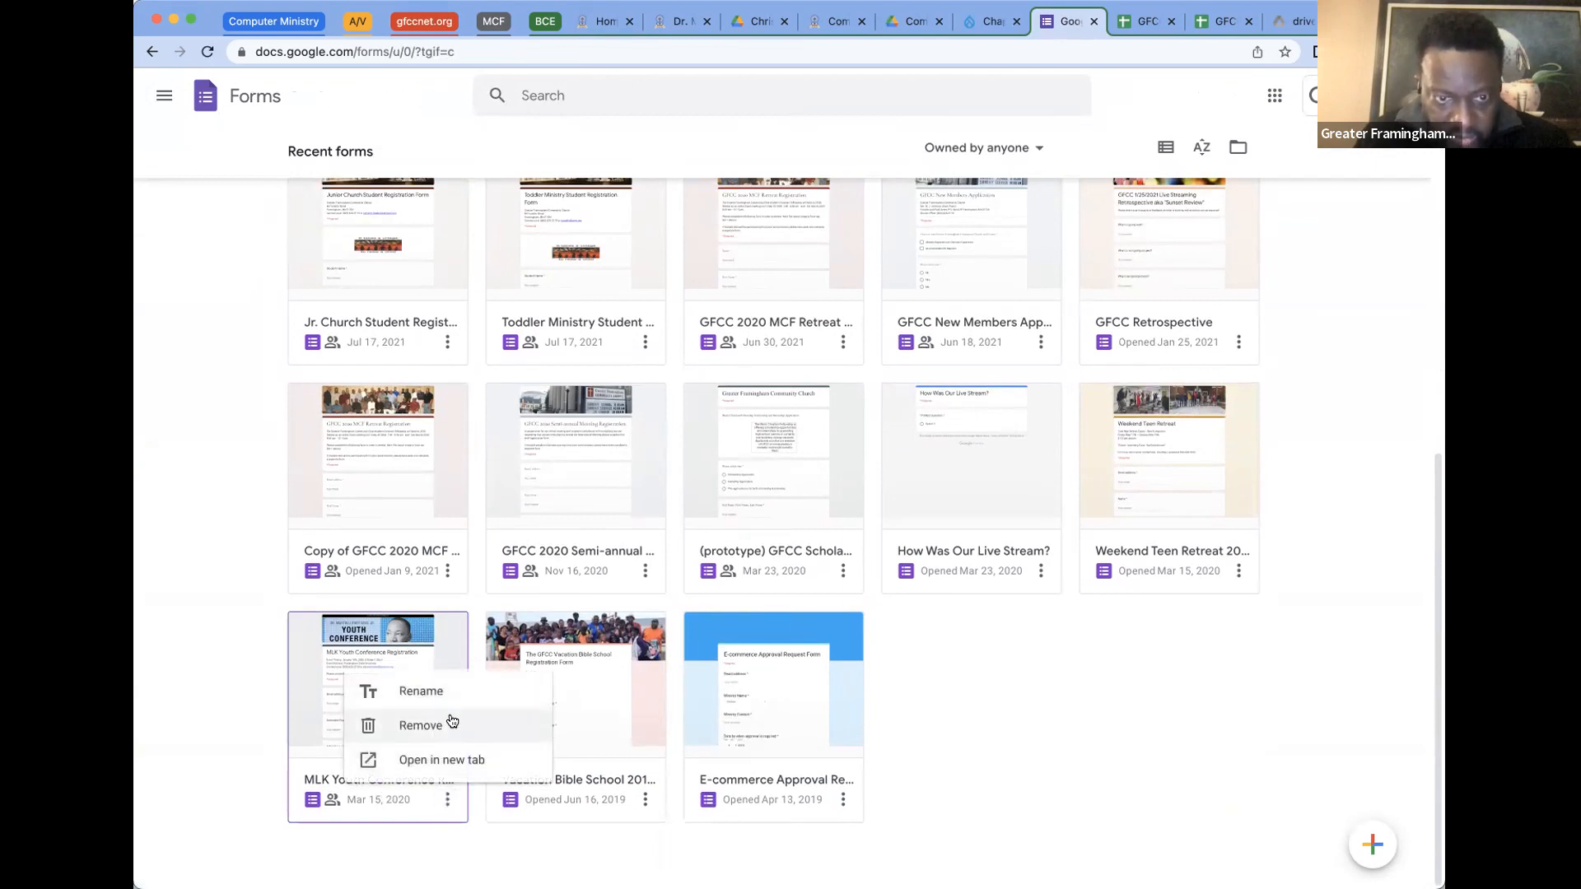
{"action": "left_click", "coordinate": [247, 736]}
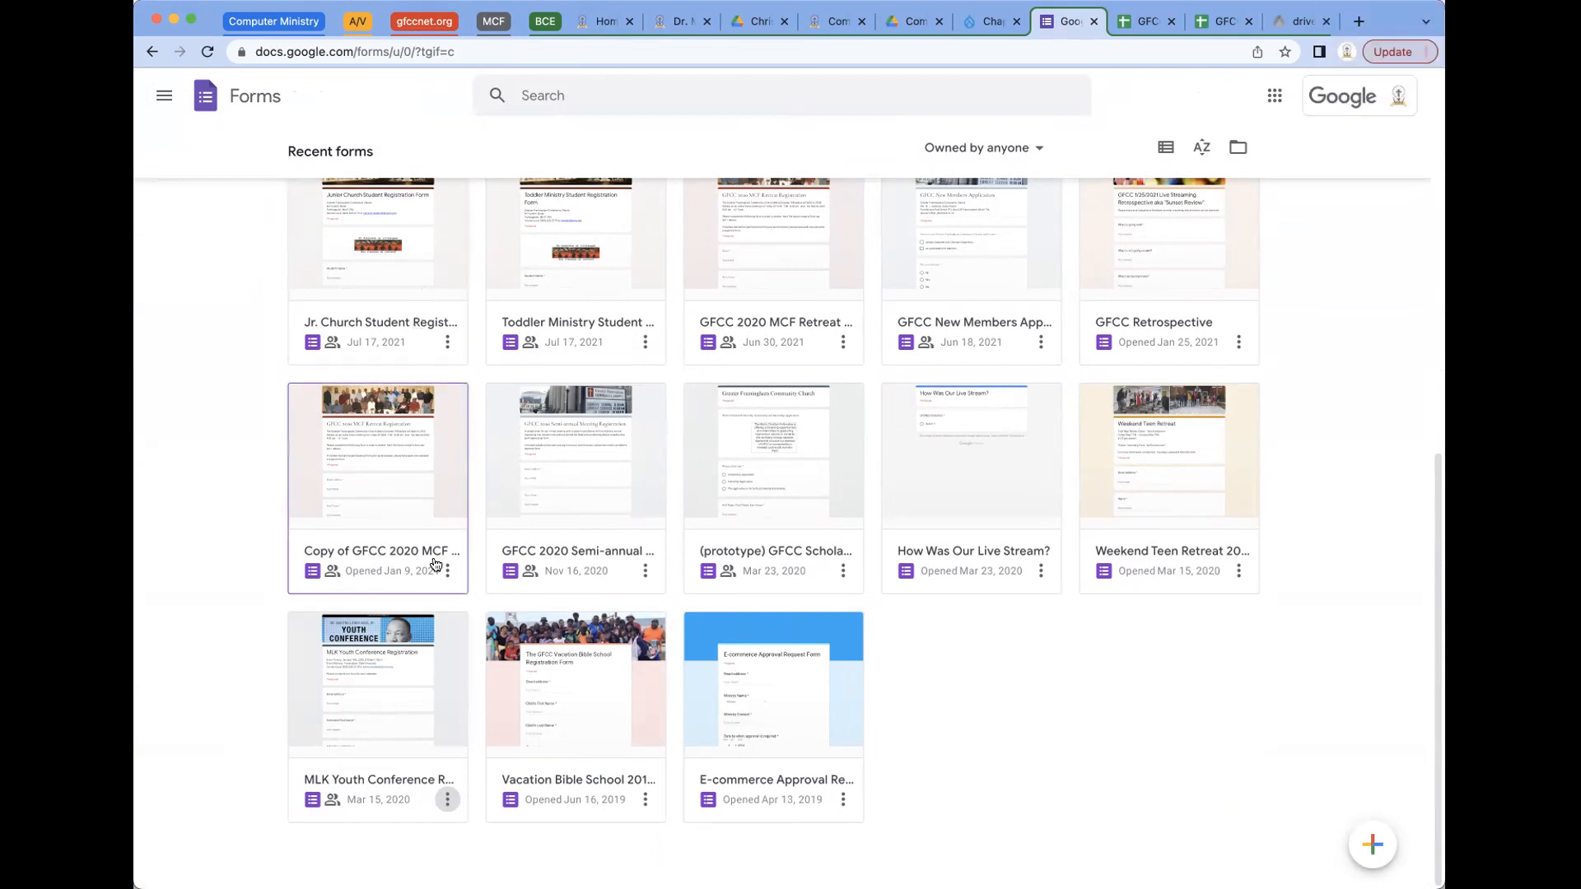
{"action": "left_click", "coordinate": [449, 801]}
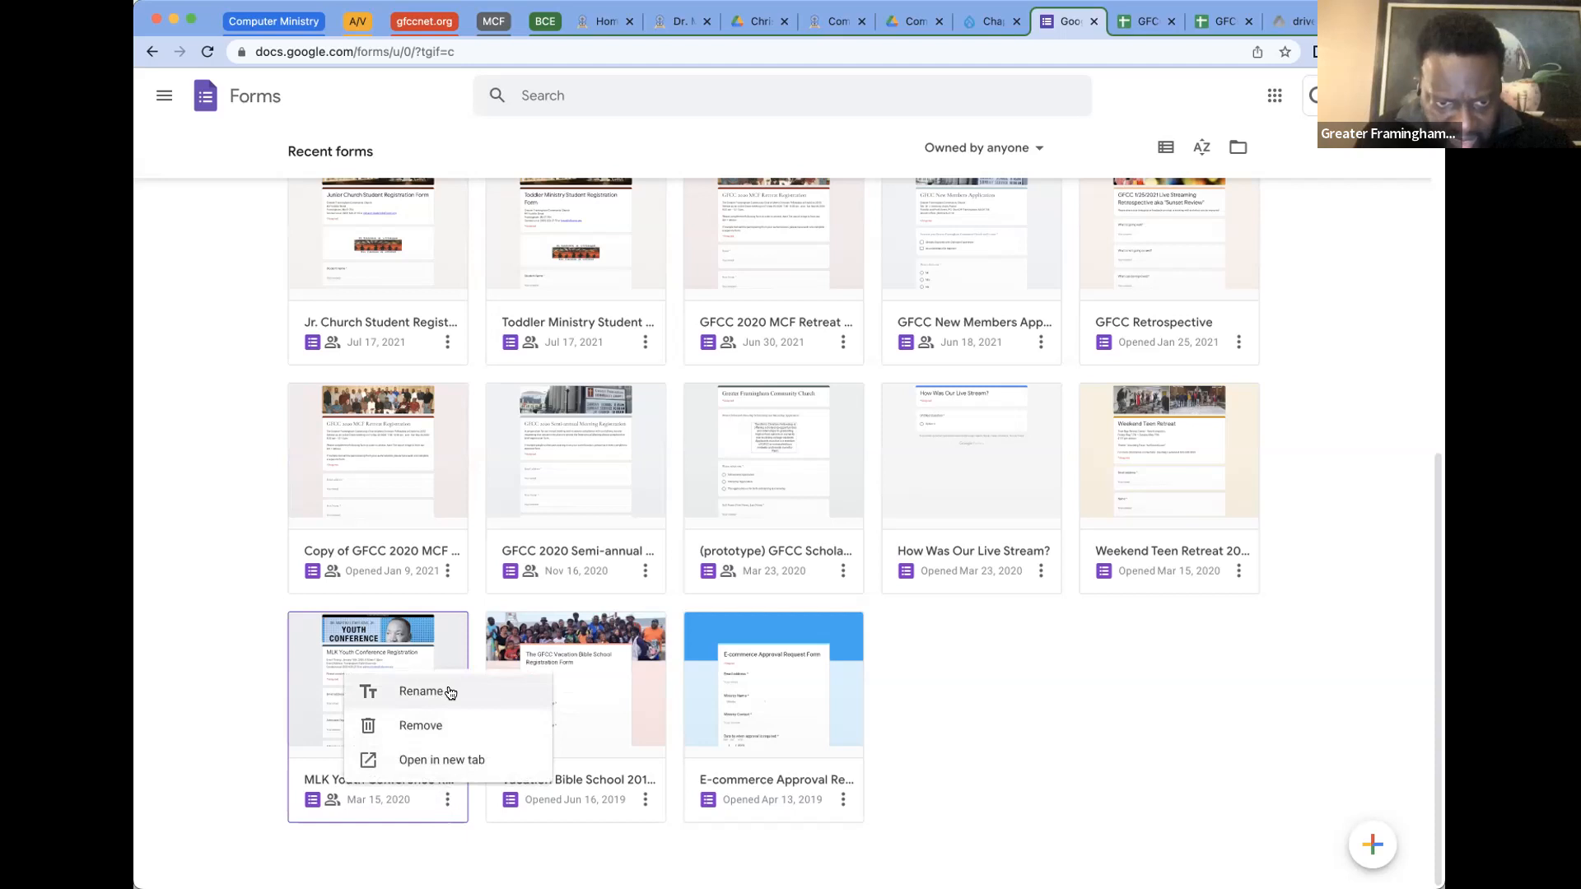
{"action": "left_click", "coordinate": [398, 642]}
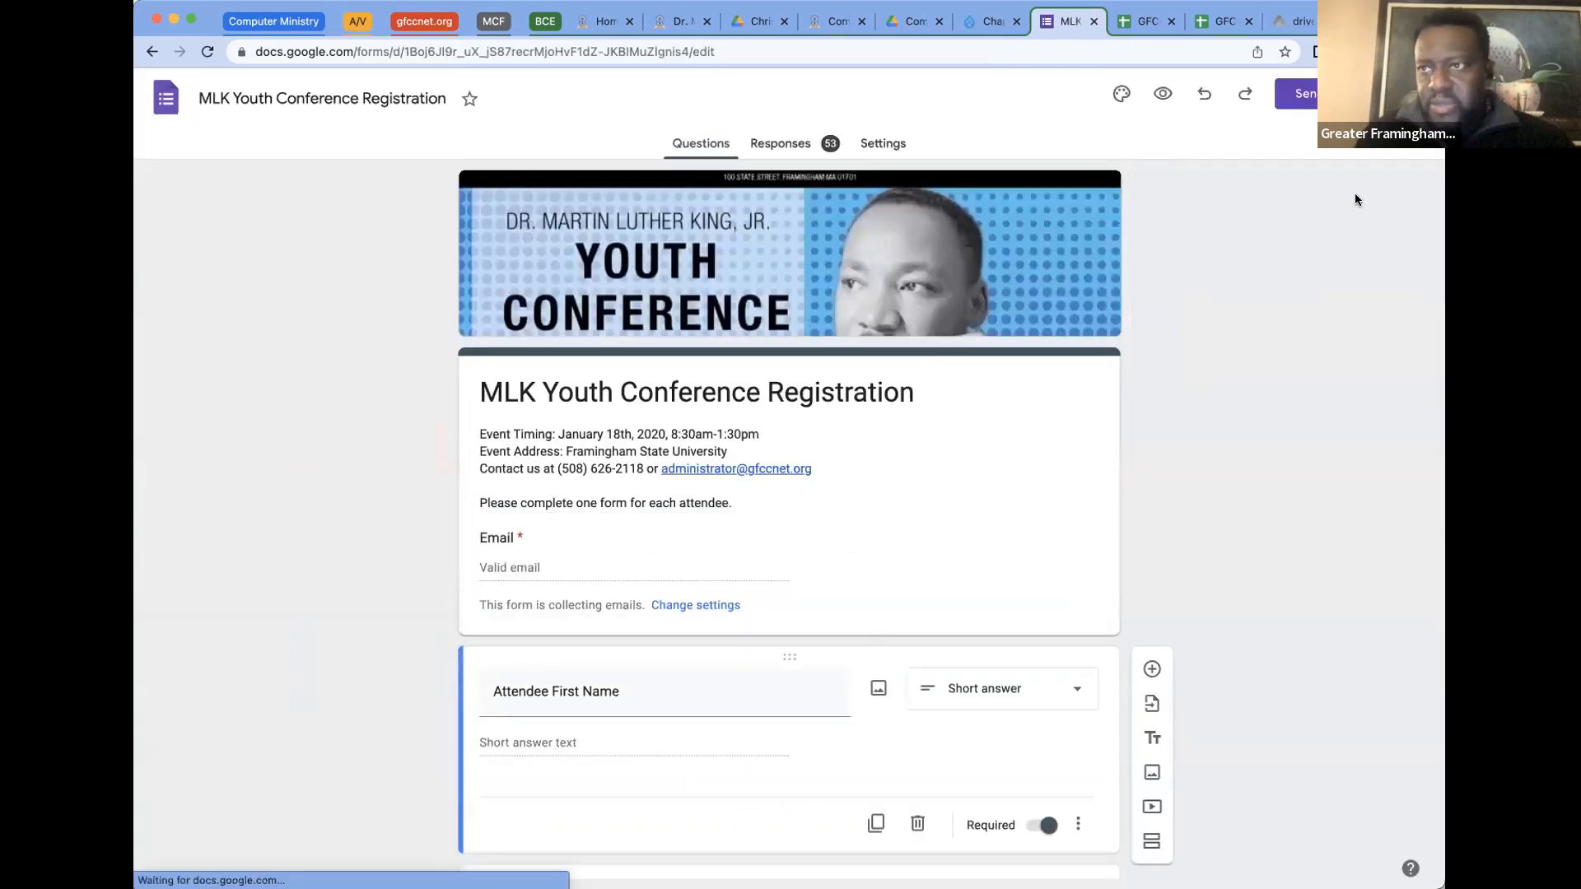
{"action": "left_click", "coordinate": [1373, 93]}
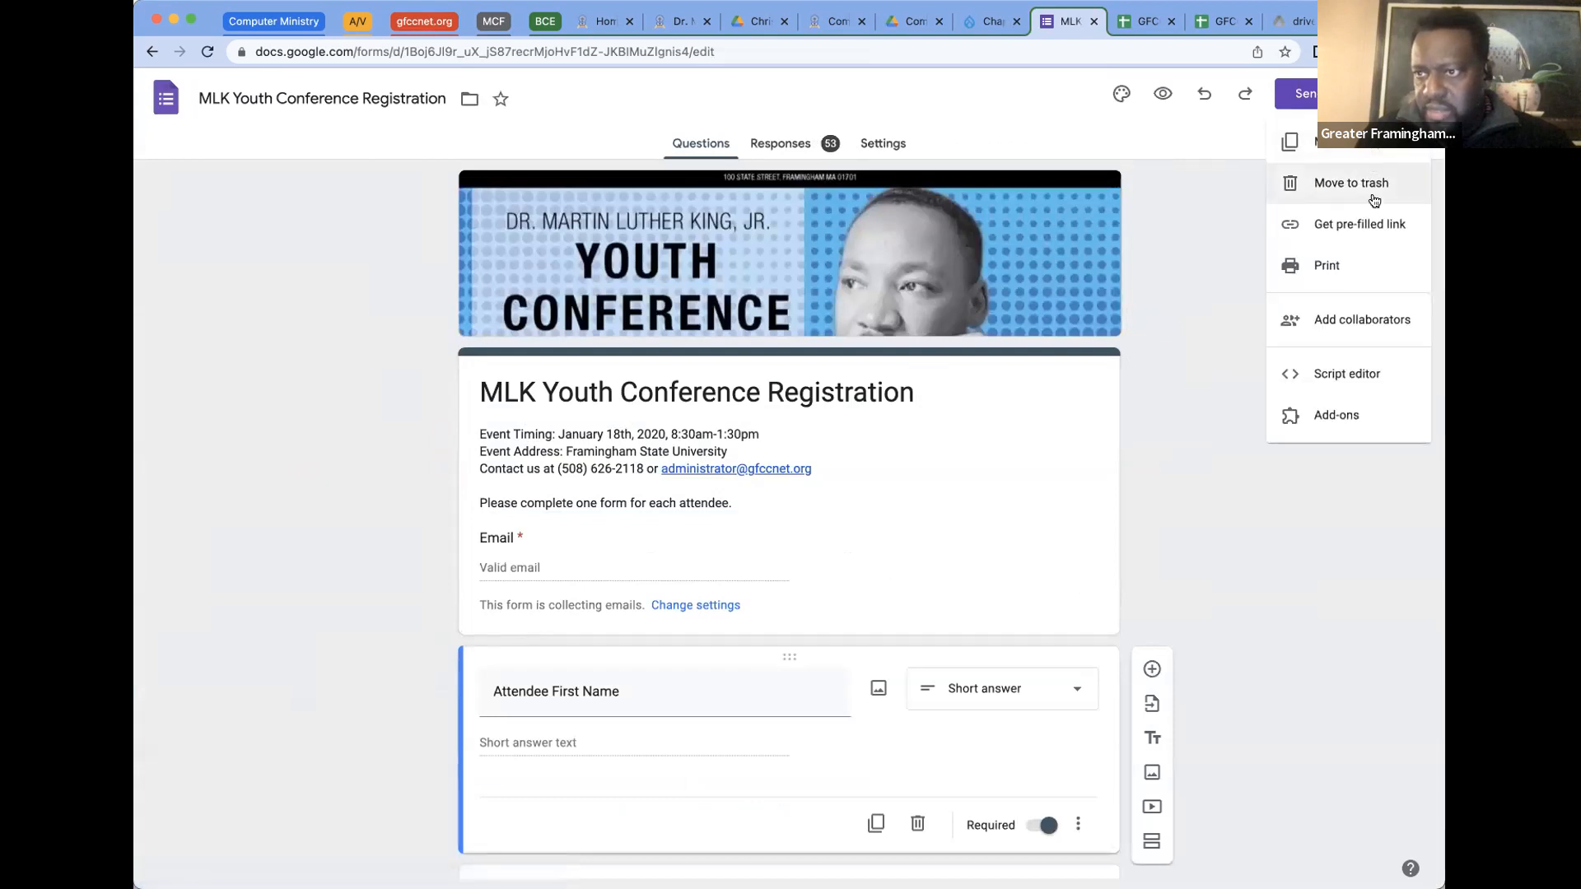
{"action": "left_click", "coordinate": [1362, 329]}
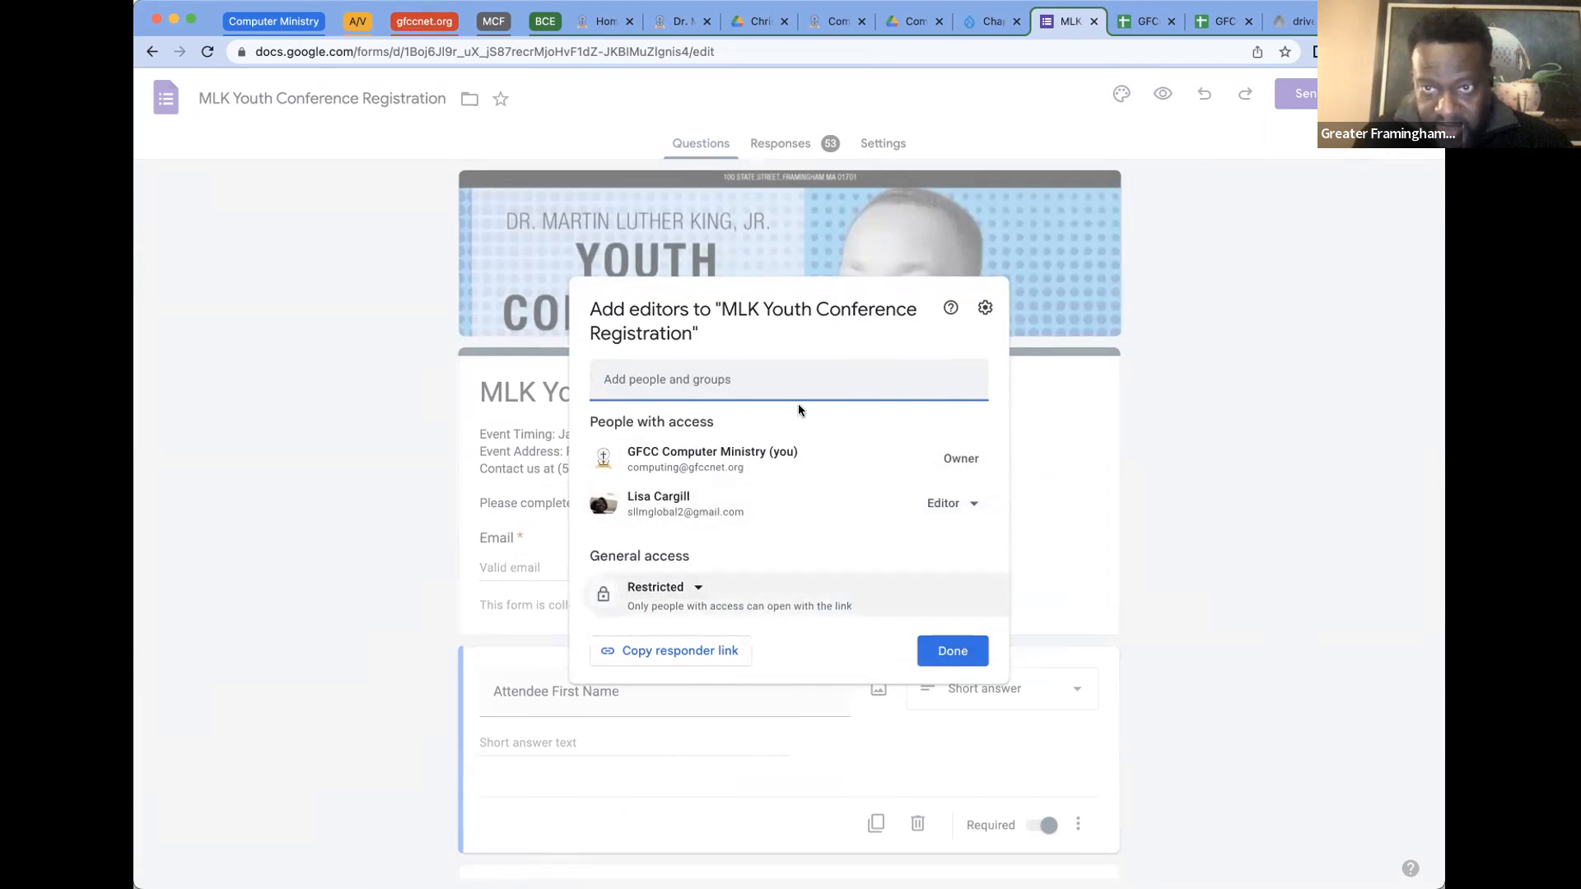
{"action": "left_click", "coordinate": [392, 428]}
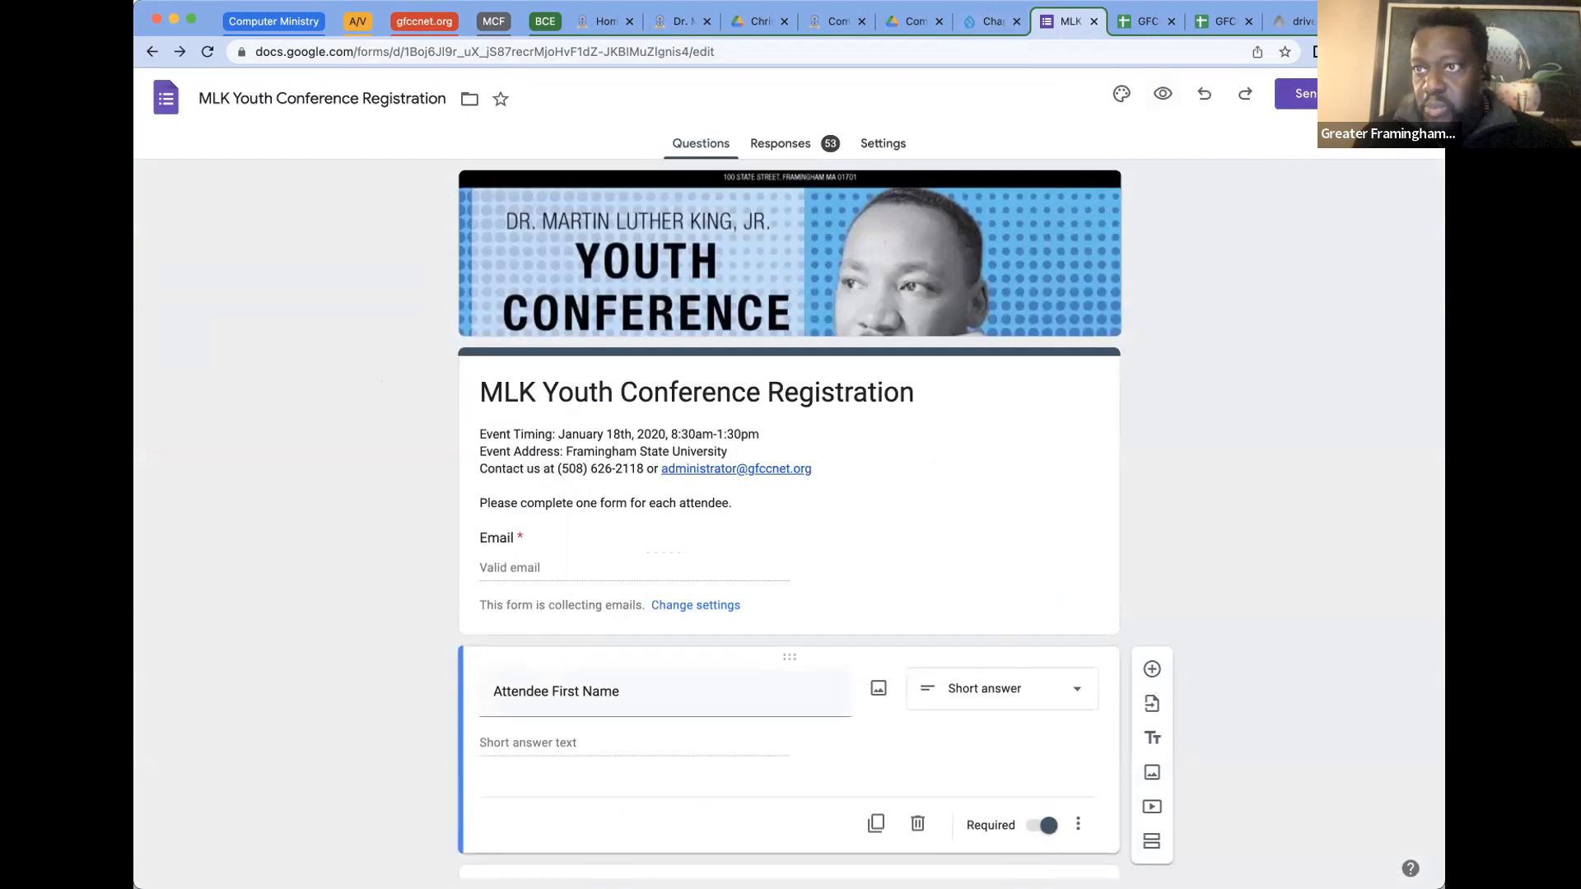
{"action": "left_click", "coordinate": [1366, 93]}
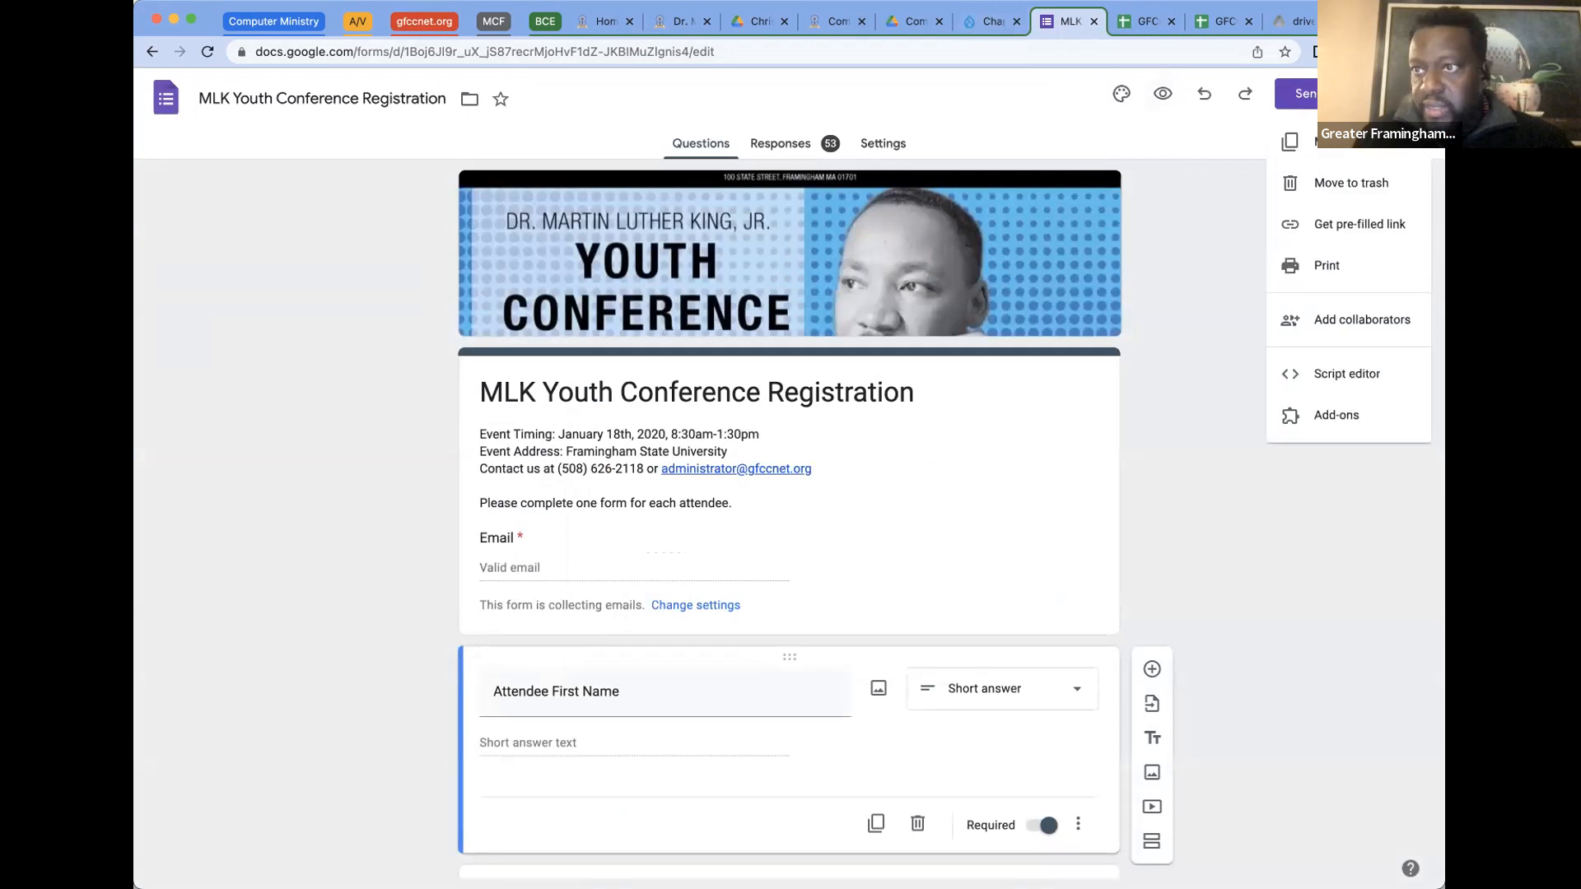
{"action": "left_click", "coordinate": [1344, 146]}
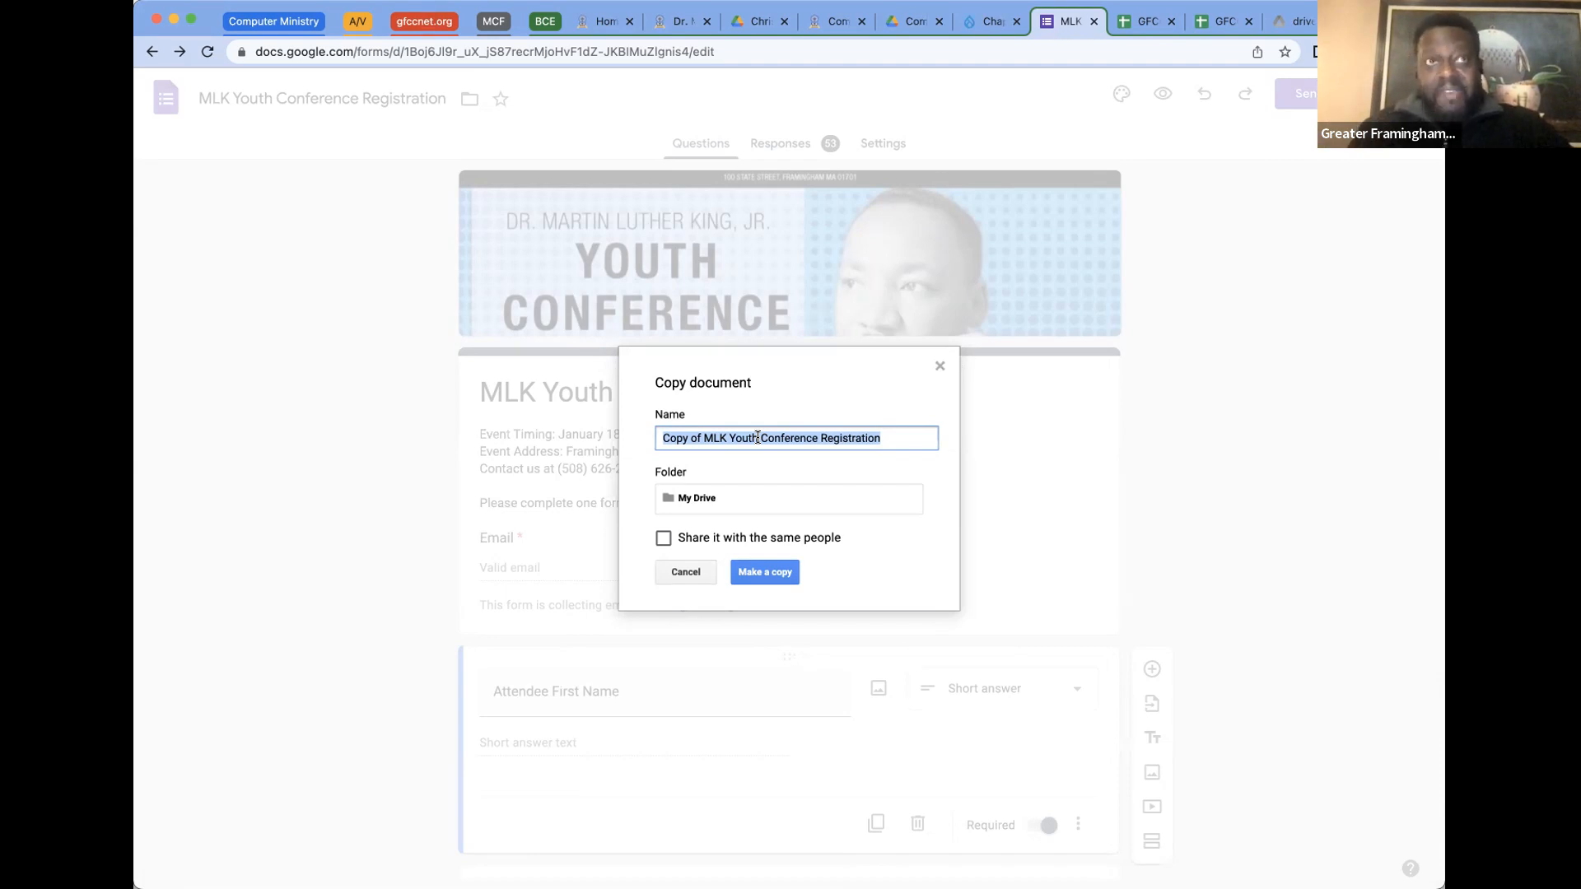
{"action": "left_click", "coordinate": [687, 572]}
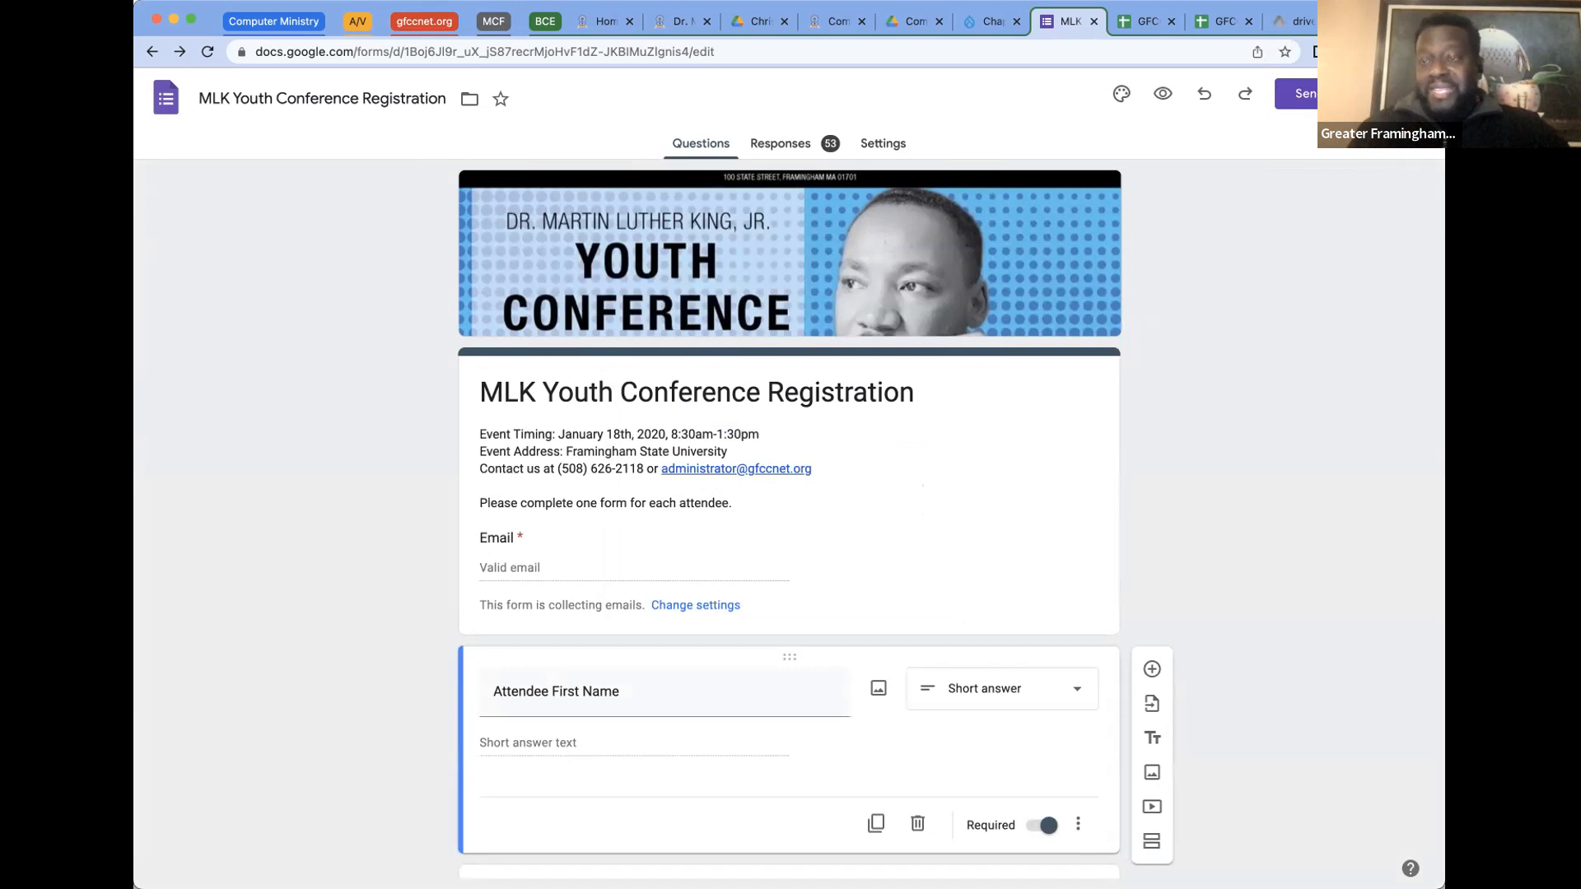
Step: Review the MLK form's 53-response summary, then return to its questions
{"action": "left_click", "coordinate": [1374, 94]}
{"action": "left_click", "coordinate": [1177, 173]}
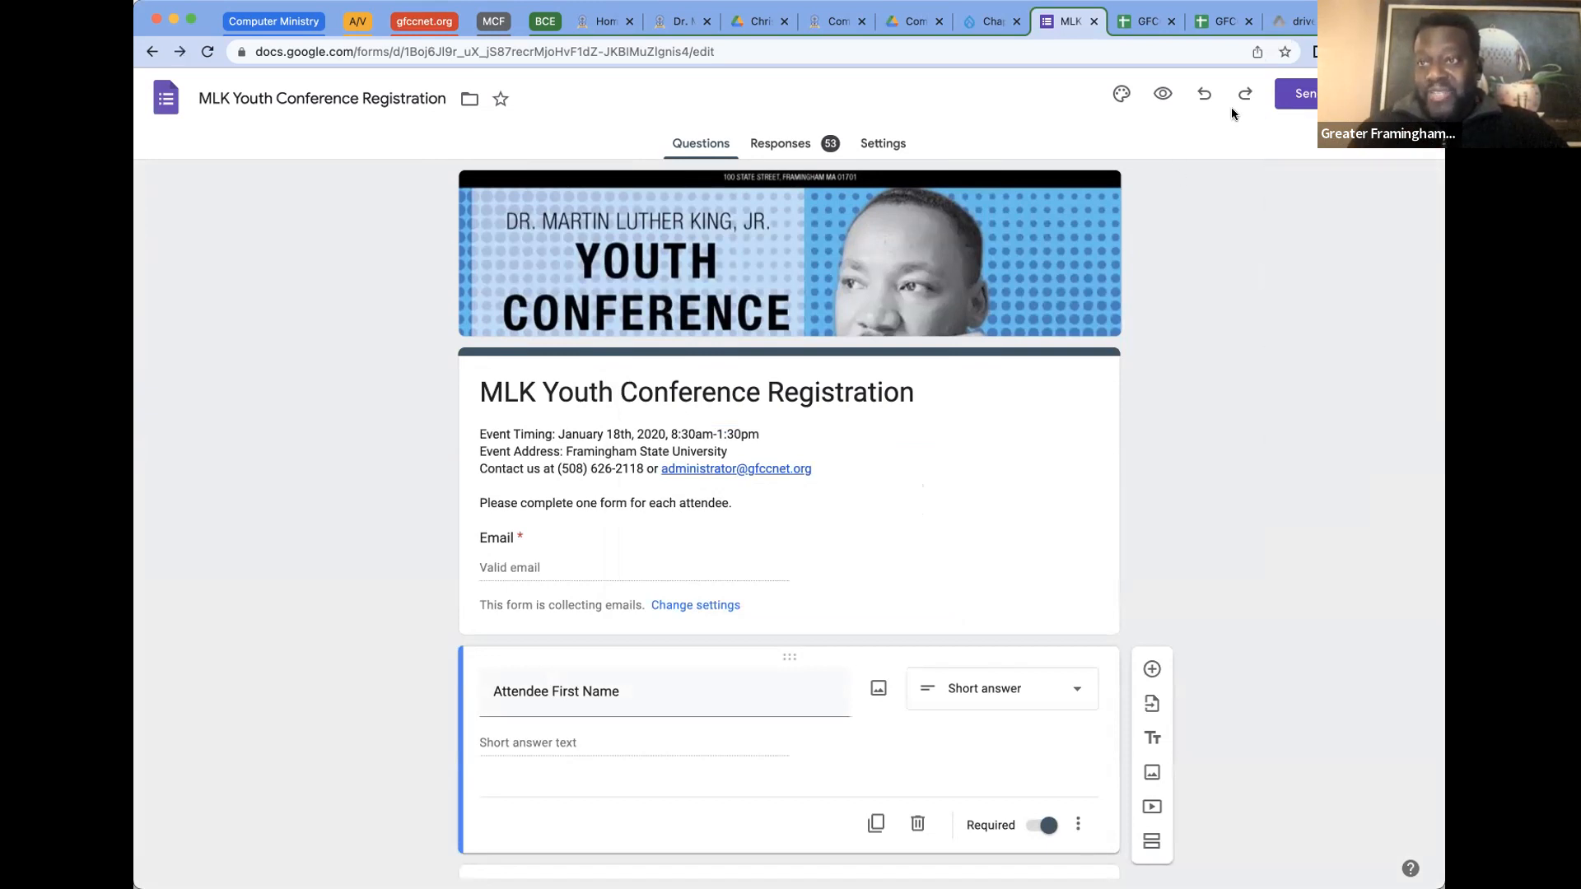
{"action": "left_click", "coordinate": [1376, 94]}
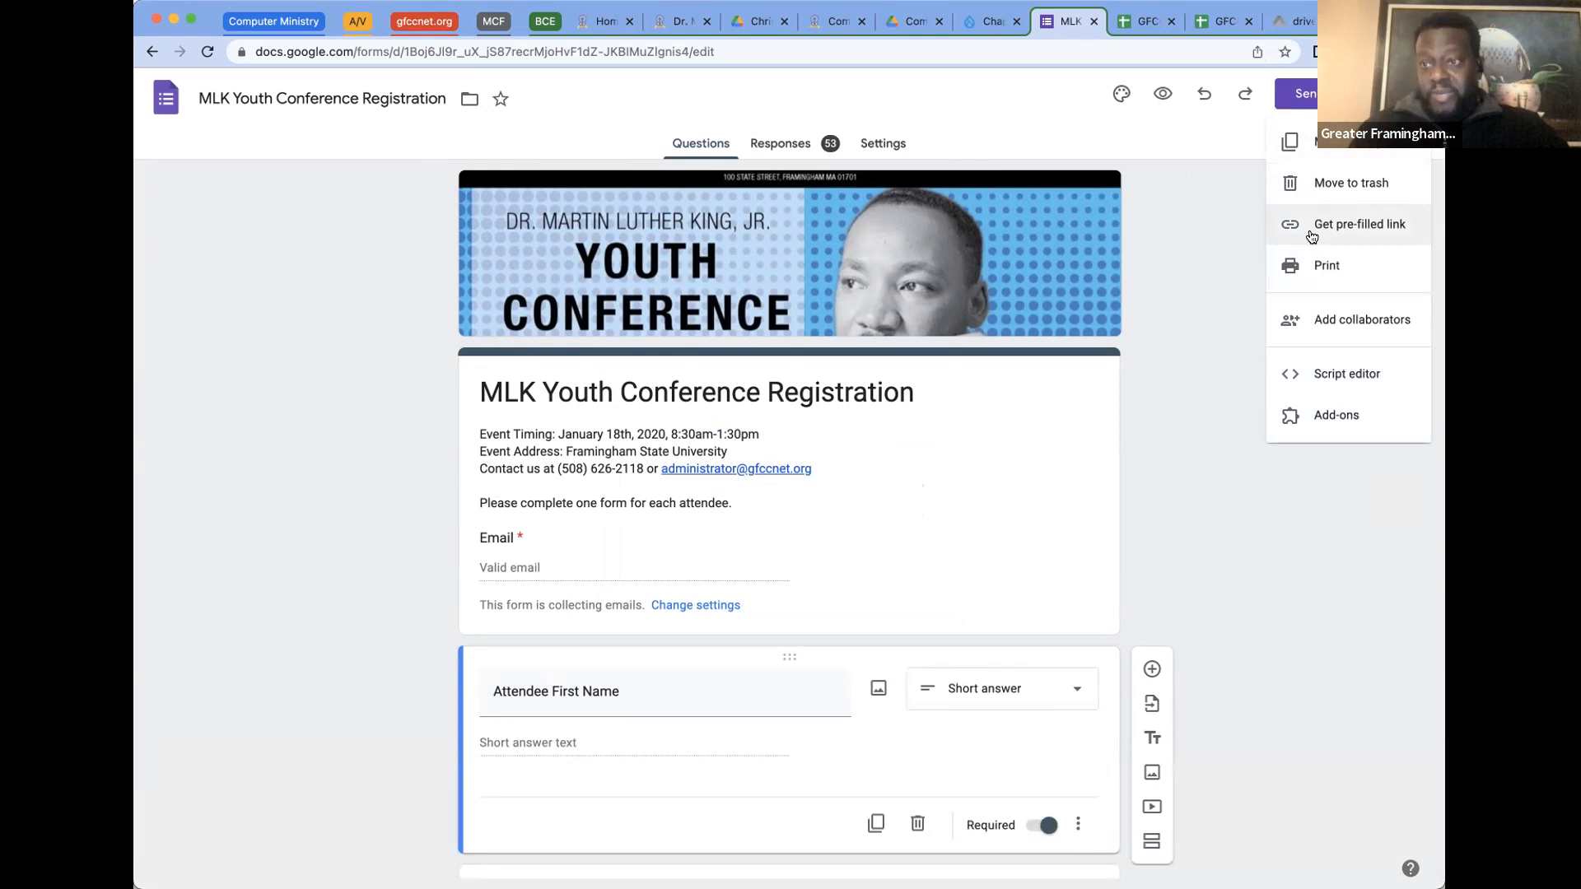
{"action": "left_click", "coordinate": [1202, 186]}
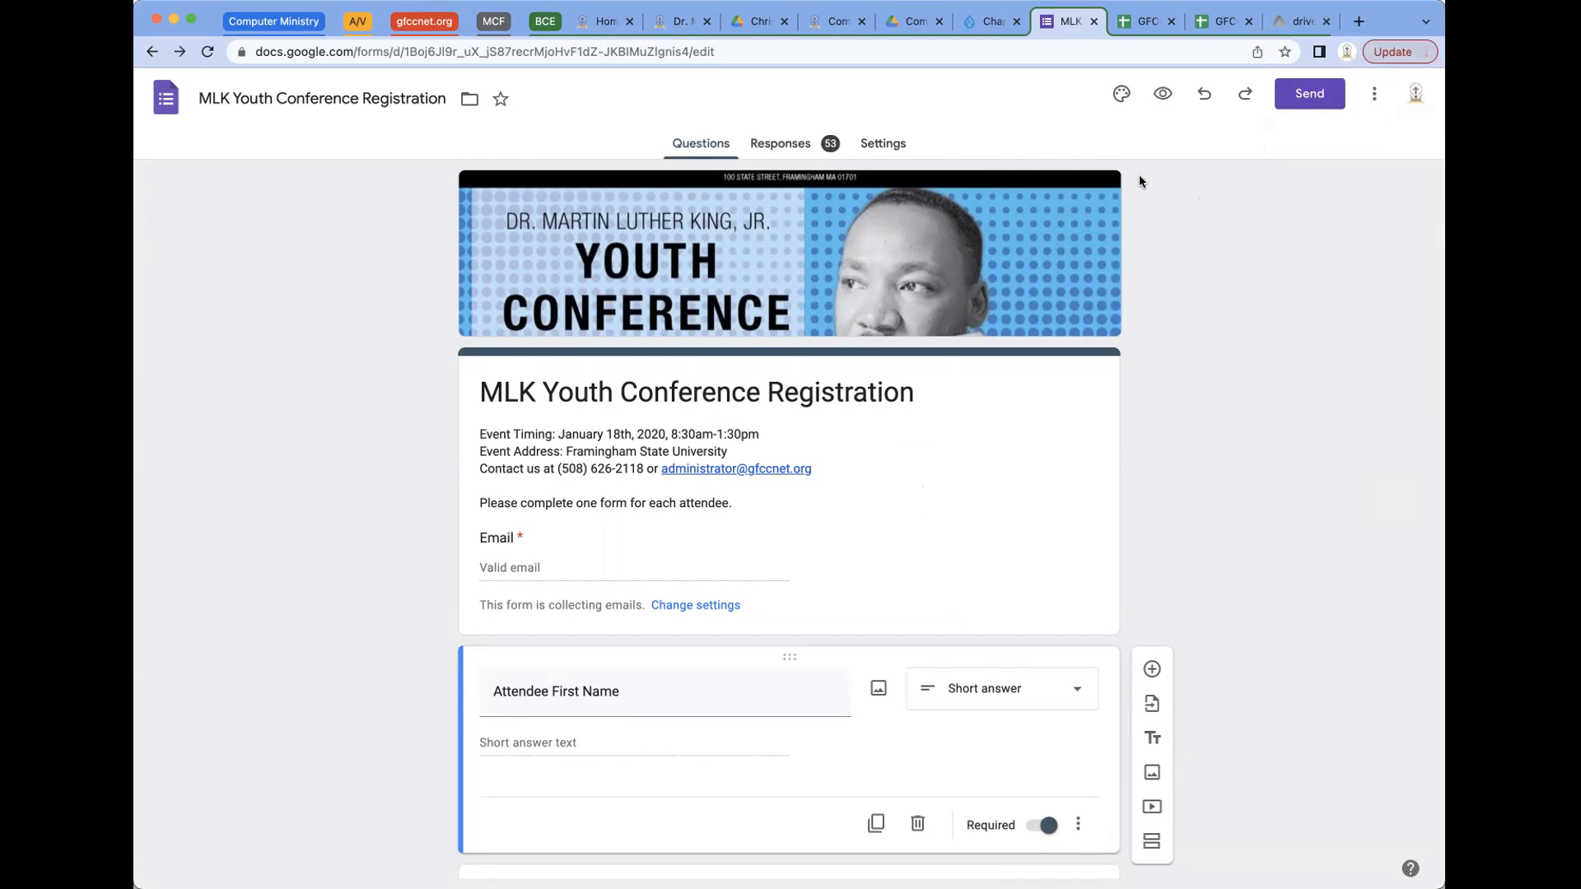
{"action": "left_click", "coordinate": [785, 145]}
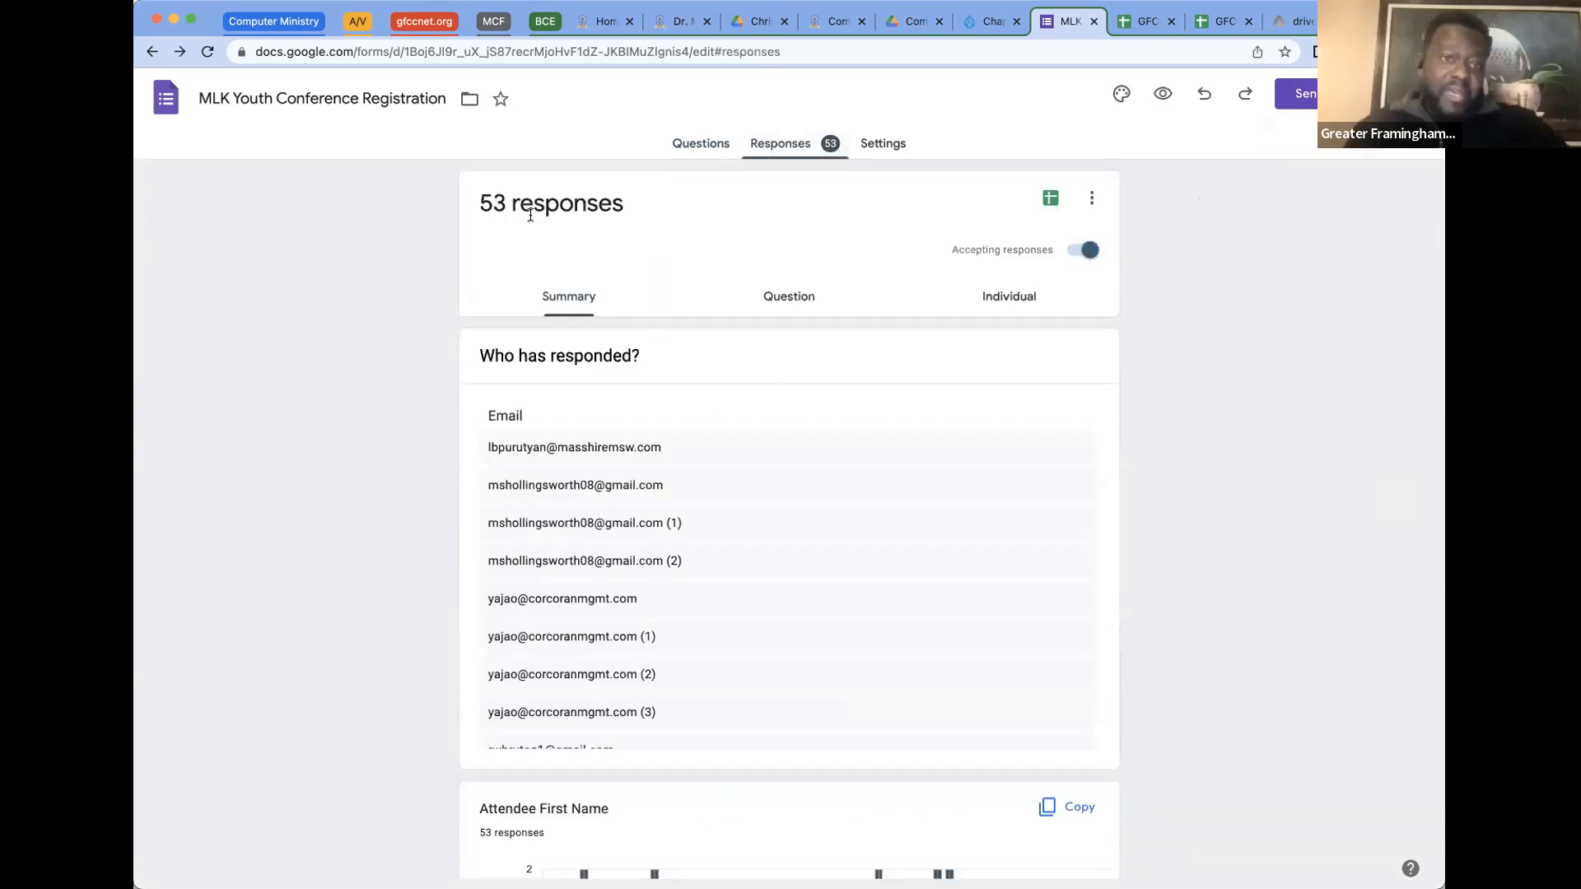
{"action": "left_click", "coordinate": [699, 146]}
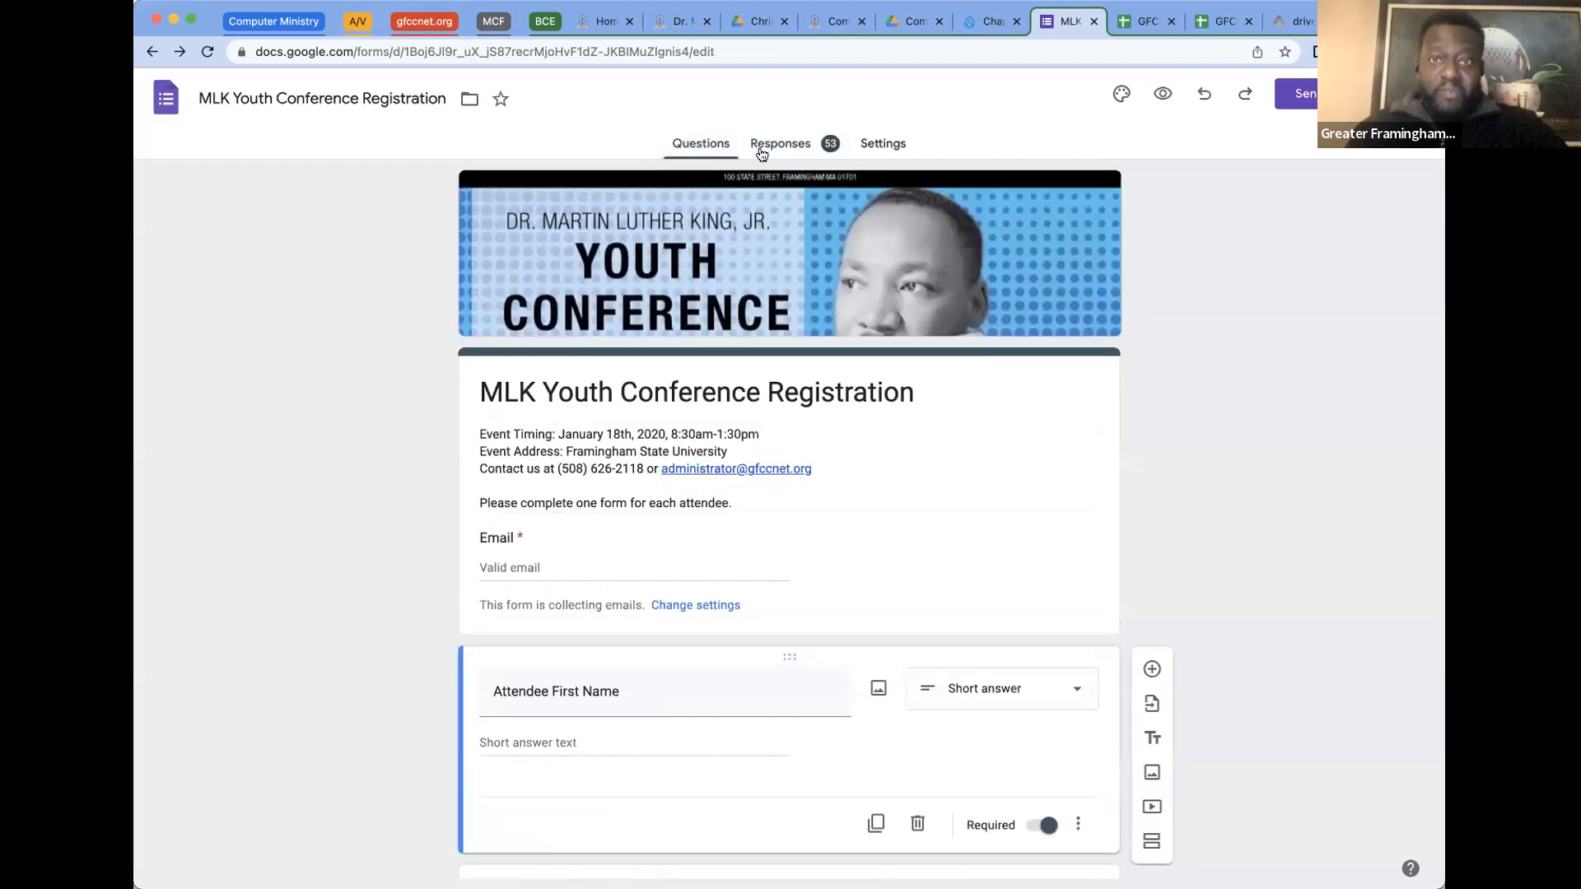
{"action": "left_click", "coordinate": [748, 147]}
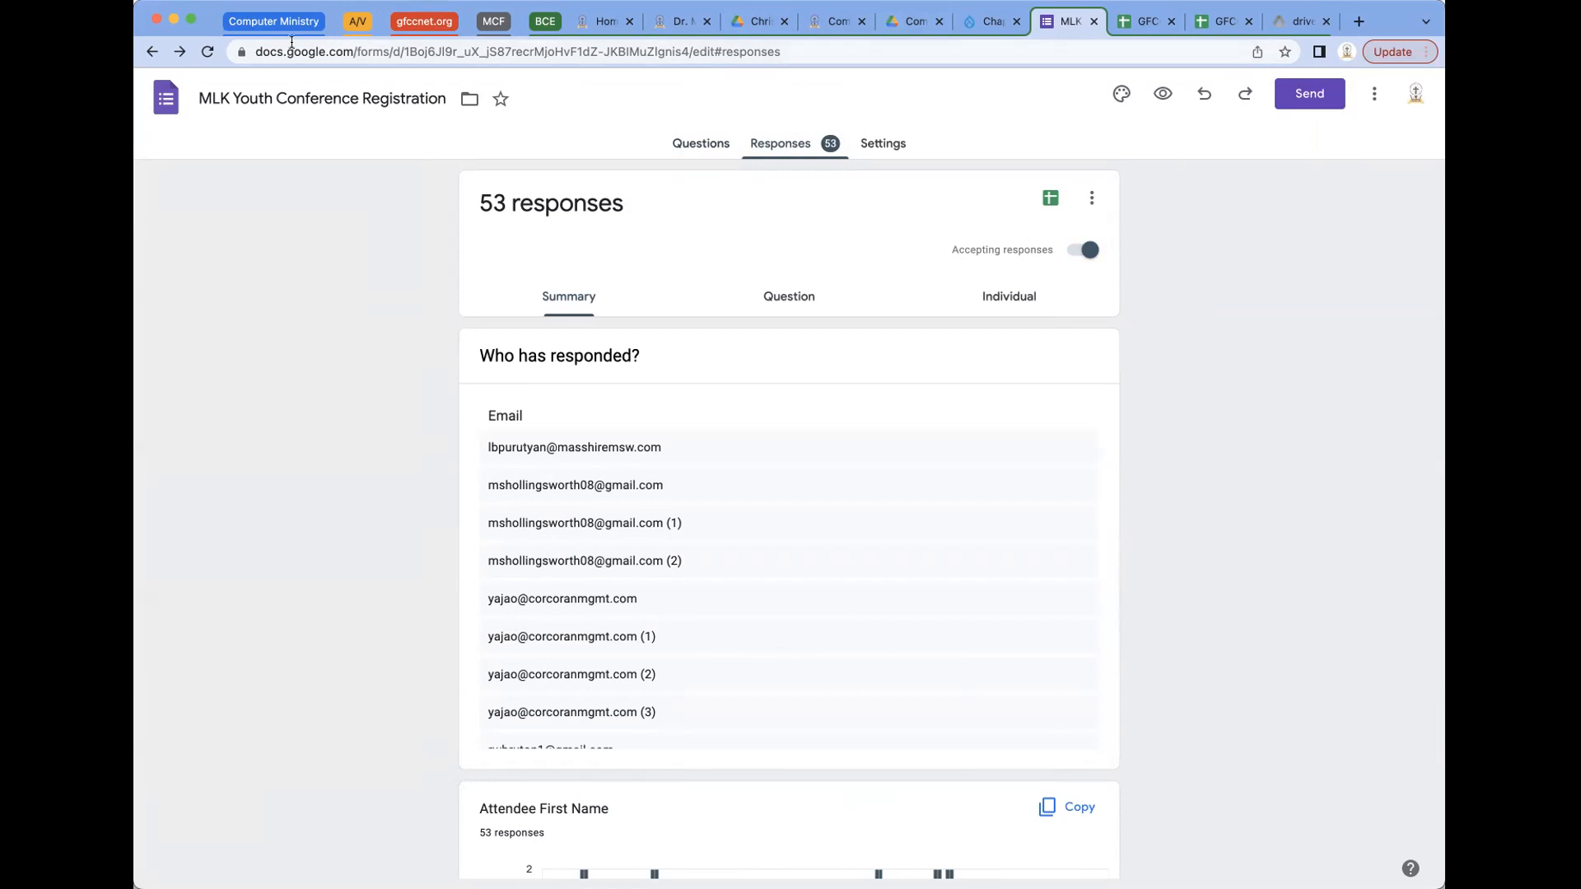
{"action": "left_click", "coordinate": [699, 145]}
Step: Copy the MLK Youth Conference Registration form's URL from the address bar
{"action": "left_click", "coordinate": [553, 54]}
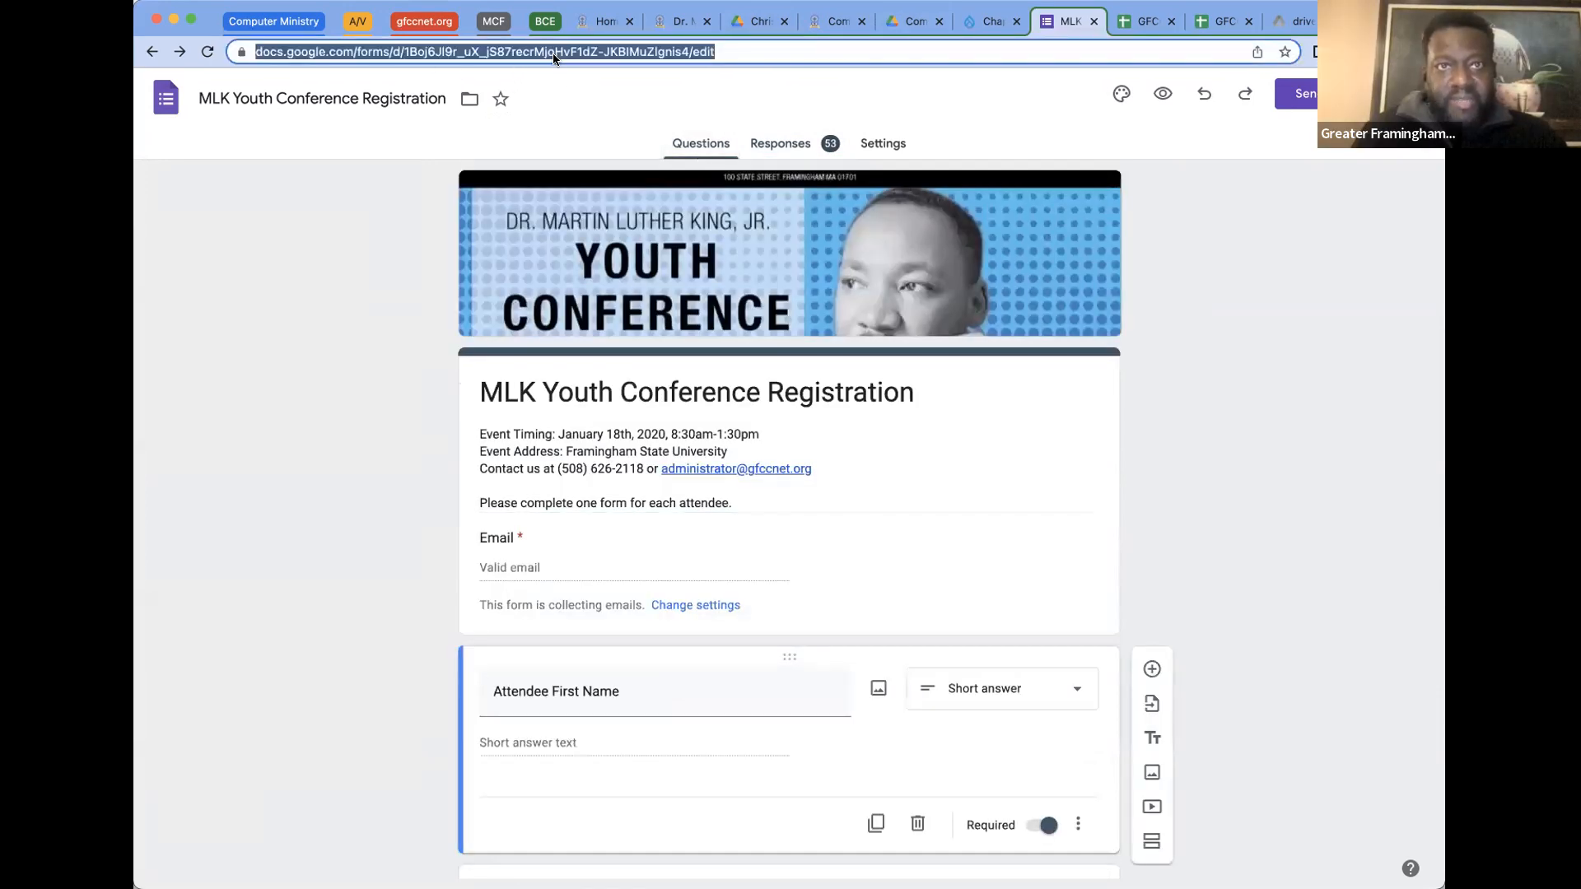
{"action": "right_click", "coordinate": [551, 53]}
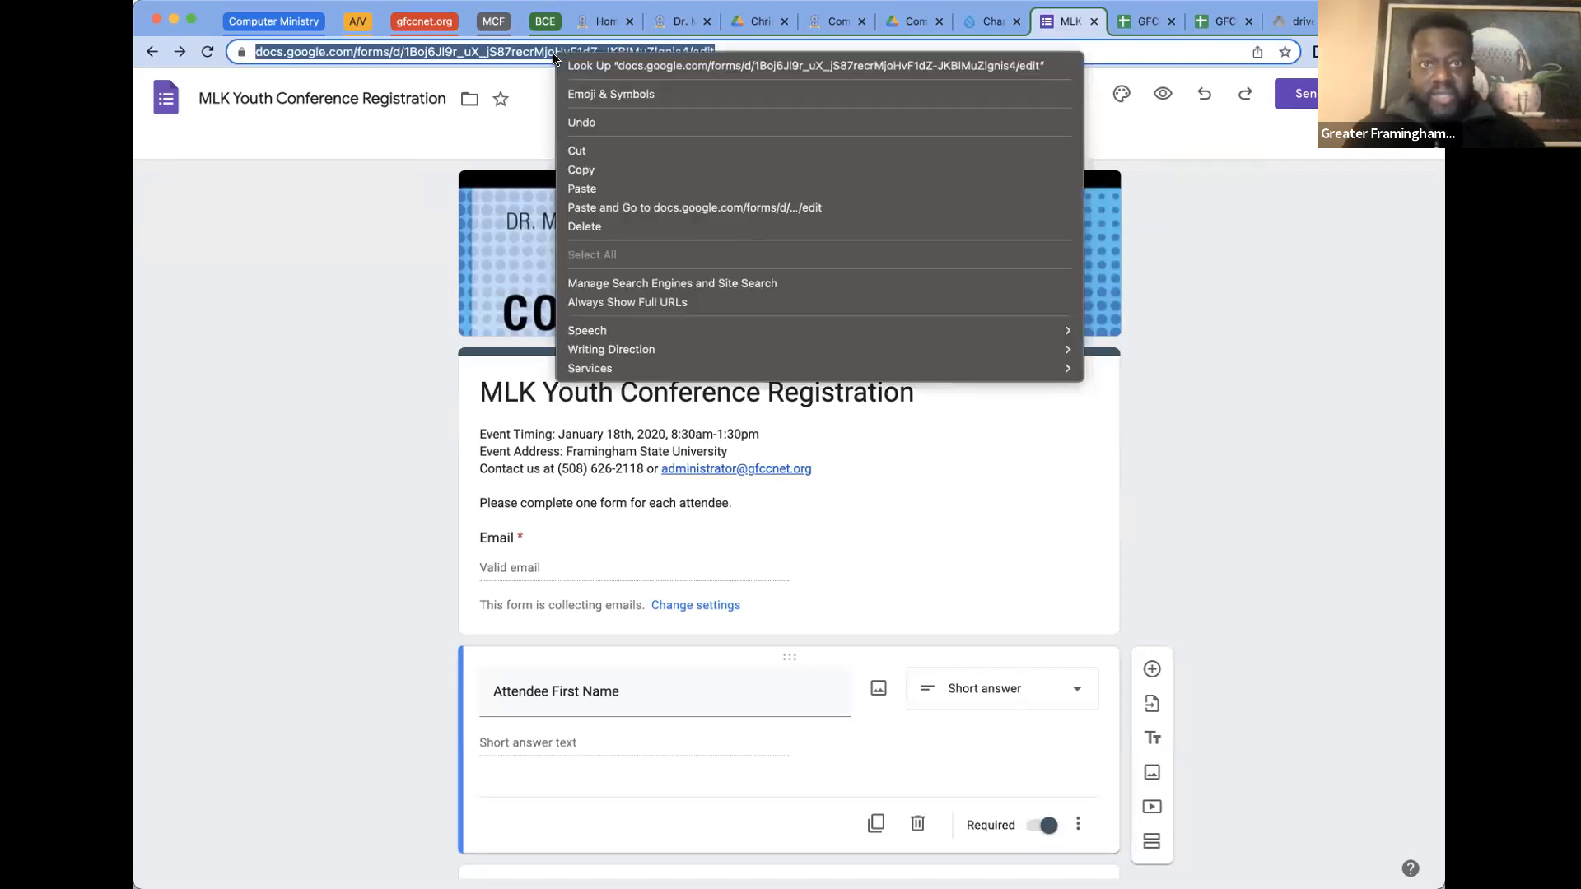
{"action": "left_click", "coordinate": [605, 163]}
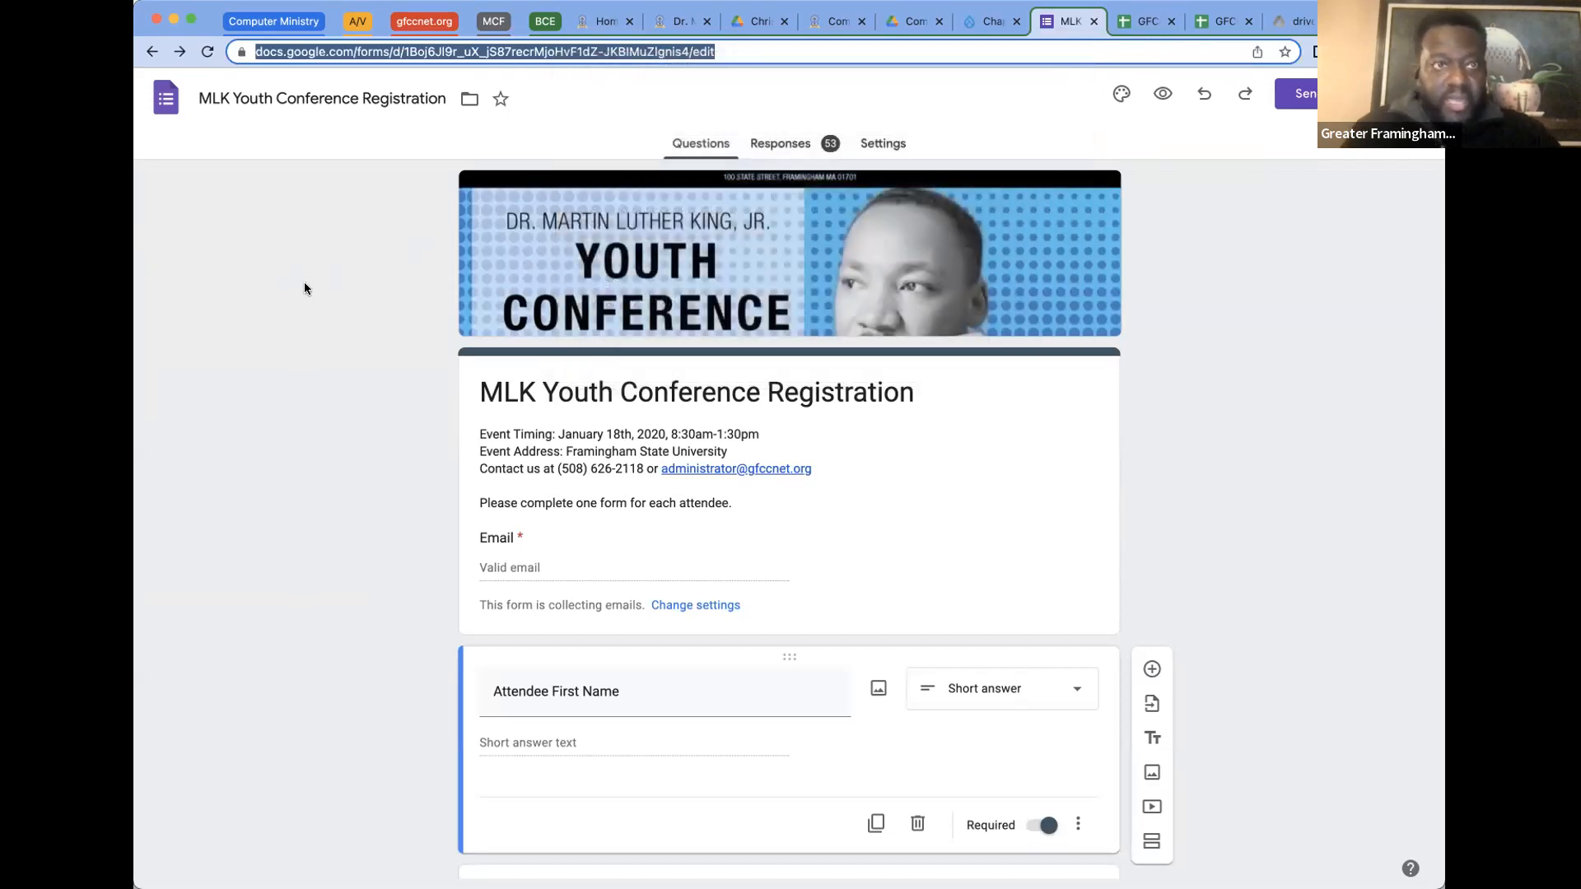
{"action": "left_click", "coordinate": [305, 288]}
{"action": "scroll", "coordinate": [303, 289], "scroll_direction": "down", "scroll_amount": 15}
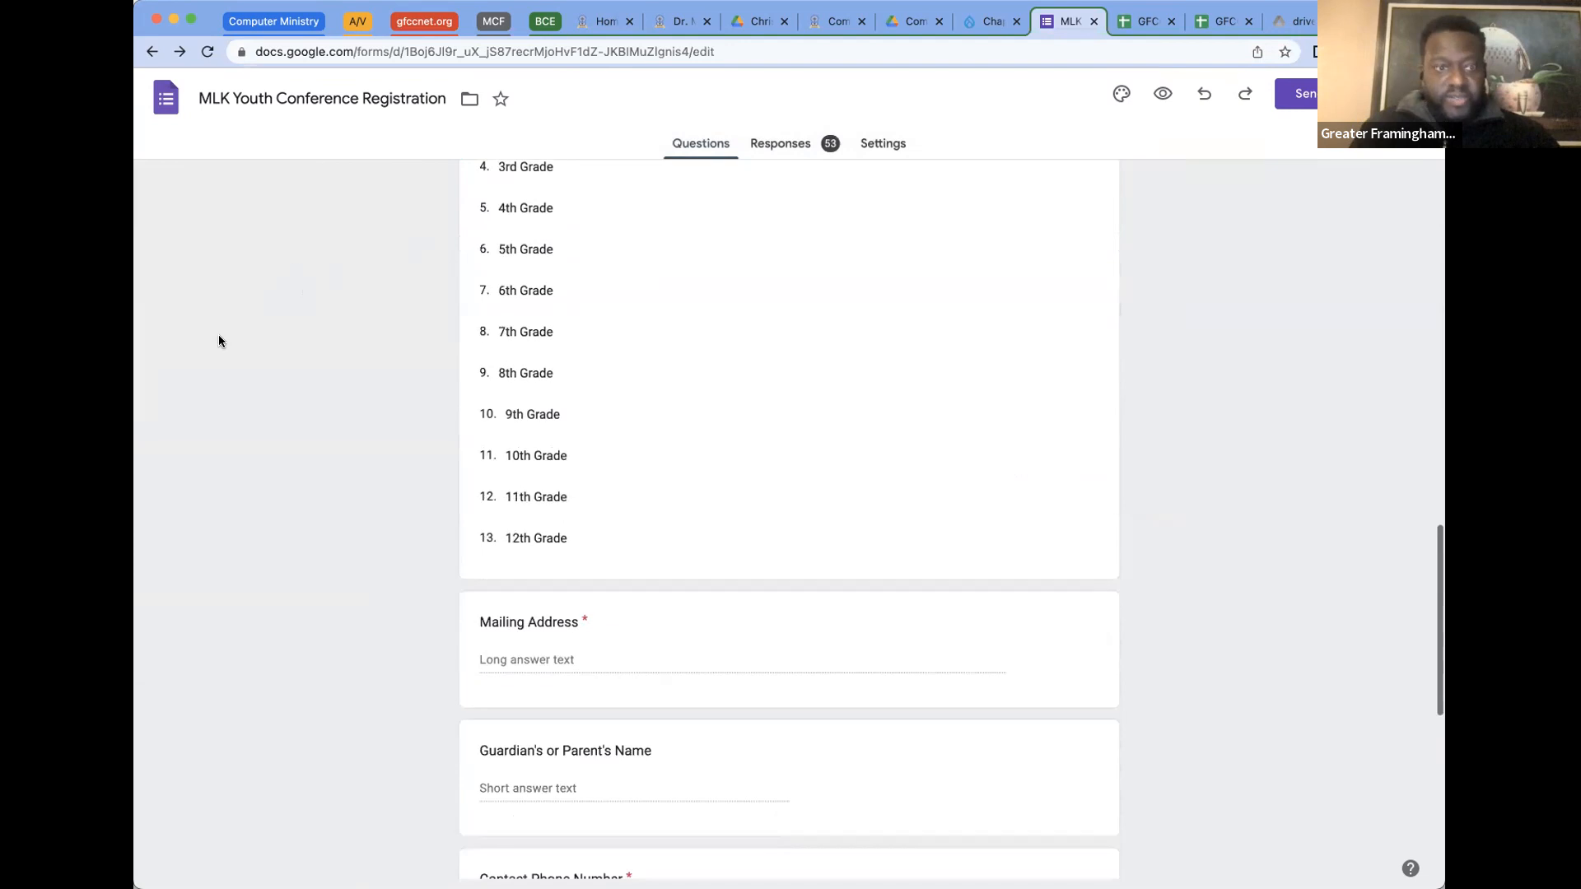